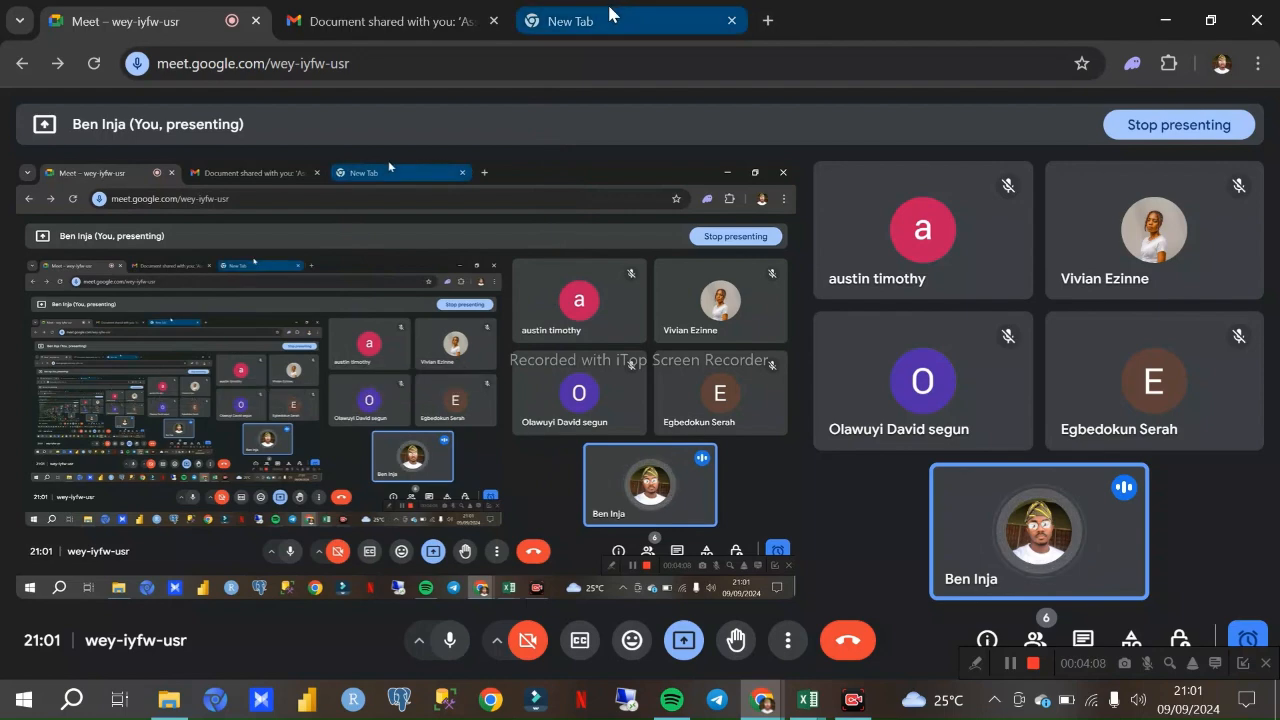
pyautogui.click(612, 20)
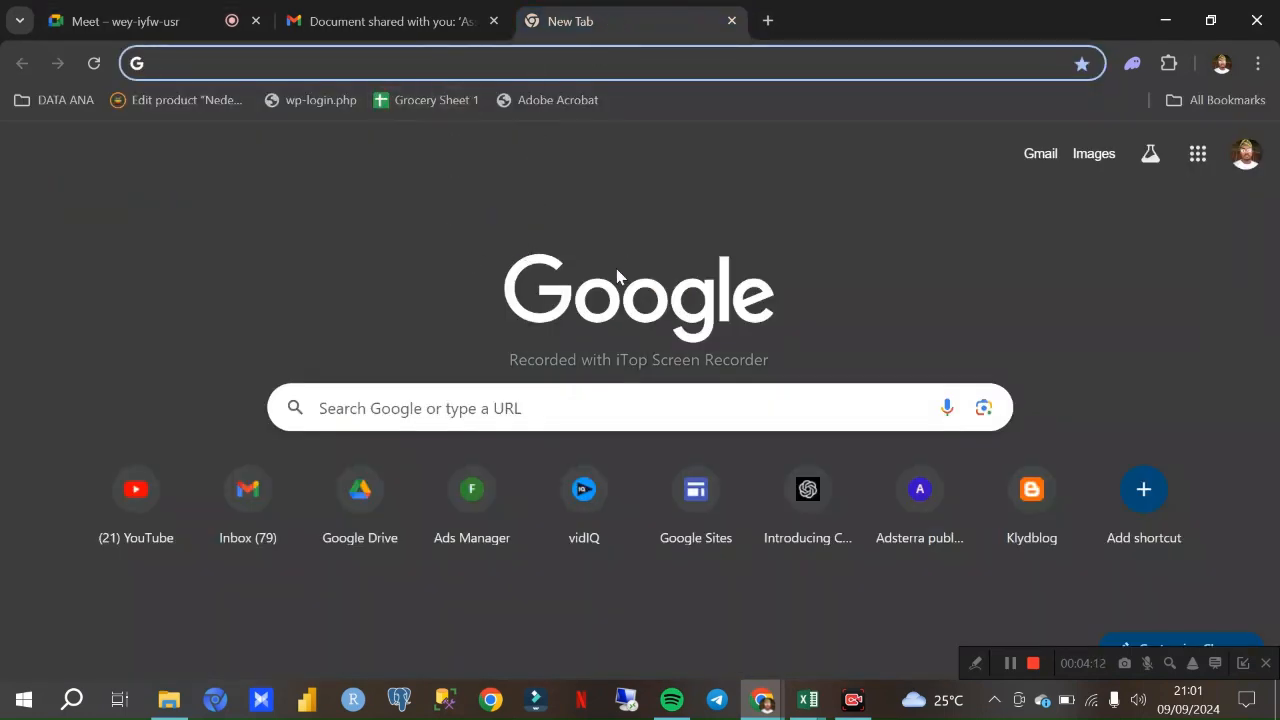
pyautogui.click(400, 21)
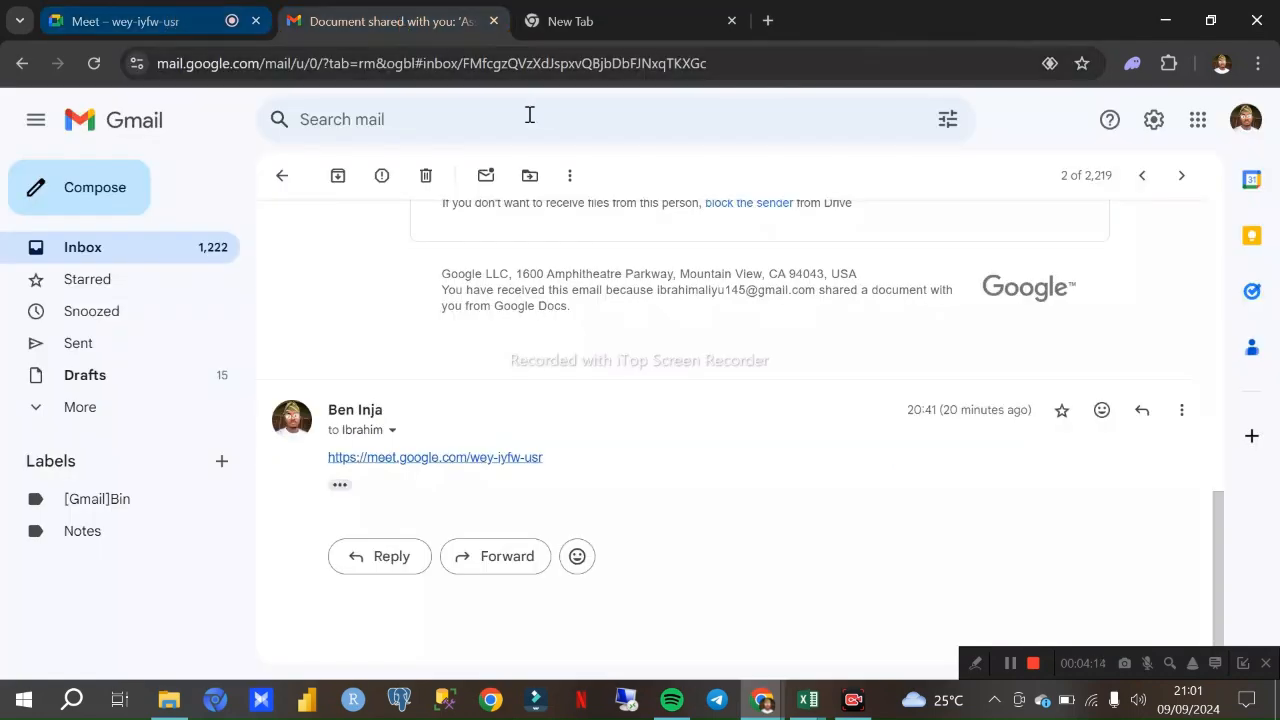
pyautogui.click(583, 18)
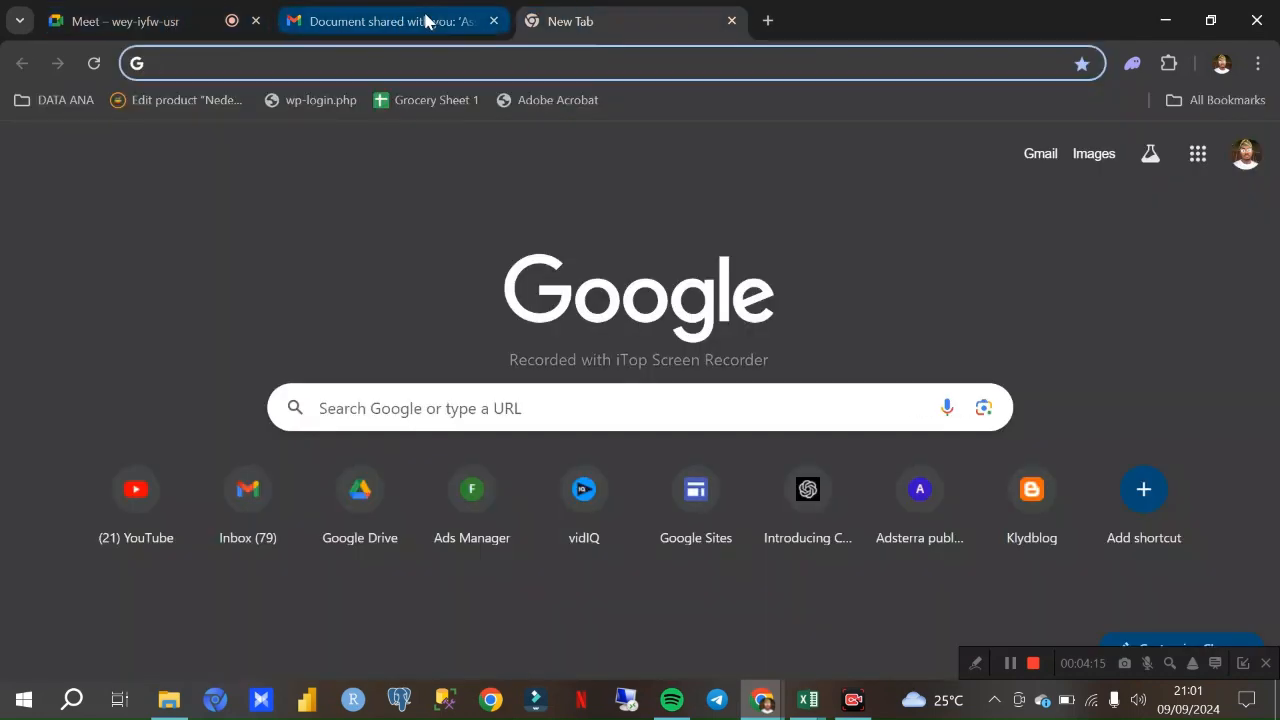
pyautogui.click(166, 22)
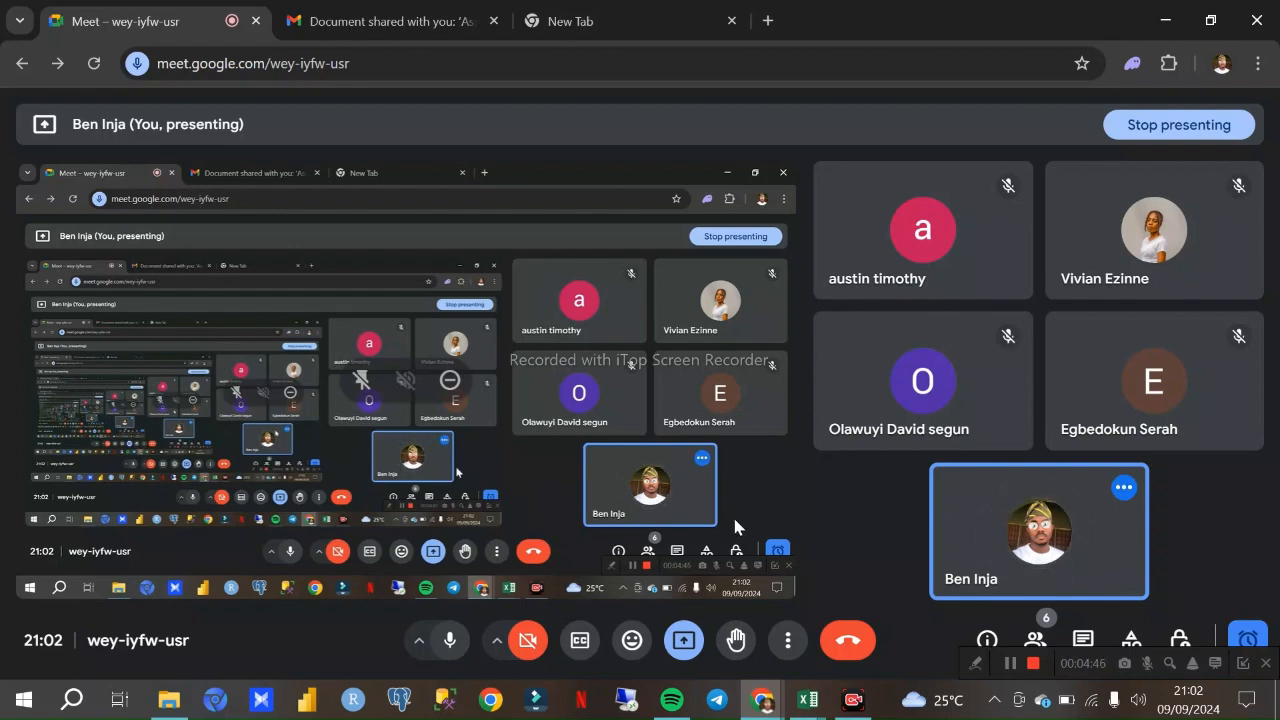
# - Switch to the Cleaning-RAW DATA workbook in Excel
pyautogui.moveTo(810, 705)
pyautogui.click(700, 614)
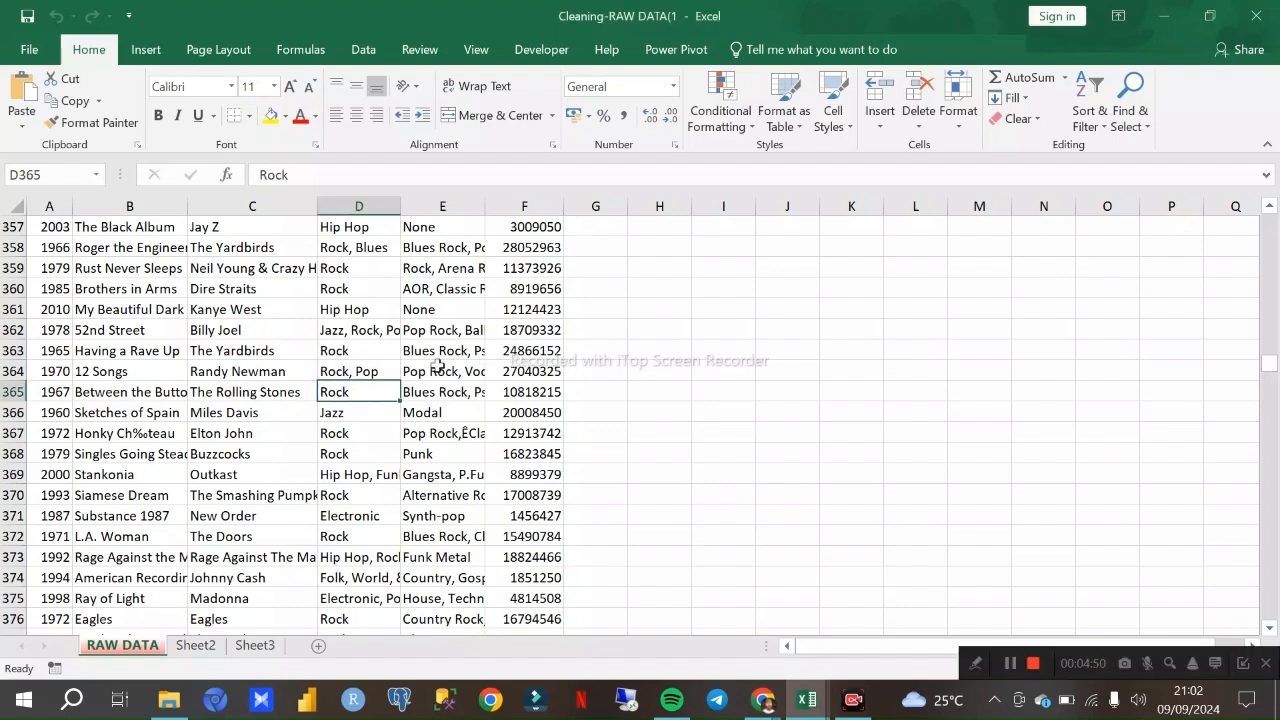
pyautogui.click(300, 353)
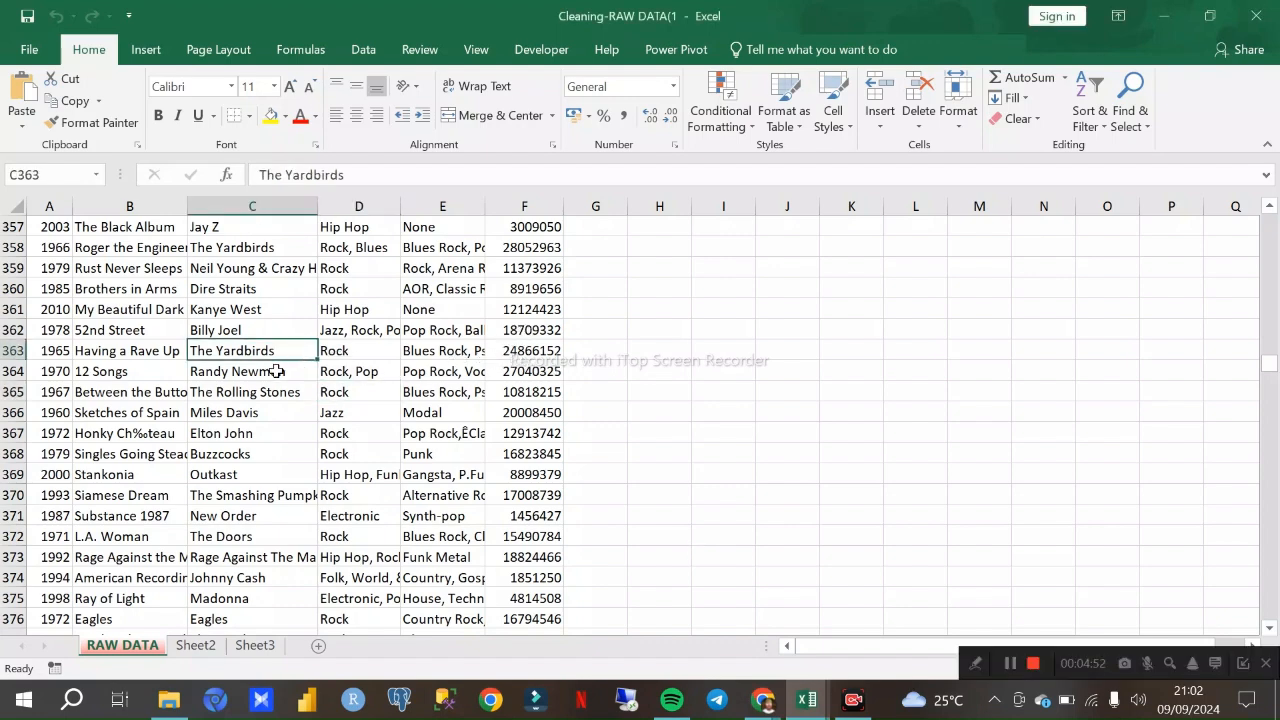
pyautogui.hotkey('ctrl', 'a')
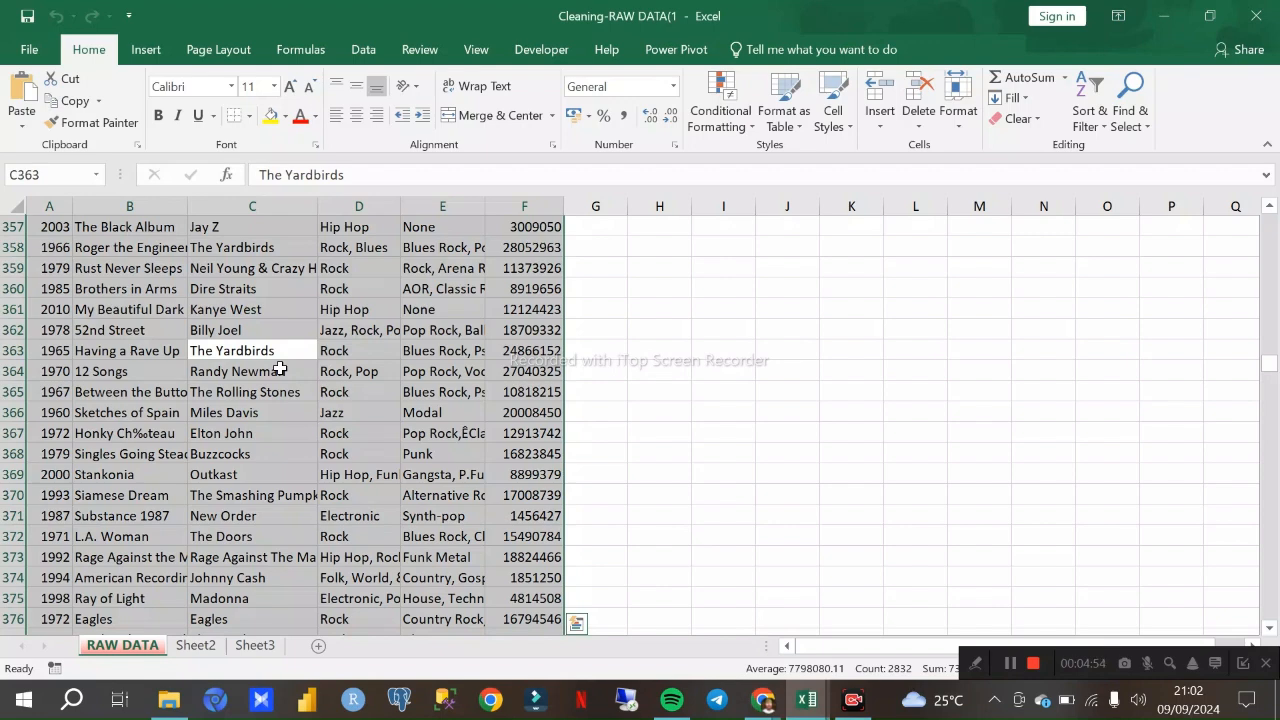
pyautogui.hotkey('ctrl', 'q')
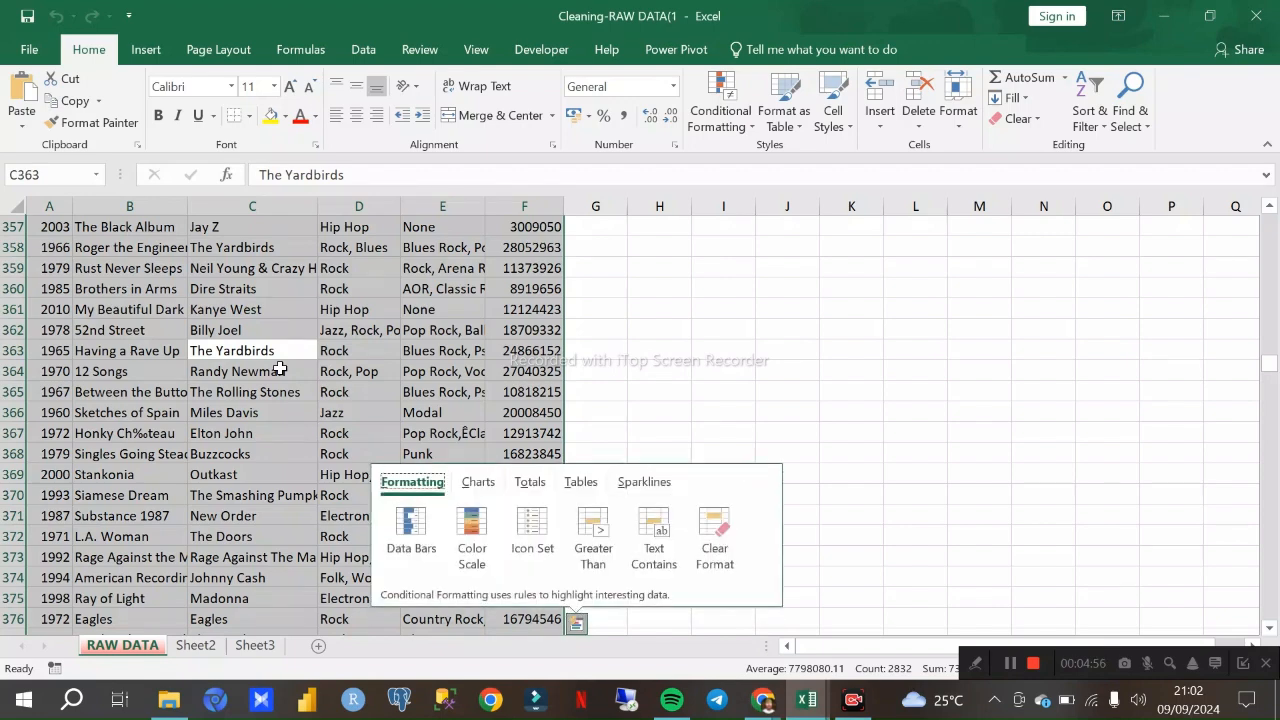
# - Autofit the column widths of the whole data range on the RAW DATA sheet
pyautogui.click(145, 455)
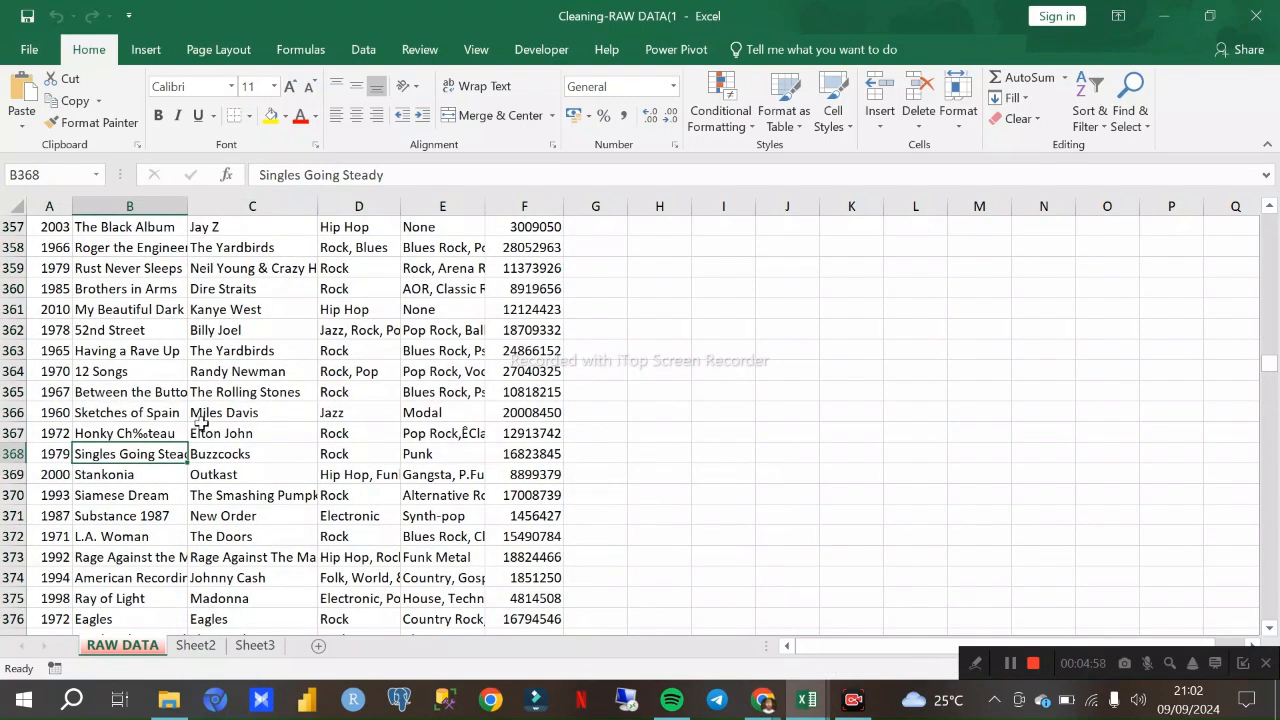
pyautogui.hotkey('ctrl', 'a')
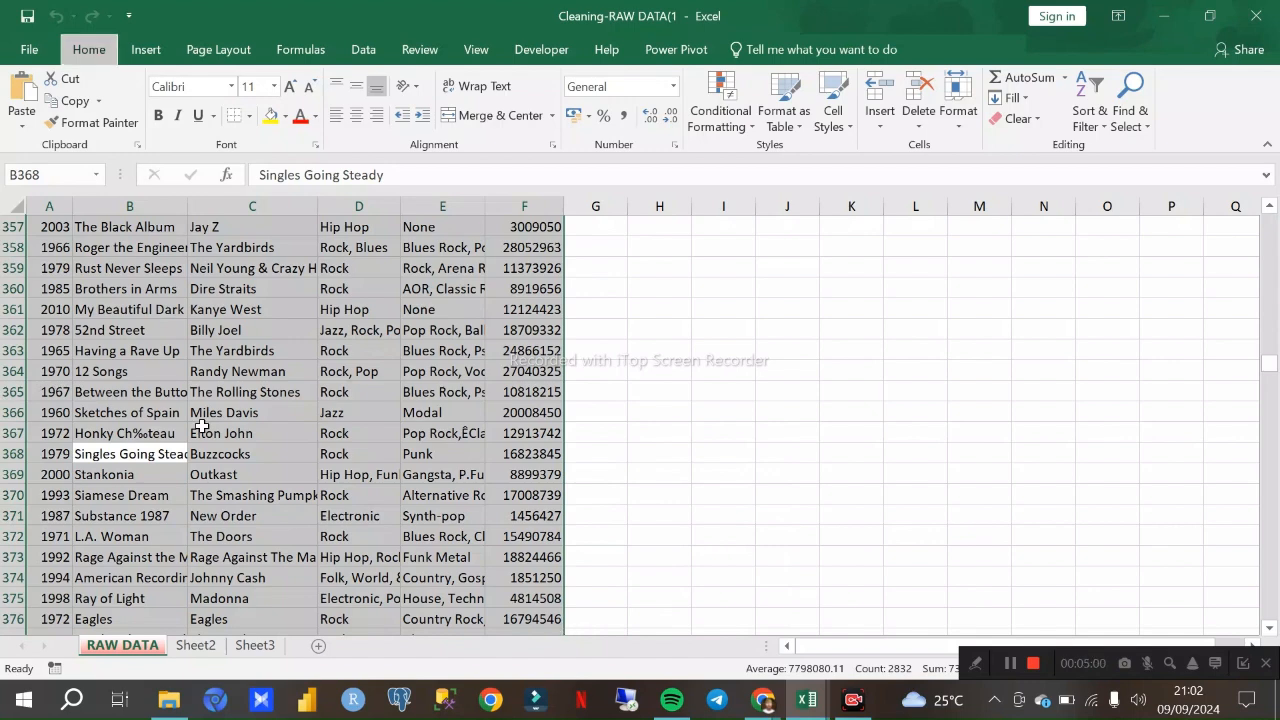
pyautogui.hotkey('alt', 'h')
pyautogui.press('o')
pyautogui.press('i')
pyautogui.click(318, 350)
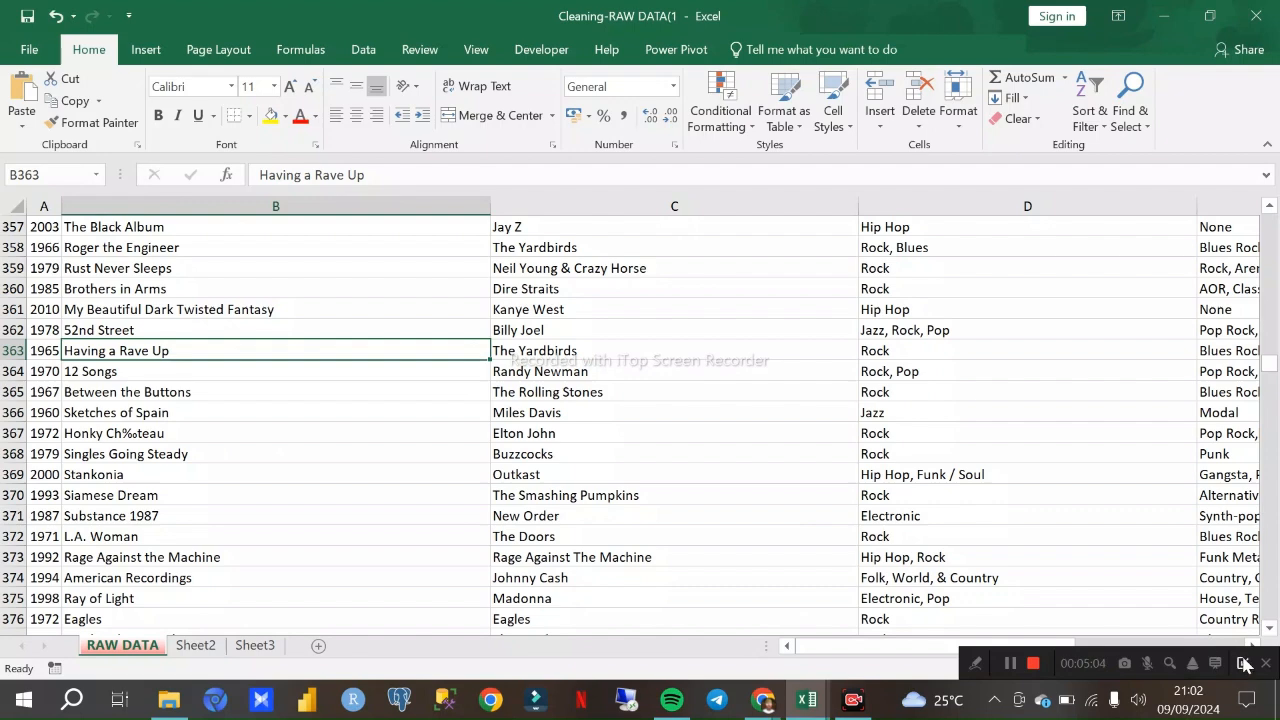
pyautogui.moveTo(1268, 362); pyautogui.dragTo(1265, 222)
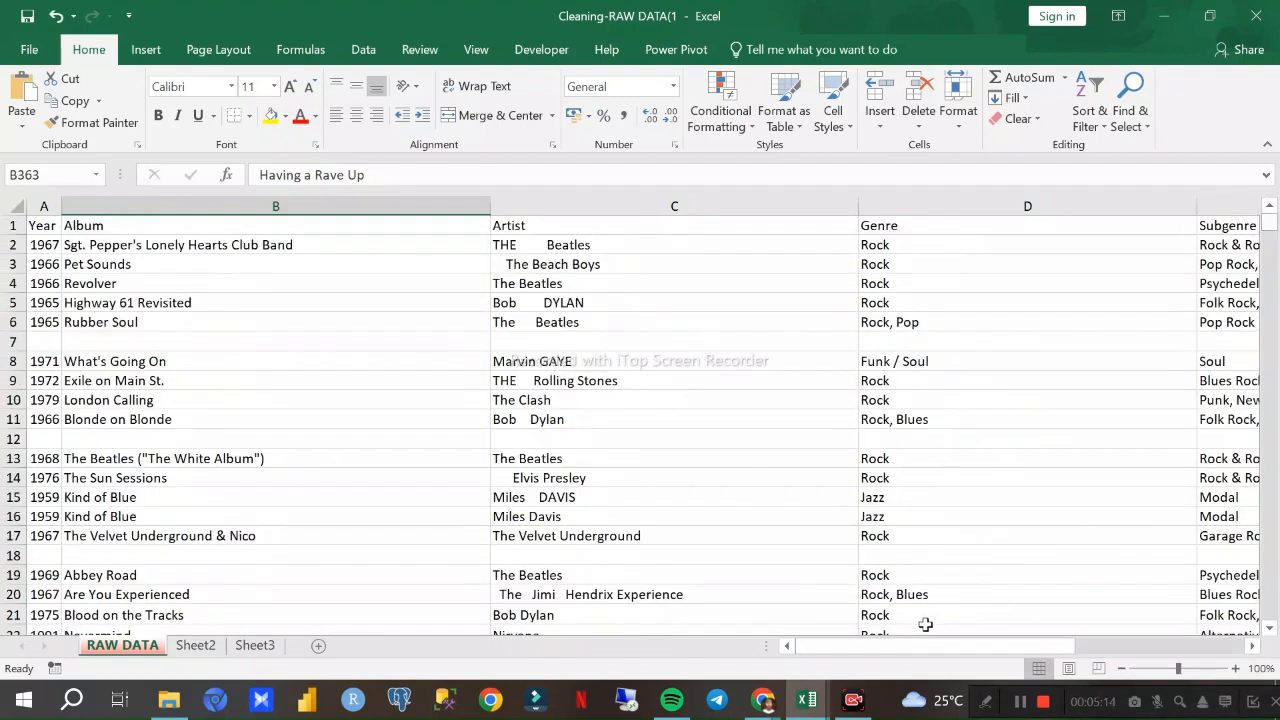
pyautogui.moveTo(763, 695)
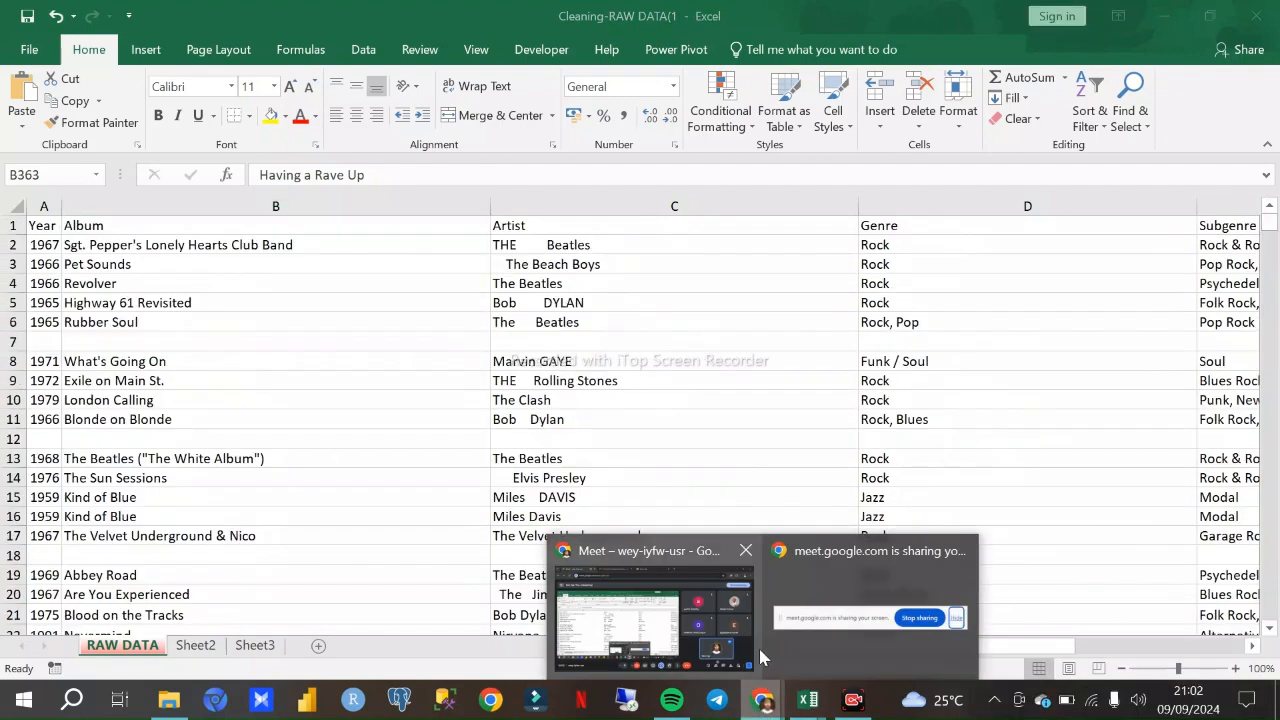
pyautogui.click(716, 628)
pyautogui.click(743, 625)
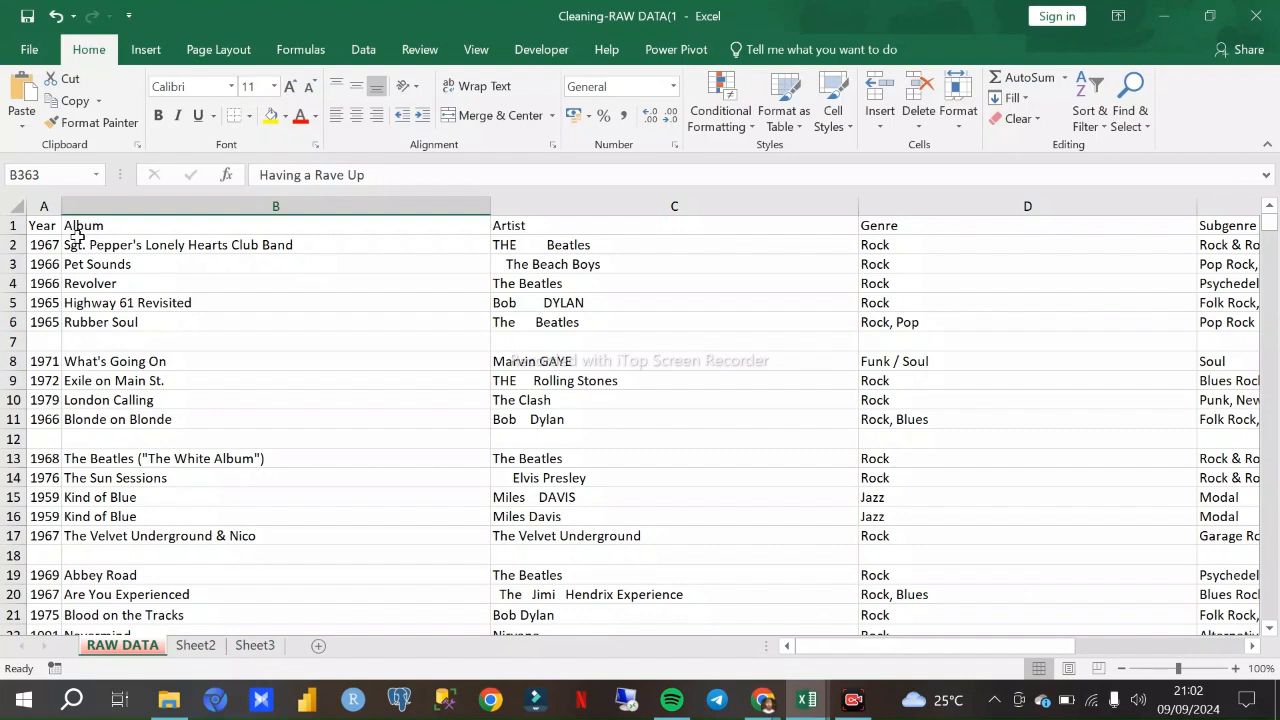
# - Look over the album records on the RAW DATA sheet, from the header row and across all columns, for irregularities
pyautogui.moveTo(58, 228); pyautogui.dragTo(720, 420)
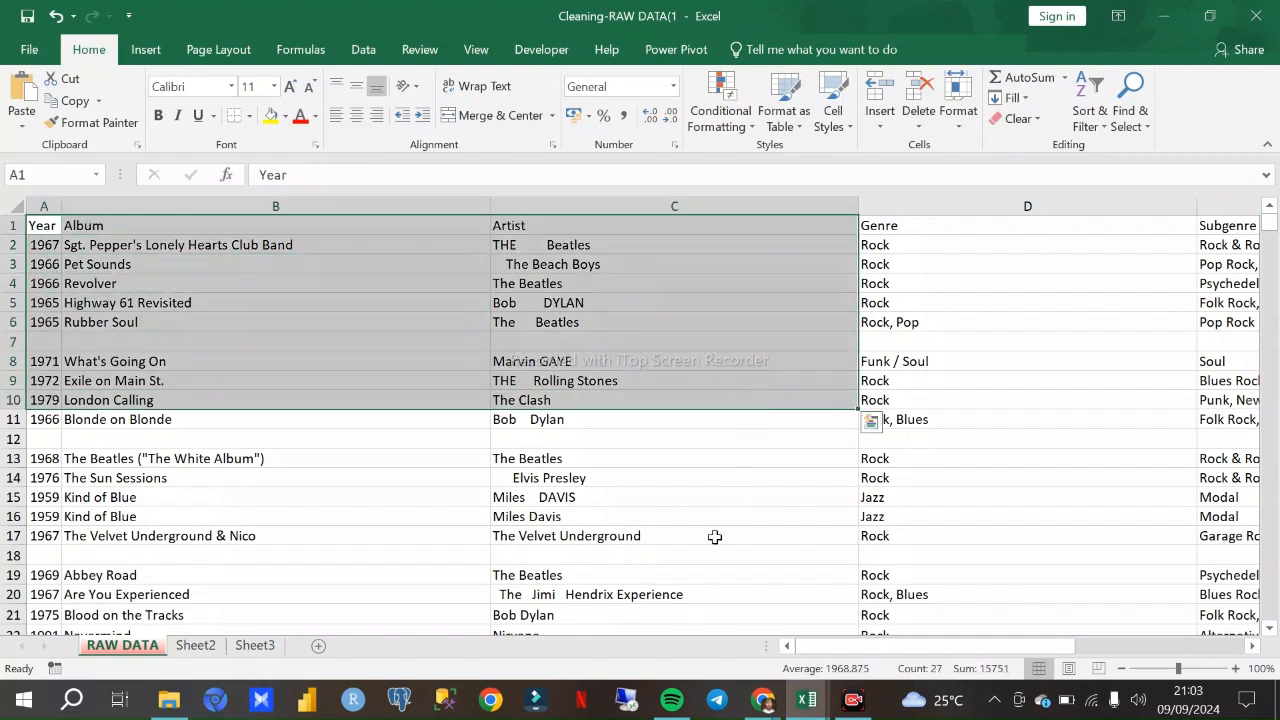
pyautogui.click(713, 520)
pyautogui.moveTo(42, 225); pyautogui.dragTo(1275, 572)
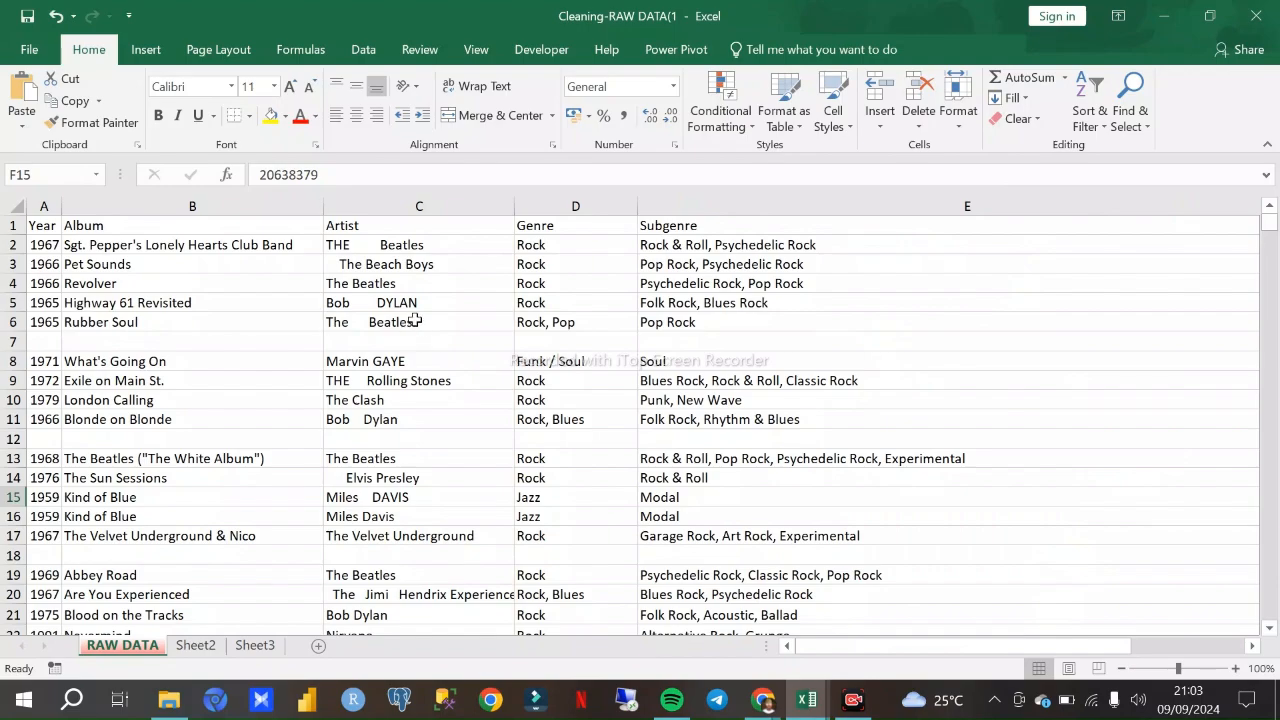
pyautogui.scroll(-7, 493, 285)
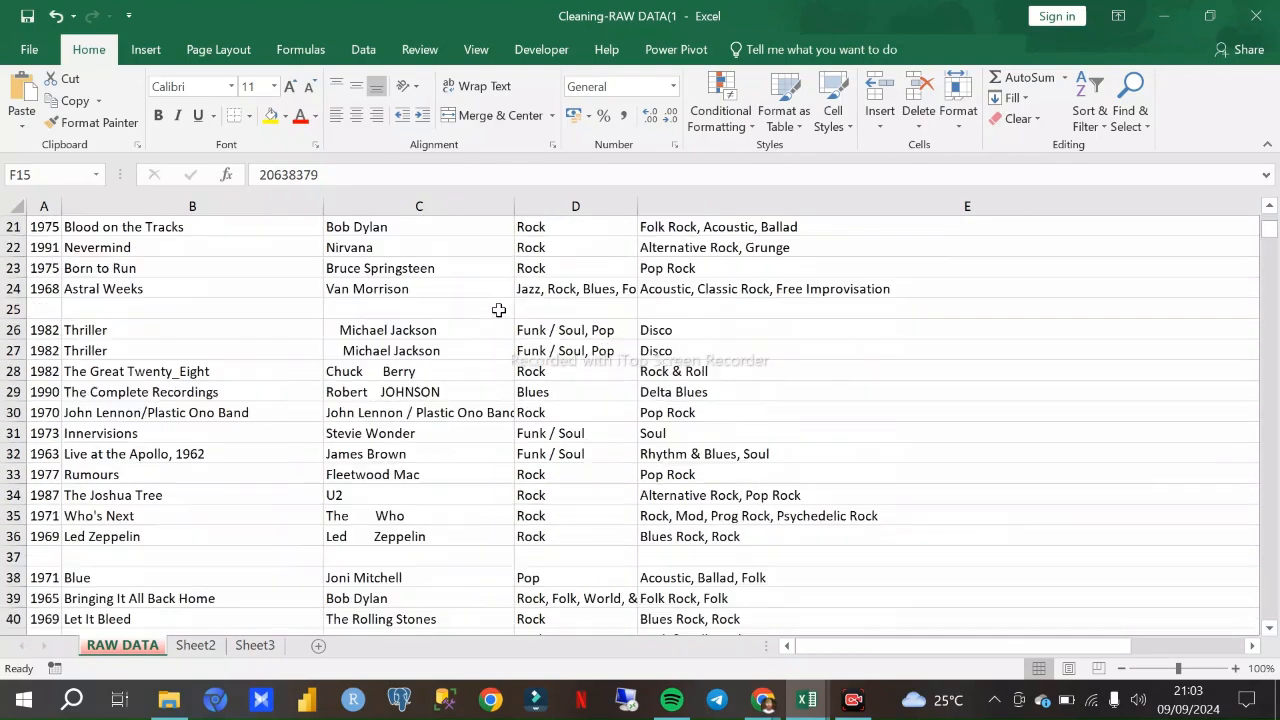
pyautogui.scroll(-7, 493, 309)
pyautogui.scroll(5, 485, 322)
pyautogui.scroll(9, 483, 325)
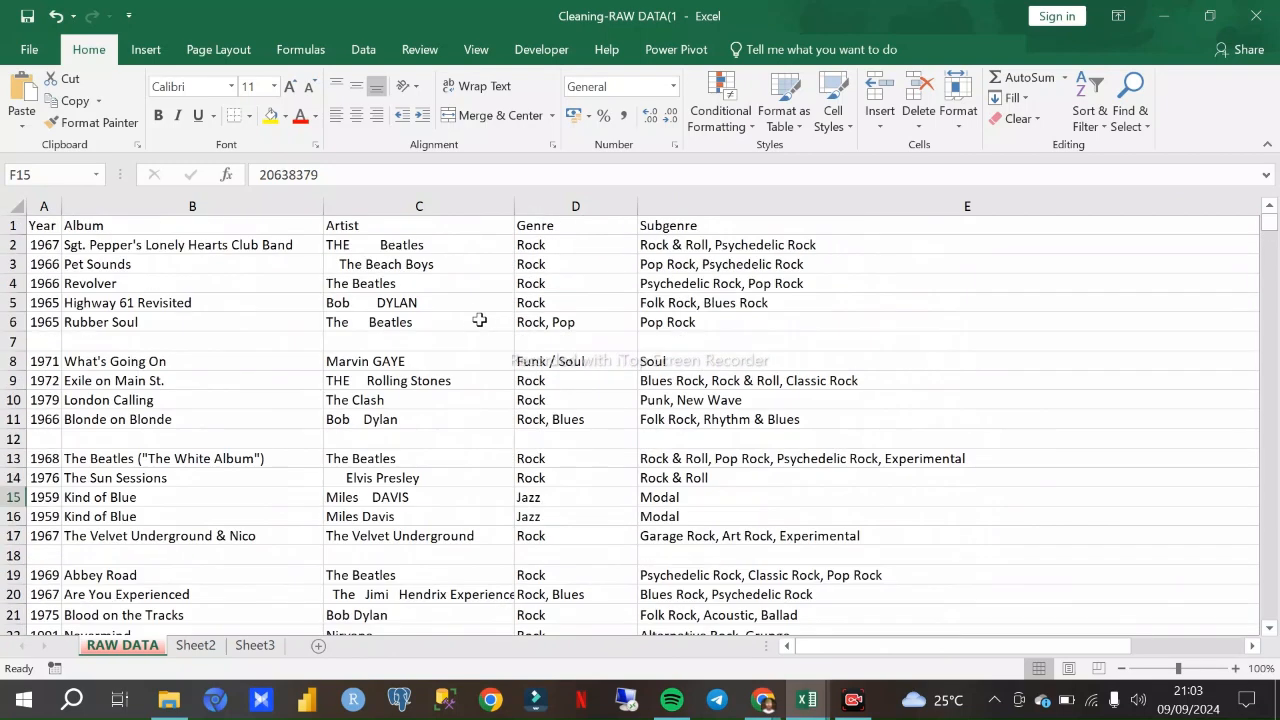
# - Select the blank rows 7, 12 and 18 together on the RAW DATA sheet to review the gaps in the records
pyautogui.click(30, 343)
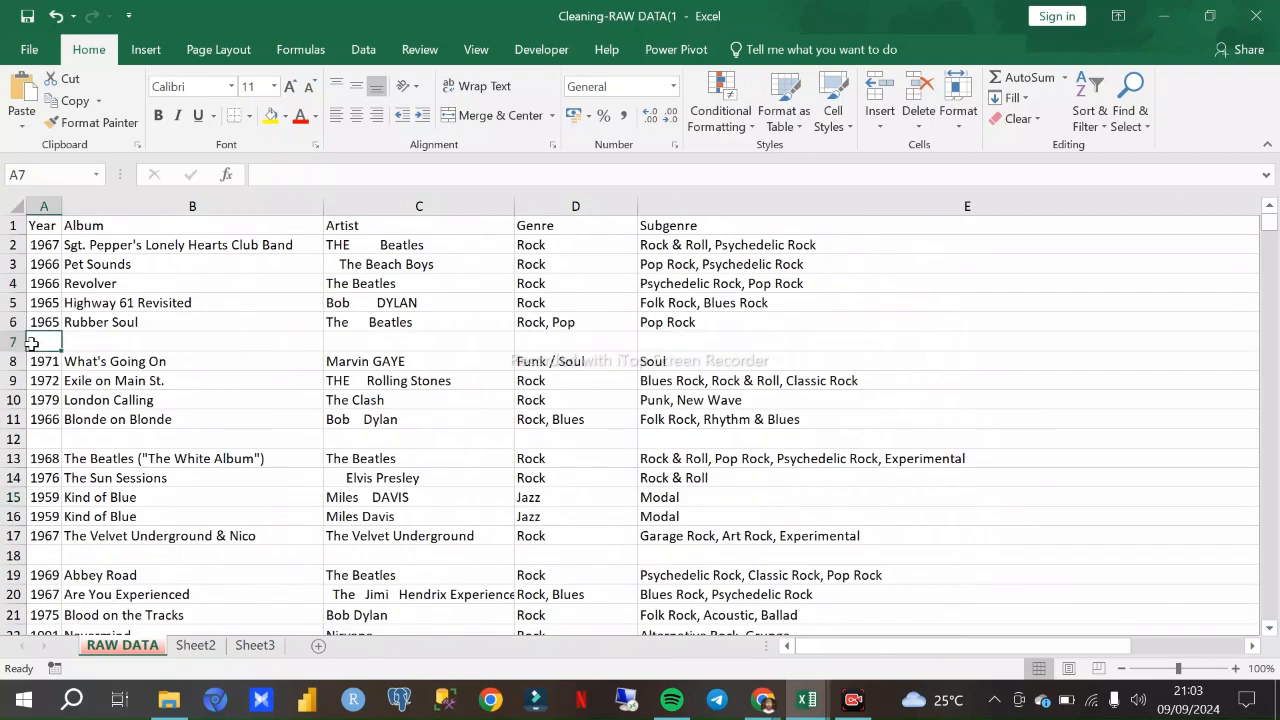
pyautogui.moveTo(20, 351); pyautogui.dragTo(20, 345)
pyautogui.click(18, 341)
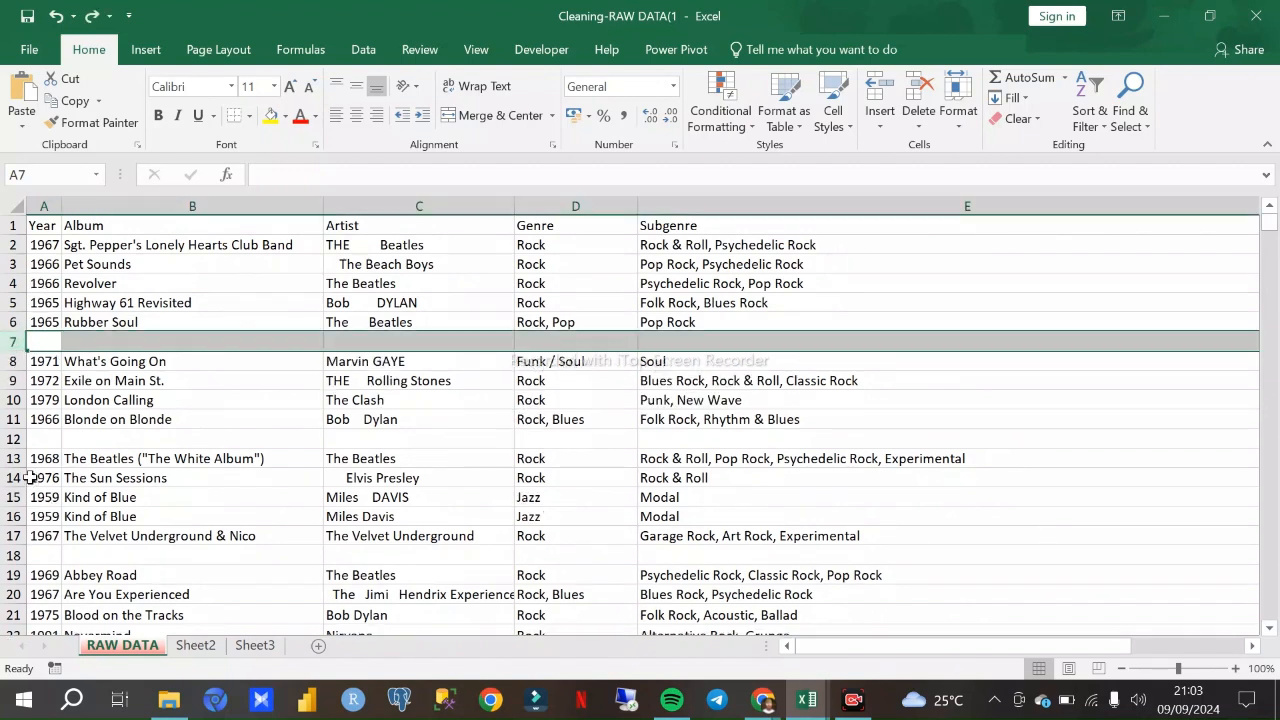
pyautogui.keyDown('shift'); pyautogui.click(14, 438); pyautogui.keyUp('shift')
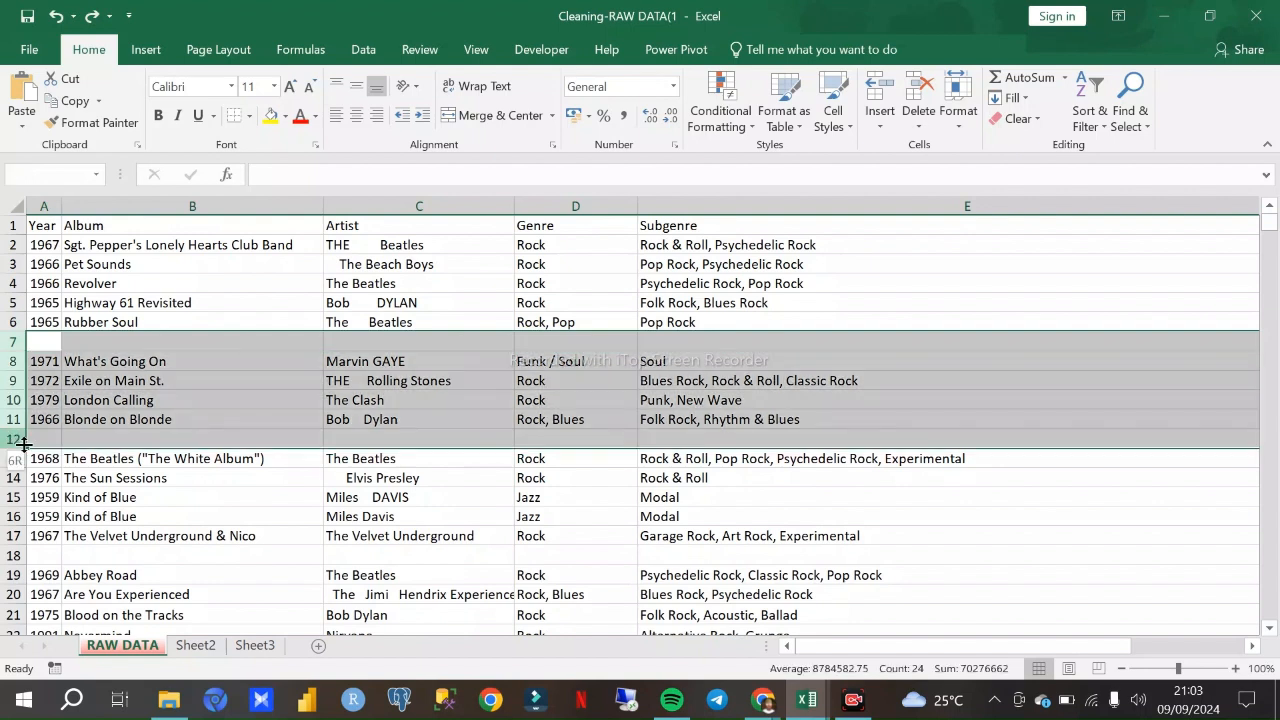
pyautogui.click(14, 438)
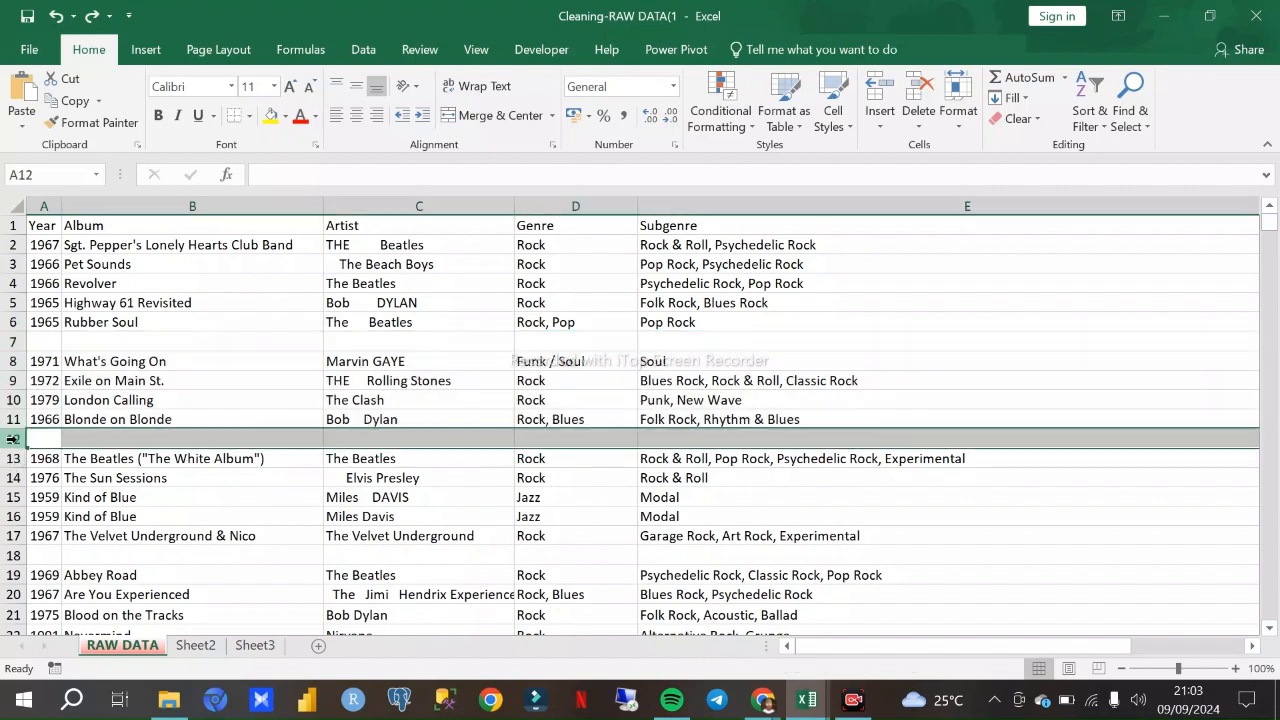
pyautogui.click(13, 348)
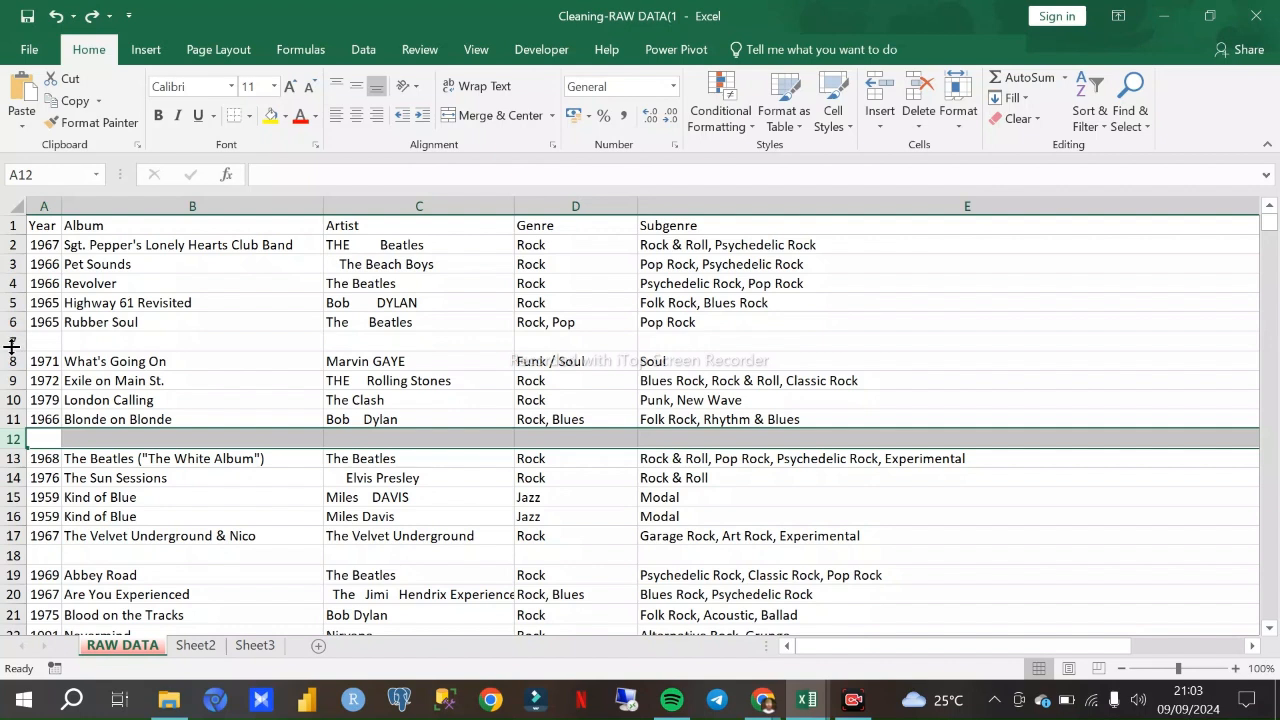
pyautogui.keyDown('ctrl'); pyautogui.click(14, 342); pyautogui.keyUp('ctrl')
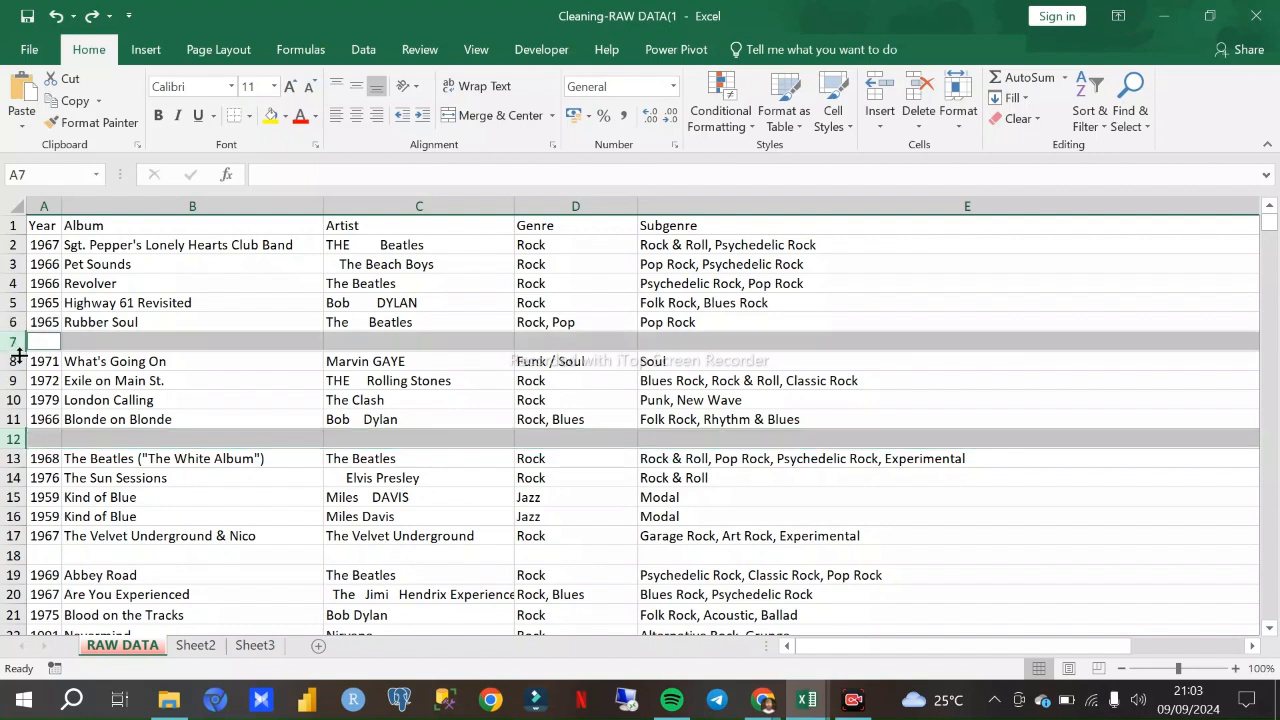
pyautogui.keyDown('ctrl'); pyautogui.click(12, 556); pyautogui.keyUp('ctrl')
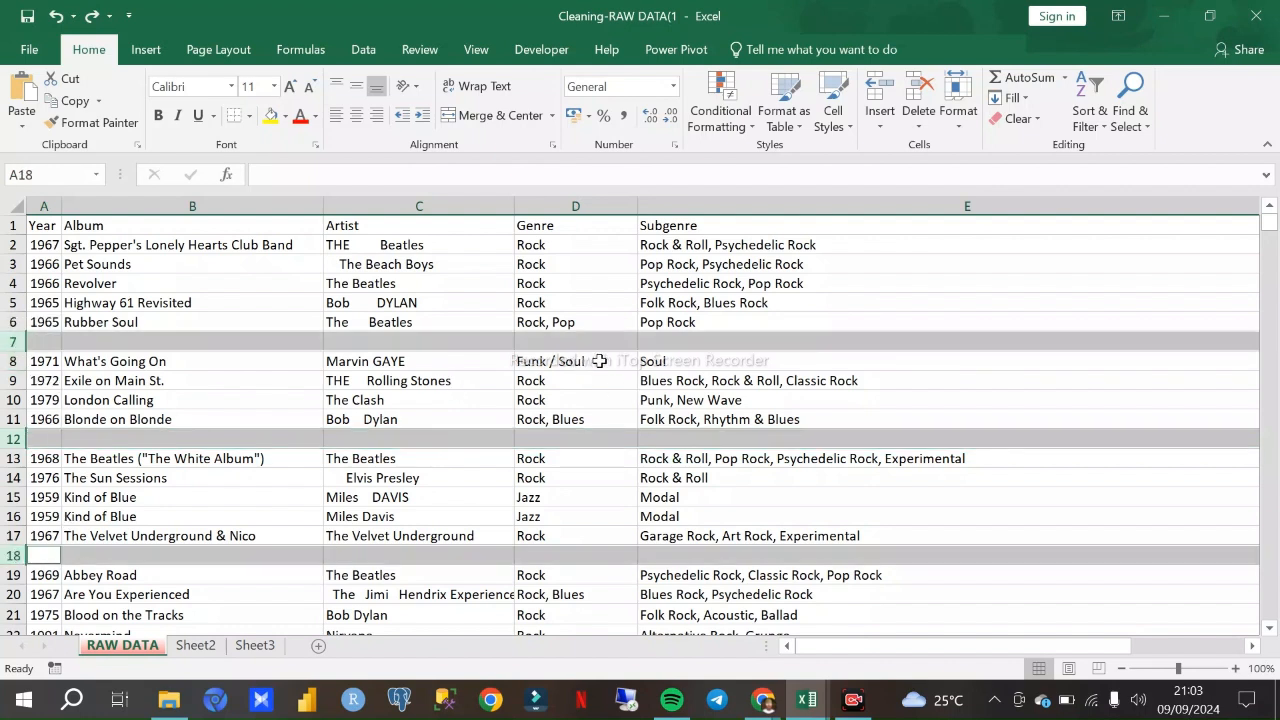
# - Select the entire Album column to review its entries
pyautogui.click(457, 322)
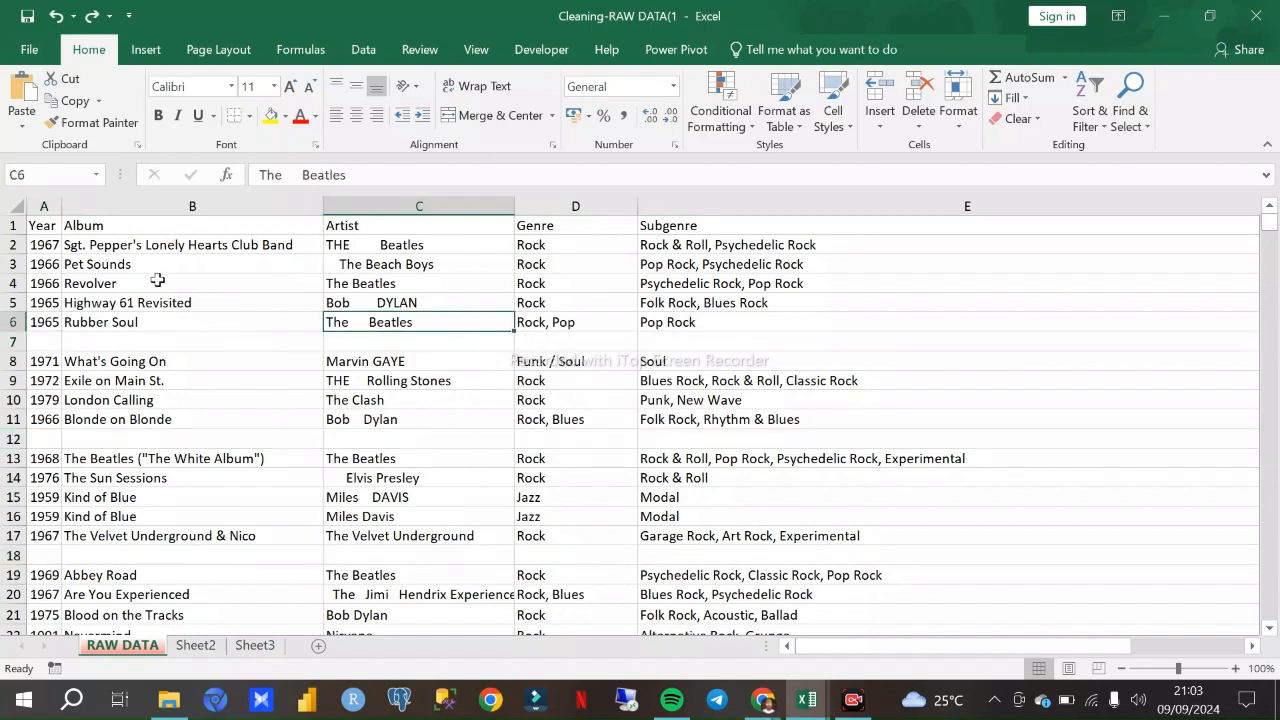
pyautogui.click(97, 232)
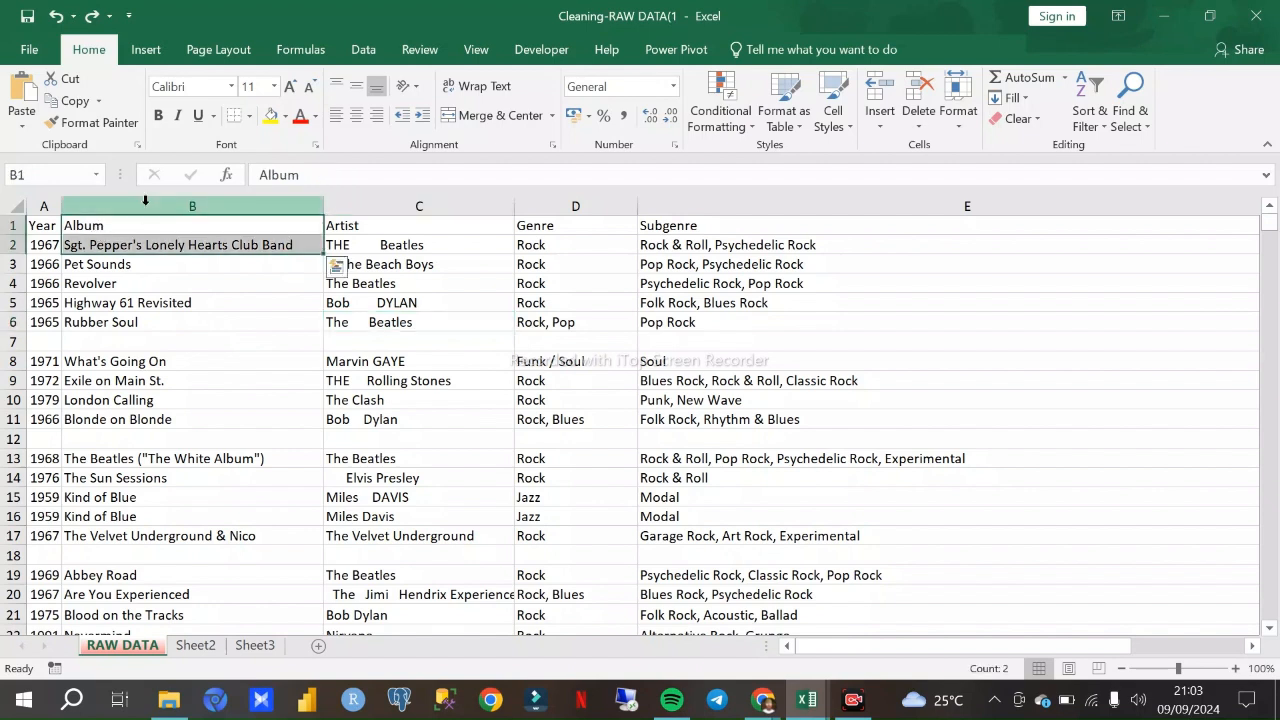
pyautogui.click(145, 203)
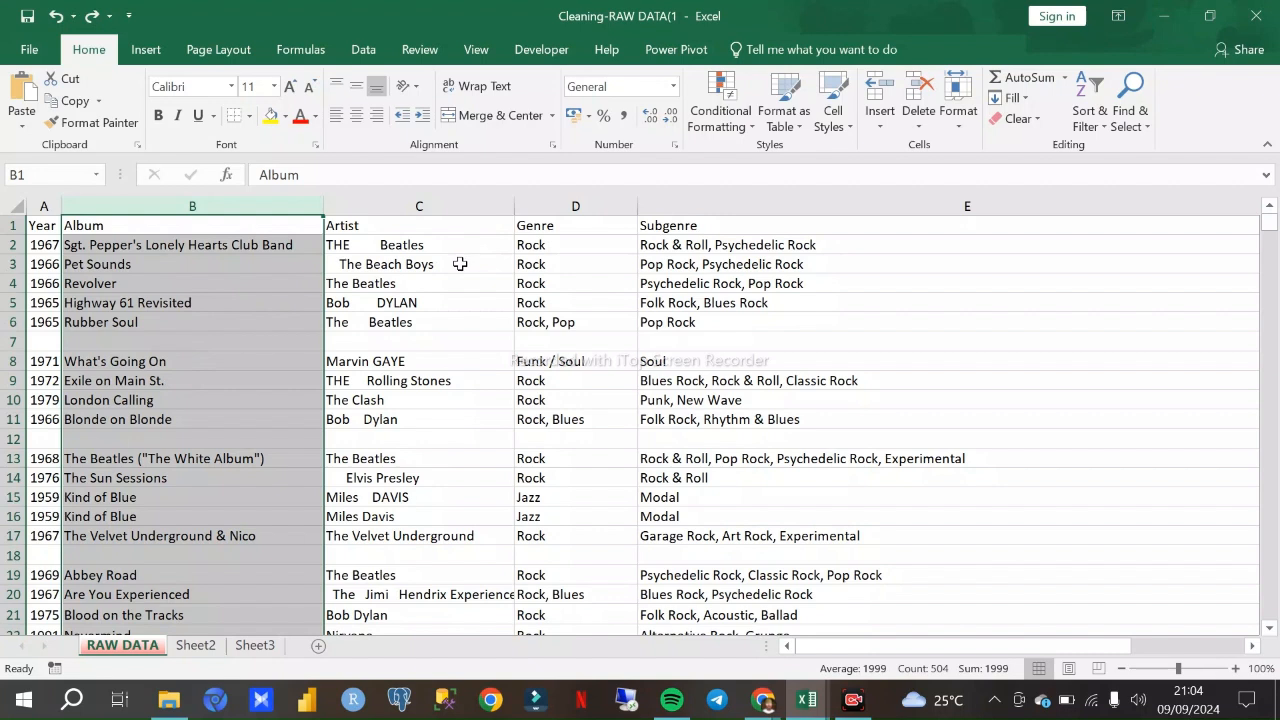
# - Examine the spacing and capitalisation of the artist names at the start of the Artist column, opening cell C2 for editing without changing it
pyautogui.click(358, 247)
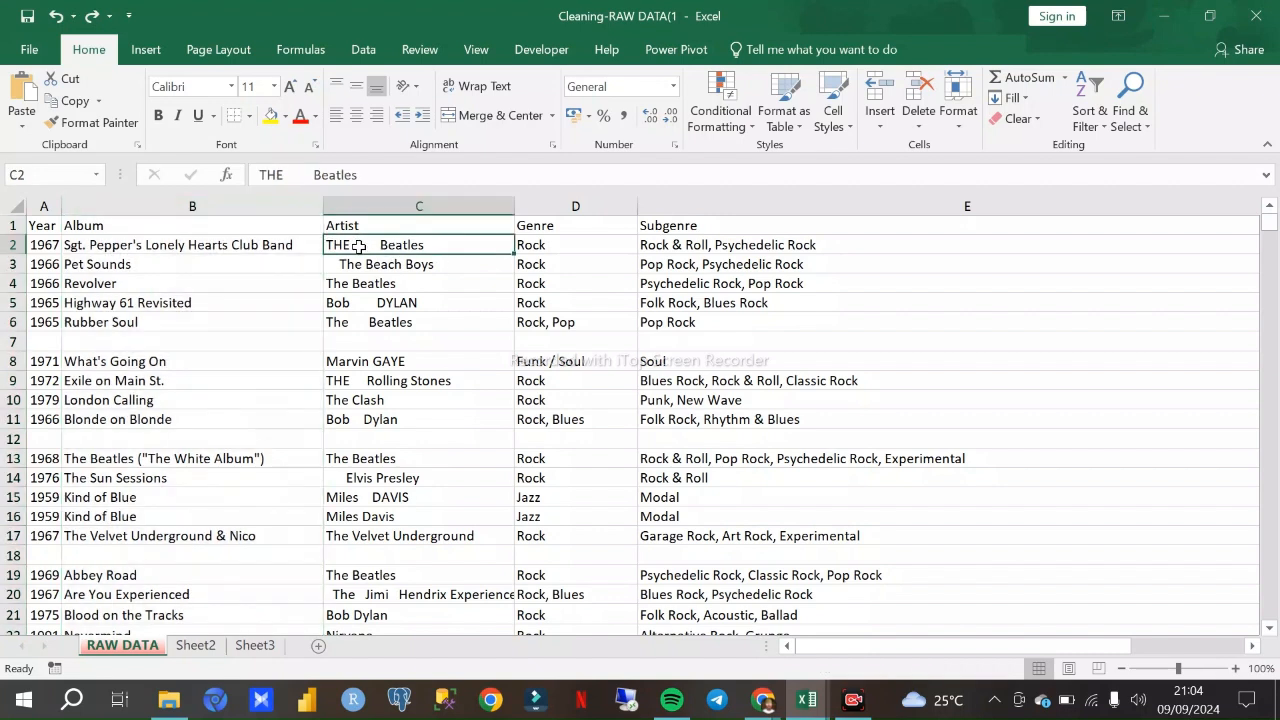
pyautogui.doubleClick(365, 245)
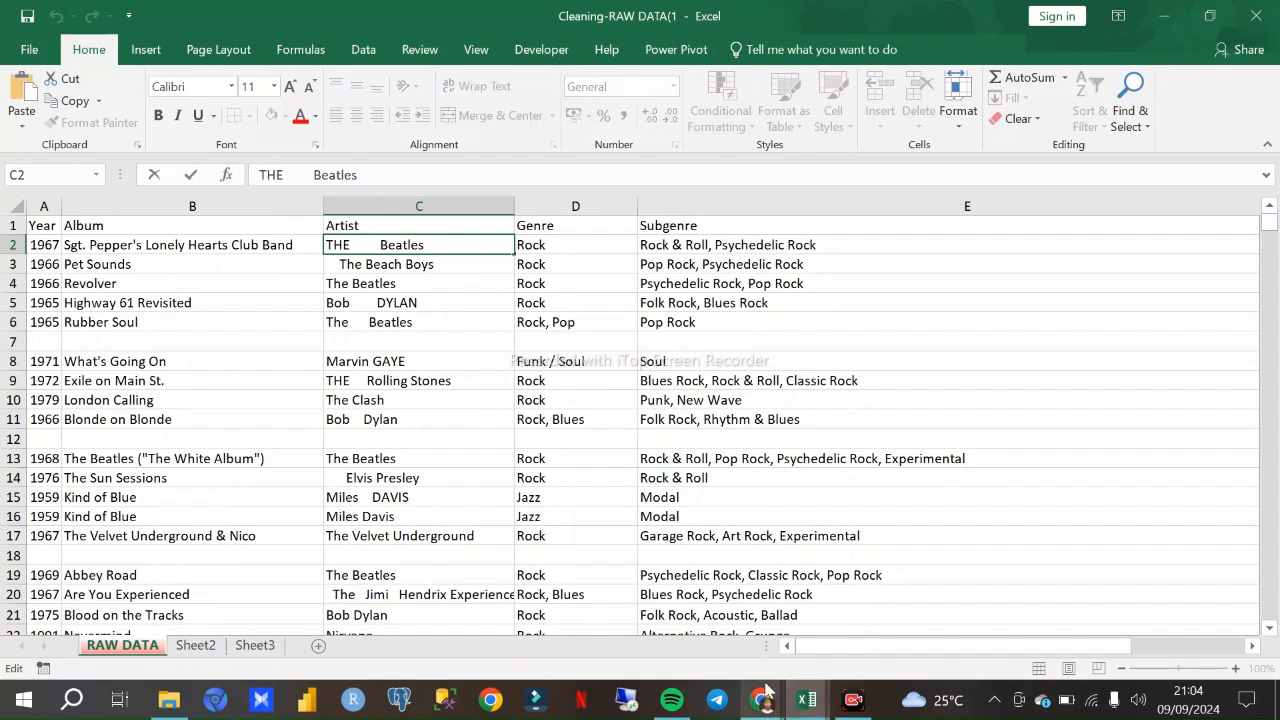
pyautogui.moveTo(762, 705)
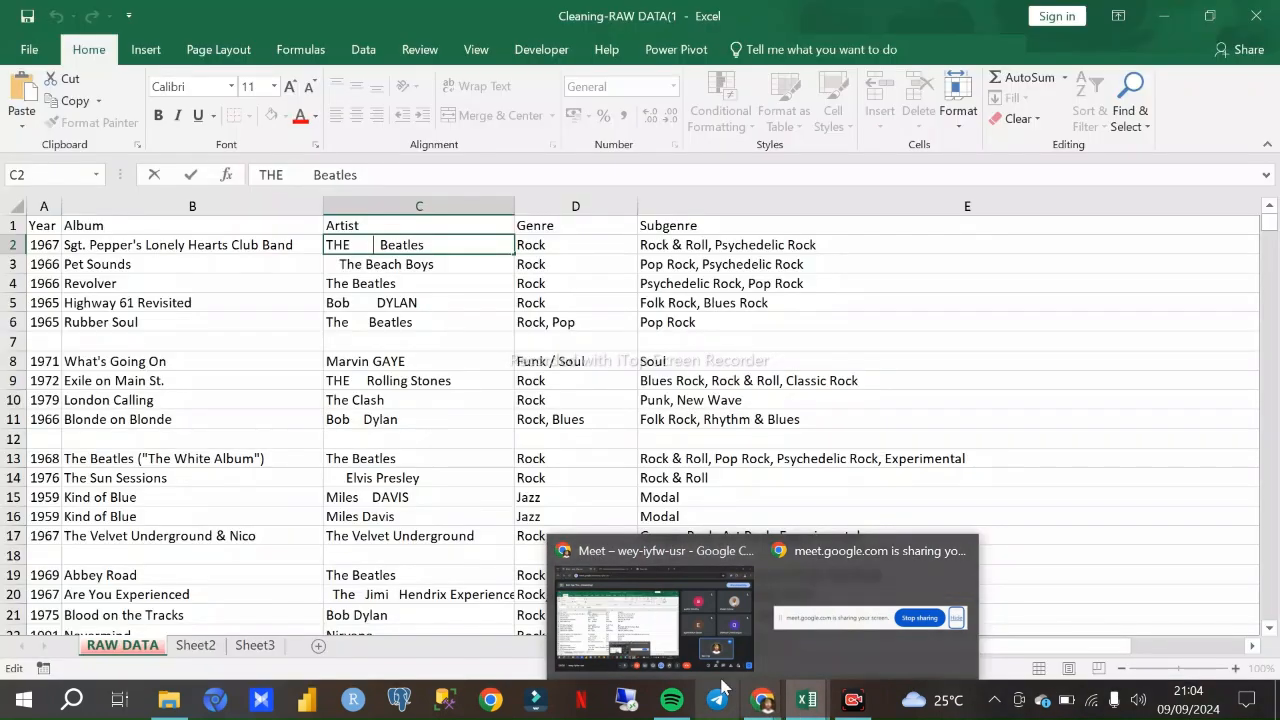
pyautogui.click(549, 474)
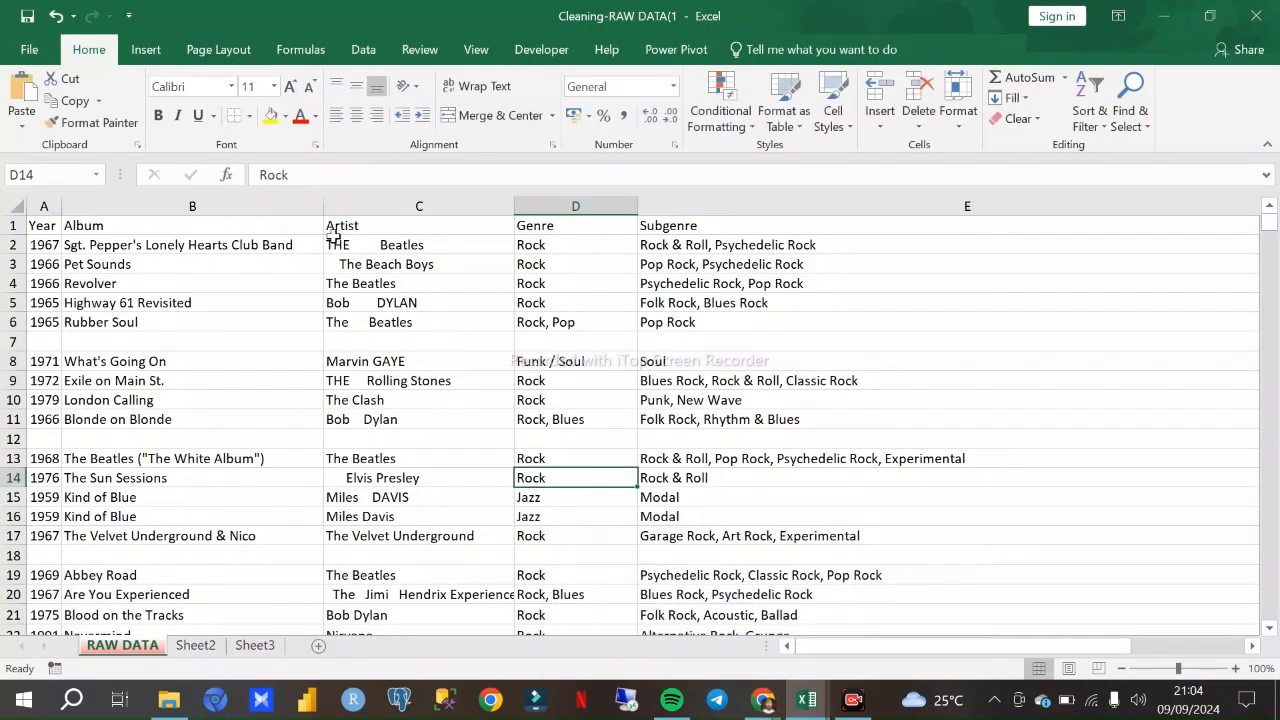
pyautogui.click(382, 249)
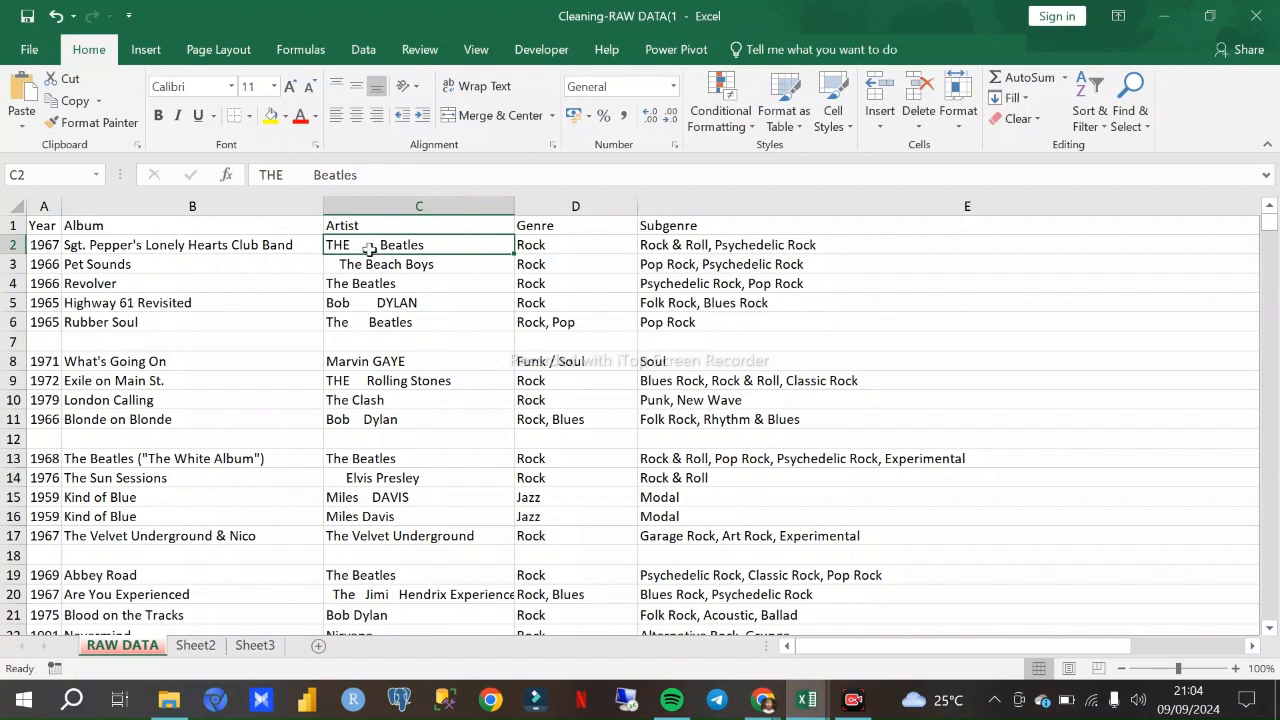
pyautogui.click(385, 280)
pyautogui.click(360, 247)
pyautogui.doubleClick(357, 245)
pyautogui.click(396, 271)
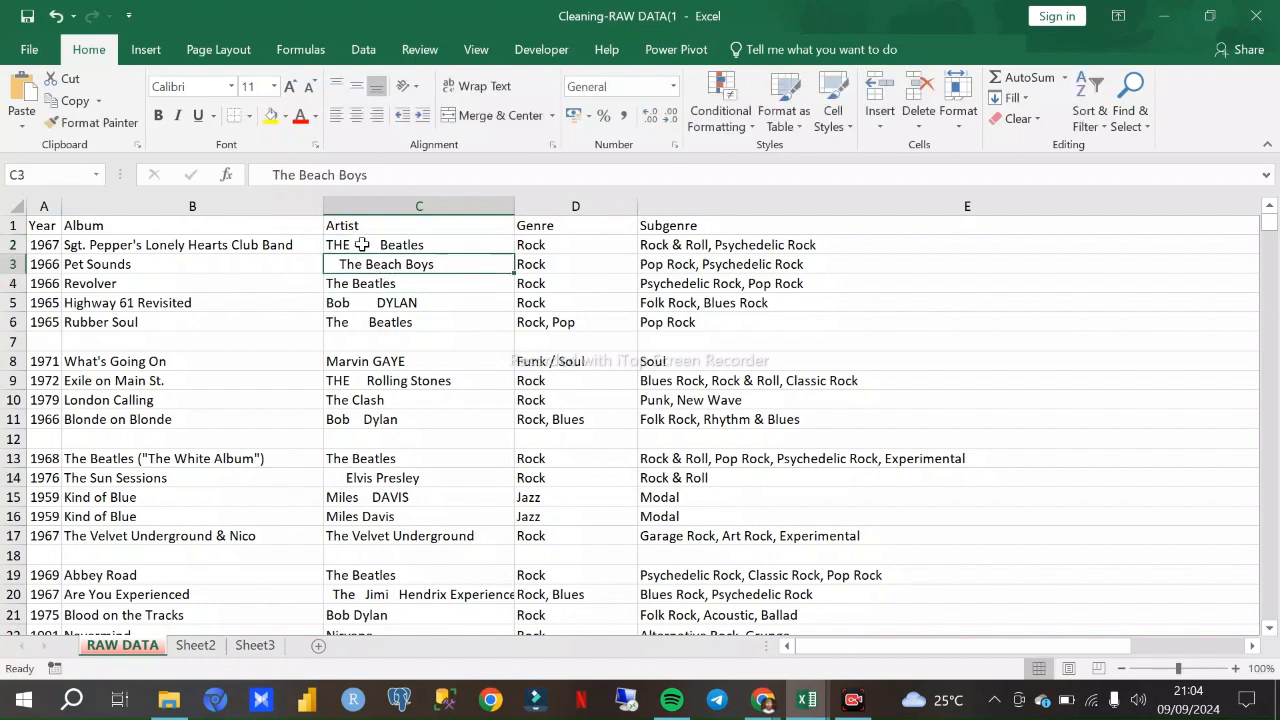
pyautogui.click(361, 245)
pyautogui.doubleClick(371, 247)
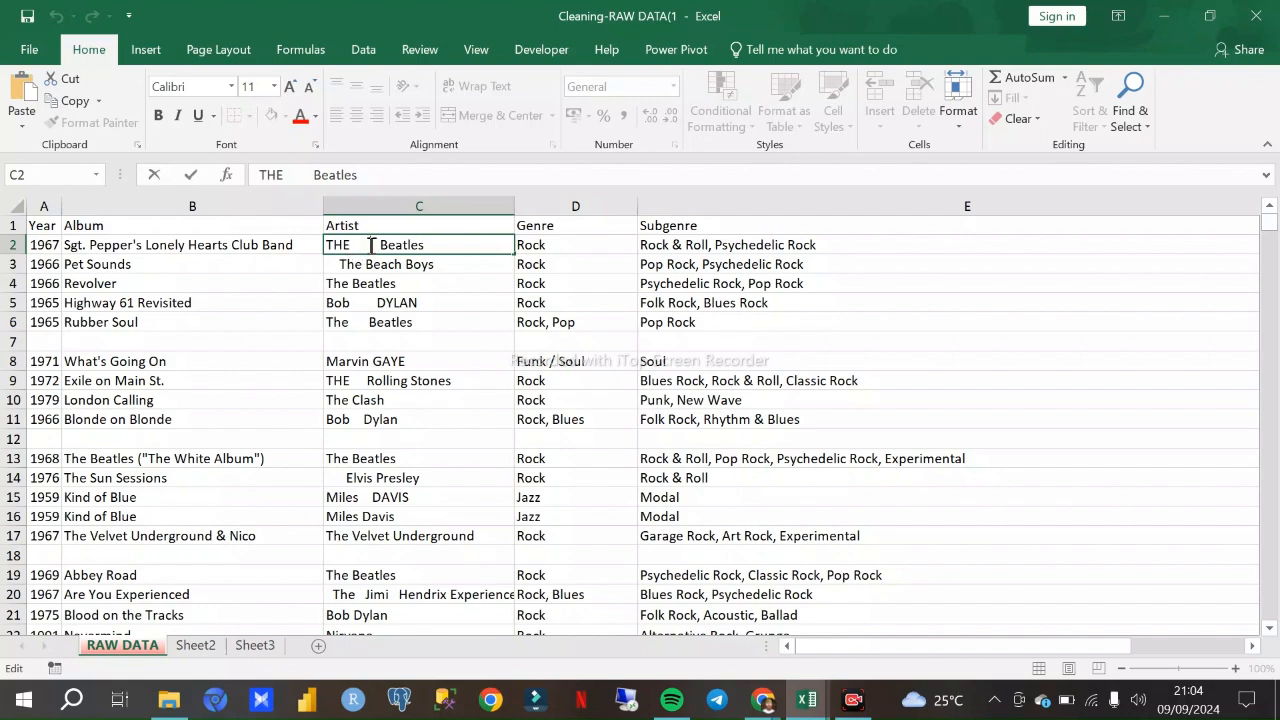
pyautogui.click(173, 334)
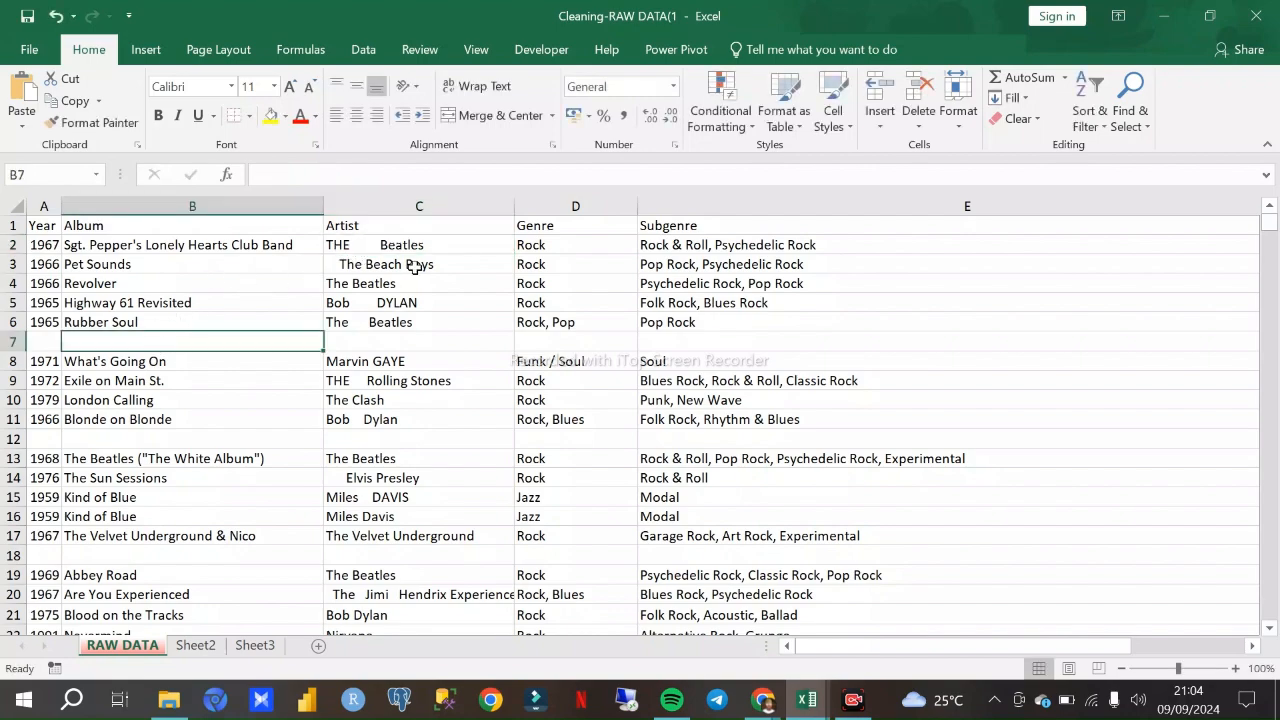
# - Look through the album records on the RAW DATA sheet, including the blank row 7 across the Artist, Genre and Subgenre columns
pyautogui.scroll(-5, 449, 403)
pyautogui.scroll(5, 449, 400)
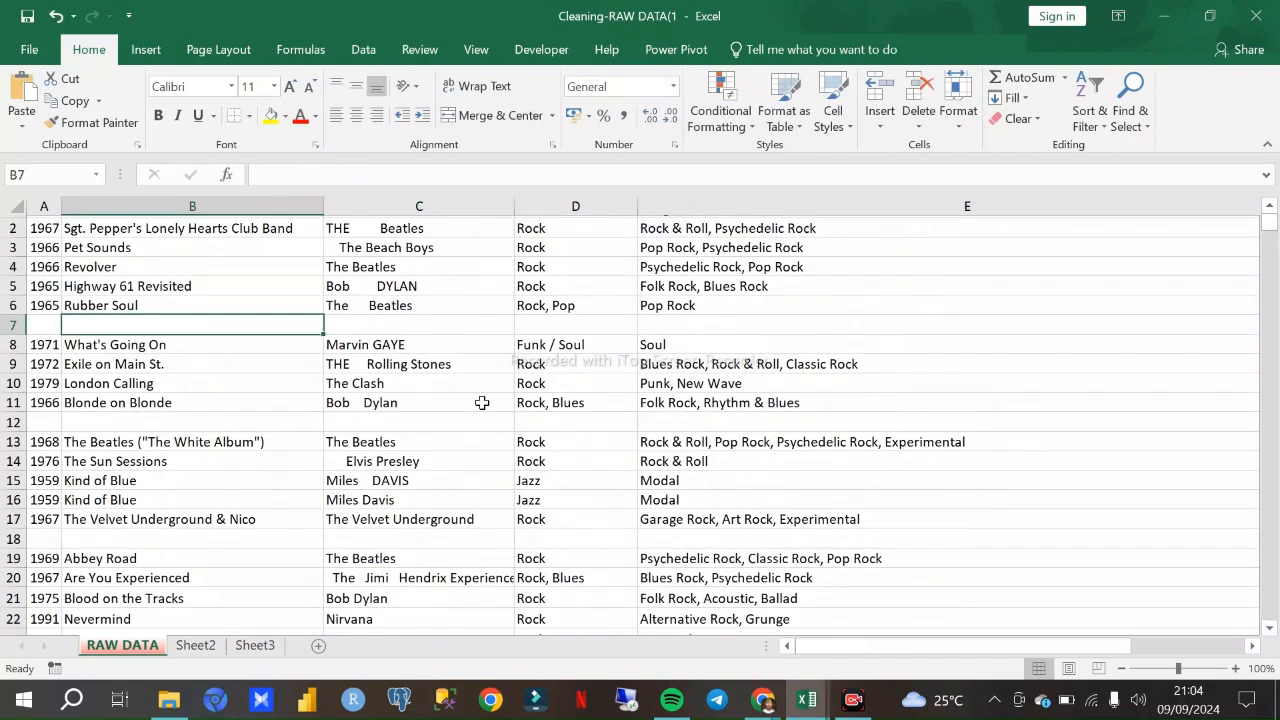
pyautogui.scroll(-4, 470, 403)
pyautogui.scroll(-20, 486, 397)
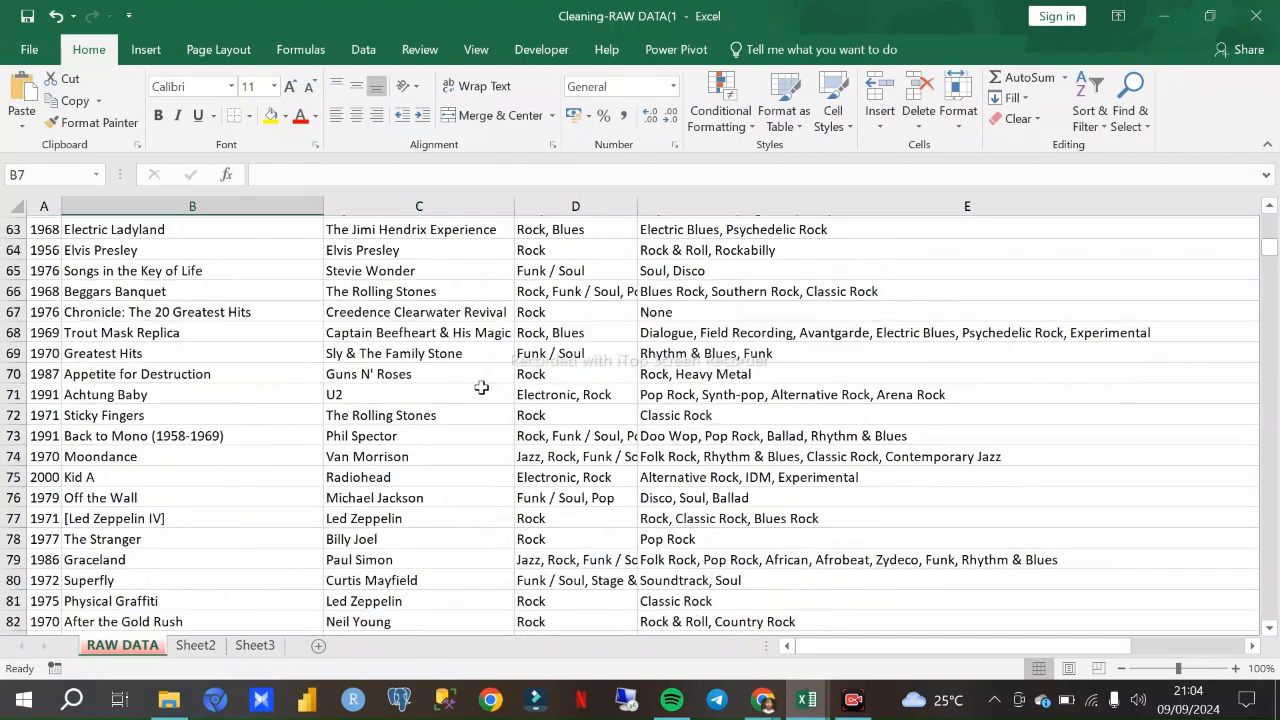
pyautogui.scroll(-4, 477, 381)
pyautogui.scroll(20, 465, 366)
pyautogui.scroll(11, 467, 351)
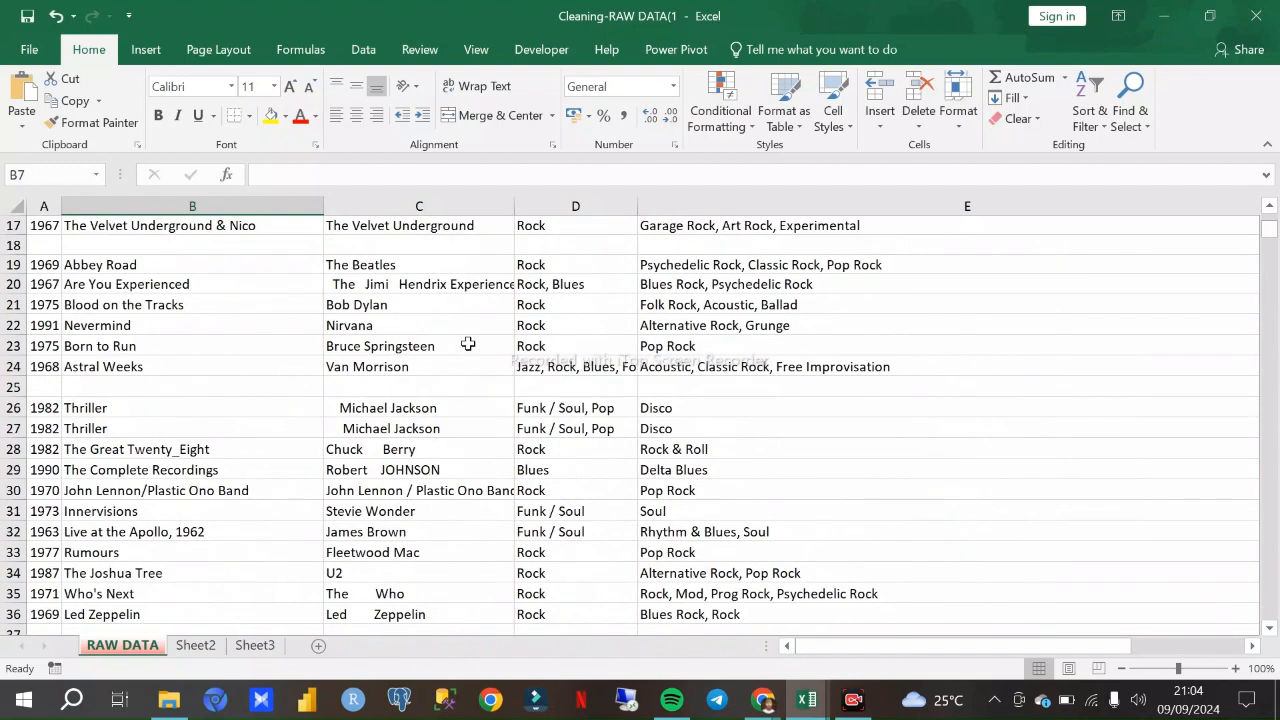
pyautogui.scroll(2, 518, 380)
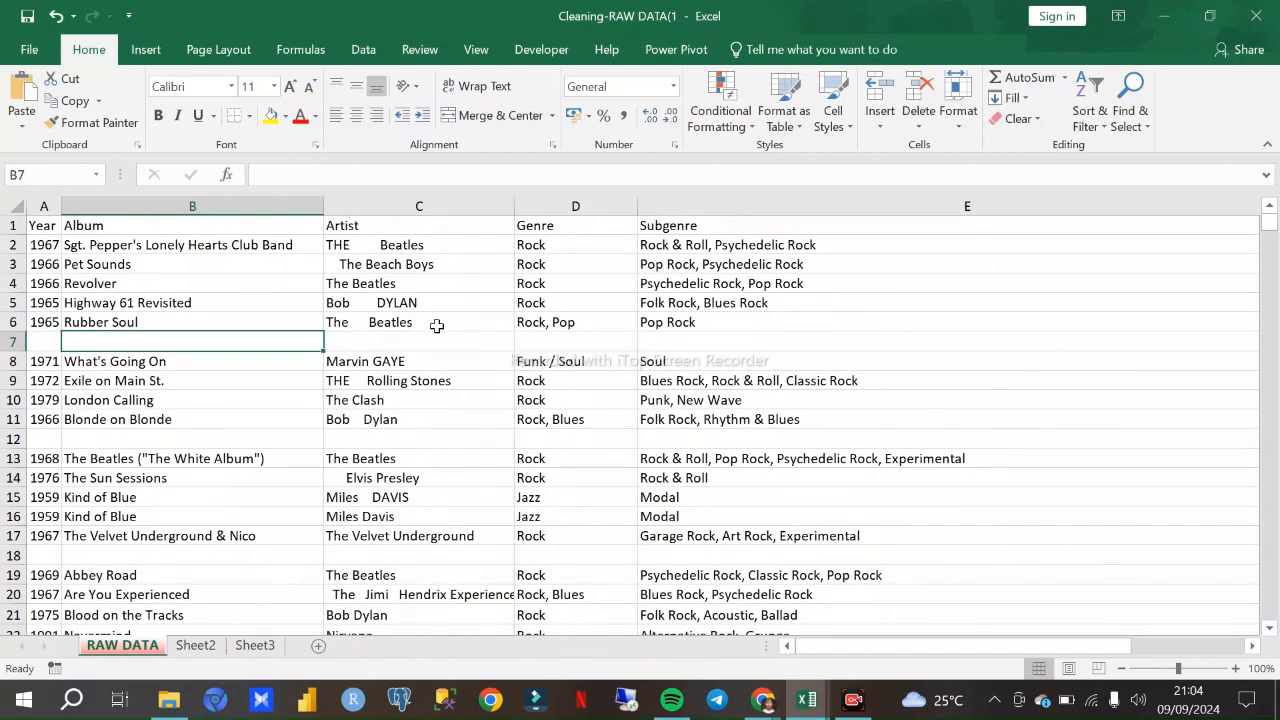
pyautogui.click(366, 344)
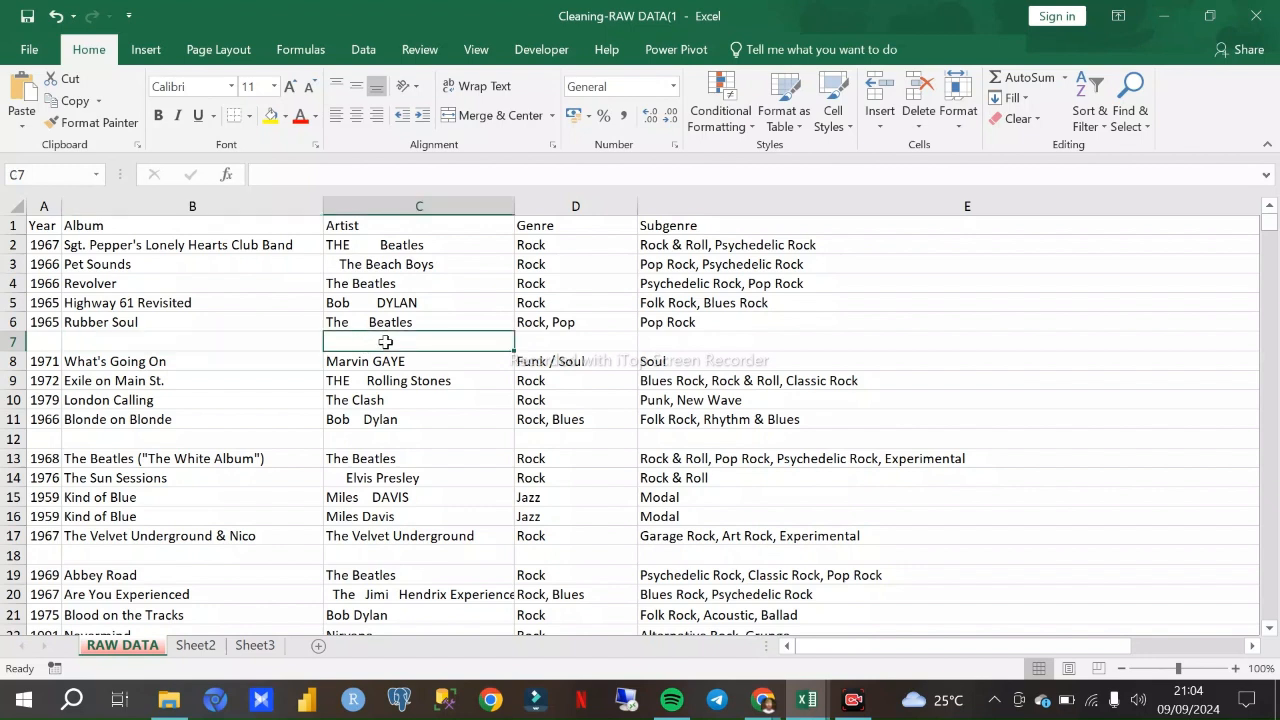
pyautogui.click(564, 345)
pyautogui.click(690, 343)
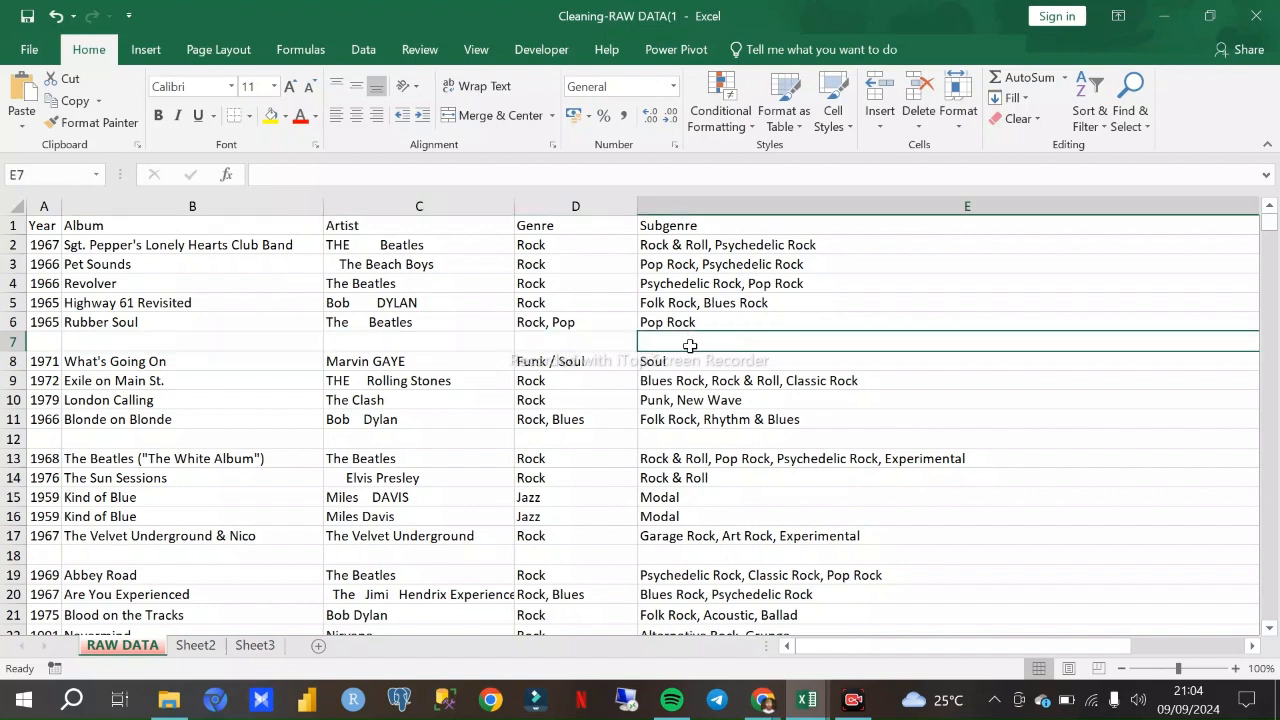
# - View Sheet2 and Sheet3, and return to the RAW DATA sheet
pyautogui.click(196, 645)
pyautogui.click(249, 650)
pyautogui.click(137, 647)
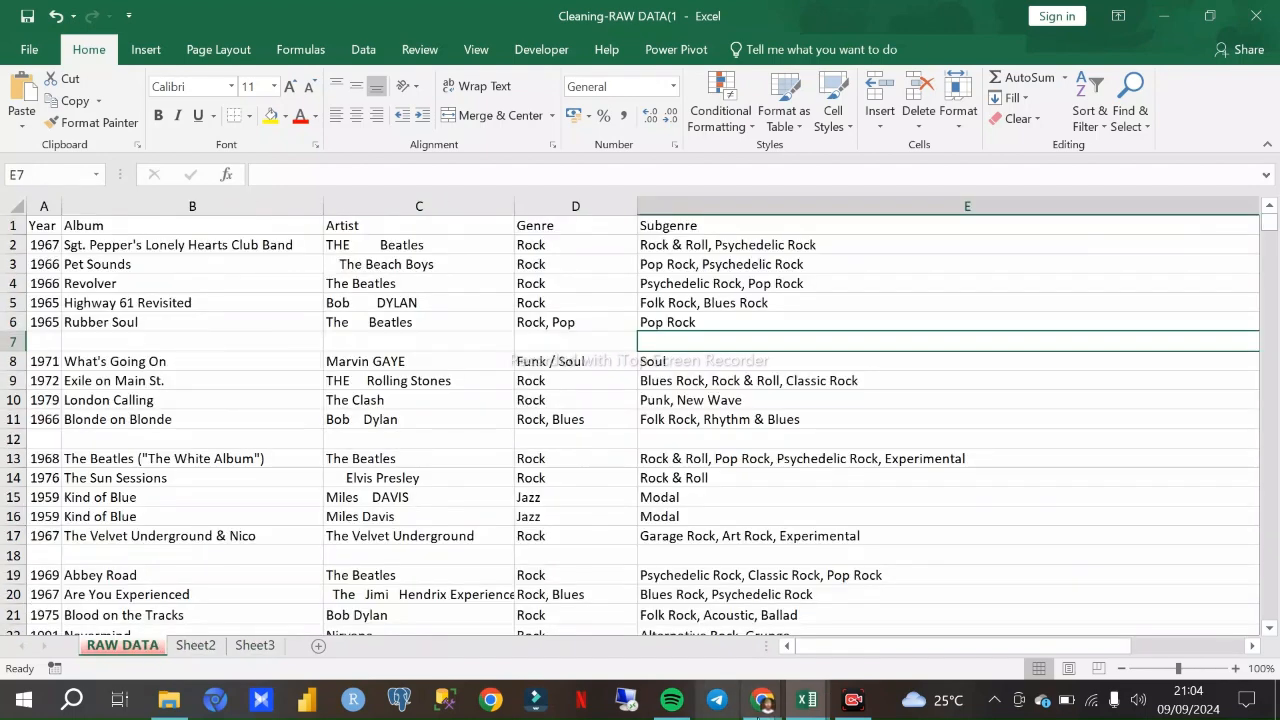
# - Switch to the Data Cleaning Excel Tutorial workbook and show its columns from the start of the sheet
pyautogui.moveTo(818, 708)
pyautogui.click(1000, 620)
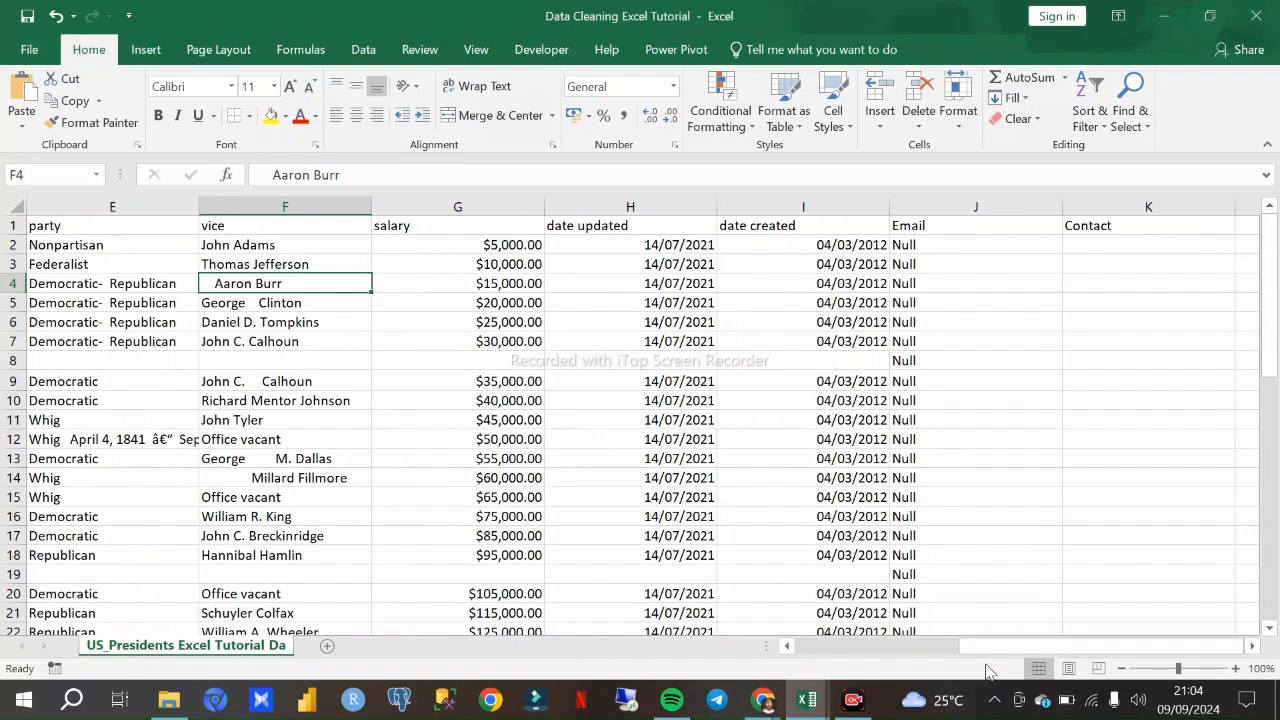
pyautogui.moveTo(985, 646); pyautogui.dragTo(821, 646)
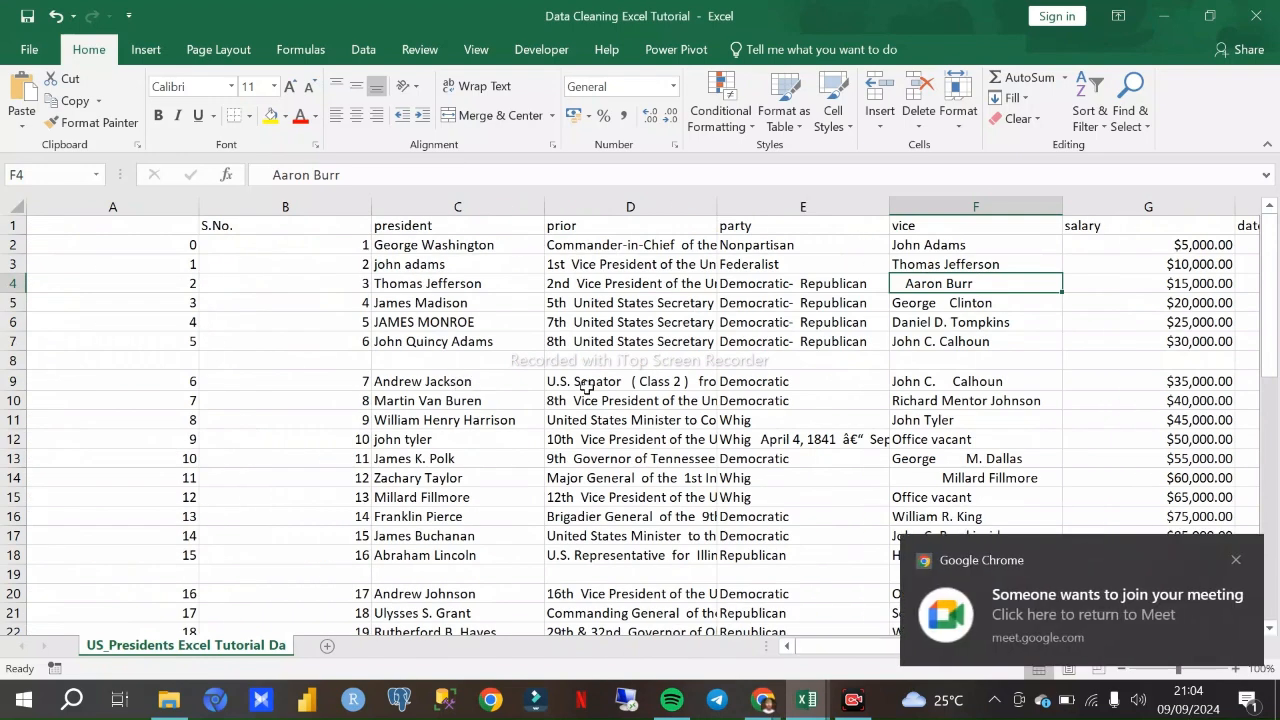
# - Switch to the Google Meet call for the join request and return to the Data Cleaning Excel Tutorial workbook
pyautogui.click(1020, 575)
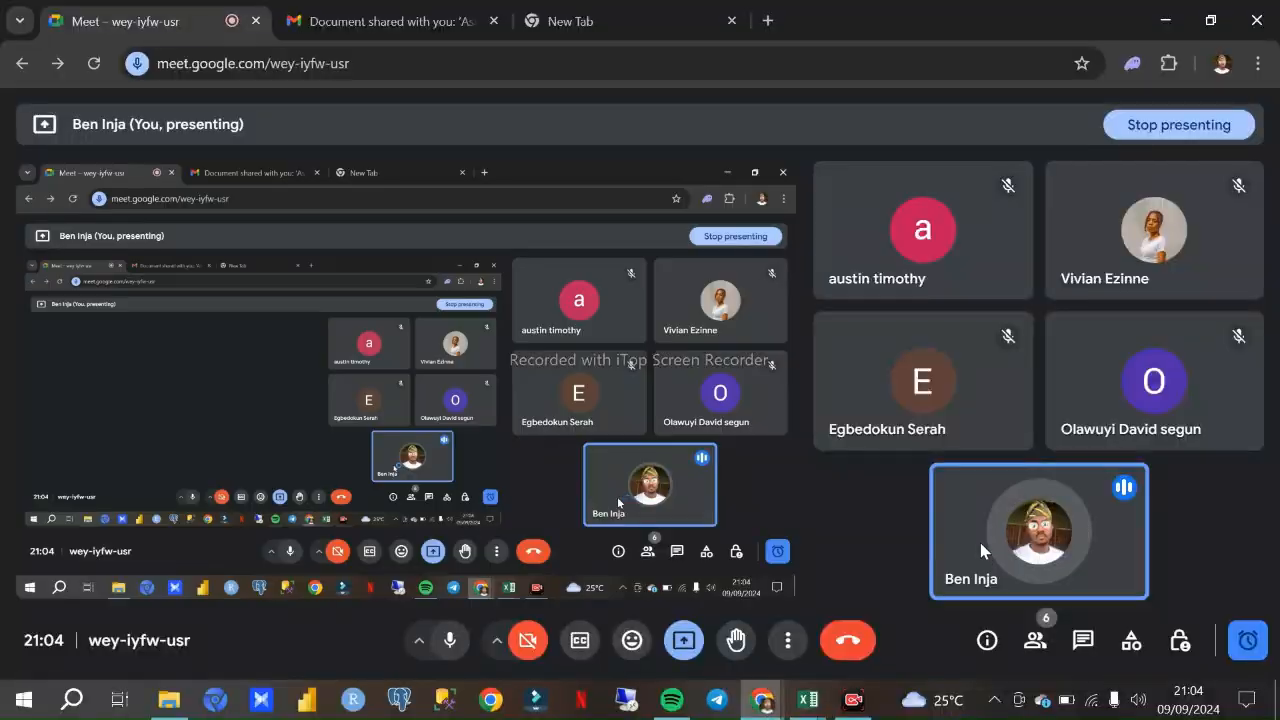
pyautogui.click(808, 700)
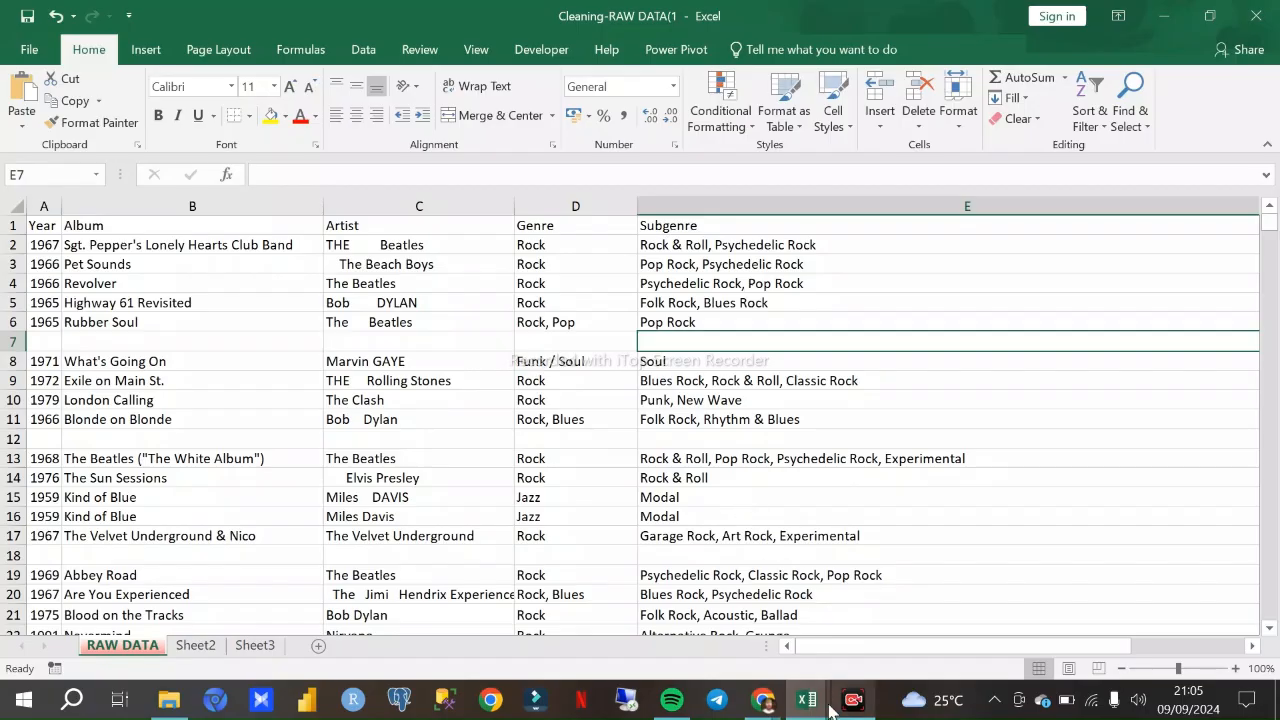
pyautogui.moveTo(813, 706)
pyautogui.click(986, 610)
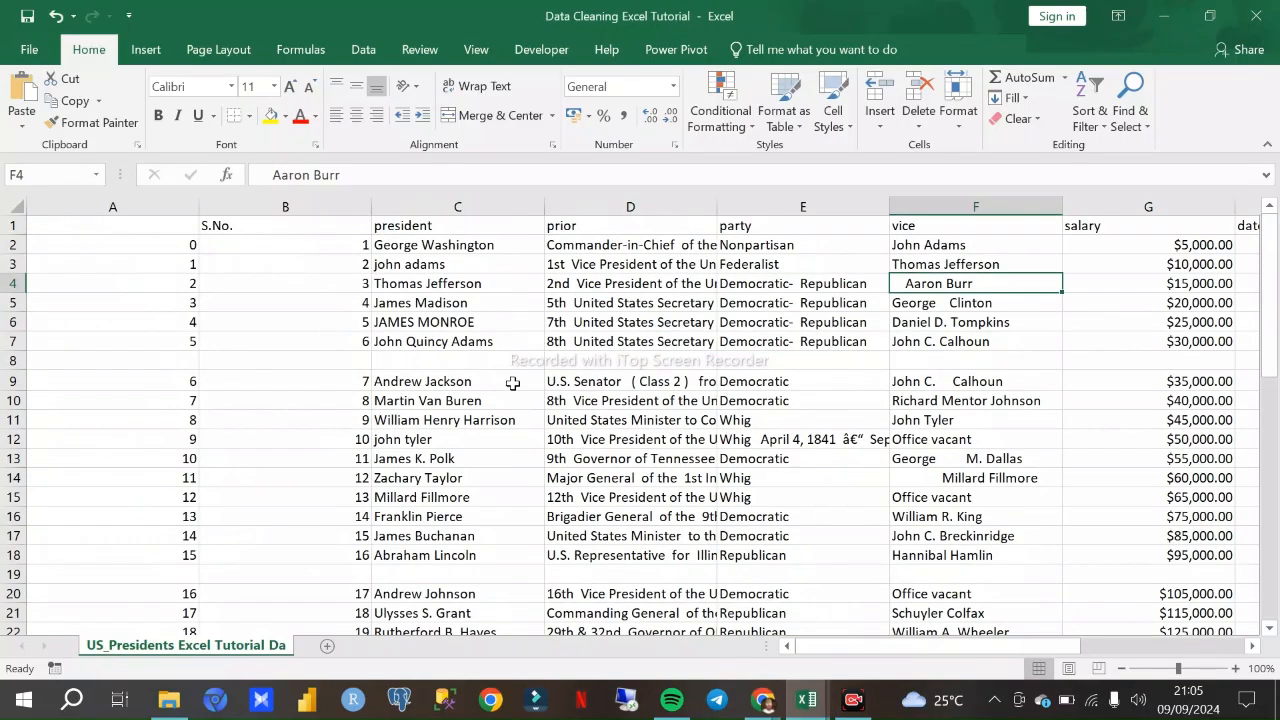
# - Examine the US presidents records down to the last row for blank rows such as row 8, extra spaces and inconsistent capitalisation
pyautogui.click(249, 334)
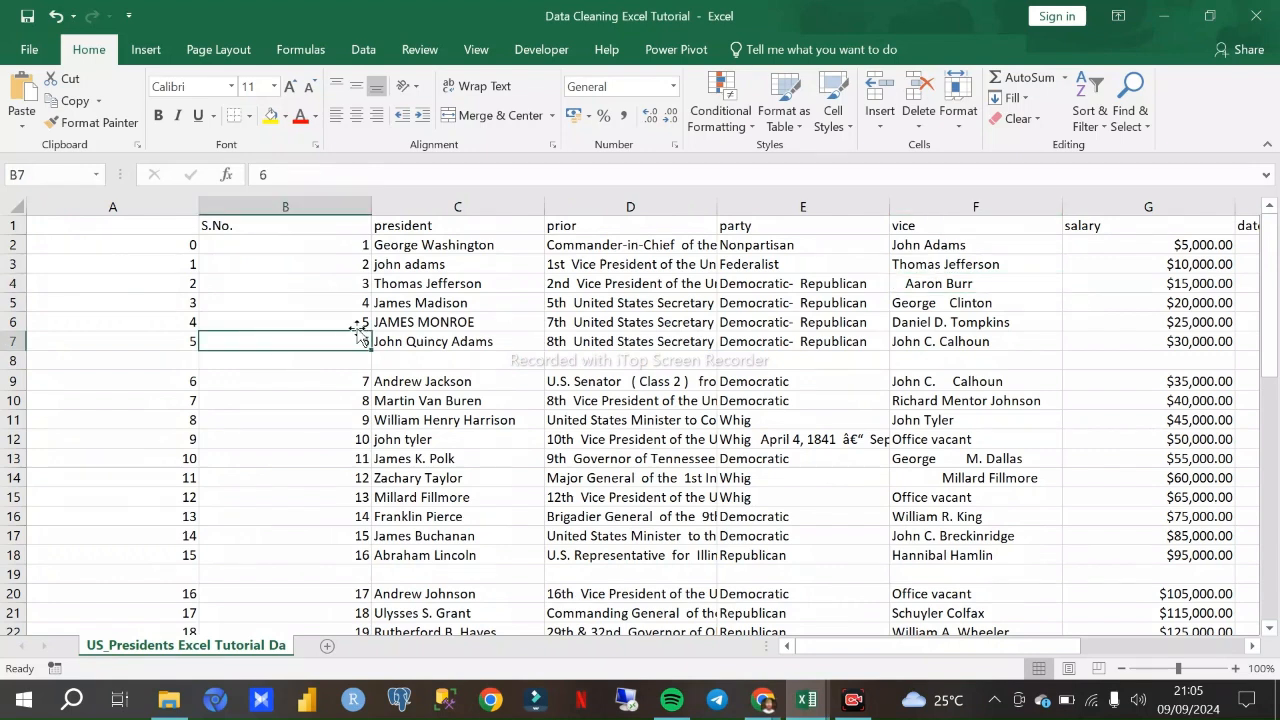
pyautogui.click(395, 363)
pyautogui.click(280, 358)
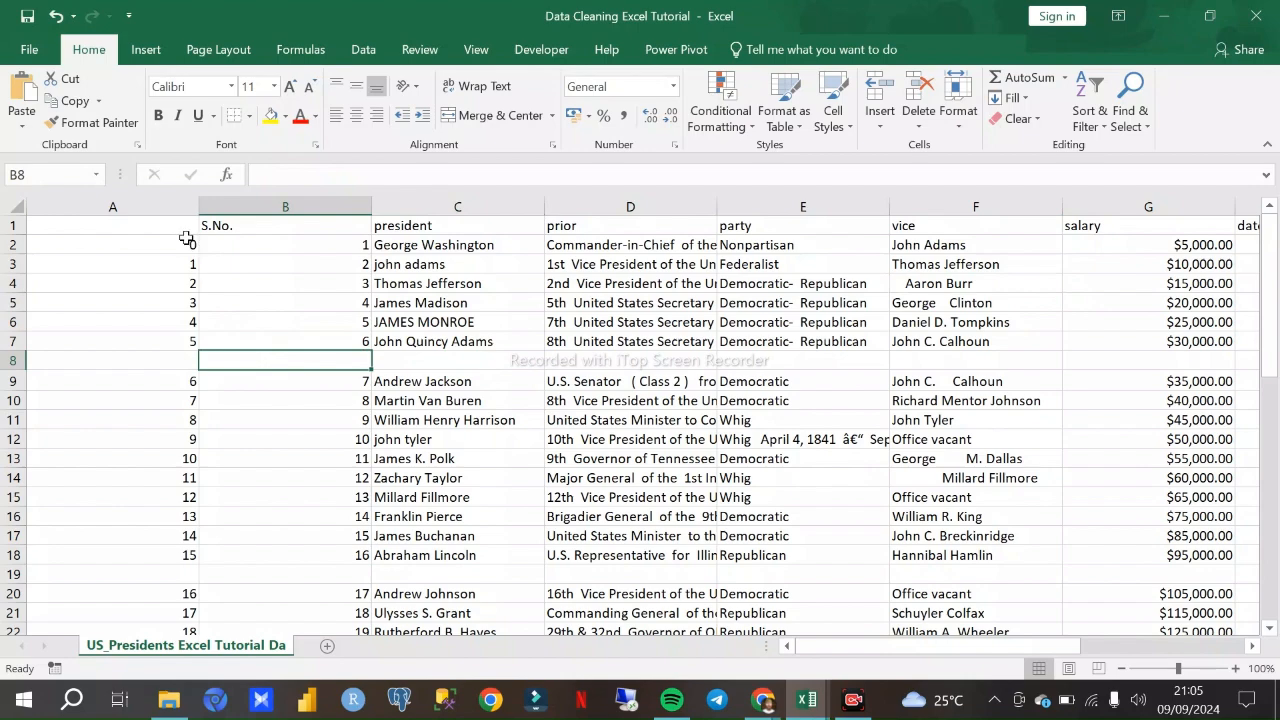
pyautogui.click(823, 279)
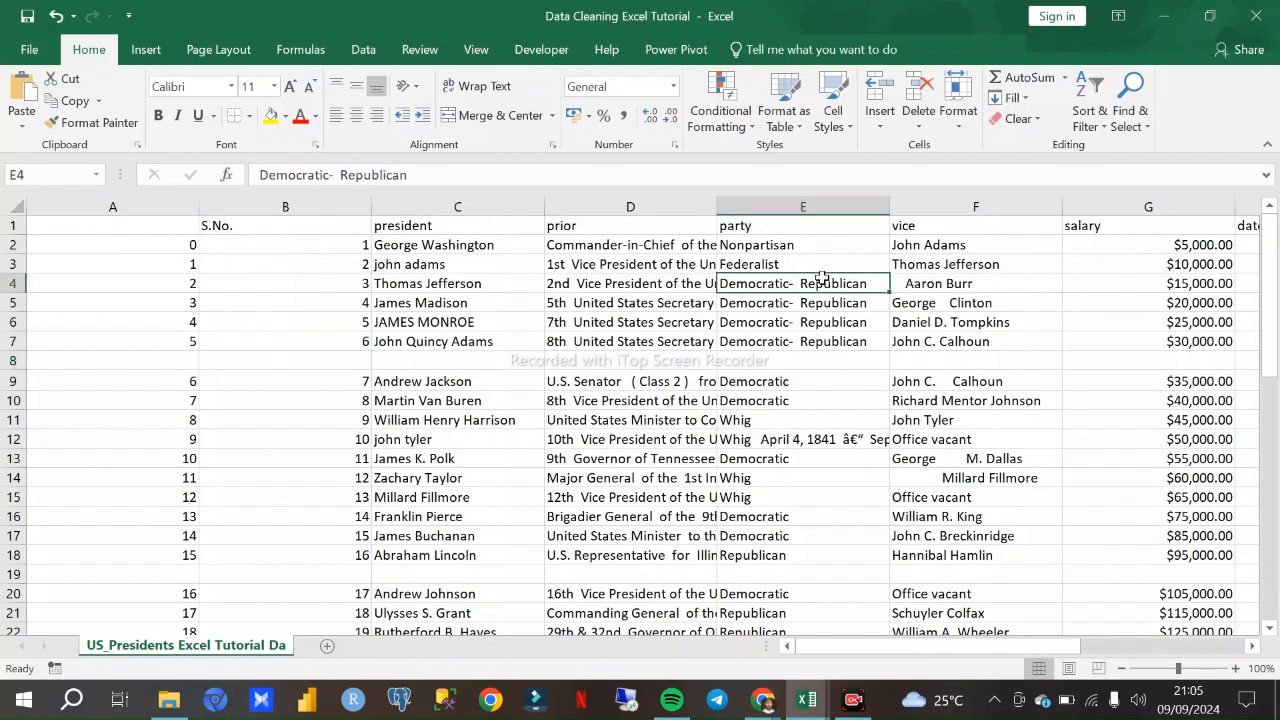
pyautogui.scroll(-20, 626, 327)
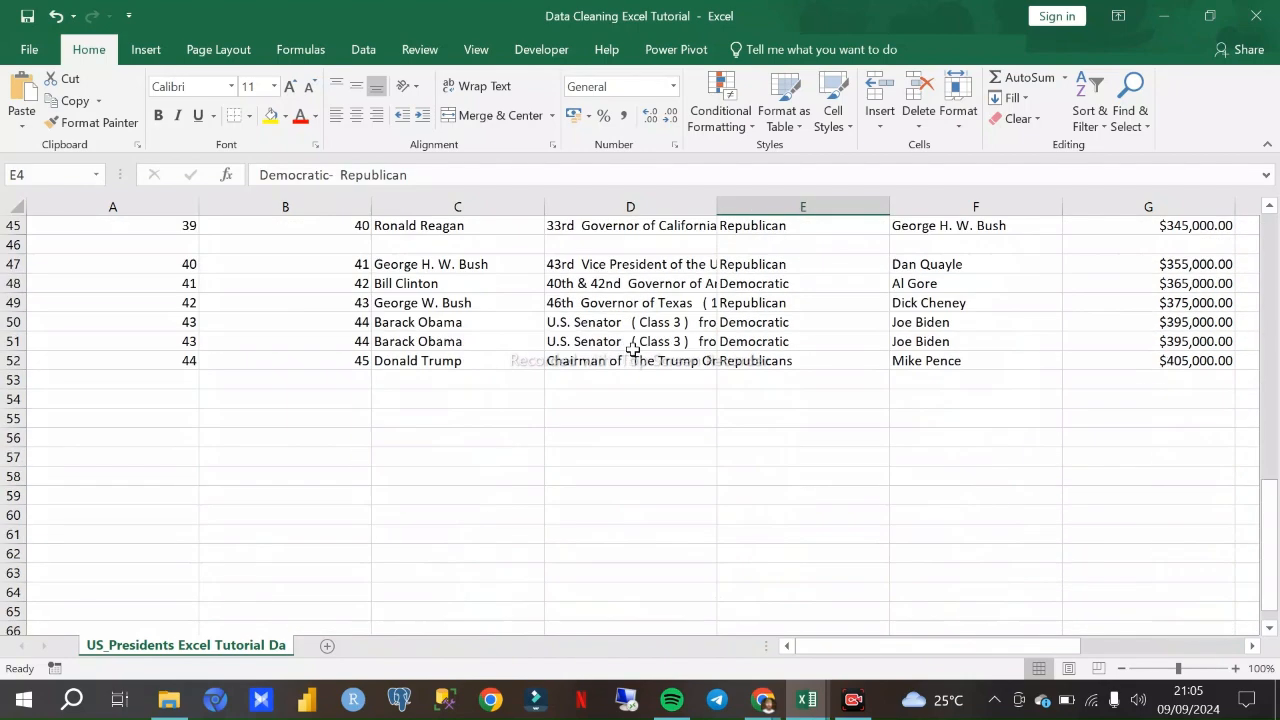
pyautogui.scroll(20, 620, 342)
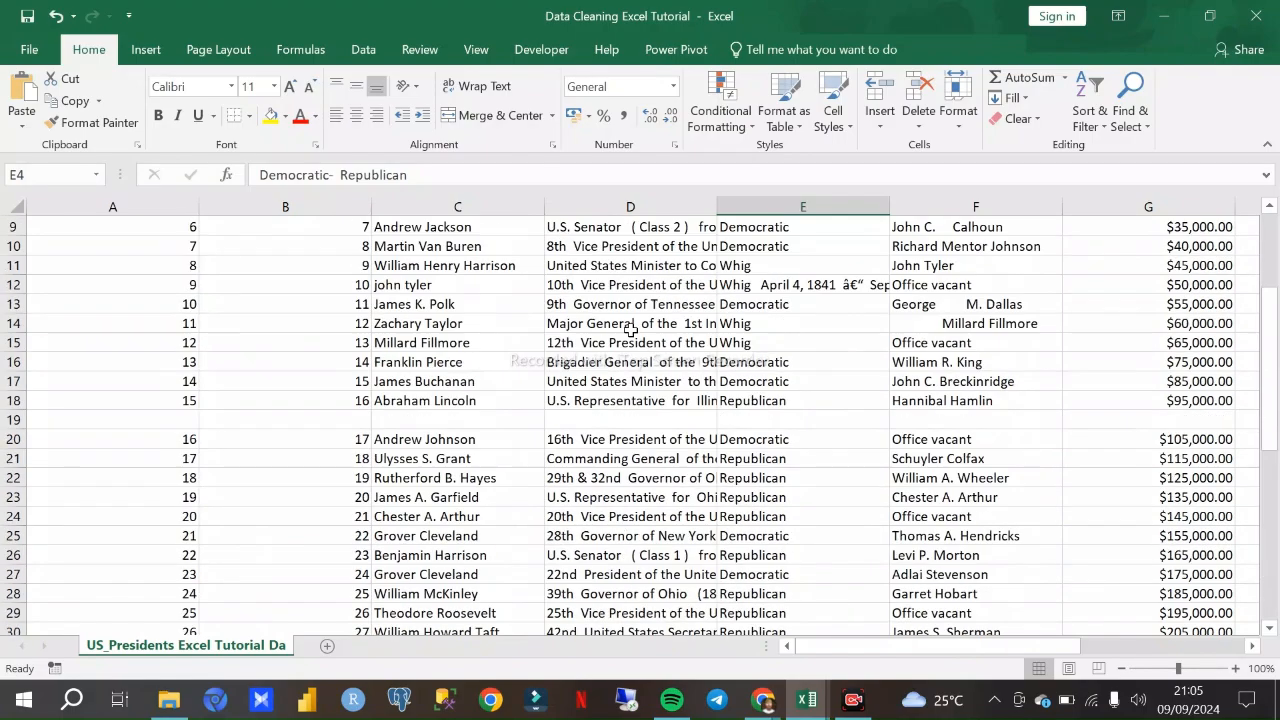
pyautogui.scroll(-4, 630, 325)
pyautogui.scroll(4, 630, 330)
pyautogui.scroll(-4, 636, 355)
pyautogui.scroll(4, 636, 355)
pyautogui.click(636, 357)
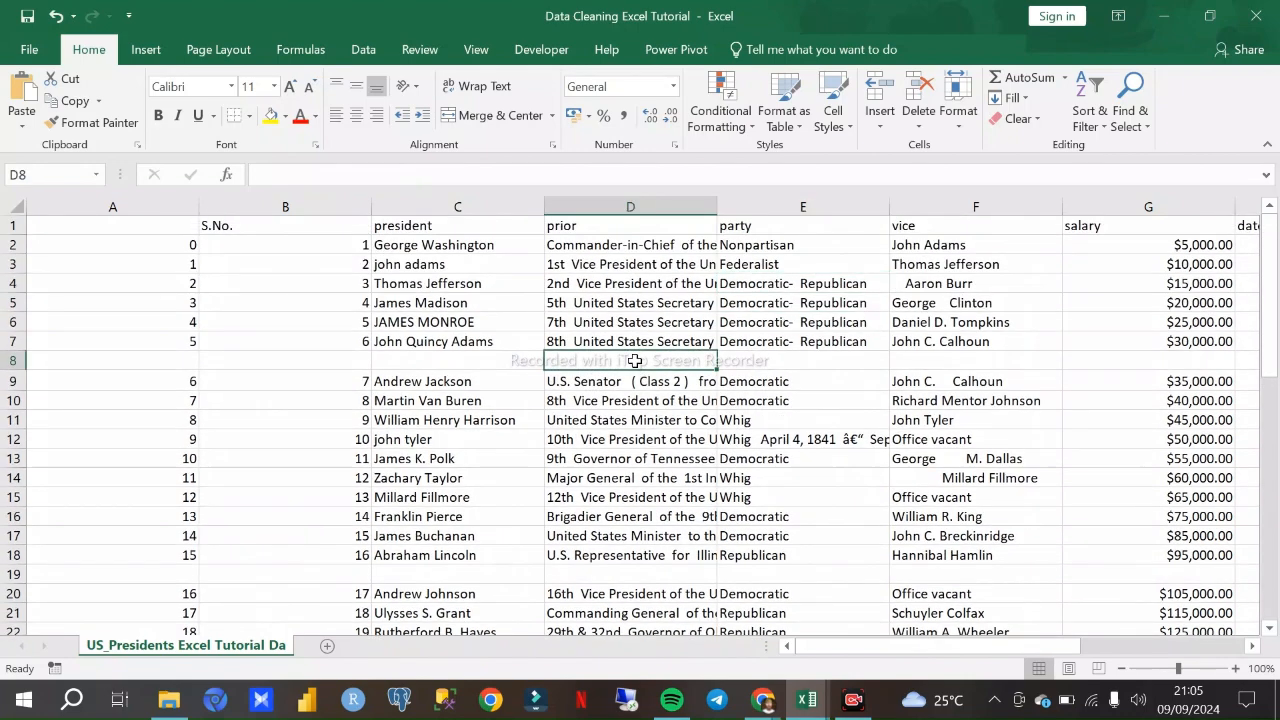
pyautogui.click(168, 708)
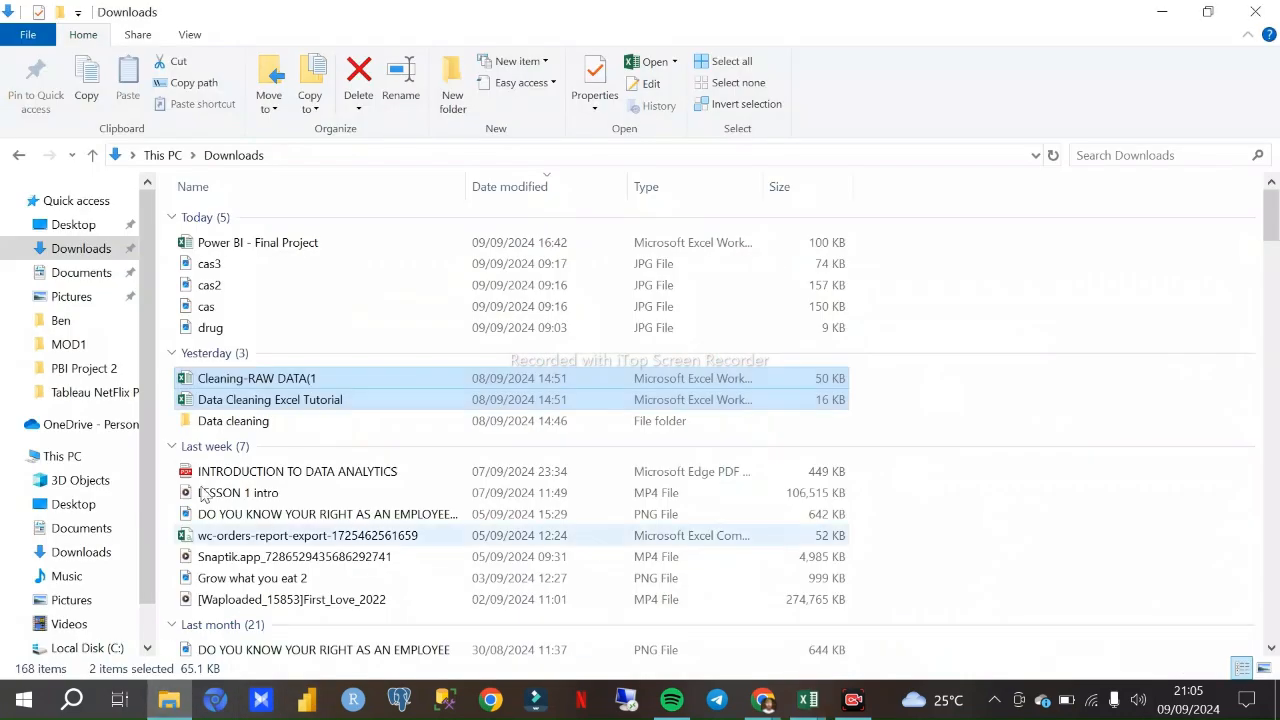
pyautogui.scroll(-3, 240, 320)
pyautogui.scroll(3, 240, 320)
pyautogui.scroll(-5, 240, 320)
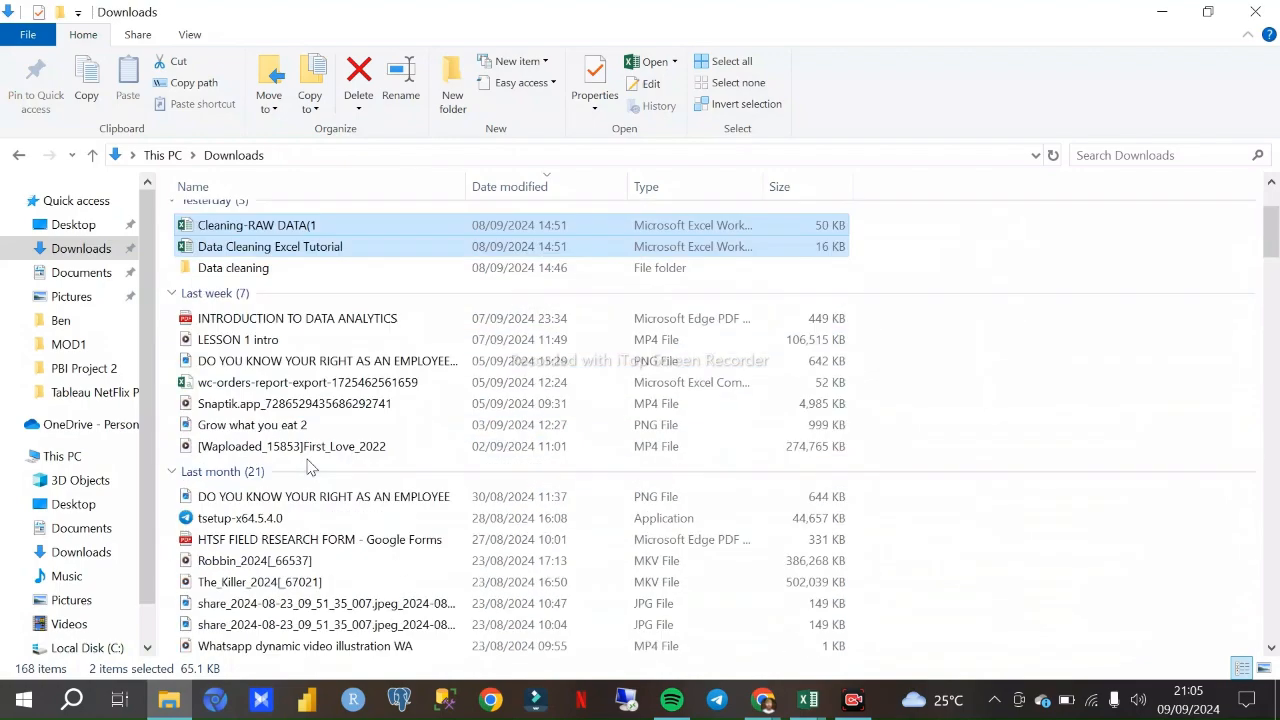
pyautogui.scroll(3, 292, 440)
pyautogui.doubleClick(265, 400)
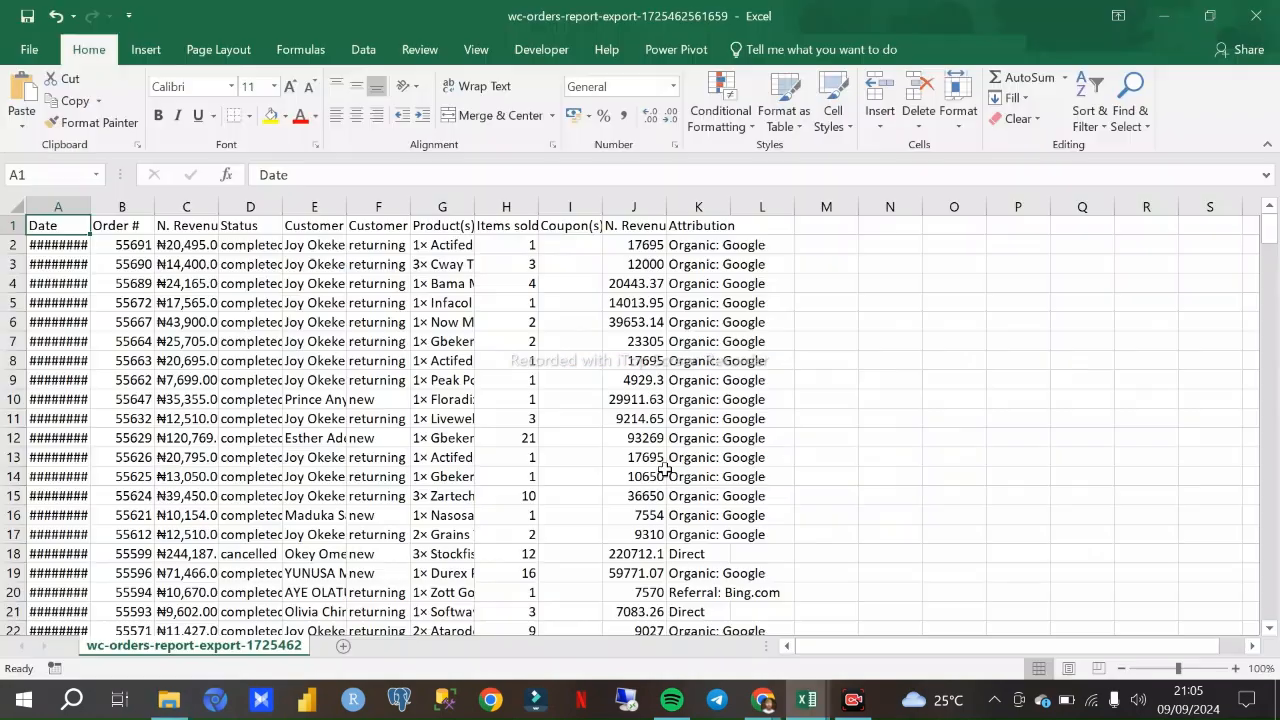
# - AutoFit the width of all columns in the orders report data
pyautogui.click(536, 443)
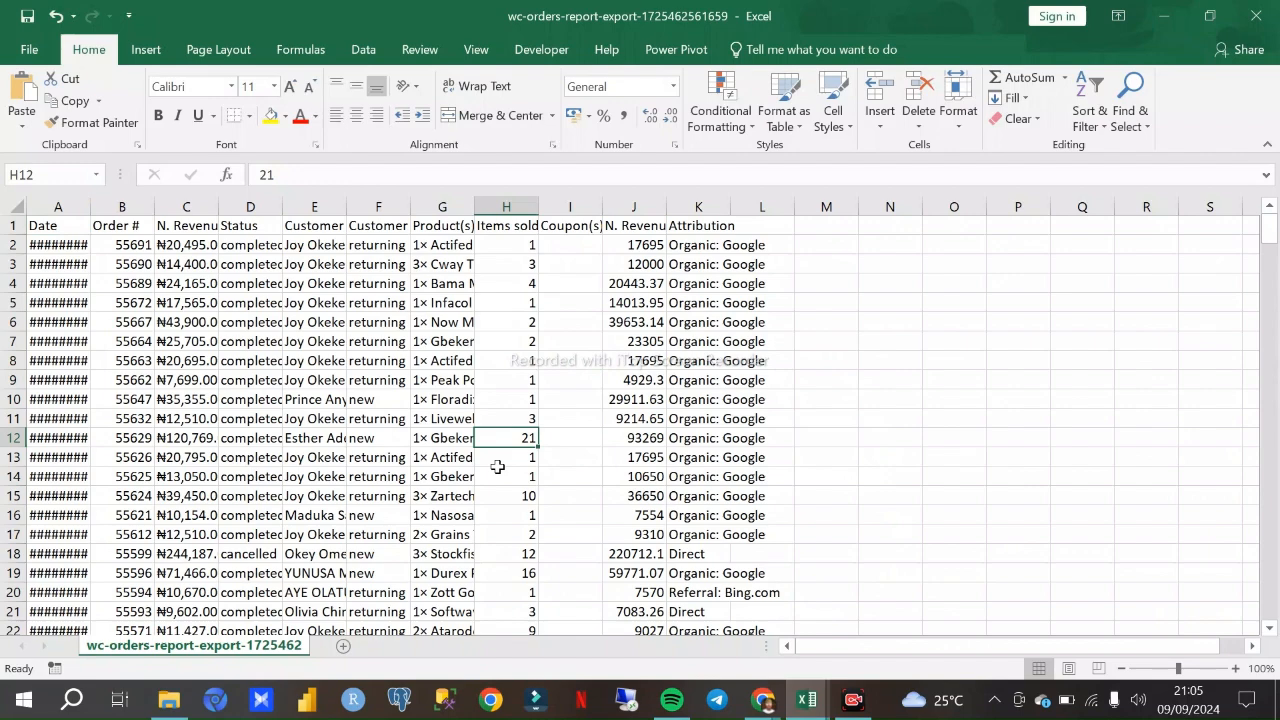
pyautogui.hotkey('ctrl', 'a')
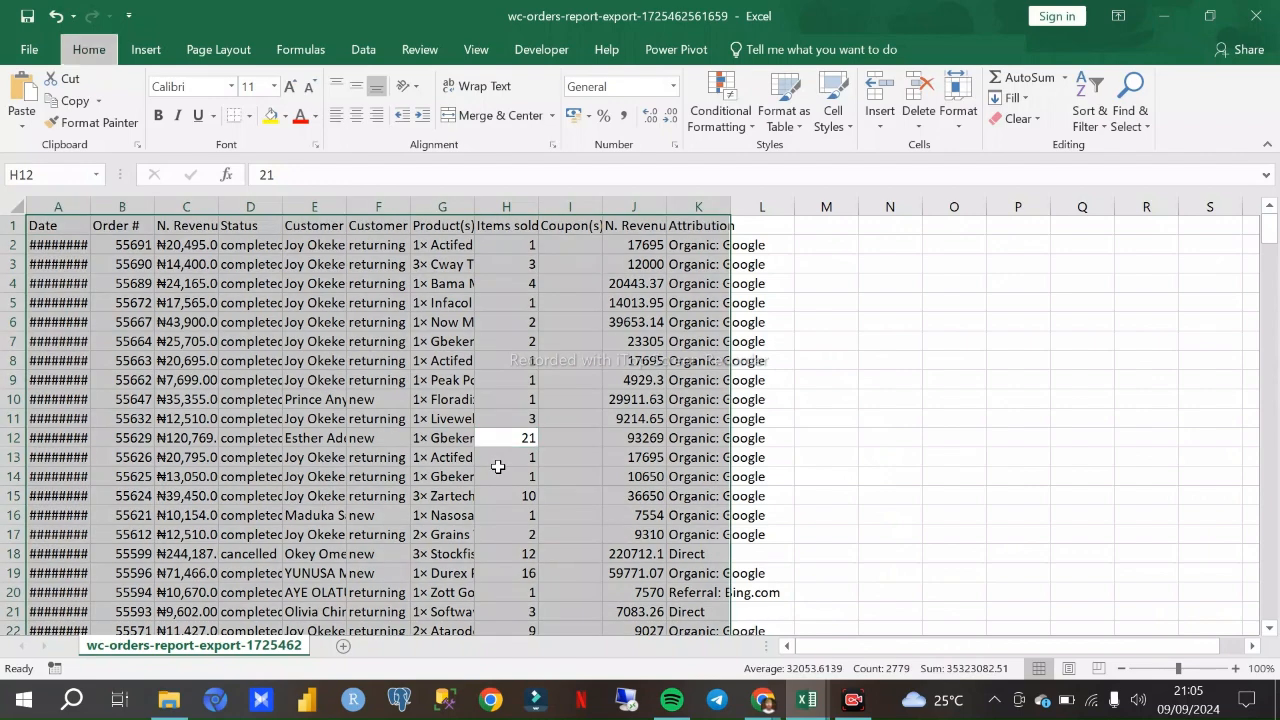
pyautogui.hotkey('alt', 'h')
pyautogui.press('o')
pyautogui.press('i')
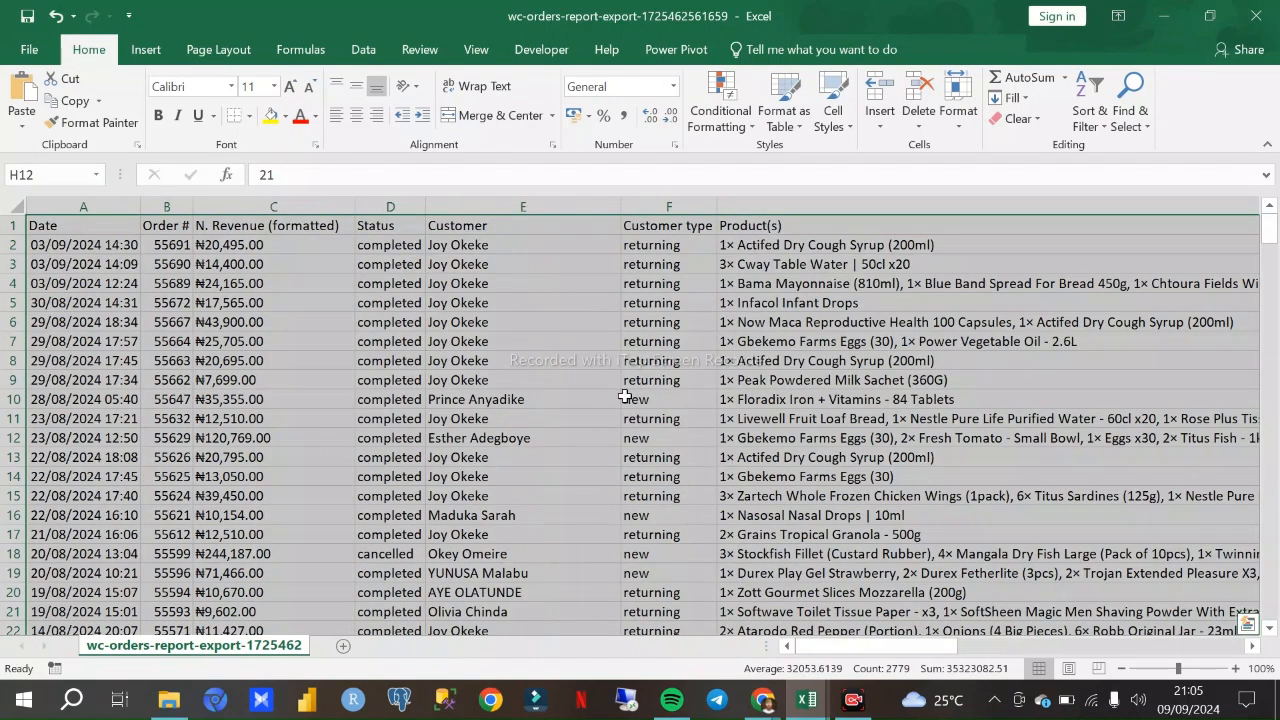
pyautogui.click(617, 395)
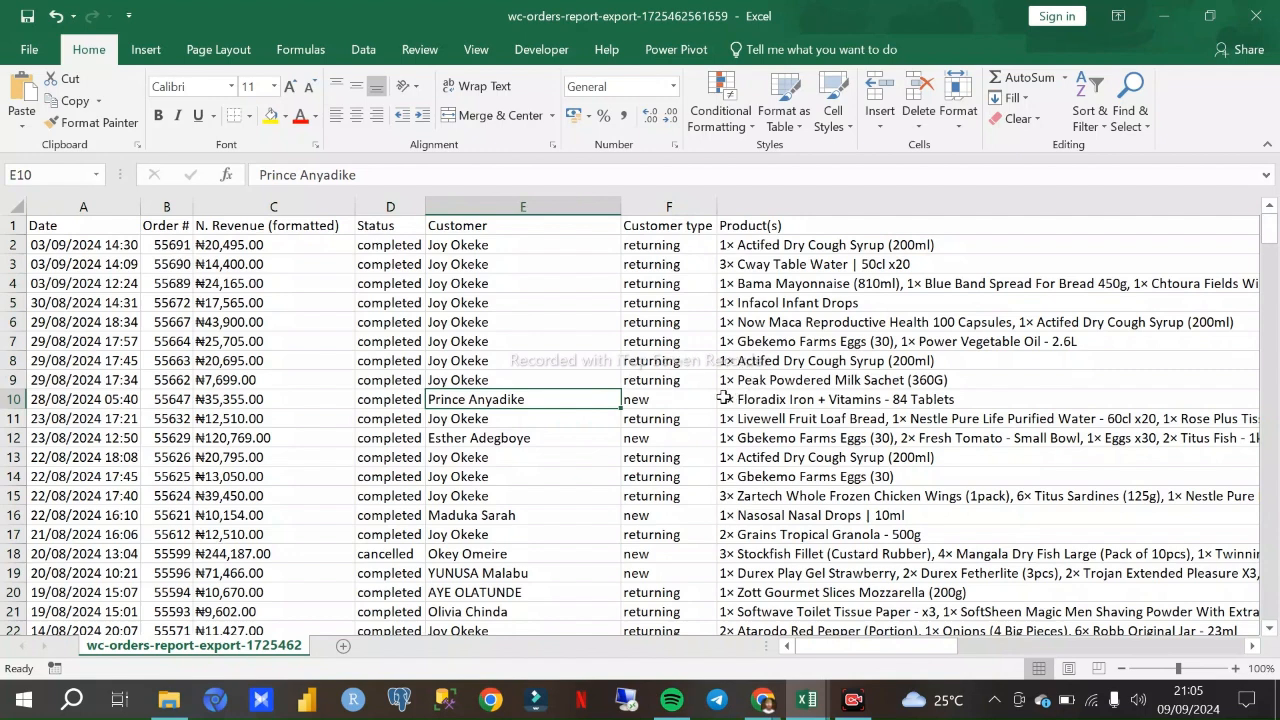
# - Examine the orders report, from the date and revenue columns to the Product(s) column, for how quantities and product names are combined
pyautogui.click(298, 280)
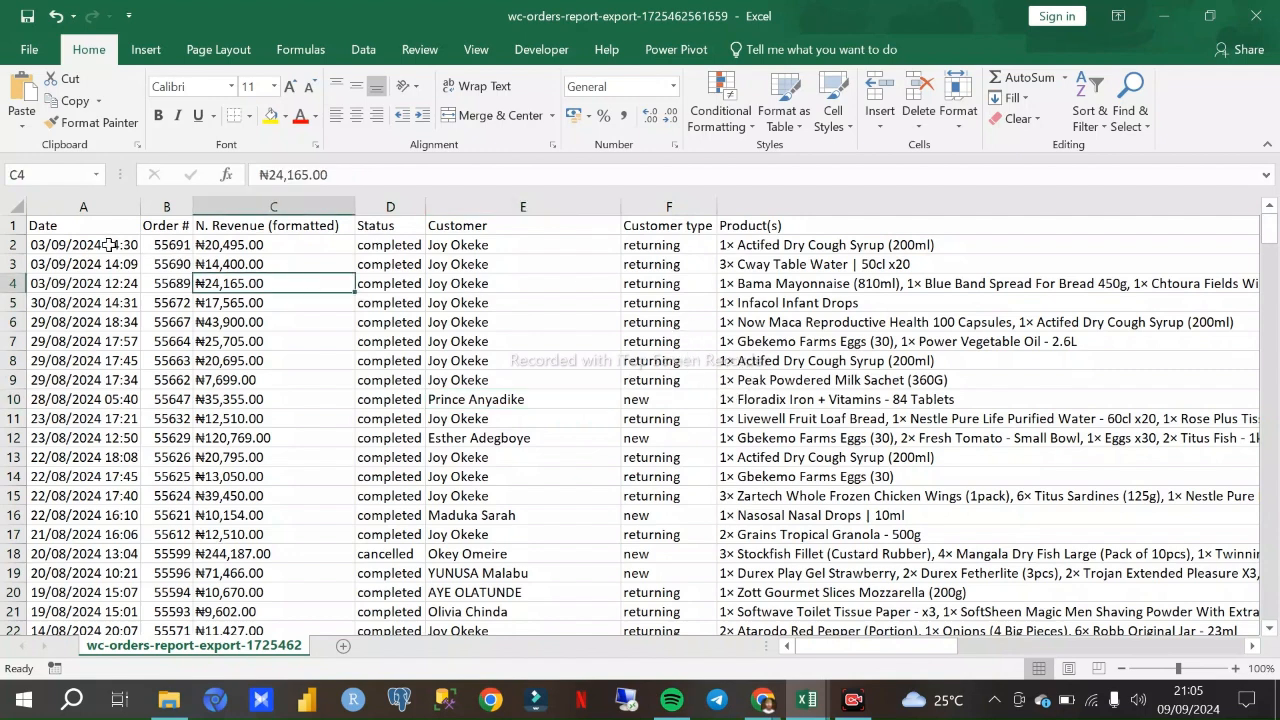
pyautogui.moveTo(65, 225); pyautogui.dragTo(215, 284)
pyautogui.click(905, 420)
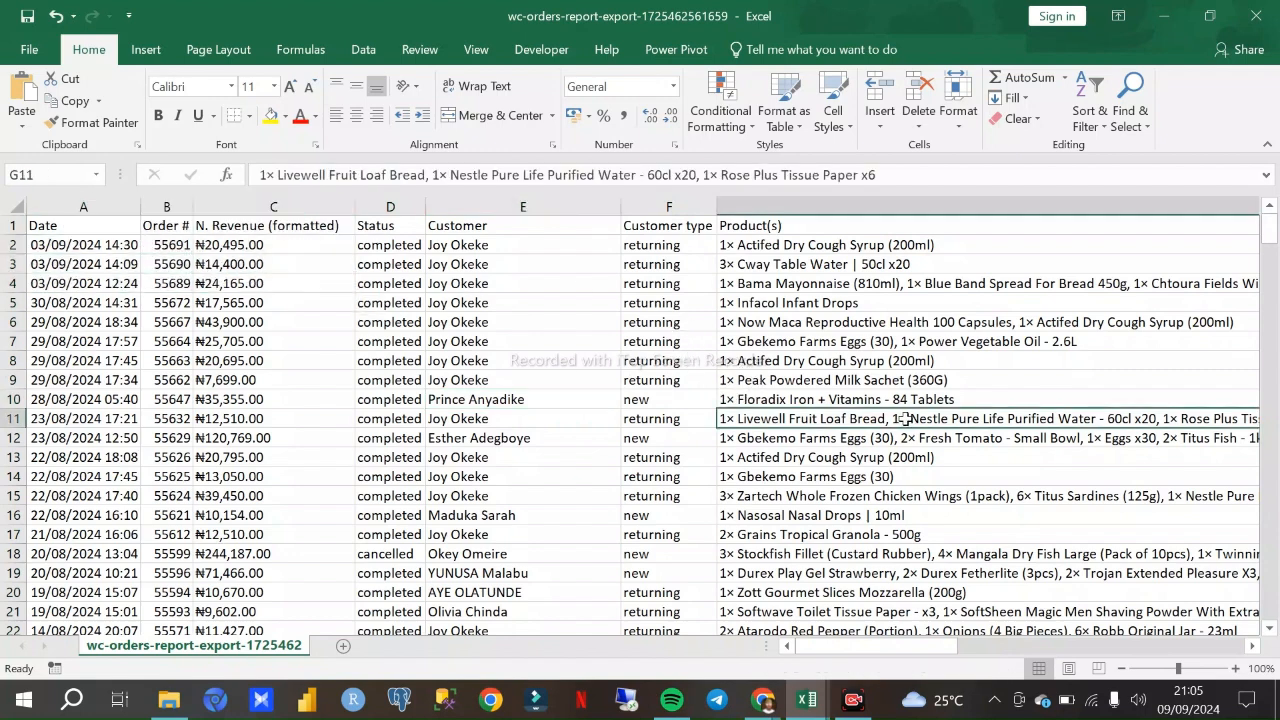
pyautogui.click(760, 206)
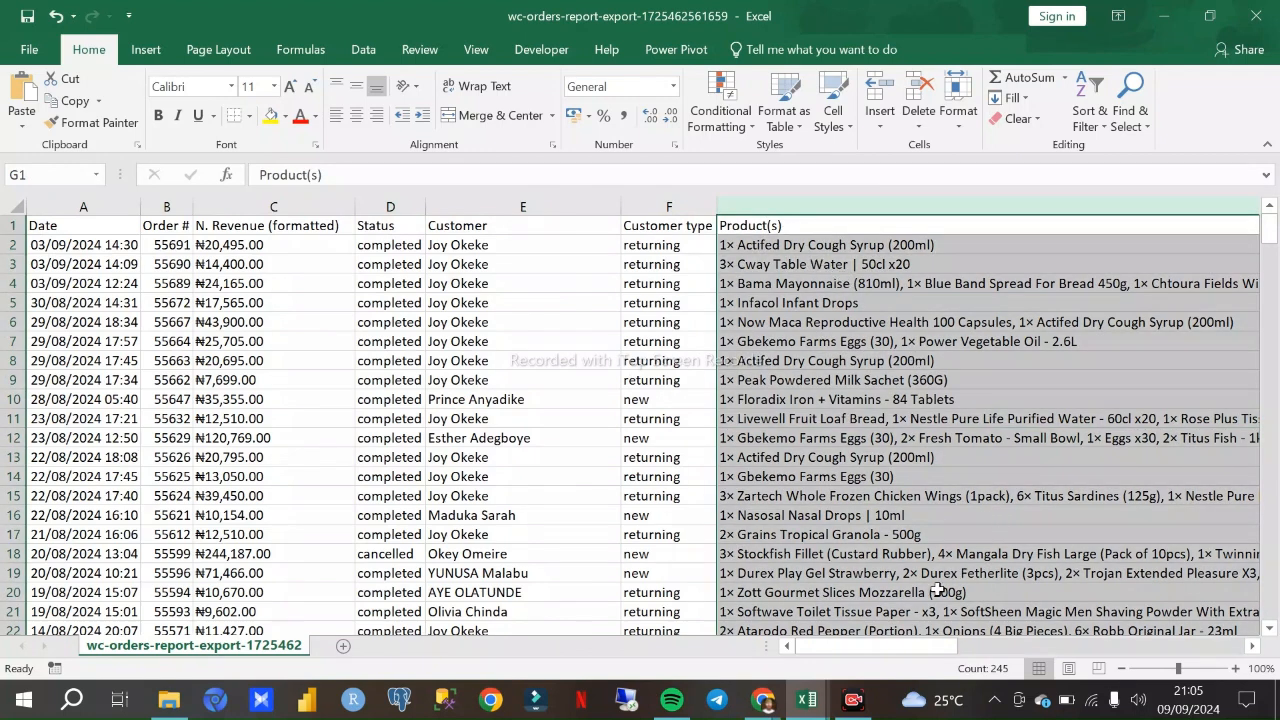
pyautogui.moveTo(930, 648); pyautogui.dragTo(1021, 655)
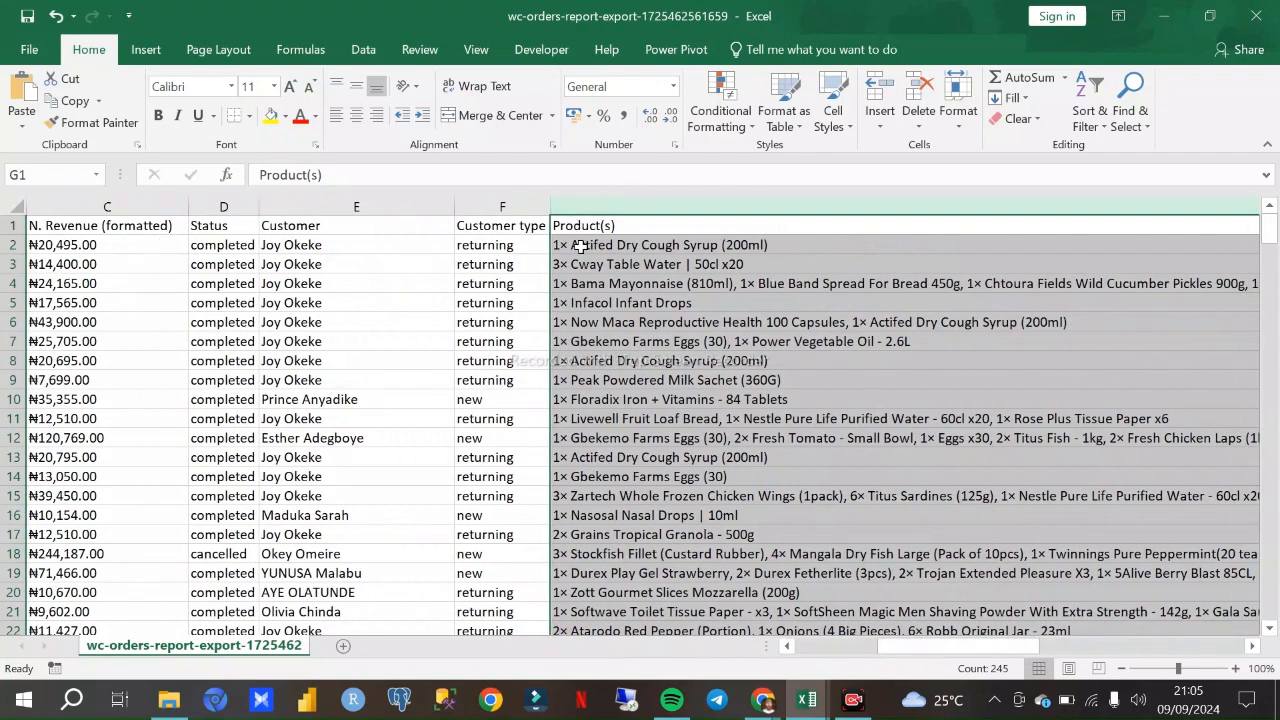
pyautogui.click(640, 246)
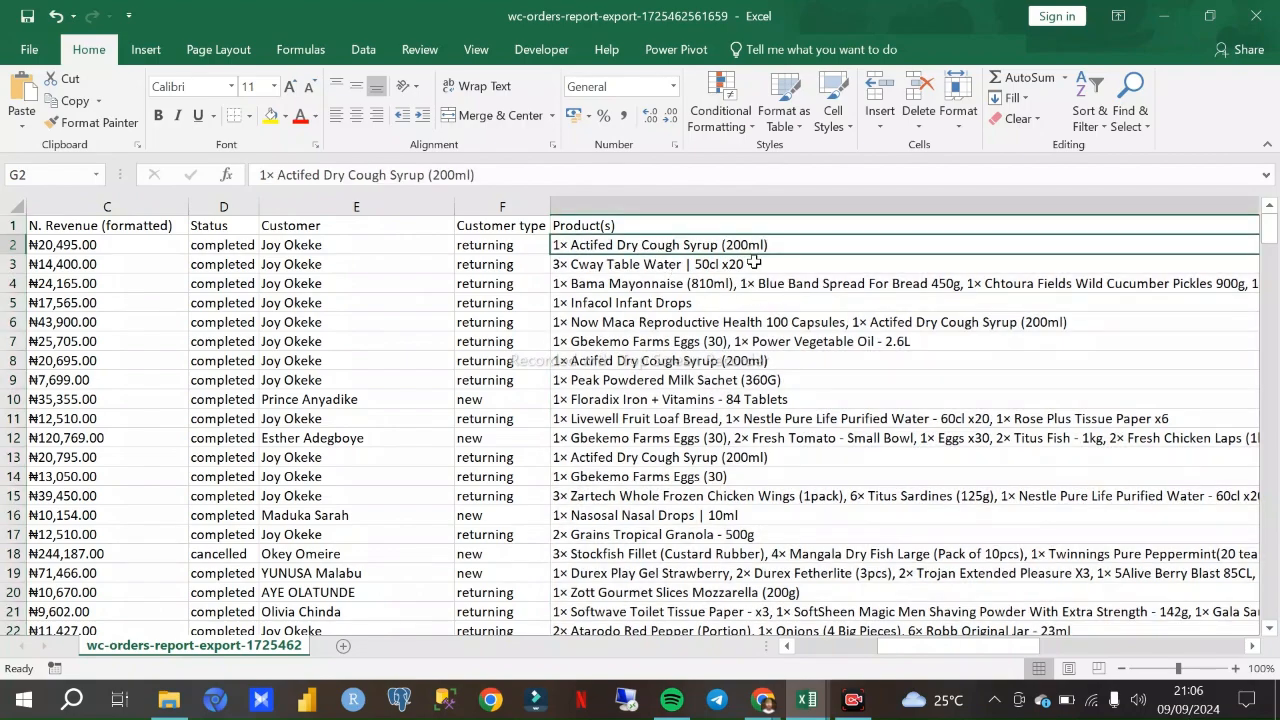
pyautogui.click(727, 207)
pyautogui.scroll(-8, 740, 300)
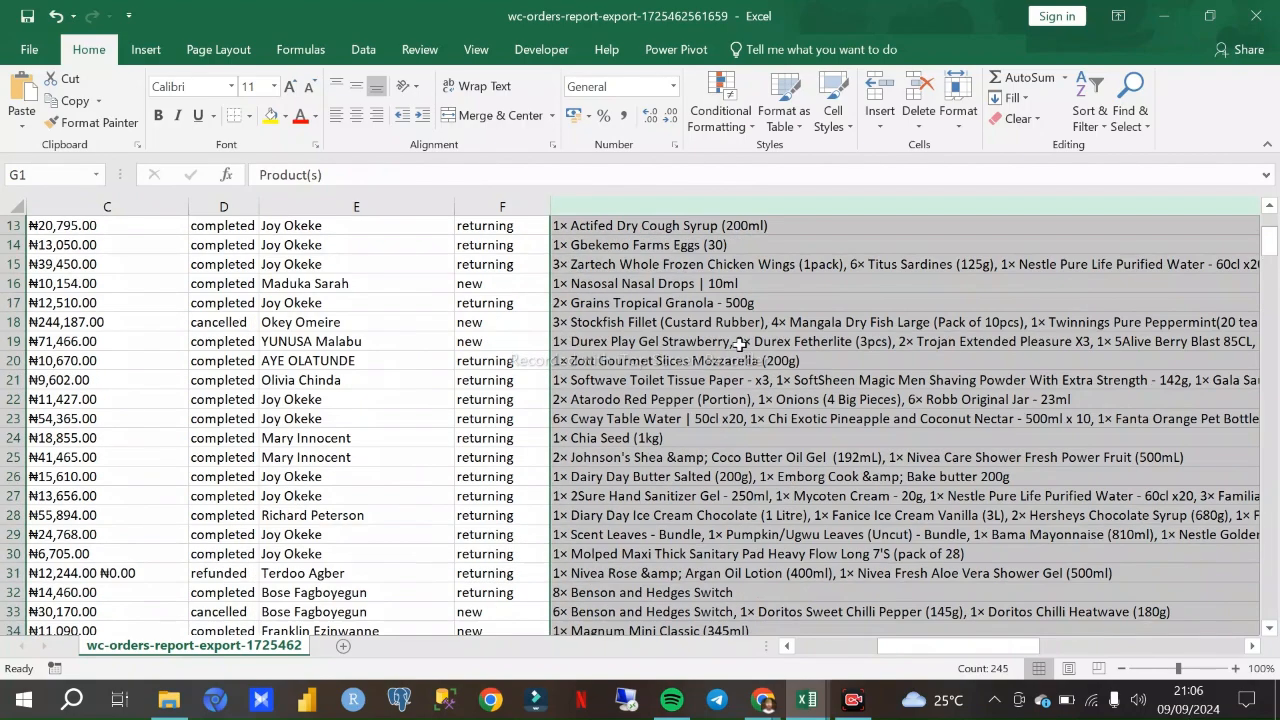
pyautogui.scroll(-7, 753, 408)
pyautogui.scroll(6, 760, 410)
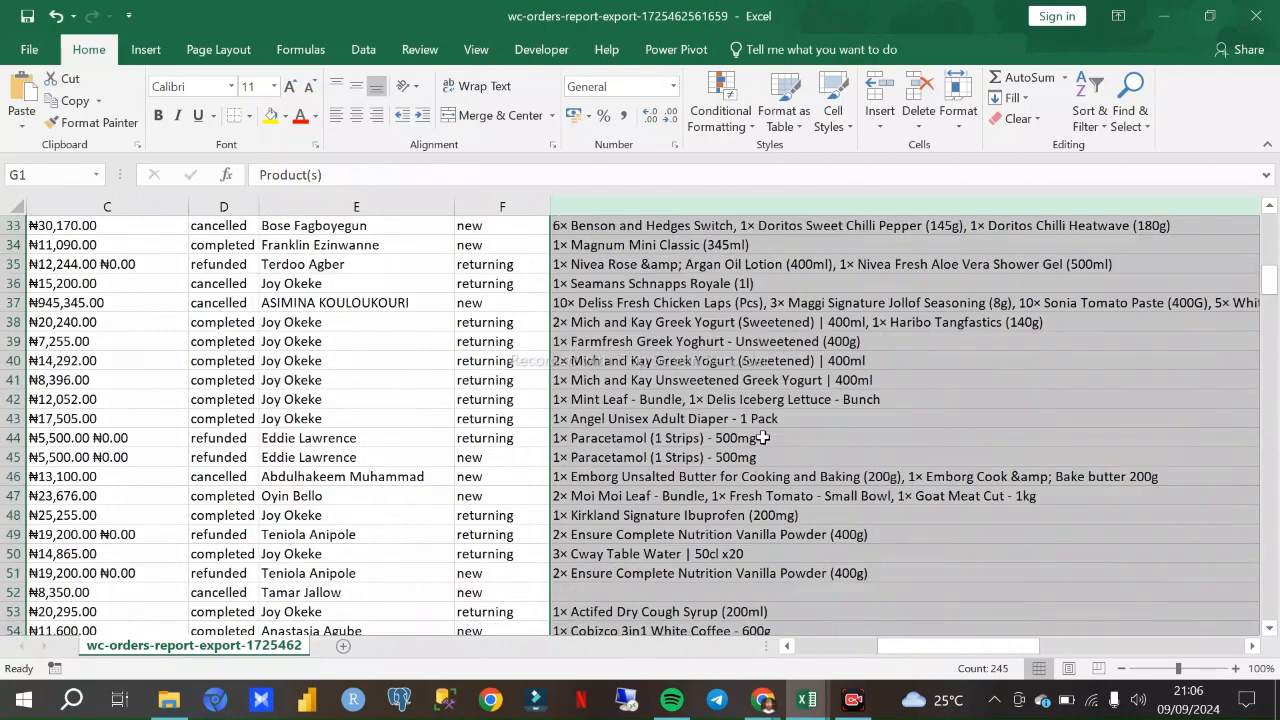
pyautogui.scroll(9, 758, 405)
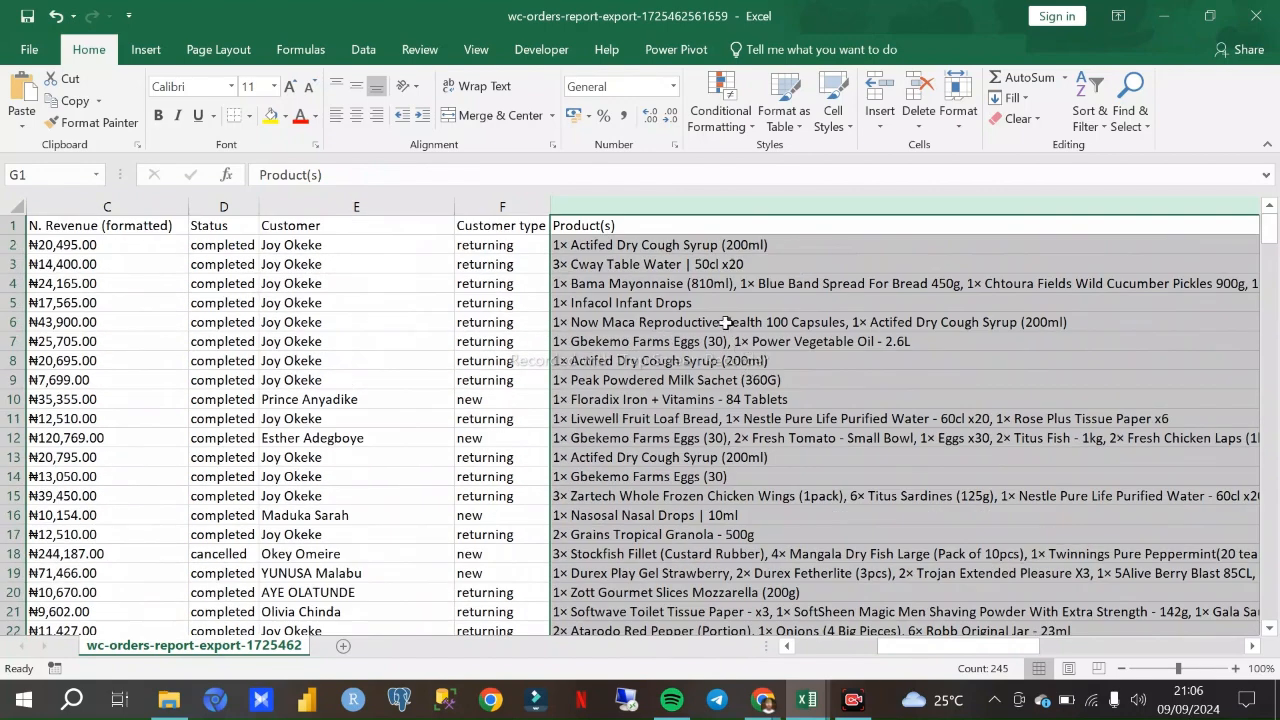
pyautogui.click(717, 305)
pyautogui.click(572, 268)
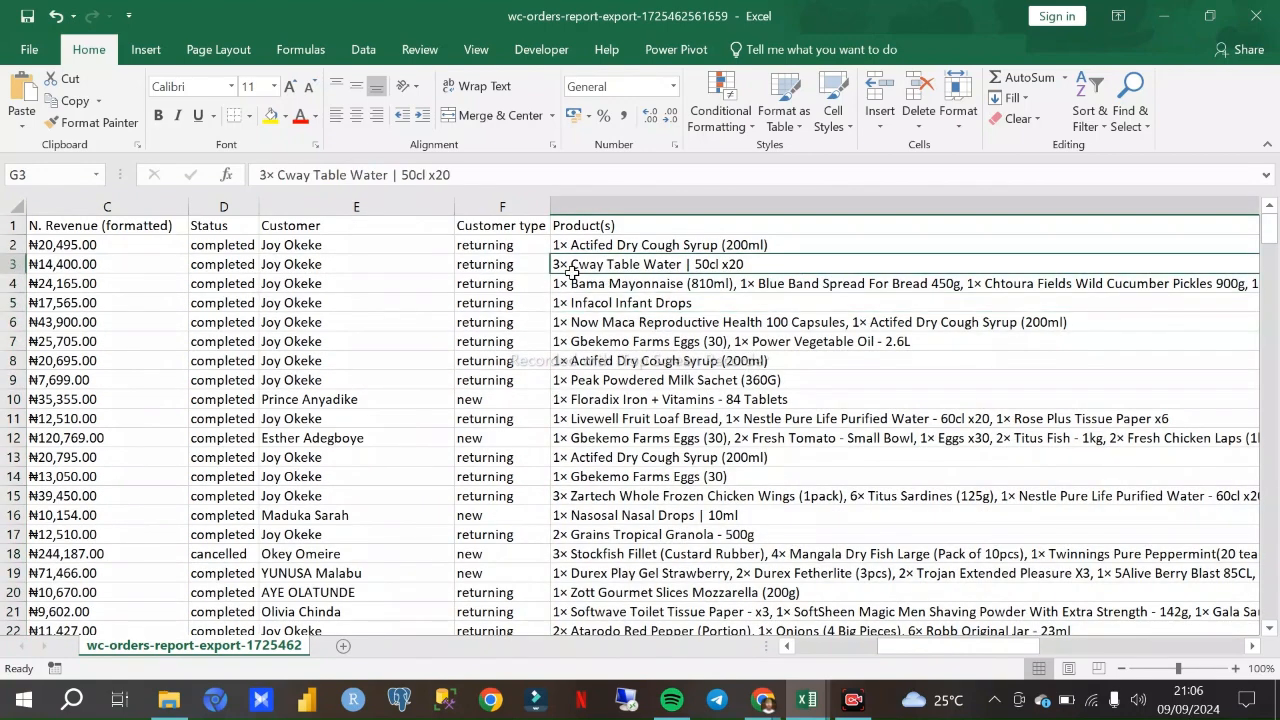
pyautogui.click(634, 301)
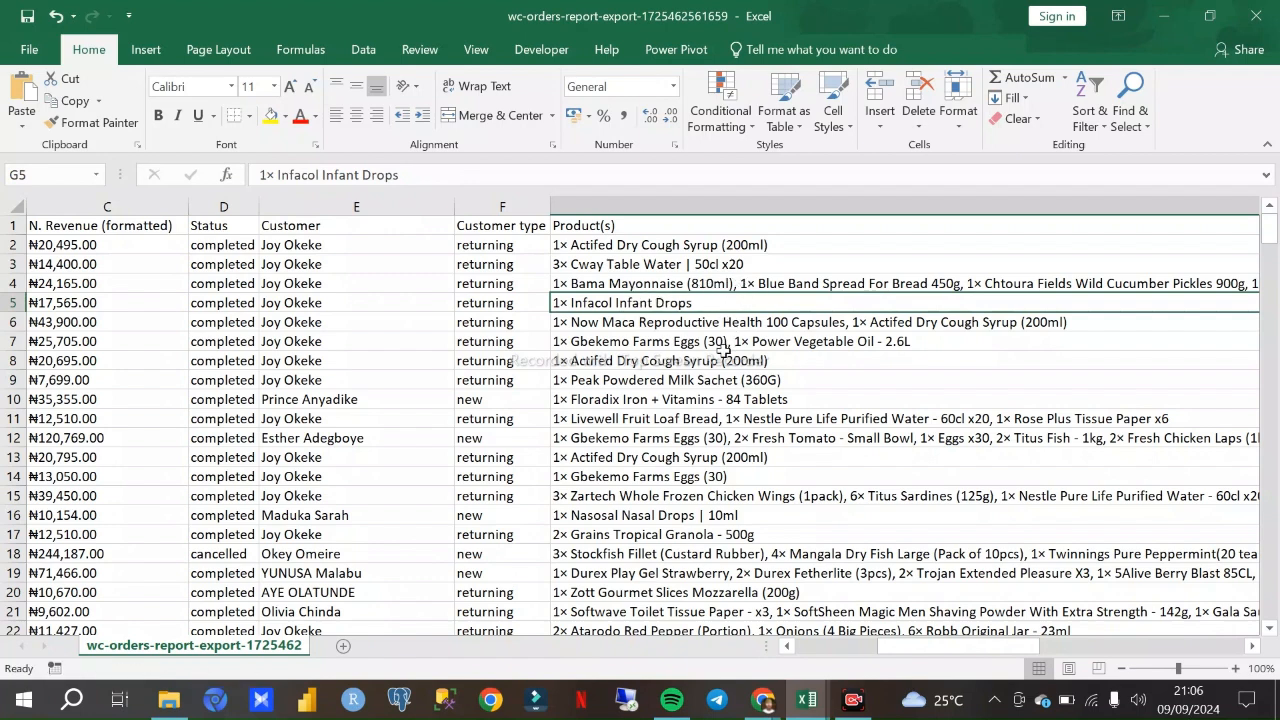
# - Examine the Product(s) entries down to about row 46, including G27 and G33, for several products, quantities and pack sizes combined in one cell
pyautogui.moveTo(722, 360); pyautogui.dragTo(722, 341)
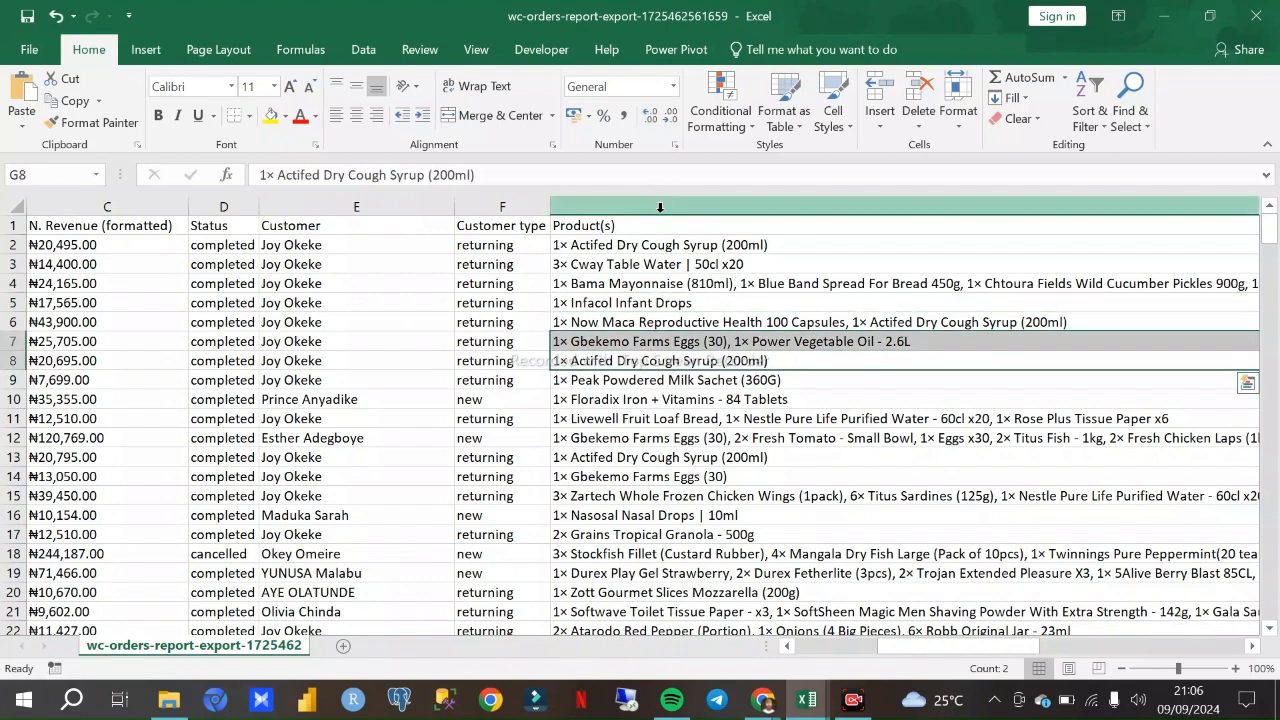
pyautogui.click(660, 207)
pyautogui.scroll(-3, 878, 360)
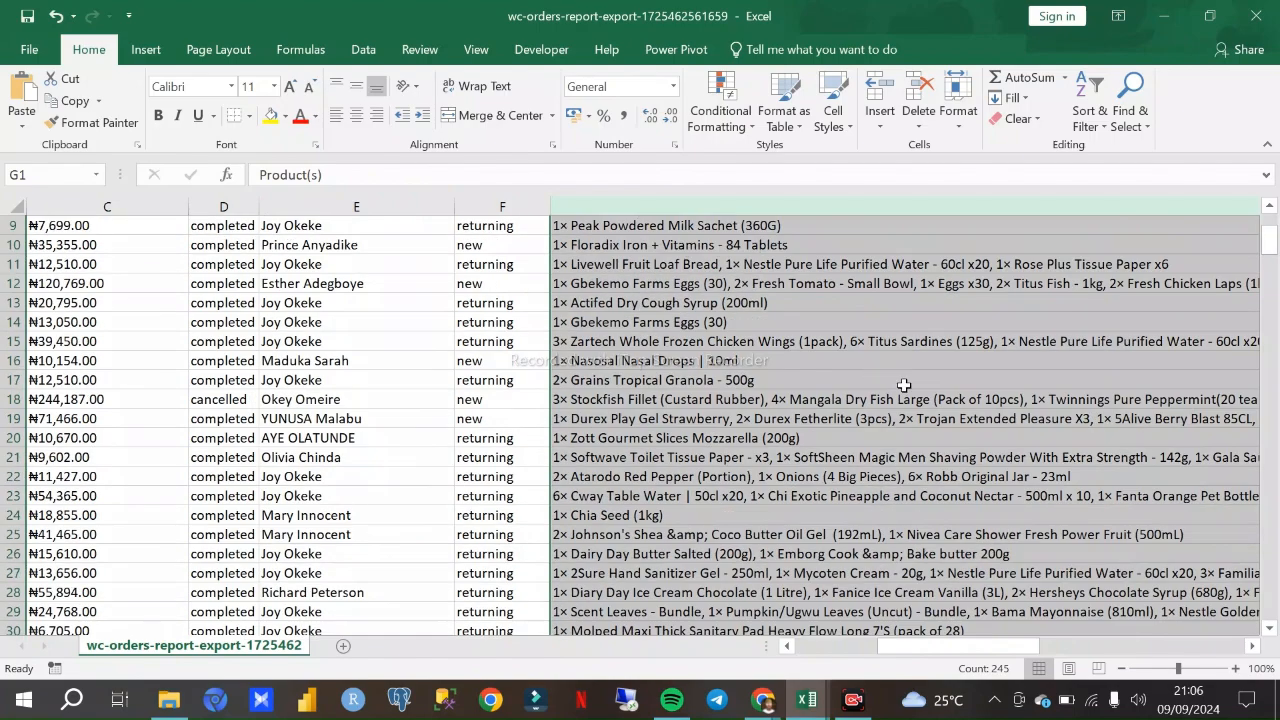
pyautogui.scroll(-1, 971, 511)
pyautogui.scroll(-1, 971, 511)
pyautogui.click(948, 495)
pyautogui.doubleClick(945, 495)
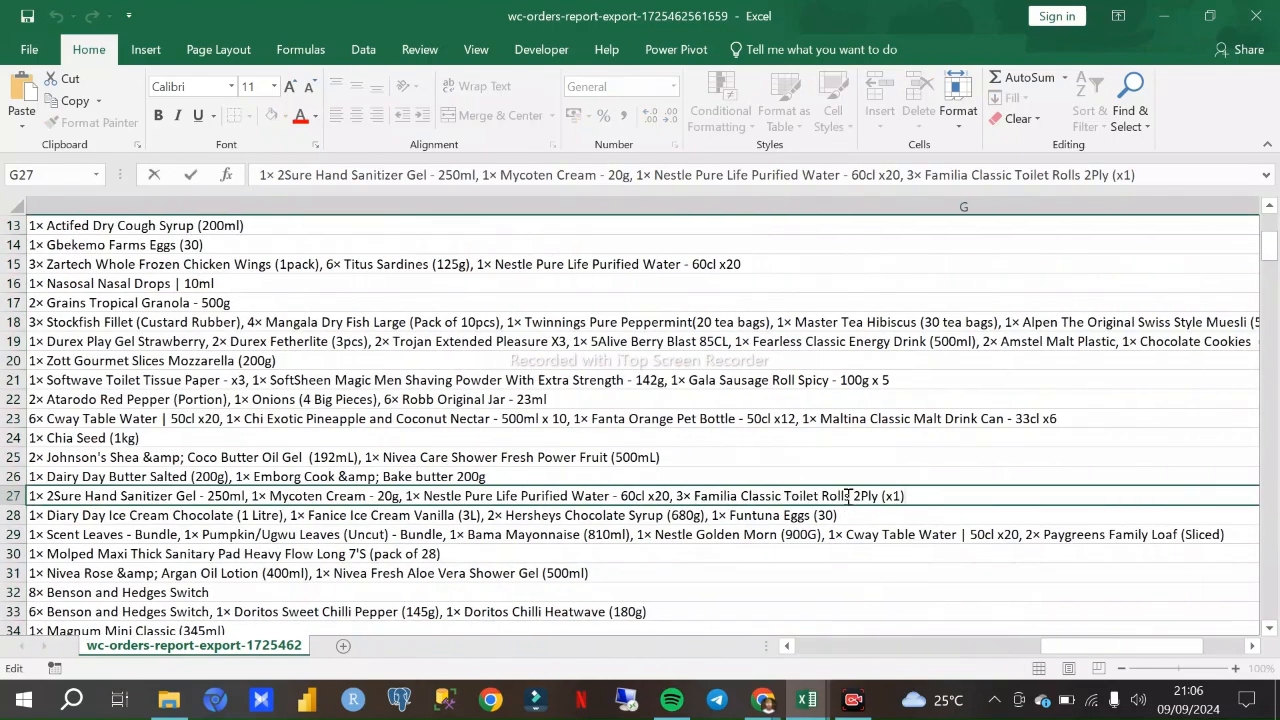
pyautogui.doubleClick(894, 496)
pyautogui.click(596, 424)
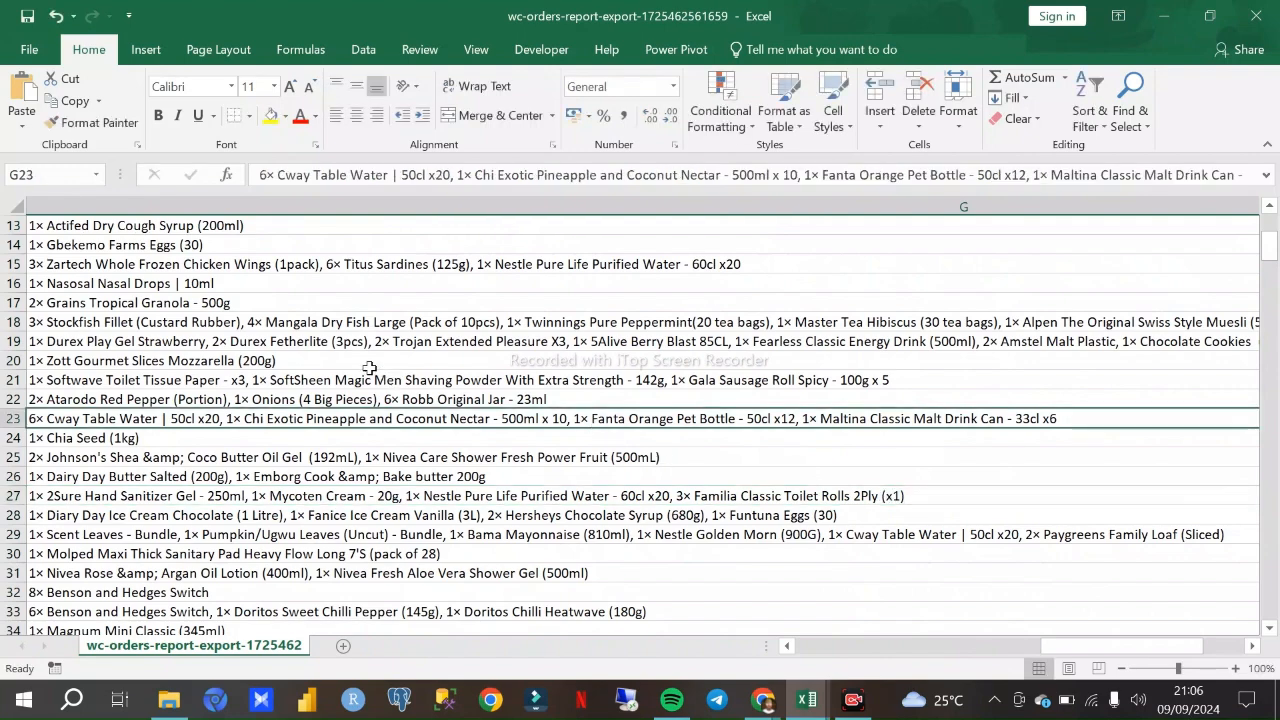
pyautogui.scroll(-4, 488, 537)
pyautogui.click(693, 381)
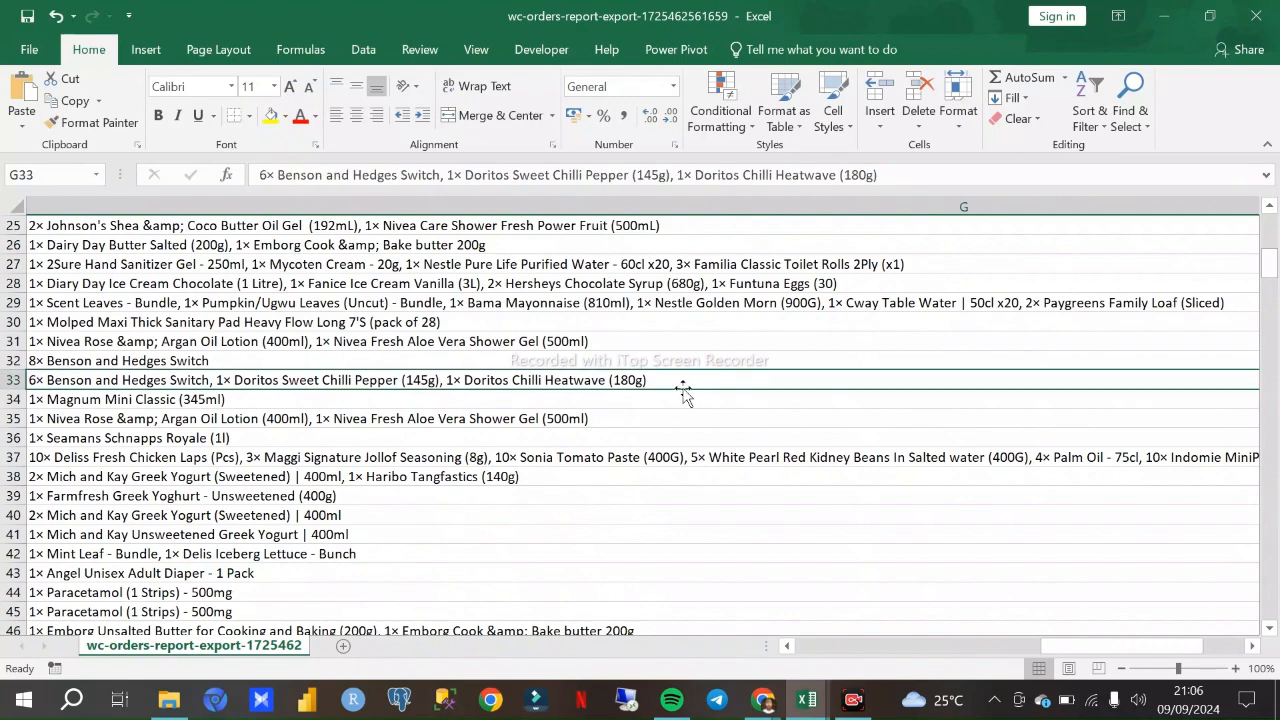
# - Select the whole Product(s) column and review its entries alongside the revenue, status and customer columns
pyautogui.click(413, 206)
pyautogui.scroll(3, 420, 280)
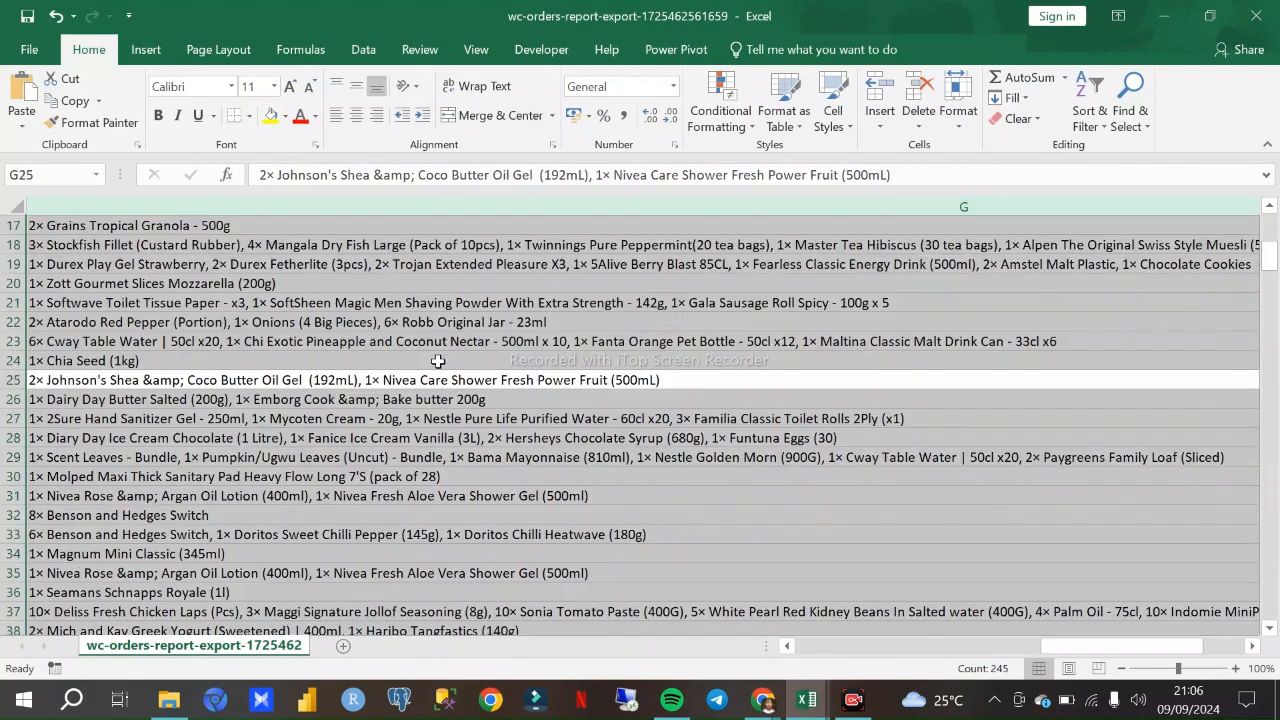
pyautogui.scroll(5, 360, 218)
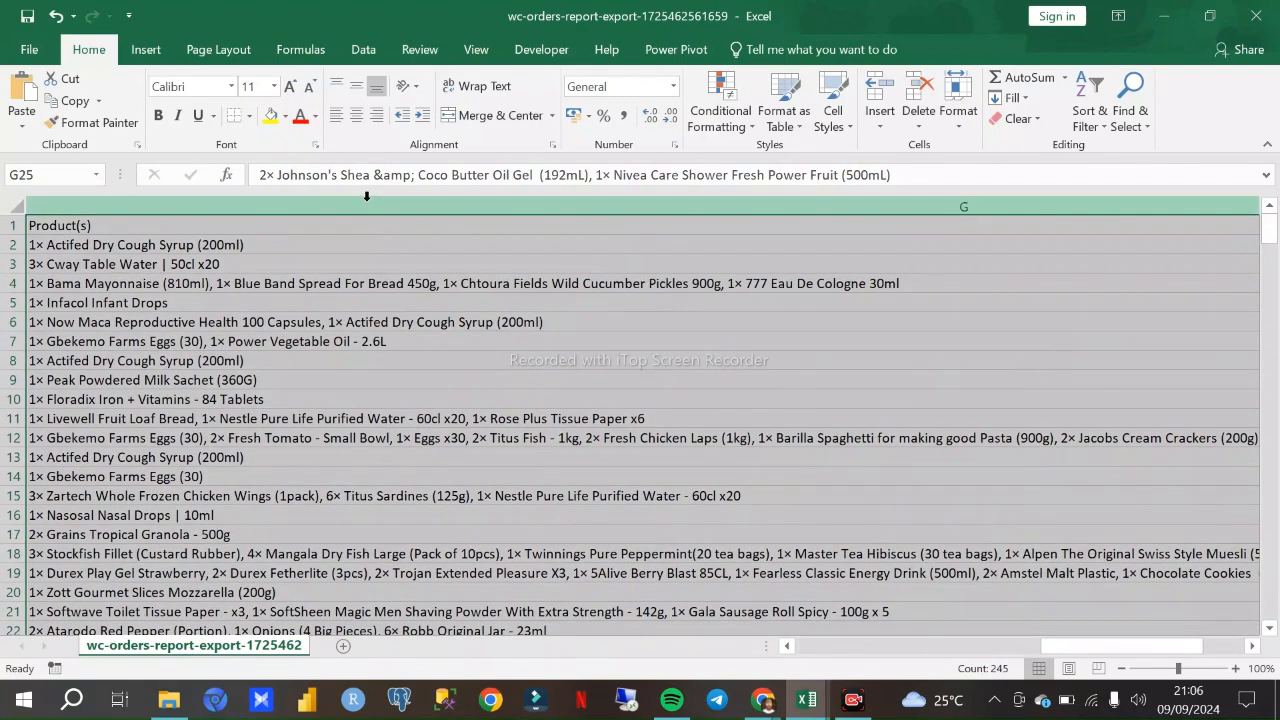
pyautogui.click(365, 204)
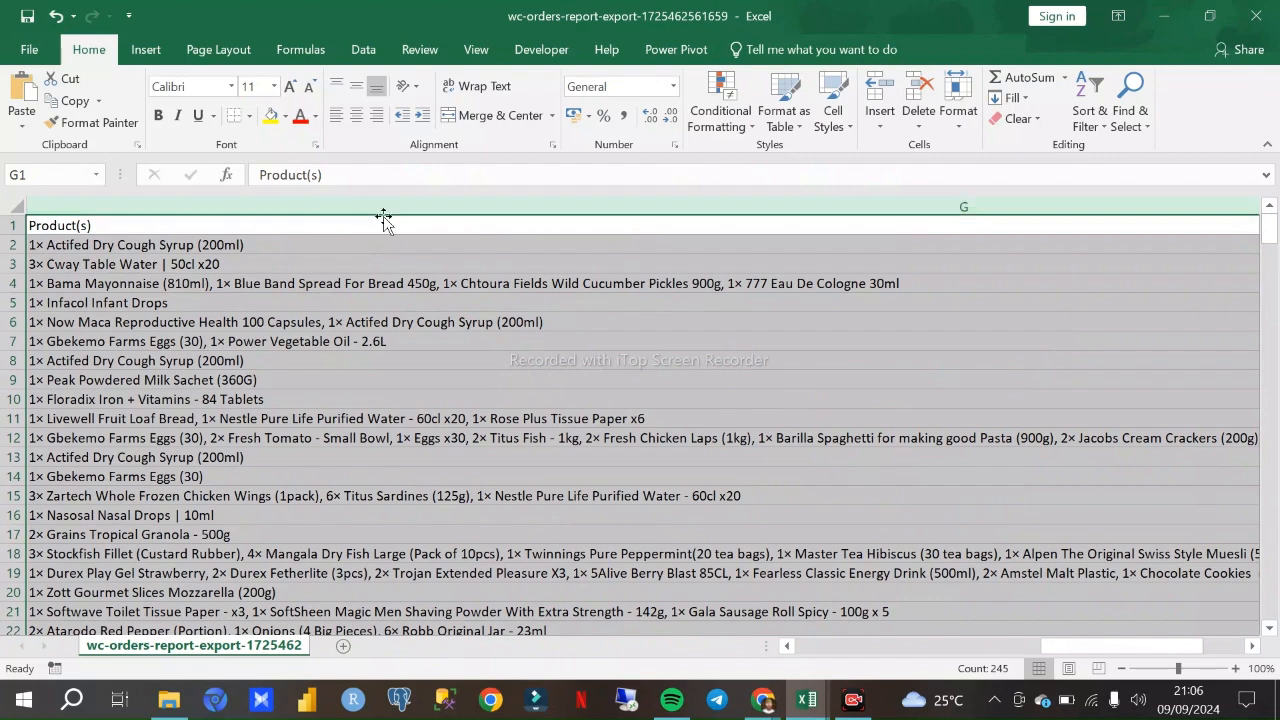
pyautogui.scroll(-2, 410, 270)
pyautogui.scroll(2, 420, 282)
pyautogui.click(786, 647)
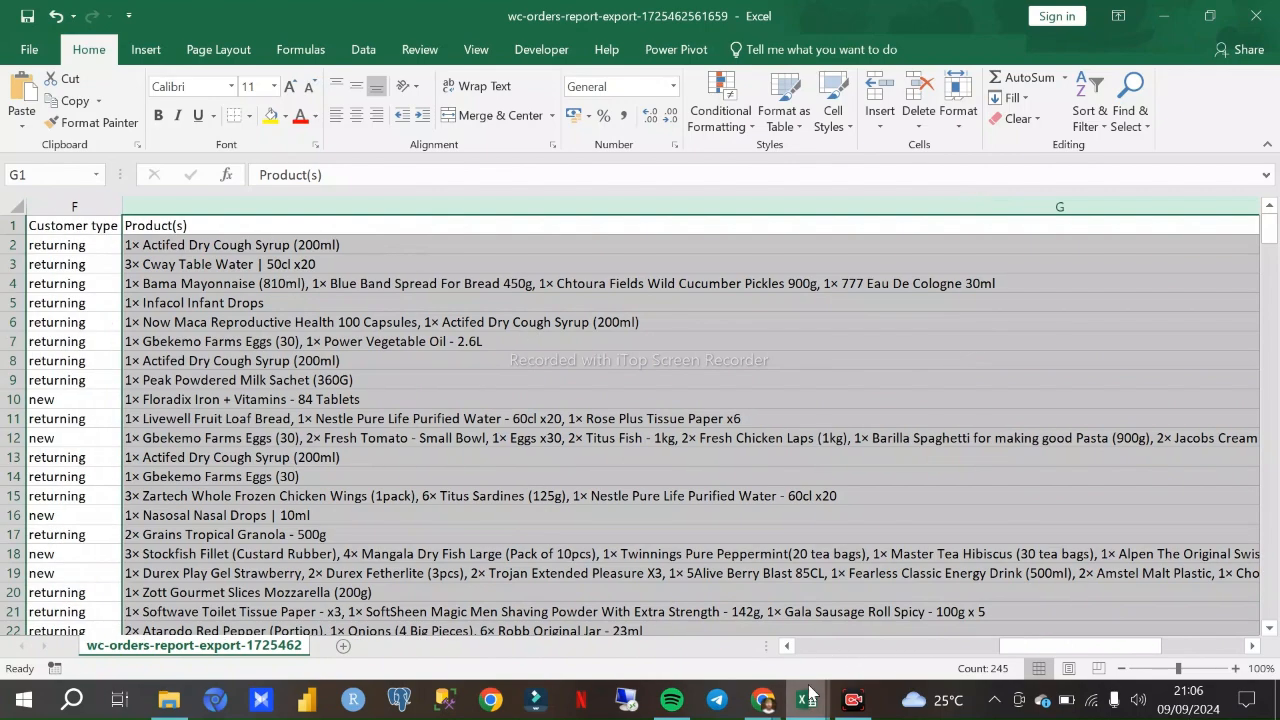
pyautogui.click(786, 647)
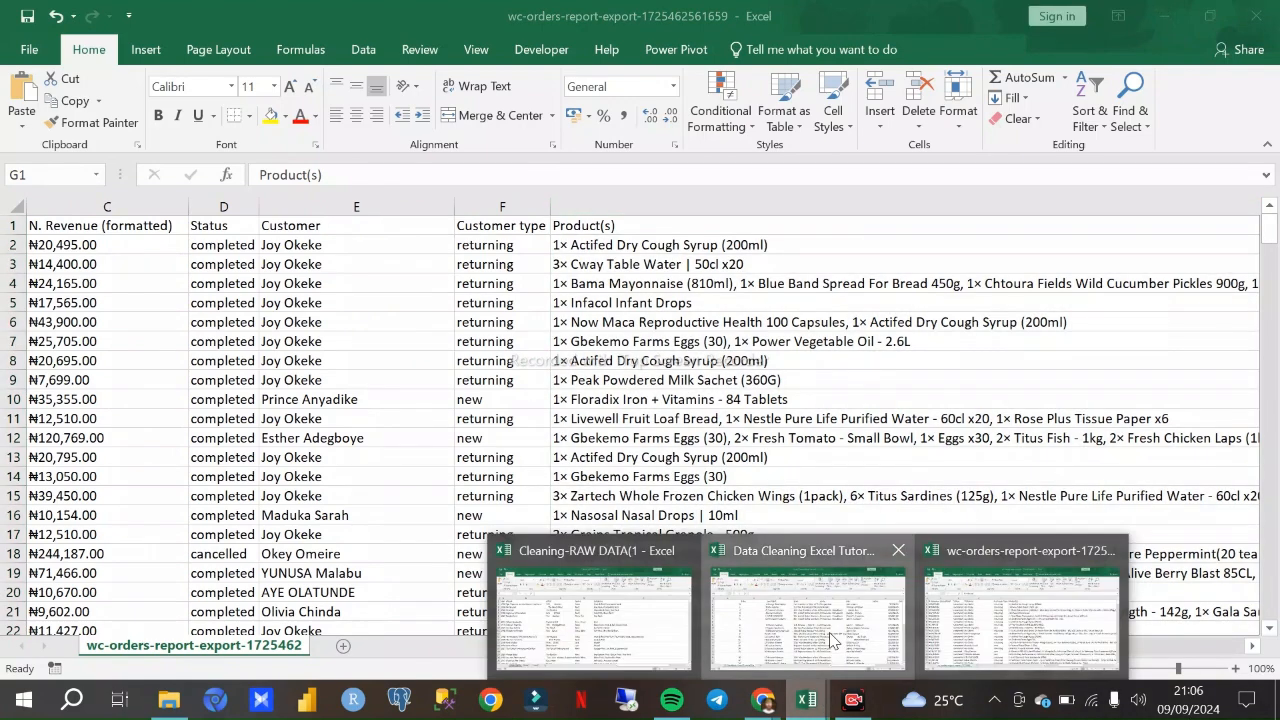
# - Switch to the Data Cleaning Excel Tutorial workbook and bring up File Explorer
pyautogui.click(838, 645)
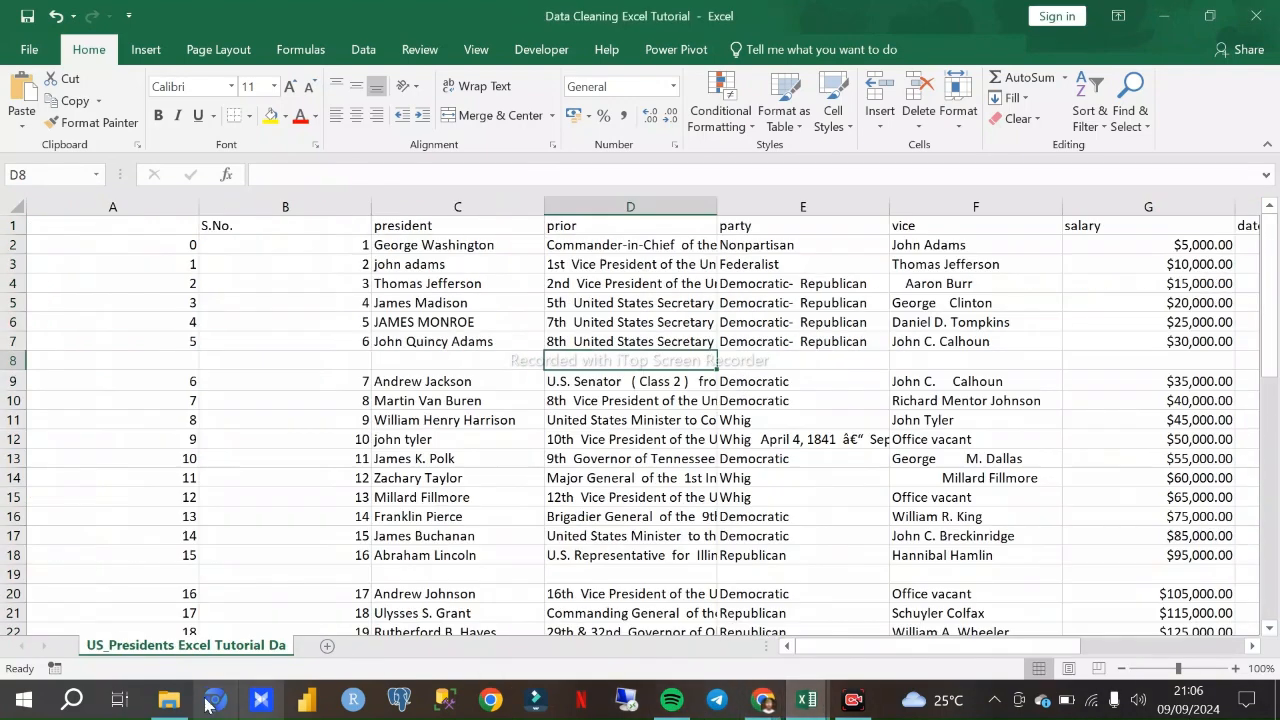
pyautogui.click(169, 700)
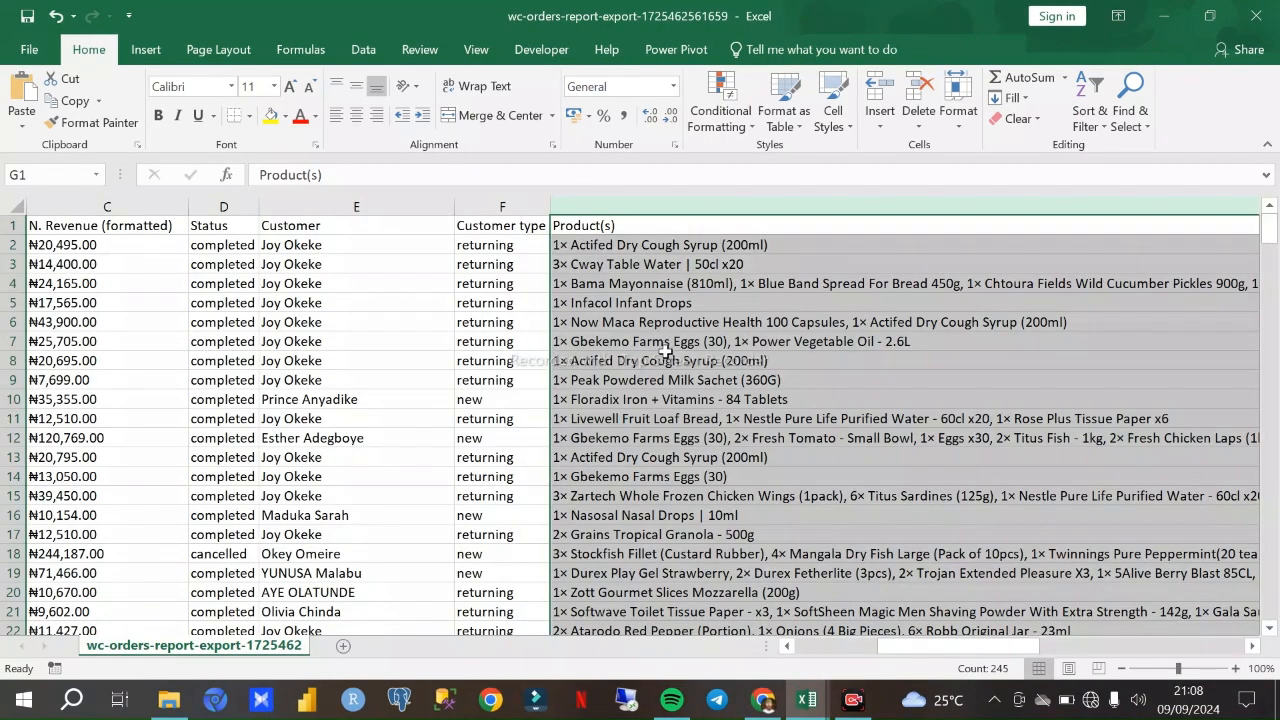
pyautogui.click(509, 336)
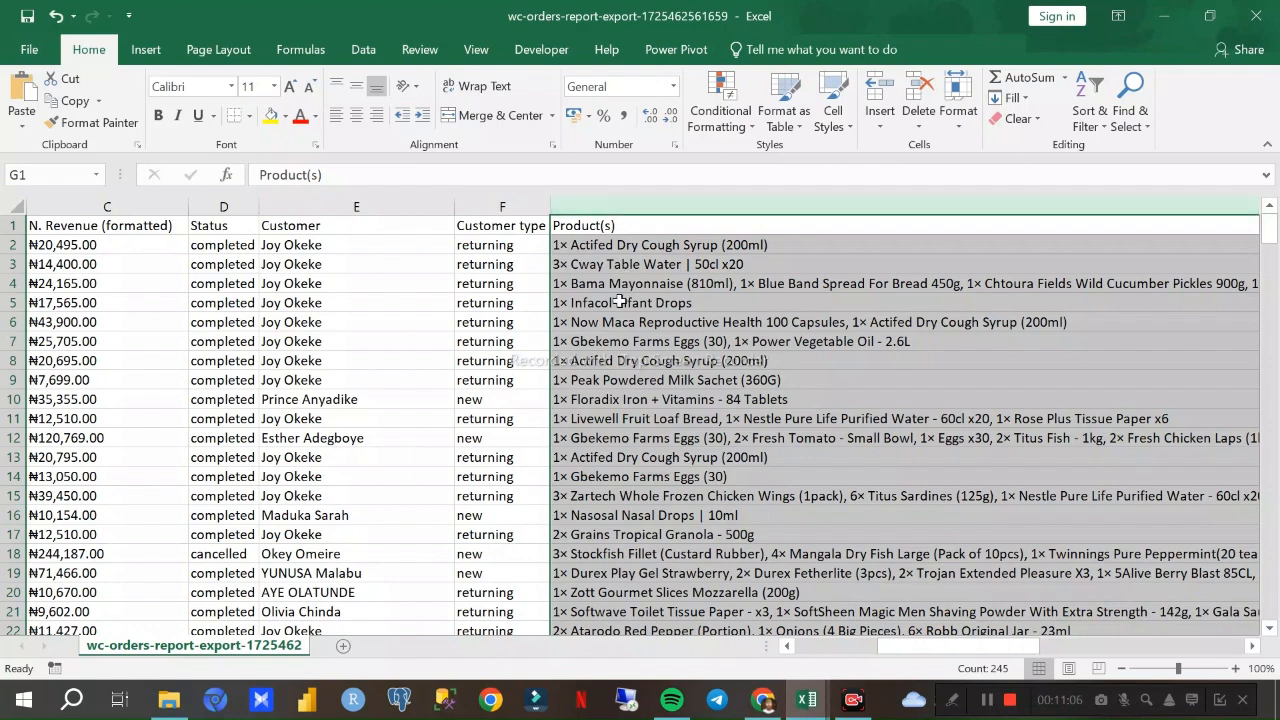
# - Examine the orders report across its Date, N. Revenue (formatted), Customer and Product(s) columns for what each contains
pyautogui.moveTo(900, 646); pyautogui.dragTo(816, 646)
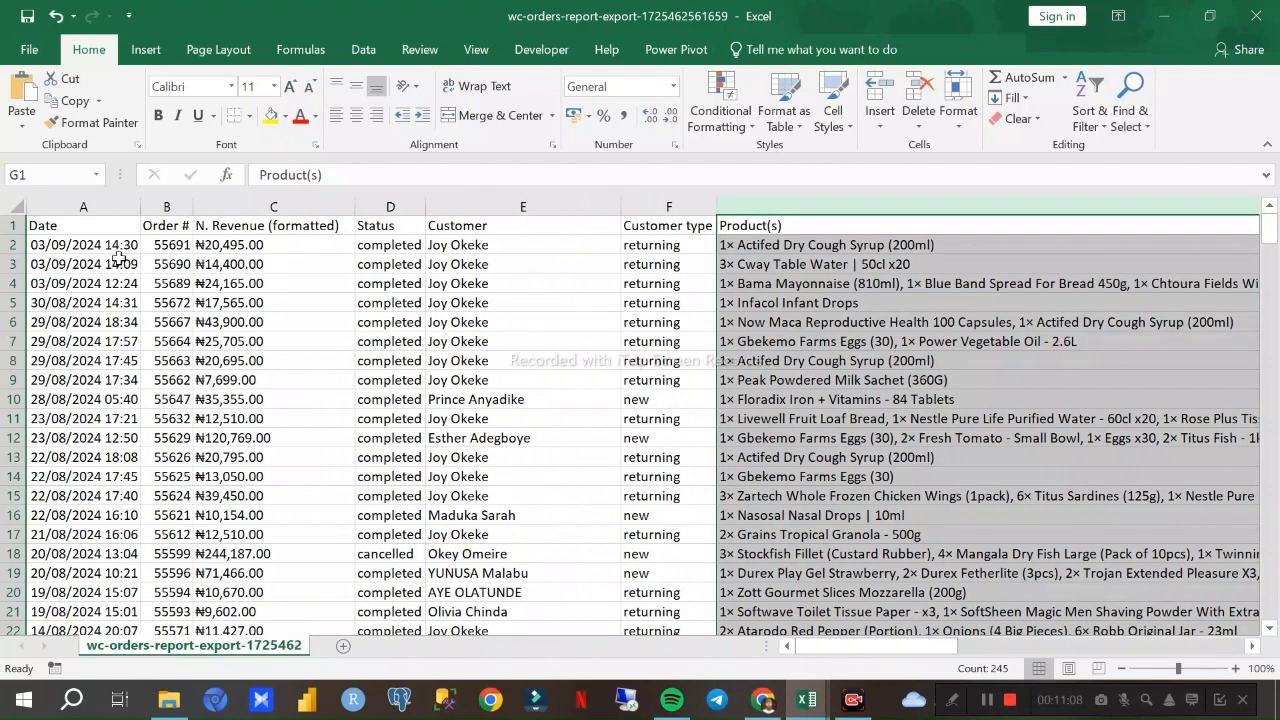
pyautogui.click(130, 263)
pyautogui.click(216, 285)
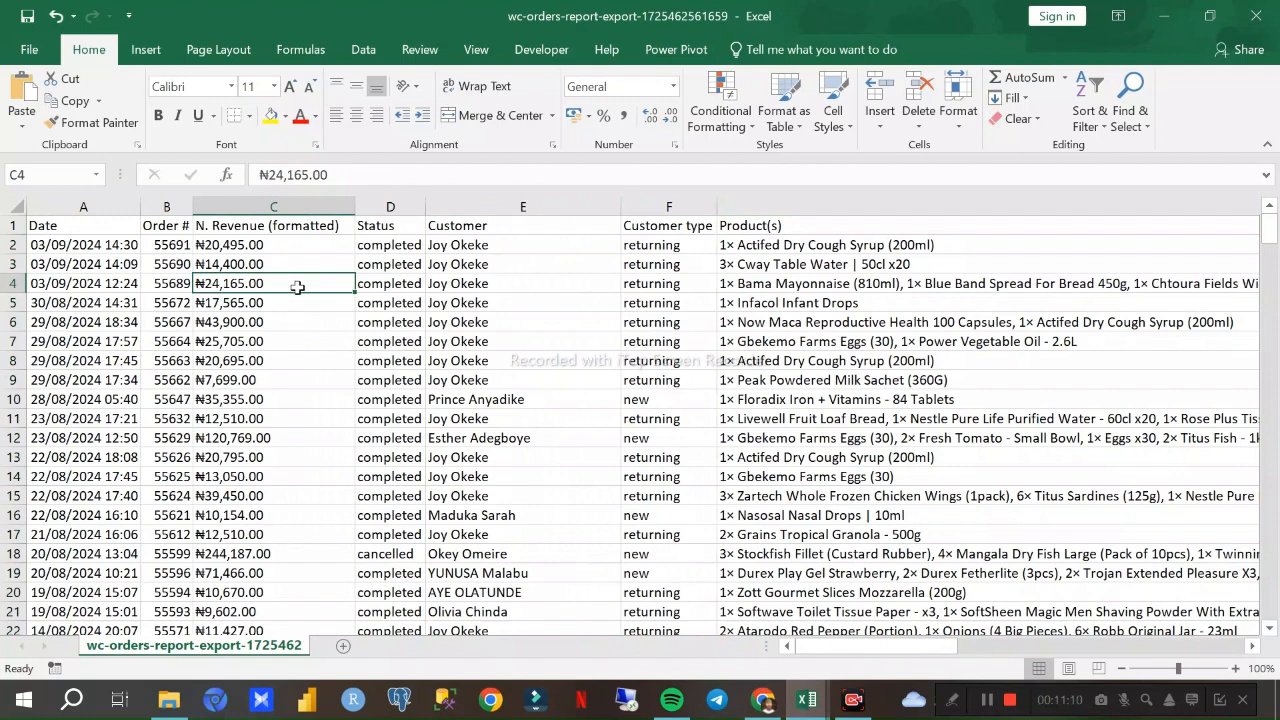
pyautogui.click(582, 297)
pyautogui.click(804, 303)
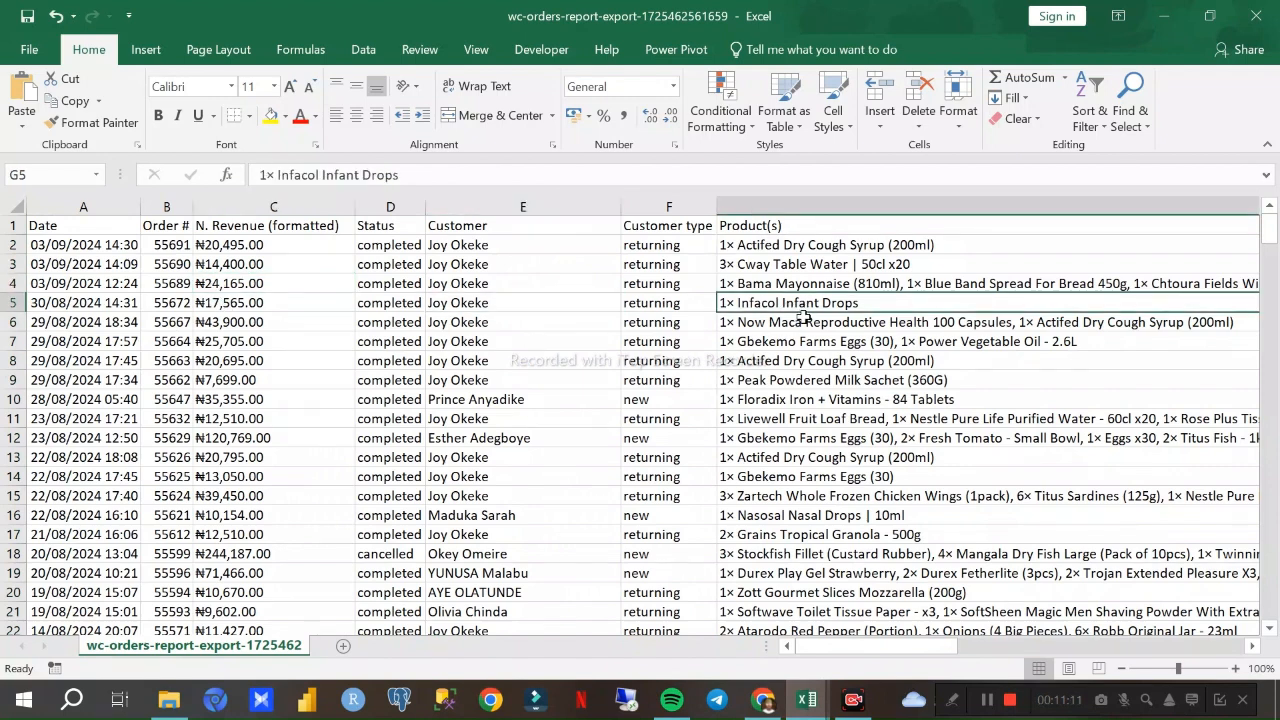
pyautogui.click(747, 320)
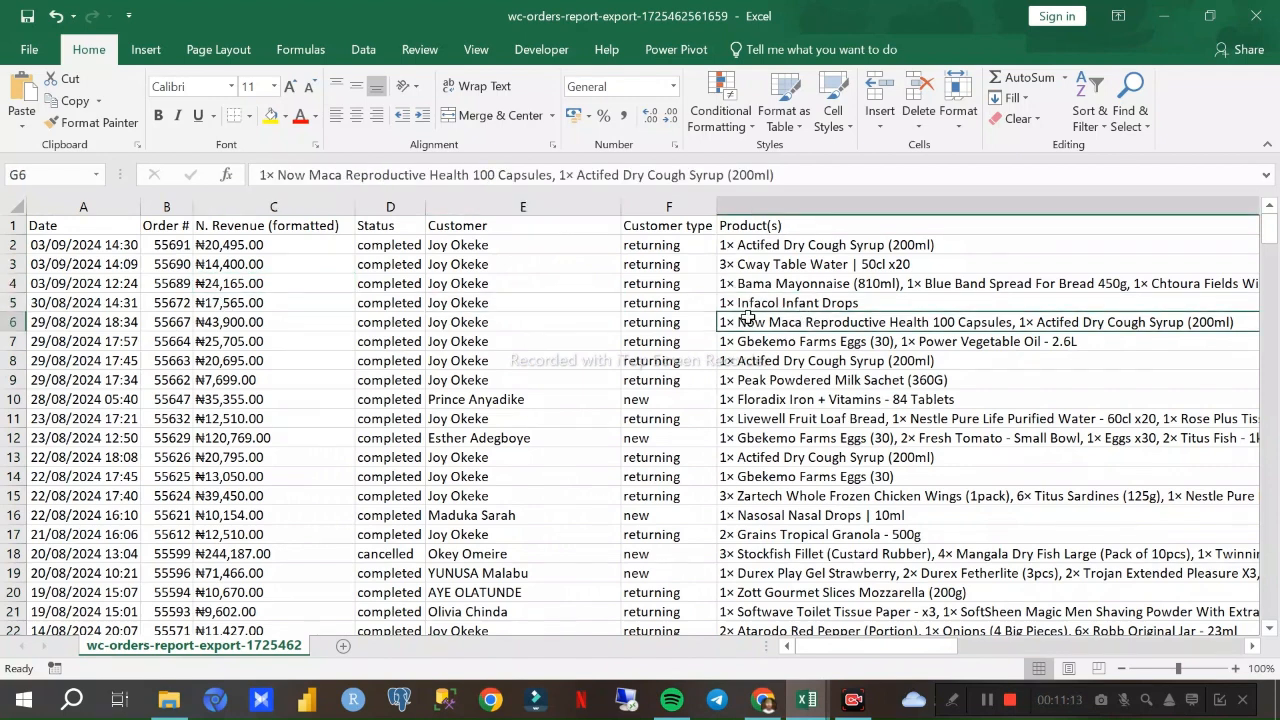
pyautogui.click(782, 199)
pyautogui.click(124, 220)
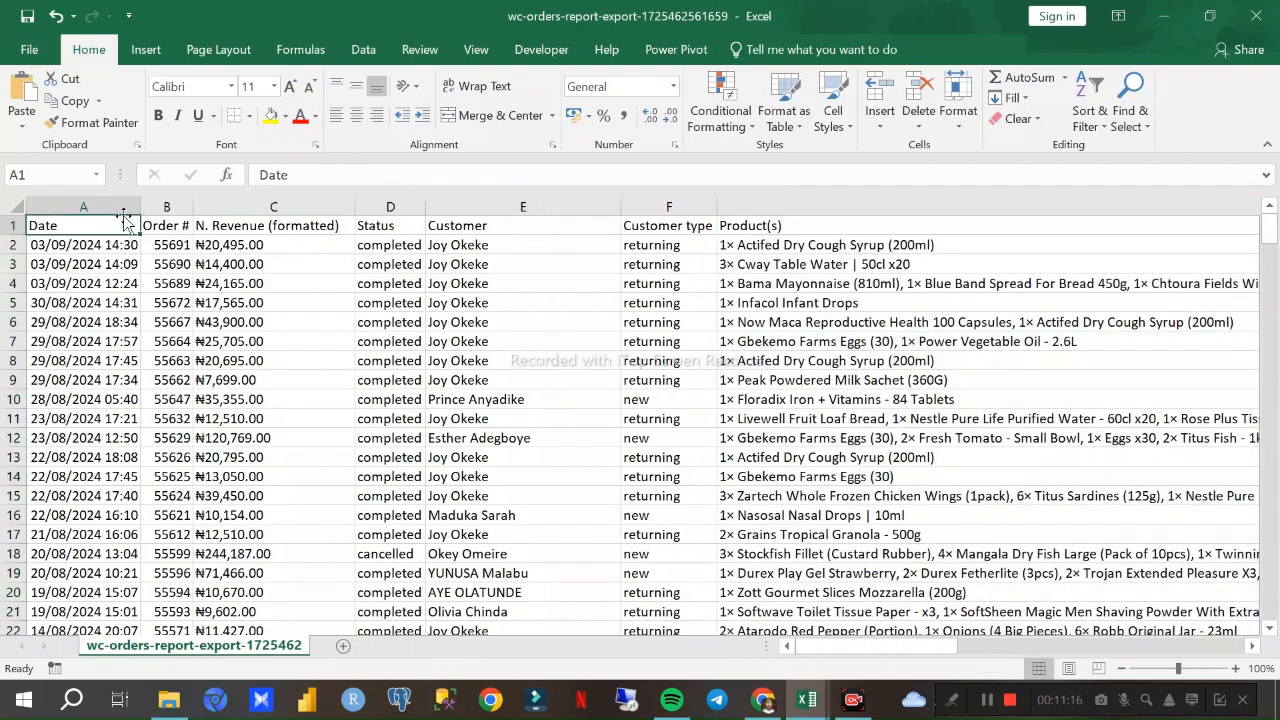
# - Select the orders data block from the Date header through Product(s) and check individual order, status, customer type and product cells
pyautogui.click(66, 257)
pyautogui.moveTo(64, 230); pyautogui.dragTo(890, 588)
pyautogui.scroll(4, 697, 446)
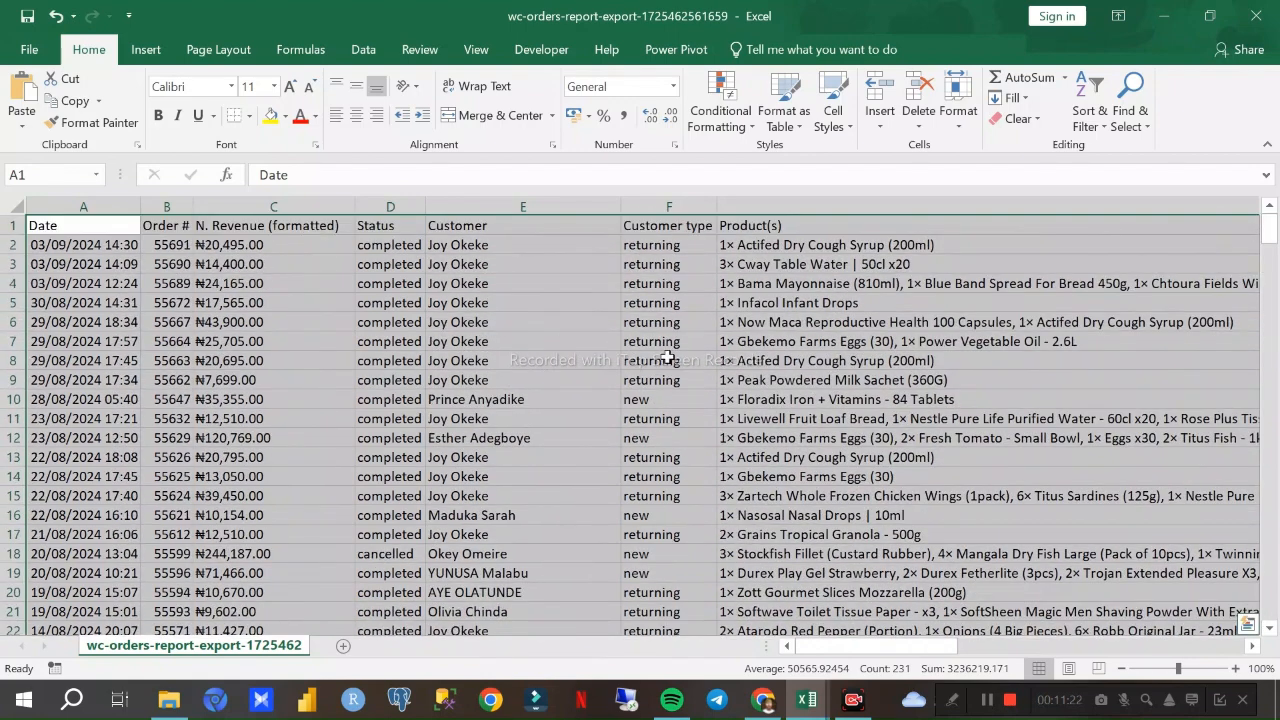
pyautogui.click(690, 360)
pyautogui.click(460, 362)
pyautogui.click(148, 324)
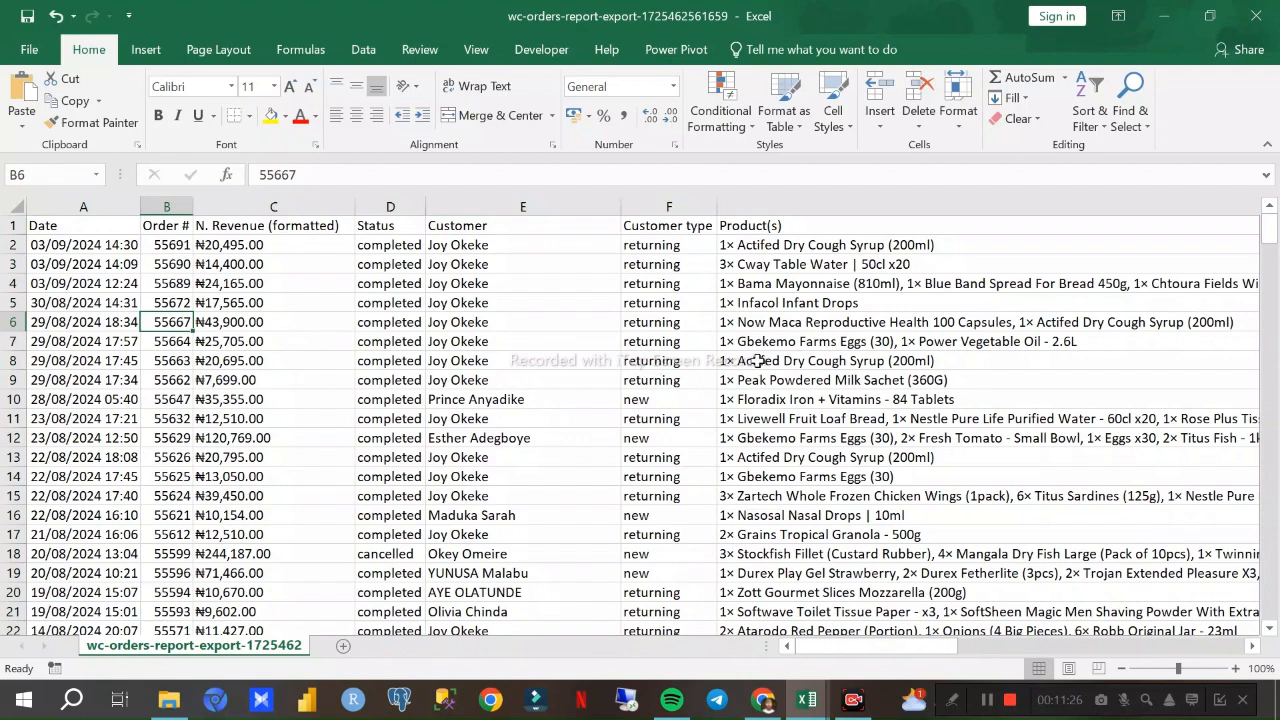
pyautogui.click(792, 285)
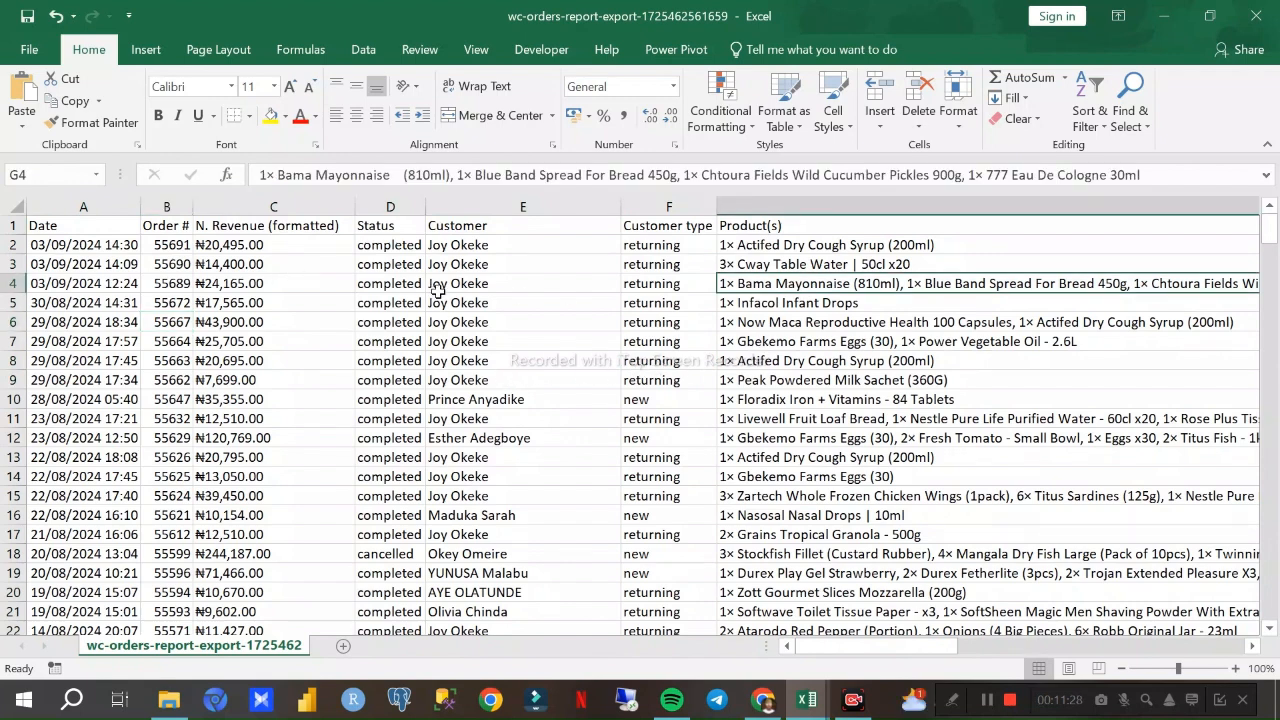
# - Switch to the Data Cleaning Excel Tutorial workbook and examine blank rows 8 and 19 in the US presidents data
pyautogui.click(807, 699)
pyautogui.click(752, 625)
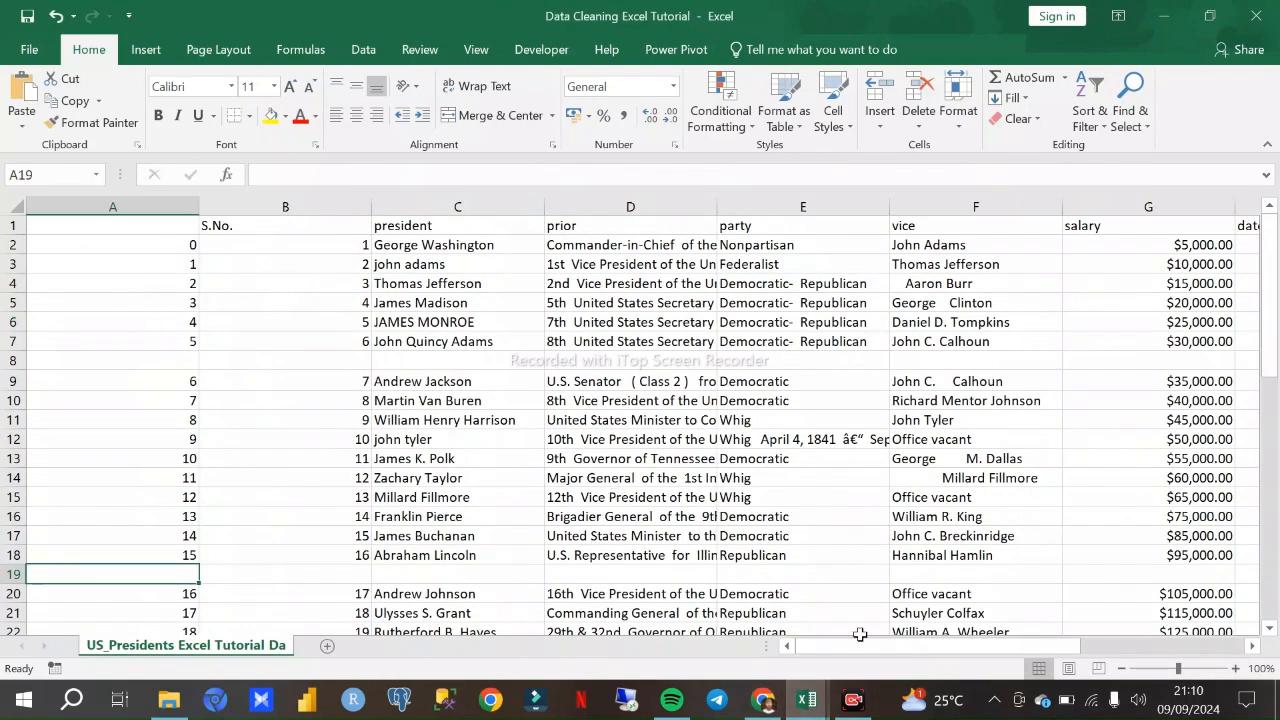
pyautogui.moveTo(861, 646); pyautogui.dragTo(795, 647)
pyautogui.moveTo(80, 362); pyautogui.dragTo(805, 362)
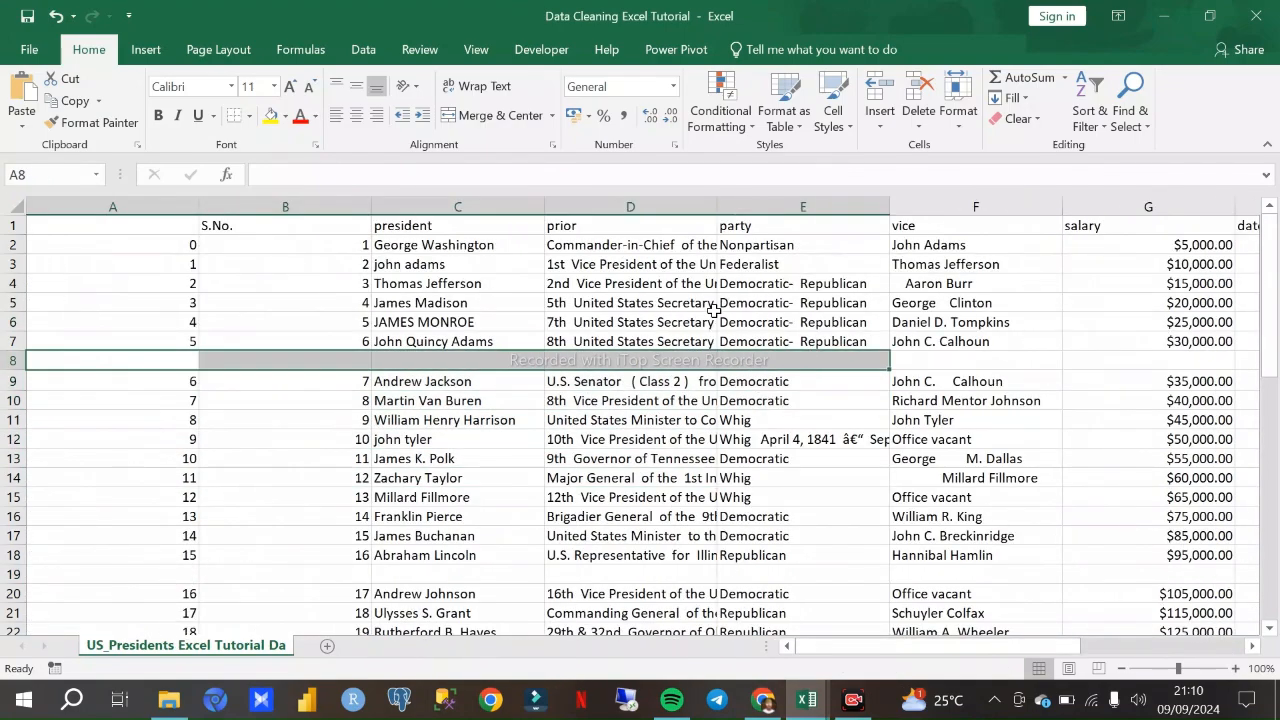
pyautogui.click(395, 316)
pyautogui.click(385, 367)
pyautogui.click(340, 576)
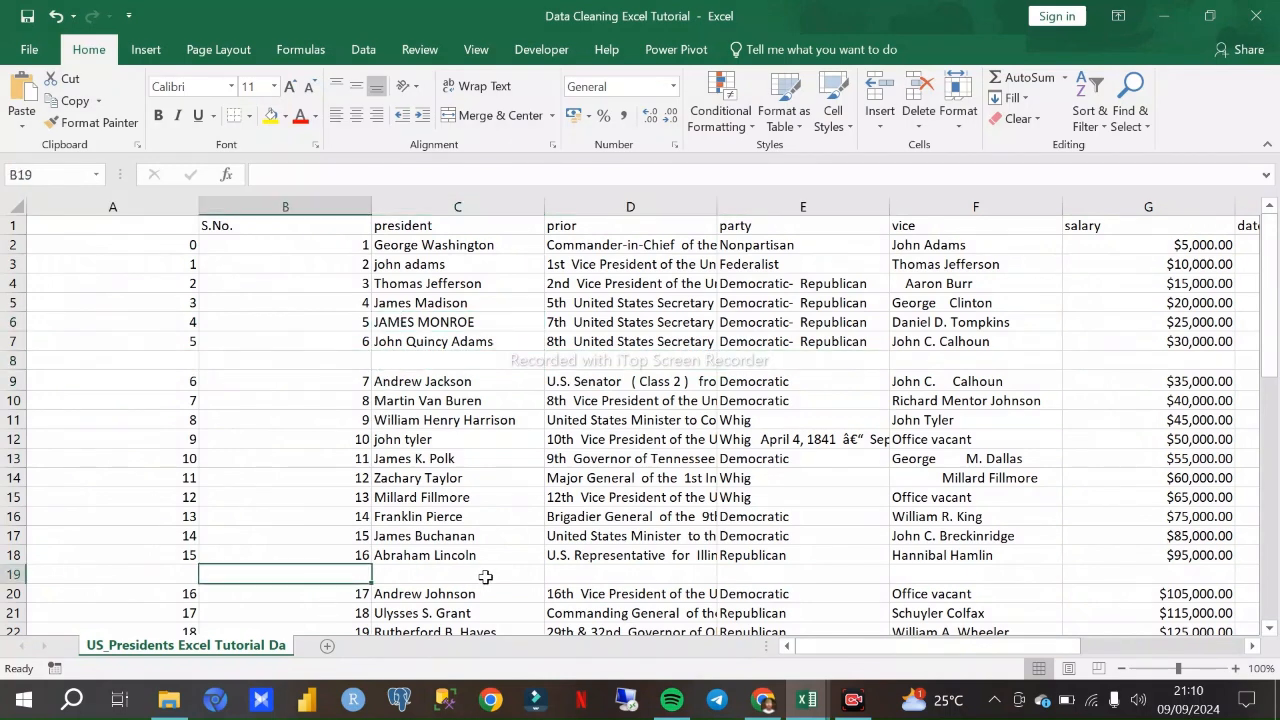
pyautogui.click(592, 580)
pyautogui.click(780, 587)
pyautogui.click(983, 578)
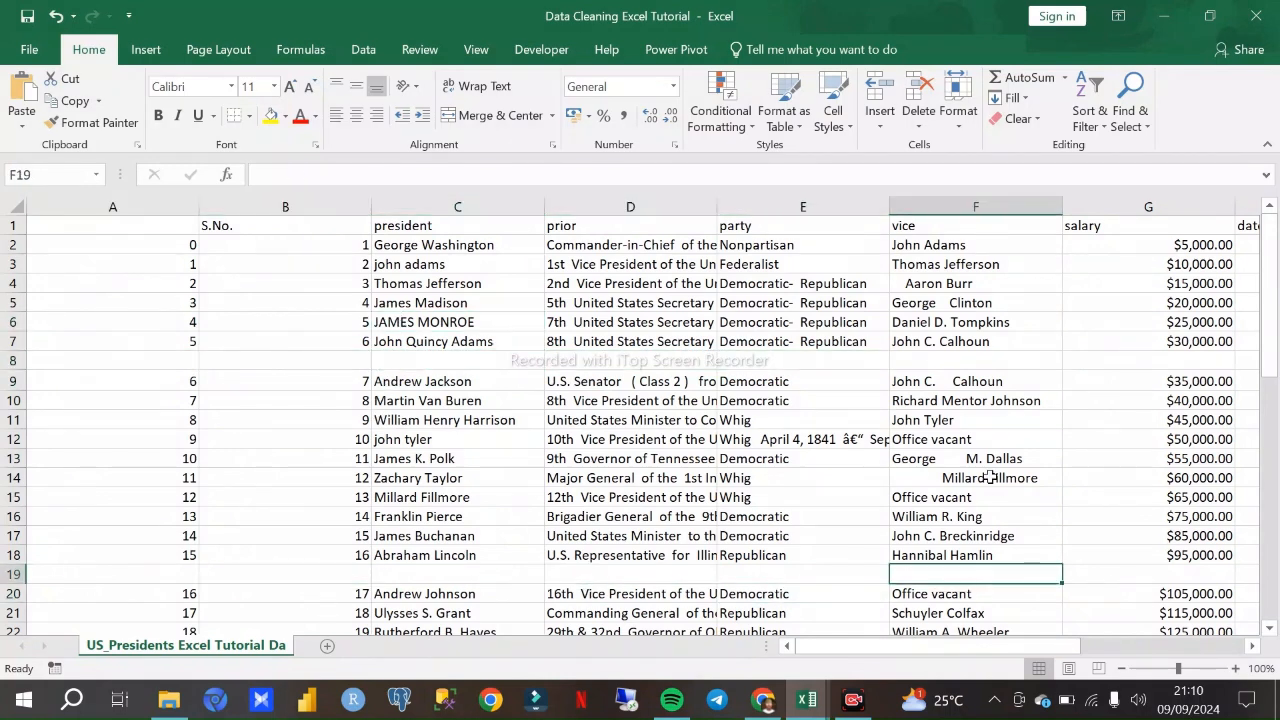
pyautogui.scroll(-7, 760, 300)
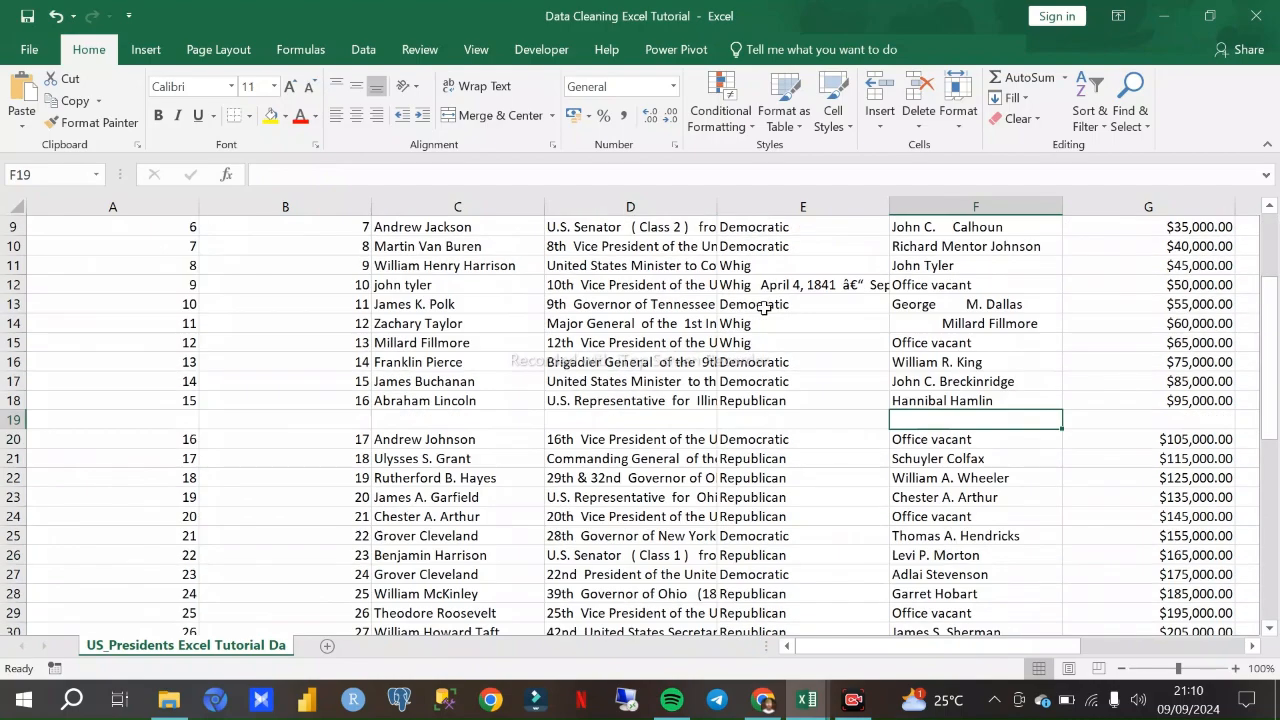
pyautogui.scroll(6, 763, 300)
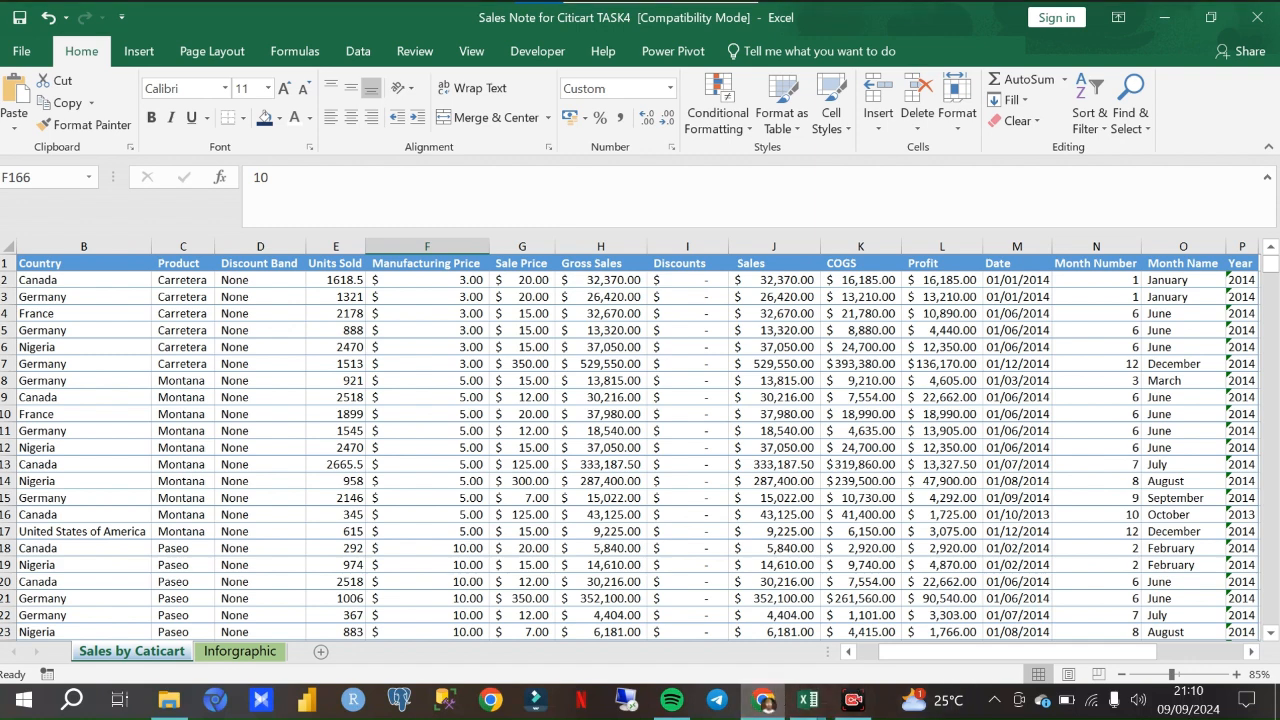
# - Check the Google Meet call in Chrome and return to the Data Cleaning Excel Tutorial workbook in Excel
pyautogui.click(766, 703)
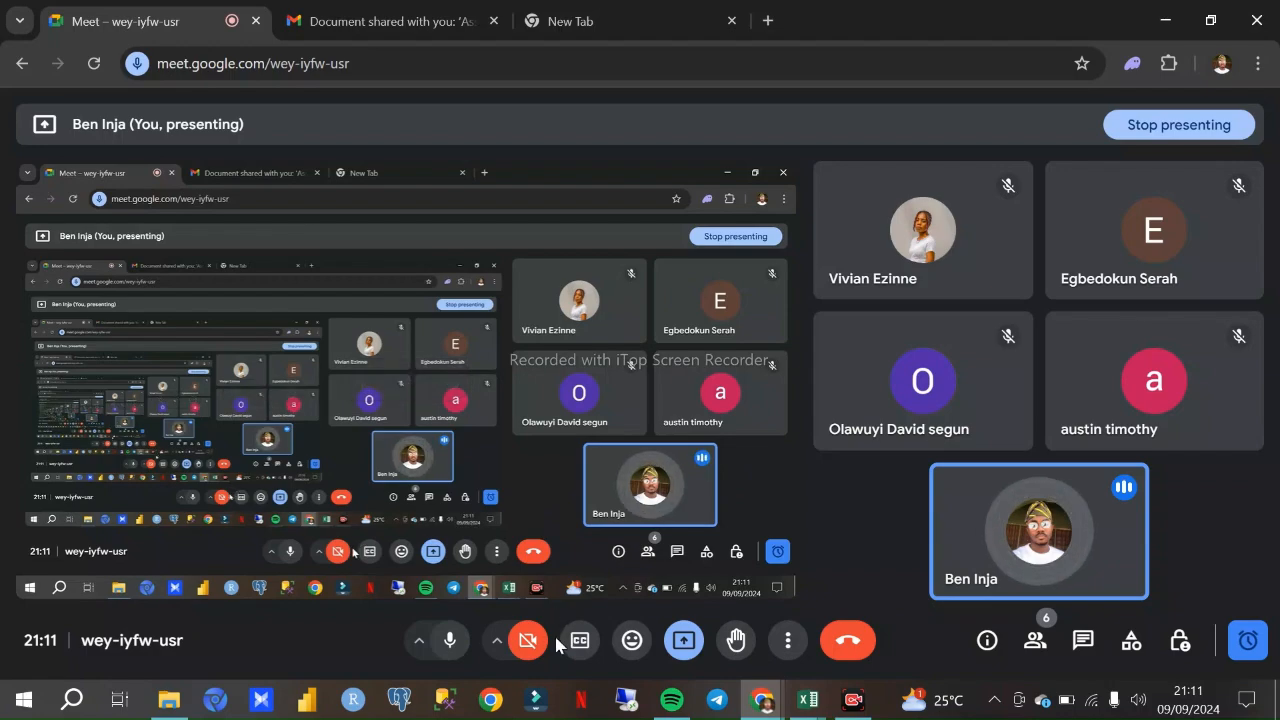
pyautogui.click(807, 700)
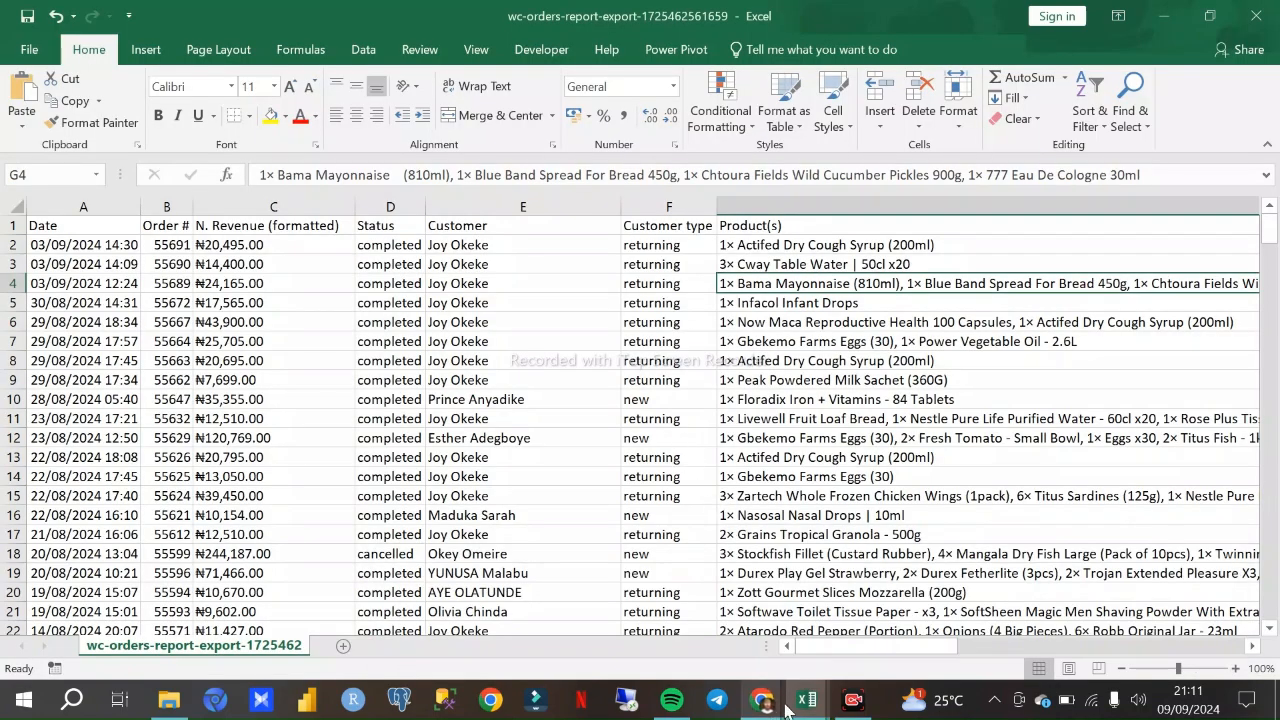
pyautogui.moveTo(805, 702)
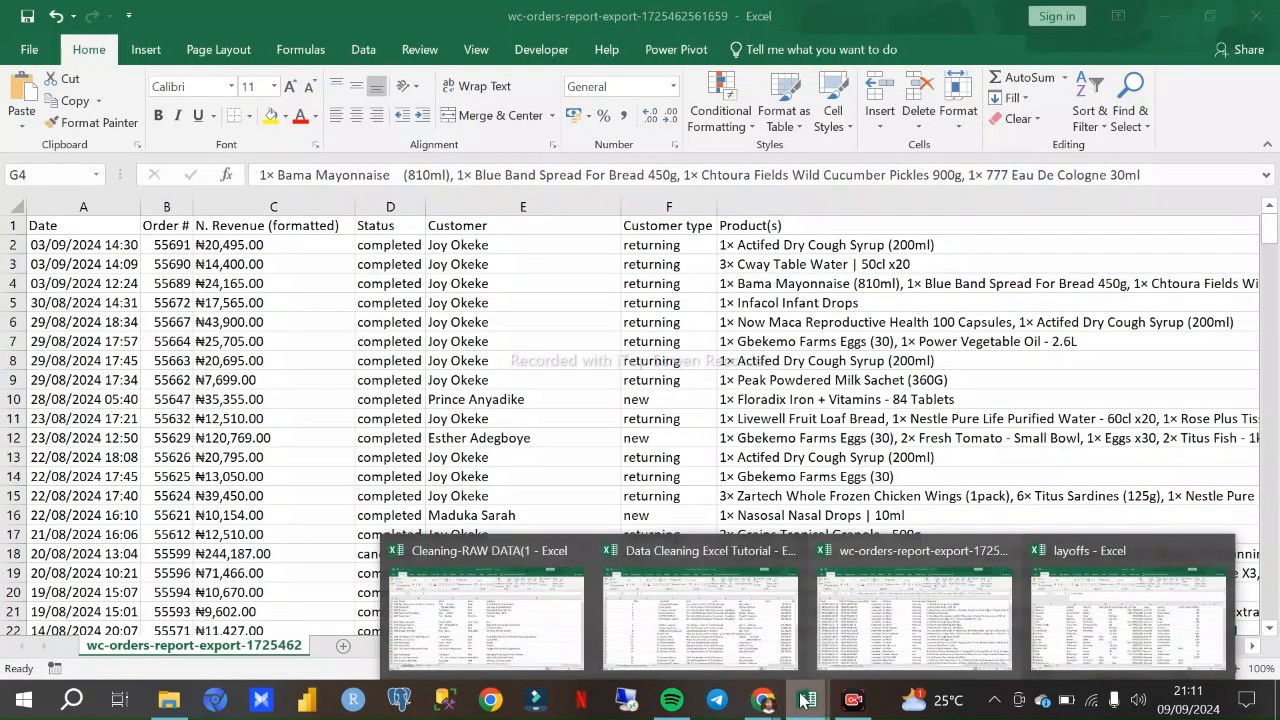
pyautogui.click(778, 628)
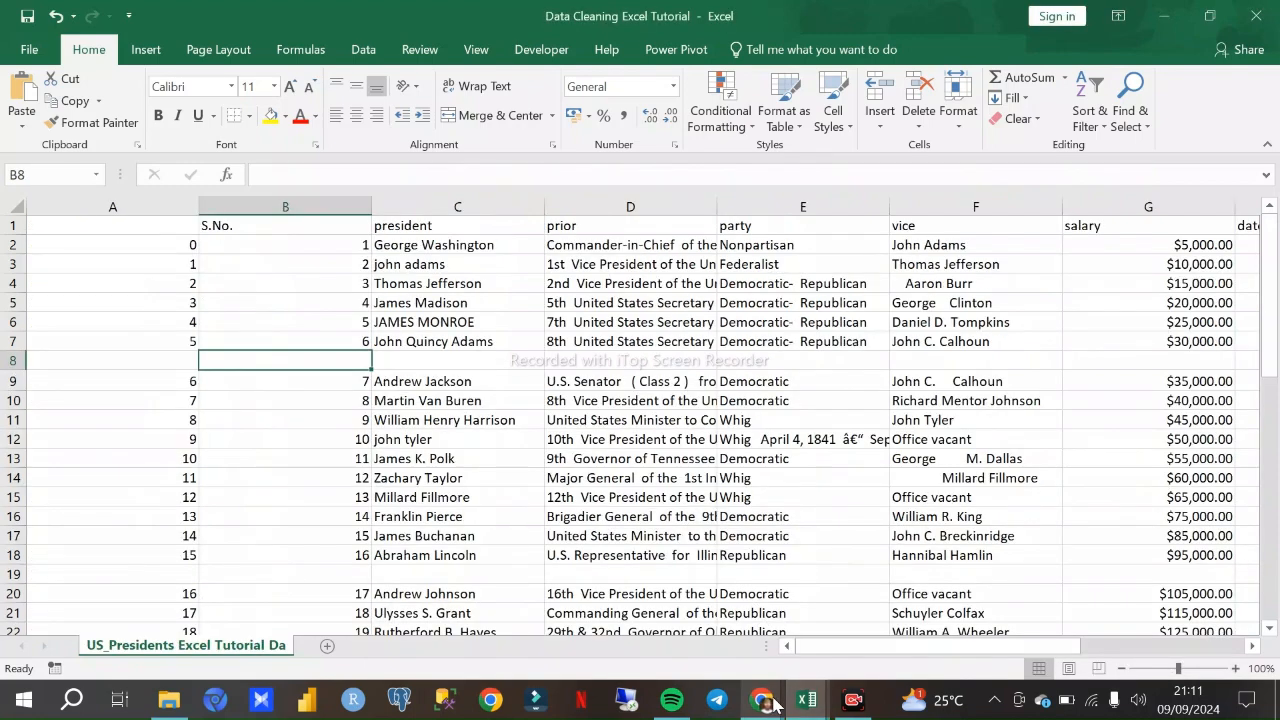
# - Switch to the wc-orders-report-export workbook and review its columns one at a time from Product(s) back to Date
pyautogui.moveTo(762, 700)
pyautogui.click(700, 600)
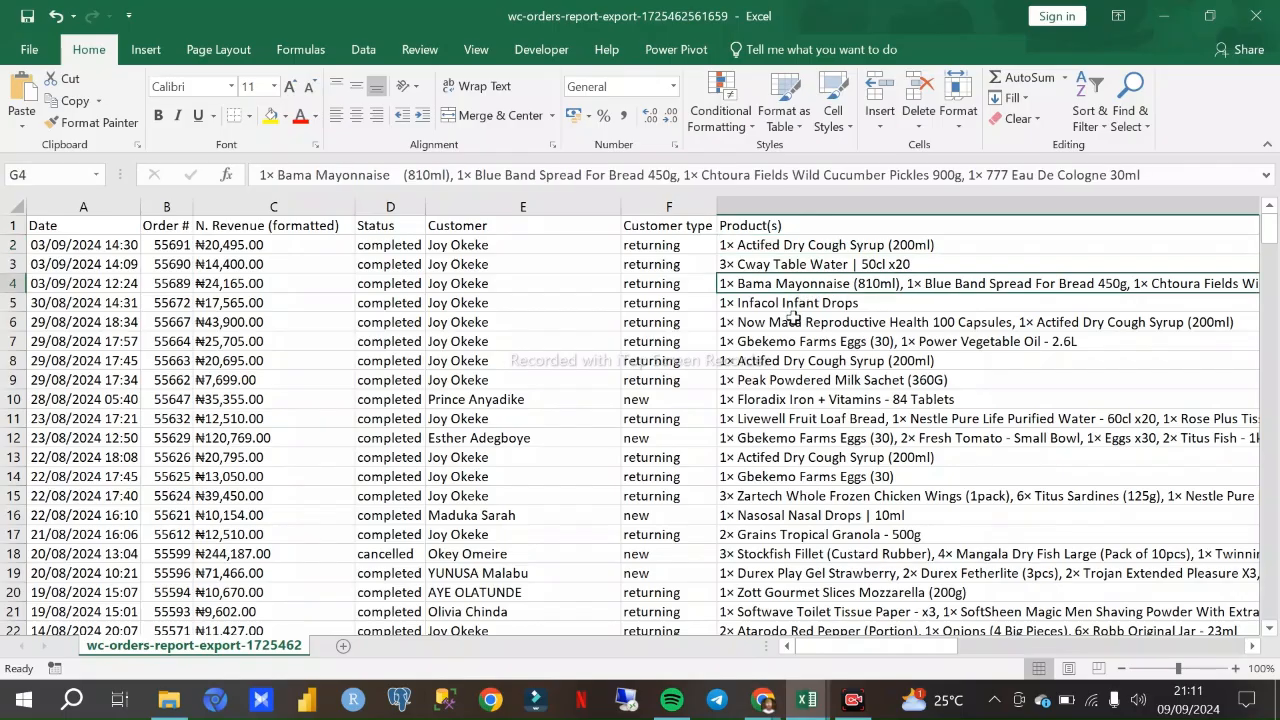
pyautogui.click(786, 205)
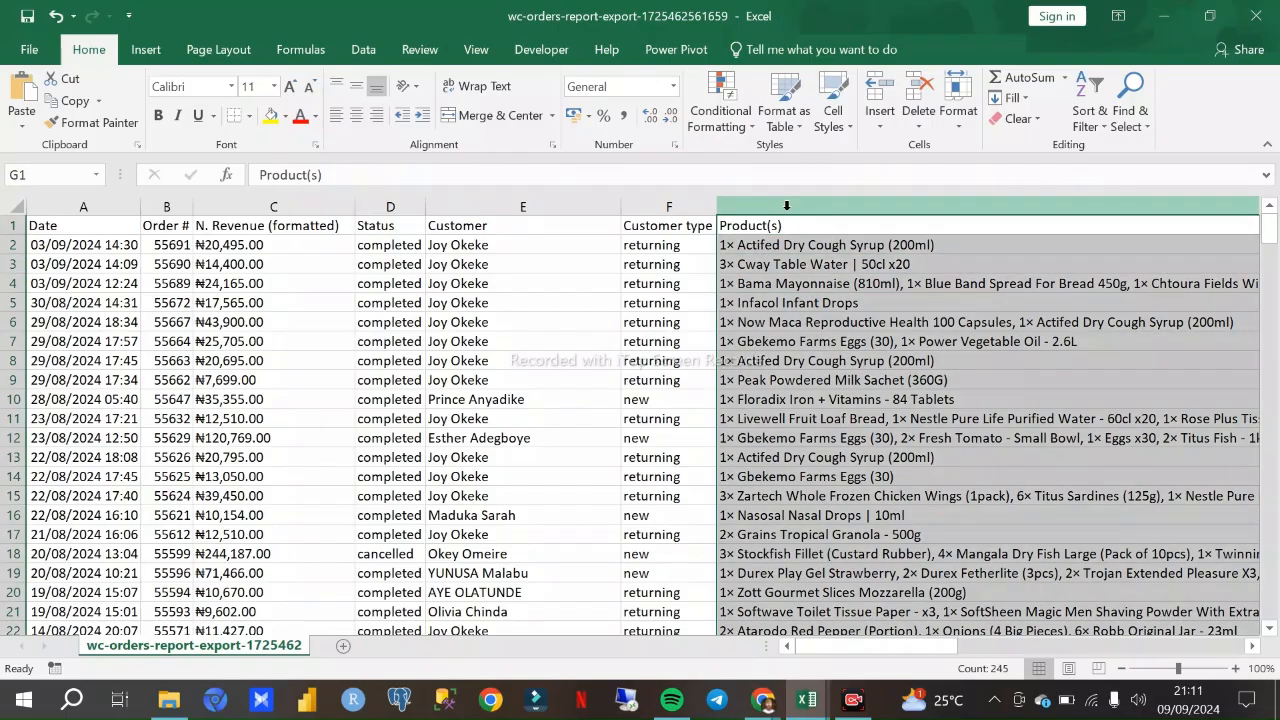
pyautogui.click(669, 207)
pyautogui.click(471, 209)
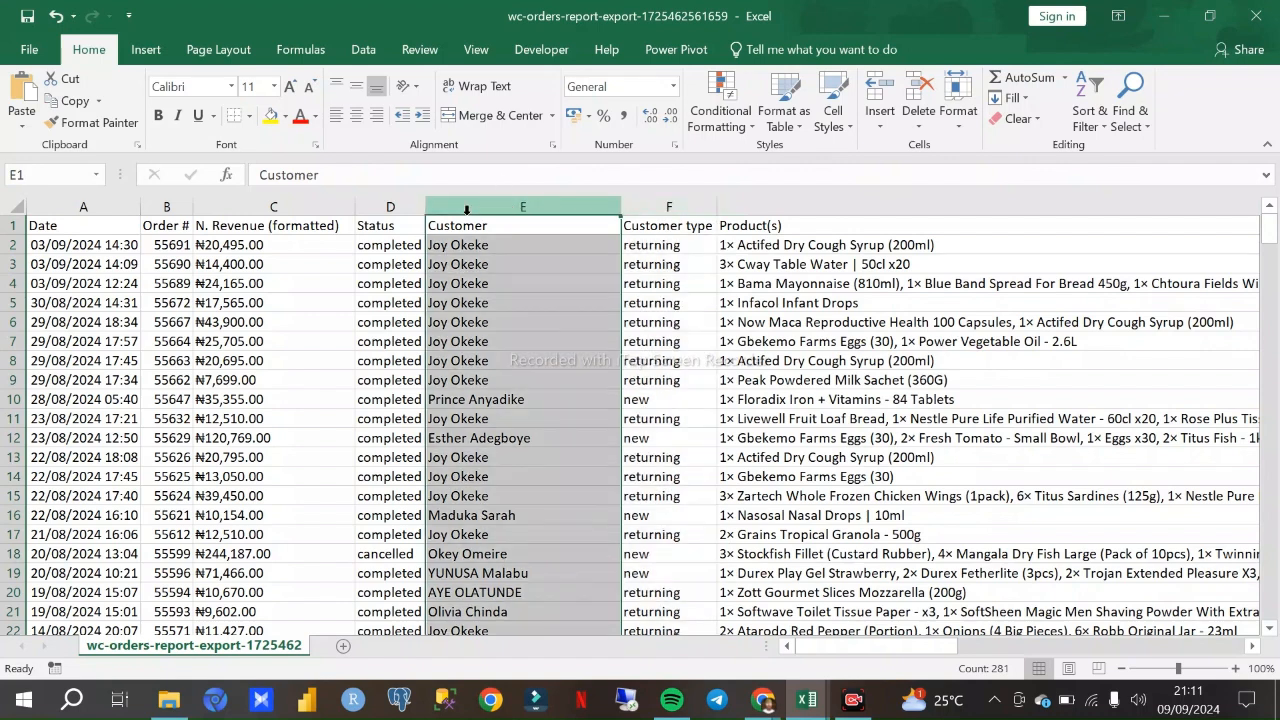
pyautogui.click(390, 205)
pyautogui.click(320, 206)
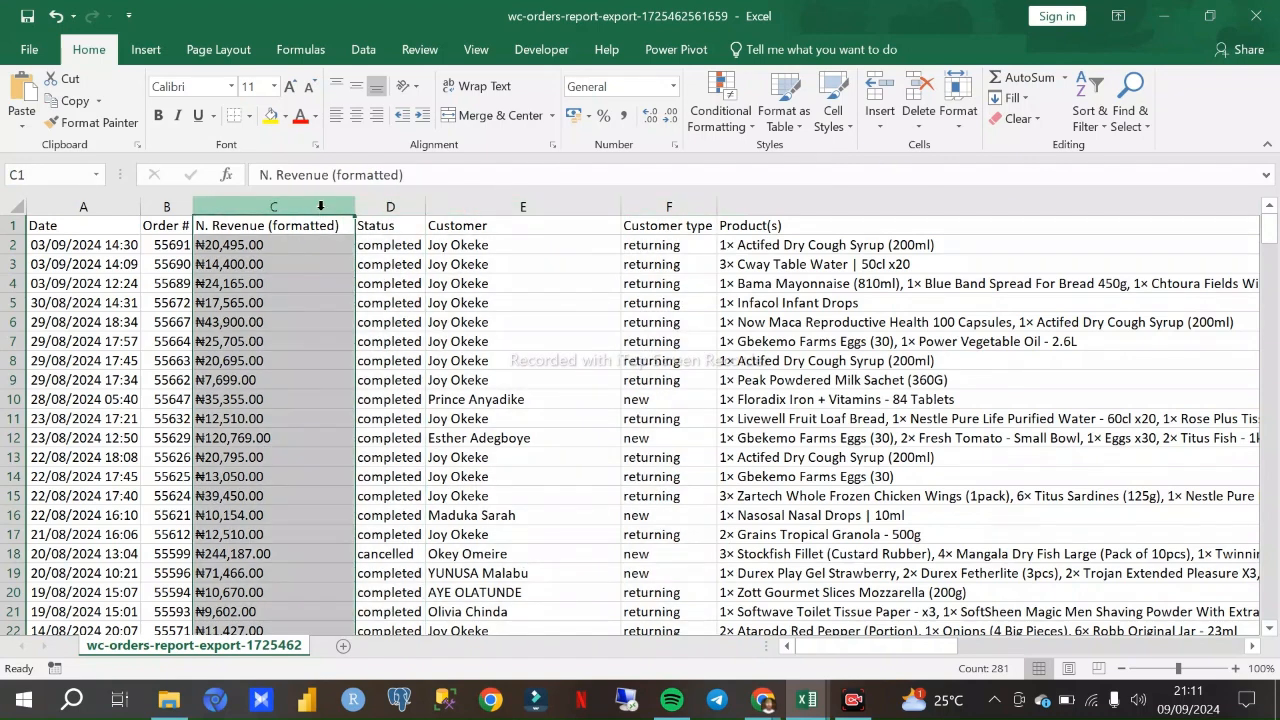
pyautogui.click(170, 207)
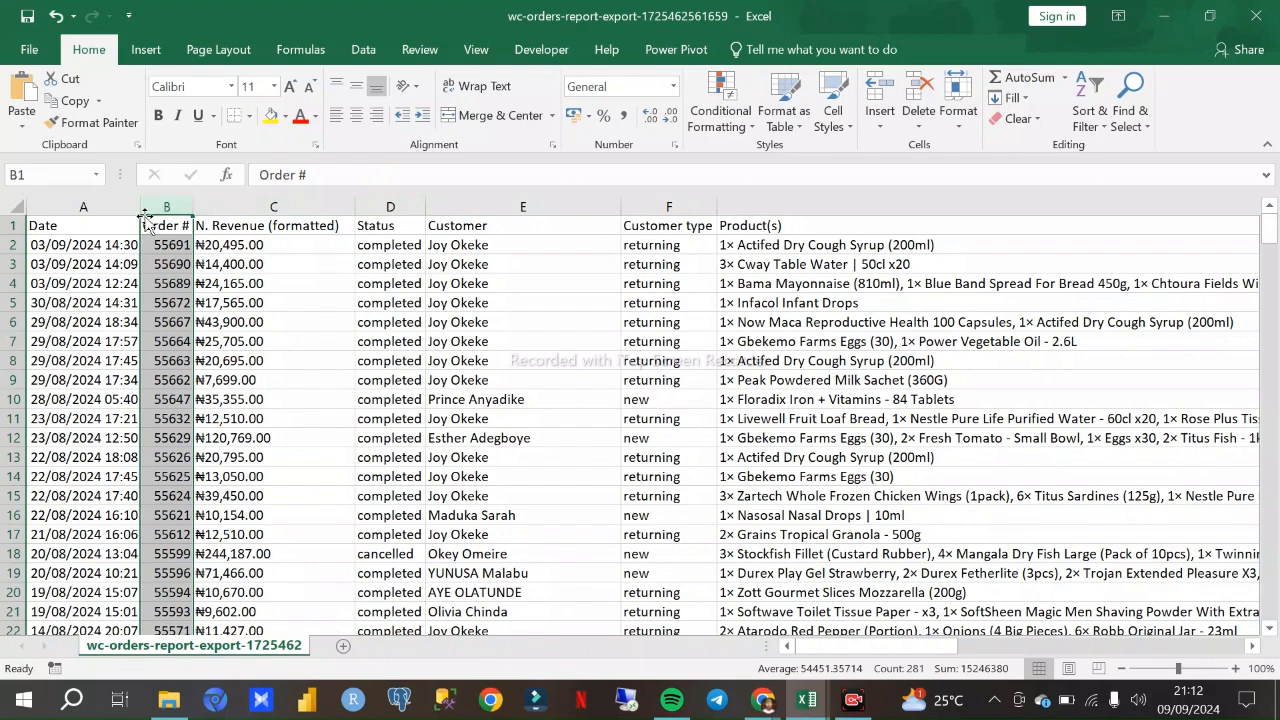
pyautogui.click(127, 208)
# - Go through the orders columns in forward order, highlighting Order #, N. Revenue (formatted), Status, Customer and Product(s)
pyautogui.click(171, 209)
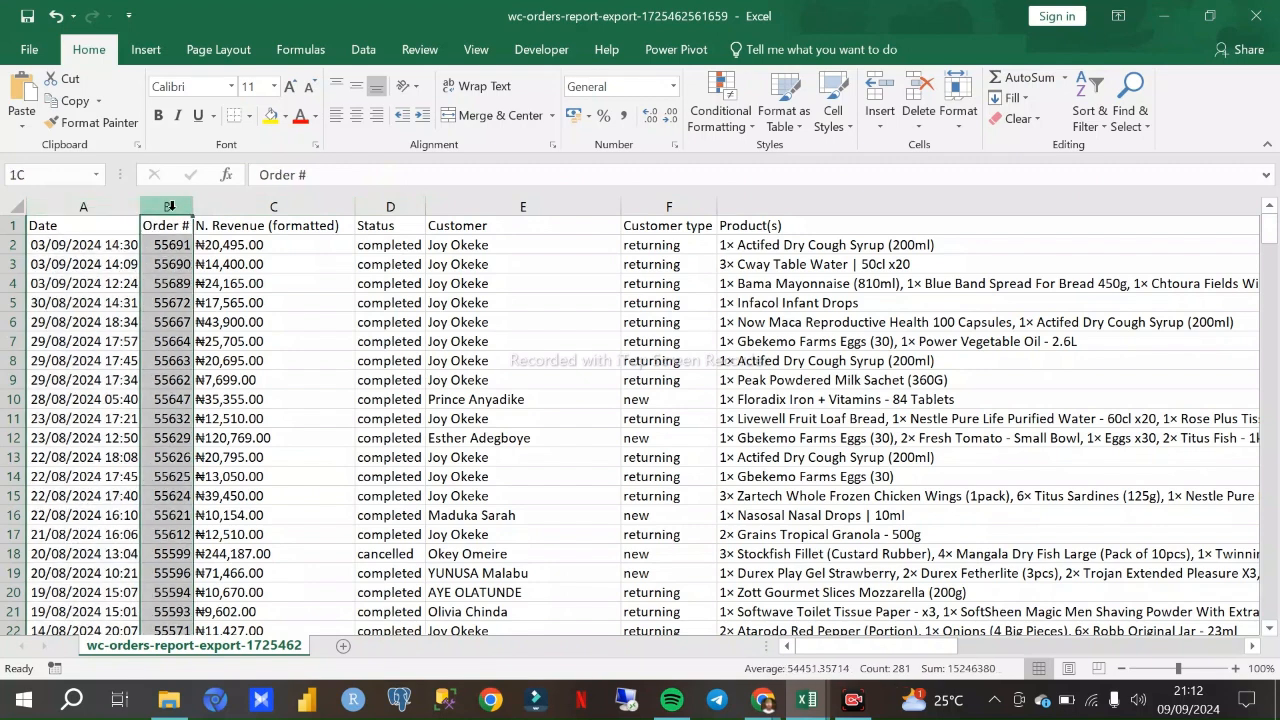
pyautogui.click(240, 210)
pyautogui.click(390, 207)
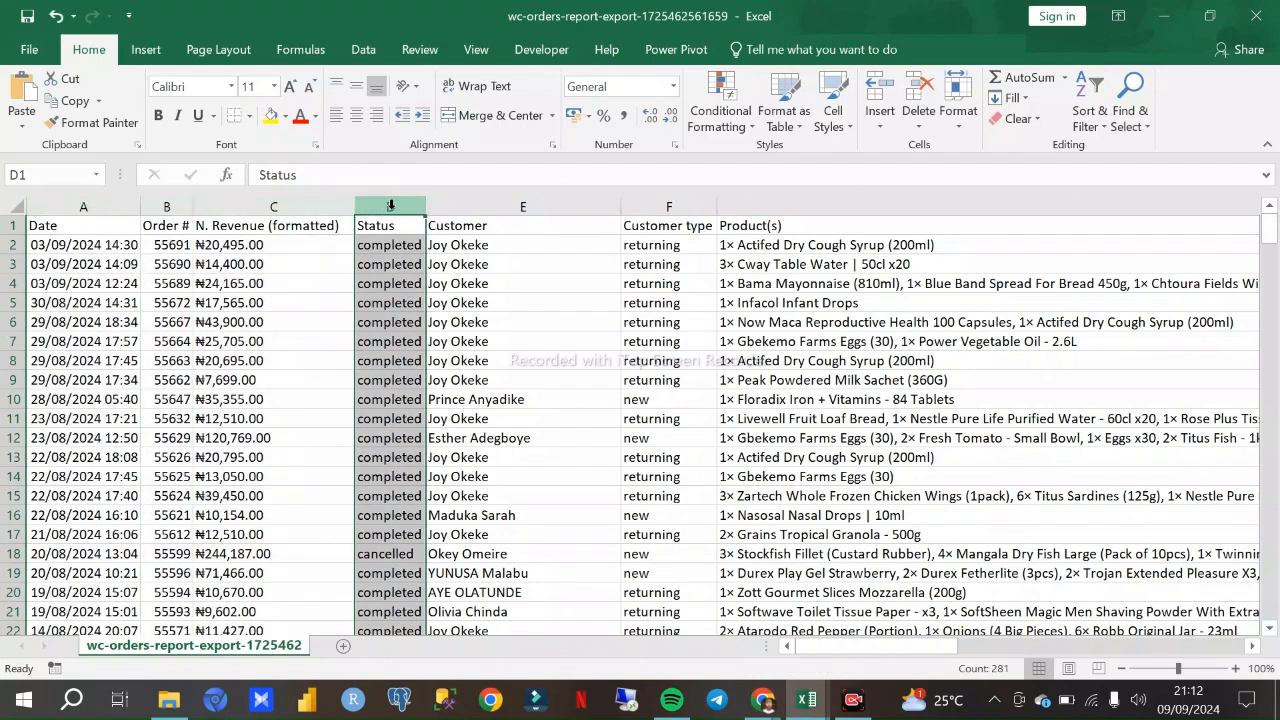
pyautogui.click(522, 207)
pyautogui.click(750, 205)
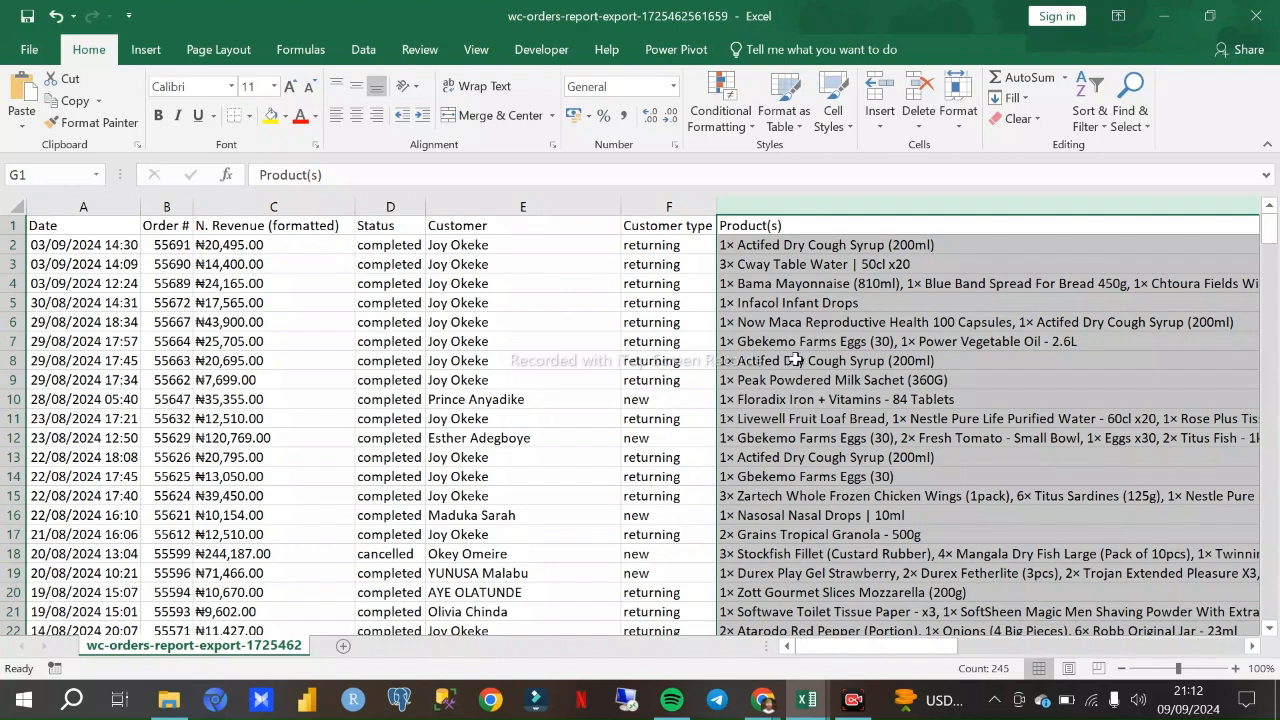
# - Check sample customer type, customer, order number and date cells in rows 7 and 8, and look through the order rows further down
pyautogui.click(665, 336)
pyautogui.click(528, 363)
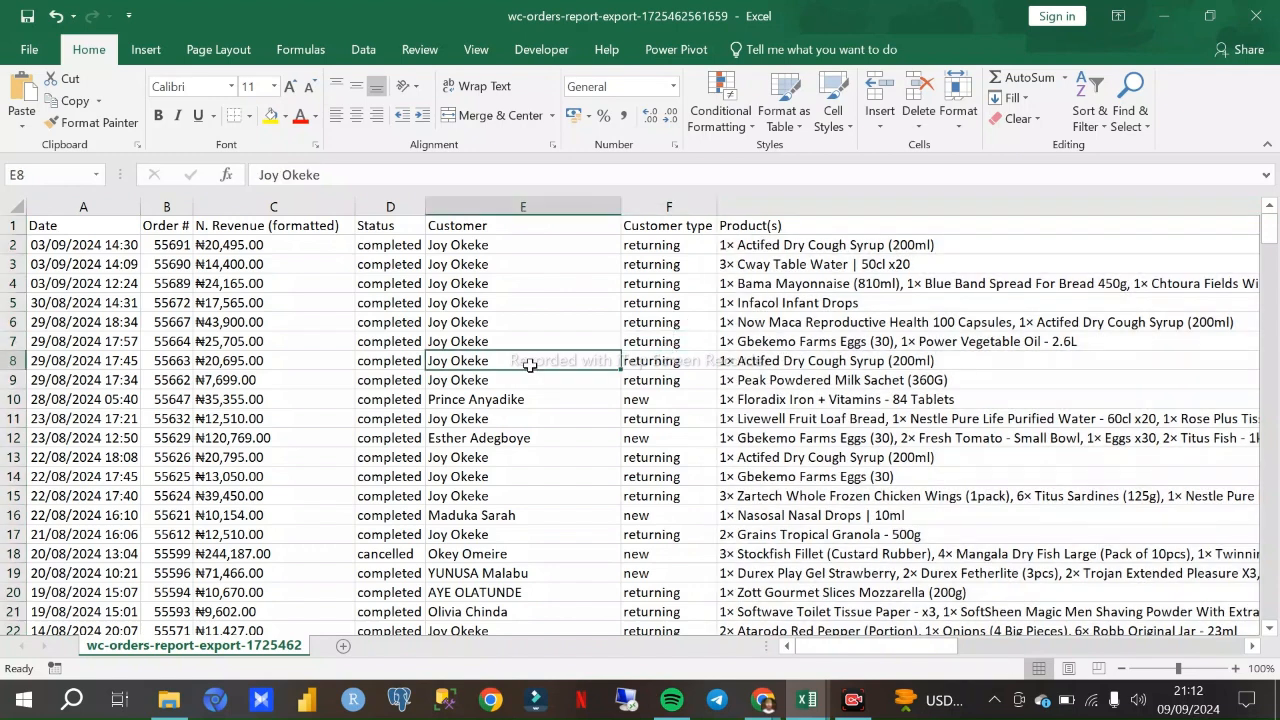
pyautogui.click(175, 365)
pyautogui.click(112, 340)
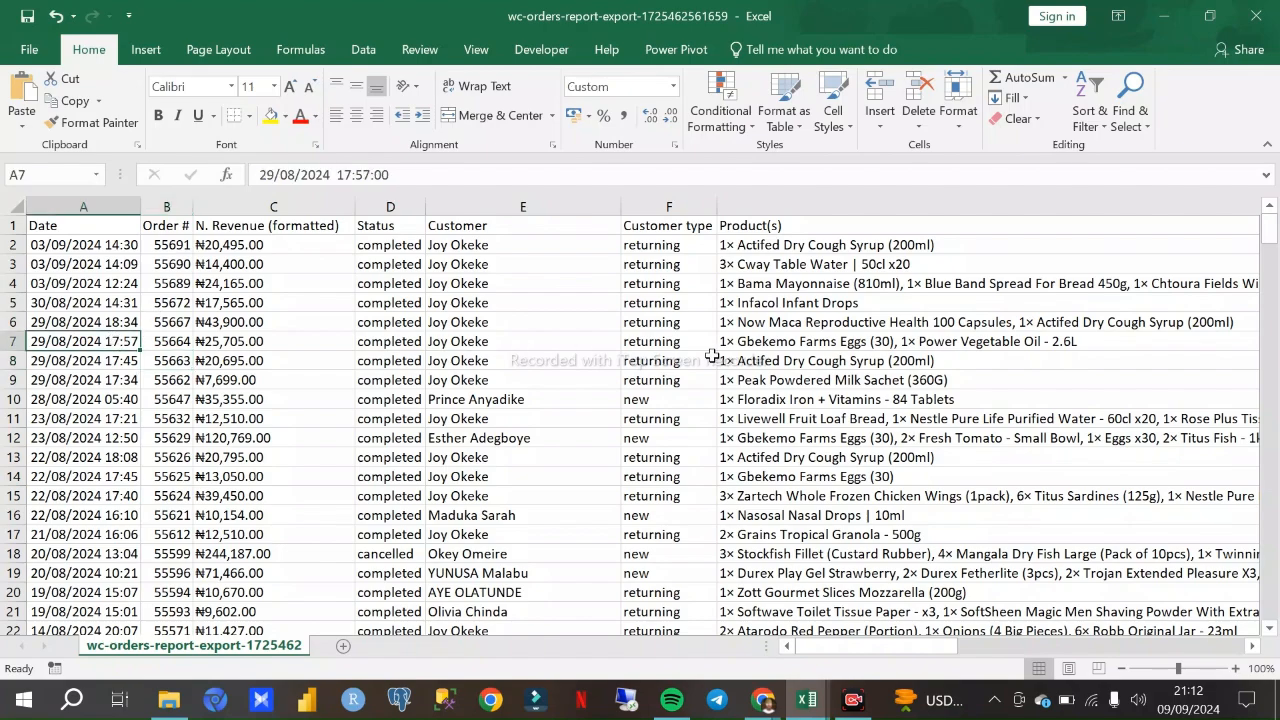
pyautogui.scroll(-13, 840, 418)
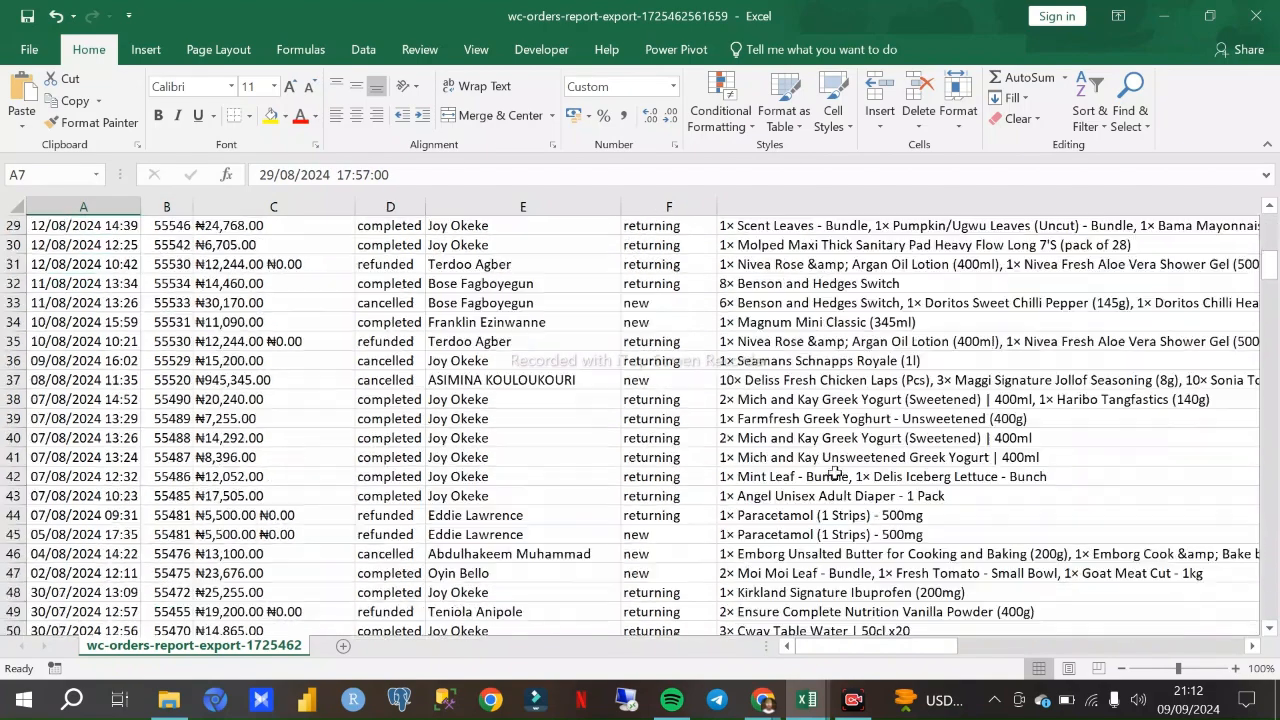
pyautogui.scroll(-20, 830, 463)
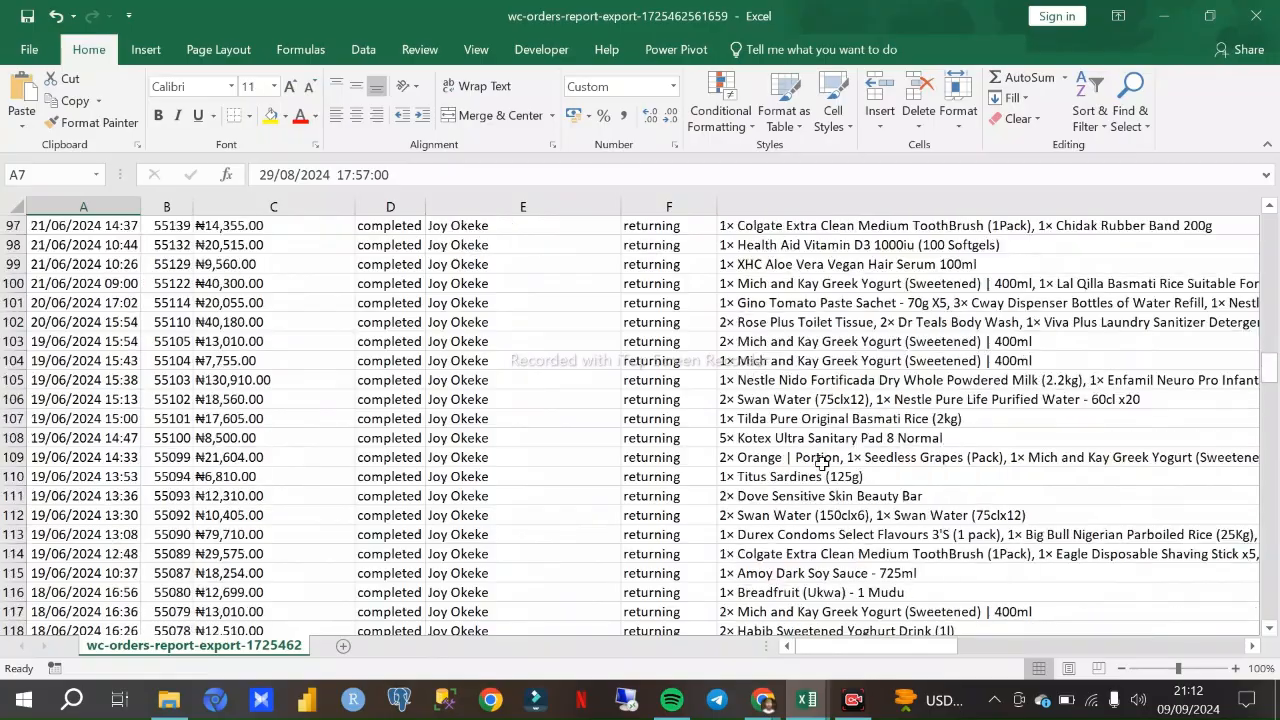
pyautogui.scroll(-7, 820, 452)
# - Switch to the Data Cleaning Excel Tutorial workbook and examine the blank rows in the US presidents data, starting with row 8
pyautogui.click(790, 658)
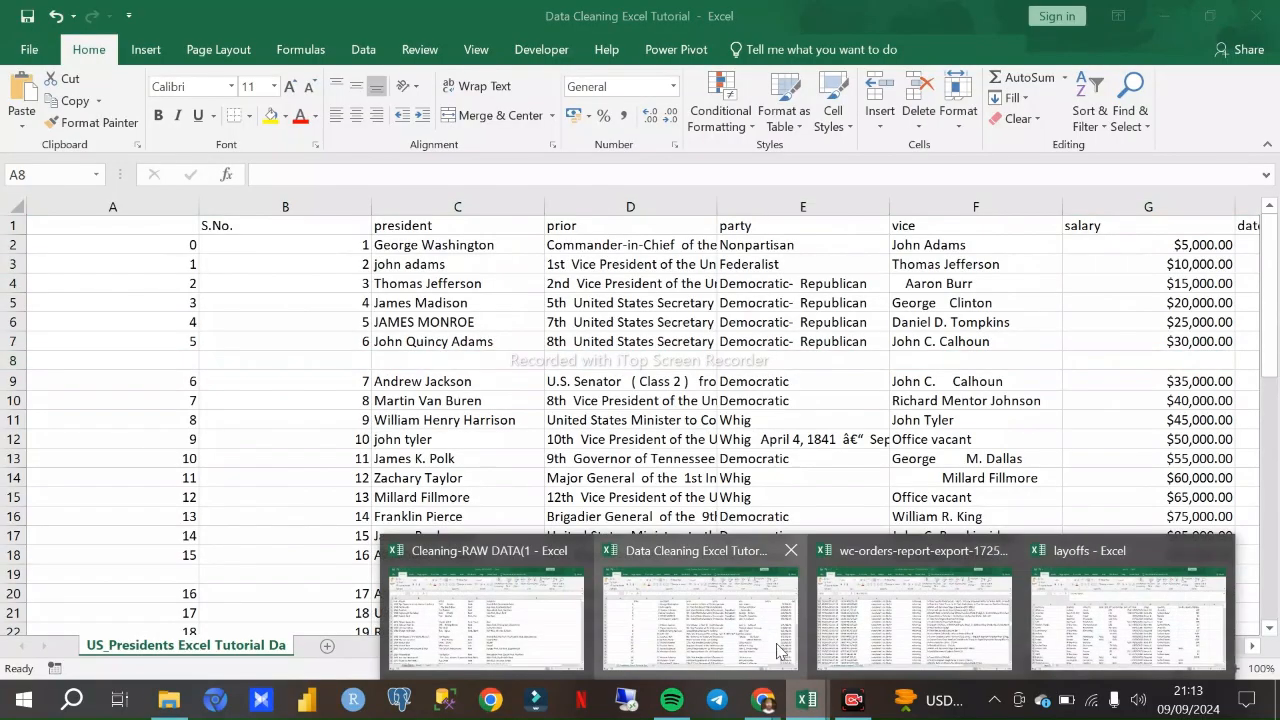
pyautogui.click(683, 628)
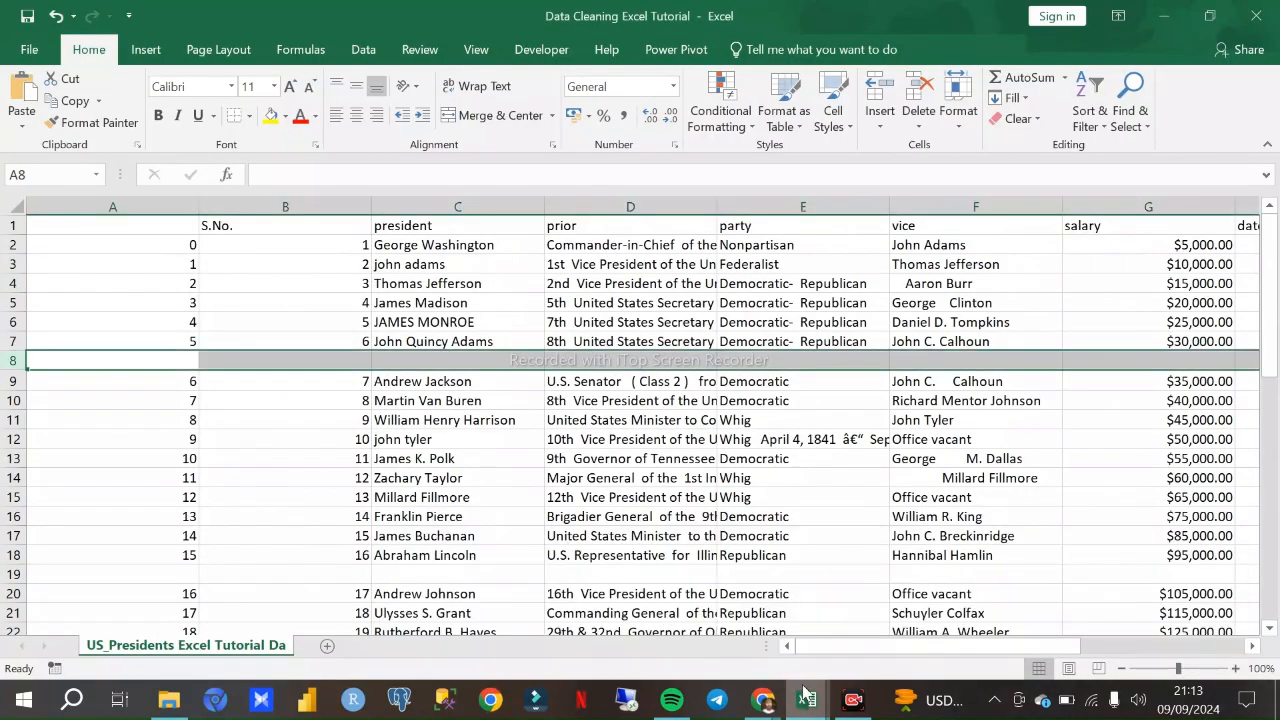
pyautogui.click(650, 477)
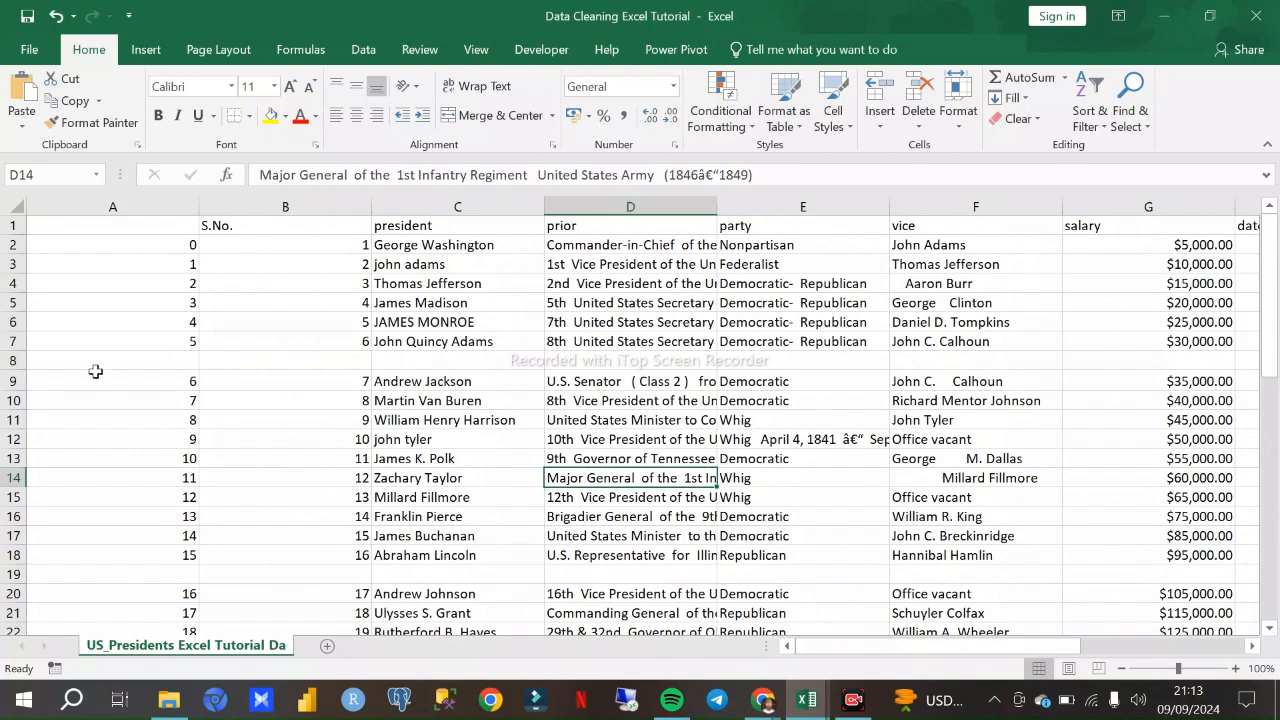
pyautogui.click(12, 360)
pyautogui.scroll(-4, 240, 403)
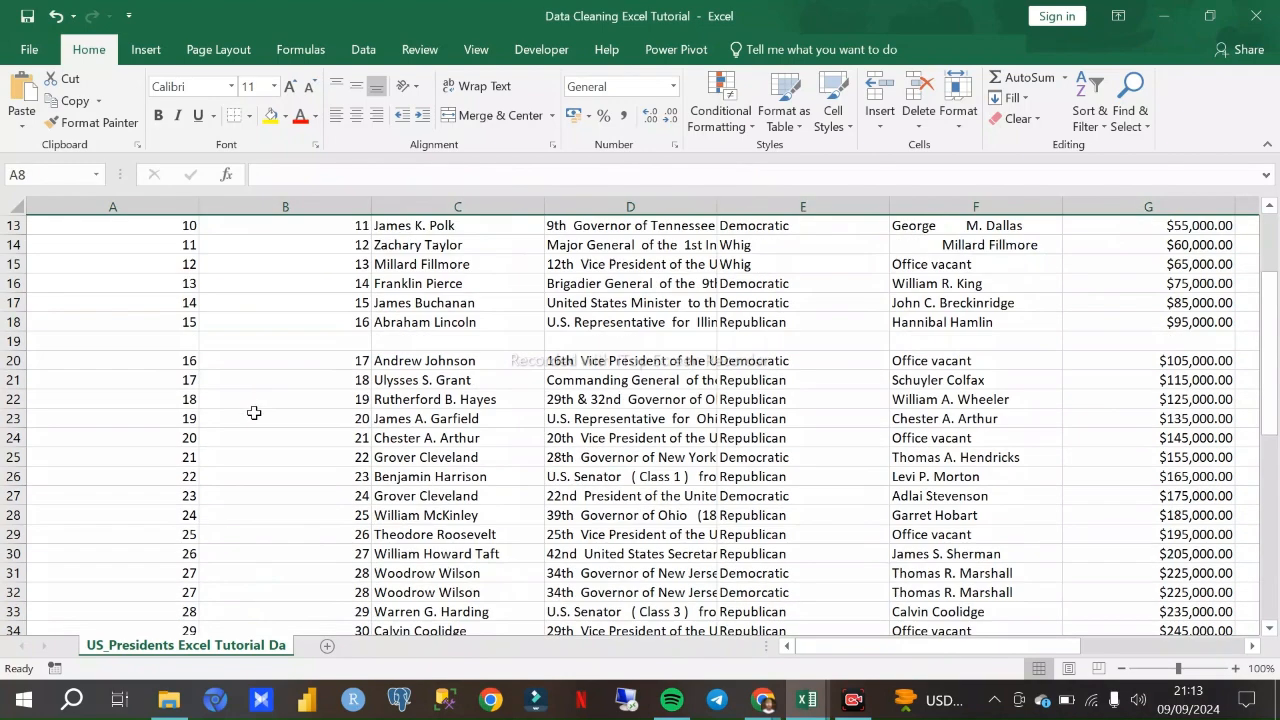
pyautogui.scroll(4, 255, 398)
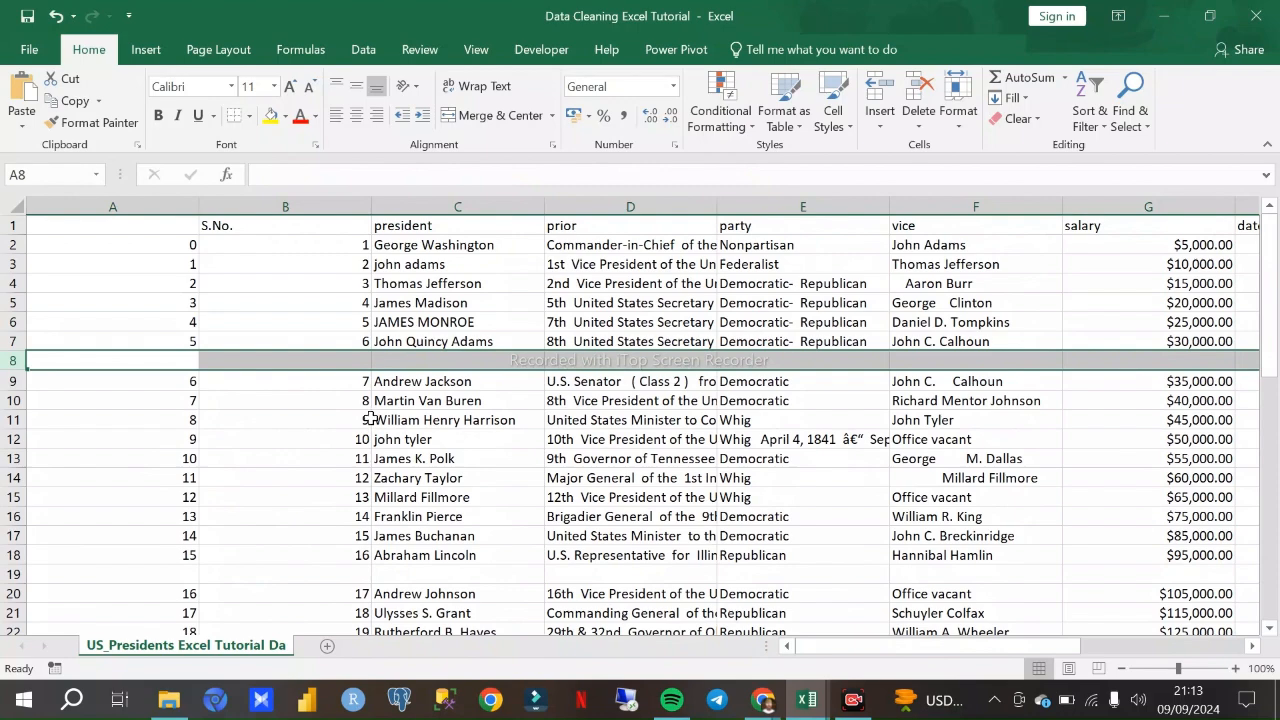
pyautogui.scroll(-7, 425, 455)
pyautogui.scroll(4, 404, 431)
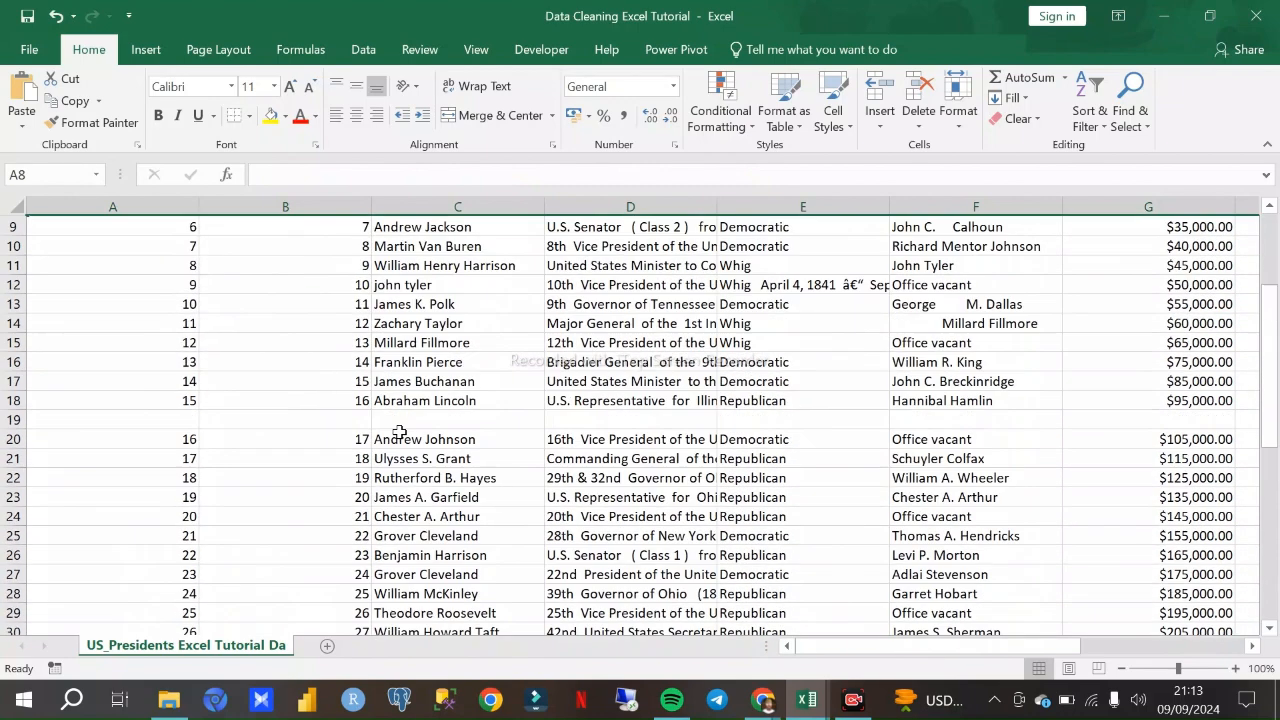
pyautogui.scroll(3, 423, 420)
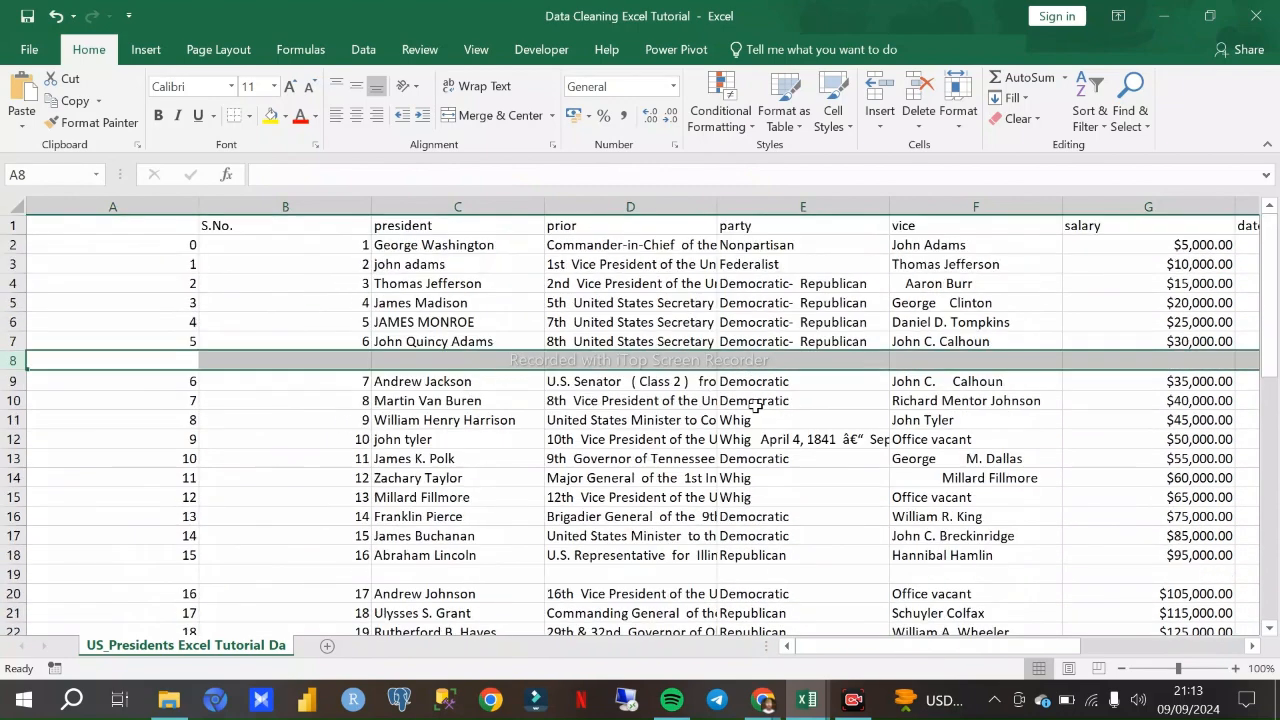
# - Examine the party column entries from row 10 down to the end of the presidents list for inconsistent values
pyautogui.click(753, 405)
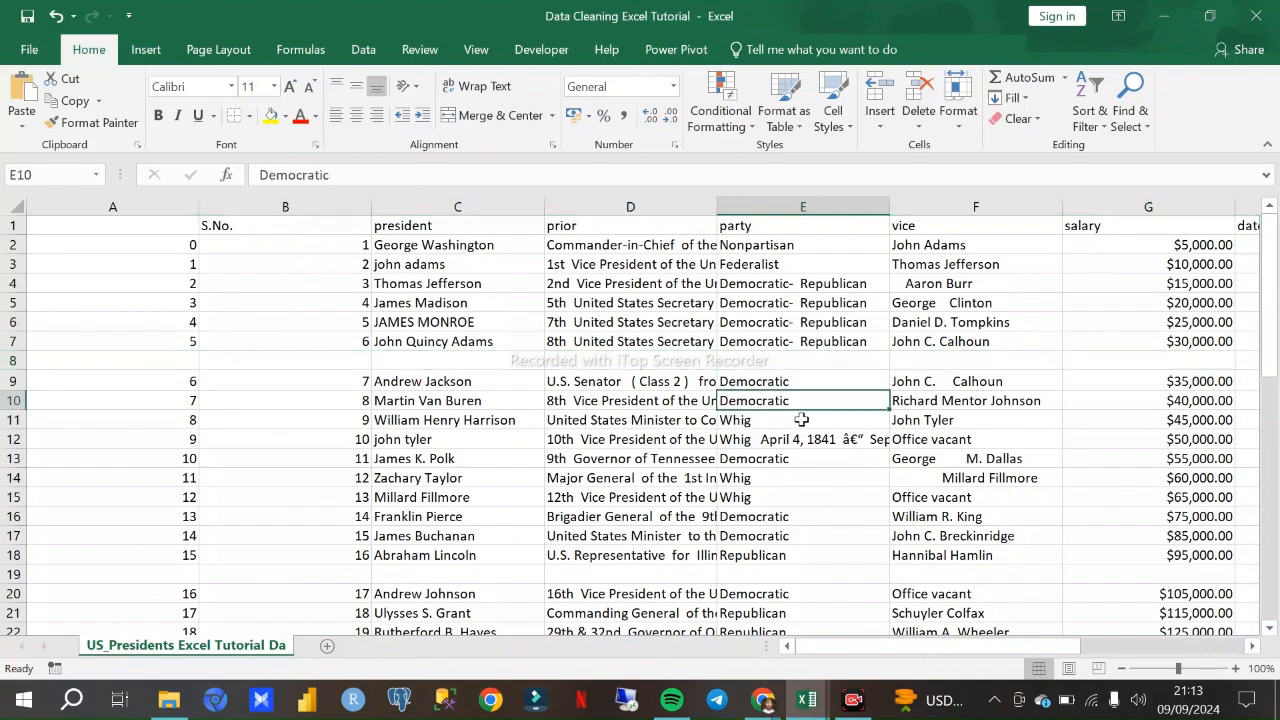
pyautogui.scroll(-11, 807, 434)
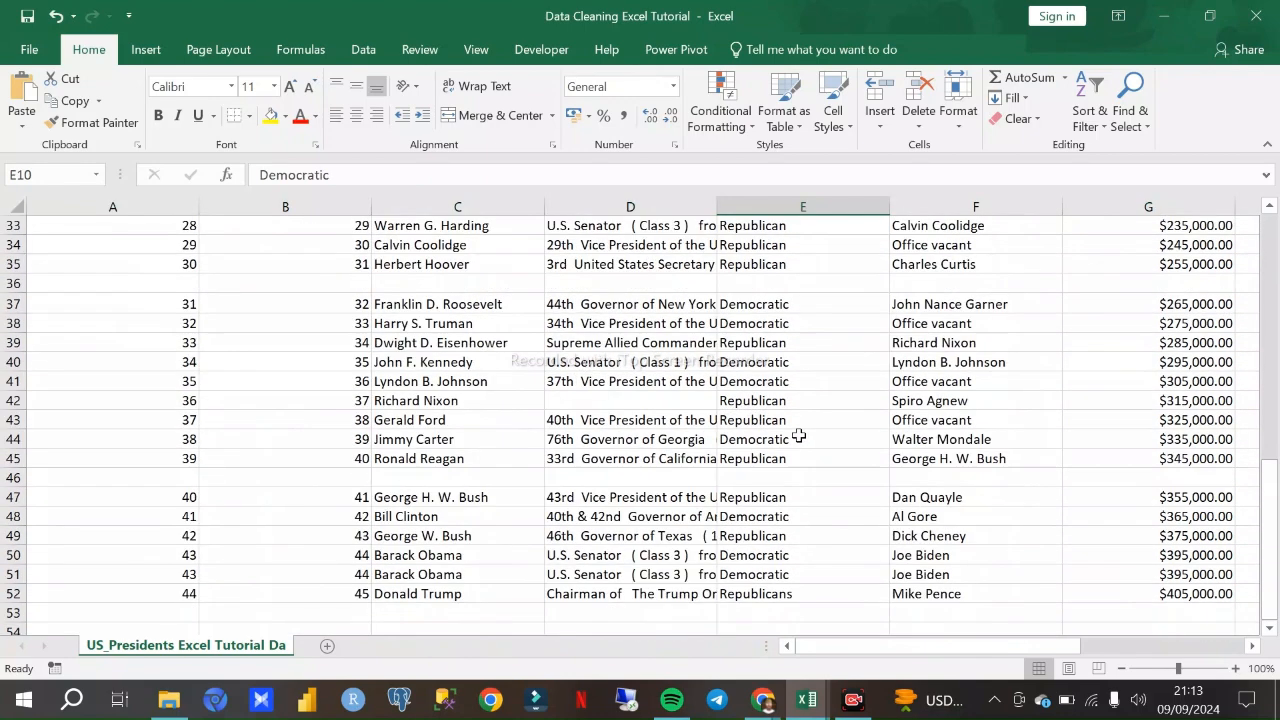
pyautogui.scroll(4, 760, 436)
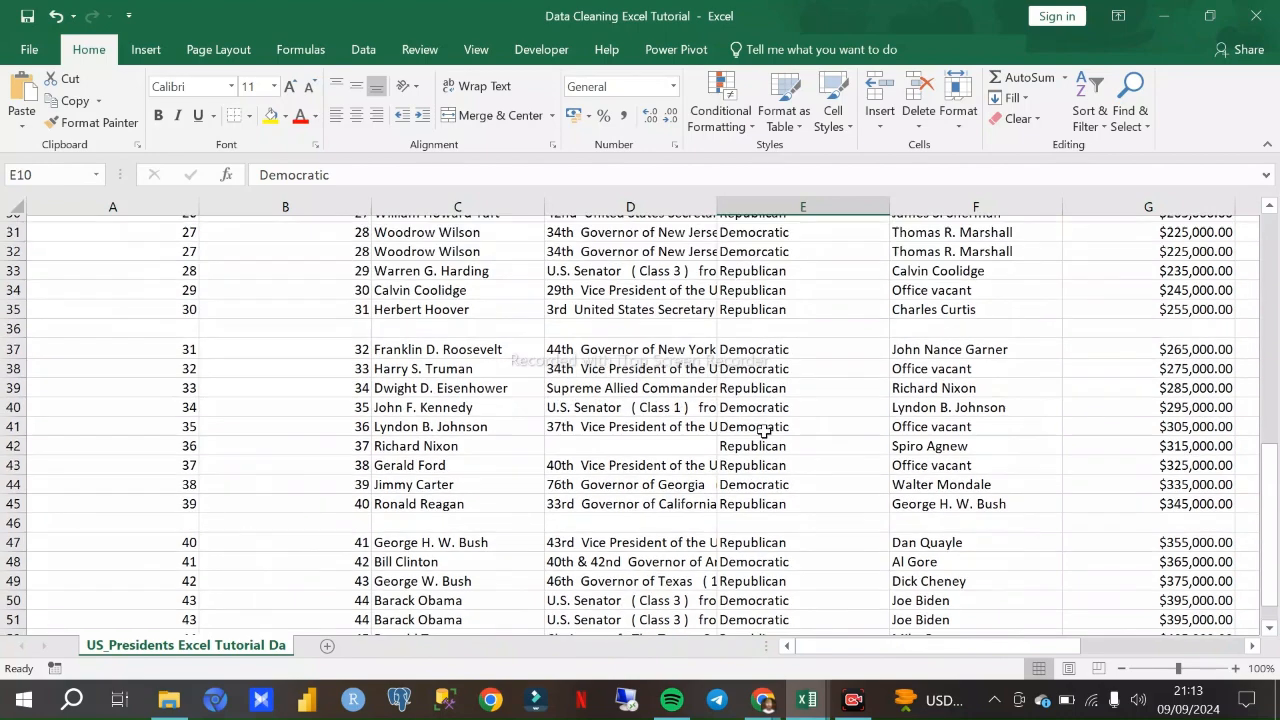
pyautogui.scroll(7, 767, 429)
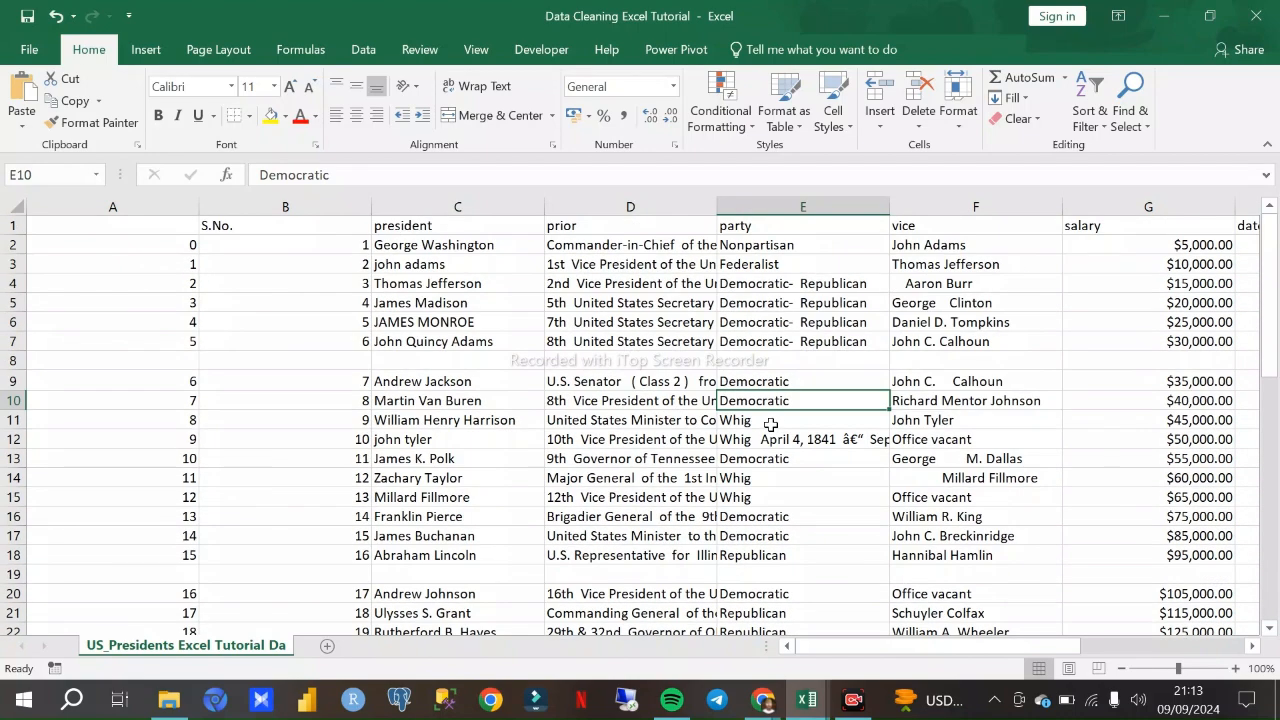
# - Check vice, party and prior cells around blank row 8, and bring up the wc-orders-report-export workbook for comparison
pyautogui.click(1058, 421)
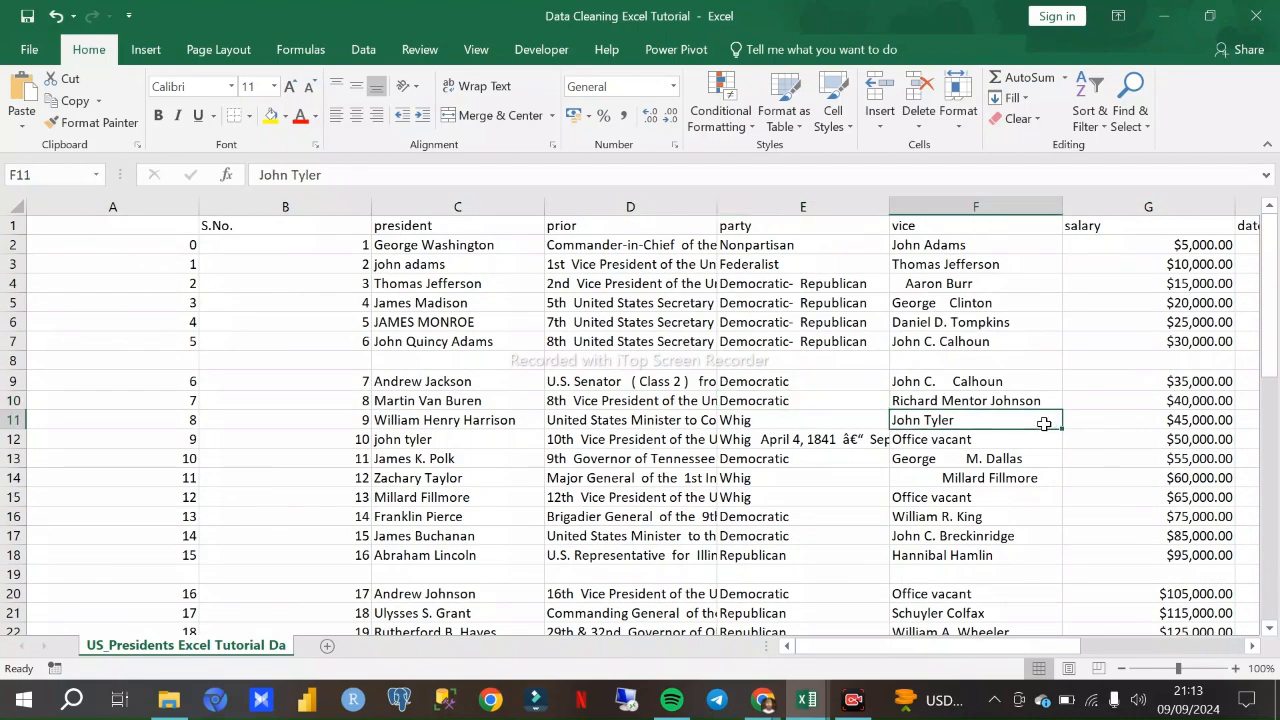
pyautogui.click(805, 380)
pyautogui.click(690, 380)
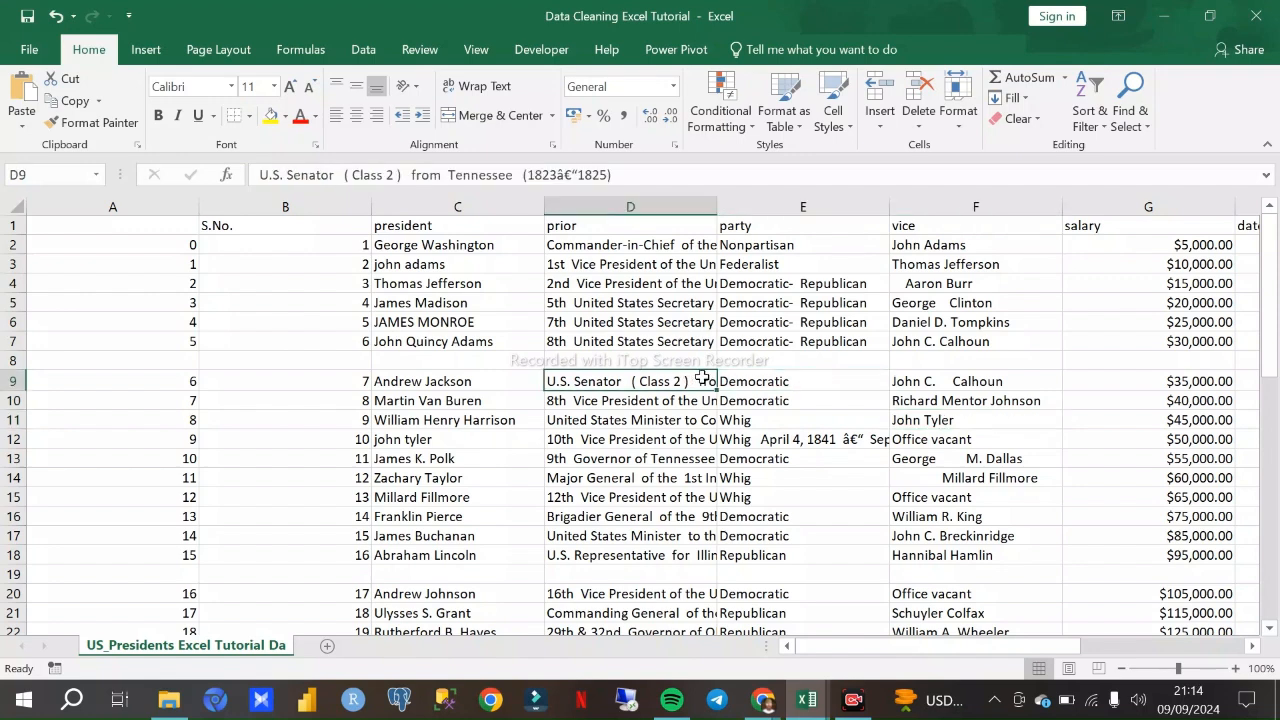
pyautogui.click(705, 328)
pyautogui.click(714, 362)
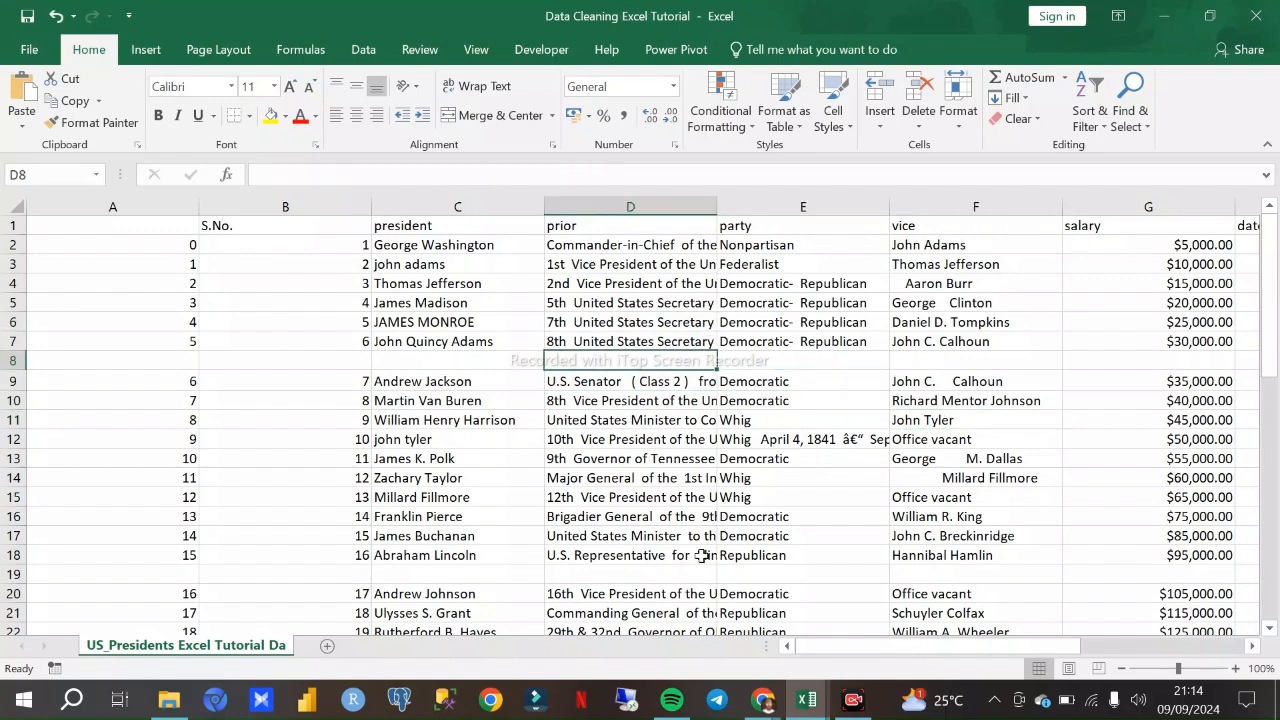
pyautogui.moveTo(800, 708)
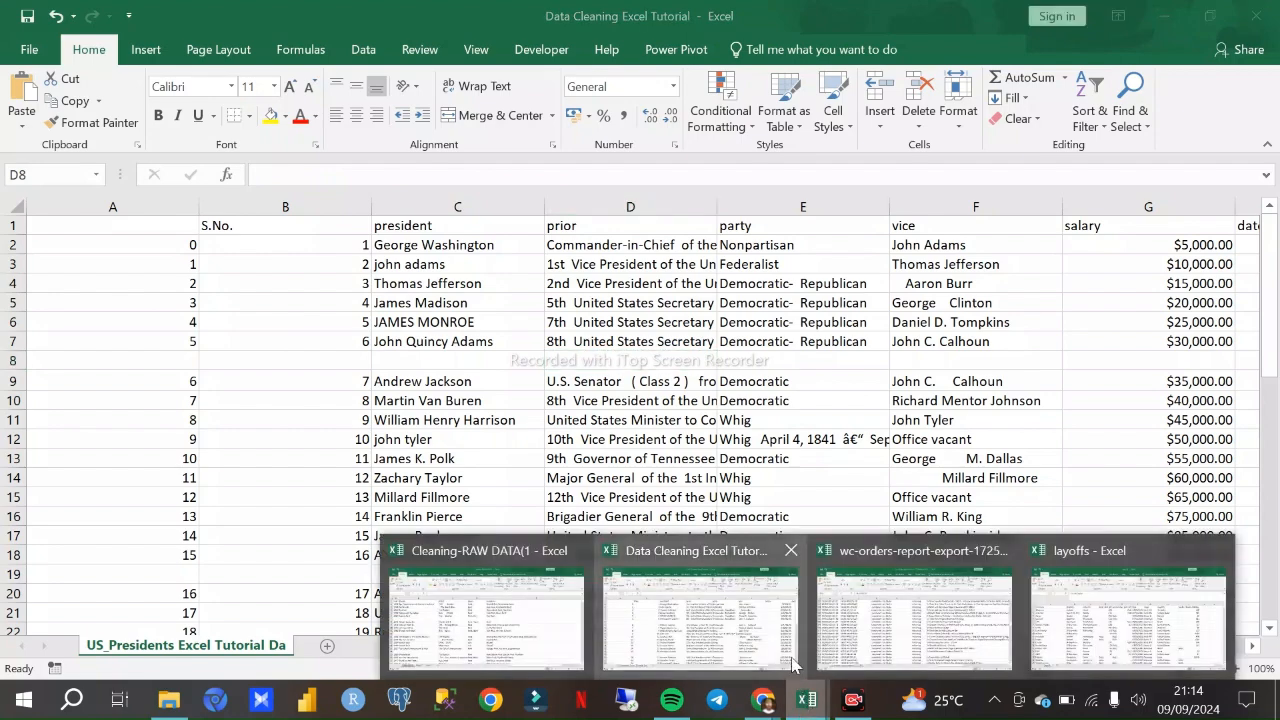
pyautogui.click(903, 638)
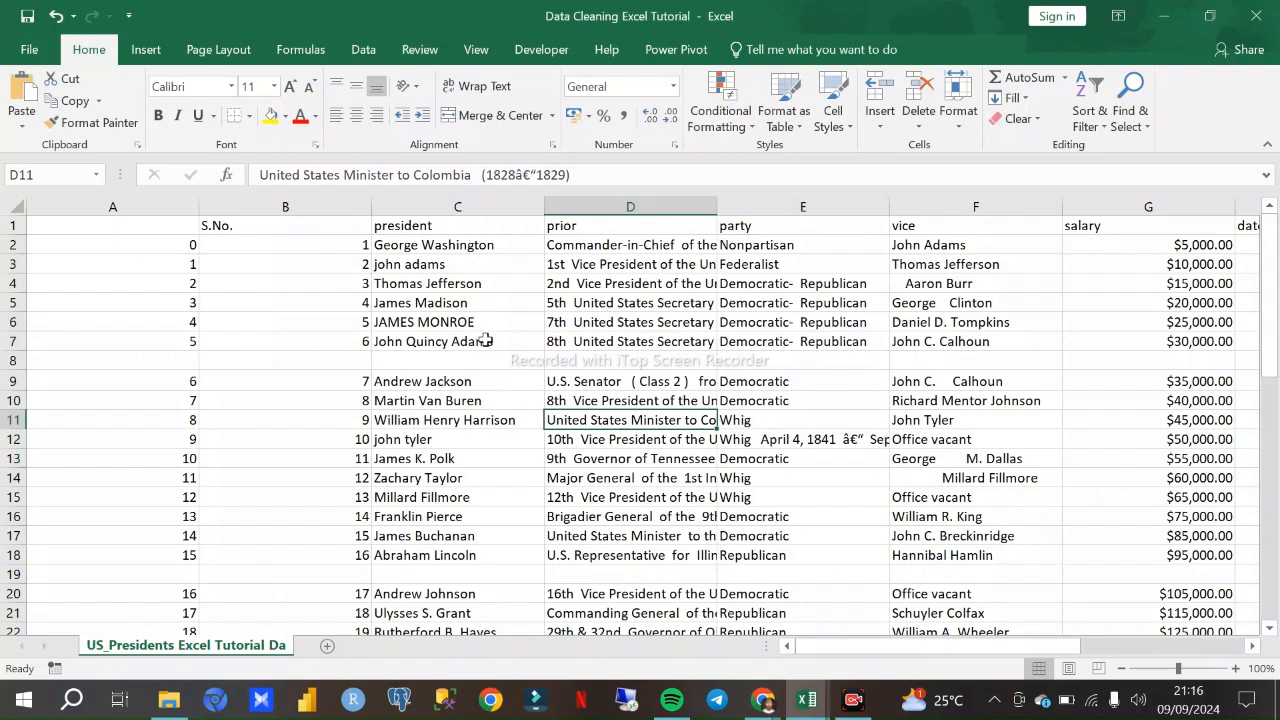
# - Check blank row 8 in the US presidents data and slightly widen the prior column
pyautogui.click(510, 362)
pyautogui.scroll(-3, 724, 429)
pyautogui.scroll(3, 727, 416)
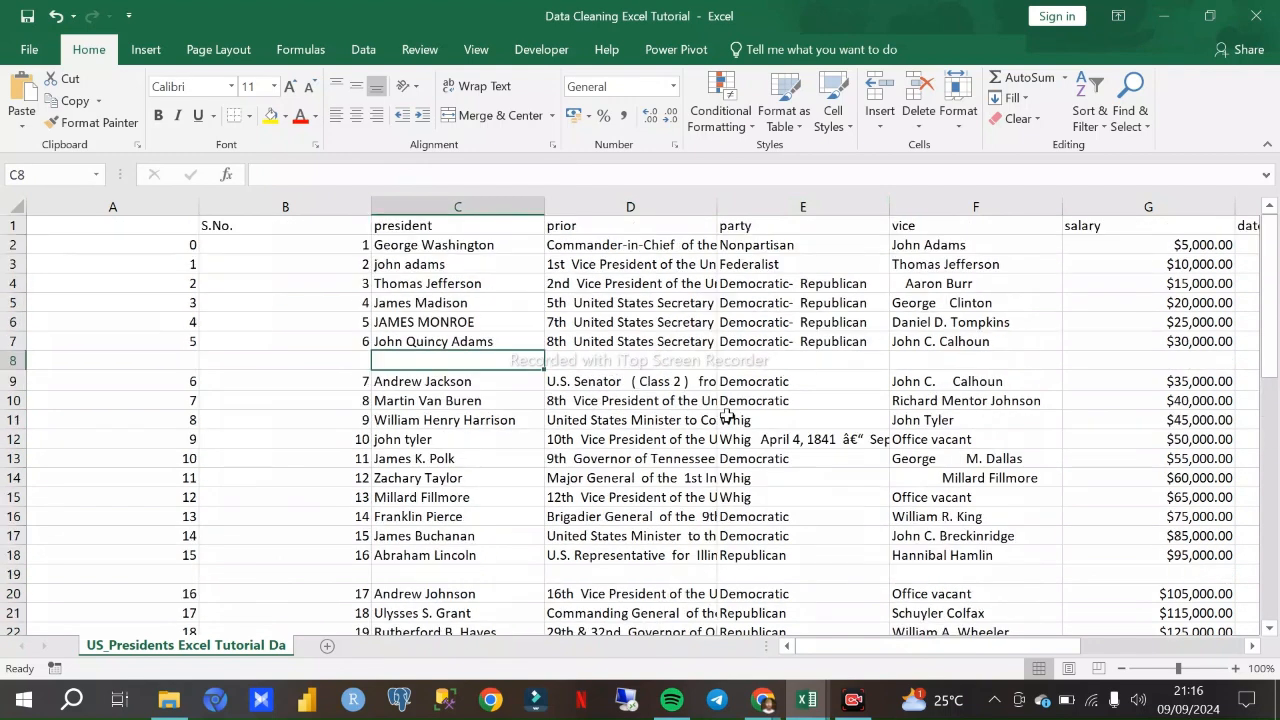
pyautogui.moveTo(718, 211); pyautogui.dragTo(741, 210)
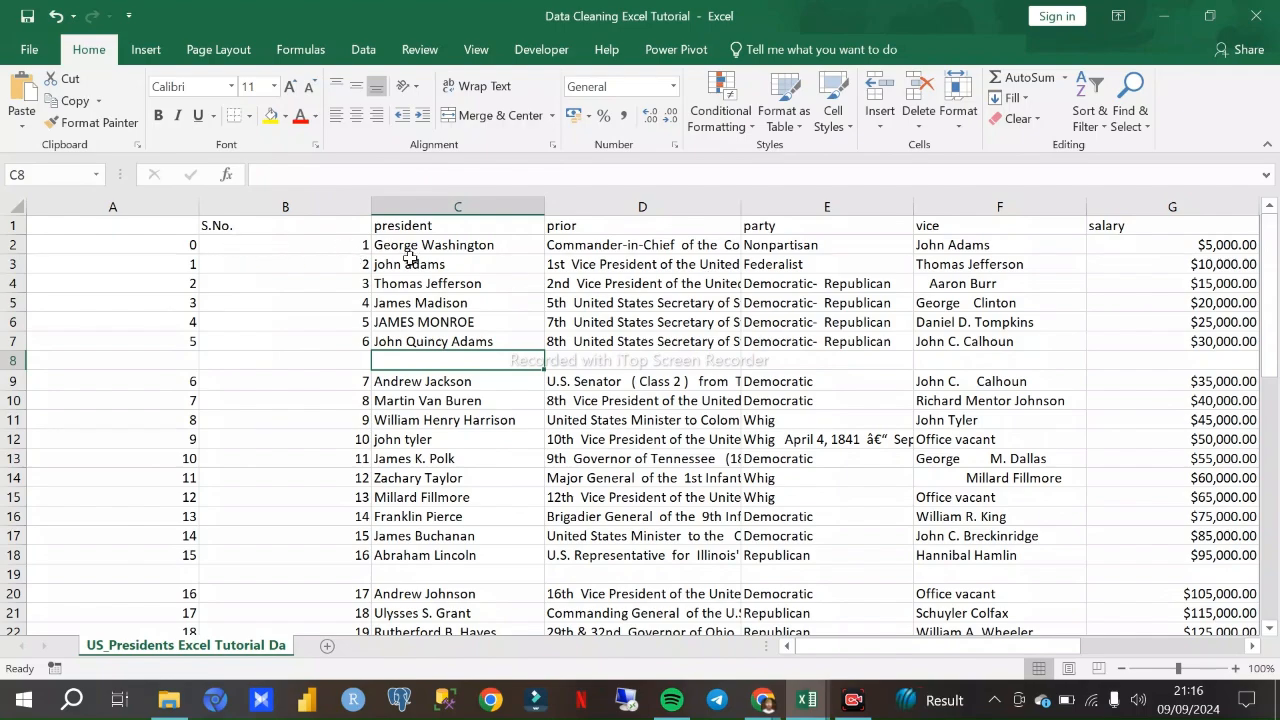
# - Examine the remaining presidents columns out to date updated, date created, Email and Contact, and select the whole president column
pyautogui.scroll(-5, 648, 316)
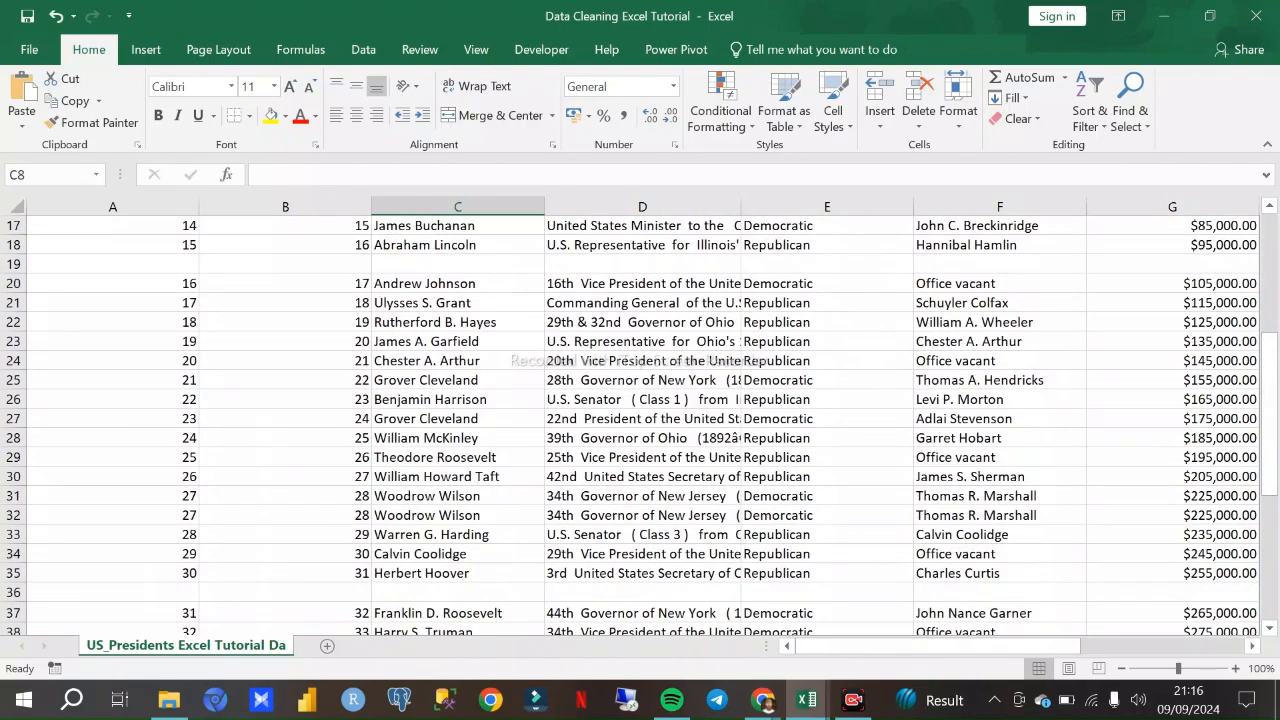
pyautogui.moveTo(1058, 650); pyautogui.dragTo(1193, 655)
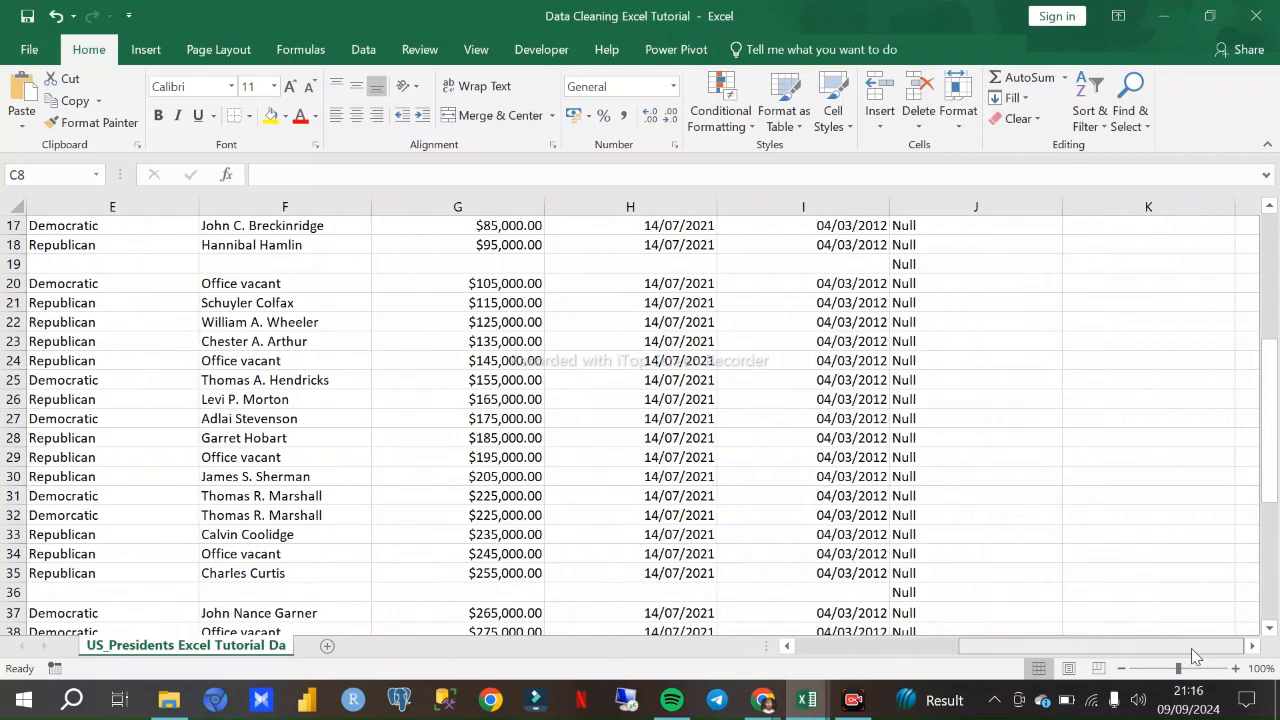
pyautogui.scroll(5, 851, 486)
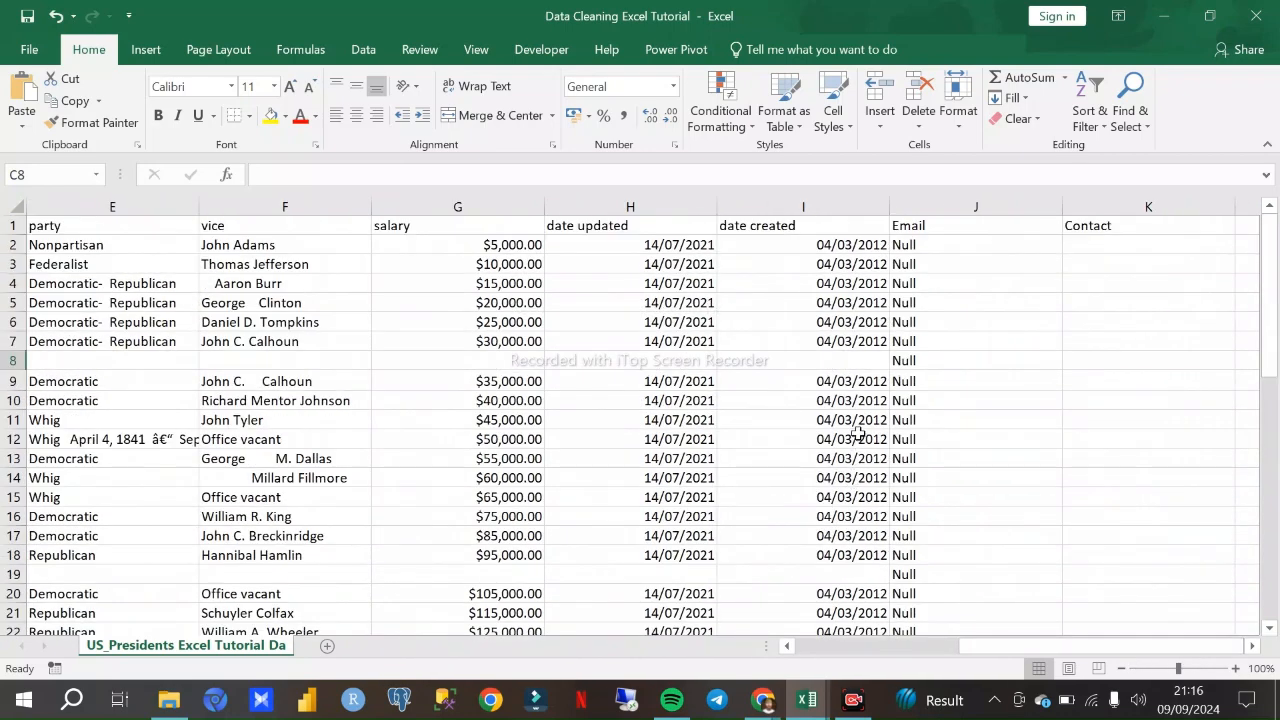
pyautogui.moveTo(1000, 651); pyautogui.dragTo(800, 645)
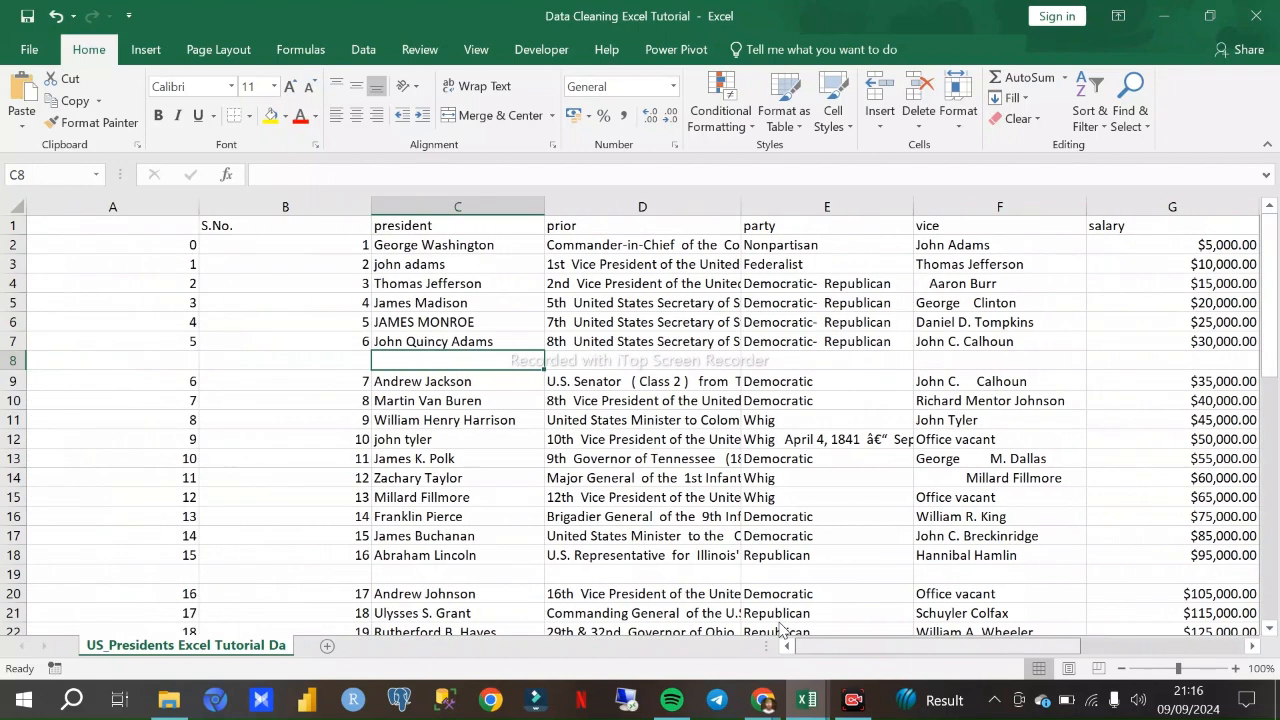
pyautogui.click(440, 206)
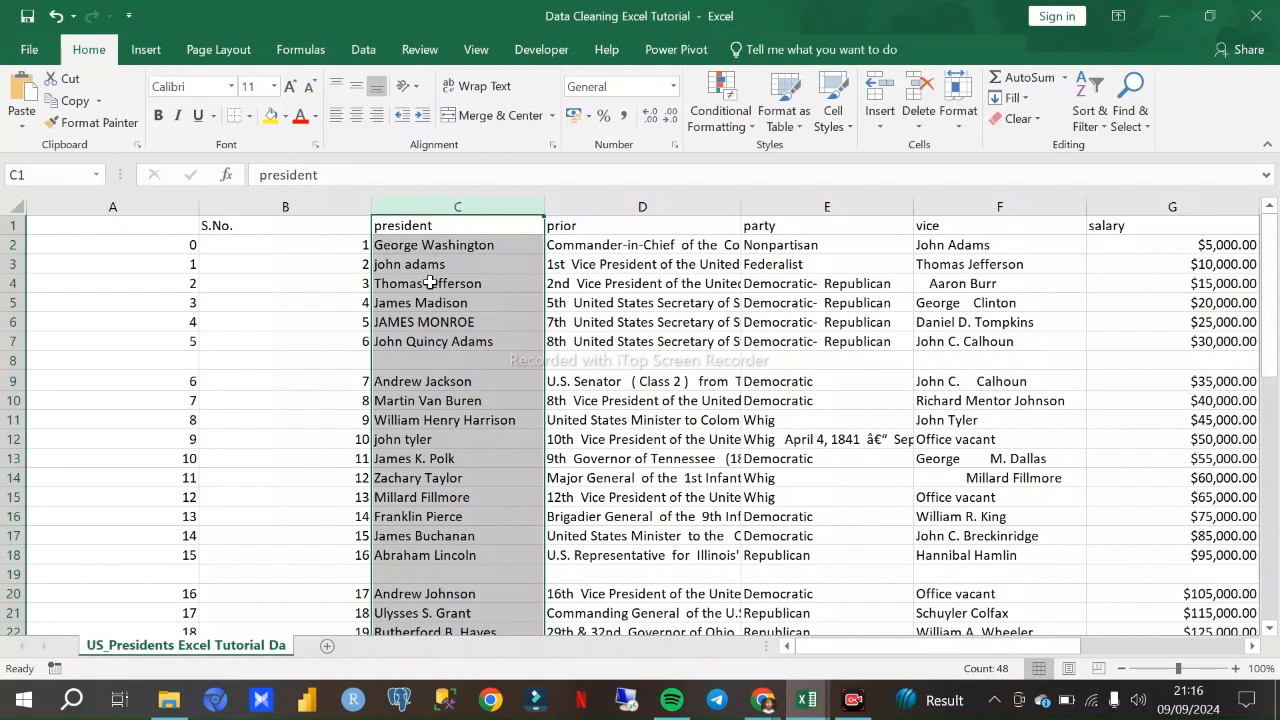
# - Examine the president column and blank row 8 for empty rows that break up the data
pyautogui.click(466, 325)
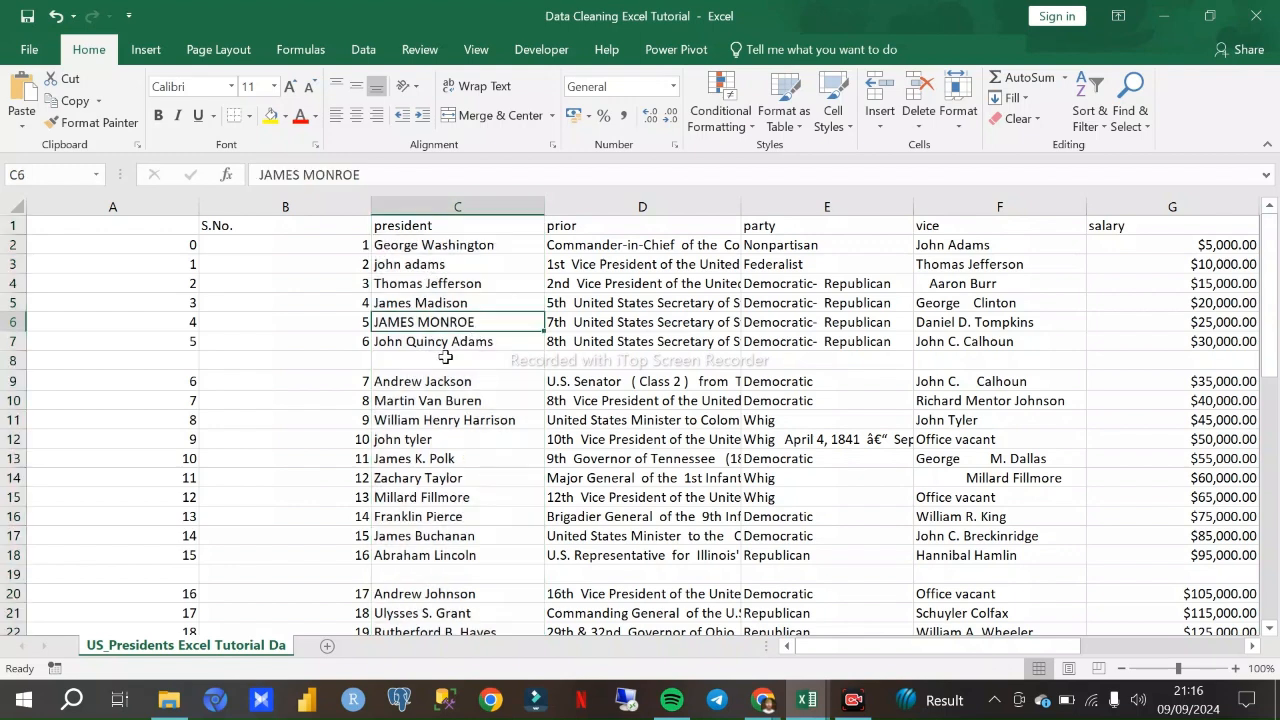
pyautogui.scroll(-4, 442, 357)
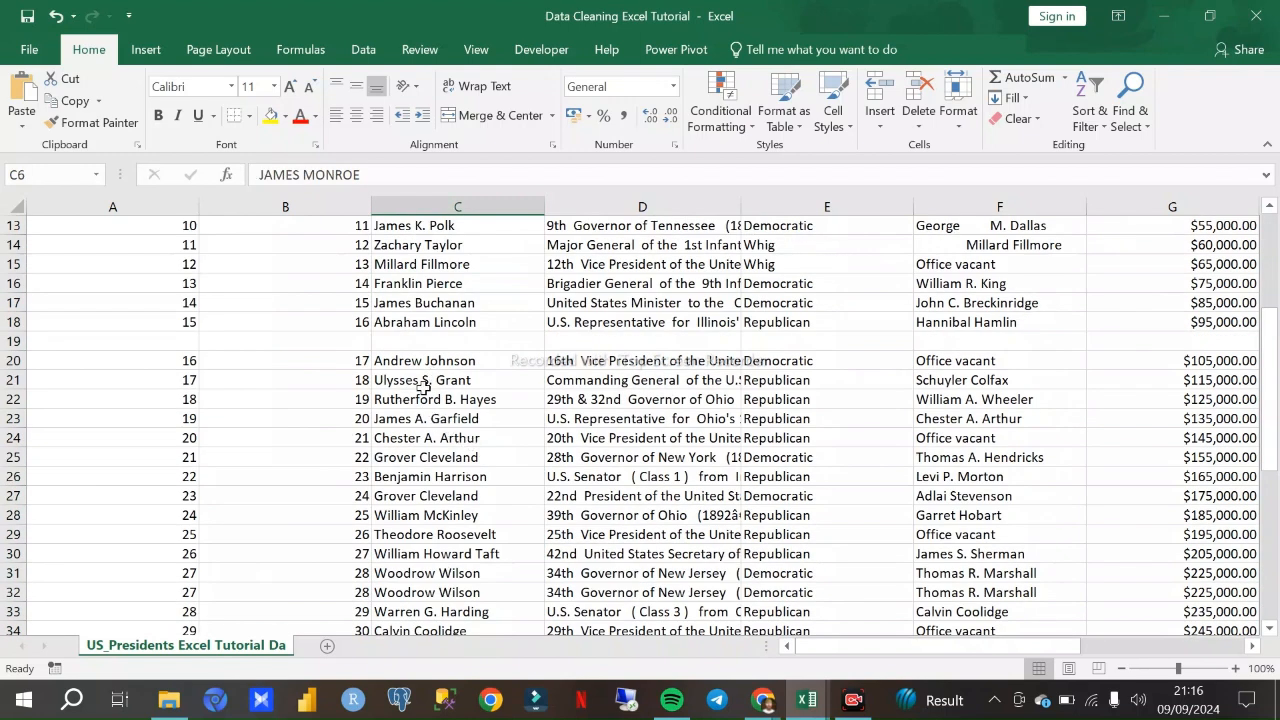
pyautogui.scroll(-3, 458, 492)
pyautogui.scroll(7, 466, 449)
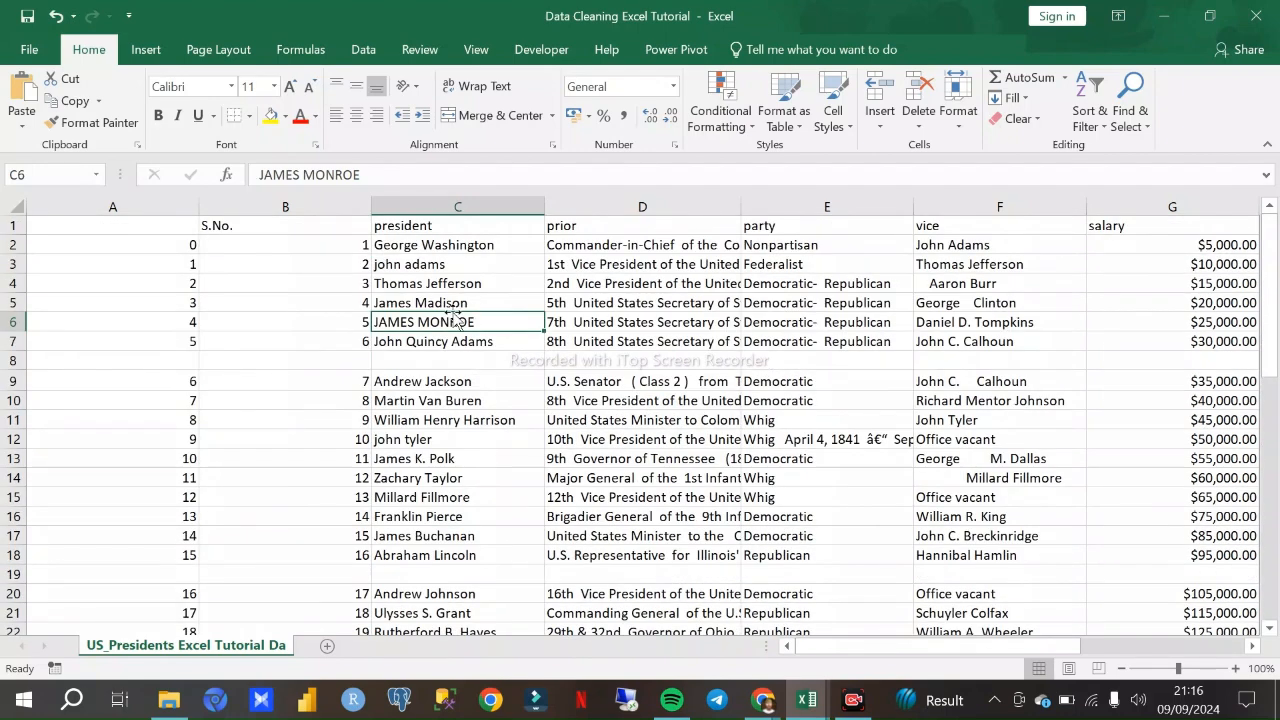
pyautogui.click(455, 365)
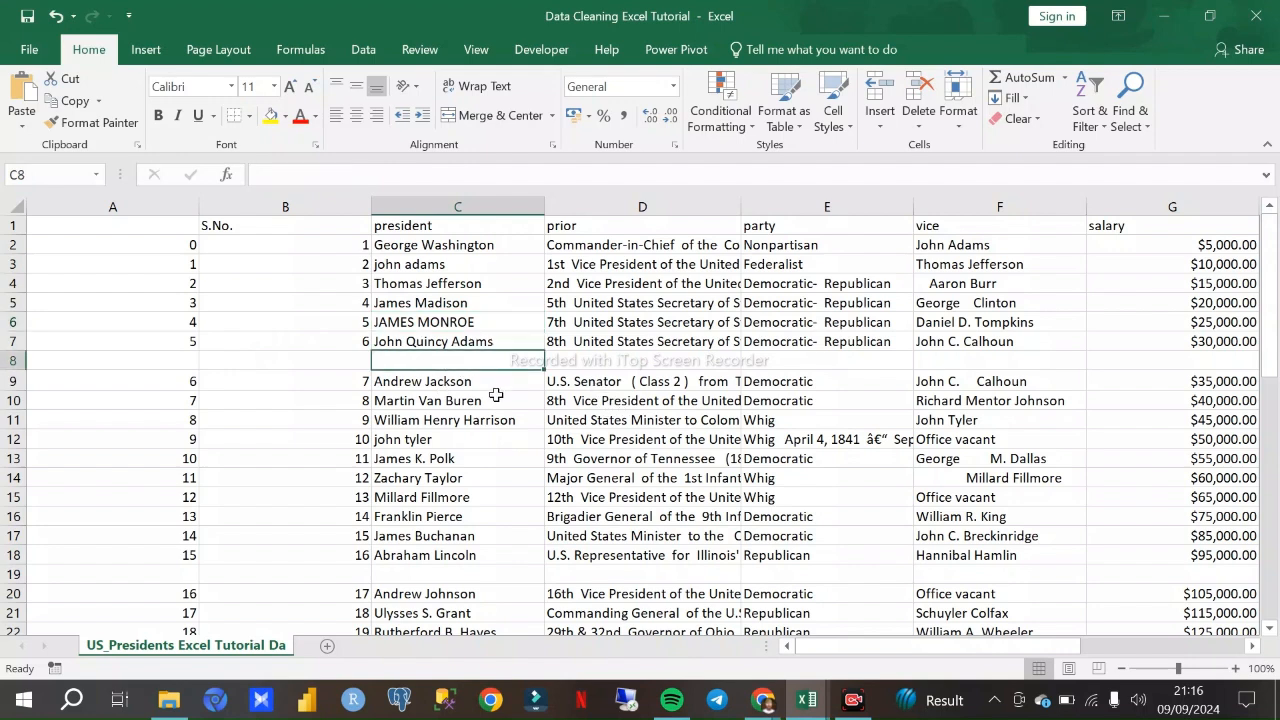
pyautogui.click(12, 360)
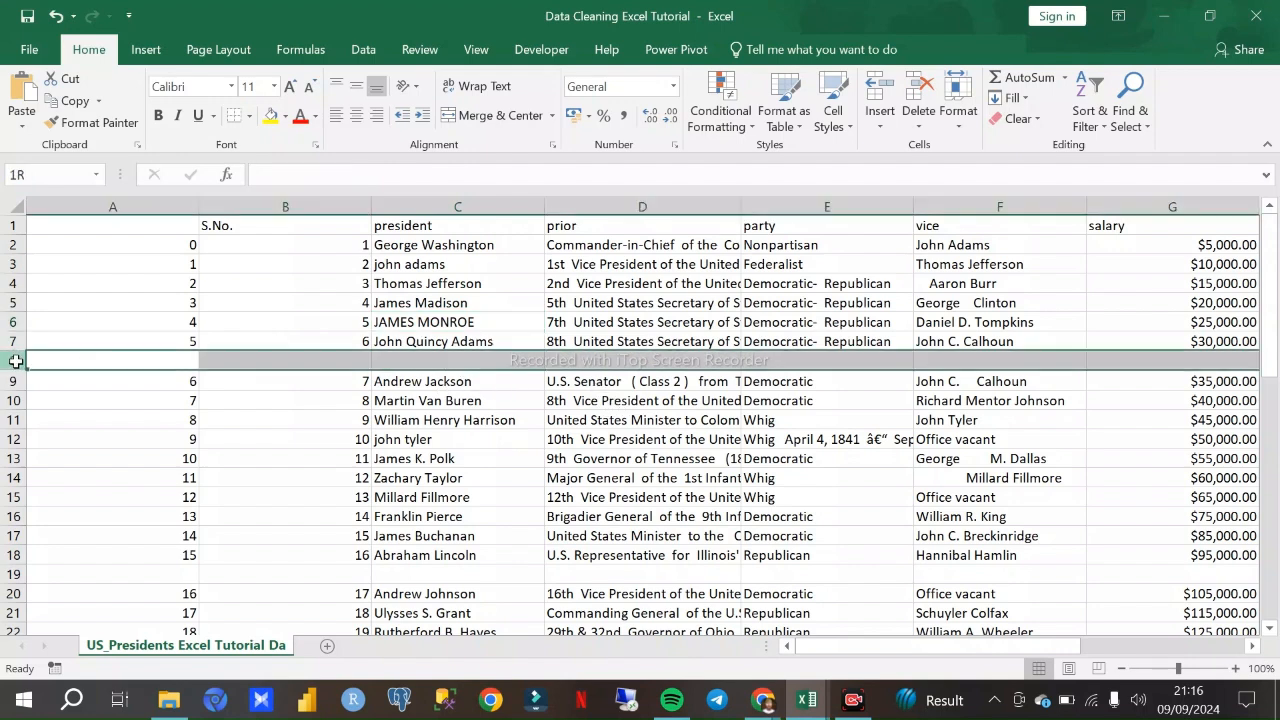
pyautogui.click(300, 400)
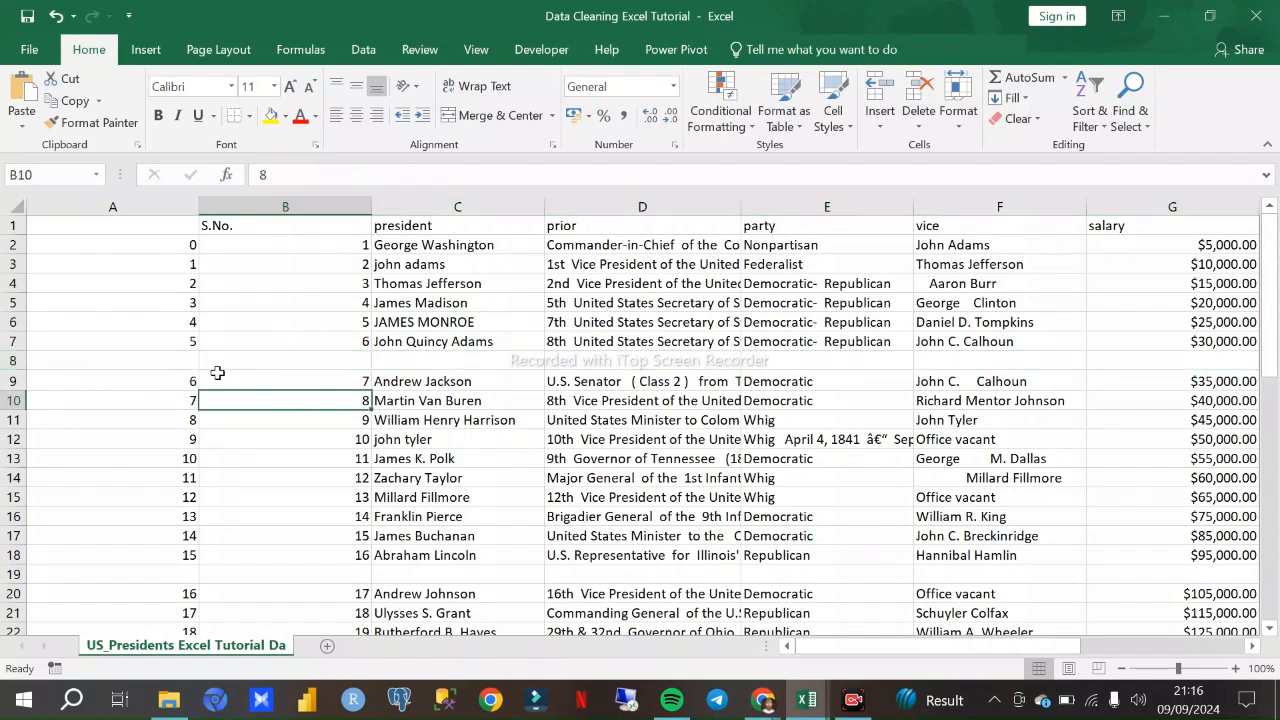
pyautogui.click(246, 349)
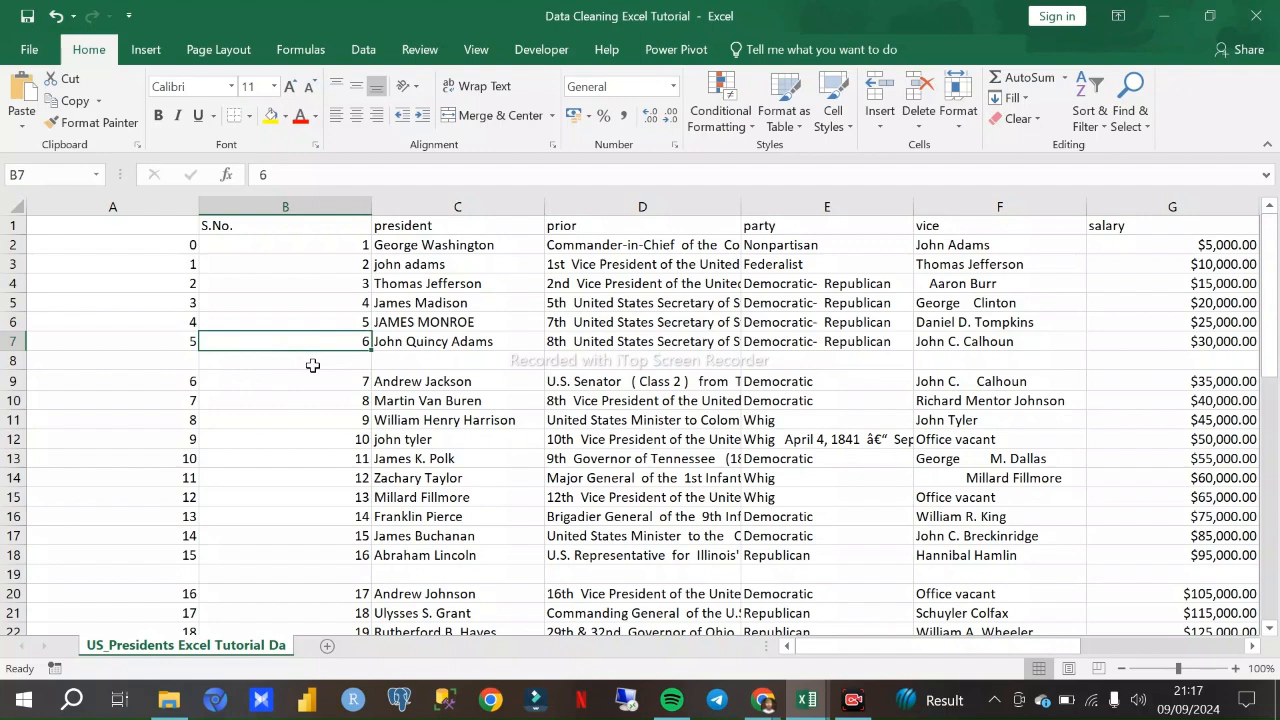
pyautogui.hotkey('ctrl', 'a')
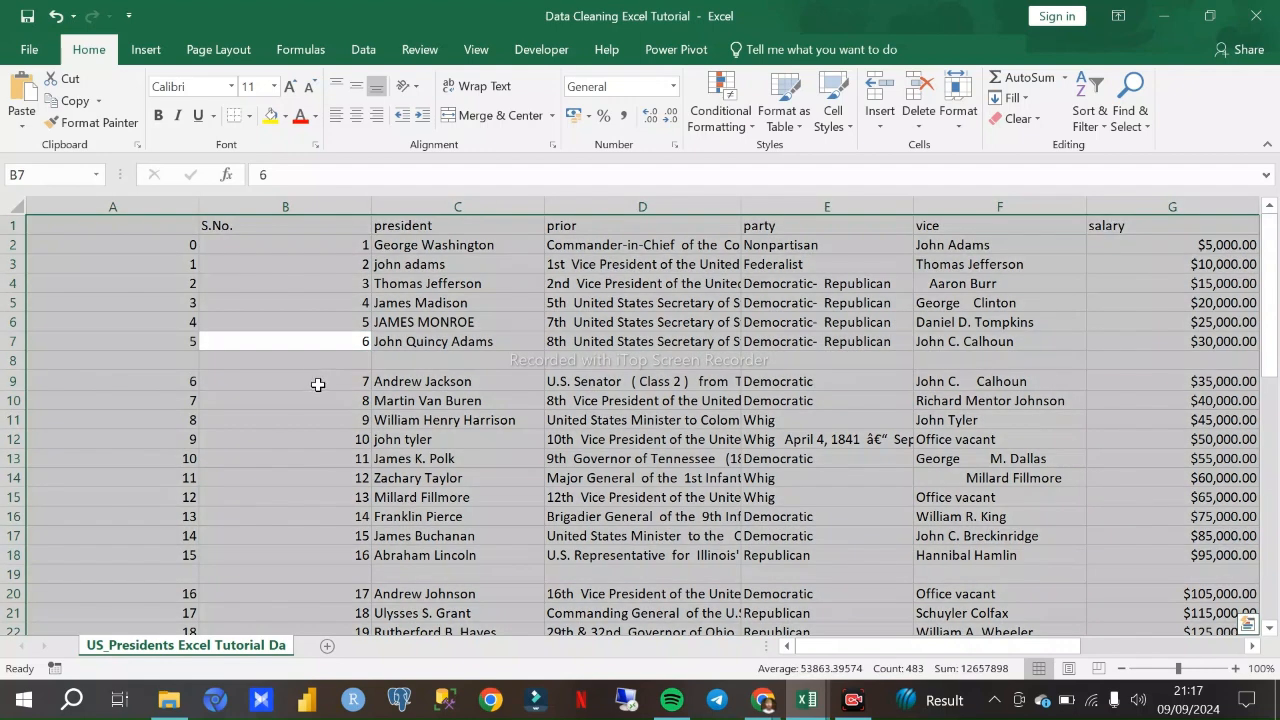
pyautogui.click(378, 400)
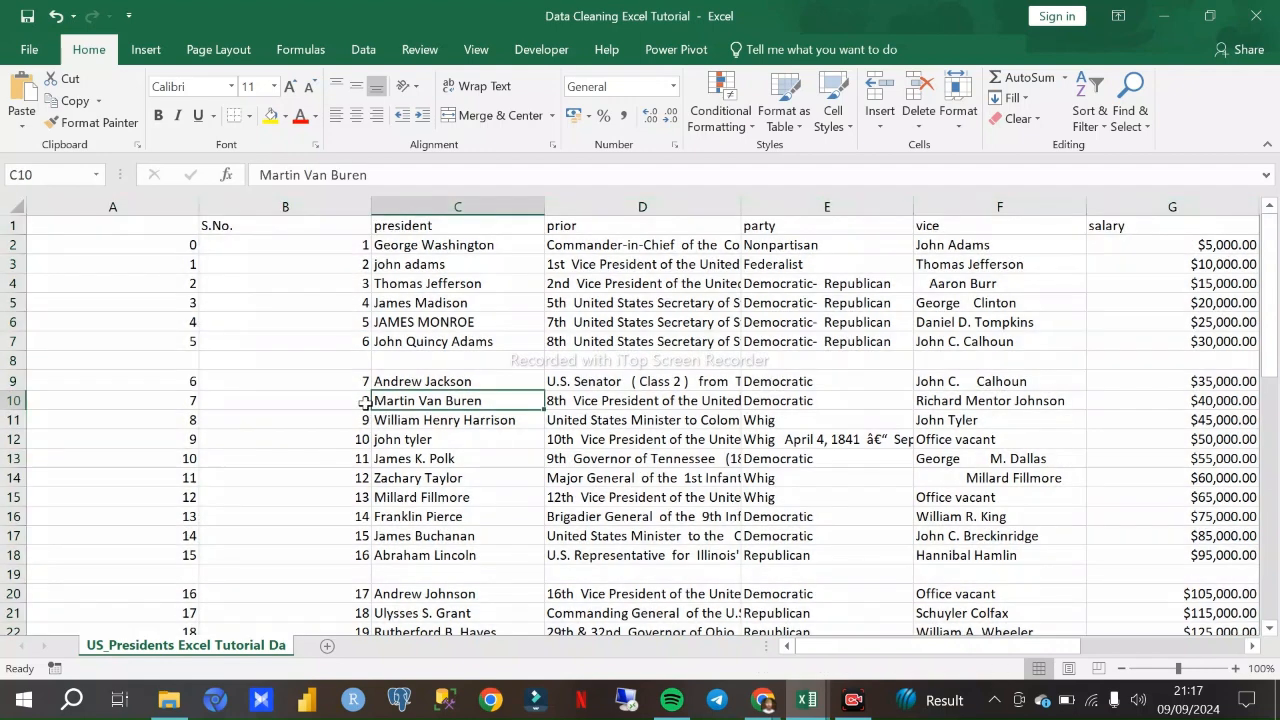
# - Select all blank cells in the whole sheet with Go To Special and delete their entire rows
pyautogui.click(16, 206)
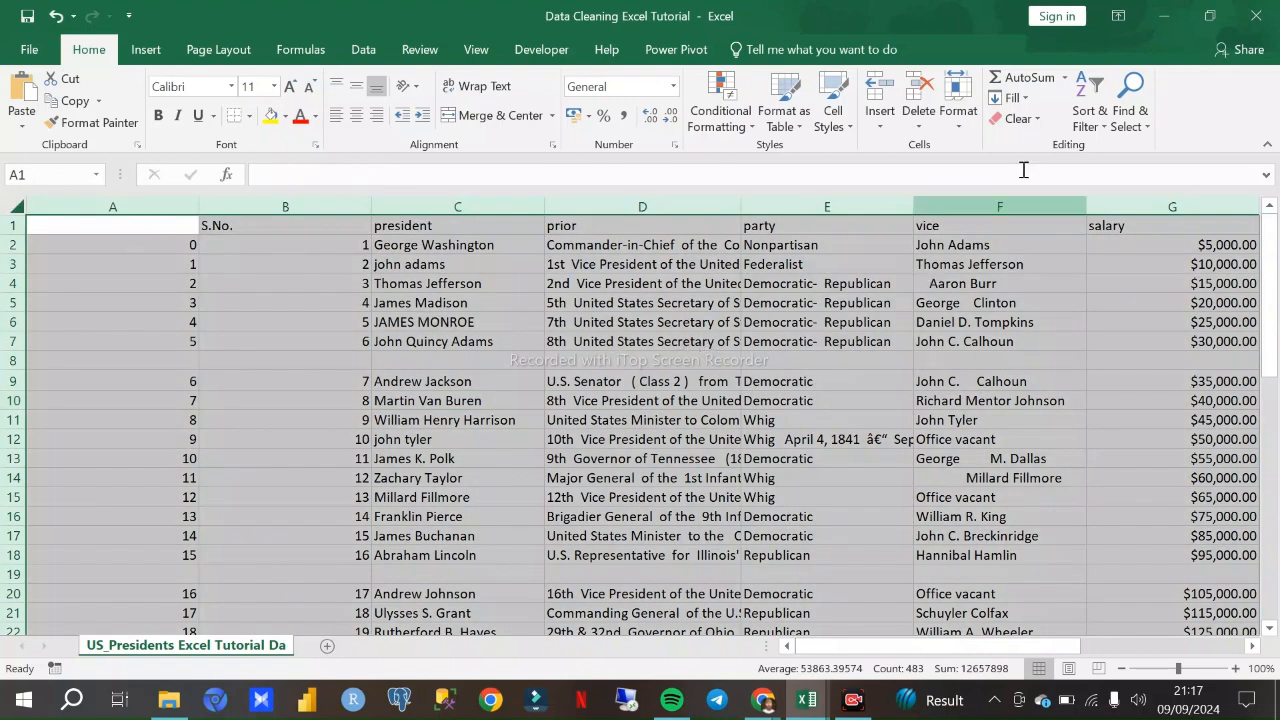
pyautogui.click(1124, 121)
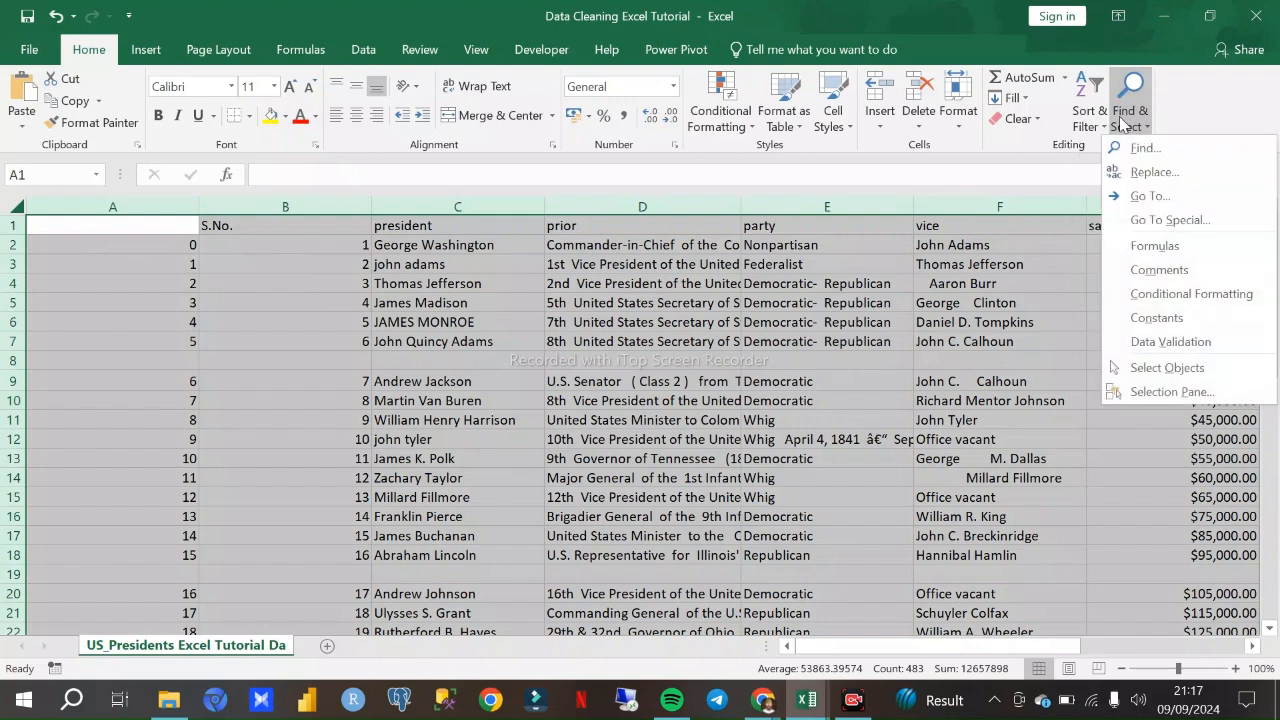
pyautogui.click(1170, 220)
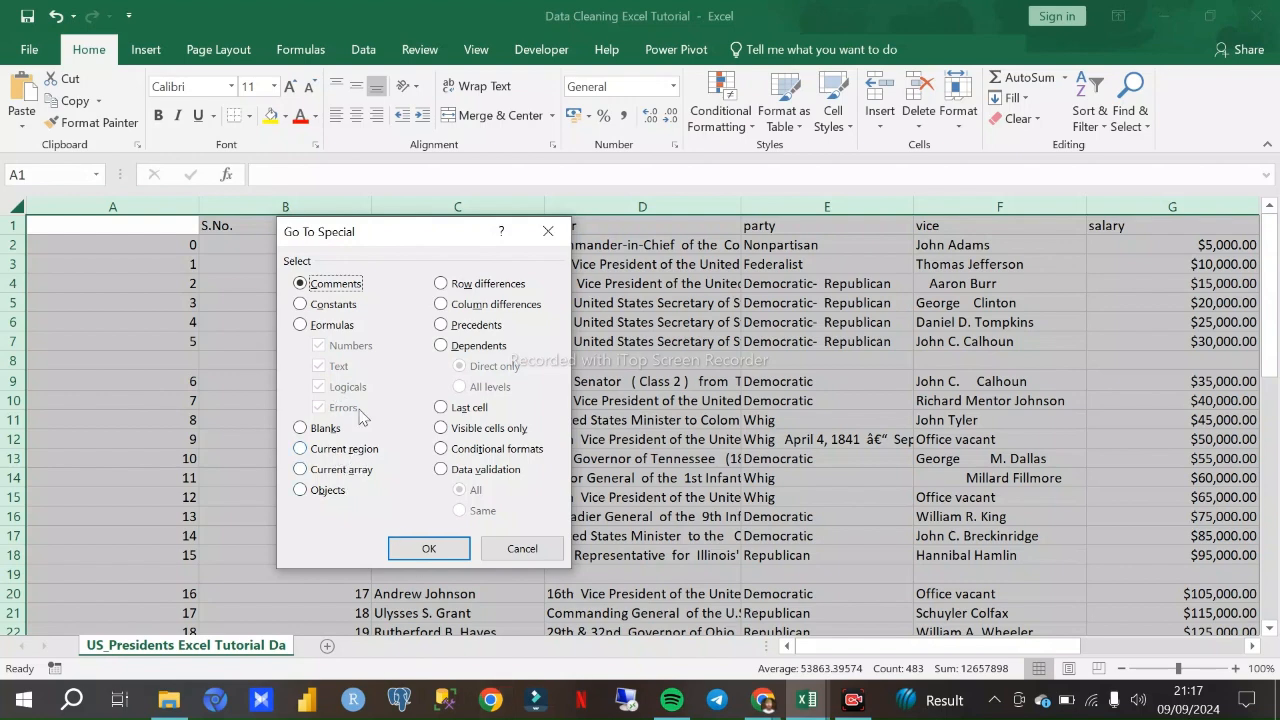
pyautogui.click(300, 429)
pyautogui.click(424, 549)
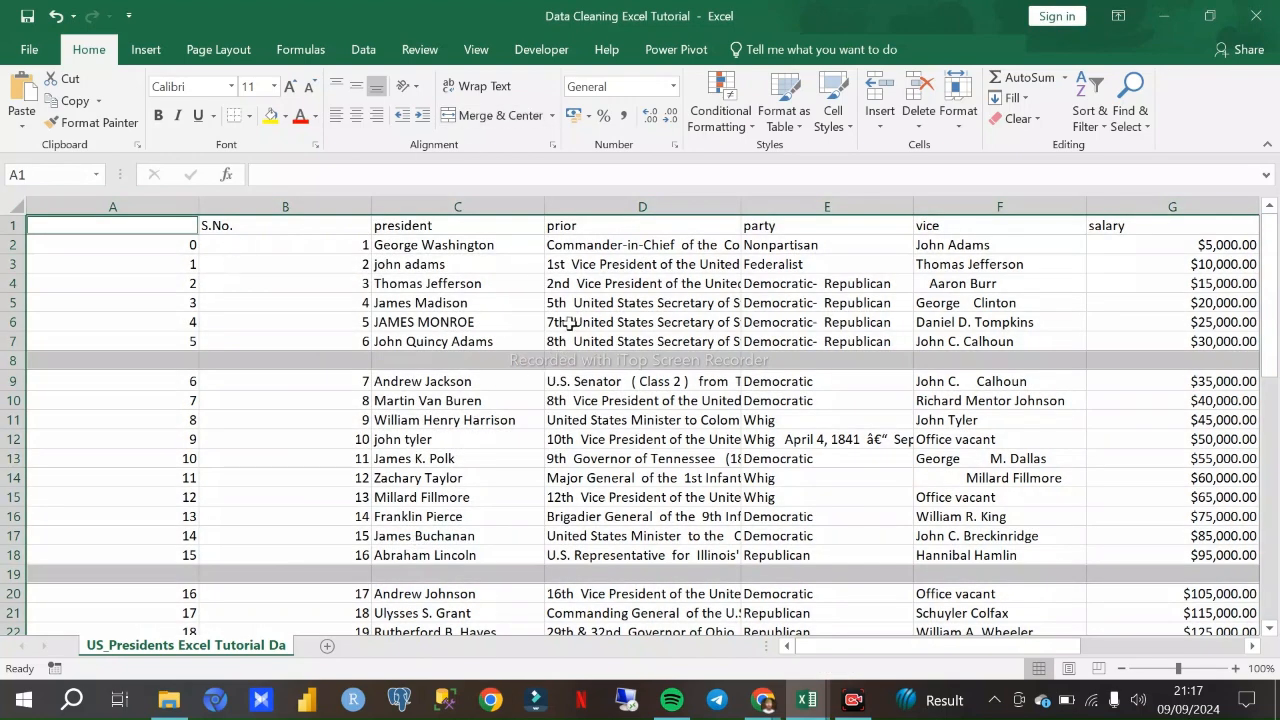
pyautogui.scroll(-15, 503, 415)
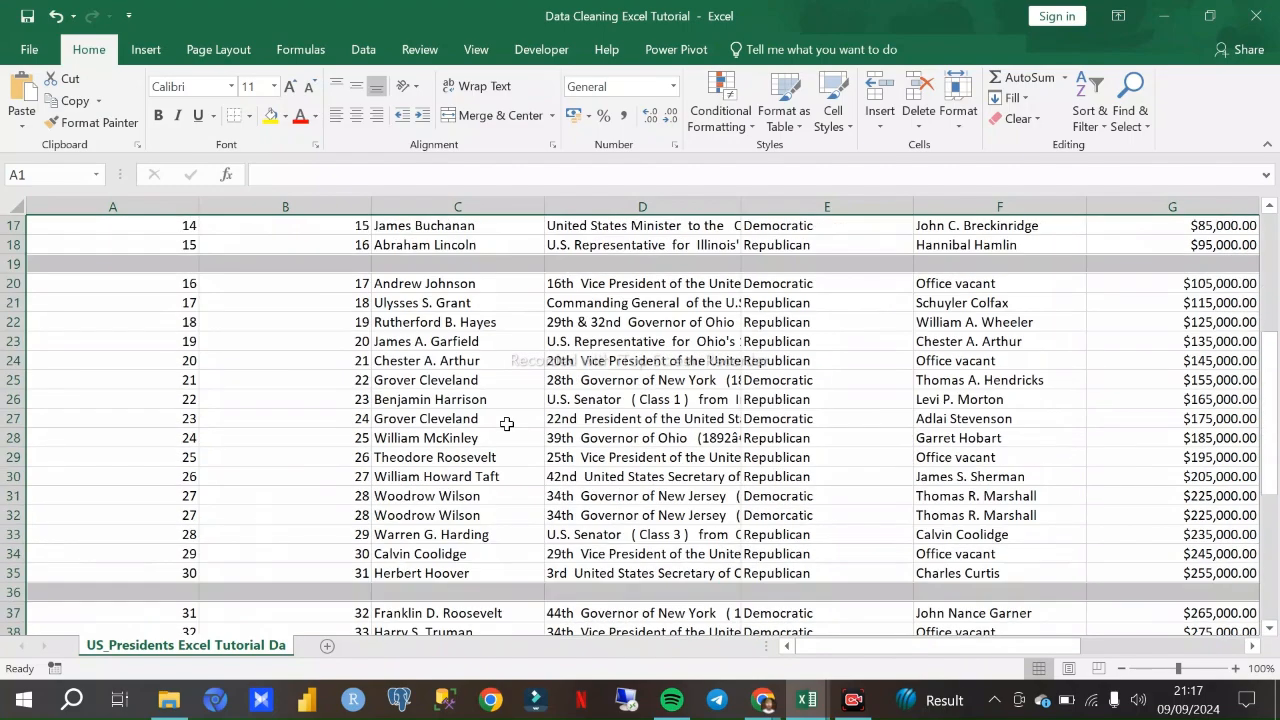
pyautogui.scroll(15, 506, 413)
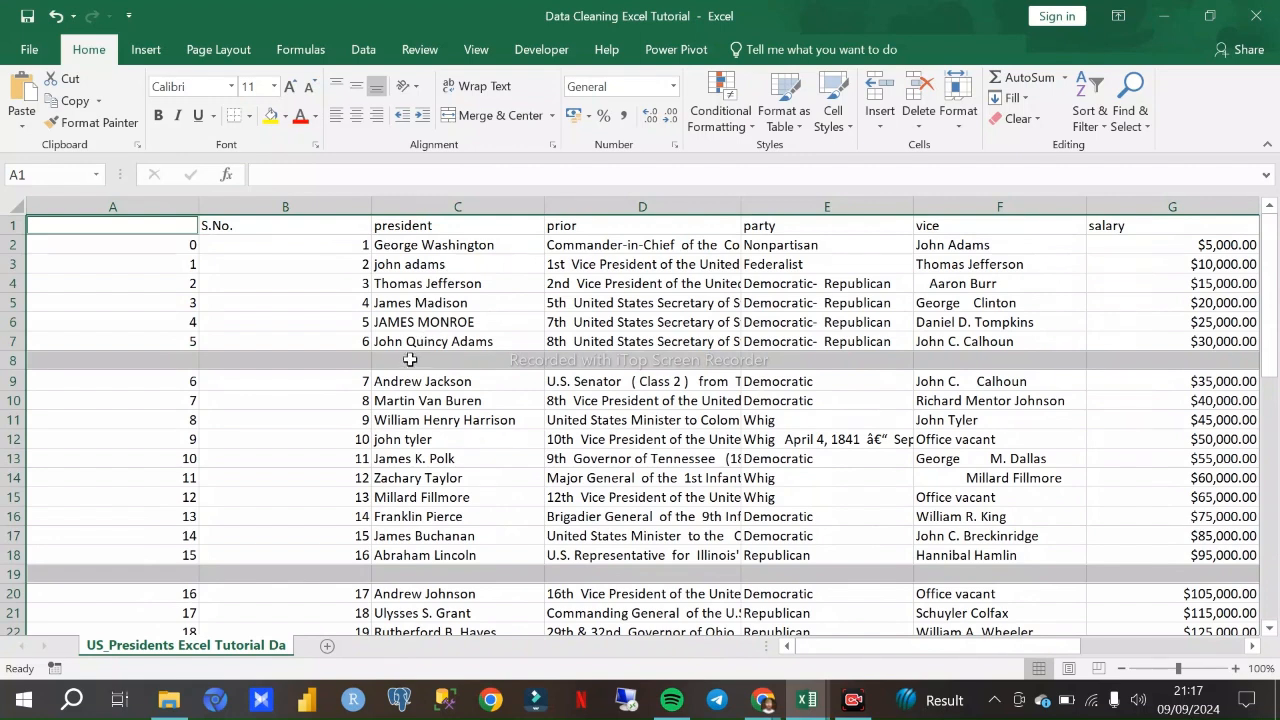
pyautogui.rightClick(346, 362)
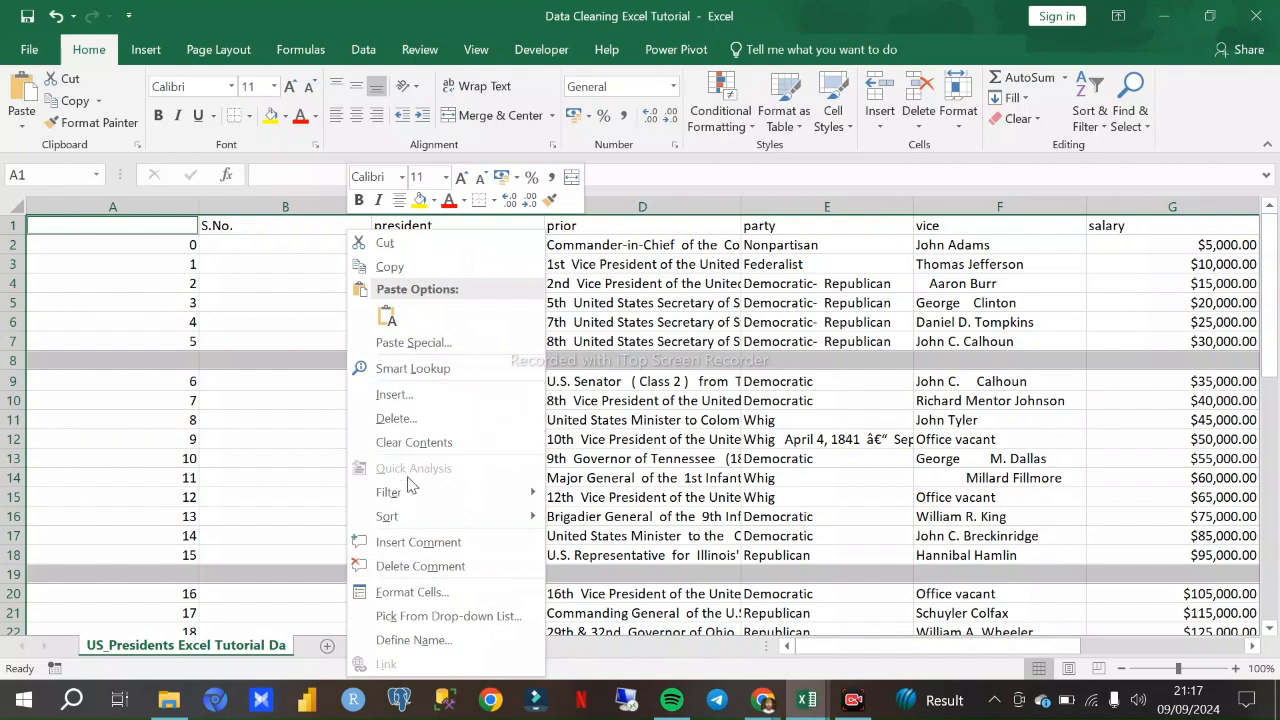
pyautogui.click(408, 419)
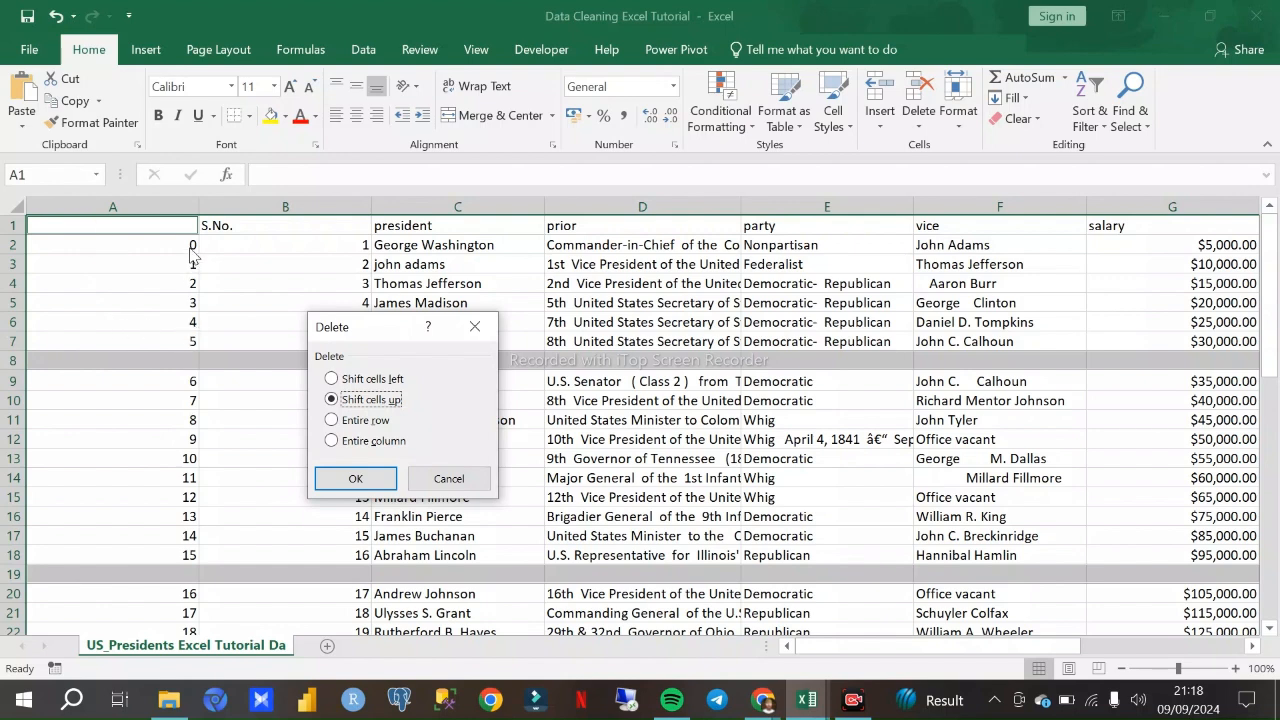
pyautogui.click(332, 420)
pyautogui.click(360, 480)
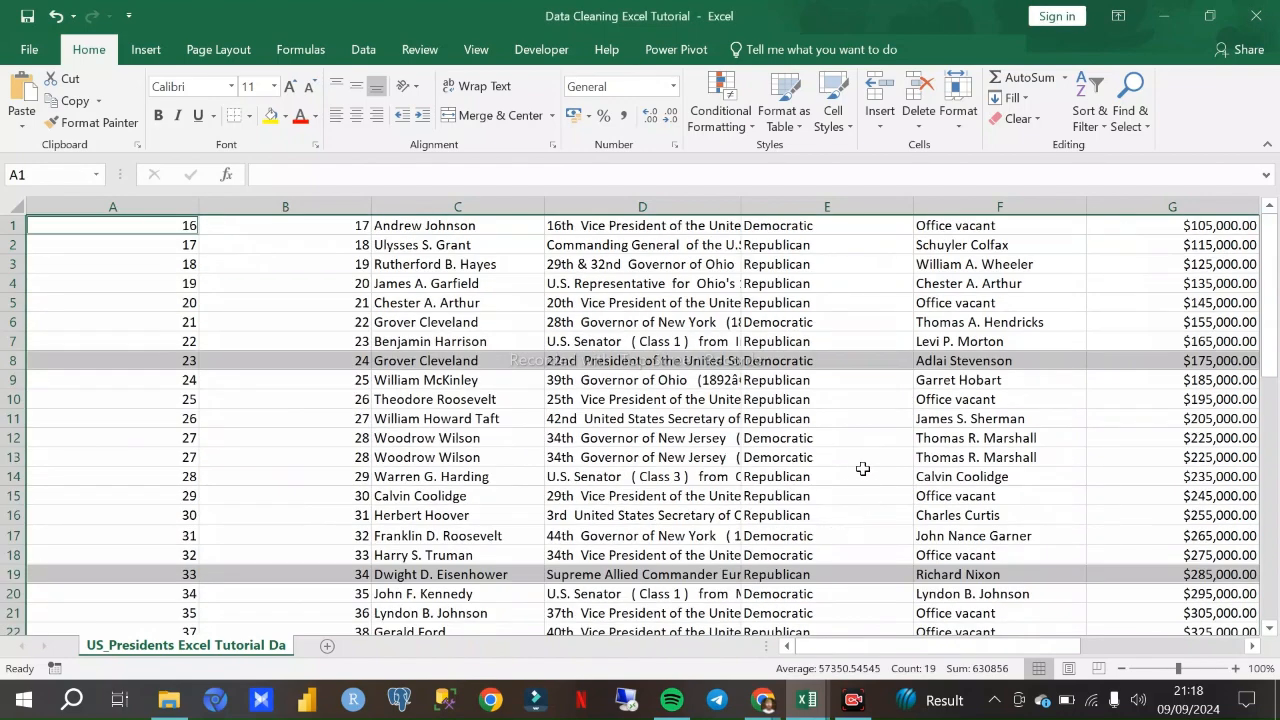
# - Check the remaining presidents rows from first to last, and undo the entire-row deletion
pyautogui.click(487, 300)
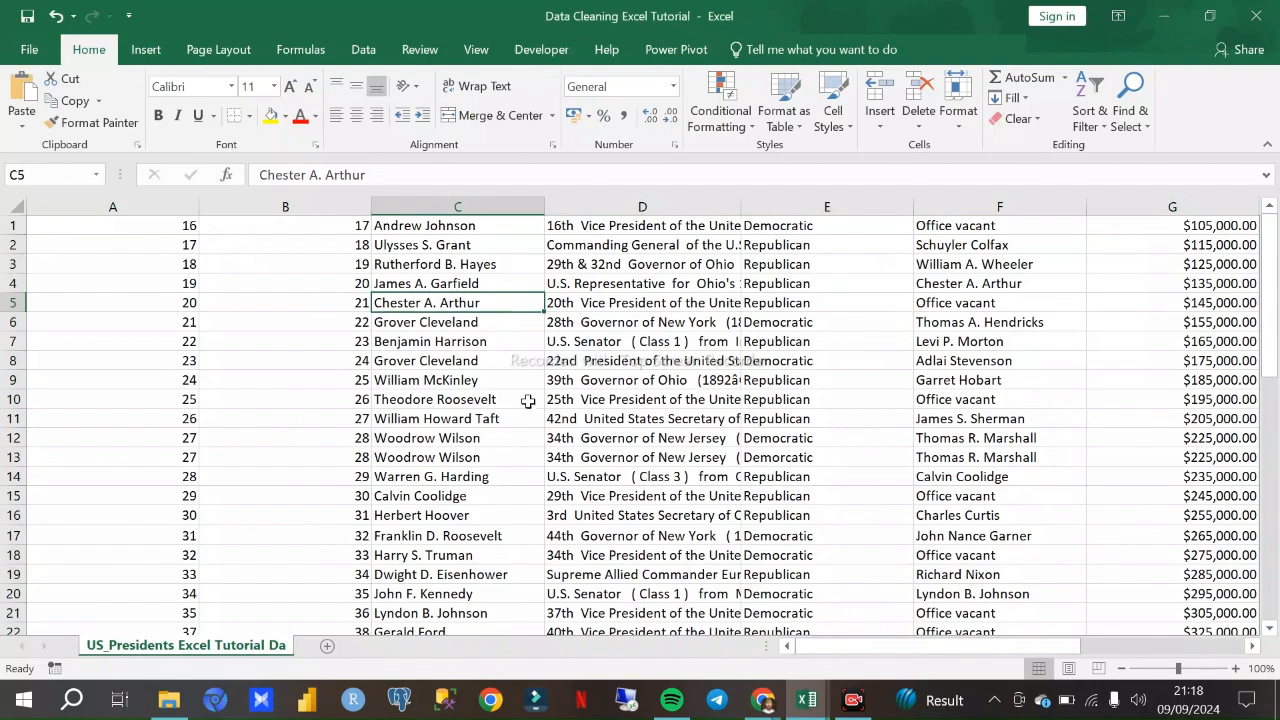
pyautogui.scroll(-10, 524, 358)
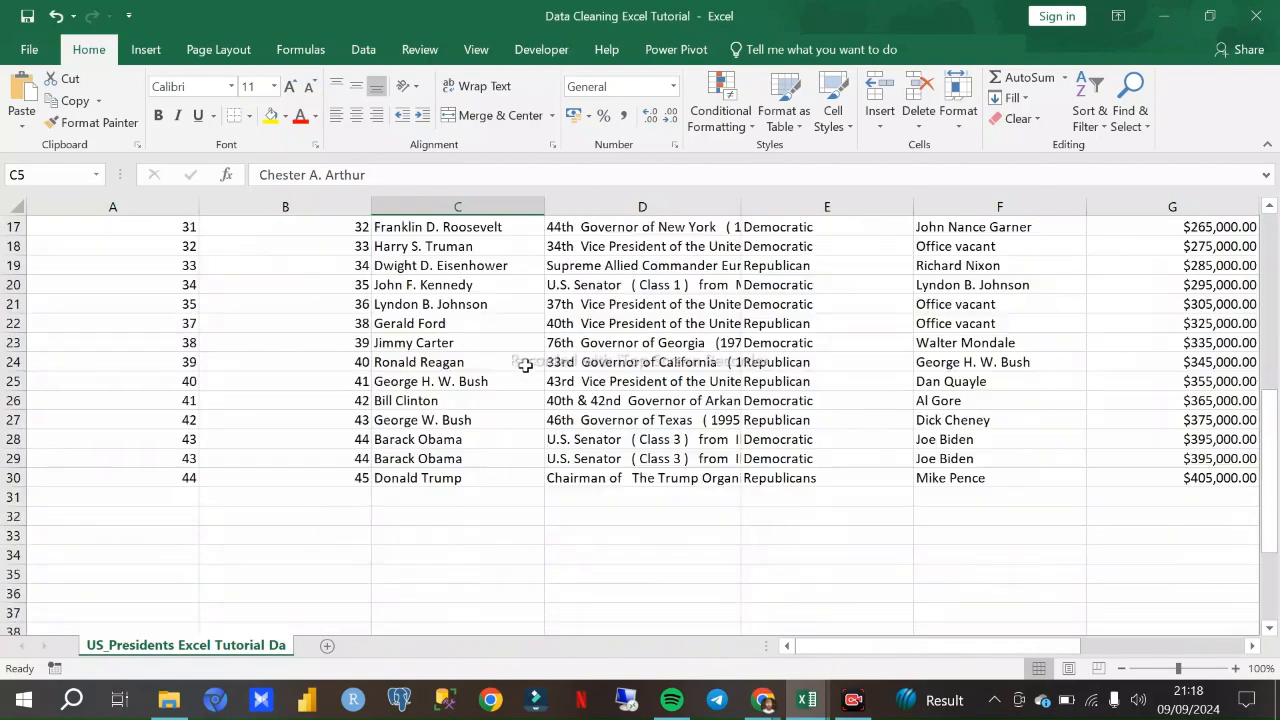
pyautogui.scroll(10, 526, 360)
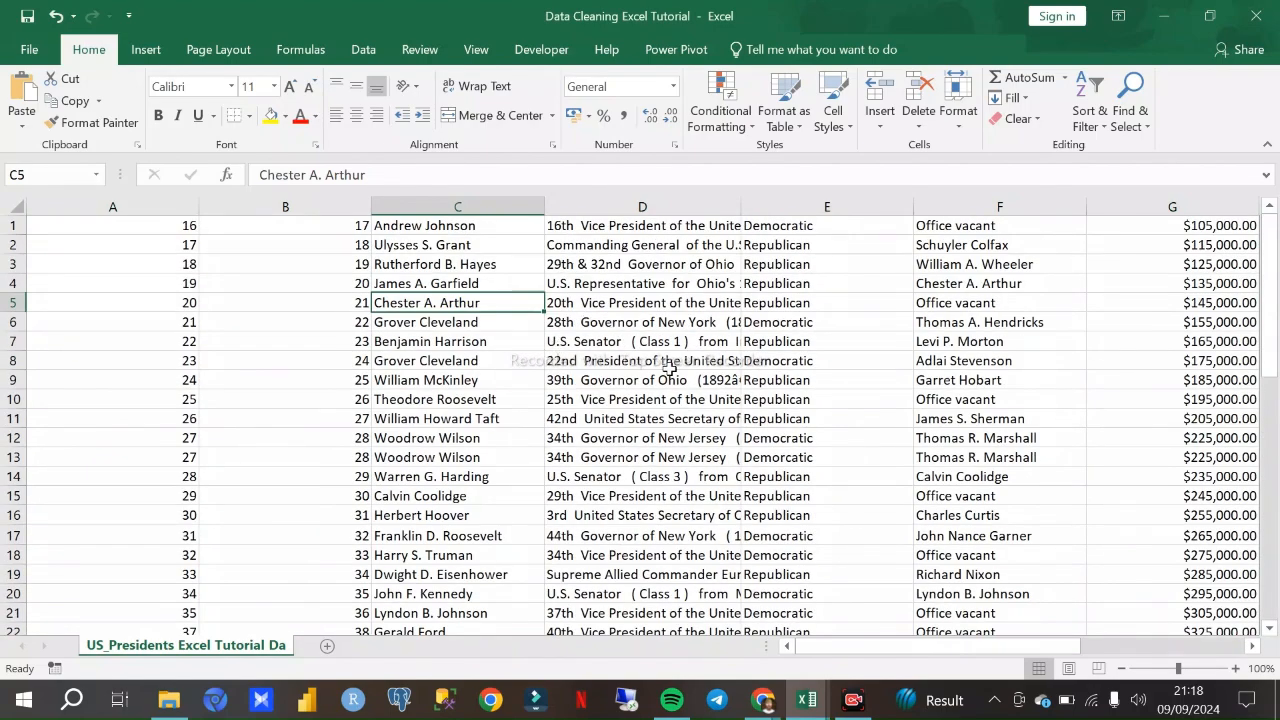
pyautogui.scroll(-5, 660, 370)
pyautogui.scroll(5, 610, 375)
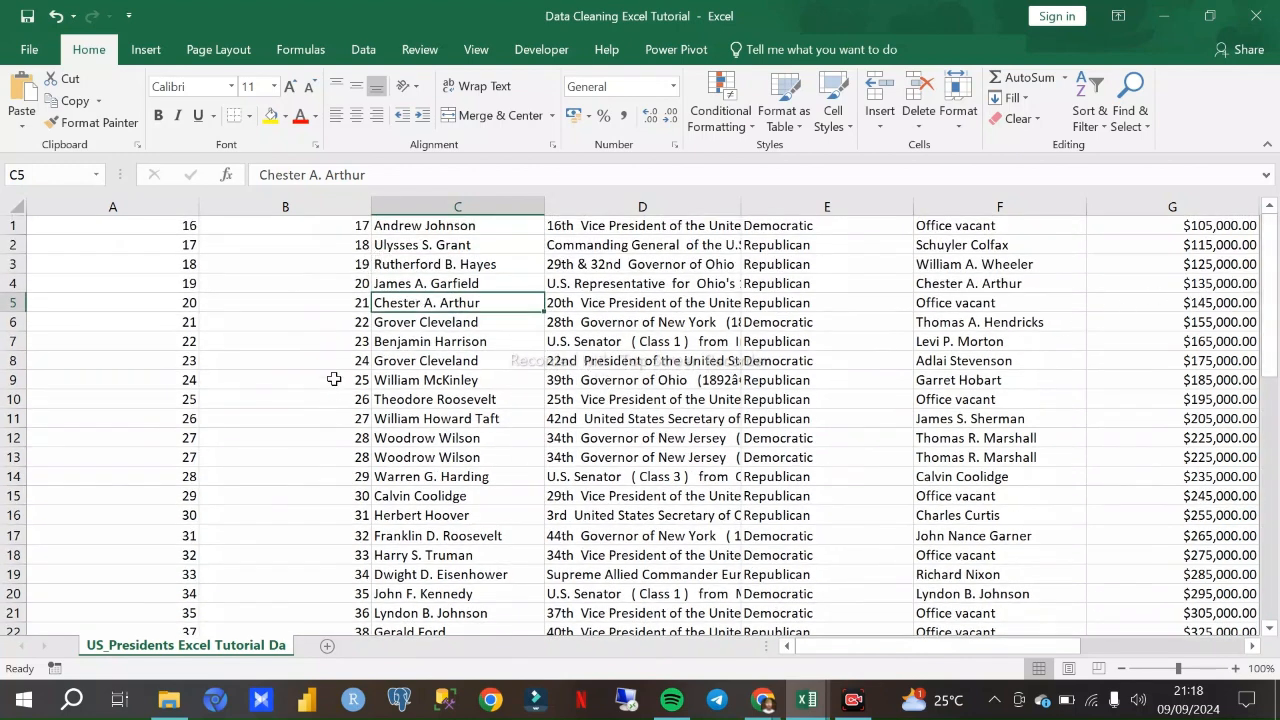
pyautogui.scroll(-4, 339, 371)
pyautogui.scroll(4, 342, 373)
pyautogui.scroll(-1, 356, 276)
pyautogui.scroll(1, 356, 285)
pyautogui.scroll(-12, 372, 270)
pyautogui.scroll(5, 425, 320)
pyautogui.scroll(7, 438, 300)
pyautogui.scroll(-7, 349, 528)
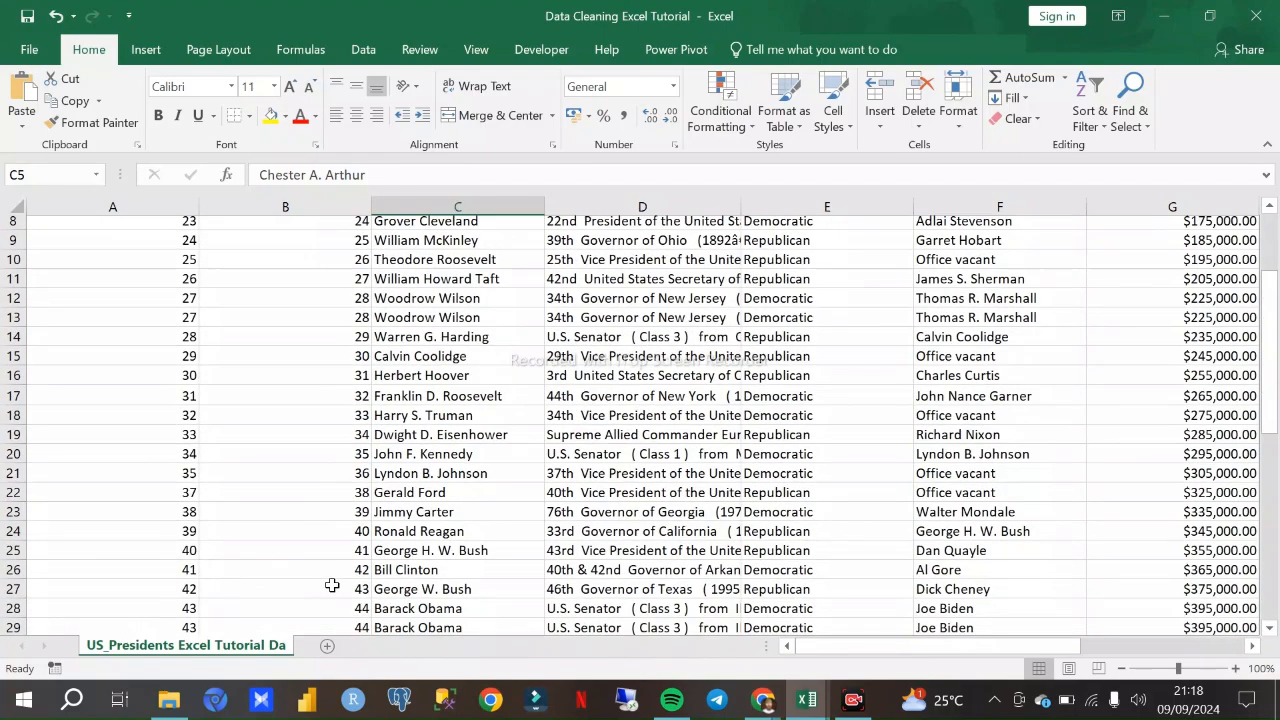
pyautogui.scroll(3, 372, 432)
pyautogui.scroll(4, 372, 432)
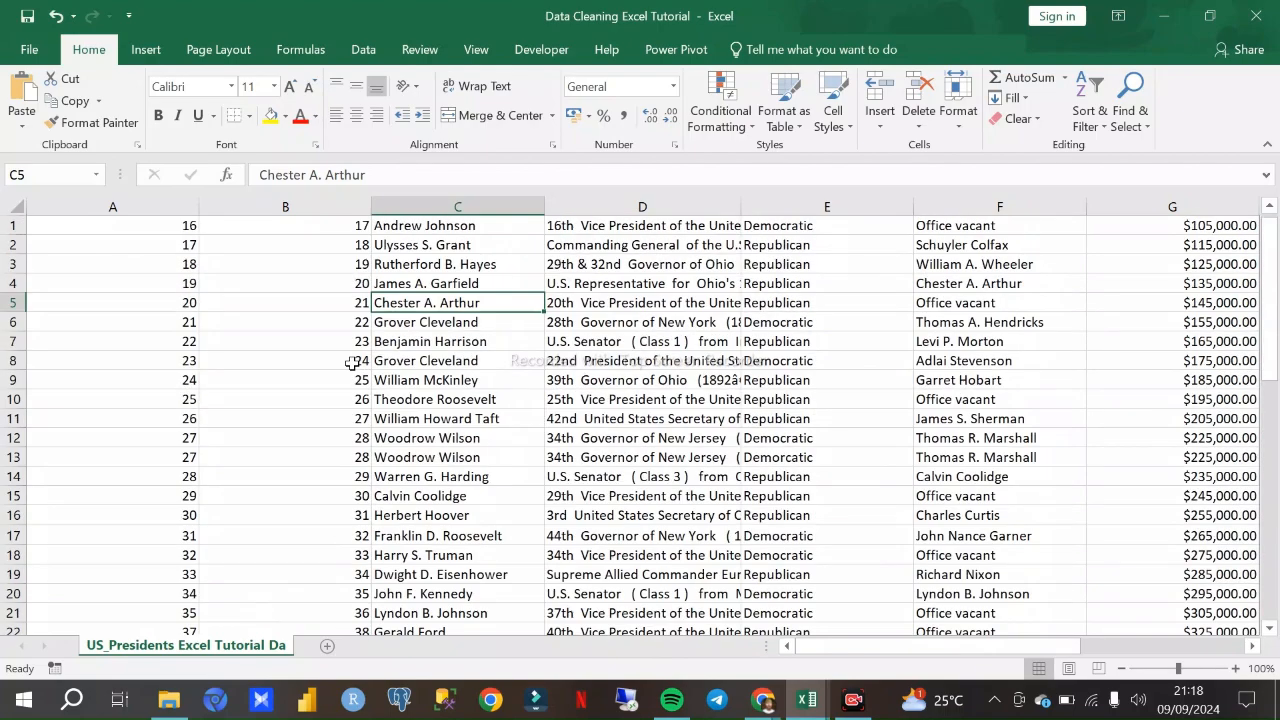
pyautogui.scroll(-3, 270, 280)
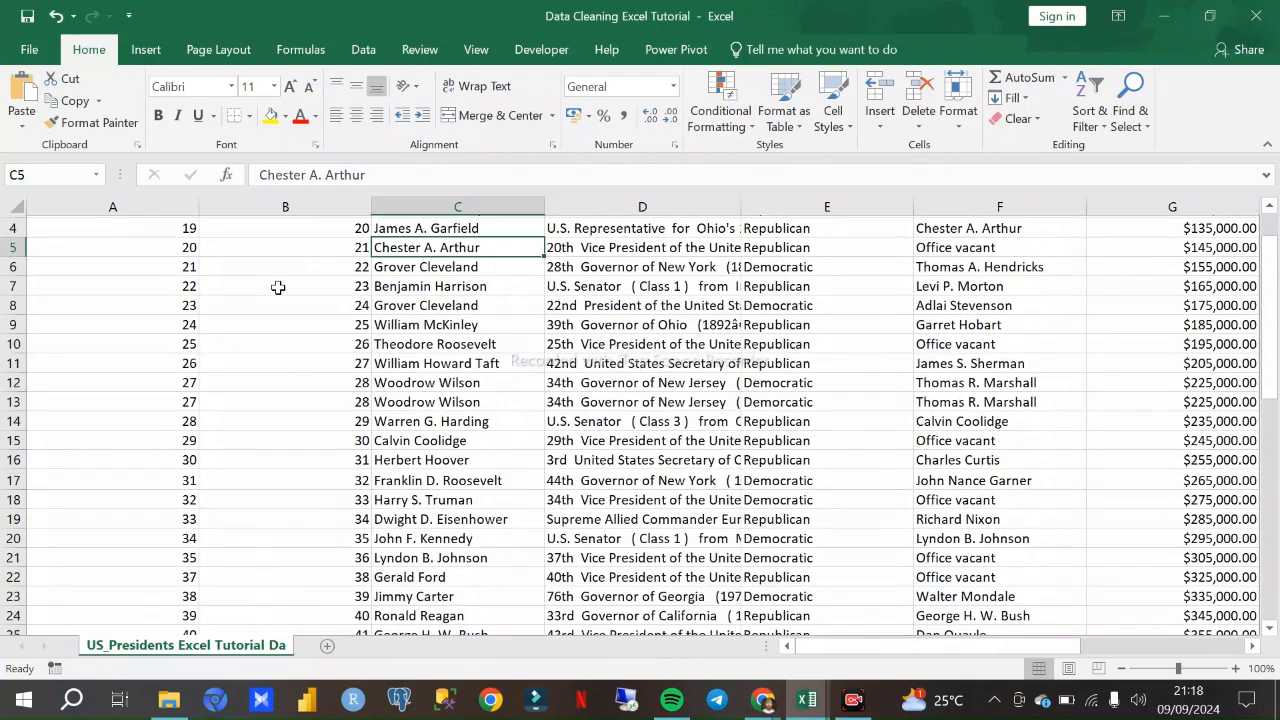
pyautogui.scroll(3, 280, 288)
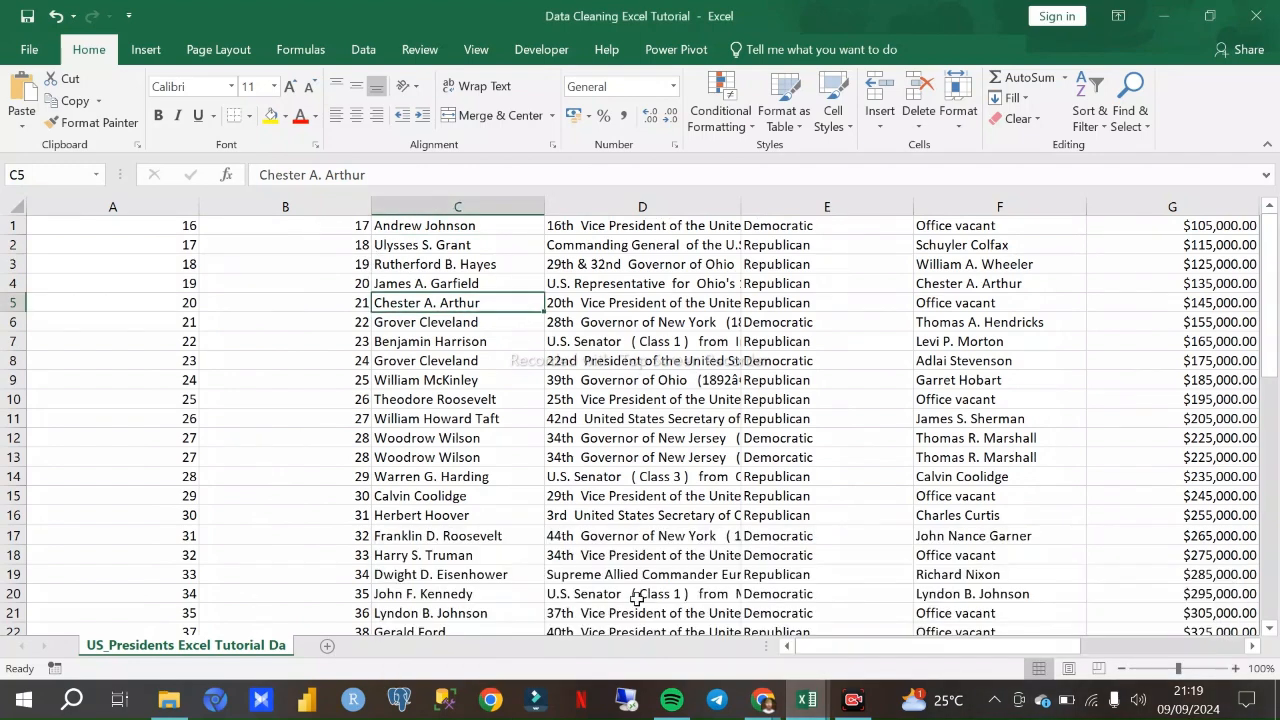
pyautogui.click(55, 17)
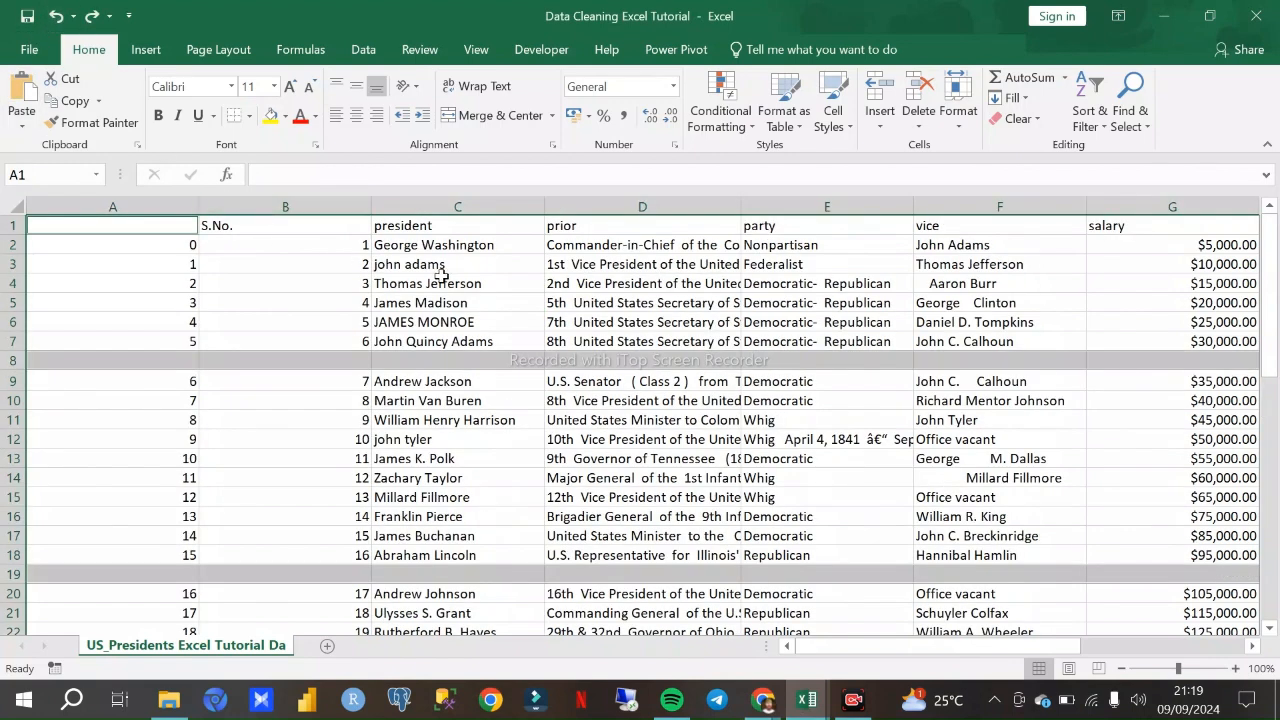
# - Delete only the blank row 8 from the presidents data
pyautogui.click(15, 363)
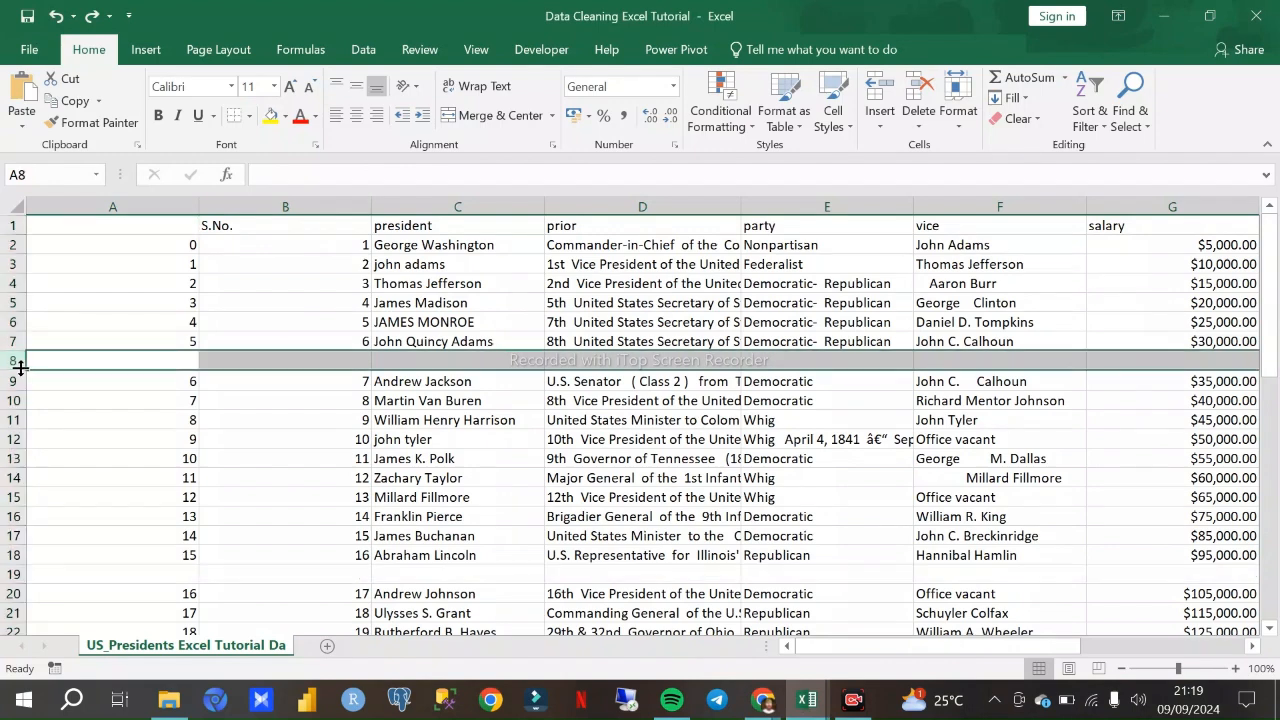
pyautogui.rightClick(10, 360)
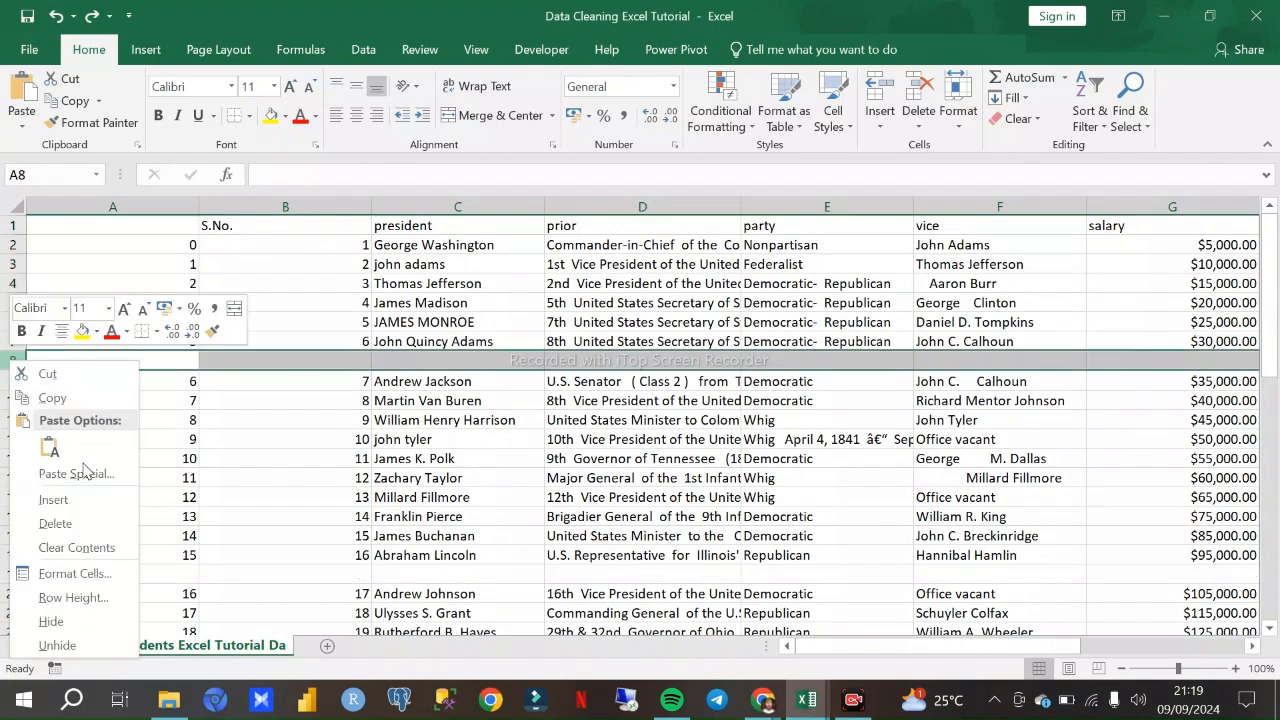
pyautogui.click(80, 520)
# - Delete the blank row 18 between the entries with S.No. 16 and 17
pyautogui.scroll(-5, 80, 515)
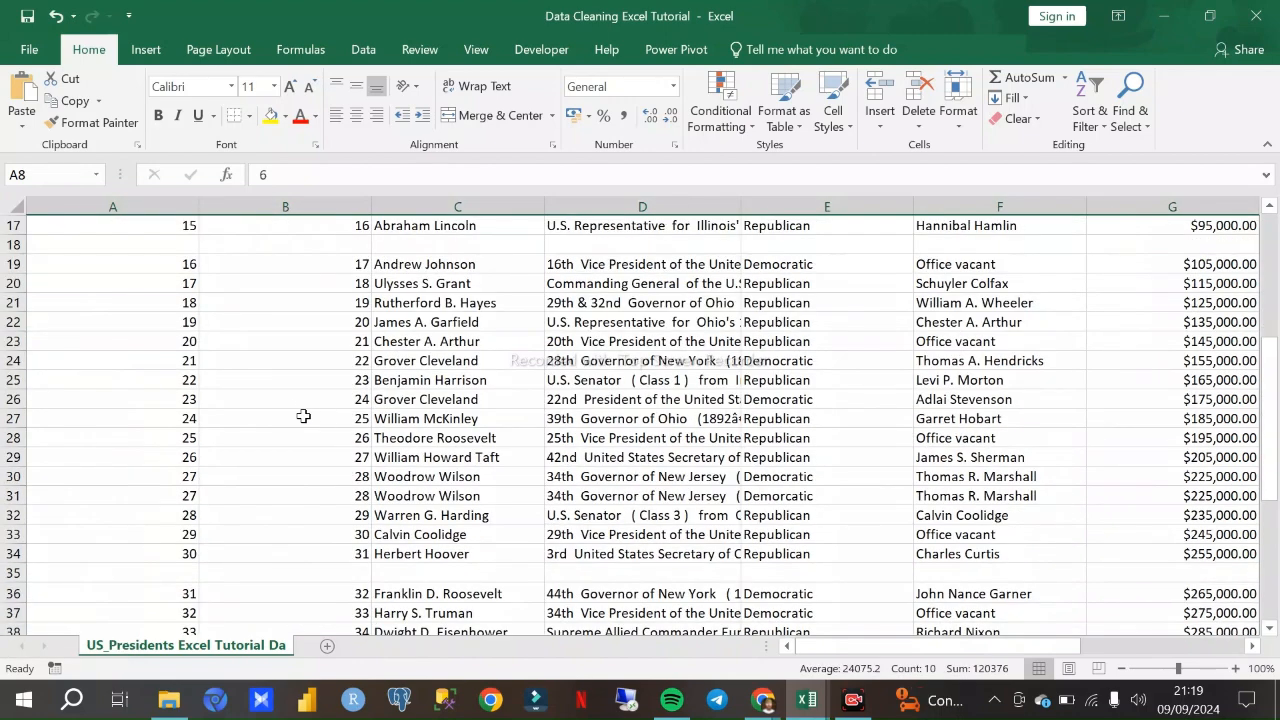
pyautogui.scroll(2, 300, 415)
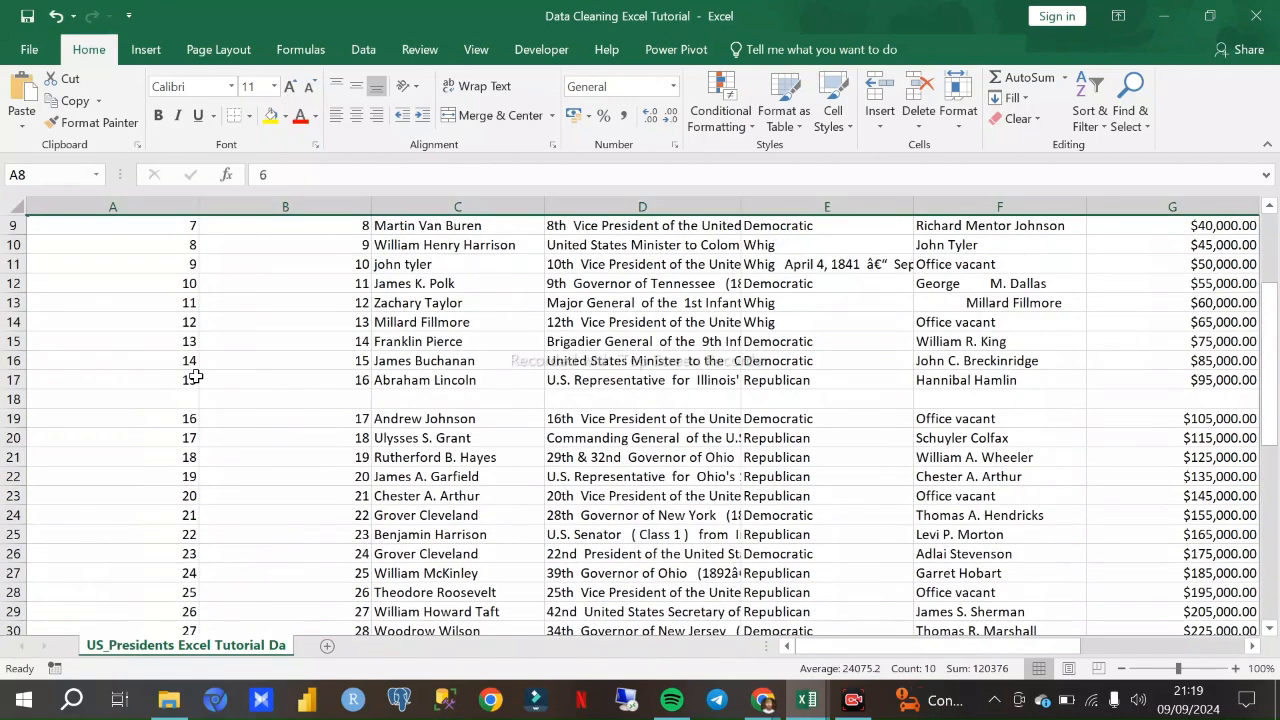
pyautogui.click(15, 399)
pyautogui.rightClick(15, 399)
pyautogui.click(68, 268)
# - Delete the blank row 34 between the entries with S.No. 31 and 32
pyautogui.scroll(-5, 294, 414)
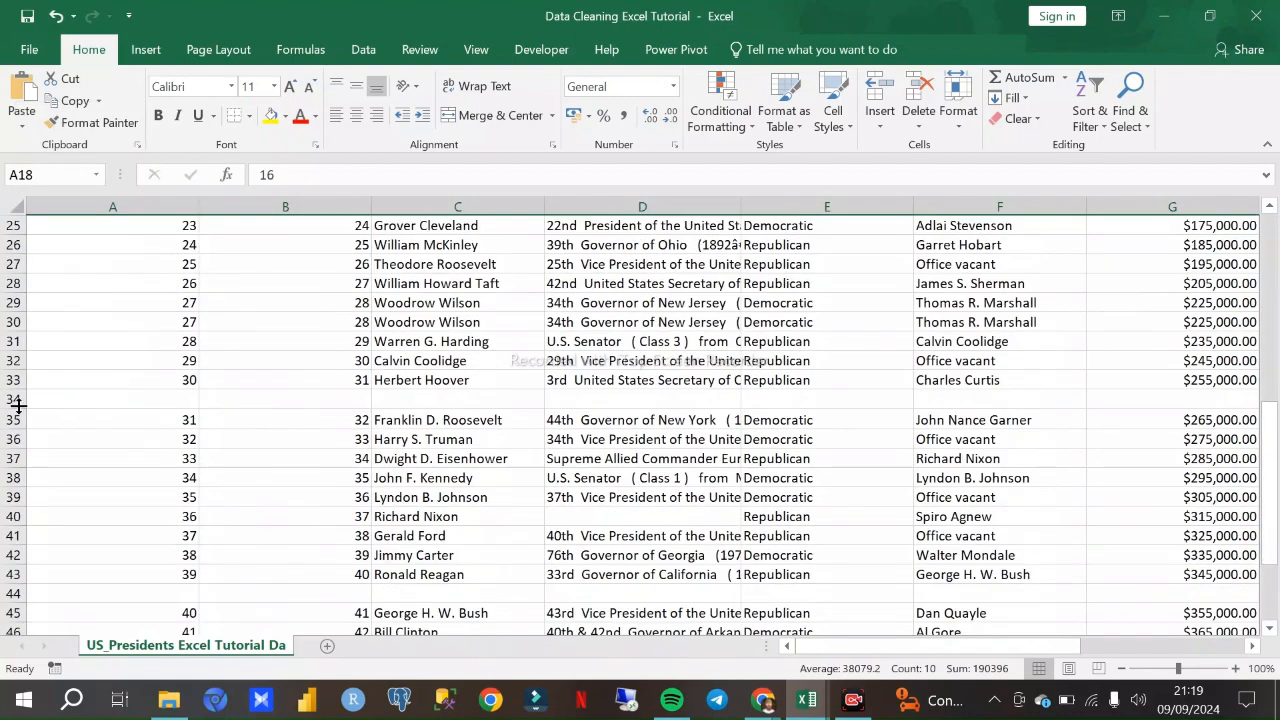
pyautogui.click(18, 405)
pyautogui.rightClick(18, 403)
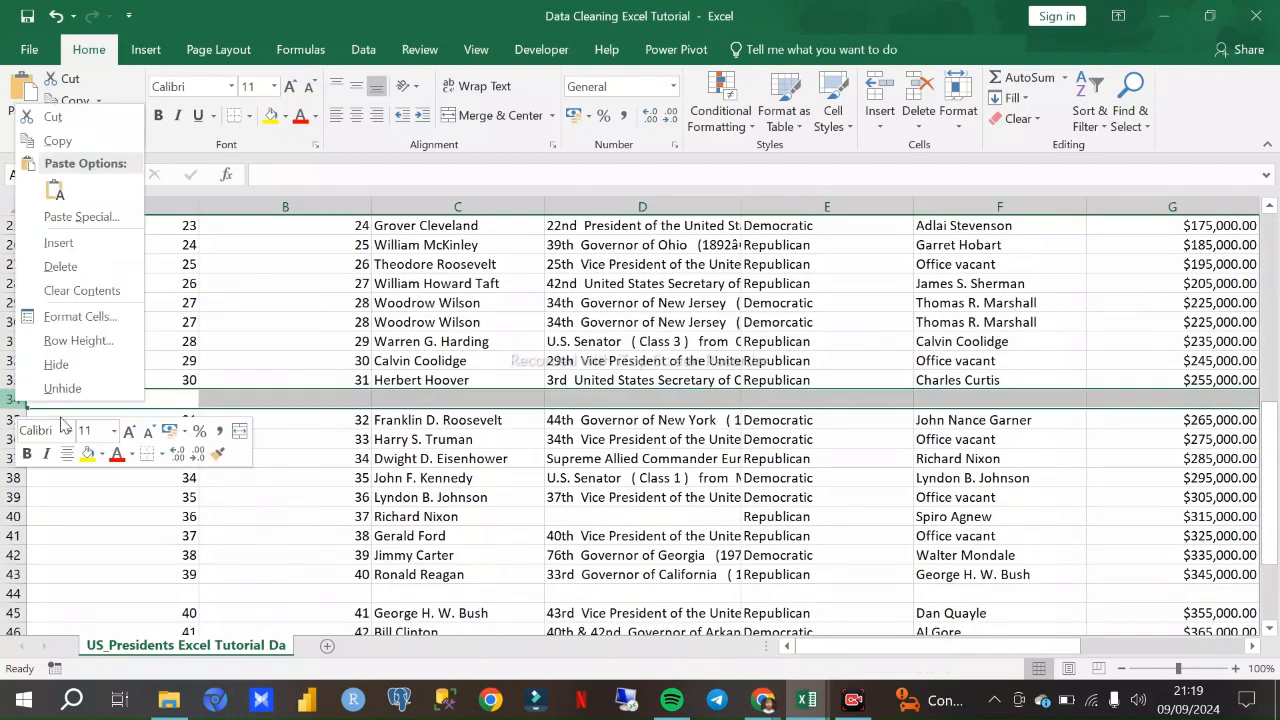
pyautogui.click(66, 266)
# - Delete the blank row 43 between the entries with S.No. 40 and 41
pyautogui.scroll(-2, 158, 476)
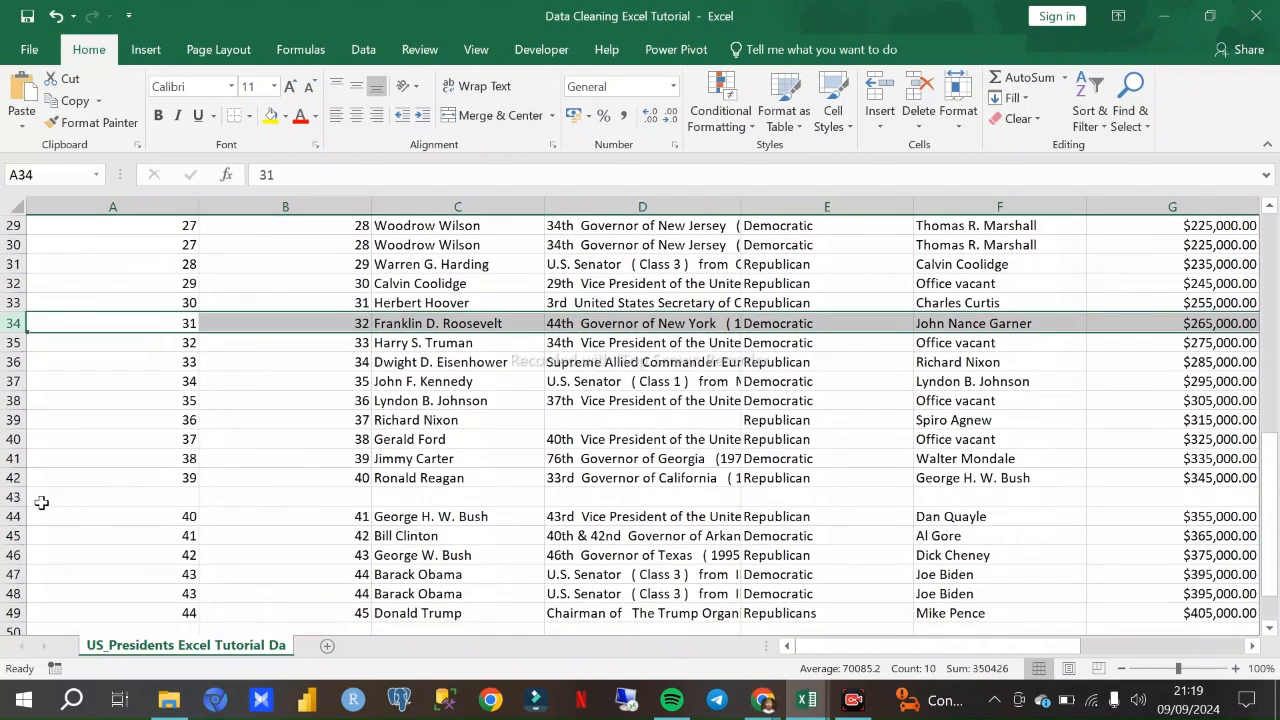
pyautogui.click(12, 516)
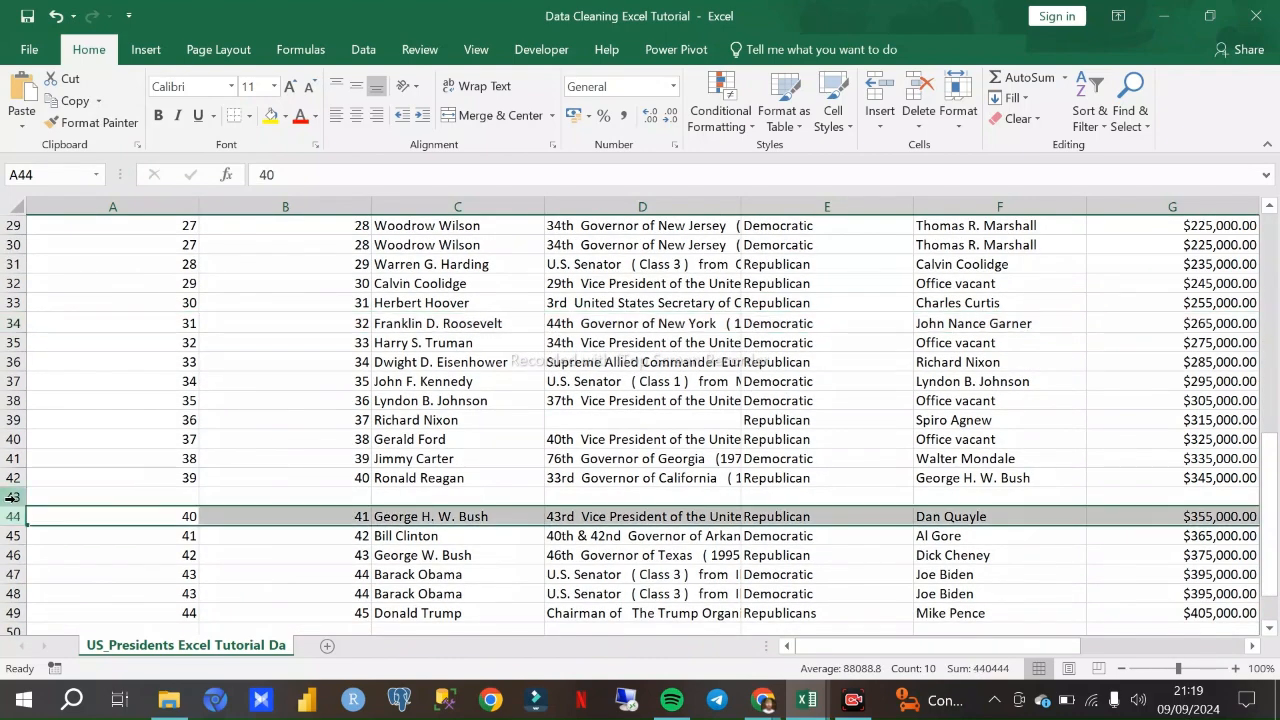
pyautogui.click(12, 497)
pyautogui.rightClick(12, 497)
pyautogui.click(70, 366)
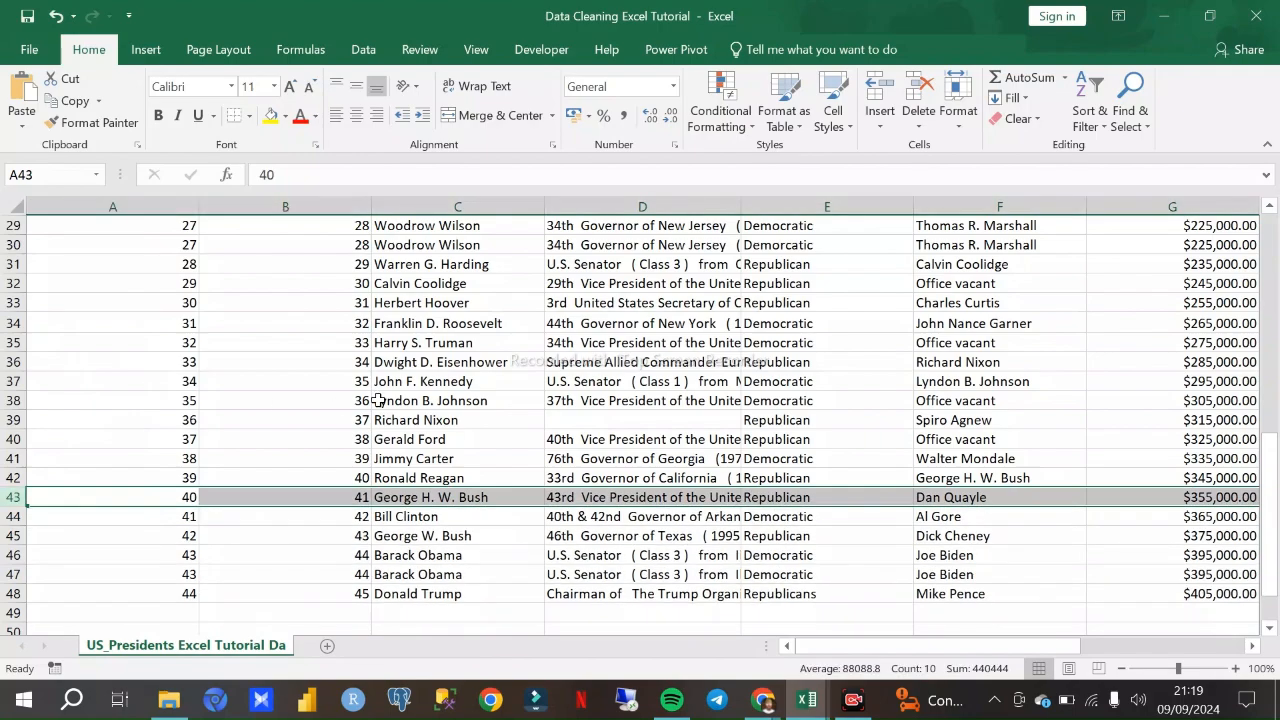
pyautogui.scroll(-4, 400, 410)
pyautogui.scroll(14, 414, 426)
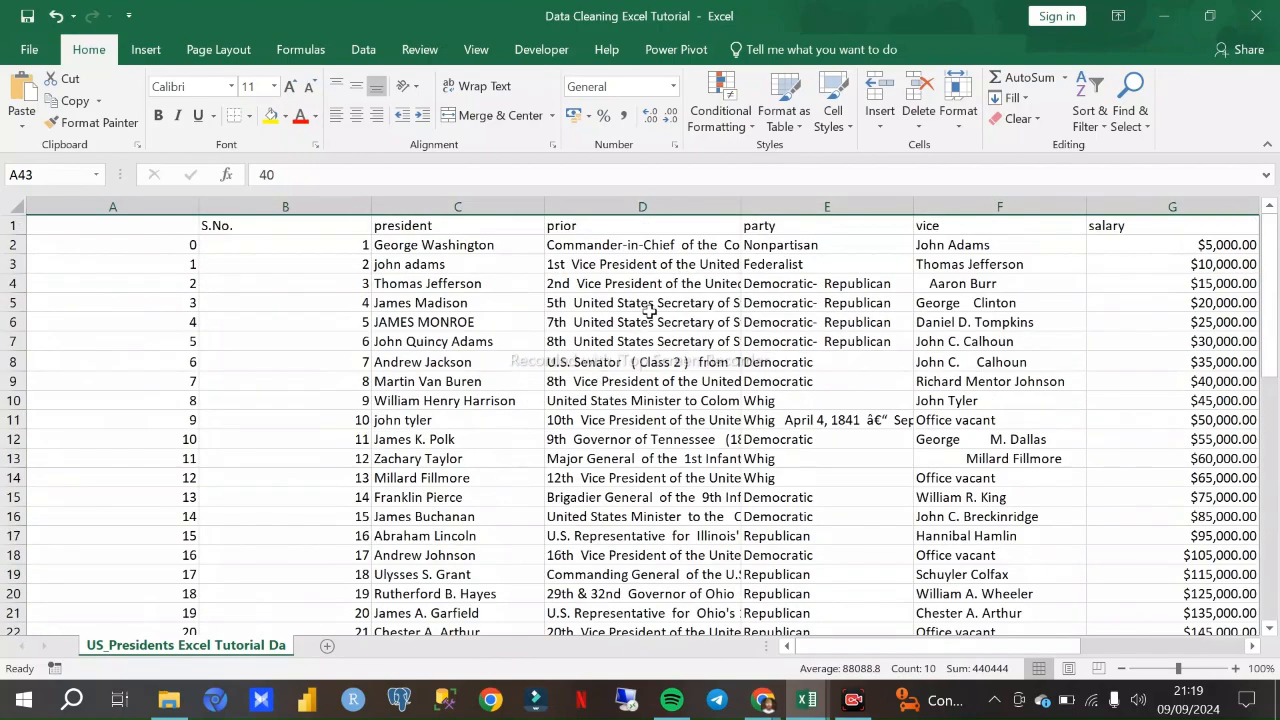
# - Select all blank cells in the sheet with Go To Special and check the presidents data for remaining gaps
pyautogui.click(646, 304)
pyautogui.scroll(-13, 621, 399)
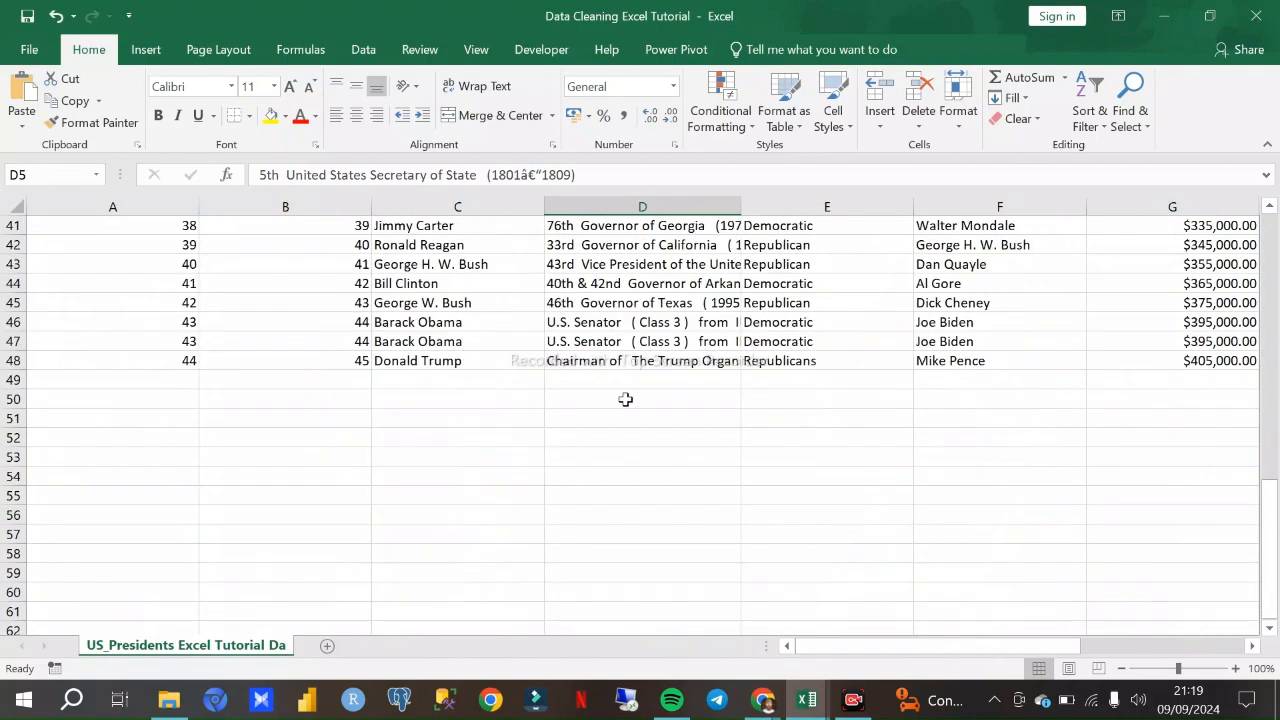
pyautogui.scroll(5, 621, 399)
pyautogui.scroll(8, 580, 455)
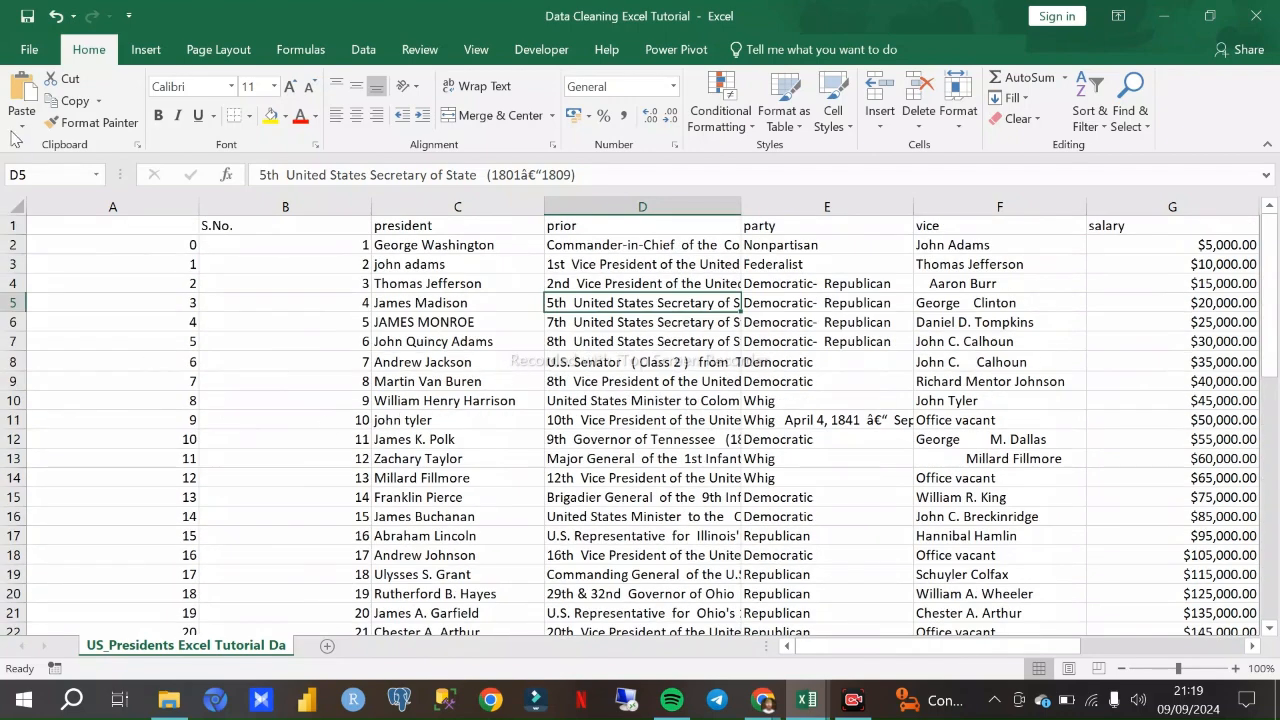
pyautogui.click(16, 207)
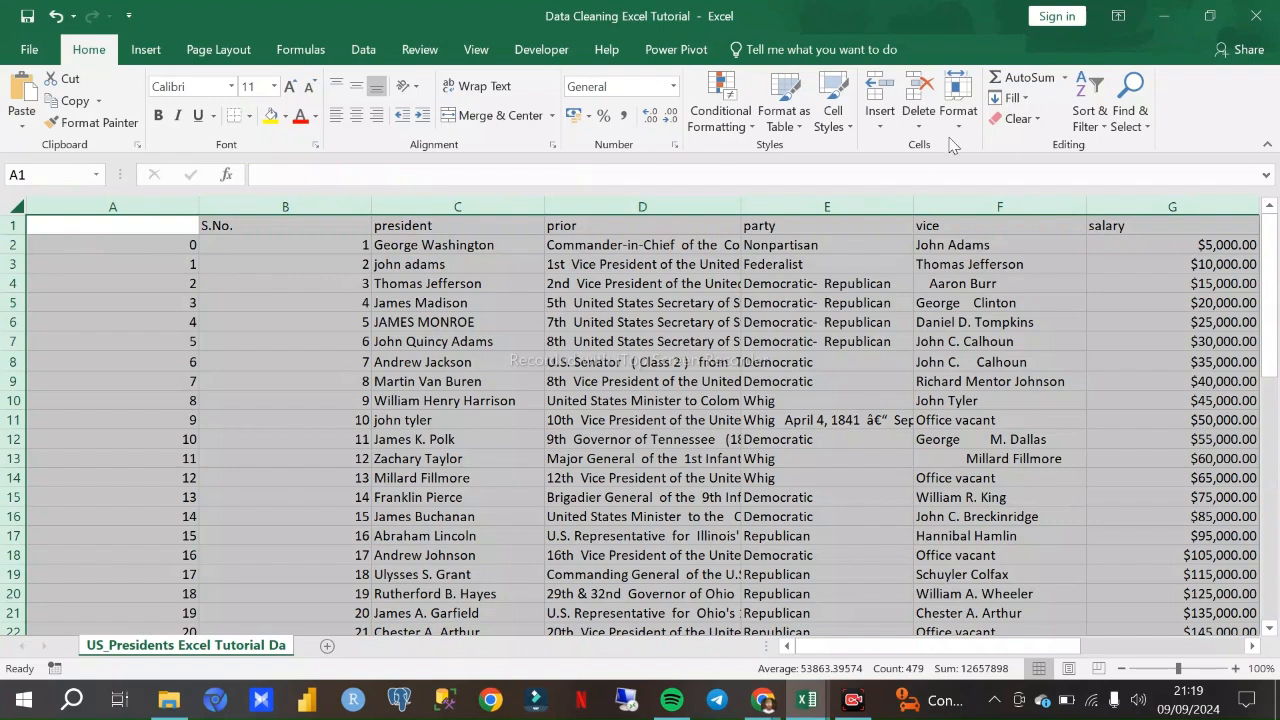
pyautogui.click(1130, 112)
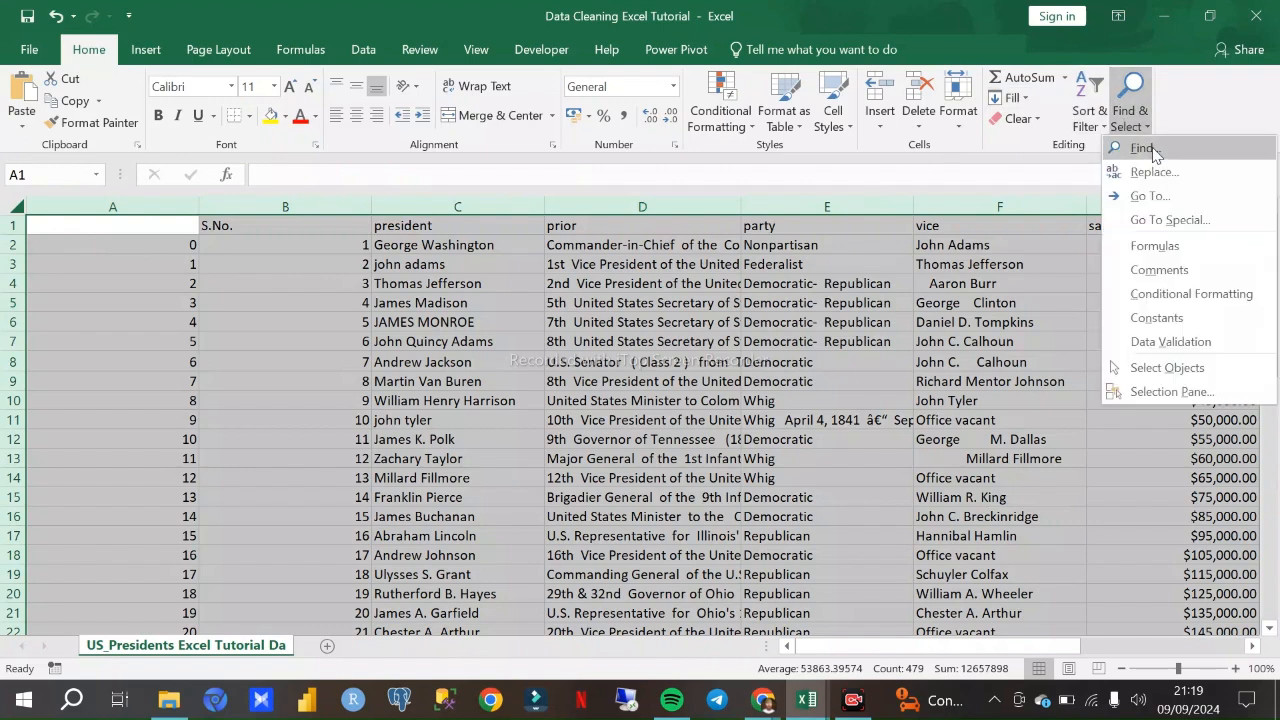
pyautogui.click(1175, 224)
pyautogui.click(312, 429)
pyautogui.click(428, 548)
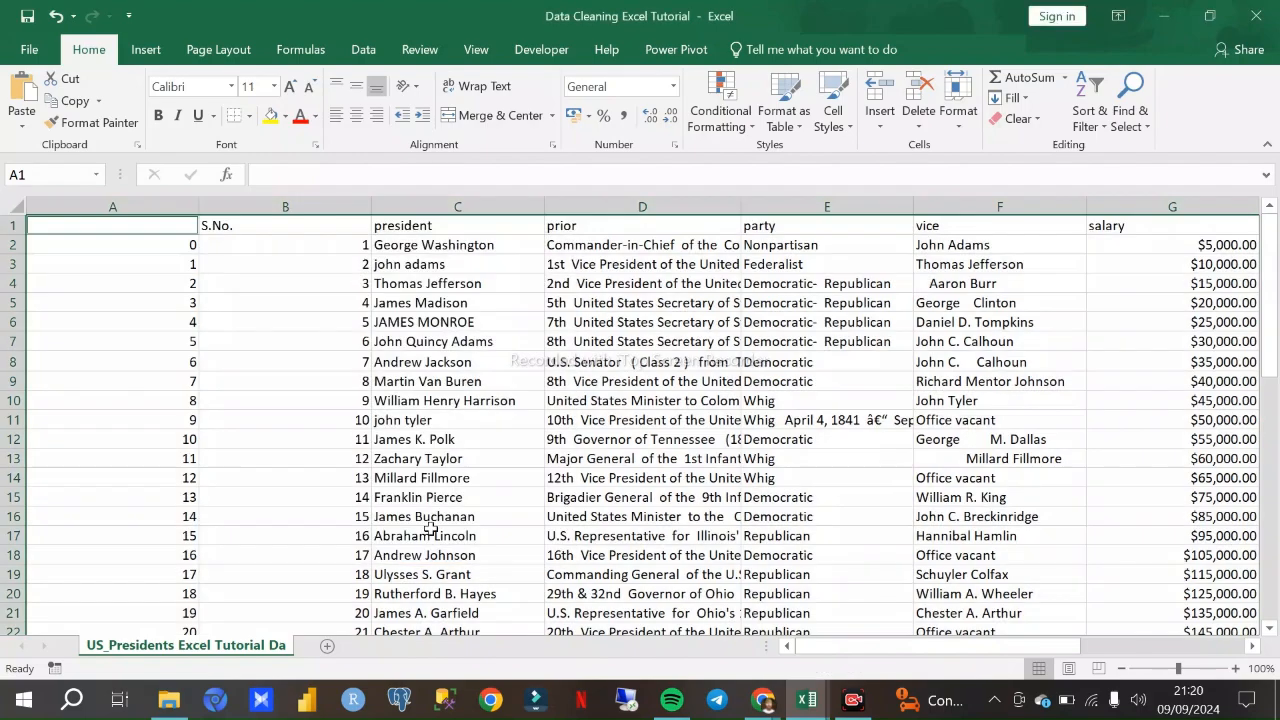
pyautogui.scroll(-12, 731, 455)
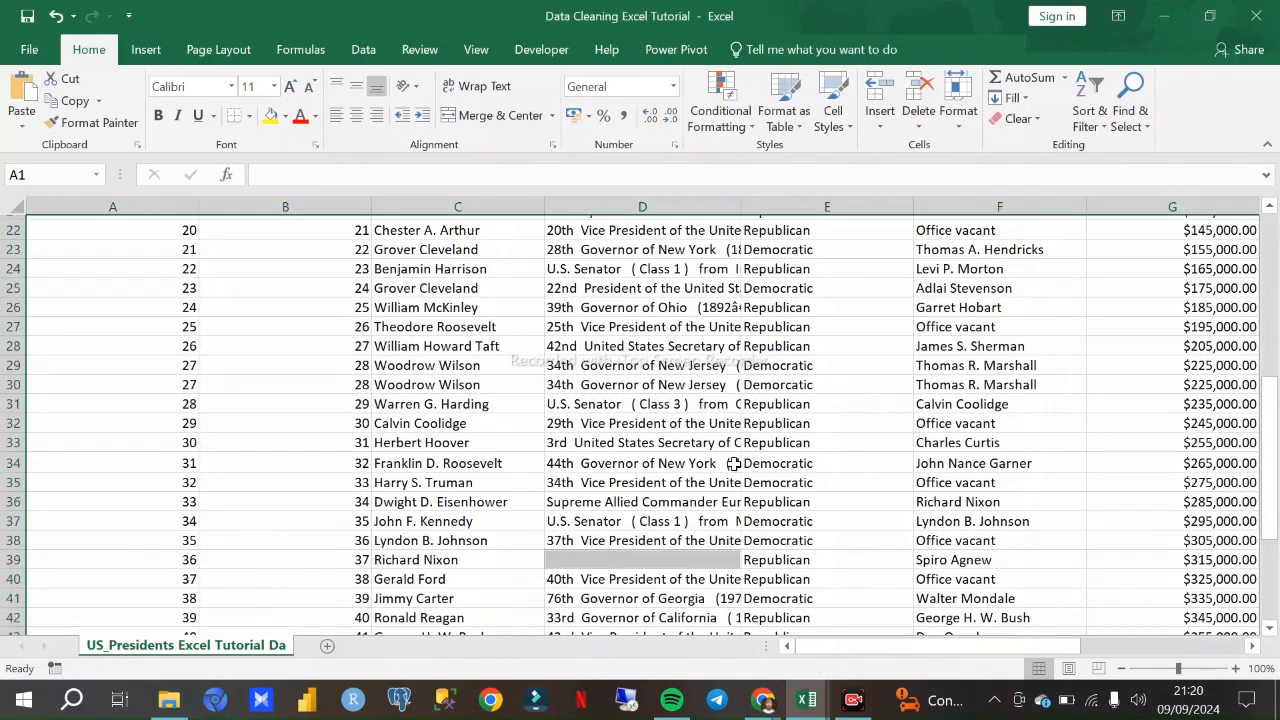
pyautogui.scroll(2, 700, 452)
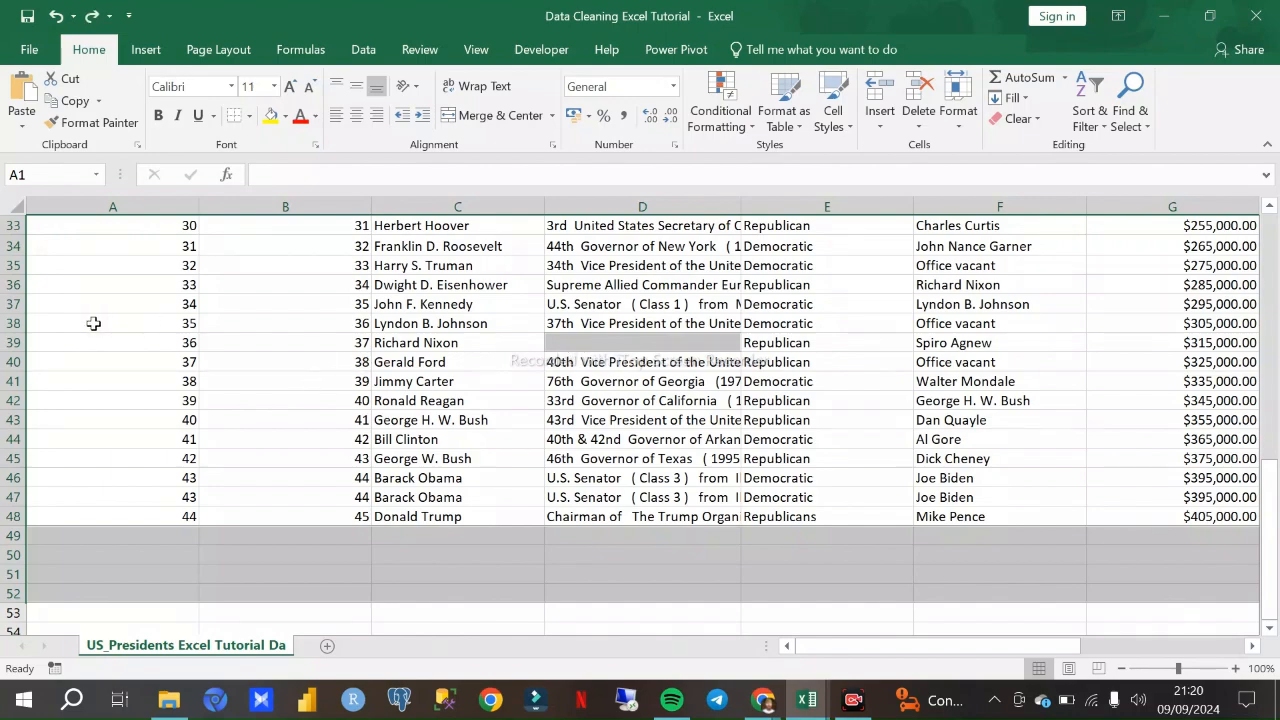
# - Delete row 39, the Richard Nixon entry with an empty prior cell
pyautogui.click(20, 342)
pyautogui.rightClick(20, 342)
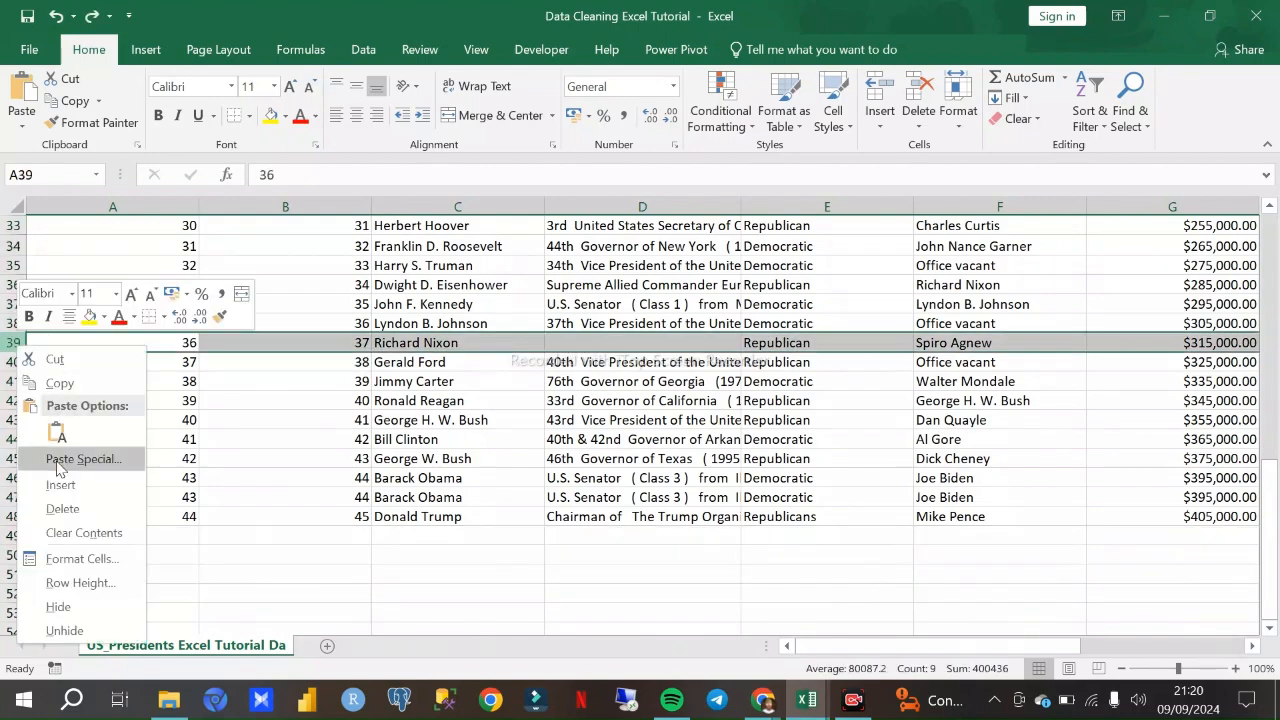
pyautogui.click(62, 508)
pyautogui.scroll(4, 650, 460)
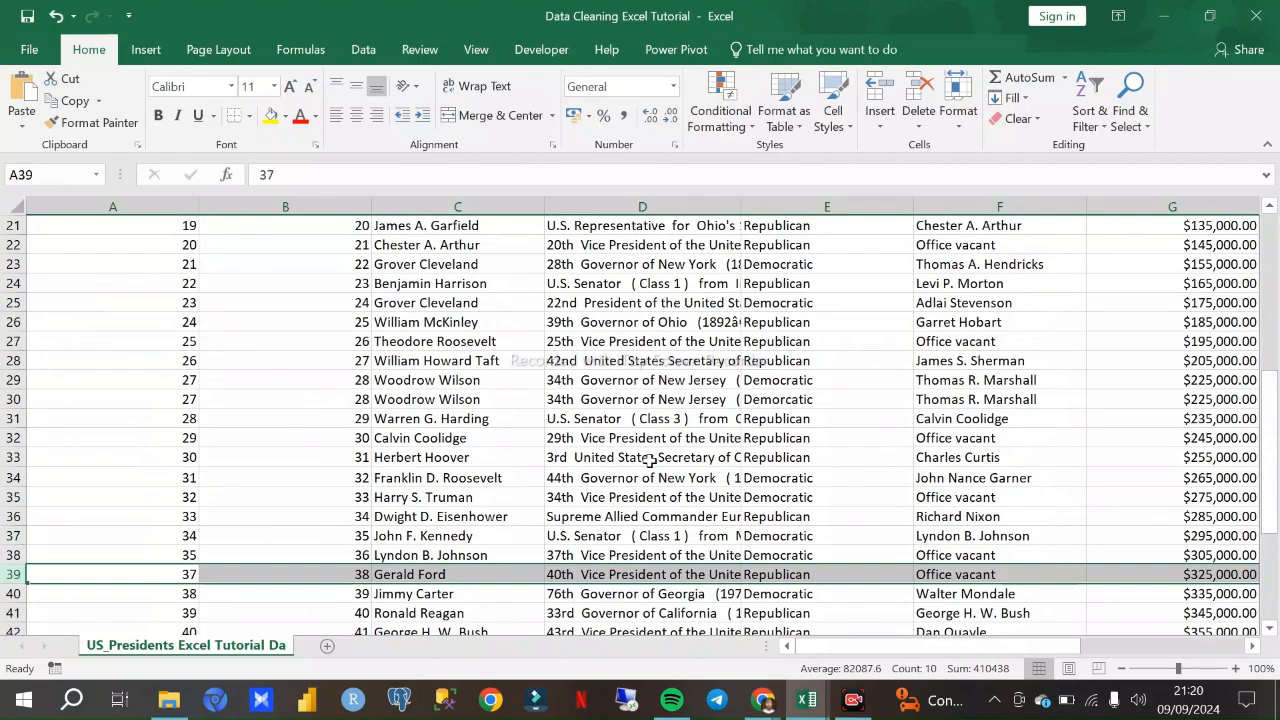
pyautogui.scroll(7, 650, 460)
# - Check the presidents rows from first to last for any leftover blank rows or cells
pyautogui.click(652, 403)
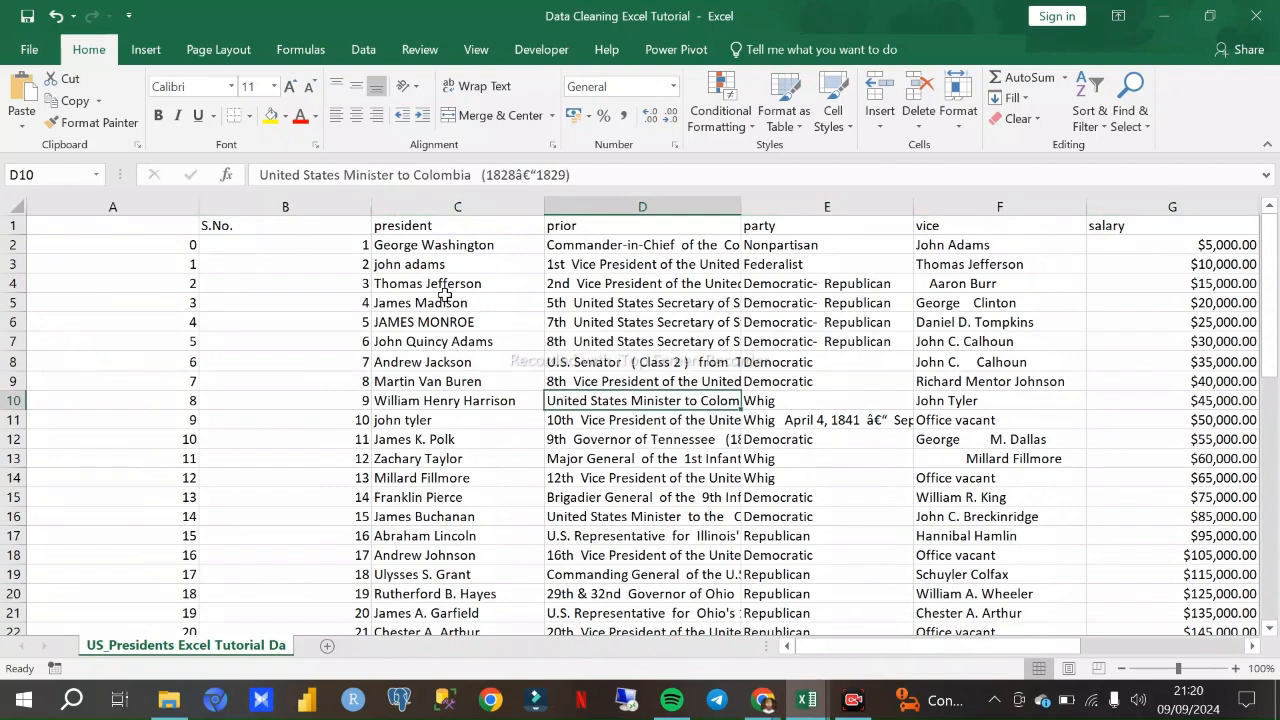
pyautogui.scroll(-2, 400, 296)
pyautogui.scroll(2, 536, 335)
pyautogui.scroll(-6, 104, 366)
pyautogui.scroll(6, 103, 380)
pyautogui.scroll(-12, 340, 320)
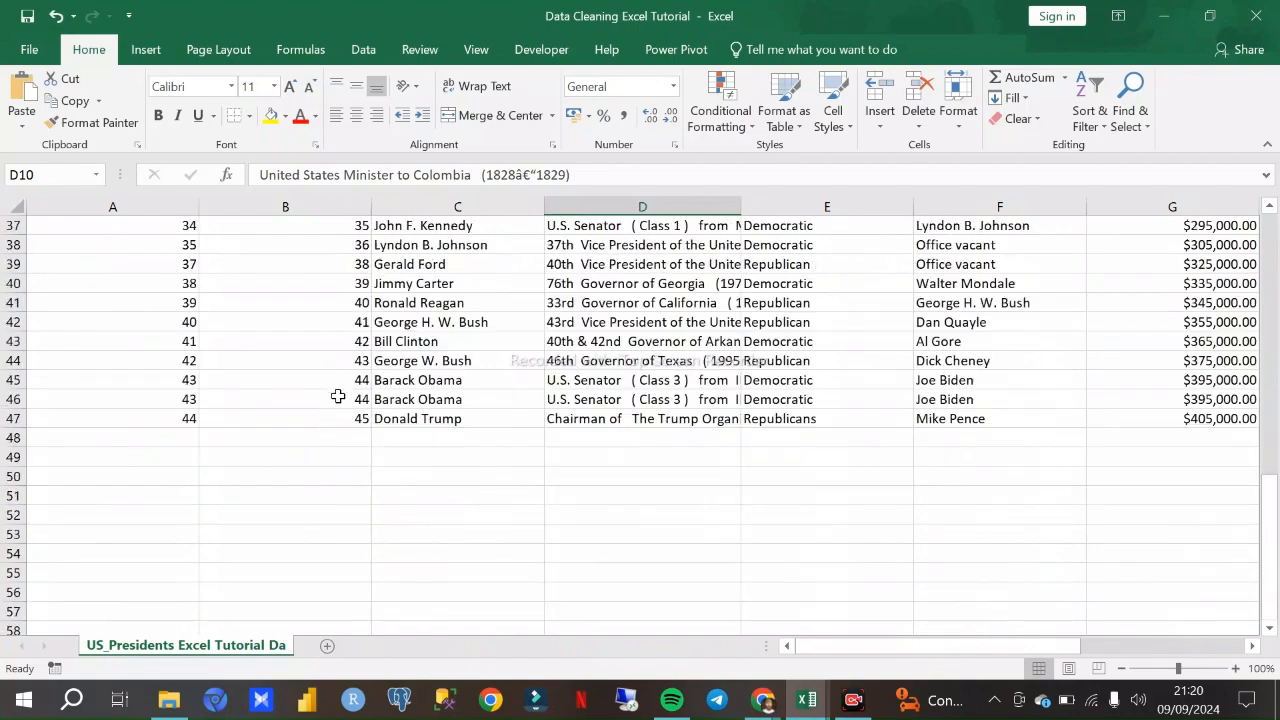
pyautogui.scroll(12, 333, 405)
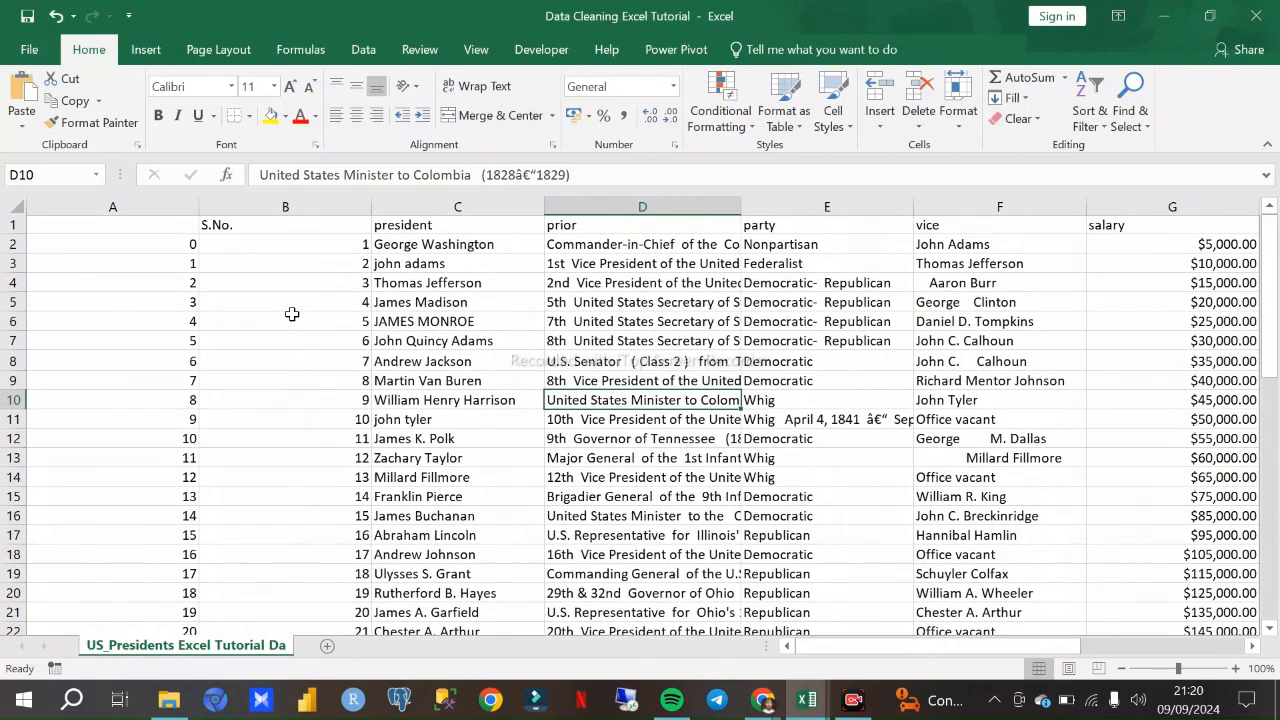
# - Delete the unlabelled index column A, which duplicates the S.No. numbering starting from 0
pyautogui.moveTo(166, 247); pyautogui.dragTo(180, 305)
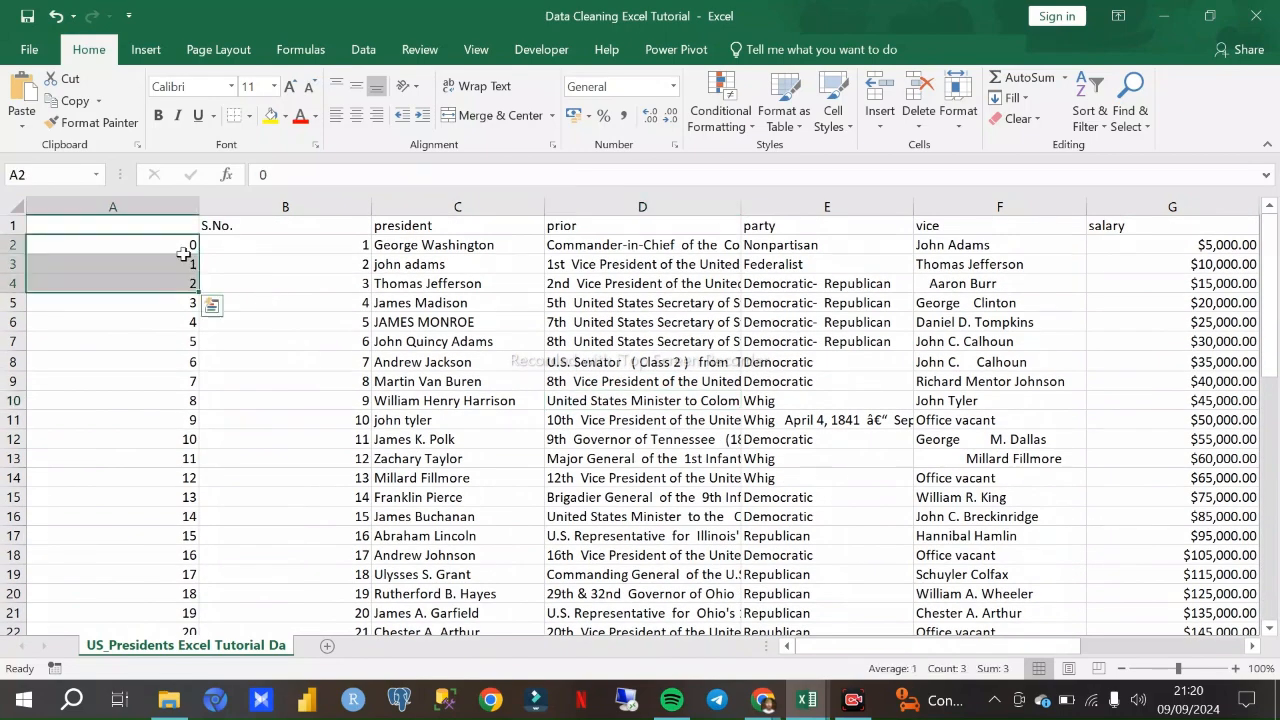
pyautogui.click(173, 207)
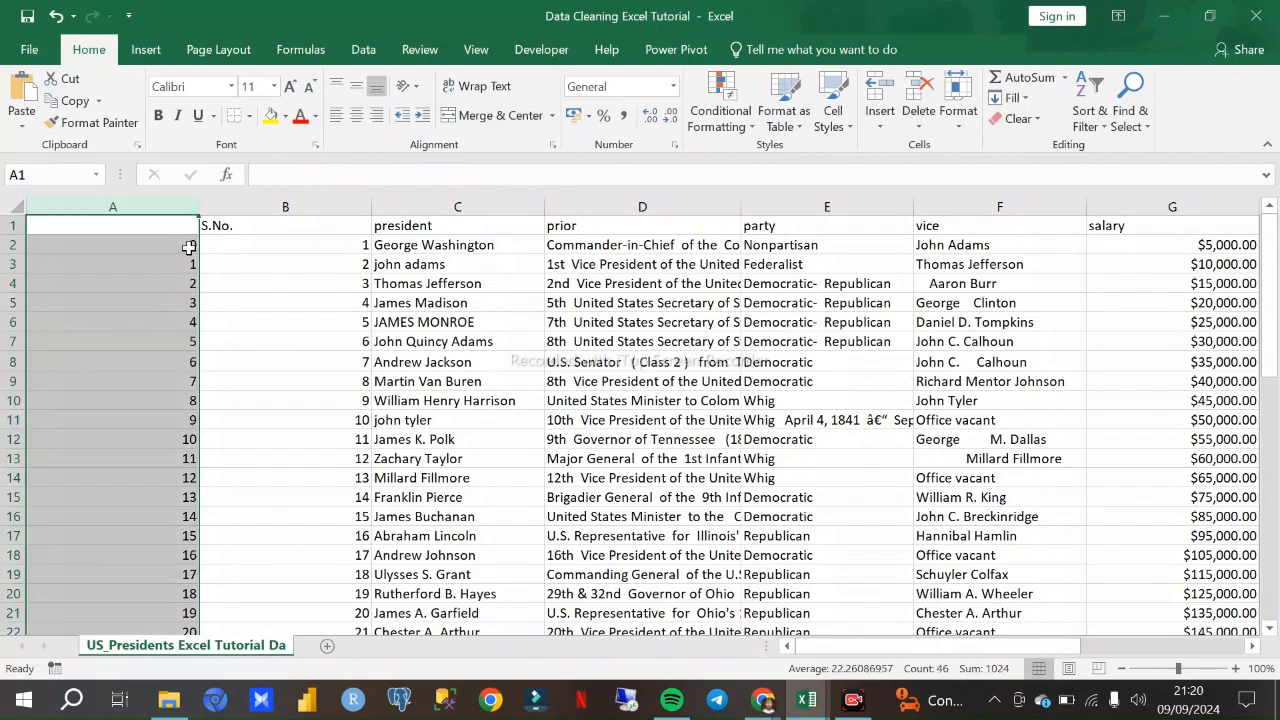
pyautogui.scroll(-9, 234, 450)
pyautogui.scroll(9, 149, 557)
pyautogui.scroll(-12, 290, 470)
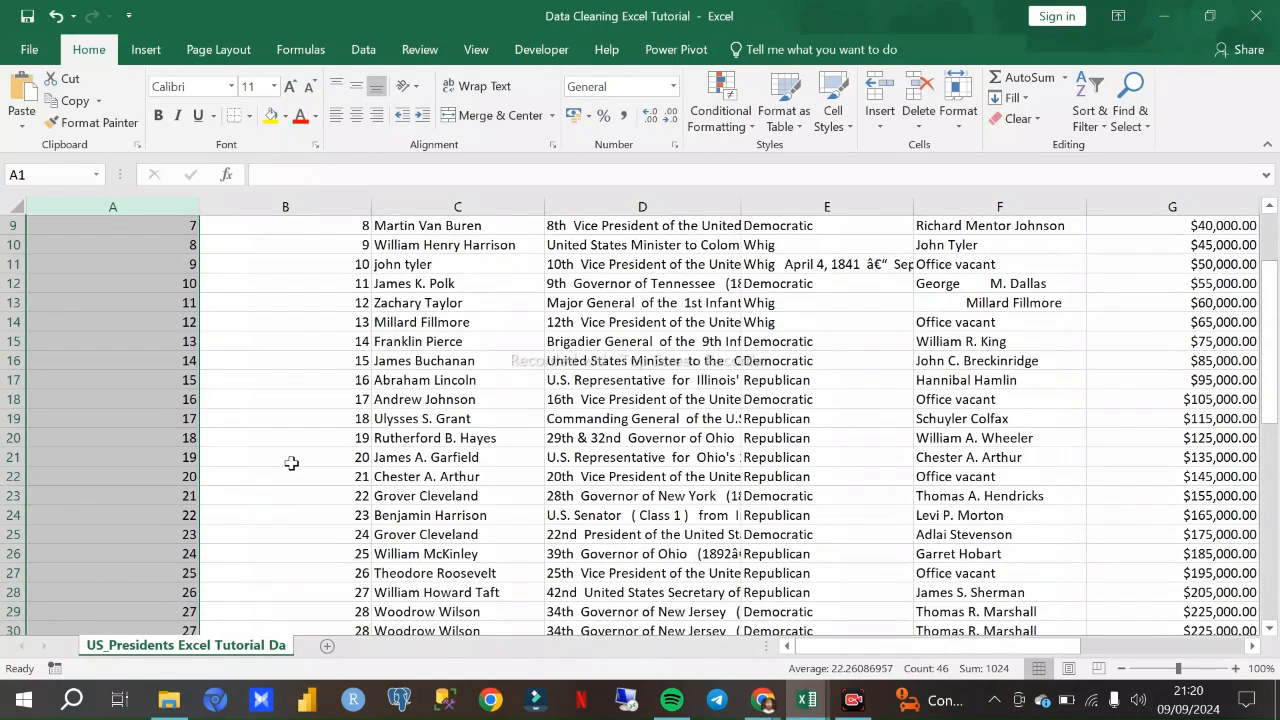
pyautogui.scroll(12, 316, 460)
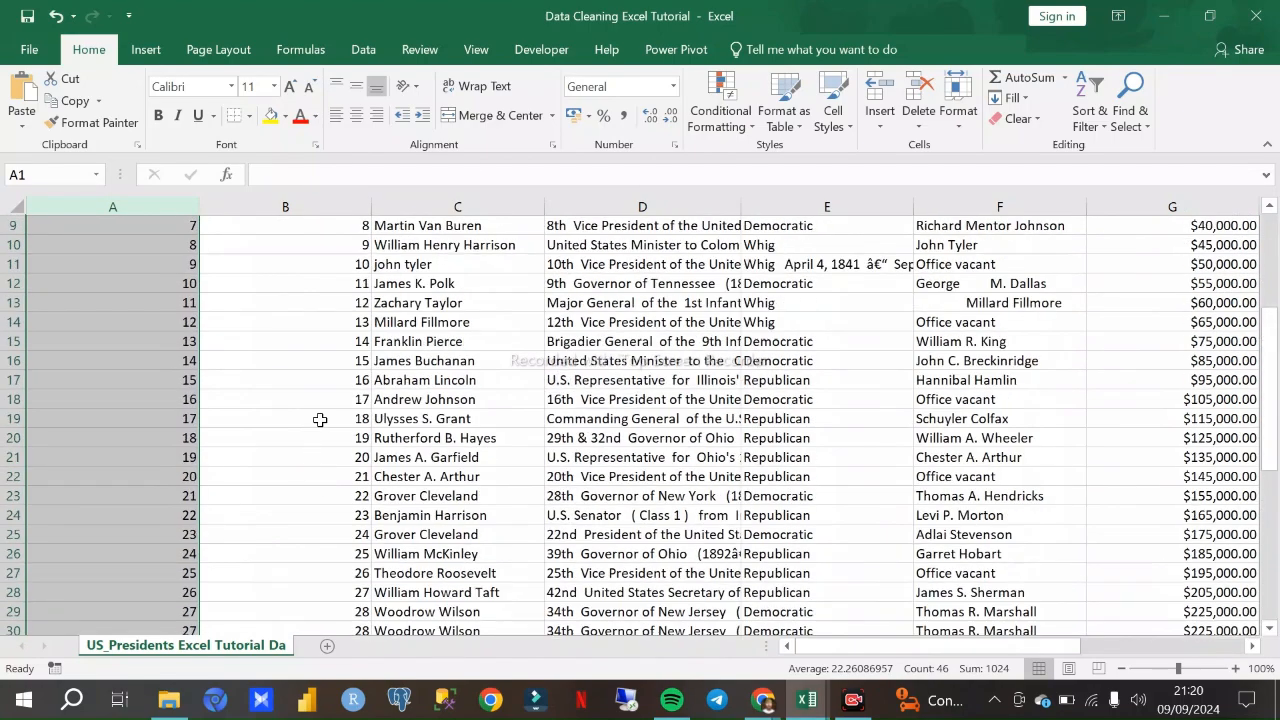
pyautogui.click(120, 204)
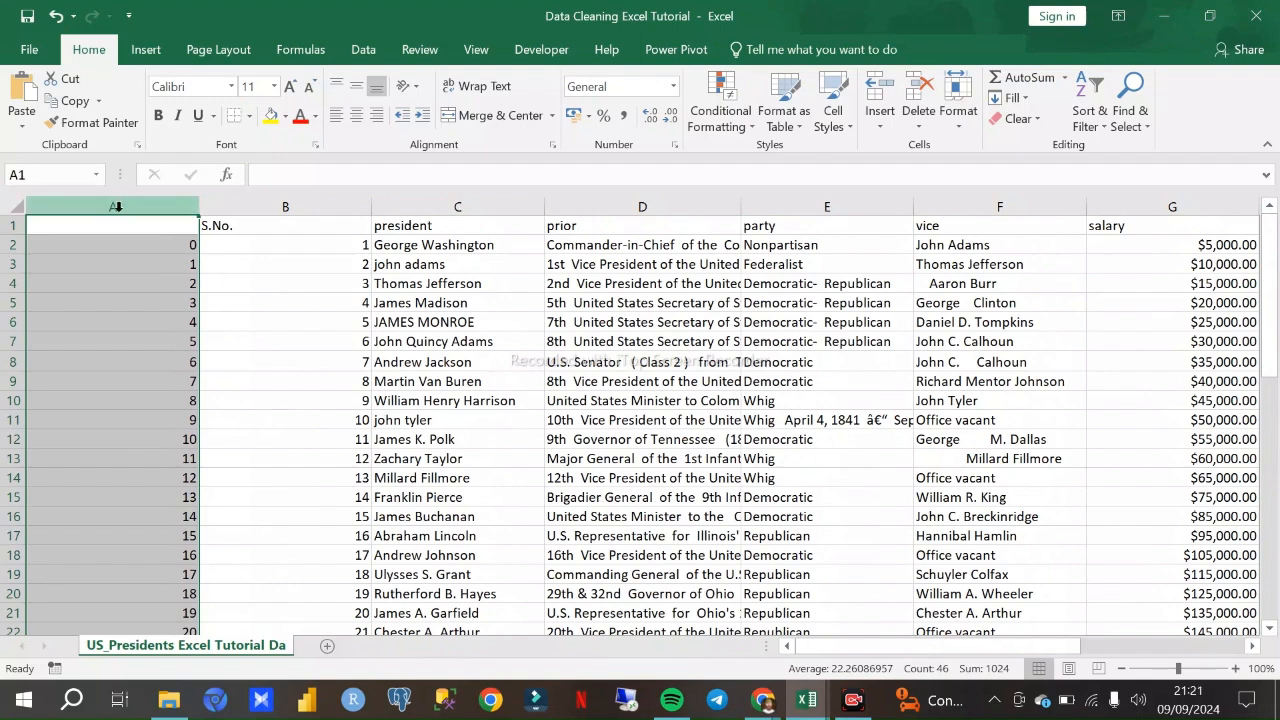
pyautogui.rightClick(118, 210)
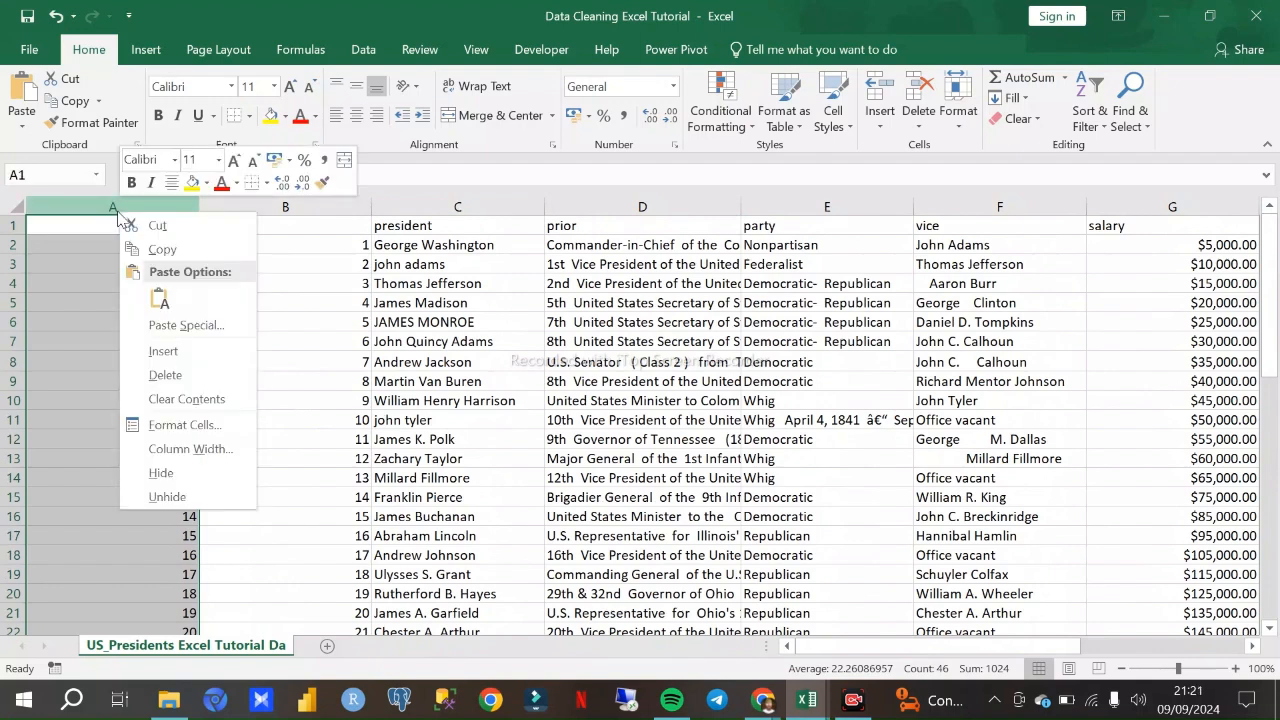
pyautogui.click(165, 376)
pyautogui.scroll(-2, 305, 300)
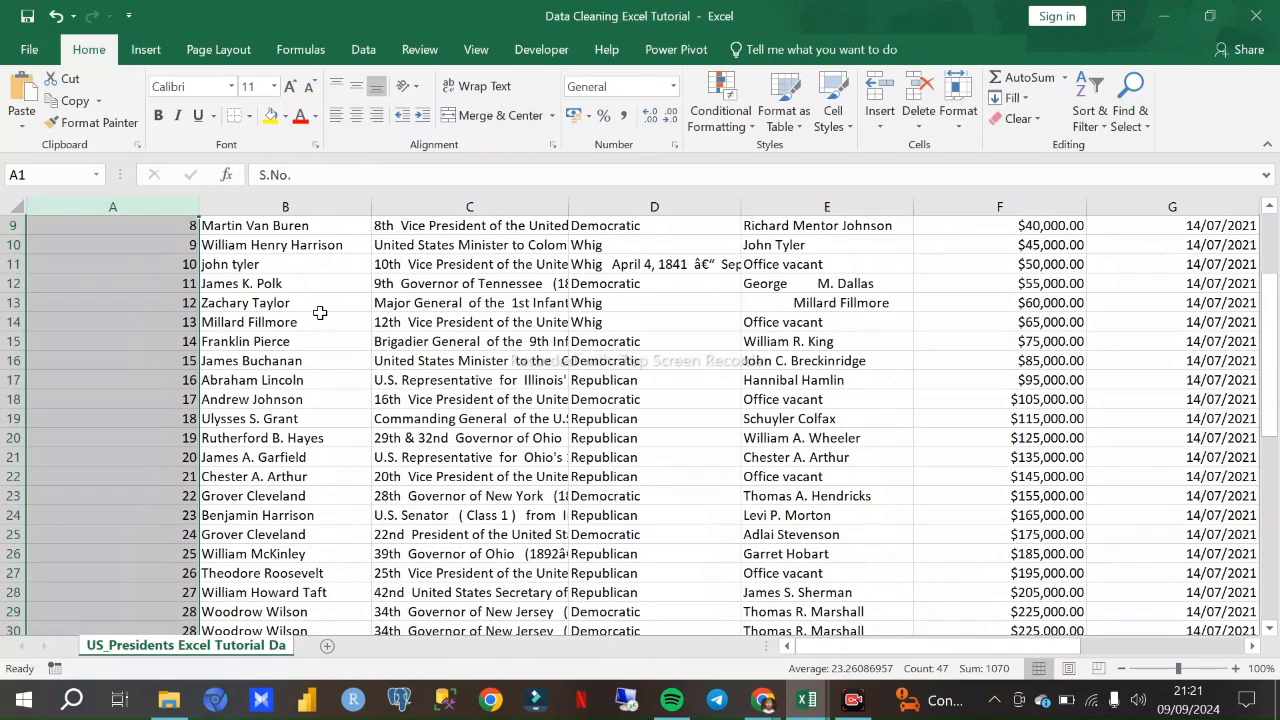
pyautogui.scroll(2, 309, 323)
pyautogui.click(303, 341)
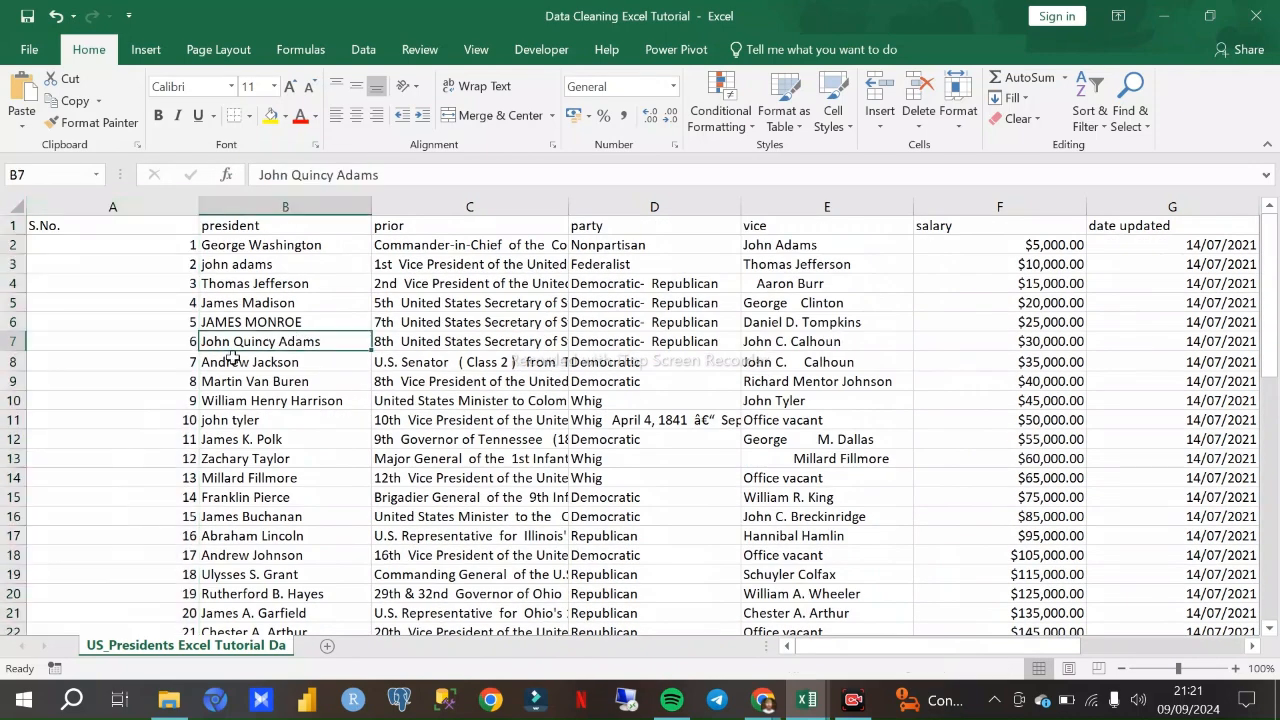
# - Widen the prior column until most of its long entries are readable
pyautogui.scroll(-1, 288, 336)
pyautogui.scroll(1, 290, 338)
pyautogui.moveTo(569, 206); pyautogui.dragTo(607, 206)
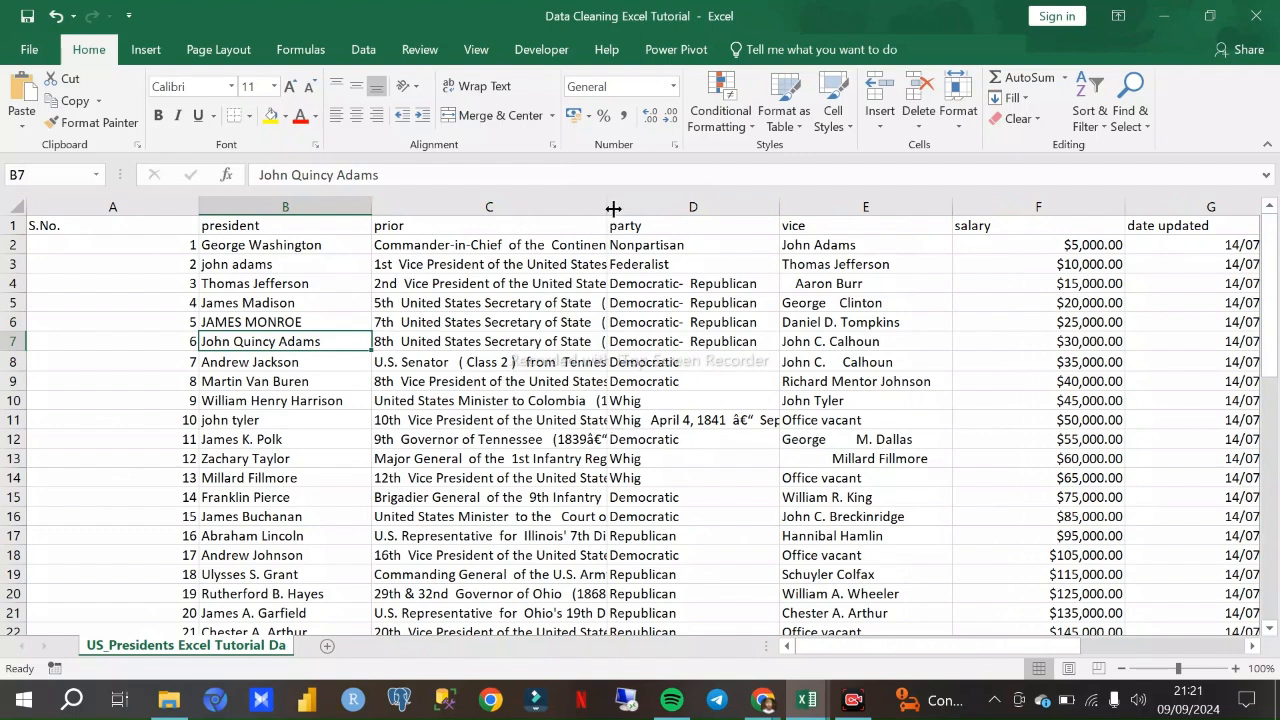
pyautogui.moveTo(607, 204); pyautogui.dragTo(841, 204)
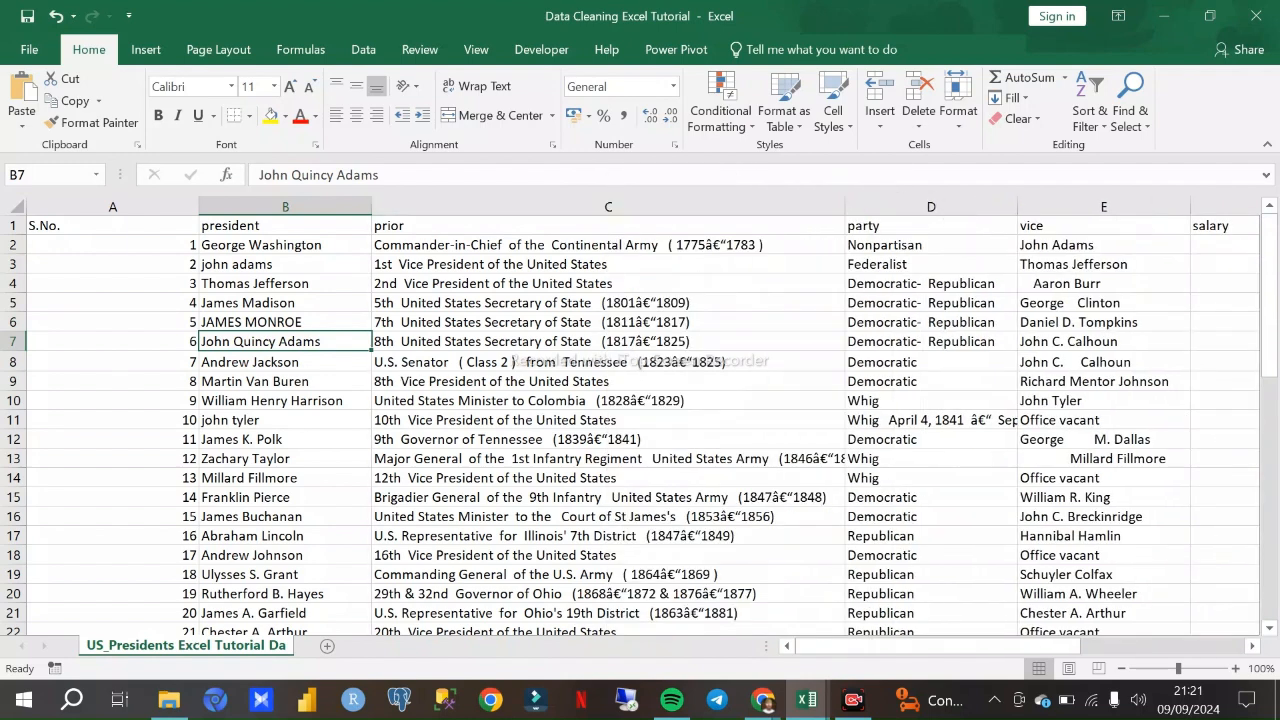
# - AutoFit the width of every column in the sheet to its contents
pyautogui.click(17, 207)
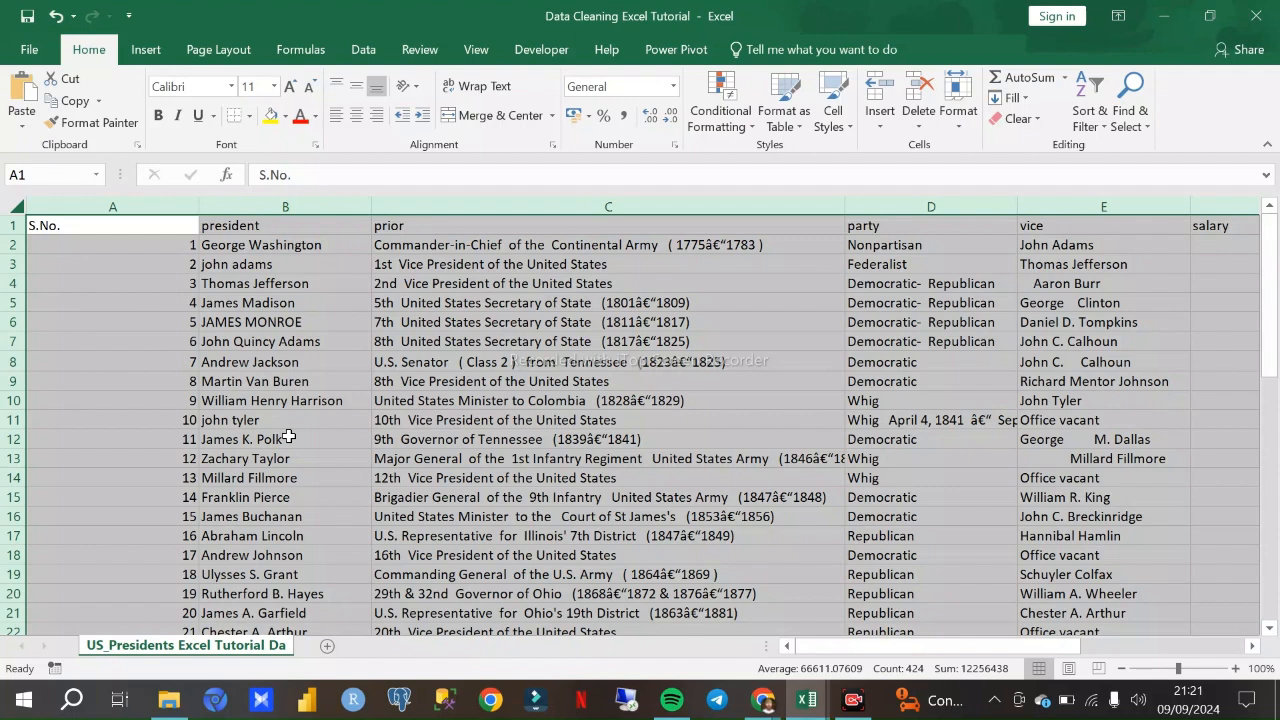
pyautogui.press('h')
pyautogui.press('o')
pyautogui.press('i')
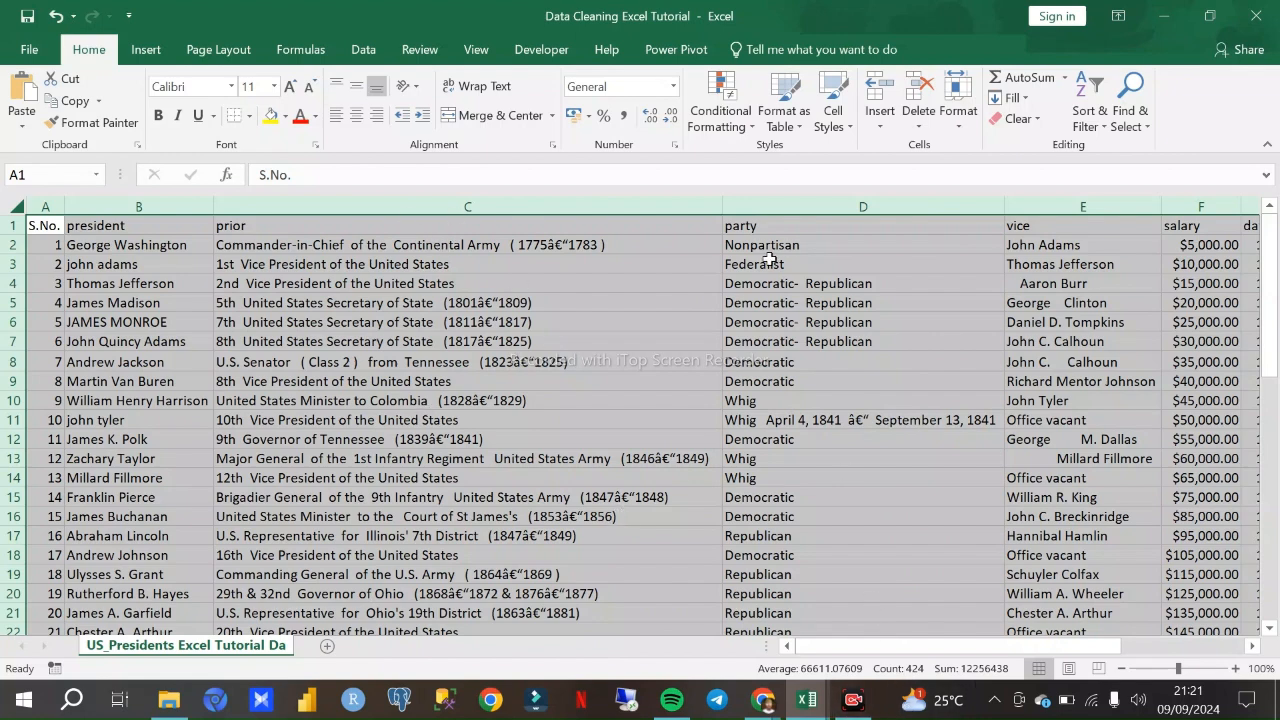
pyautogui.click(576, 263)
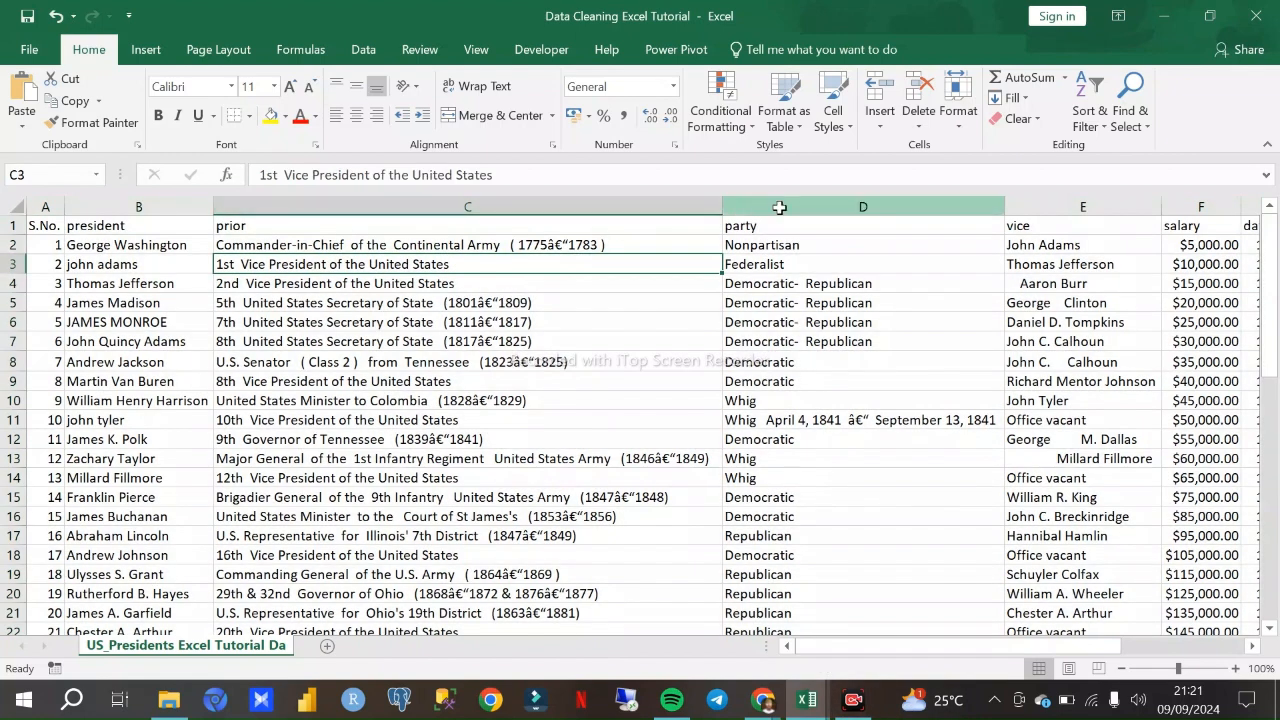
# - Narrow the party column slightly so the columns through date updated fit in view
pyautogui.click(779, 203)
pyautogui.click(1254, 648)
pyautogui.moveTo(1048, 652); pyautogui.dragTo(957, 652)
pyautogui.moveTo(973, 201); pyautogui.dragTo(934, 198)
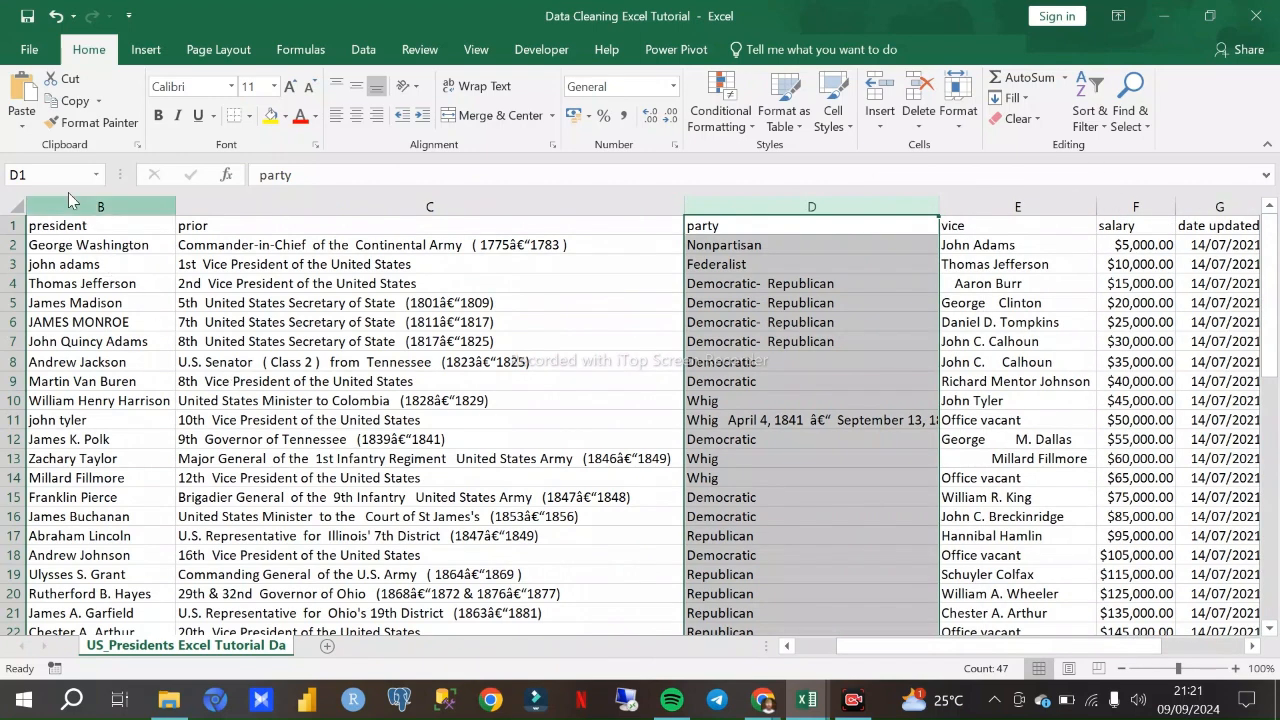
# - Enter the shortcut note "ALT , H, O, I" in cell C69 below the data and return to the first rows
pyautogui.scroll(-15, 431, 346)
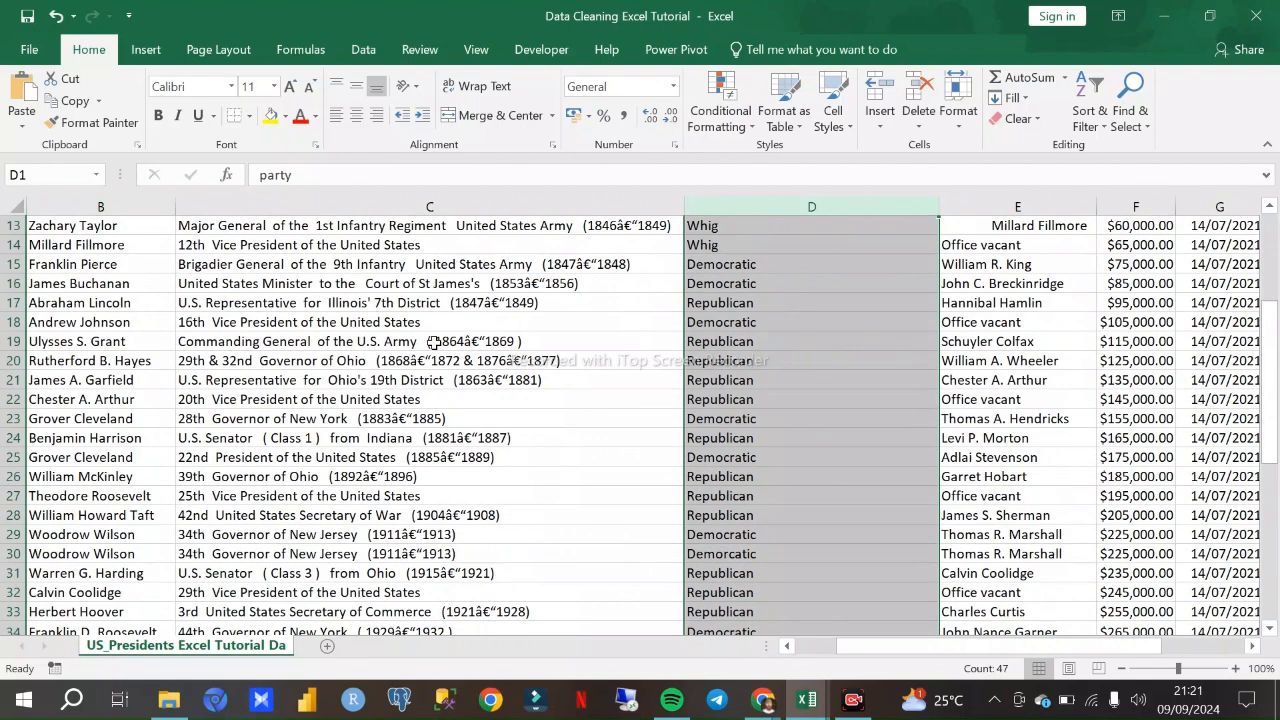
pyautogui.scroll(-5, 447, 367)
pyautogui.click(420, 371)
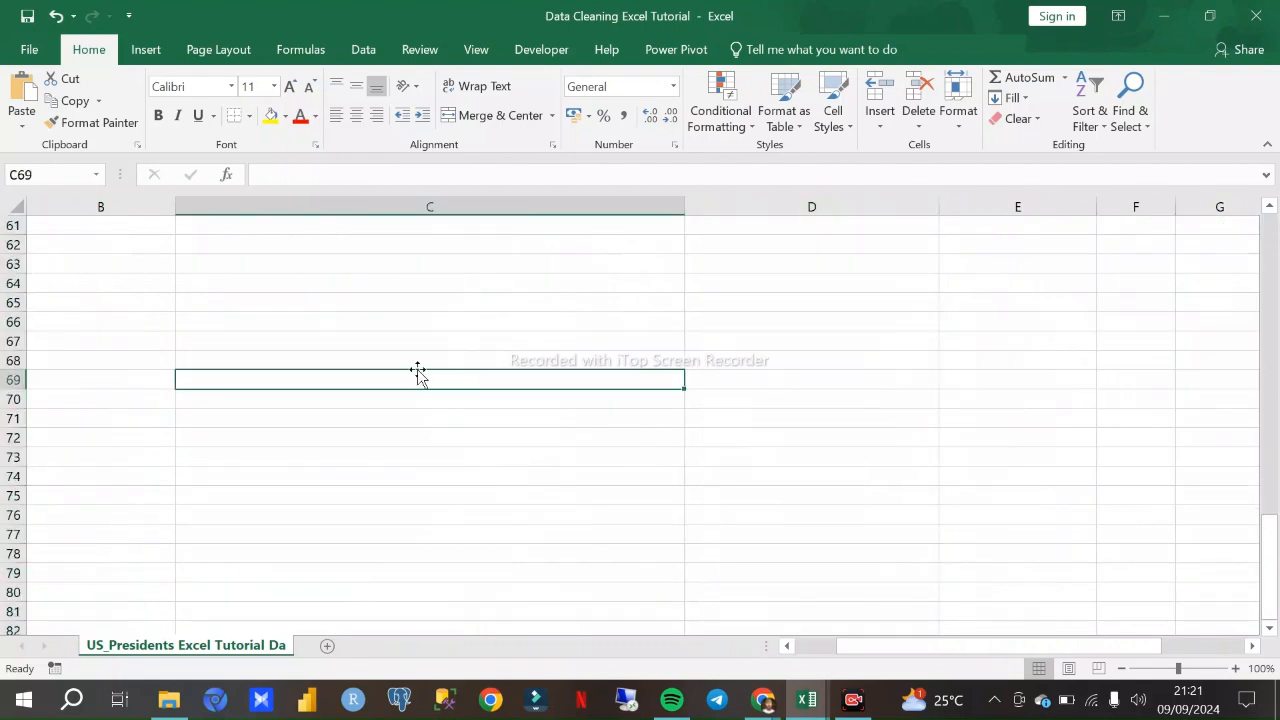
pyautogui.write('ALT , H, O, I')
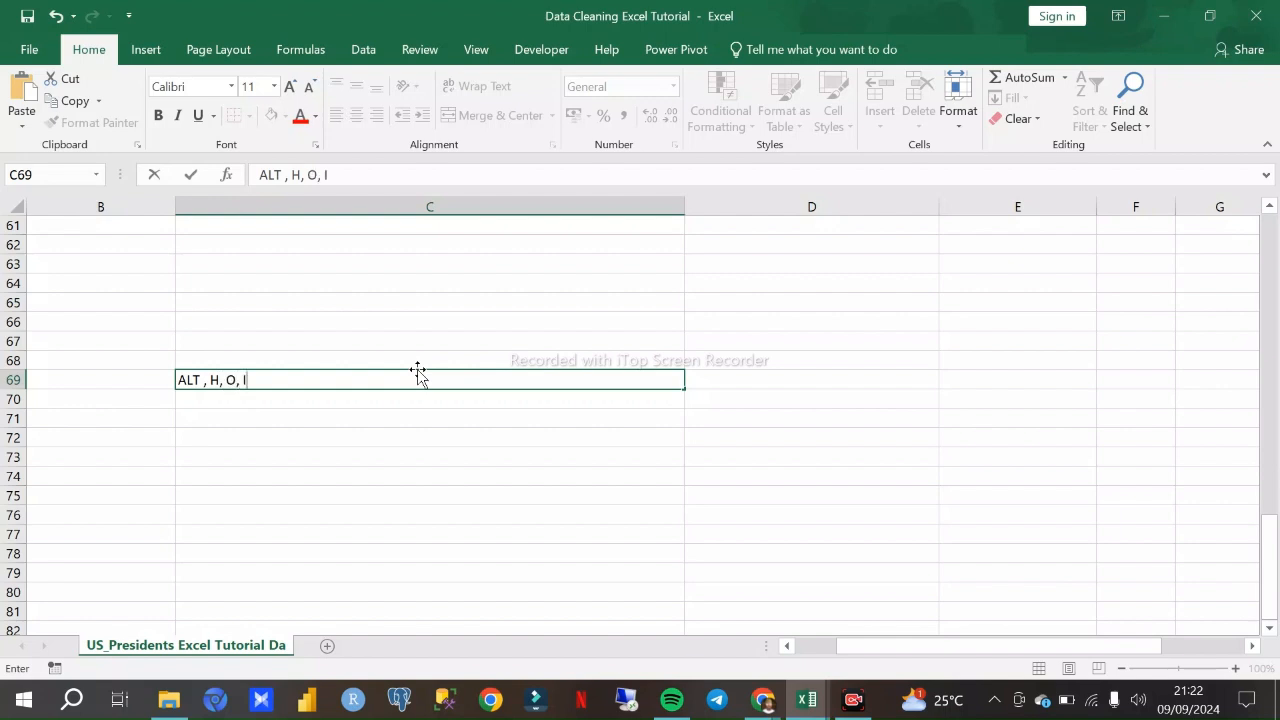
pyautogui.click(155, 377)
pyautogui.click(234, 379)
pyautogui.scroll(1, 352, 307)
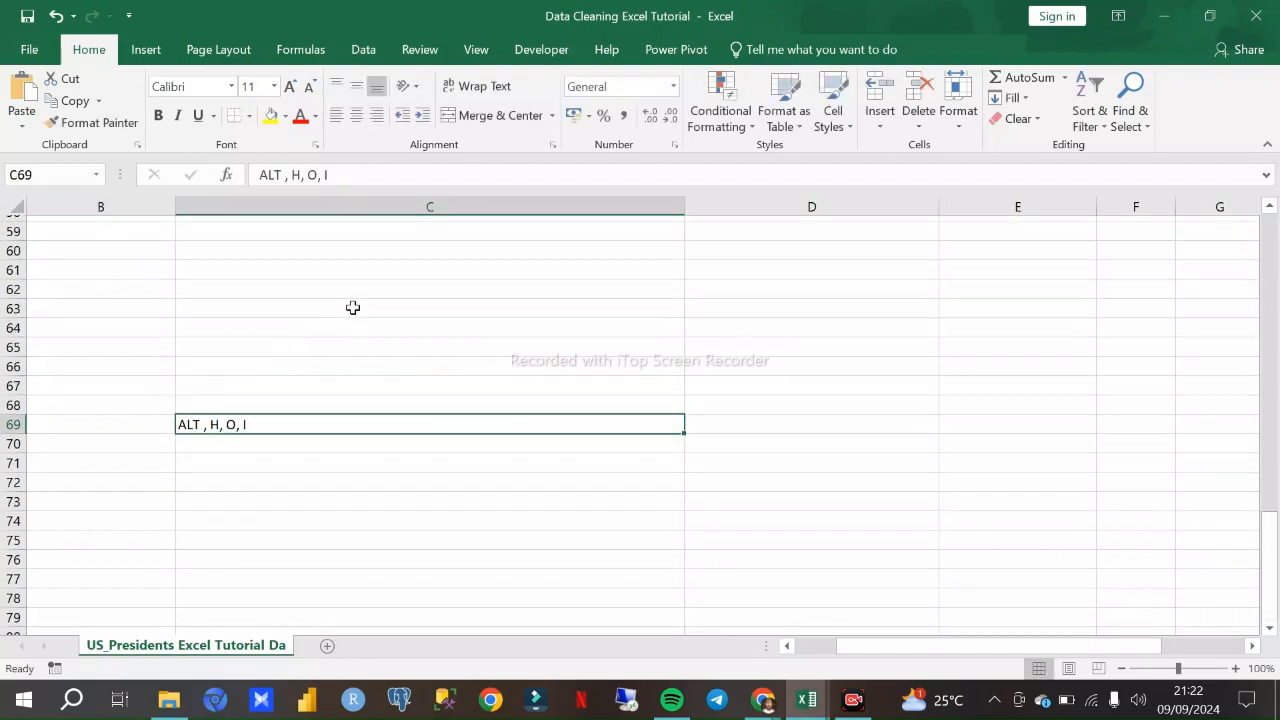
pyautogui.scroll(20, 352, 307)
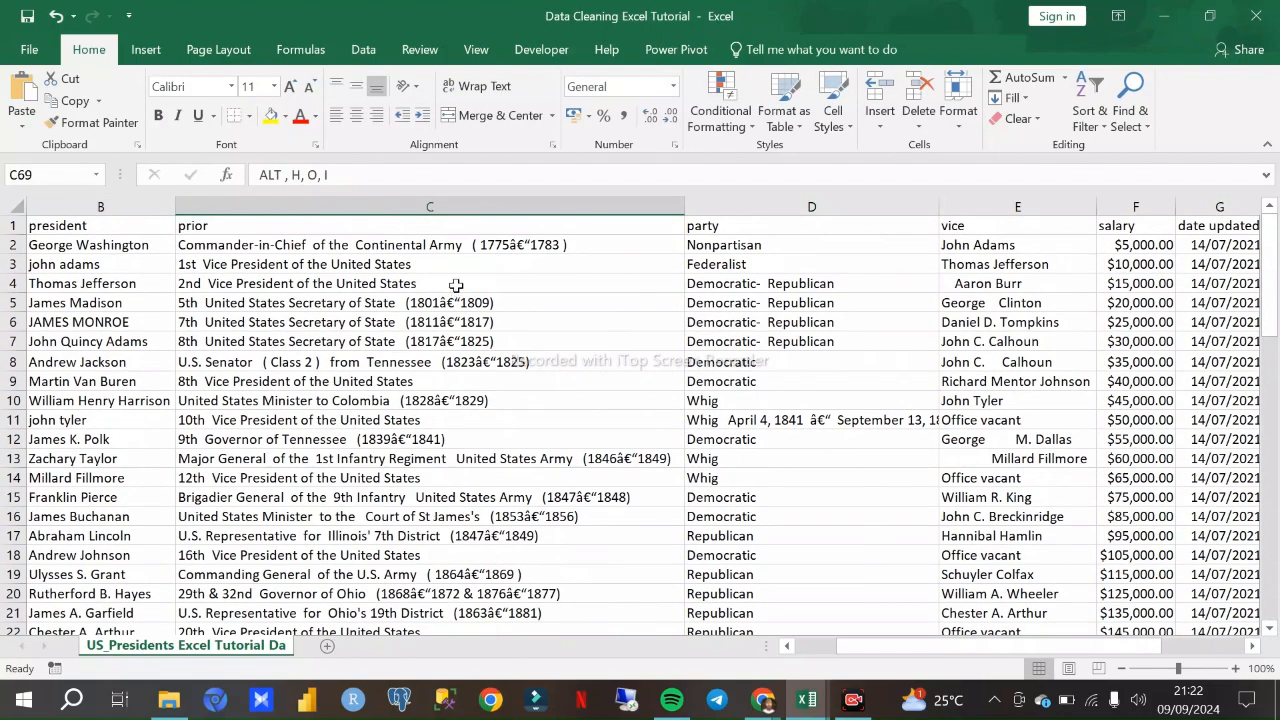
# - Delete the shortcut note from cell C69 below the data and return to the first rows and columns
pyautogui.click(249, 205)
pyautogui.click(157, 207)
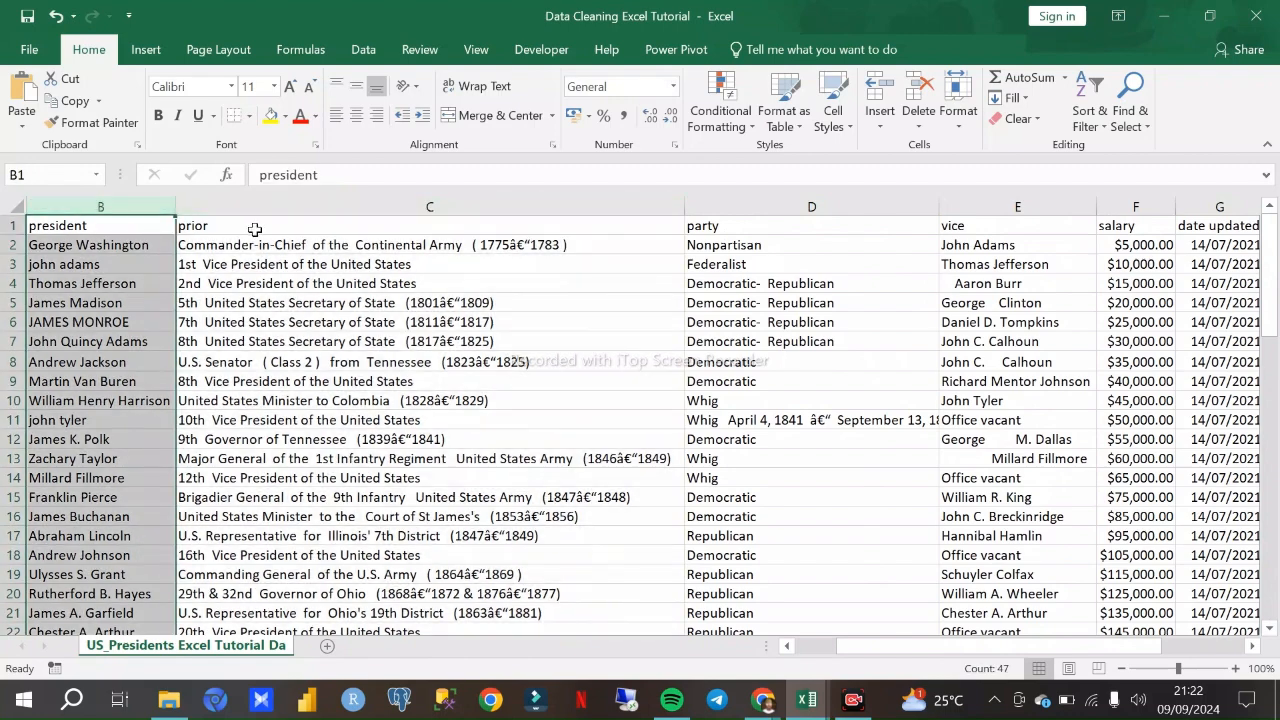
pyautogui.scroll(-11, 394, 274)
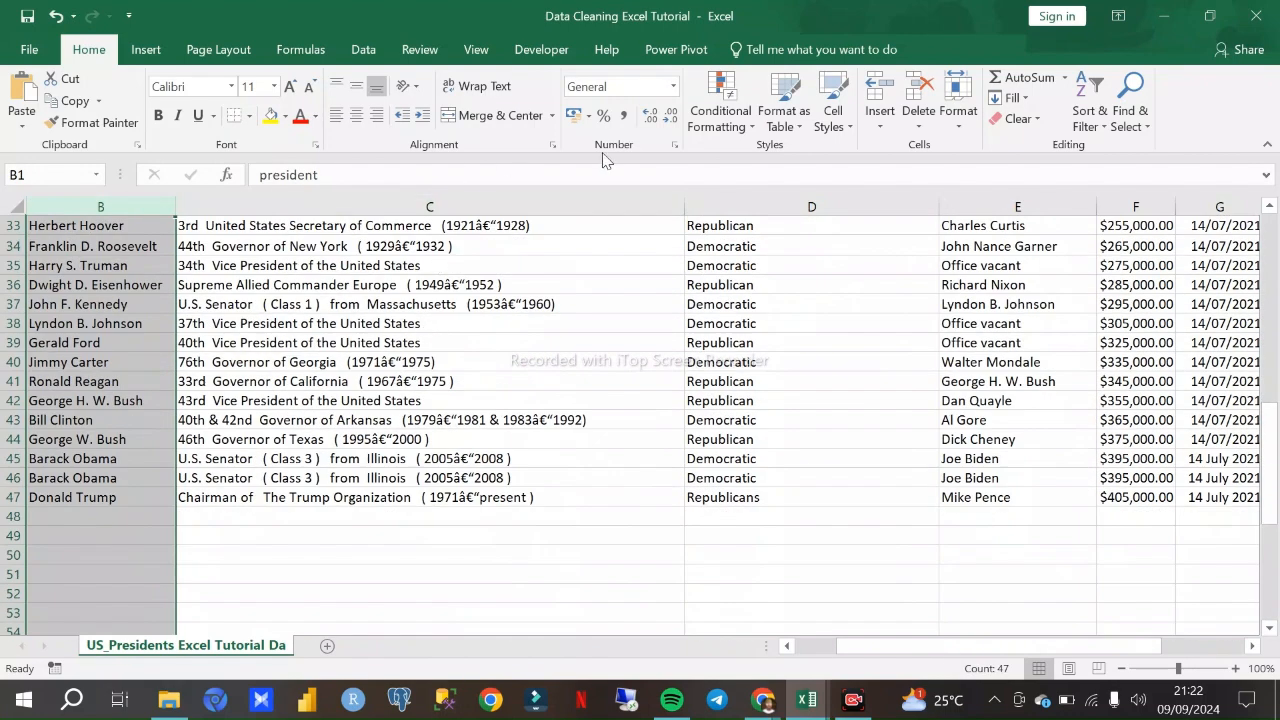
pyautogui.scroll(-5, 590, 272)
pyautogui.scroll(4, 570, 288)
pyautogui.scroll(-8, 566, 292)
pyautogui.click(280, 382)
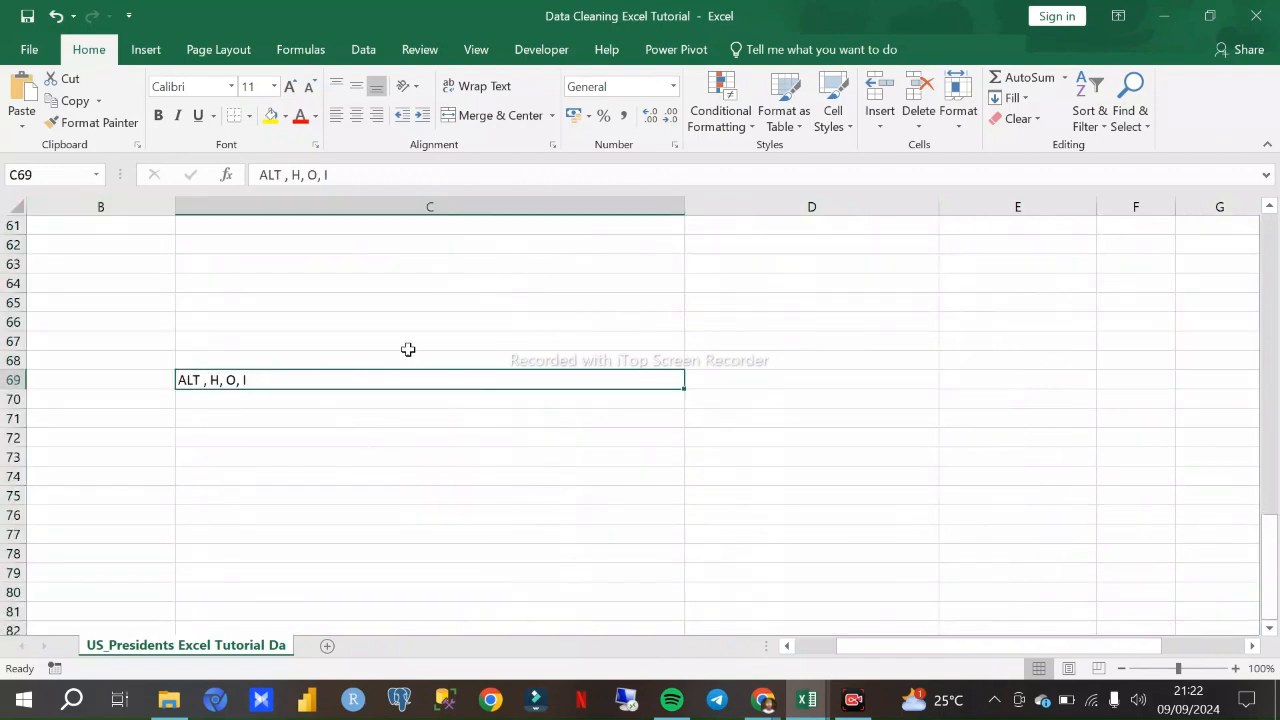
pyautogui.scroll(19, 401, 349)
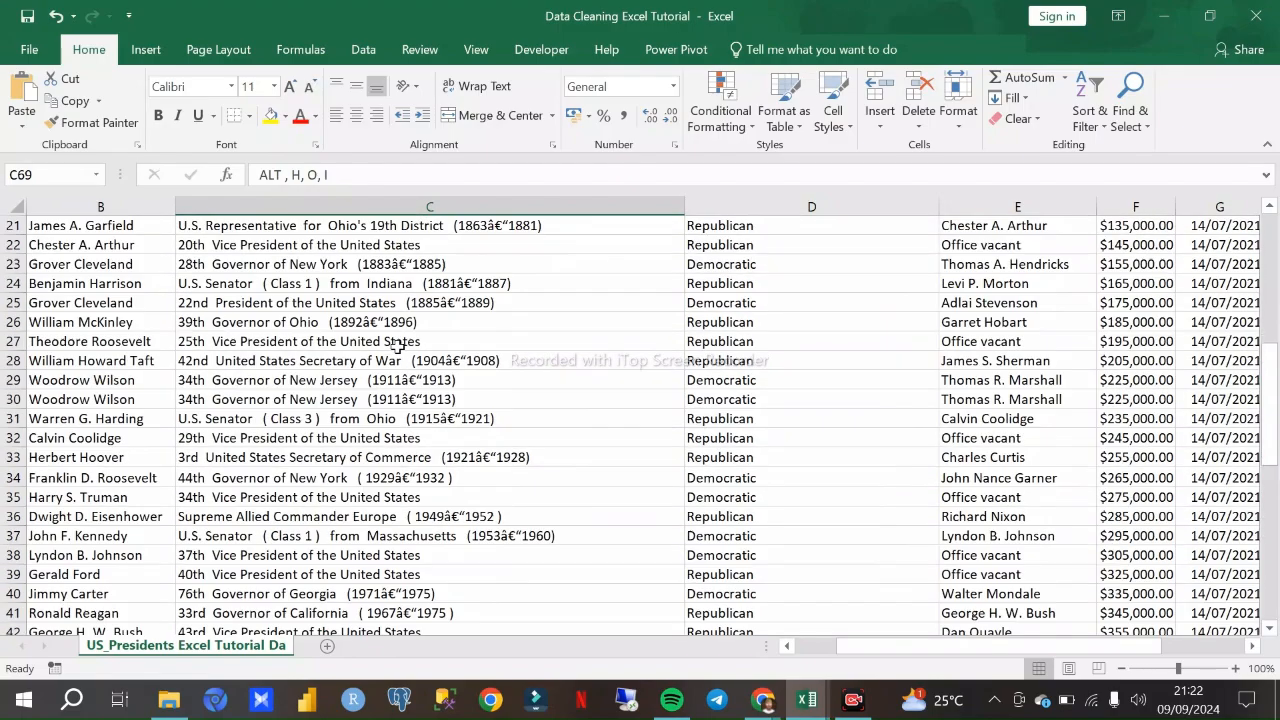
pyautogui.scroll(-18, 420, 320)
pyautogui.scroll(13, 491, 300)
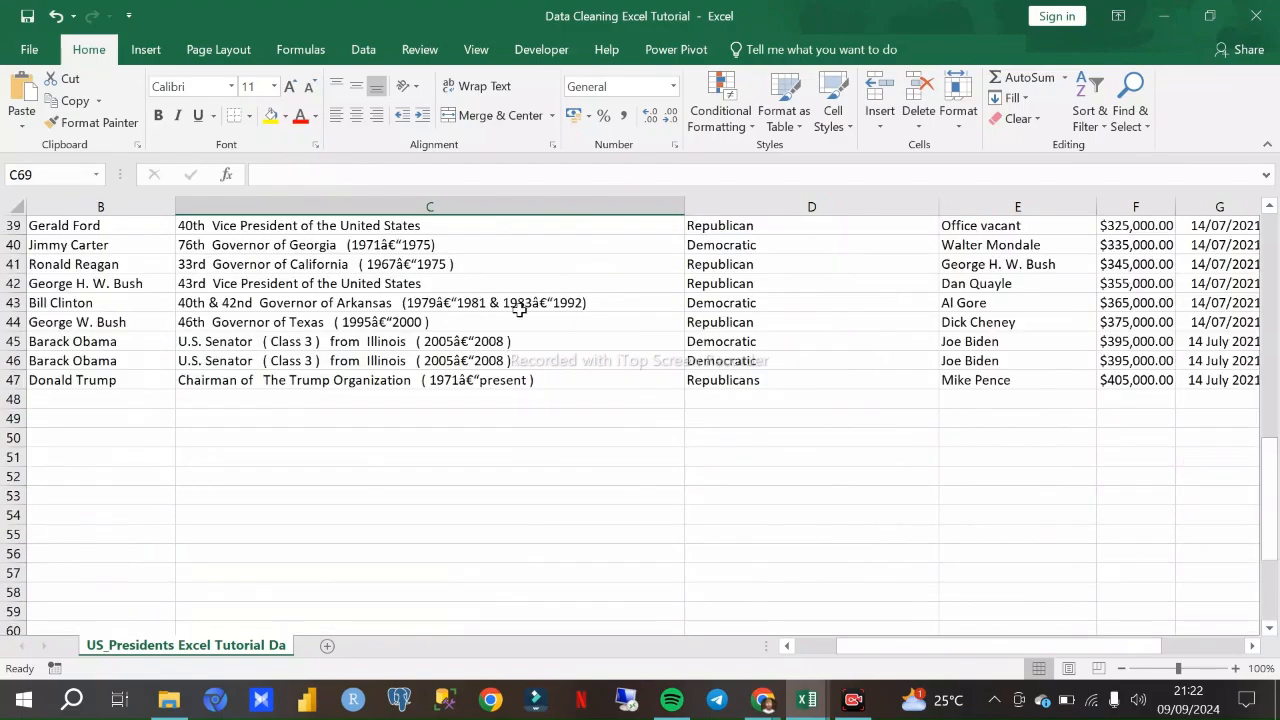
pyautogui.moveTo(1275, 367); pyautogui.dragTo(1275, 245)
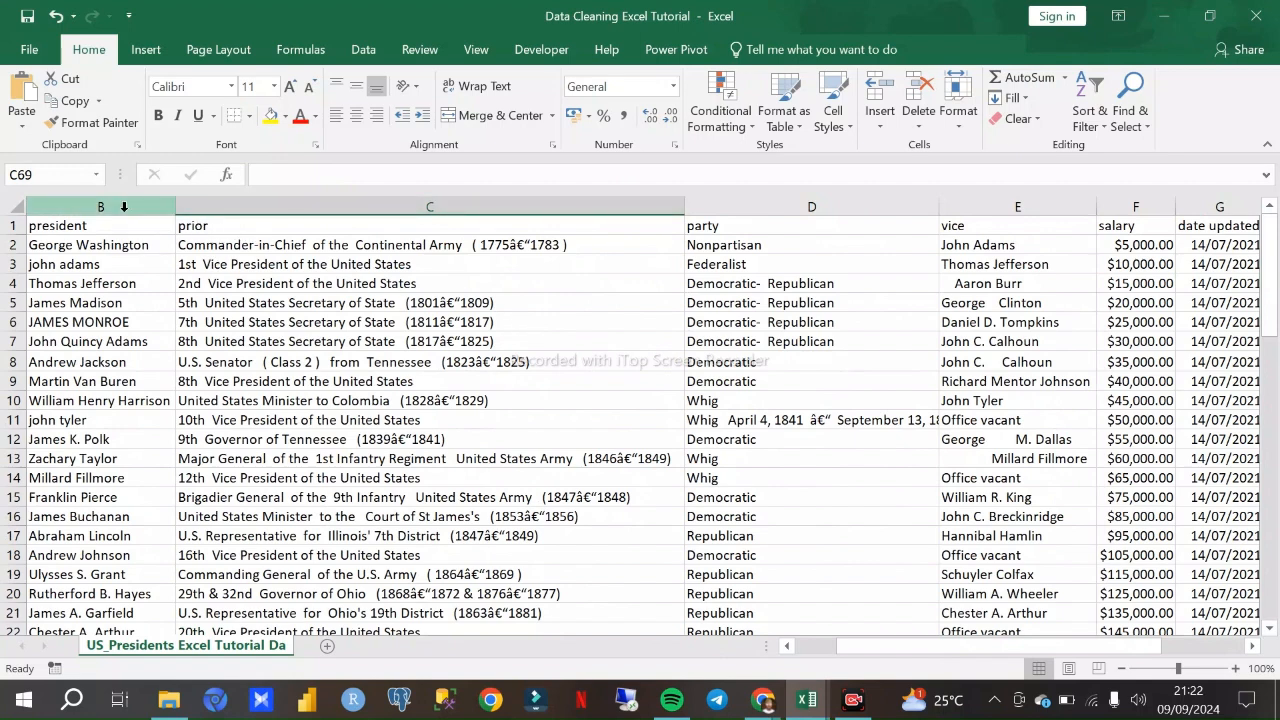
pyautogui.moveTo(863, 656); pyautogui.dragTo(828, 656)
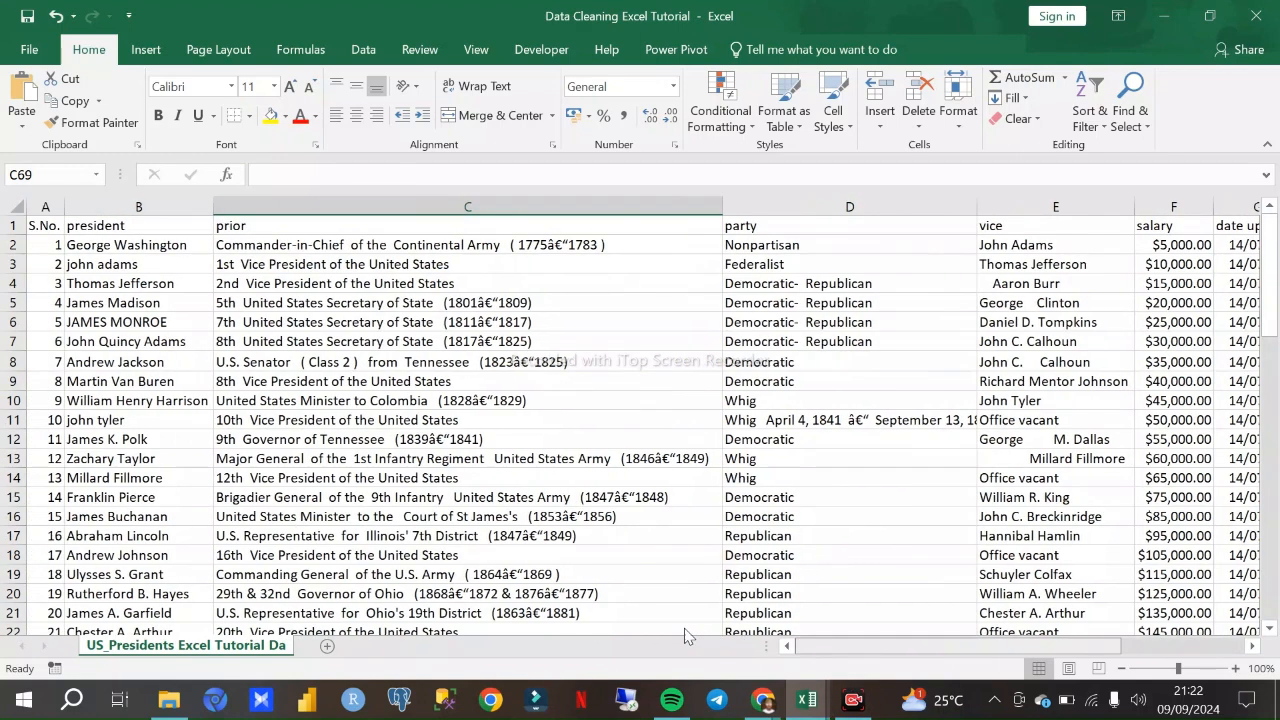
pyautogui.click(137, 206)
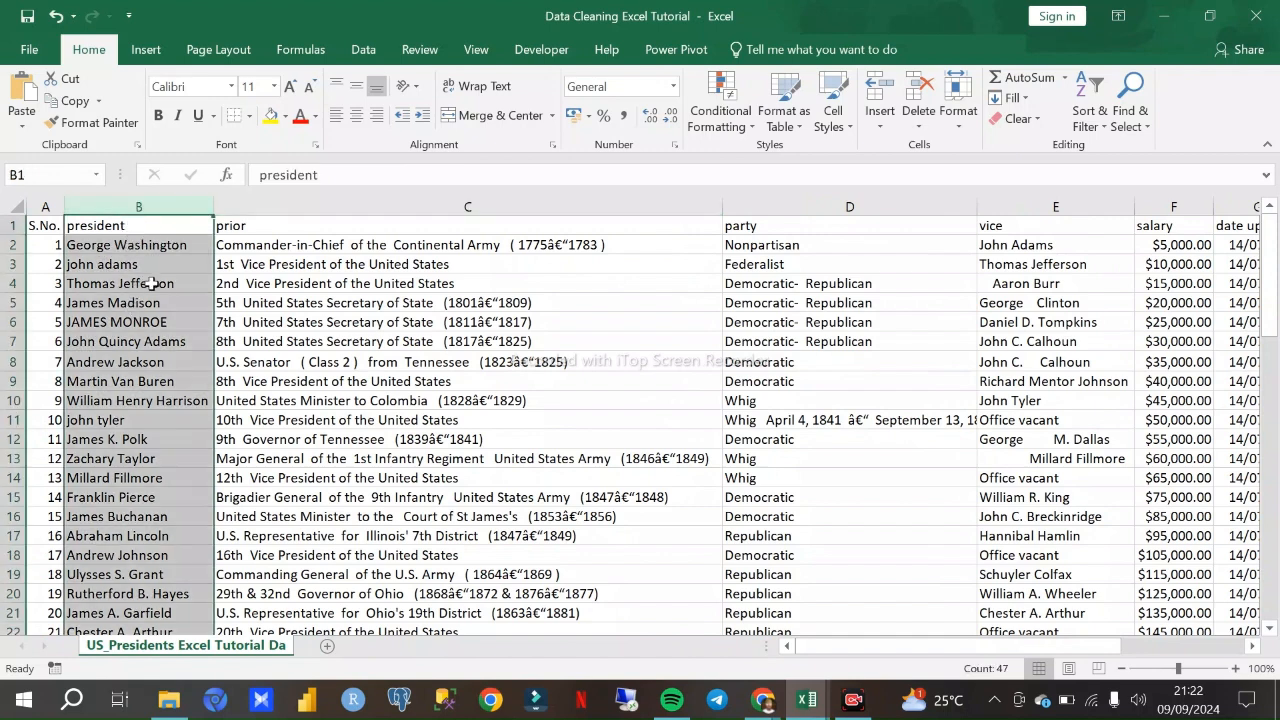
pyautogui.click(142, 246)
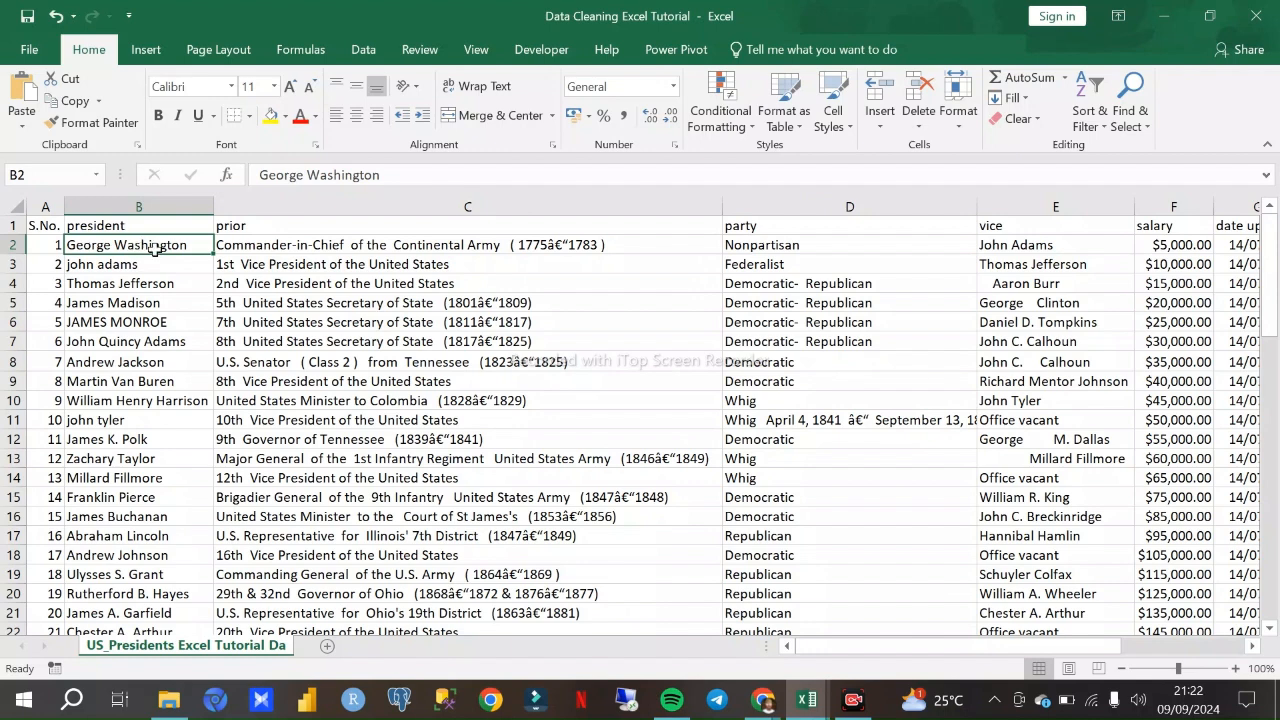
pyautogui.click(138, 265)
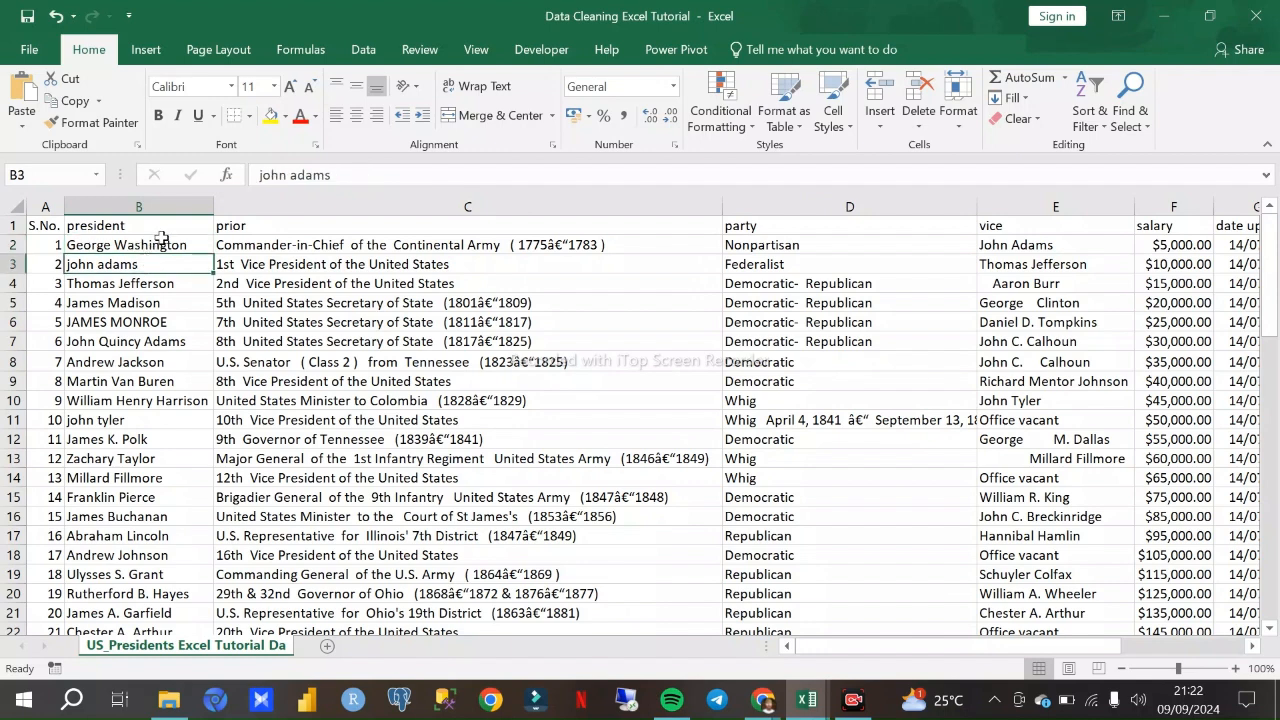
pyautogui.click(165, 206)
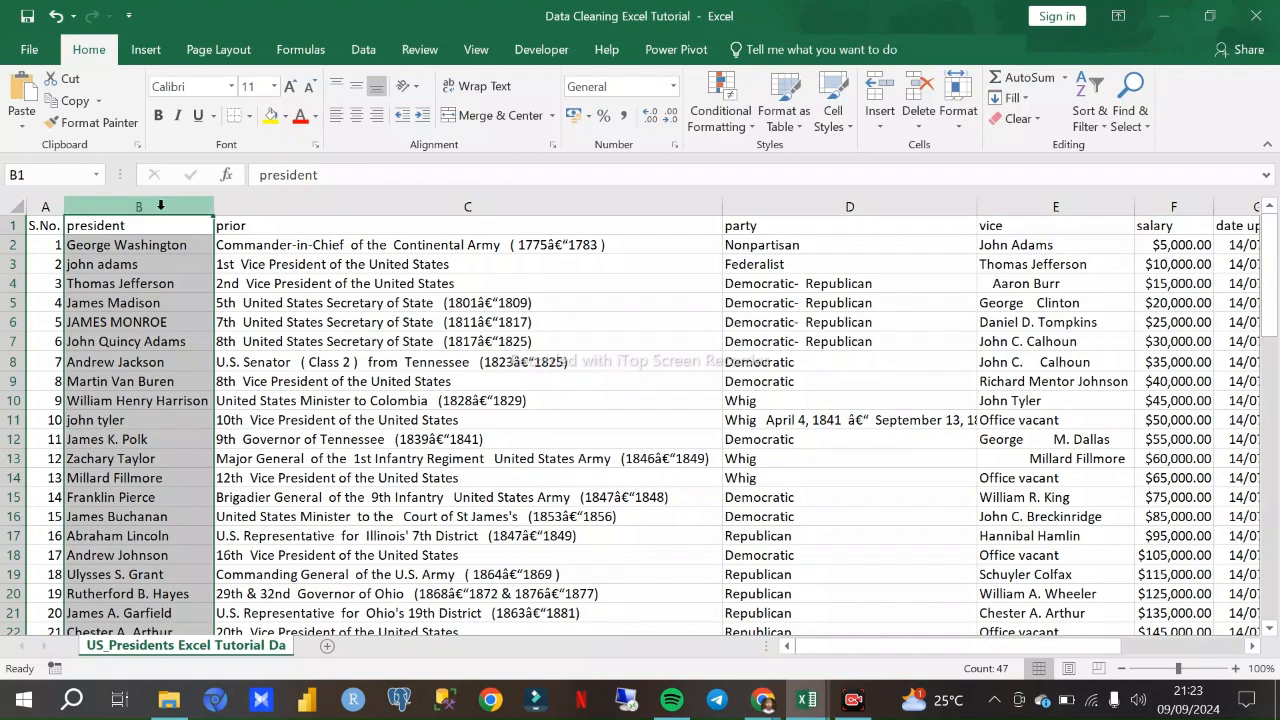
pyautogui.rightClick(160, 205)
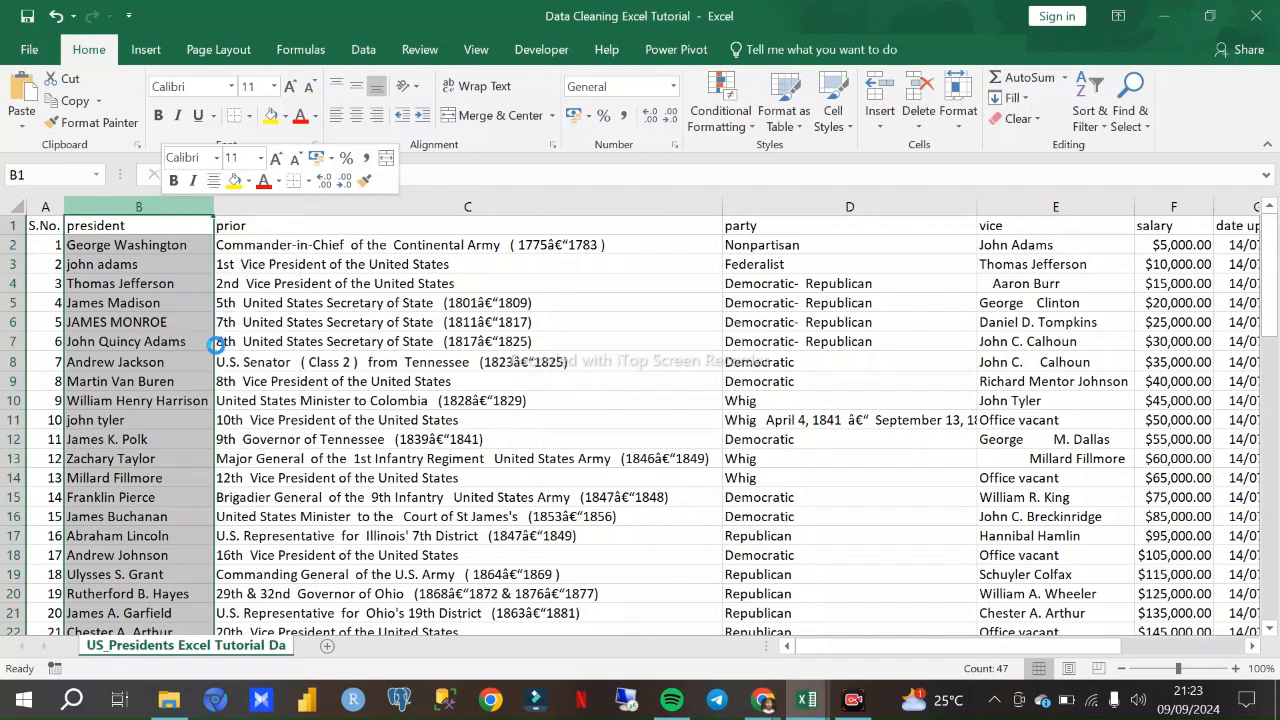
pyautogui.click(208, 349)
pyautogui.moveTo(103, 206); pyautogui.dragTo(170, 204)
pyautogui.moveTo(166, 204); pyautogui.dragTo(179, 204)
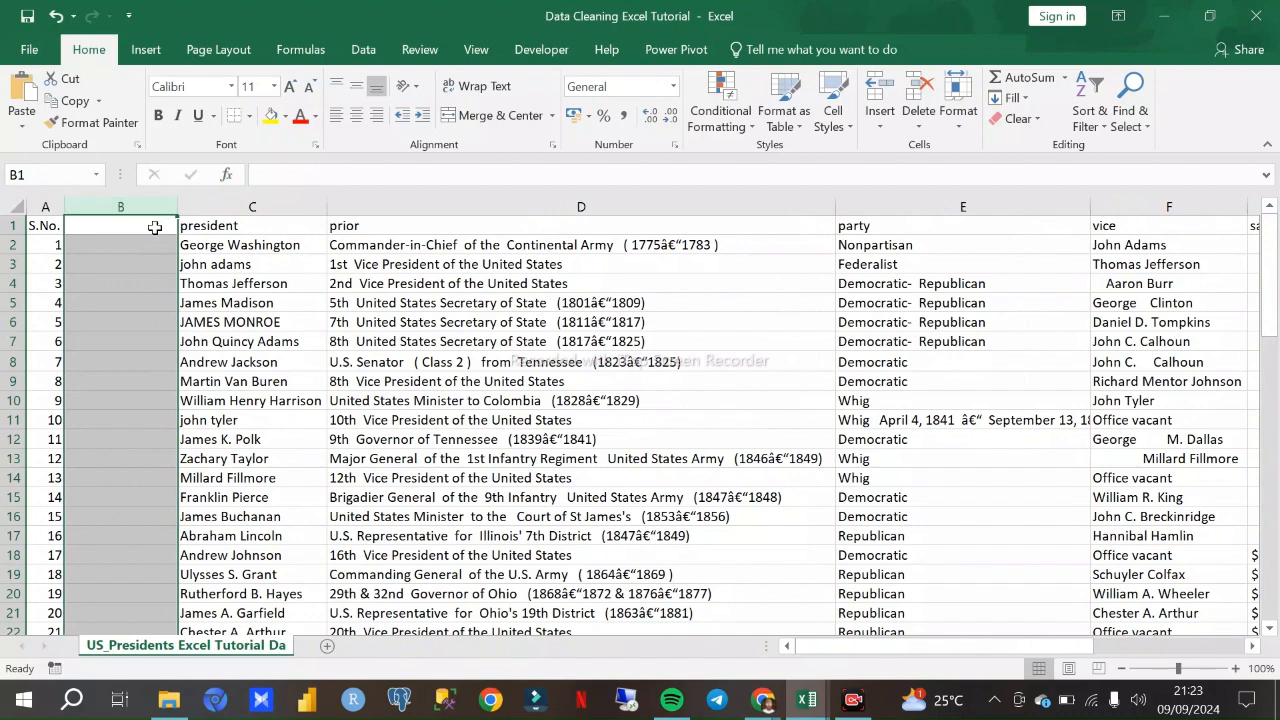
pyautogui.click(57, 18)
pyautogui.click(57, 18)
pyautogui.click(57, 18)
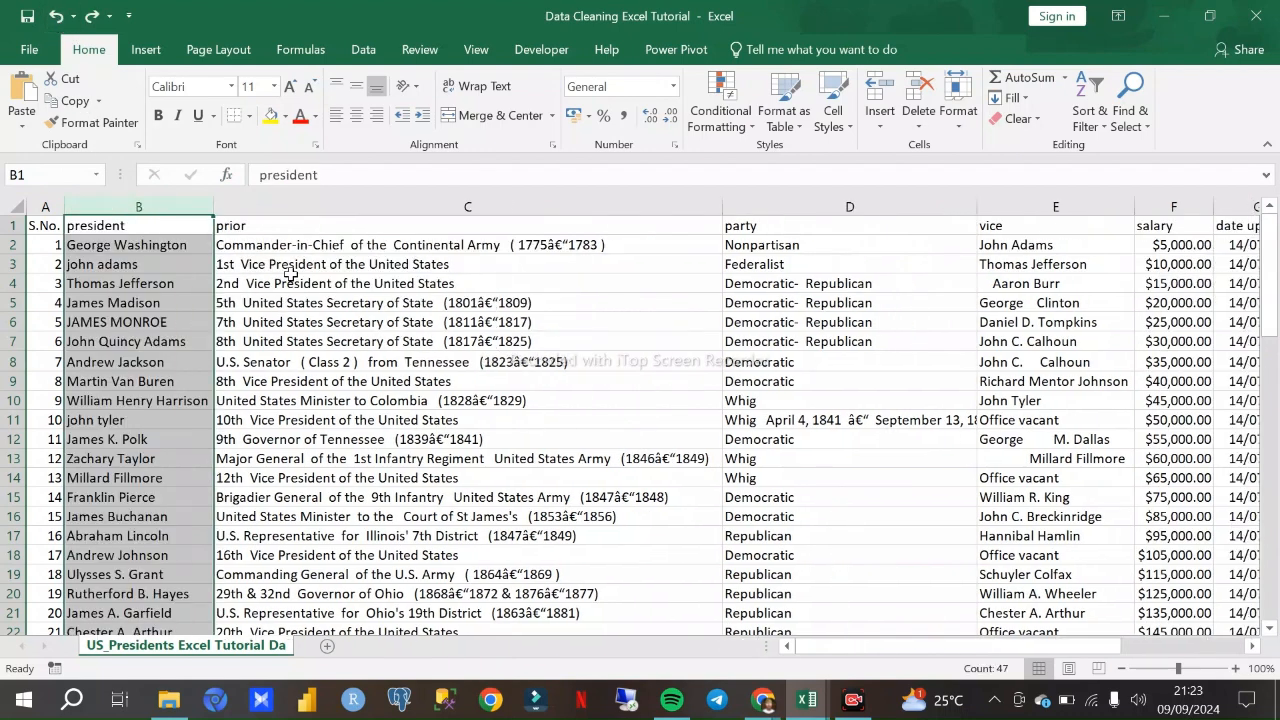
# - Insert an empty column between the president and prior columns and widen it slightly
pyautogui.click(287, 203)
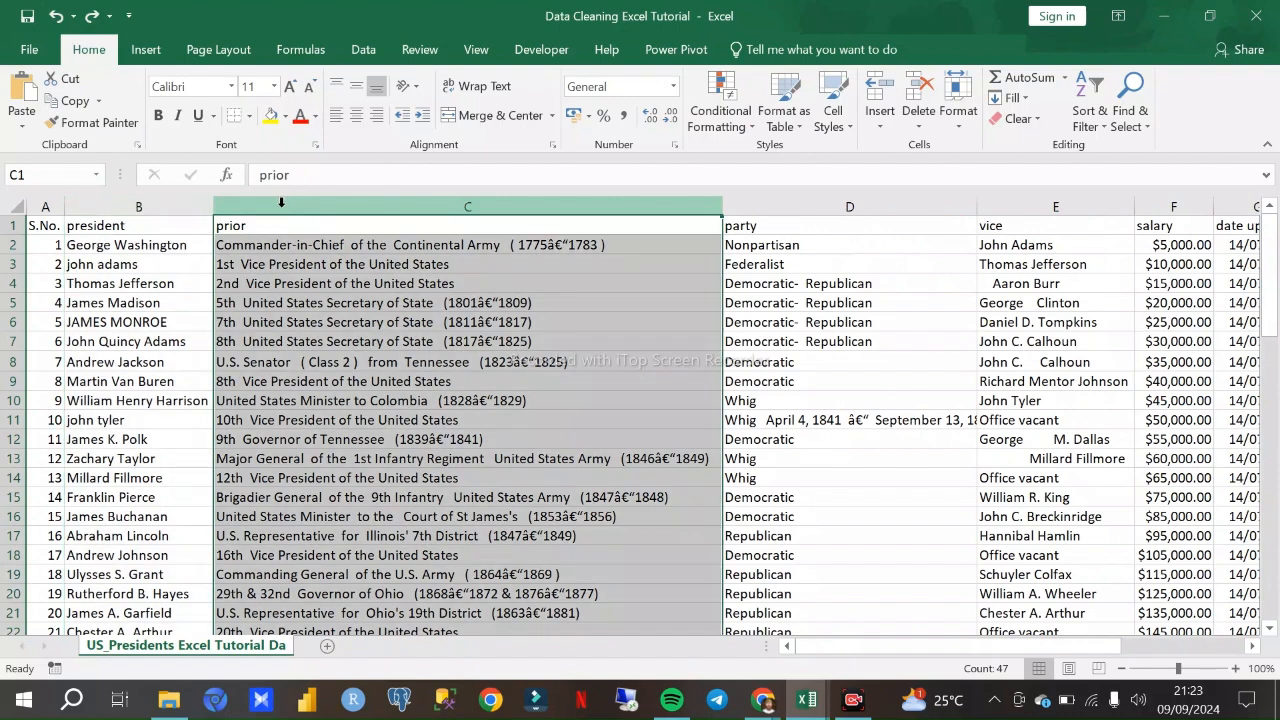
pyautogui.rightClick(282, 203)
pyautogui.click(350, 346)
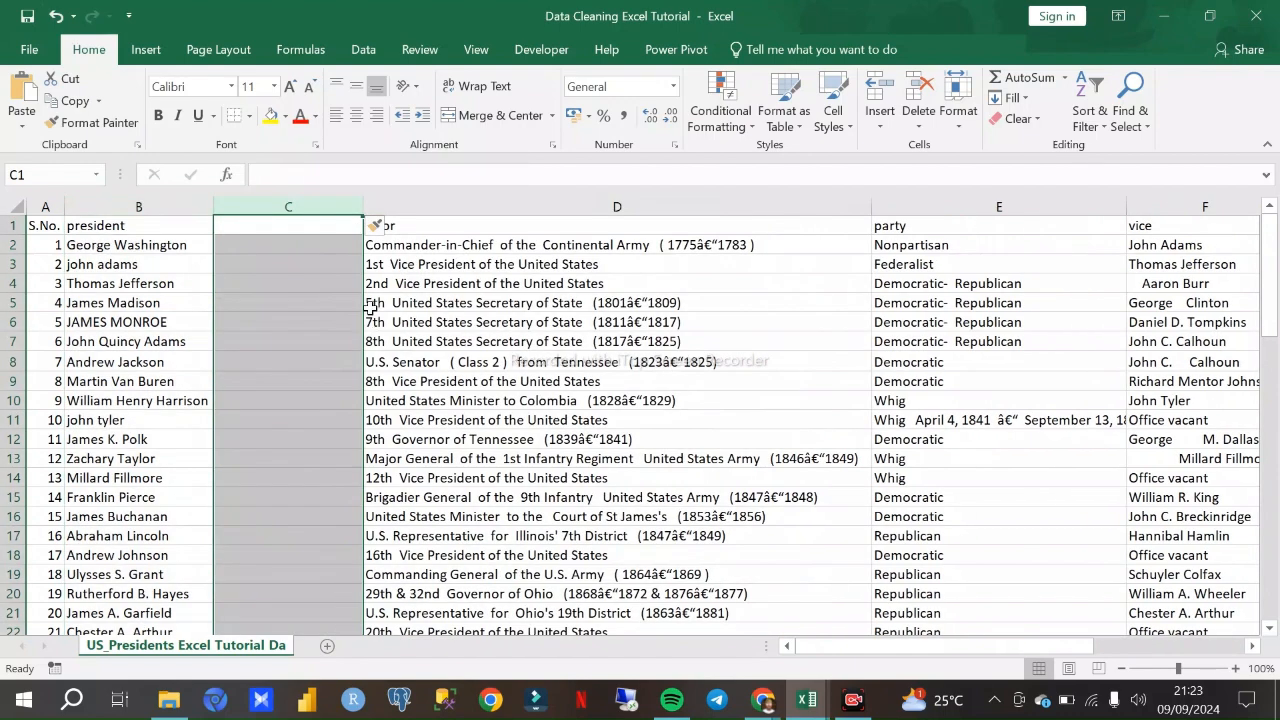
pyautogui.moveTo(365, 204); pyautogui.dragTo(393, 205)
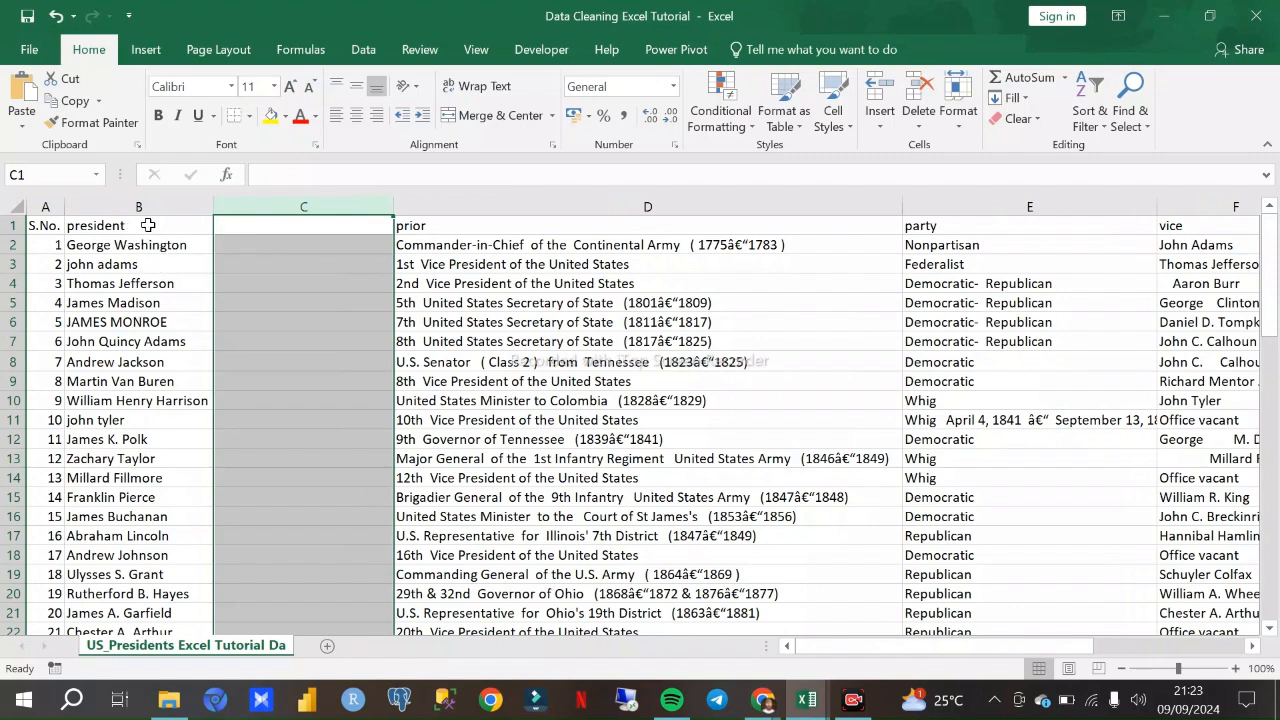
# - Enter the formula =PROPER(B2) in cell C2 to convert the first president's name to proper case
pyautogui.click(235, 246)
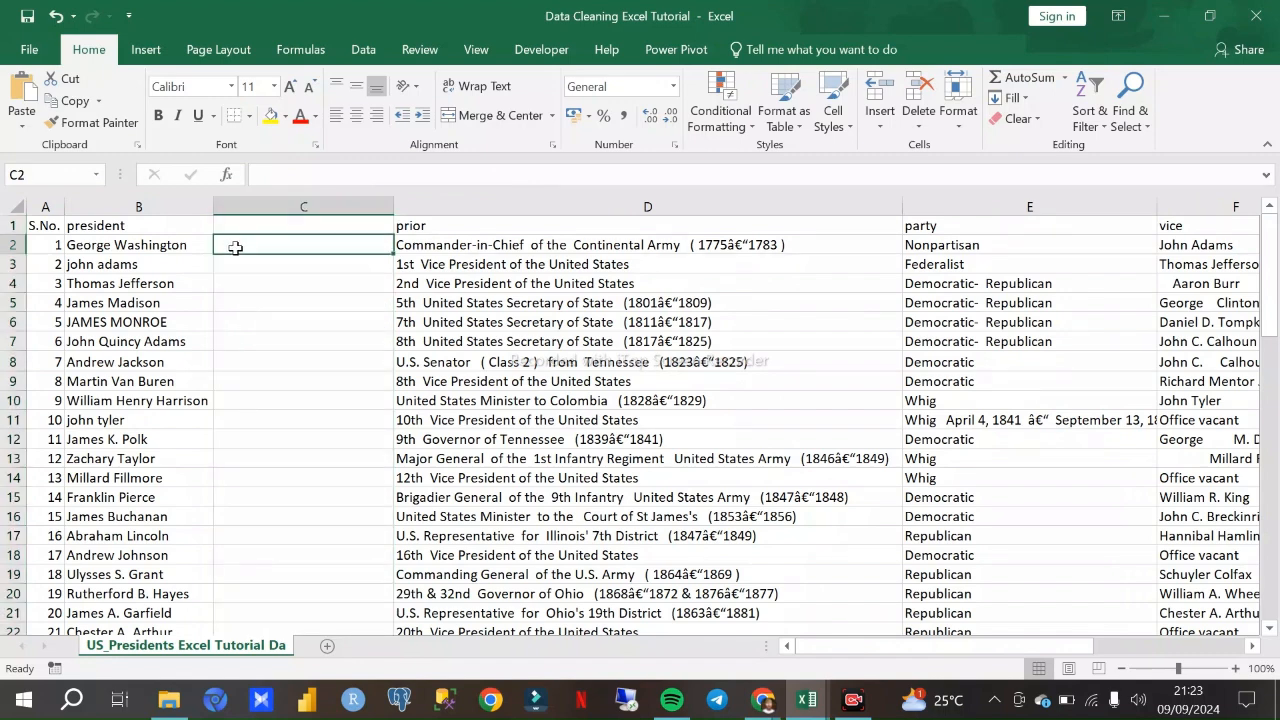
pyautogui.write('=')
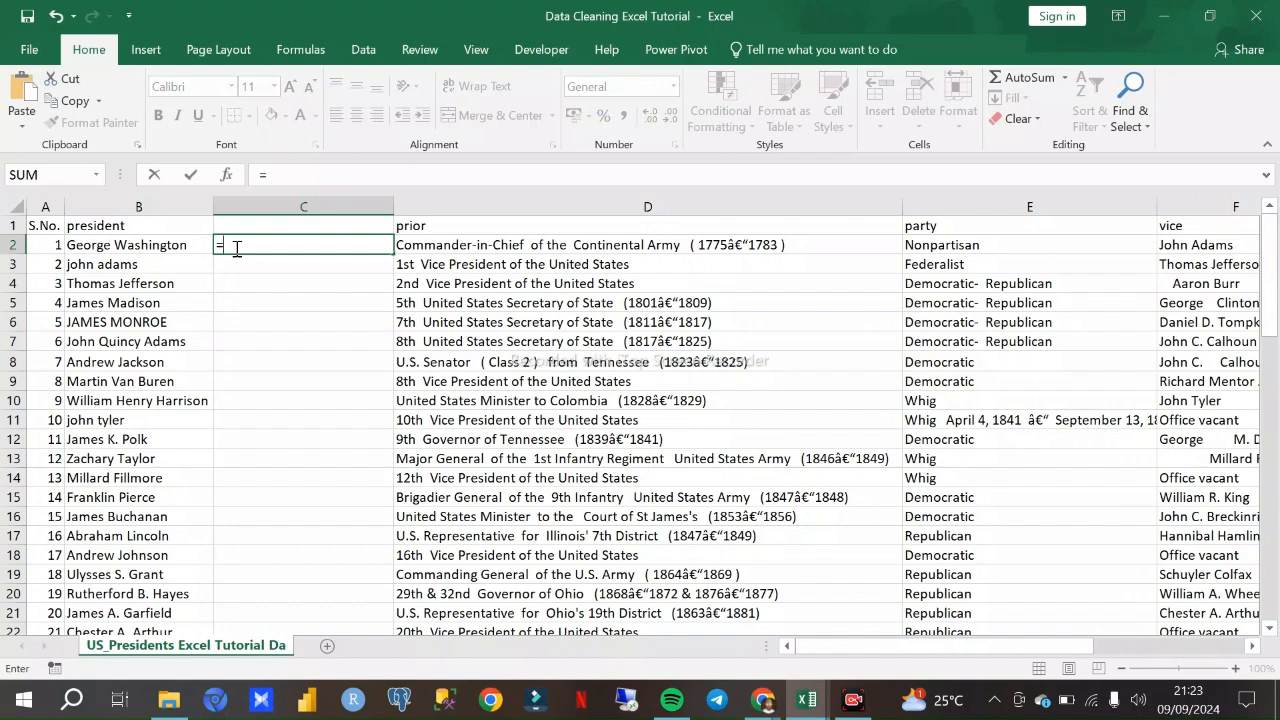
pyautogui.write('Pros')
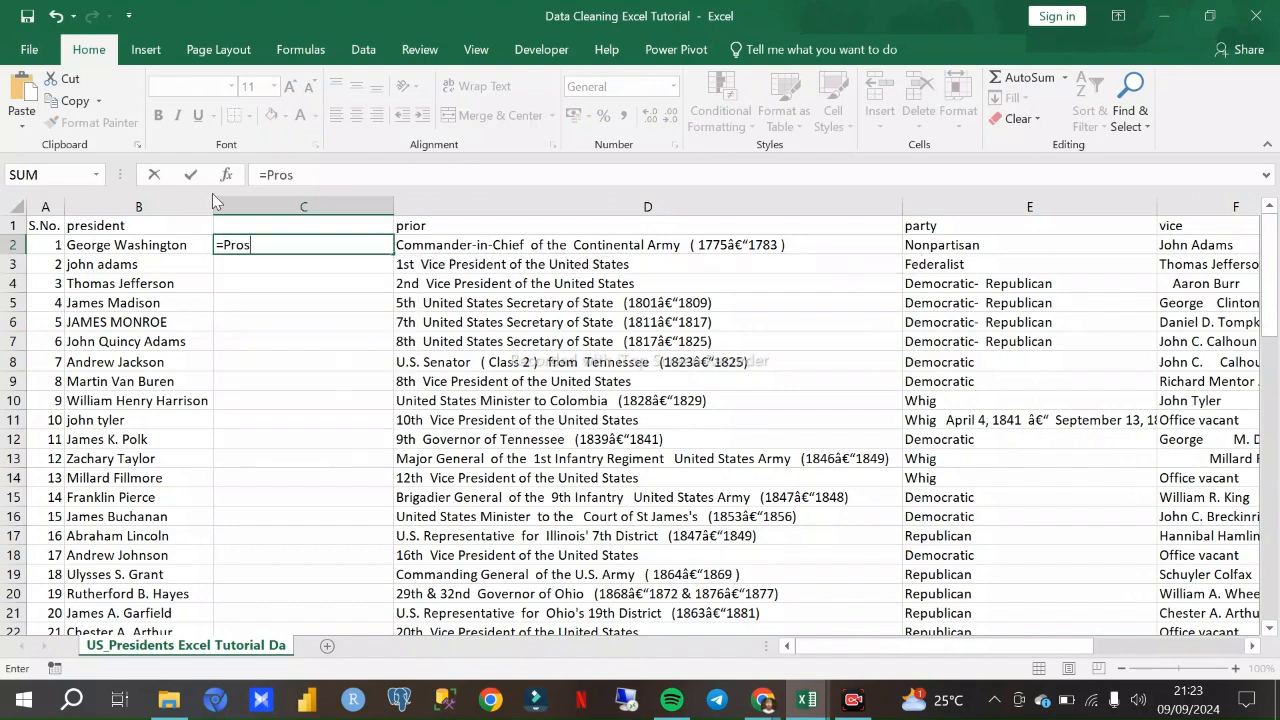
pyautogui.press('BackSpace')
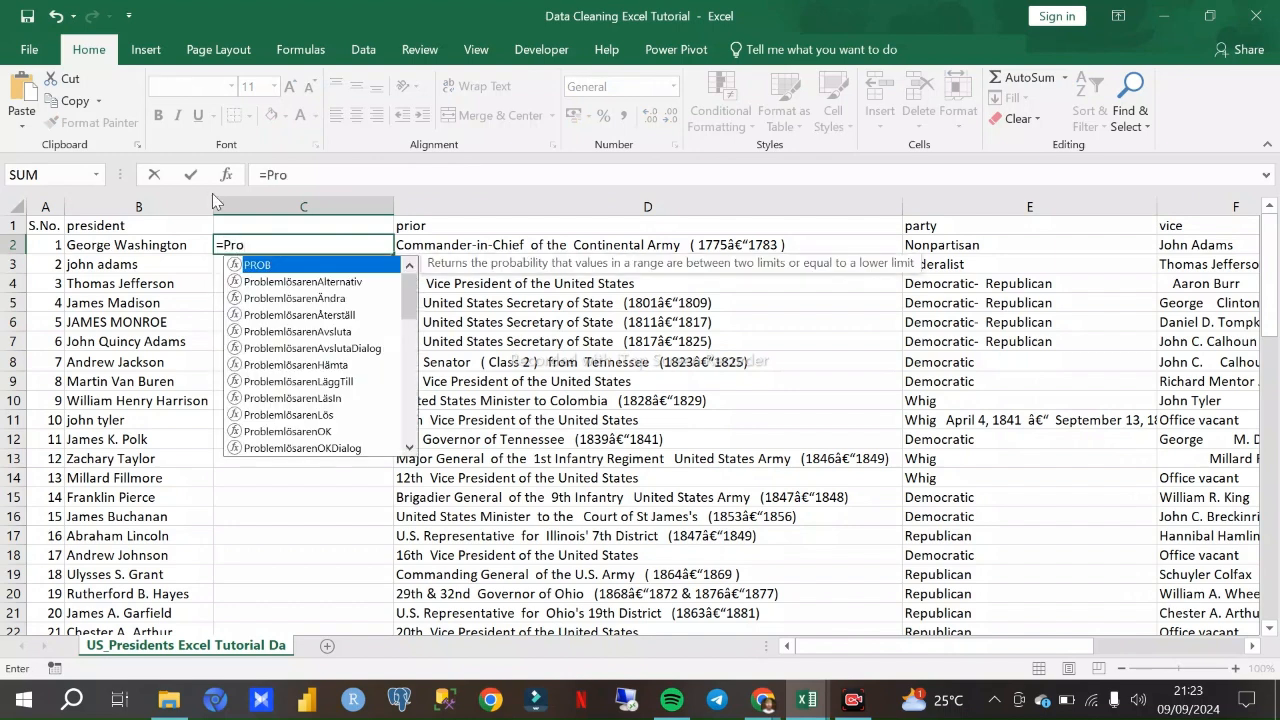
pyautogui.write('per')
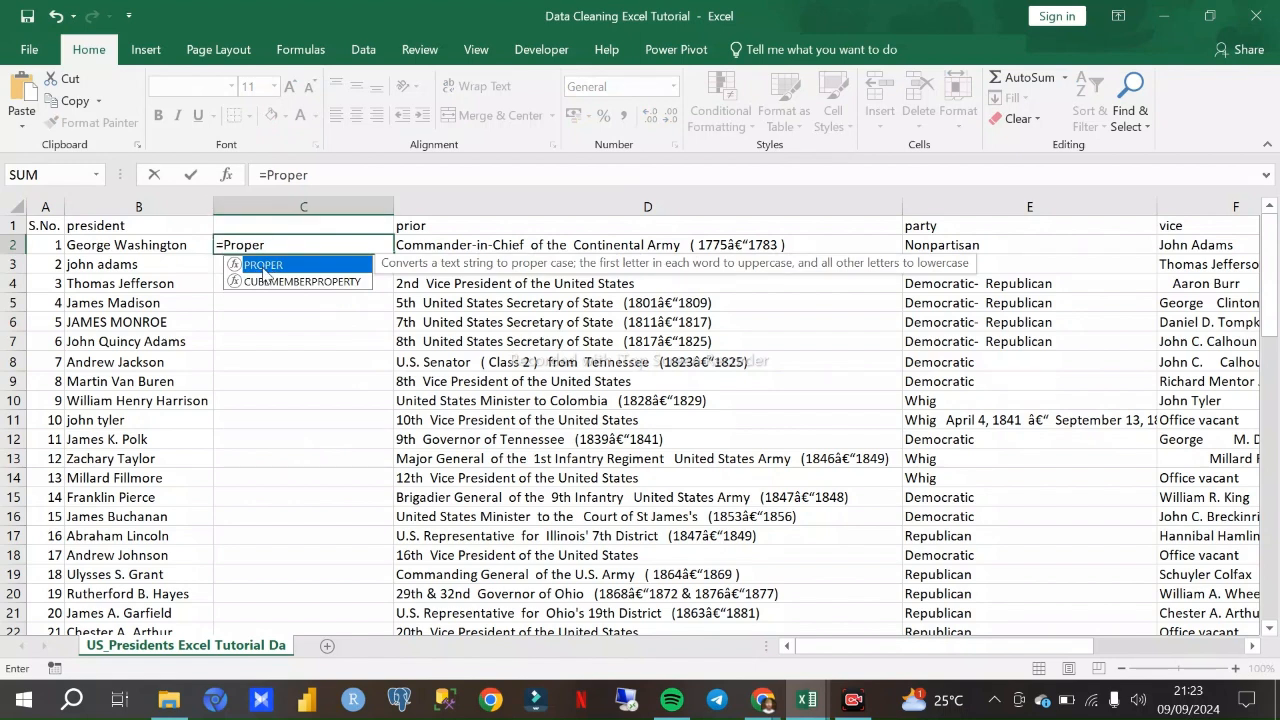
pyautogui.doubleClick(260, 266)
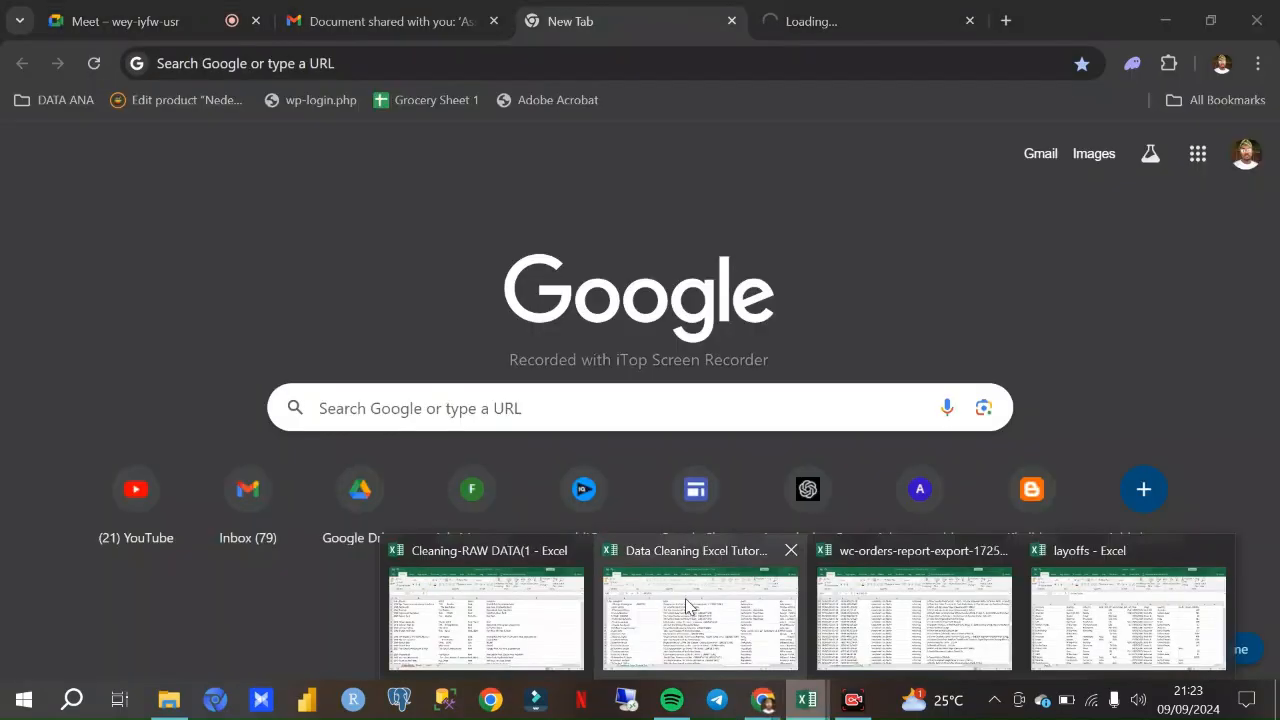
pyautogui.click(686, 605)
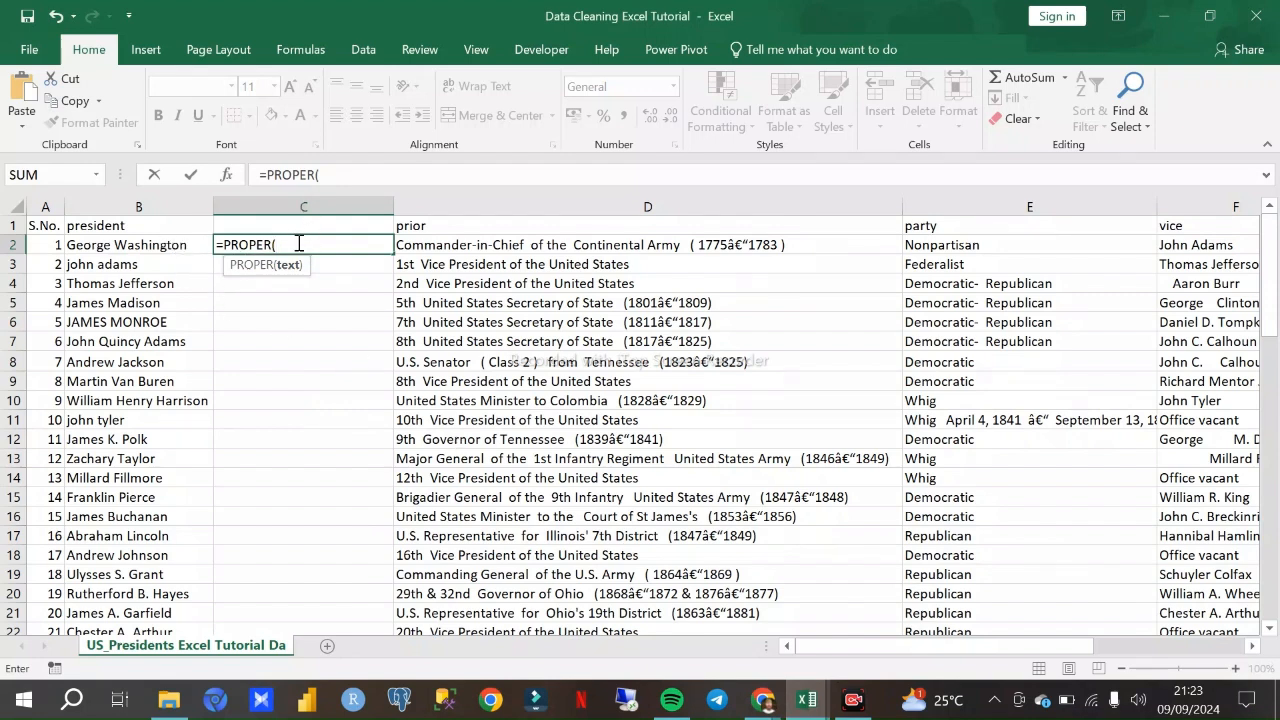
pyautogui.click(167, 245)
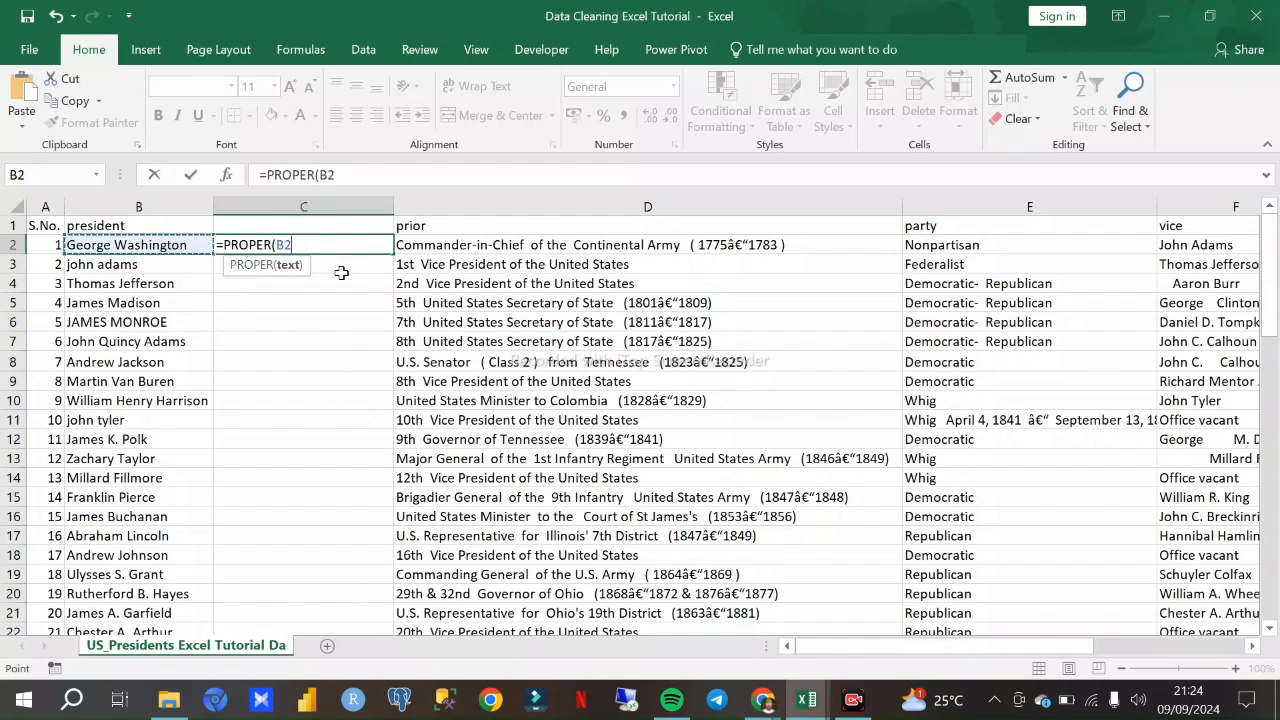
pyautogui.write('_')
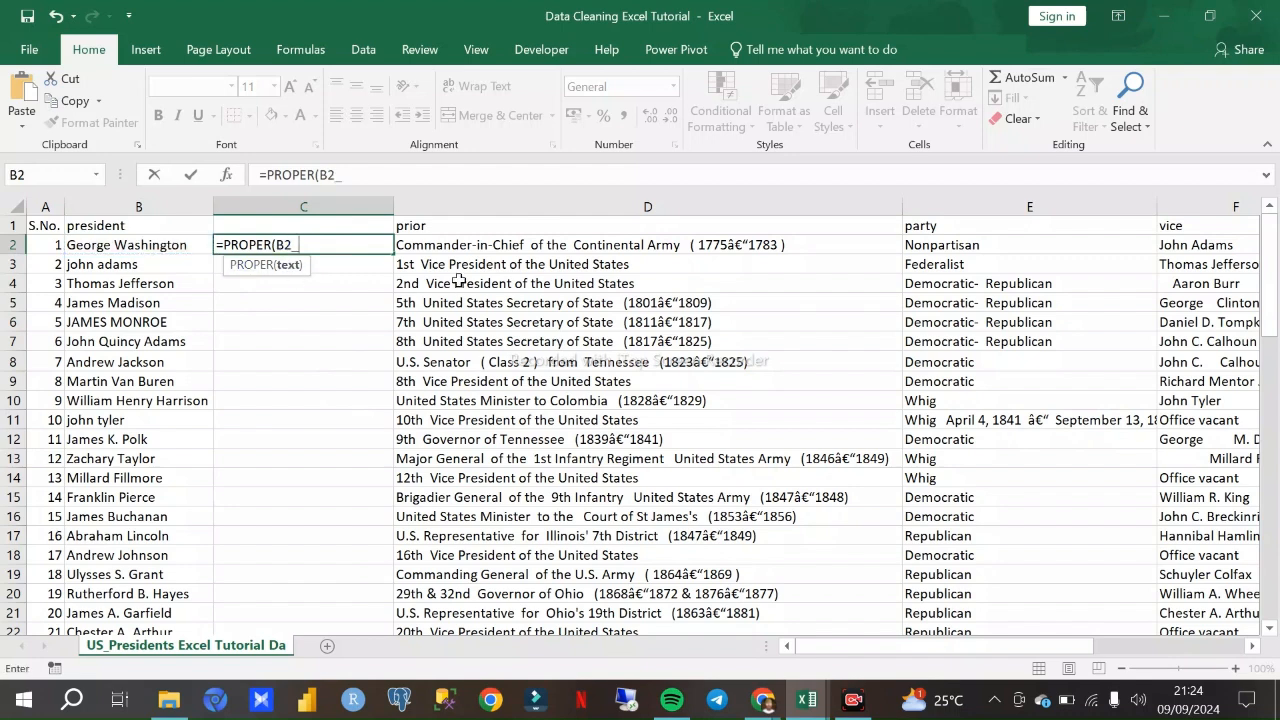
pyautogui.press('BackSpace')
pyautogui.write(')')
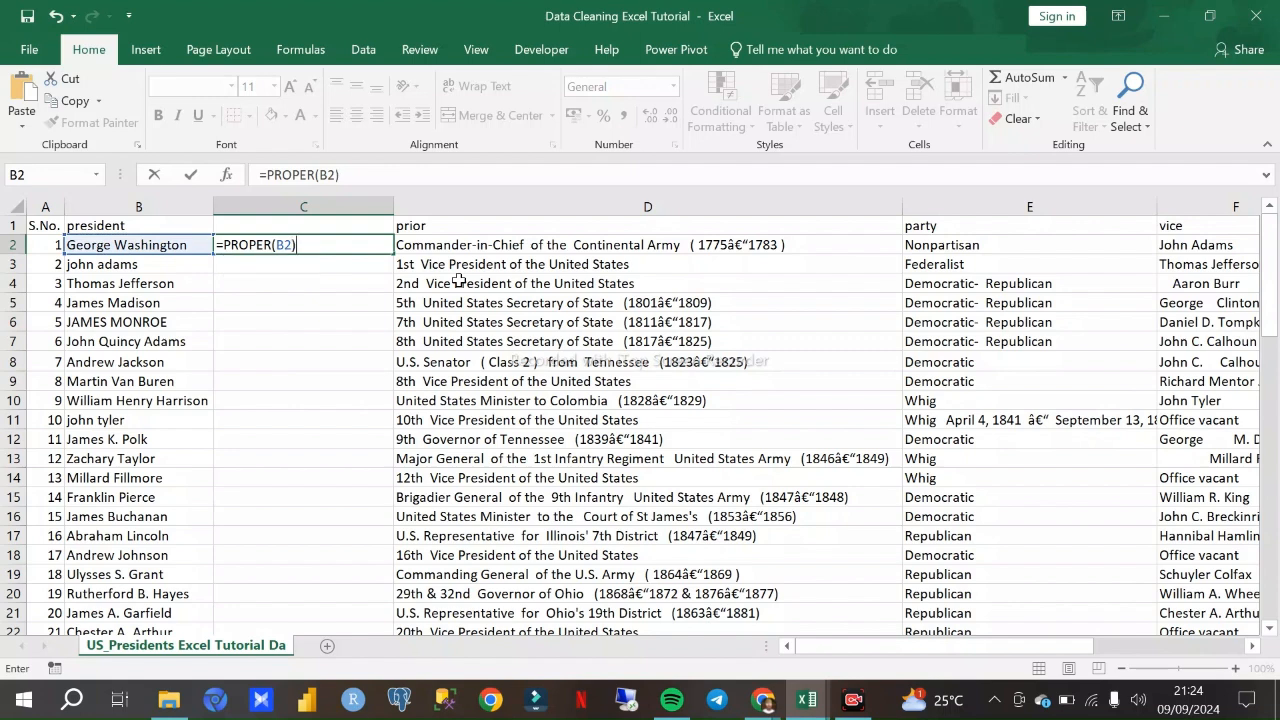
pyautogui.press('Return')
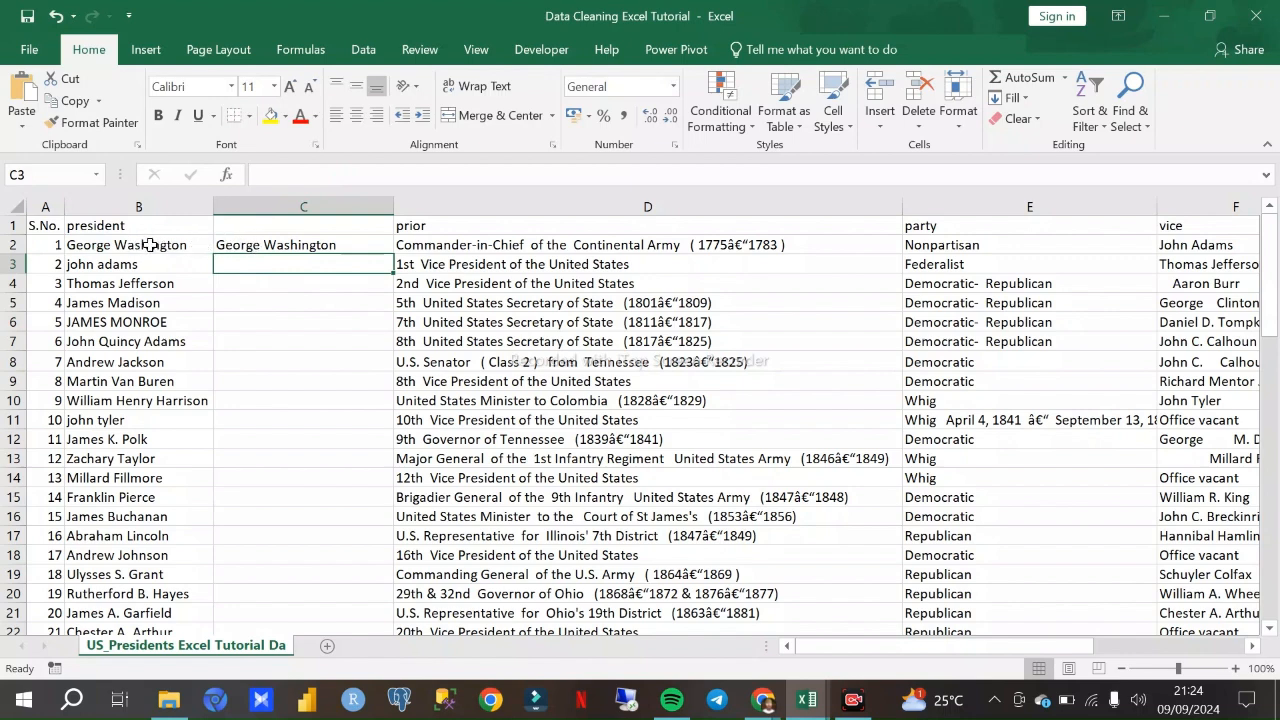
pyautogui.click(230, 246)
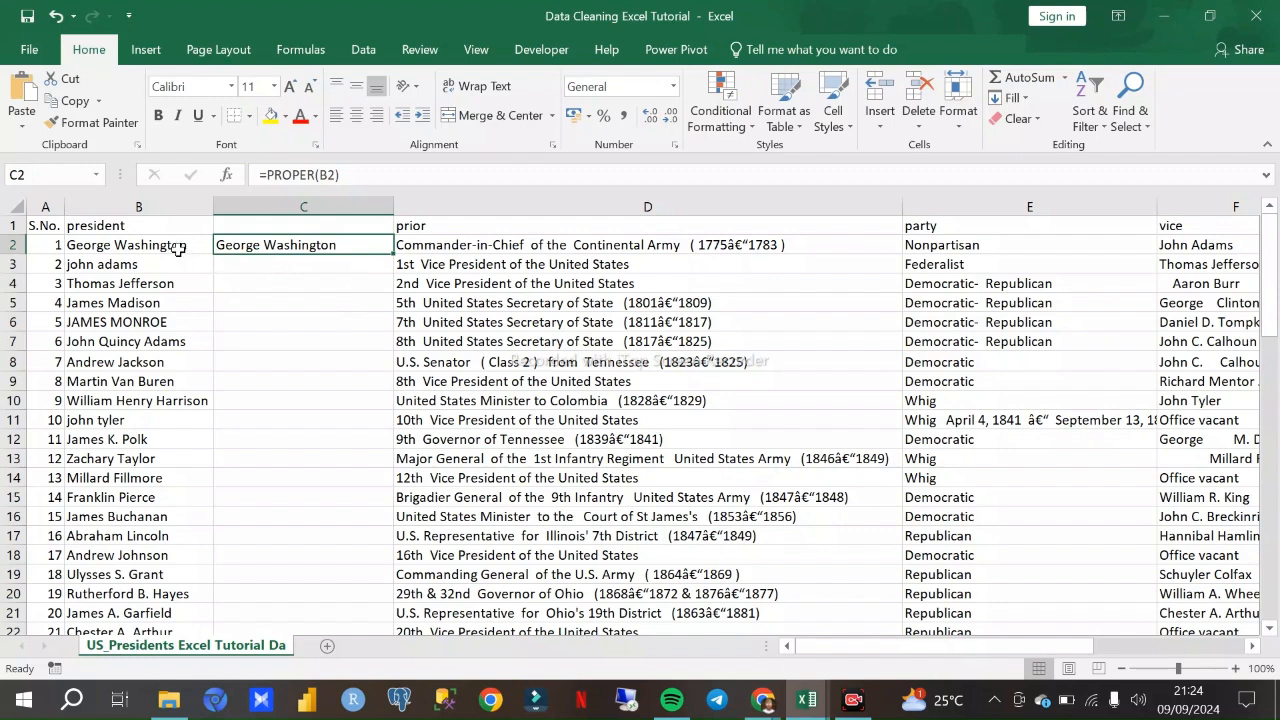
# - Compare the president column with the helper column beside it and examine the inconsistently capitalised names in column B
pyautogui.click(150, 226)
pyautogui.click(182, 206)
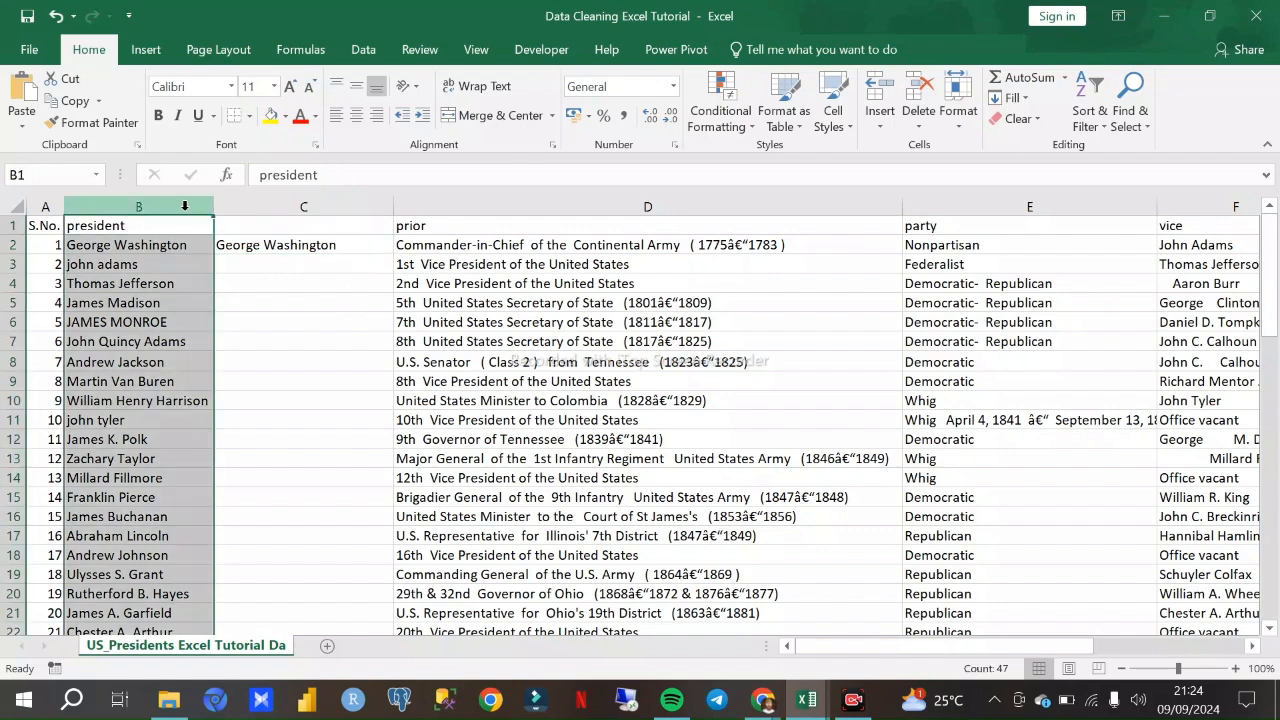
pyautogui.click(300, 206)
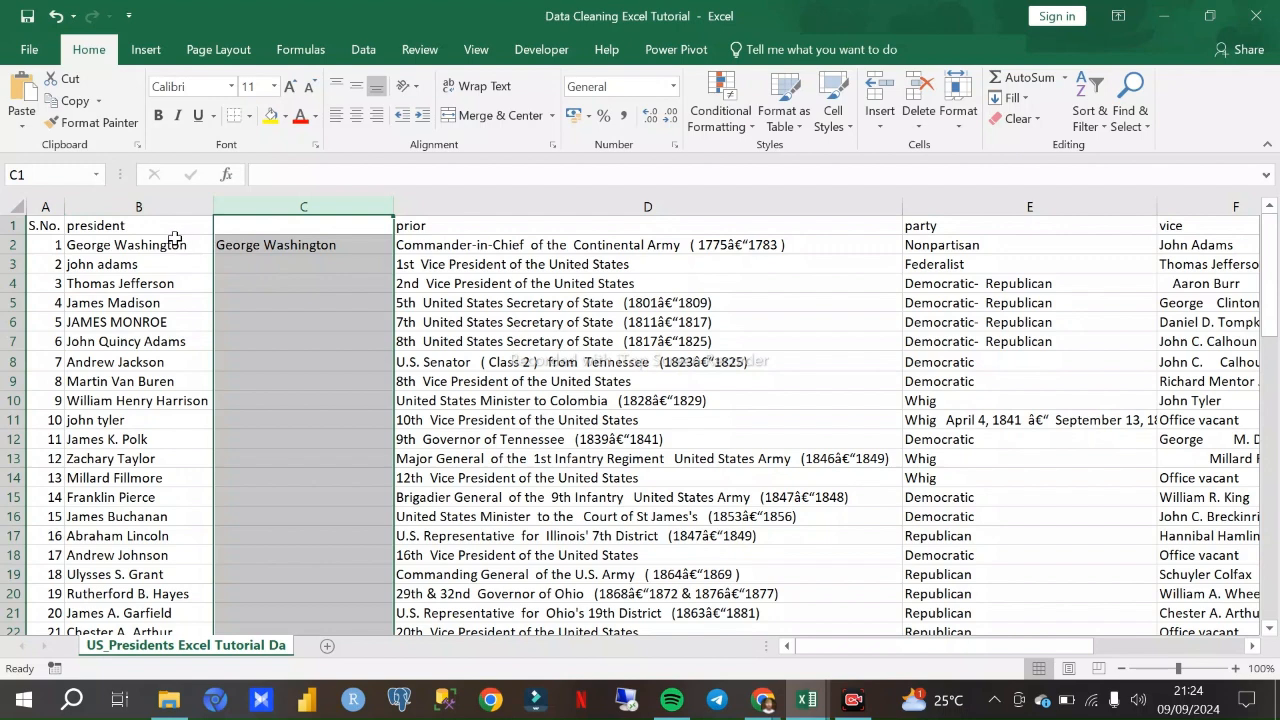
pyautogui.click(157, 208)
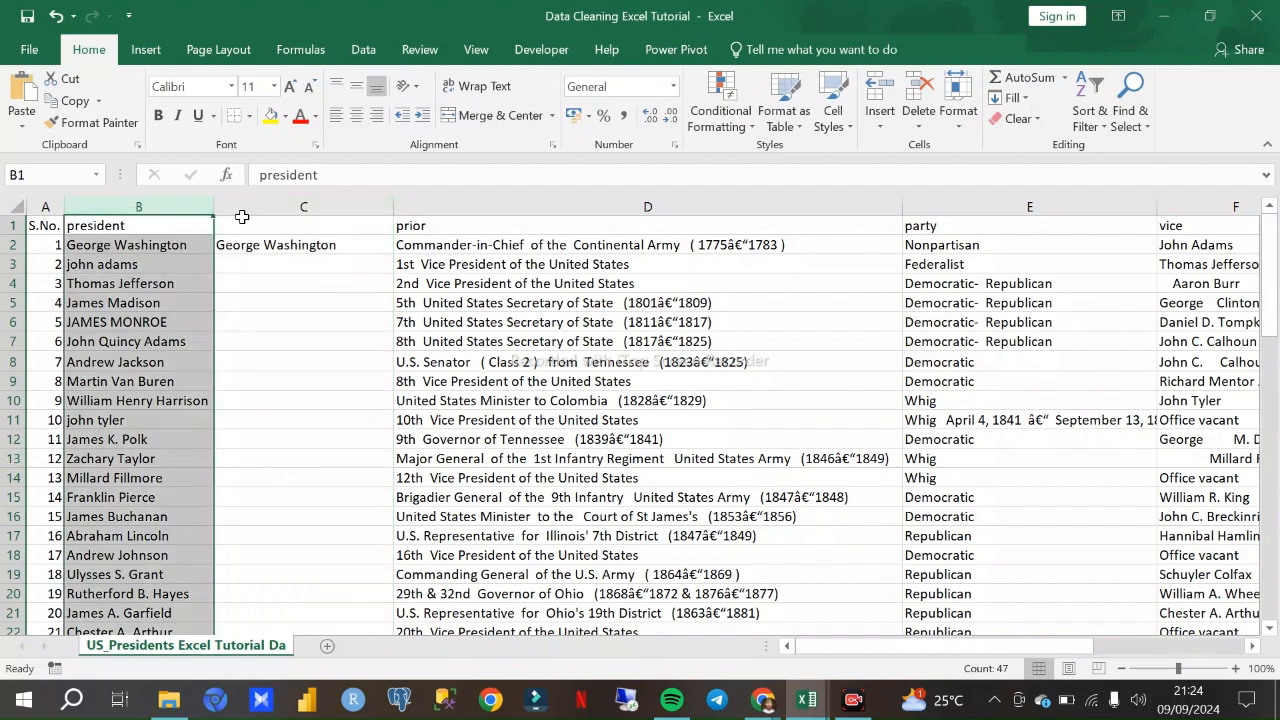
pyautogui.click(246, 207)
pyautogui.click(148, 228)
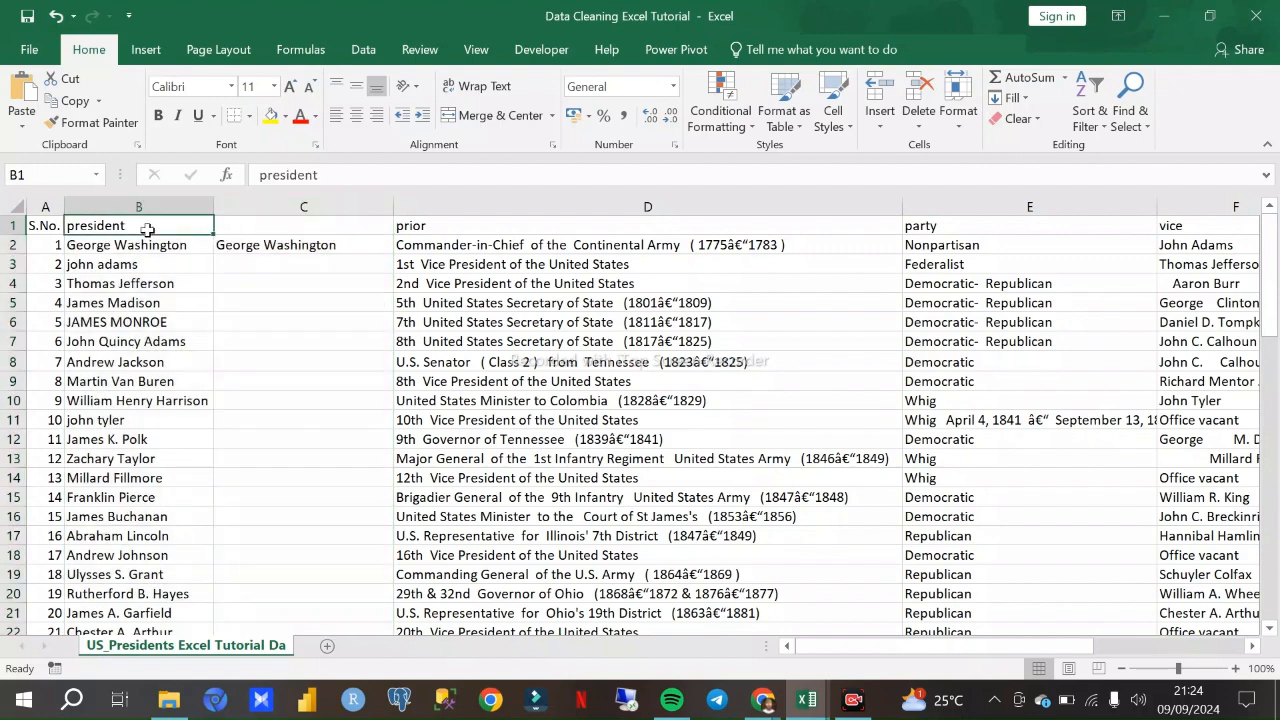
pyautogui.click(290, 210)
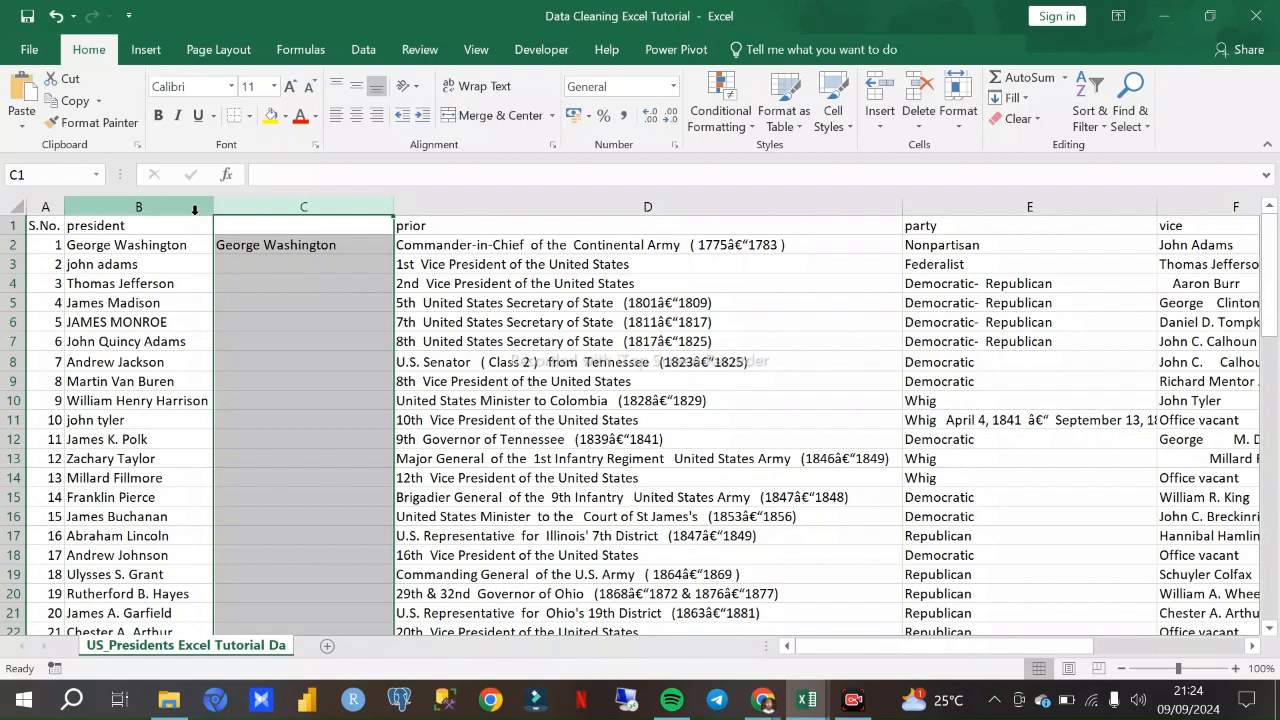
pyautogui.click(243, 244)
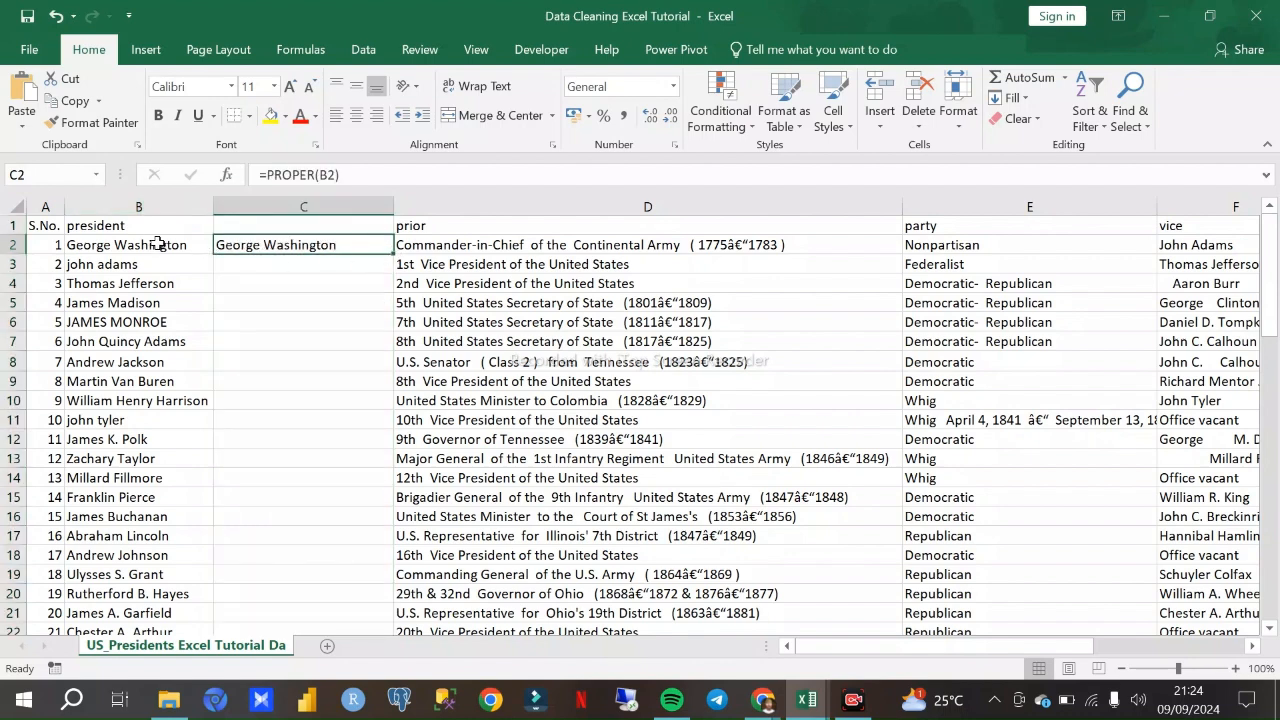
pyautogui.click(178, 266)
pyautogui.click(155, 316)
pyautogui.scroll(-16, 291, 485)
pyautogui.scroll(8, 300, 458)
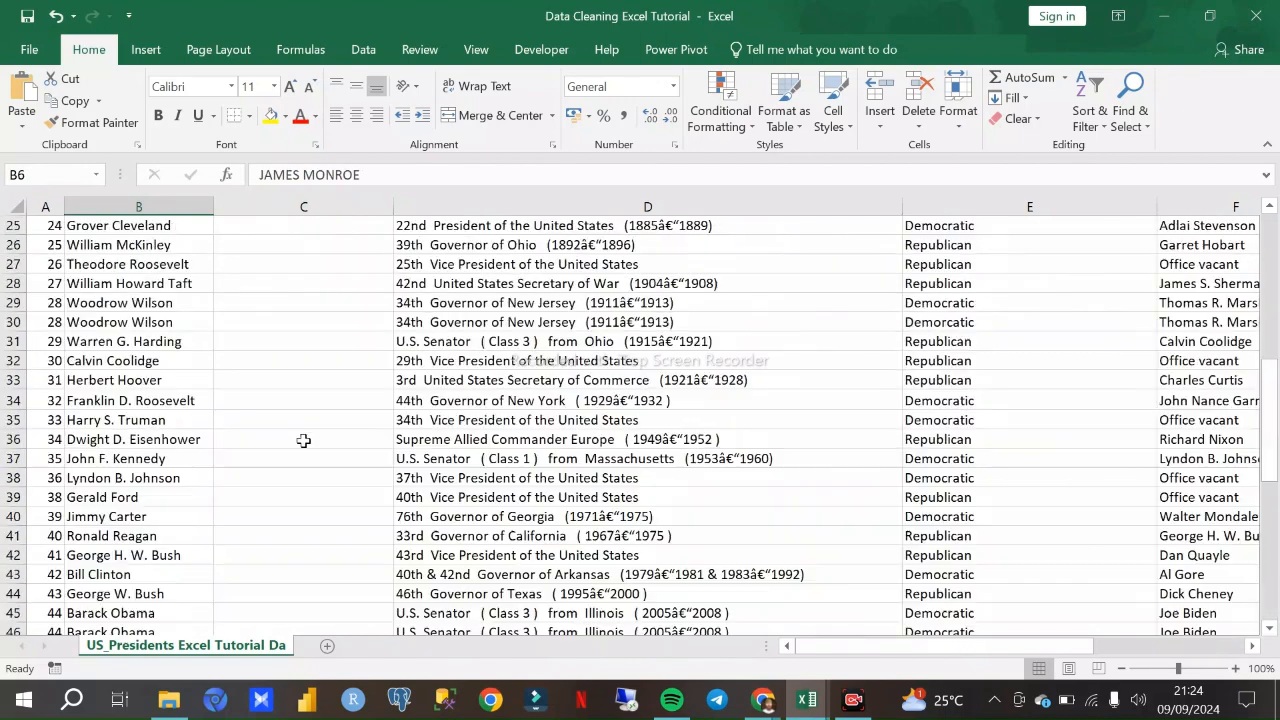
# - Fill the PROPER formula from cell C2 down column C to the last president row
pyautogui.scroll(8, 300, 430)
pyautogui.click(259, 244)
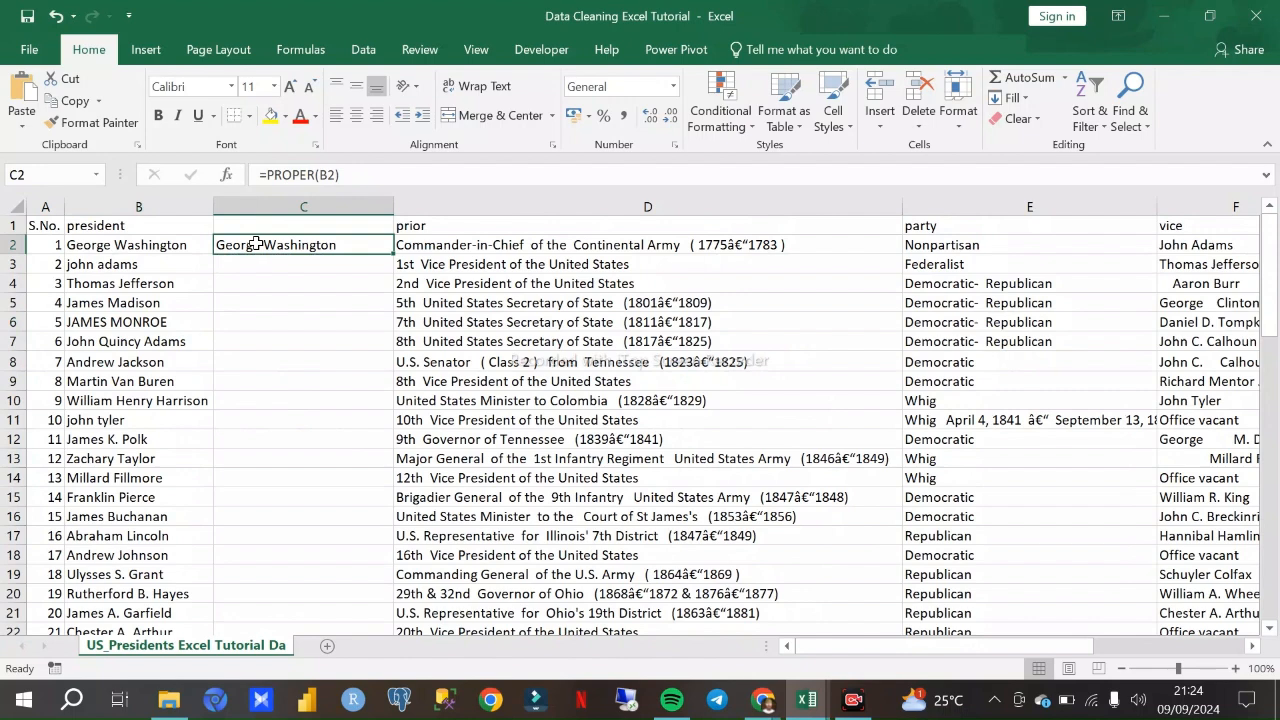
pyautogui.doubleClick(392, 254)
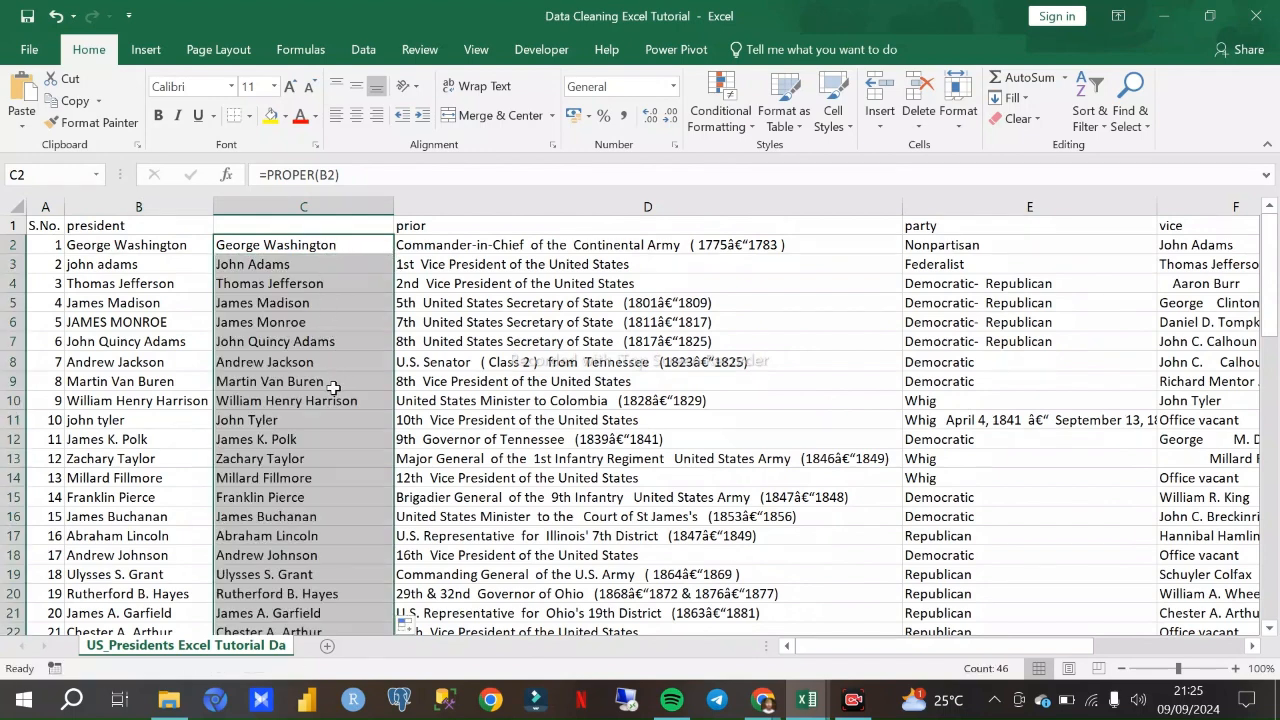
pyautogui.scroll(-7, 332, 404)
pyautogui.scroll(-8, 331, 477)
pyautogui.scroll(7, 334, 383)
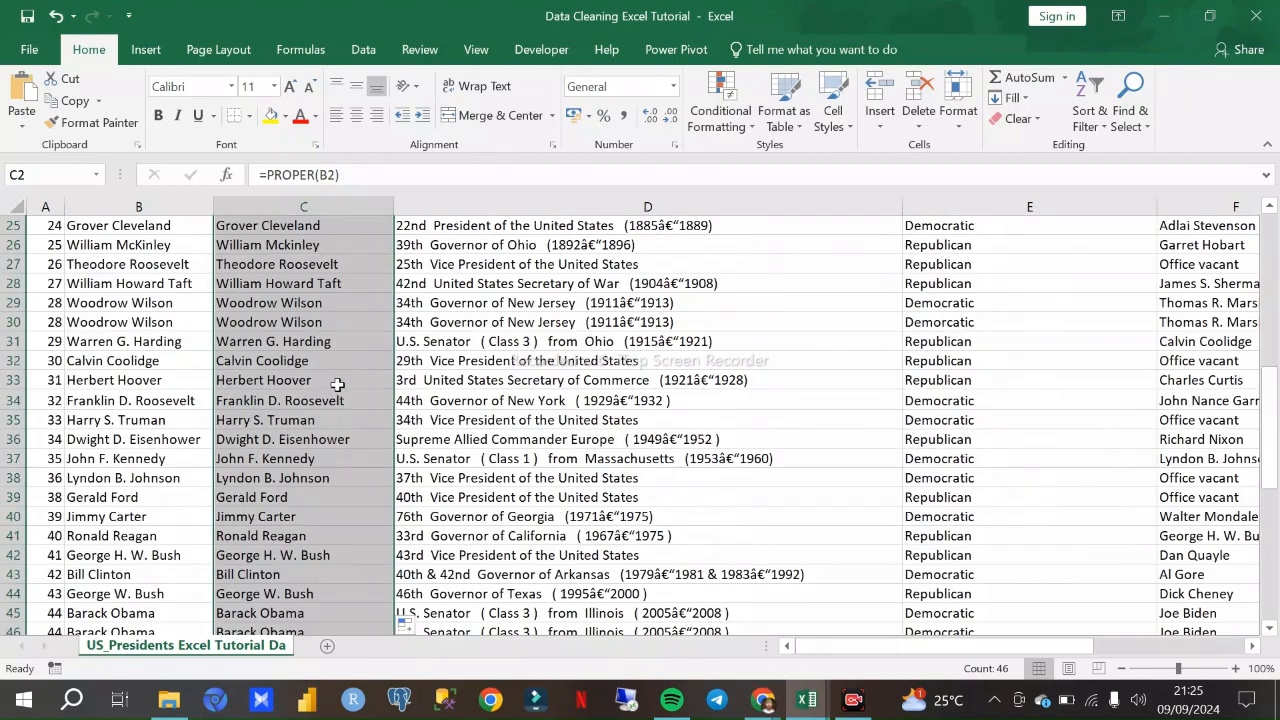
pyautogui.scroll(5, 327, 368)
pyautogui.scroll(3, 325, 355)
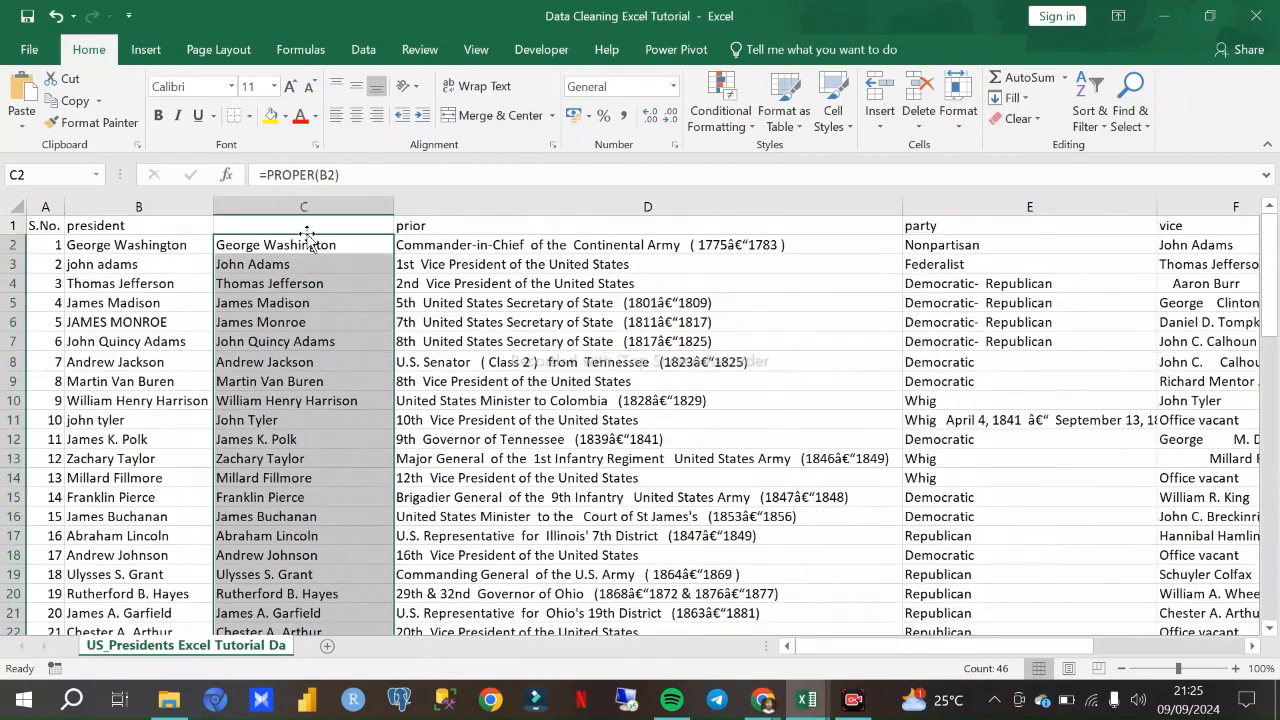
# - Compare the original names in column B with their proper-case versions in column C throughout the list
pyautogui.scroll(-3, 304, 290)
pyautogui.scroll(3, 306, 330)
pyautogui.click(131, 321)
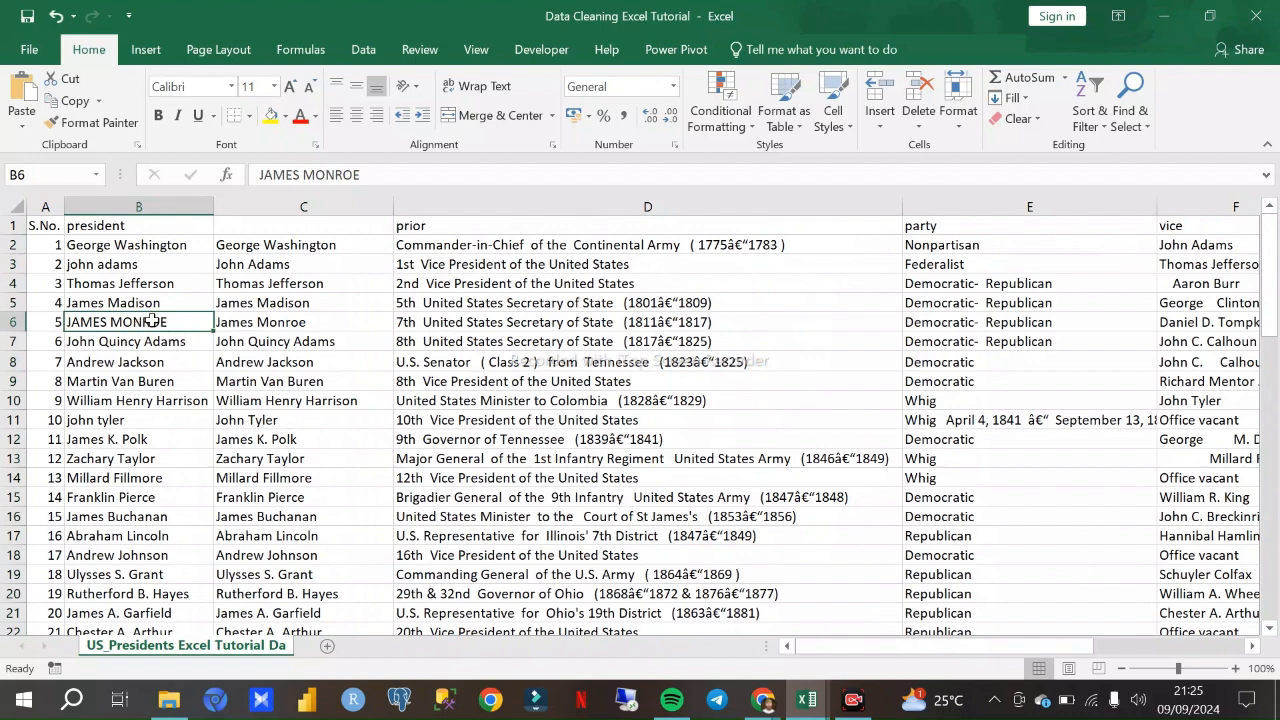
pyautogui.click(283, 322)
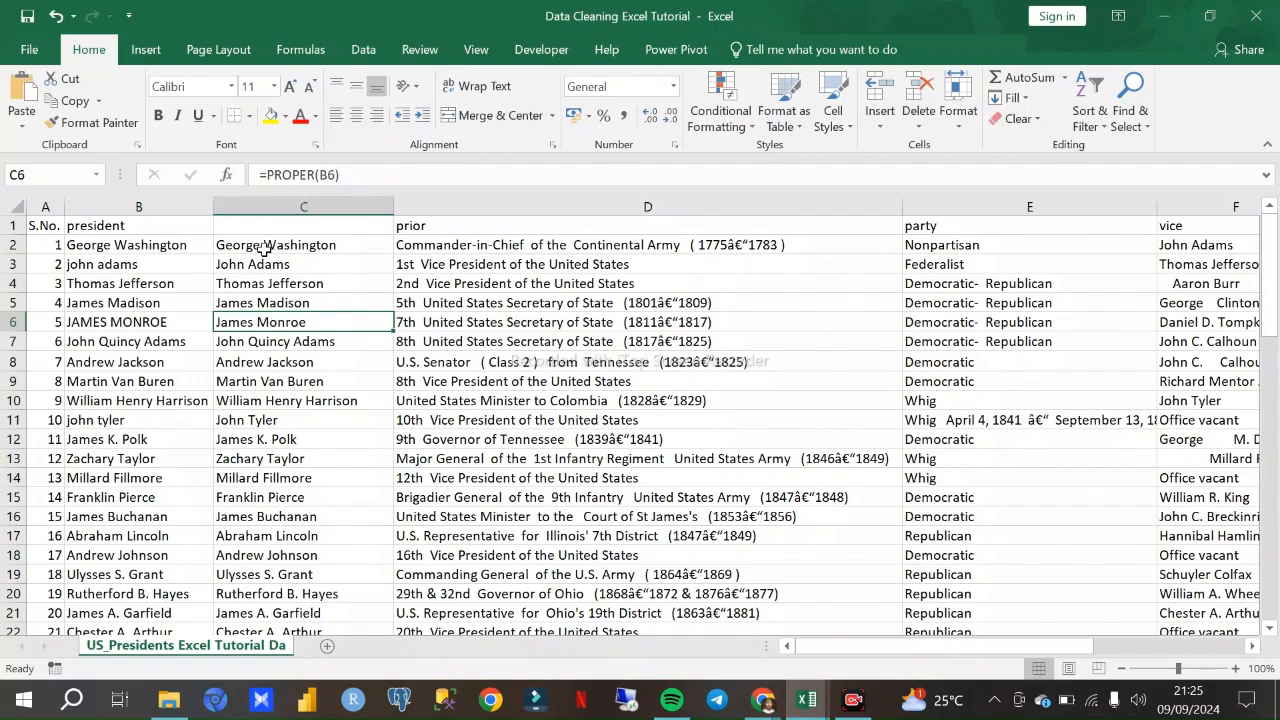
pyautogui.scroll(-8, 272, 280)
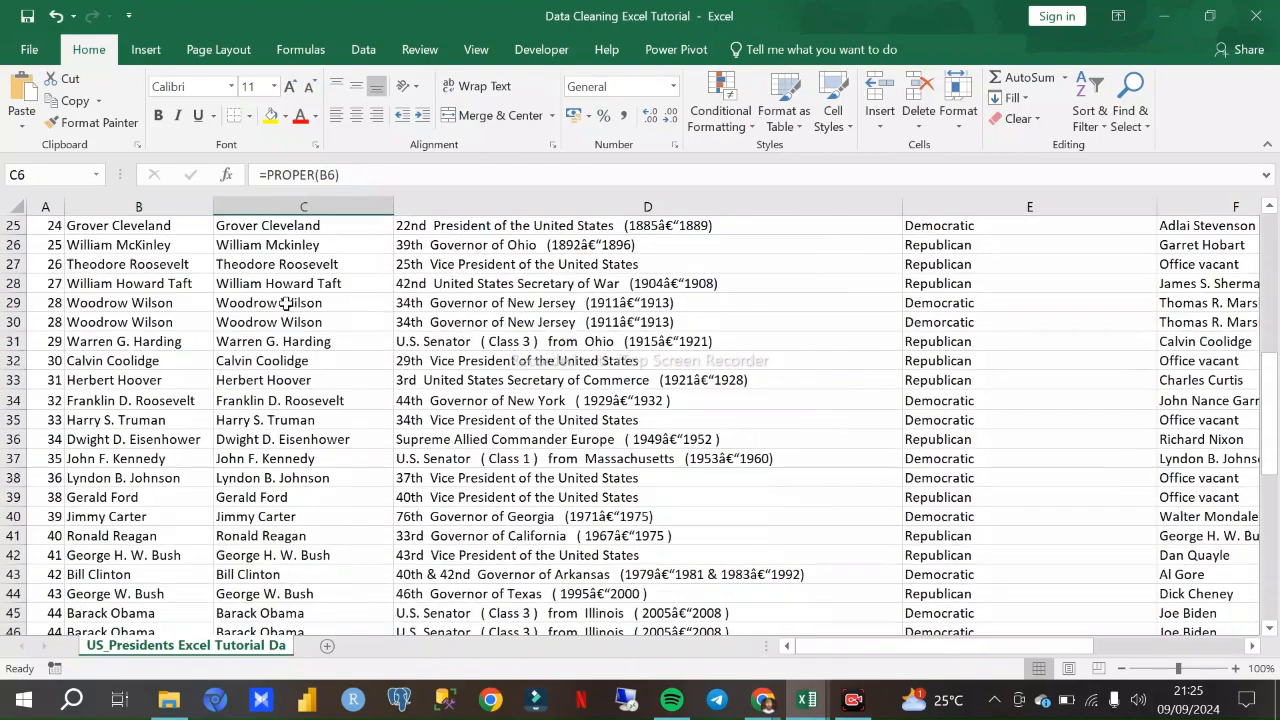
pyautogui.scroll(-3, 283, 280)
pyautogui.scroll(3, 180, 386)
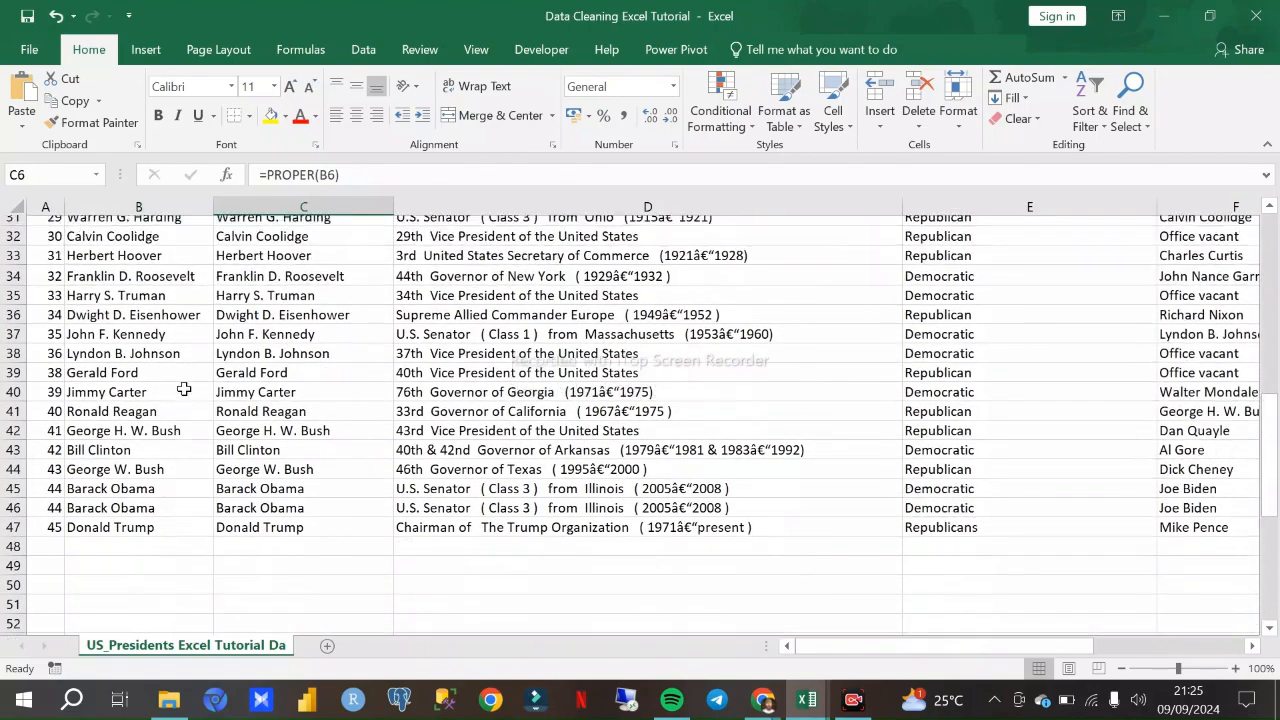
pyautogui.scroll(8, 172, 355)
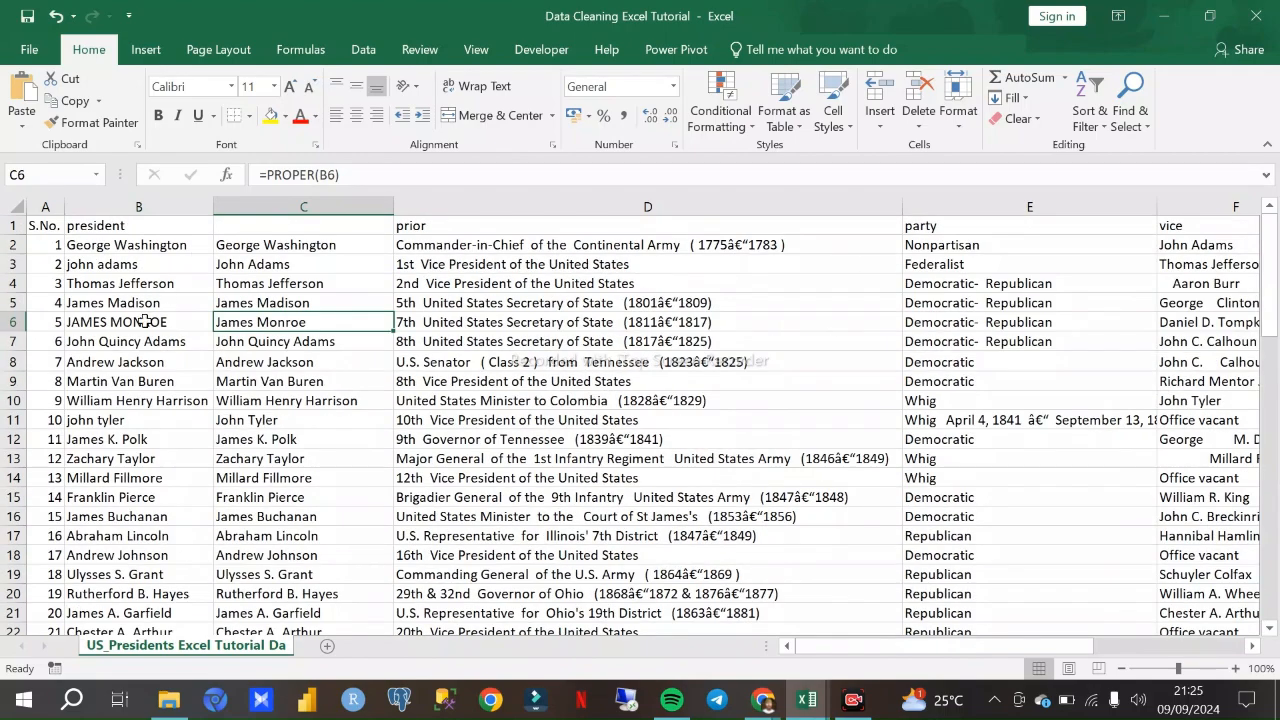
pyautogui.click(145, 321)
pyautogui.scroll(-4, 135, 345)
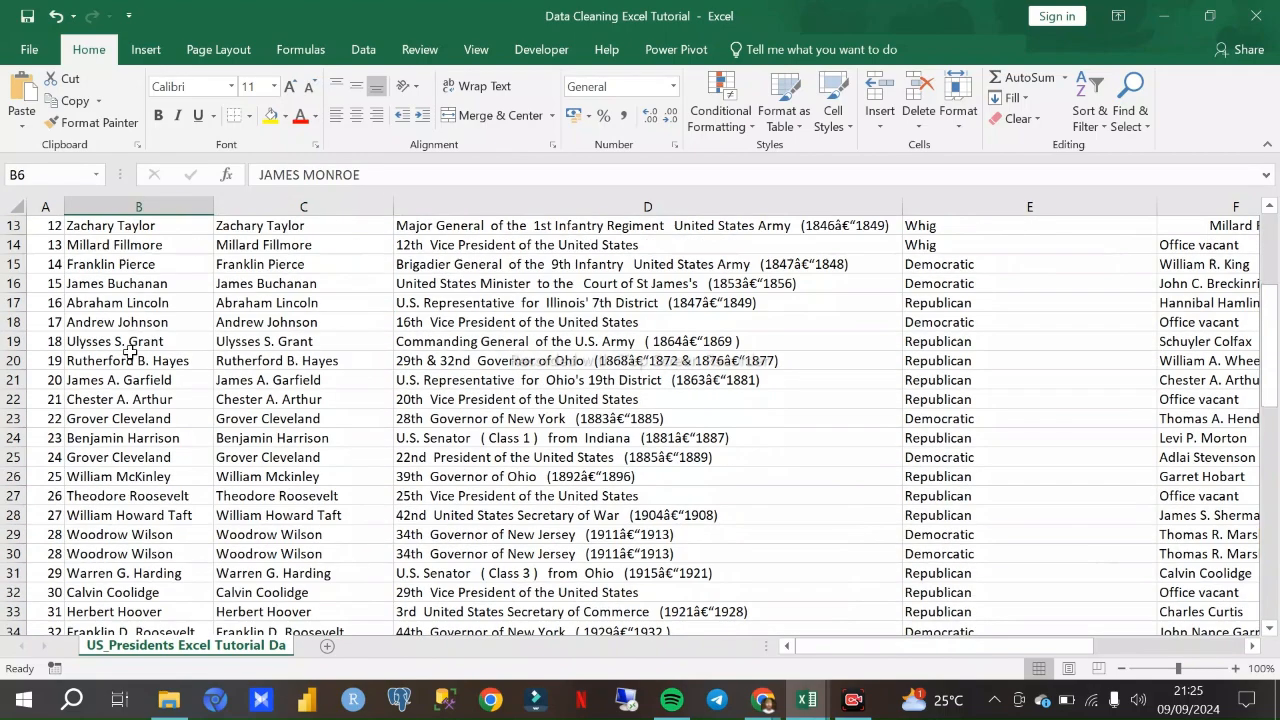
pyautogui.scroll(-1, 130, 360)
pyautogui.click(133, 398)
pyautogui.scroll(-4, 130, 440)
pyautogui.scroll(4, 135, 330)
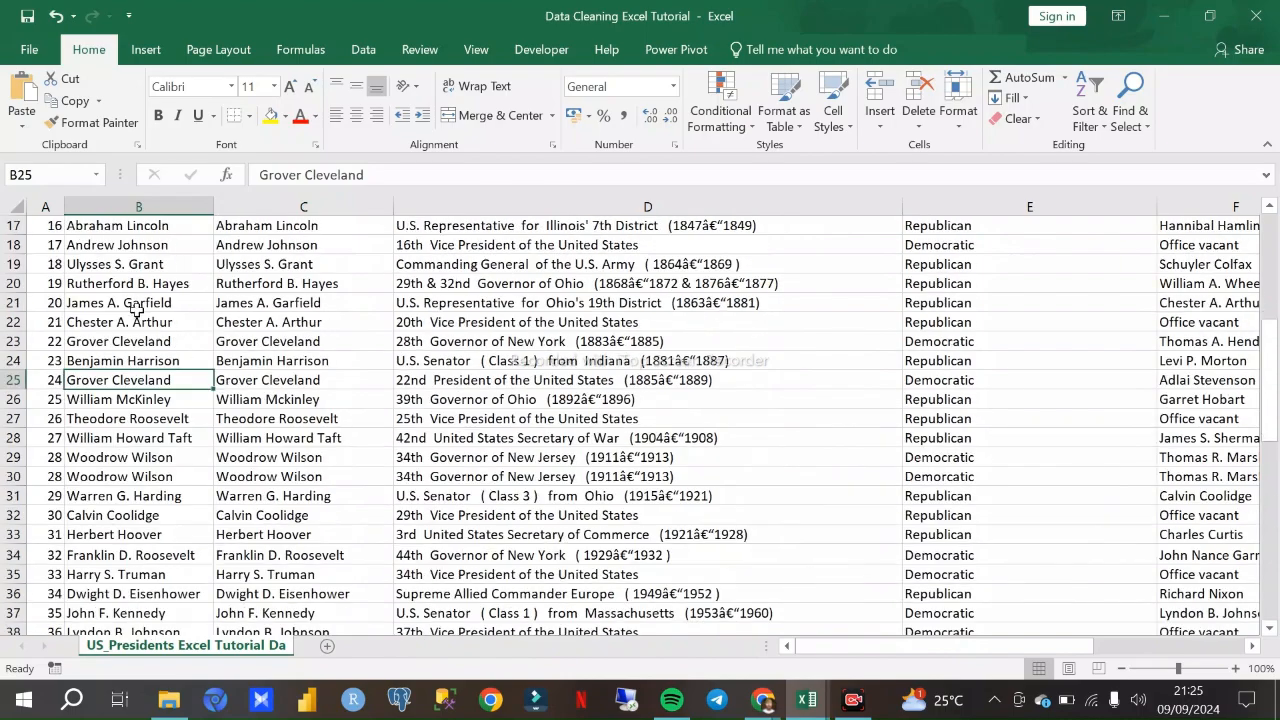
pyautogui.scroll(5, 137, 312)
# - Check the Wi-Fi connection status and return to the Data Cleaning Excel Tutorial workbook
pyautogui.click(765, 700)
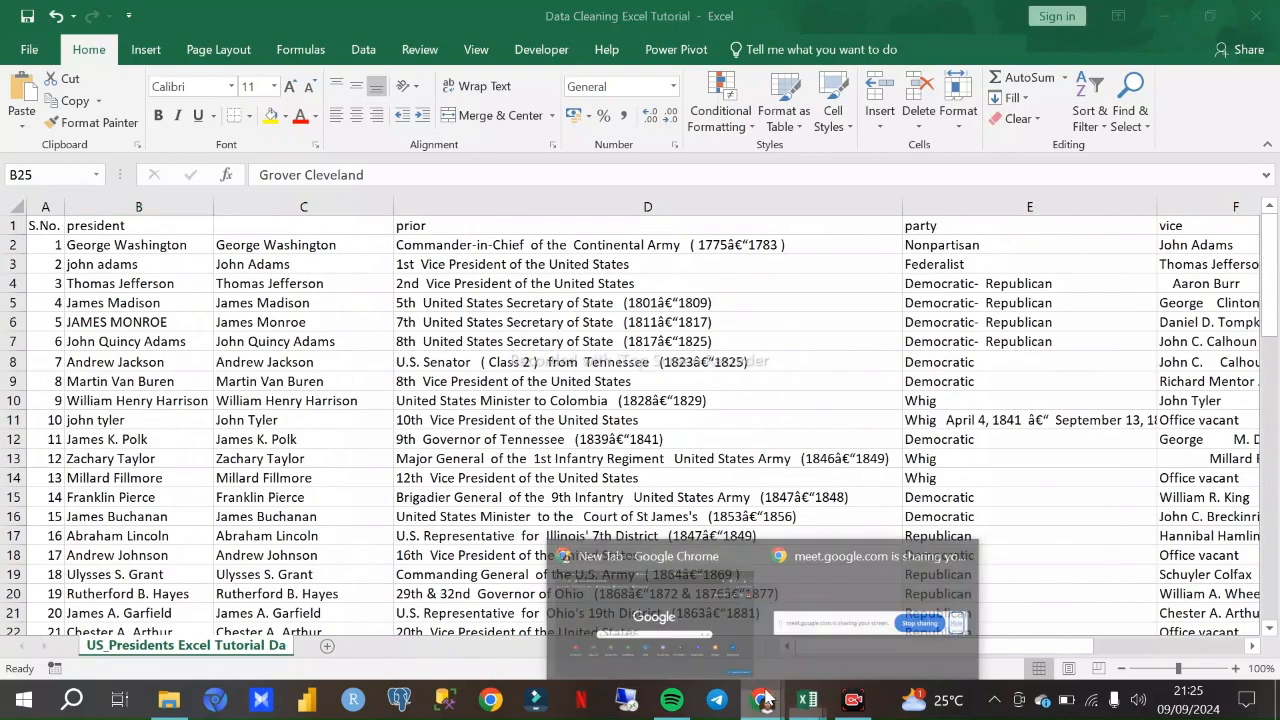
pyautogui.click(1093, 702)
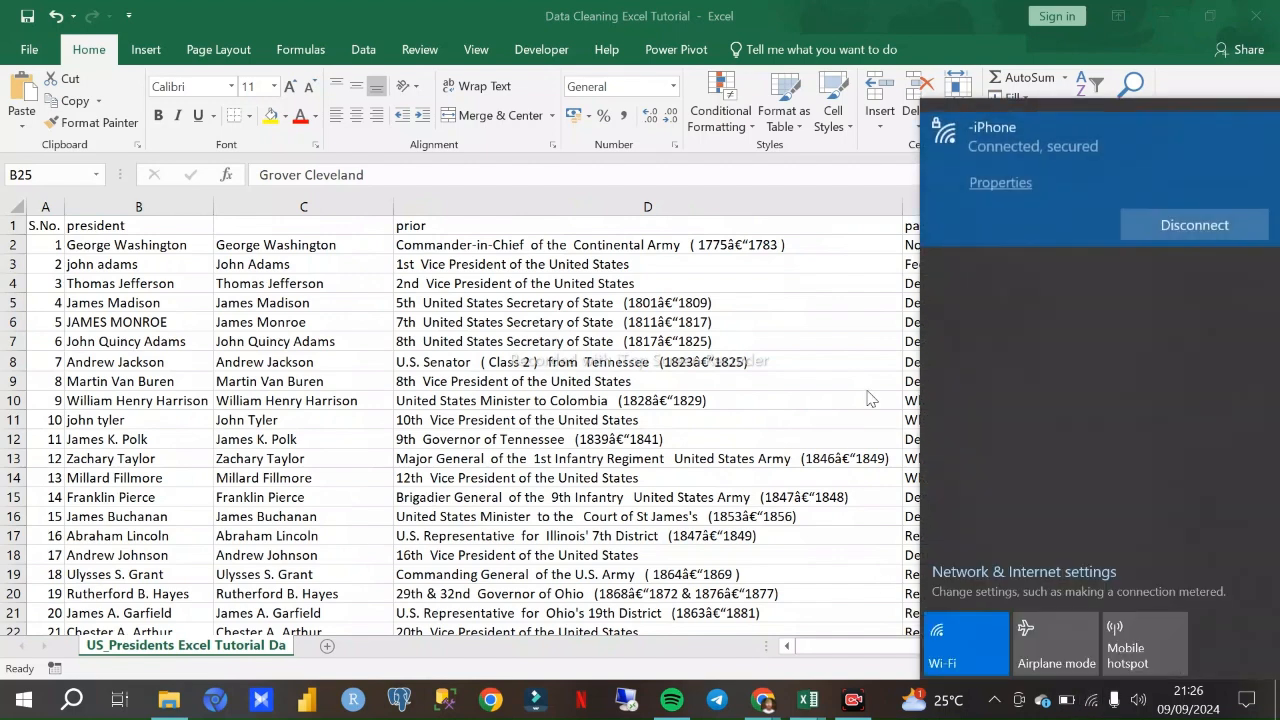
pyautogui.click(812, 700)
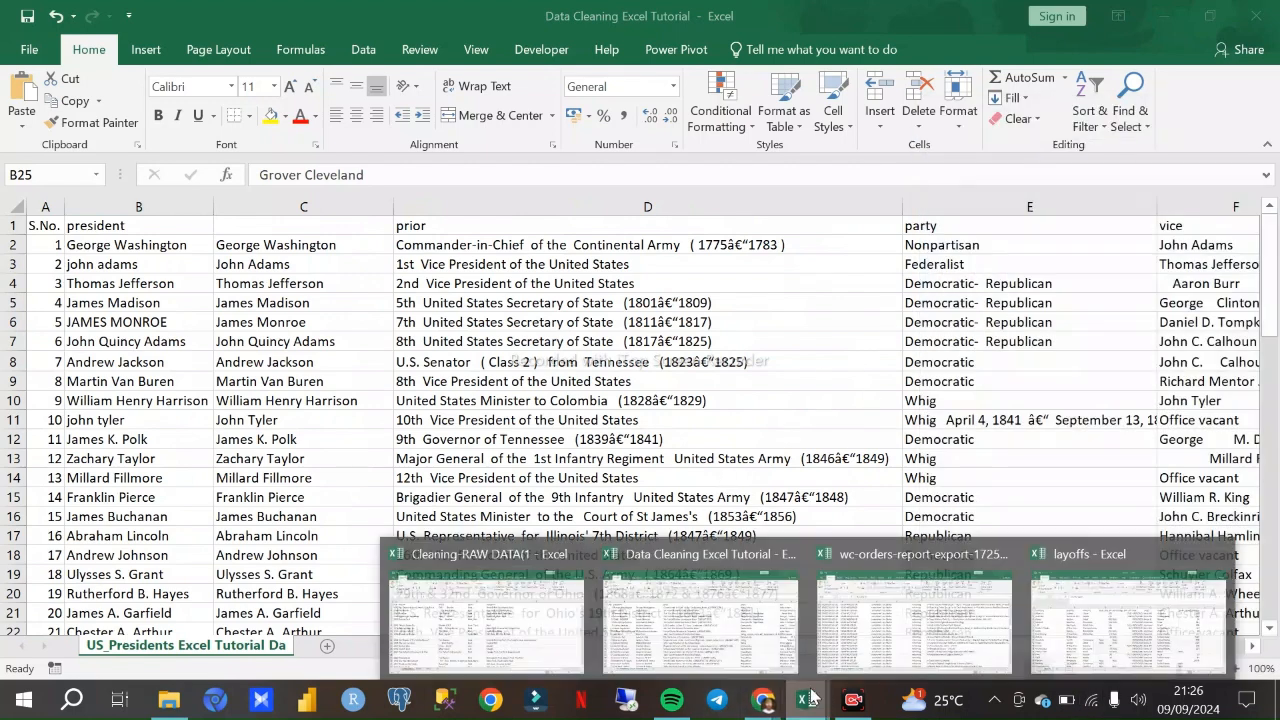
pyautogui.click(678, 604)
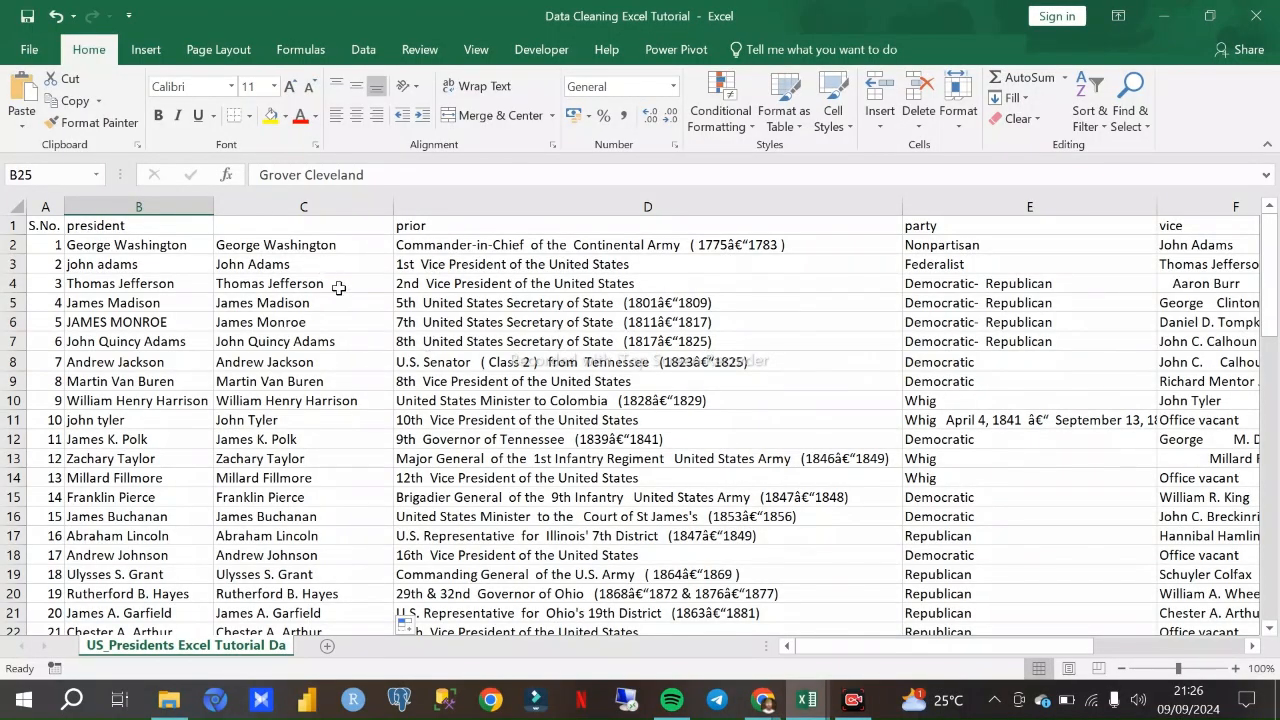
pyautogui.scroll(-4, 328, 277)
pyautogui.scroll(4, 329, 280)
pyautogui.scroll(-7, 331, 320)
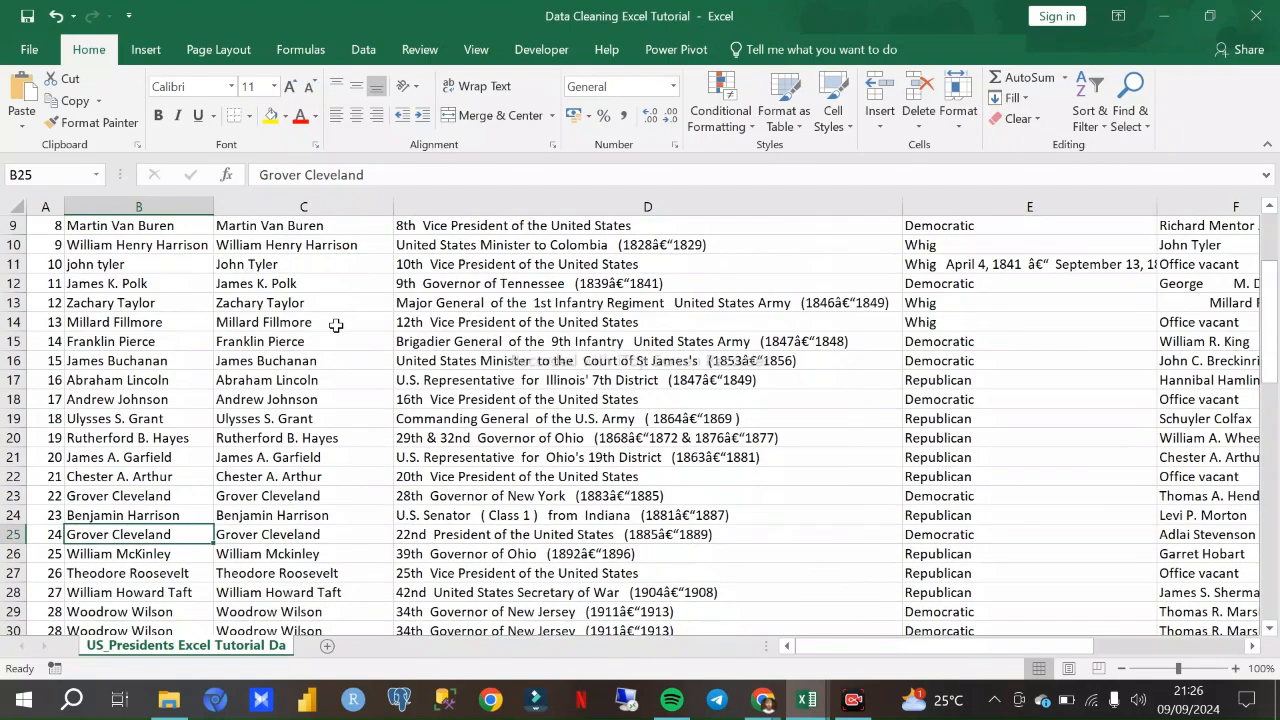
pyautogui.scroll(7, 340, 350)
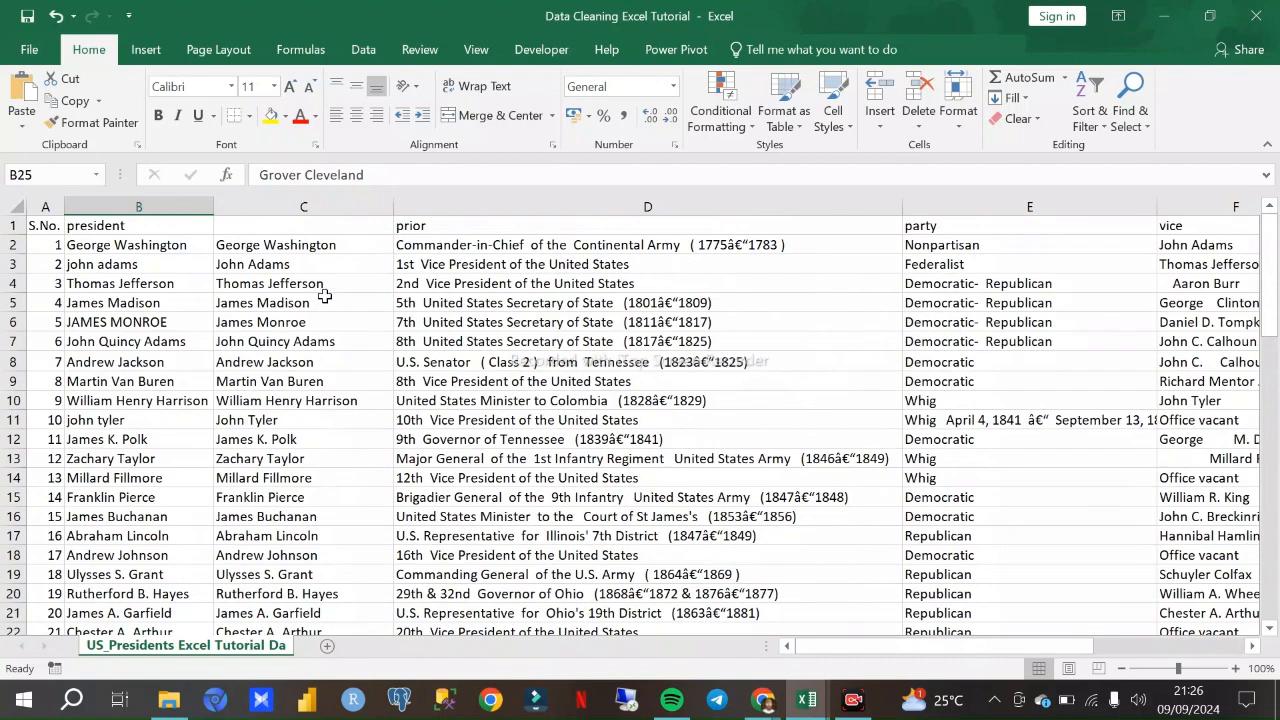
pyautogui.click(303, 226)
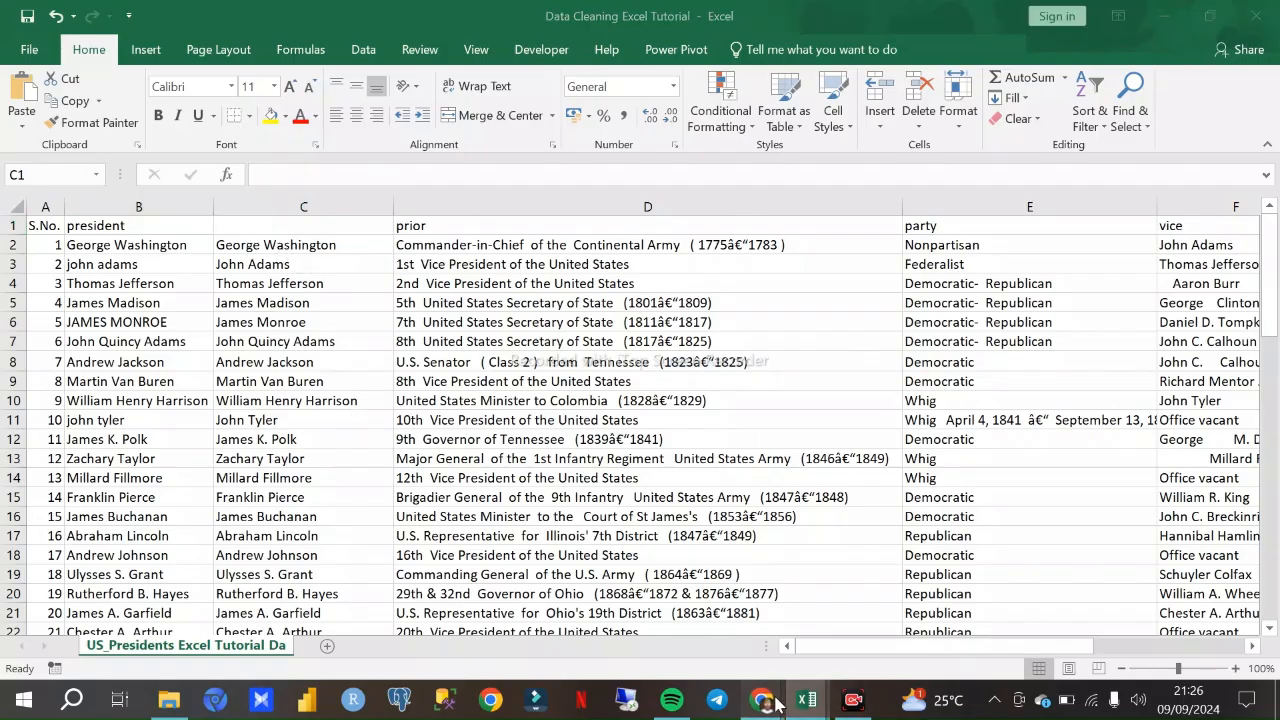
# - Switch to the Google Meet call in Chrome to check on it and return to the Data Cleaning Excel Tutorial workbook
pyautogui.moveTo(762, 699)
pyautogui.click(700, 624)
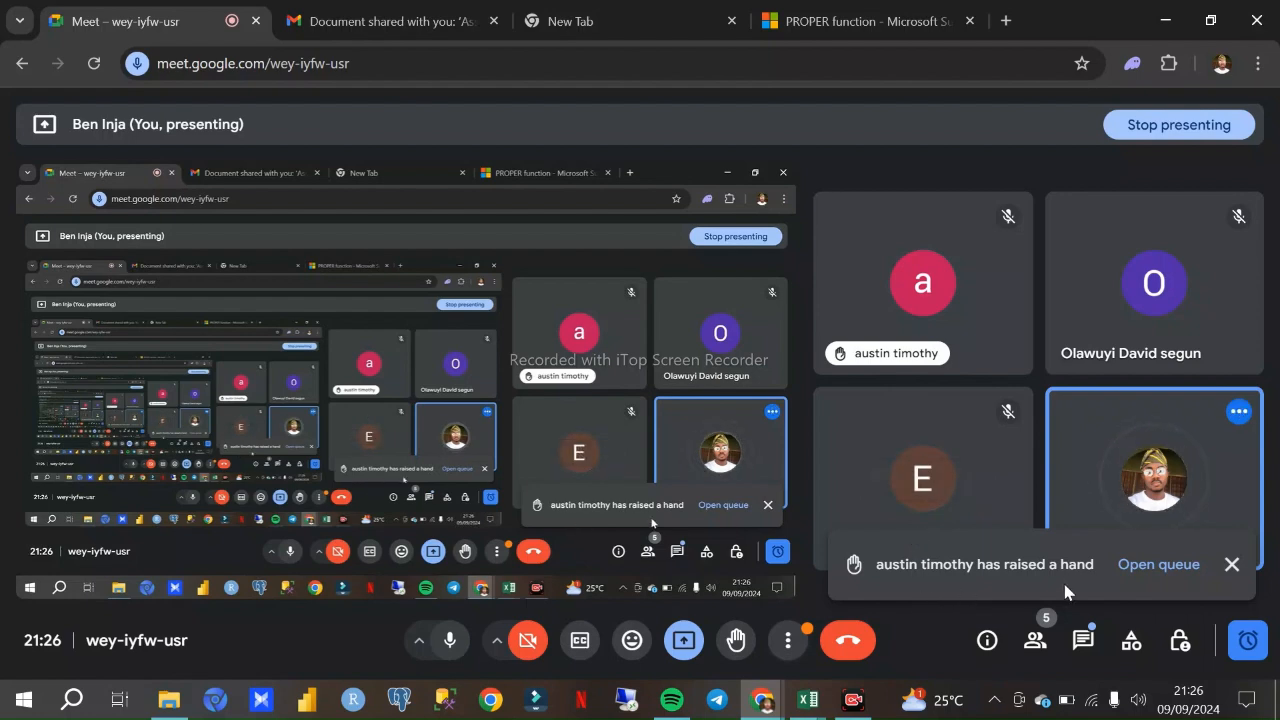
pyautogui.moveTo(807, 700)
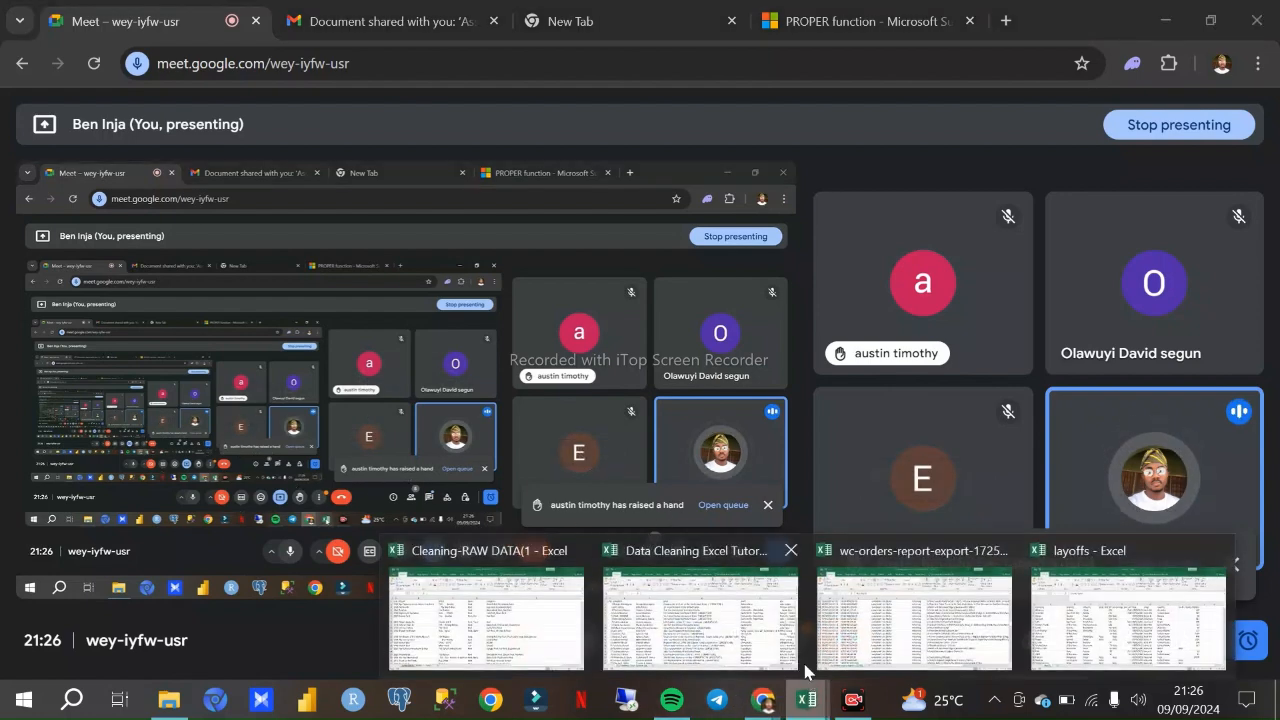
pyautogui.click(714, 615)
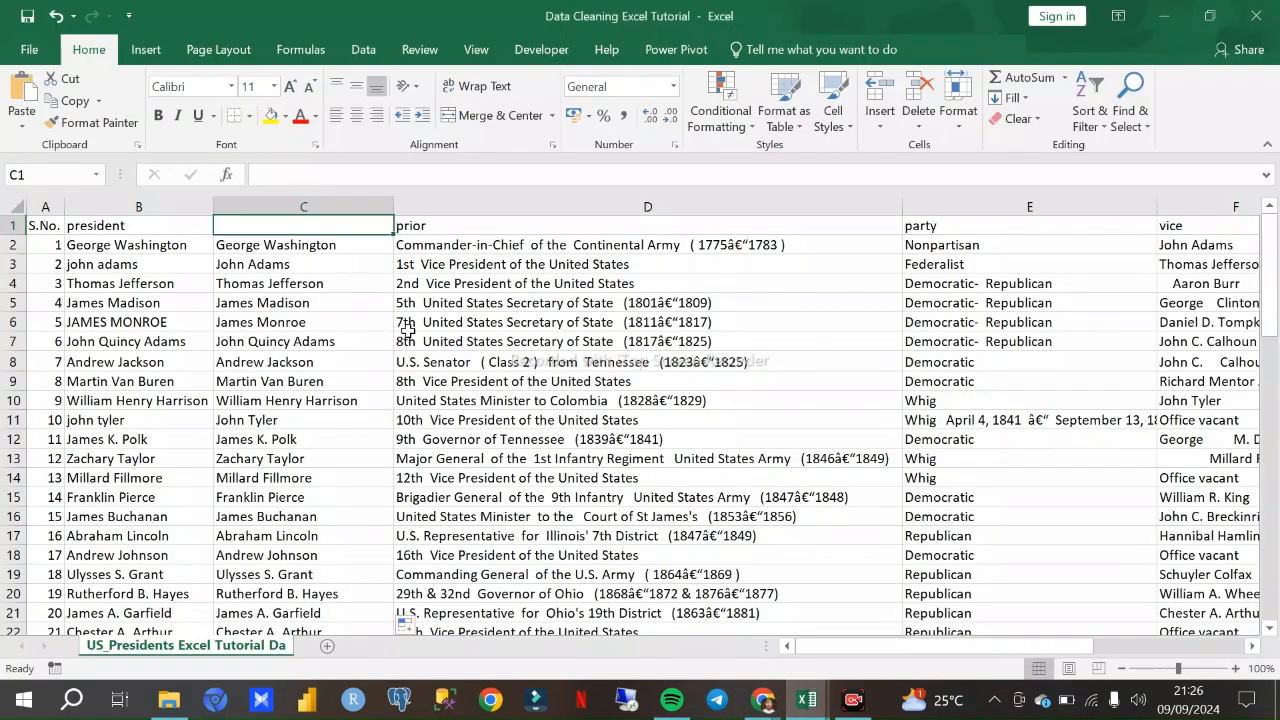
# - Clear all contents of column C and select the empty cell C2
pyautogui.click(301, 205)
pyautogui.press('Delete')
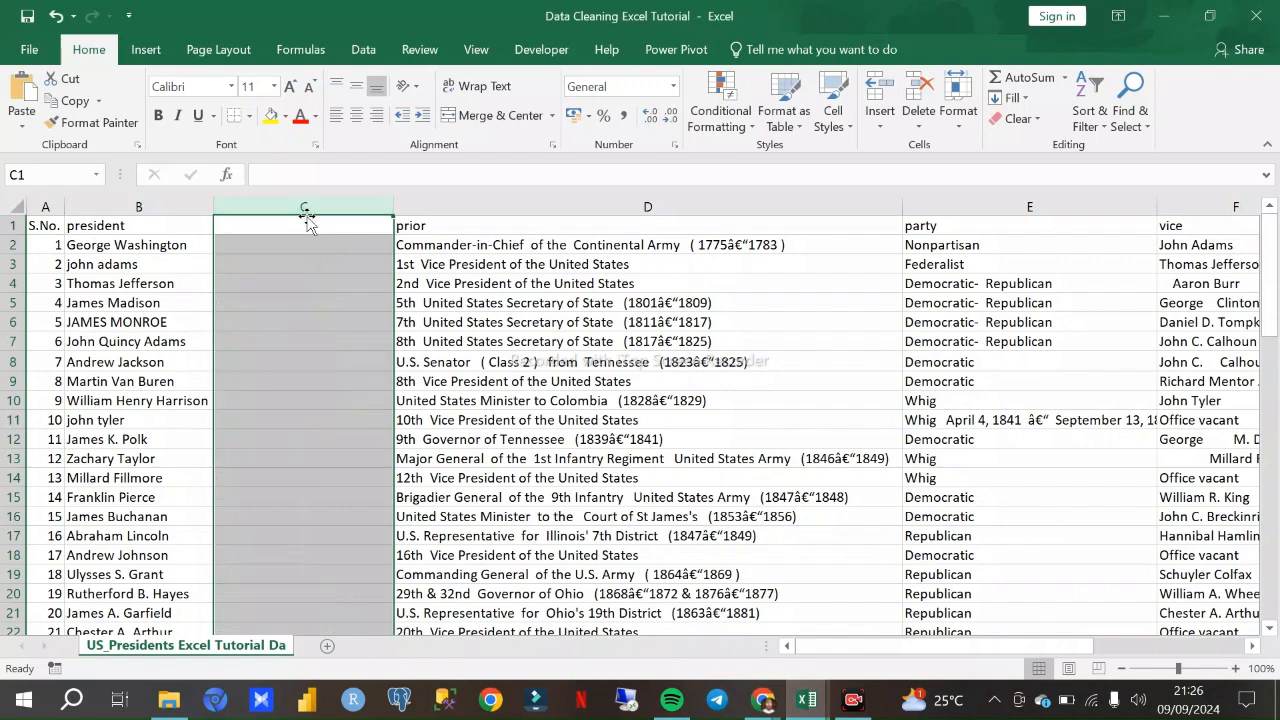
pyautogui.click(317, 282)
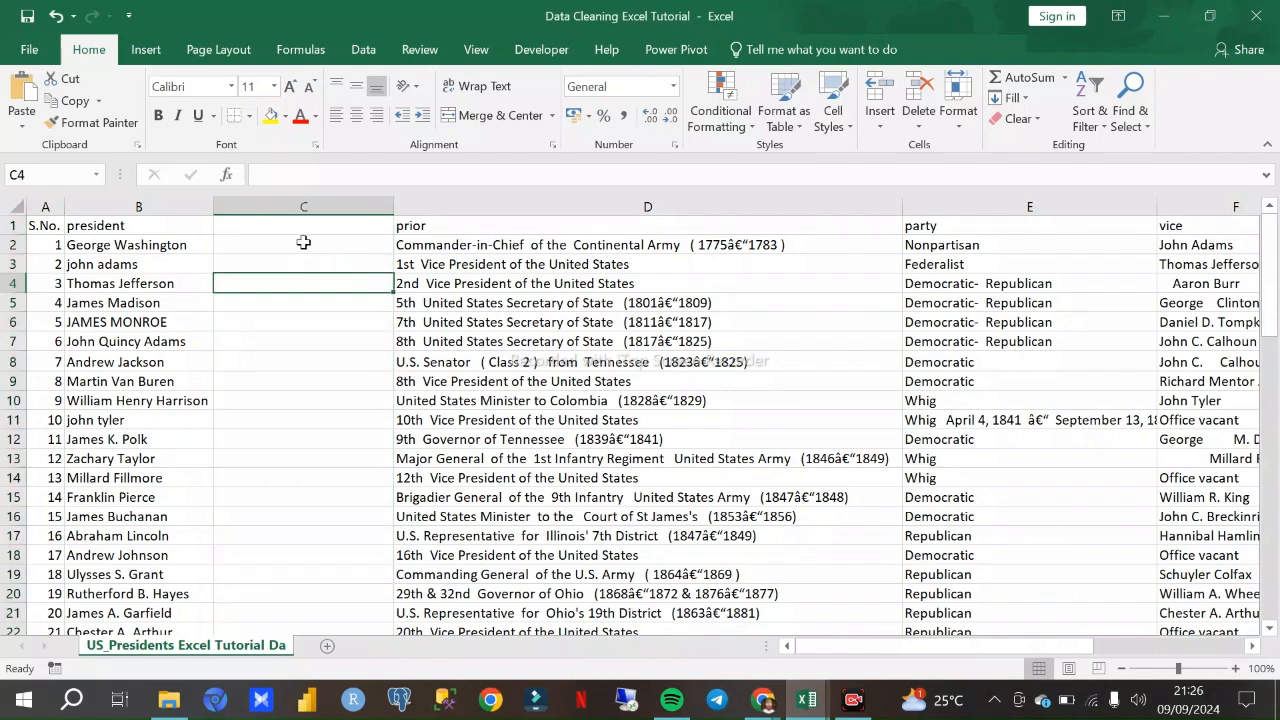
pyautogui.click(305, 245)
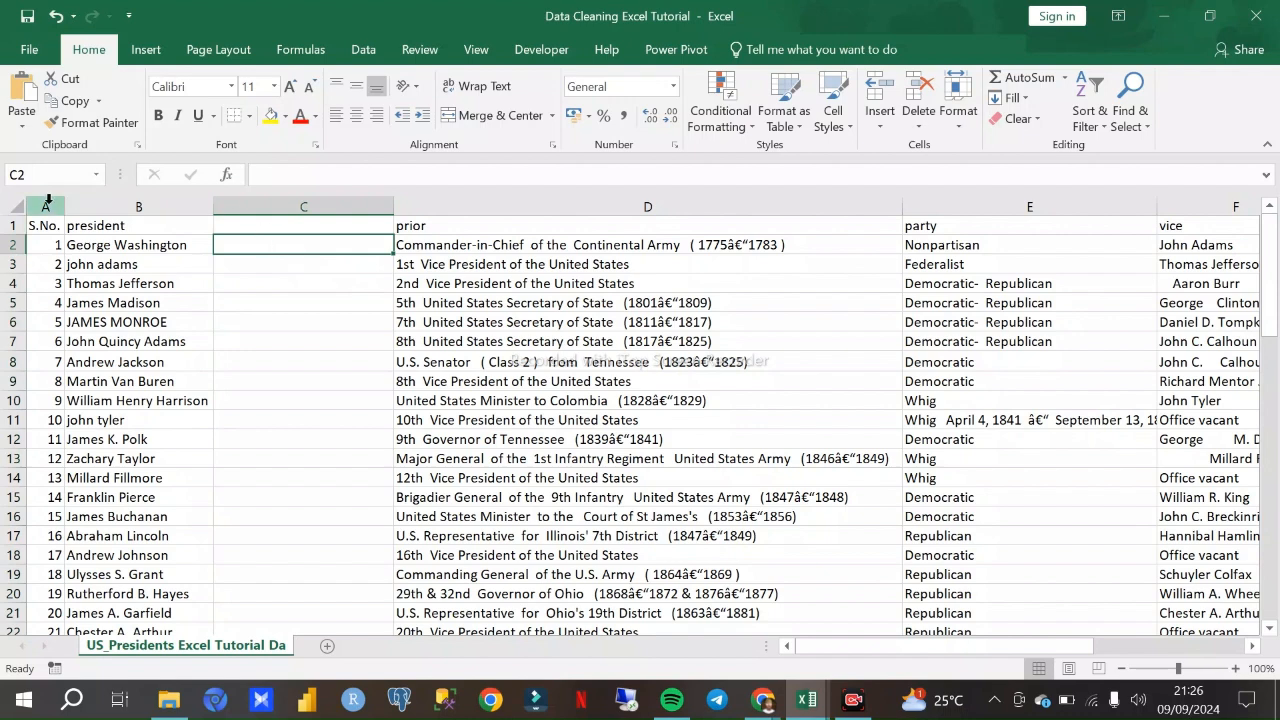
# - Examine the president column for names with inconsistent capitalisation, such as the one in B6
pyautogui.click(123, 205)
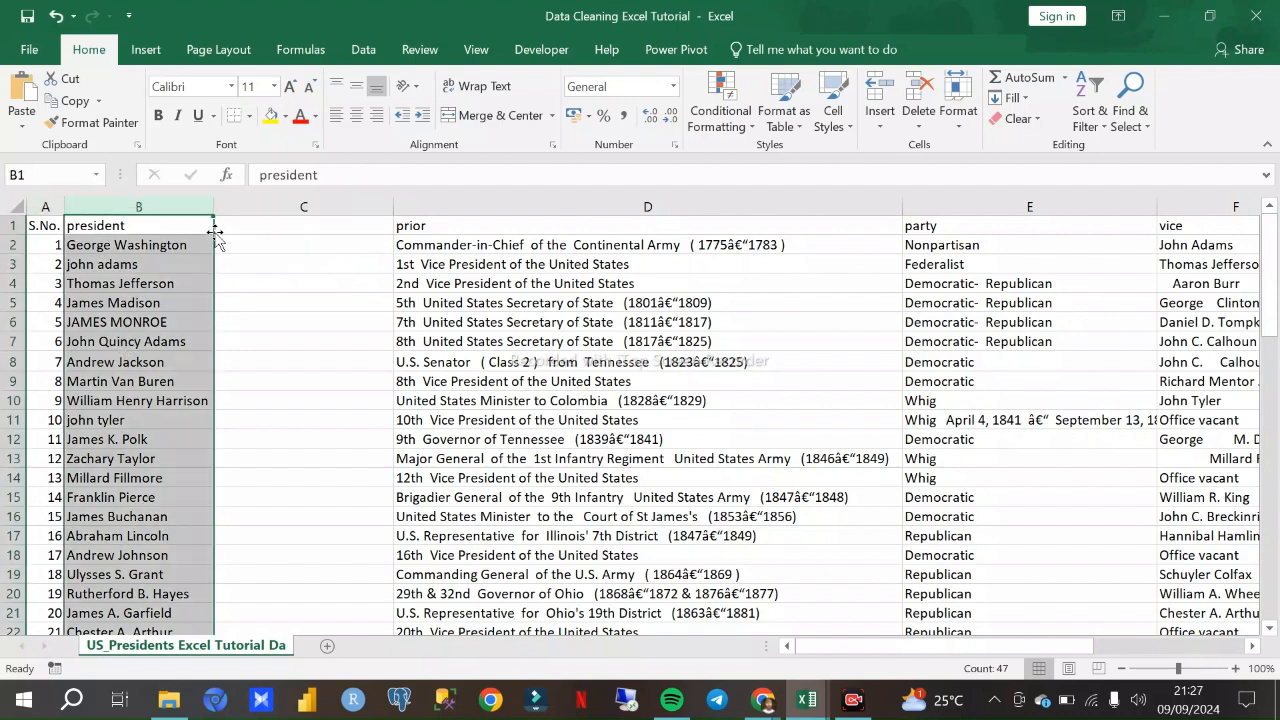
pyautogui.scroll(-9, 158, 505)
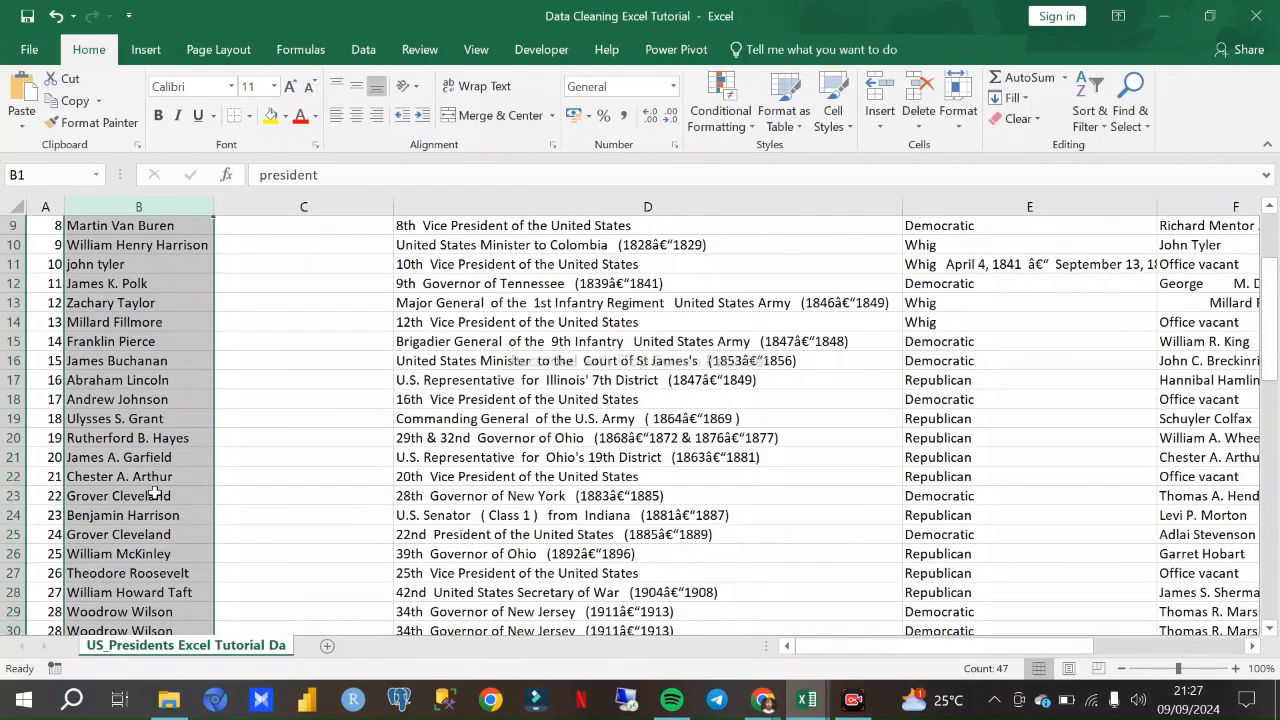
pyautogui.scroll(8, 153, 445)
pyautogui.scroll(2, 153, 445)
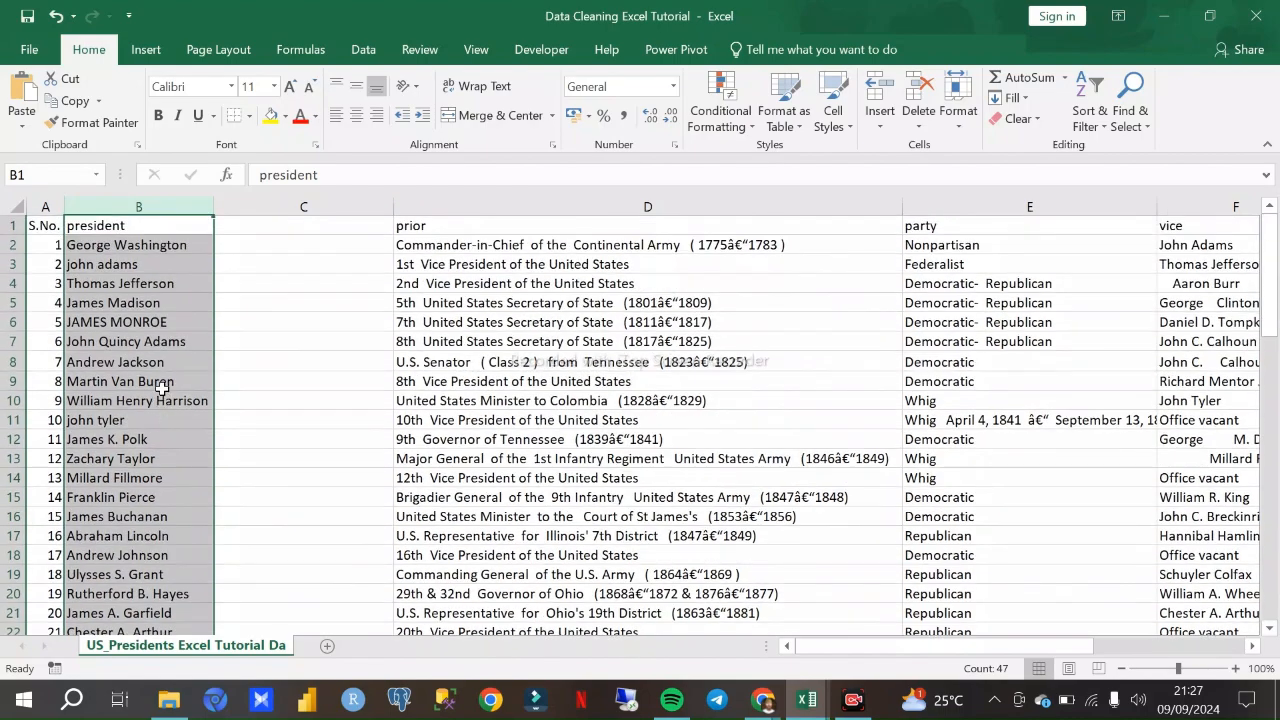
pyautogui.click(128, 325)
pyautogui.scroll(-4, 133, 370)
pyautogui.scroll(3, 125, 360)
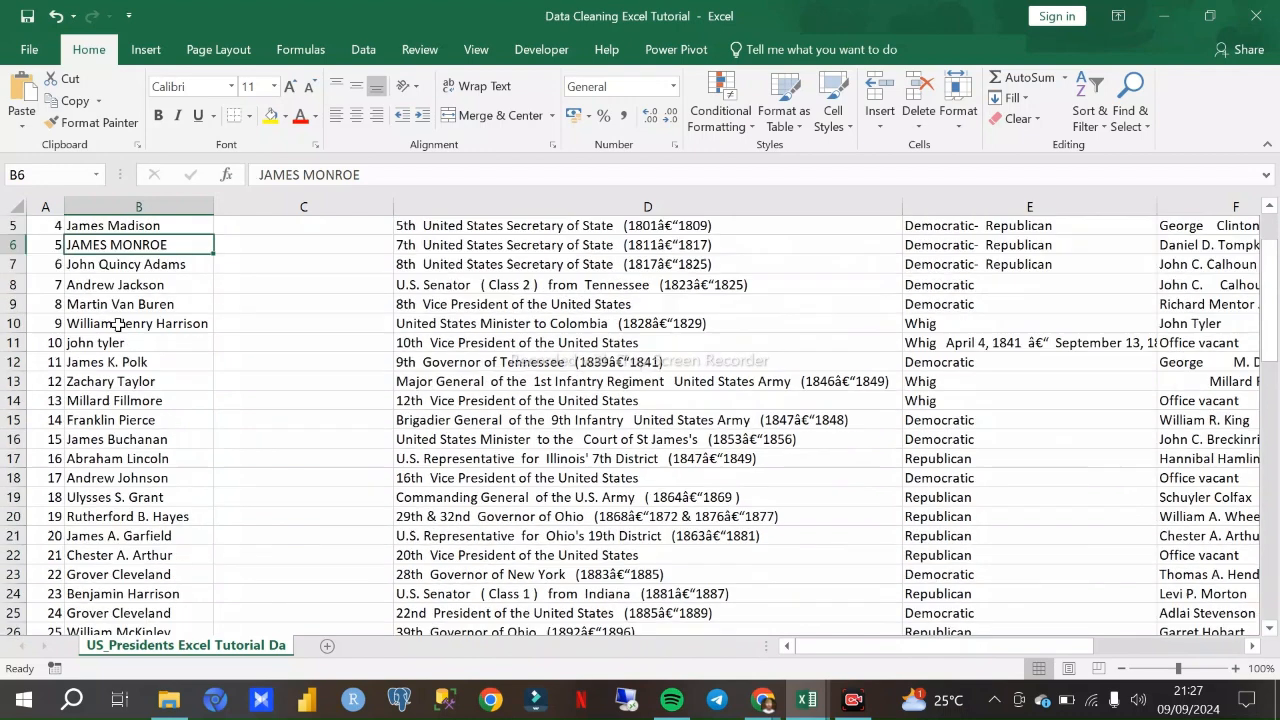
# - Compare the lowercase name in B11 with the all-caps name in B6 and scan the remaining president names
pyautogui.click(106, 342)
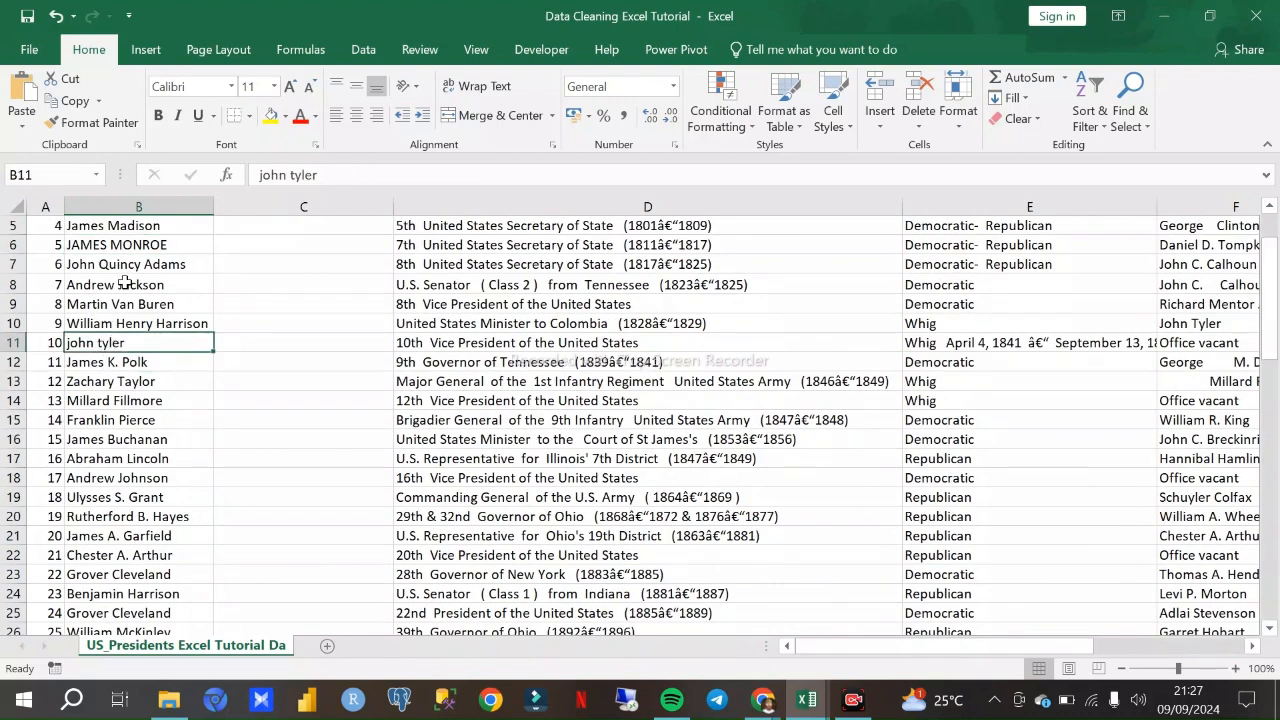
pyautogui.click(120, 248)
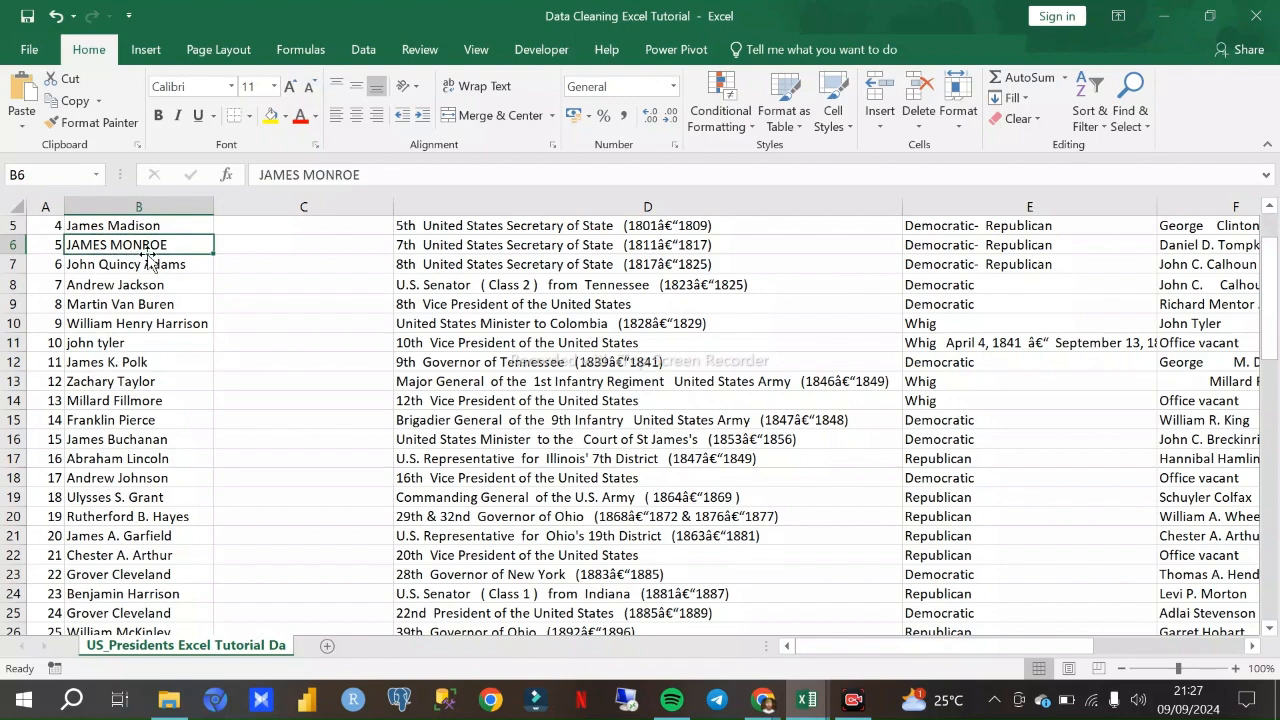
pyautogui.scroll(-3, 140, 280)
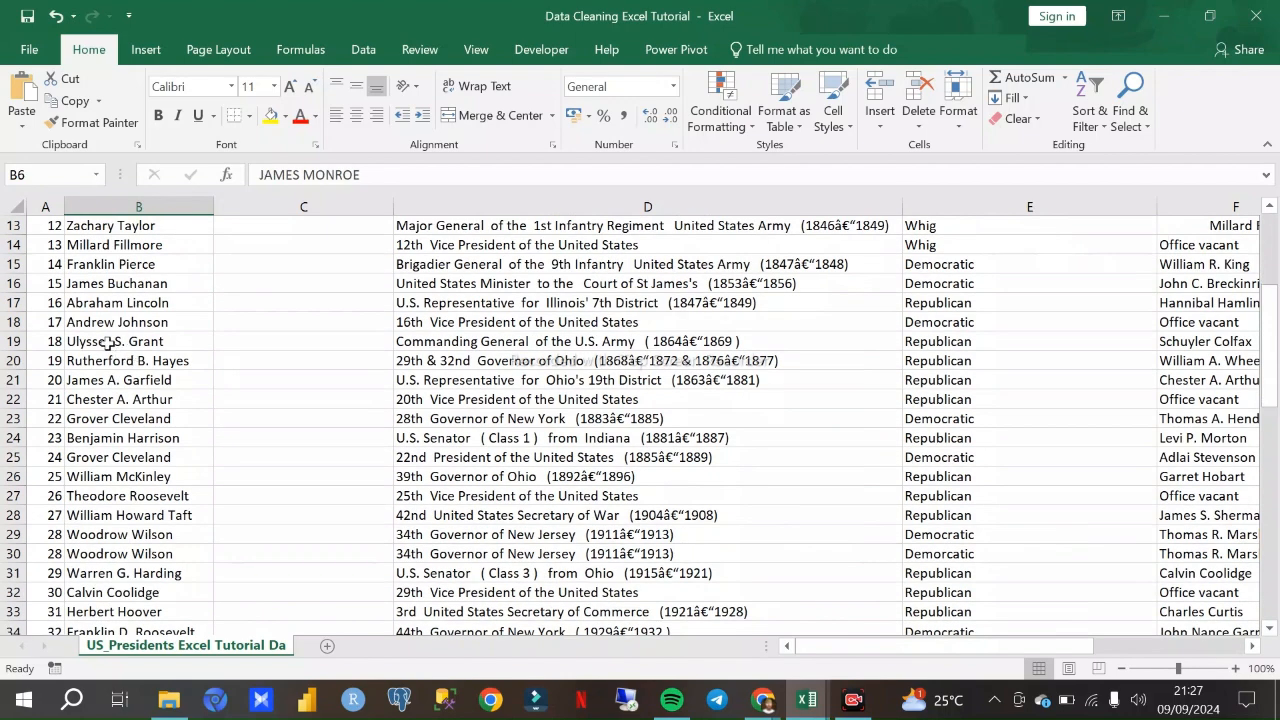
pyautogui.scroll(-9, 115, 330)
pyautogui.scroll(13, 124, 361)
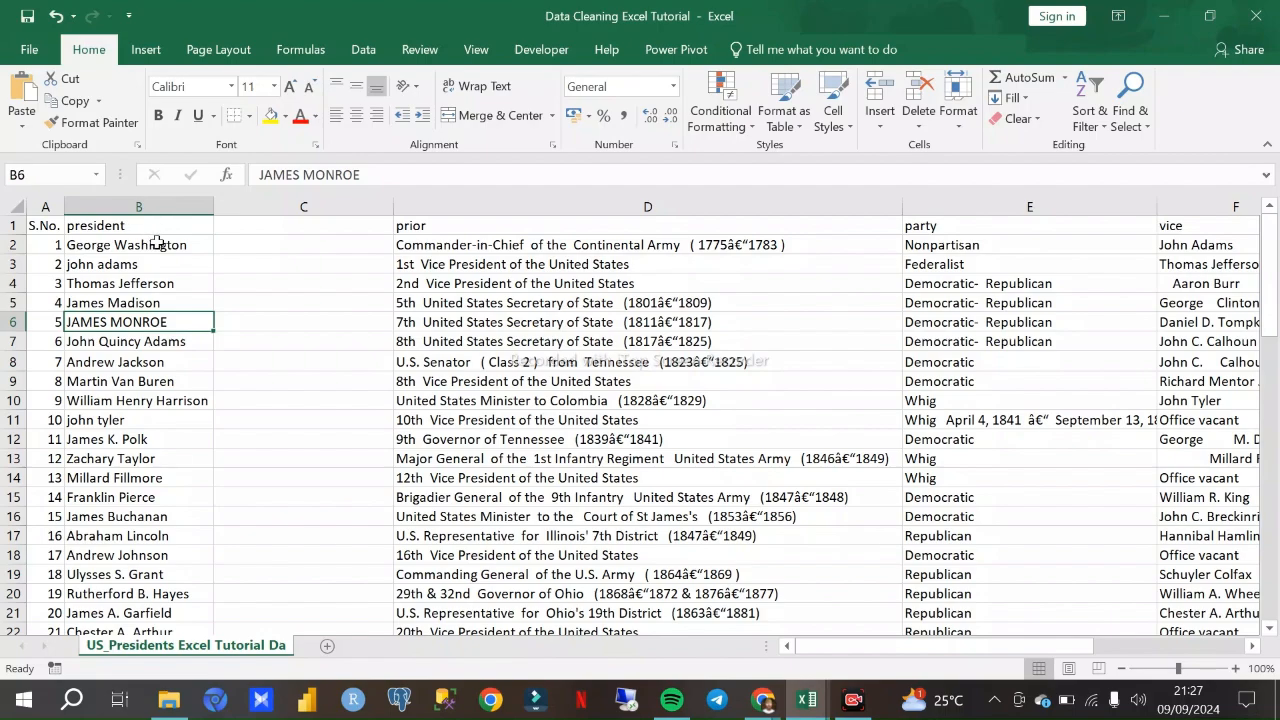
pyautogui.scroll(-8, 148, 298)
pyautogui.scroll(5, 150, 302)
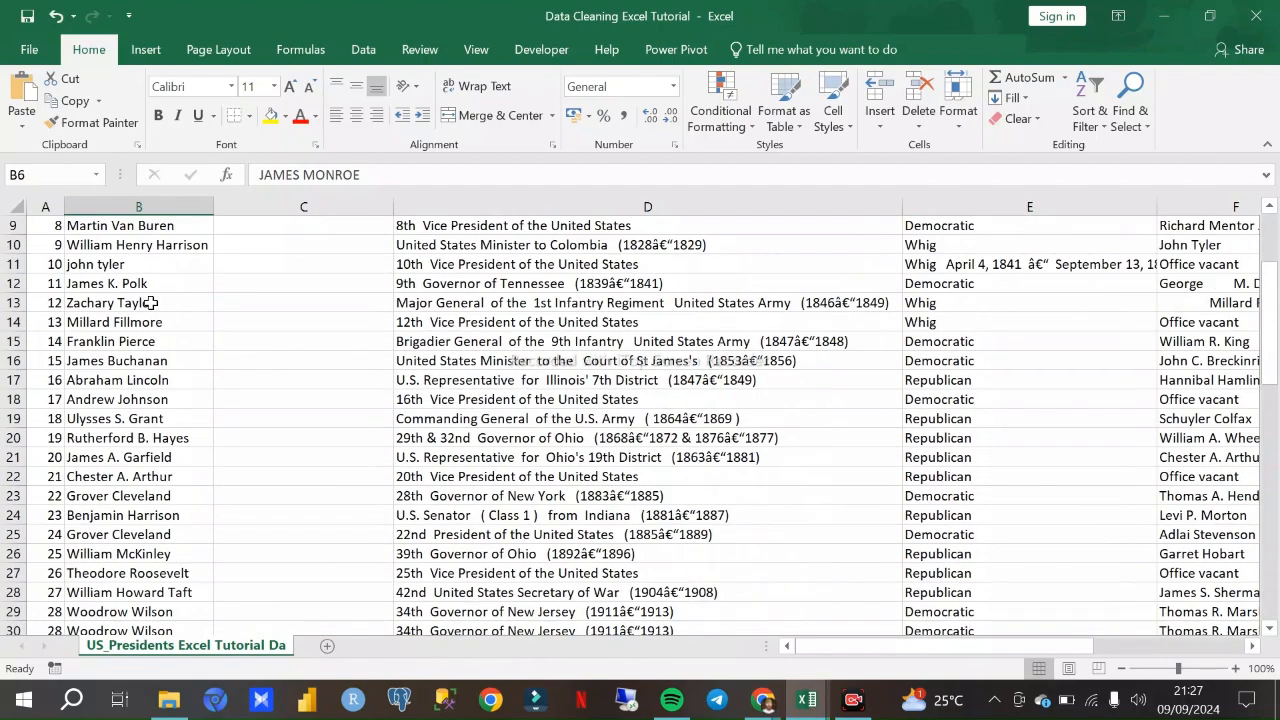
pyautogui.scroll(3, 150, 302)
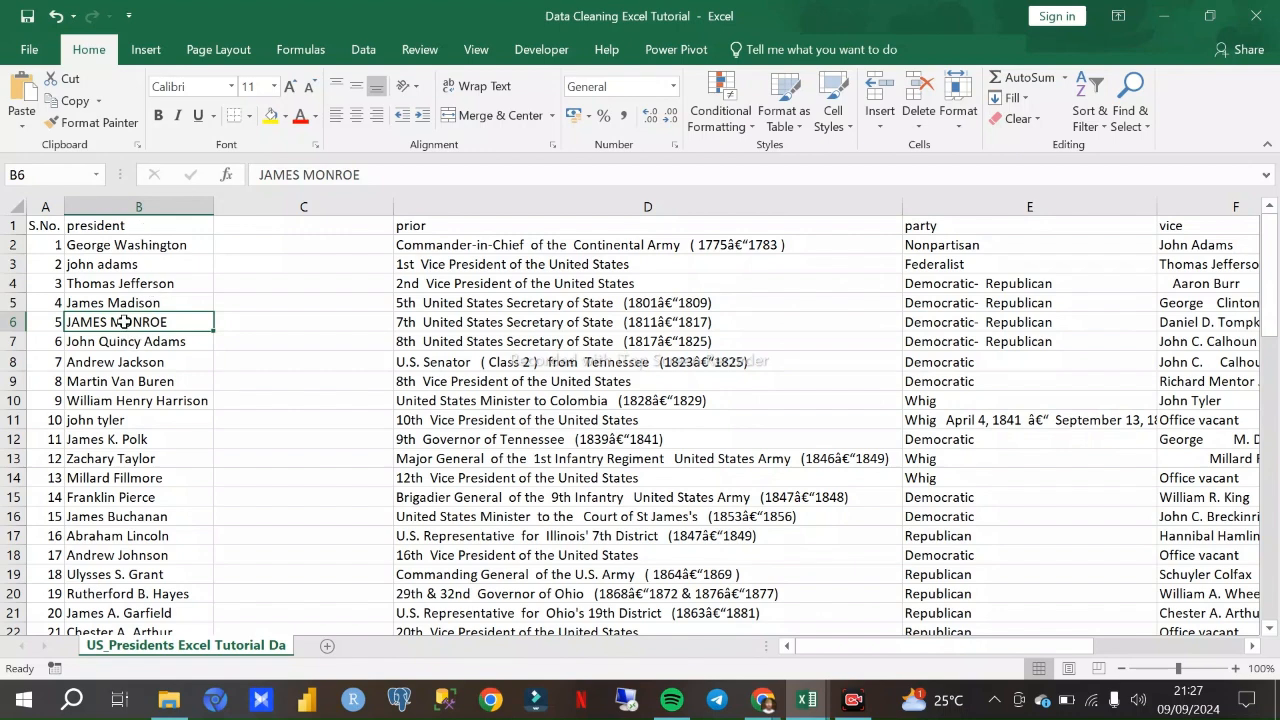
# - Retype the president name in B6 manually in lowercase as "james monroe"
pyautogui.doubleClick(175, 323)
pyautogui.moveTo(175, 323); pyautogui.dragTo(68, 320)
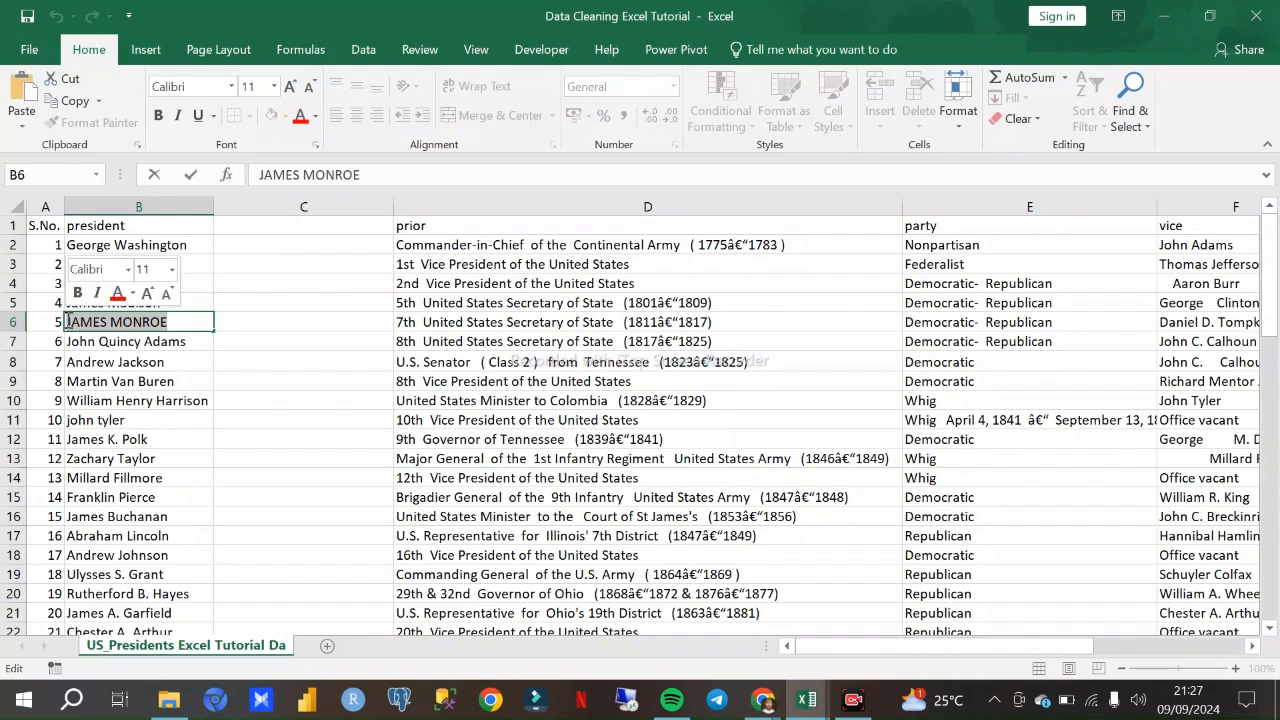
pyautogui.write('james Mo')
pyautogui.press('BackSpace')
pyautogui.write('monroe')
pyautogui.press('Return')
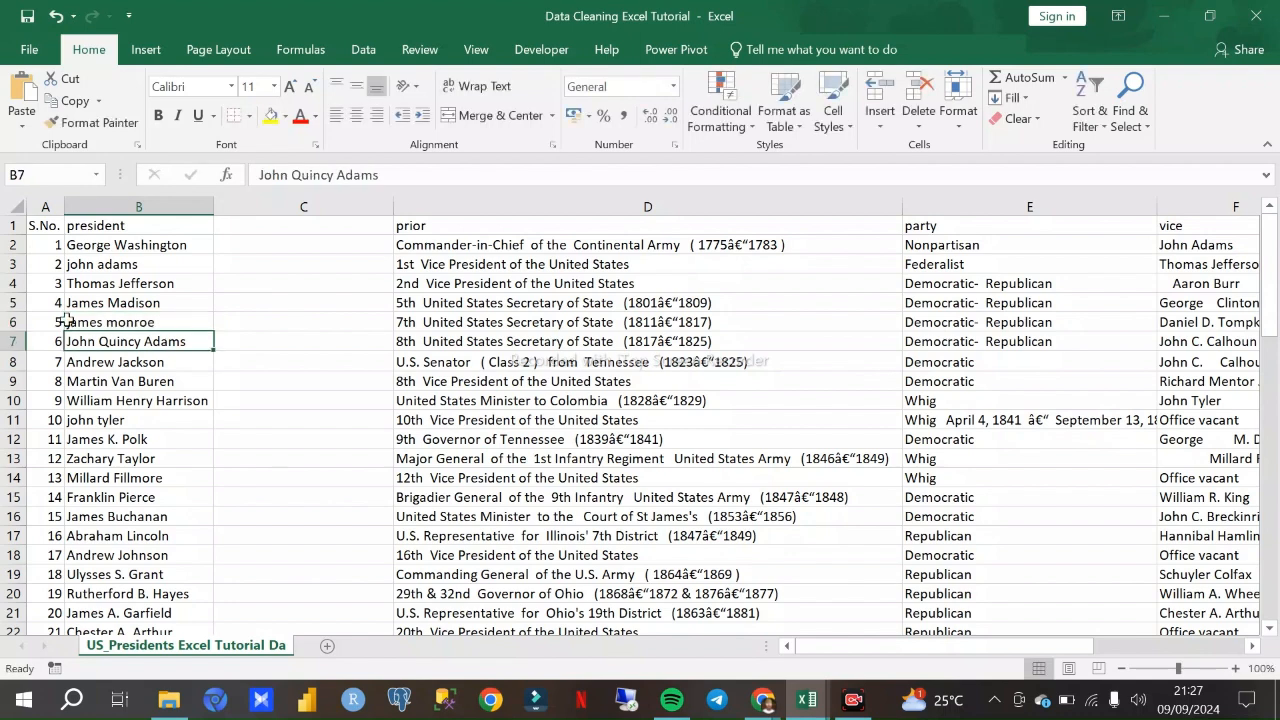
# - Restore the president name in B6 to the all-caps "JAMES MONROE"
pyautogui.click(146, 321)
pyautogui.write('JAMES MONROE')
pyautogui.press('Tab')
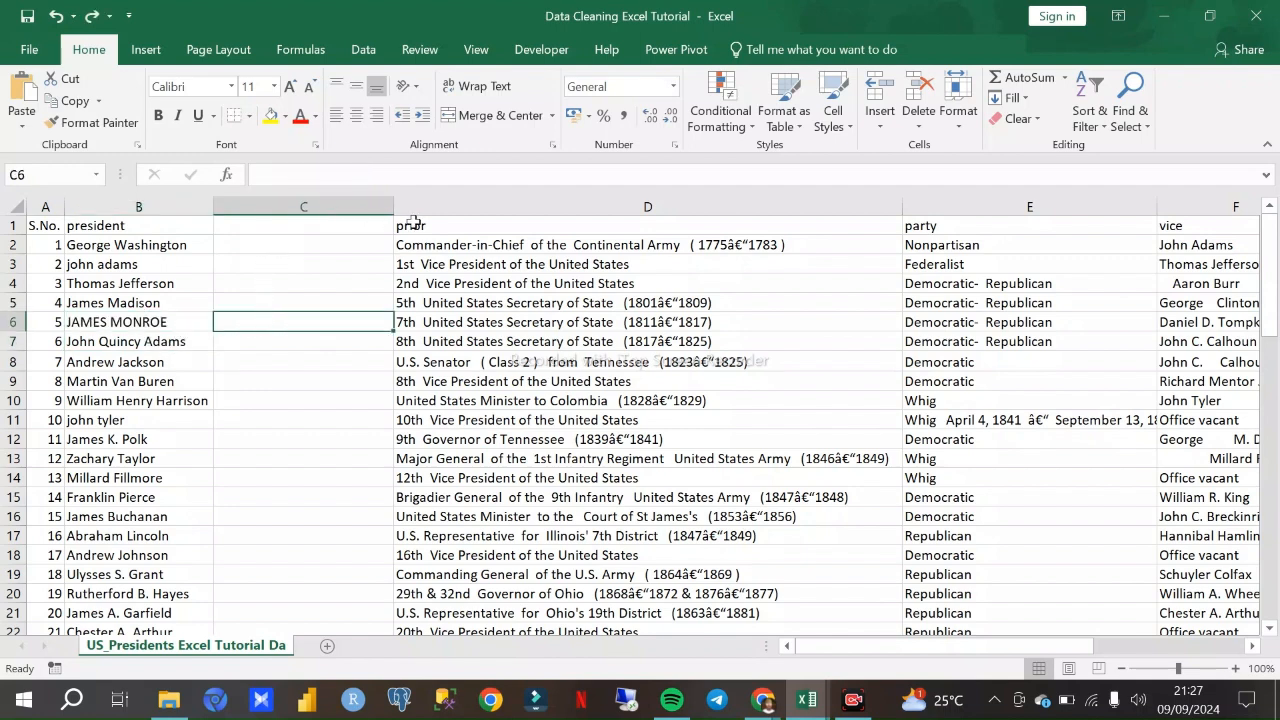
pyautogui.click(343, 206)
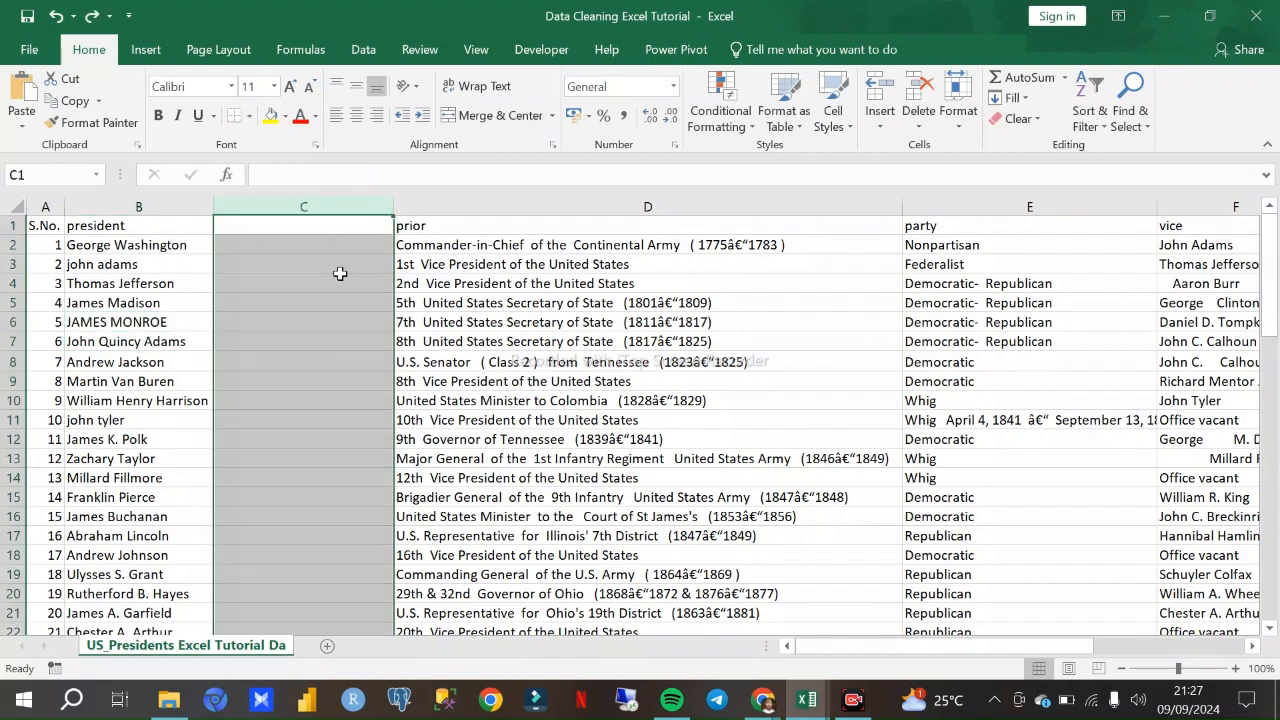
pyautogui.click(234, 249)
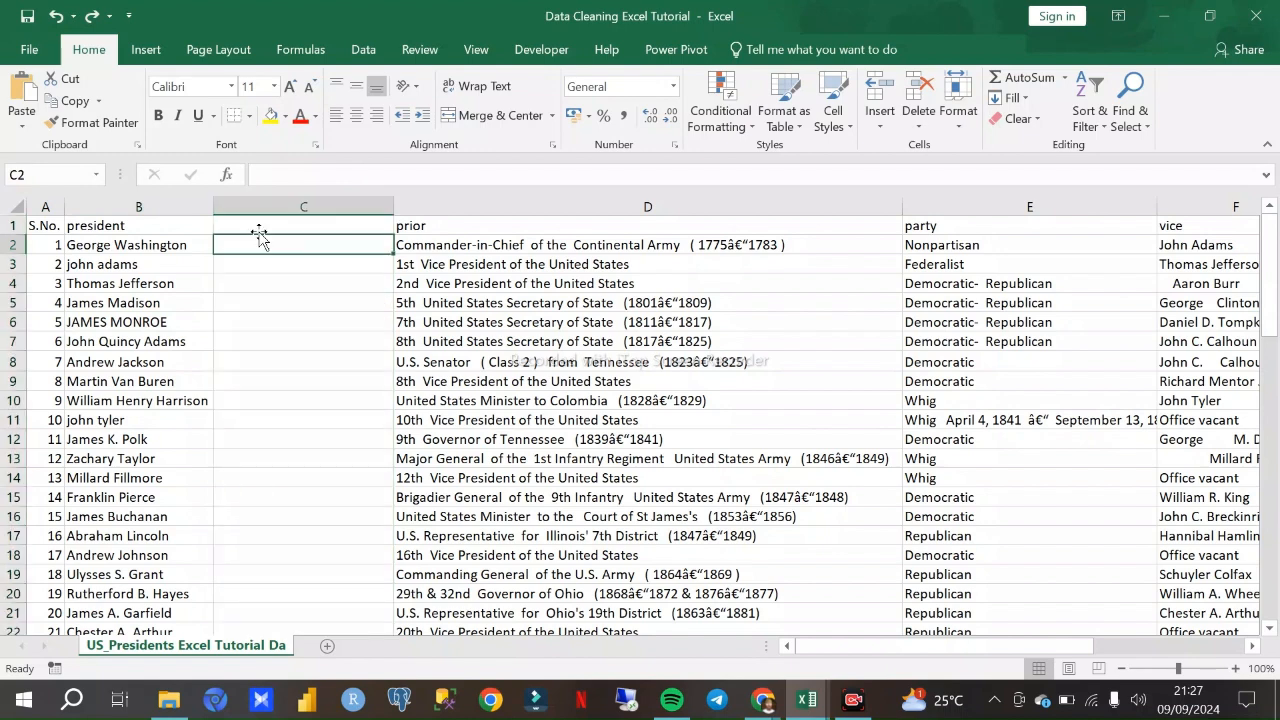
pyautogui.click(252, 283)
pyautogui.click(248, 250)
pyautogui.click(258, 198)
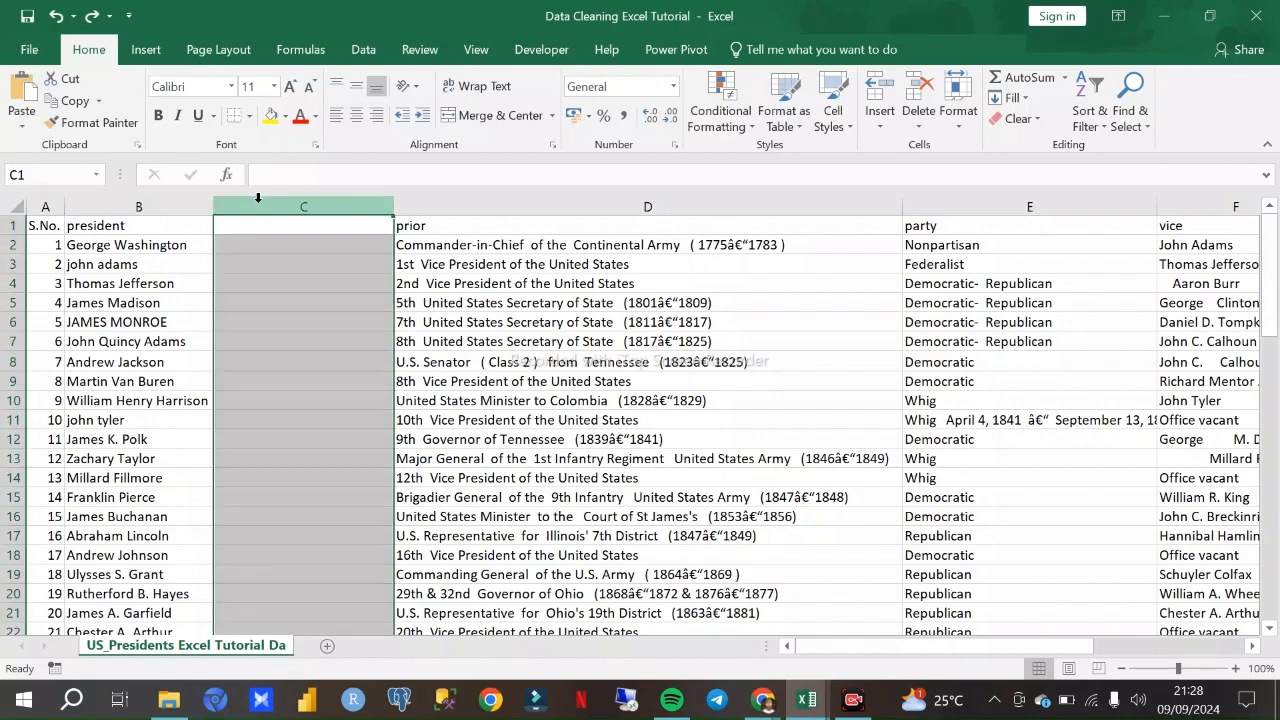
# - Enter the formula =PROPER(B2) in C2 to capitalise the first president's name properly
pyautogui.click(231, 247)
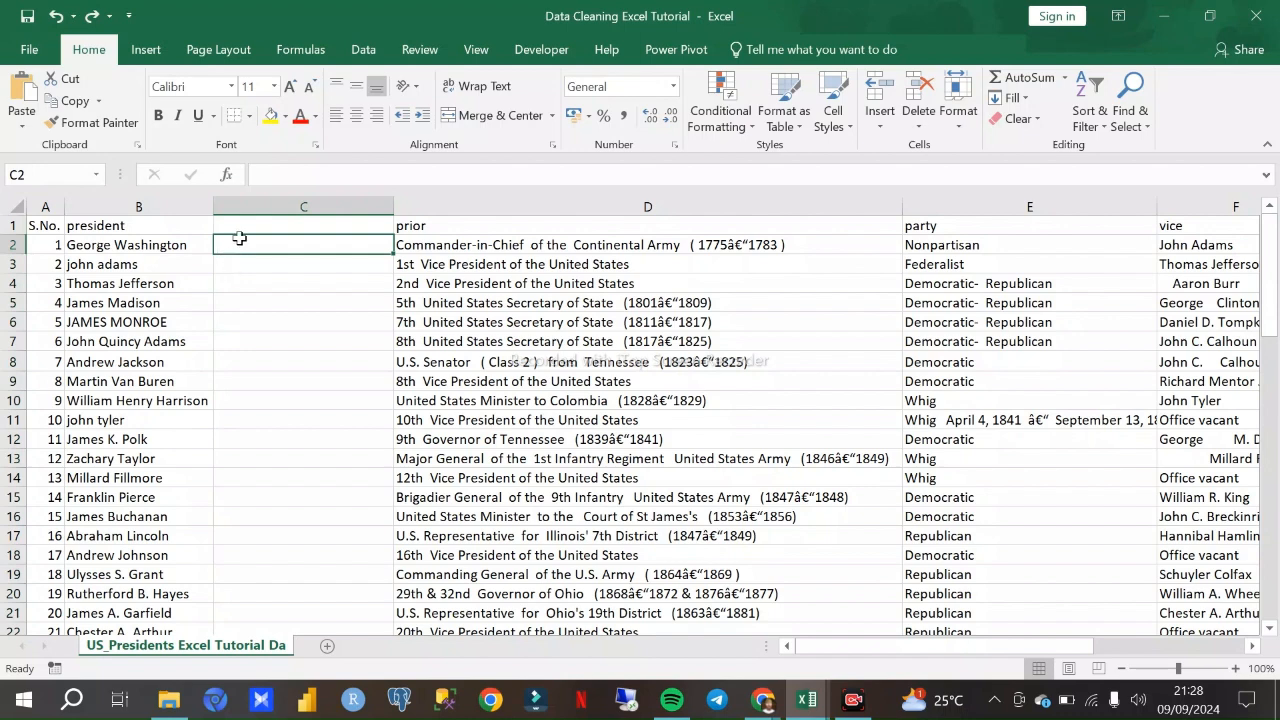
pyautogui.write('=')
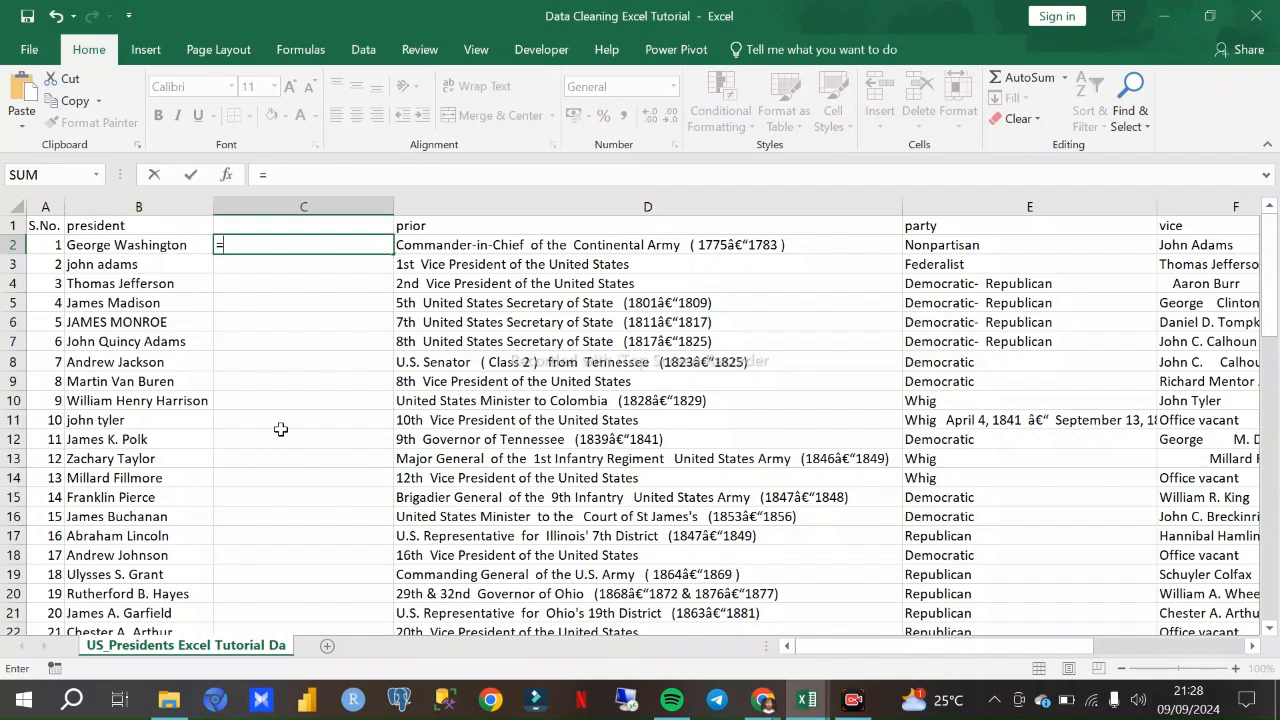
pyautogui.write('Propr')
pyautogui.press('BackSpace')
pyautogui.write('er')
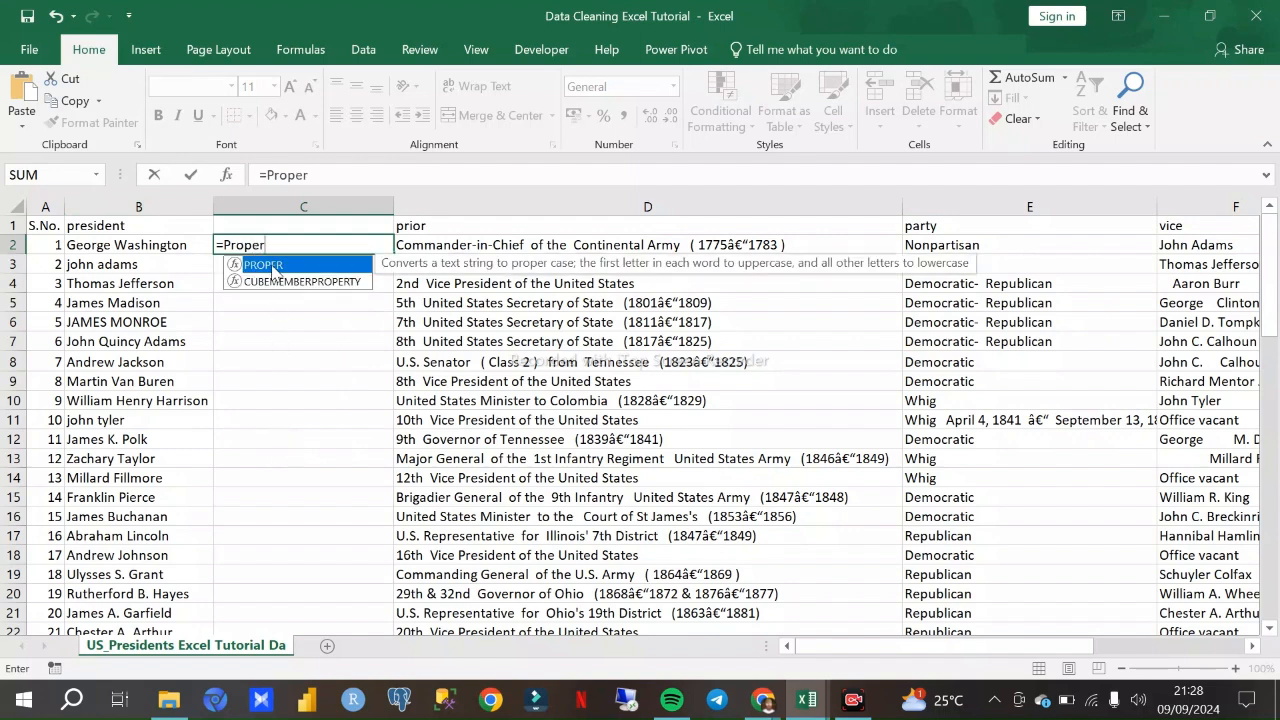
pyautogui.doubleClick(268, 265)
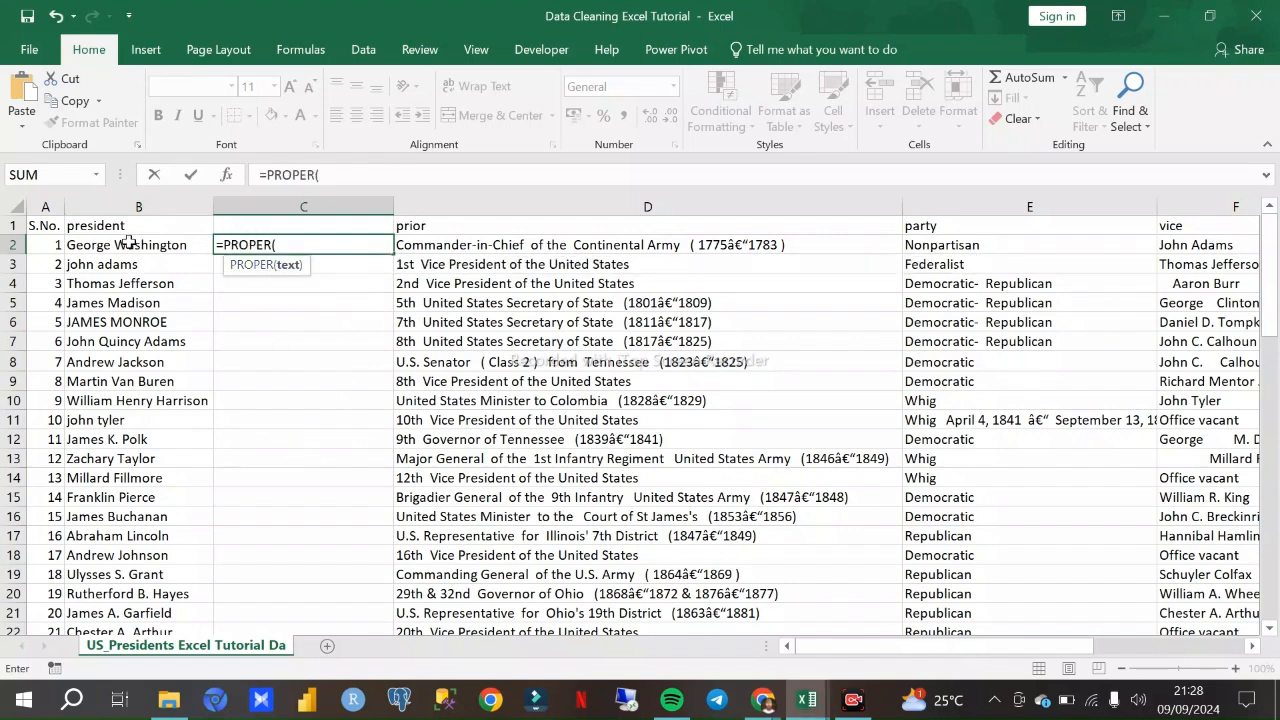
pyautogui.scroll(-1, 137, 315)
pyautogui.scroll(1, 140, 320)
pyautogui.scroll(-4, 135, 300)
pyautogui.scroll(-3, 134, 332)
pyautogui.scroll(7, 134, 325)
pyautogui.click(178, 247)
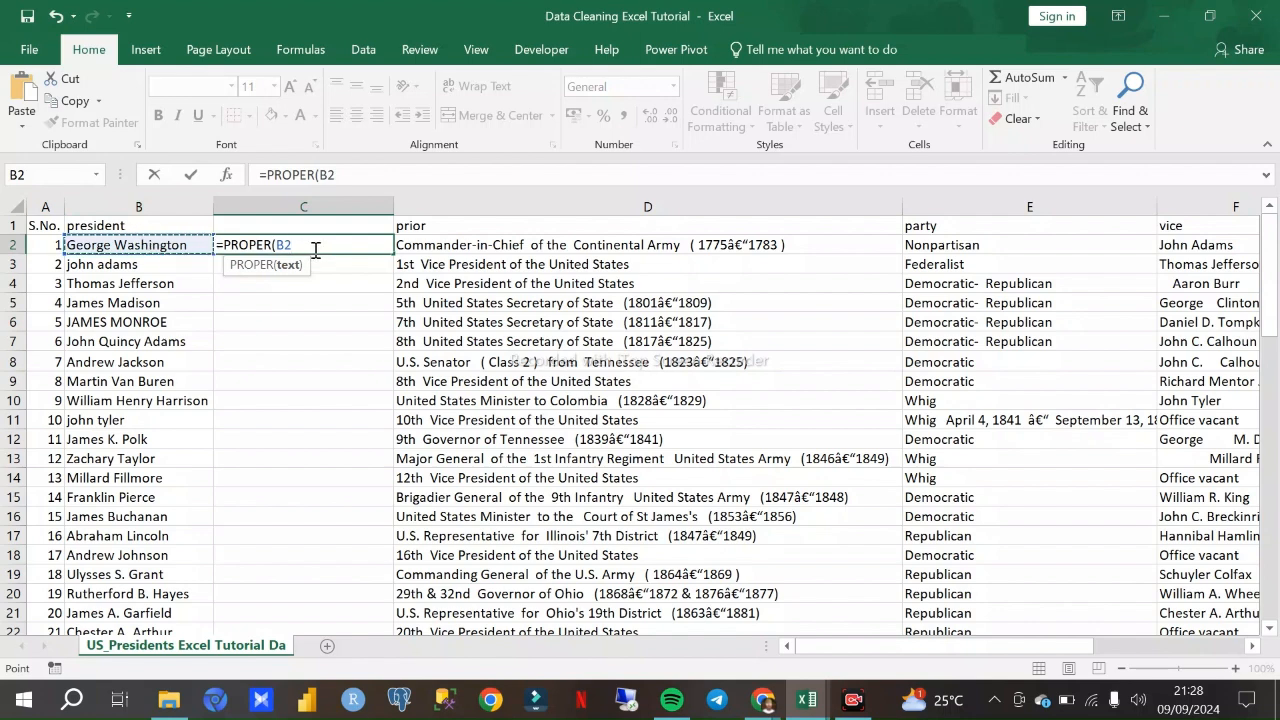
pyautogui.write(')')
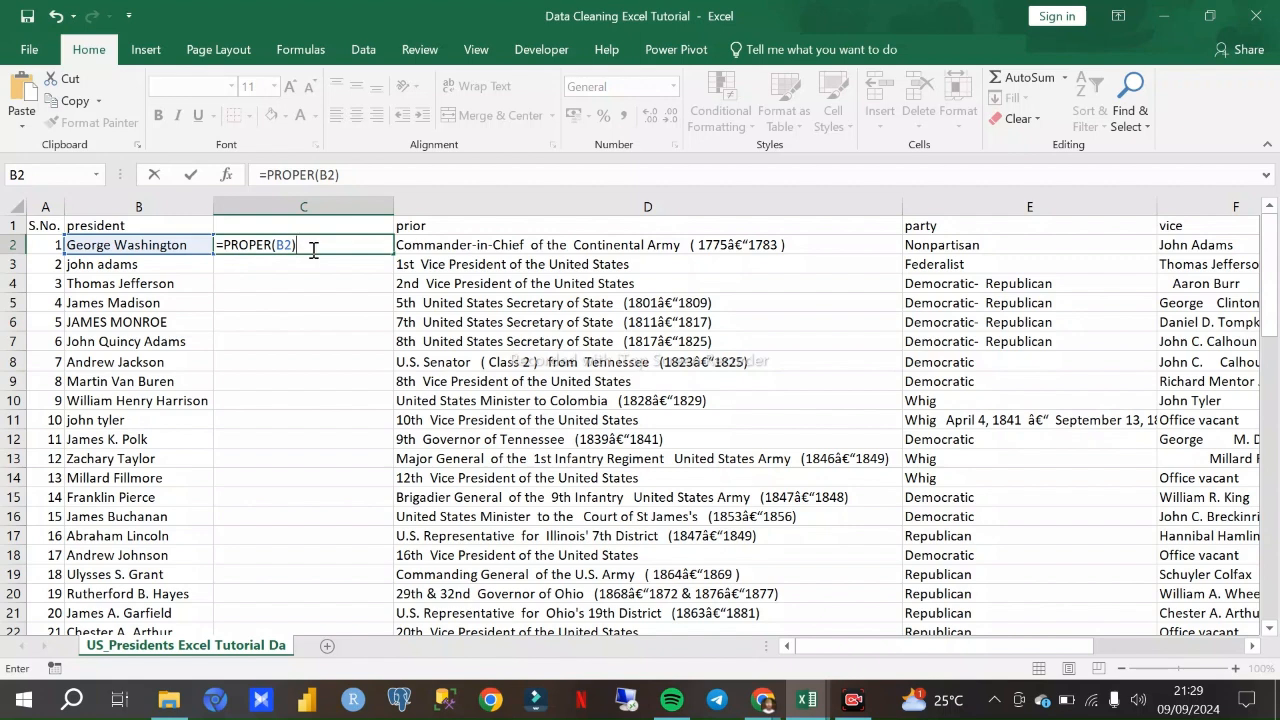
pyautogui.press('Return')
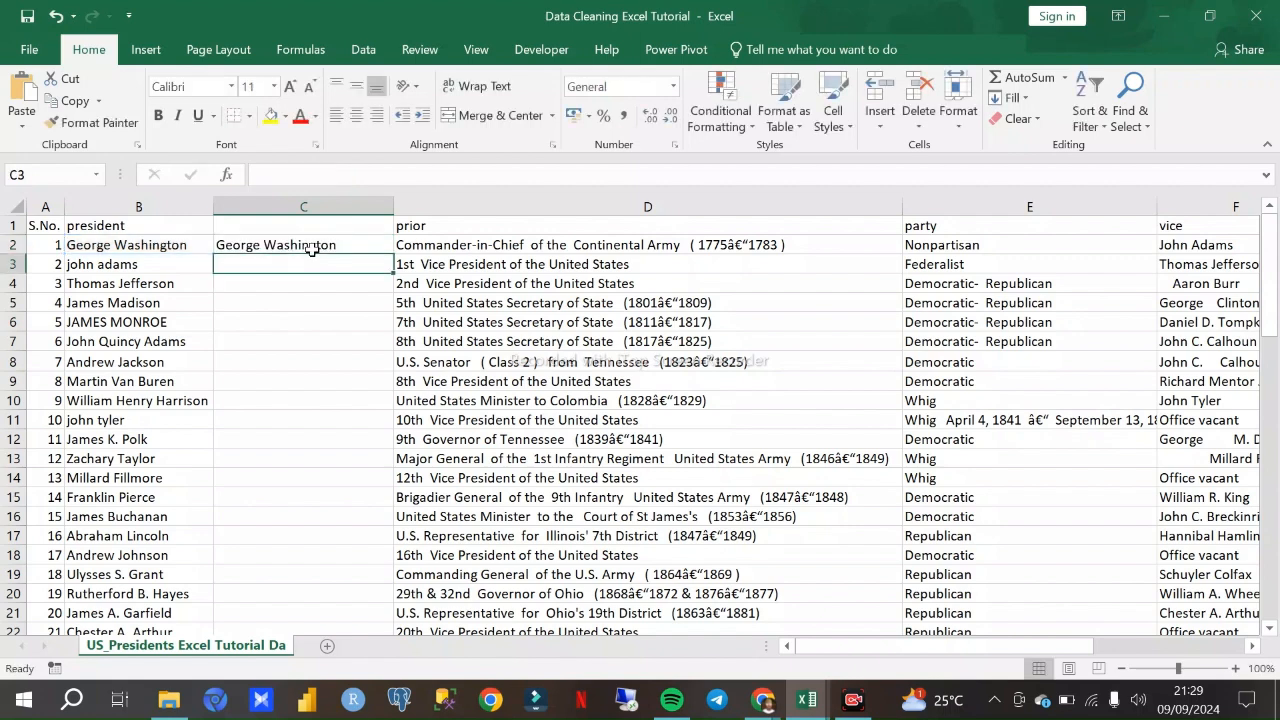
pyautogui.click(230, 246)
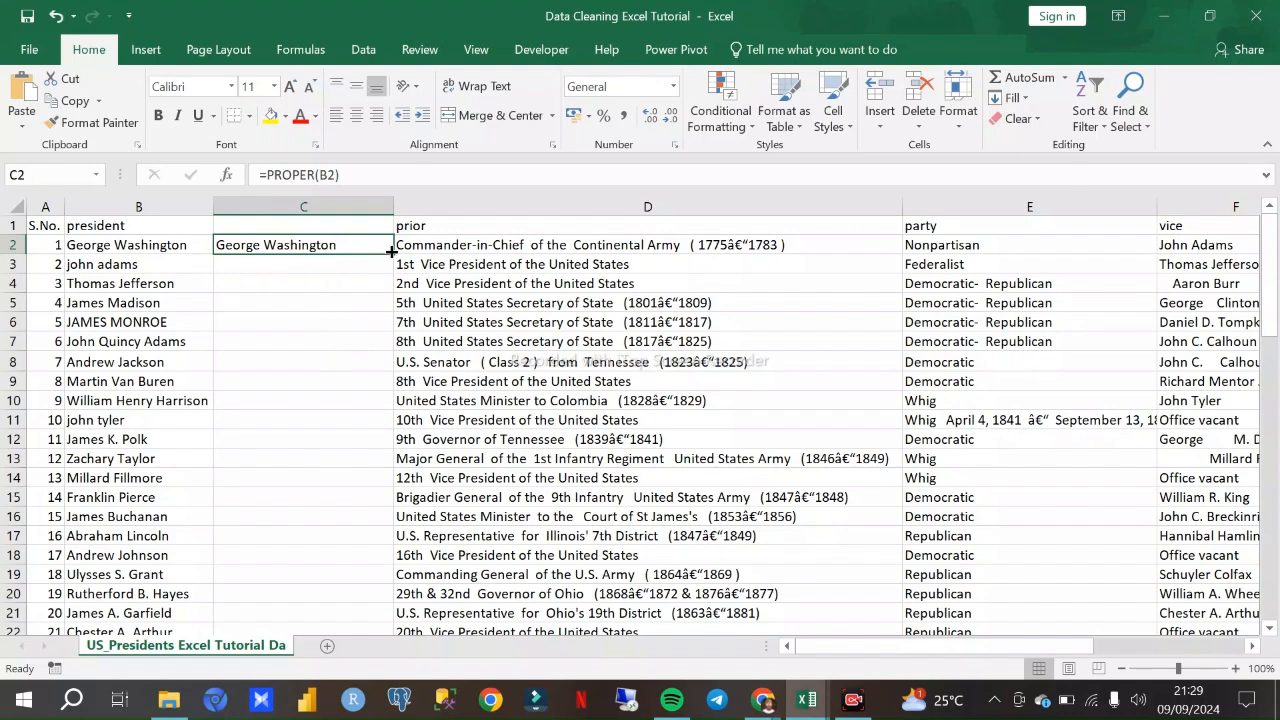
pyautogui.scroll(-5, 346, 289)
pyautogui.scroll(5, 346, 289)
pyautogui.click(261, 269)
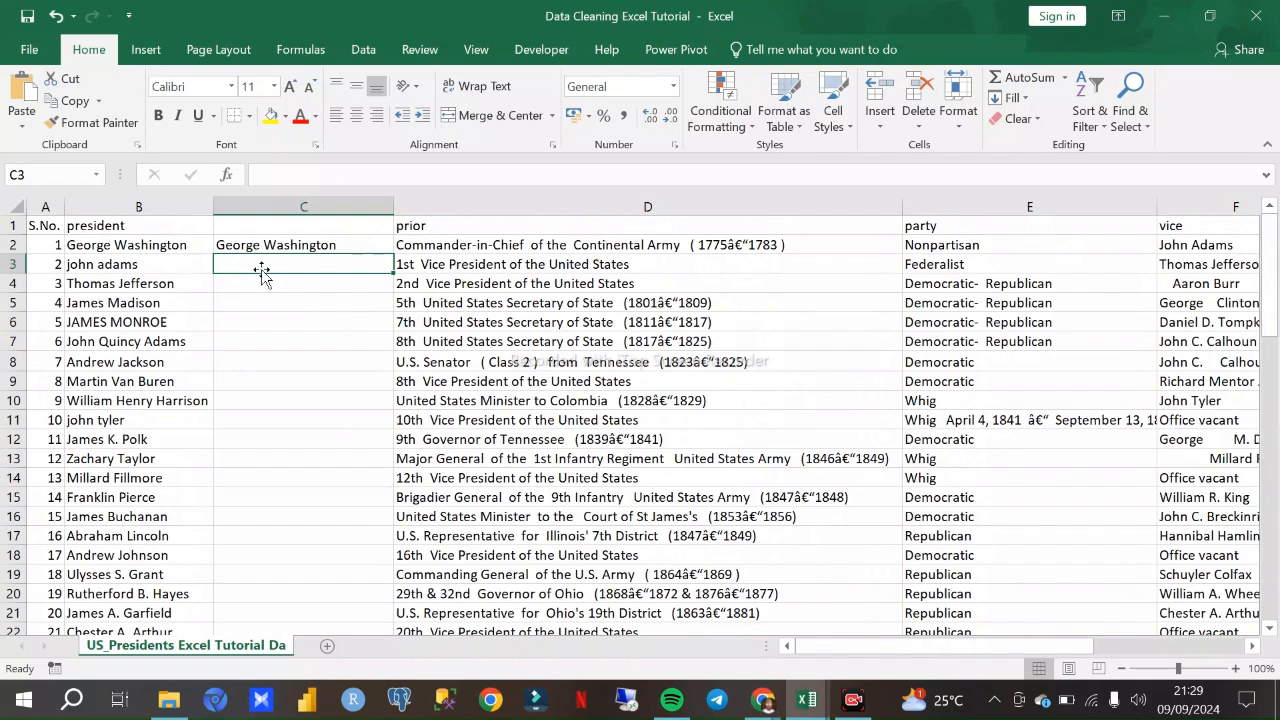
pyautogui.write('0')
pyautogui.write('=')
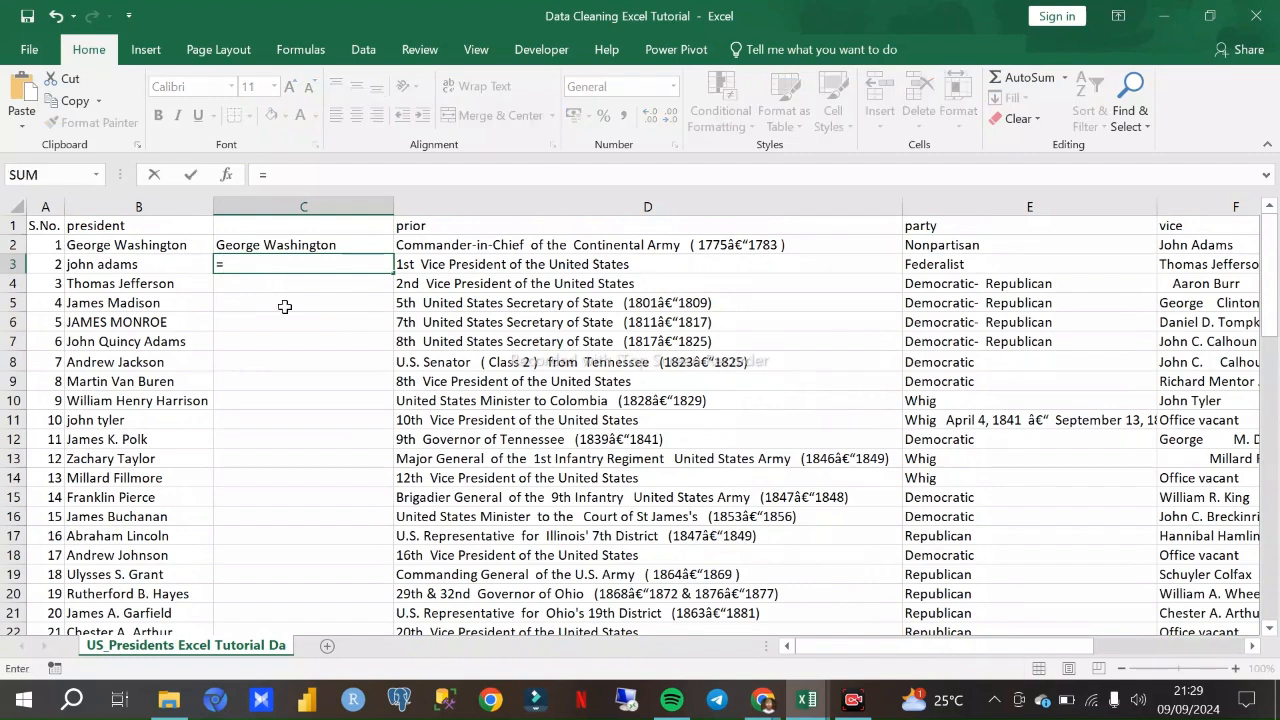
pyautogui.write('Proper')
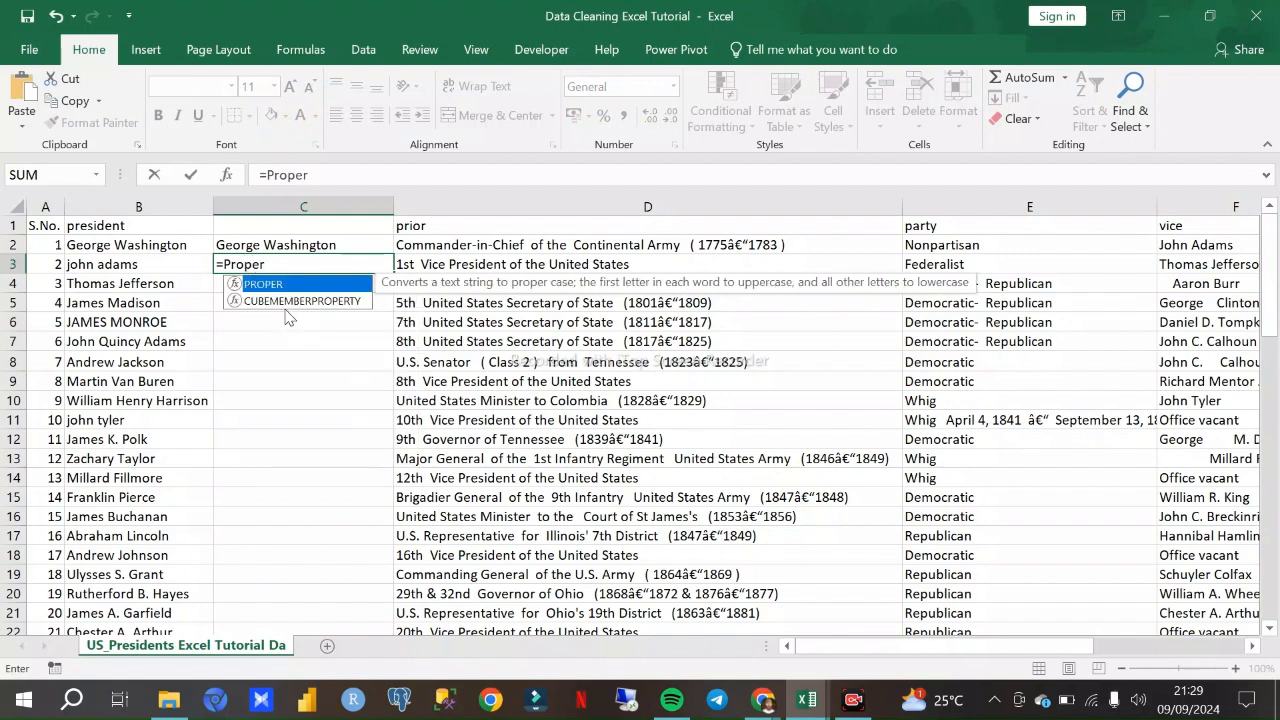
pyautogui.doubleClick(267, 285)
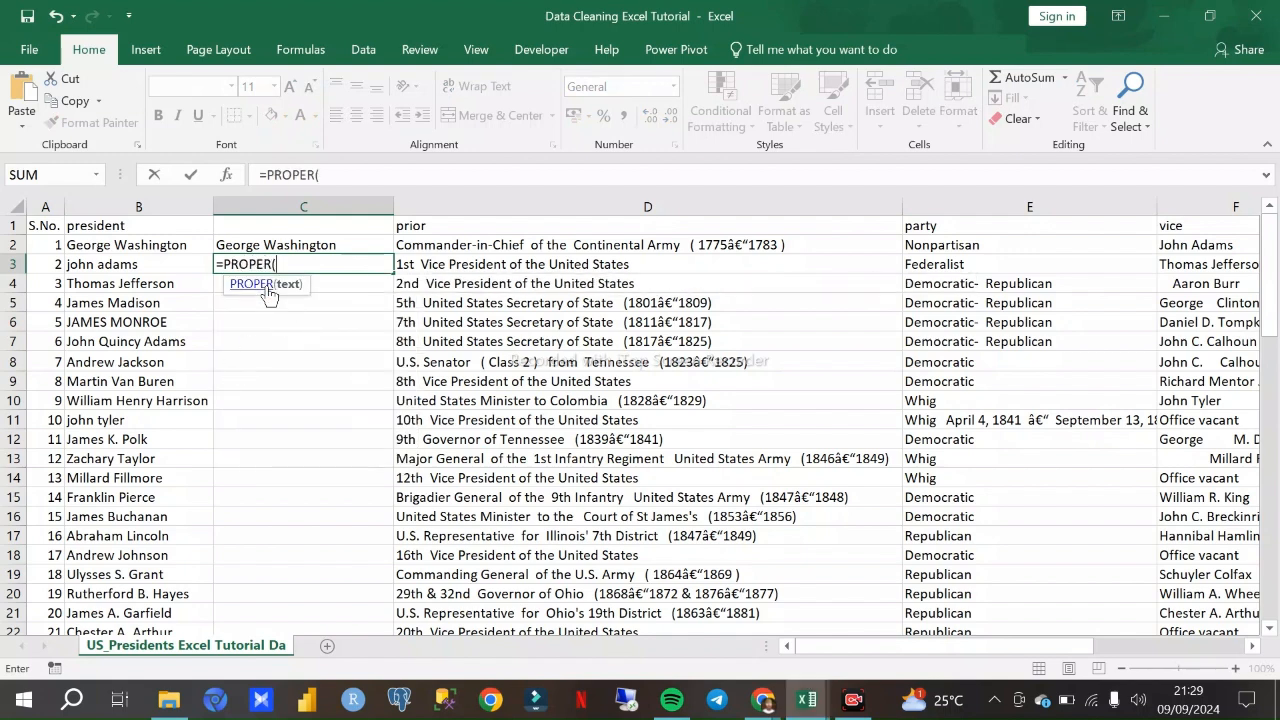
pyautogui.click(103, 268)
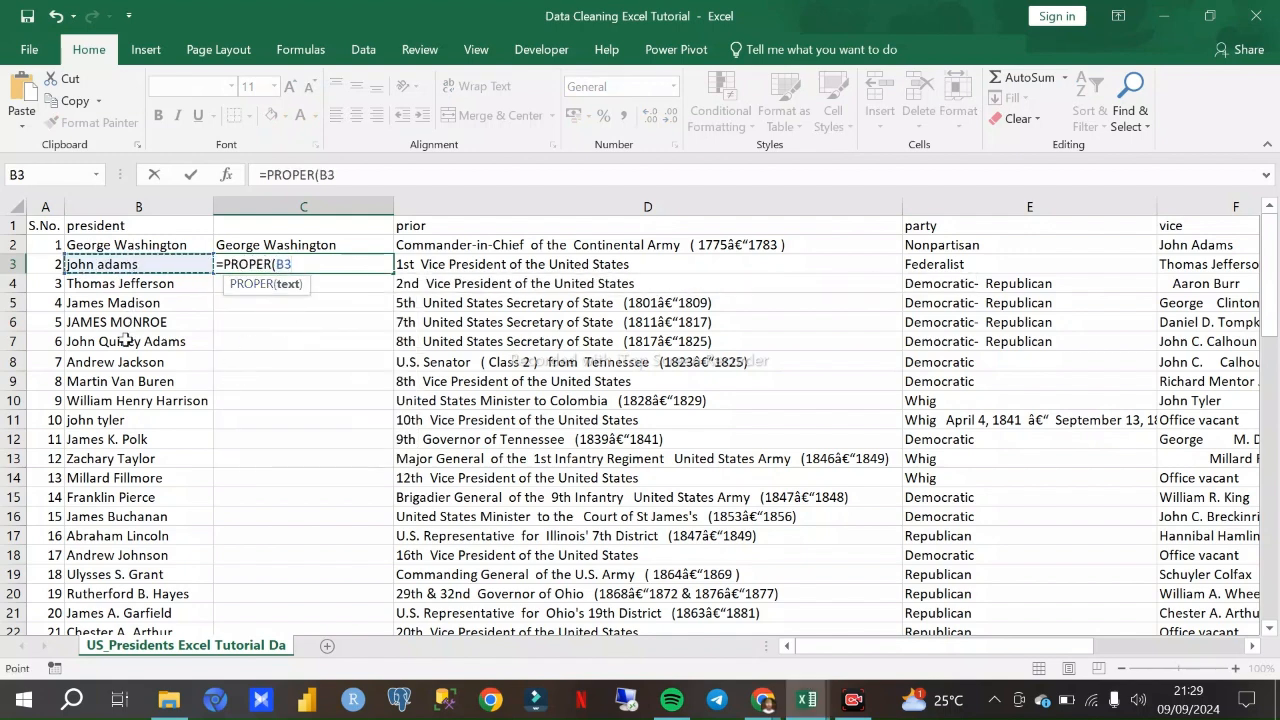
pyautogui.scroll(-7, 128, 325)
pyautogui.scroll(7, 137, 385)
pyautogui.moveTo(110, 516); pyautogui.dragTo(110, 552)
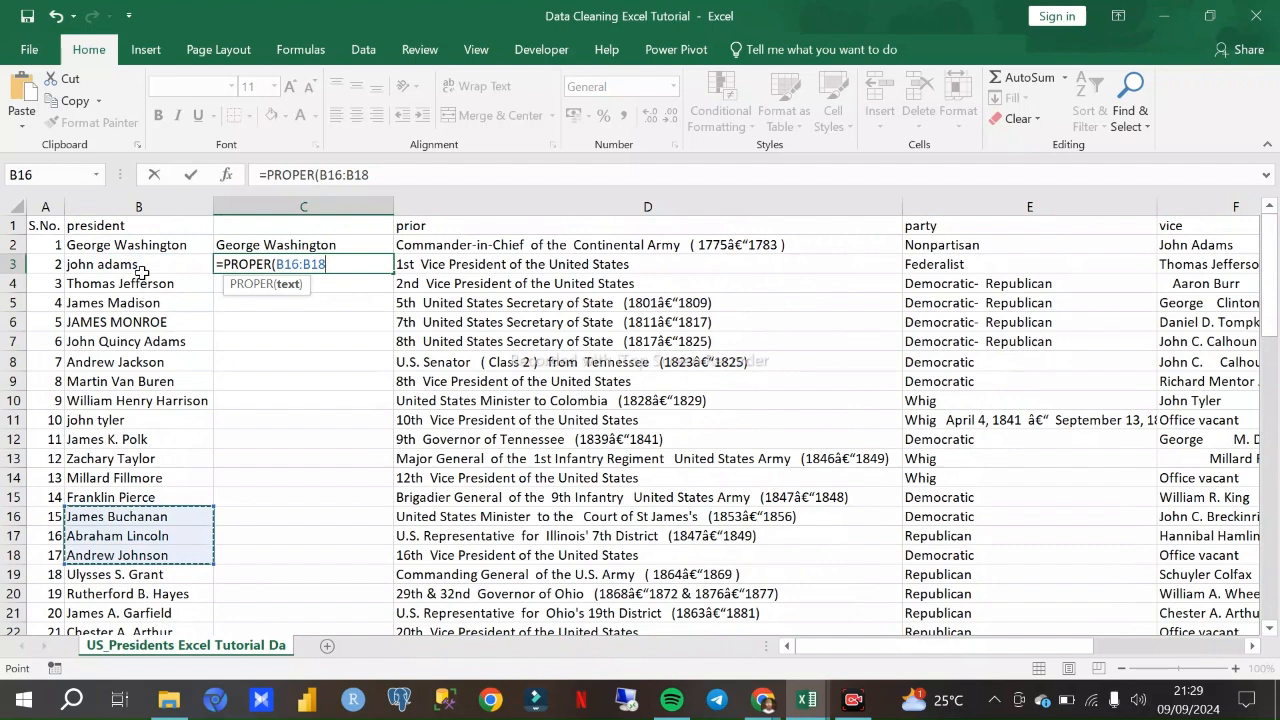
pyautogui.press('BackSpace')
pyautogui.press('BackSpace')
pyautogui.press('BackSpace')
pyautogui.press('BackSpace')
pyautogui.press('BackSpace')
pyautogui.press('BackSpace')
pyautogui.press('BackSpace')
pyautogui.press('BackSpace')
pyautogui.press('BackSpace')
pyautogui.press('BackSpace')
pyautogui.press('BackSpace')
pyautogui.press('BackSpace')
pyautogui.press('BackSpace')
pyautogui.press('BackSpace')
pyautogui.press('BackSpace')
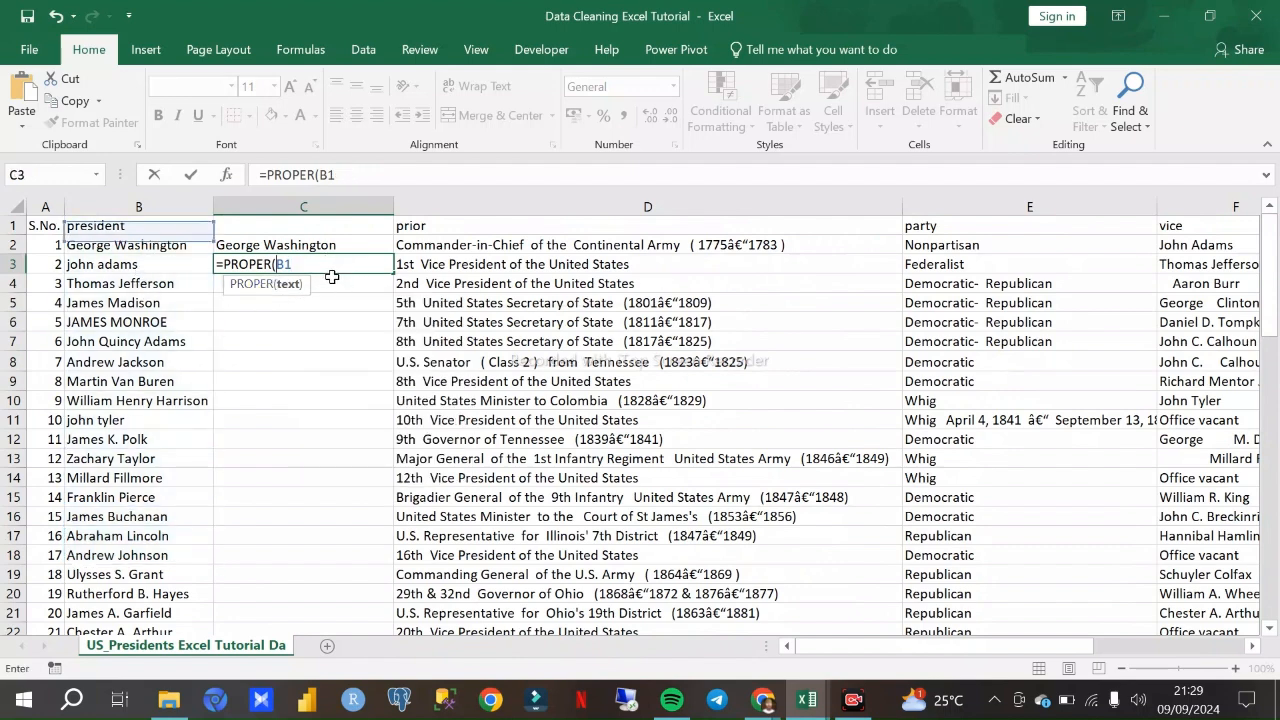
# - Fill the PROPER formula from C2 down column C for all the presidents through row 47
pyautogui.click(286, 244)
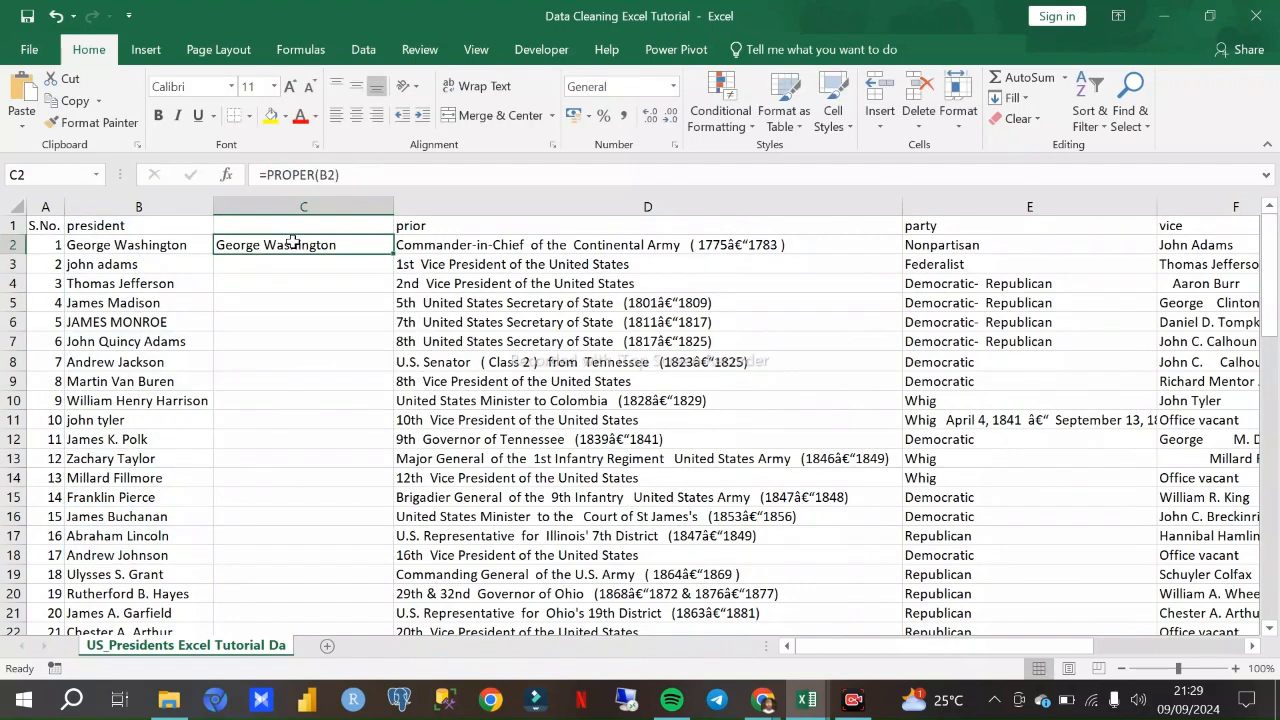
pyautogui.doubleClick(393, 253)
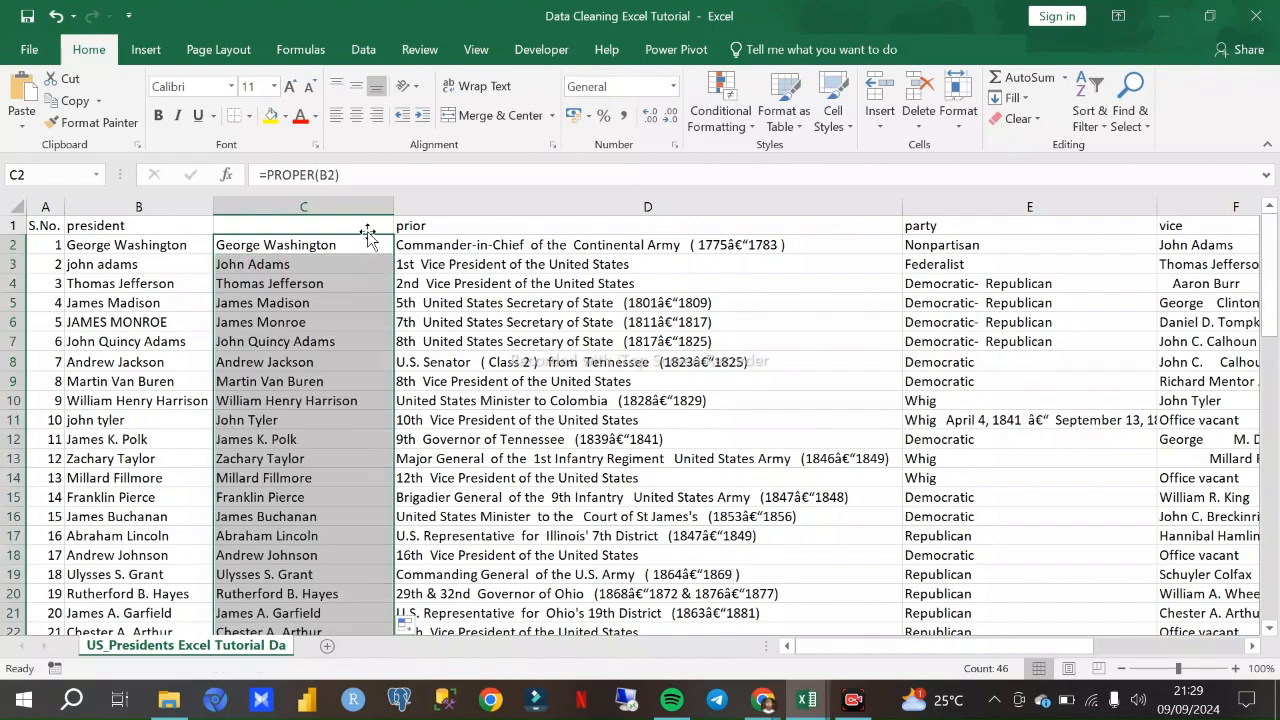
pyautogui.click(310, 264)
# - Check the converted names in column C against the originals in column B, especially rows 6 and 11
pyautogui.scroll(-2, 323, 288)
pyautogui.scroll(-12, 323, 288)
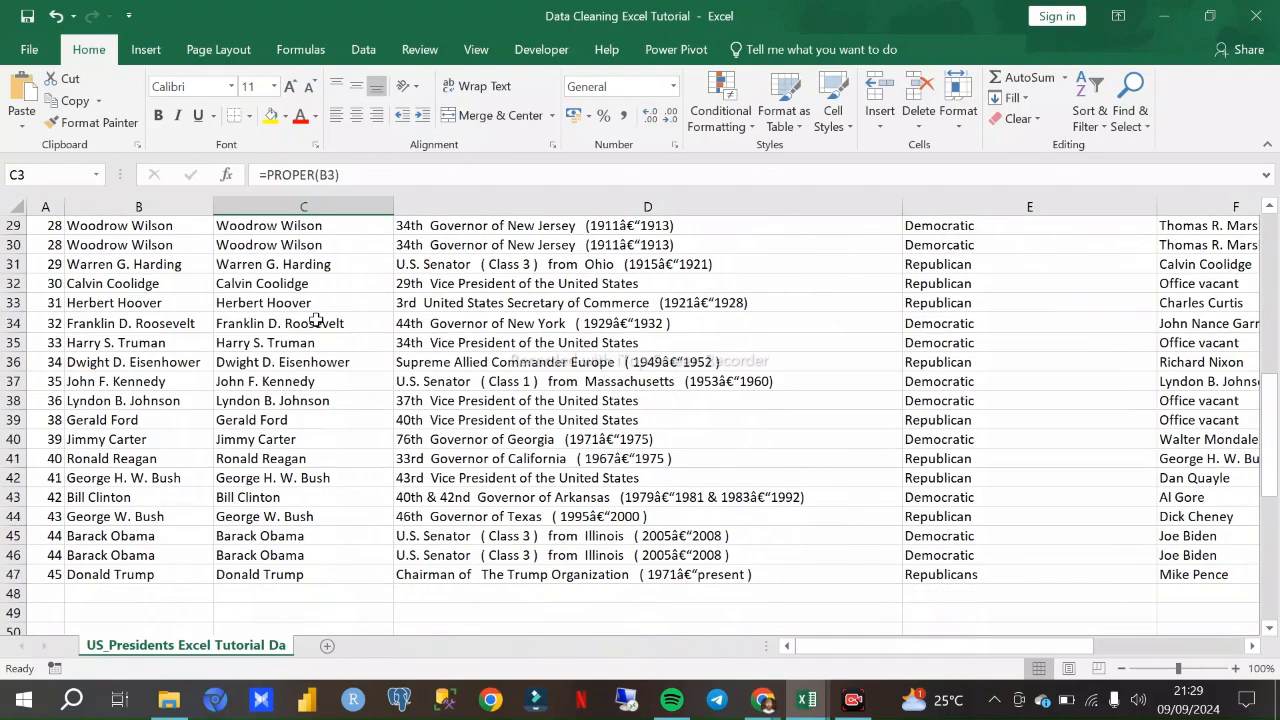
pyautogui.scroll(7, 310, 360)
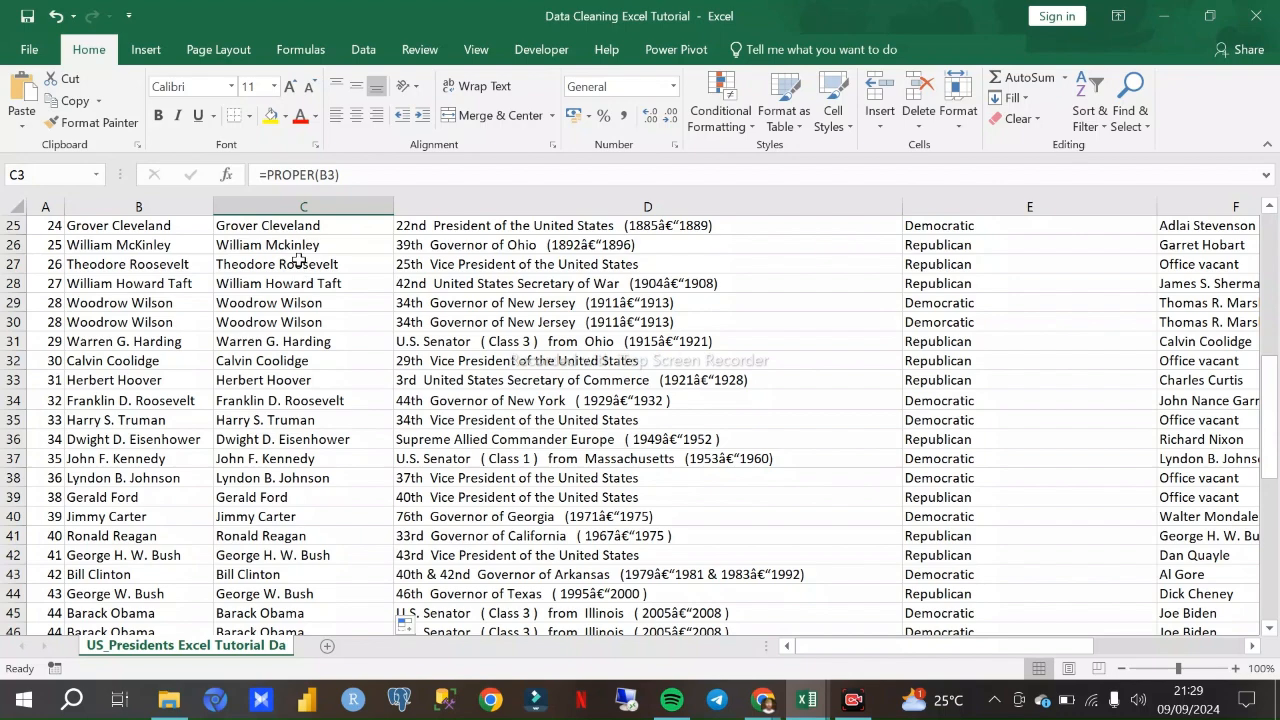
pyautogui.scroll(8, 305, 255)
pyautogui.click(114, 322)
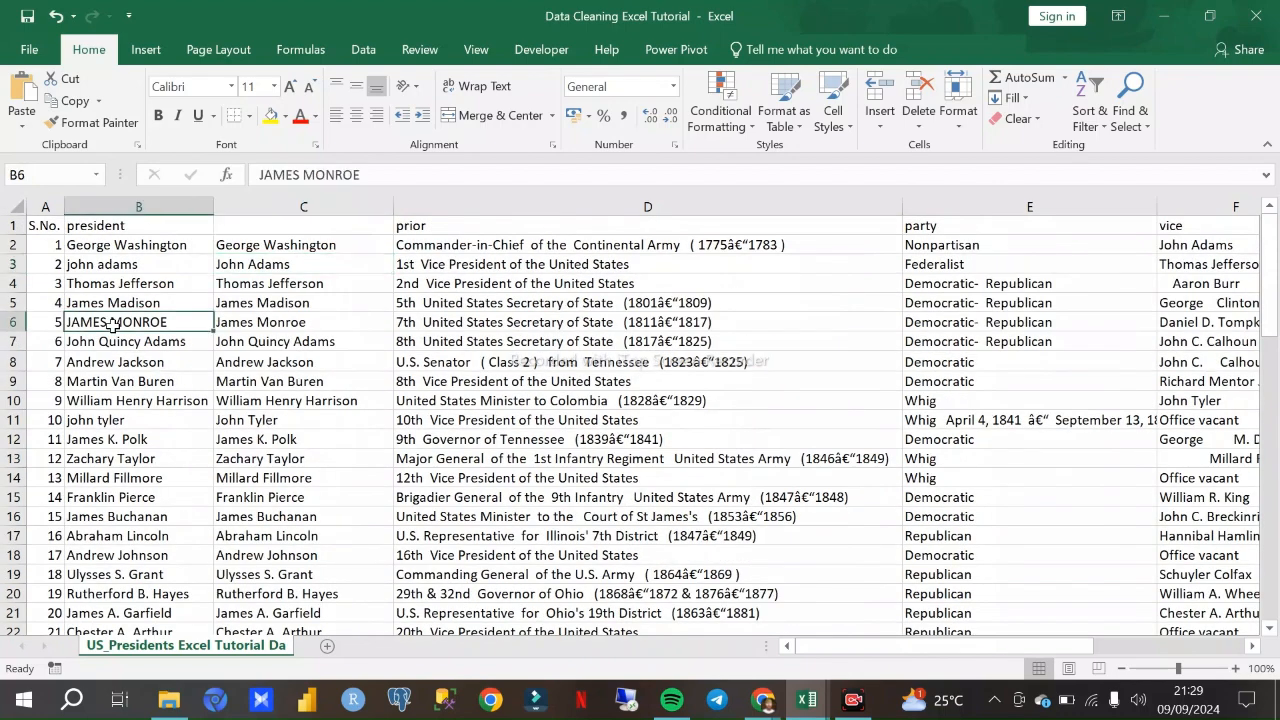
pyautogui.click(280, 324)
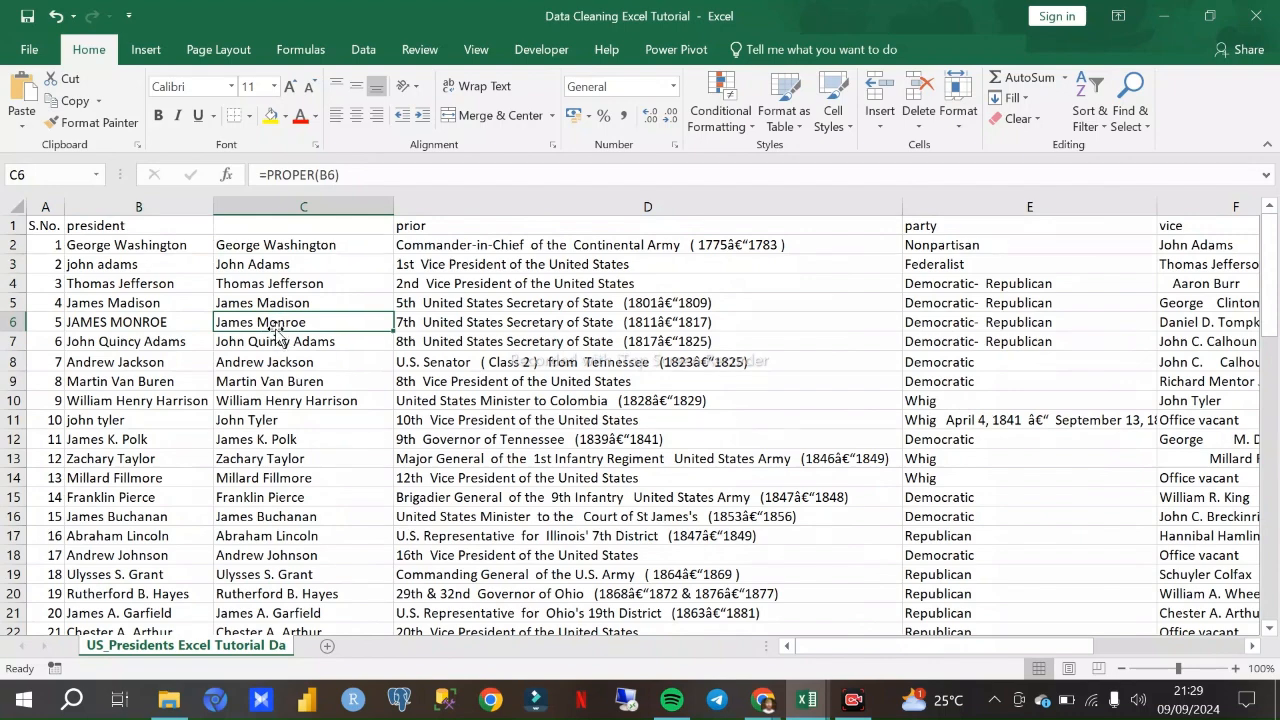
pyautogui.scroll(-2, 188, 385)
pyautogui.click(105, 343)
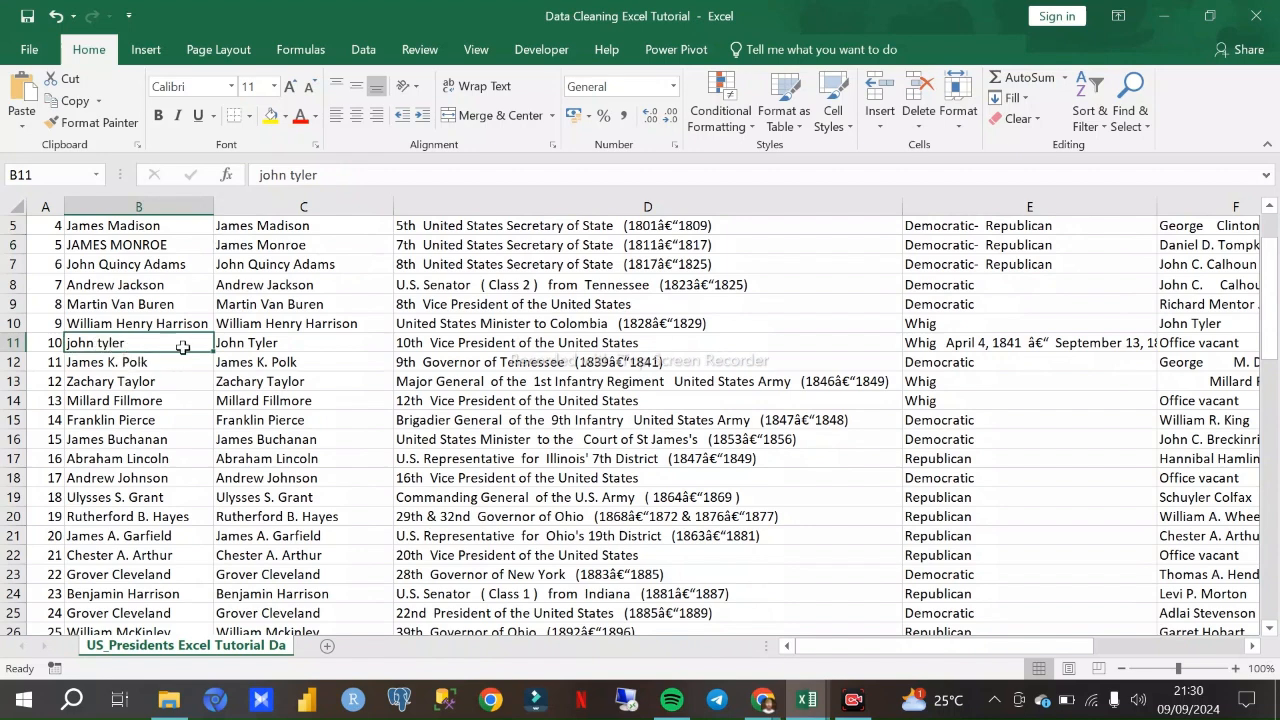
pyautogui.click(281, 341)
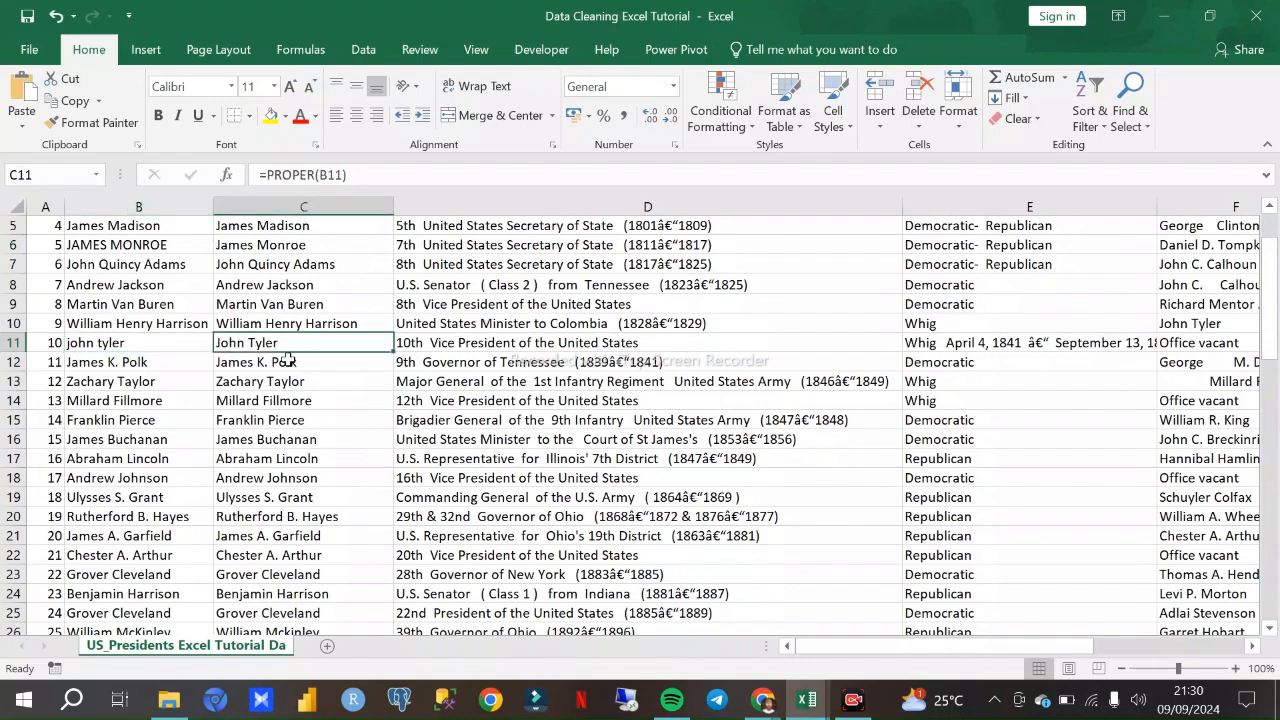
# - Copy the header "president" from B1 into C1 above the PROPER-converted names
pyautogui.scroll(2, 288, 357)
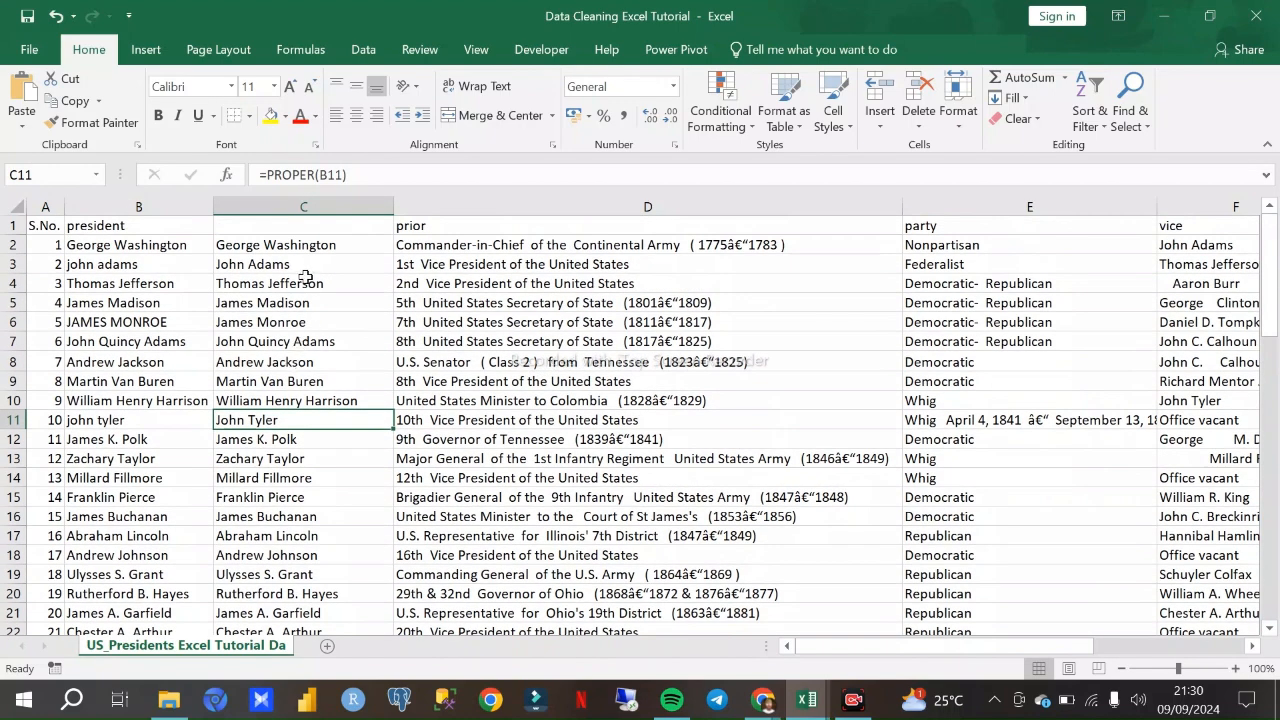
pyautogui.click(308, 228)
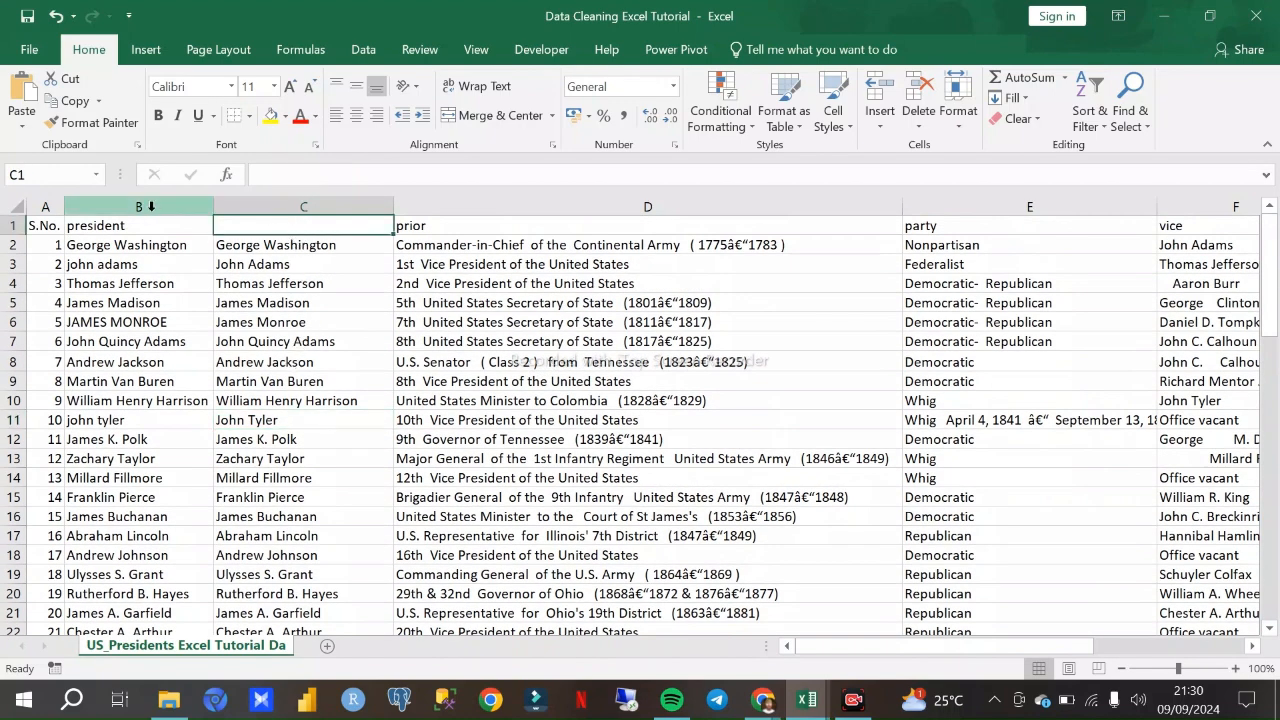
pyautogui.click(140, 226)
pyautogui.hotkey('ctrl', 'c')
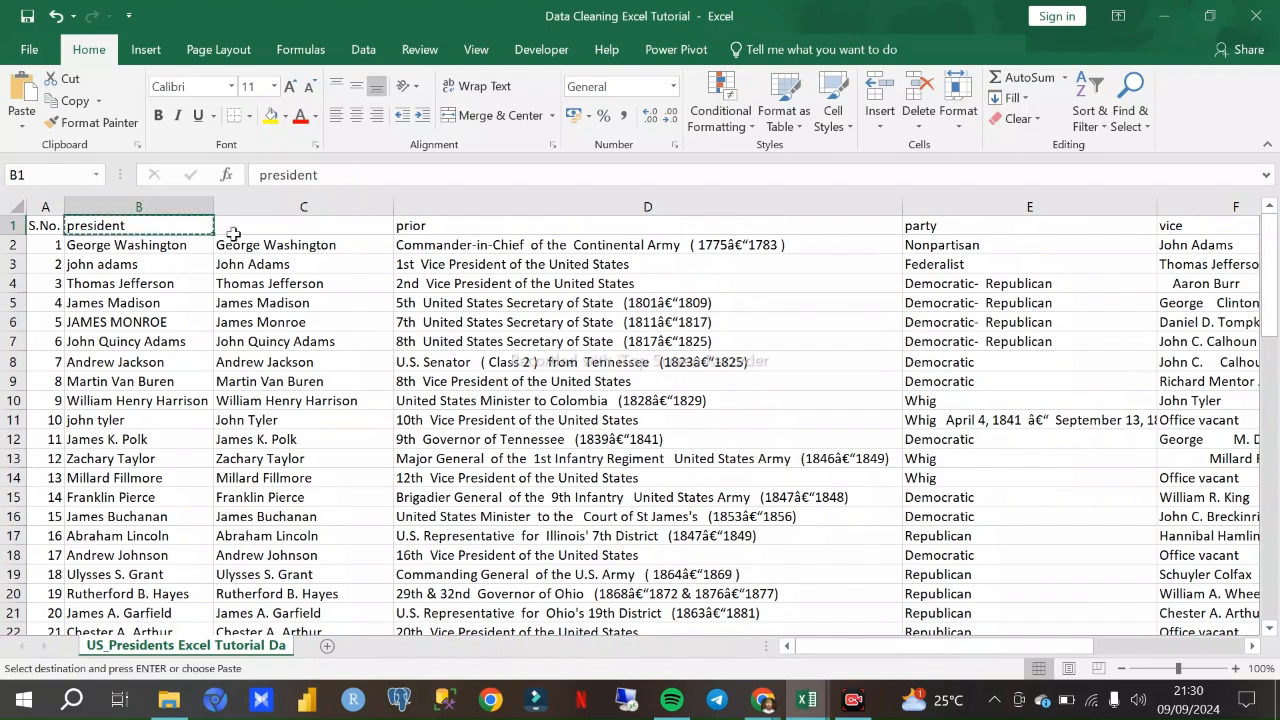
pyautogui.click(246, 232)
pyautogui.hotkey('ctrl', 'v')
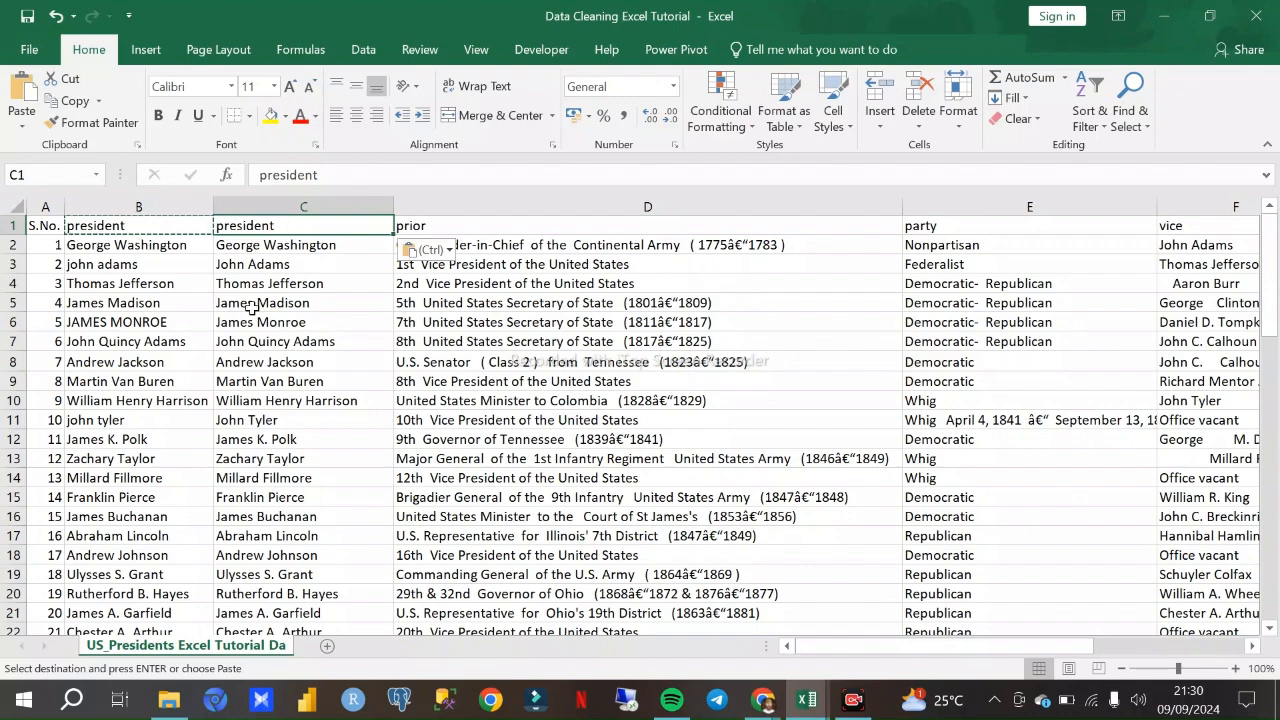
# - Examine the original and converted president columns, and the prior, party and vice columns, for entries that still need cleaning
pyautogui.click(145, 203)
pyautogui.scroll(-3, 153, 219)
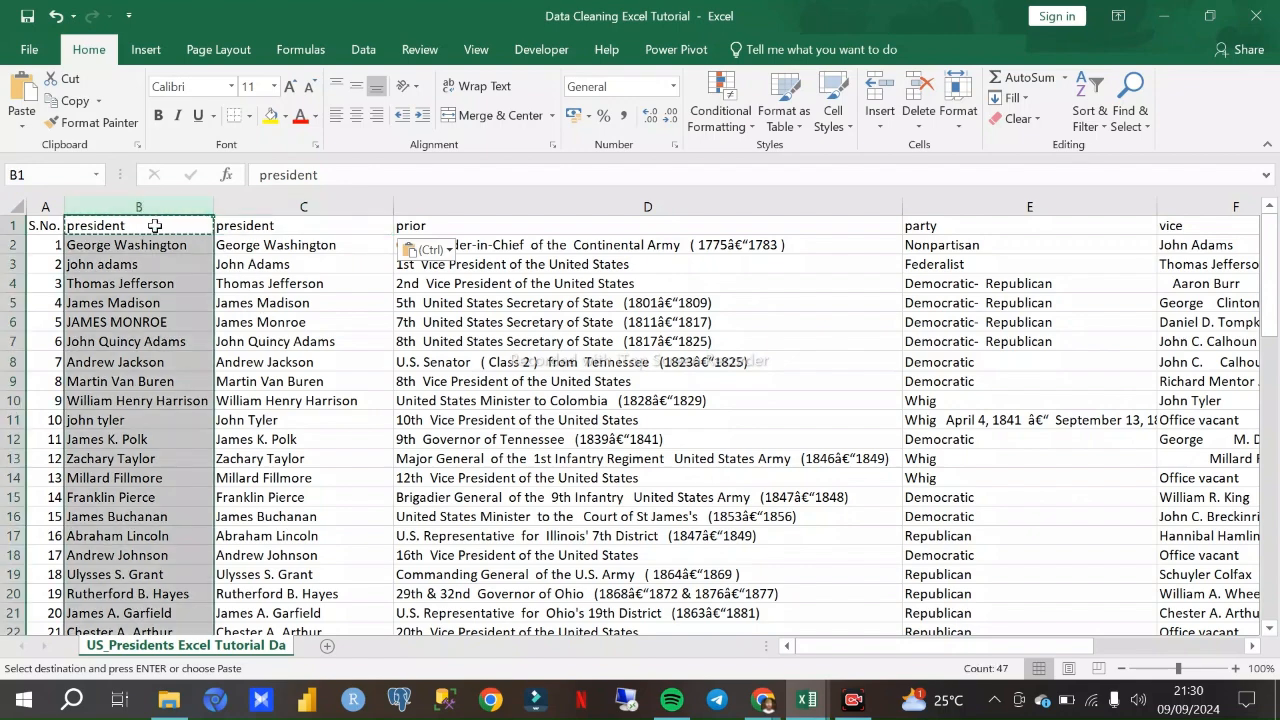
pyautogui.scroll(3, 155, 220)
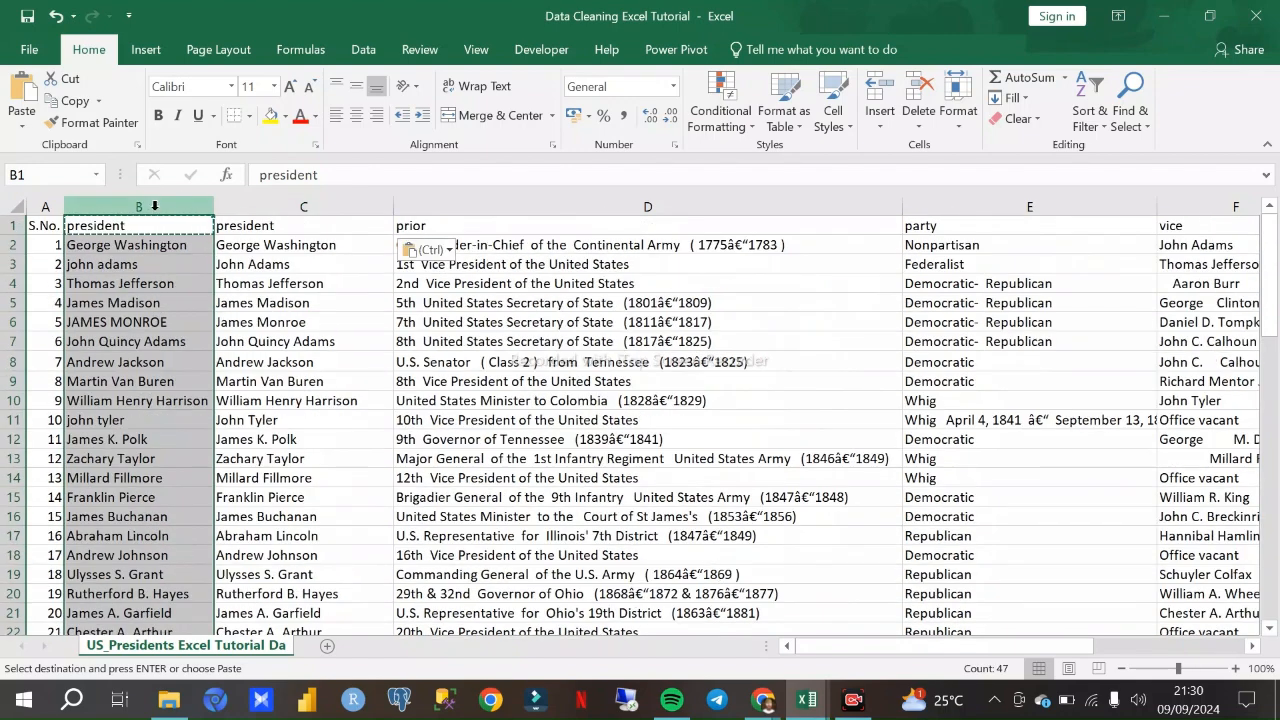
pyautogui.scroll(-2, 170, 294)
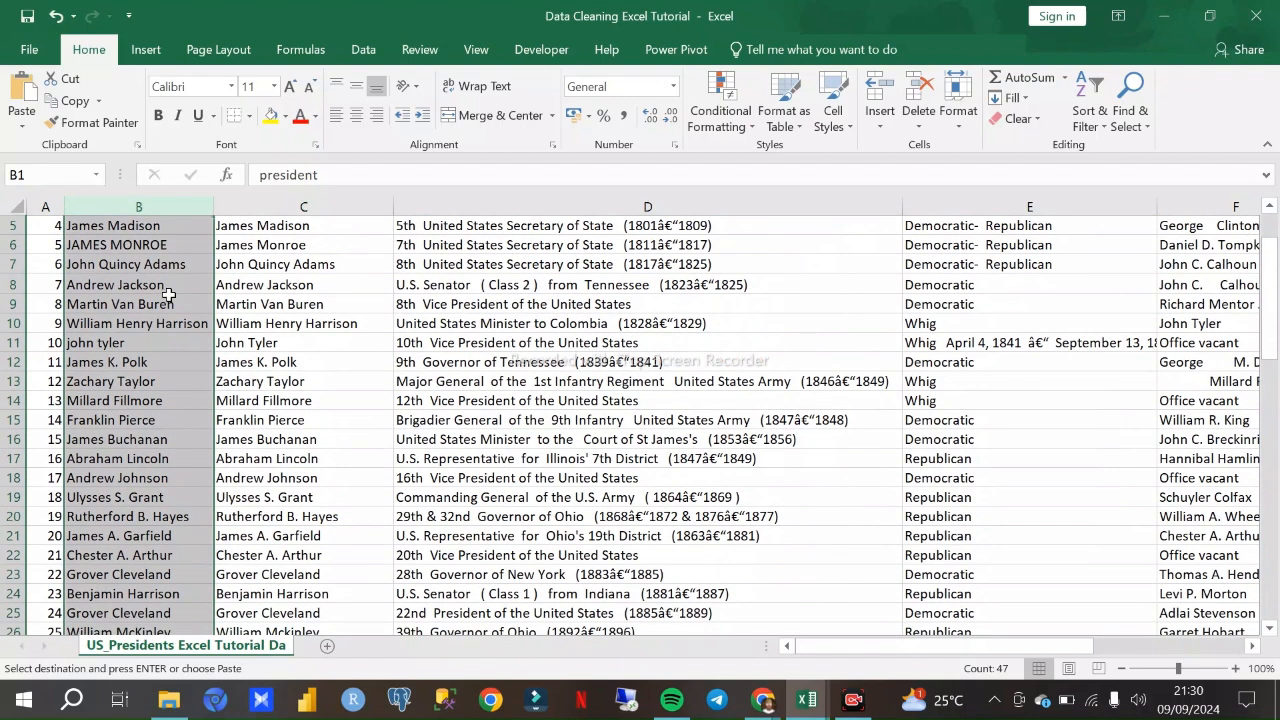
pyautogui.scroll(2, 169, 291)
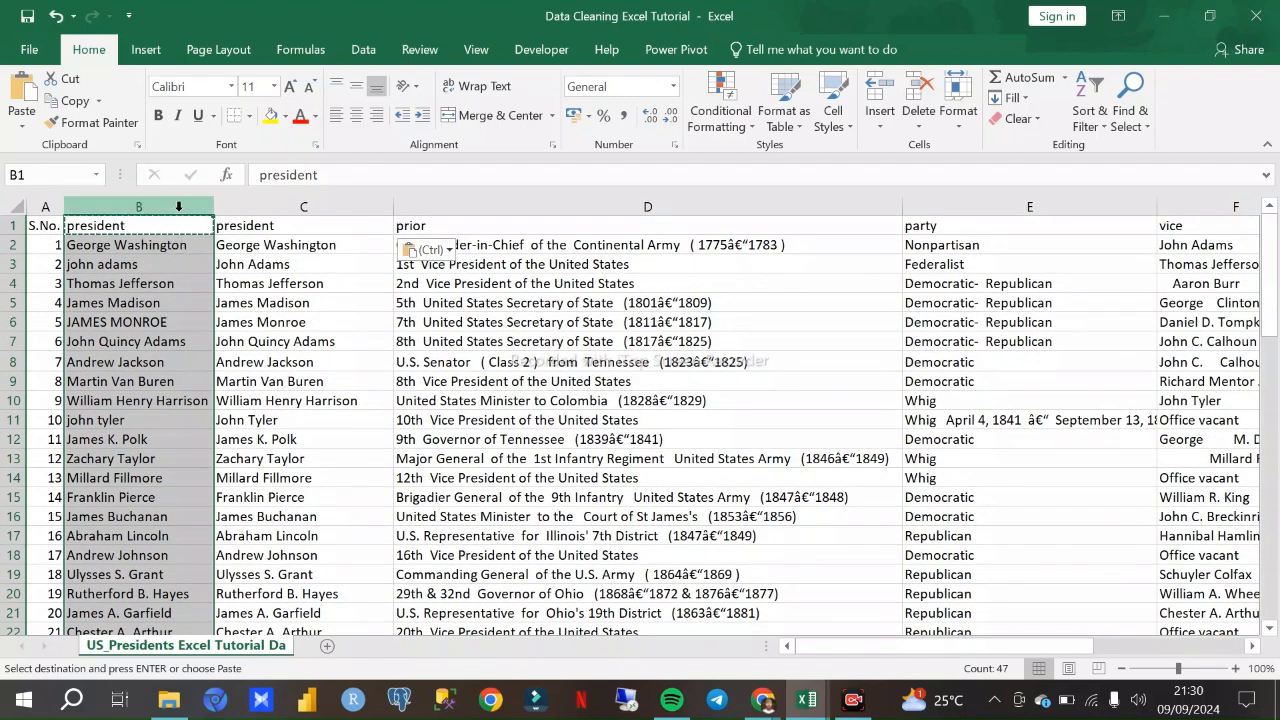
pyautogui.click(266, 207)
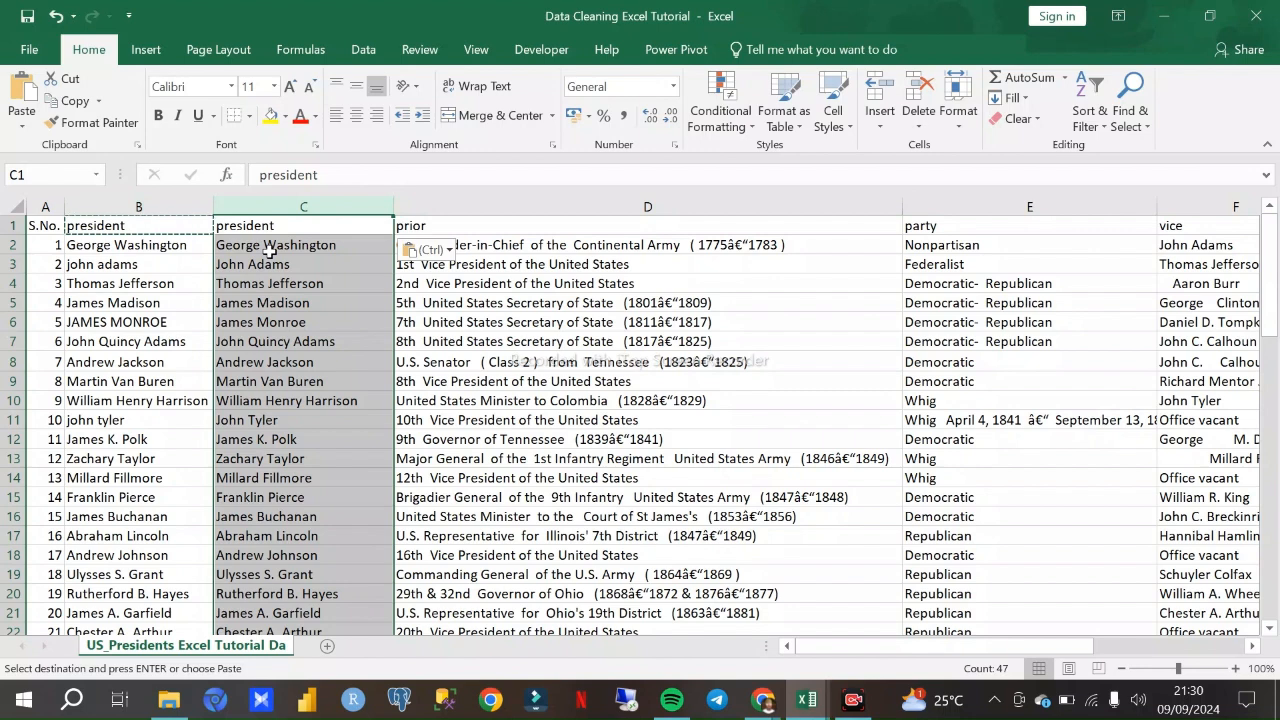
pyautogui.click(583, 206)
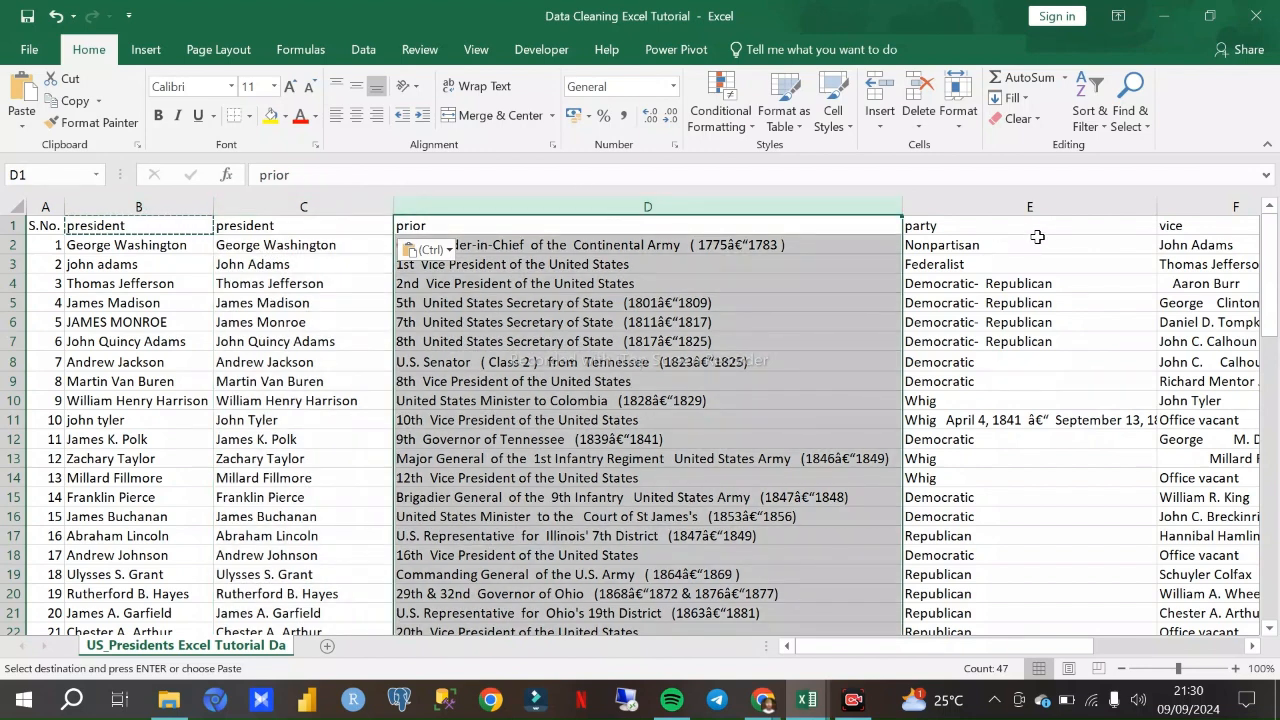
pyautogui.click(979, 206)
pyautogui.click(1228, 208)
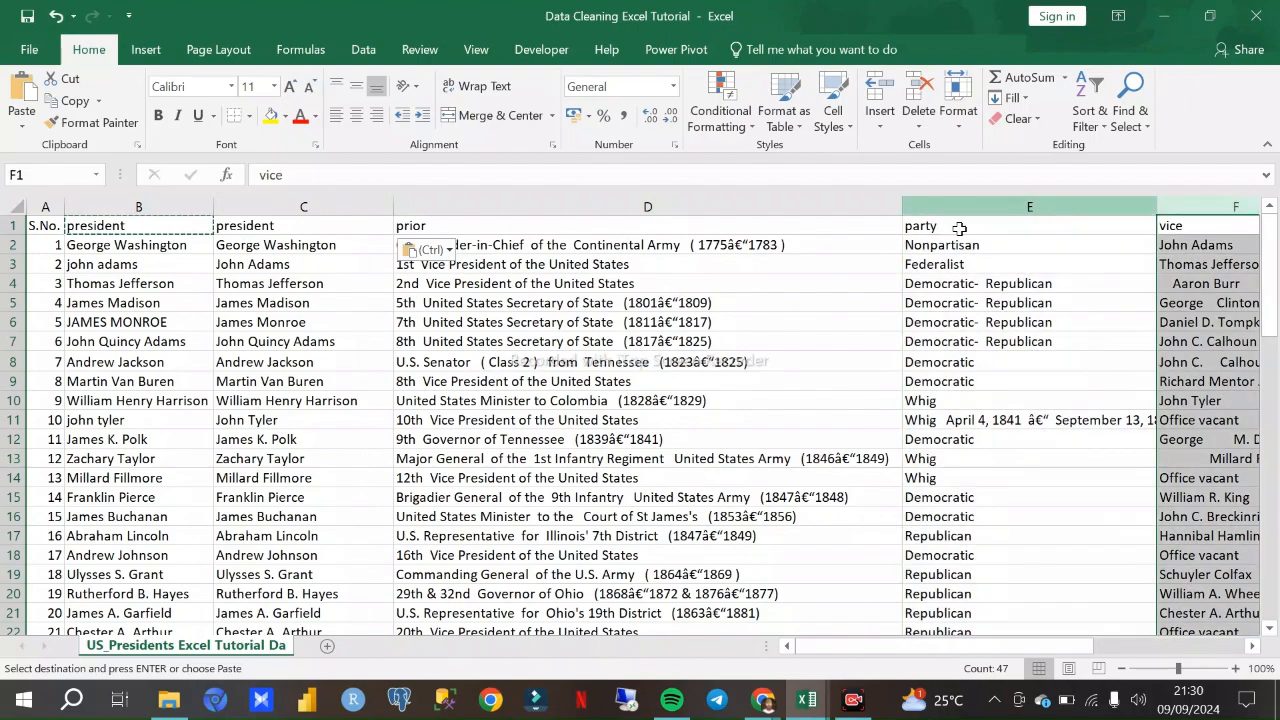
pyautogui.scroll(-7, 386, 429)
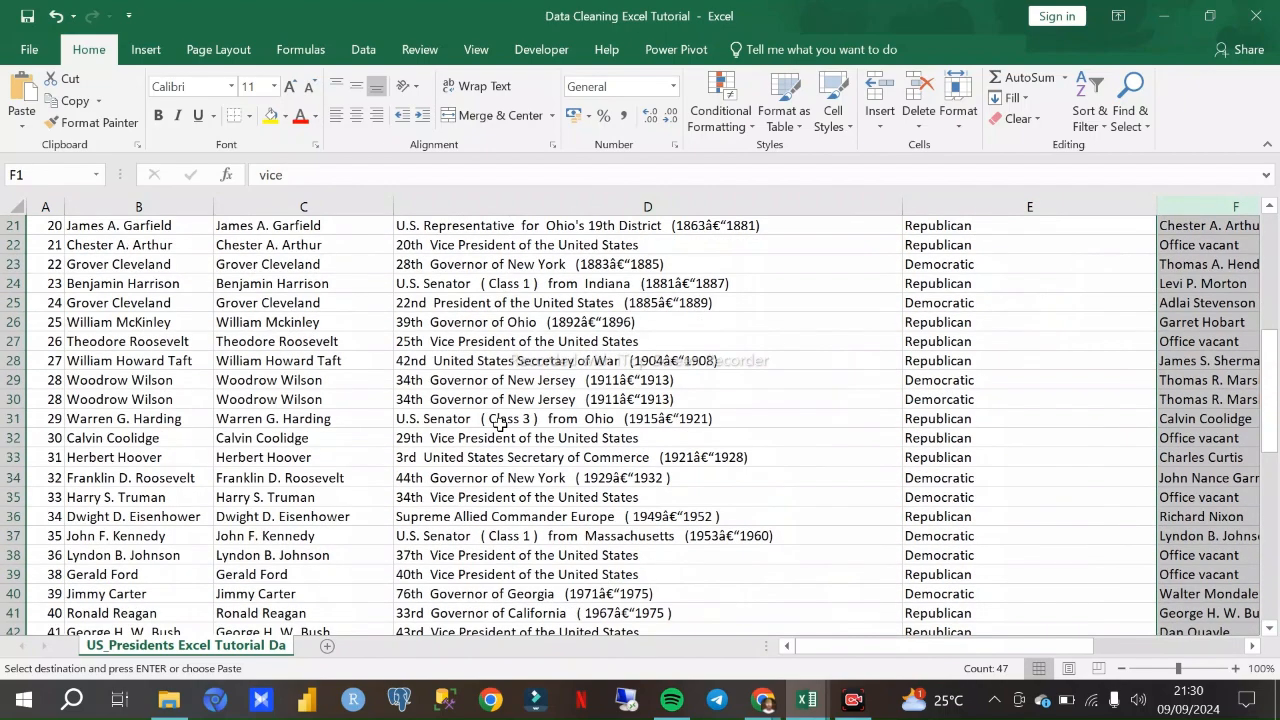
pyautogui.scroll(7, 497, 400)
pyautogui.click(481, 207)
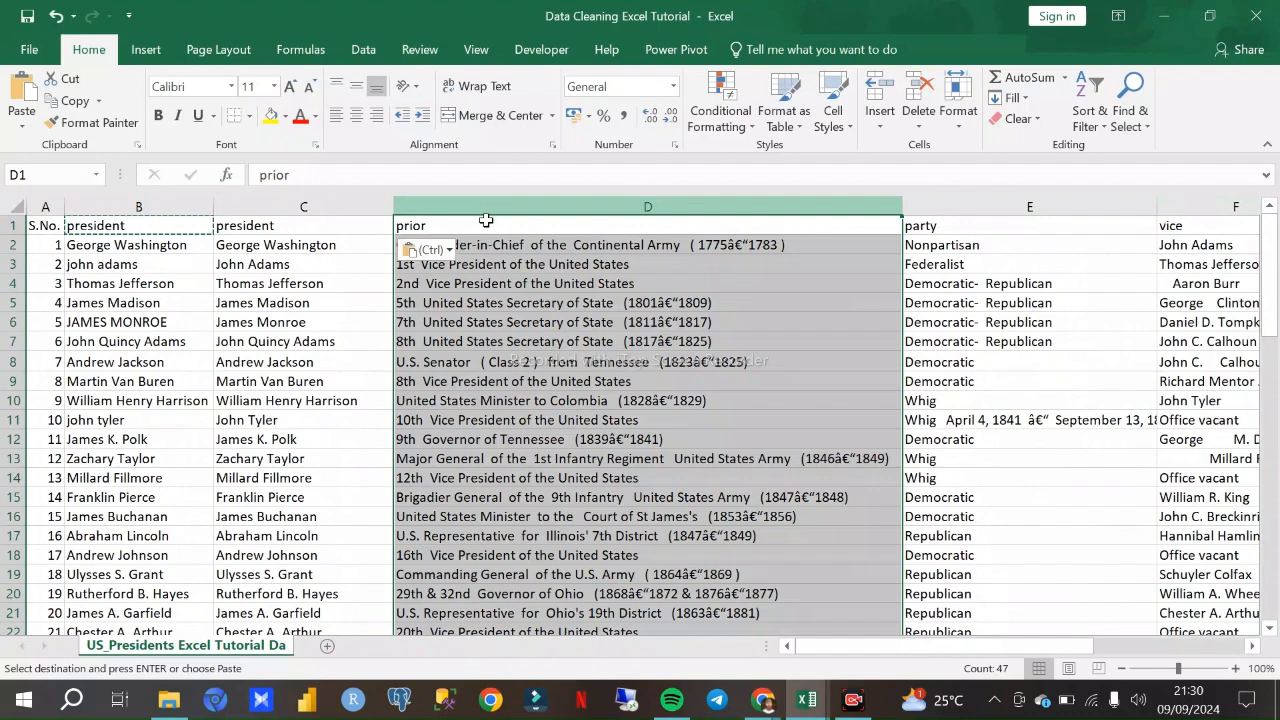
pyautogui.click(552, 406)
pyautogui.click(523, 204)
# - Switch to the Google Meet call in Chrome and return to the Data Cleaning Excel Tutorial workbook
pyautogui.click(762, 699)
pyautogui.click(652, 604)
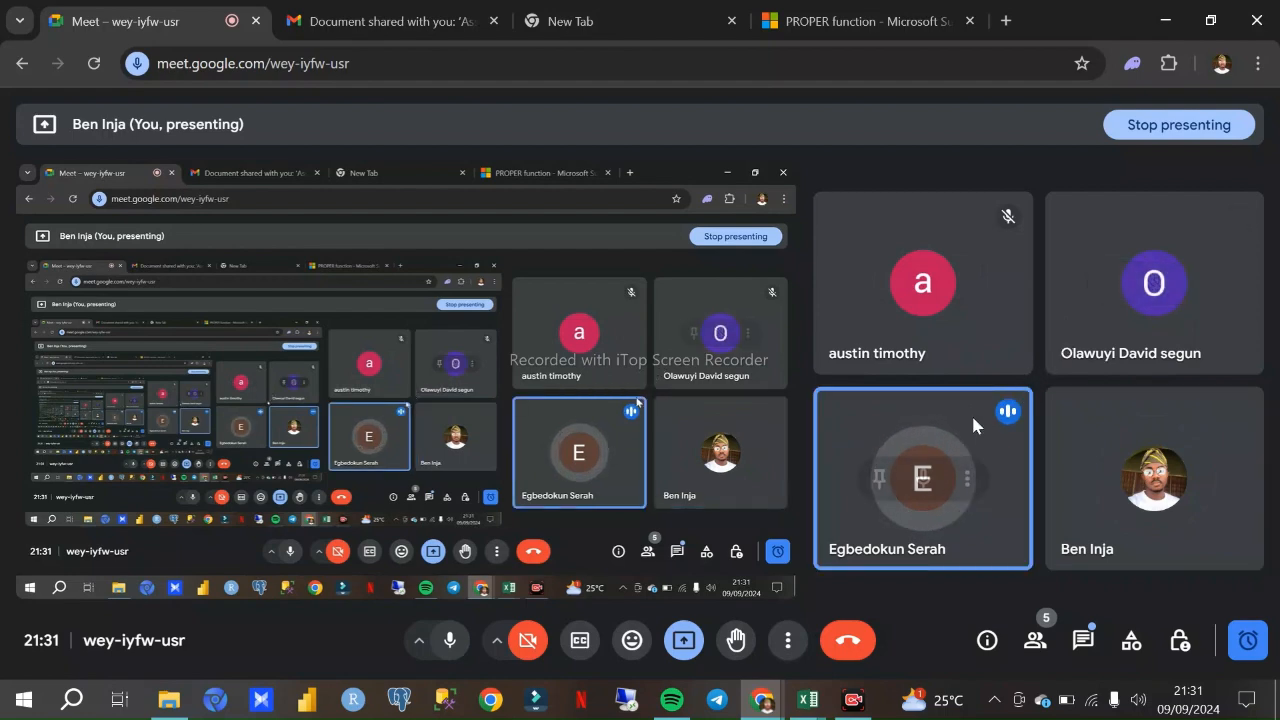
pyautogui.moveTo(813, 703)
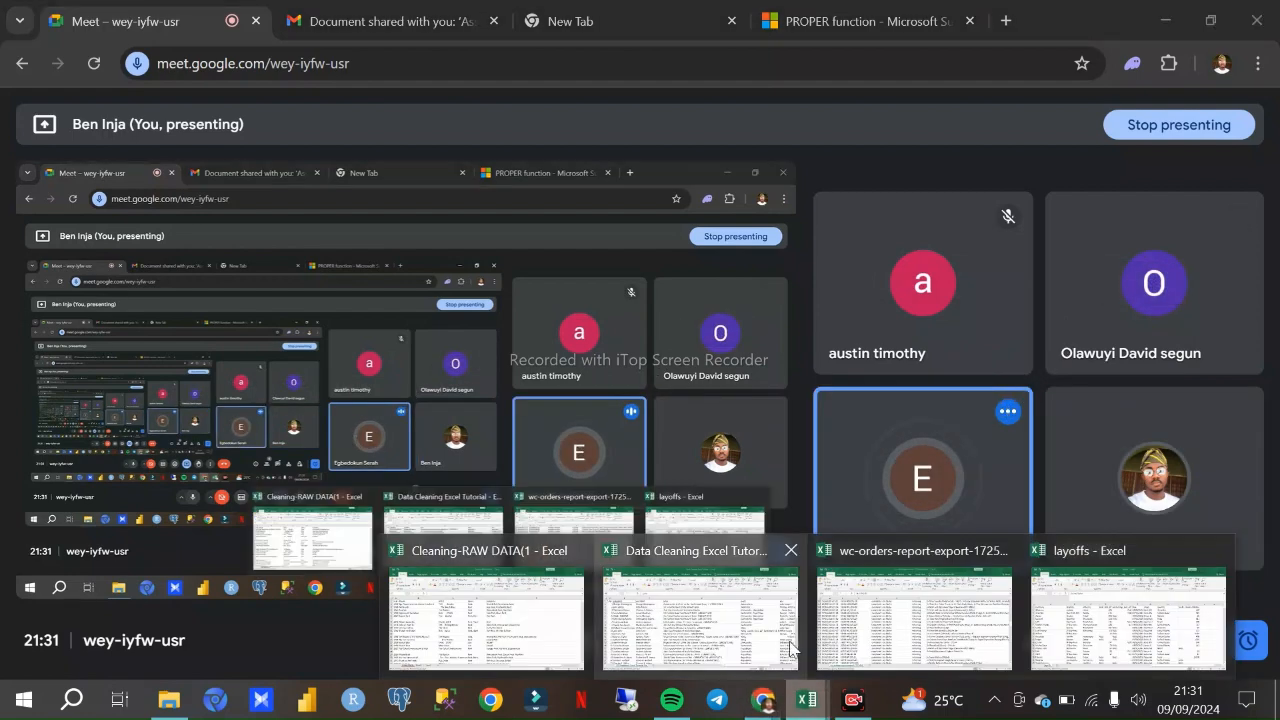
pyautogui.click(694, 630)
# - Examine the prior column (D) for year ranges in parentheses, garbled characters and extra spaces in its entries
pyautogui.click(578, 203)
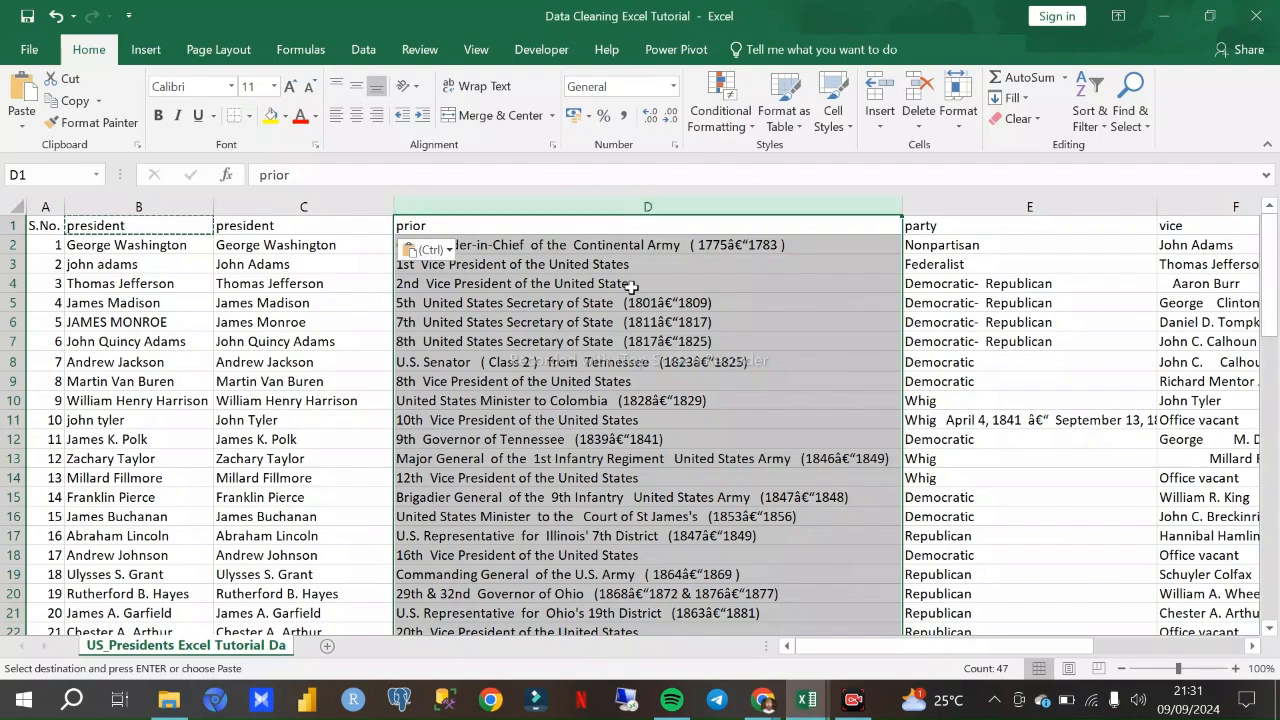
pyautogui.scroll(-3, 636, 300)
pyautogui.scroll(2, 638, 303)
pyautogui.scroll(-7, 638, 303)
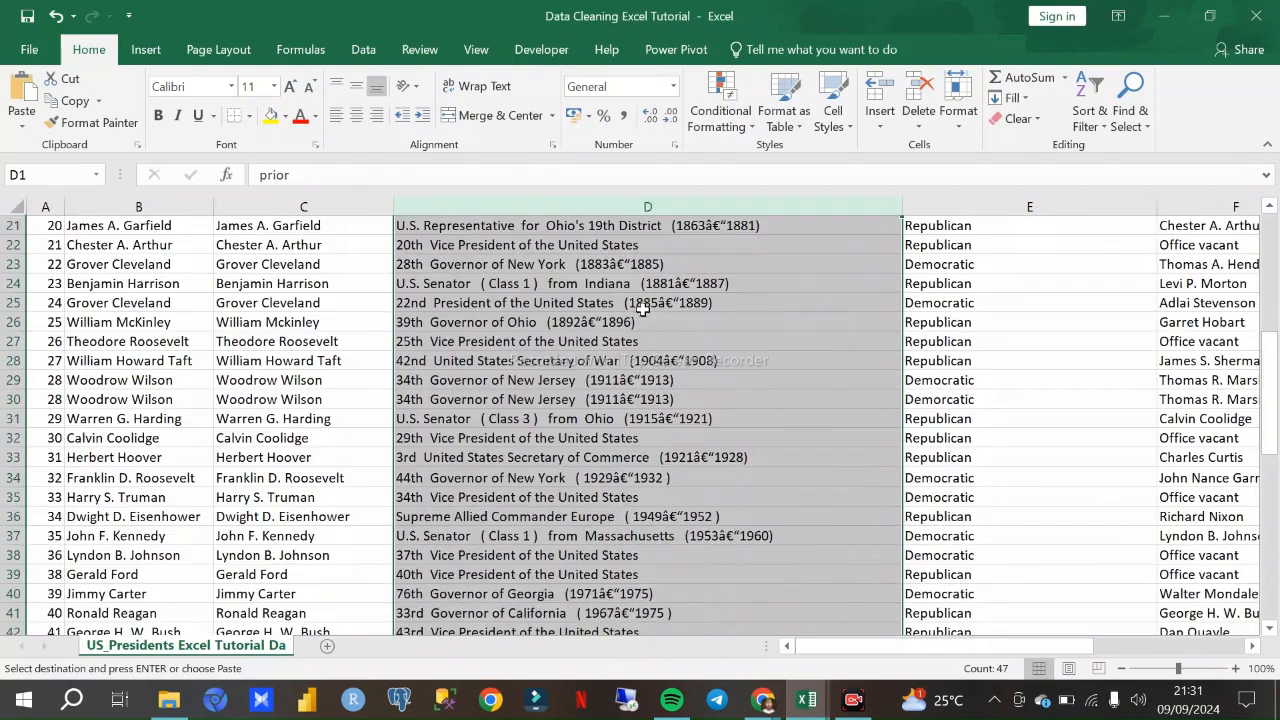
pyautogui.scroll(8, 643, 283)
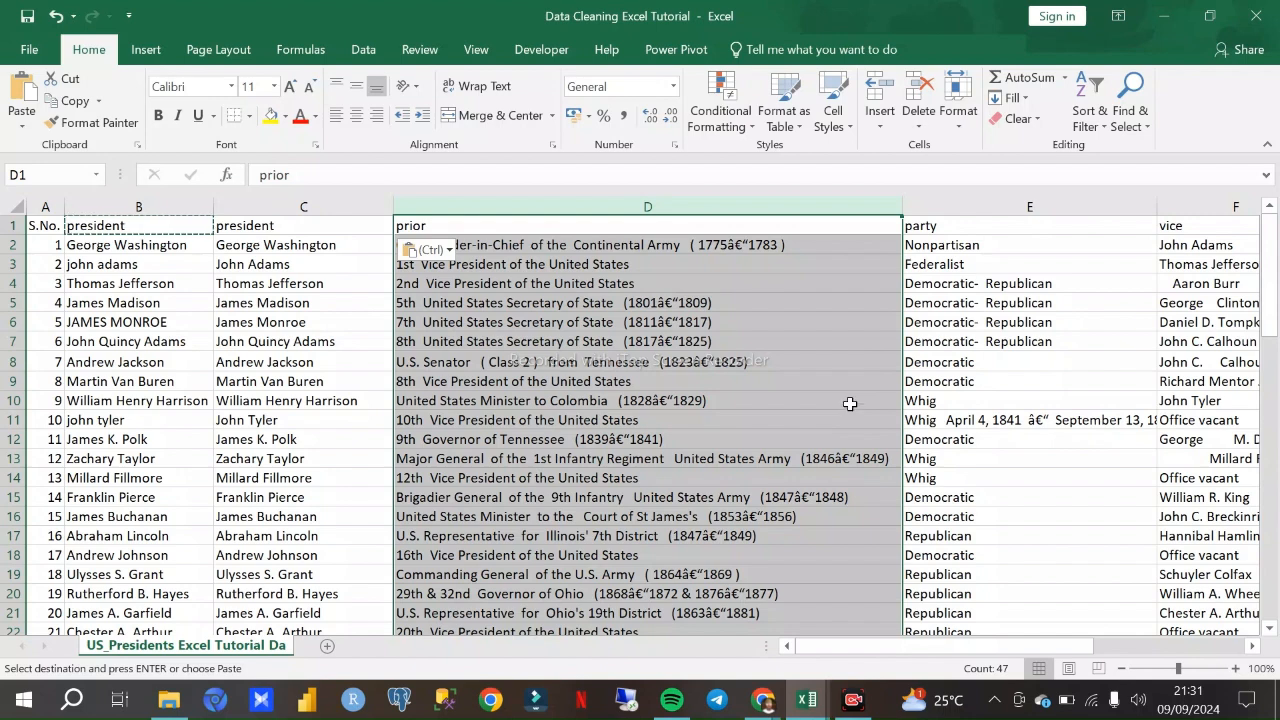
pyautogui.click(762, 348)
pyautogui.click(800, 419)
pyautogui.click(770, 515)
pyautogui.click(384, 296)
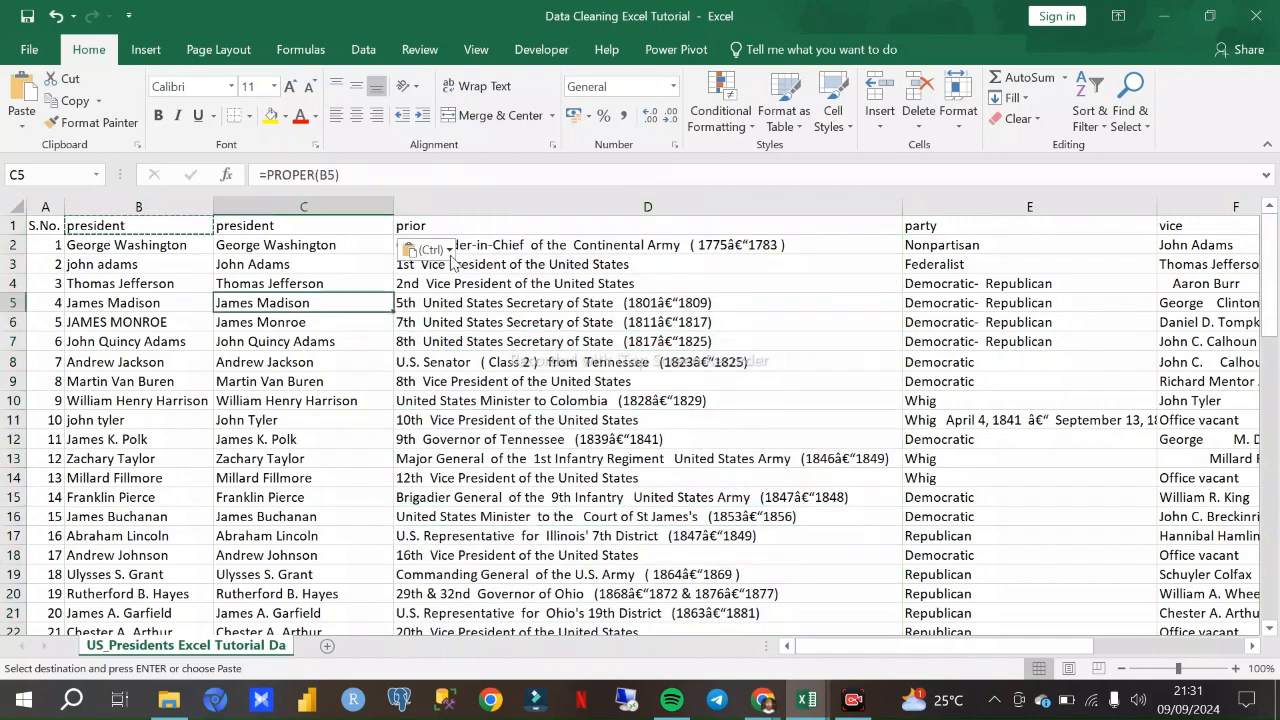
pyautogui.click(492, 179)
pyautogui.click(497, 206)
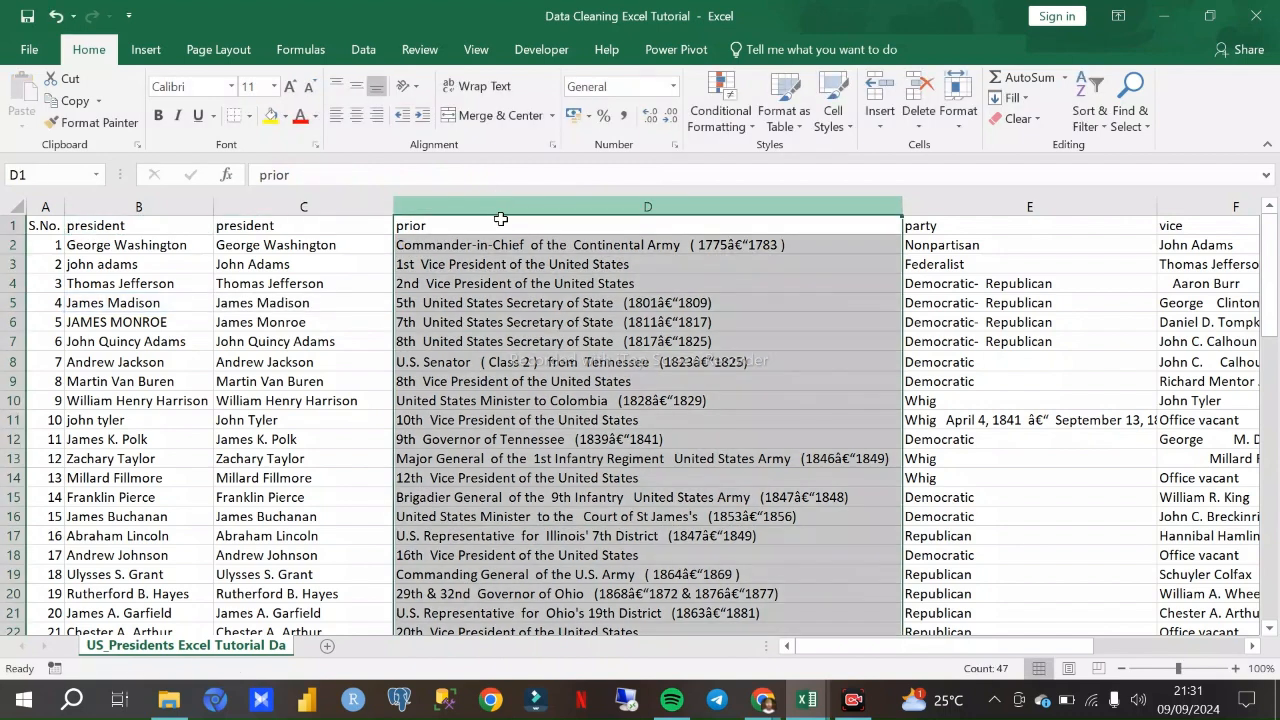
pyautogui.click(824, 416)
pyautogui.click(647, 208)
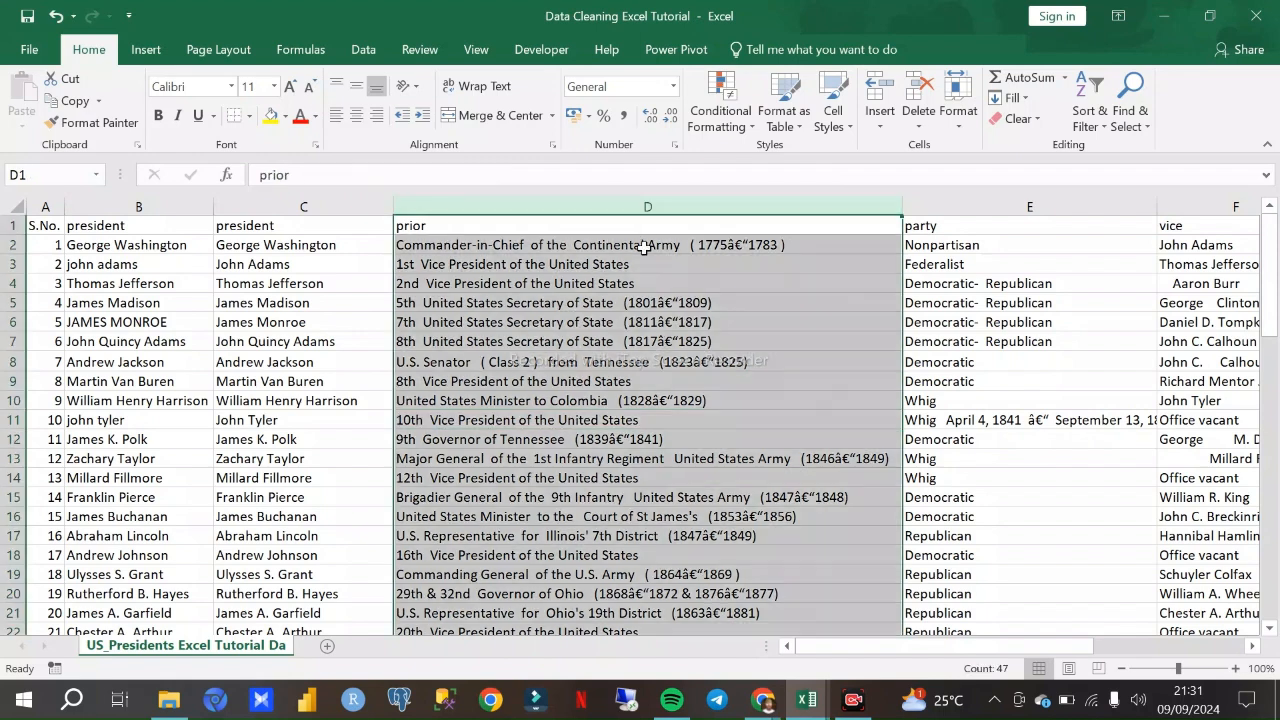
pyautogui.click(684, 376)
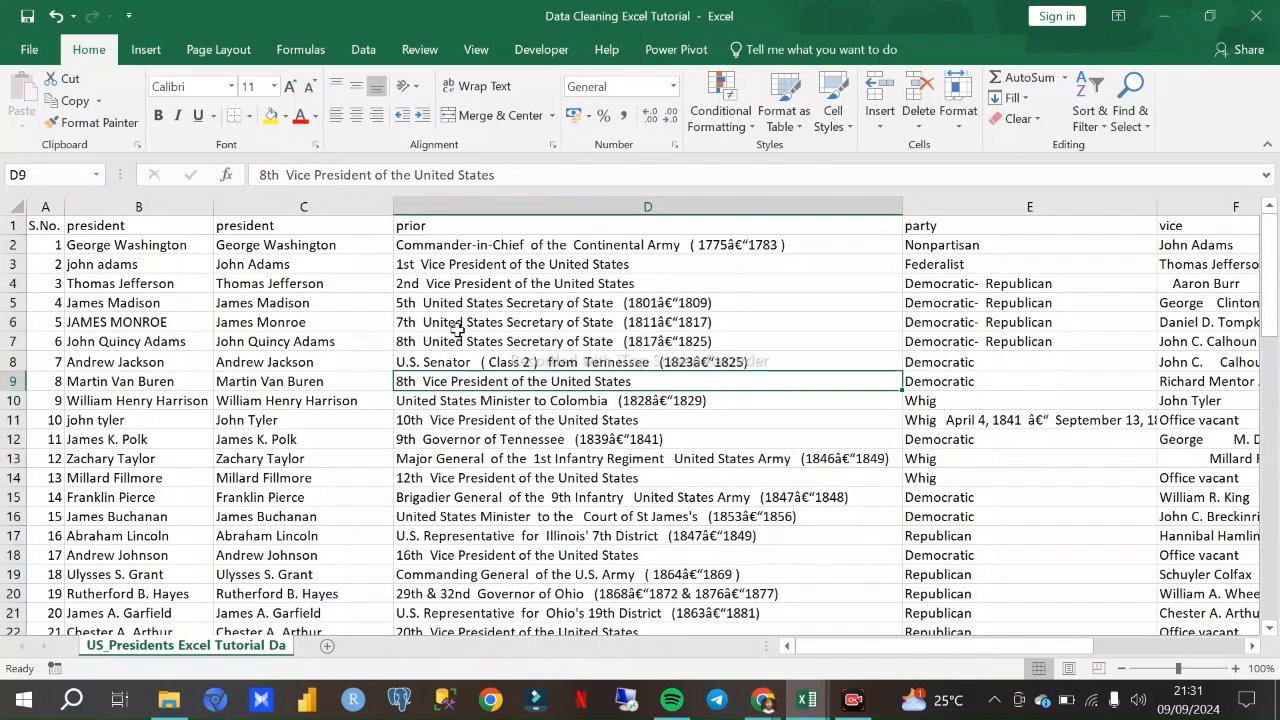
pyautogui.scroll(-13, 540, 300)
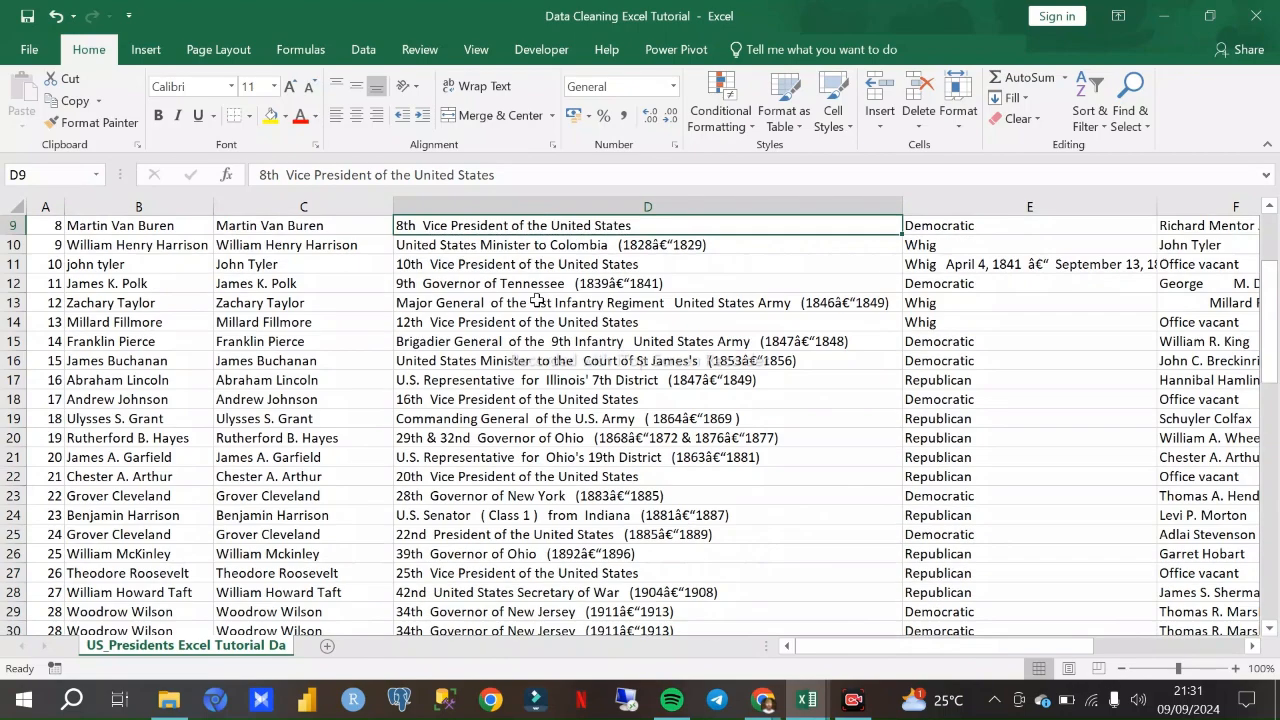
pyautogui.scroll(13, 548, 348)
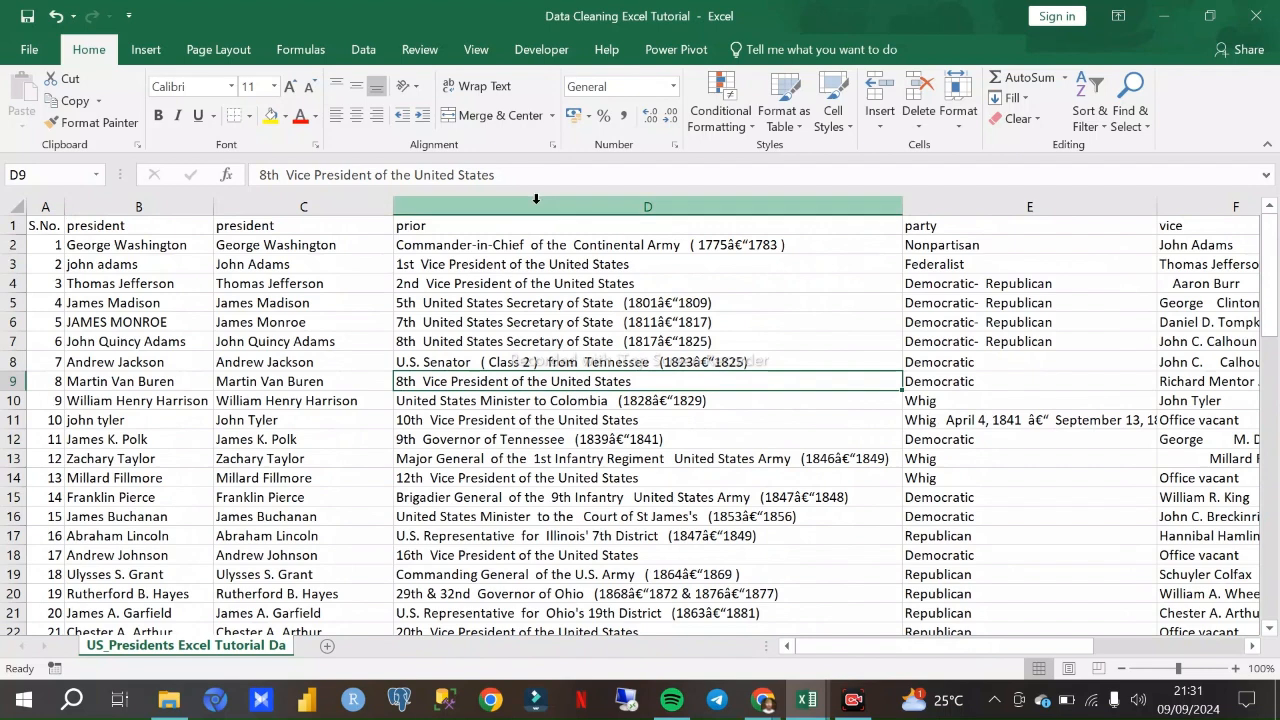
pyautogui.click(633, 204)
# - Try removing the year range in parentheses from the end of D2, and look through column D down to row 47
pyautogui.click(700, 264)
pyautogui.doubleClick(804, 246)
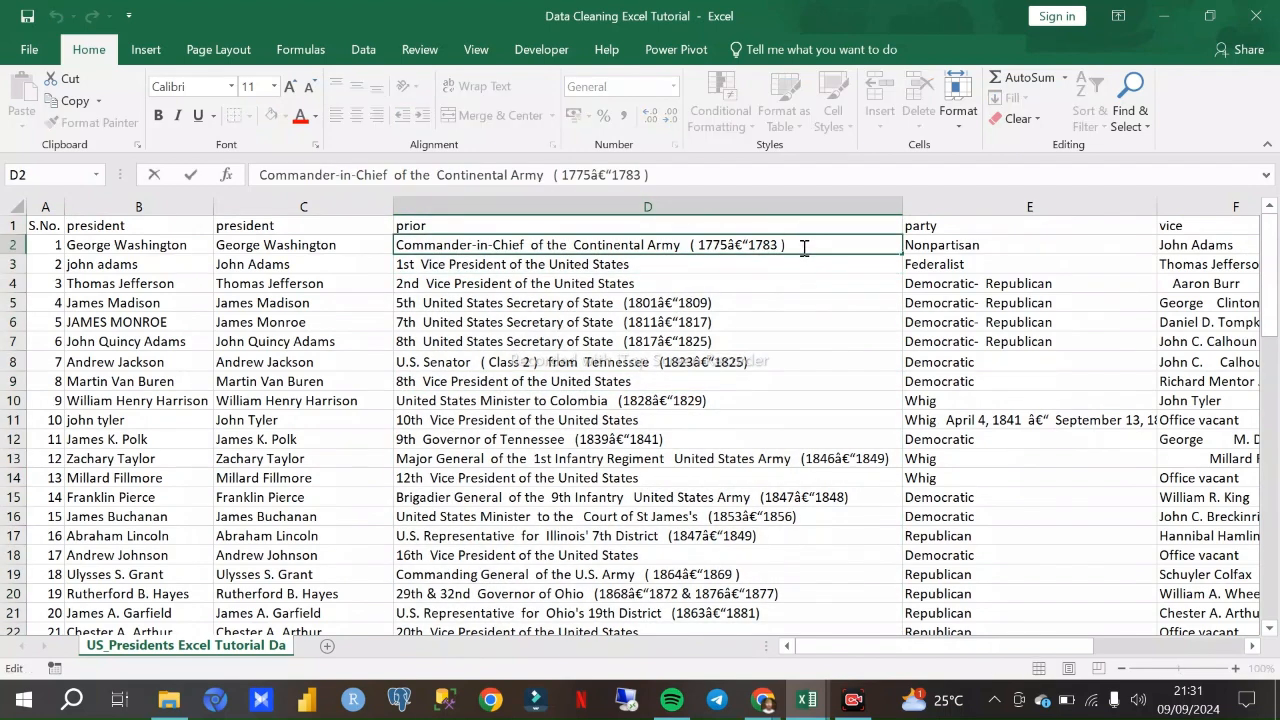
pyautogui.moveTo(804, 246); pyautogui.dragTo(700, 245)
pyautogui.press('BackSpace')
pyautogui.press('BackSpace')
pyautogui.press('BackSpace')
pyautogui.press('BackSpace')
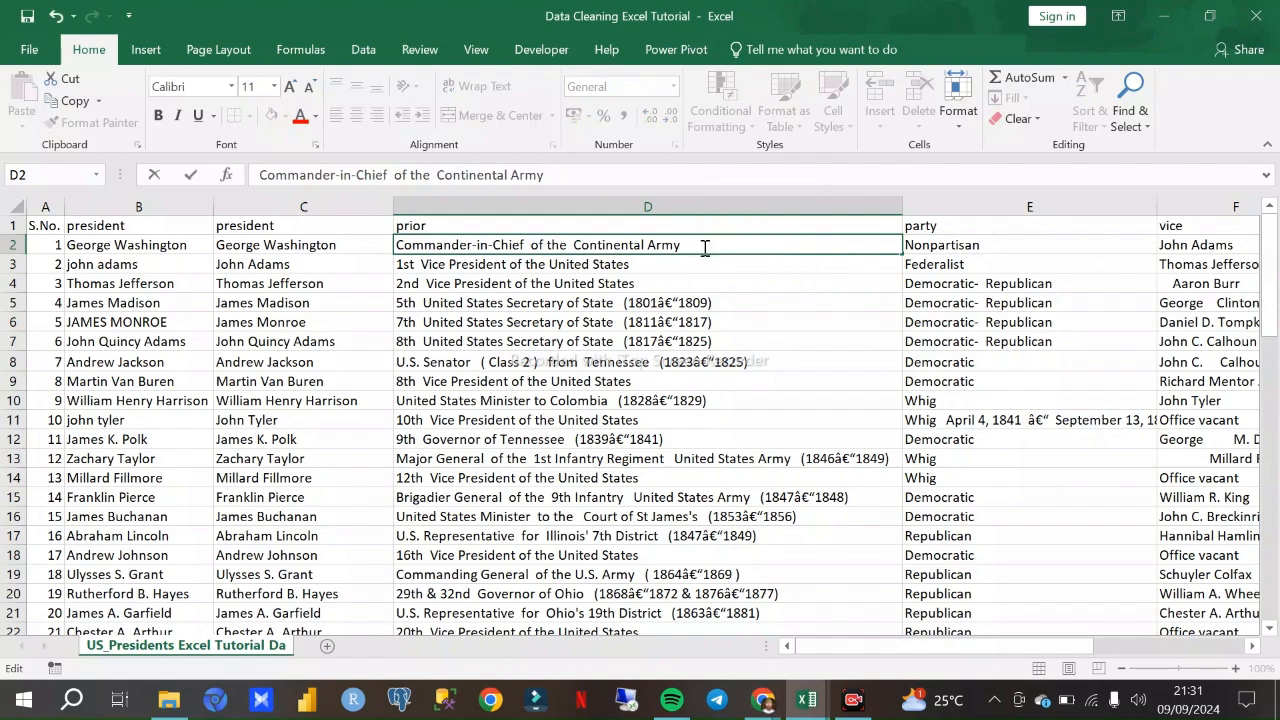
pyautogui.click(708, 305)
pyautogui.hotkey('ctrl', 'Down')
pyautogui.scroll(12, 728, 308)
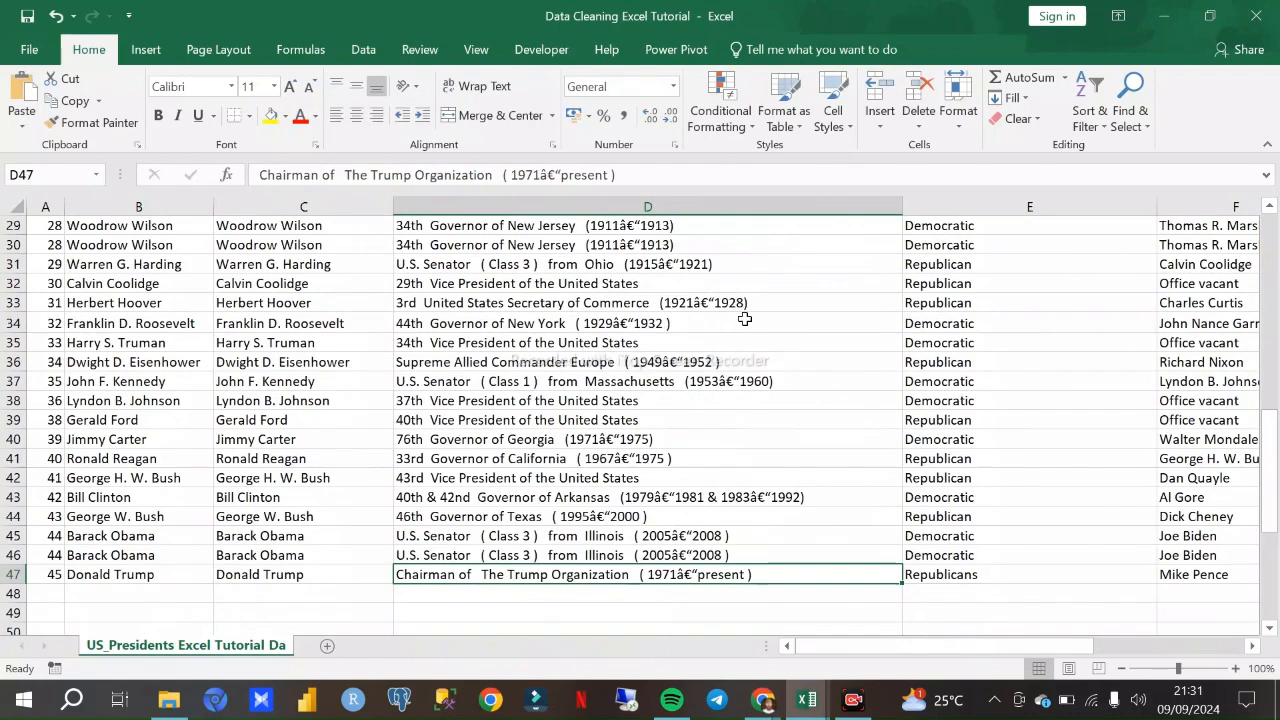
pyautogui.click(669, 208)
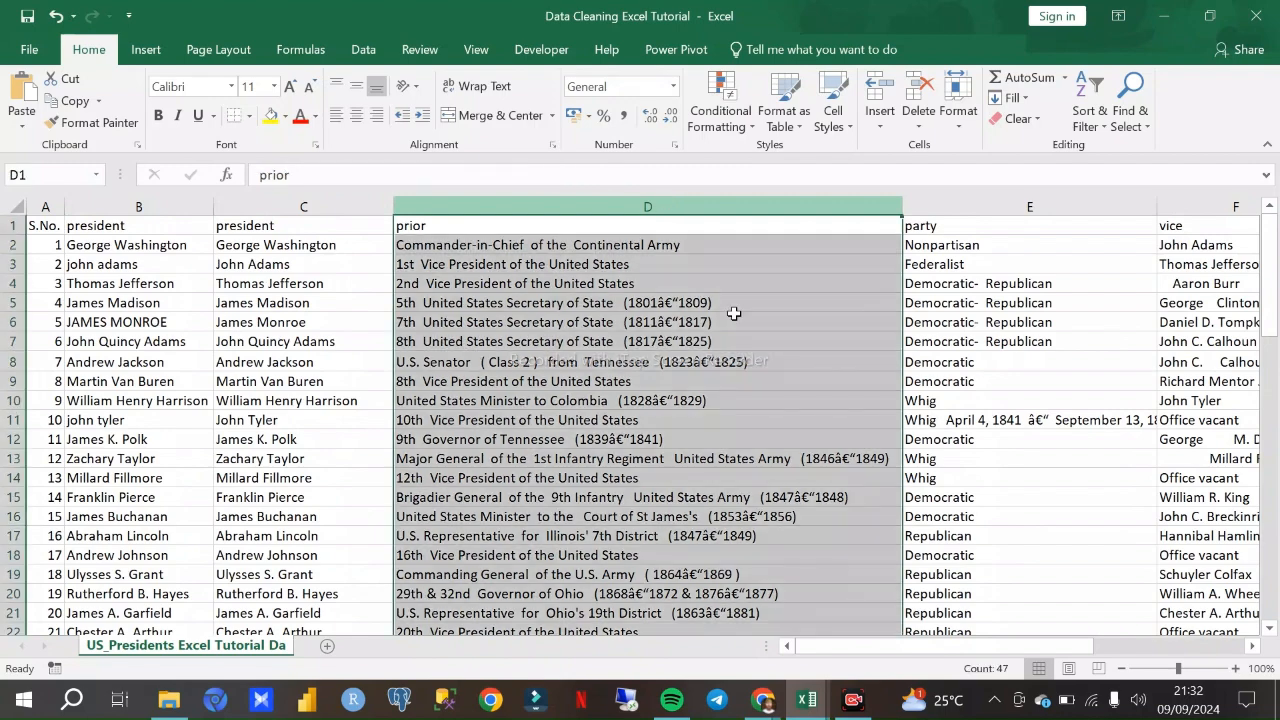
# - Check the Google Meet call in Chrome, and go back to the presidents workbook in Excel
pyautogui.click(762, 700)
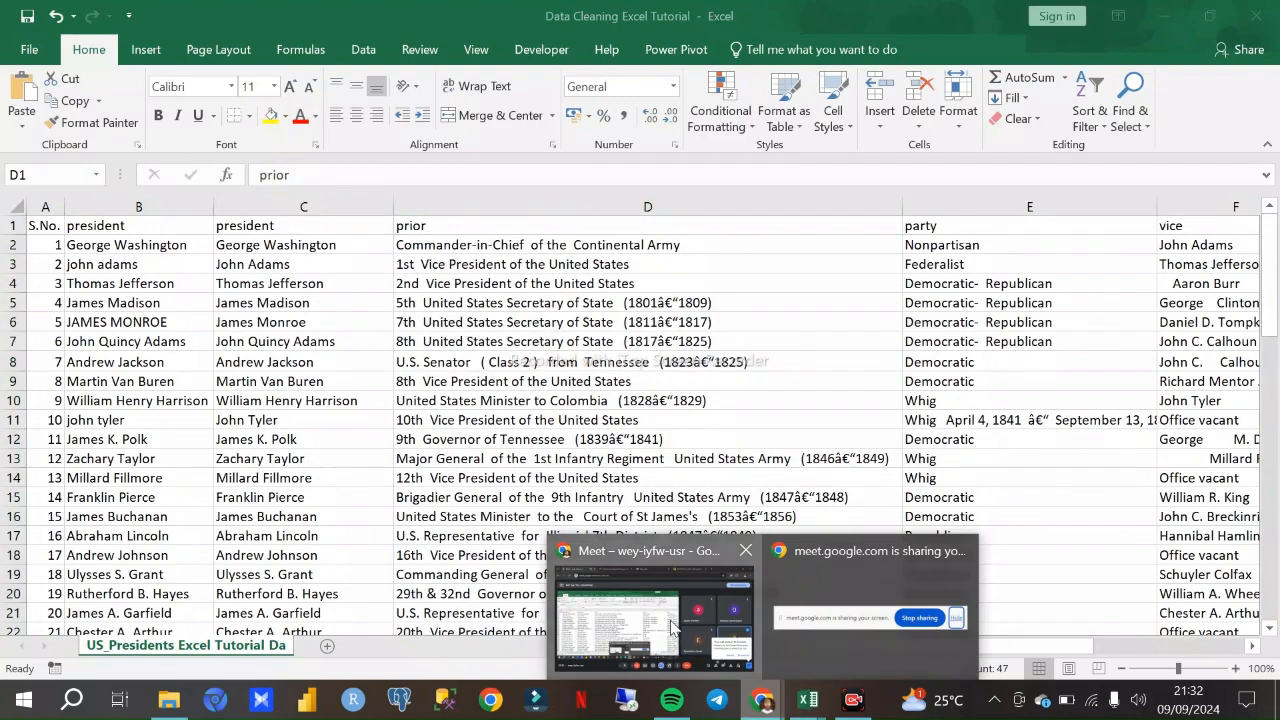
pyautogui.click(748, 655)
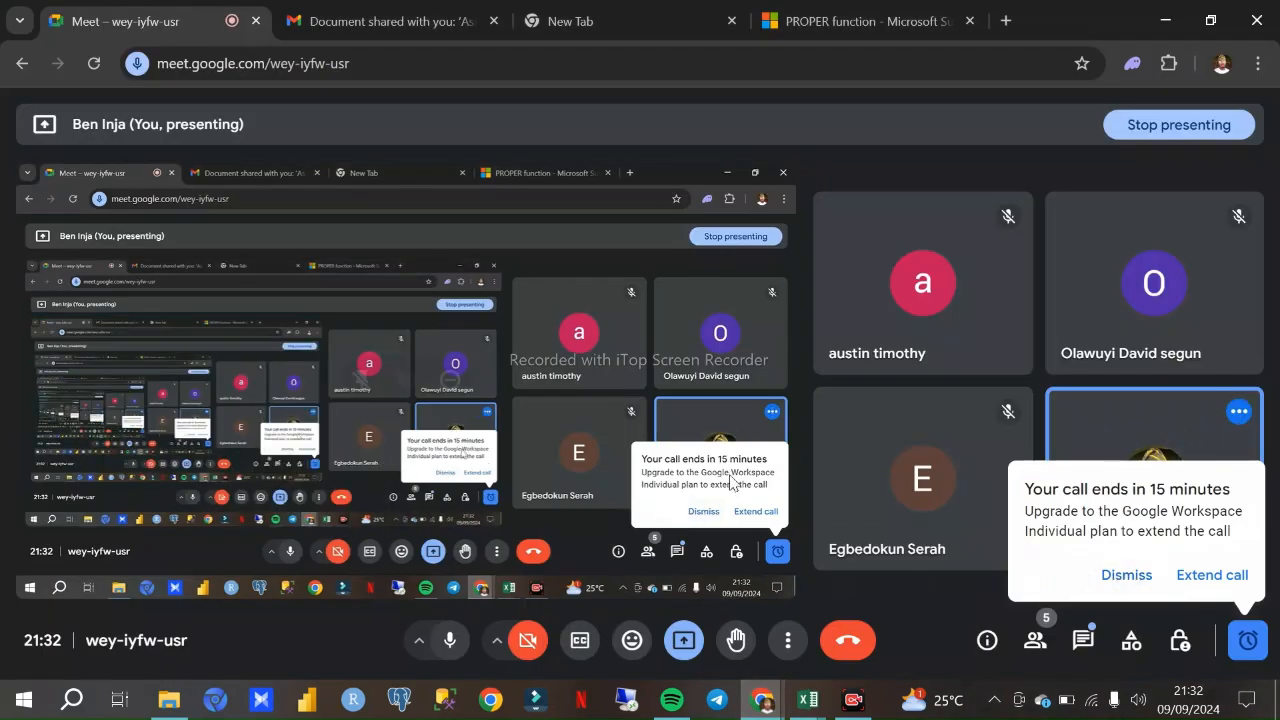
pyautogui.click(762, 703)
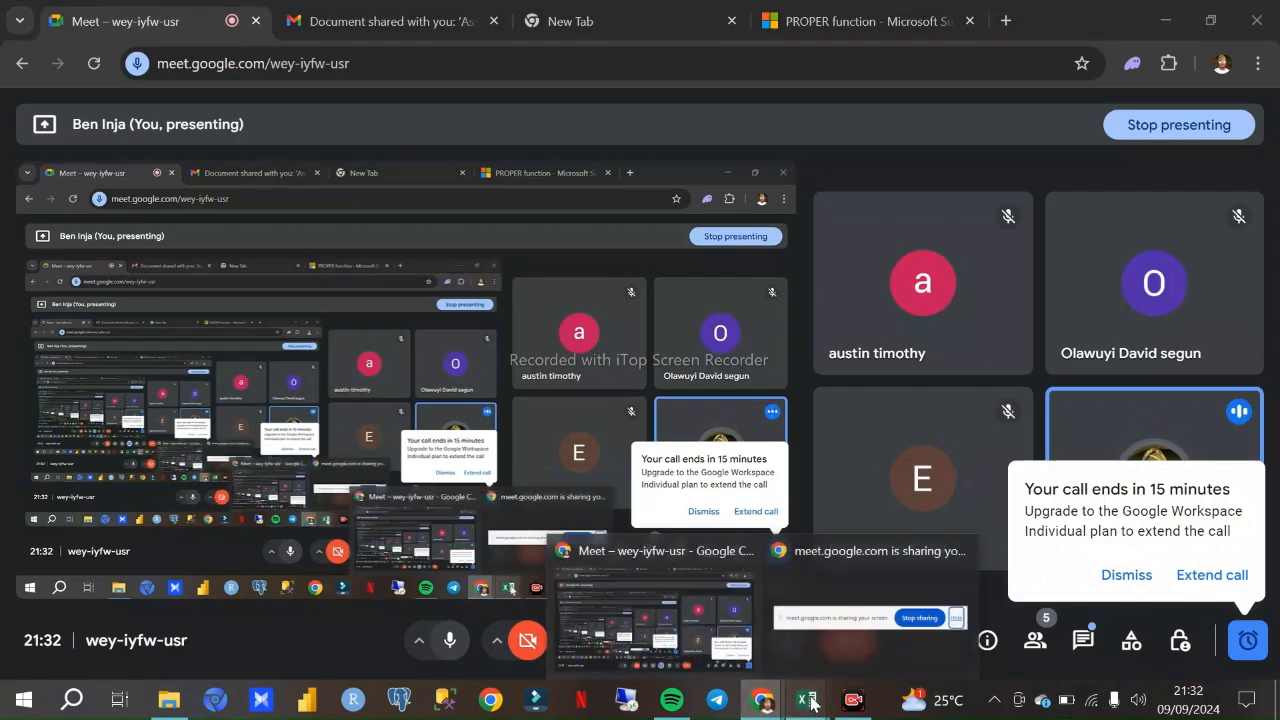
pyautogui.moveTo(808, 700)
pyautogui.click(783, 615)
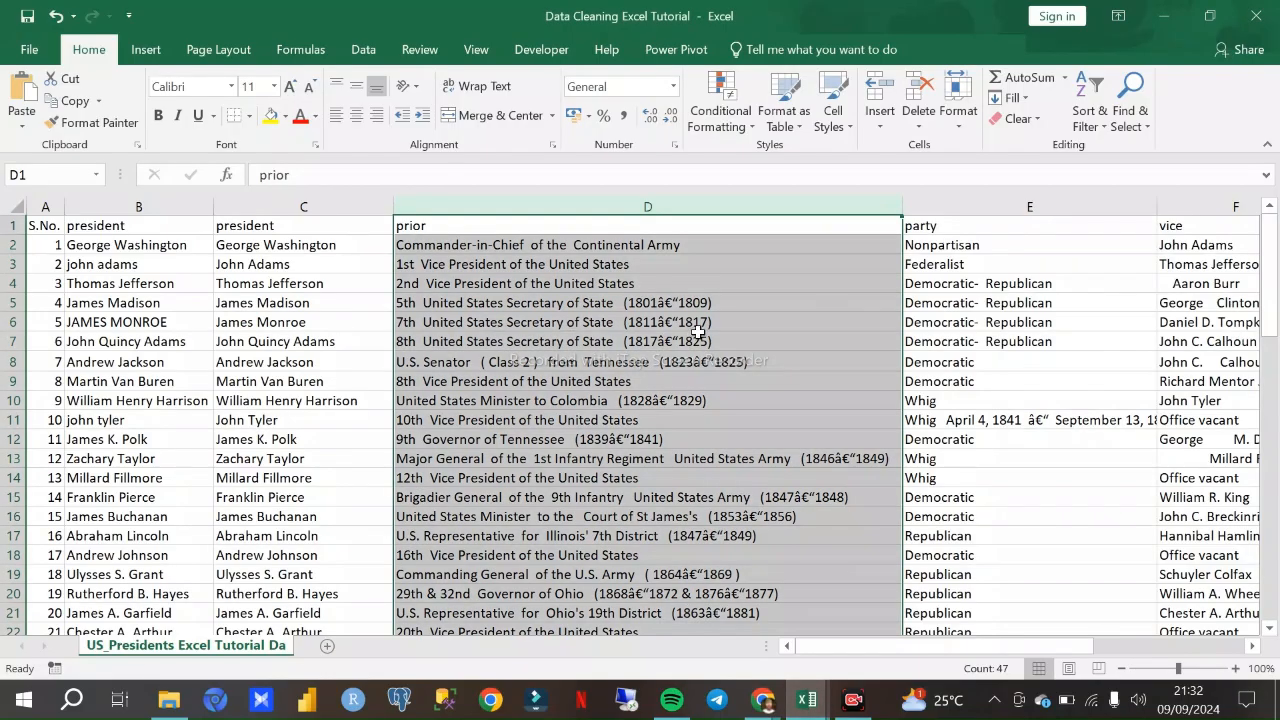
# - Undo the removal of the year range in D2, and select the prior column to review its entries through row 47
pyautogui.click(694, 324)
pyautogui.hotkey('ctrl', 'z')
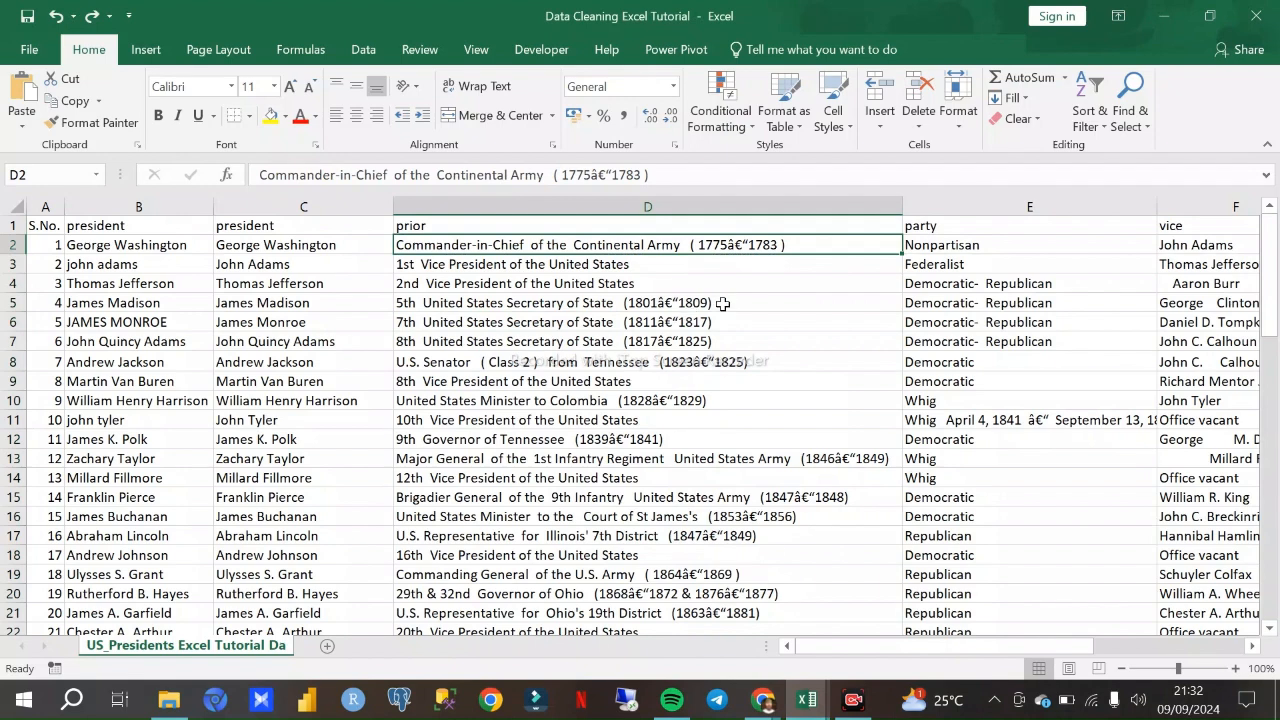
pyautogui.click(579, 216)
pyautogui.hotkey('ctrl', 'shift', 'Down')
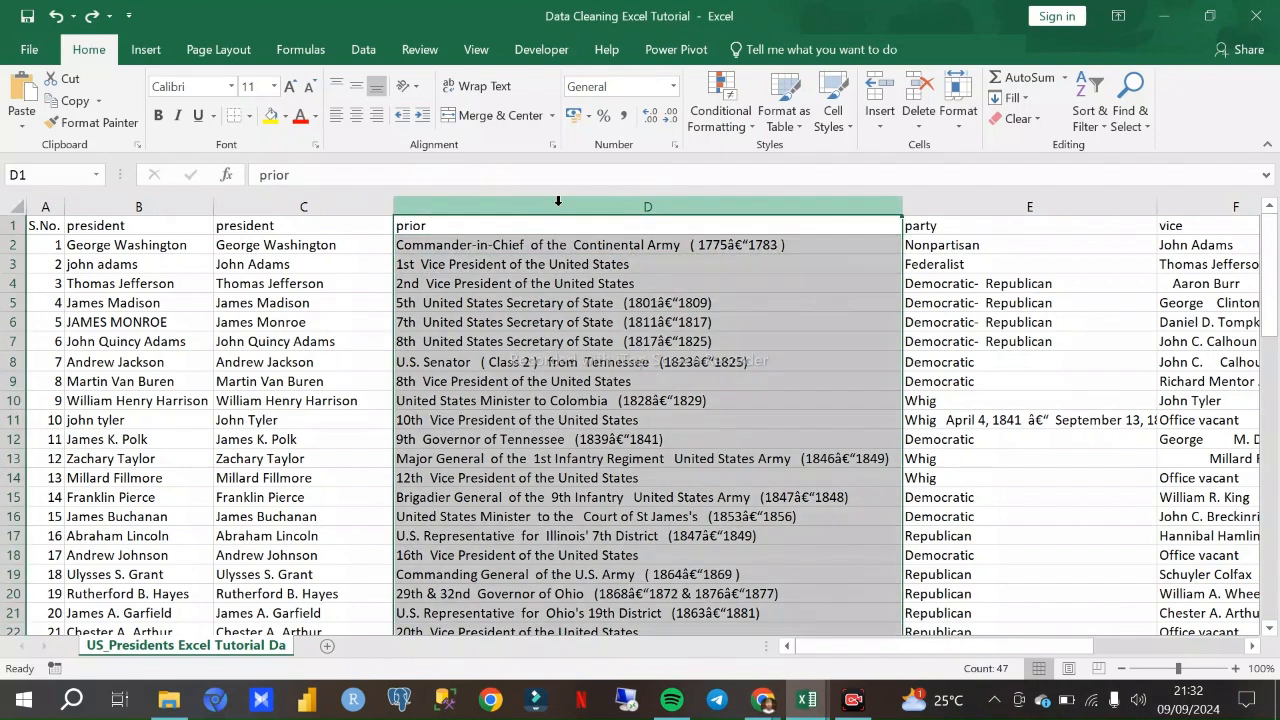
pyautogui.scroll(-8, 571, 285)
pyautogui.scroll(-3, 583, 308)
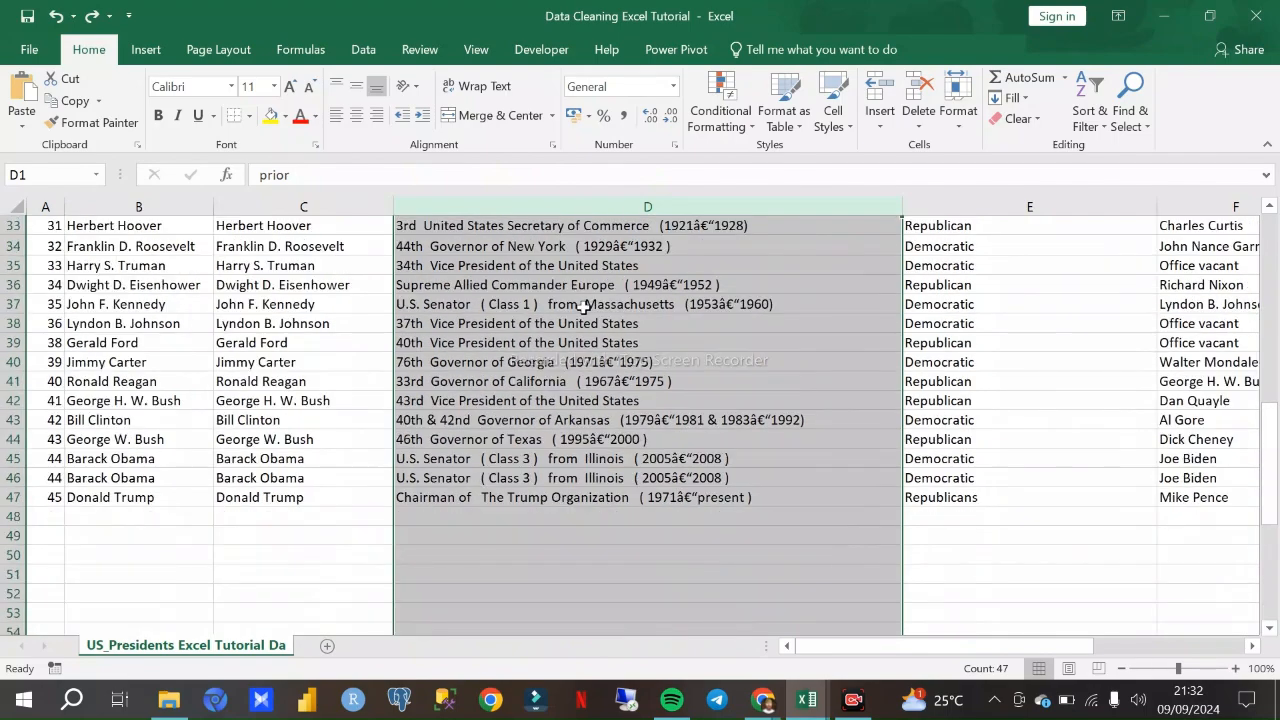
# - Review the prior column (D) against the neighbouring president and party columns
pyautogui.scroll(11, 615, 383)
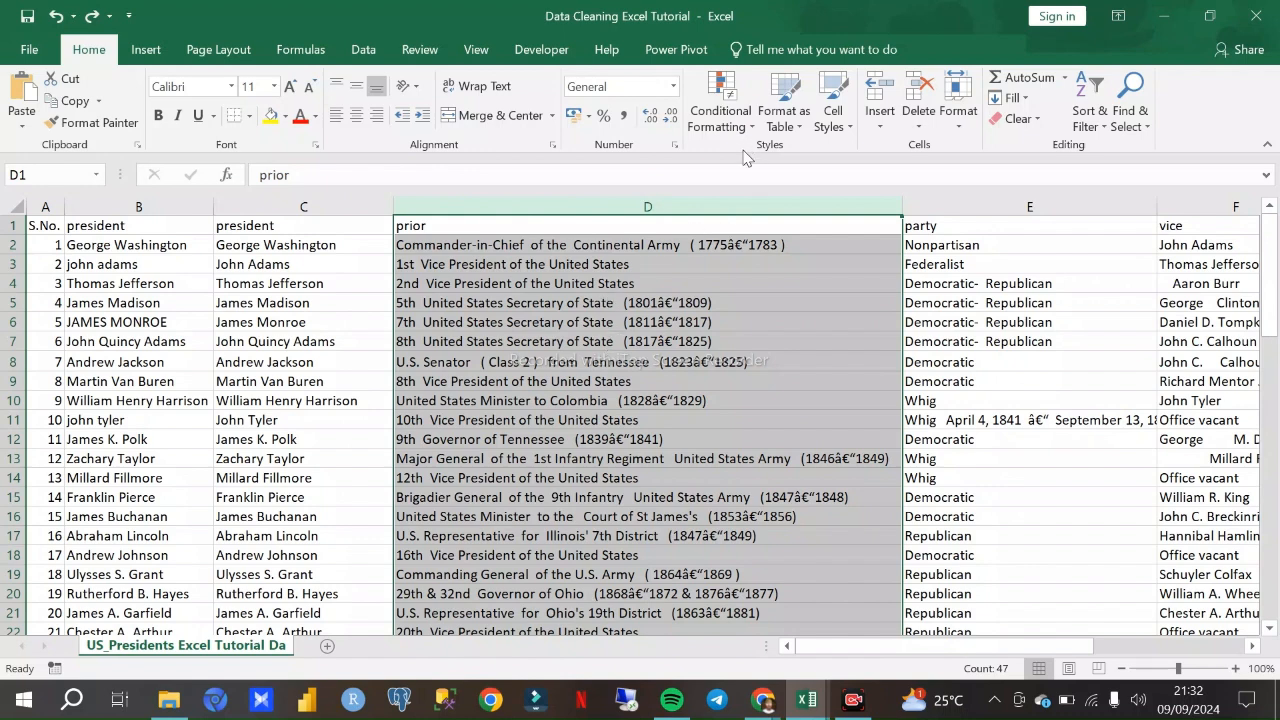
pyautogui.click(774, 306)
pyautogui.click(954, 318)
pyautogui.click(592, 341)
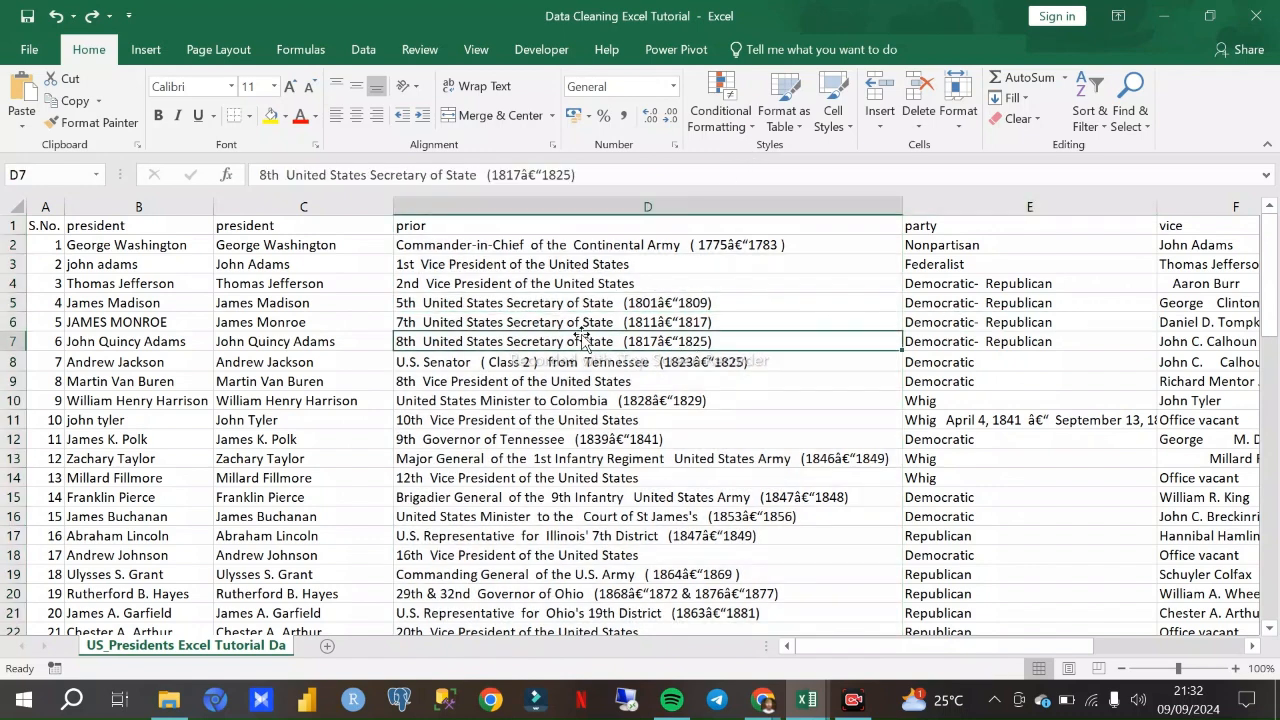
pyautogui.click(562, 208)
pyautogui.click(306, 208)
pyautogui.click(532, 208)
pyautogui.click(988, 207)
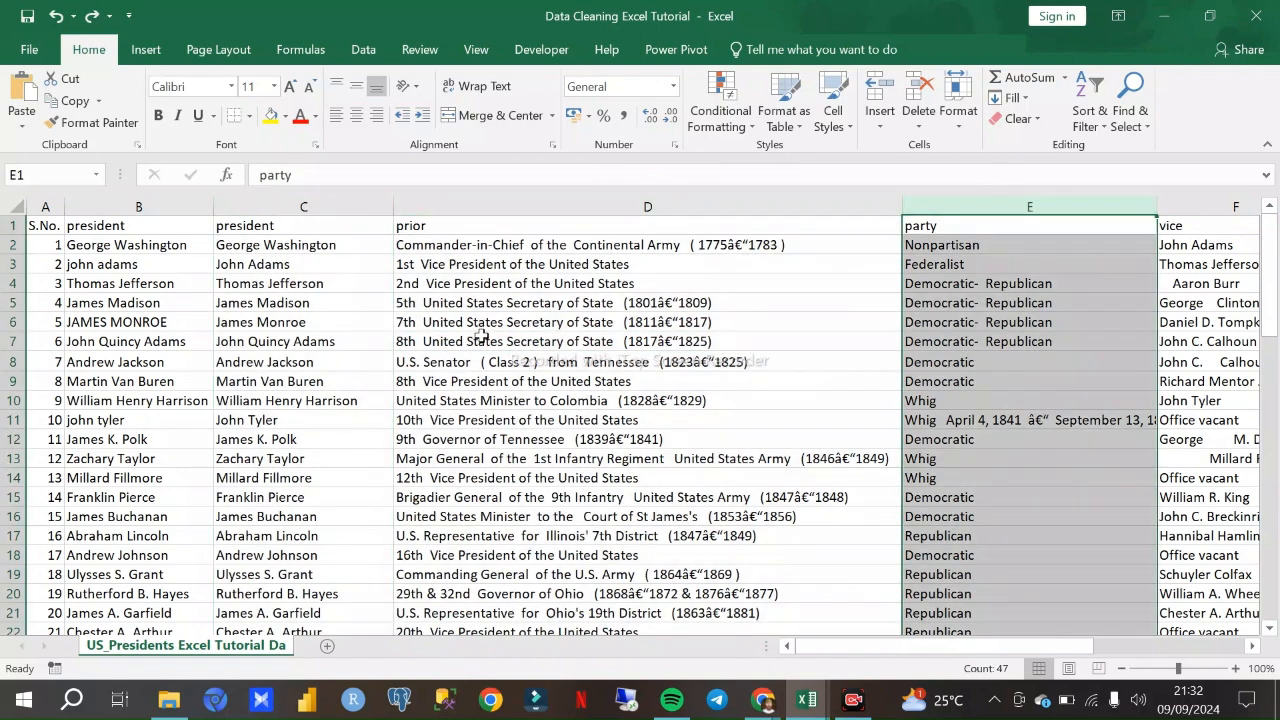
pyautogui.click(486, 206)
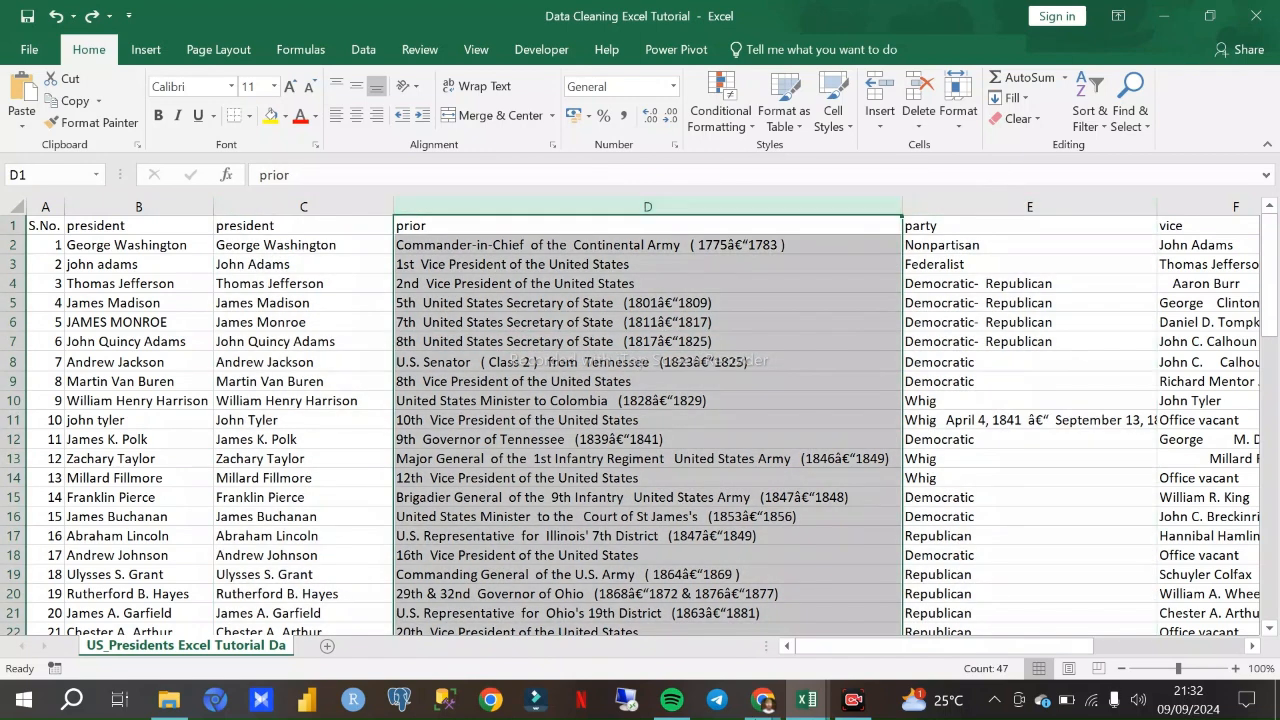
# - Switch to Chrome to check the Google Meet call, and return to the Data Cleaning Excel Tutorial workbook in Excel
pyautogui.moveTo(763, 700)
pyautogui.click(660, 550)
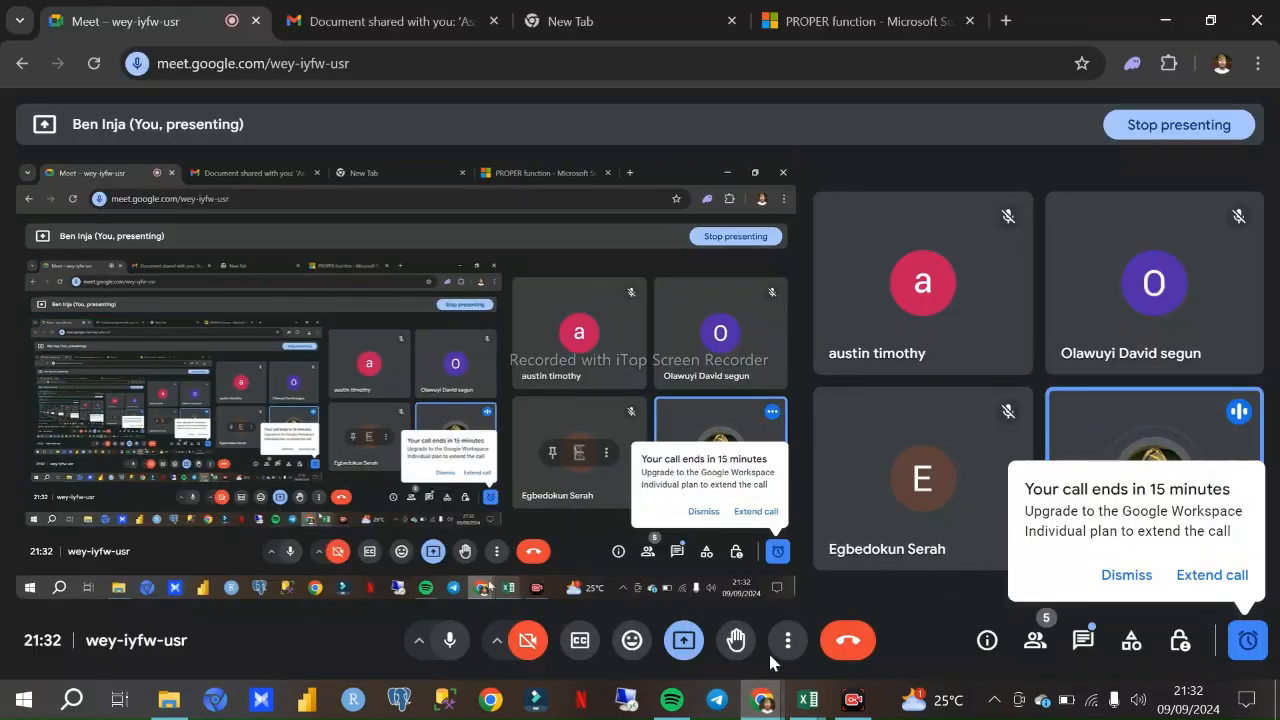
pyautogui.moveTo(760, 698)
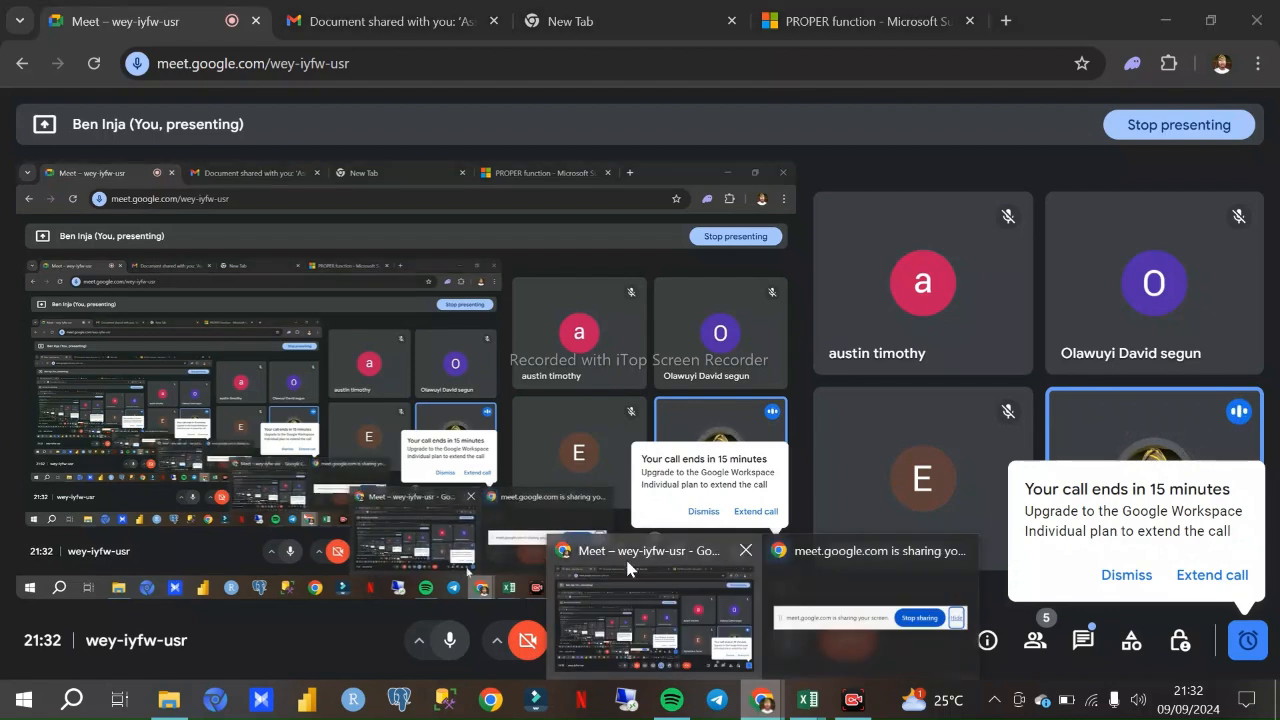
pyautogui.click(673, 668)
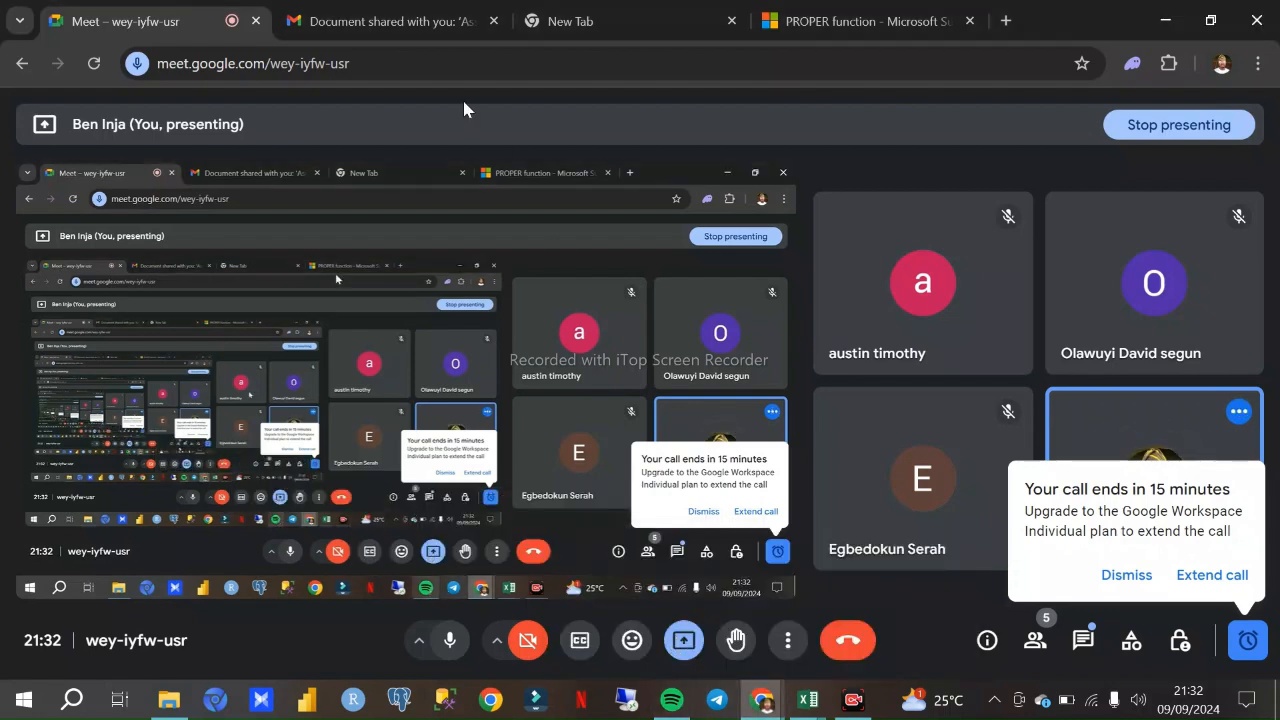
pyautogui.click(807, 699)
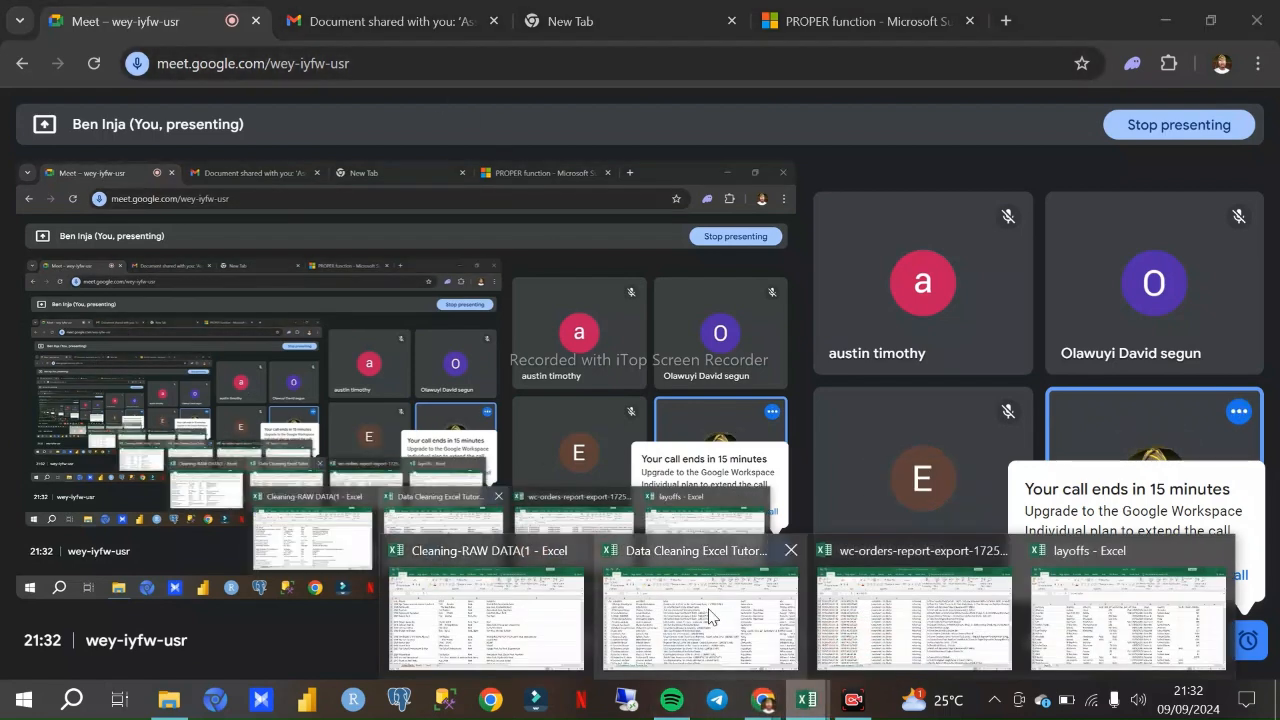
pyautogui.click(706, 602)
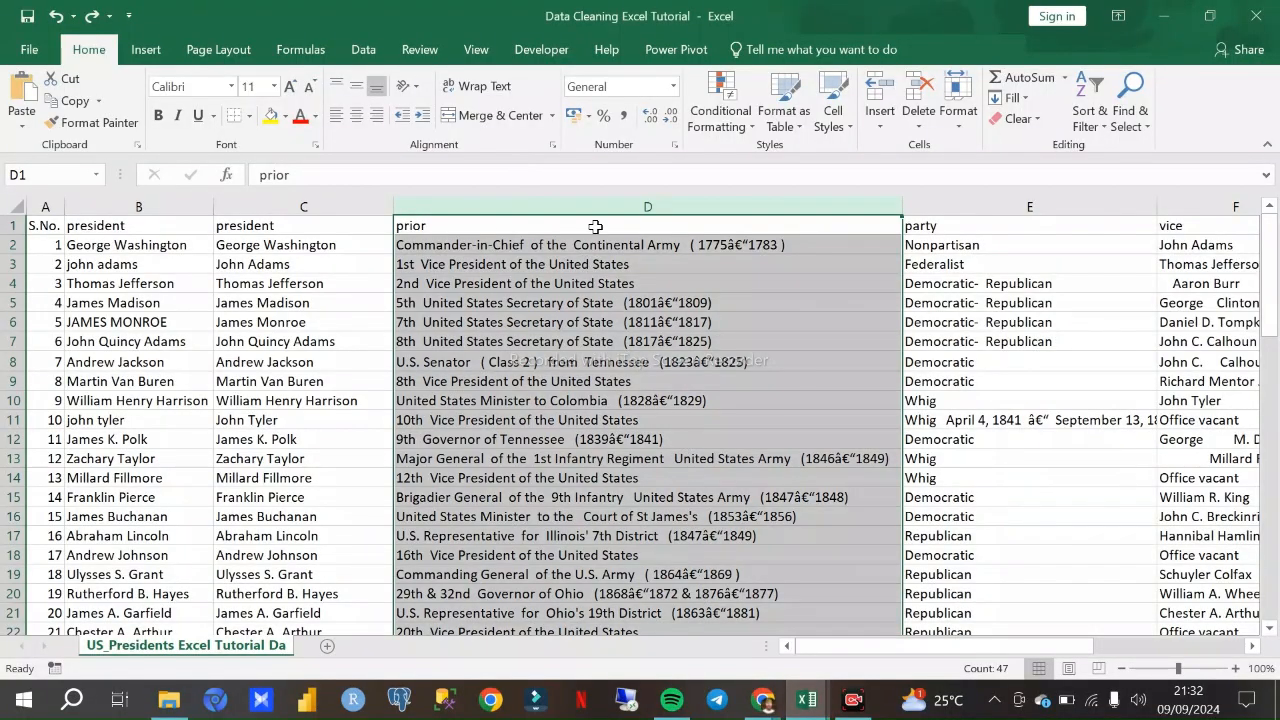
# - Delete the entire prior column (D) from the presidents sheet
pyautogui.scroll(-20, 630, 330)
pyautogui.scroll(13, 645, 340)
pyautogui.scroll(-1, 641, 312)
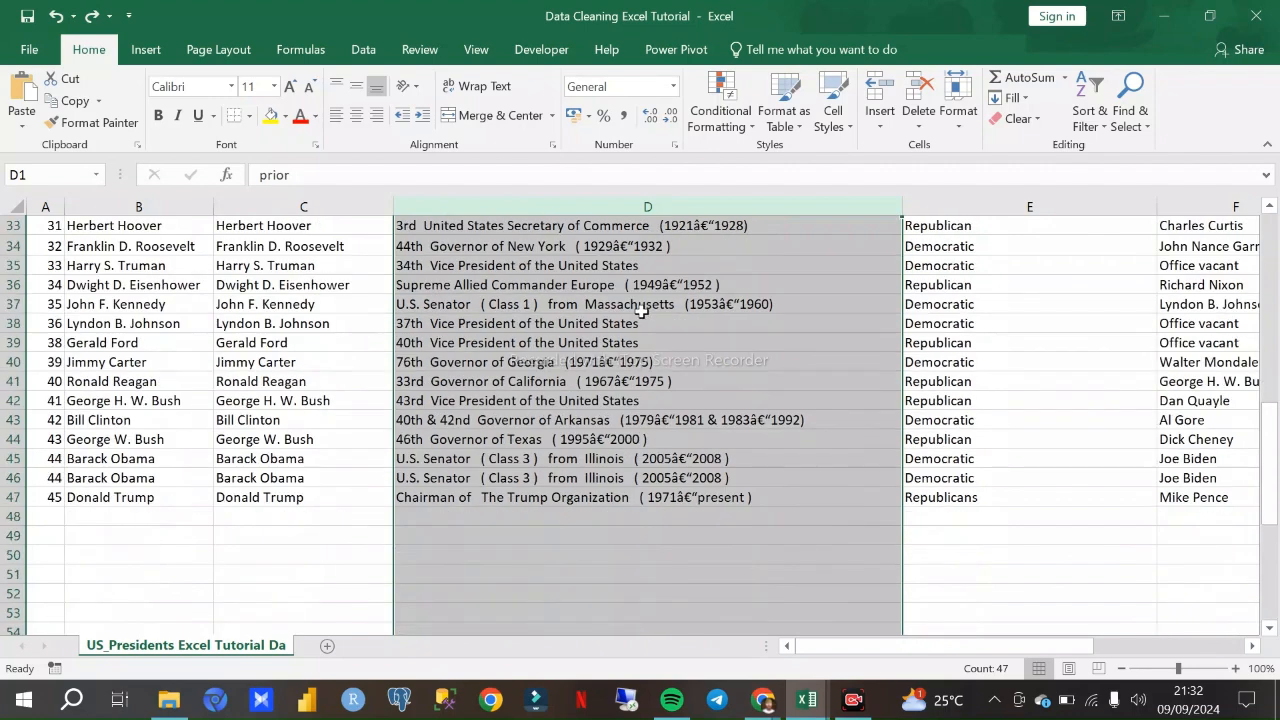
pyautogui.scroll(11, 641, 312)
pyautogui.click(593, 209)
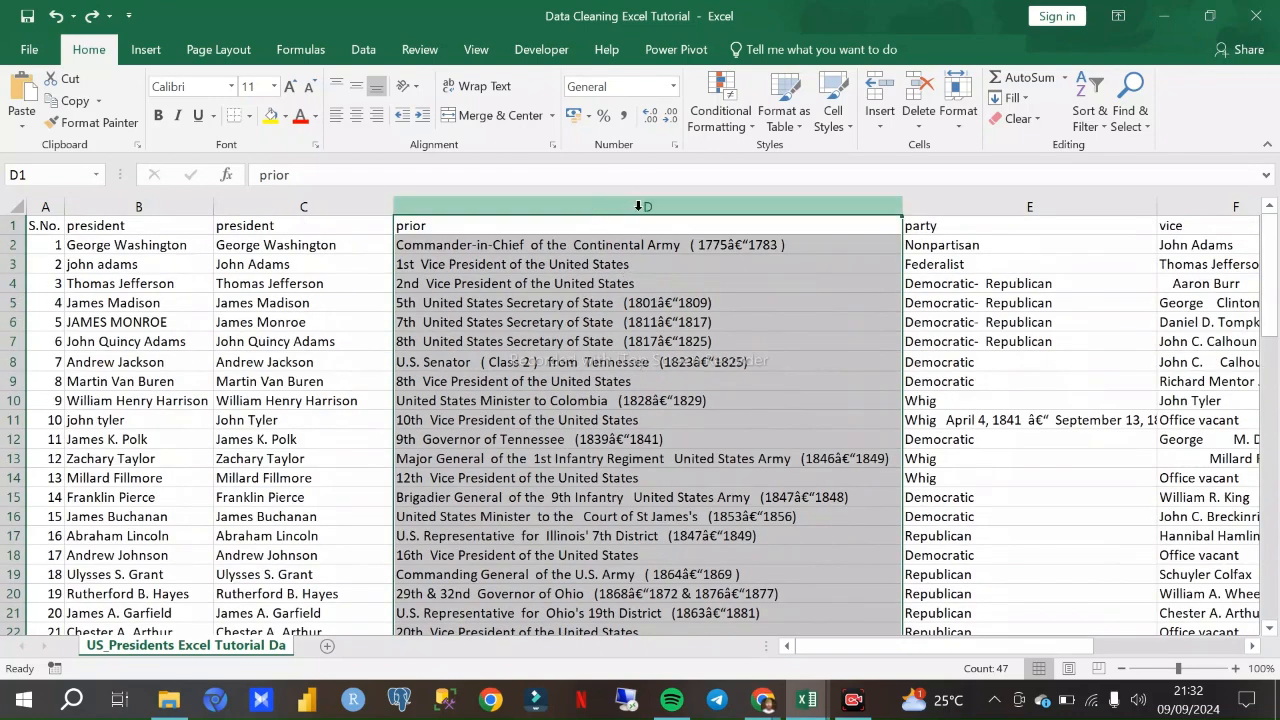
pyautogui.rightClick(636, 206)
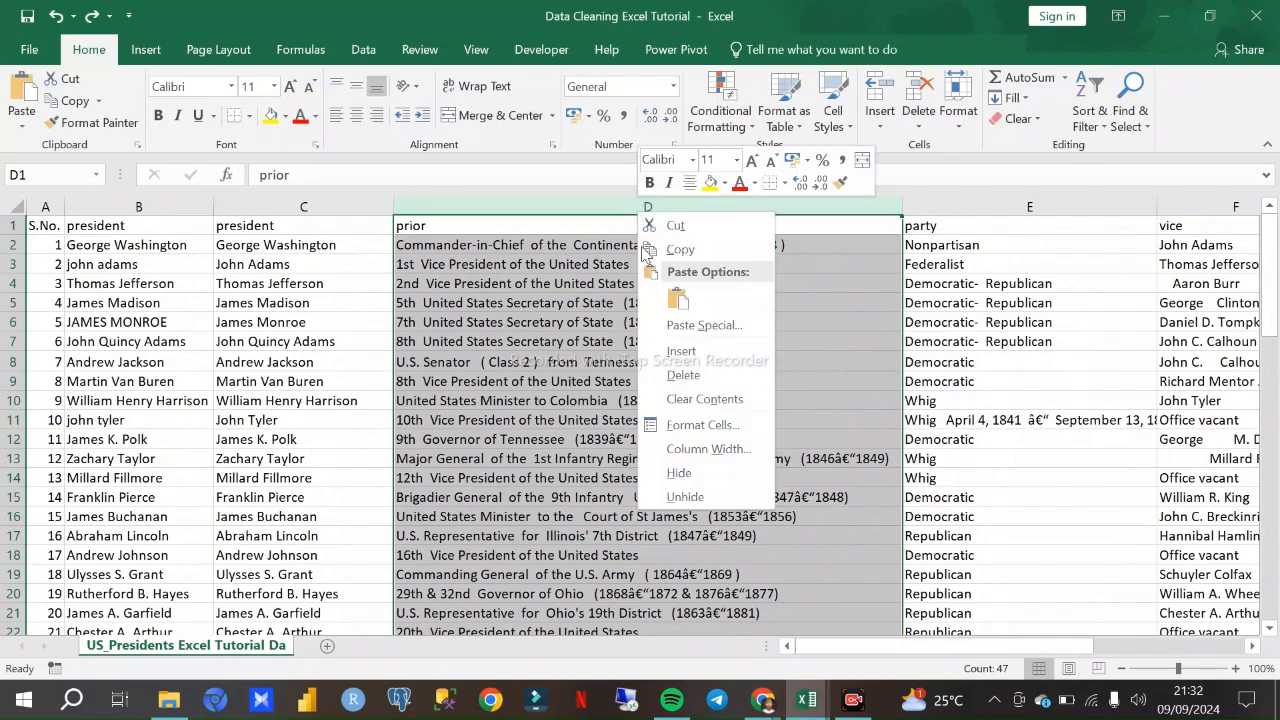
pyautogui.click(684, 376)
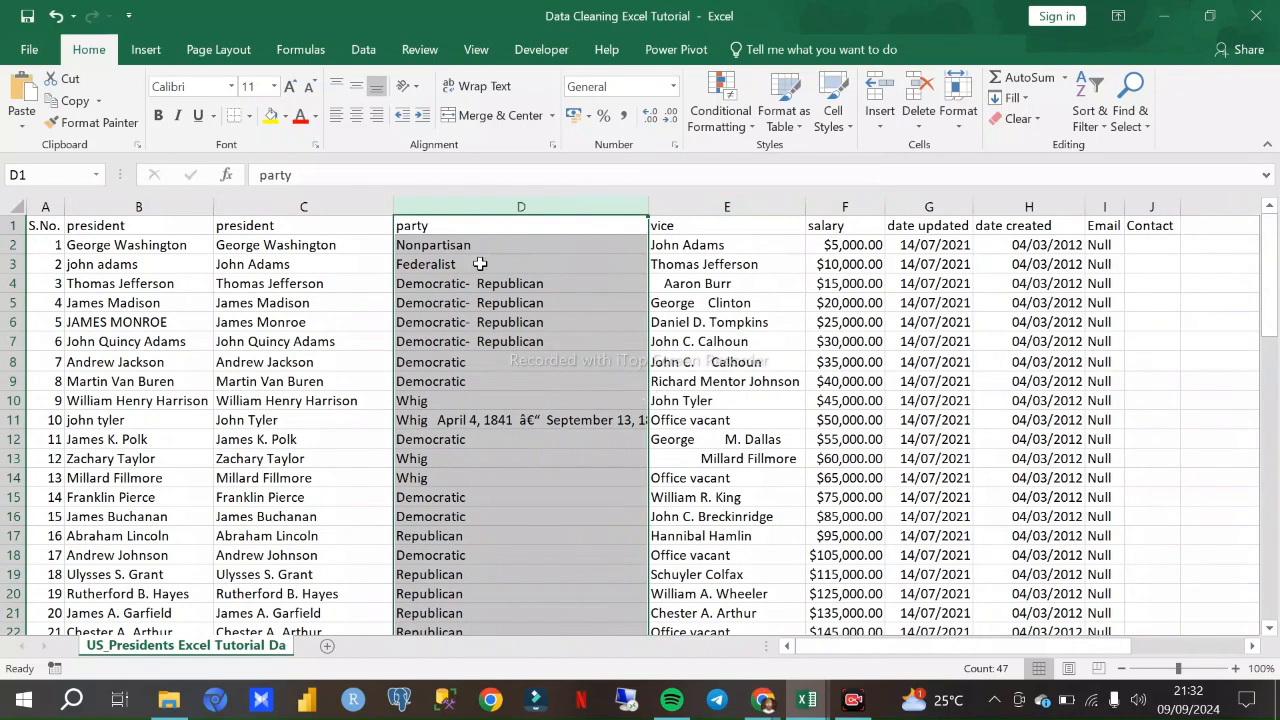
# - Look through the party column (D) from its header down to row 47 for entries that need cleaning
pyautogui.scroll(-3, 508, 357)
pyautogui.scroll(3, 508, 357)
pyautogui.click(593, 336)
pyautogui.click(480, 206)
pyautogui.click(453, 227)
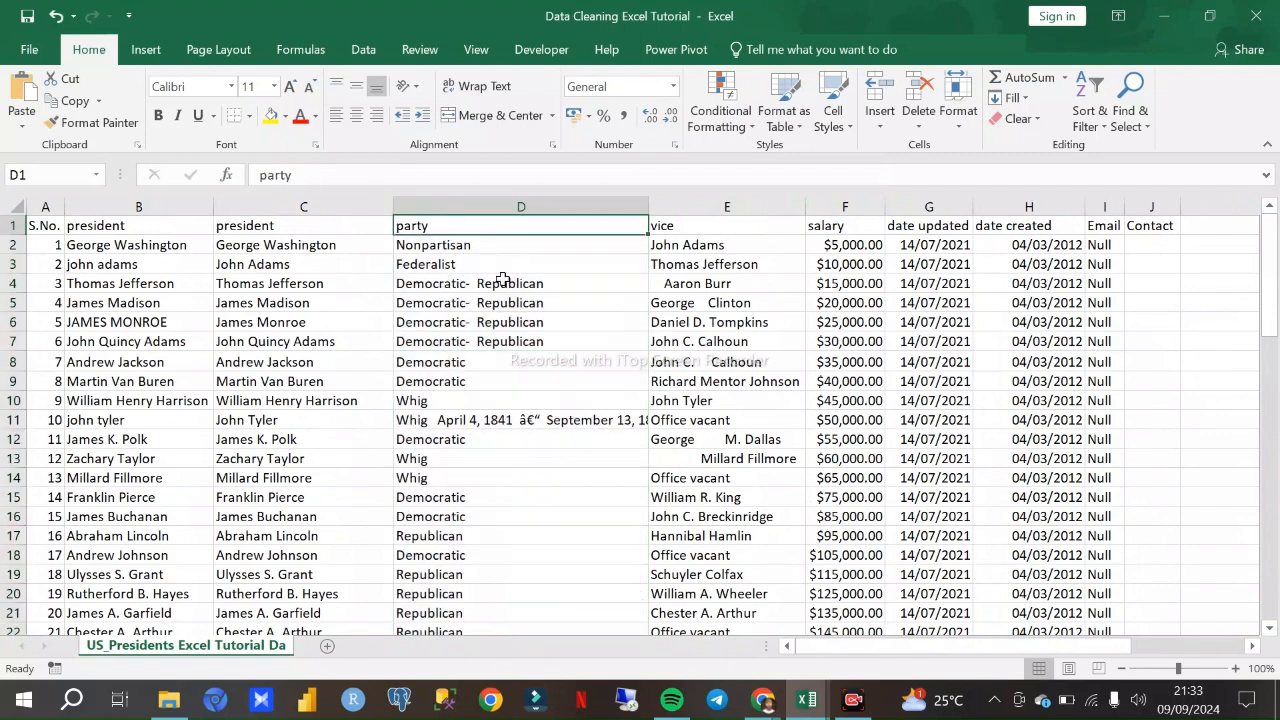
pyautogui.scroll(-7, 502, 279)
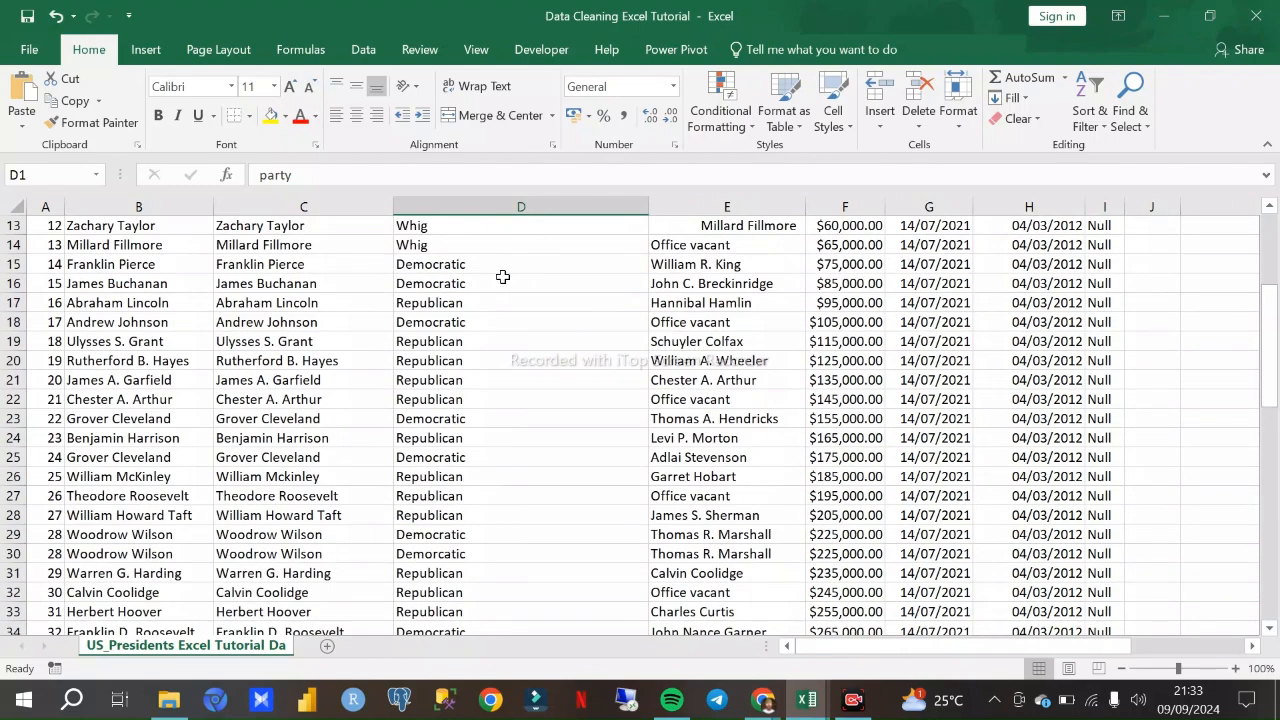
pyautogui.scroll(-5, 509, 287)
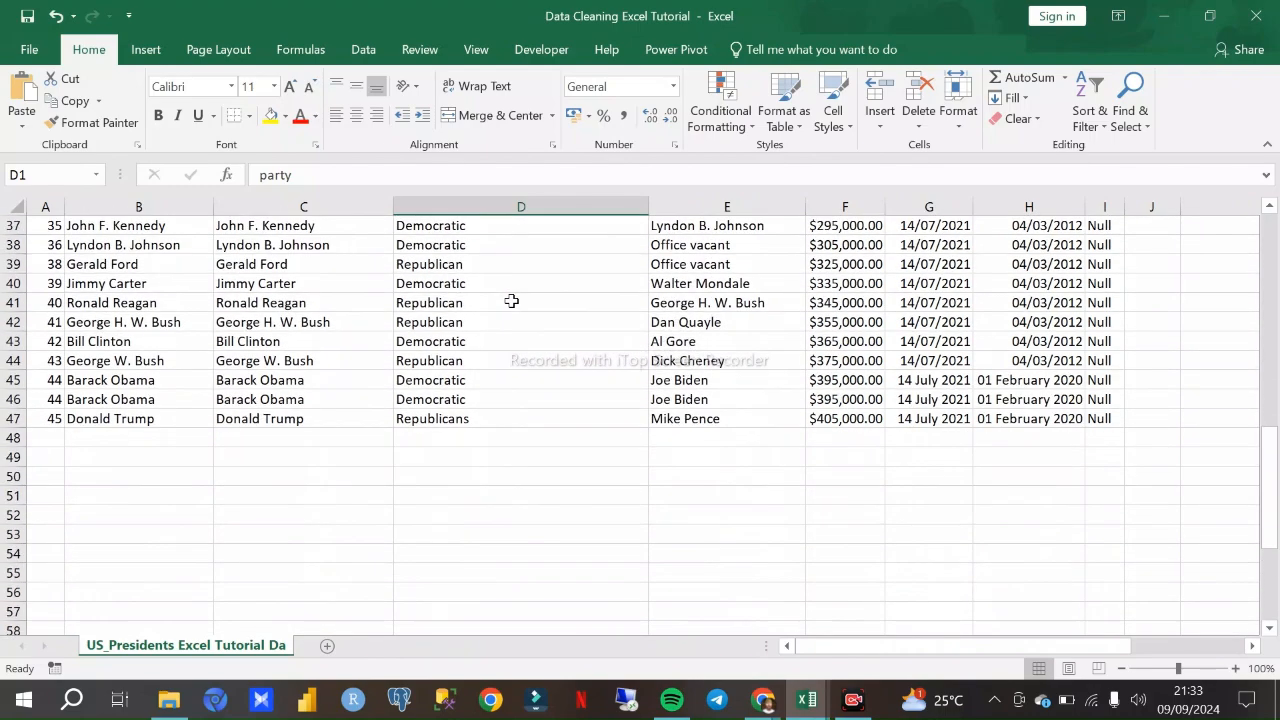
pyautogui.scroll(5, 511, 299)
pyautogui.scroll(7, 511, 299)
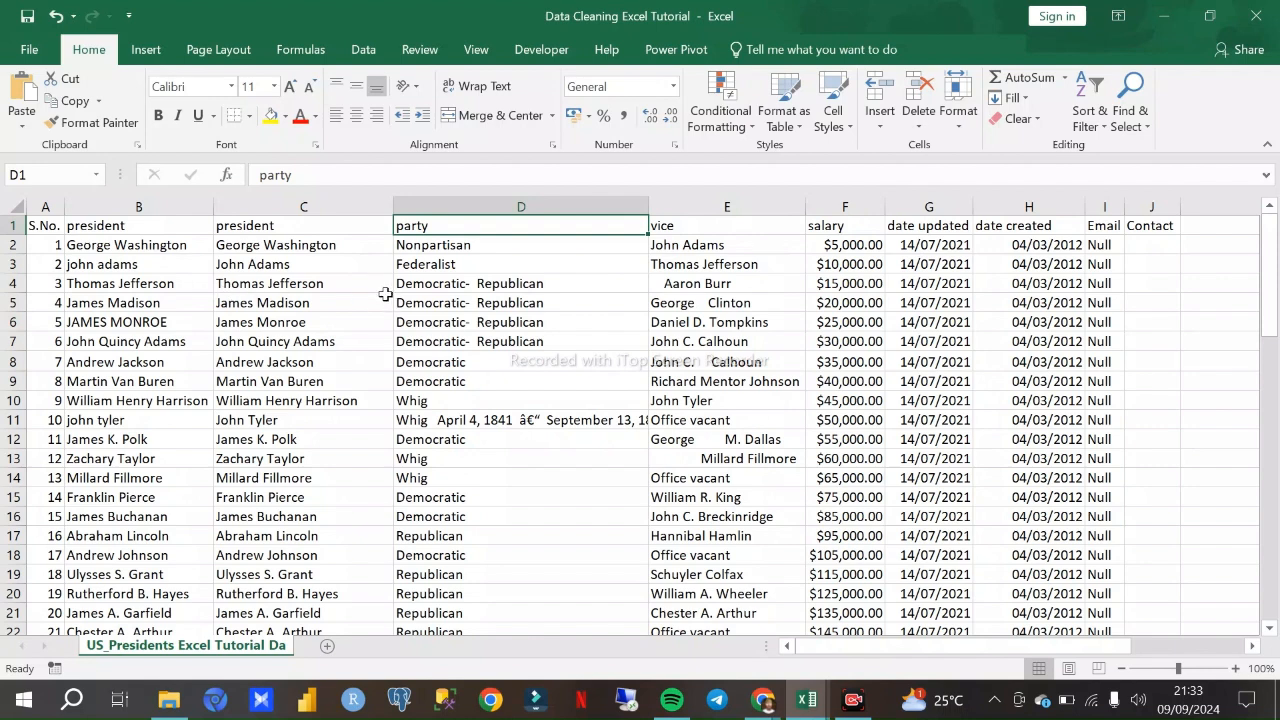
# - Examine the individual party entries in the first rows of column D for spacing and naming problems
pyautogui.click(486, 205)
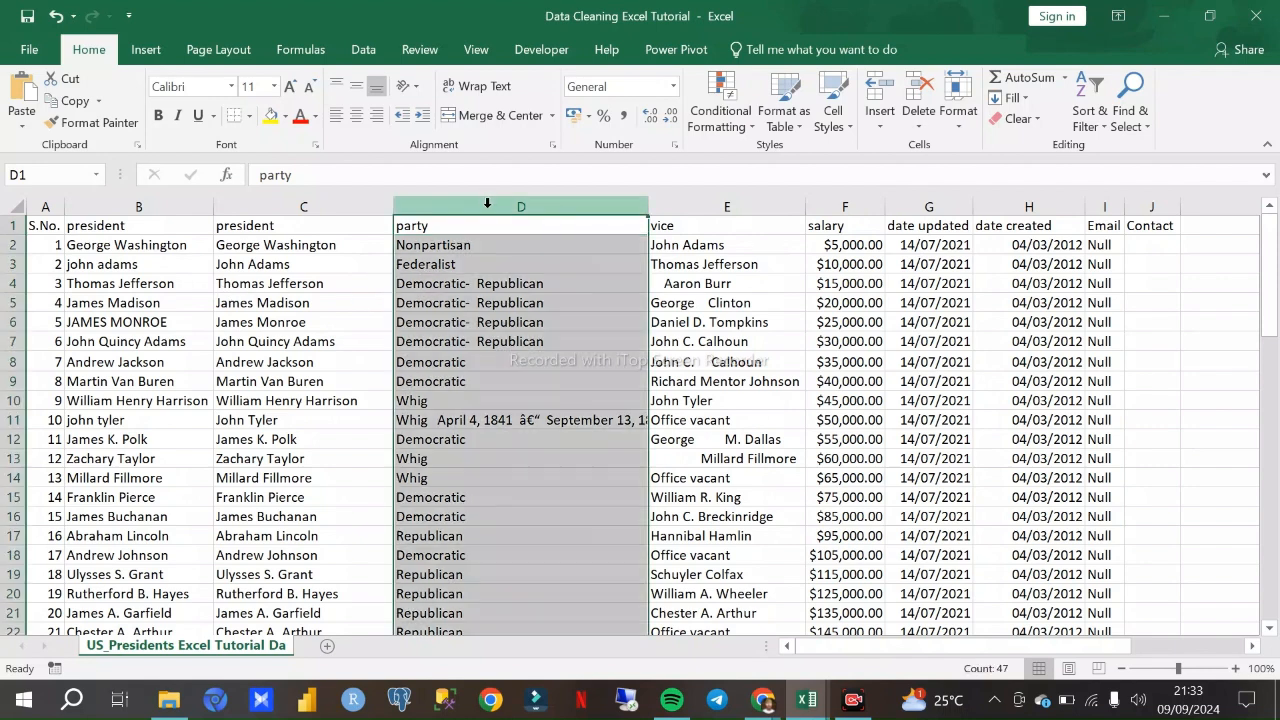
pyautogui.click(481, 318)
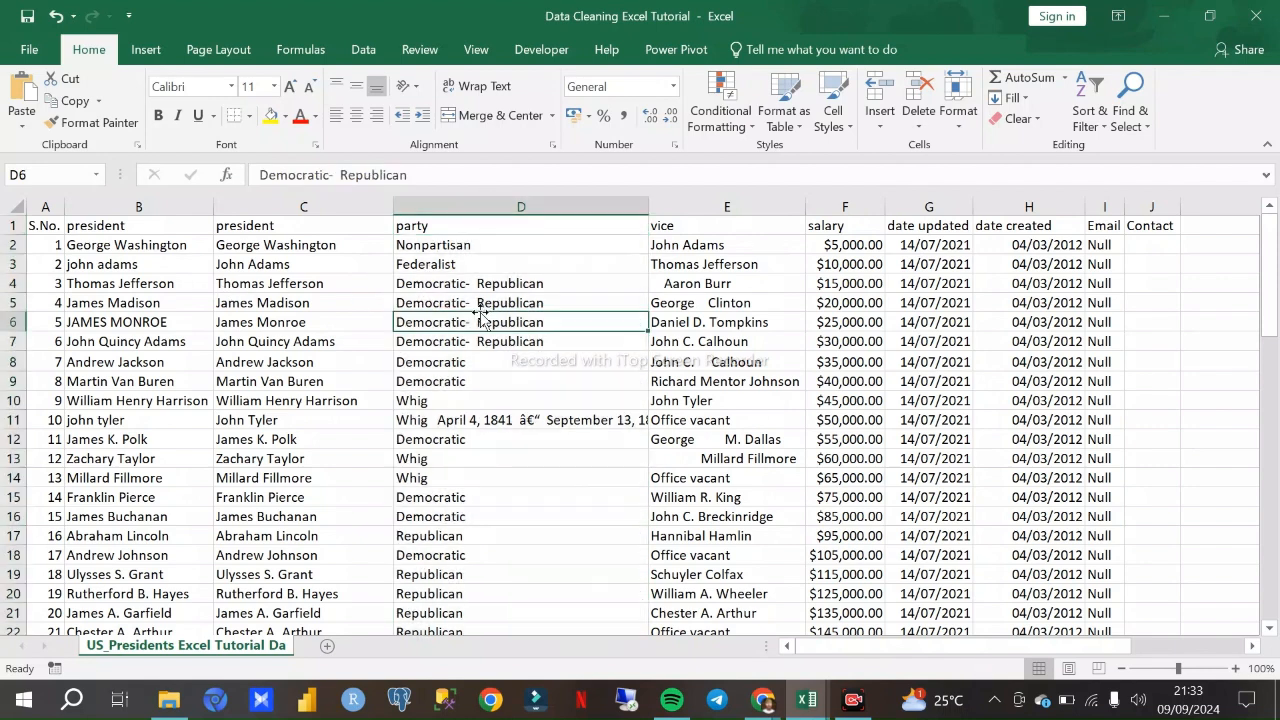
pyautogui.click(451, 250)
pyautogui.click(452, 265)
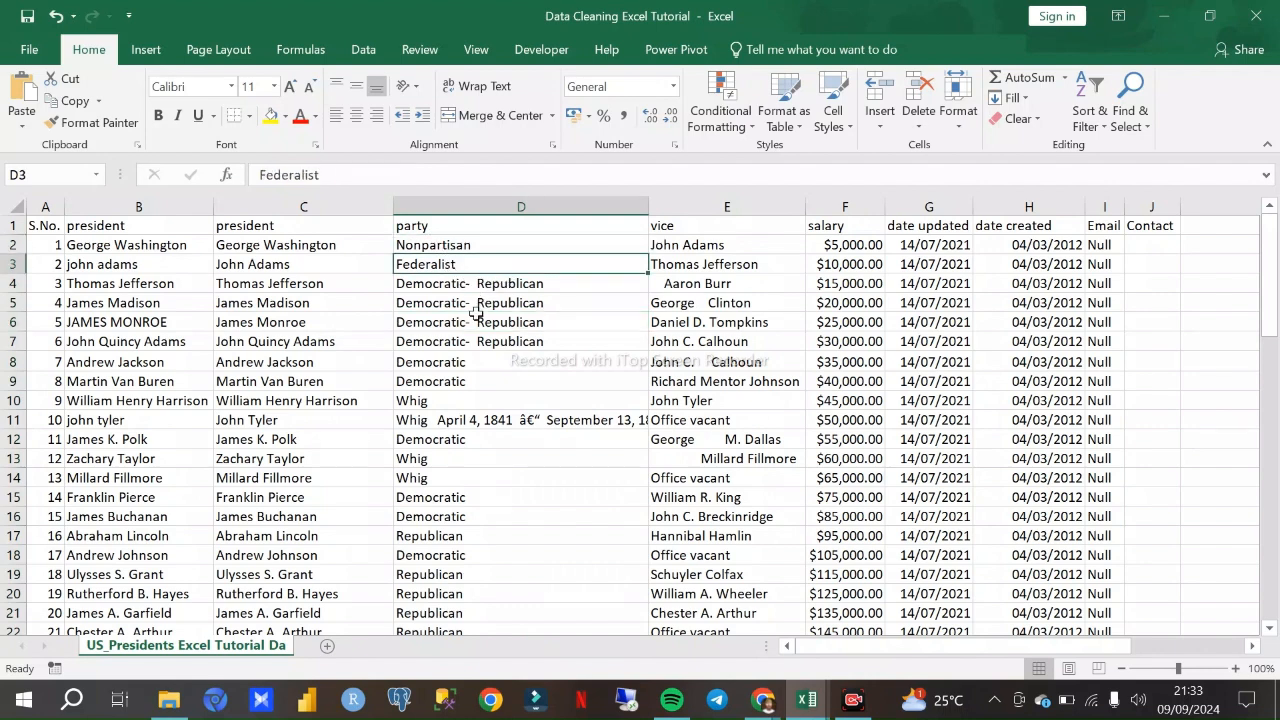
pyautogui.click(466, 308)
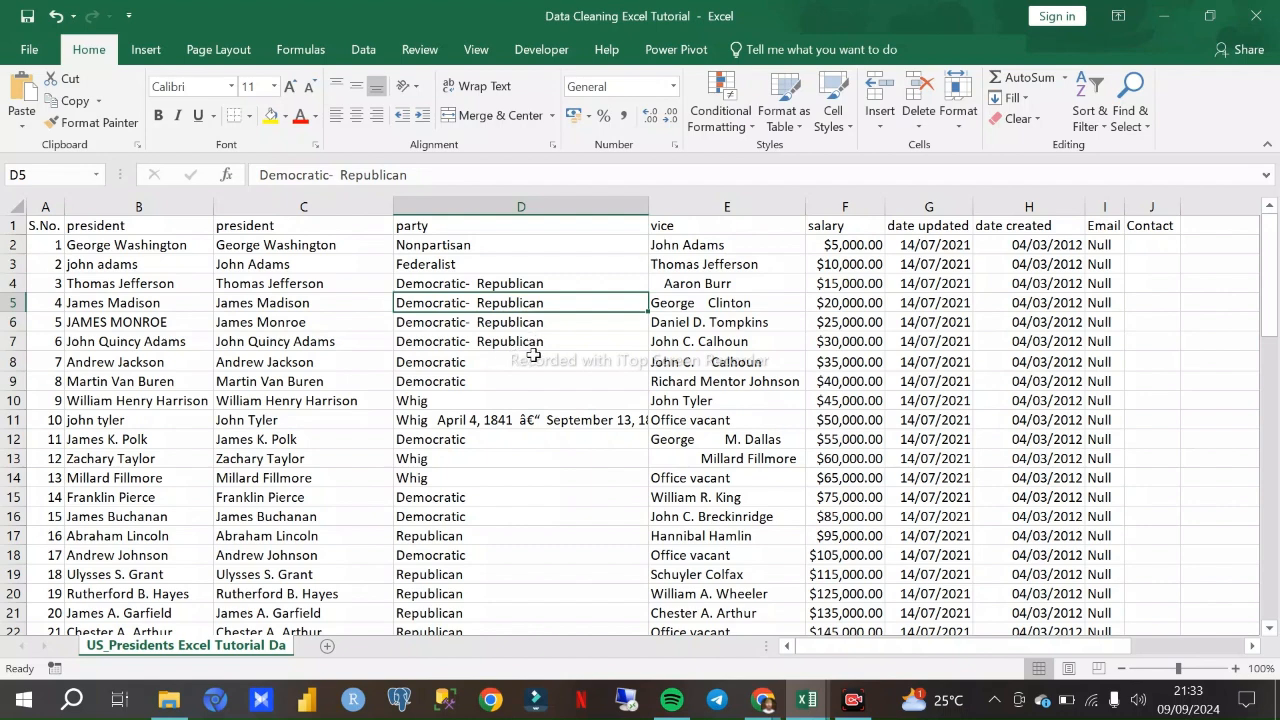
pyautogui.click(449, 258)
pyautogui.scroll(-1, 482, 307)
pyautogui.scroll(1, 495, 310)
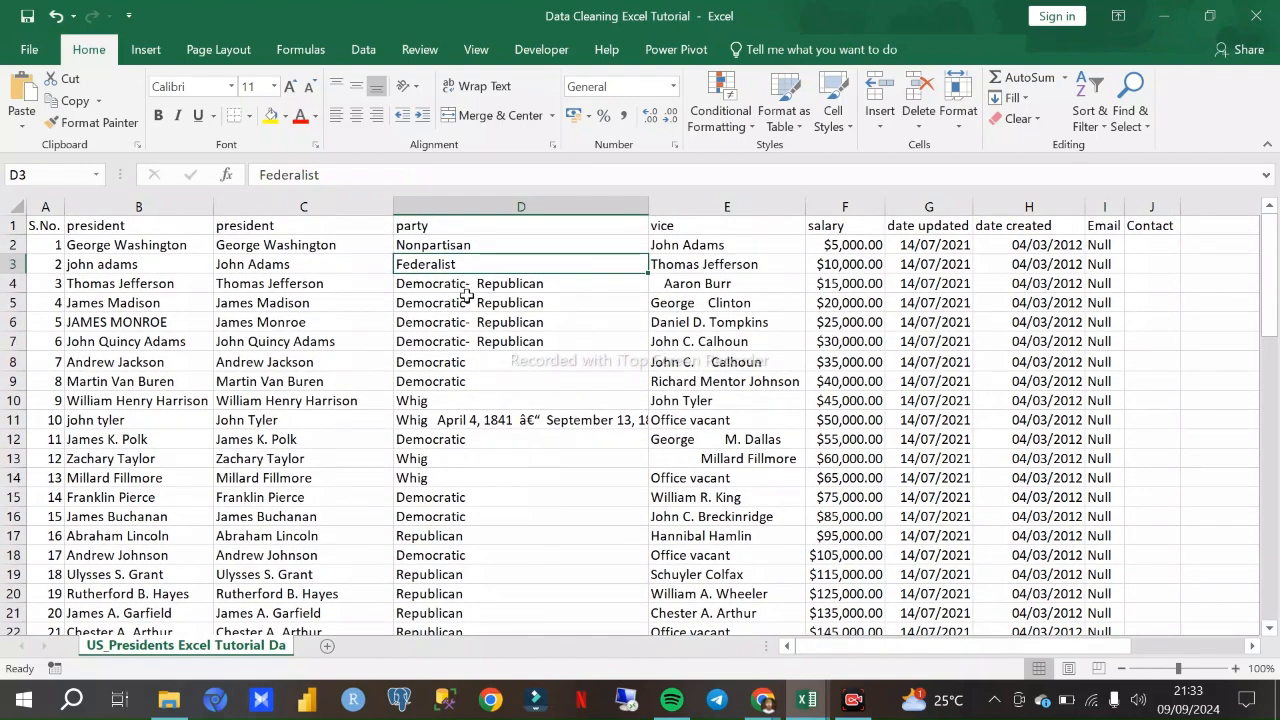
pyautogui.scroll(-1, 468, 349)
# - Widen the party column so the full entry in D11 fits within its cell
pyautogui.click(451, 323)
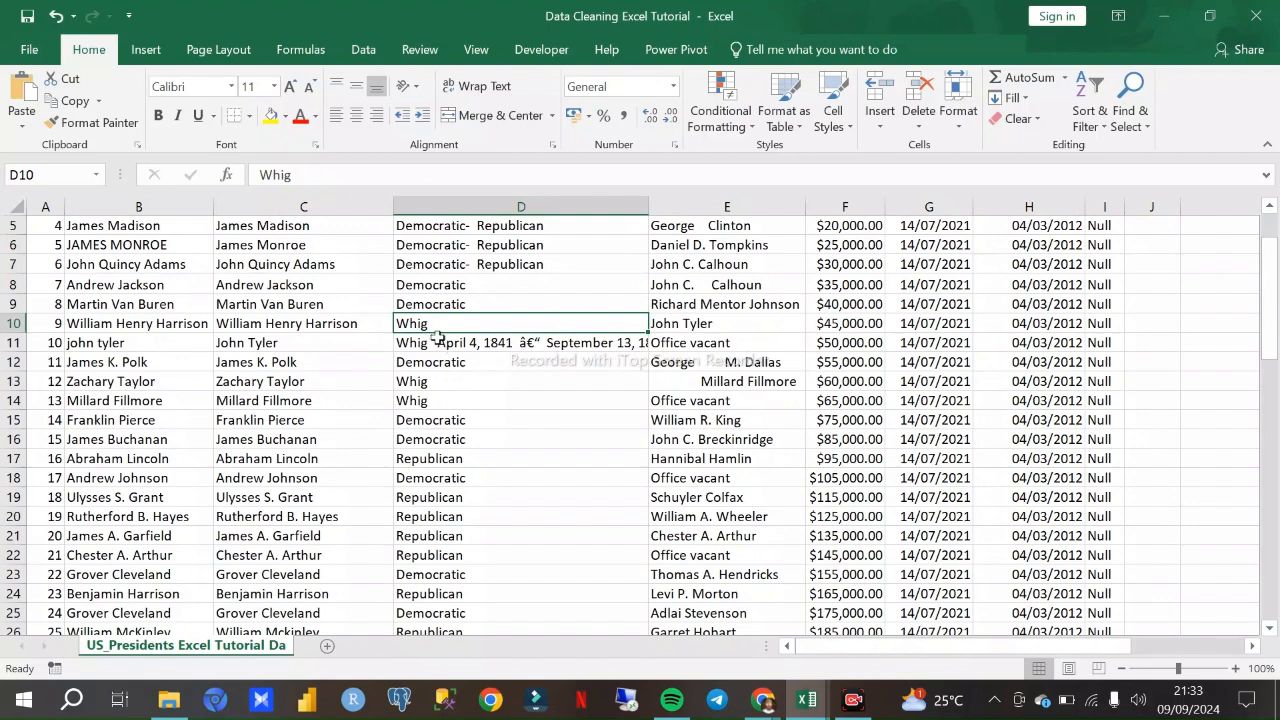
pyautogui.click(518, 345)
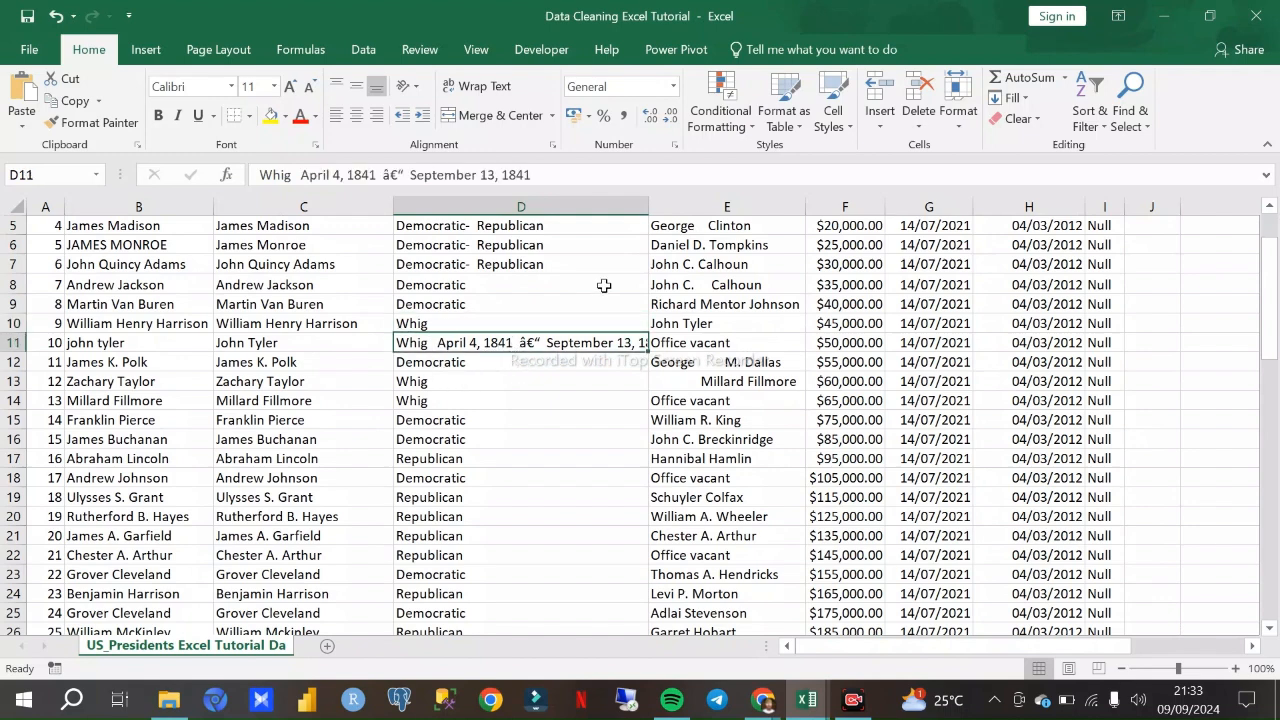
pyautogui.moveTo(651, 207); pyautogui.dragTo(707, 207)
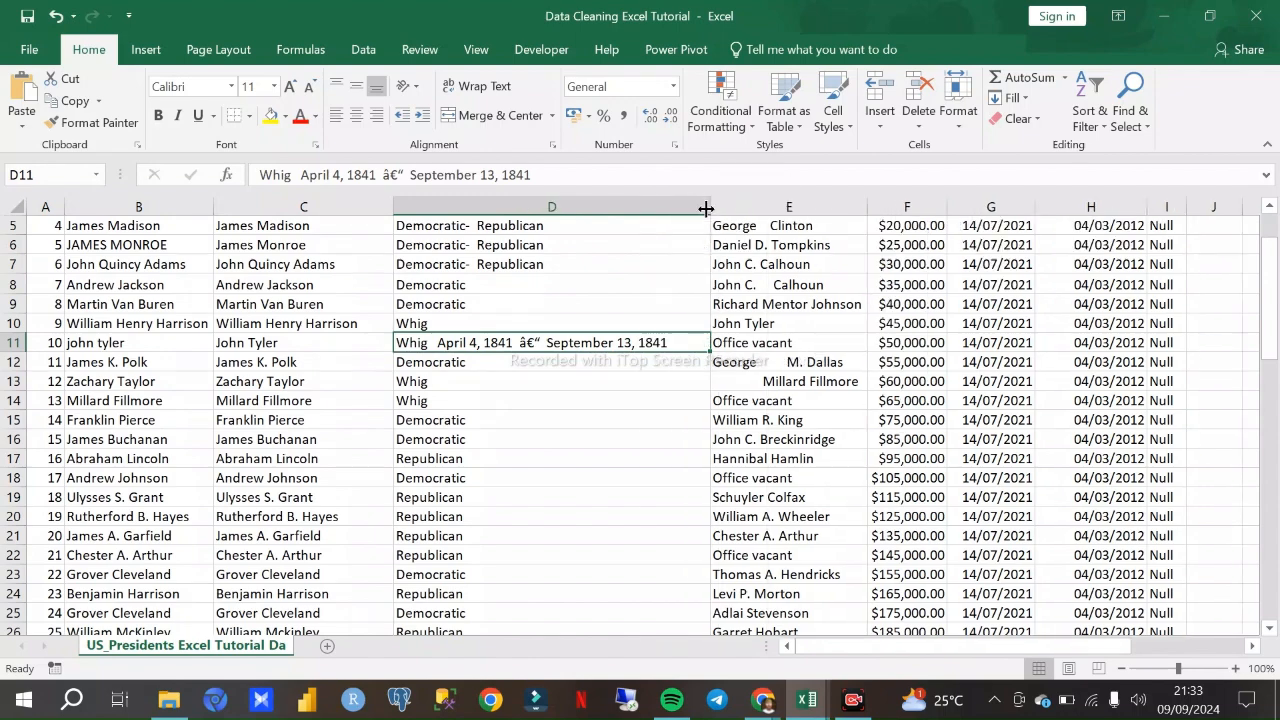
# - Remove the date range and garbled characters from the party entry in D11, leaving only Whig
pyautogui.scroll(-8, 507, 342)
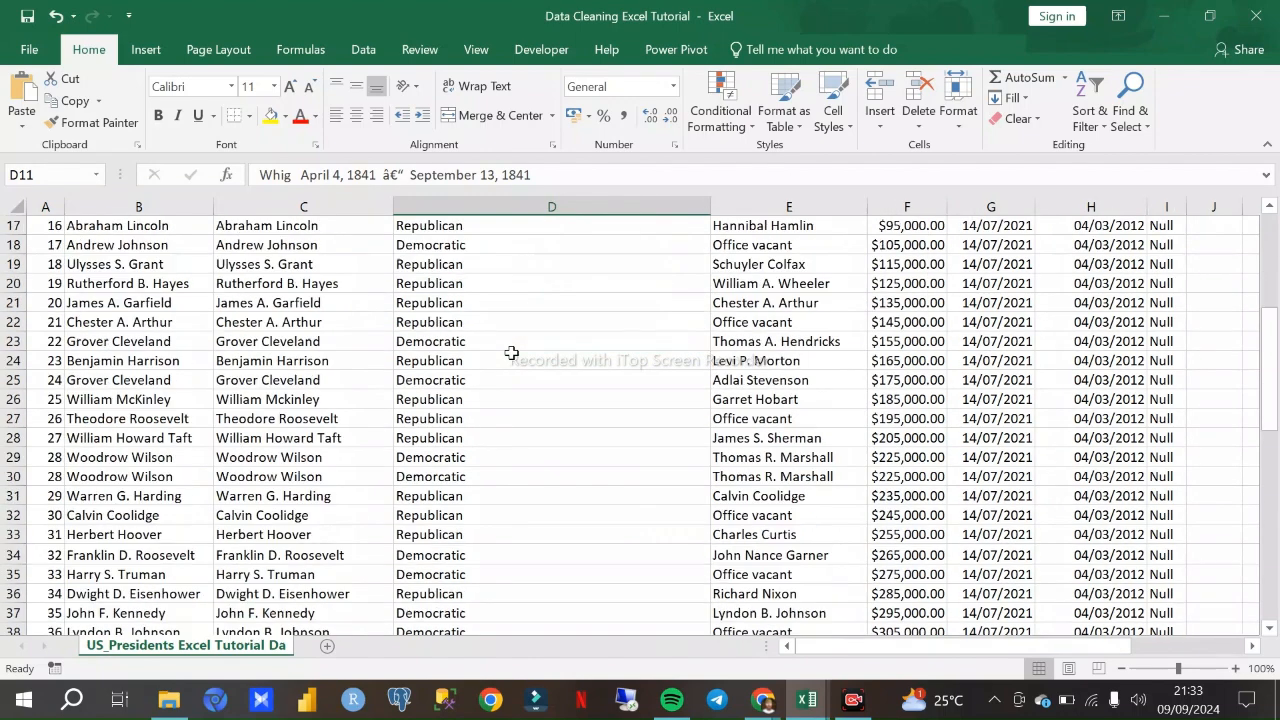
pyautogui.scroll(9, 508, 350)
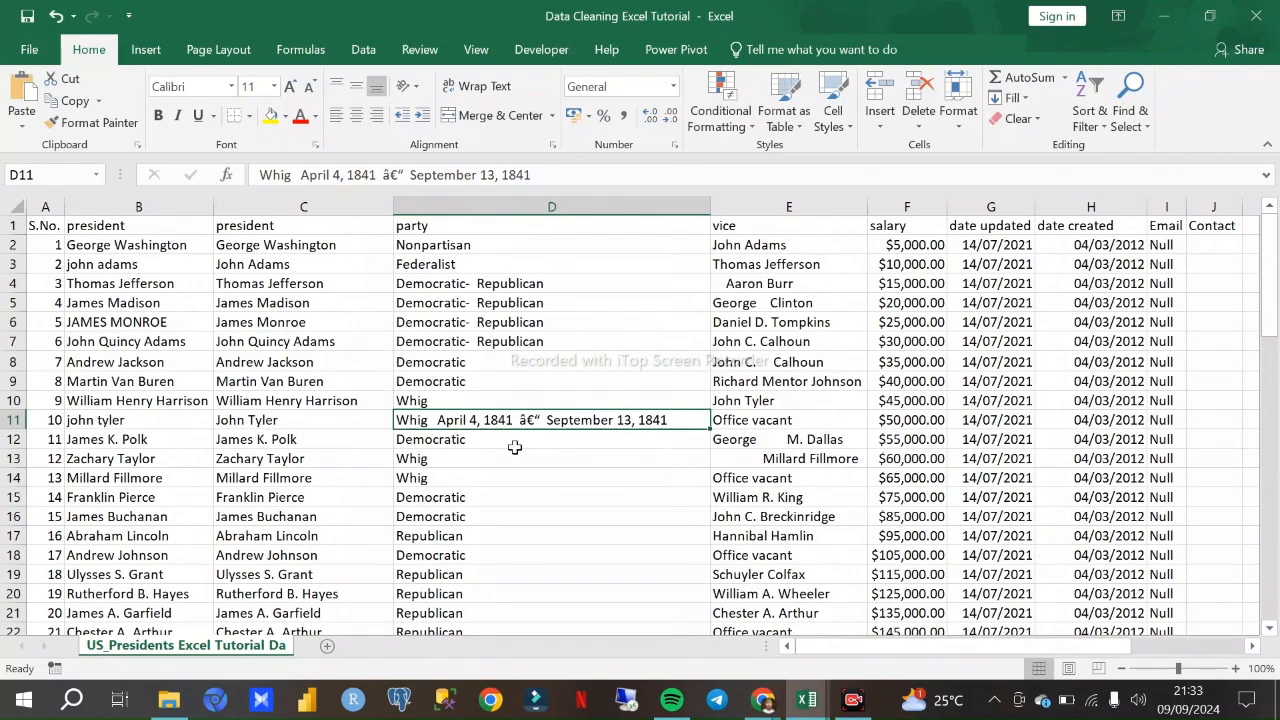
pyautogui.hotkey('ctrl', 'Up')
pyautogui.click(636, 430)
pyautogui.hotkey('ctrl', 'Down')
pyautogui.scroll(12, 631, 389)
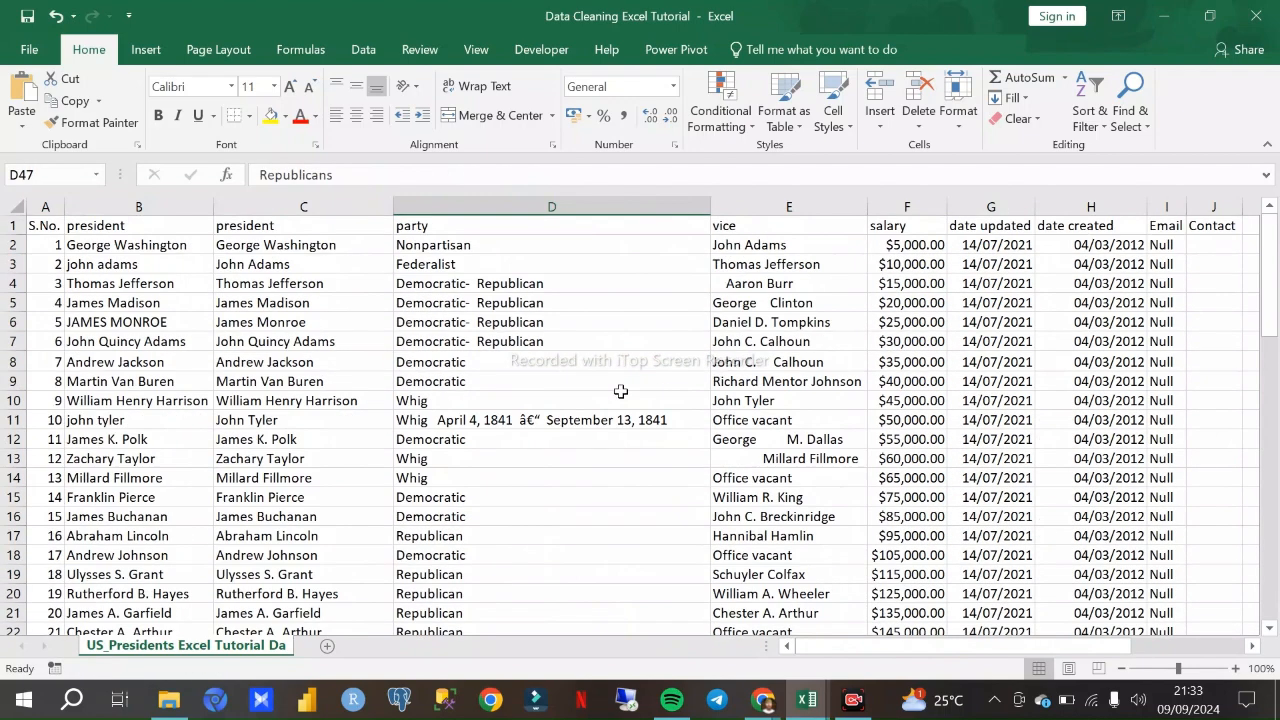
pyautogui.doubleClick(633, 420)
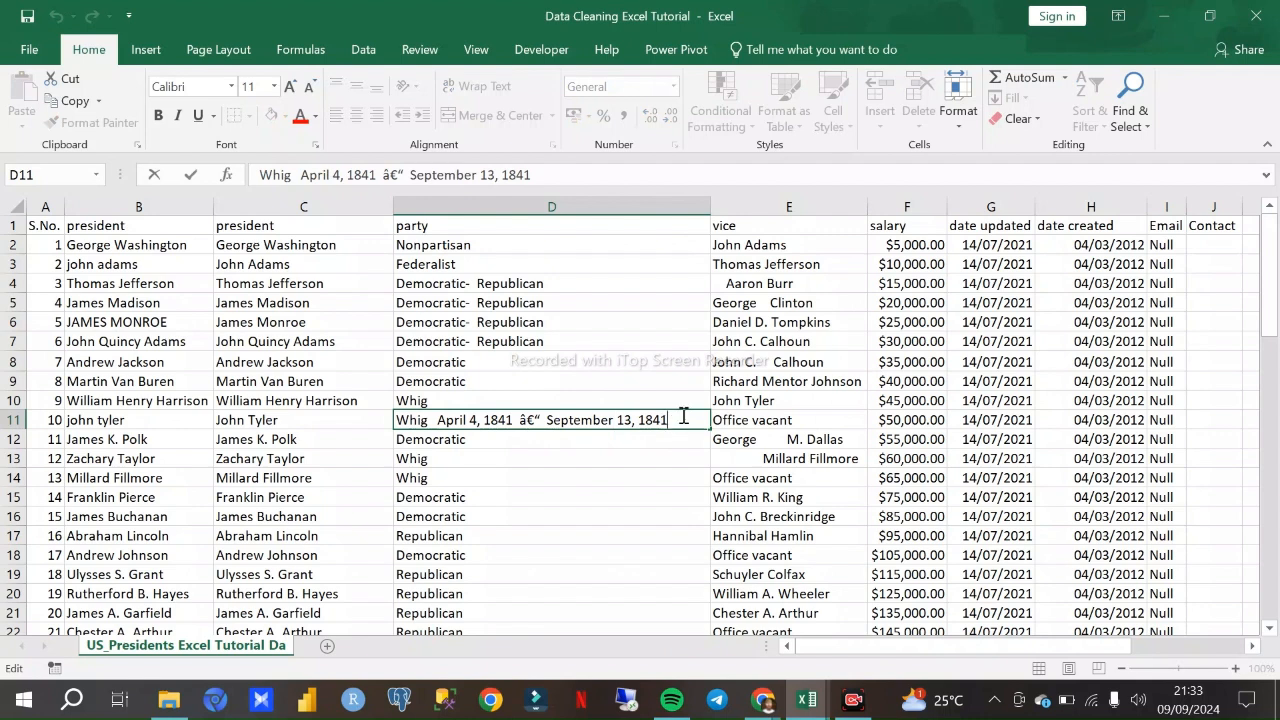
pyautogui.press('BackSpace')
pyautogui.press('BackSpace')
pyautogui.press('BackSpace')
pyautogui.press('BackSpace')
pyautogui.press('BackSpace')
pyautogui.press('BackSpace')
pyautogui.press('BackSpace')
pyautogui.press('BackSpace')
pyautogui.press('BackSpace')
pyautogui.press('BackSpace')
pyautogui.press('BackSpace')
pyautogui.press('BackSpace')
pyautogui.press('BackSpace')
pyautogui.press('BackSpace')
pyautogui.press('BackSpace')
pyautogui.press('BackSpace')
pyautogui.press('BackSpace')
pyautogui.press('BackSpace')
pyautogui.press('BackSpace')
pyautogui.press('BackSpace')
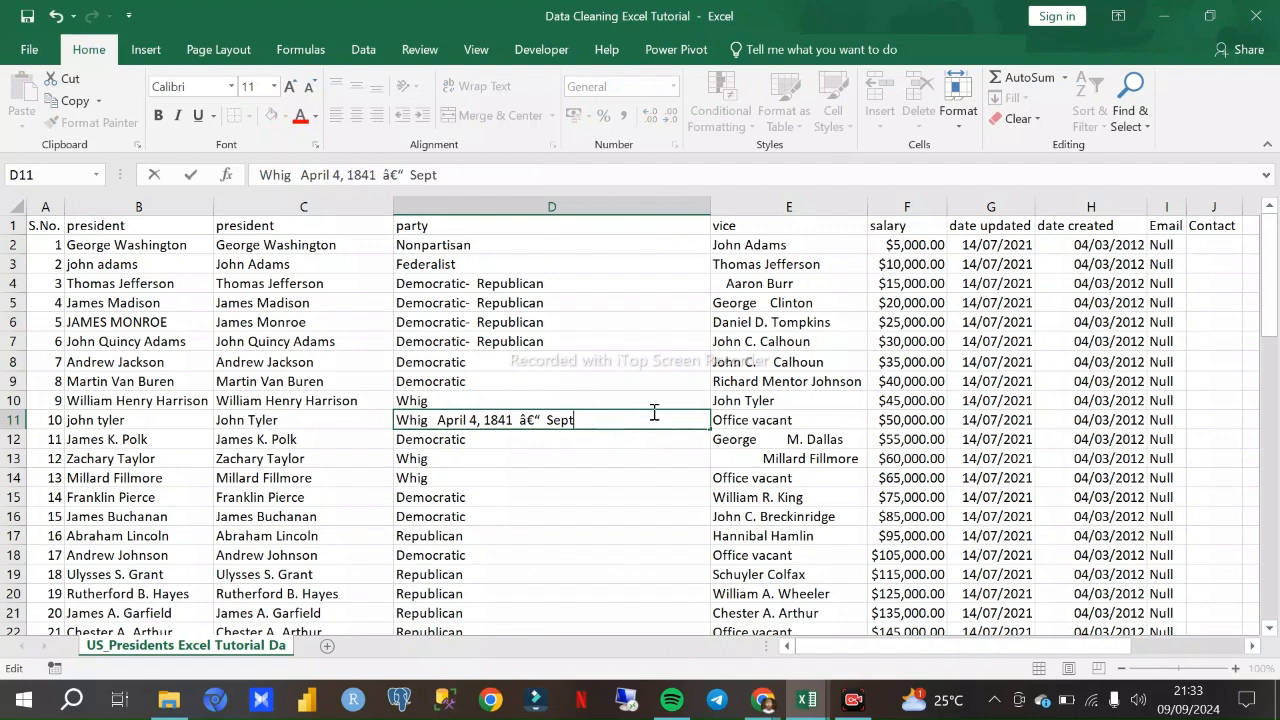
pyautogui.press('BackSpace')
pyautogui.press('BackSpace')
pyautogui.press('BackSpace')
pyautogui.press('BackSpace')
pyautogui.press('BackSpace')
pyautogui.press('BackSpace')
pyautogui.press('BackSpace')
pyautogui.press('BackSpace')
pyautogui.press('BackSpace')
pyautogui.press('BackSpace')
pyautogui.click(606, 466)
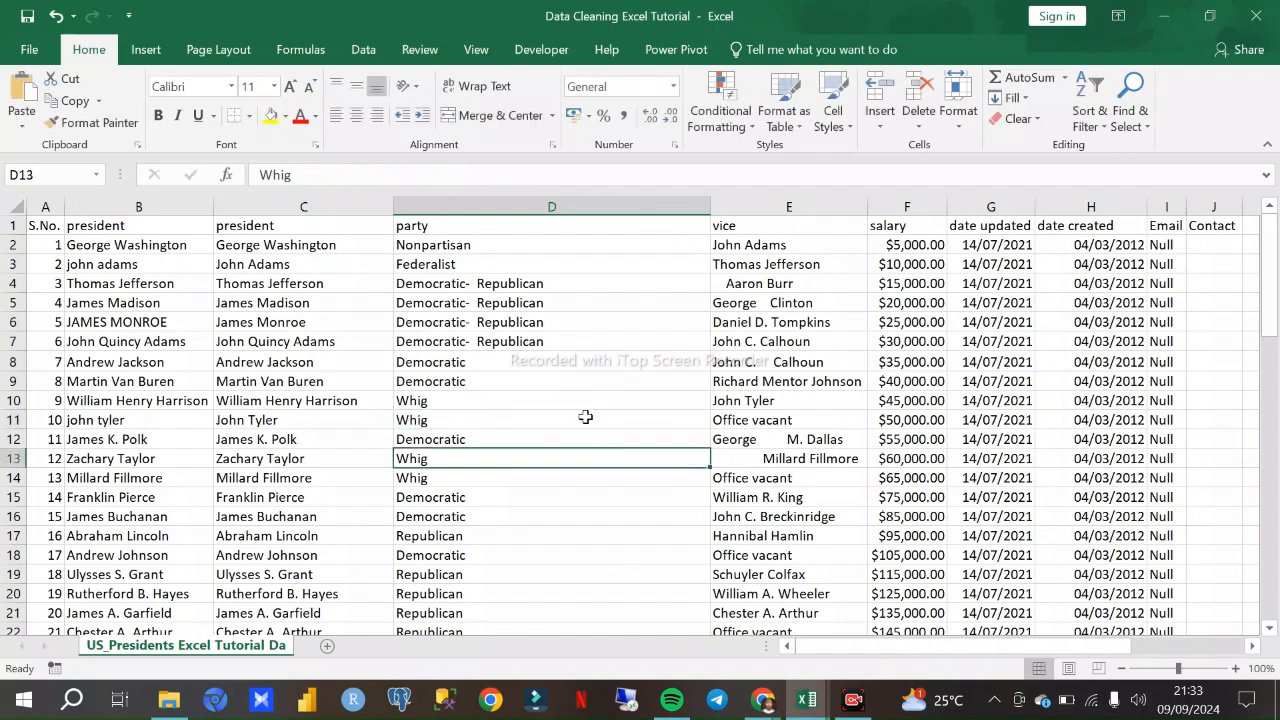
# - Check the corrected D11 and the remaining party entries down to row 47
pyautogui.click(490, 424)
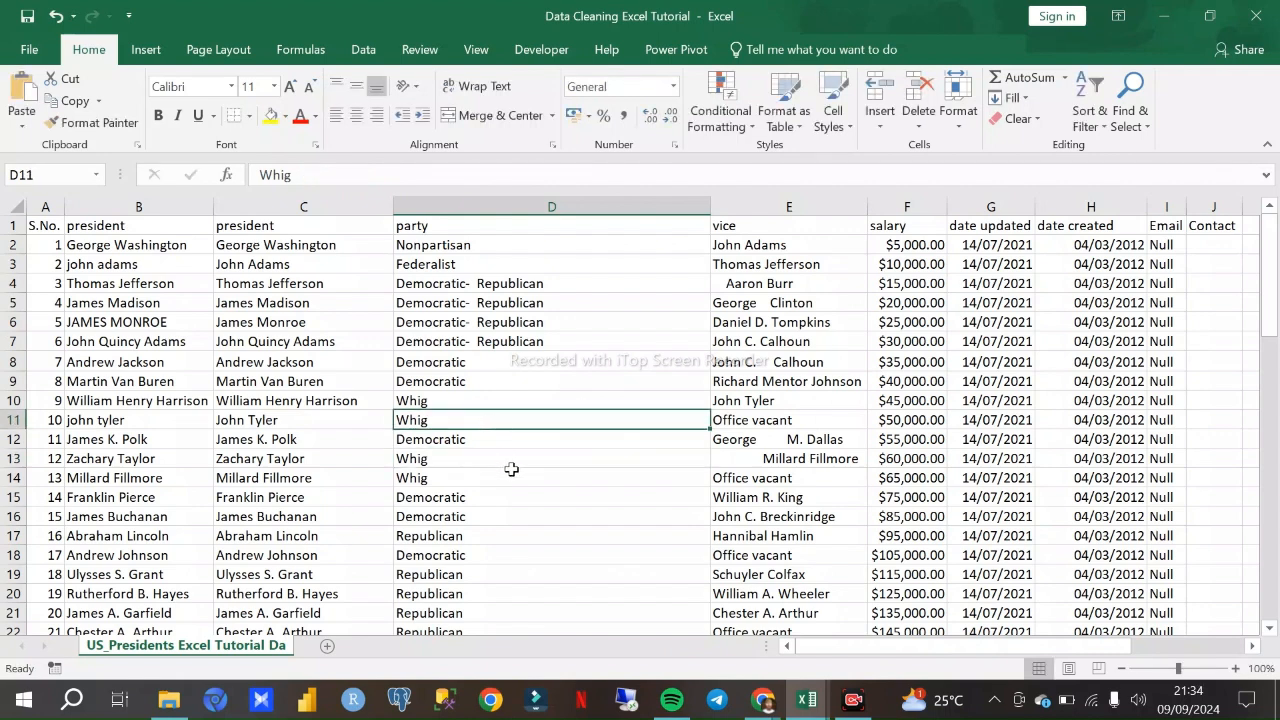
pyautogui.click(490, 443)
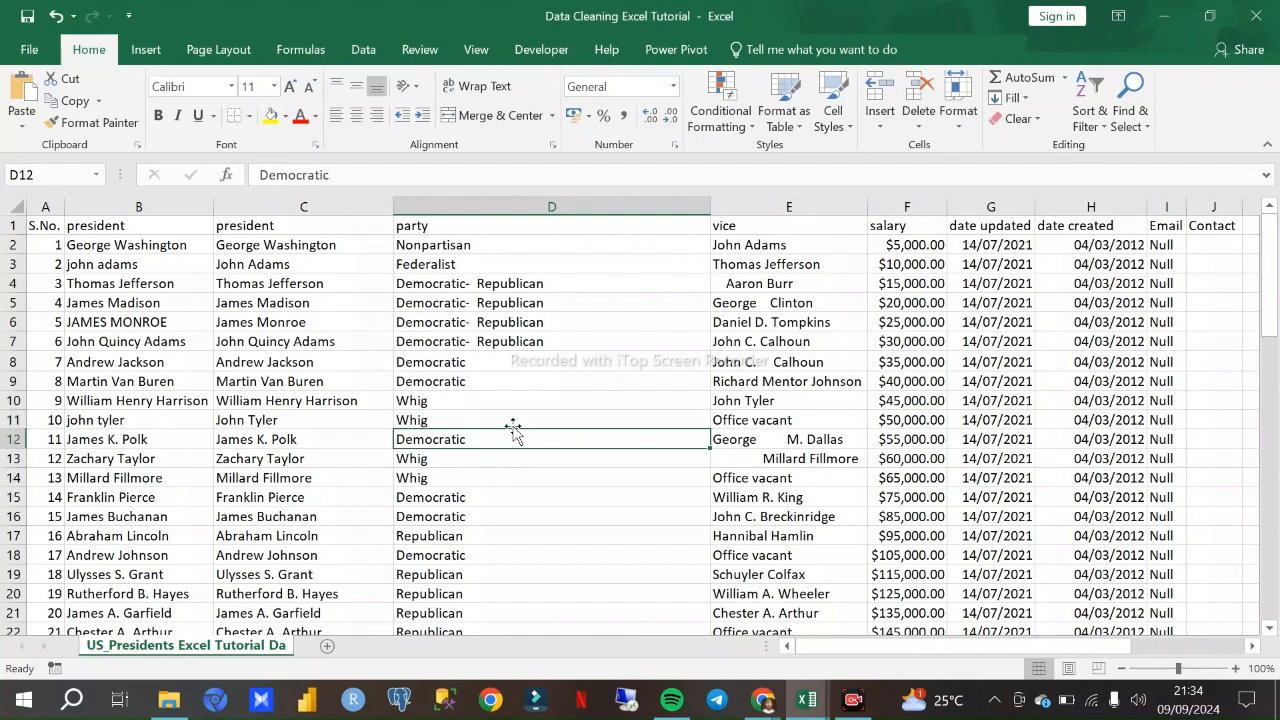
pyautogui.scroll(-3, 514, 430)
pyautogui.click(466, 441)
pyautogui.scroll(-11, 460, 430)
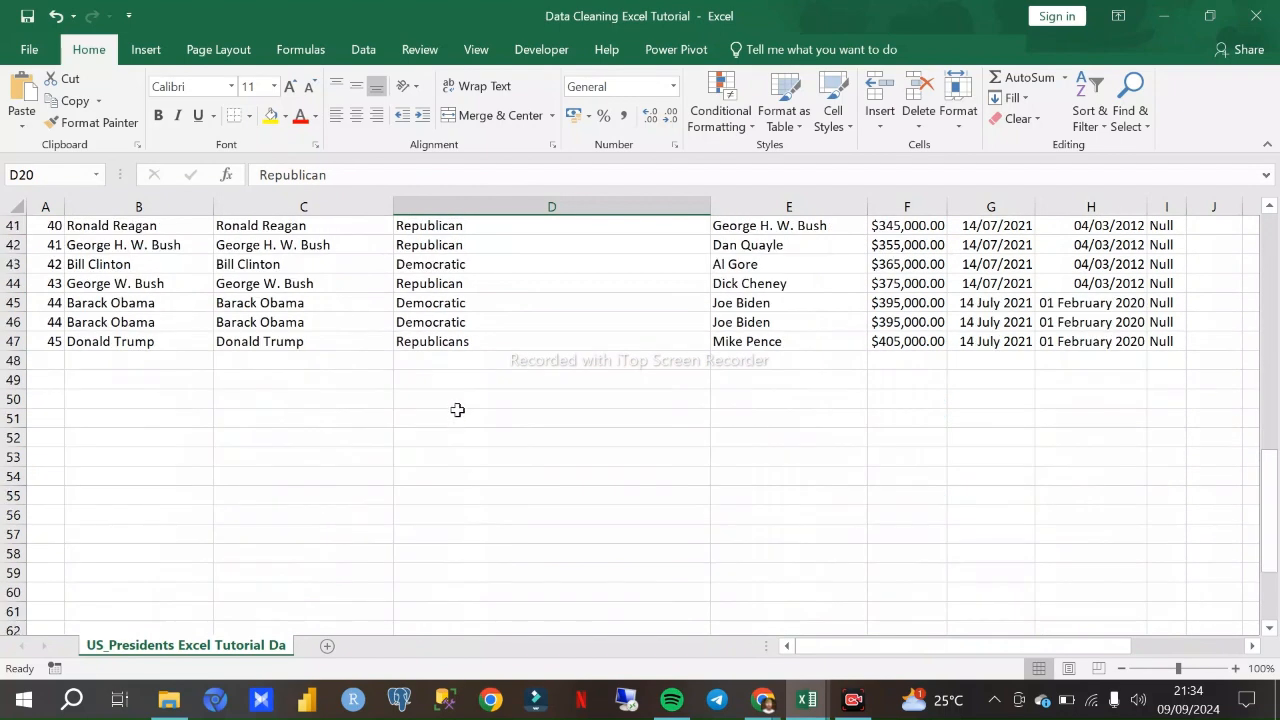
pyautogui.scroll(13, 460, 400)
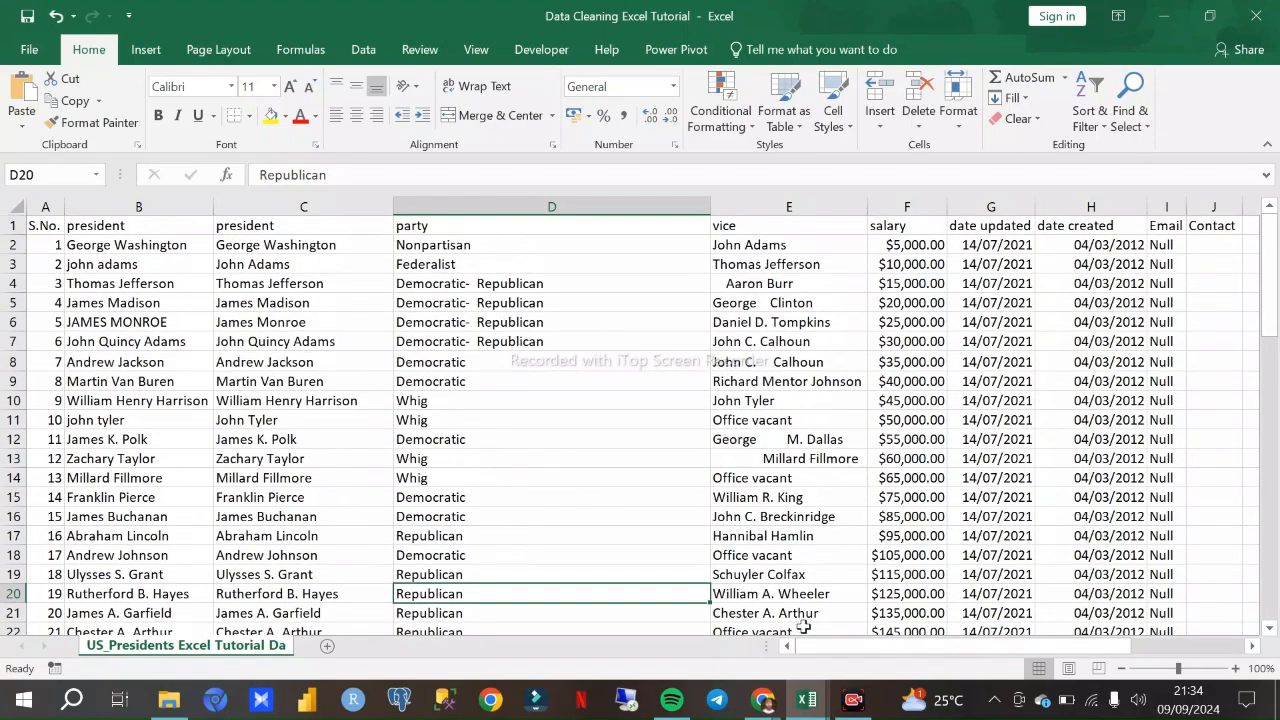
pyautogui.click(22, 211)
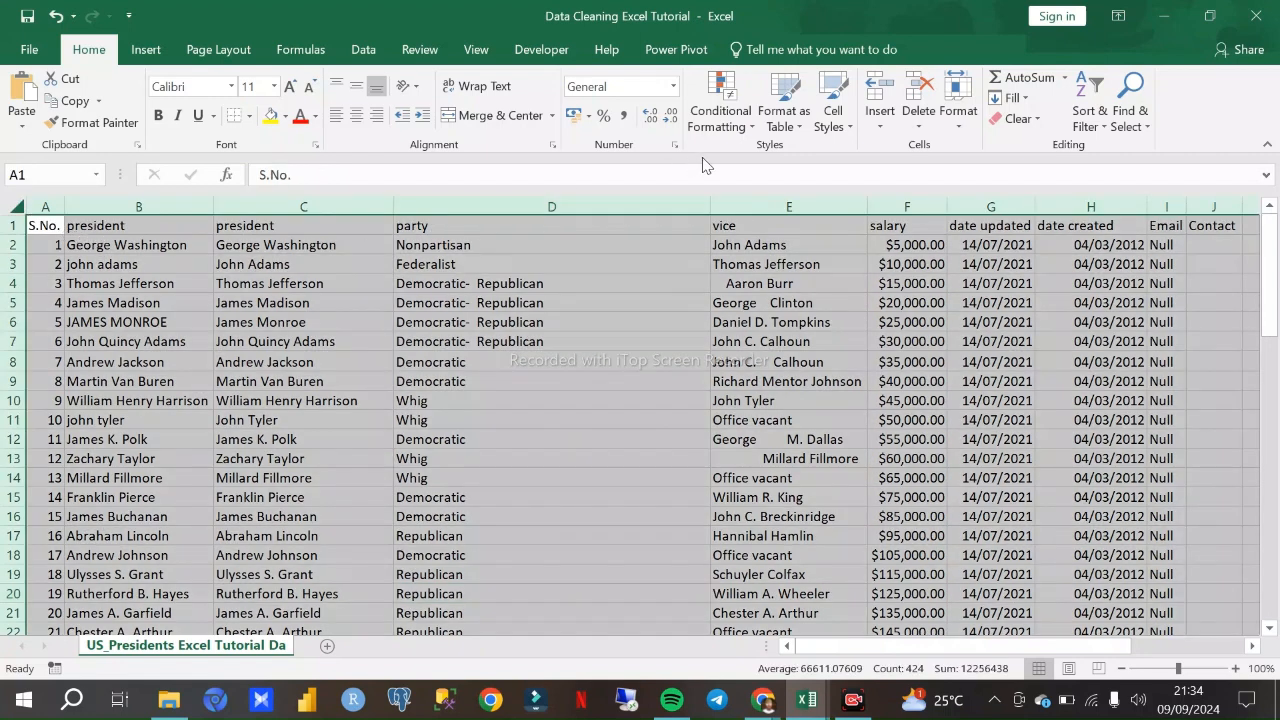
pyautogui.click(1083, 120)
pyautogui.click(1112, 224)
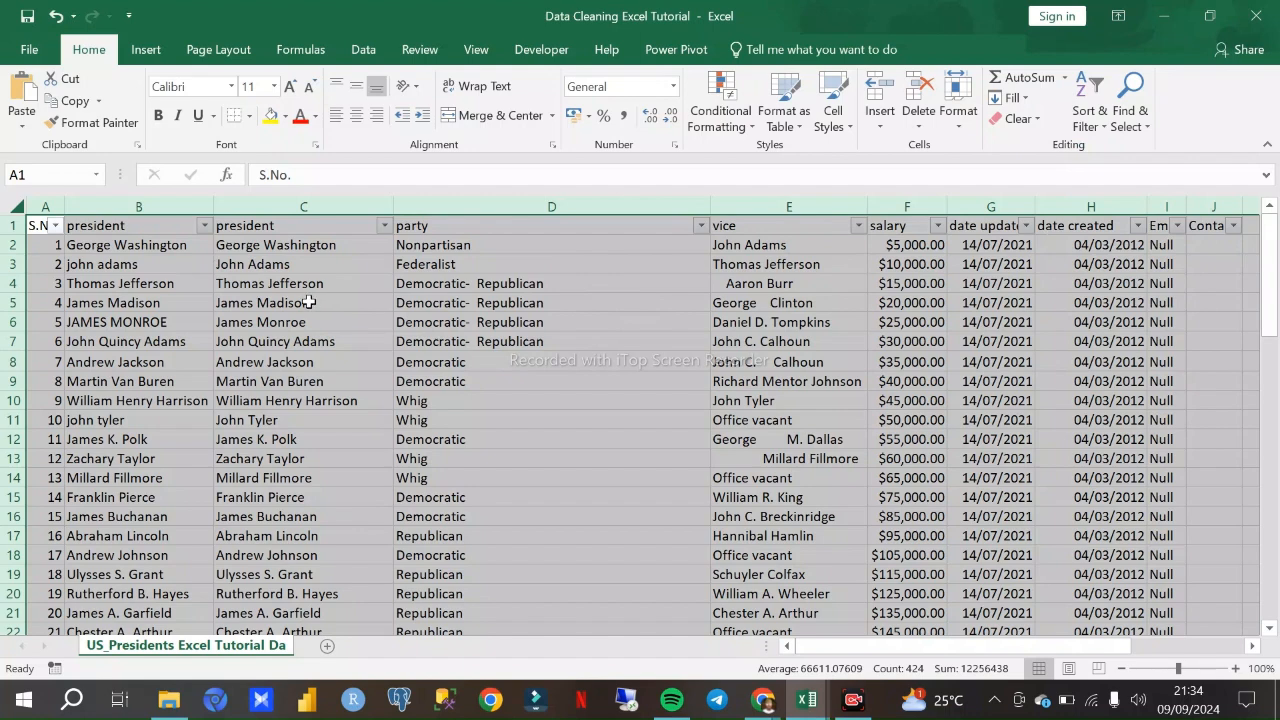
pyautogui.hotkey('ctrl', 'shift', 'l')
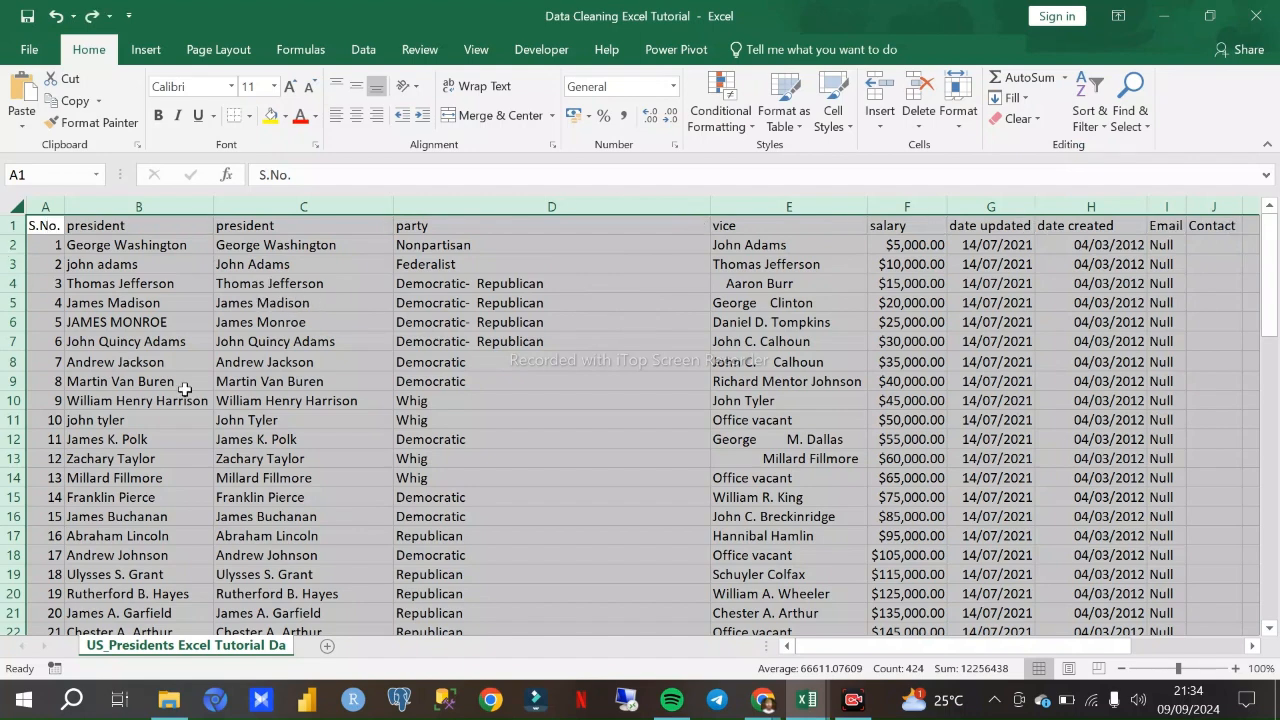
pyautogui.click(245, 401)
pyautogui.hotkey('ctrl', 'a')
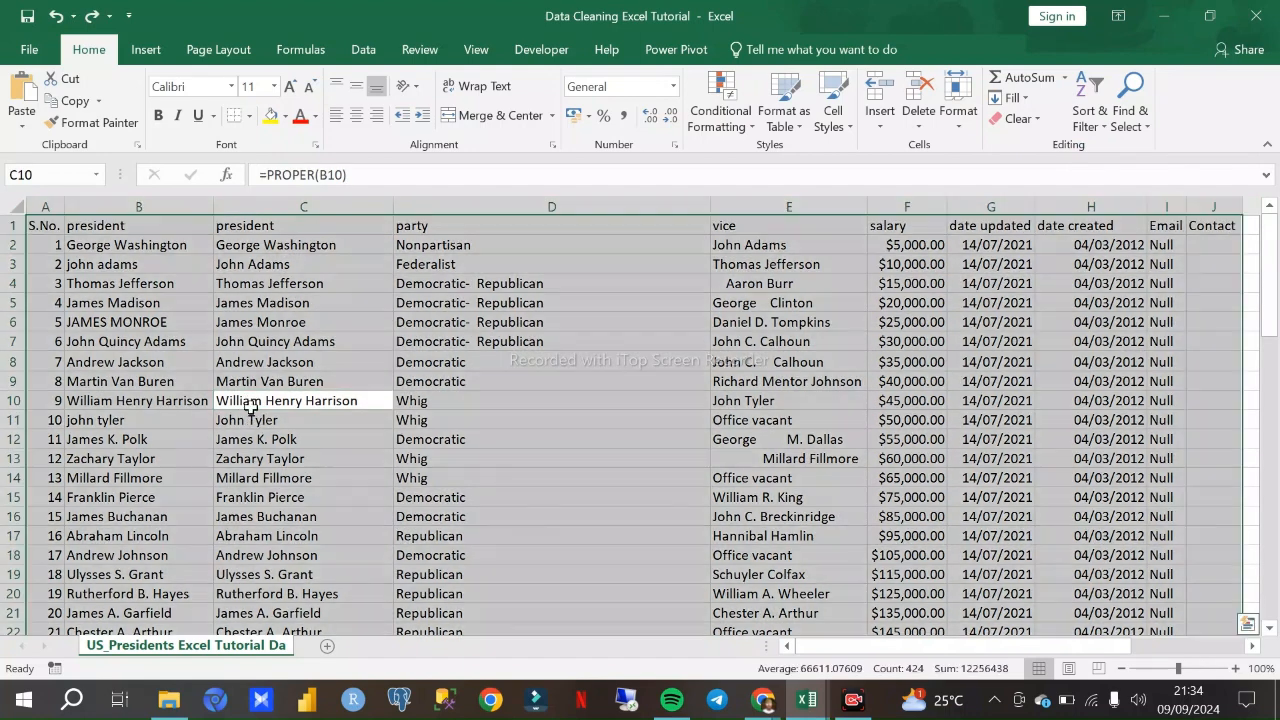
pyautogui.click(337, 350)
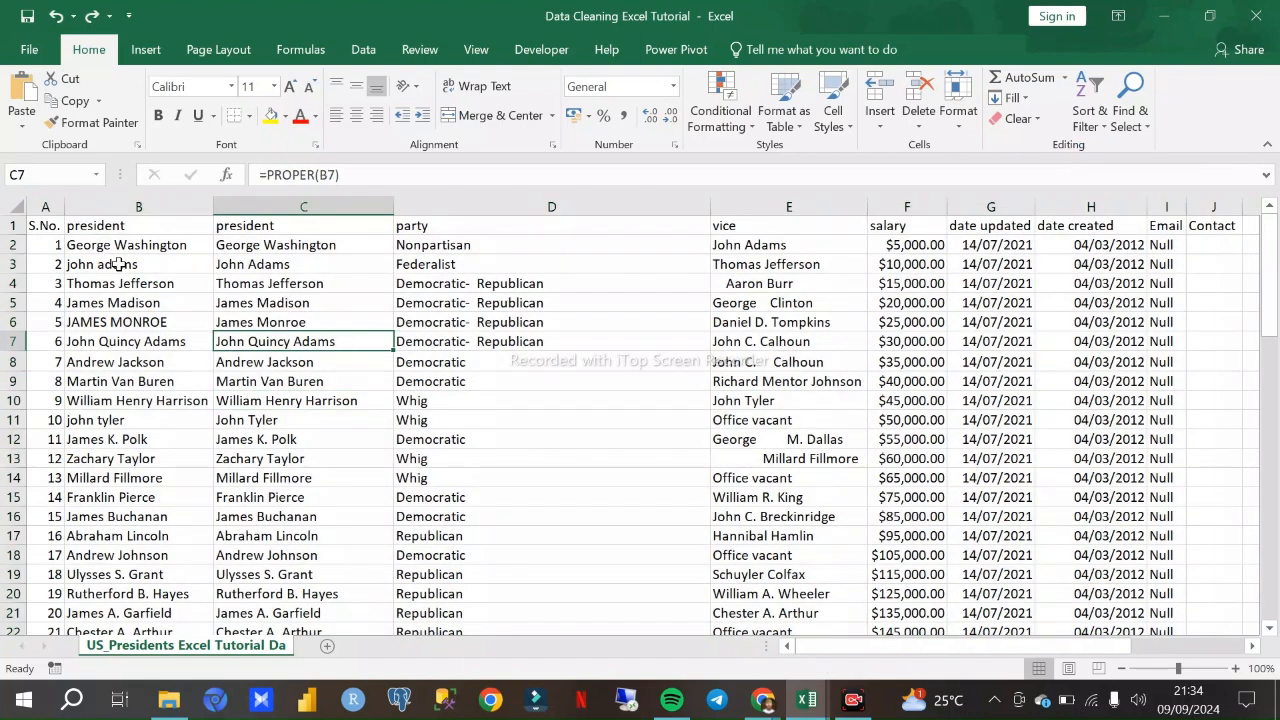
pyautogui.click(16, 208)
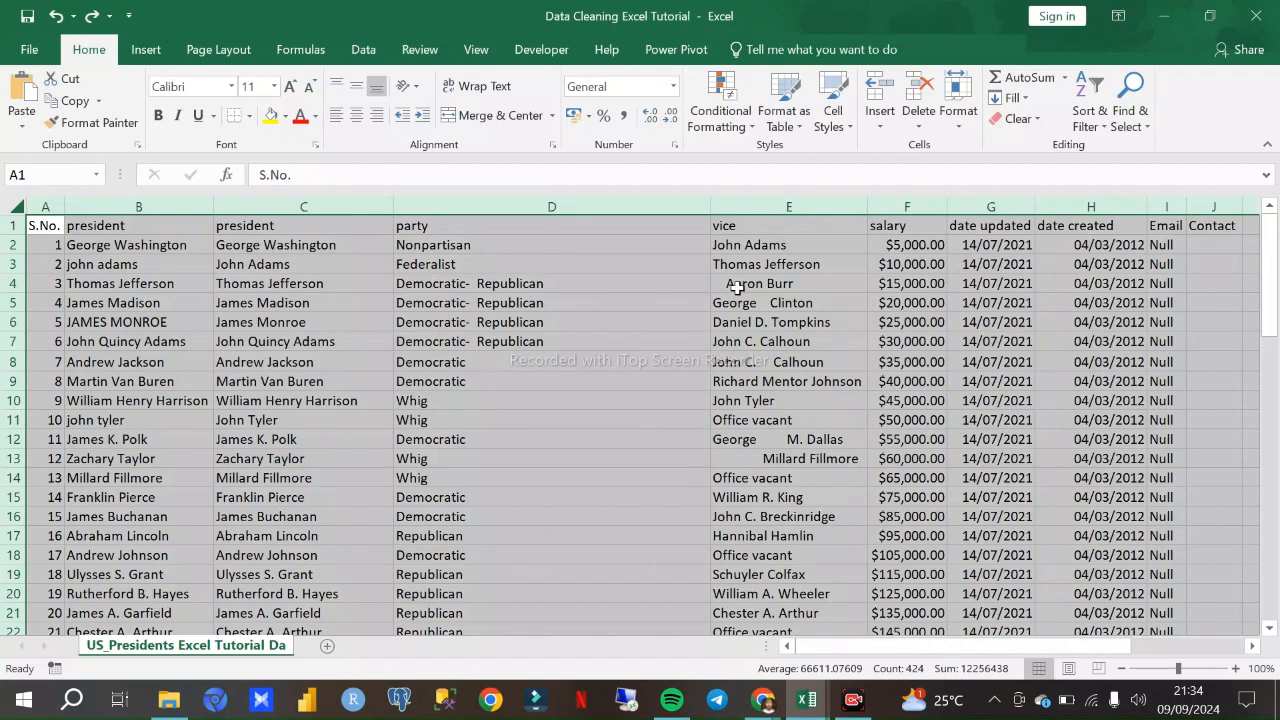
# - Examine the party column from the header down to row 47 for inconsistent entries
pyautogui.click(529, 205)
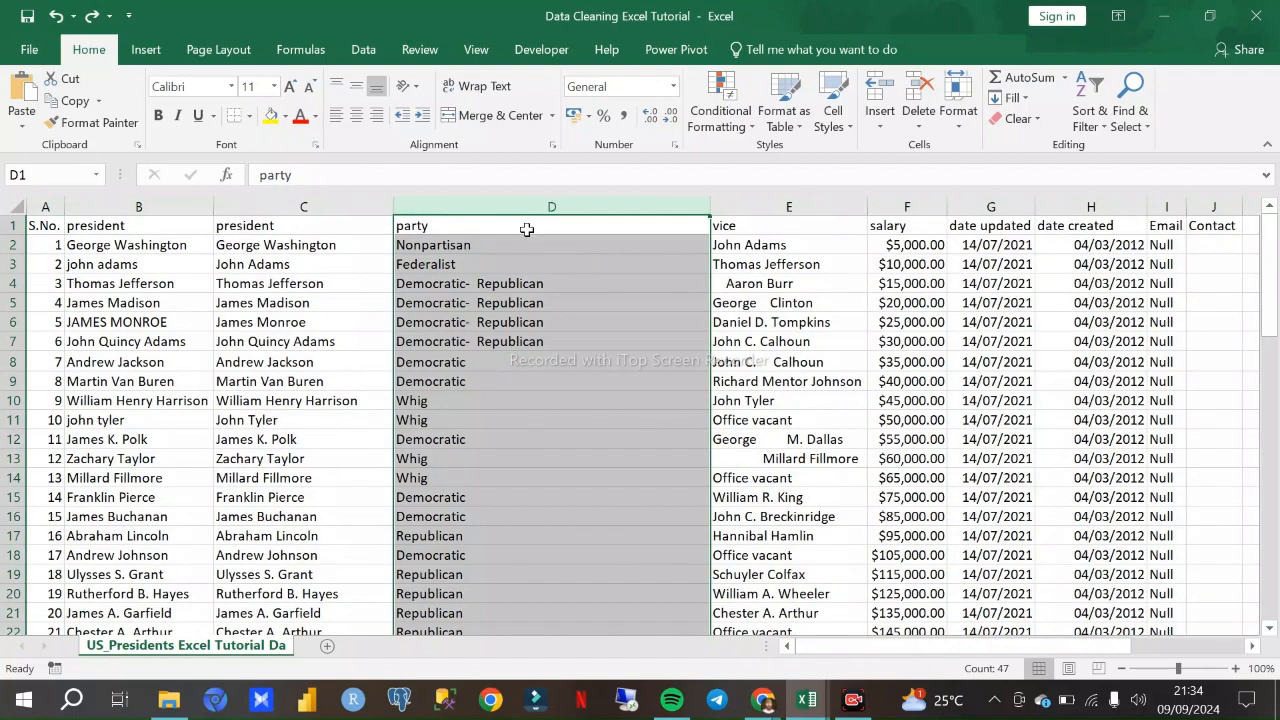
pyautogui.scroll(-9, 500, 290)
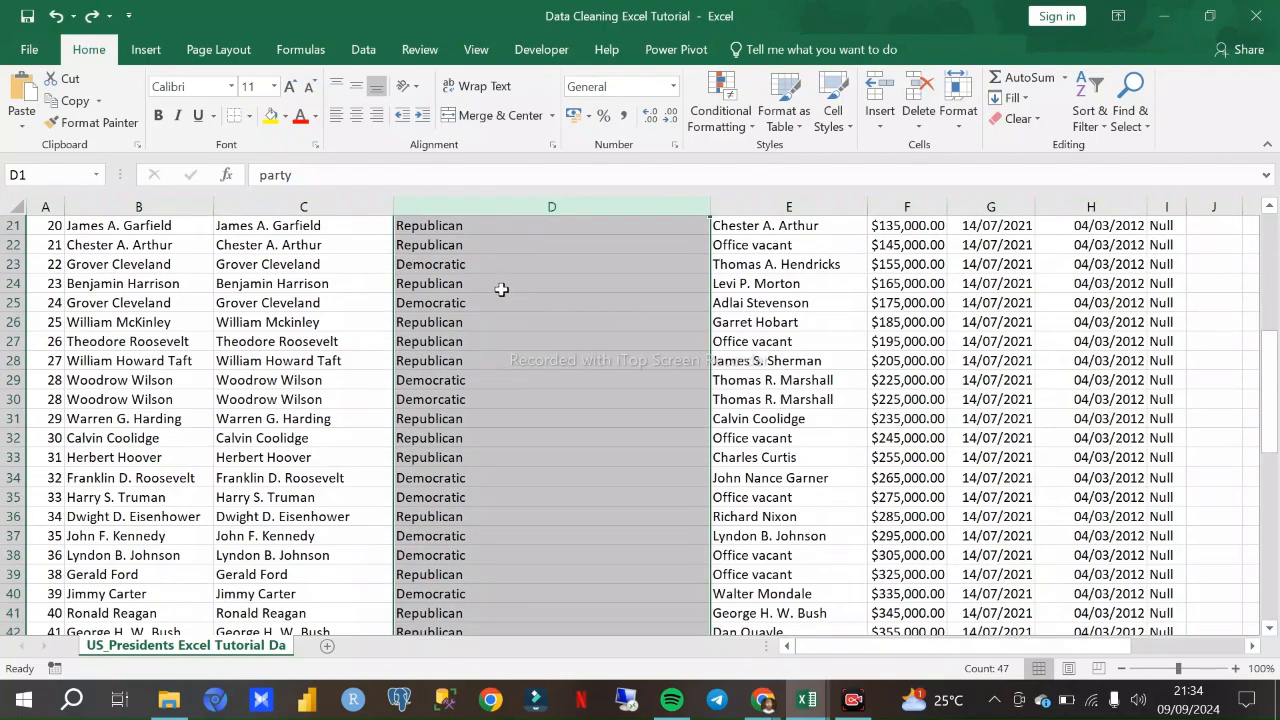
pyautogui.scroll(-5, 505, 296)
pyautogui.scroll(15, 505, 296)
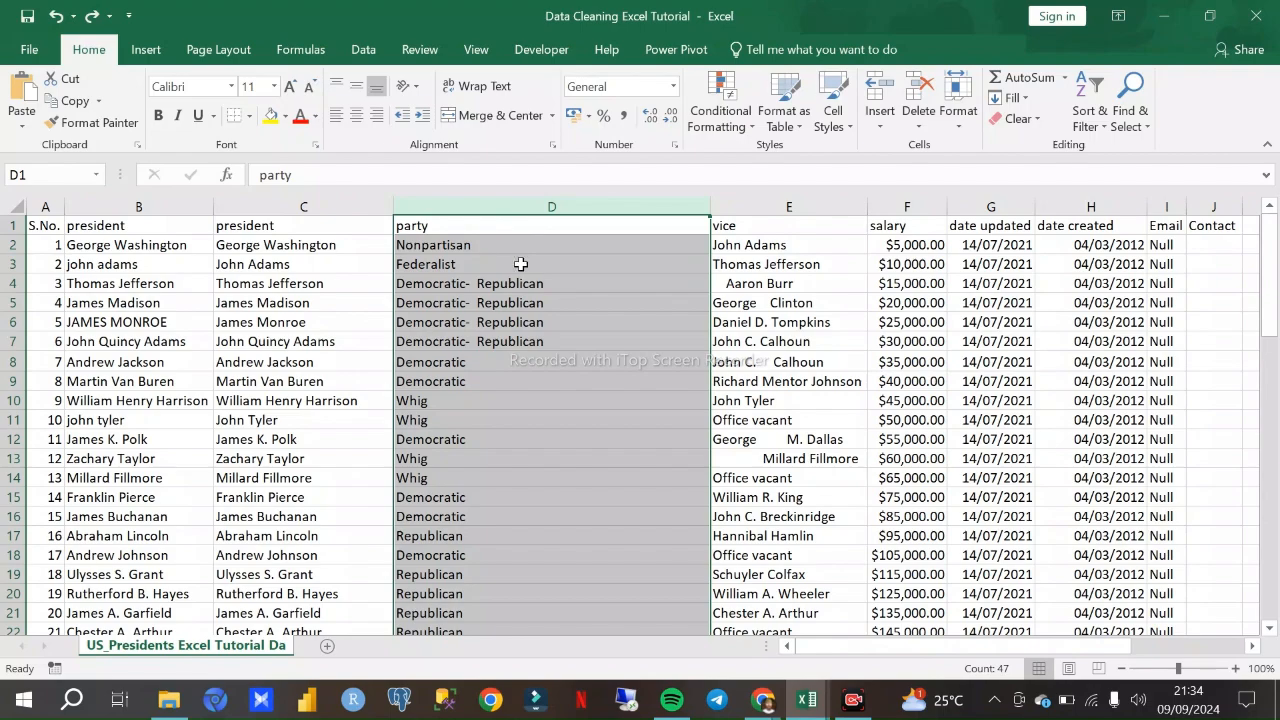
pyautogui.scroll(-1, 520, 300)
pyautogui.scroll(-10, 523, 306)
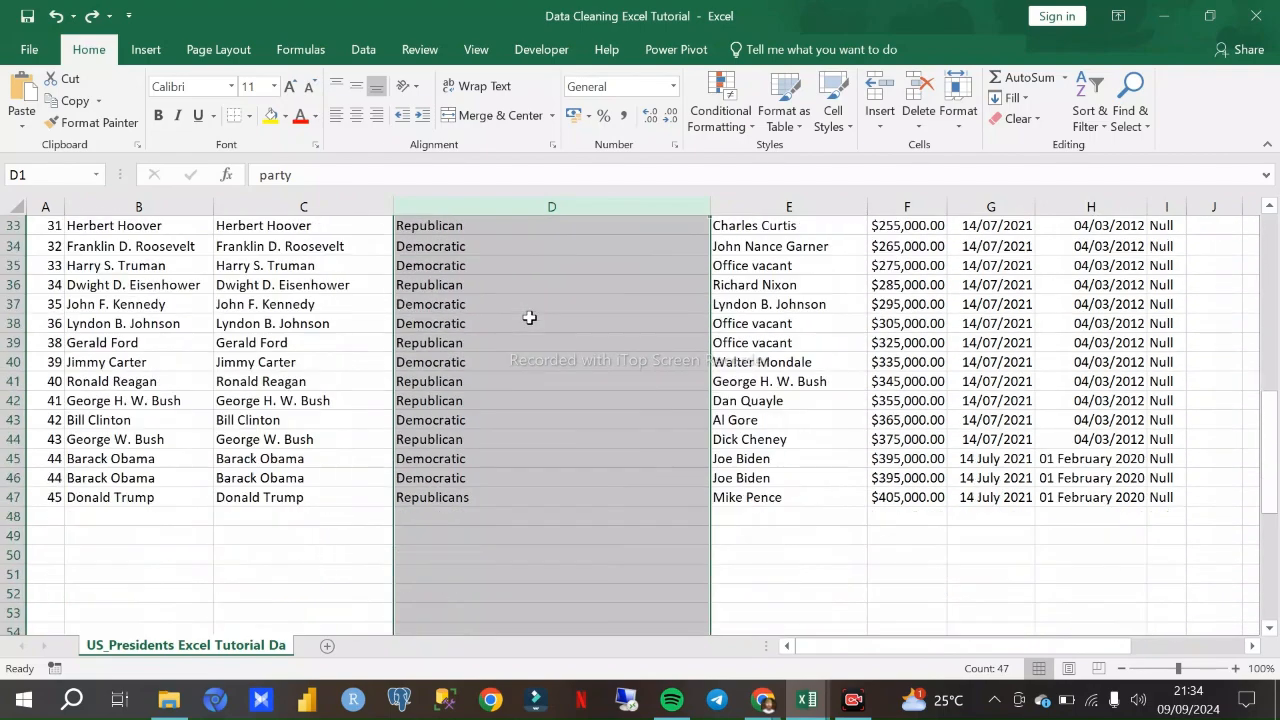
pyautogui.scroll(11, 526, 339)
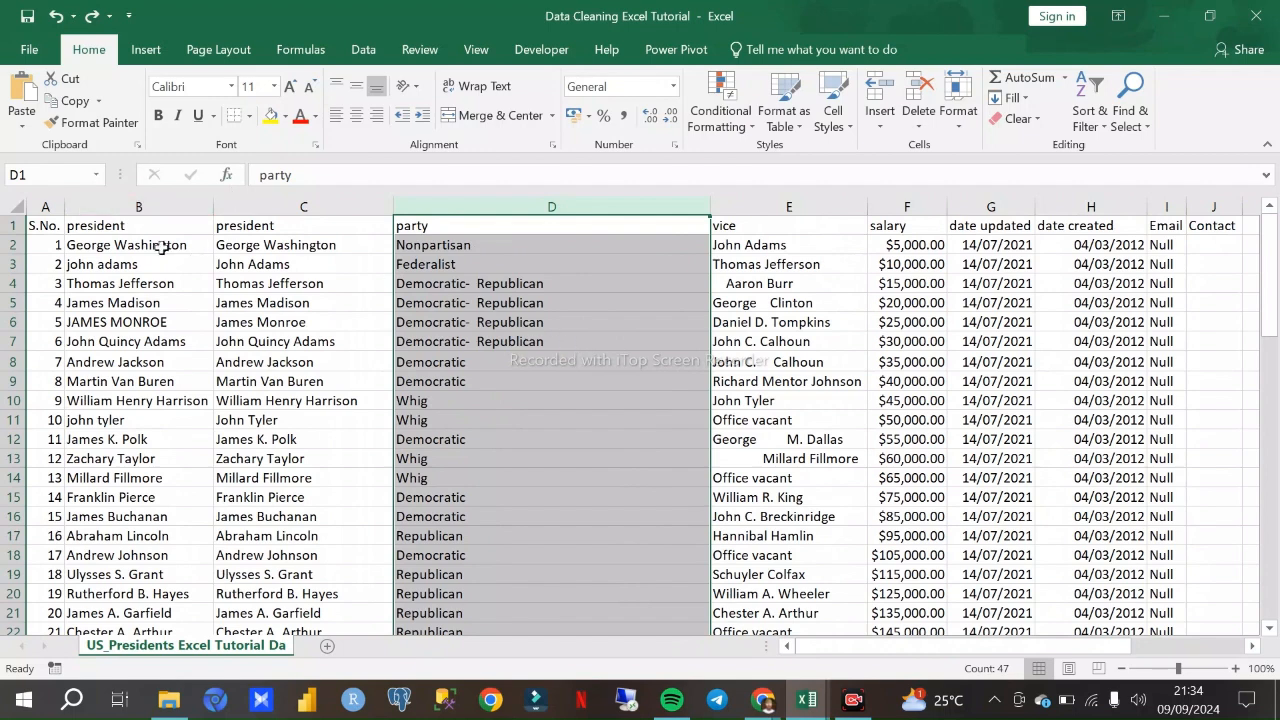
# - Turn on filtering for all header columns of the presidents sheet
pyautogui.click(17, 207)
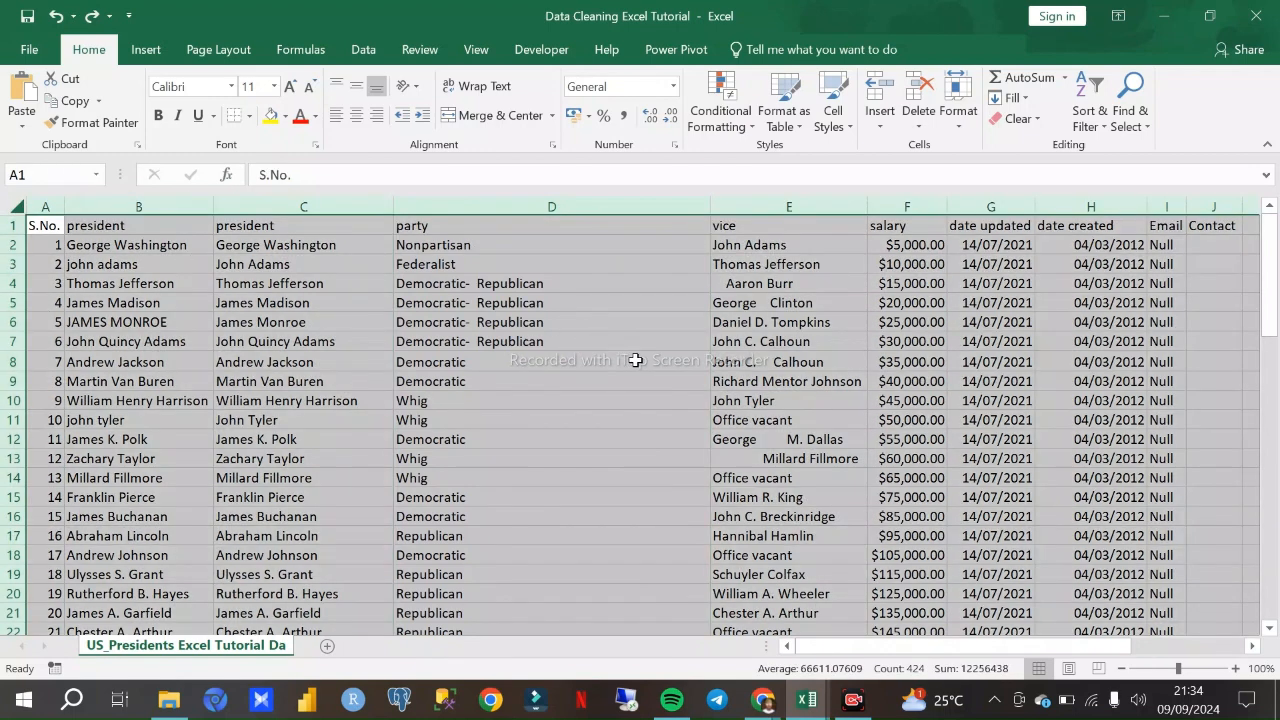
pyautogui.click(1087, 118)
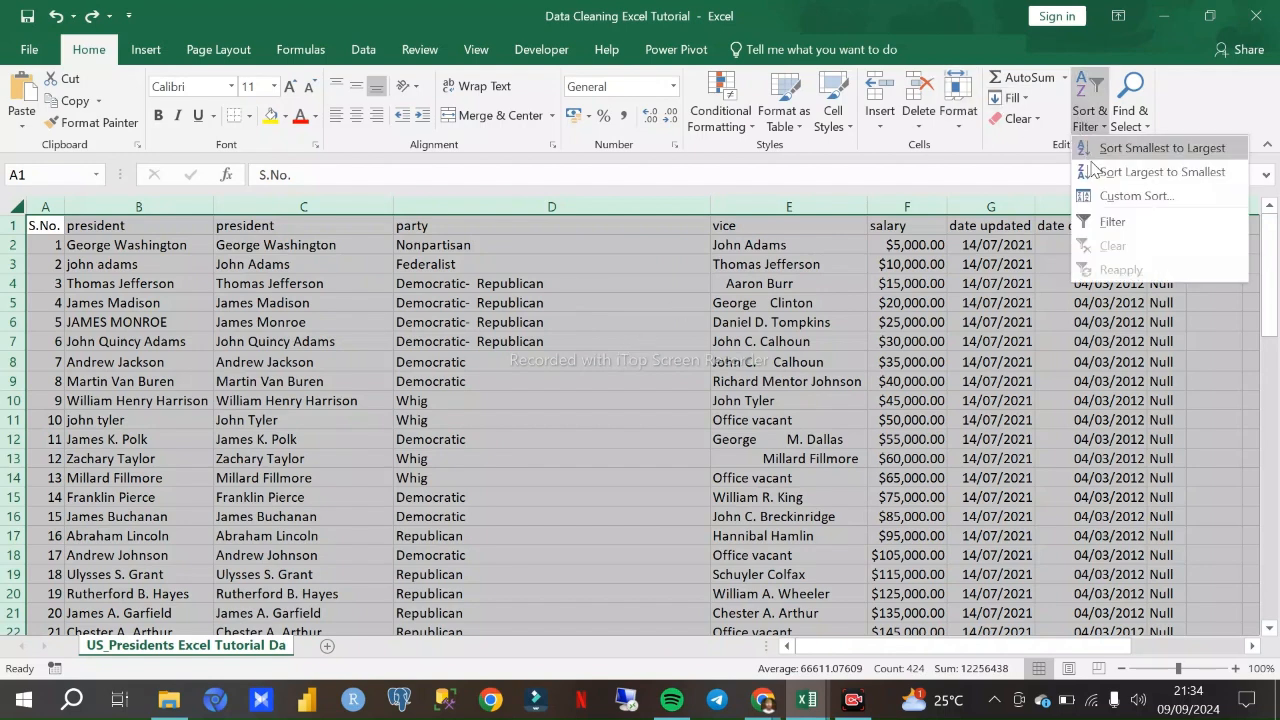
pyautogui.click(1112, 223)
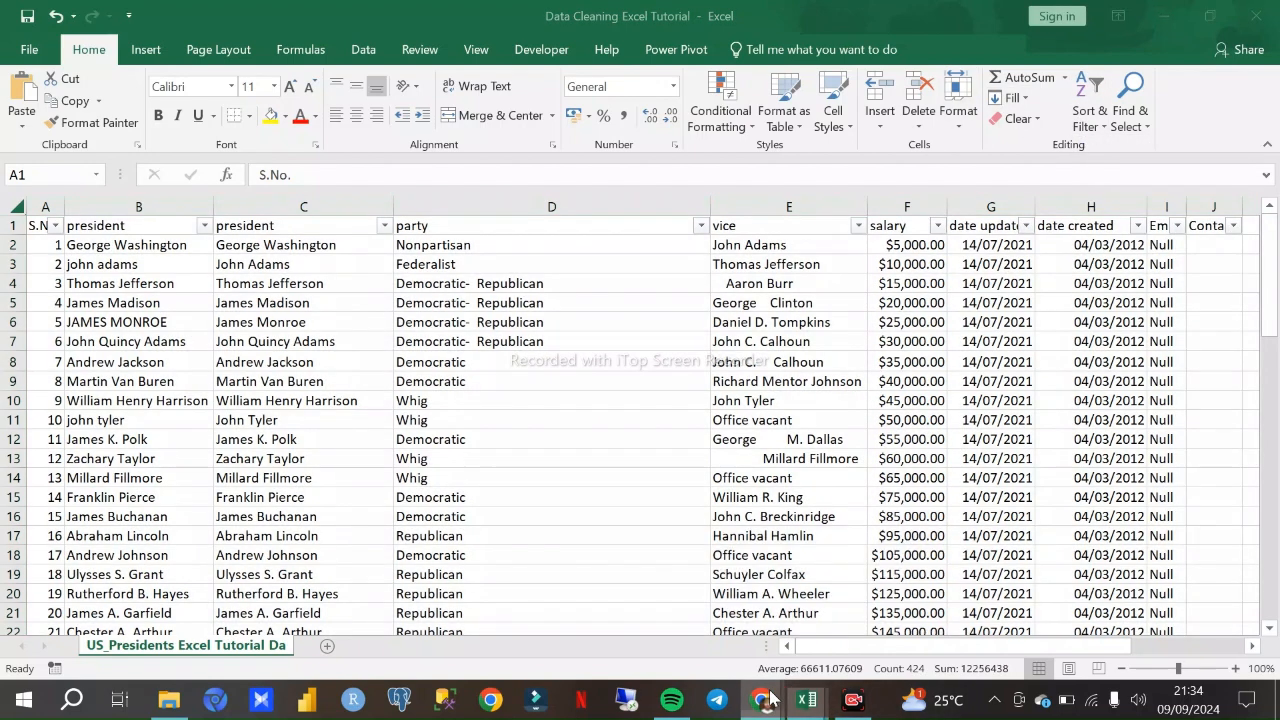
# - Dismiss the call time-limit notice in the Google Meet window and return to the Data Cleaning Excel Tutorial workbook
pyautogui.moveTo(763, 695)
pyautogui.click(798, 586)
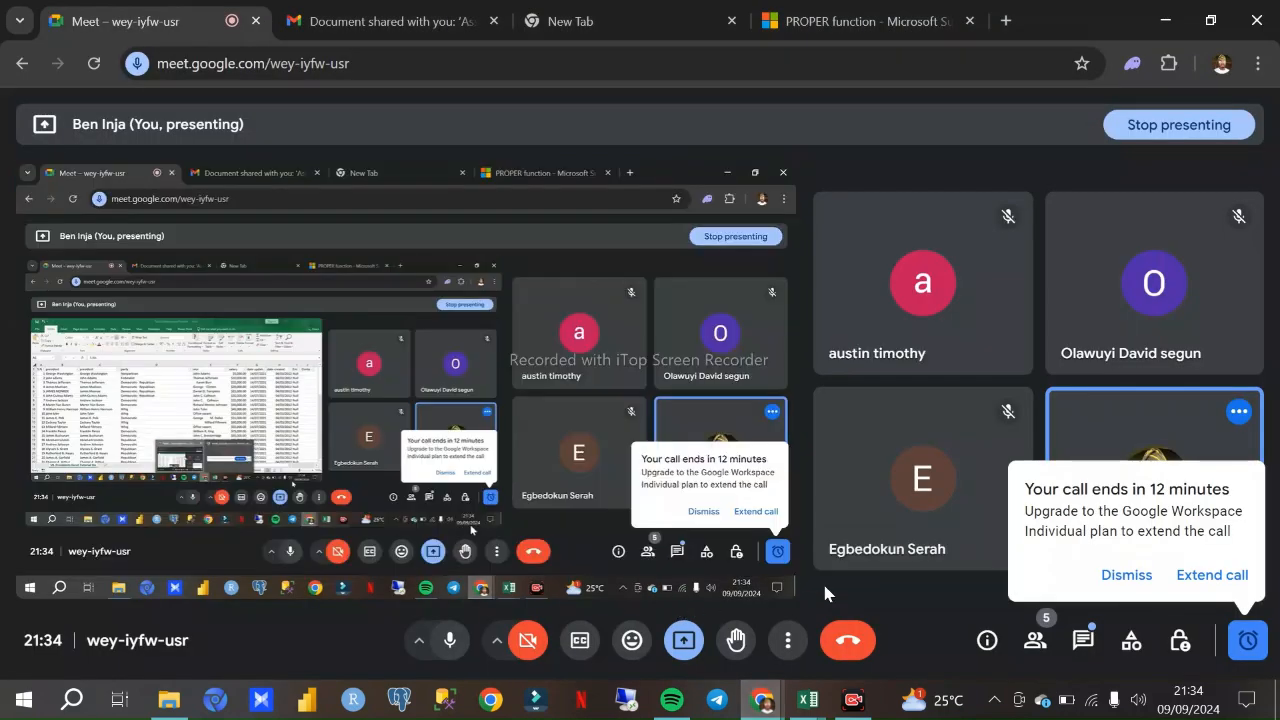
pyautogui.click(1106, 574)
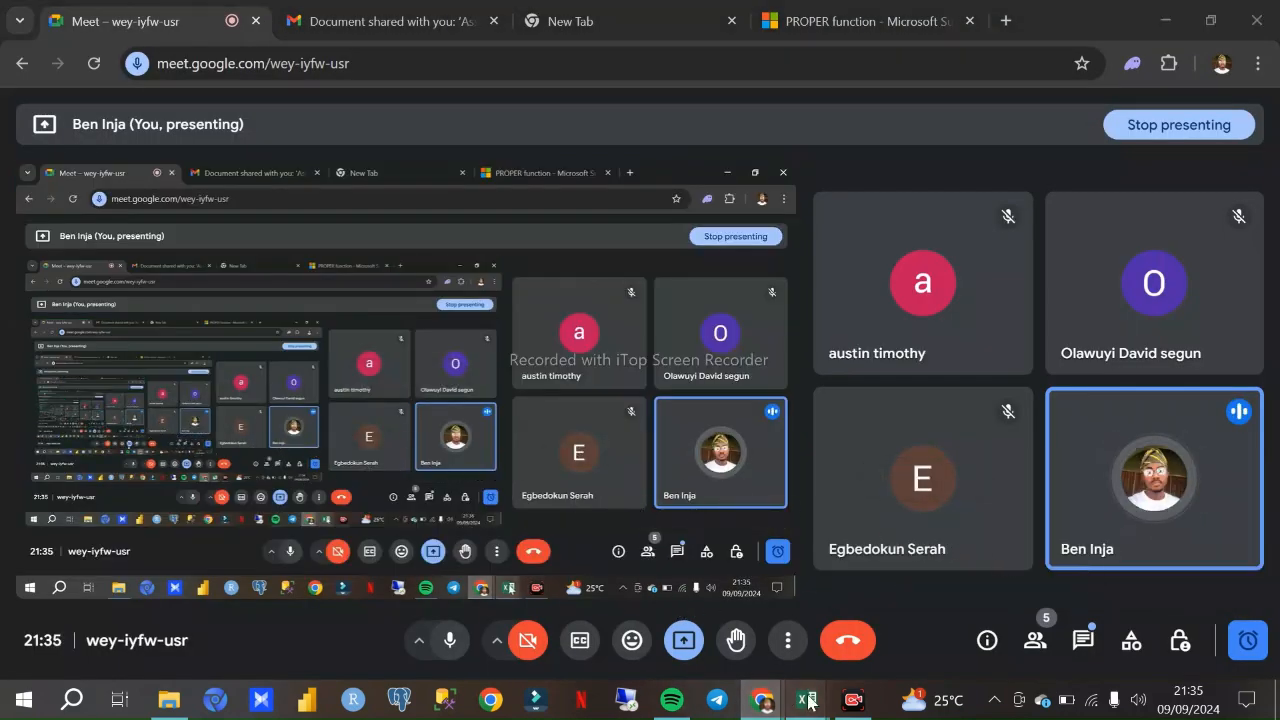
pyautogui.moveTo(807, 699)
pyautogui.click(771, 650)
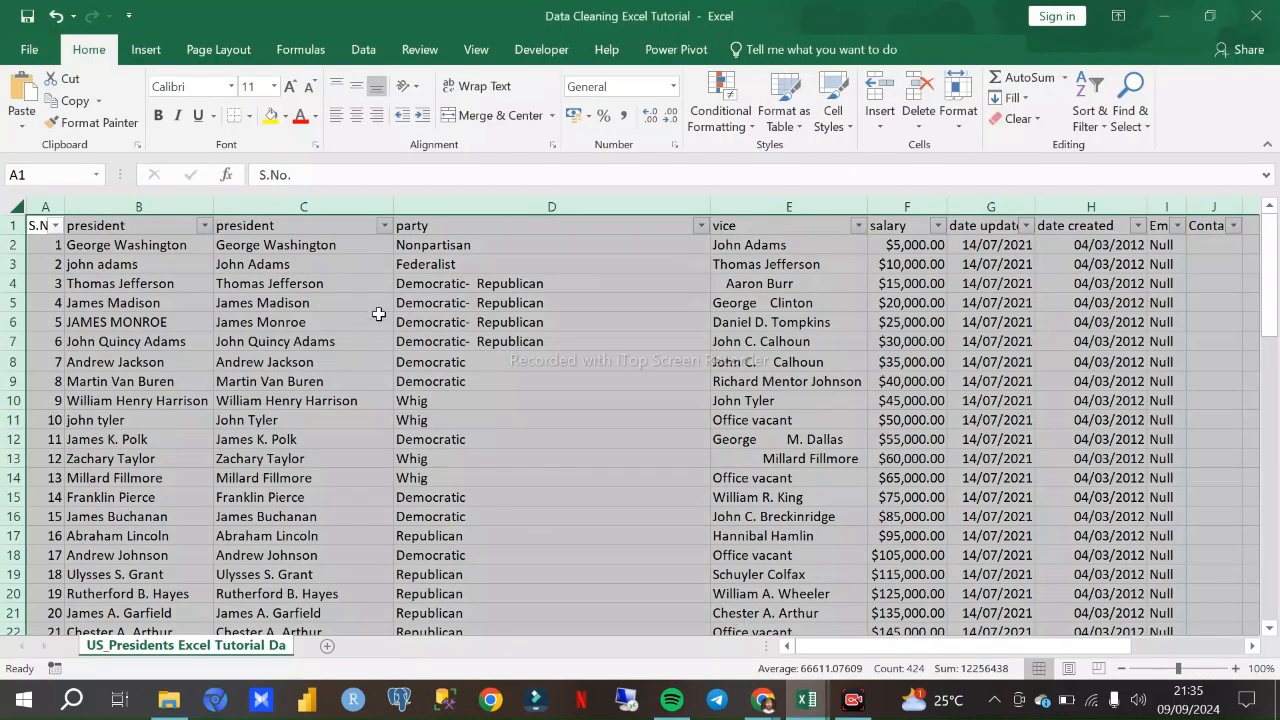
# - Look through the sheet's rows and open the party column's filter list to inspect its distinct values
pyautogui.scroll(-3, 608, 289)
pyautogui.scroll(3, 612, 296)
pyautogui.scroll(-4, 577, 272)
pyautogui.scroll(-3, 578, 318)
pyautogui.scroll(7, 570, 370)
pyautogui.scroll(-4, 601, 357)
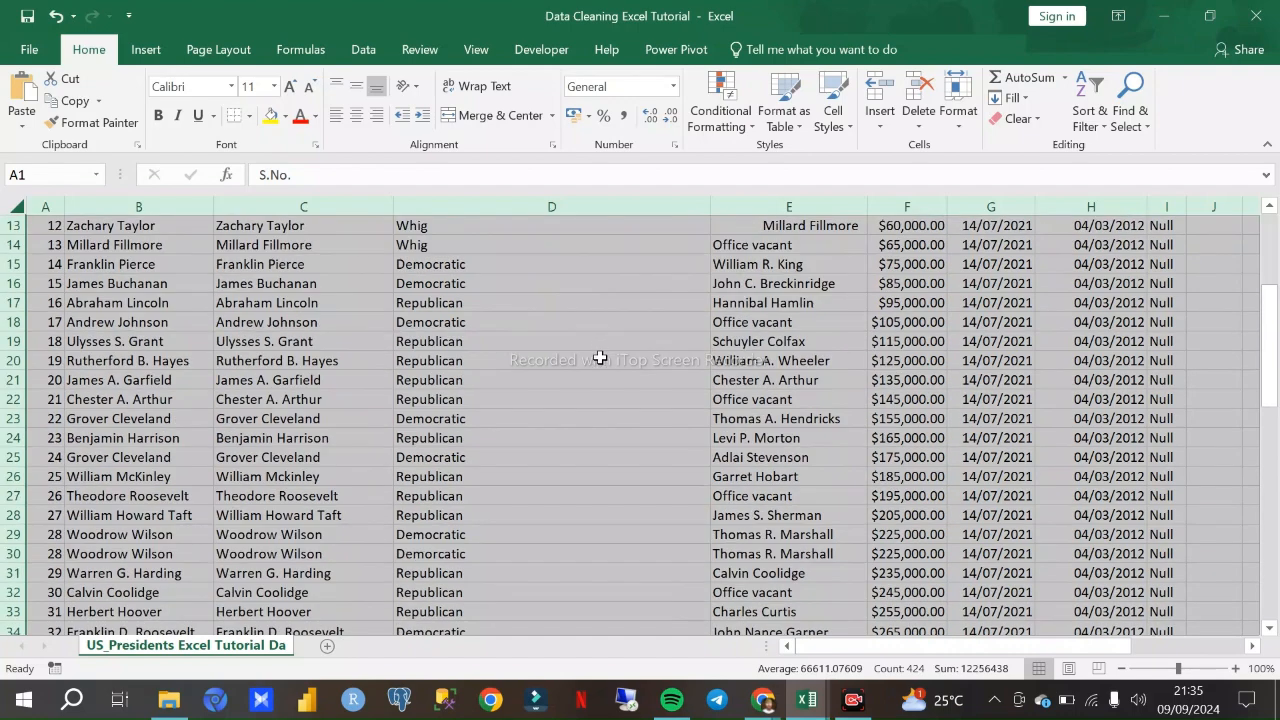
pyautogui.scroll(4, 601, 357)
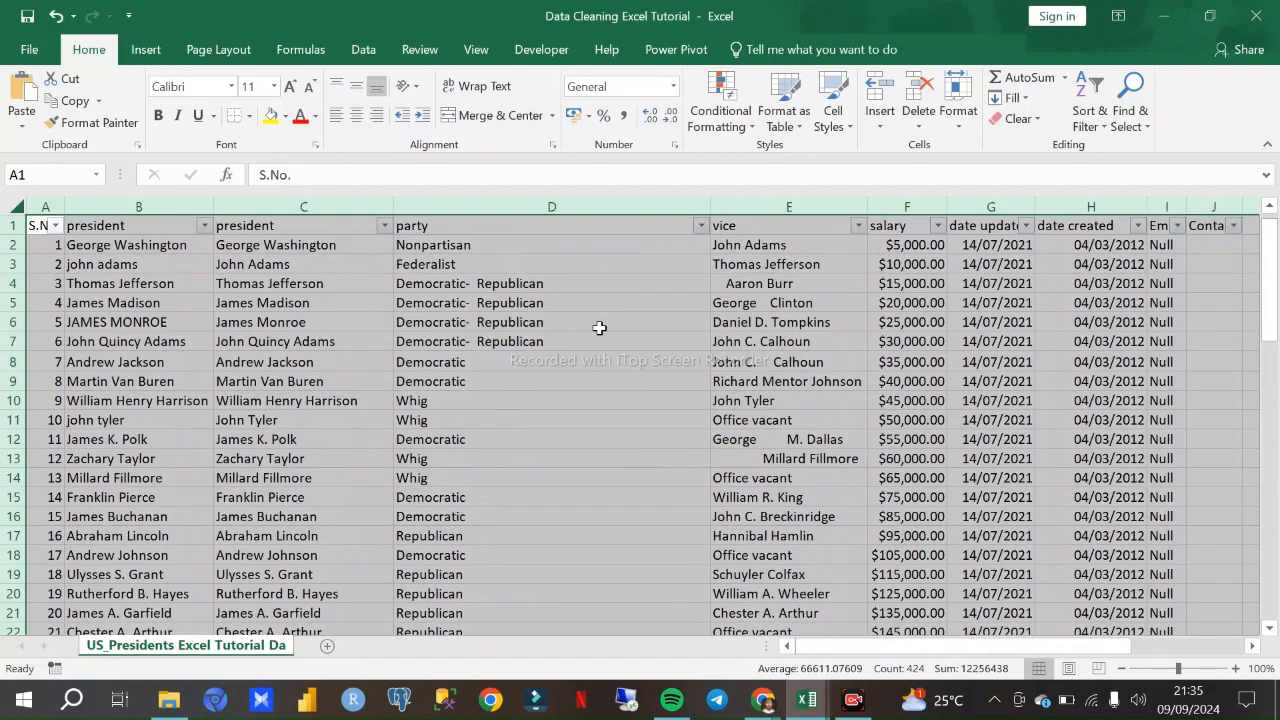
pyautogui.click(700, 226)
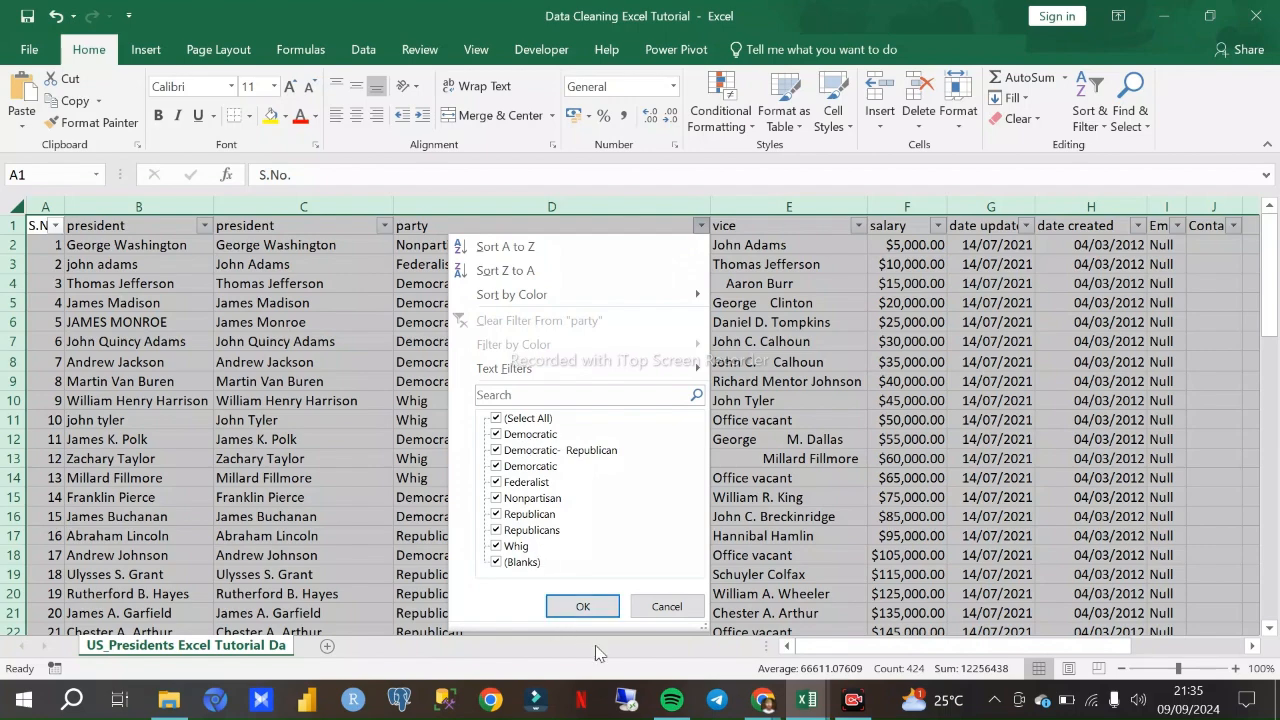
# - Check the Google Meet call window and return to the Data Cleaning Excel Tutorial workbook
pyautogui.click(760, 702)
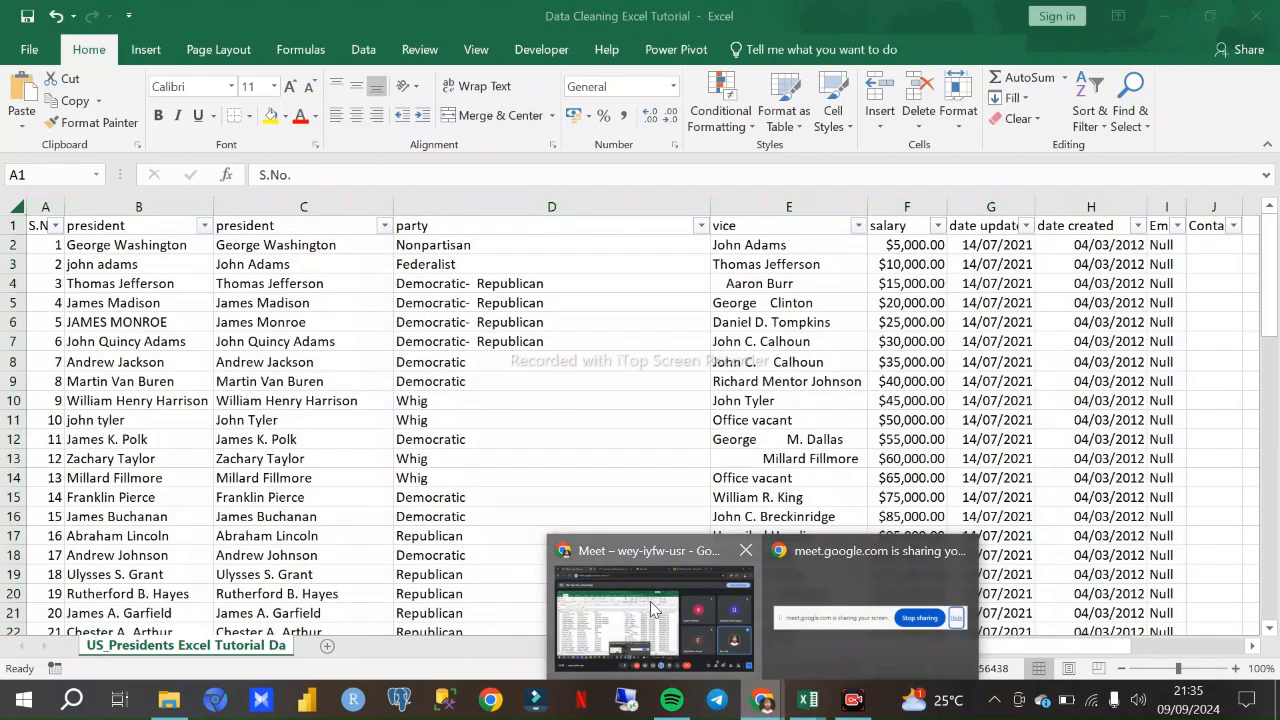
pyautogui.click(656, 615)
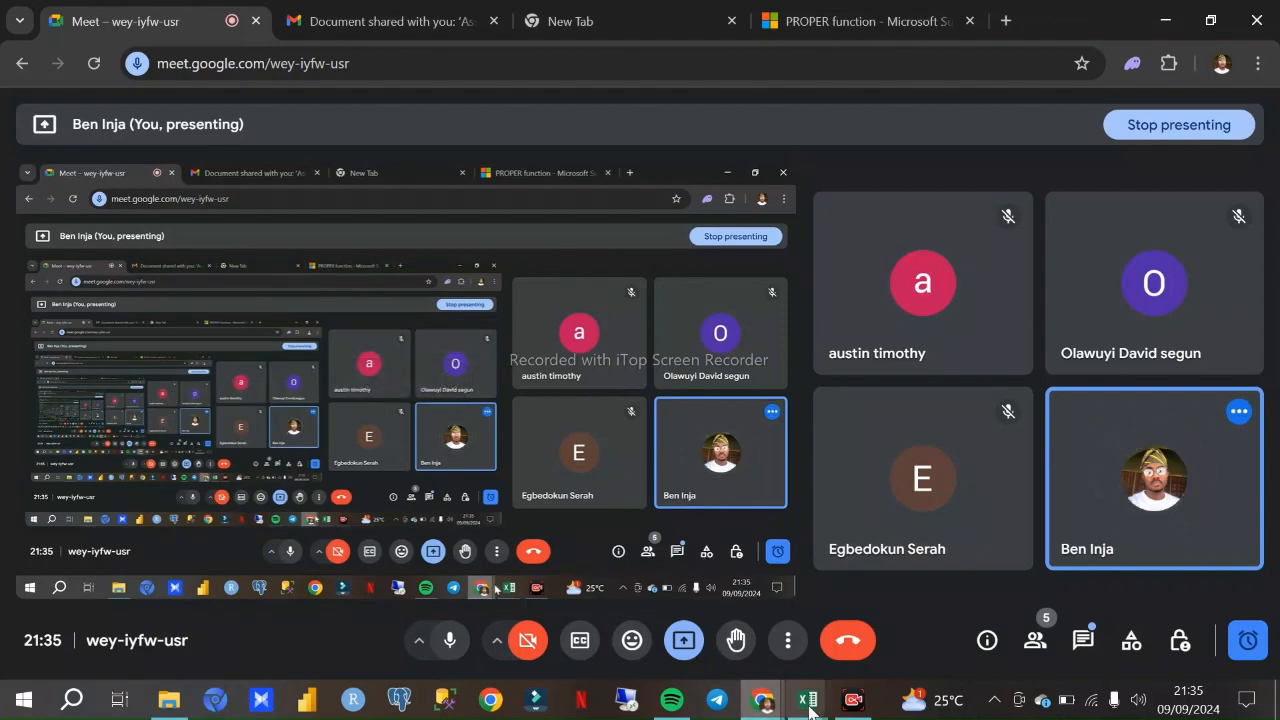
pyautogui.moveTo(807, 700)
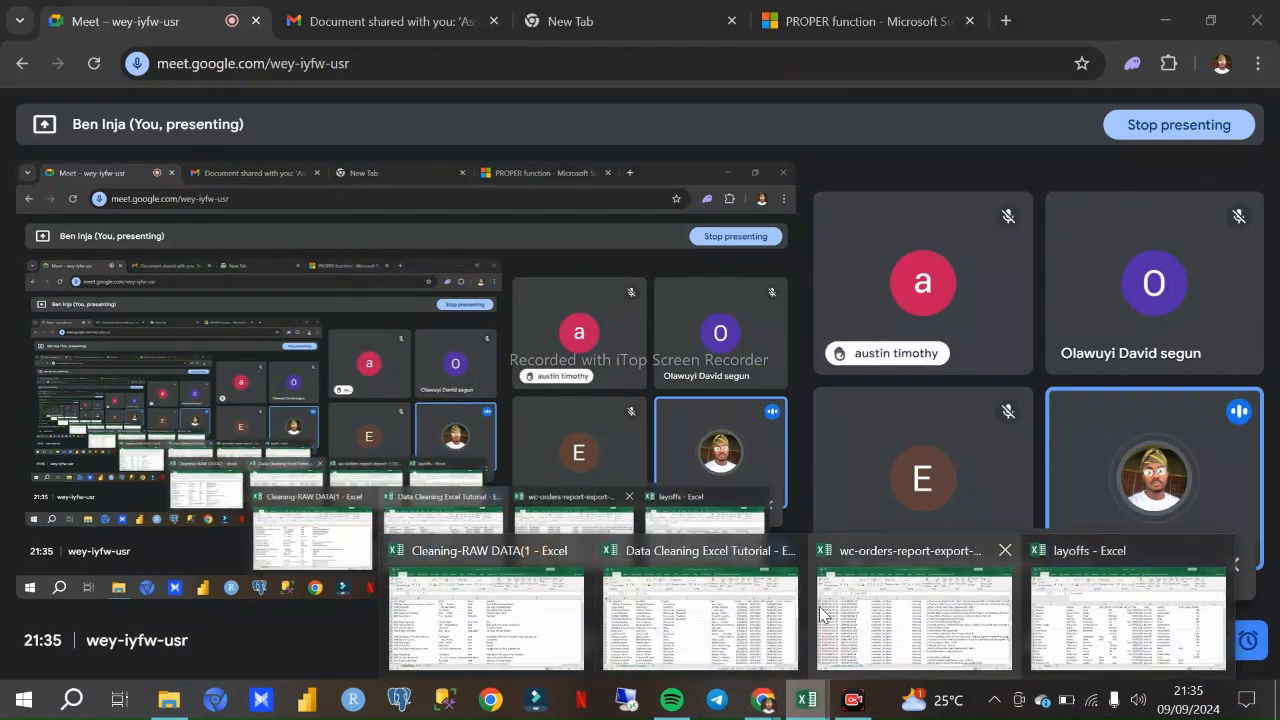
pyautogui.click(688, 612)
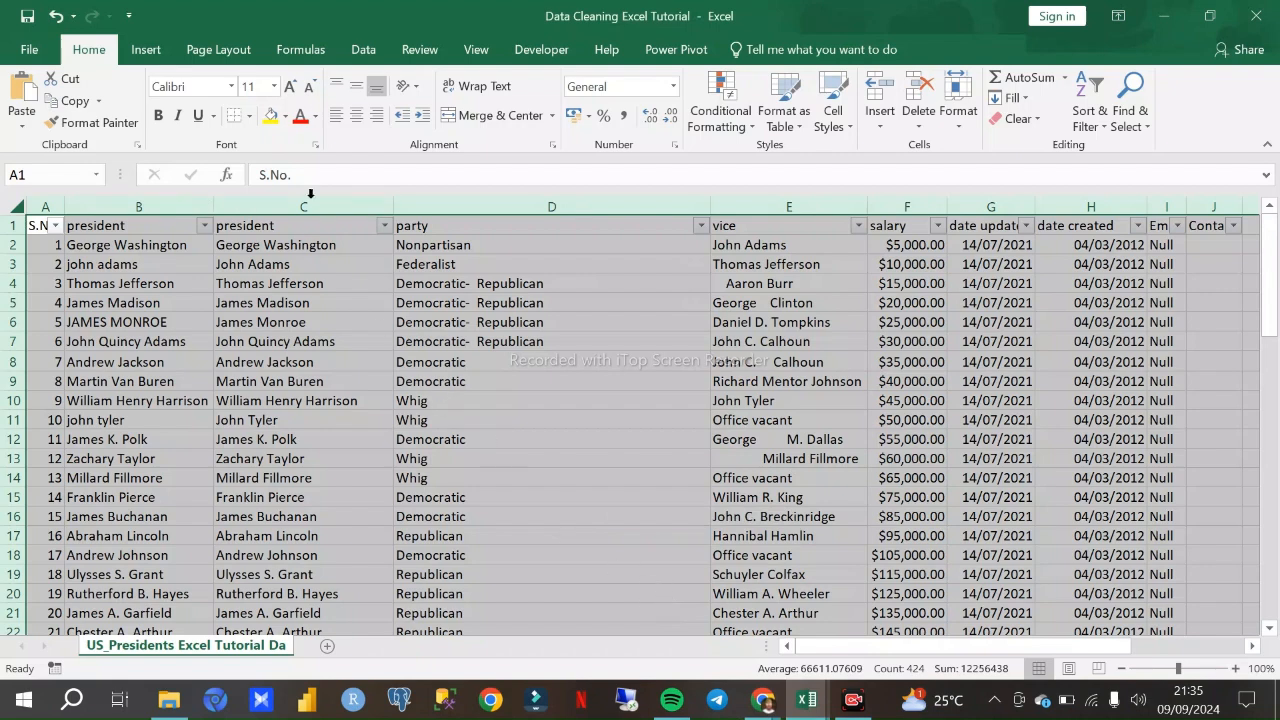
# - Review the party filter's distinct values for misspelled or duplicate names, keeping every value included
pyautogui.click(698, 226)
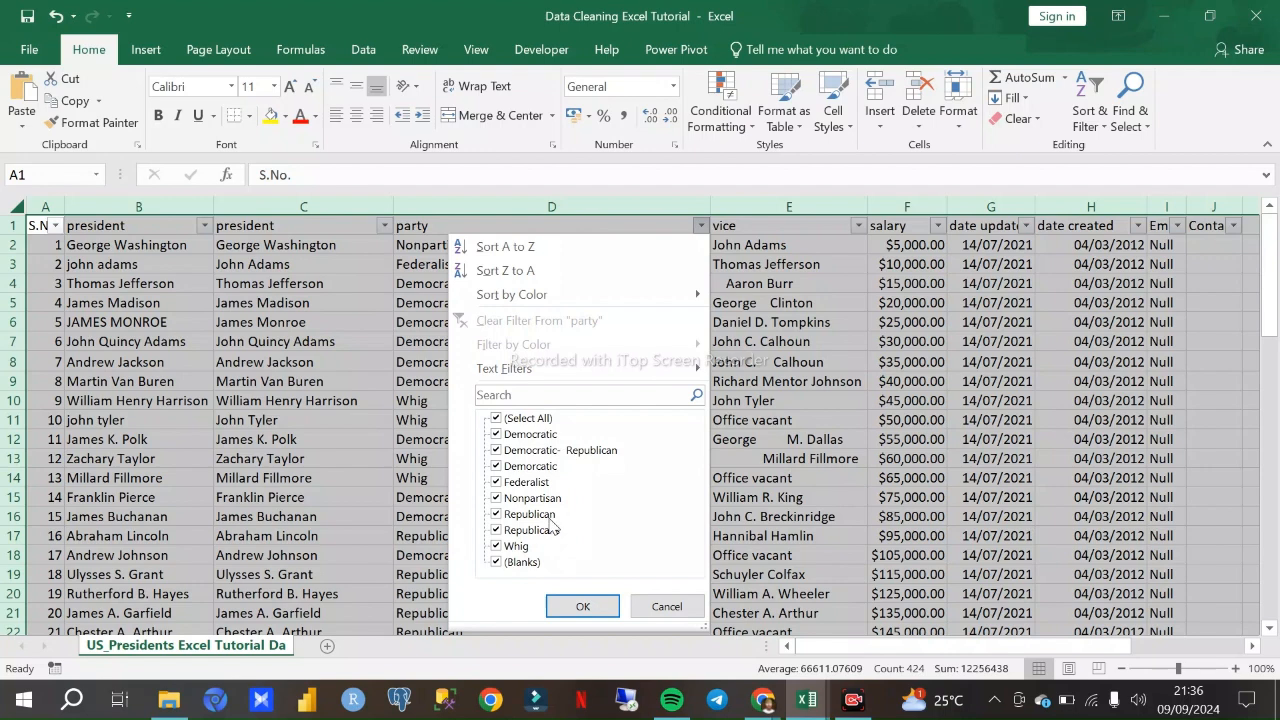
pyautogui.click(564, 531)
pyautogui.click(597, 608)
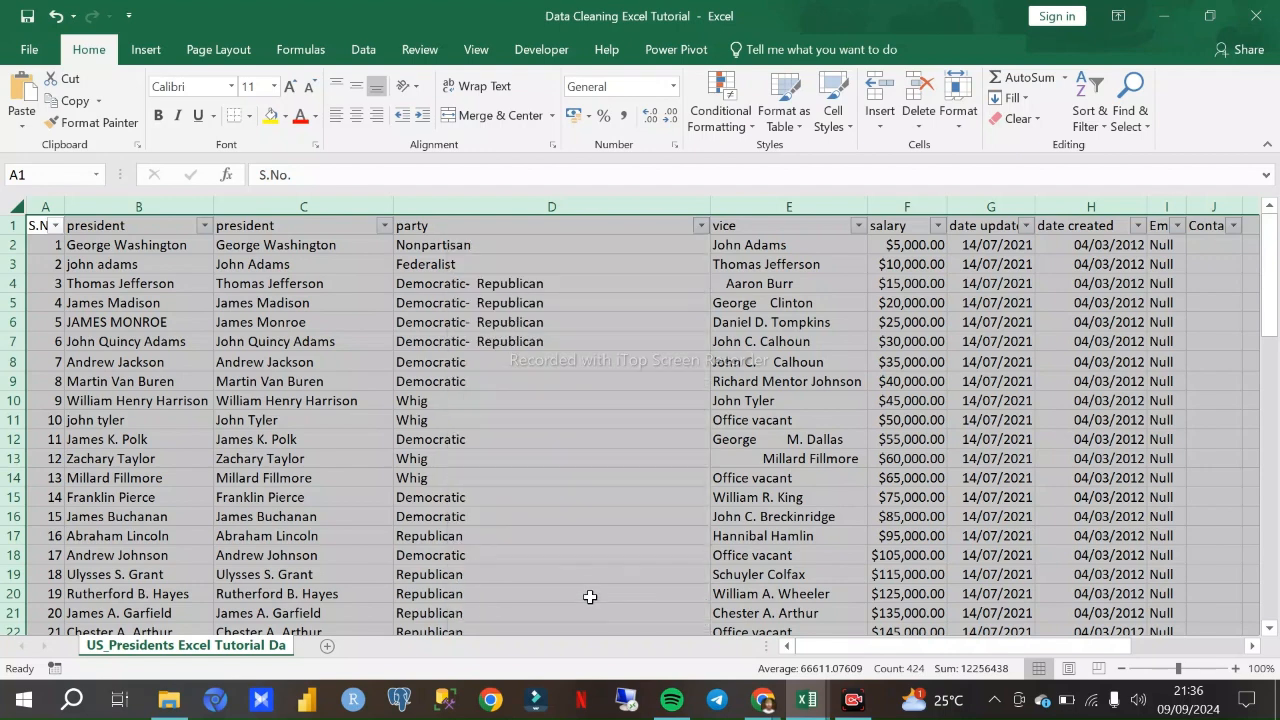
# - Correct the party entry in D47 to Republican by removing the trailing s
pyautogui.click(578, 394)
pyautogui.scroll(-15, 578, 394)
pyautogui.scroll(3, 566, 373)
pyautogui.scroll(1, 566, 373)
pyautogui.click(460, 497)
pyautogui.doubleClick(473, 497)
pyautogui.press('BackSpace')
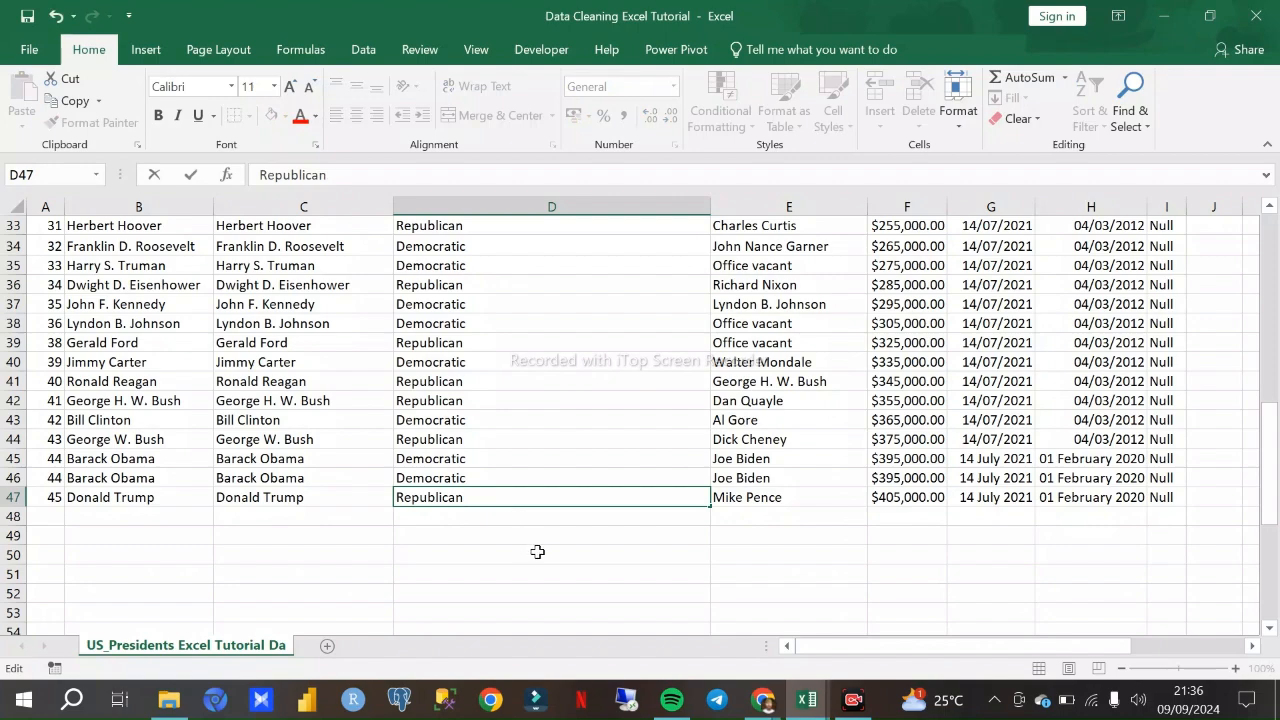
pyautogui.press('Return')
# - Check the party entries down to the corrected D47 for remaining spelling inconsistencies
pyautogui.scroll(11, 502, 458)
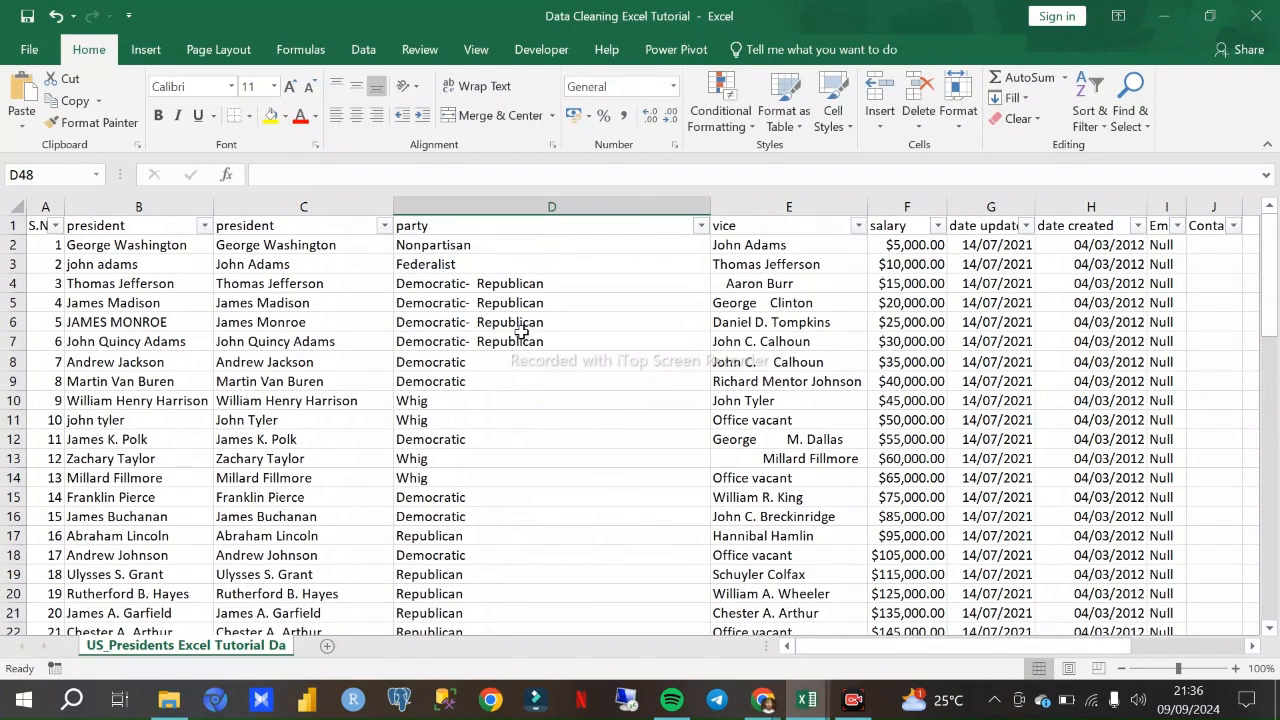
pyautogui.scroll(-4, 470, 330)
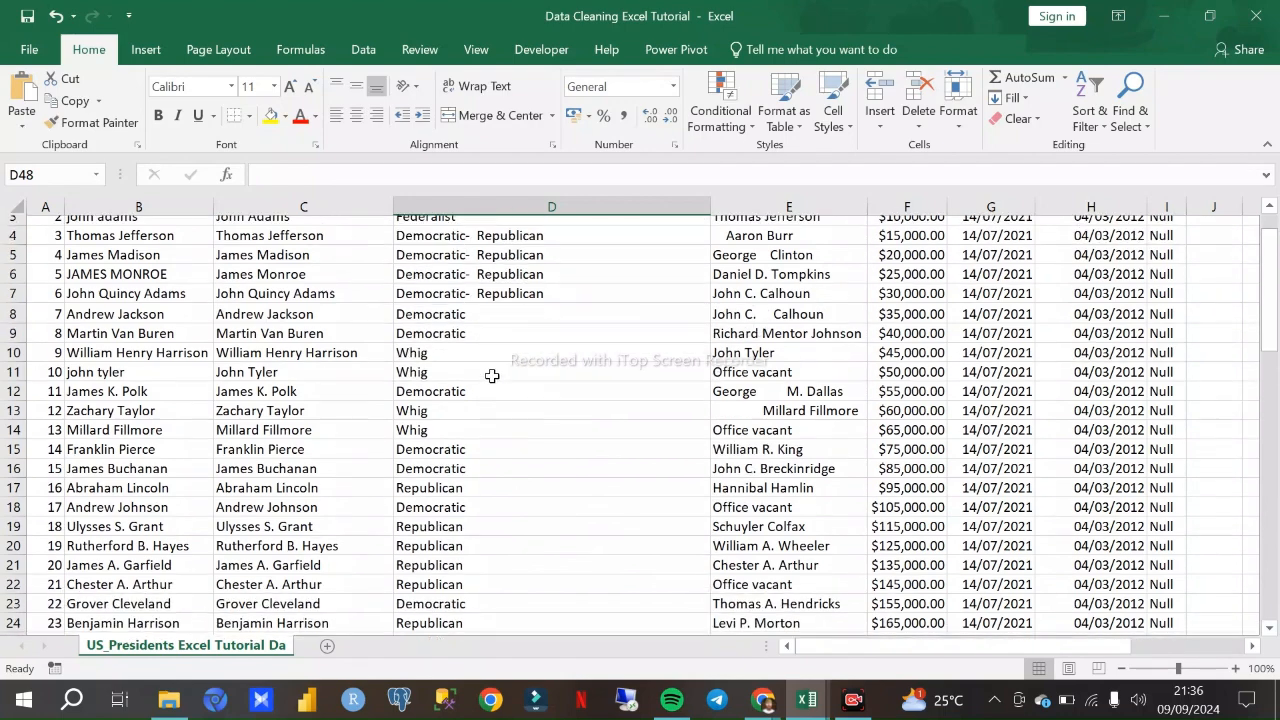
pyautogui.click(447, 437)
pyautogui.click(447, 419)
pyautogui.click(448, 437)
pyautogui.scroll(-5, 526, 437)
pyautogui.click(487, 574)
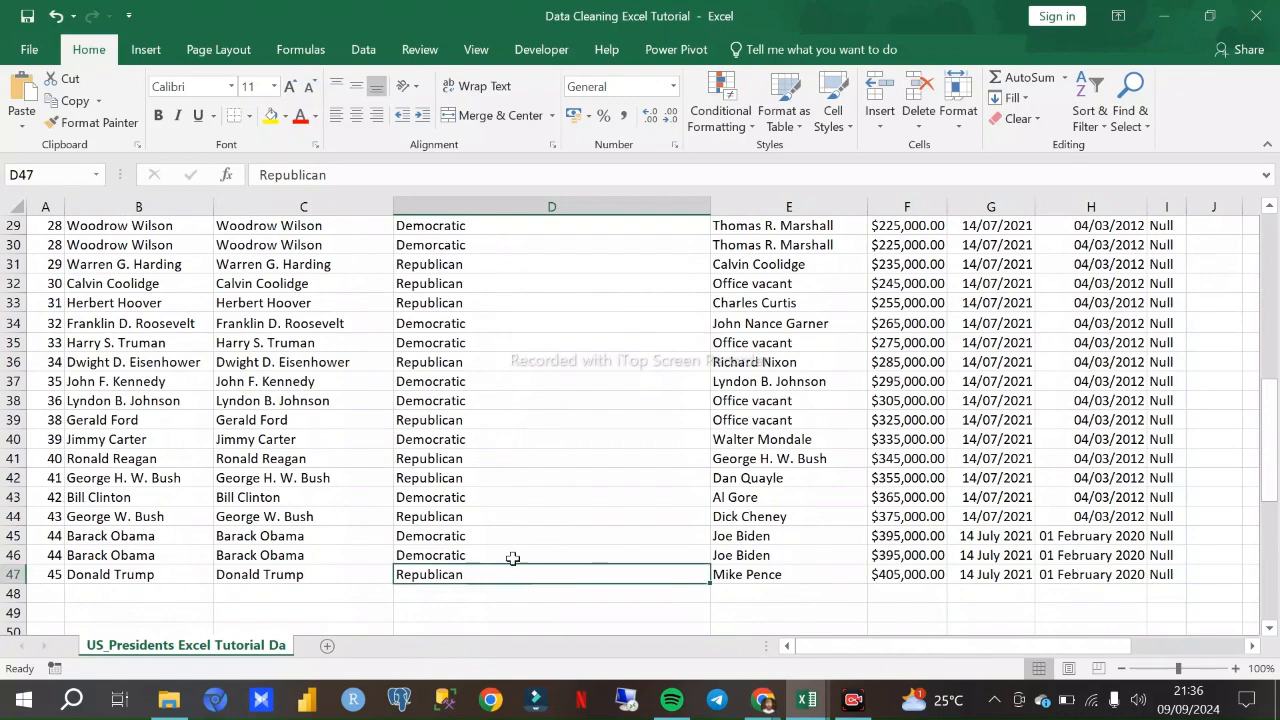
pyautogui.scroll(7, 519, 416)
pyautogui.scroll(-8, 518, 414)
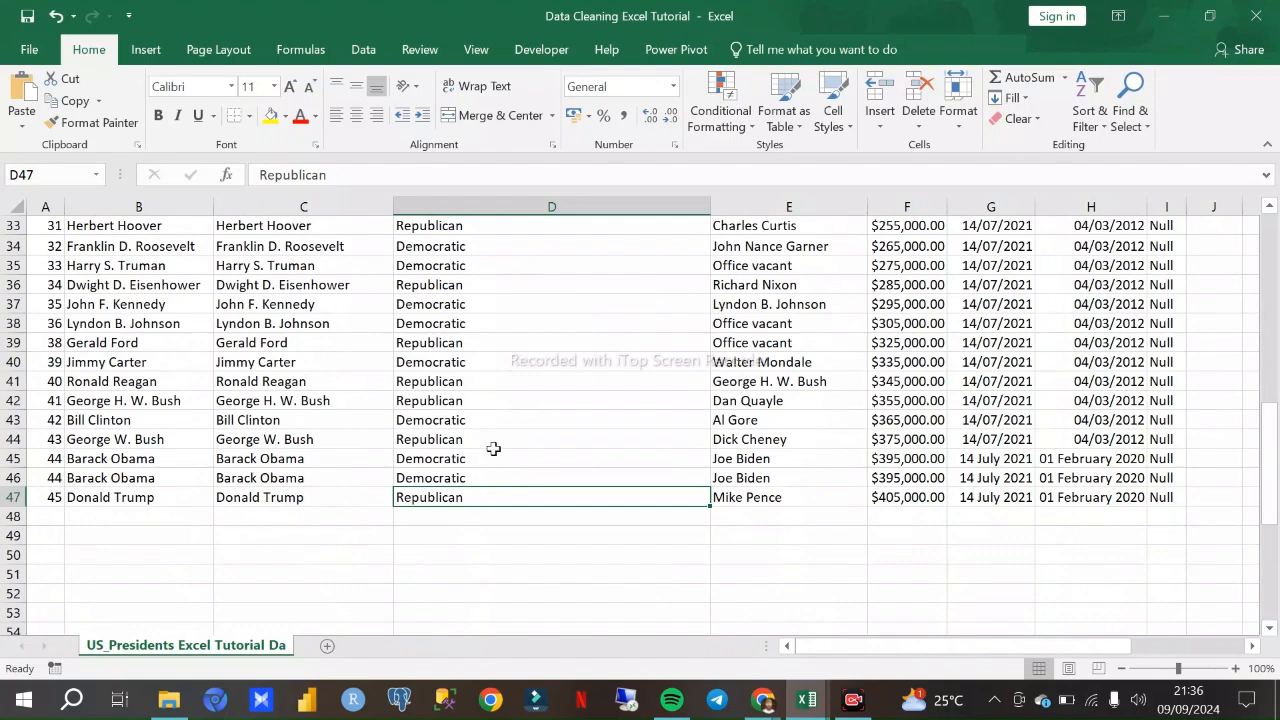
pyautogui.scroll(11, 505, 430)
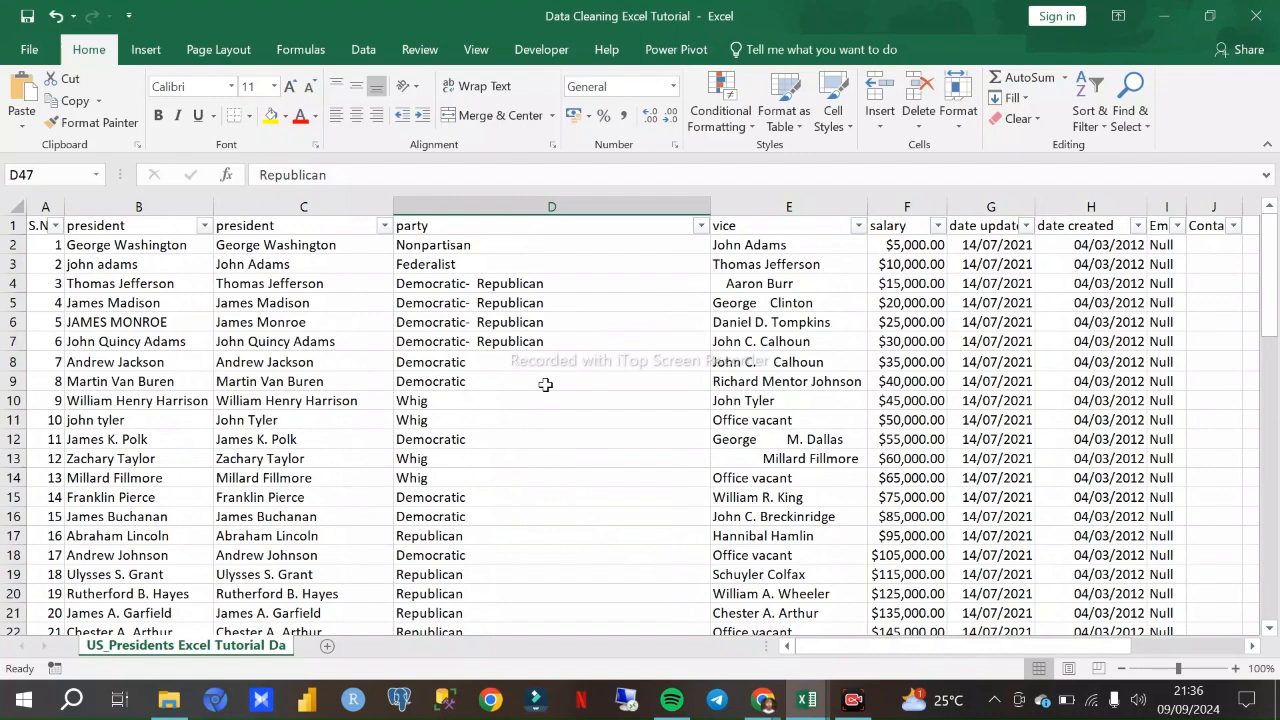
pyautogui.click(232, 207)
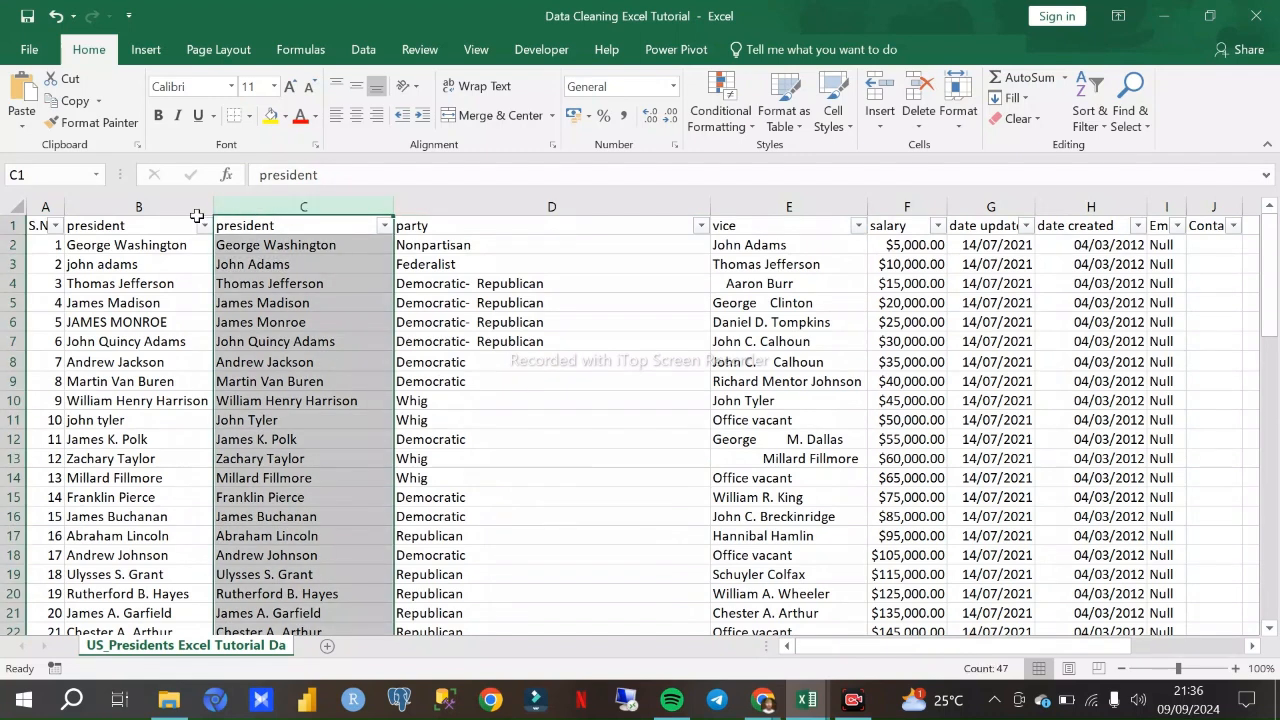
pyautogui.click(188, 205)
pyautogui.click(288, 207)
pyautogui.click(599, 201)
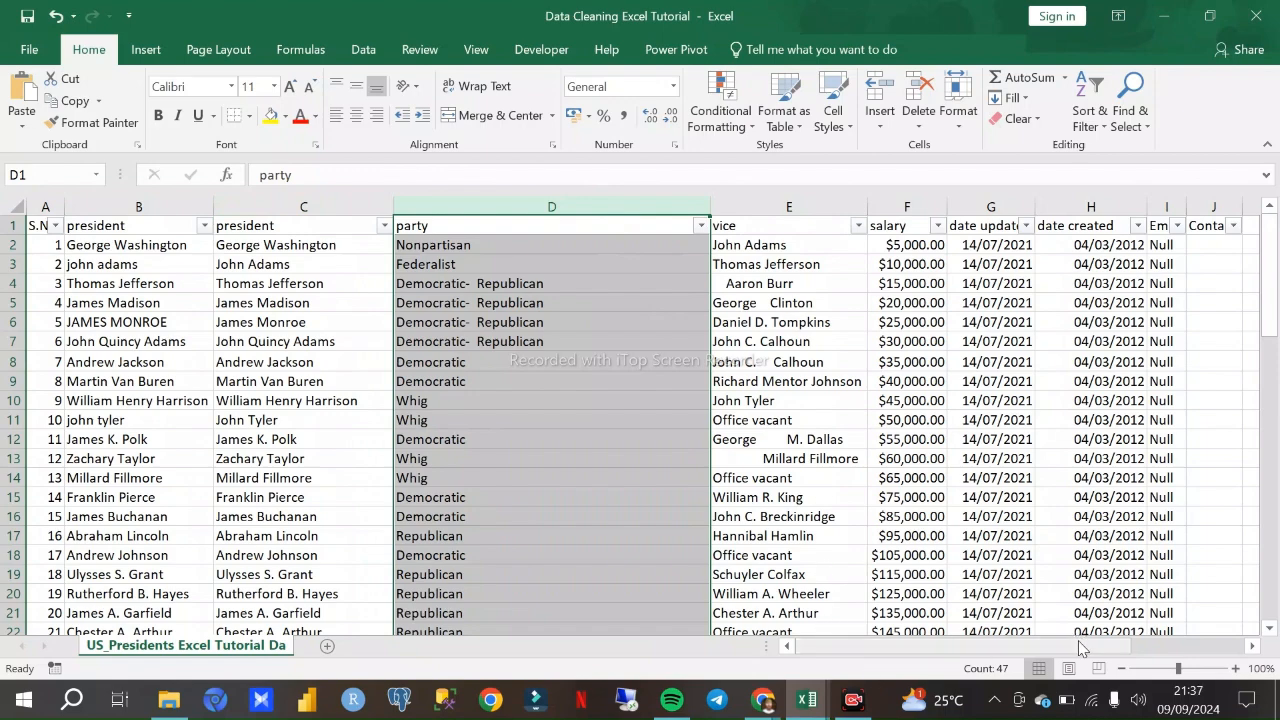
# - Bring the vice column into focus and look over its entries
pyautogui.moveTo(1080, 648); pyautogui.dragTo(1177, 654)
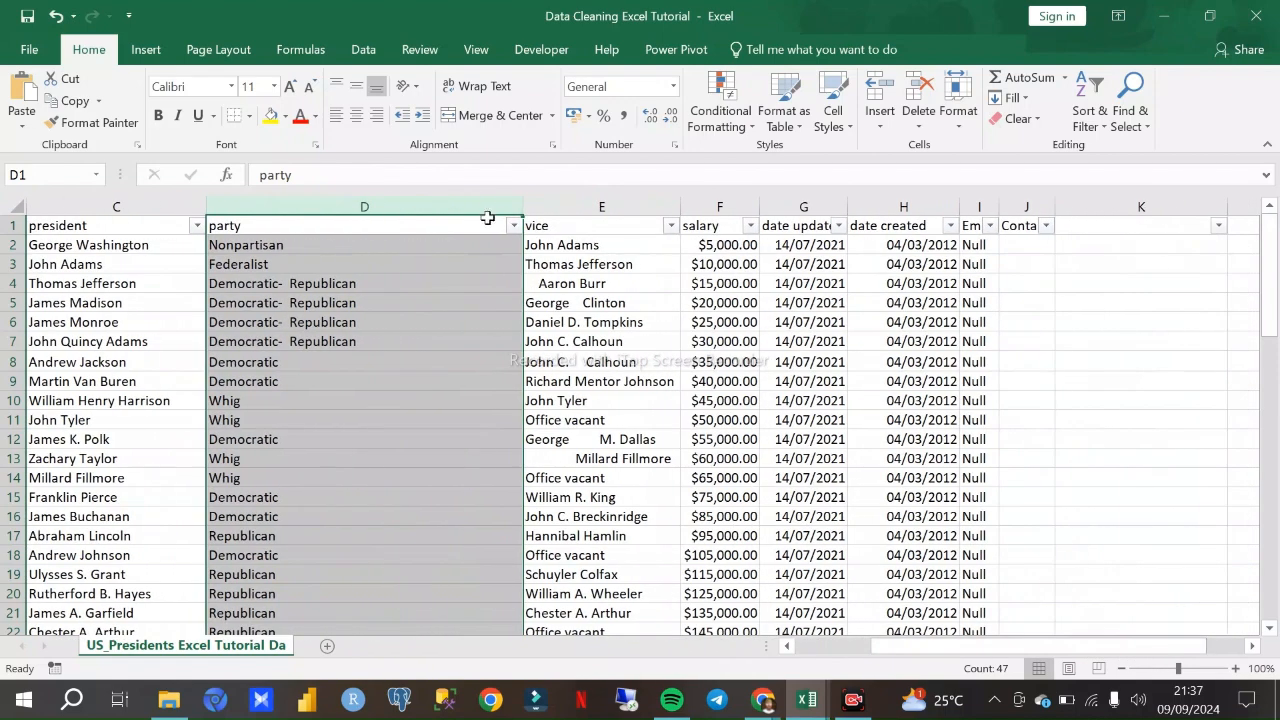
pyautogui.click(636, 207)
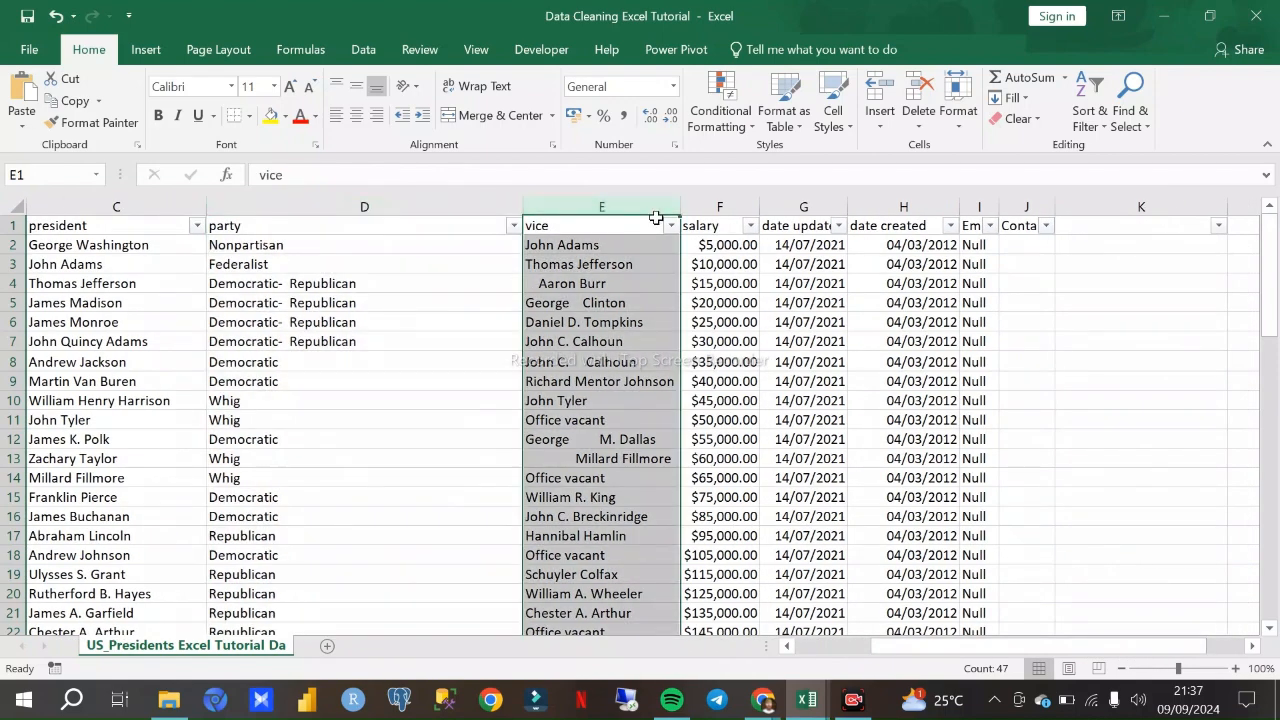
pyautogui.scroll(-2, 640, 288)
pyautogui.scroll(2, 635, 305)
# - Switch to the Google Meet call, dismiss its call time limit notice and return to the Data Cleaning Excel Tutorial workbook
pyautogui.click(762, 700)
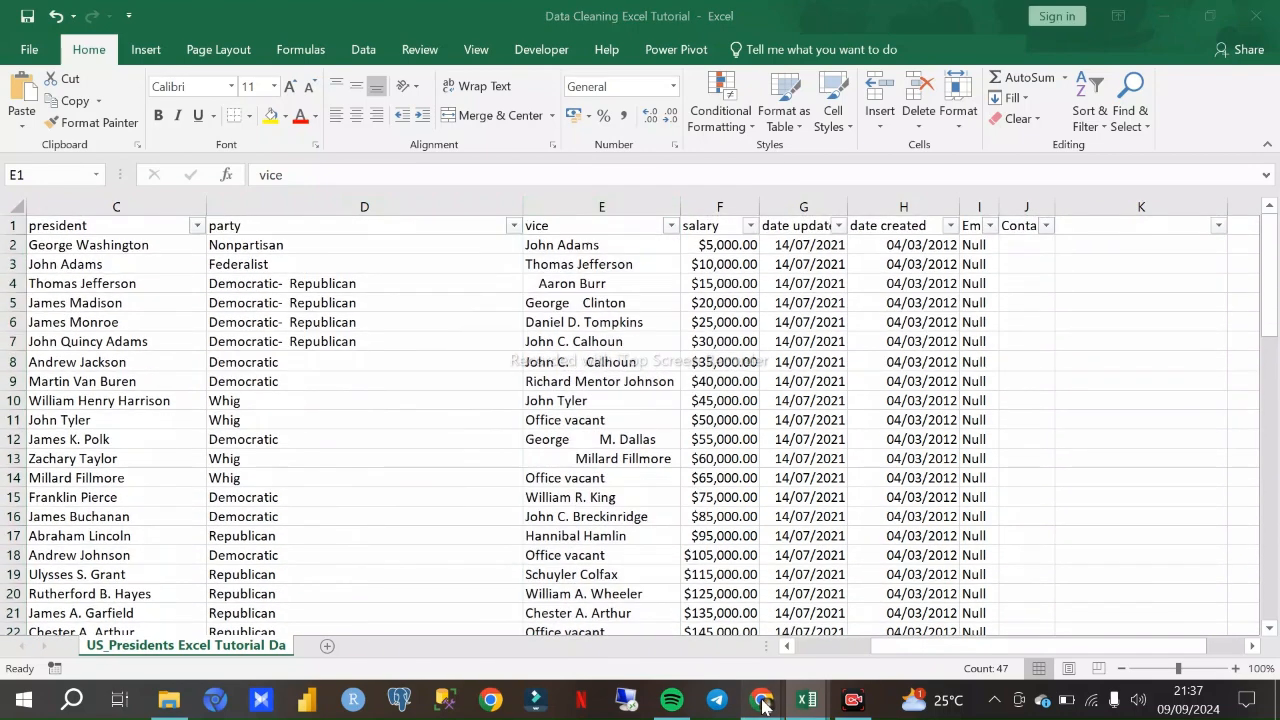
pyautogui.click(655, 610)
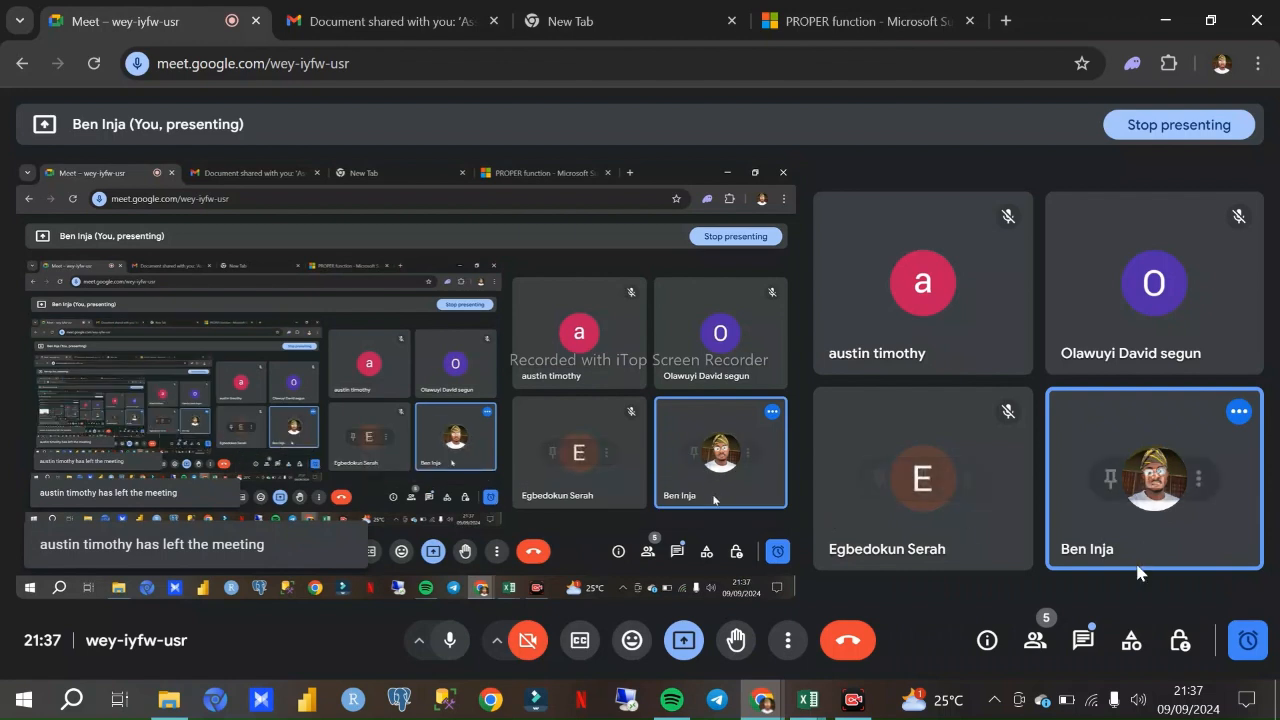
pyautogui.click(1248, 638)
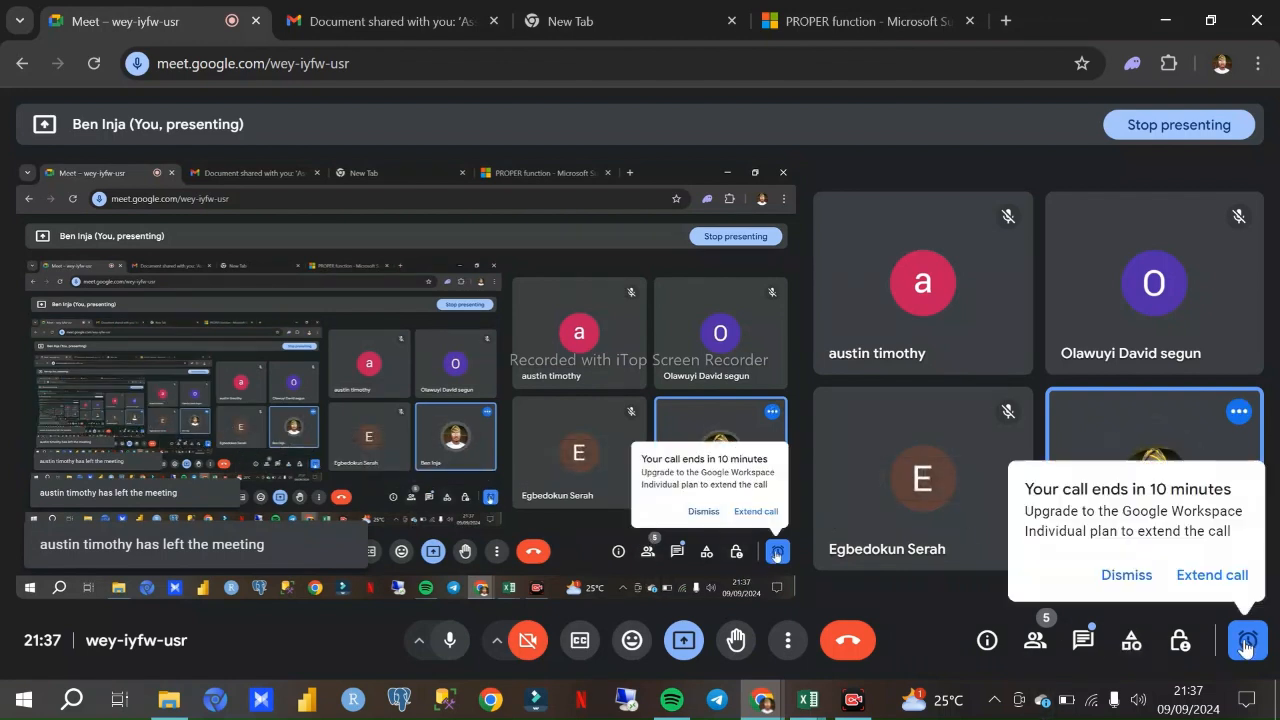
pyautogui.click(1147, 566)
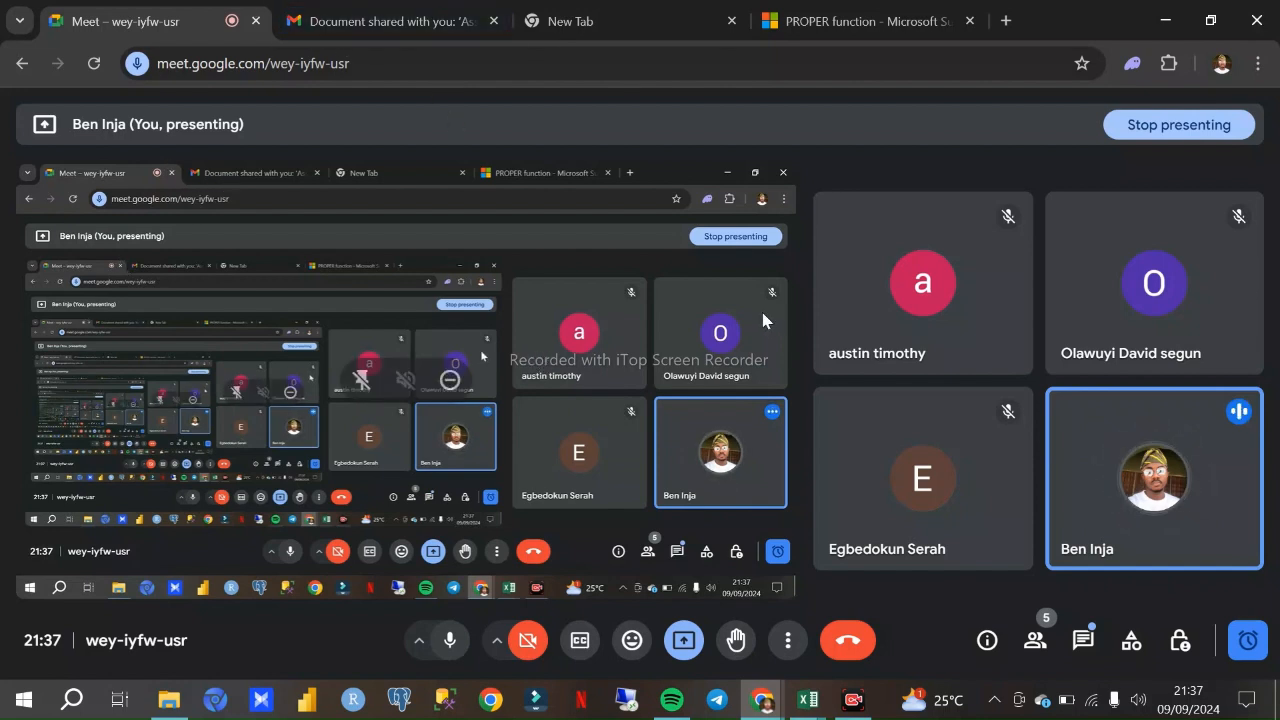
pyautogui.moveTo(823, 355)
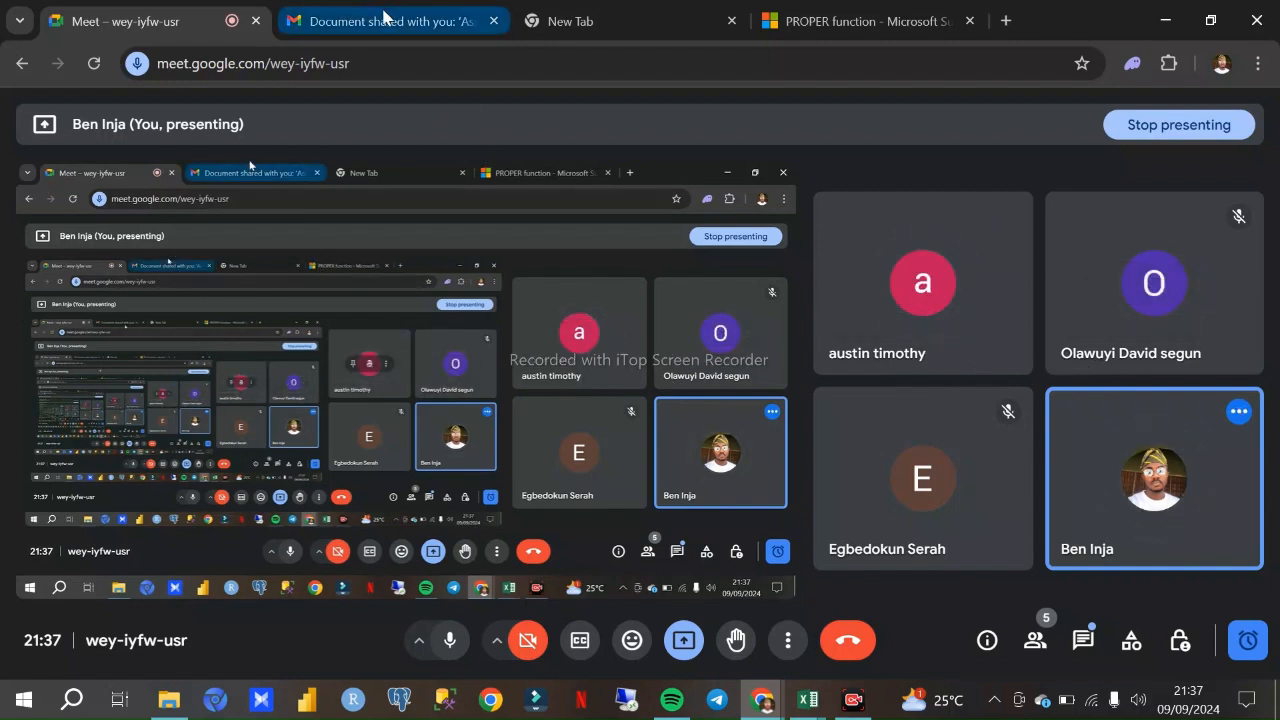
pyautogui.moveTo(807, 699)
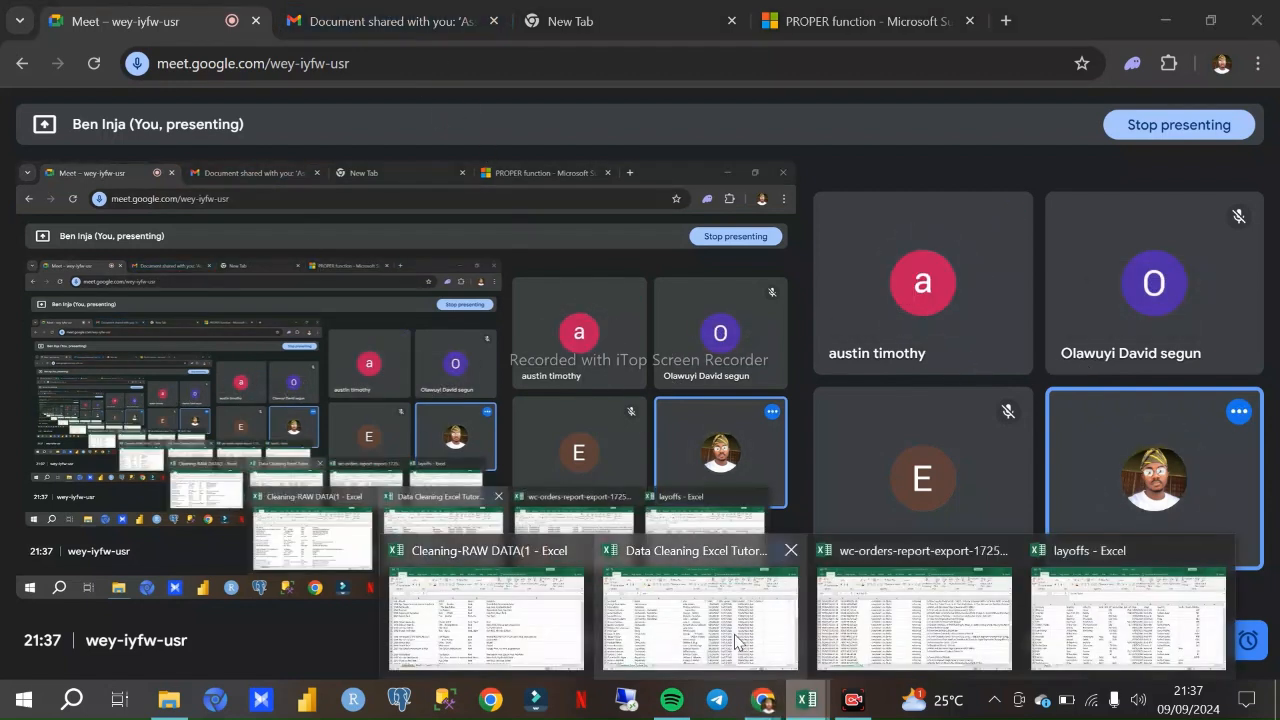
pyautogui.click(705, 635)
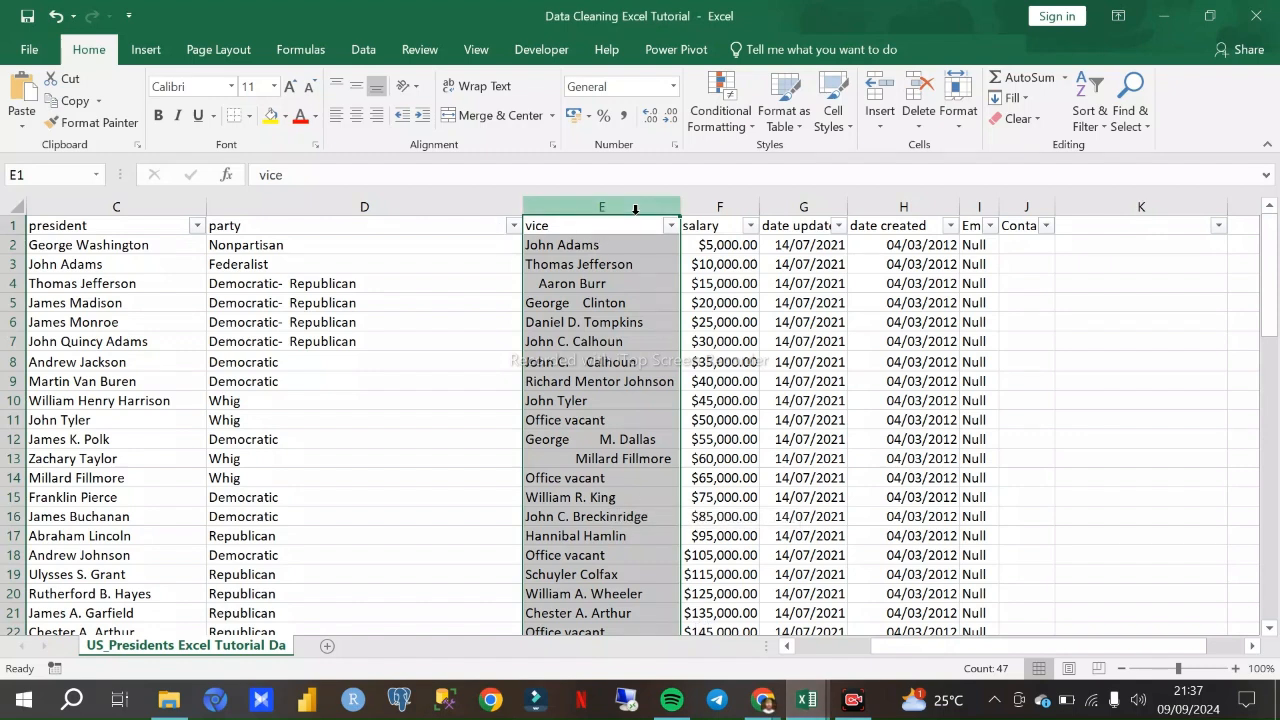
# - Examine the vice column's entries for stray leading spaces and extra spaces between names
pyautogui.click(618, 326)
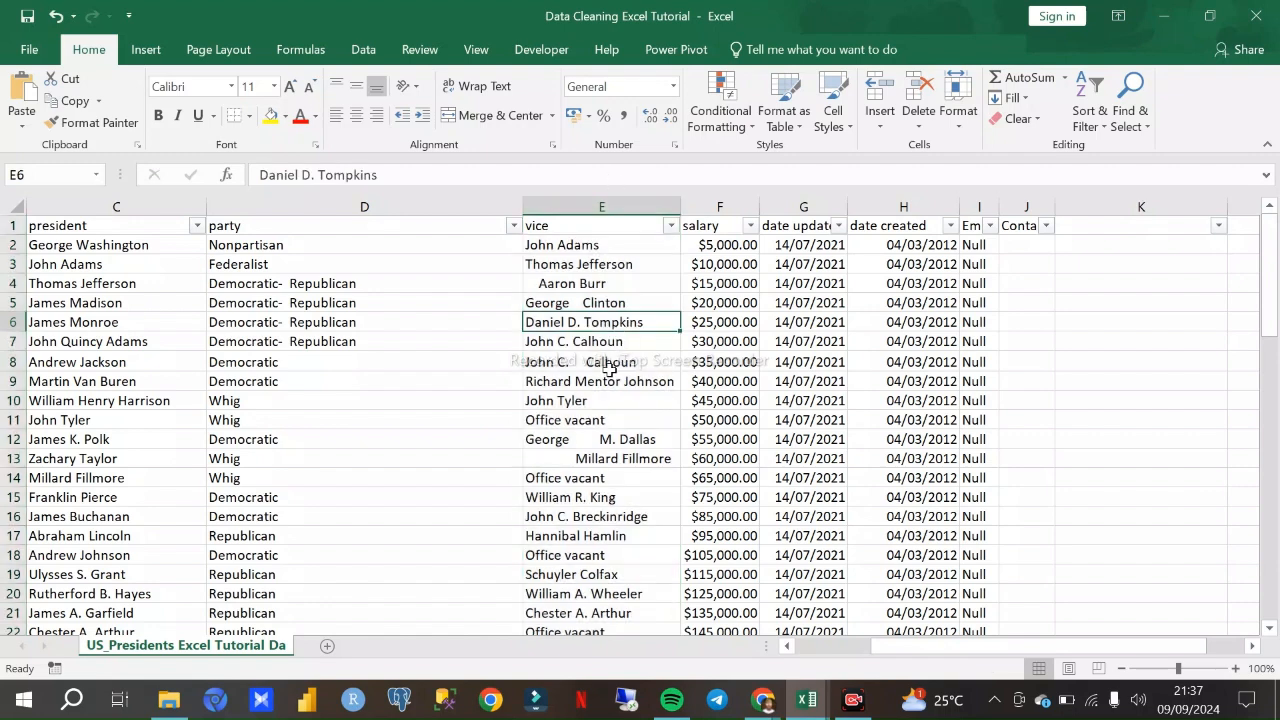
pyautogui.click(570, 268)
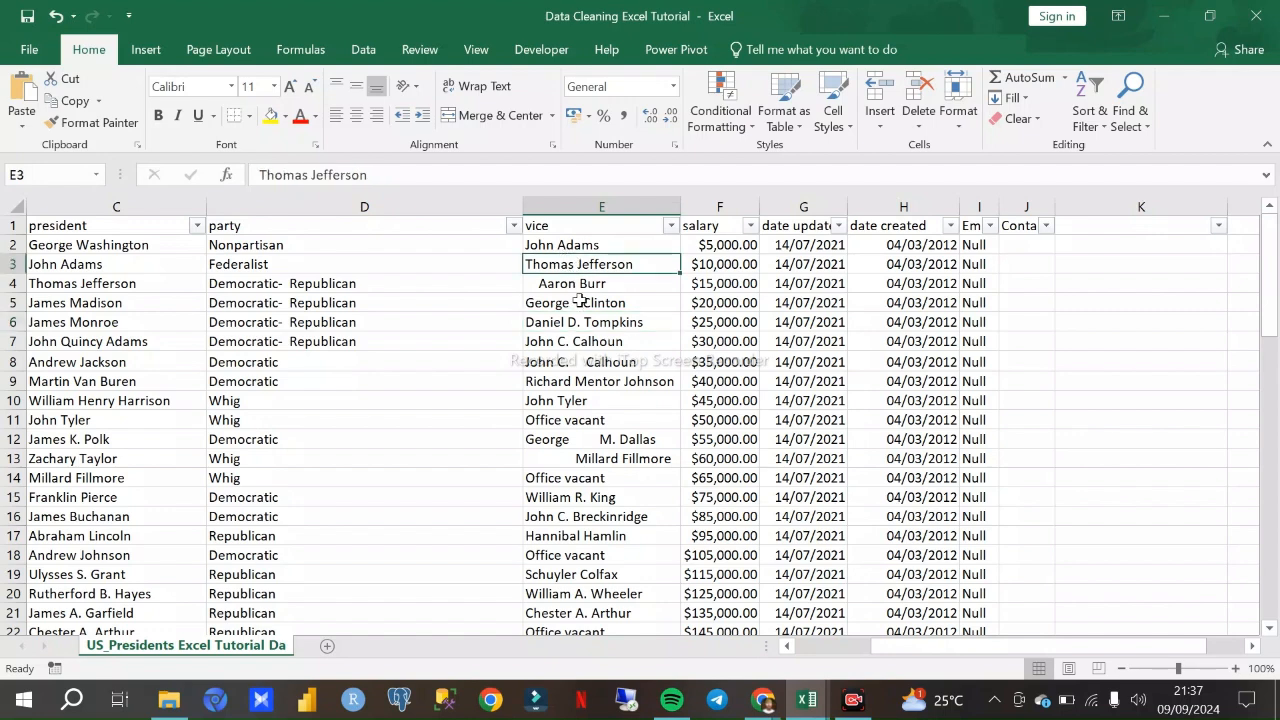
pyautogui.scroll(-2, 588, 292)
pyautogui.click(573, 379)
pyautogui.scroll(-2, 576, 390)
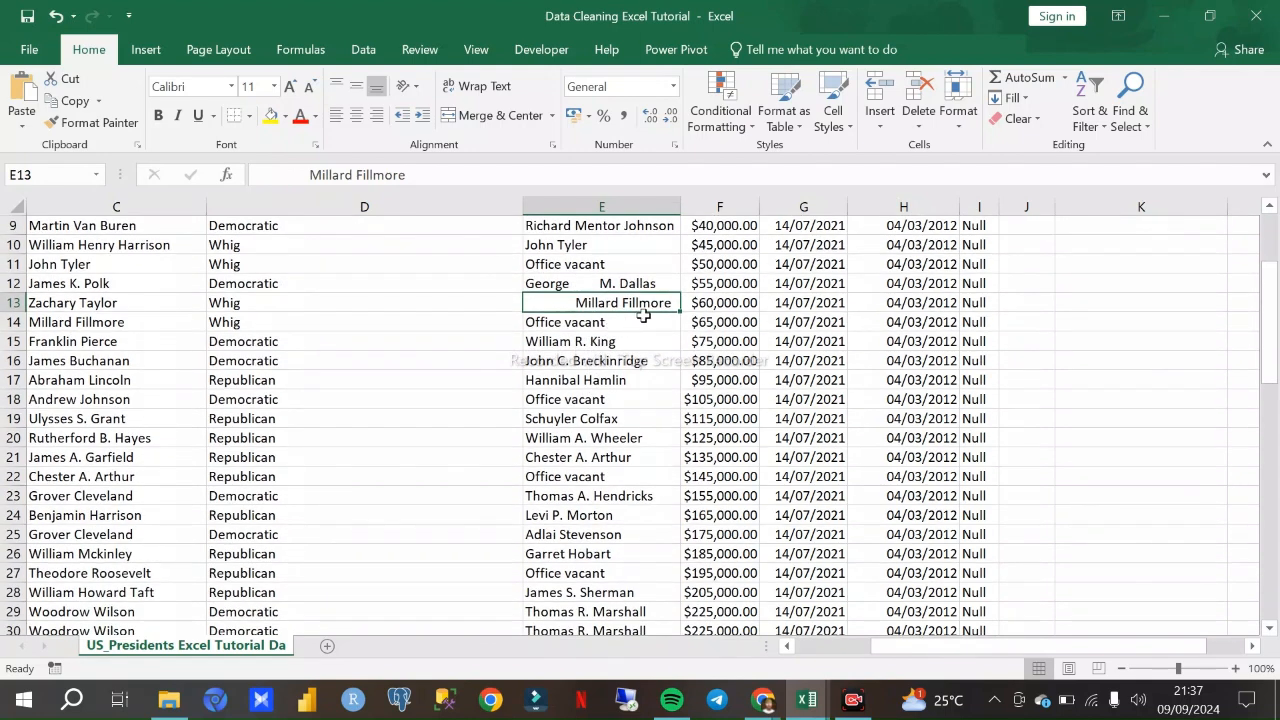
pyautogui.scroll(-4, 641, 319)
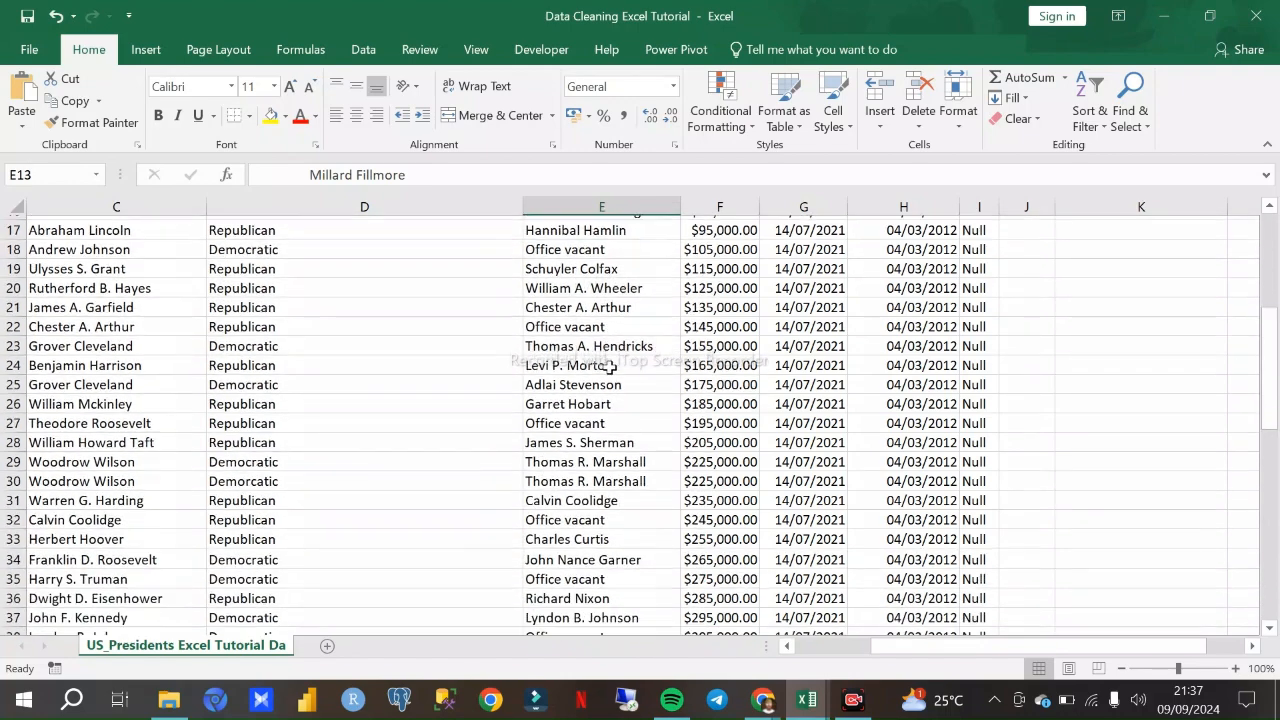
pyautogui.scroll(6, 605, 345)
pyautogui.click(566, 287)
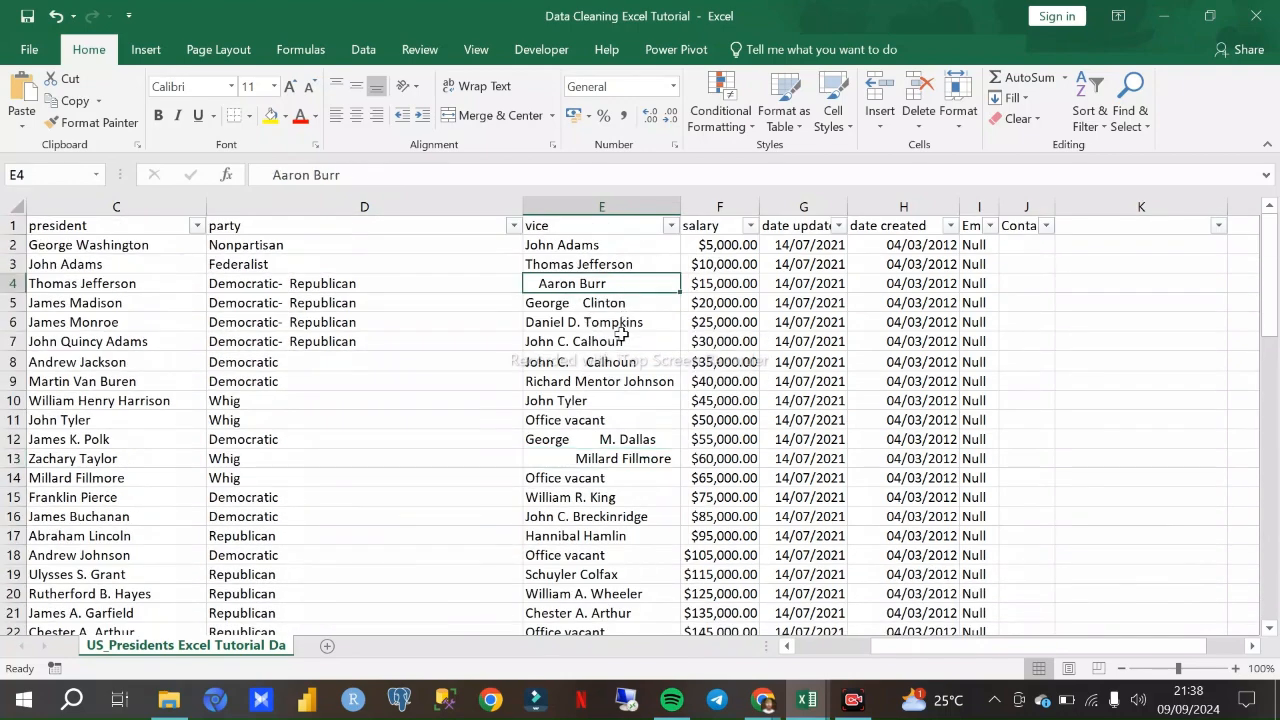
pyautogui.click(588, 360)
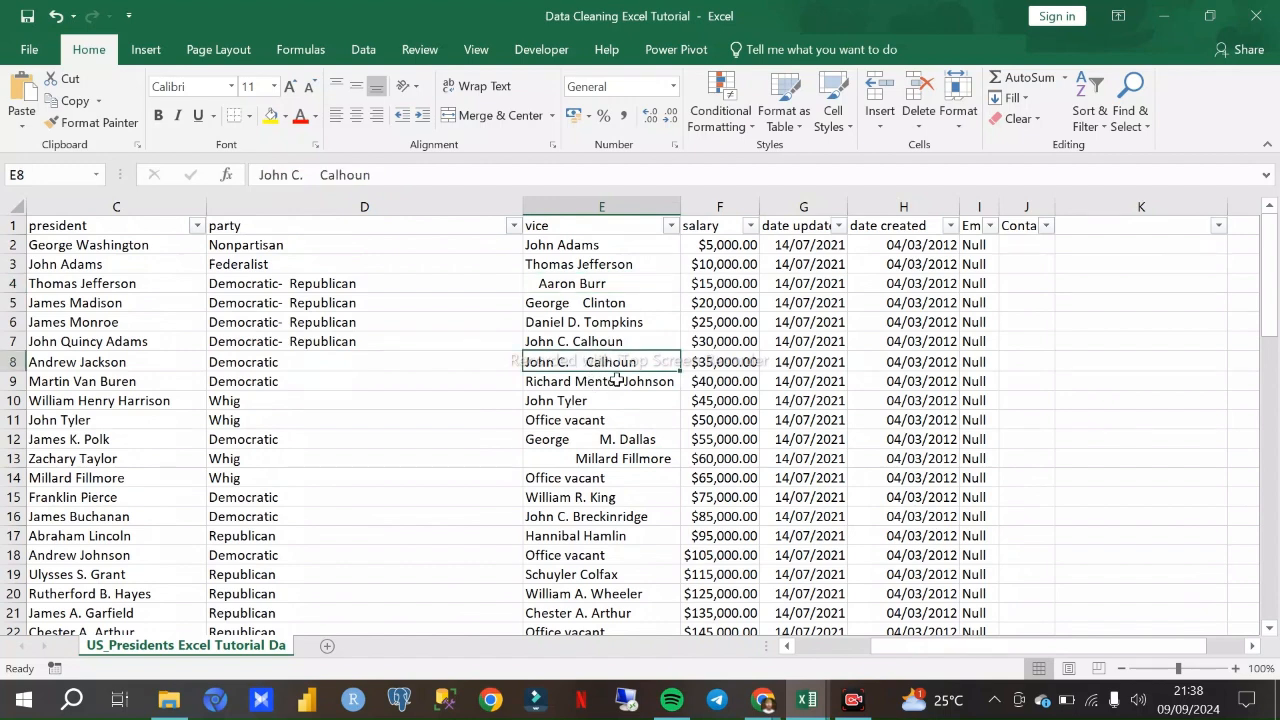
pyautogui.scroll(-4, 611, 400)
pyautogui.click(611, 400)
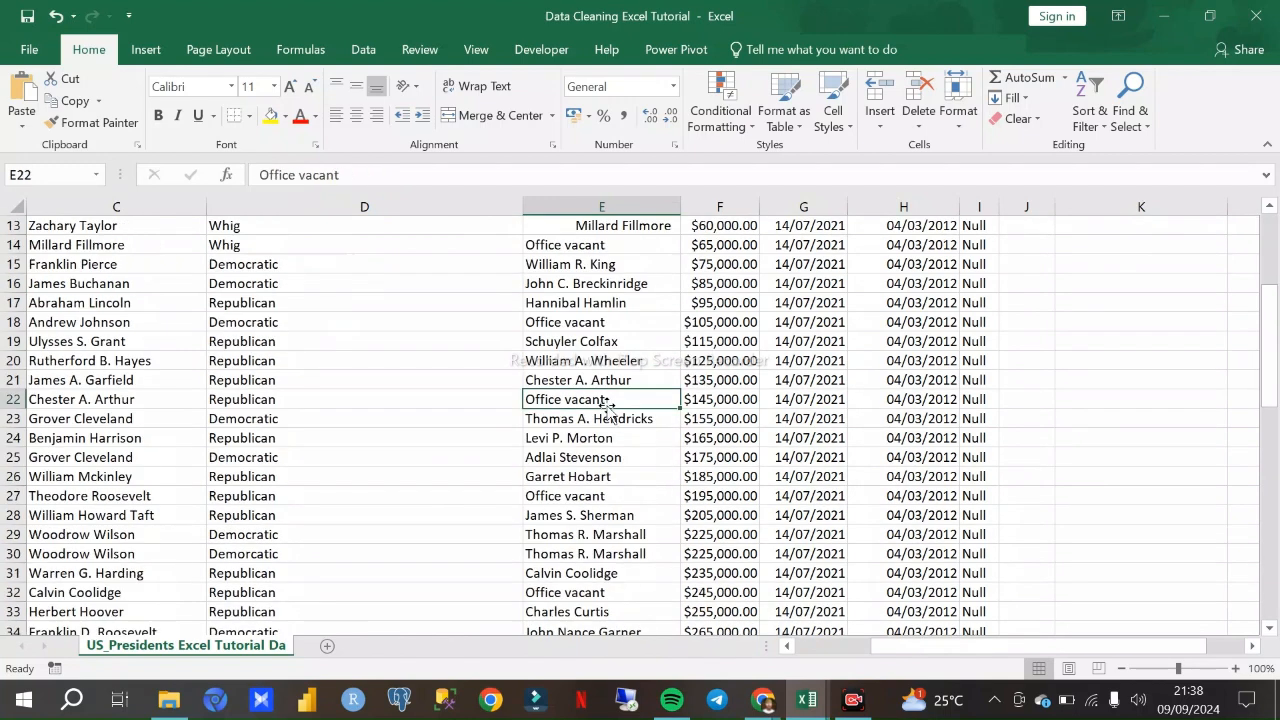
pyautogui.scroll(4, 611, 400)
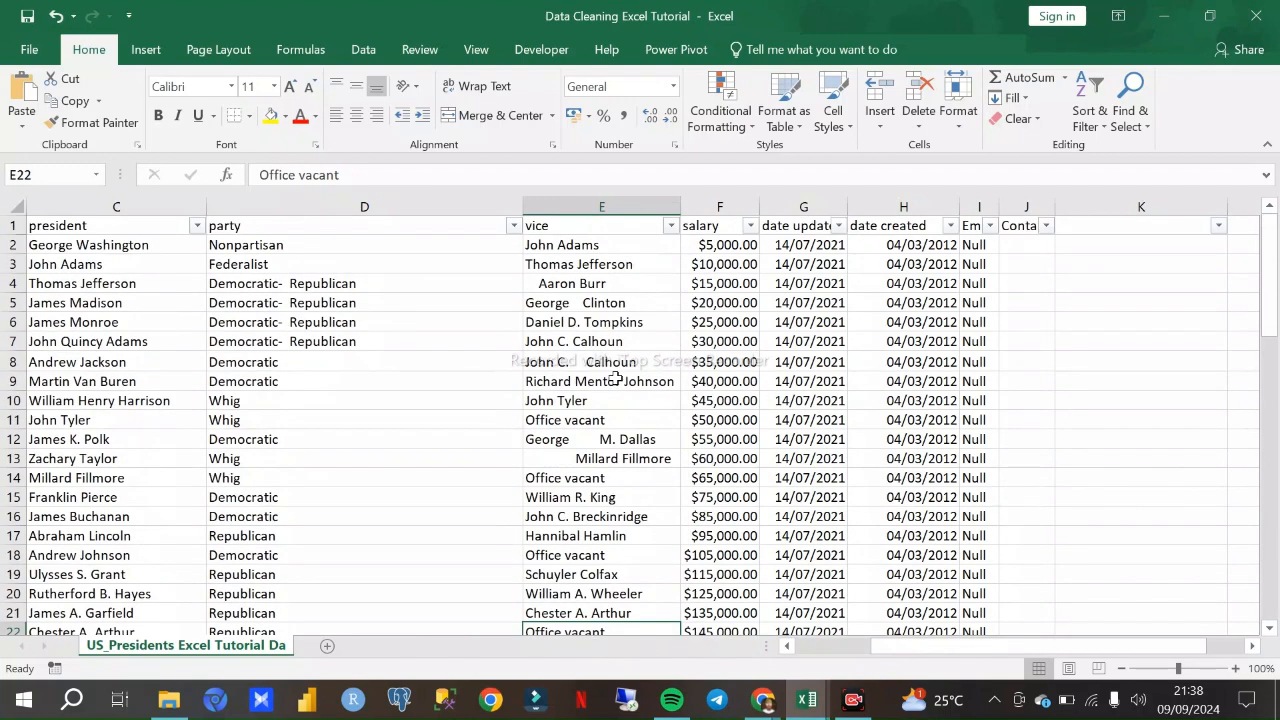
pyautogui.click(600, 207)
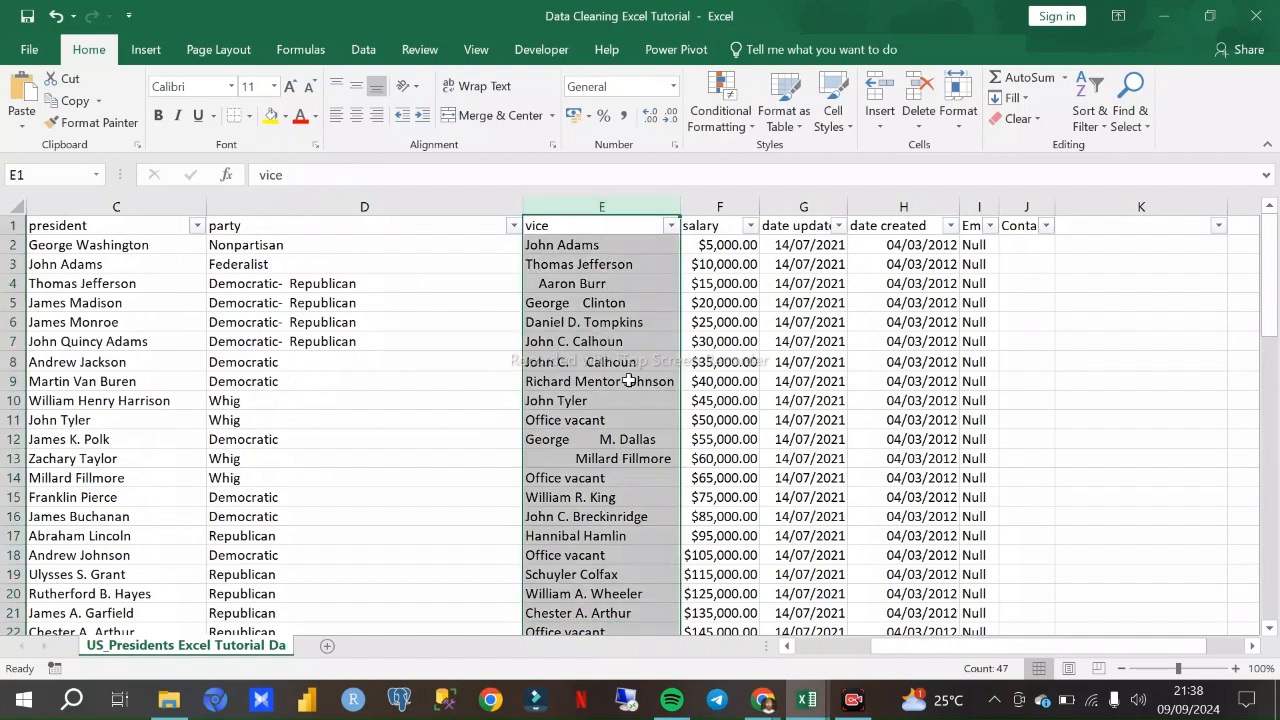
# - Check in on the Google Meet call participants and return to the Data Cleaning Excel Tutorial workbook
pyautogui.click(766, 696)
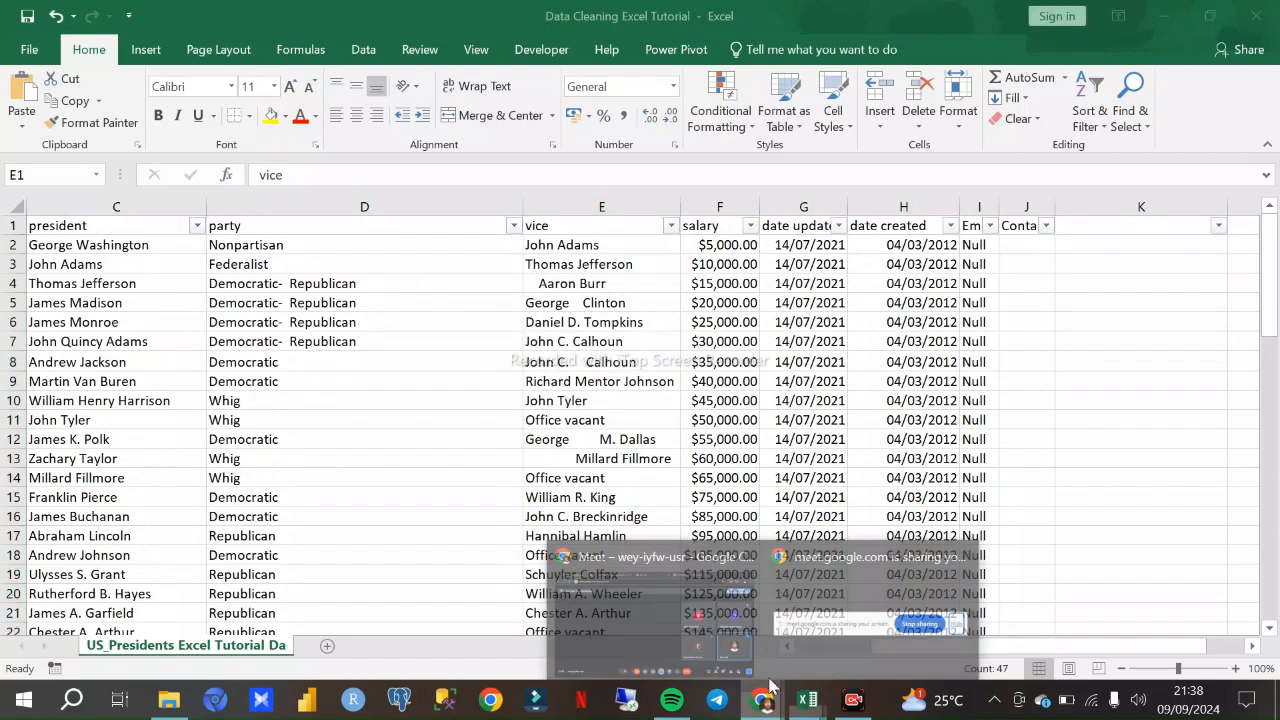
pyautogui.click(686, 616)
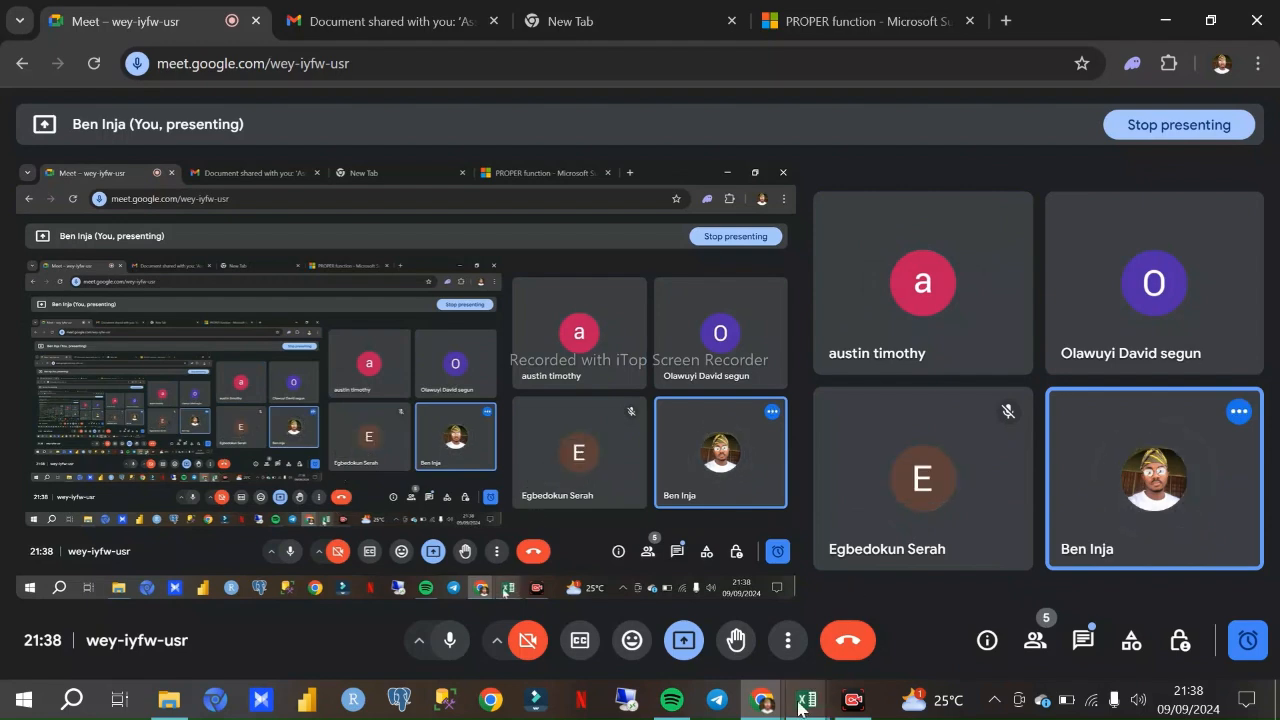
pyautogui.moveTo(809, 698)
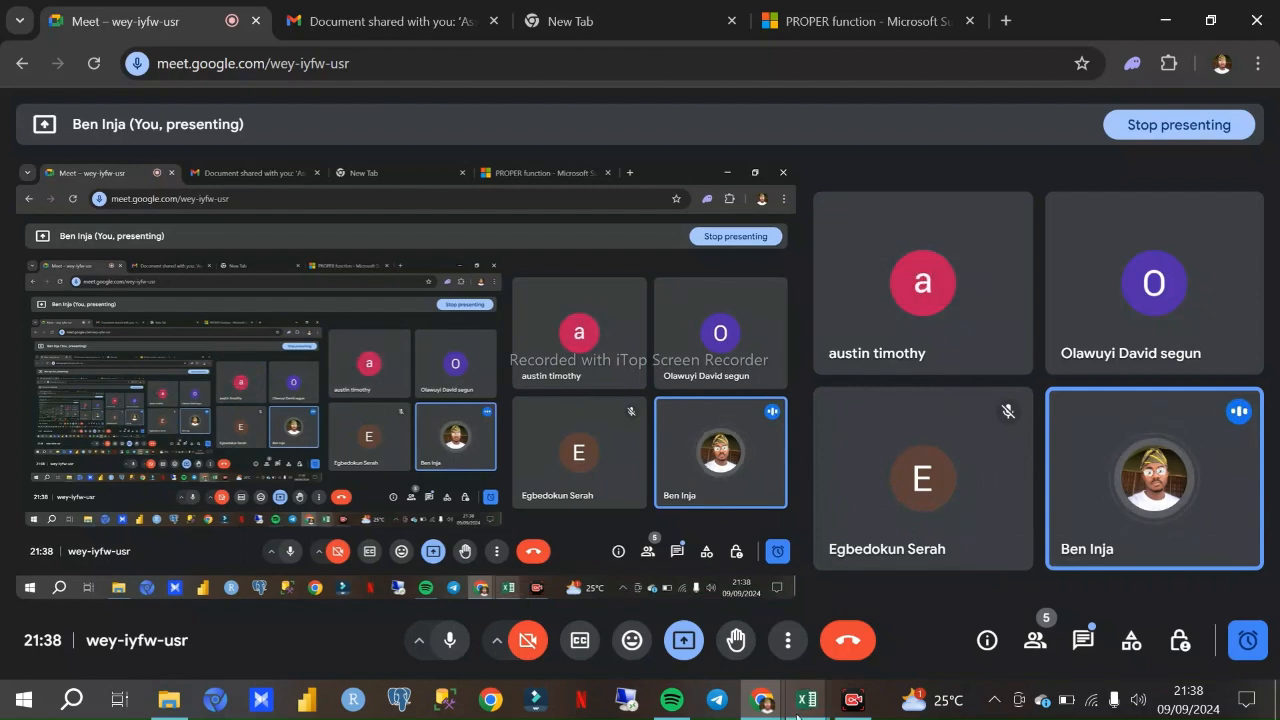
pyautogui.click(675, 608)
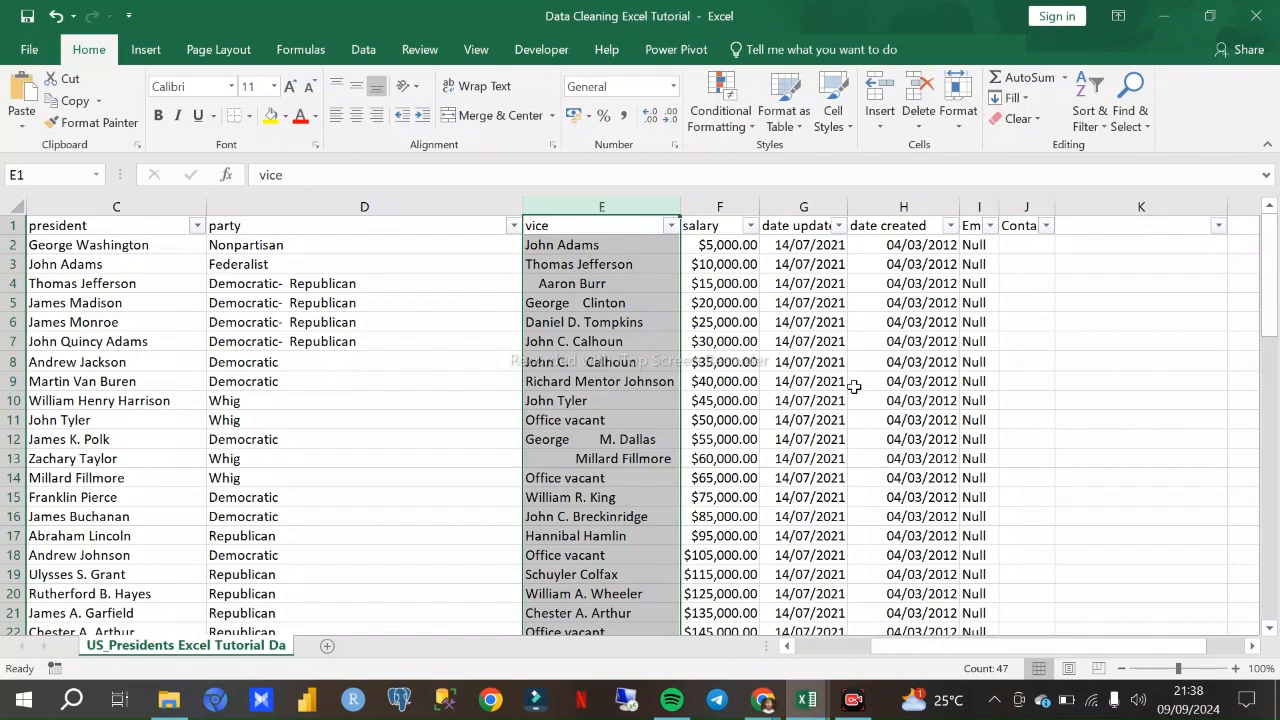
pyautogui.moveTo(937, 652); pyautogui.dragTo(866, 647)
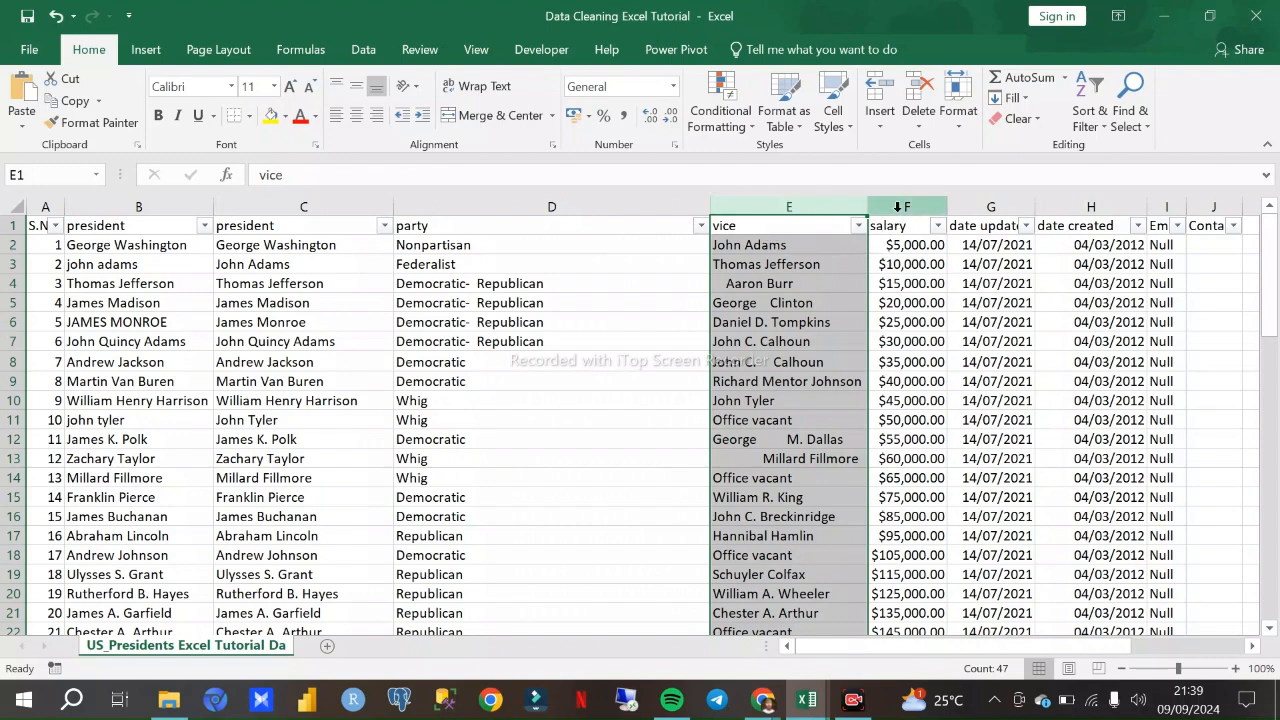
pyautogui.moveTo(762, 699)
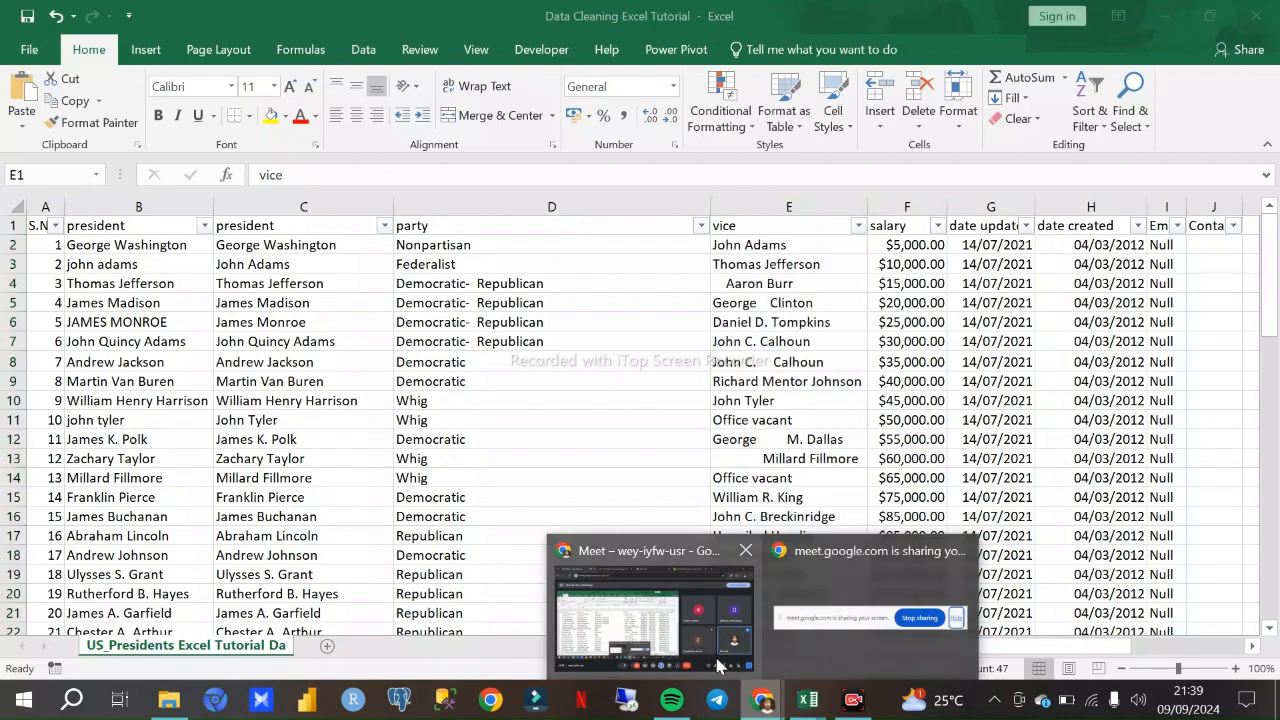
pyautogui.click(680, 632)
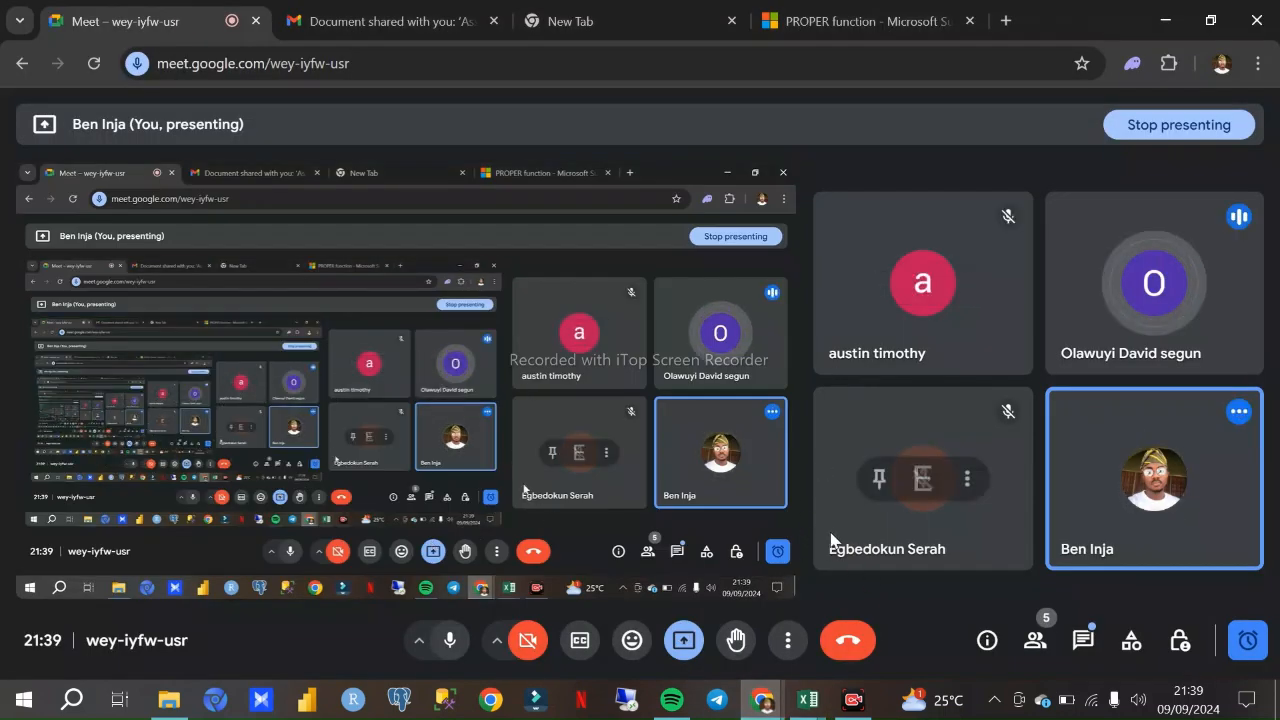
pyautogui.moveTo(808, 690)
pyautogui.click(735, 615)
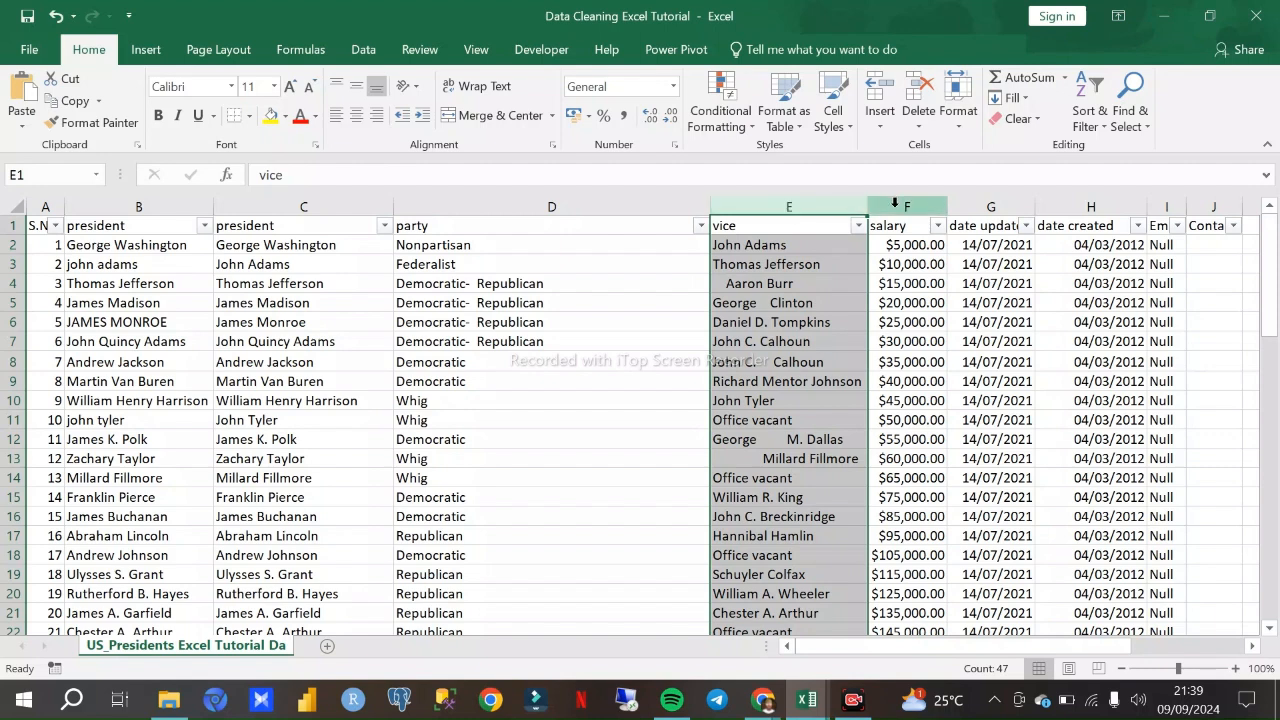
# - Try inserting a blank column before the vice column
pyautogui.click(897, 206)
pyautogui.click(805, 206)
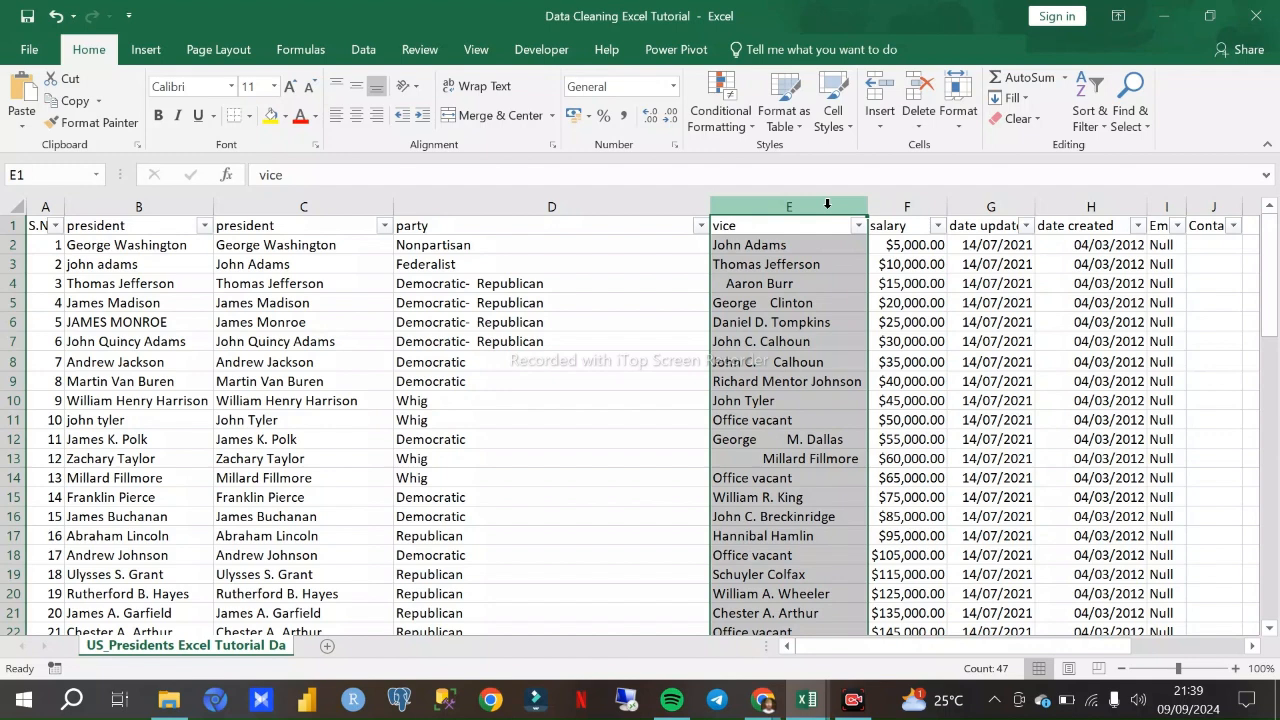
pyautogui.rightClick(826, 205)
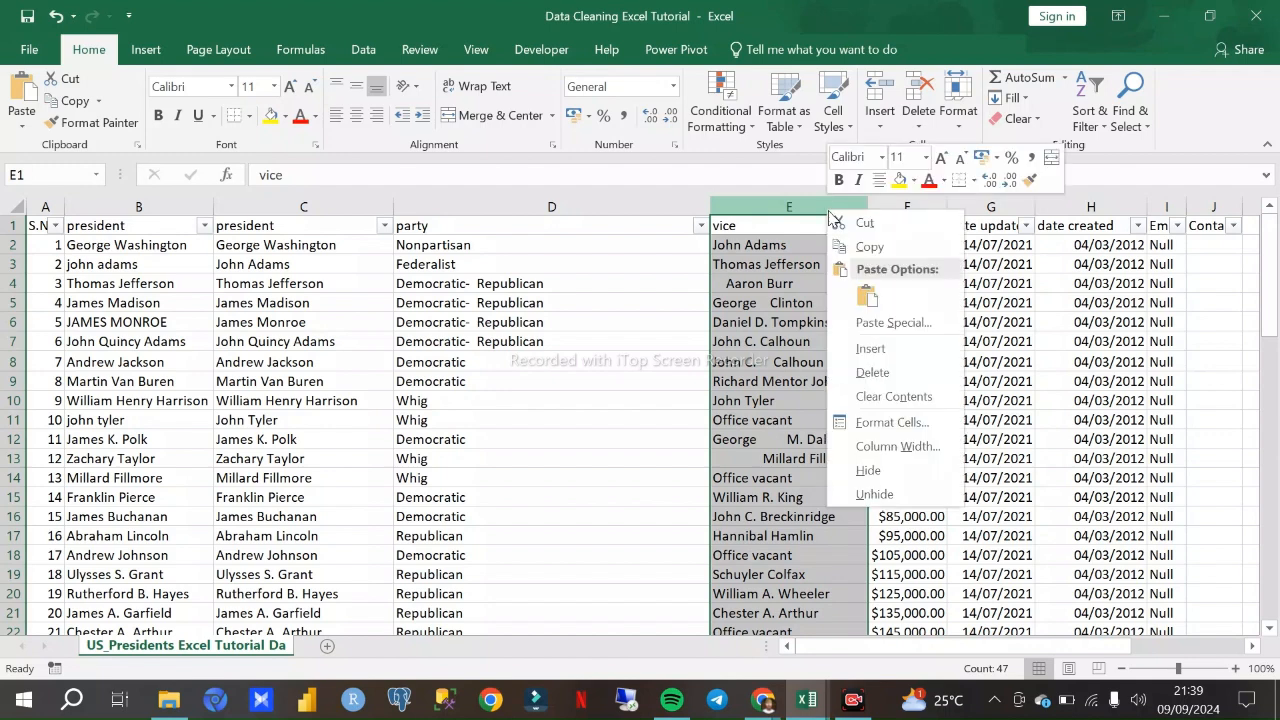
pyautogui.click(870, 349)
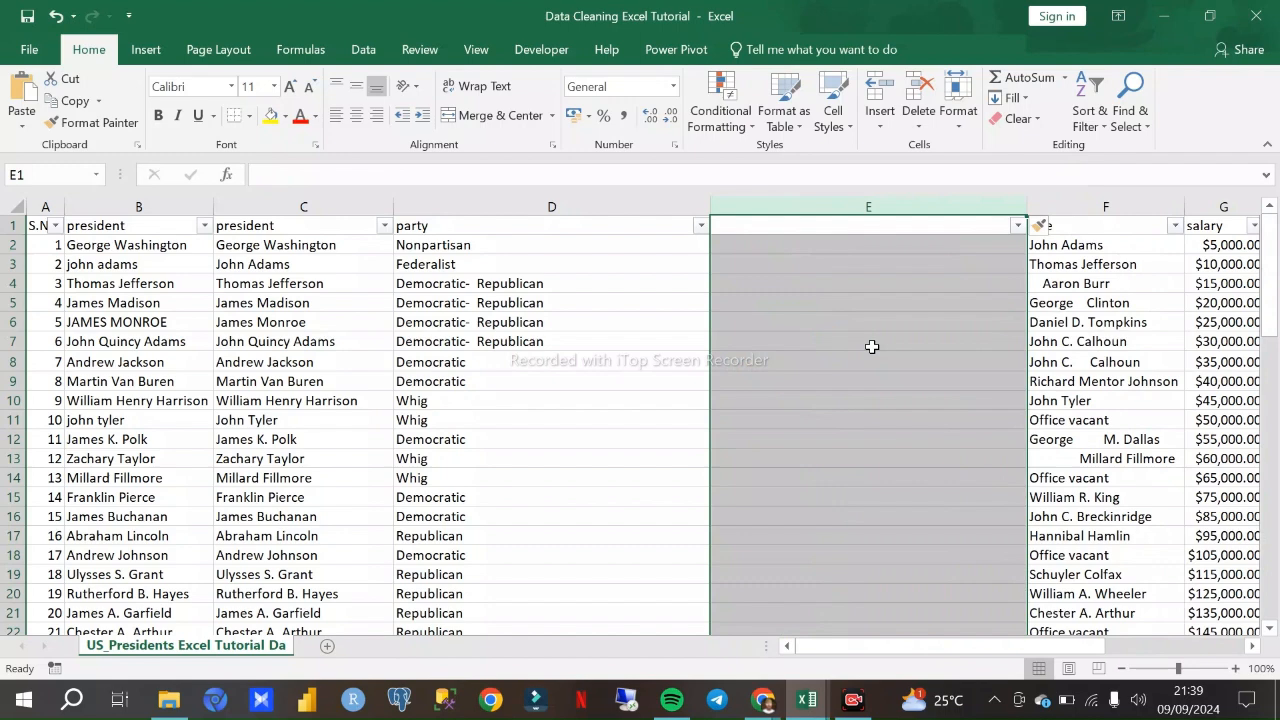
pyautogui.hotkey('ctrl', 'z')
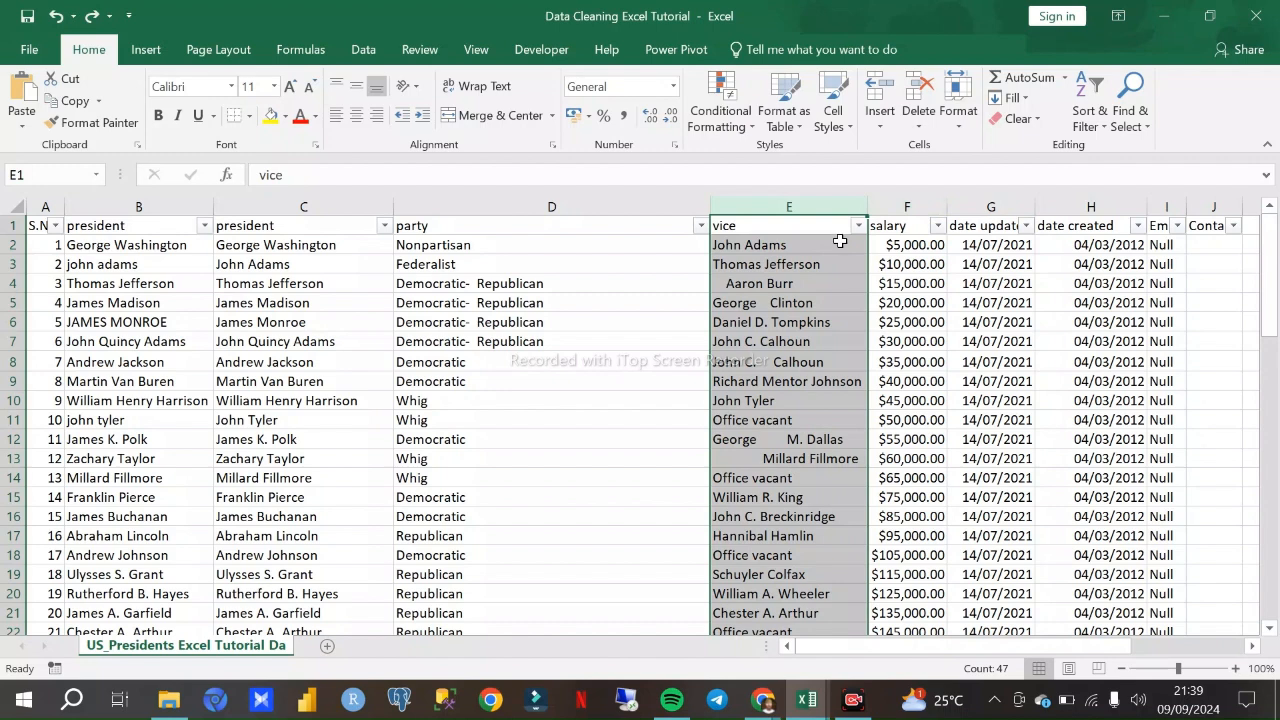
# - Insert a blank column between the vice and salary columns
pyautogui.click(904, 206)
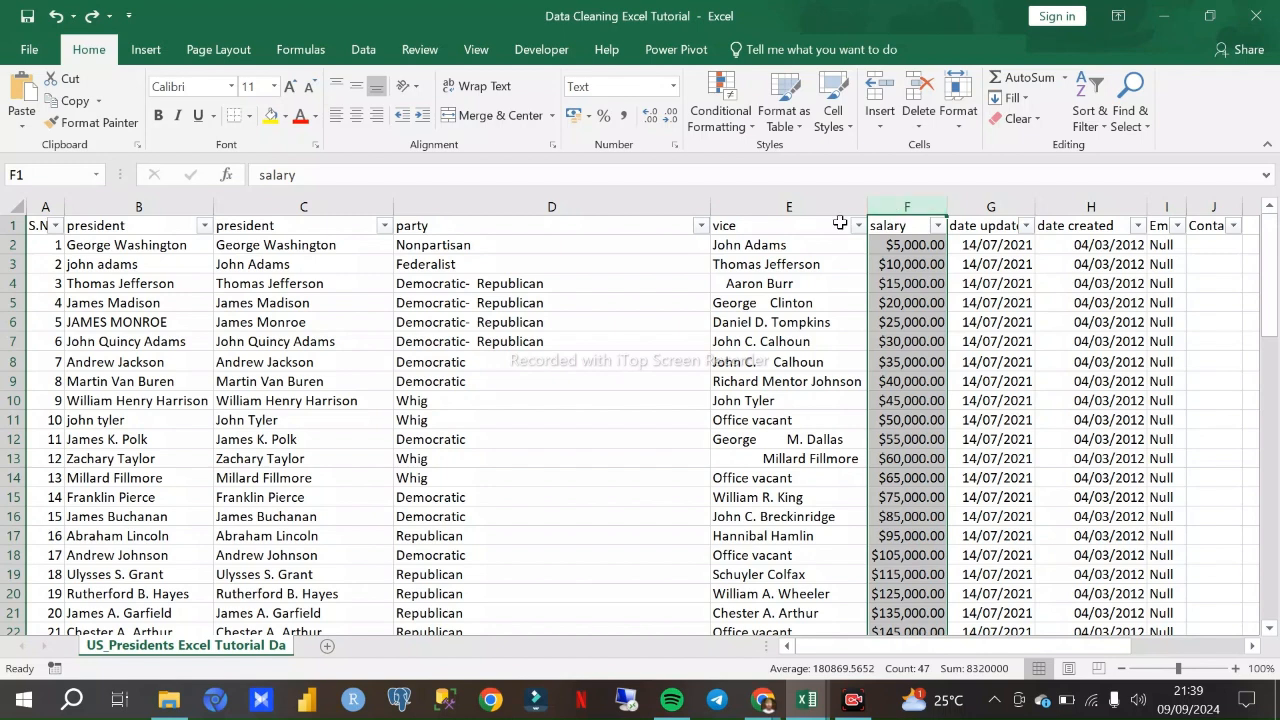
pyautogui.rightClick(903, 205)
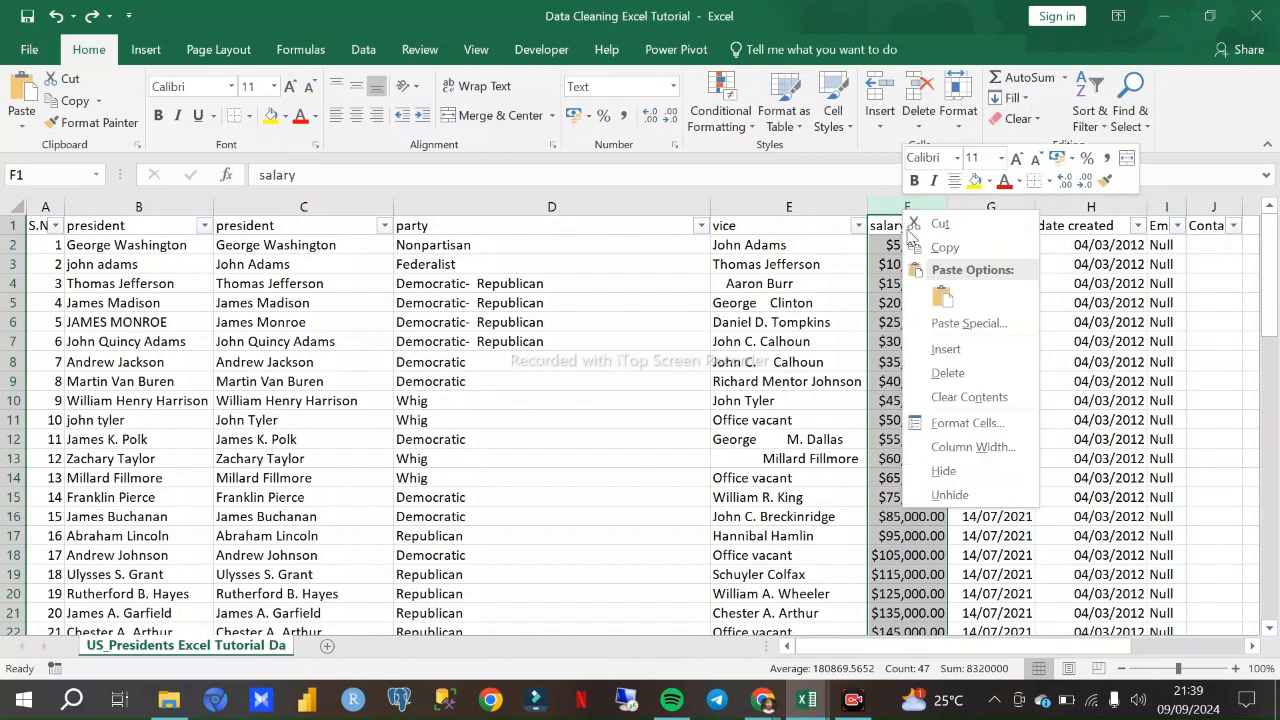
pyautogui.click(935, 333)
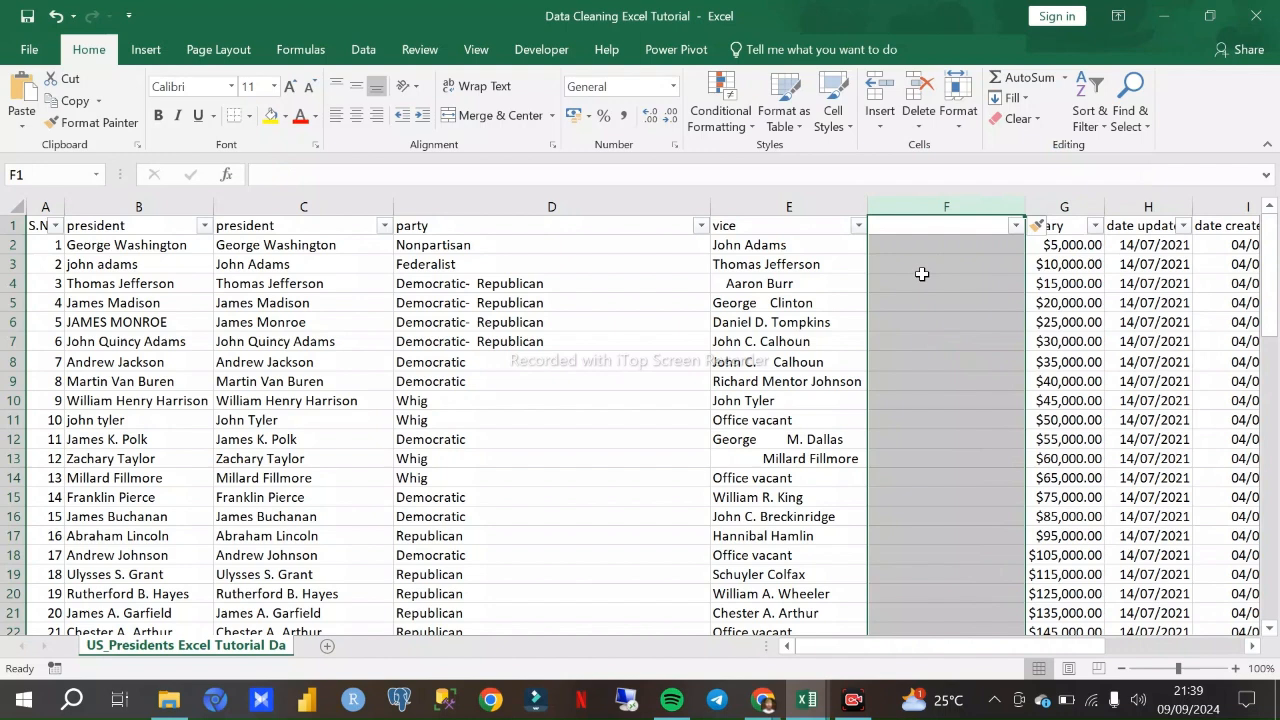
pyautogui.click(910, 300)
# - Enter =PROPER(E2) in F2 to convert the first vice entry to proper case
pyautogui.click(891, 246)
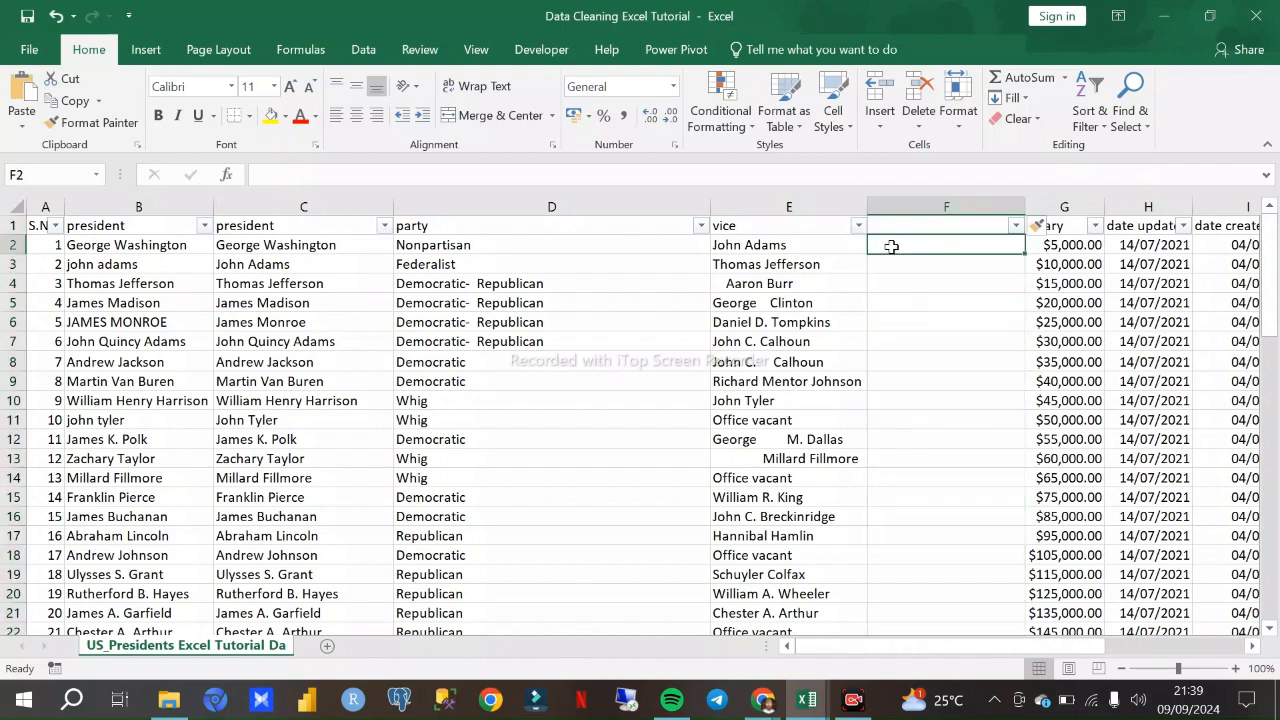
pyautogui.write('=')
pyautogui.press('BackSpace')
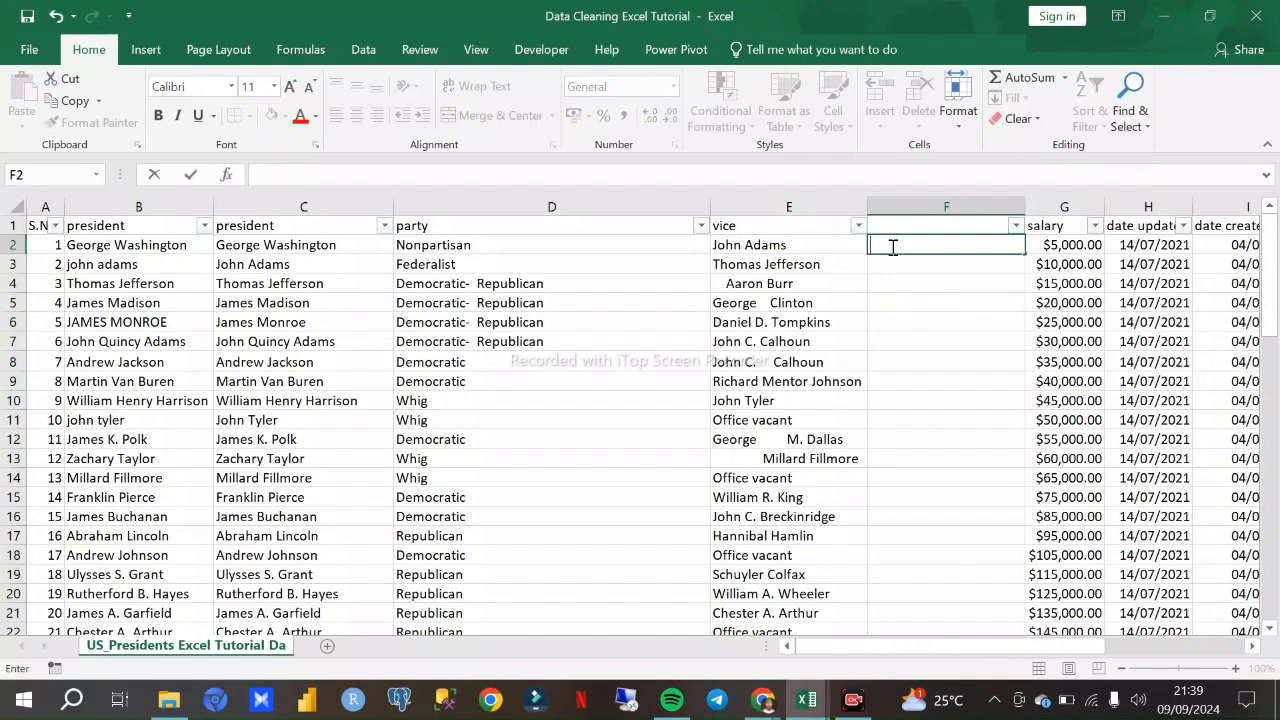
pyautogui.write('=')
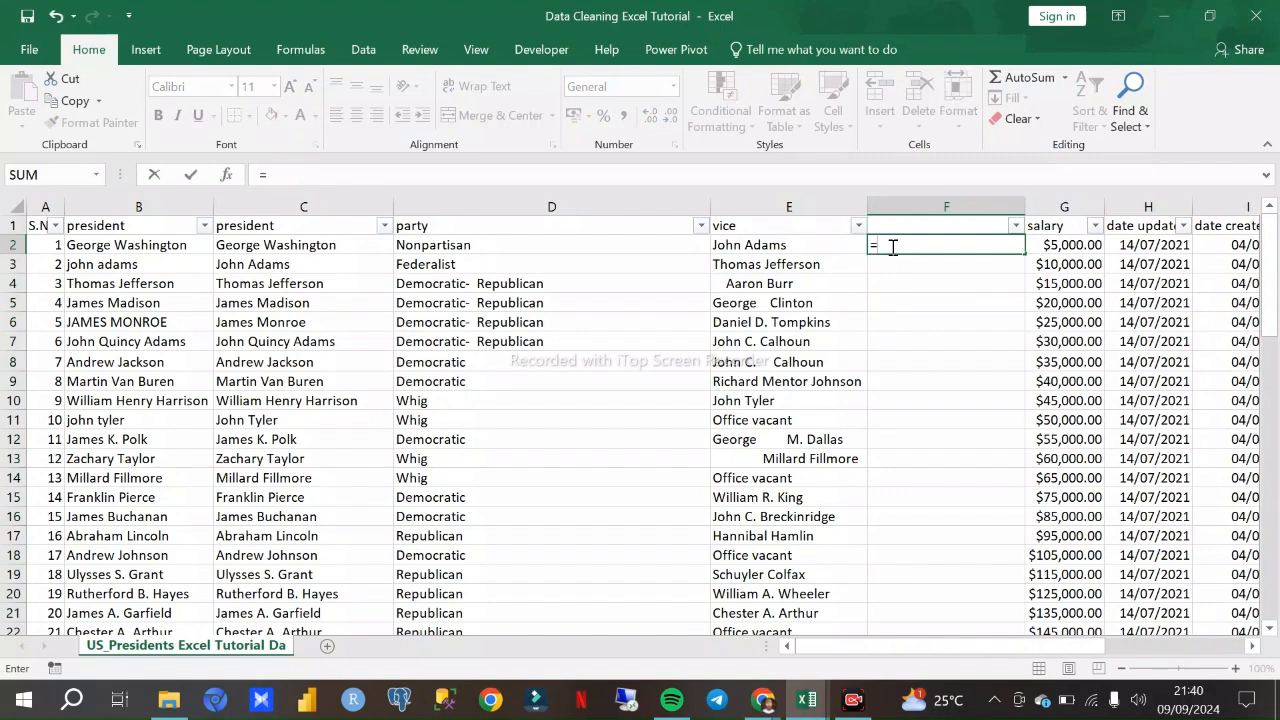
pyautogui.write('Prop')
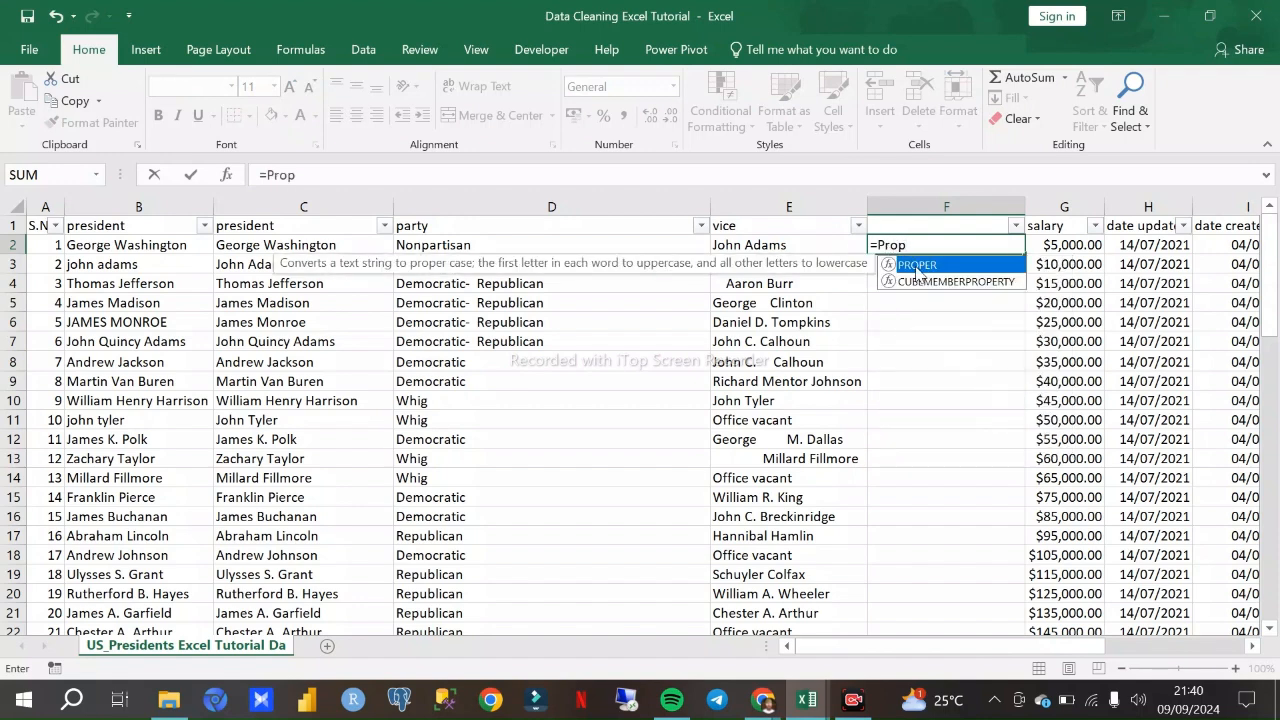
pyautogui.doubleClick(917, 266)
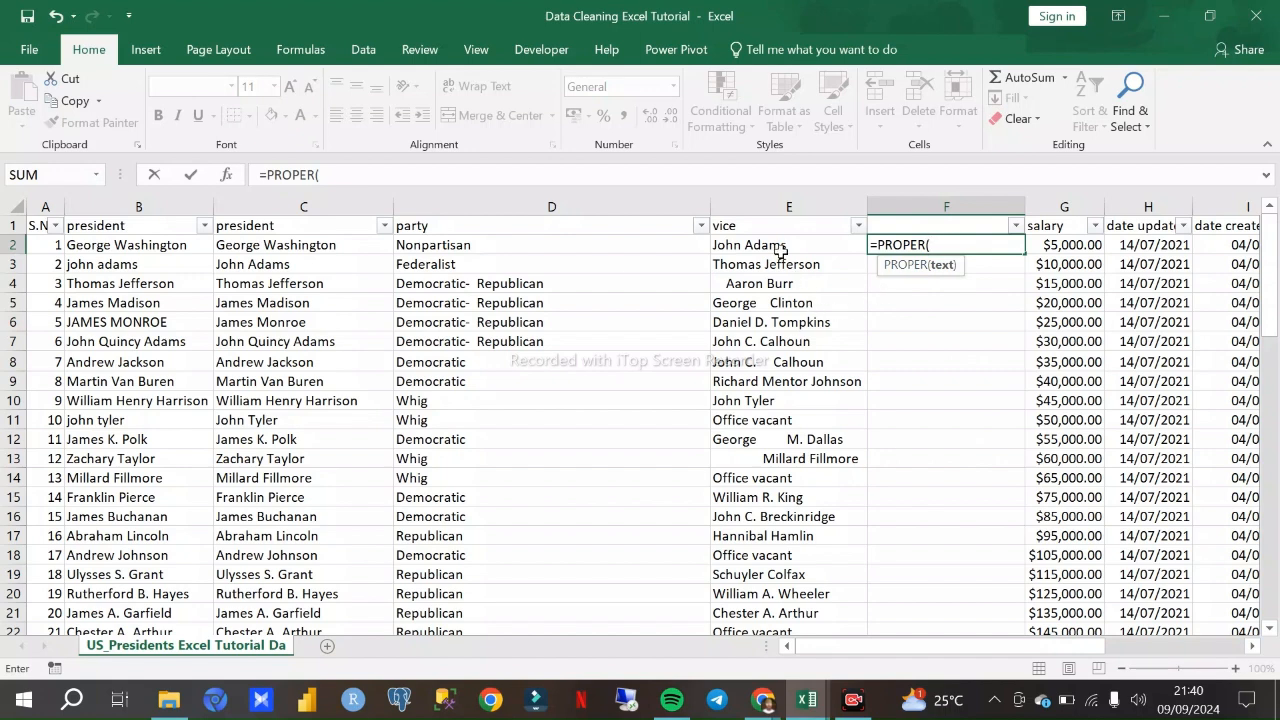
pyautogui.click(780, 248)
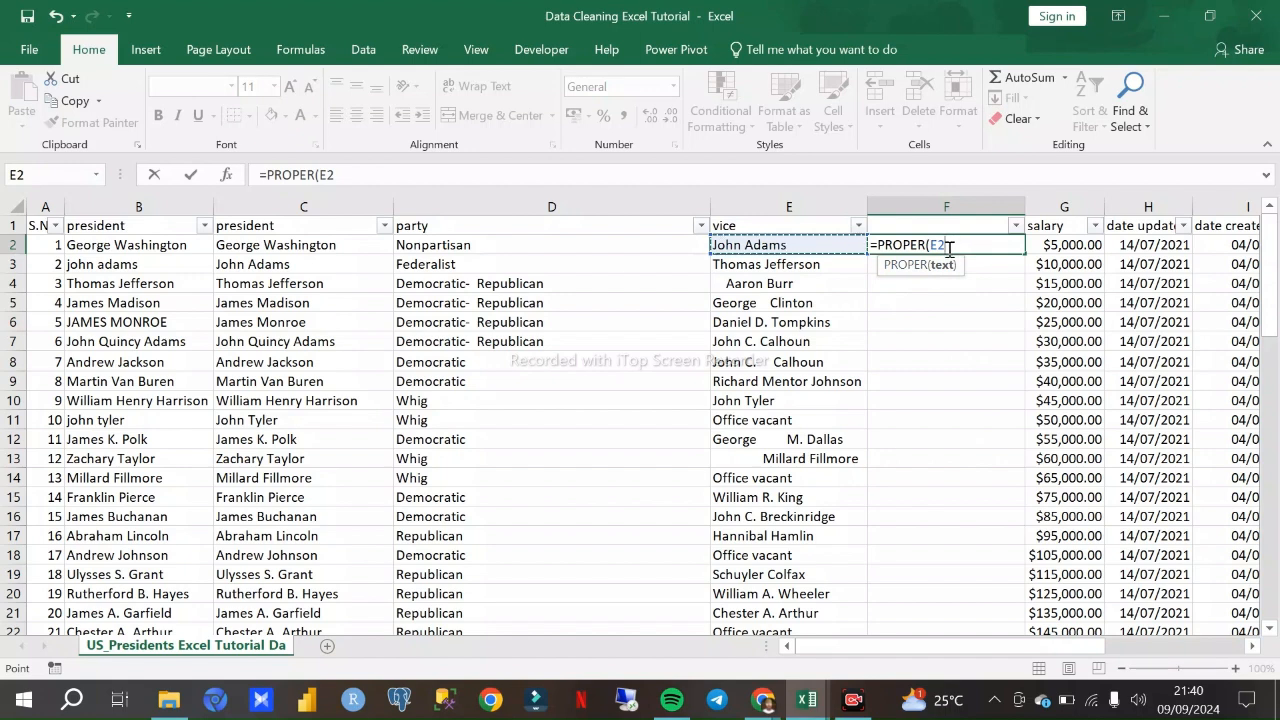
pyautogui.write('_')
pyautogui.press('BackSpace')
pyautogui.write(')')
pyautogui.press('Return')
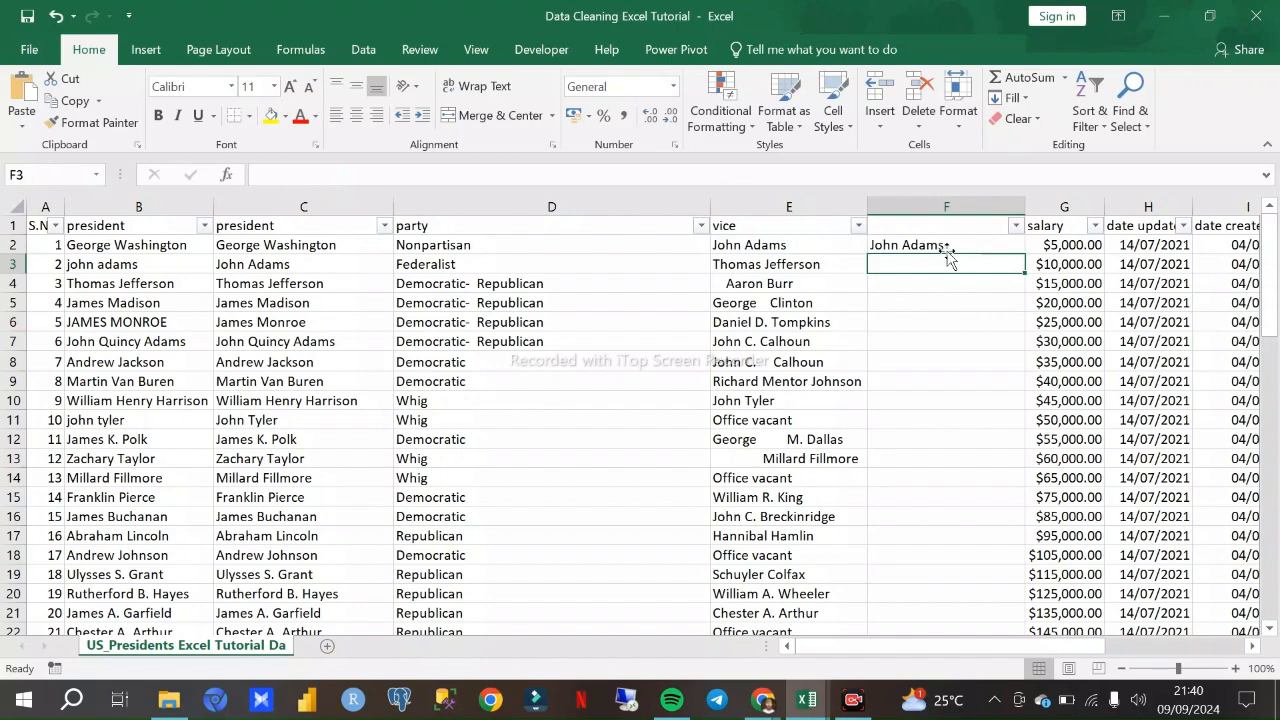
# - Fill the PROPER formula from F2 down the helper column beside vice
pyautogui.click(914, 228)
pyautogui.click(929, 248)
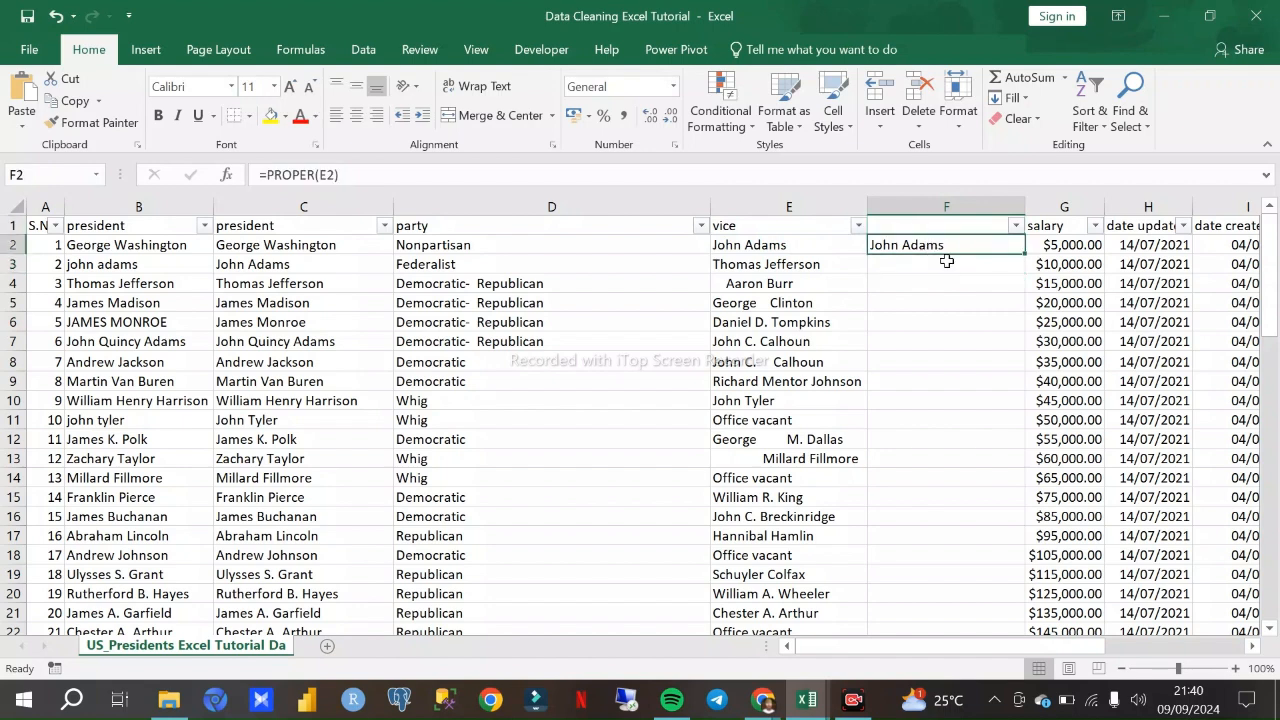
pyautogui.doubleClick(1024, 255)
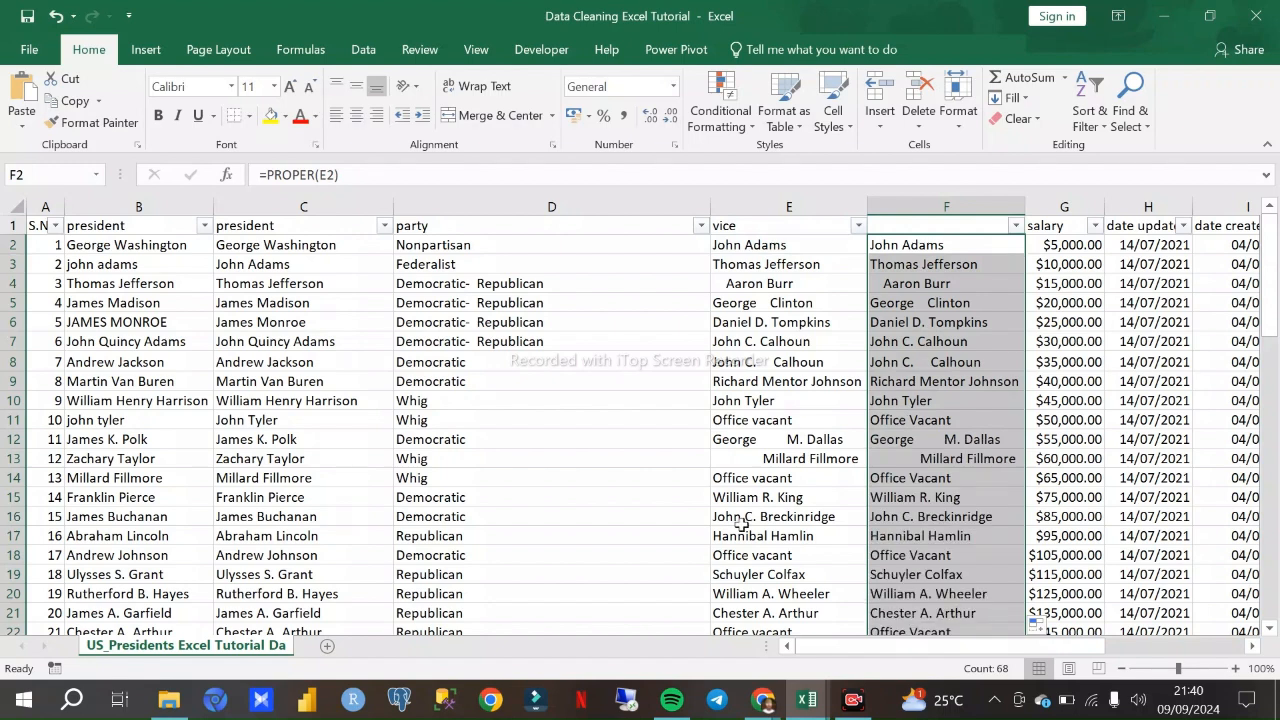
# - Look in on the Google Meet call, return to the Data Cleaning Excel Tutorial workbook and compare the vice and helper columns through the last rows
pyautogui.click(762, 700)
pyautogui.click(659, 625)
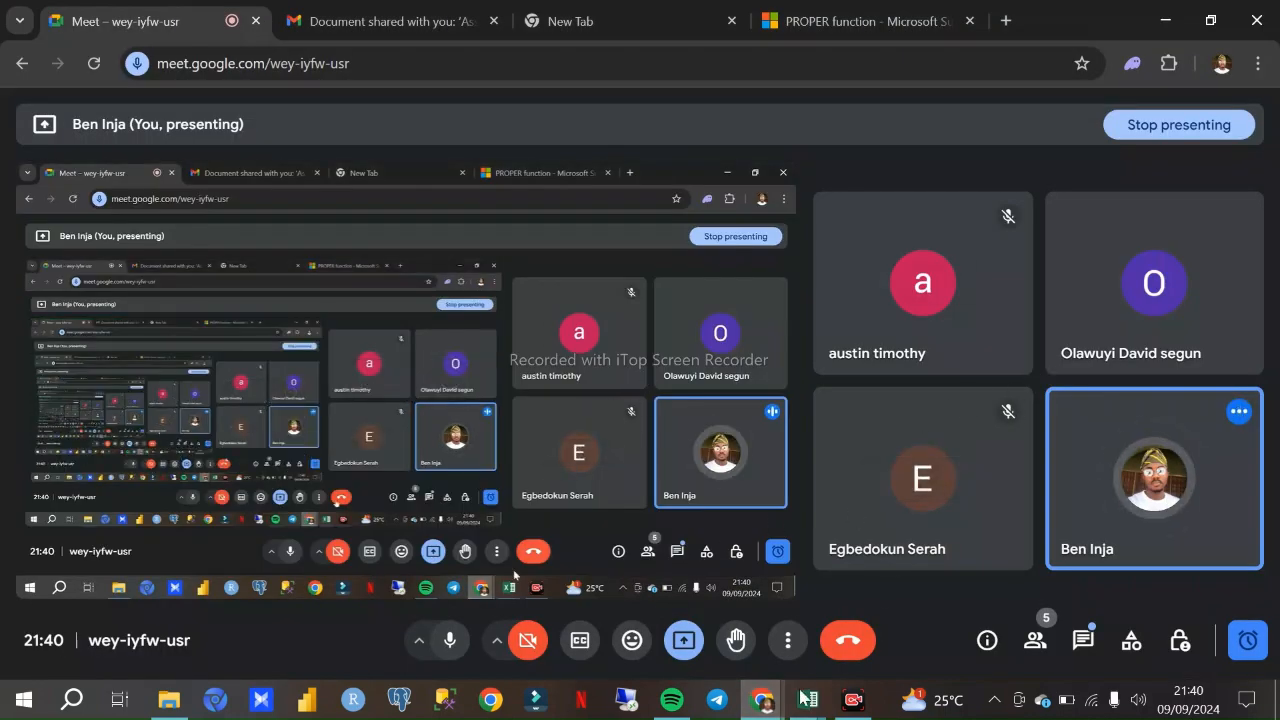
pyautogui.moveTo(808, 700)
pyautogui.click(748, 640)
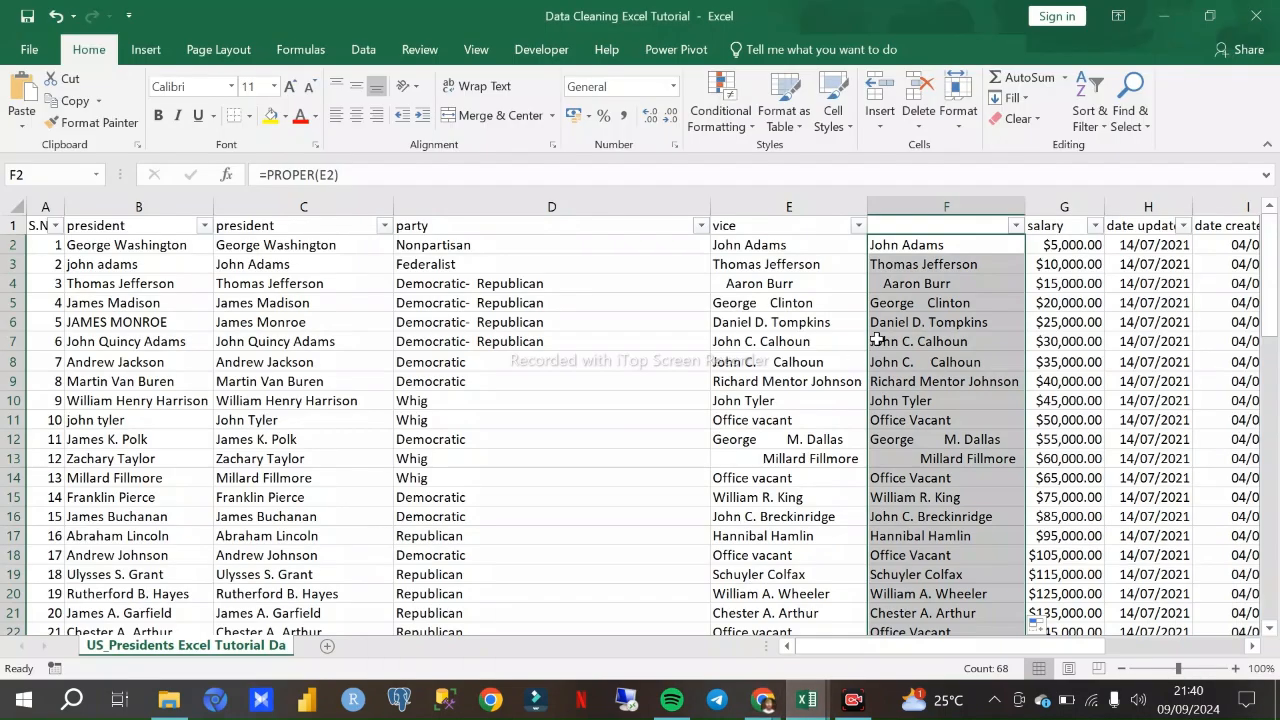
pyautogui.scroll(-9, 932, 390)
pyautogui.scroll(-3, 932, 398)
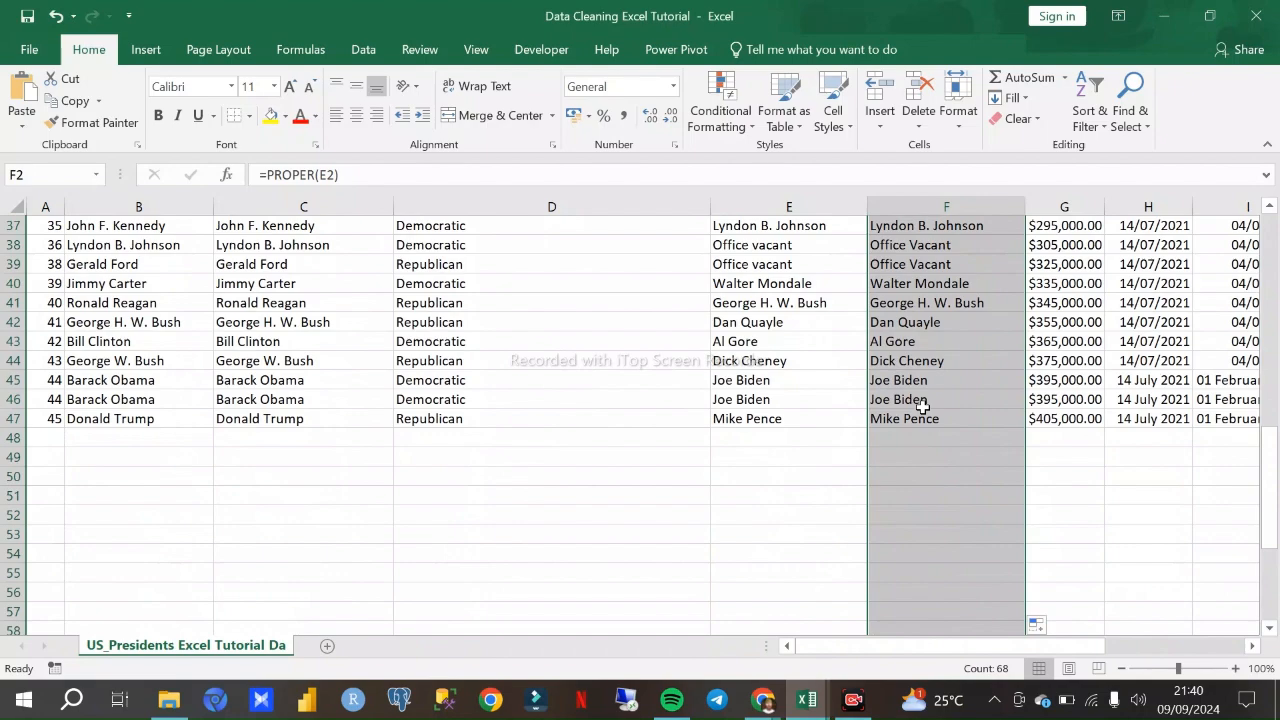
pyautogui.scroll(12, 922, 405)
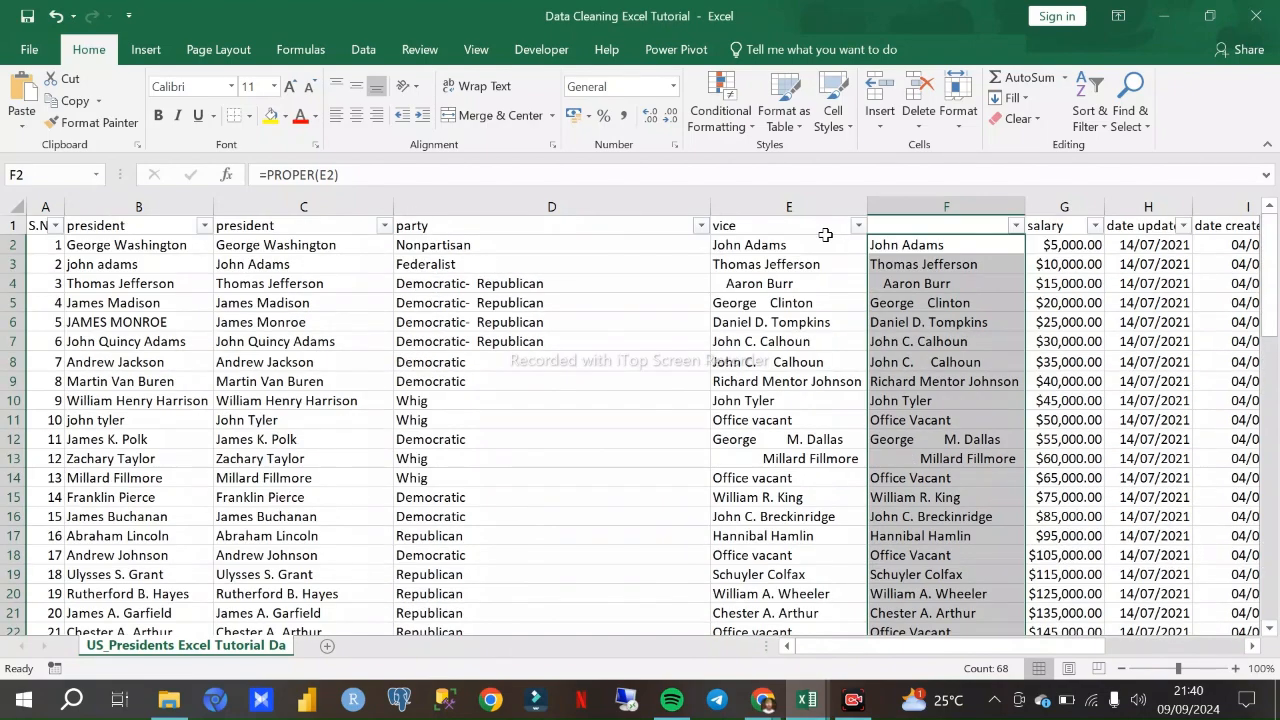
# - View the Google Meet call participants and switch back to the Data Cleaning Excel Tutorial workbook
pyautogui.click(762, 700)
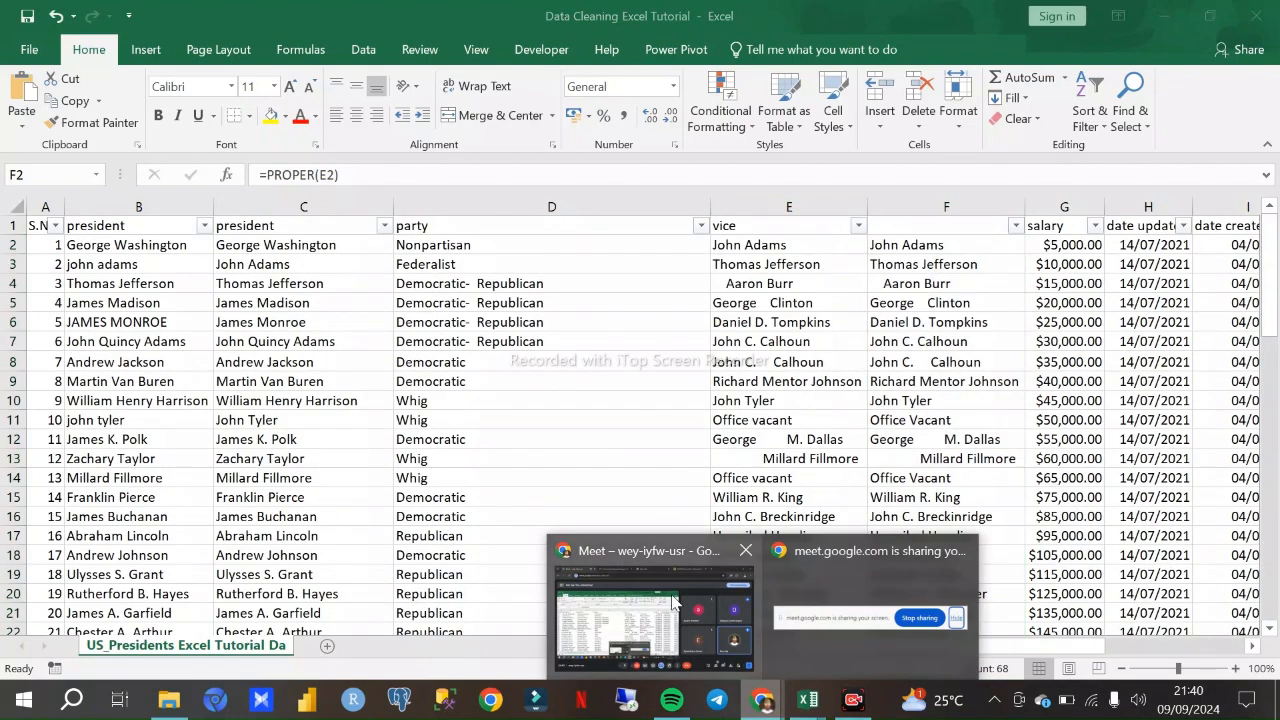
pyautogui.click(676, 598)
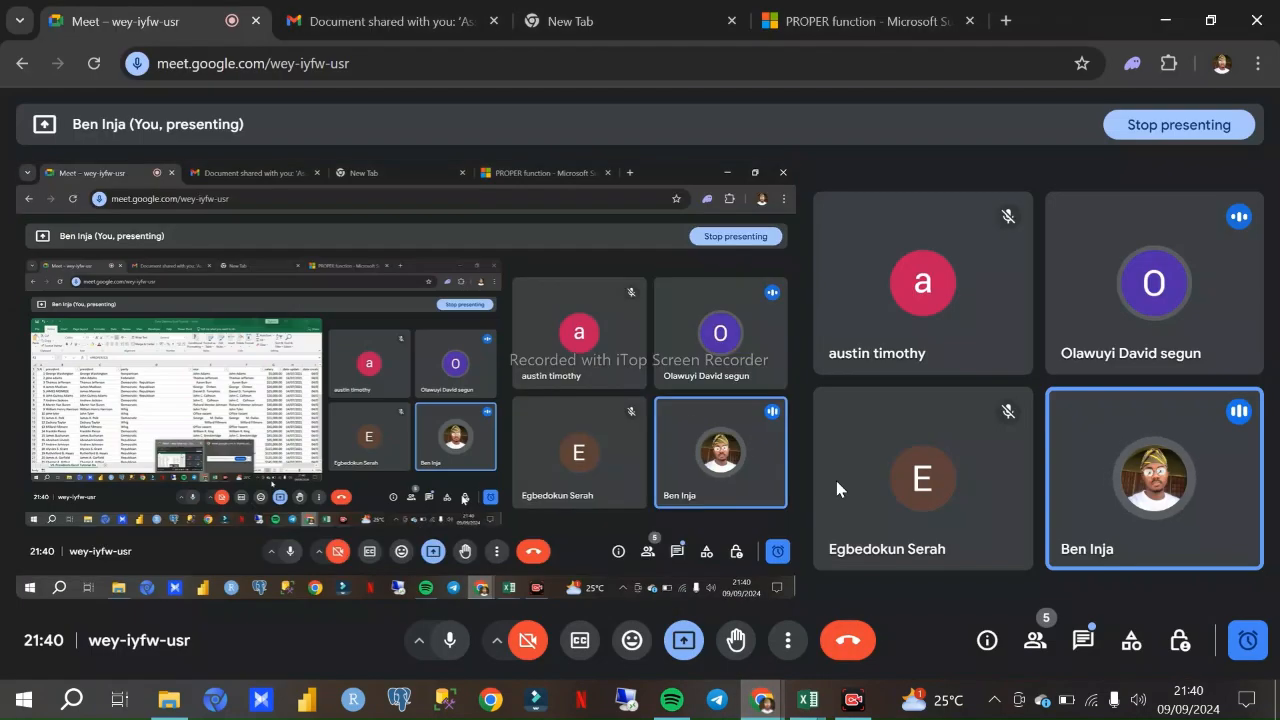
pyautogui.click(807, 702)
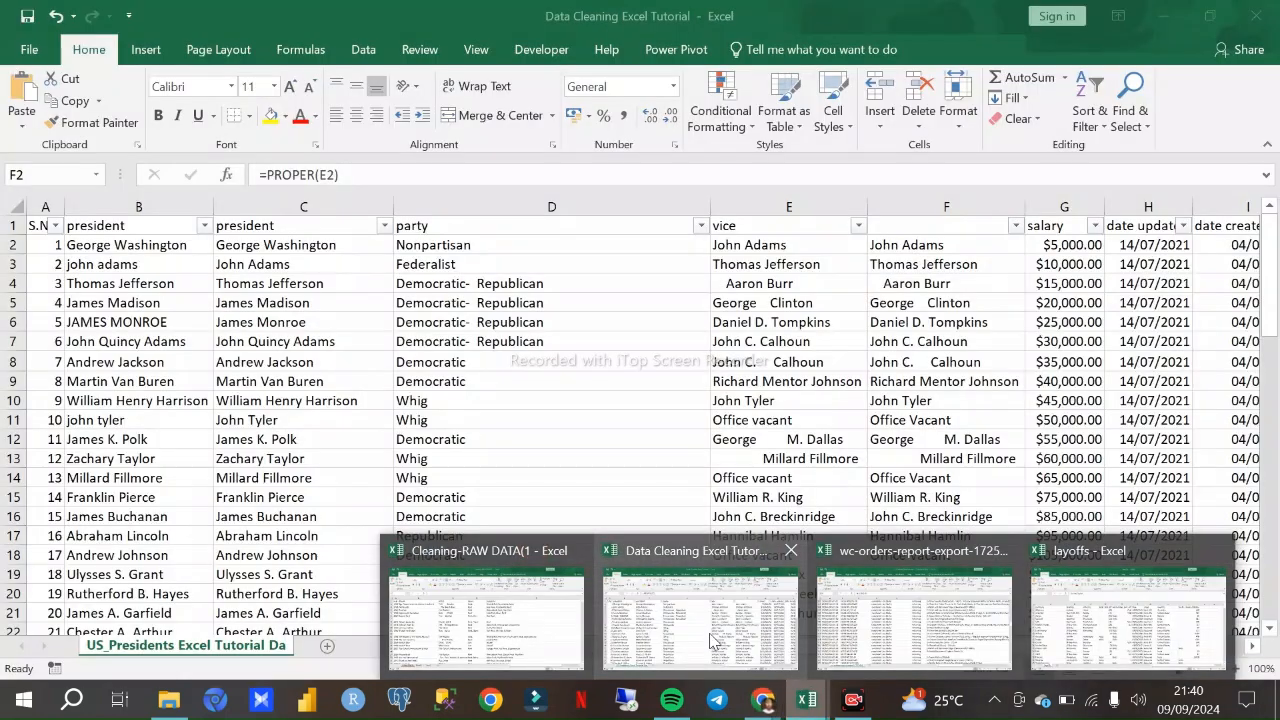
pyautogui.click(712, 640)
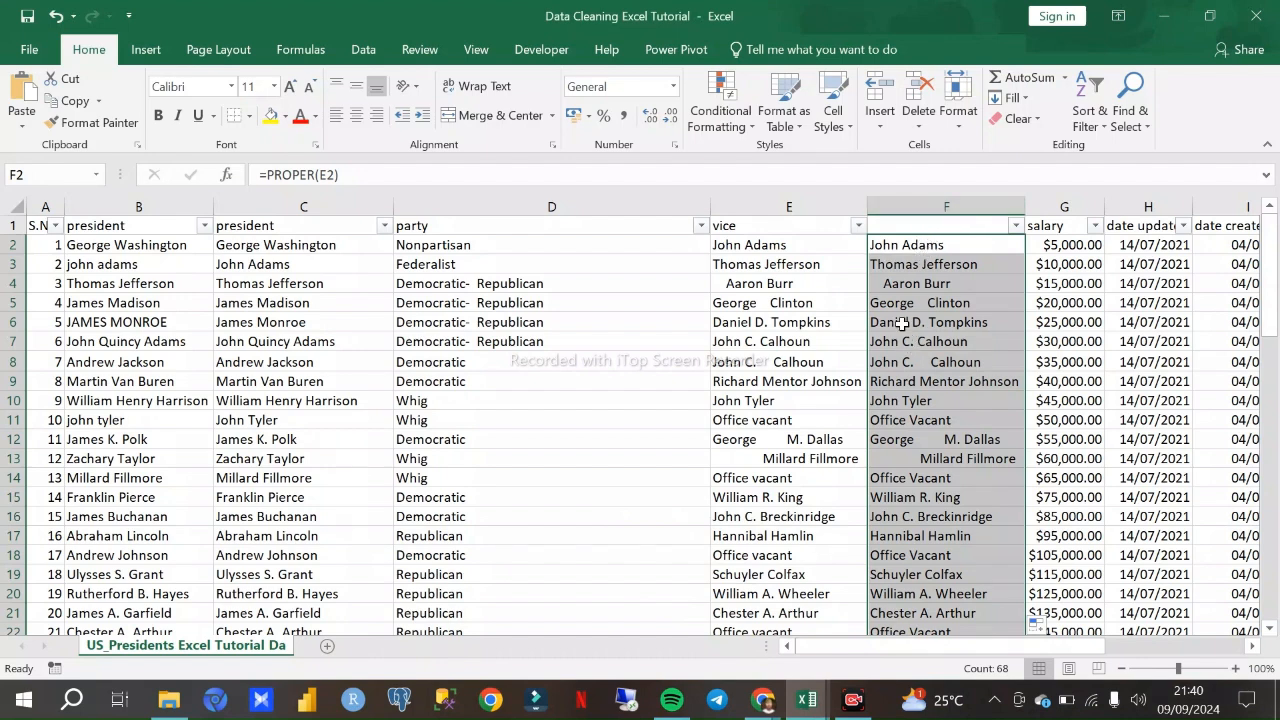
# - Open the call time limit notice in Google Meet, dismiss it and return to the Excel workbook
pyautogui.click(812, 343)
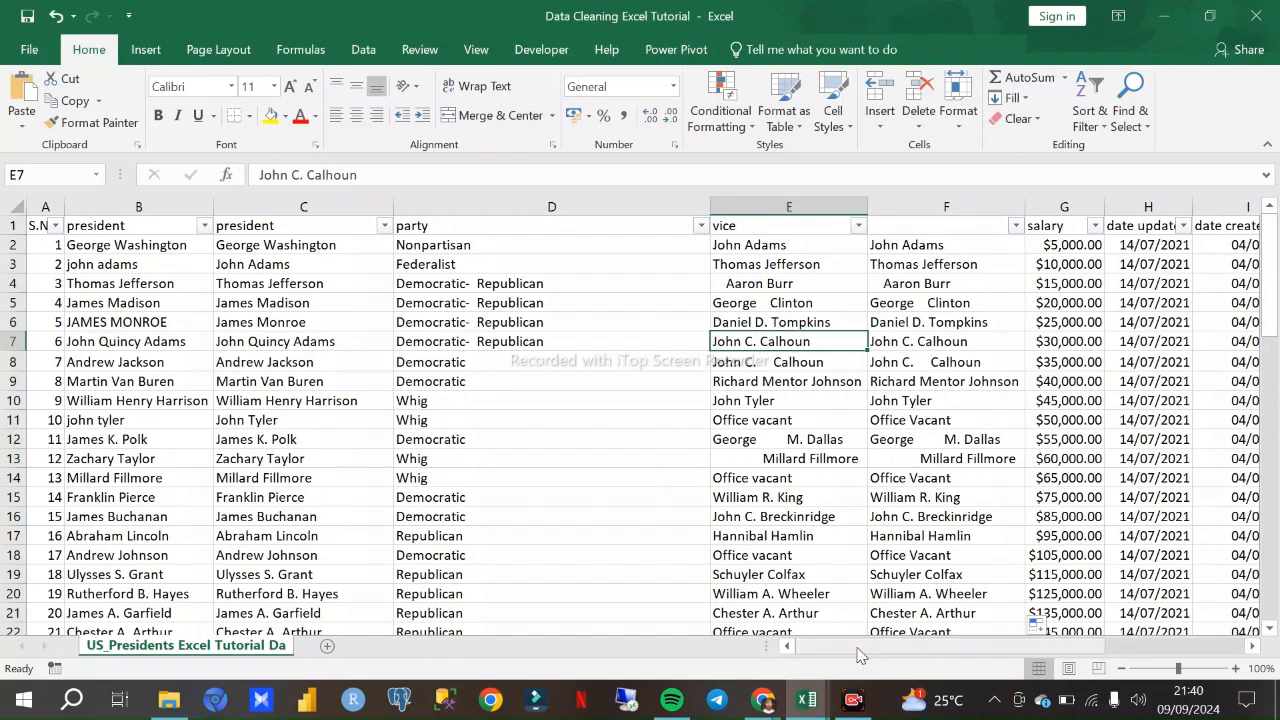
pyautogui.click(766, 706)
pyautogui.click(686, 626)
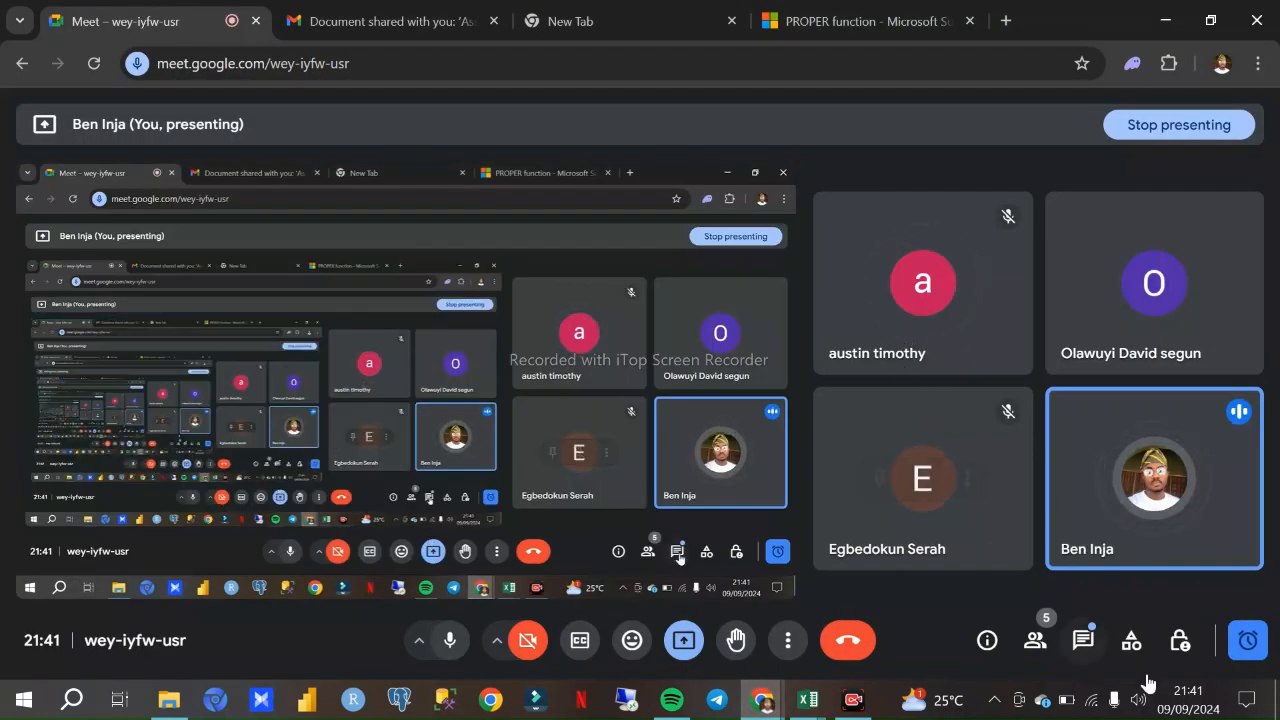
pyautogui.click(1242, 640)
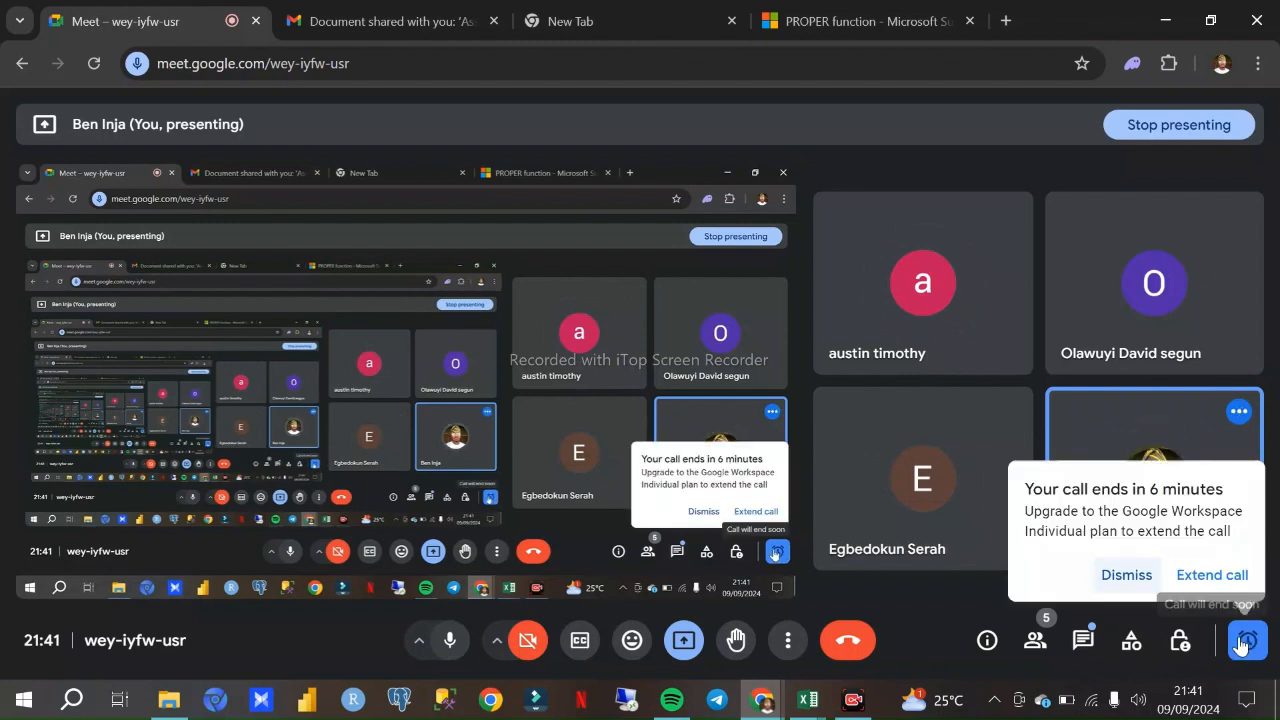
pyautogui.click(1128, 575)
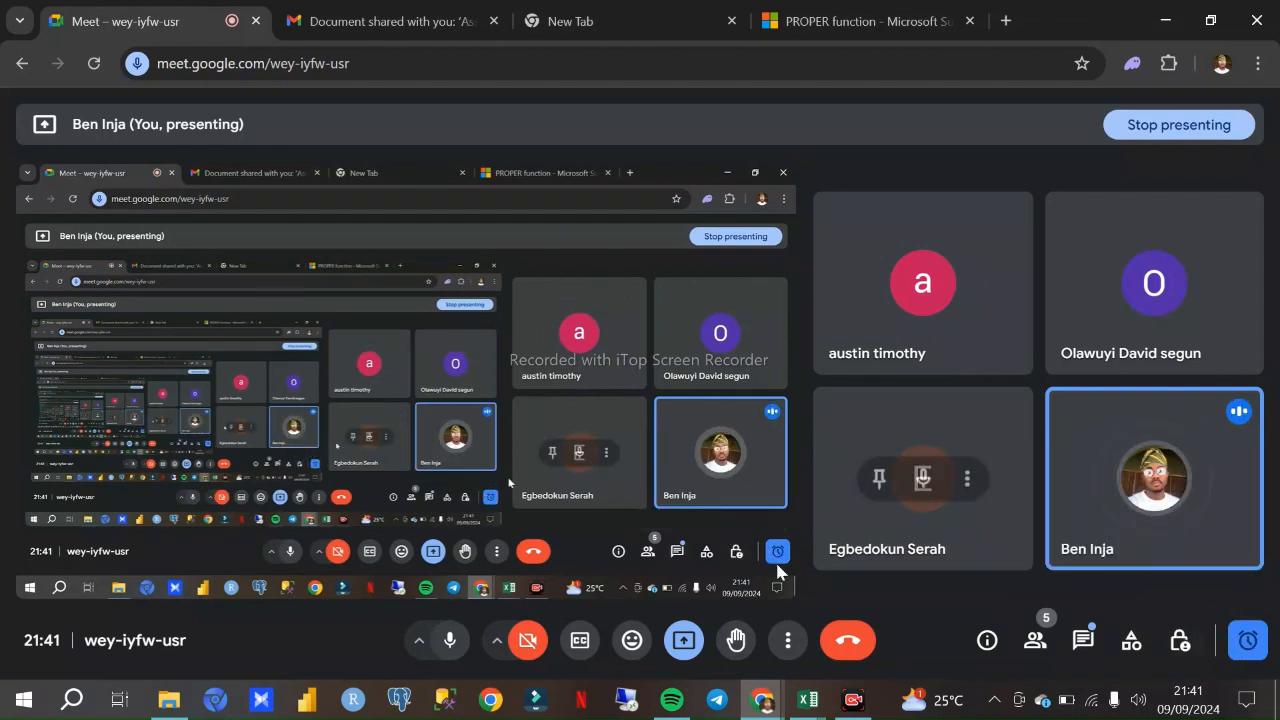
pyautogui.moveTo(808, 700)
pyautogui.click(738, 622)
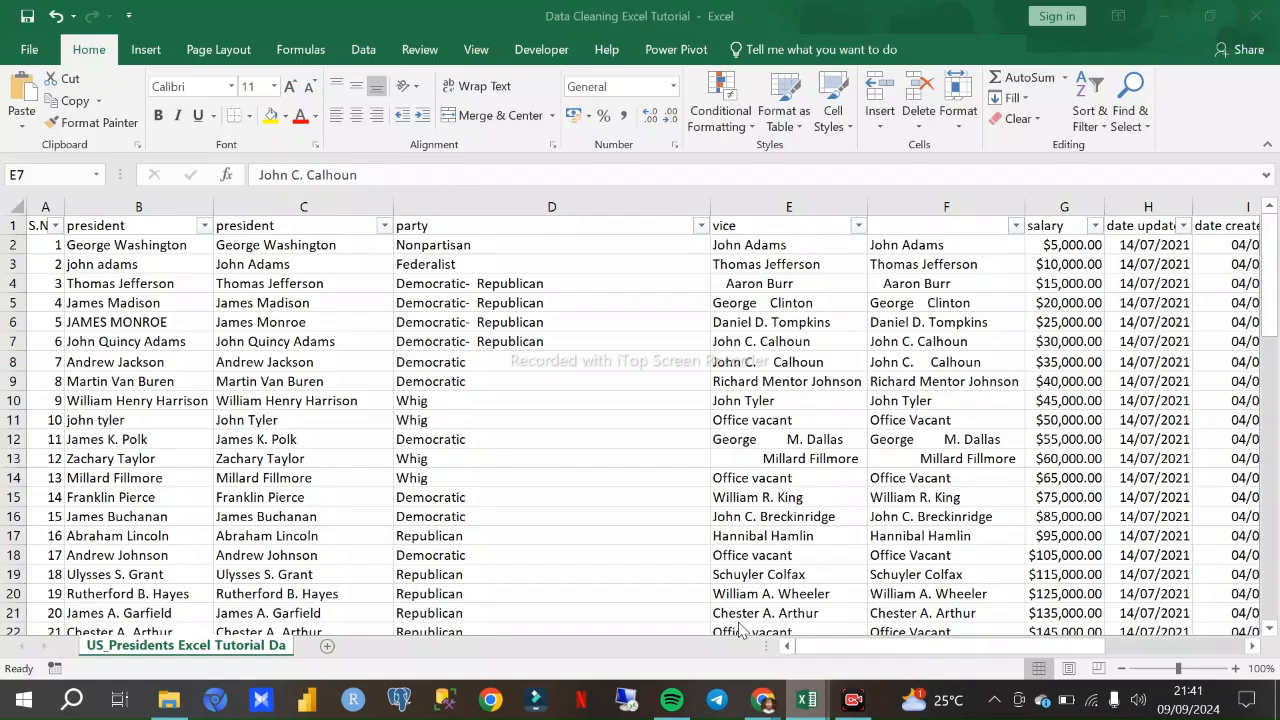
# - Select the vice column and its helper column for comparison, checking the Google Meet call before returning to the workbook
pyautogui.click(840, 206)
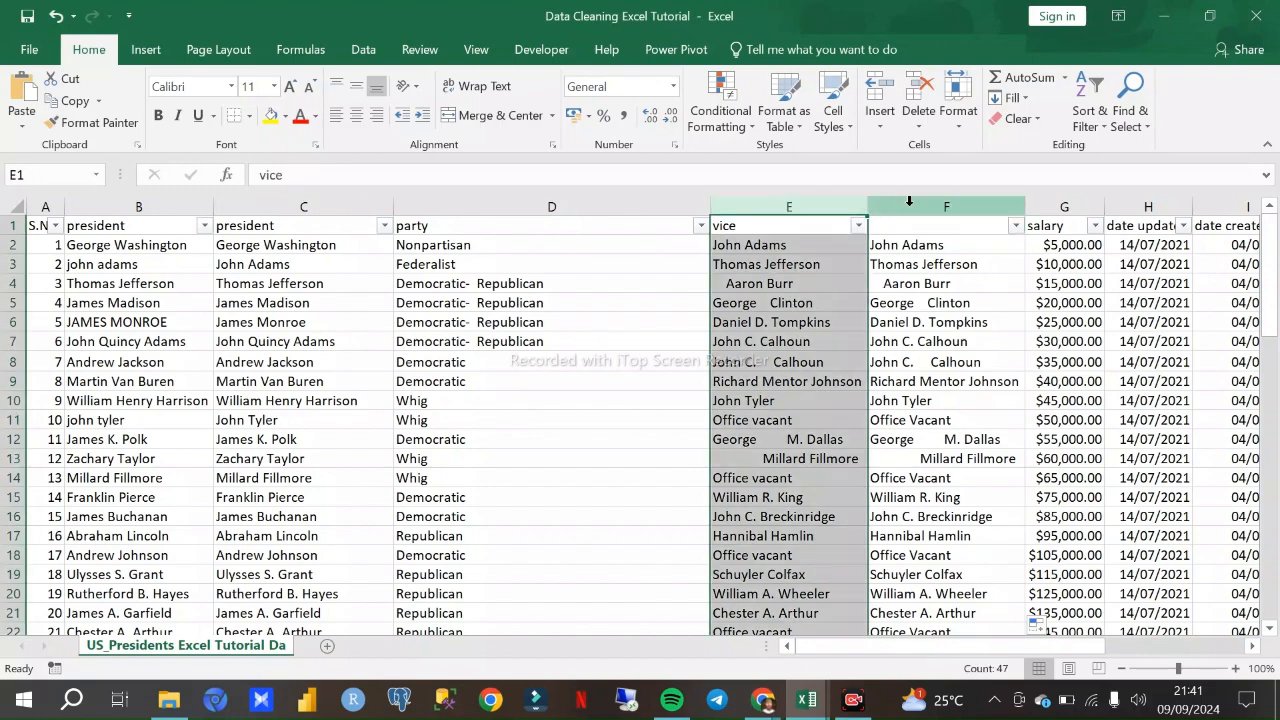
pyautogui.click(909, 201)
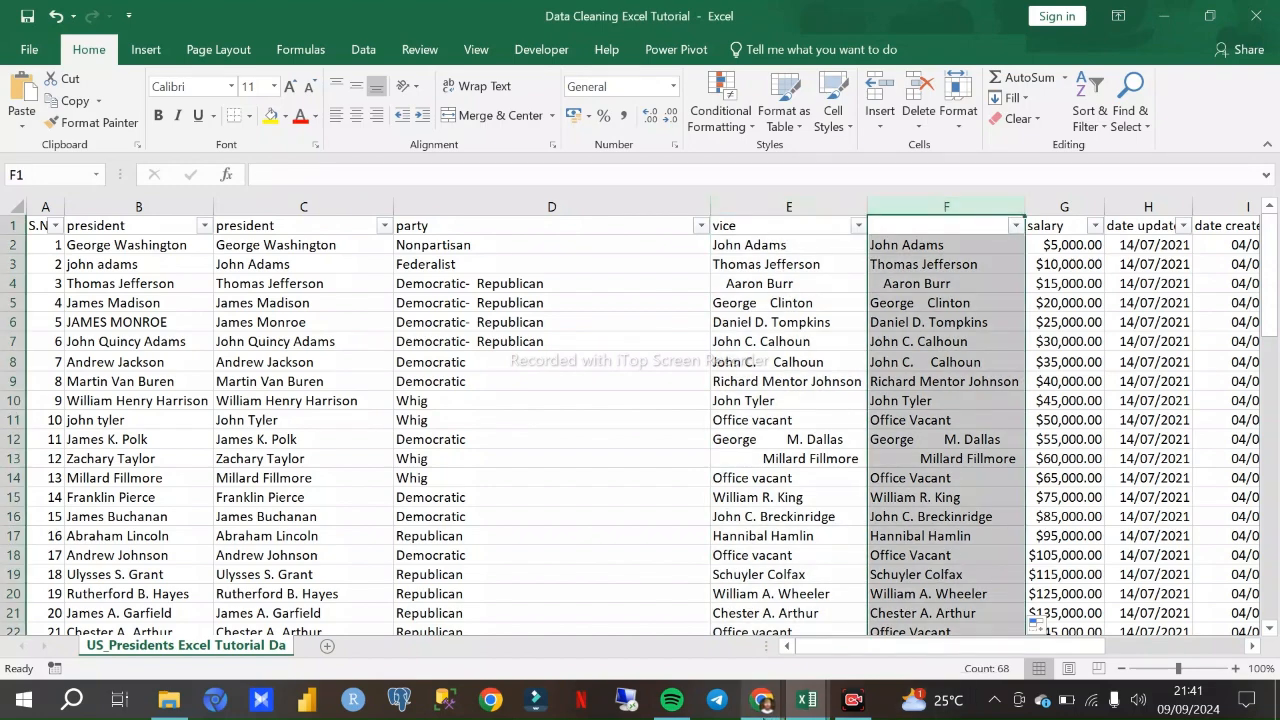
pyautogui.moveTo(757, 705)
pyautogui.click(685, 625)
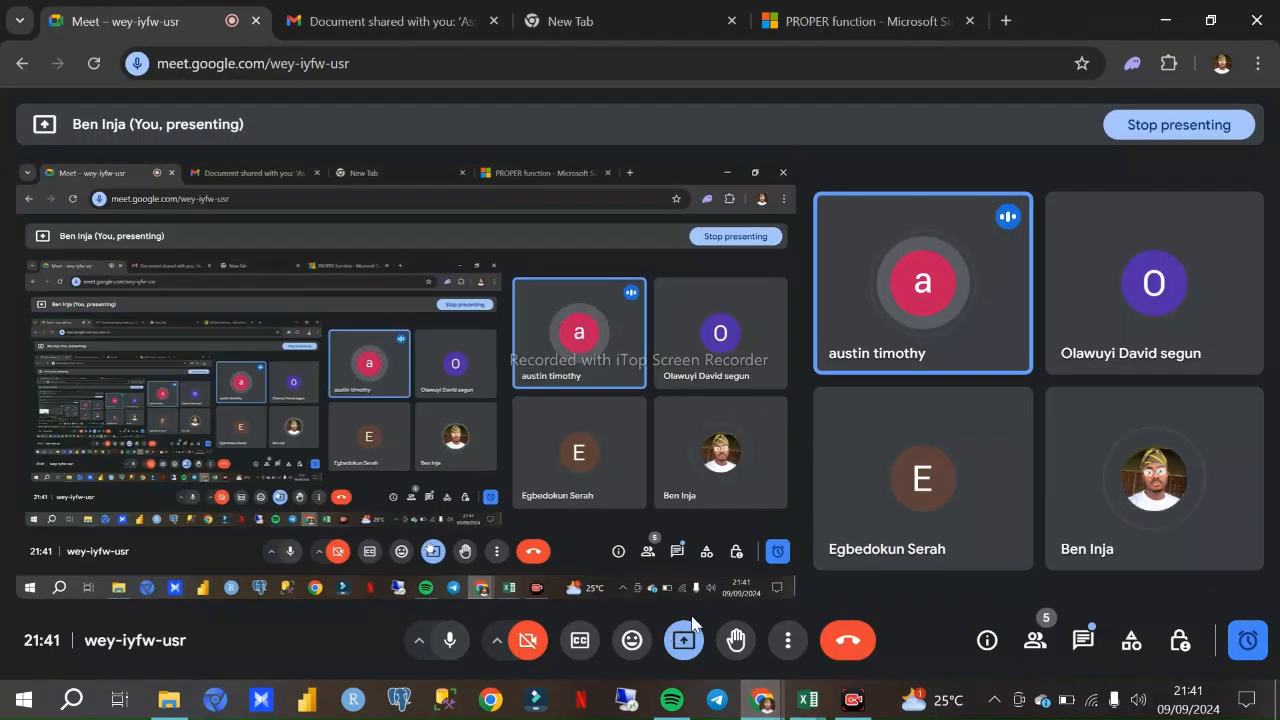
pyautogui.moveTo(807, 700)
pyautogui.click(752, 613)
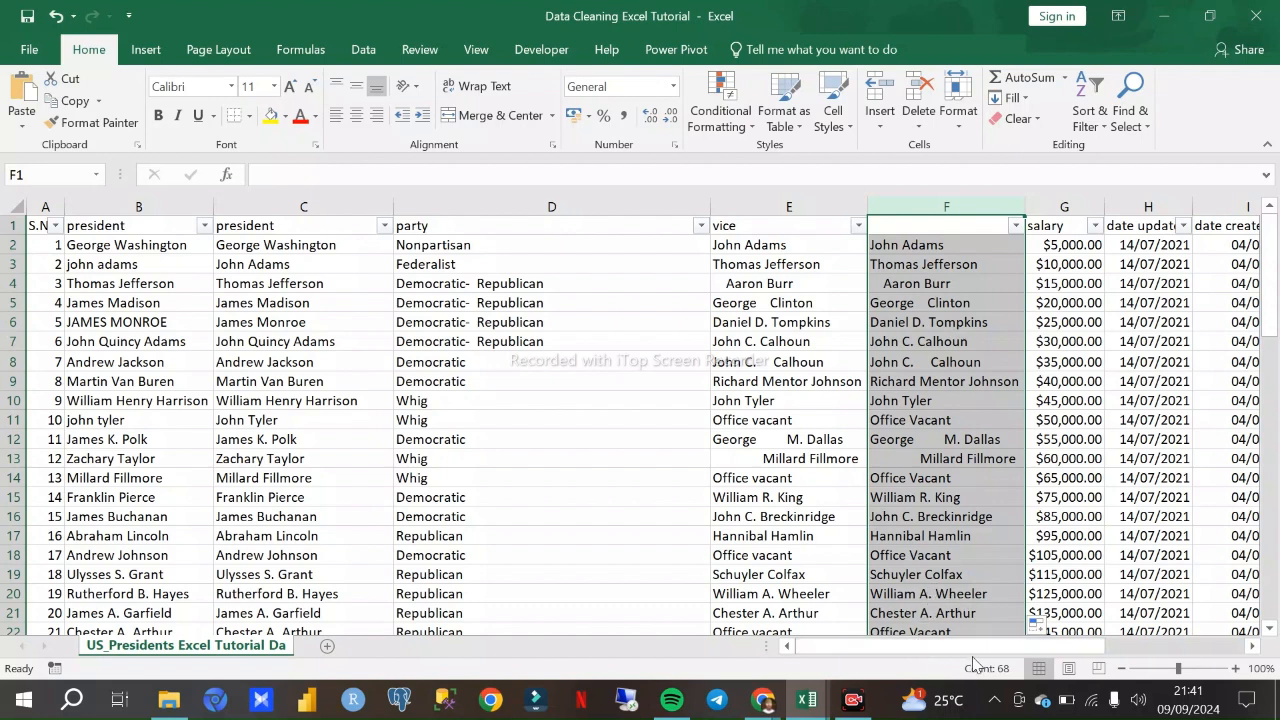
pyautogui.moveTo(973, 648); pyautogui.dragTo(996, 648)
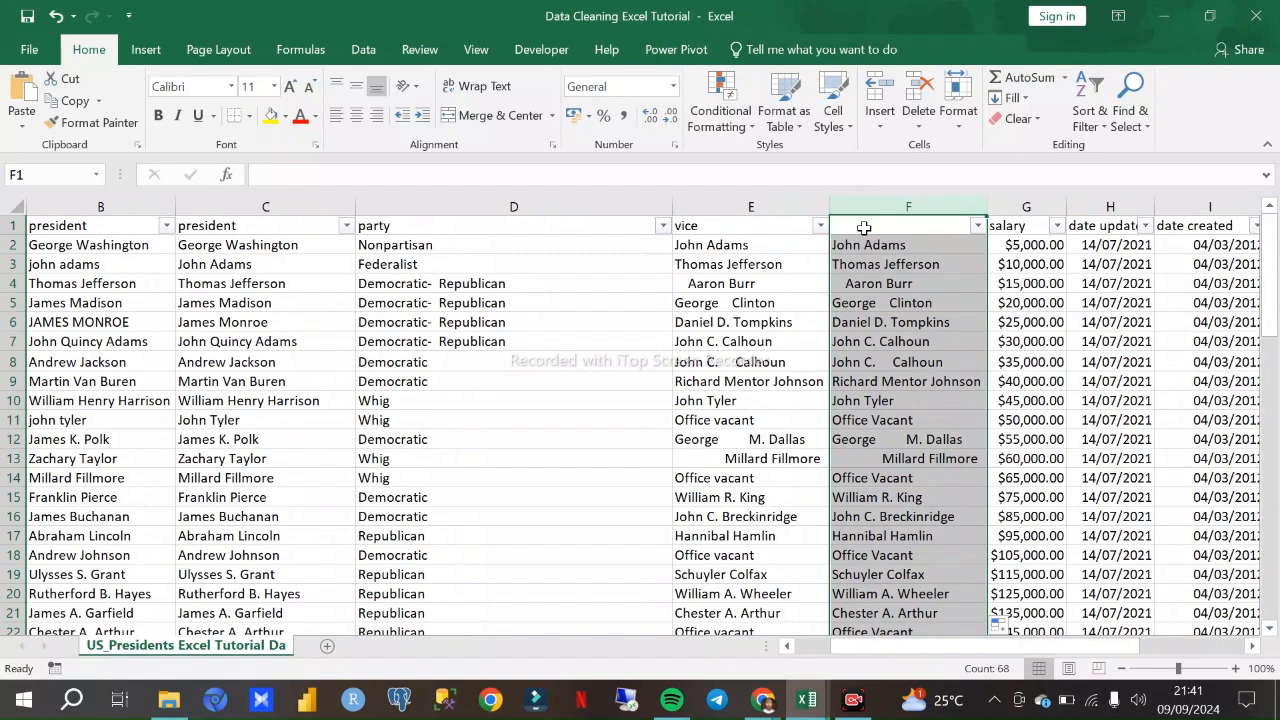
# - Check the Google Meet call once more, return to the workbook and review the helper column from its header to its last entries
pyautogui.click(763, 700)
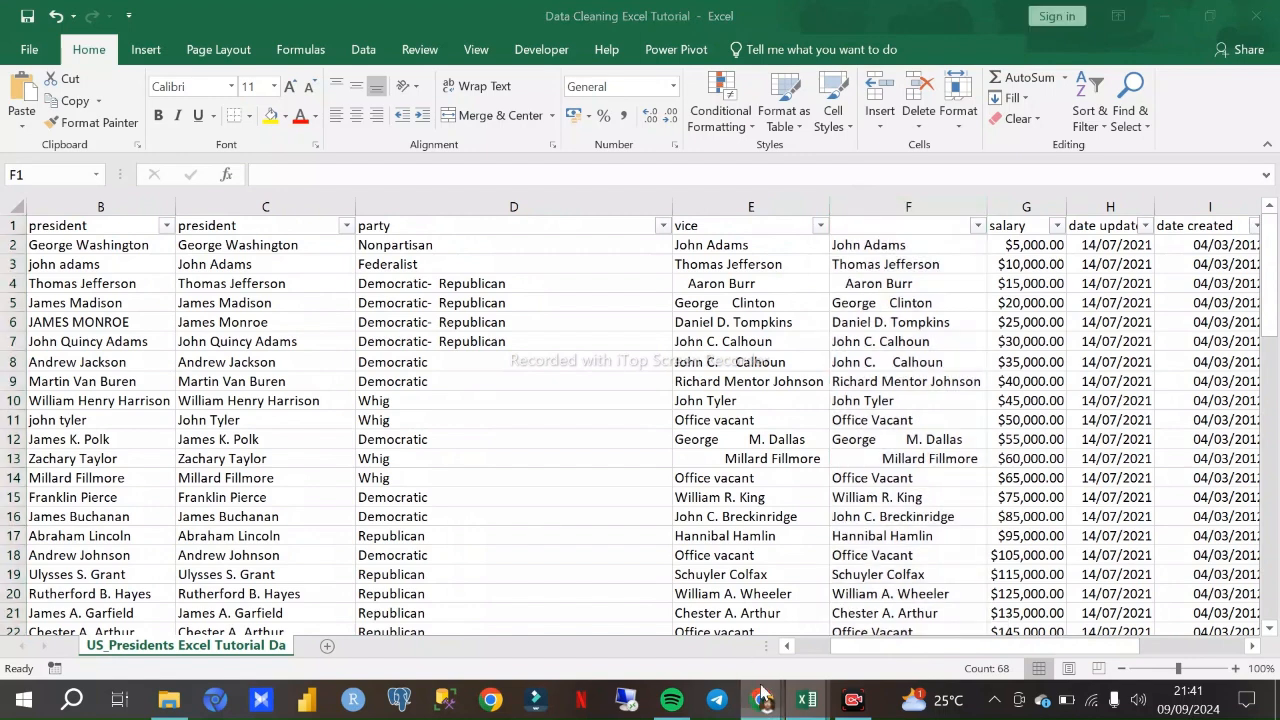
pyautogui.click(703, 628)
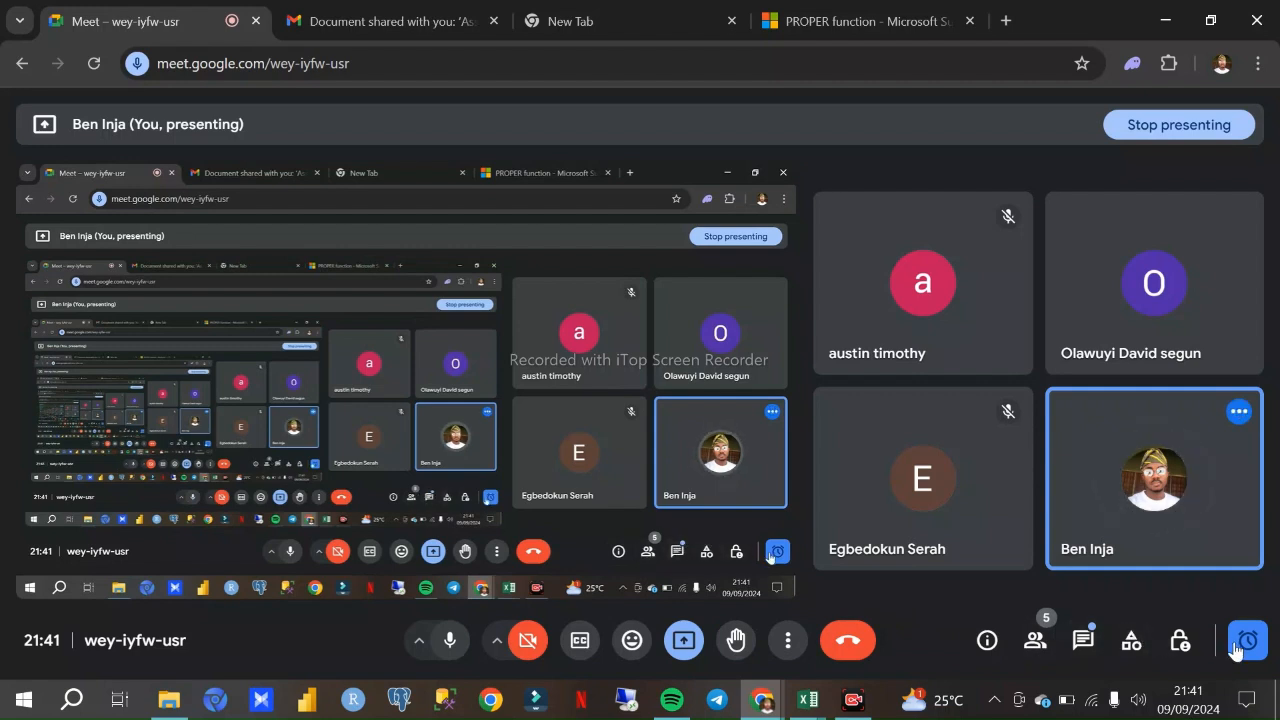
pyautogui.click(807, 700)
pyautogui.click(706, 646)
pyautogui.scroll(-3, 706, 330)
pyautogui.scroll(3, 715, 330)
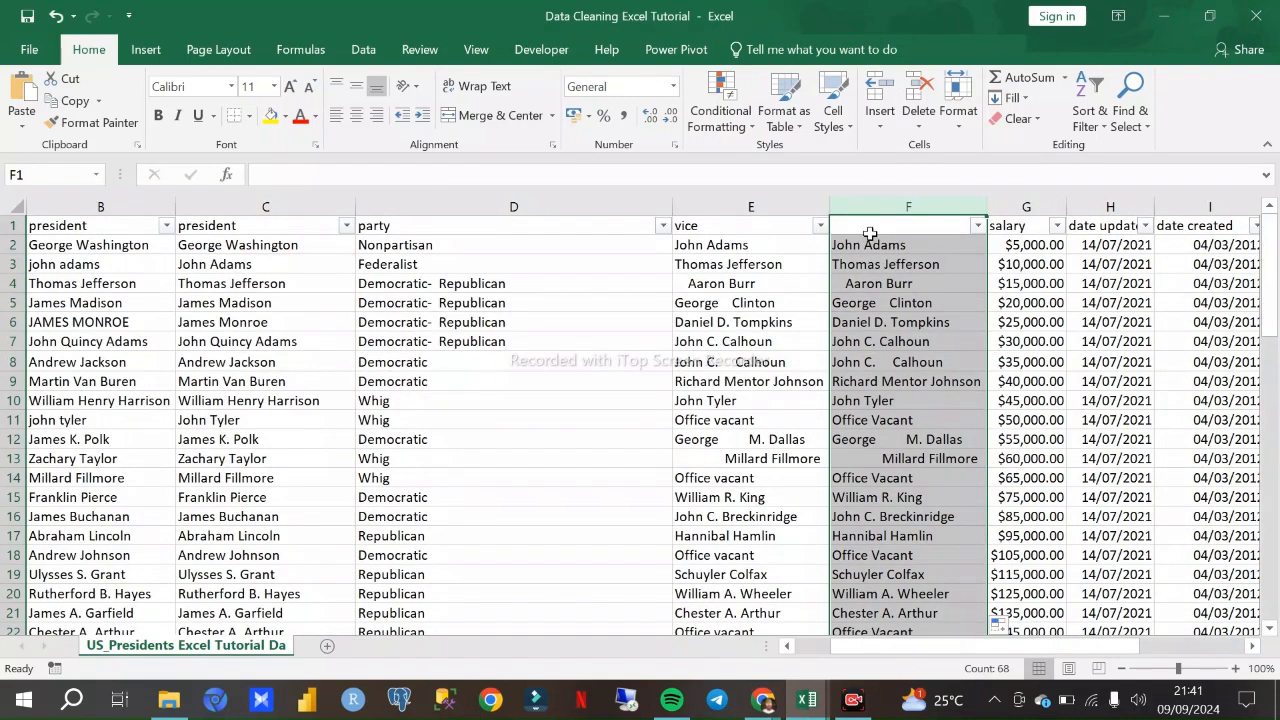
pyautogui.scroll(-16, 851, 381)
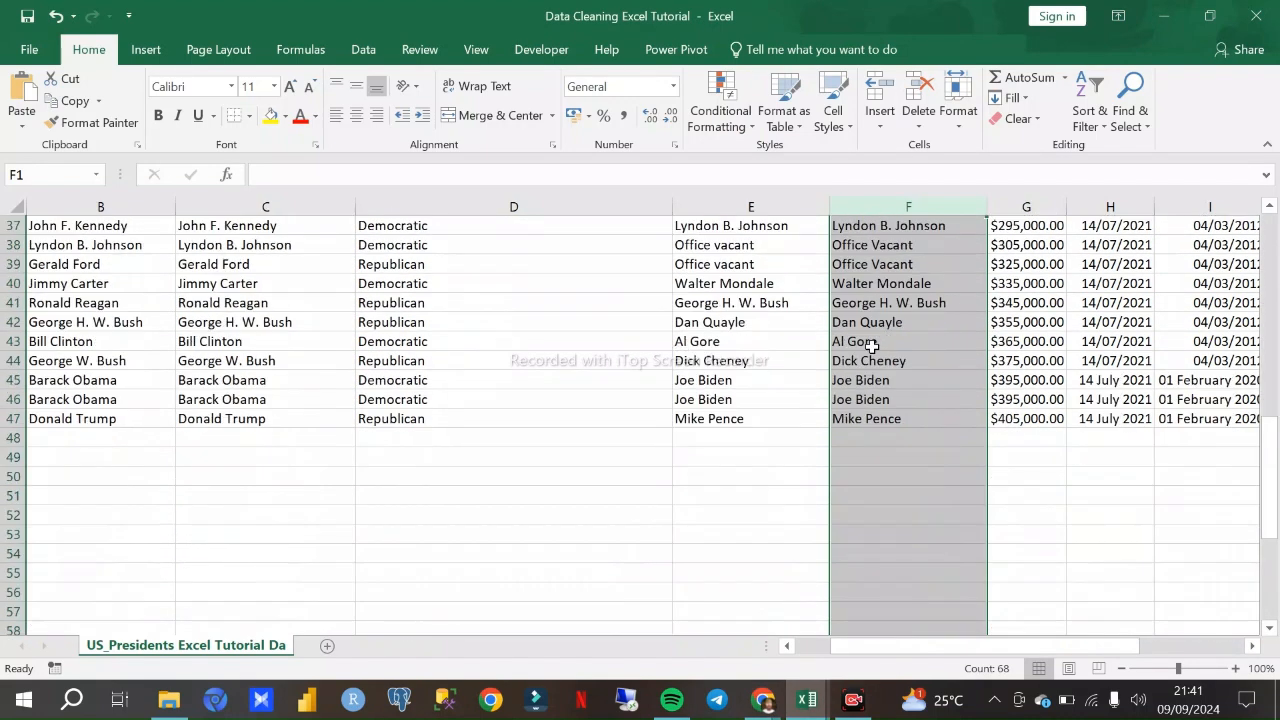
pyautogui.scroll(6, 829, 366)
pyautogui.scroll(-2, 806, 440)
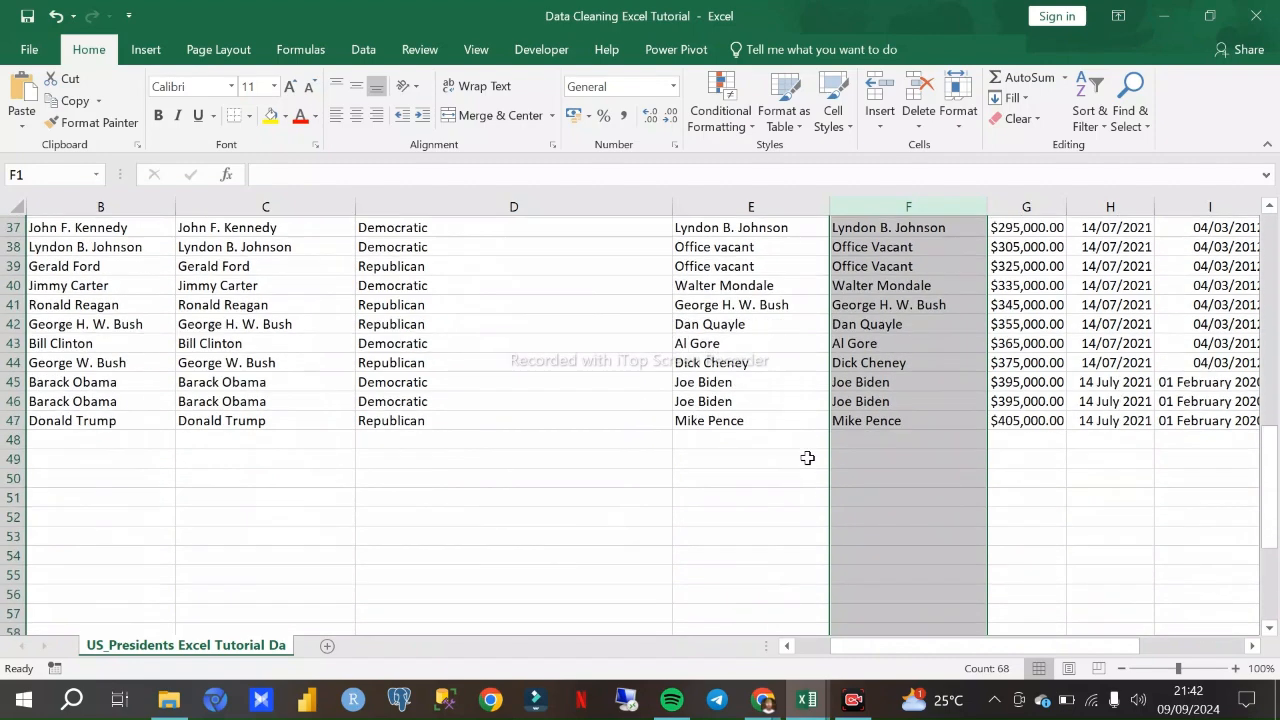
# - Enter the note "Proper" in E51, below the vice column's data
pyautogui.click(750, 497)
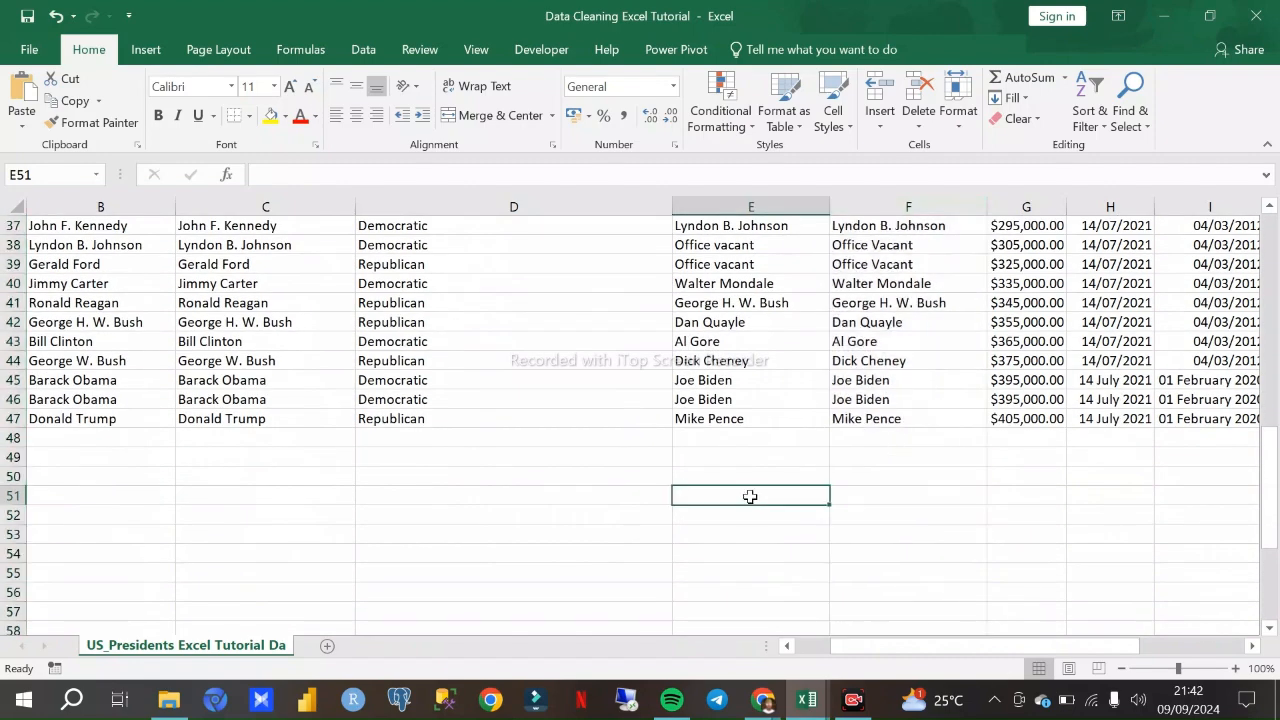
pyautogui.write('Proper')
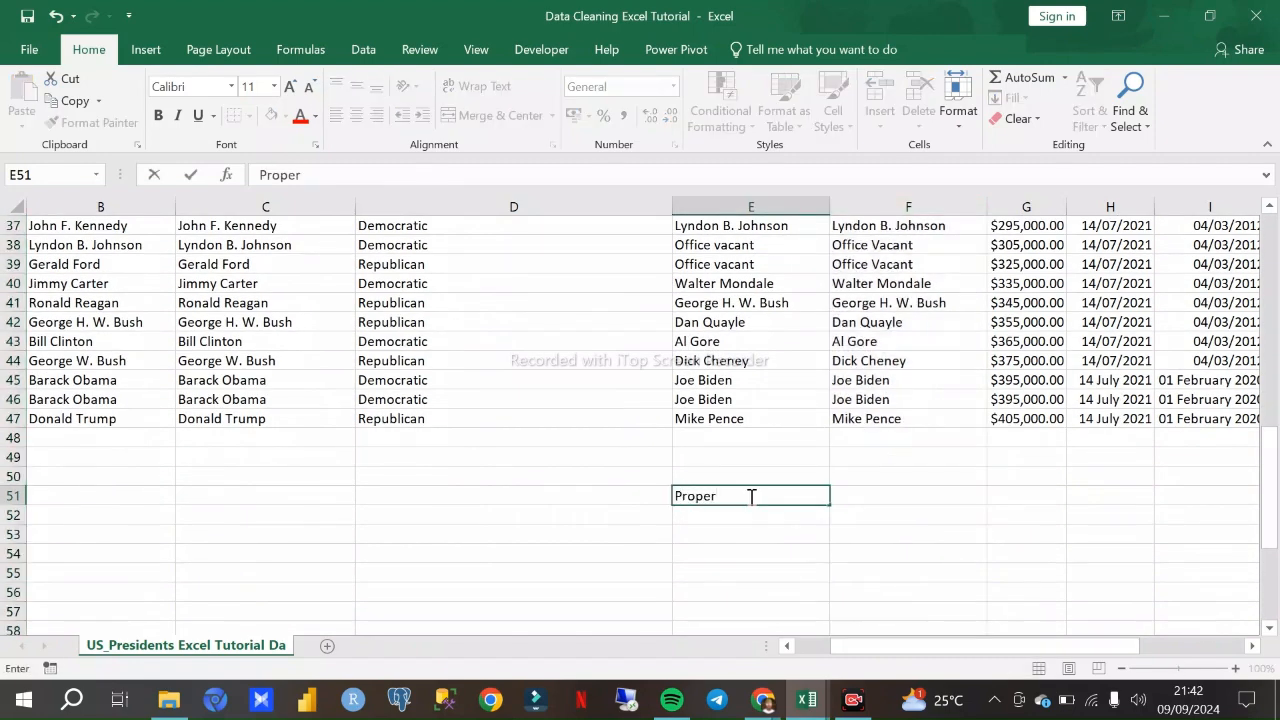
pyautogui.press('Return')
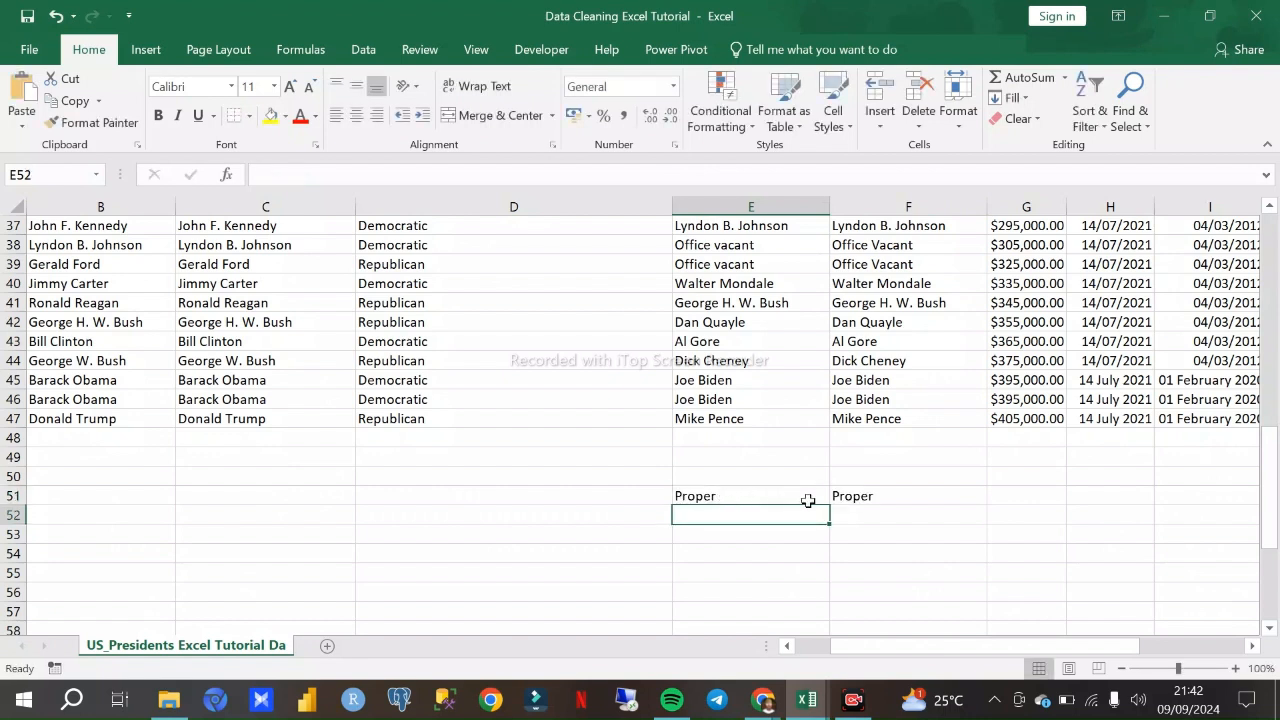
# - Enter the note "Trim" in E52, directly beneath the "Proper" note under the vice column
pyautogui.click(830, 497)
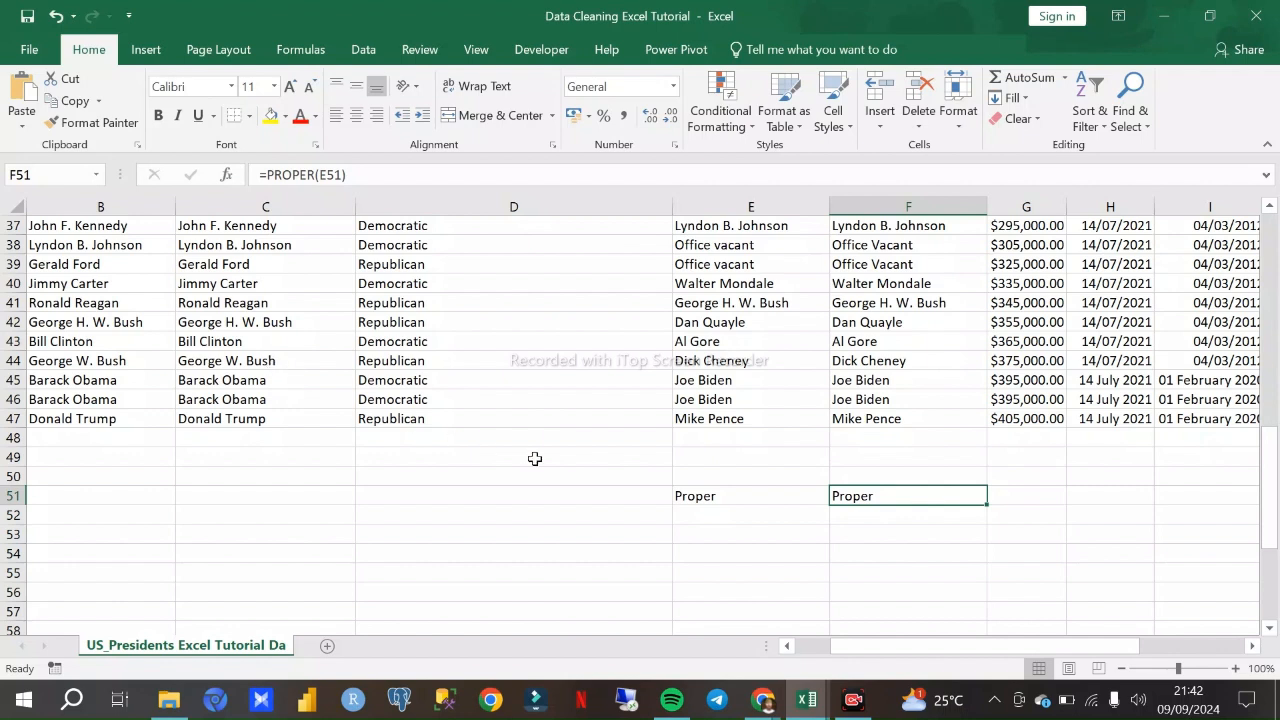
pyautogui.click(675, 516)
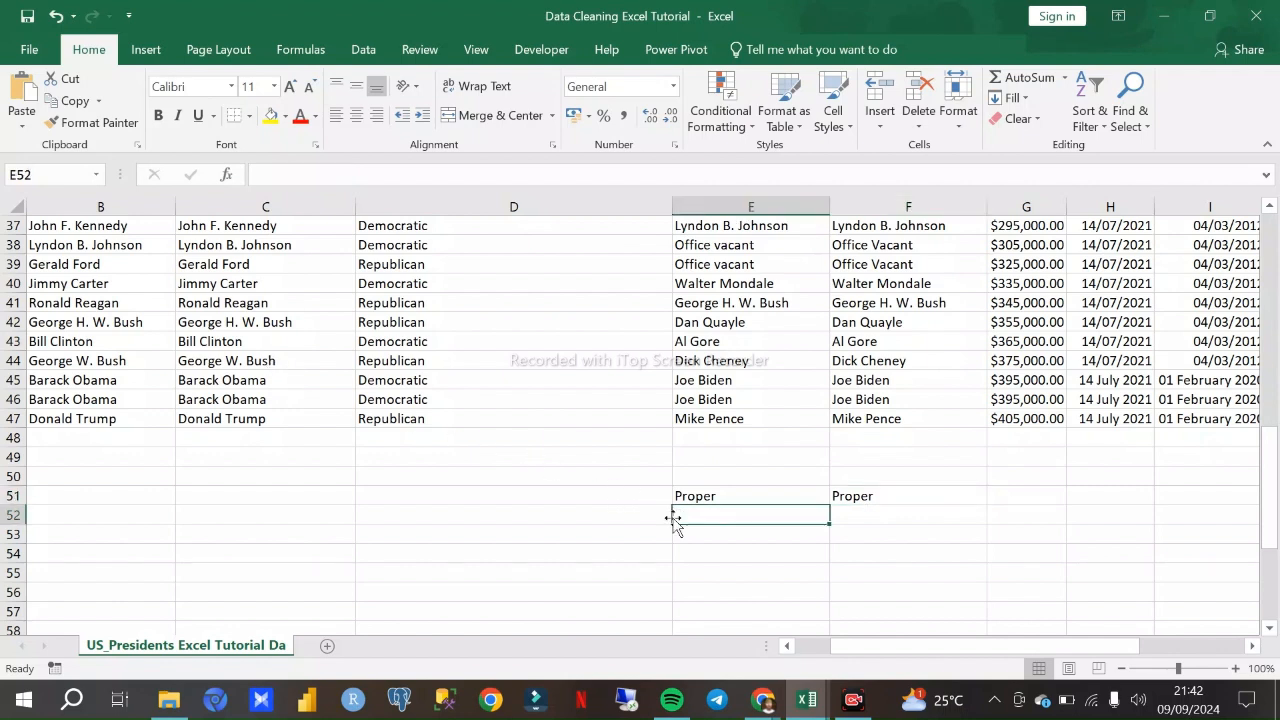
pyautogui.write('Trim')
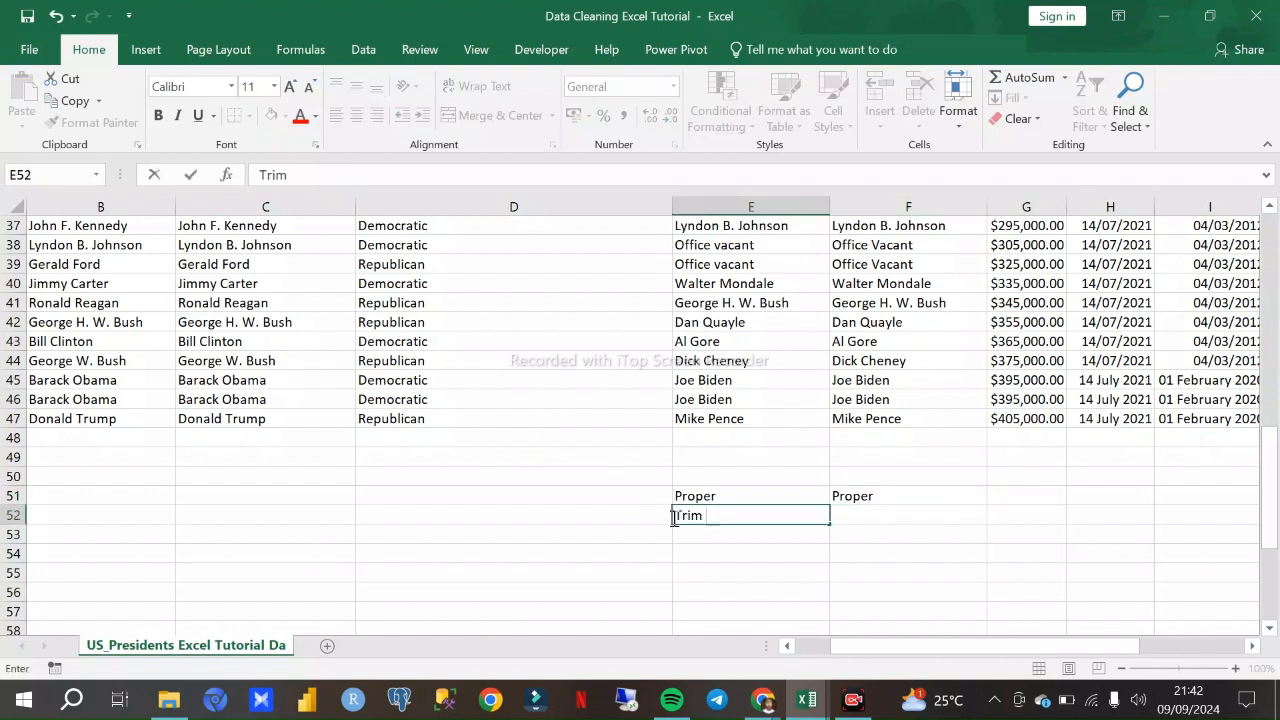
pyautogui.click(877, 518)
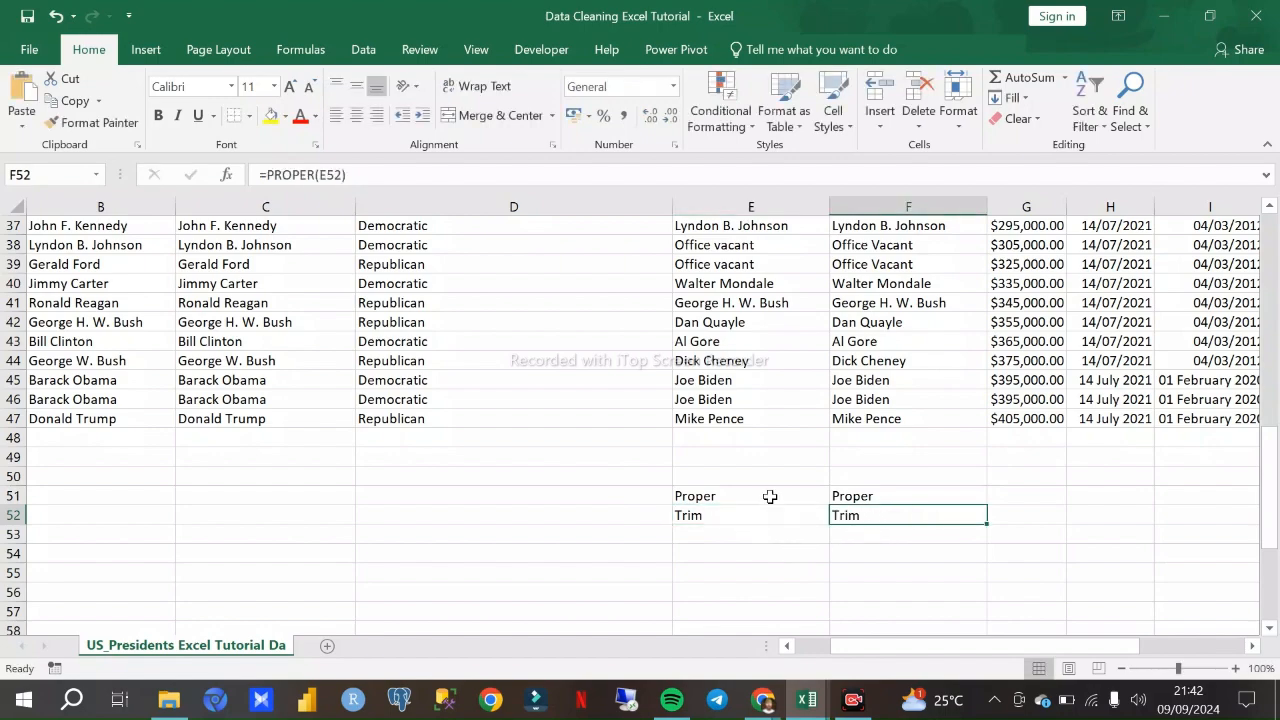
# - Clear the PROPER formulas from the whole helper column F beside vice
pyautogui.scroll(12, 770, 496)
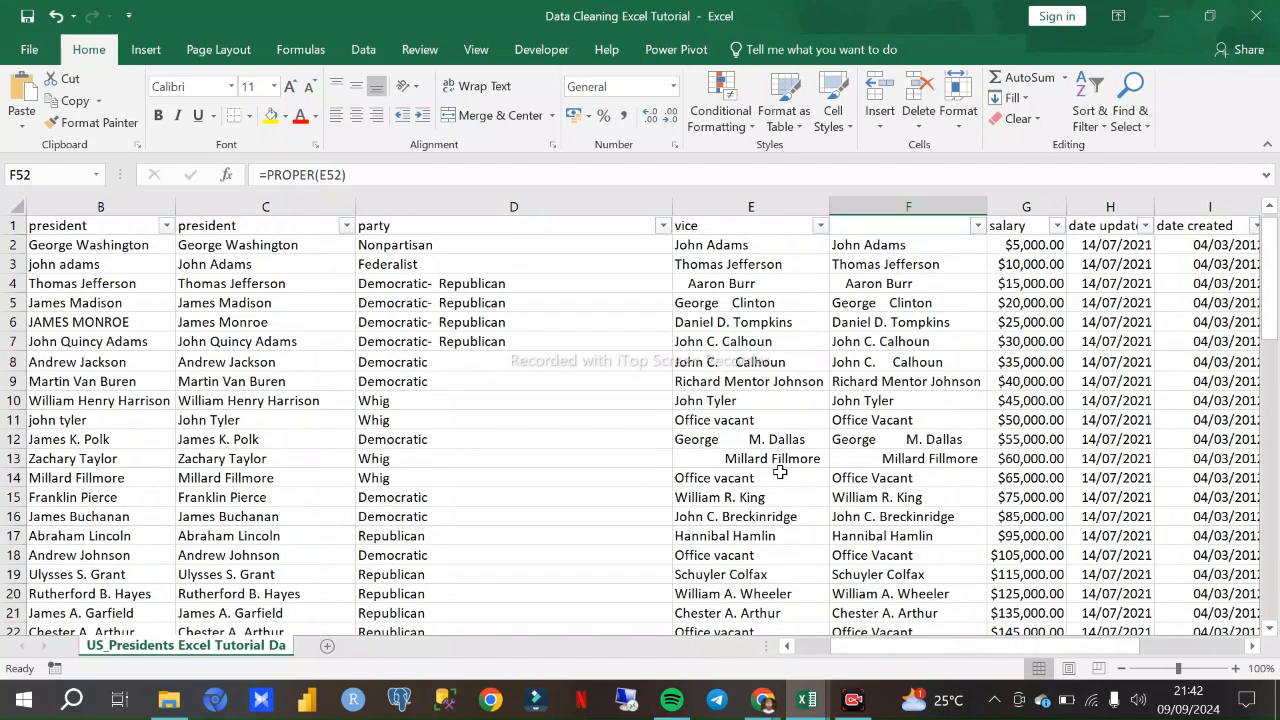
pyautogui.click(852, 206)
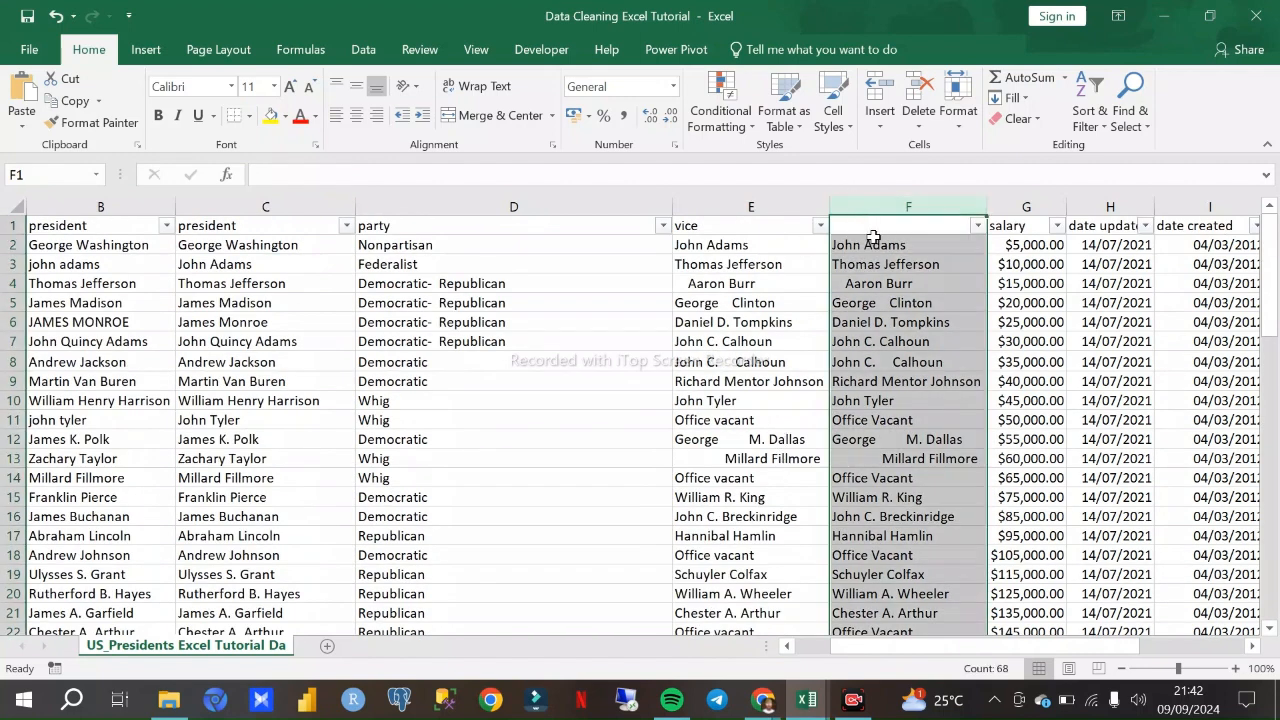
pyautogui.press('F2')
pyautogui.click(877, 206)
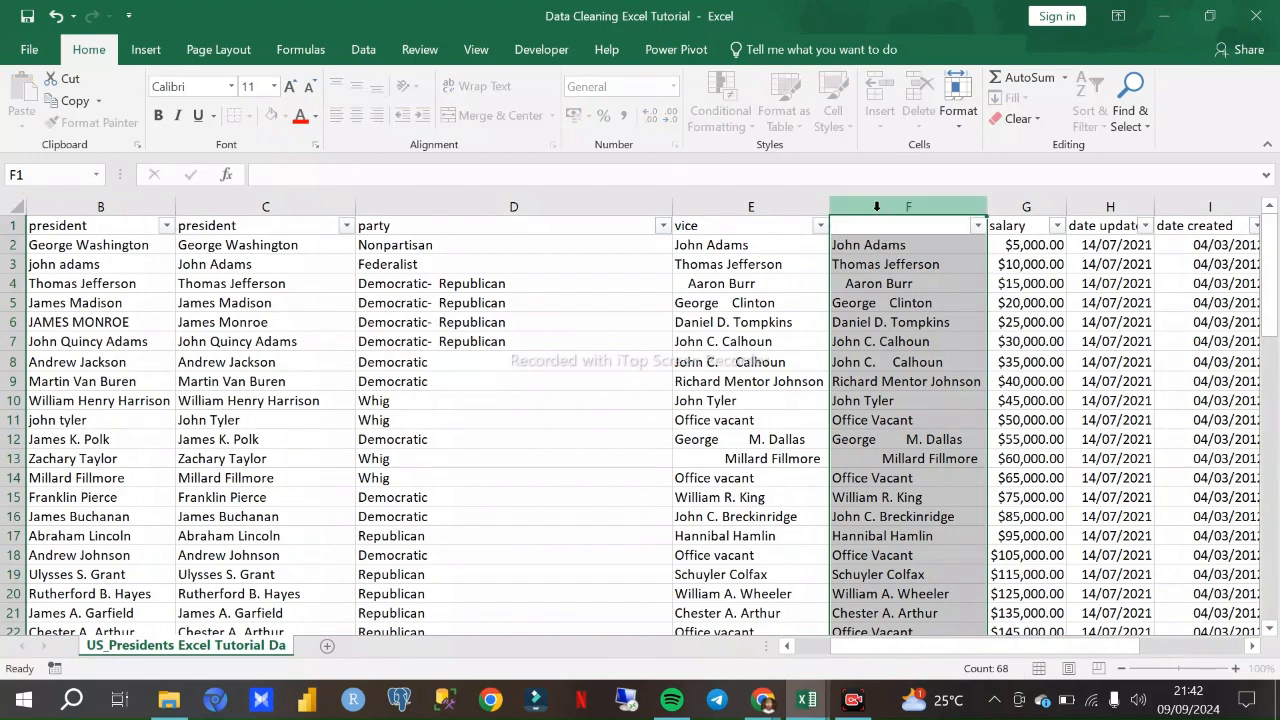
pyautogui.press('Delete')
# - Enter the formula =TRIM(E2) in F2 to strip the extra spaces from the first vice entry
pyautogui.click(868, 245)
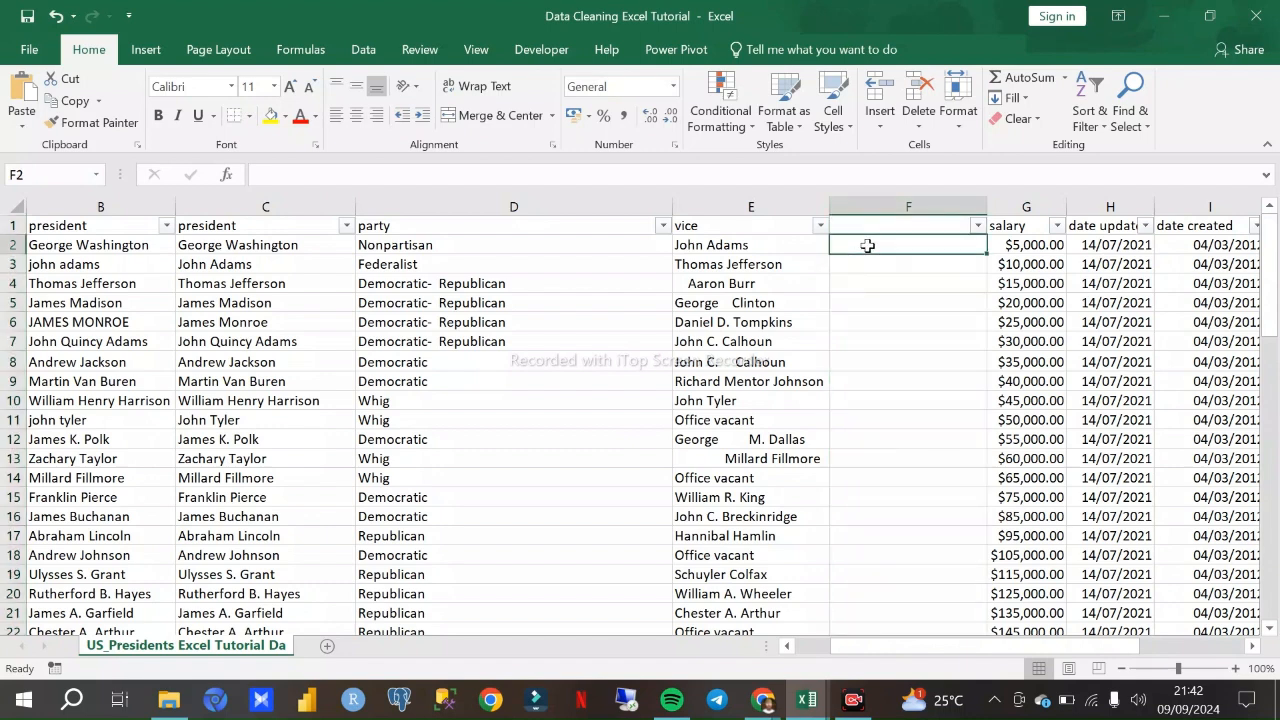
pyautogui.write('=')
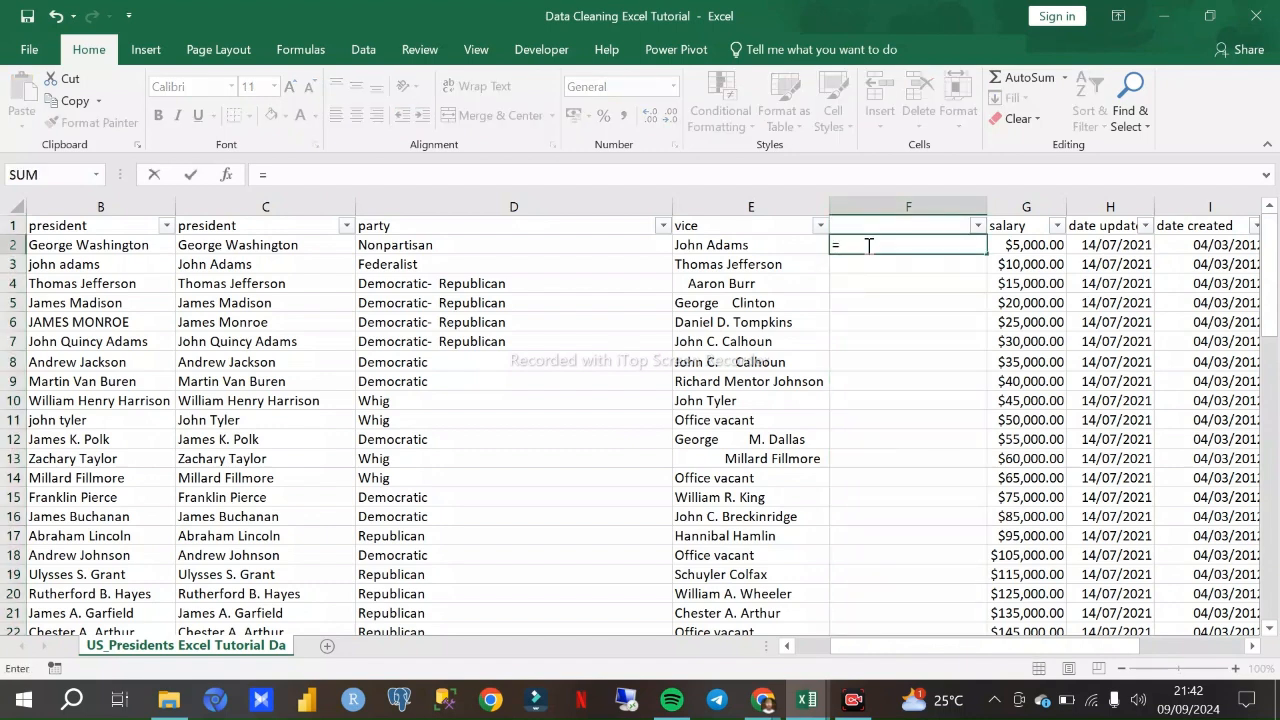
pyautogui.write('Trim')
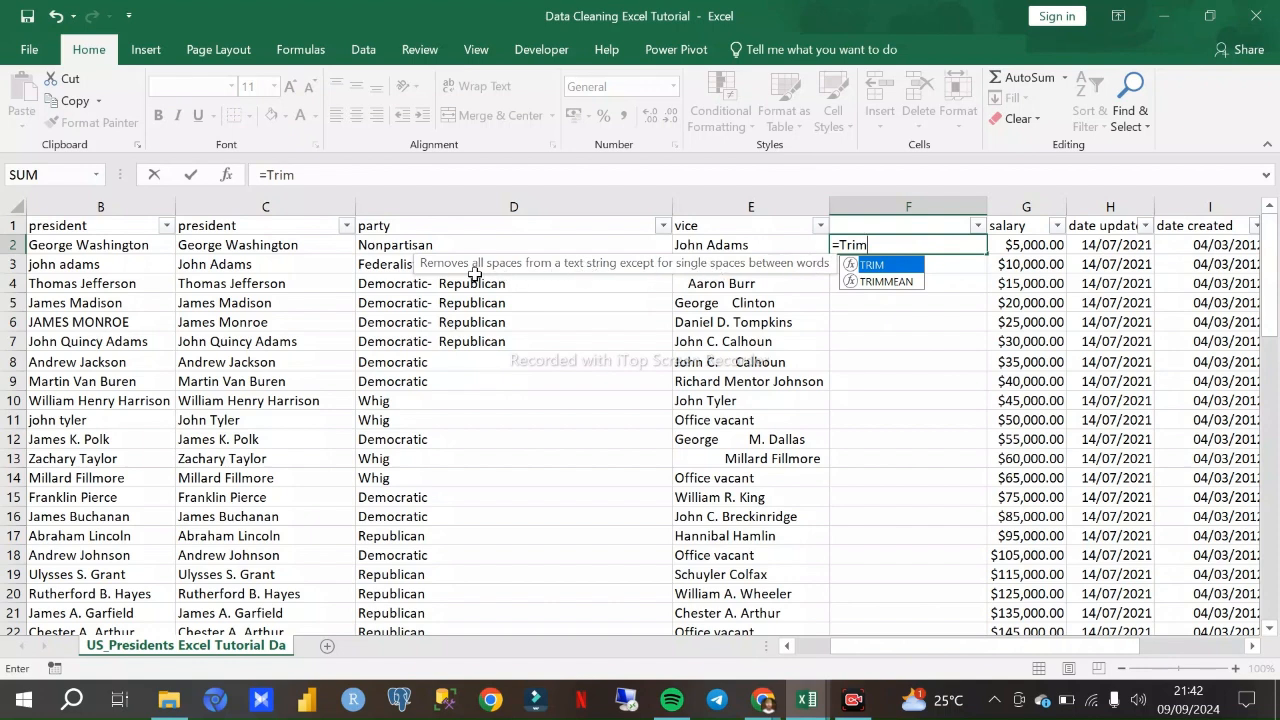
pyautogui.doubleClick(873, 266)
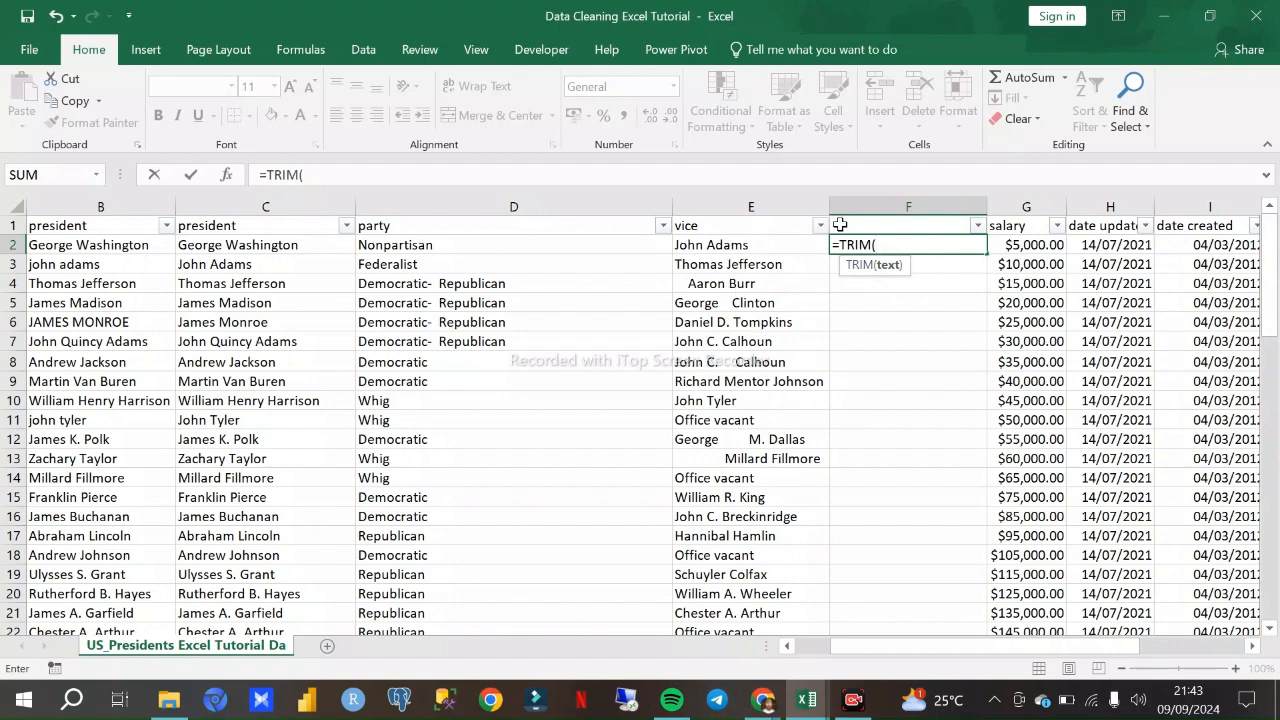
pyautogui.click(755, 250)
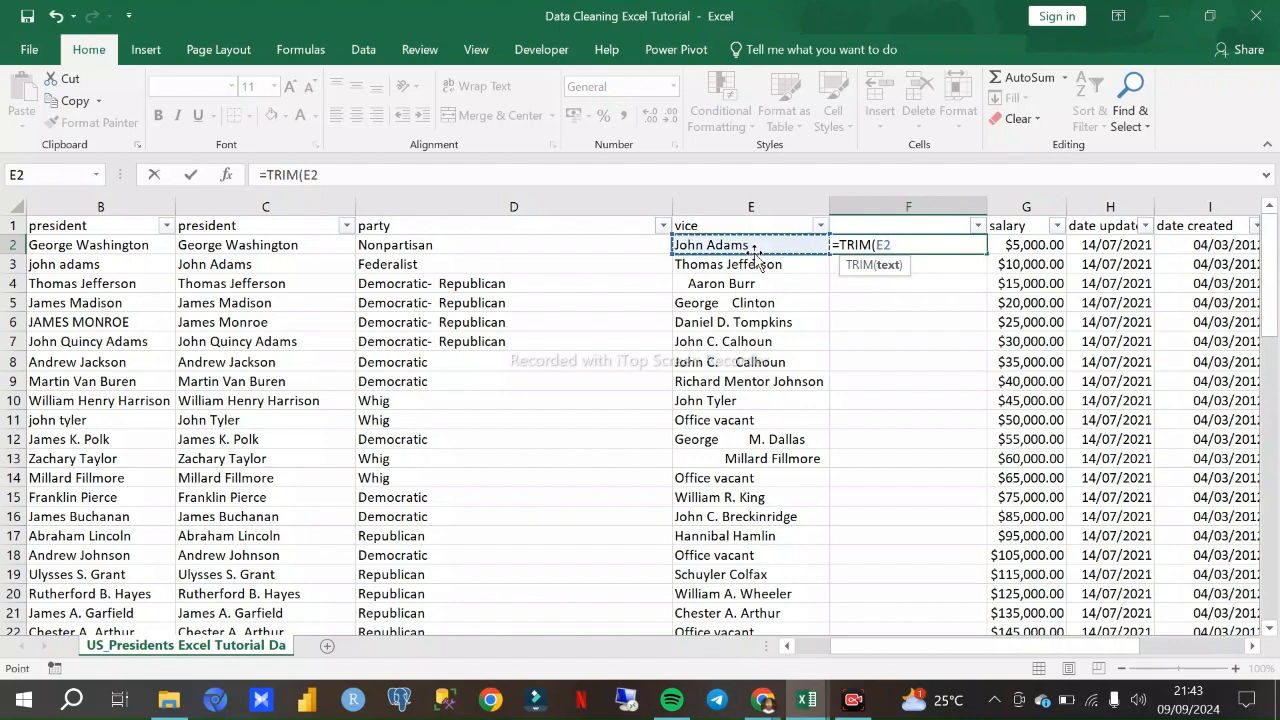
pyautogui.write(')')
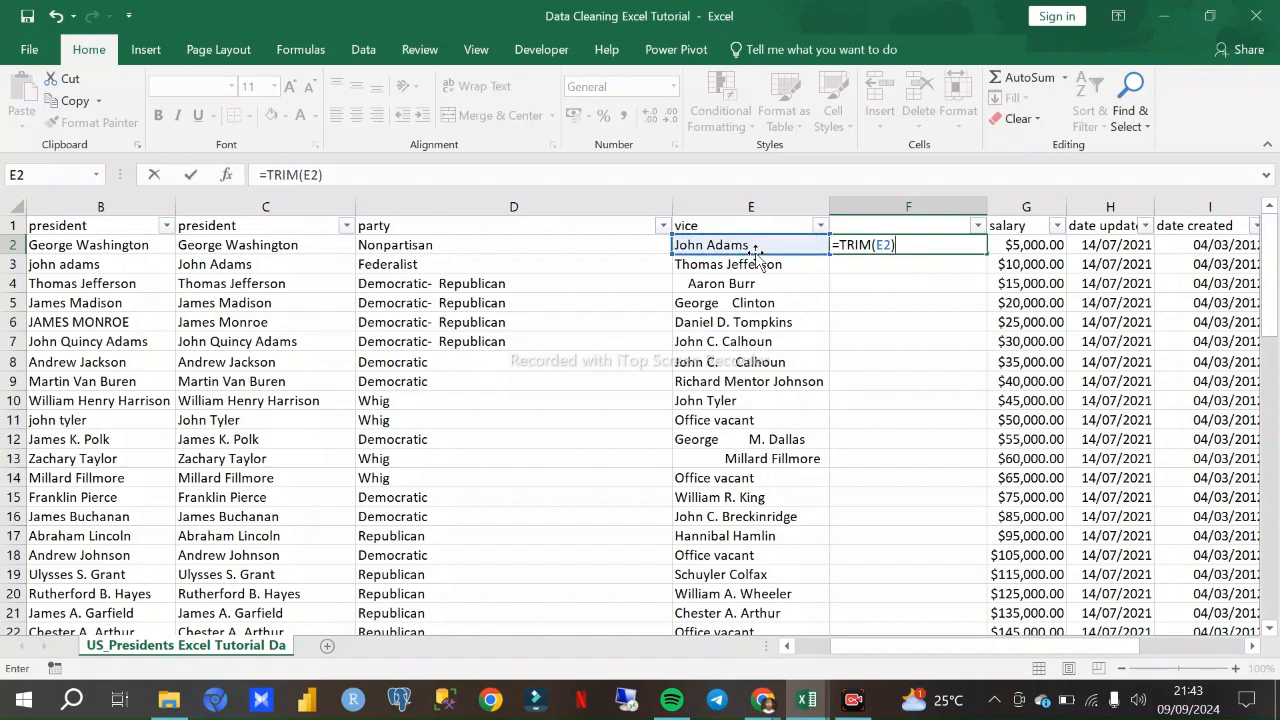
pyautogui.press('Return')
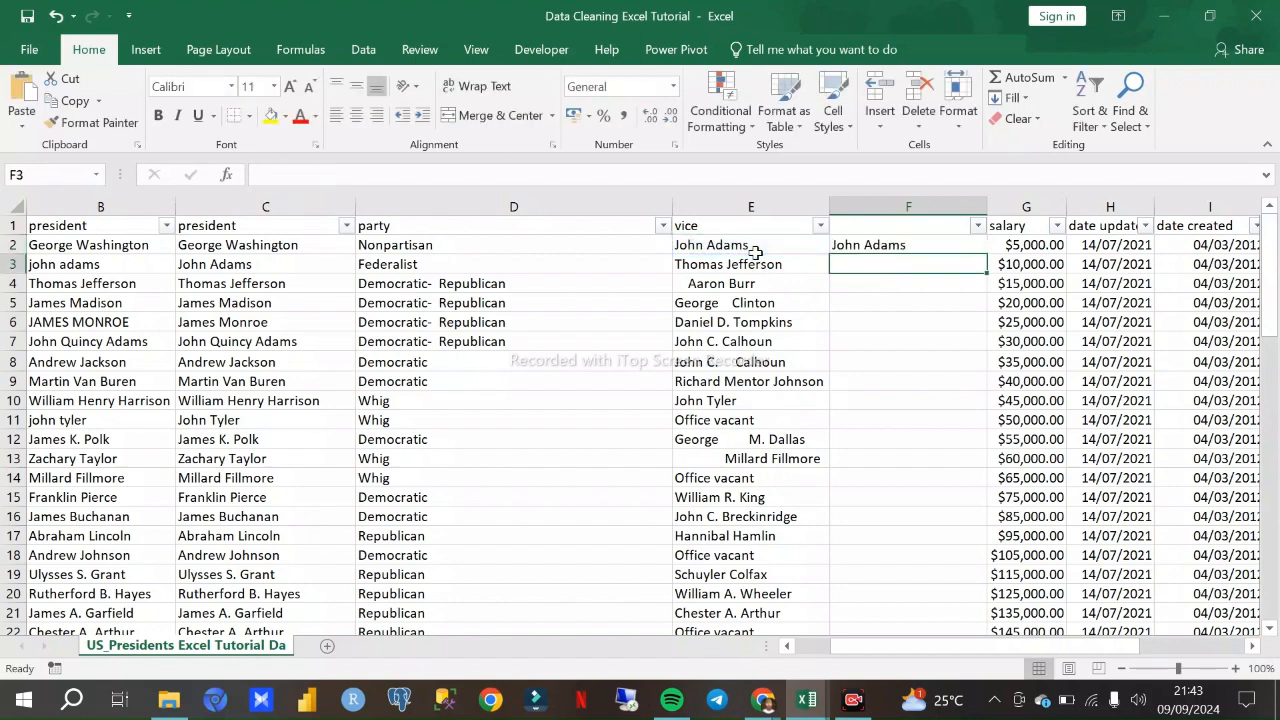
# - Fill the TRIM formula from F2 down the helper column and compare its entries with the vice column
pyautogui.click(874, 247)
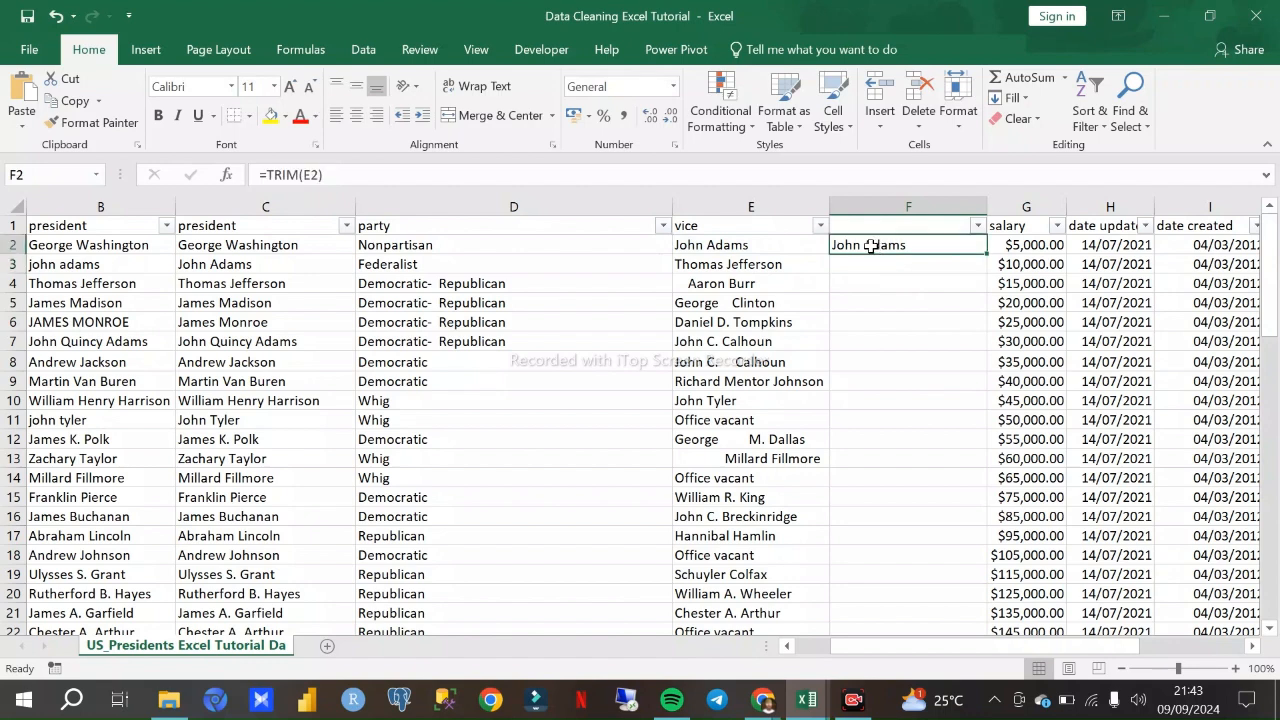
pyautogui.doubleClick(985, 255)
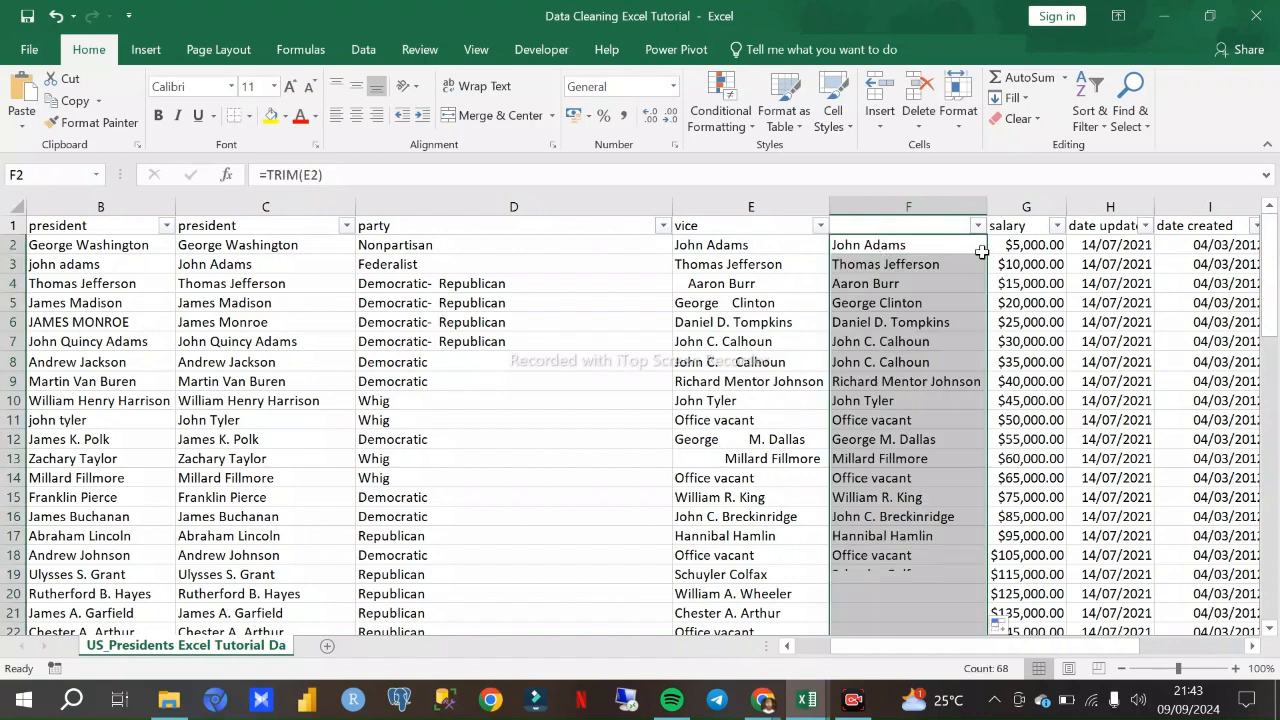
pyautogui.scroll(-1, 965, 300)
pyautogui.scroll(-9, 965, 300)
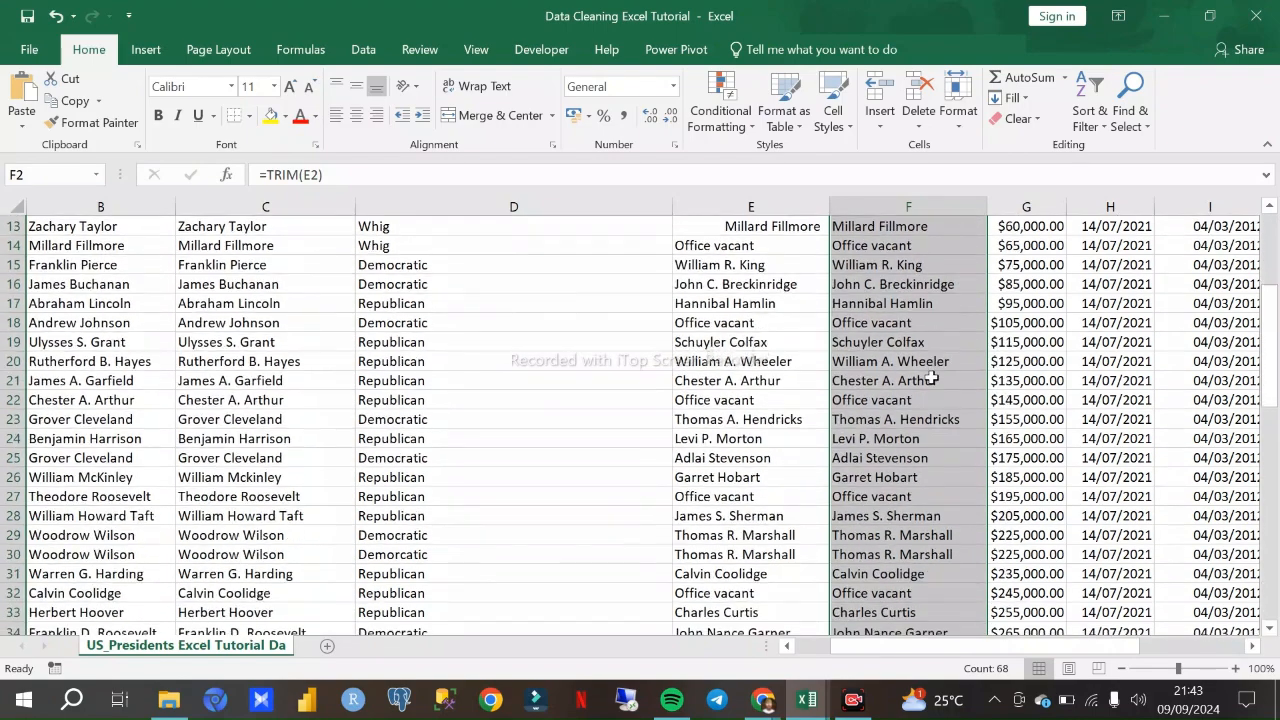
pyautogui.scroll(-1, 924, 390)
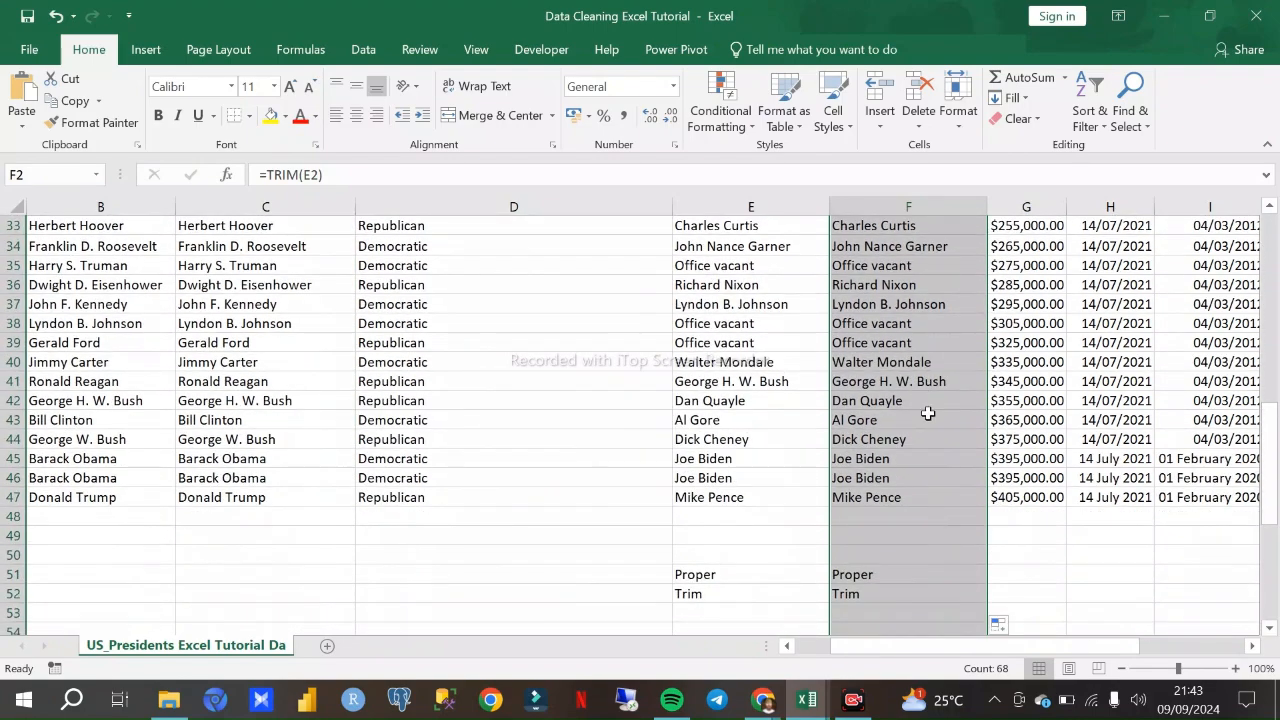
pyautogui.click(803, 551)
pyautogui.scroll(5, 845, 443)
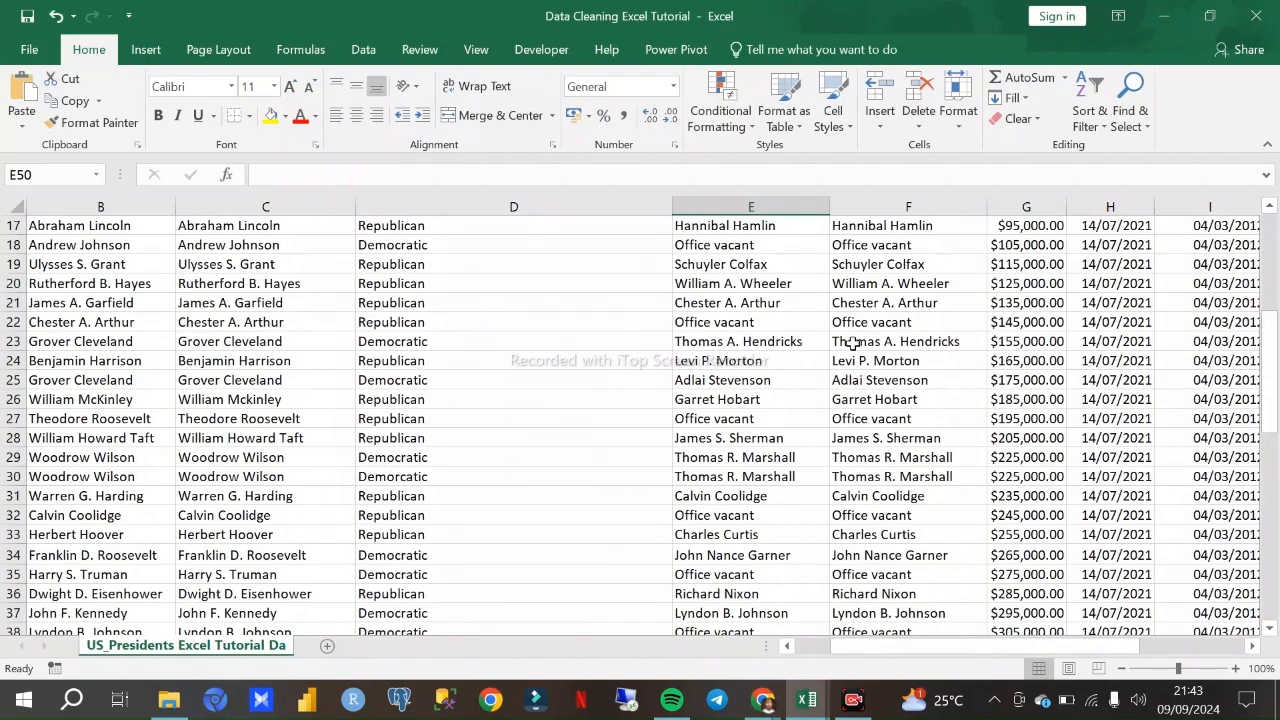
pyautogui.scroll(5, 851, 347)
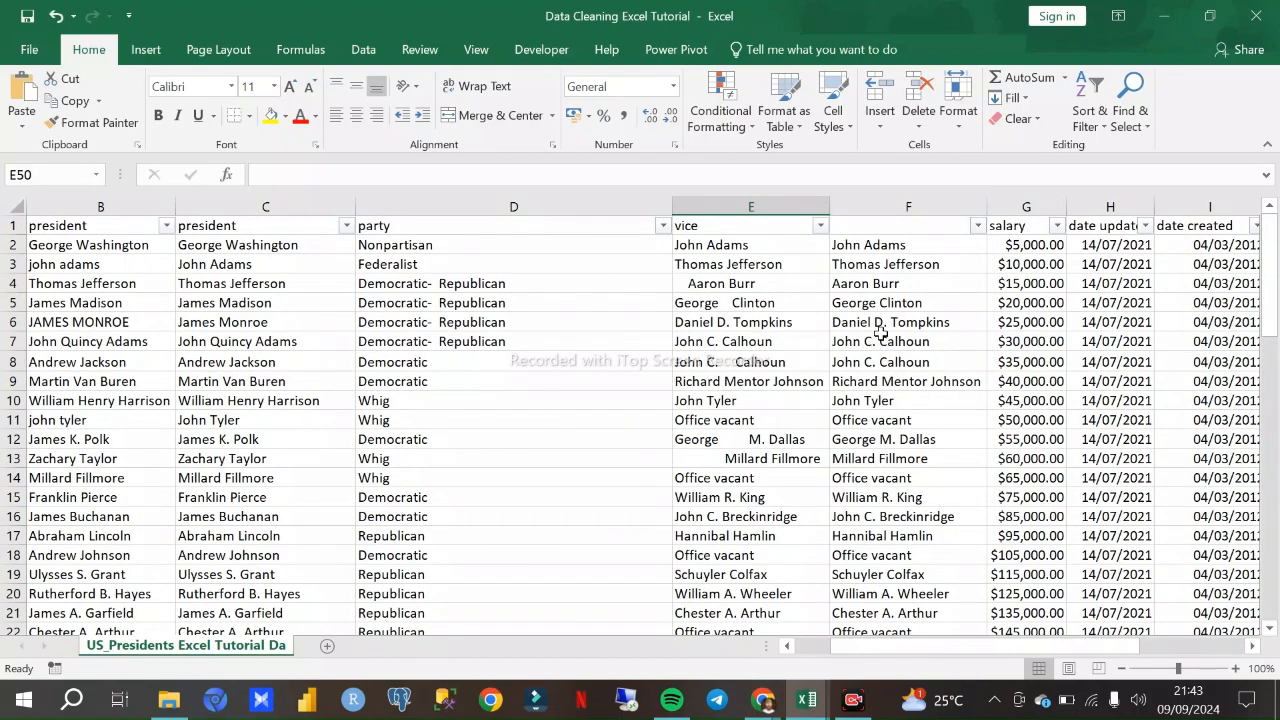
pyautogui.scroll(-1, 880, 332)
pyautogui.scroll(-5, 880, 342)
pyautogui.scroll(7, 876, 342)
# - Remove some of the leading spaces before Millard Fillmore in E13 of the vice column
pyautogui.click(705, 463)
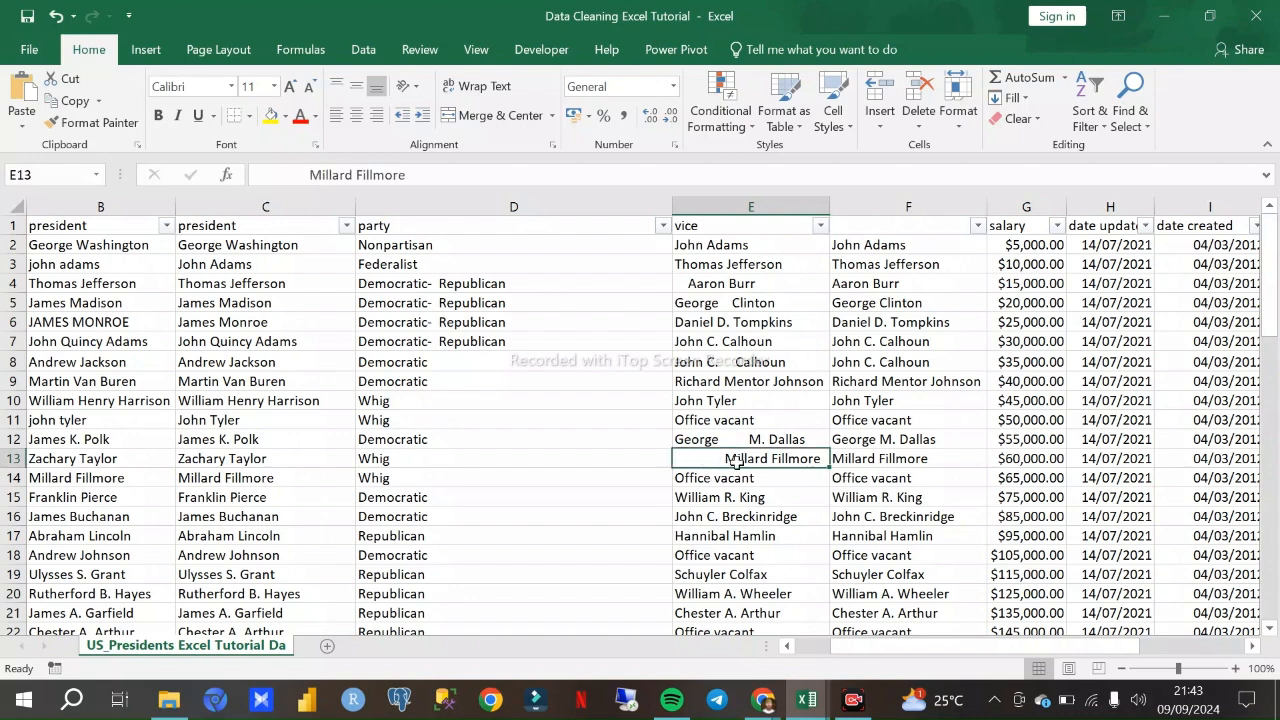
pyautogui.doubleClick(725, 458)
pyautogui.press('BackSpace')
pyautogui.press('BackSpace')
pyautogui.press('BackSpace')
pyautogui.press('BackSpace')
pyautogui.press('BackSpace')
pyautogui.press('BackSpace')
pyautogui.press('BackSpace')
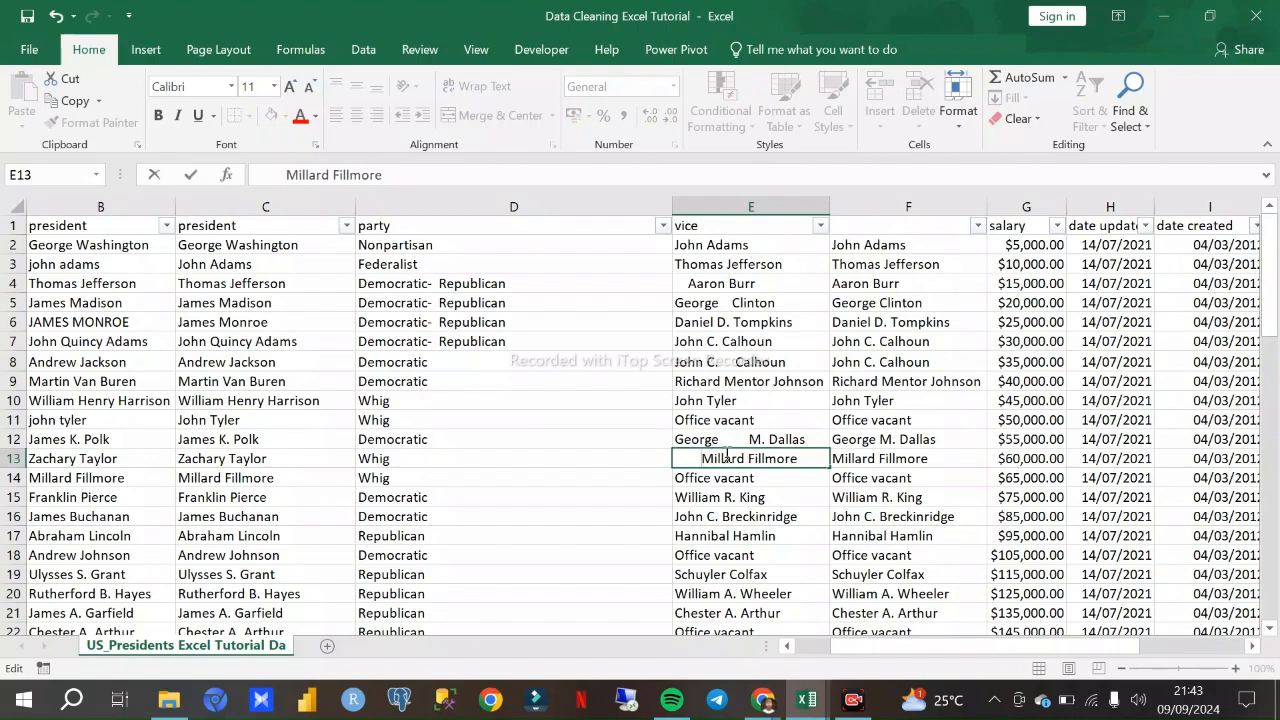
pyautogui.scroll(-8, 768, 355)
pyautogui.scroll(8, 766, 355)
pyautogui.click(788, 474)
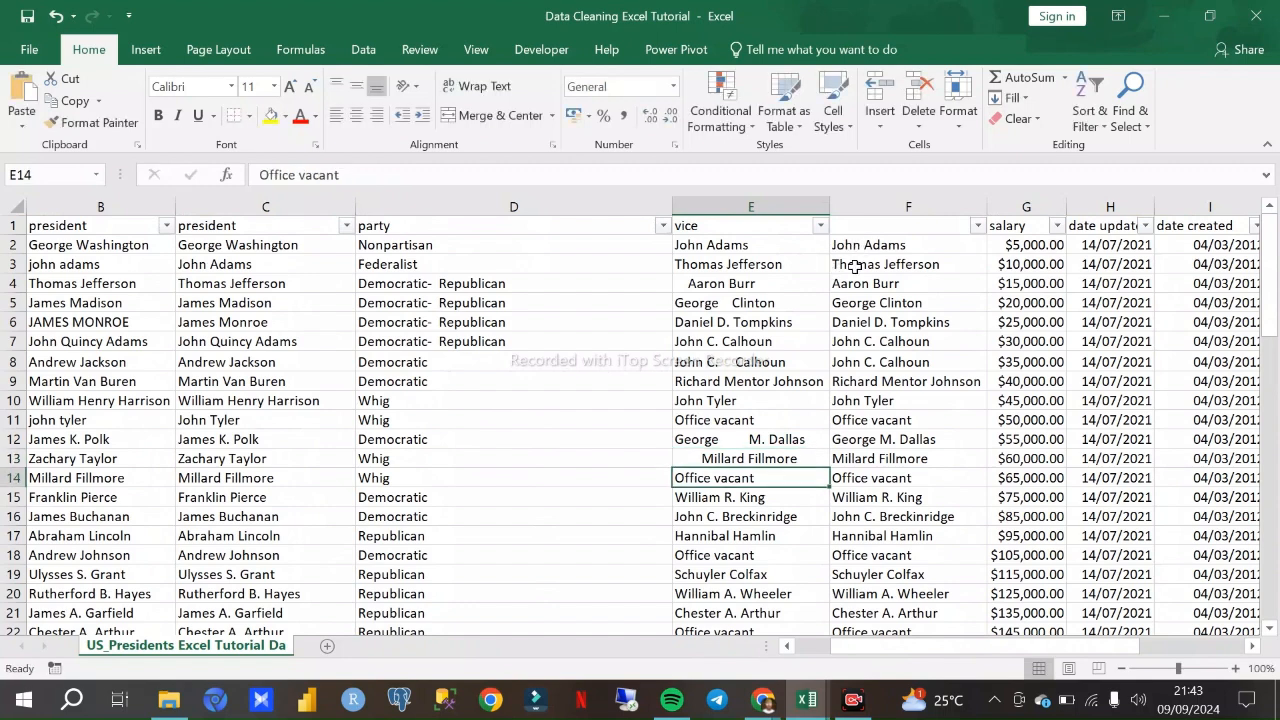
# - Enter the header "Vice" in F1 above the trimmed helper column
pyautogui.scroll(-2, 860, 290)
pyautogui.scroll(2, 866, 336)
pyautogui.click(787, 228)
pyautogui.click(903, 238)
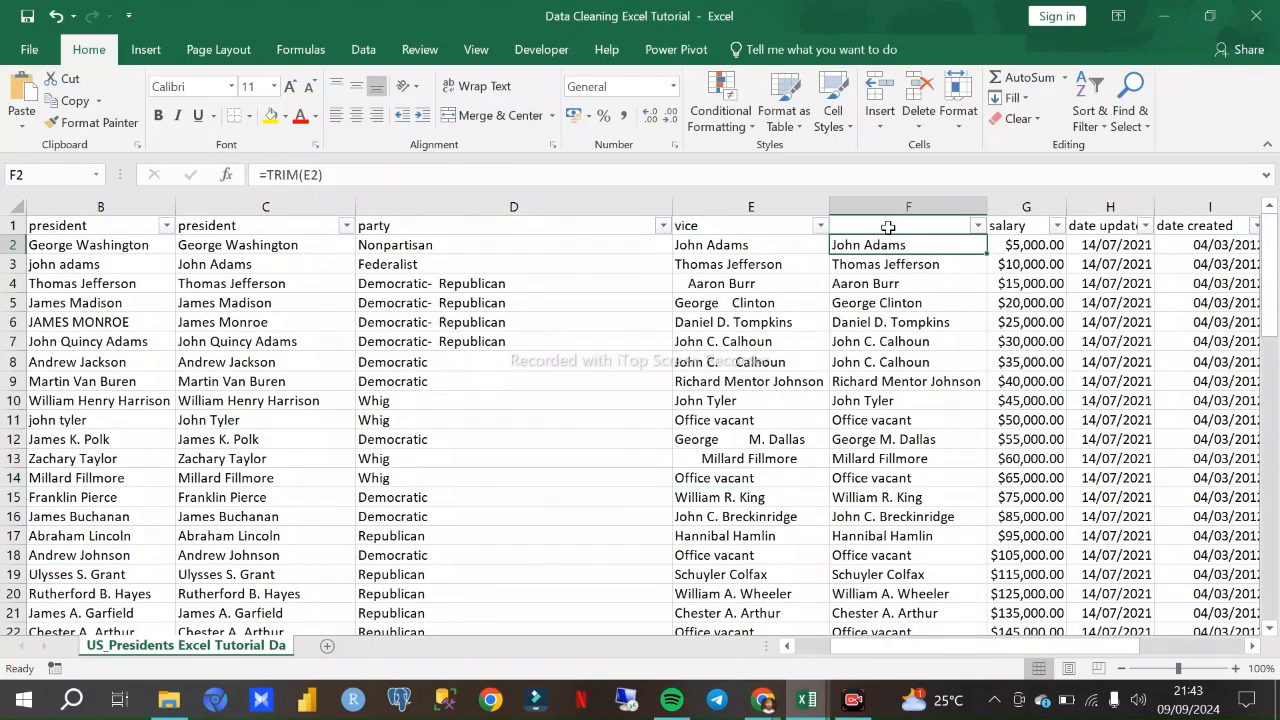
pyautogui.click(889, 222)
pyautogui.write('V')
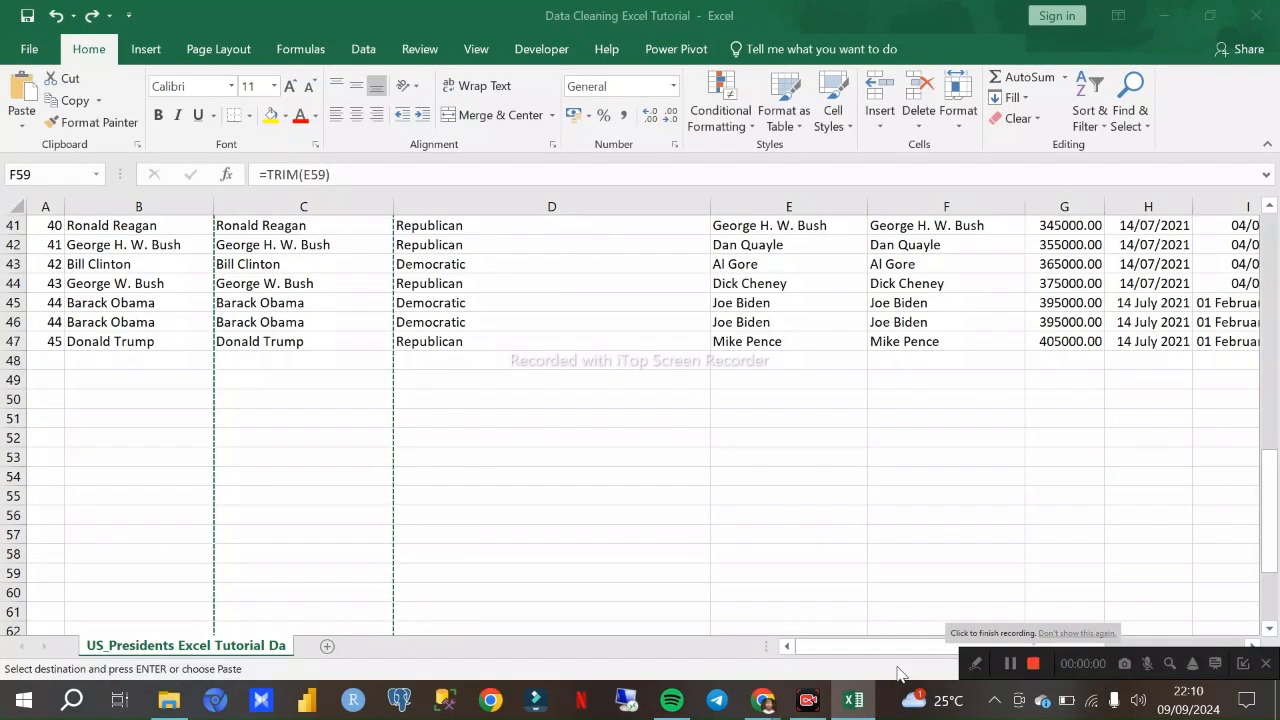
# - Undo the number format changes on the salary column back to dollar amounts and select the whole column
pyautogui.scroll(13, 778, 506)
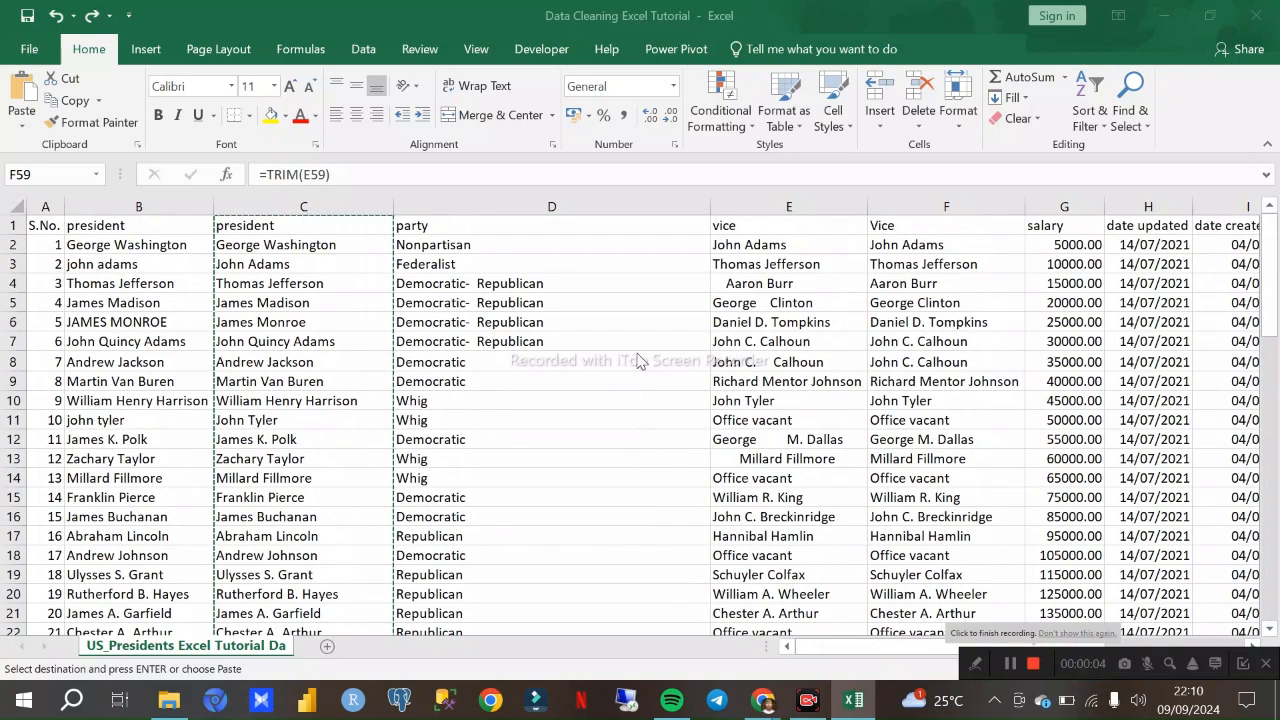
pyautogui.click(598, 383)
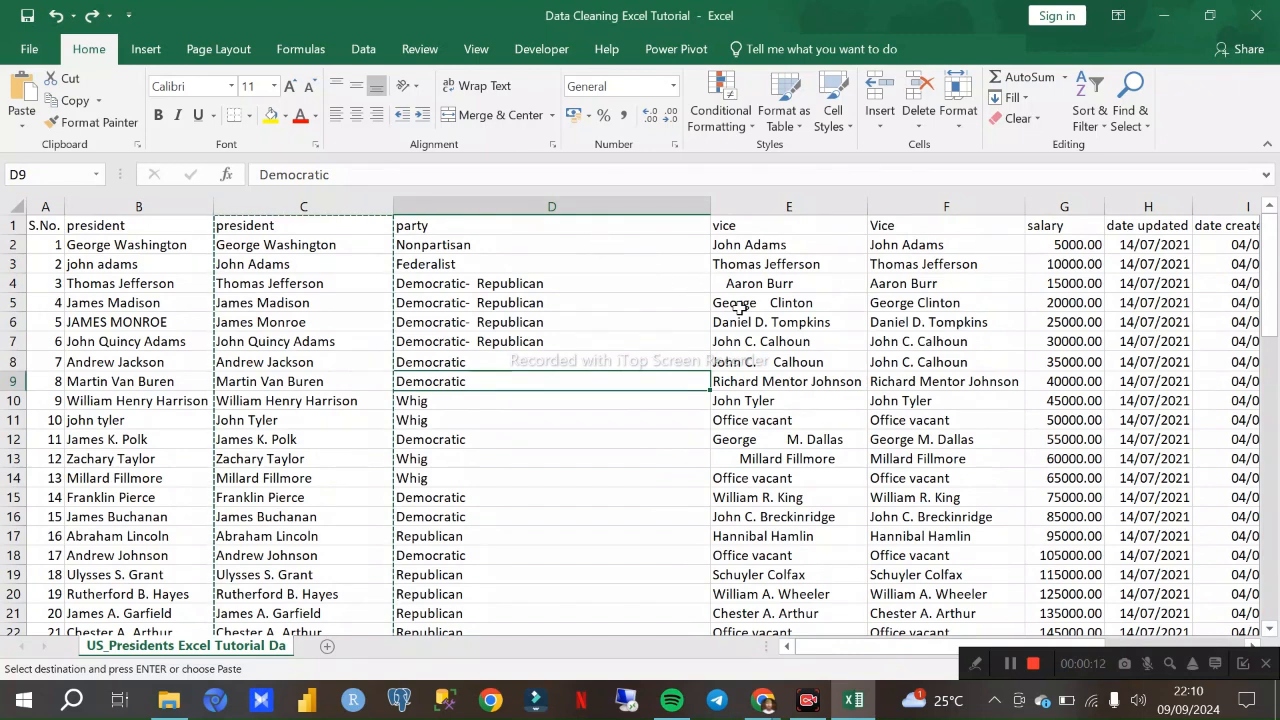
pyautogui.moveTo(811, 645); pyautogui.dragTo(911, 650)
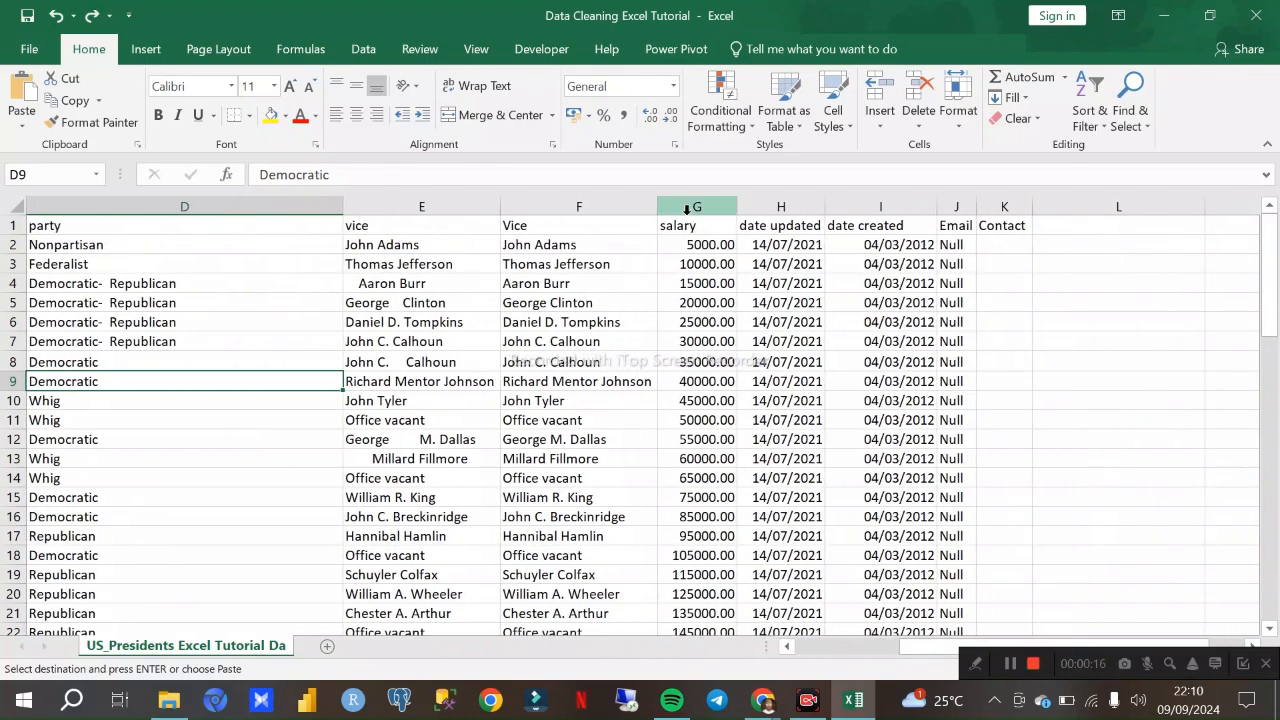
pyautogui.click(683, 203)
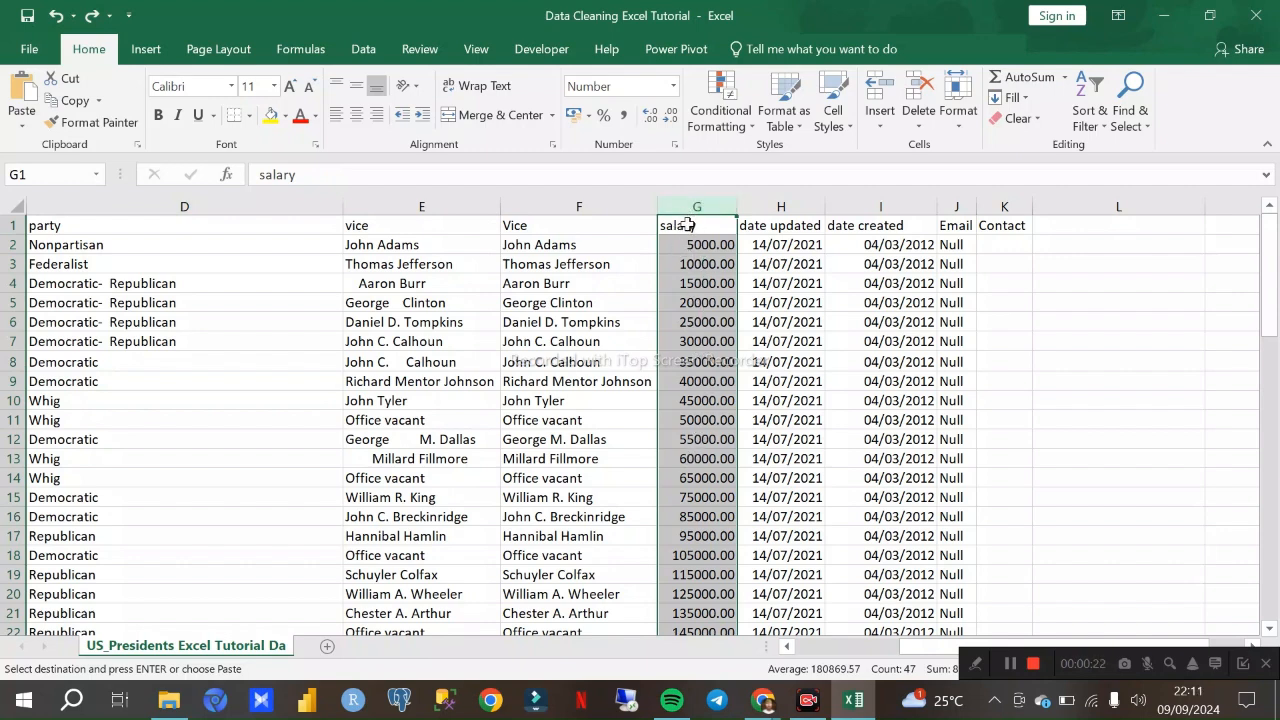
pyautogui.click(684, 243)
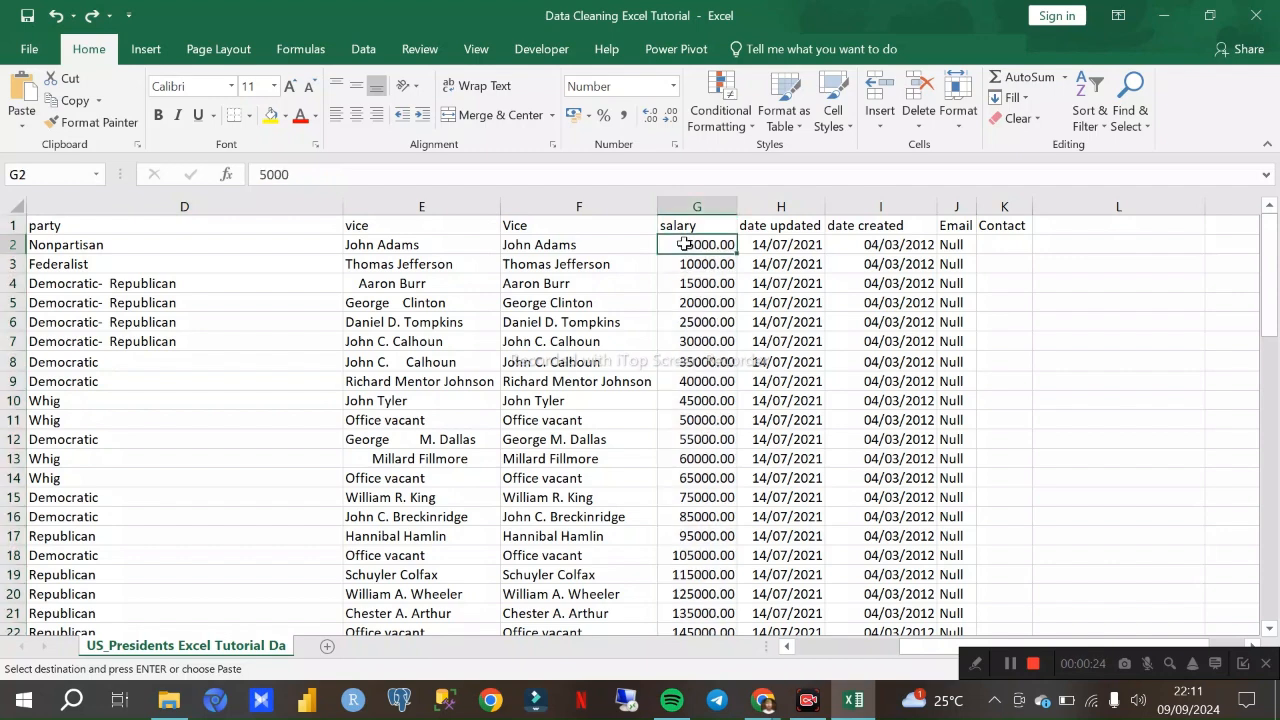
pyautogui.hotkey('ctrl', 'z')
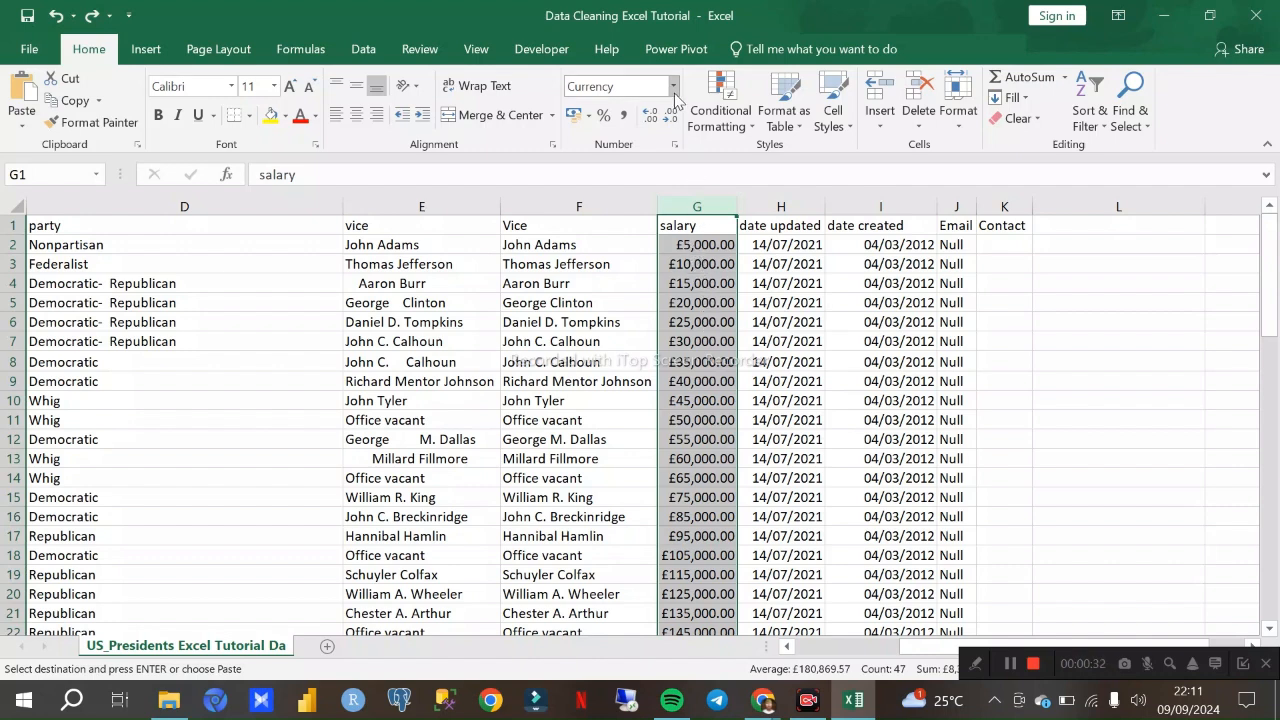
pyautogui.hotkey('ctrl', 'y')
pyautogui.hotkey('ctrl', 'z')
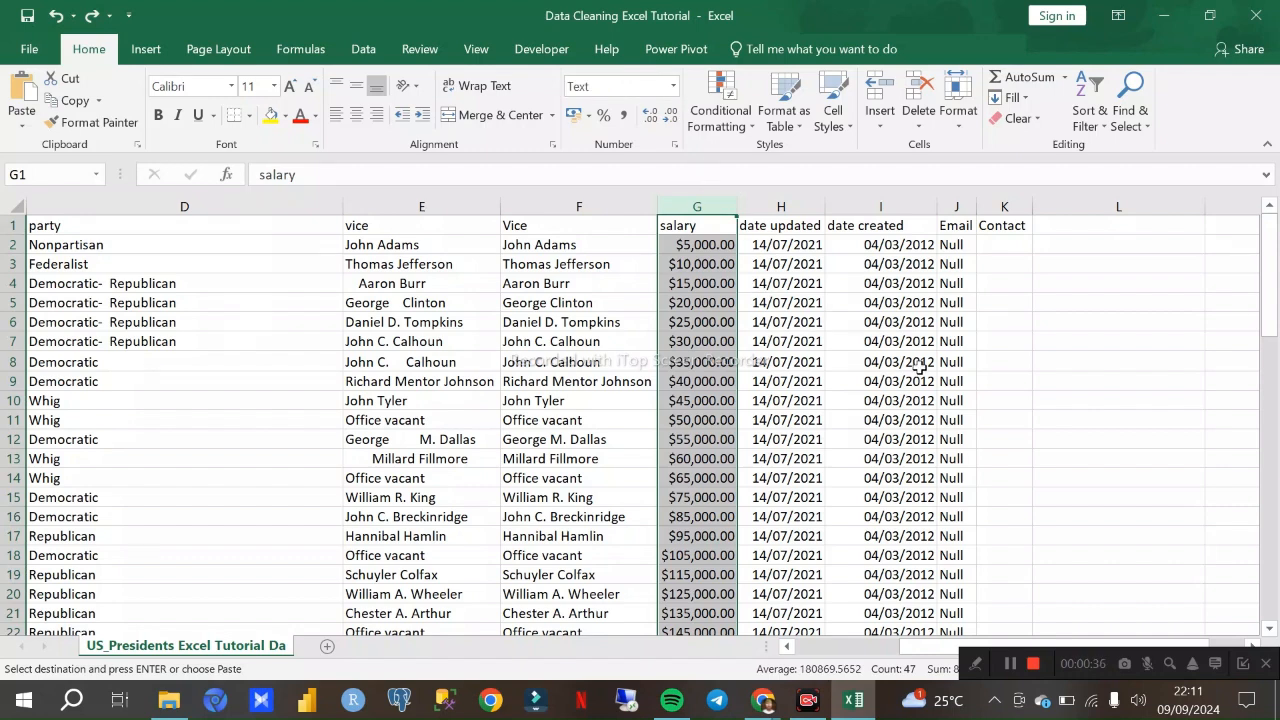
pyautogui.click(1022, 356)
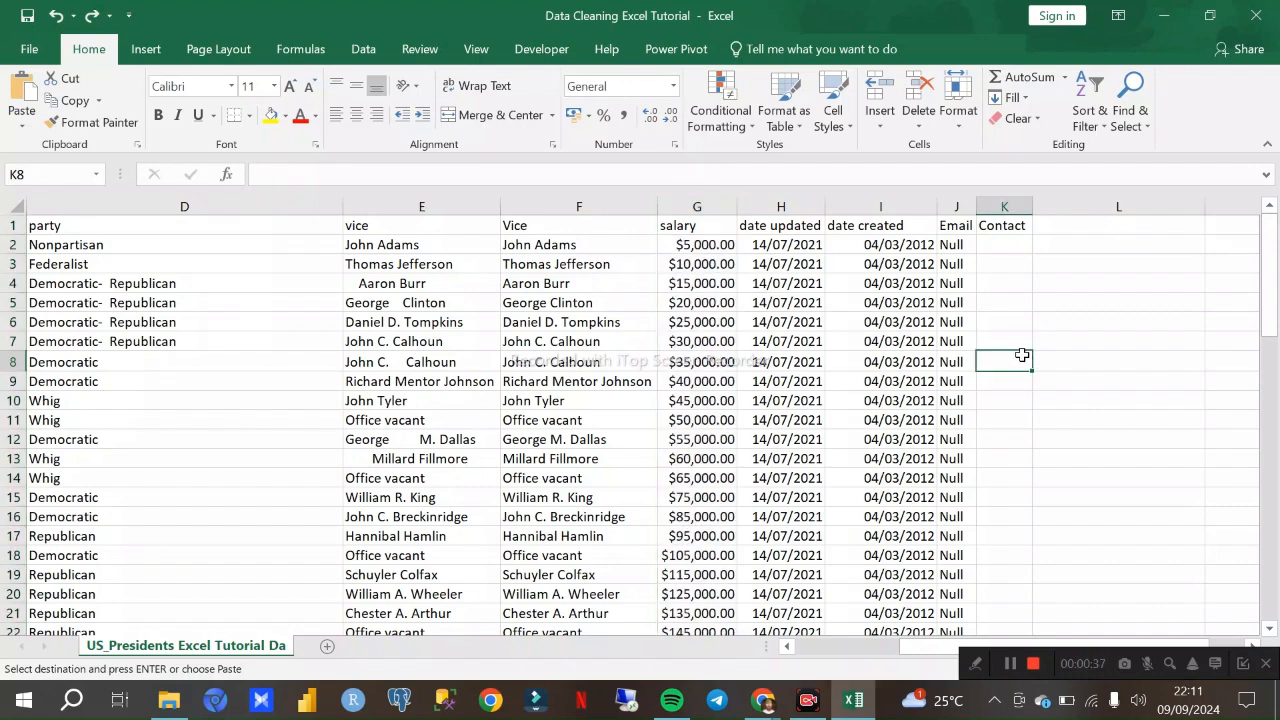
pyautogui.click(700, 206)
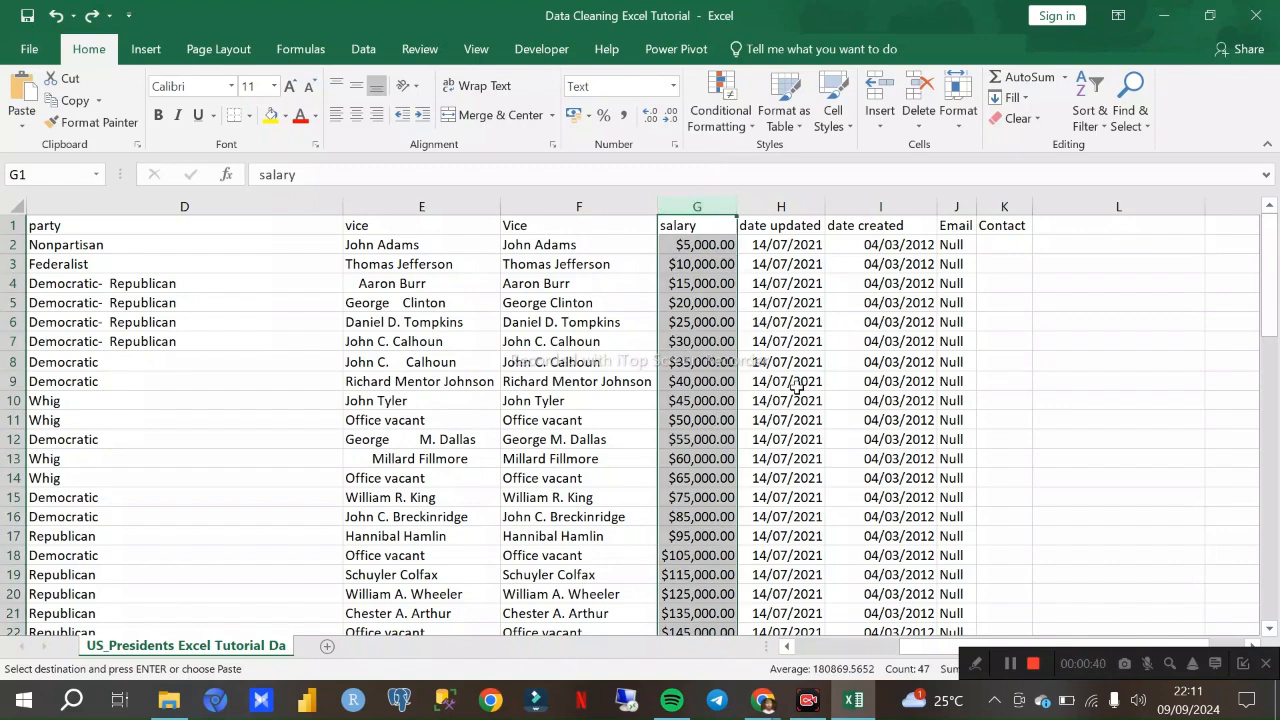
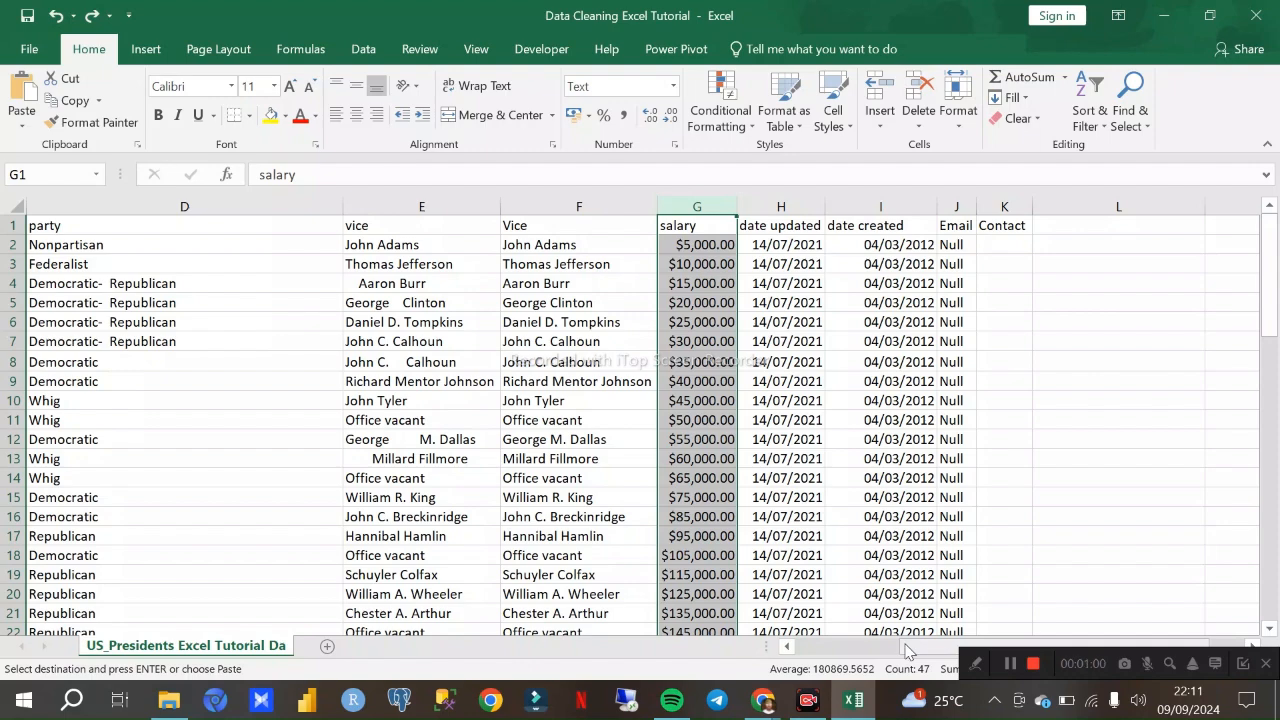
# - Inspect the salary amounts in column G, including the stored value in G2, and select the whole salary column
pyautogui.moveTo(905, 645); pyautogui.dragTo(878, 646)
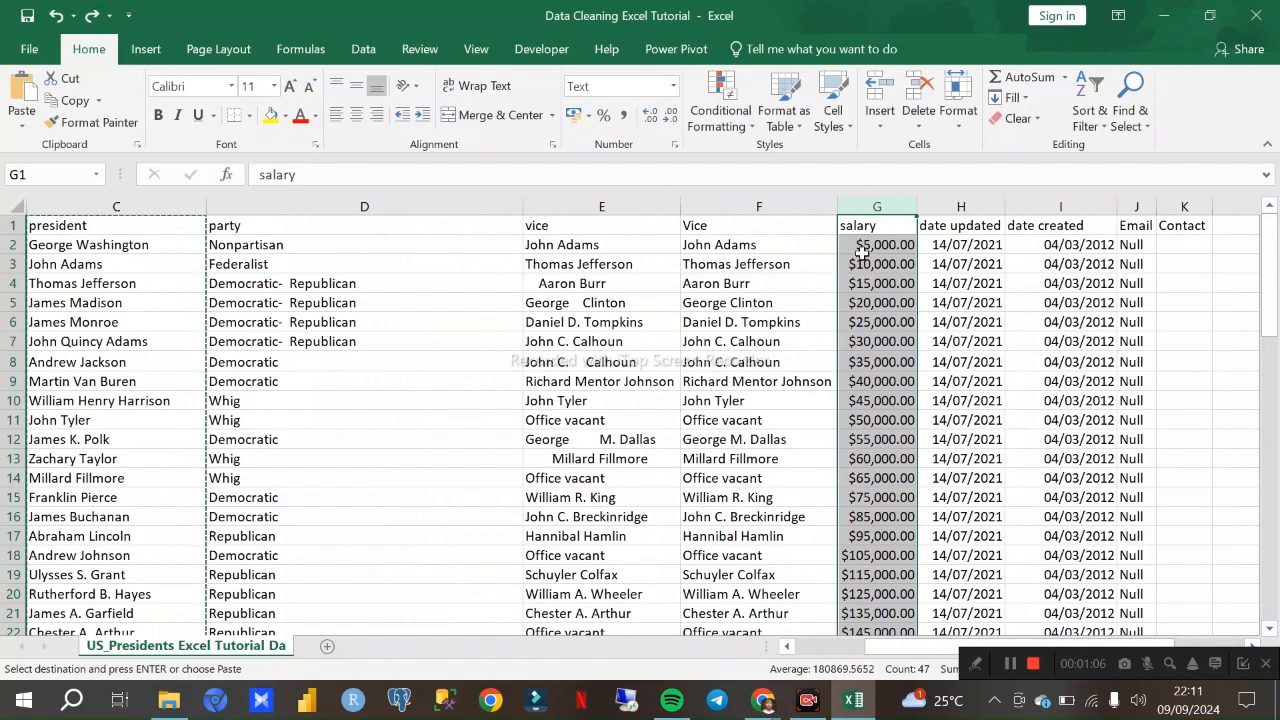
pyautogui.click(858, 244)
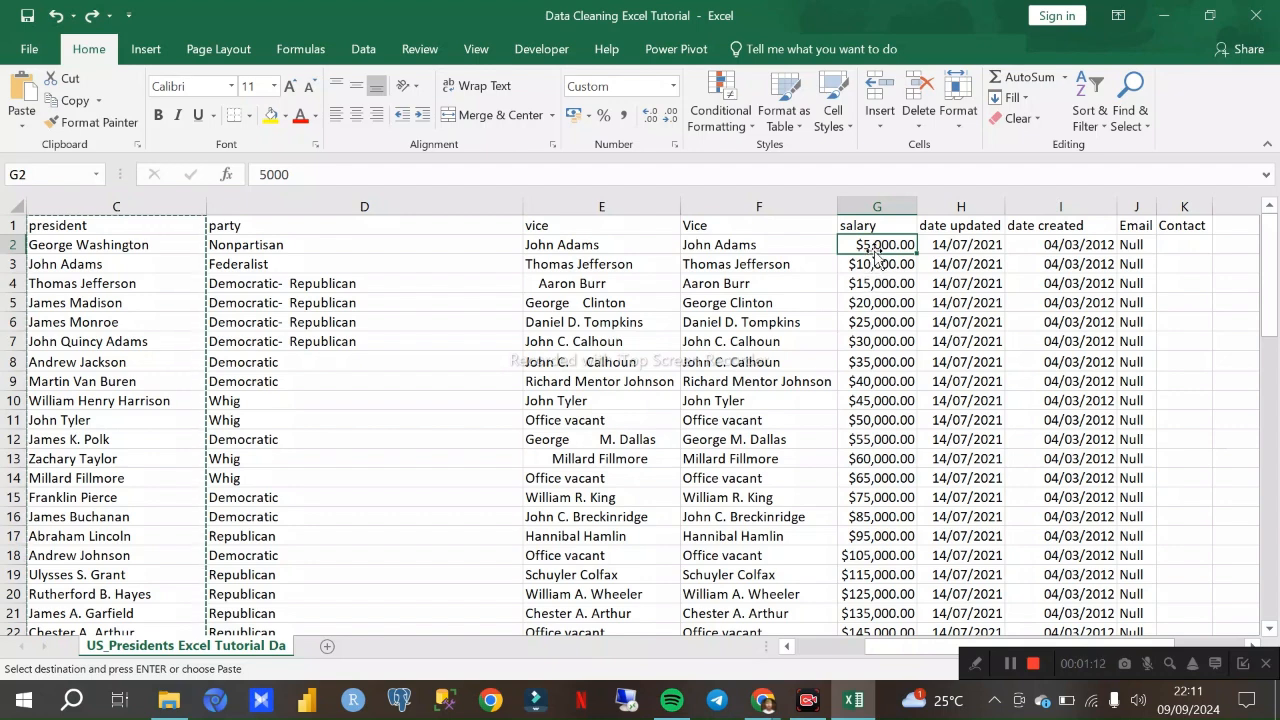
pyautogui.scroll(-11, 876, 315)
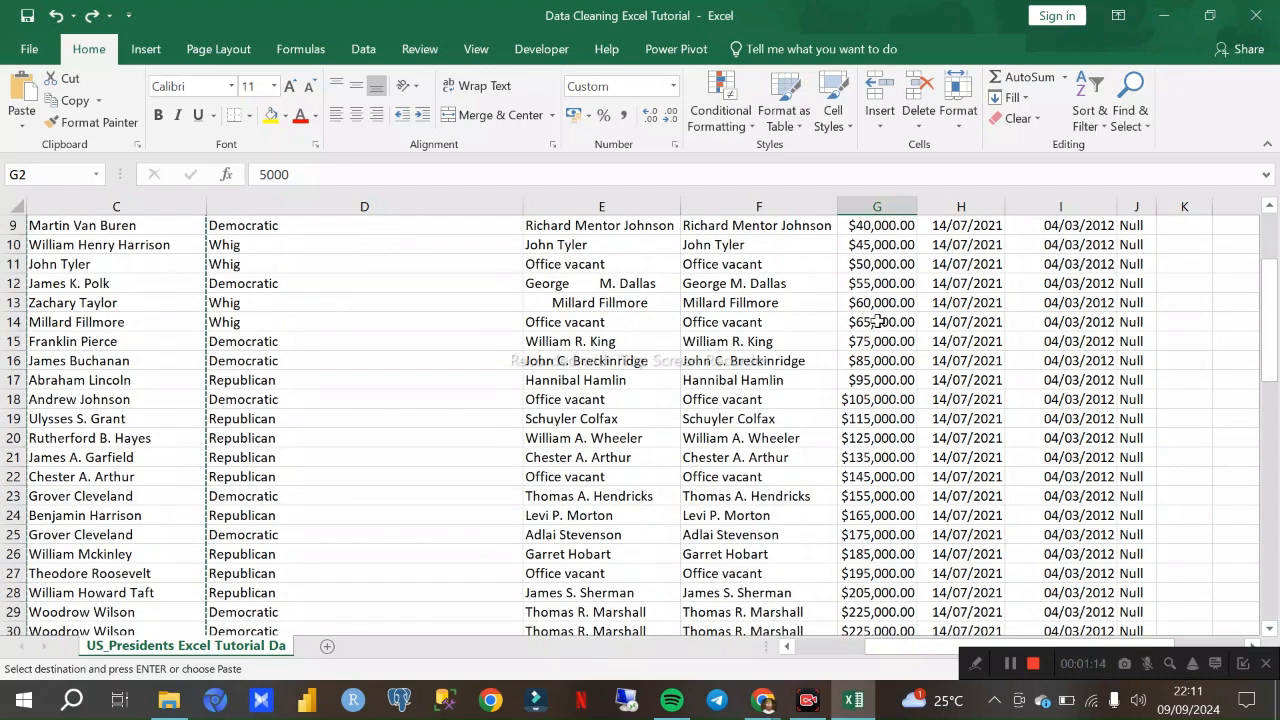
pyautogui.scroll(11, 884, 341)
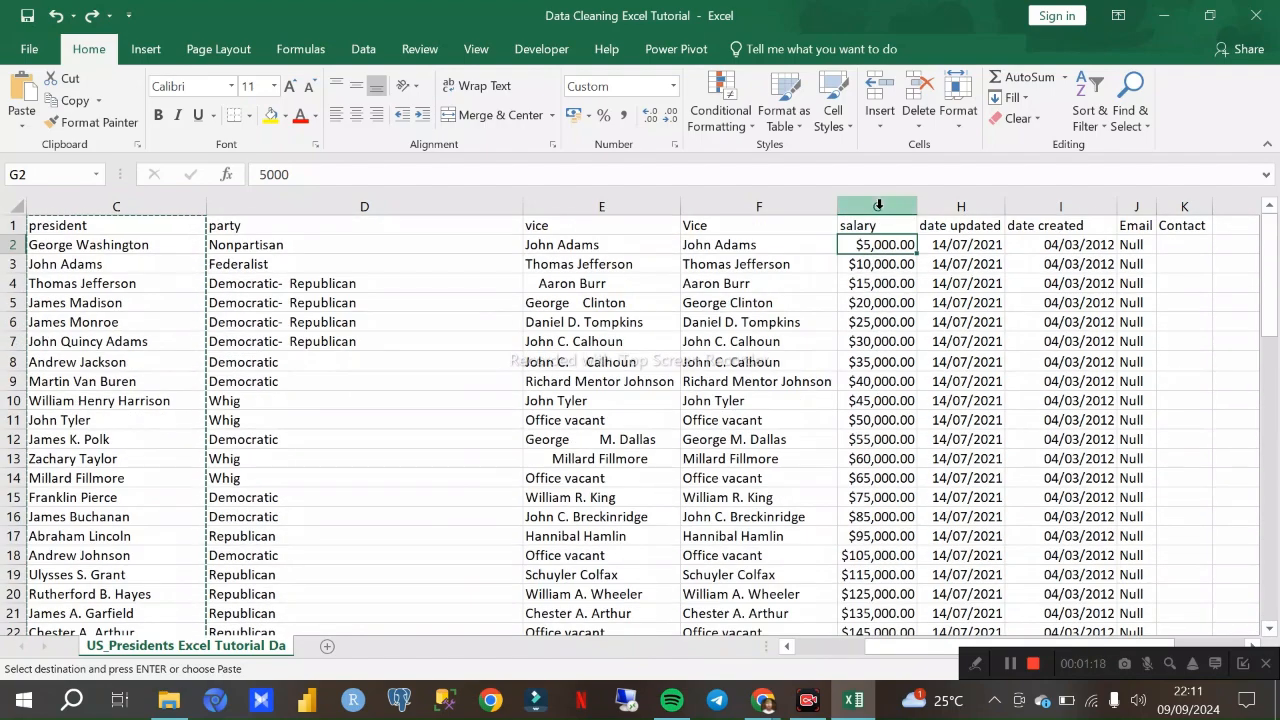
pyautogui.click(877, 206)
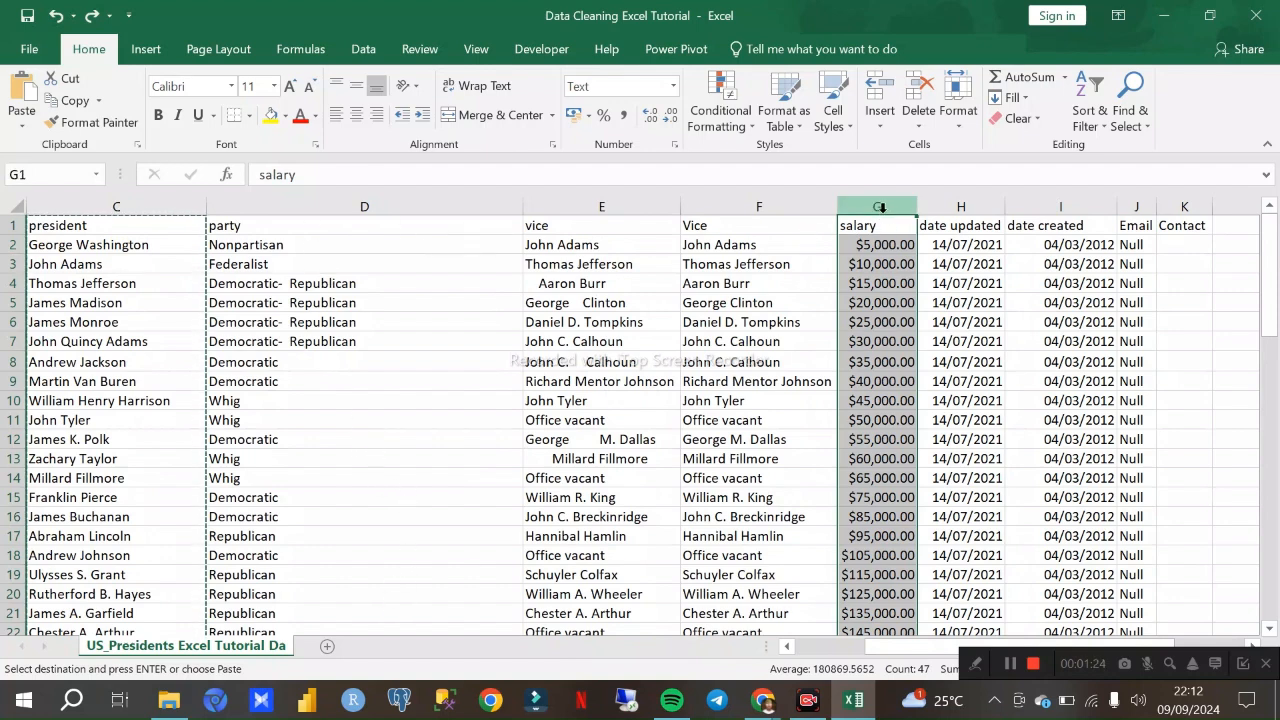
pyautogui.click(674, 95)
pyautogui.click(674, 95)
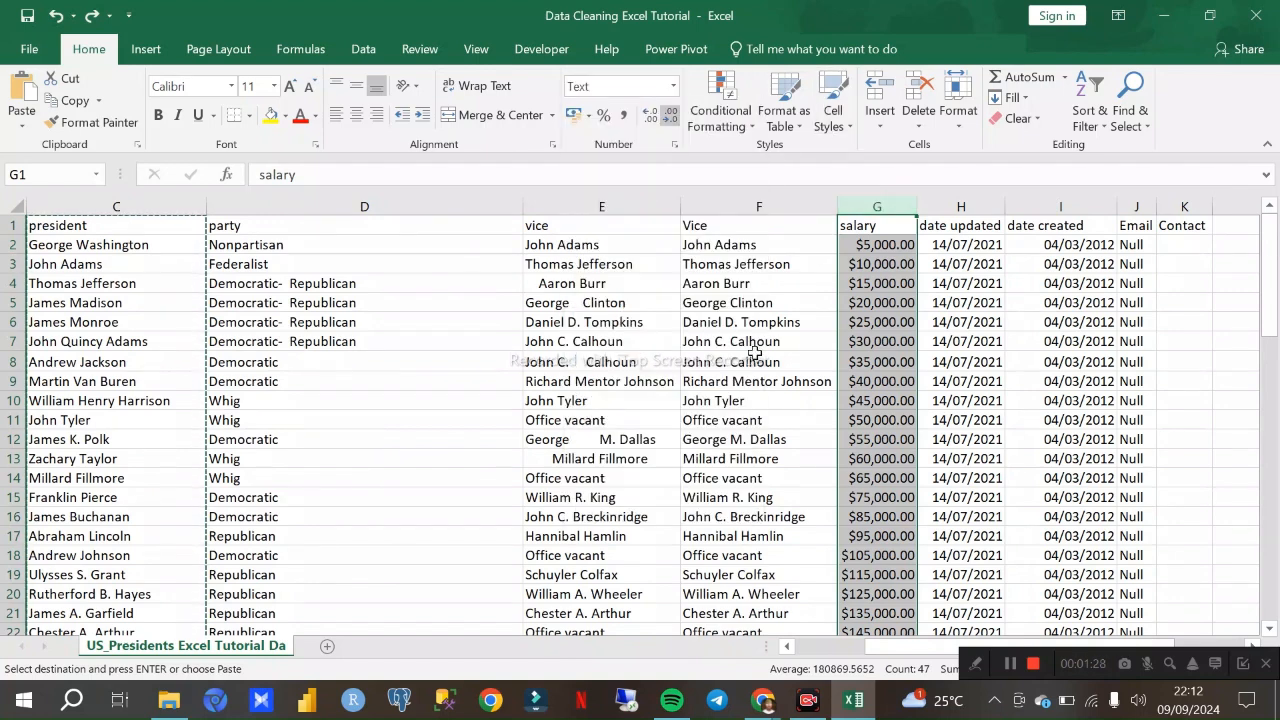
# - Switch to the Google Meet call in Chrome, dismiss its call-time notice, and return to the Excel workbook
pyautogui.moveTo(770, 705)
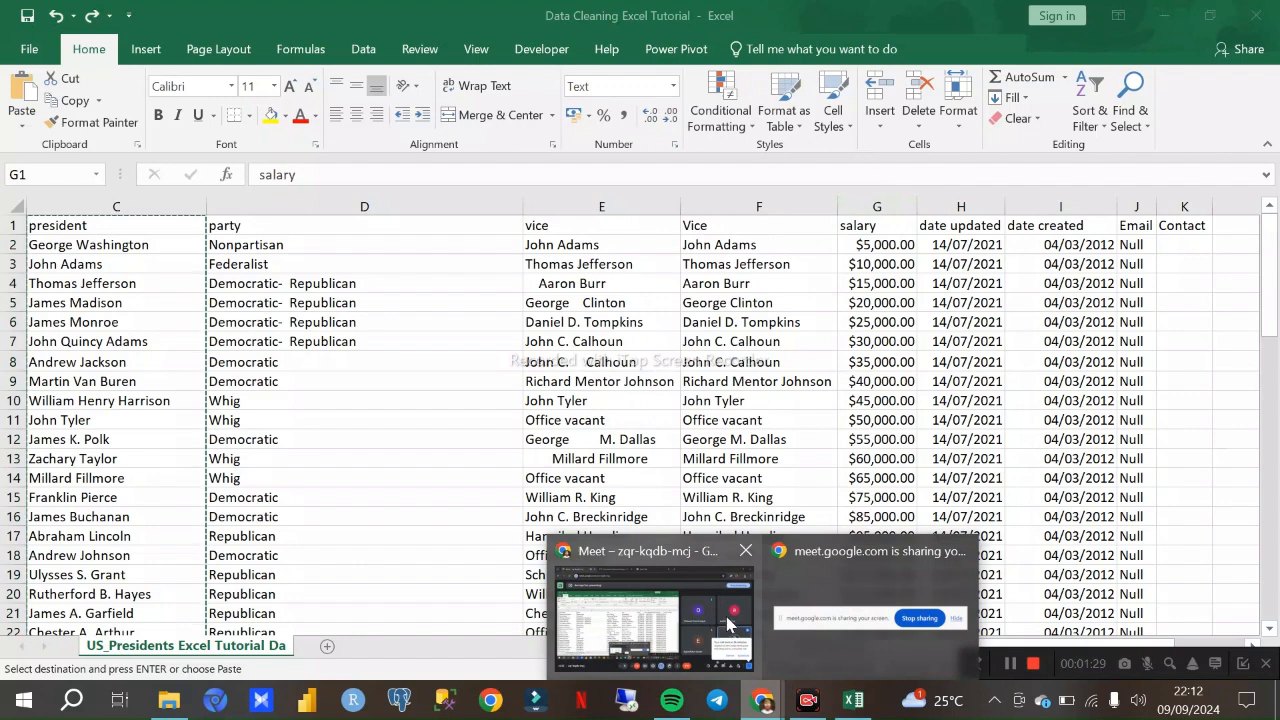
pyautogui.click(670, 612)
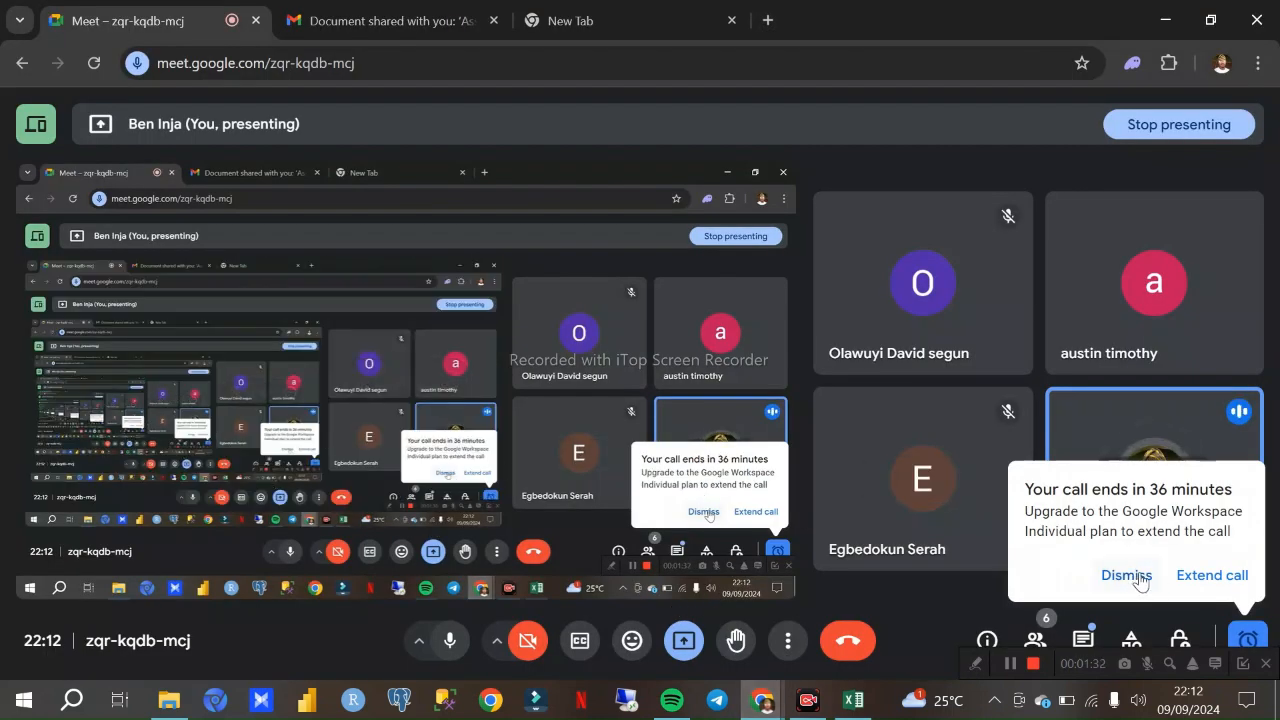
pyautogui.click(1255, 638)
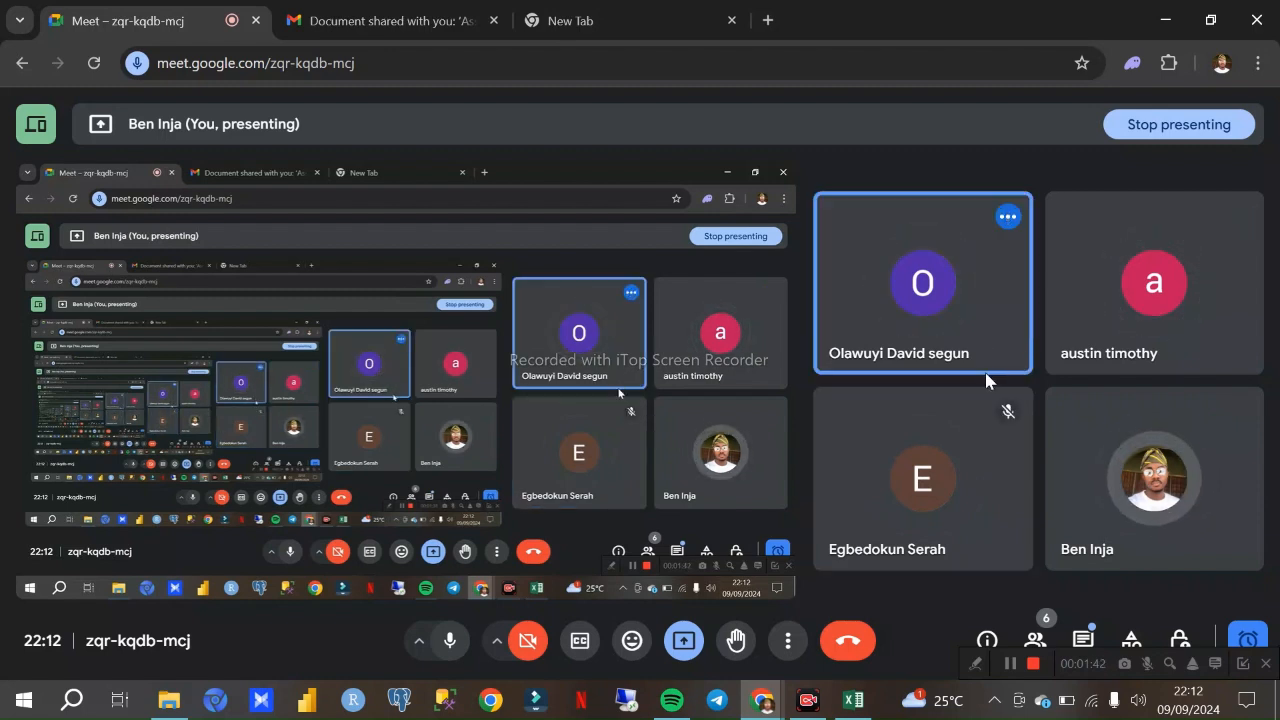
pyautogui.moveTo(856, 698)
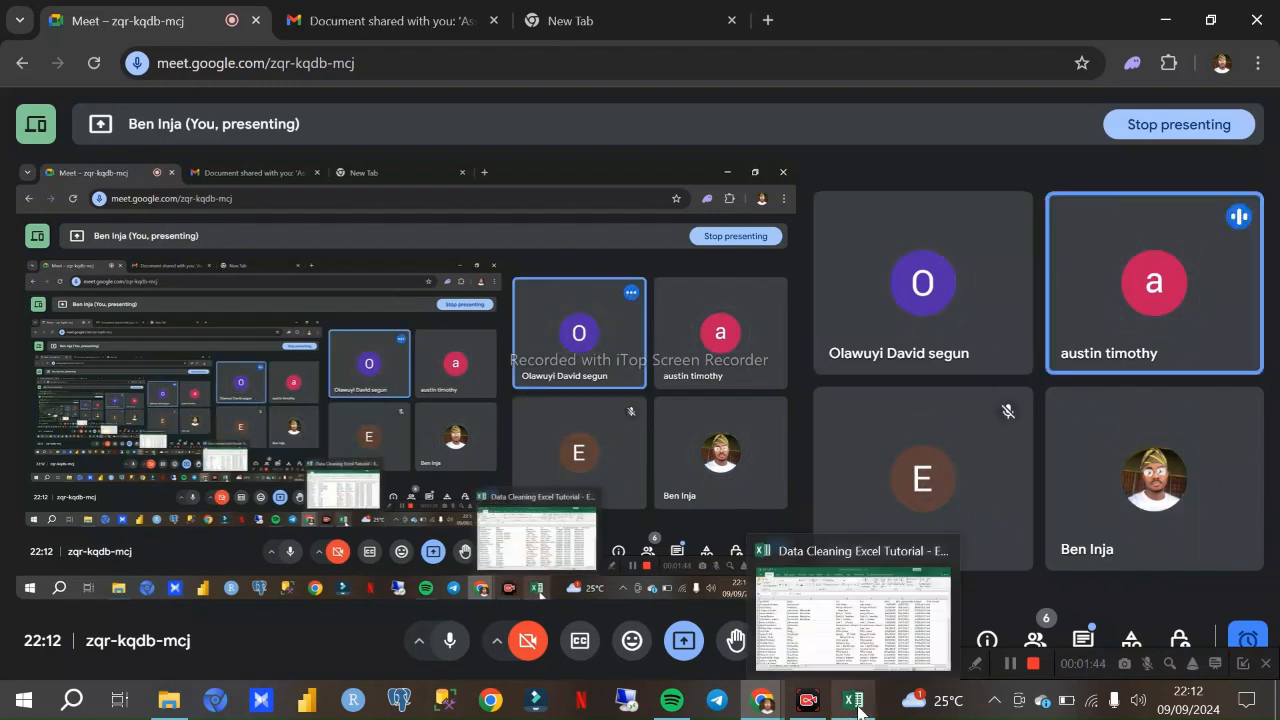
pyautogui.click(856, 698)
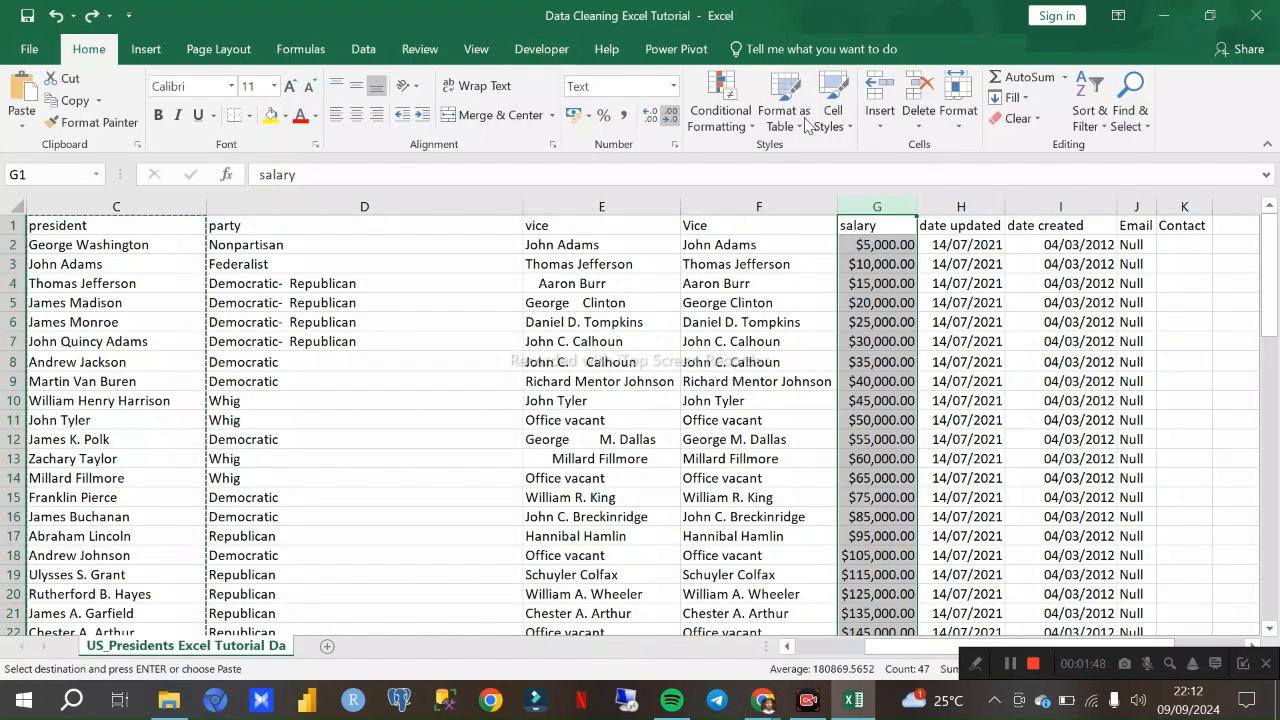
# - Format the salary column as Number and check its entries down to the last data row
pyautogui.click(675, 88)
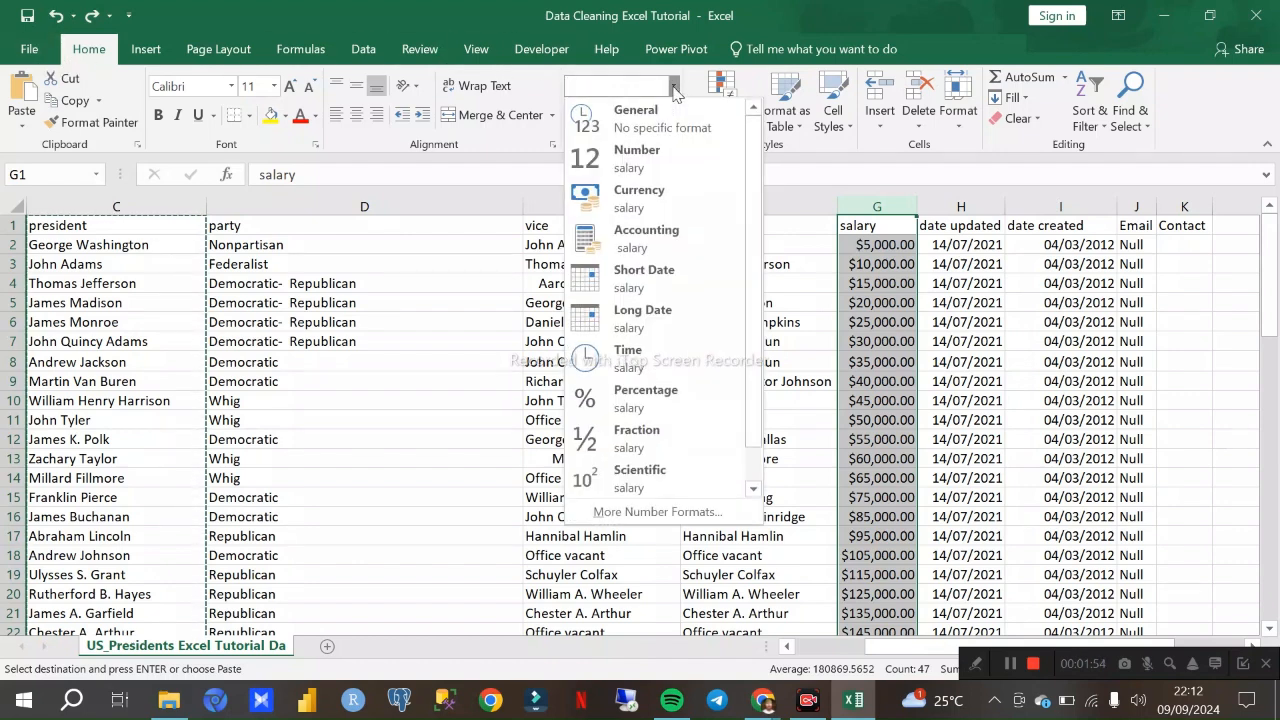
pyautogui.click(639, 165)
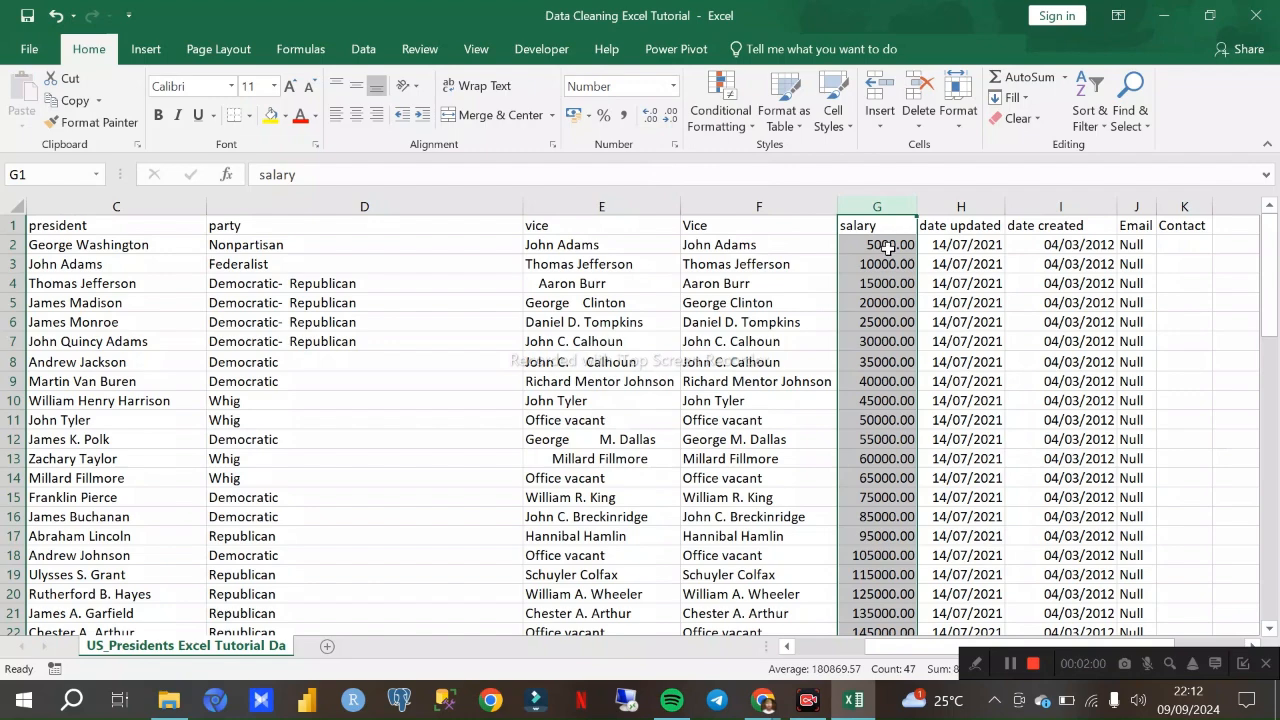
pyautogui.scroll(-15, 890, 282)
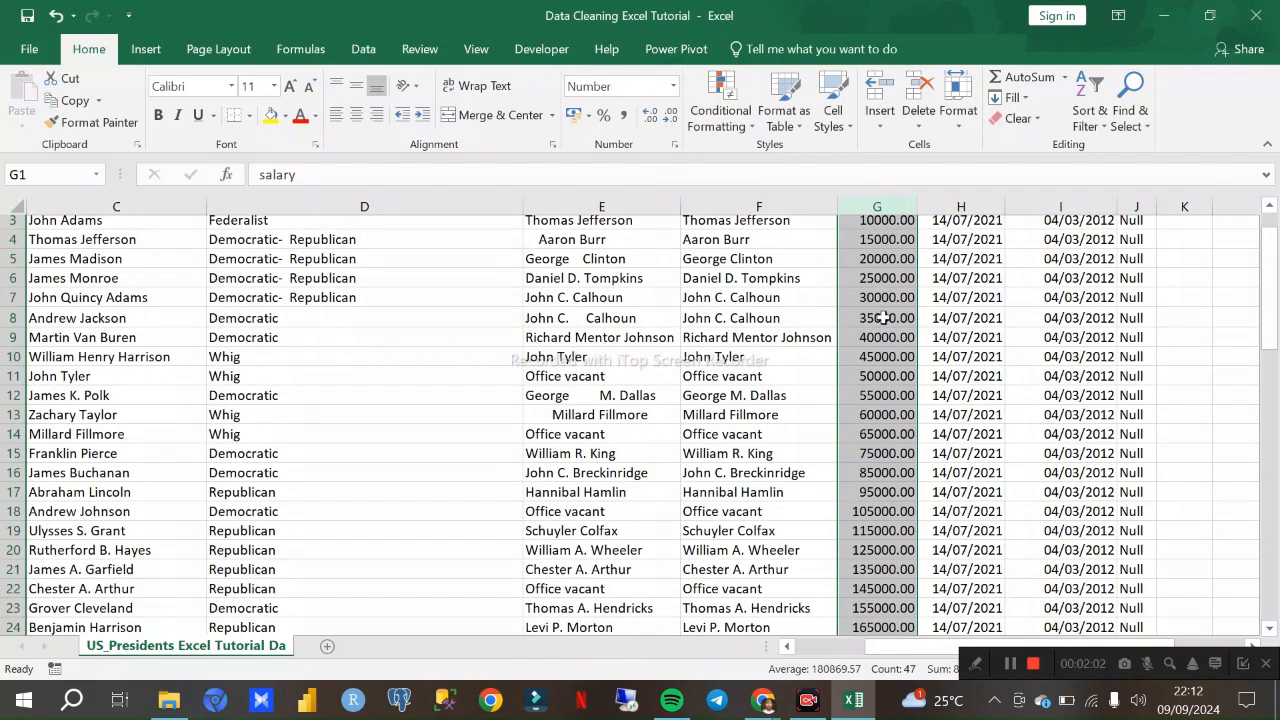
pyautogui.scroll(3, 879, 389)
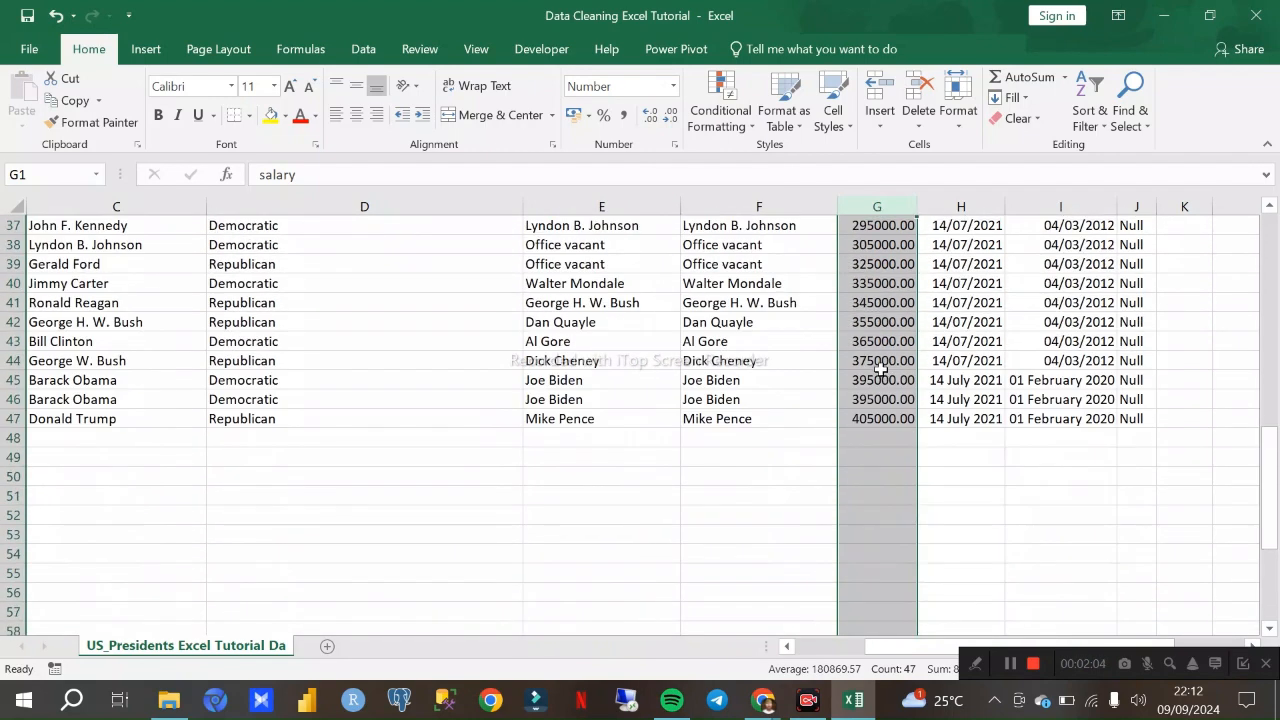
pyautogui.click(871, 441)
pyautogui.scroll(12, 876, 390)
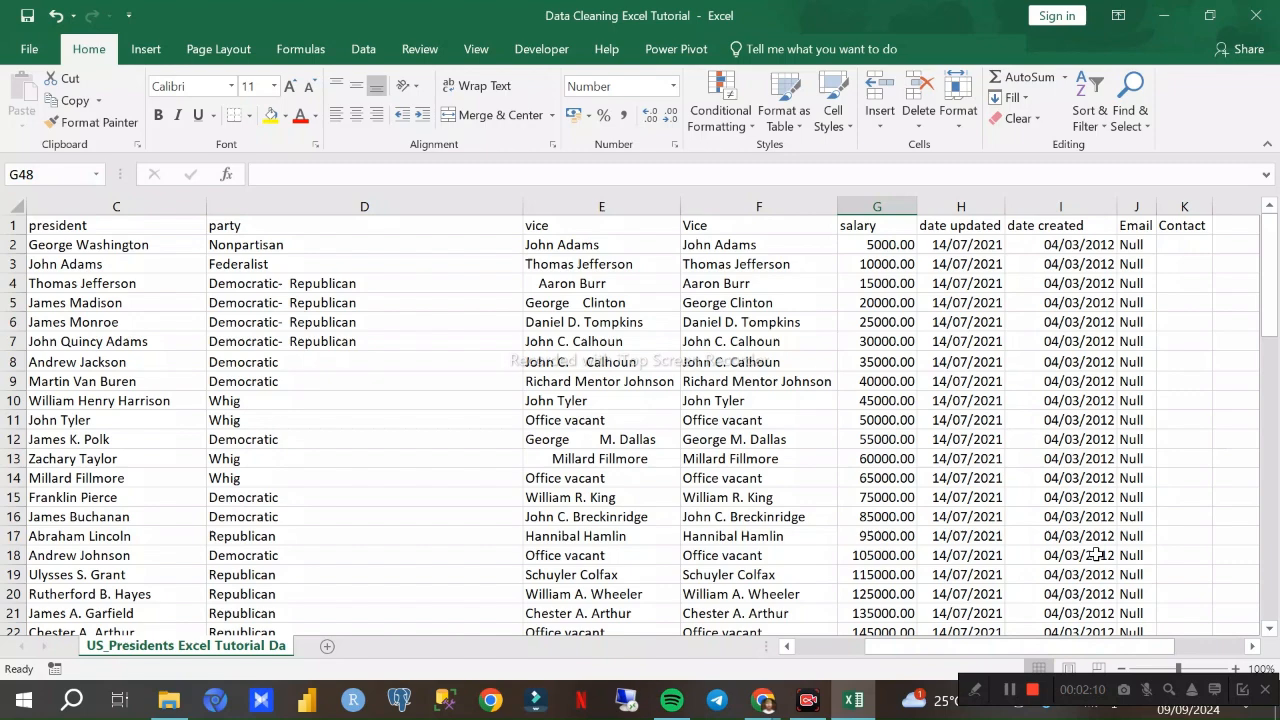
# - Examine the date updated column from its header to the last data row for inconsistent date formats
pyautogui.click(982, 207)
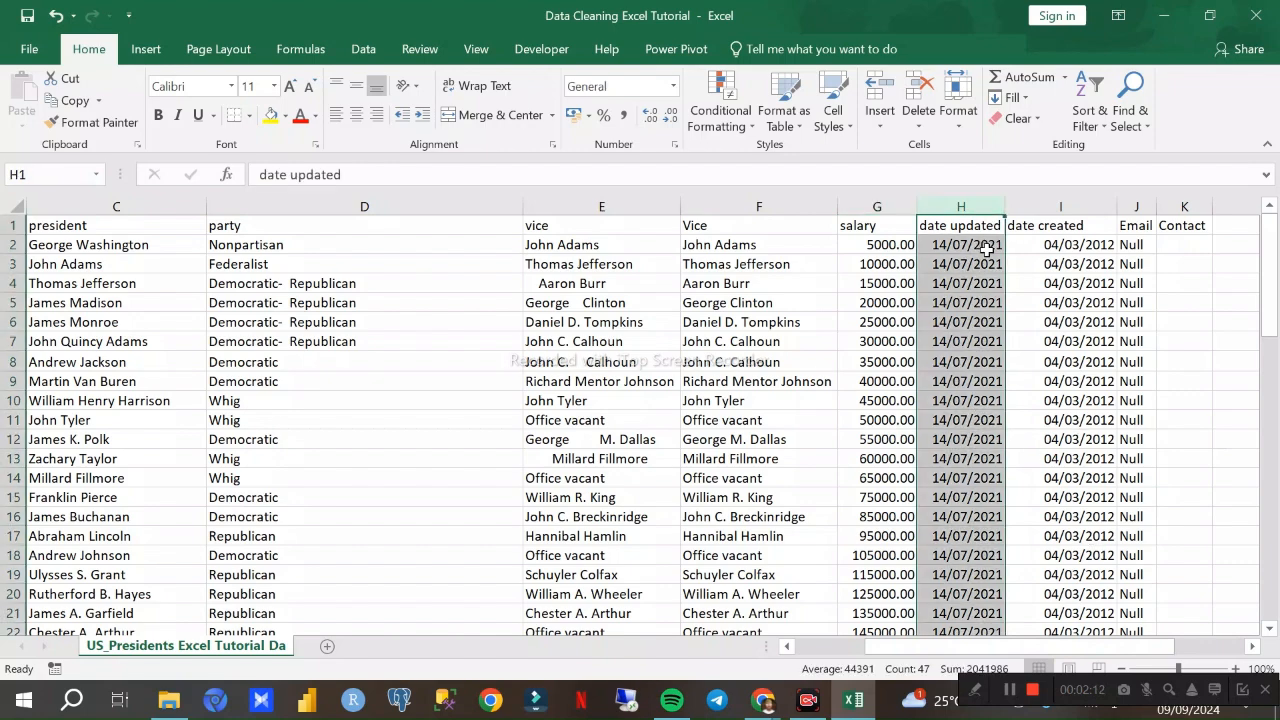
pyautogui.scroll(-18, 985, 255)
pyautogui.scroll(11, 983, 268)
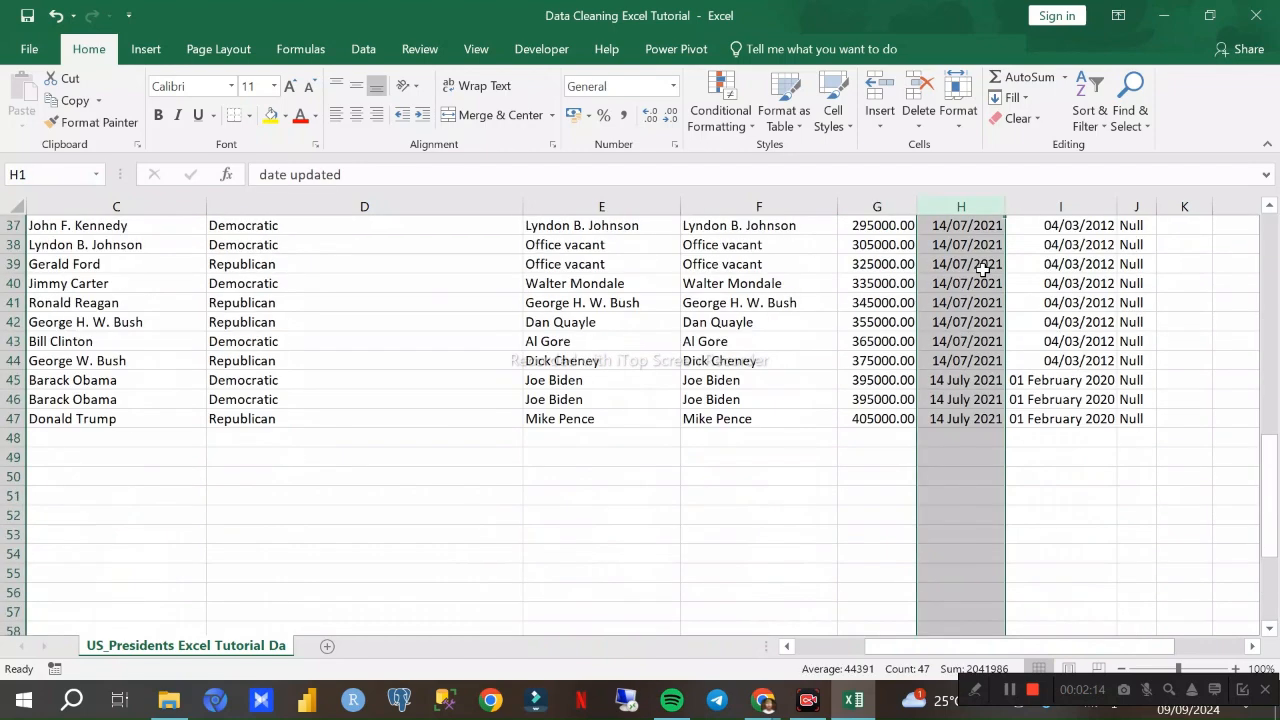
pyautogui.scroll(7, 983, 268)
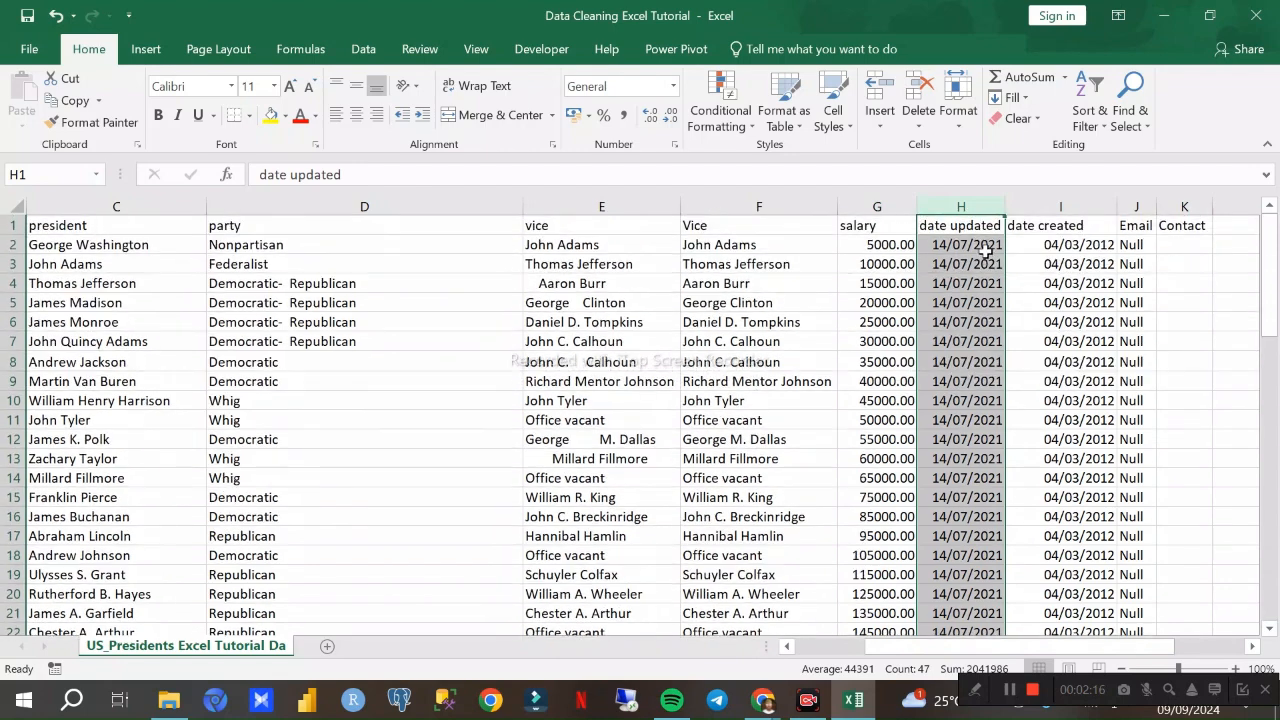
pyautogui.scroll(-16, 985, 255)
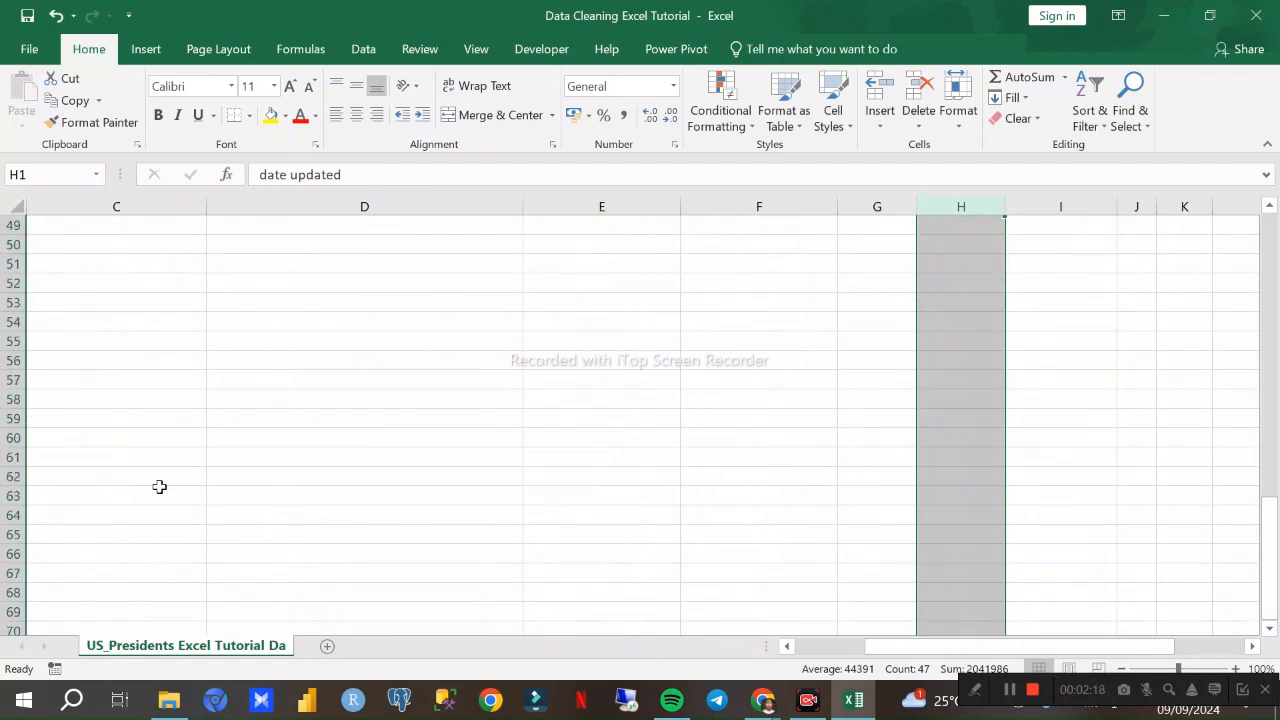
pyautogui.scroll(7, 940, 410)
pyautogui.scroll(-6, 940, 415)
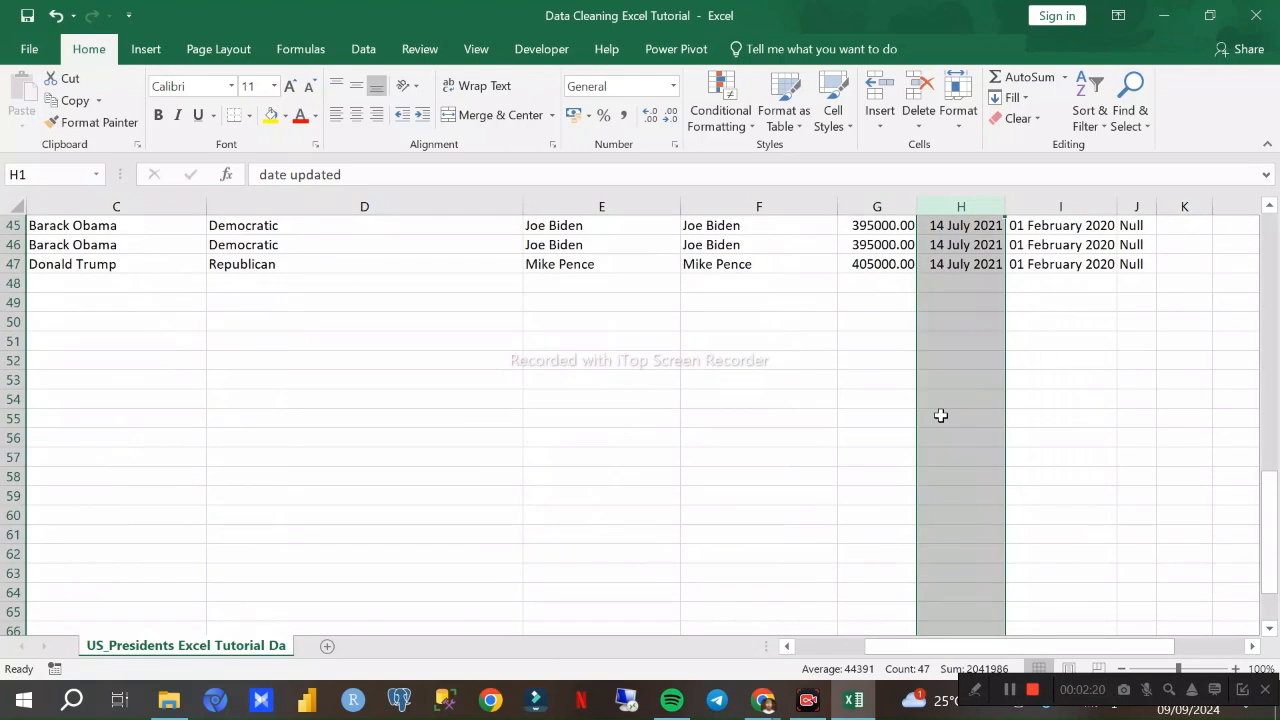
pyautogui.scroll(4, 940, 410)
pyautogui.scroll(-10, 938, 400)
pyautogui.scroll(6, 937, 396)
pyautogui.scroll(15, 937, 396)
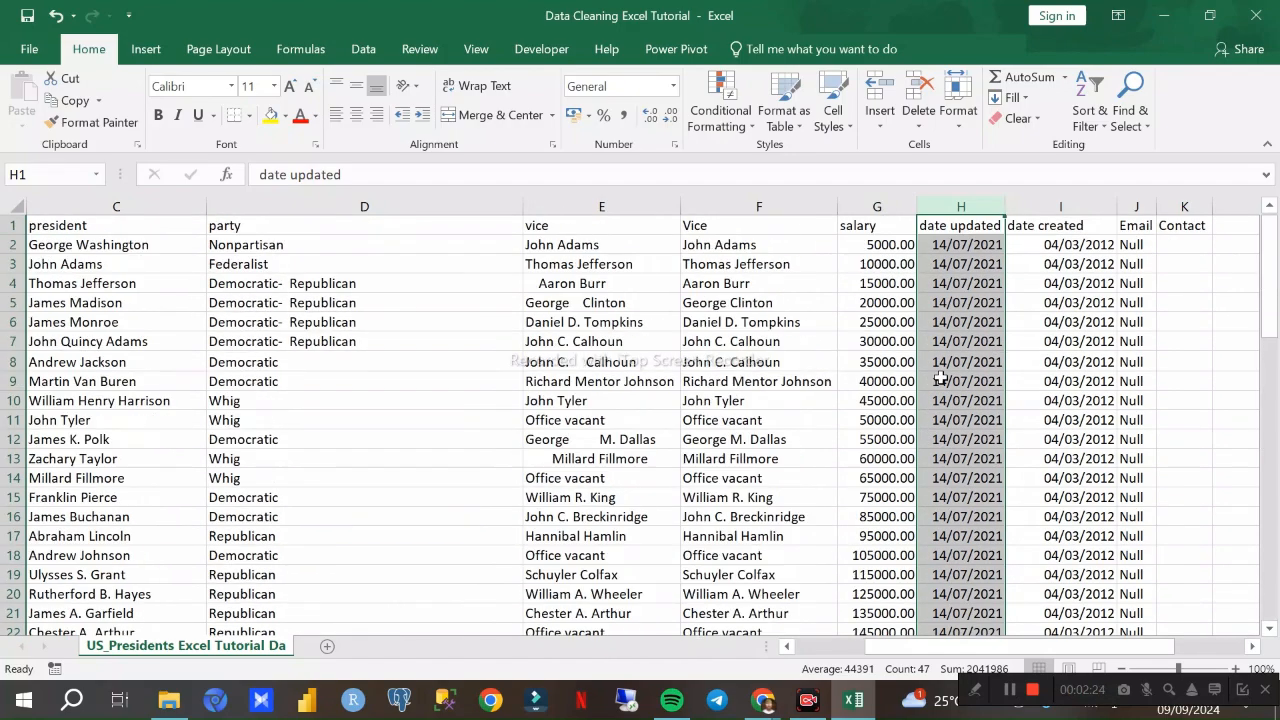
# - Check the distinct dates in the date updated column through a temporary filter
pyautogui.click(1090, 112)
pyautogui.click(1112, 220)
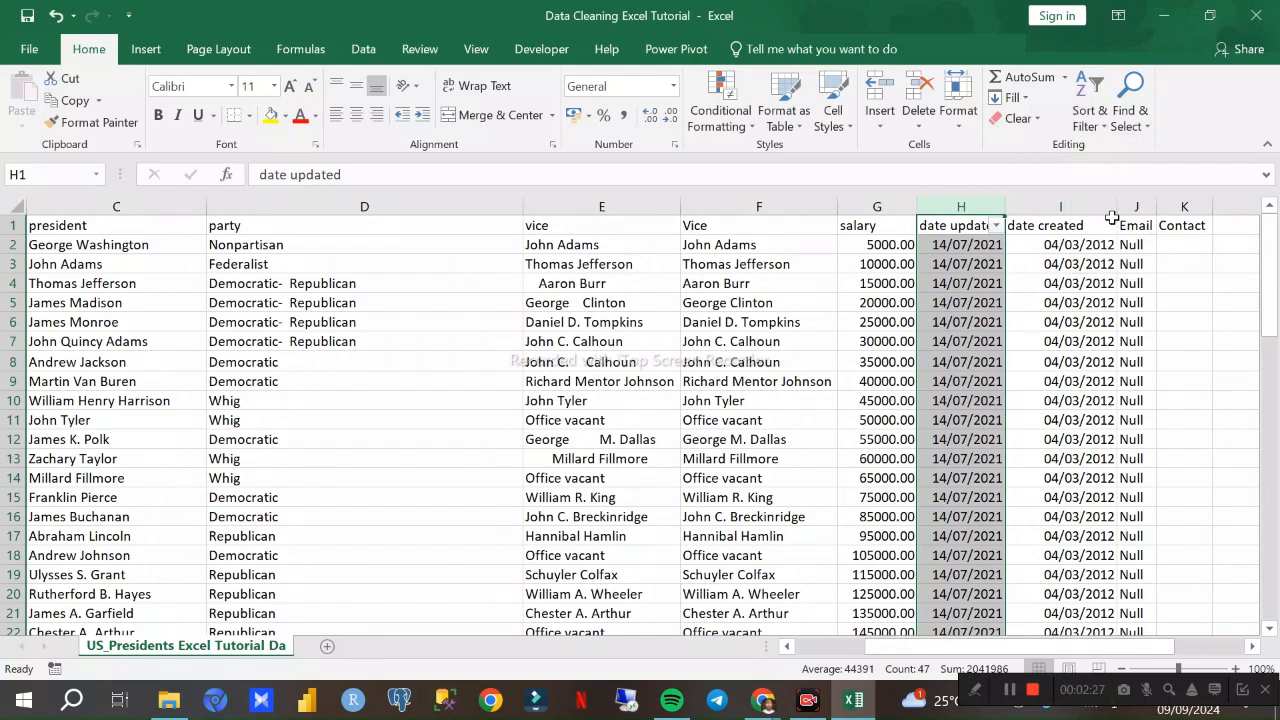
pyautogui.click(996, 226)
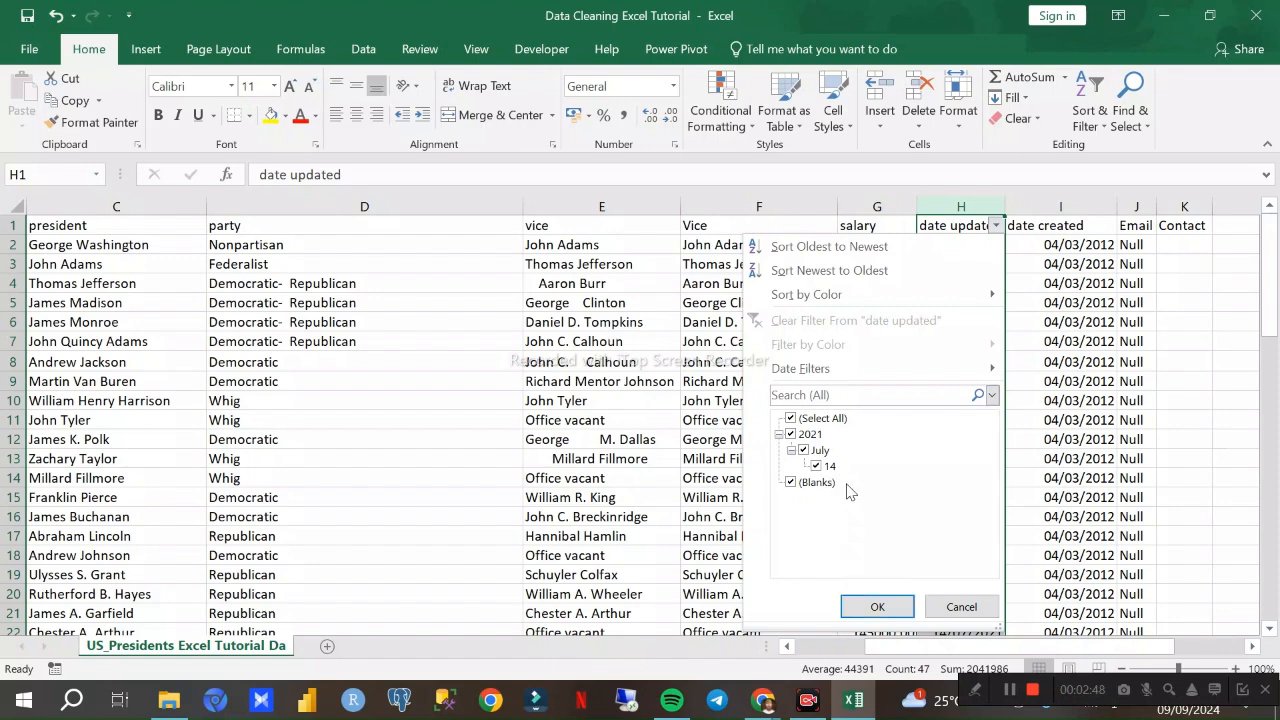
pyautogui.click(877, 607)
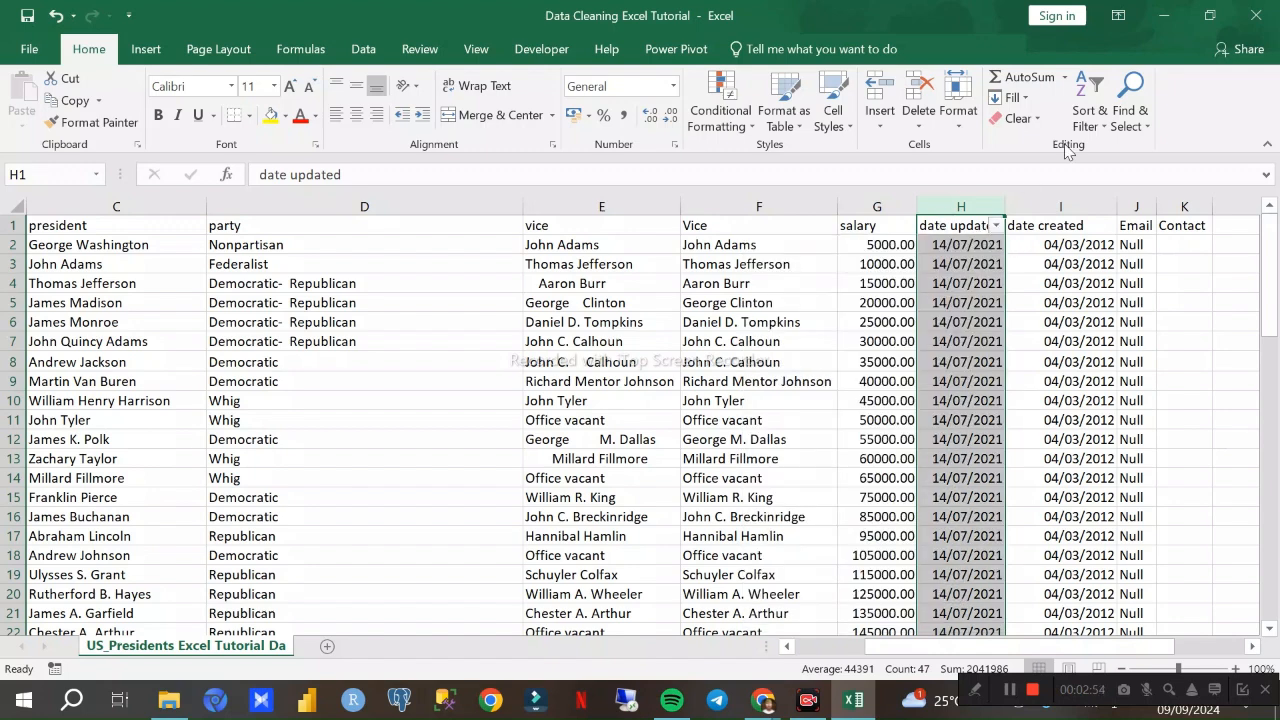
pyautogui.click(1090, 115)
pyautogui.click(1112, 224)
# - Compare the date formats in rows 45 to 47 of the date updated and date created columns with the rows above
pyautogui.scroll(-11, 976, 260)
pyautogui.click(971, 298)
pyautogui.scroll(7, 980, 290)
pyautogui.scroll(-8, 980, 310)
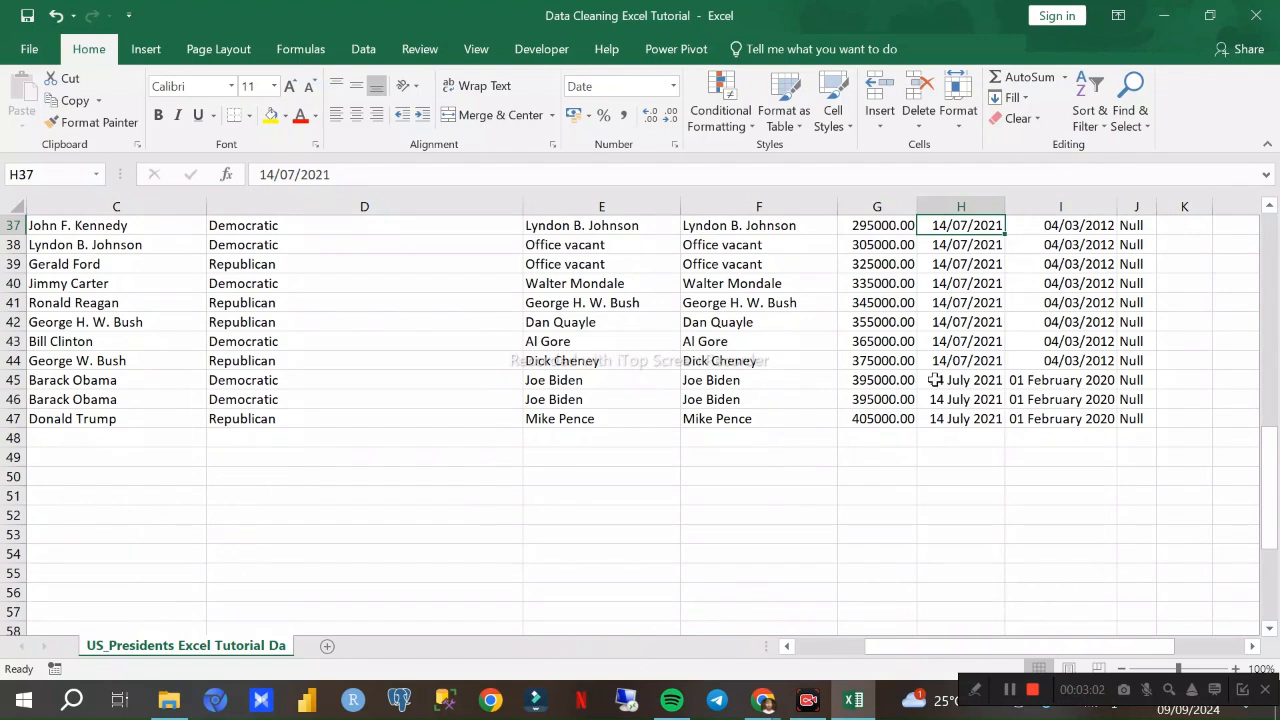
pyautogui.click(1088, 205)
pyautogui.click(953, 432)
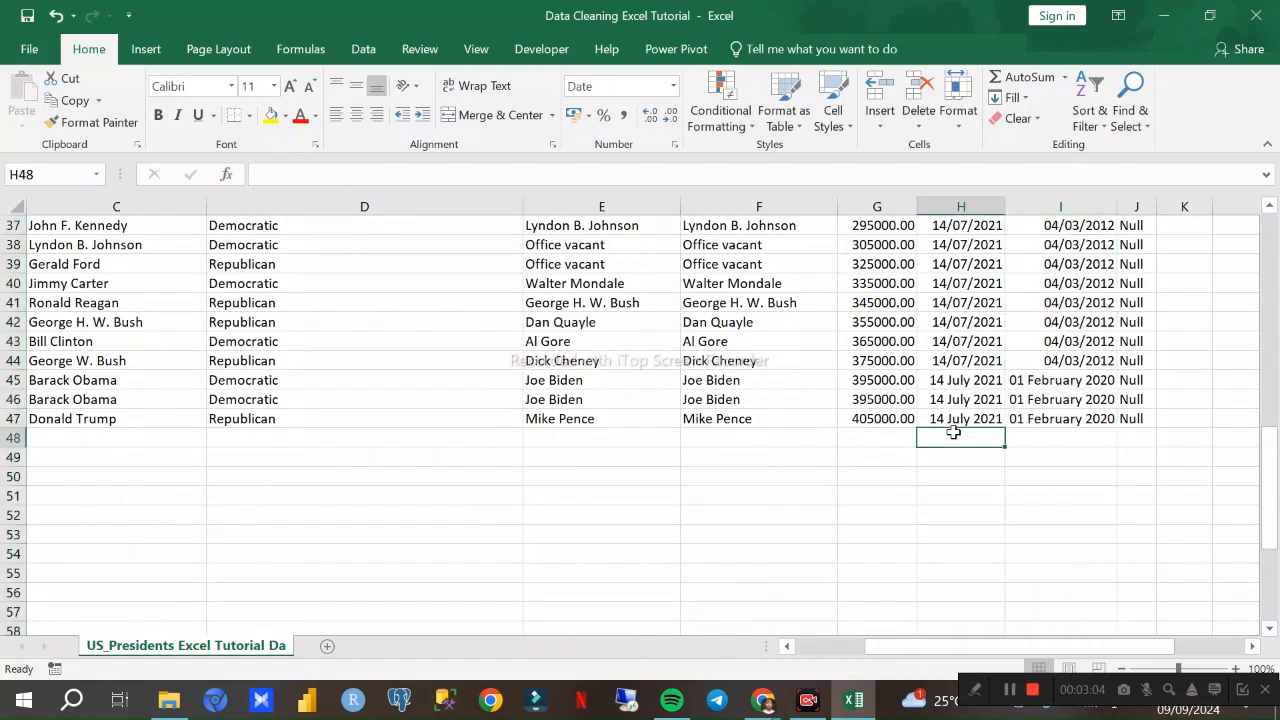
pyautogui.moveTo(955, 382); pyautogui.dragTo(1067, 422)
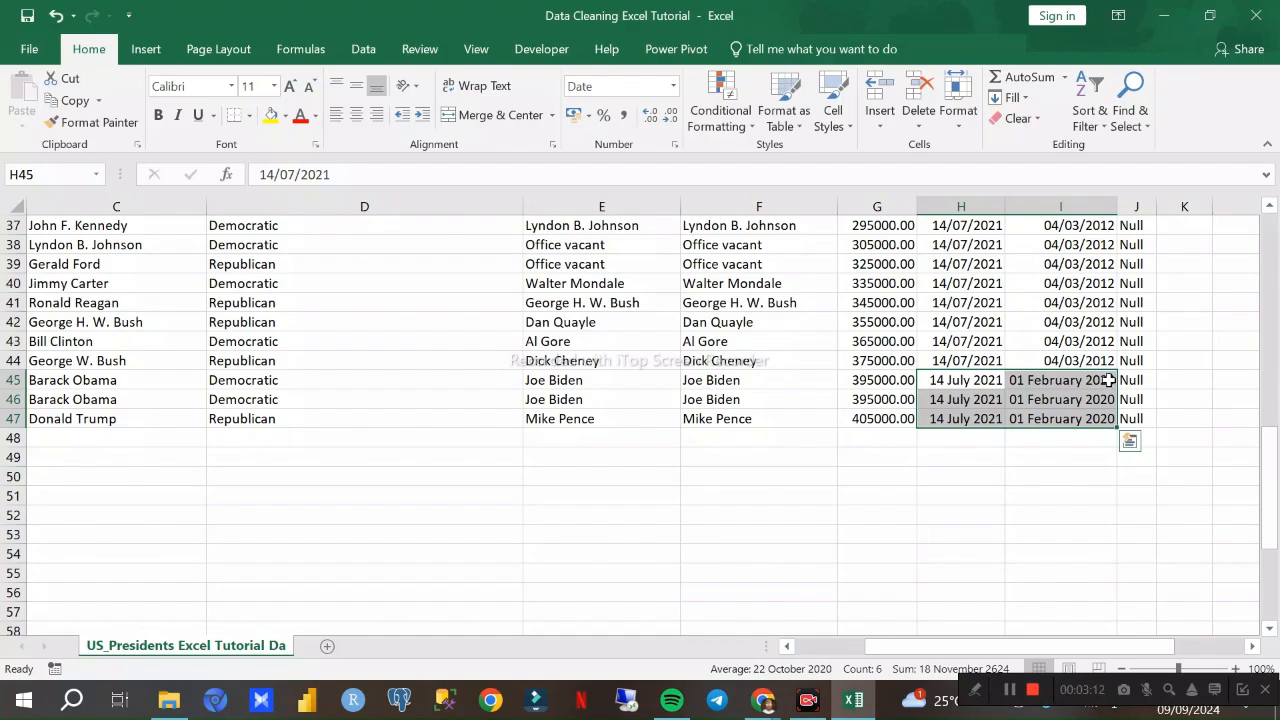
pyautogui.moveTo(966, 364); pyautogui.dragTo(1064, 201)
pyautogui.click(1052, 298)
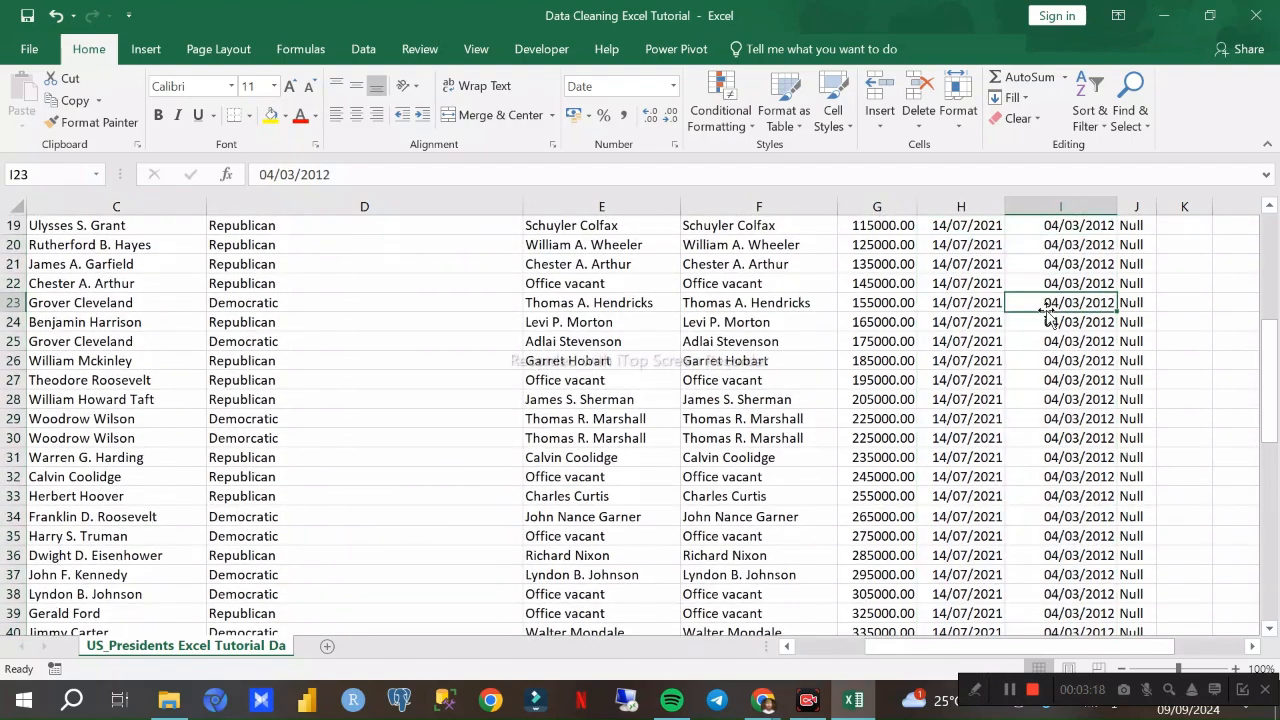
pyautogui.scroll(-10, 1020, 392)
pyautogui.scroll(4, 1020, 392)
pyautogui.scroll(3, 1020, 392)
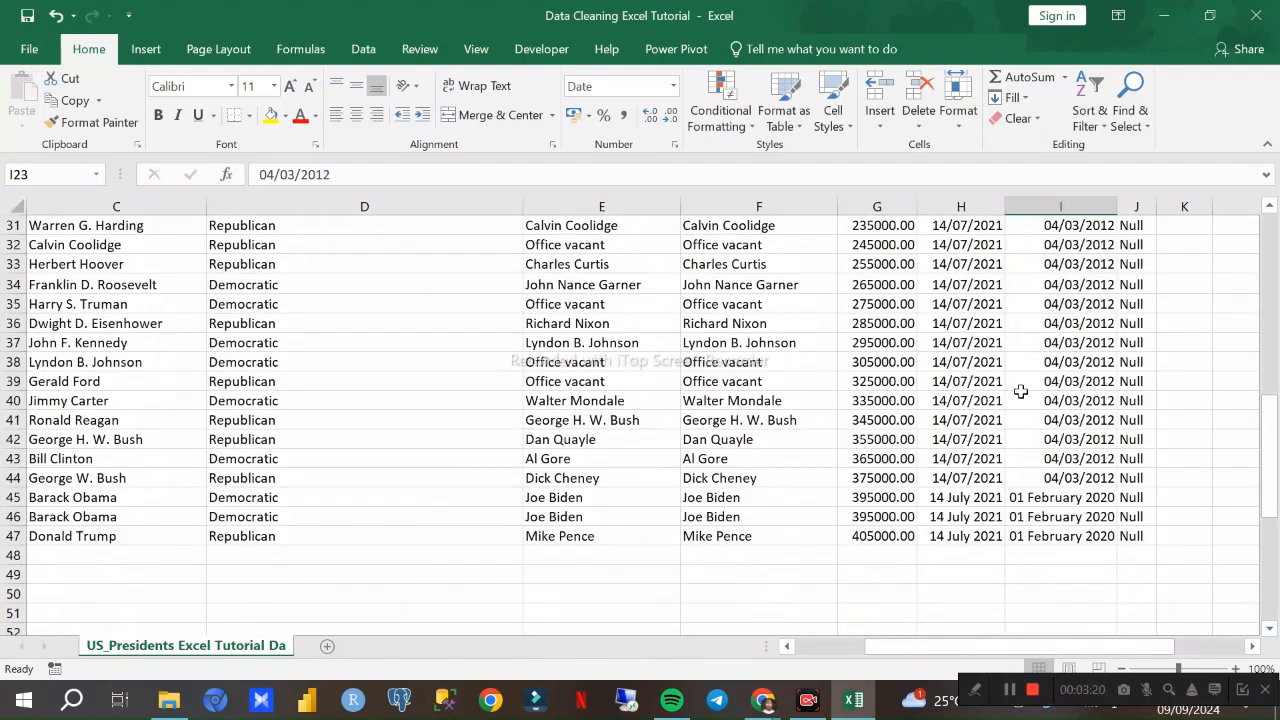
pyautogui.moveTo(951, 494); pyautogui.dragTo(1063, 537)
pyautogui.click(978, 398)
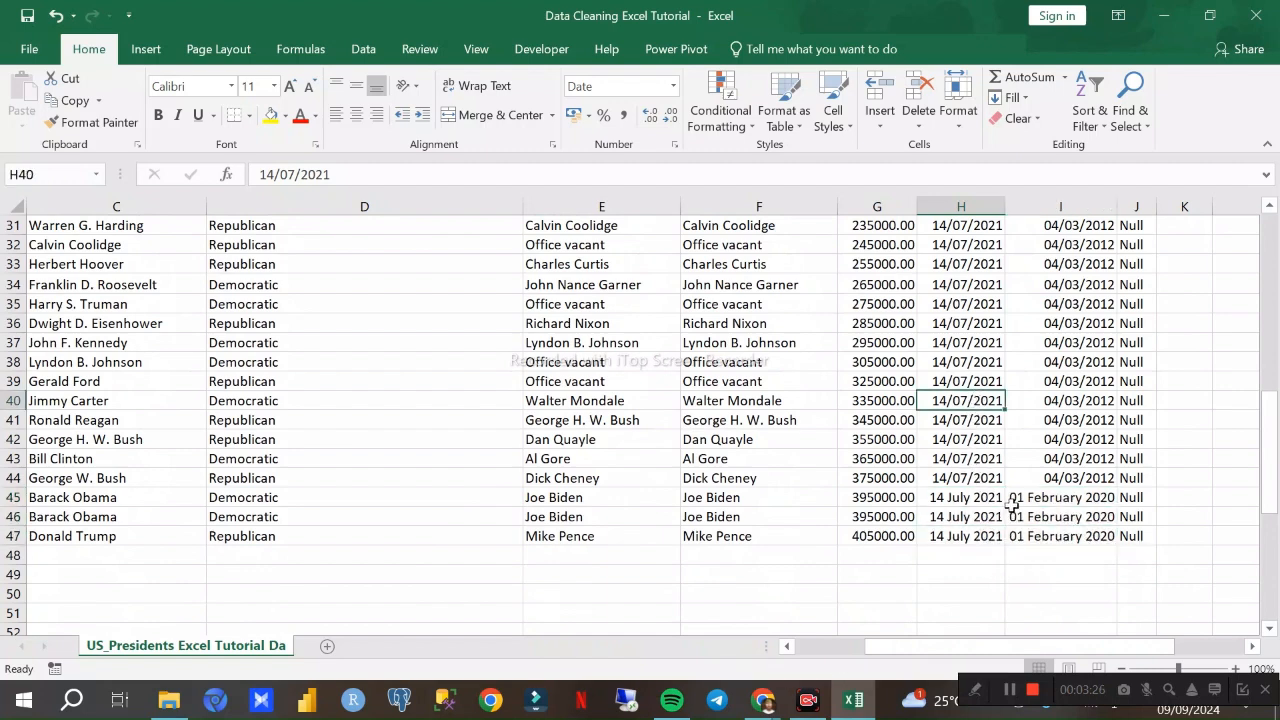
# - Format the date updated and date created columns as Short Date and check them down to the last data row
pyautogui.scroll(10, 1006, 391)
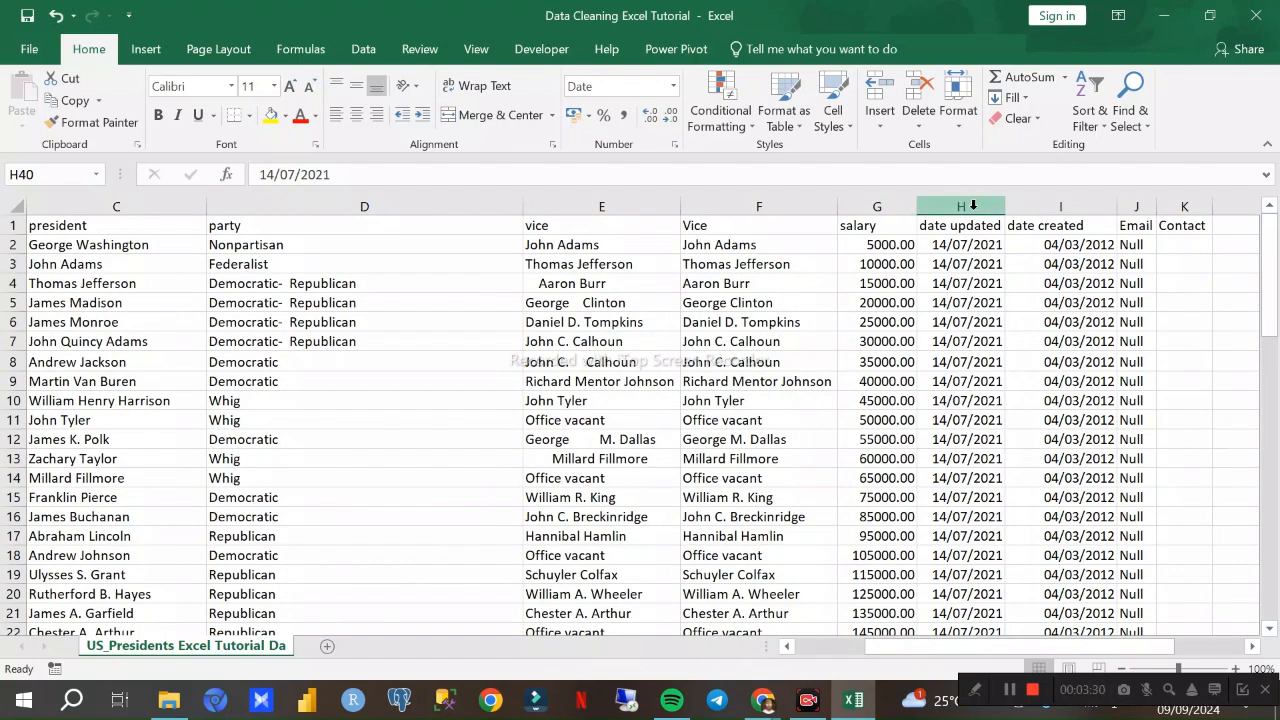
pyautogui.click(973, 205)
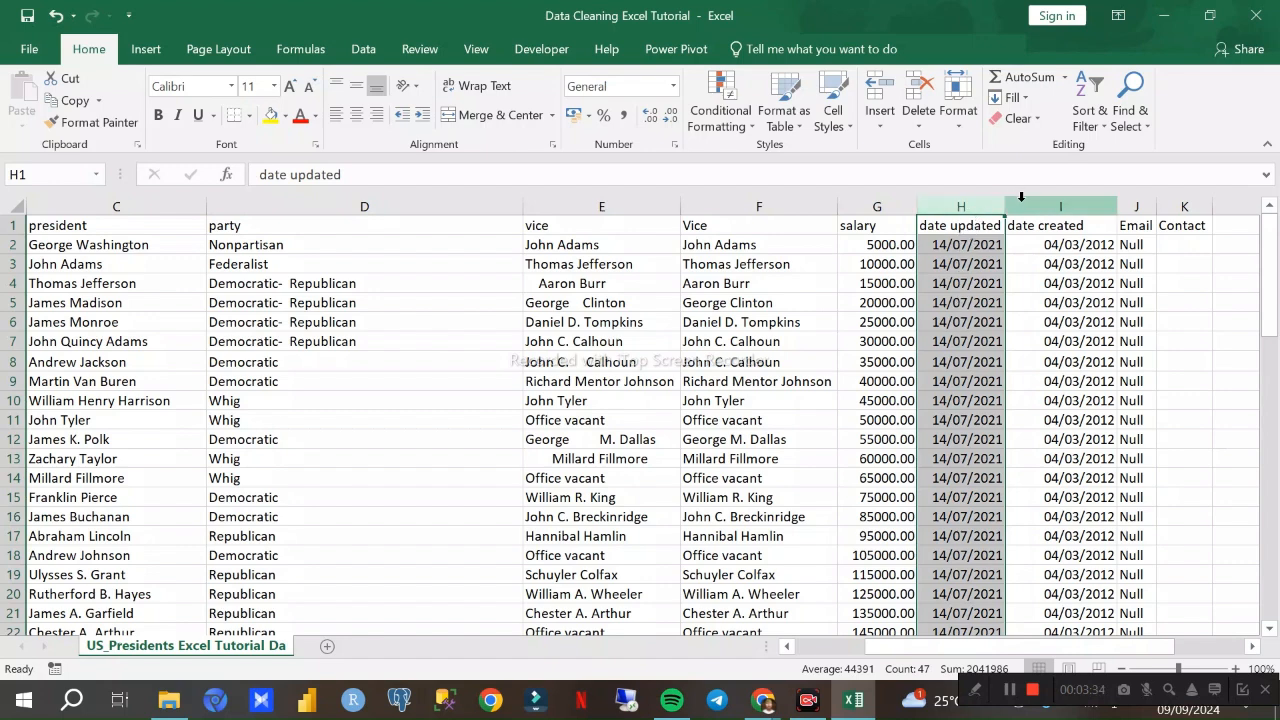
pyautogui.keyDown('shift'); pyautogui.click(1050, 207); pyautogui.keyUp('shift')
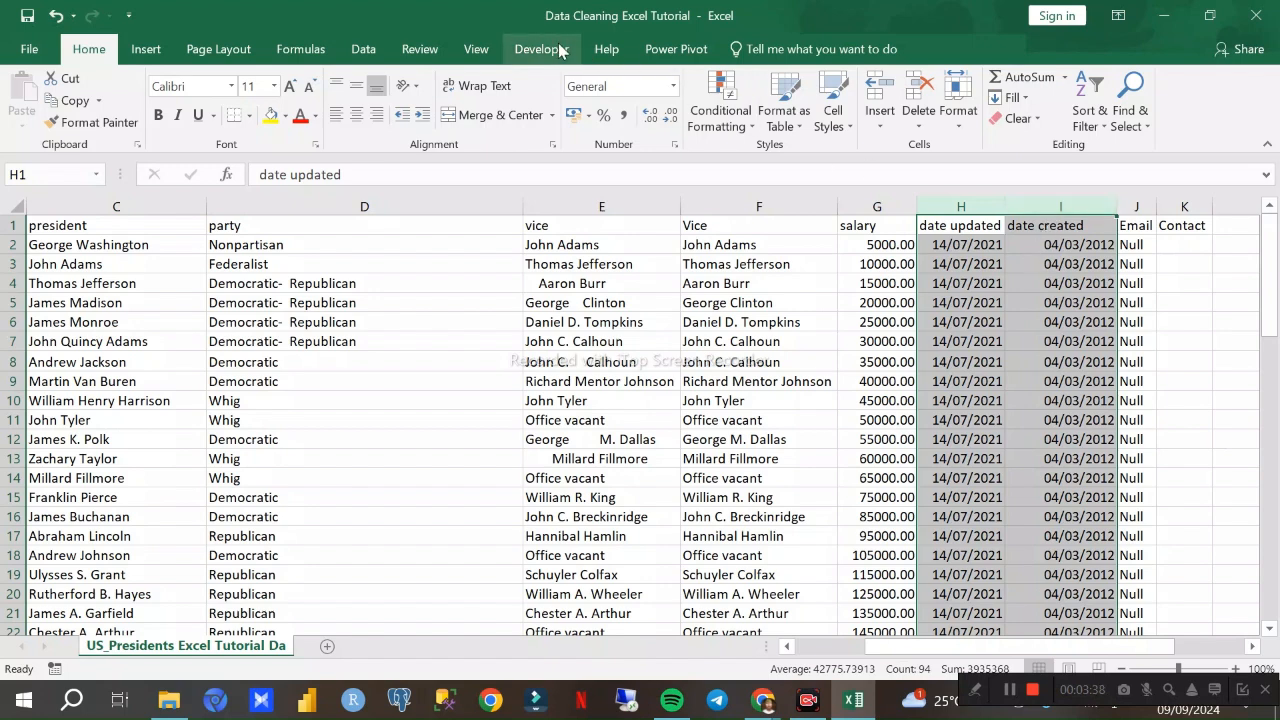
pyautogui.click(675, 88)
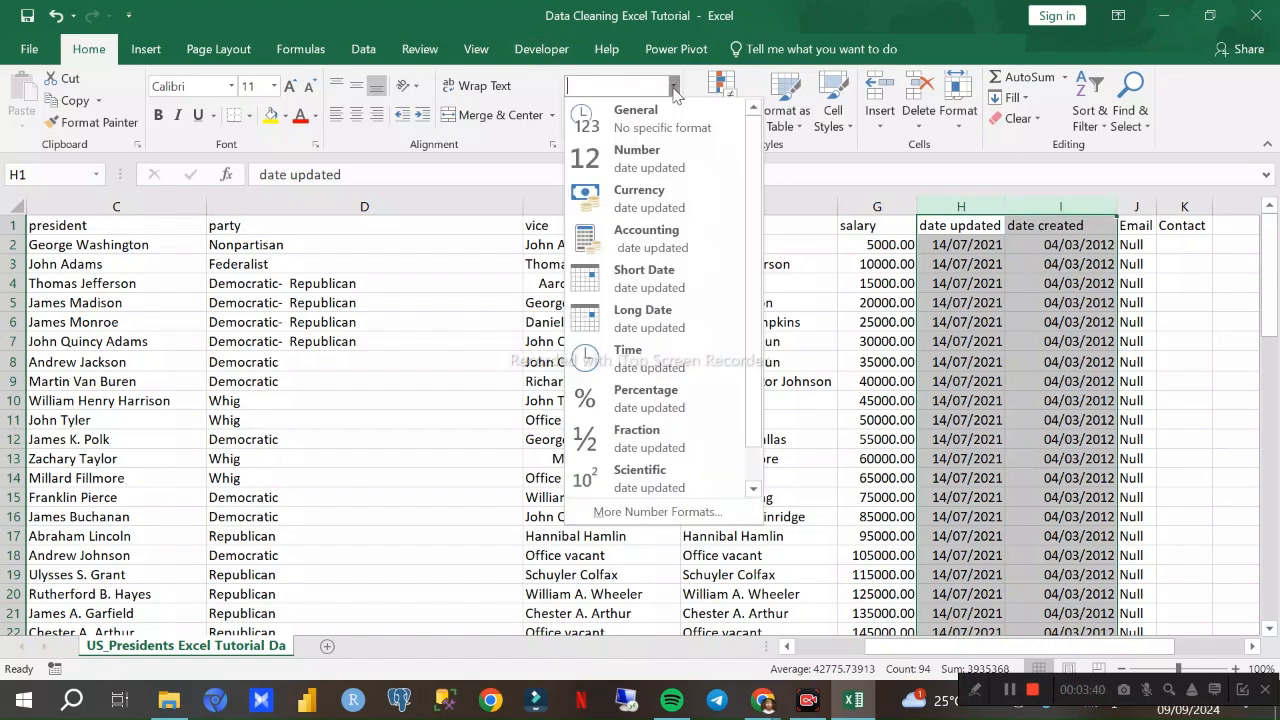
pyautogui.click(670, 284)
pyautogui.scroll(-13, 1010, 375)
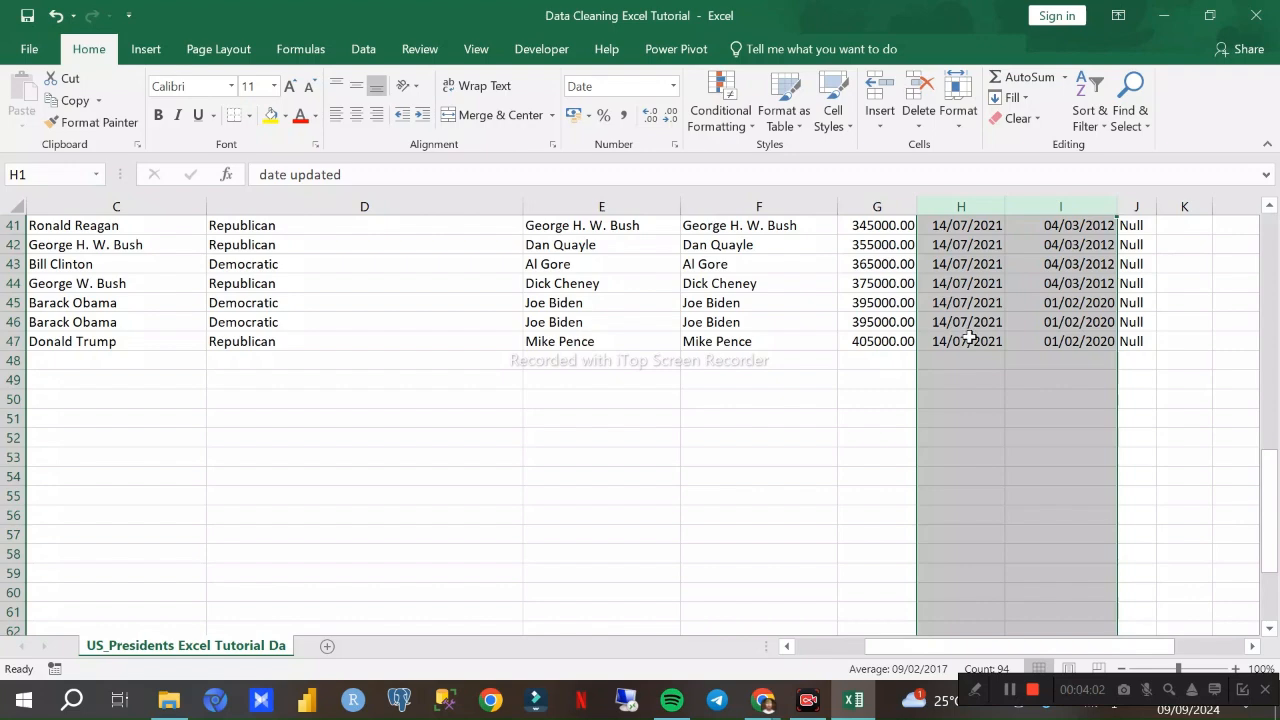
pyautogui.scroll(5, 965, 333)
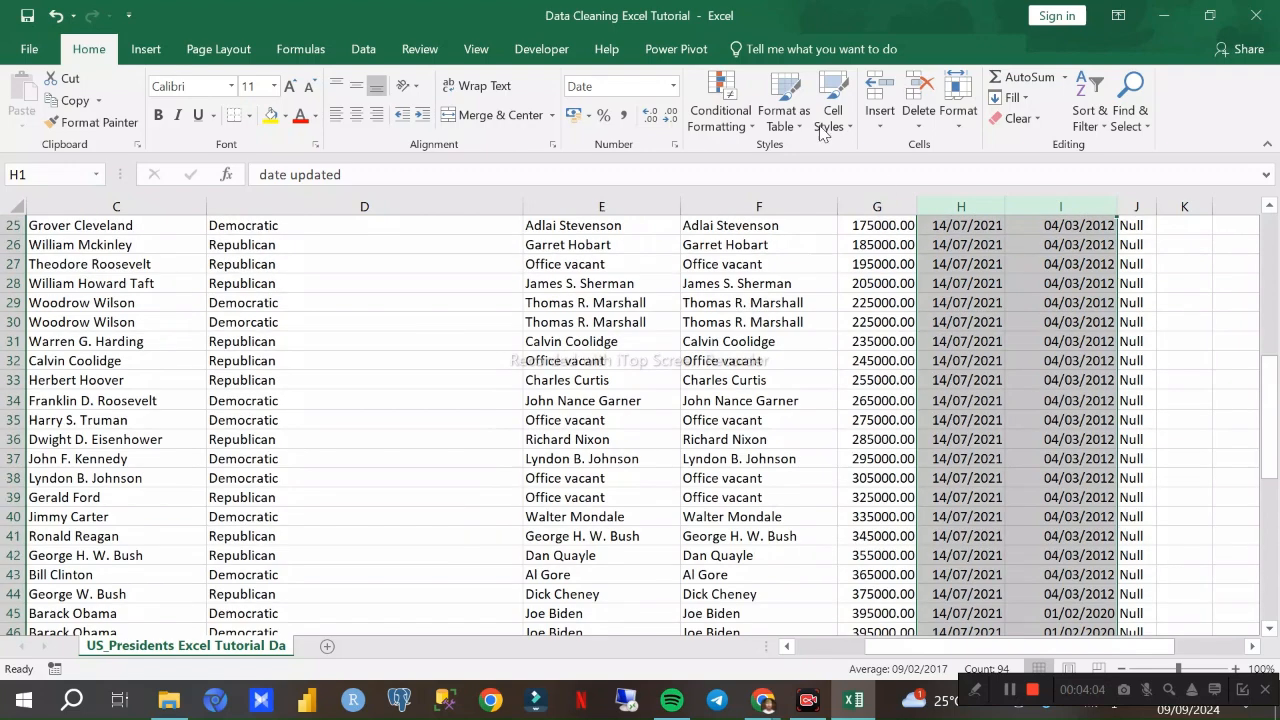
# - Try the Long Date format on the date updated and date created columns and review the entries down to row 47
pyautogui.click(673, 86)
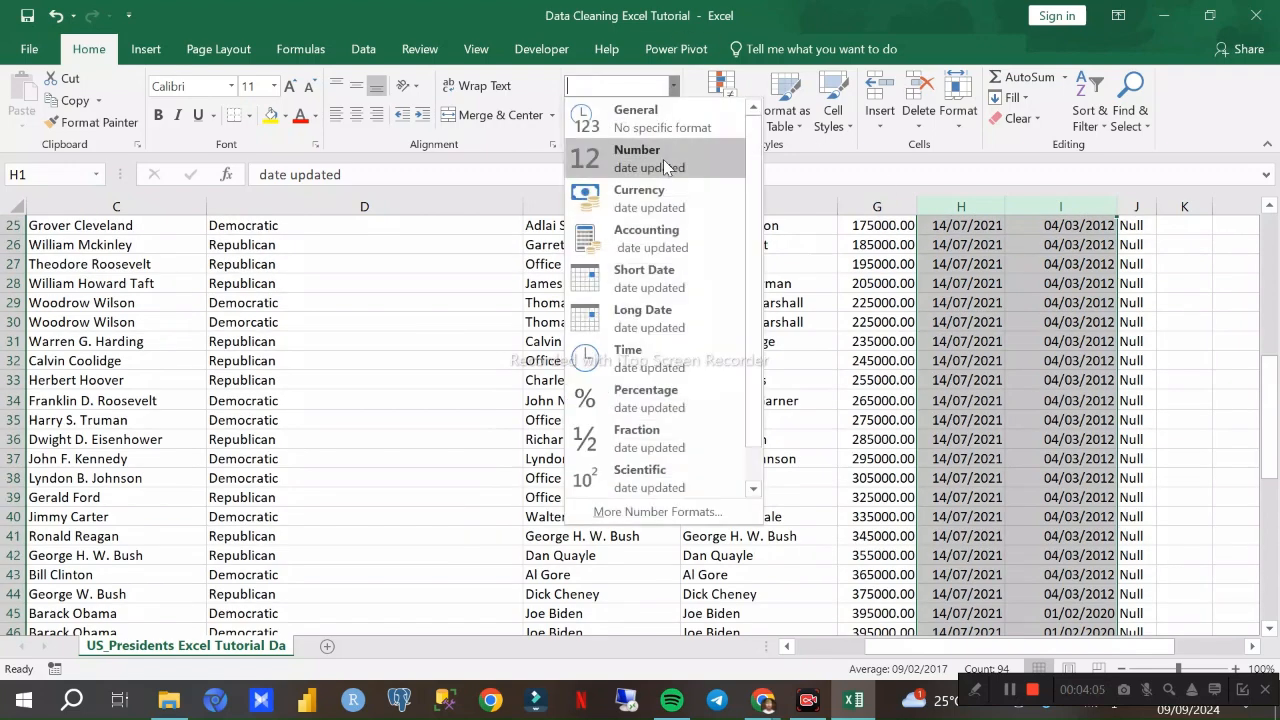
pyautogui.click(647, 317)
pyautogui.scroll(8, 660, 330)
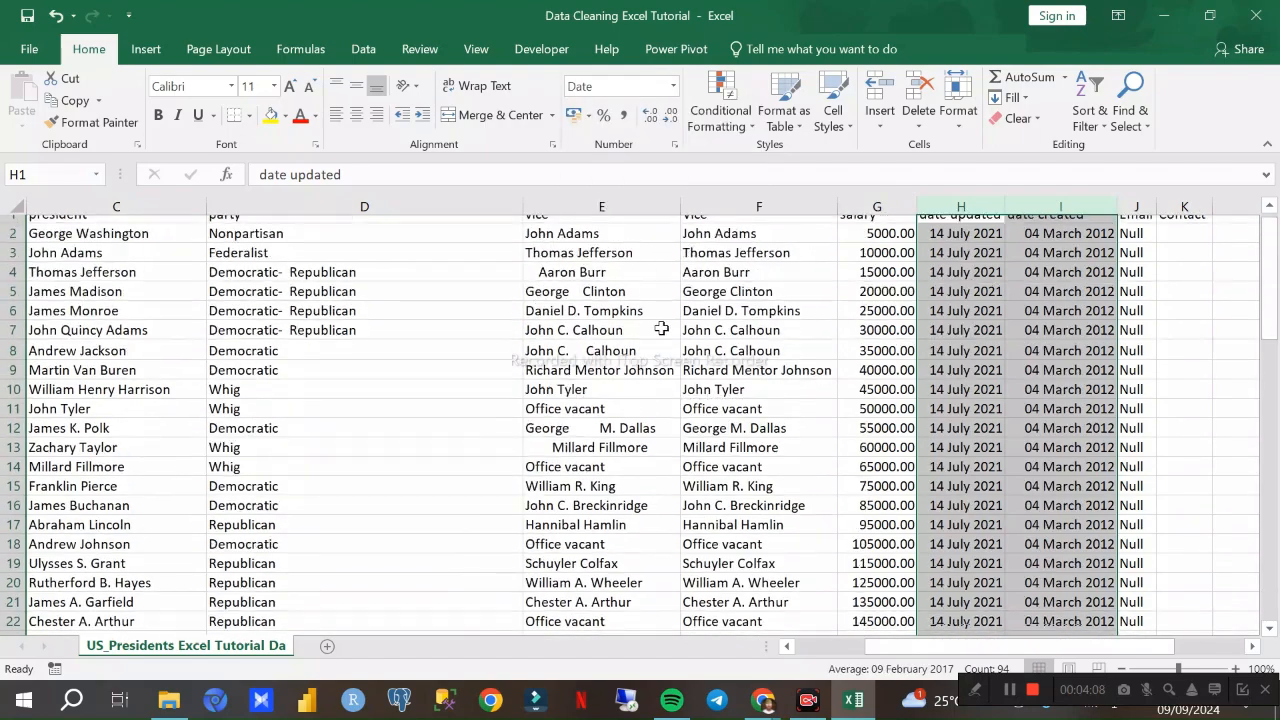
pyautogui.scroll(-3, 985, 286)
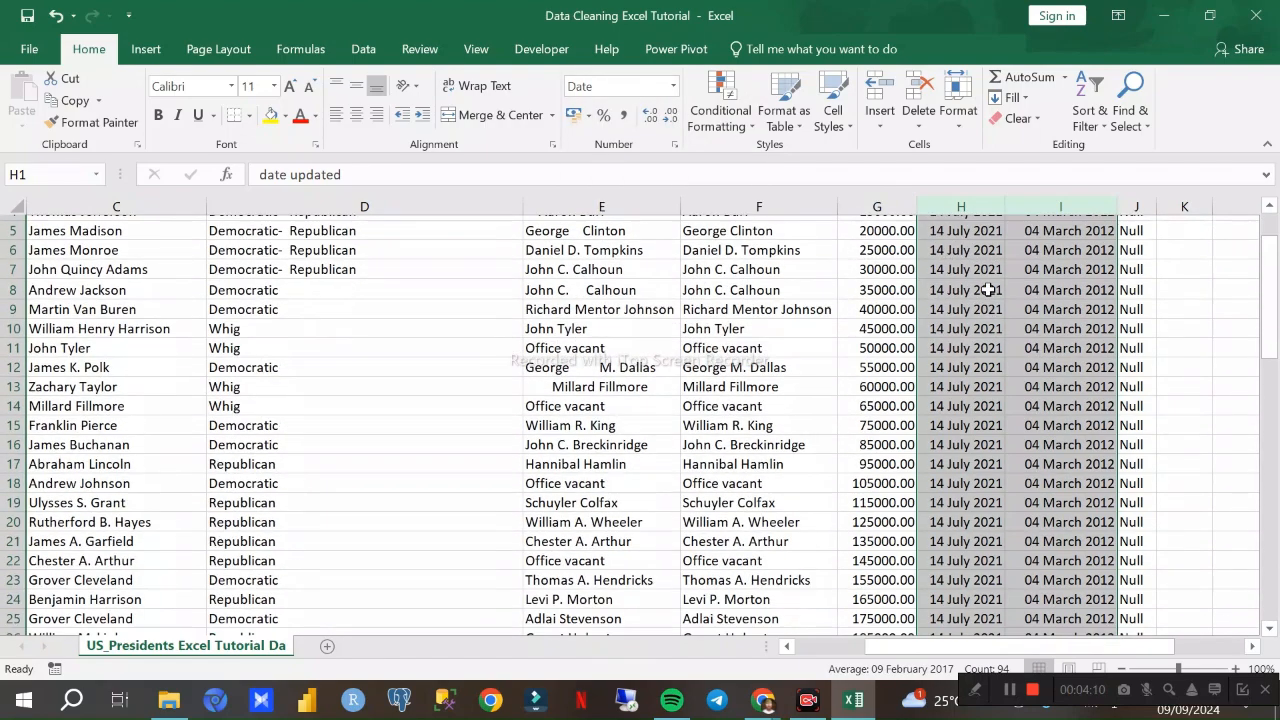
pyautogui.scroll(-12, 1003, 335)
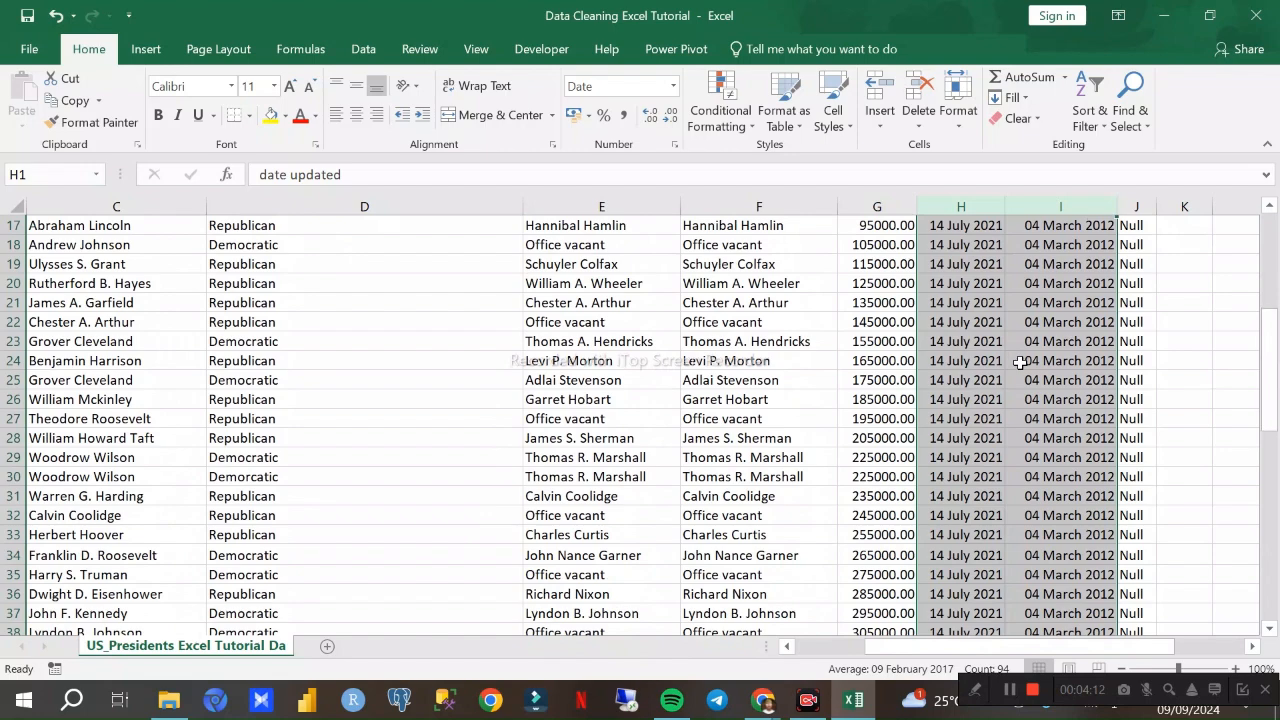
pyautogui.scroll(7, 985, 310)
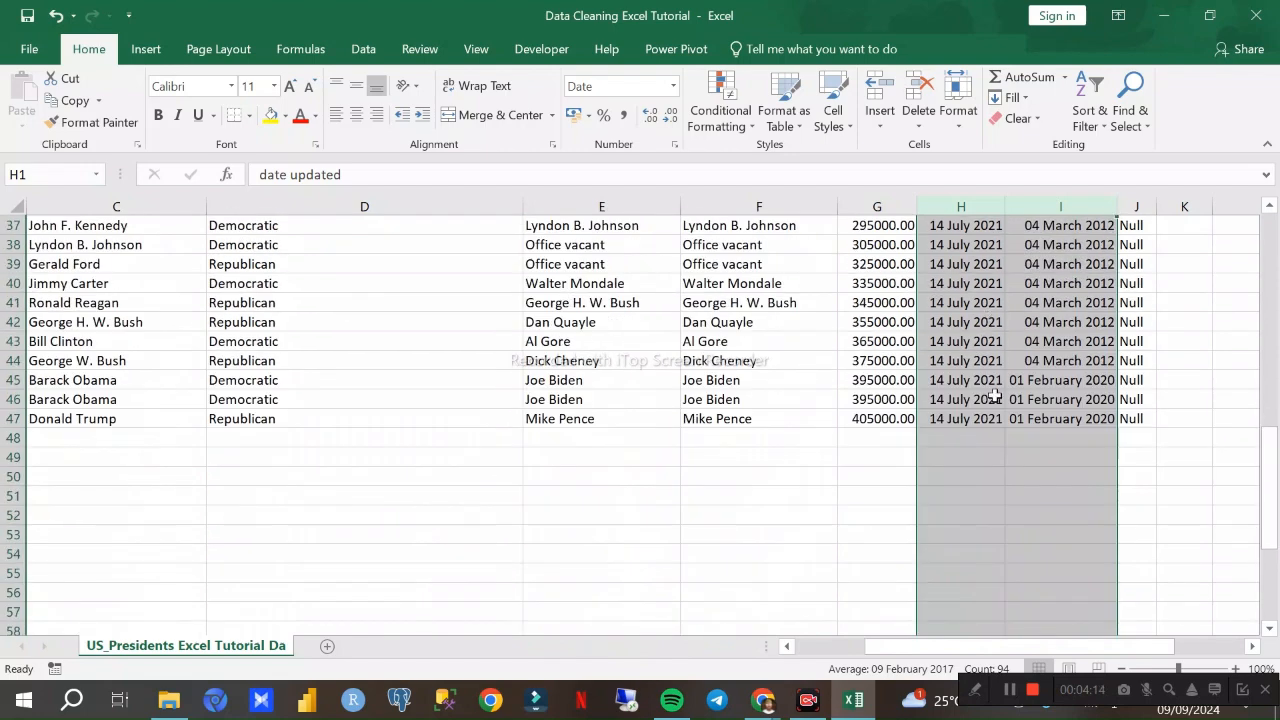
pyautogui.scroll(-5, 995, 275)
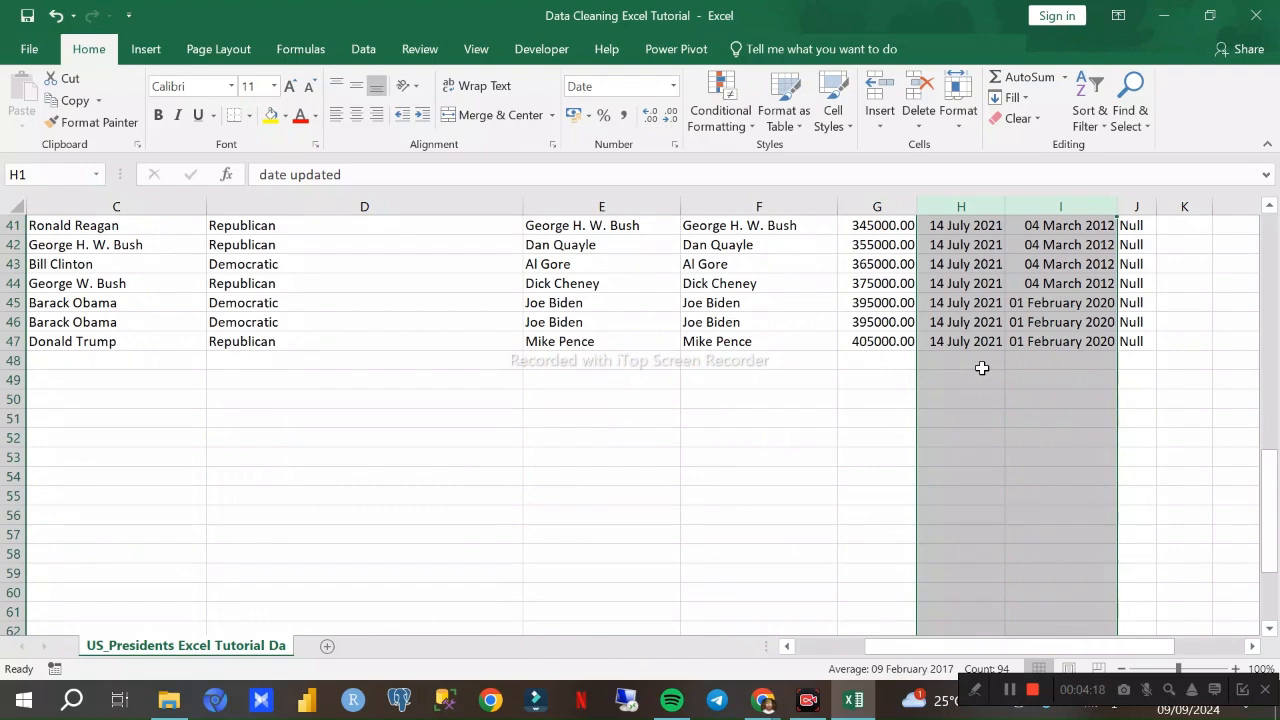
pyautogui.scroll(4, 982, 368)
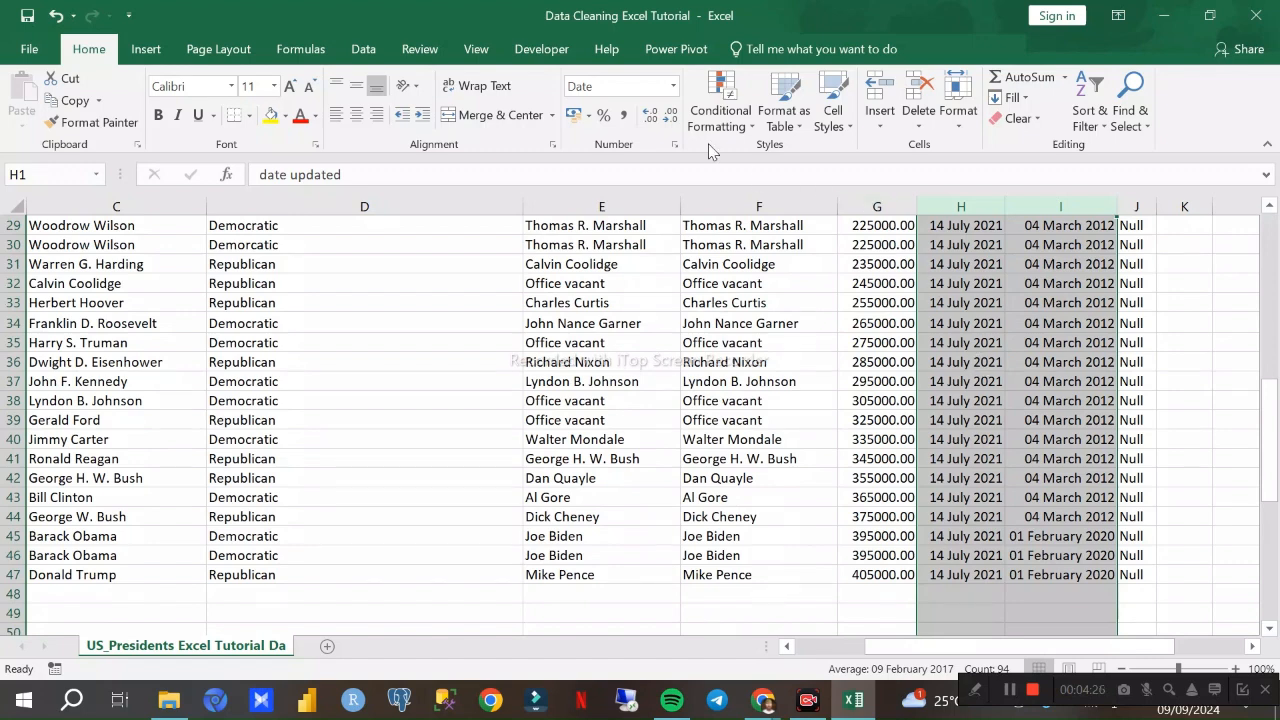
# - Return the date updated and date created columns to the Short Date format and check all rows
pyautogui.click(673, 88)
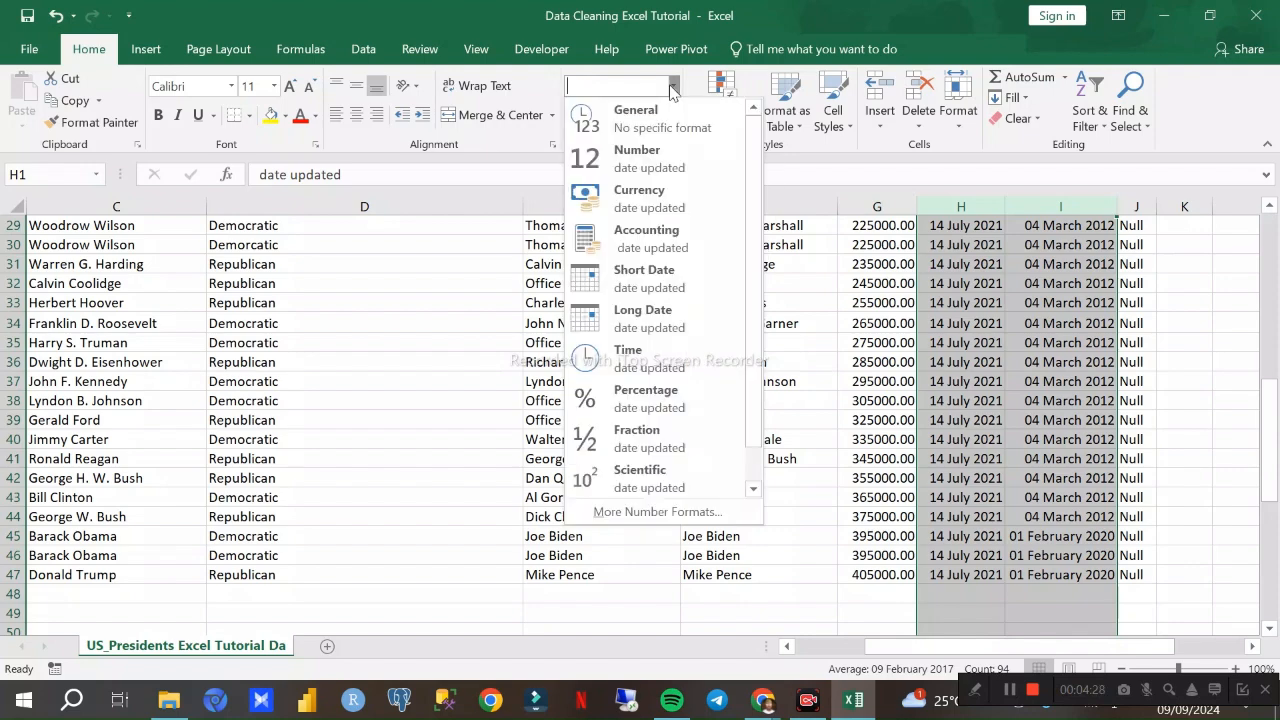
pyautogui.click(659, 280)
pyautogui.scroll(9, 674, 289)
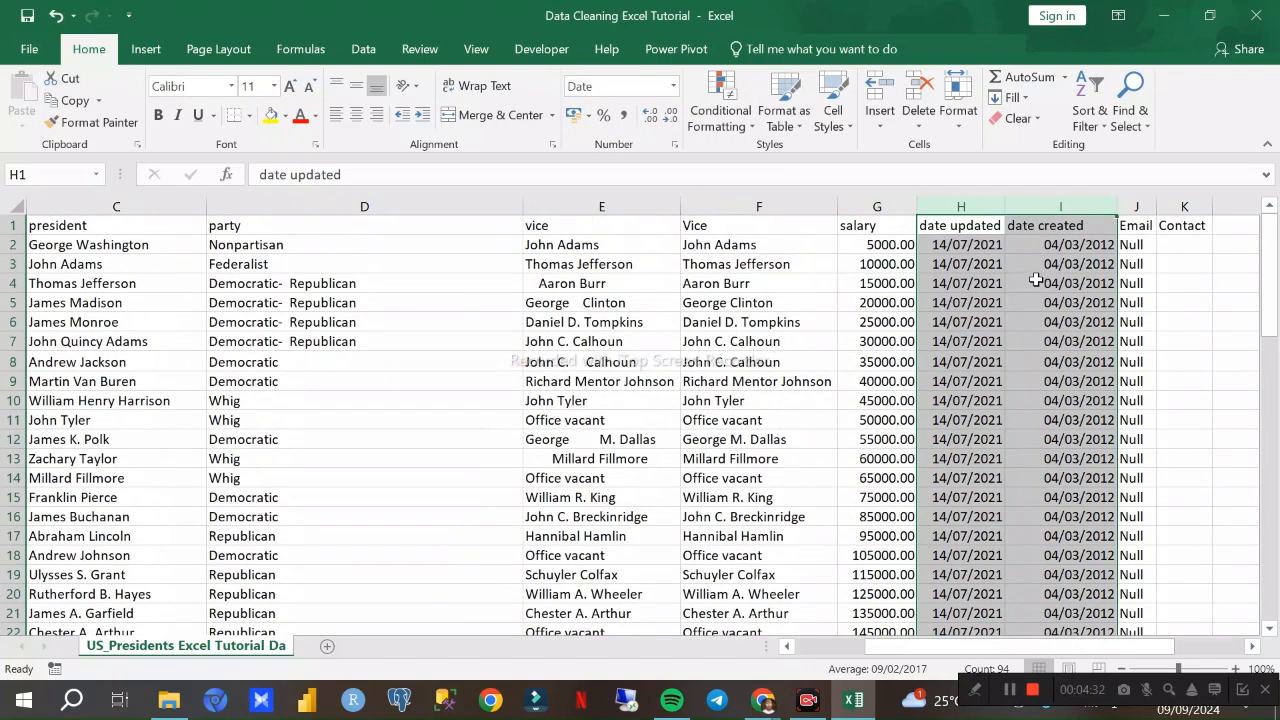
pyautogui.scroll(-15, 1021, 345)
pyautogui.scroll(-1, 1021, 345)
pyautogui.scroll(6, 1021, 345)
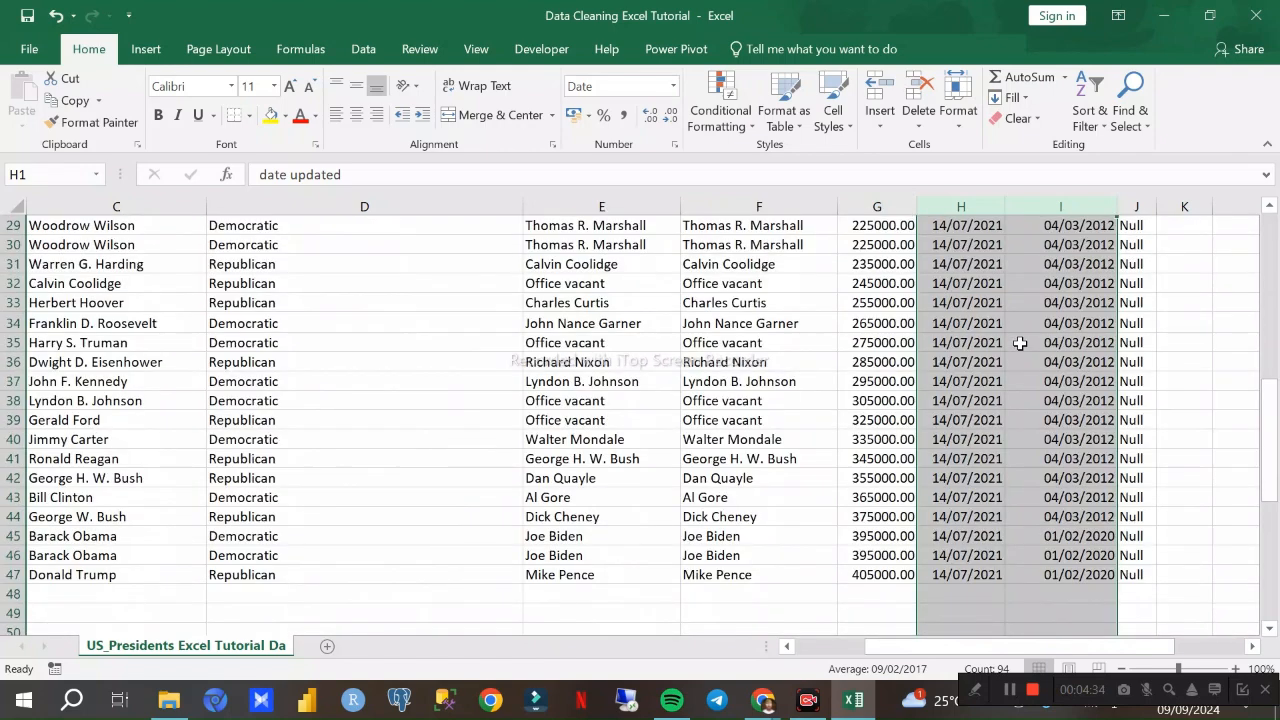
pyautogui.click(670, 90)
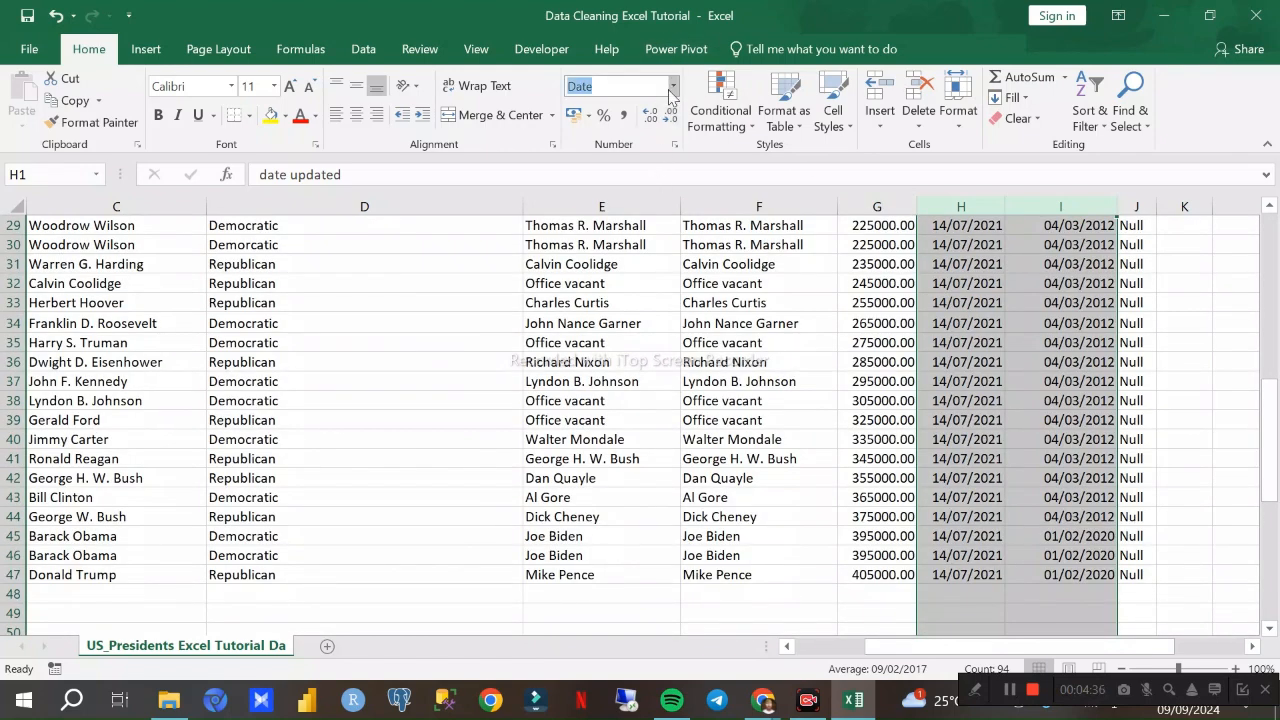
pyautogui.click(673, 90)
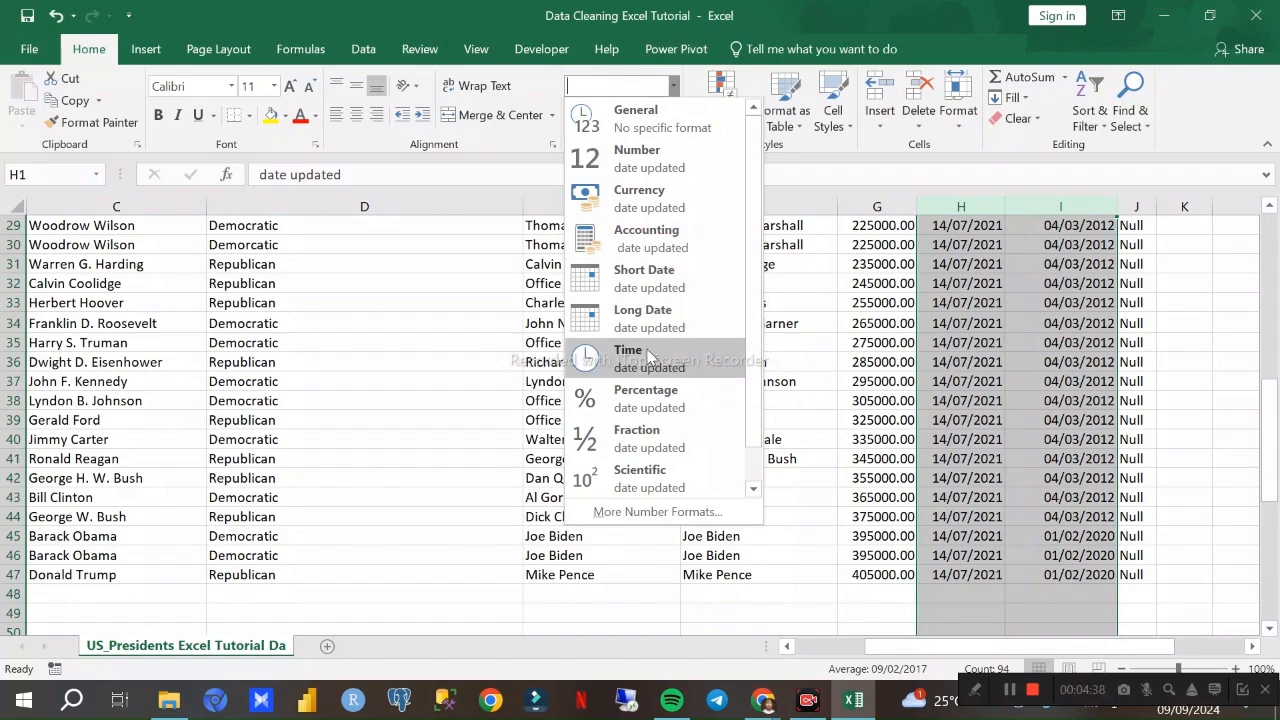
pyautogui.click(1003, 436)
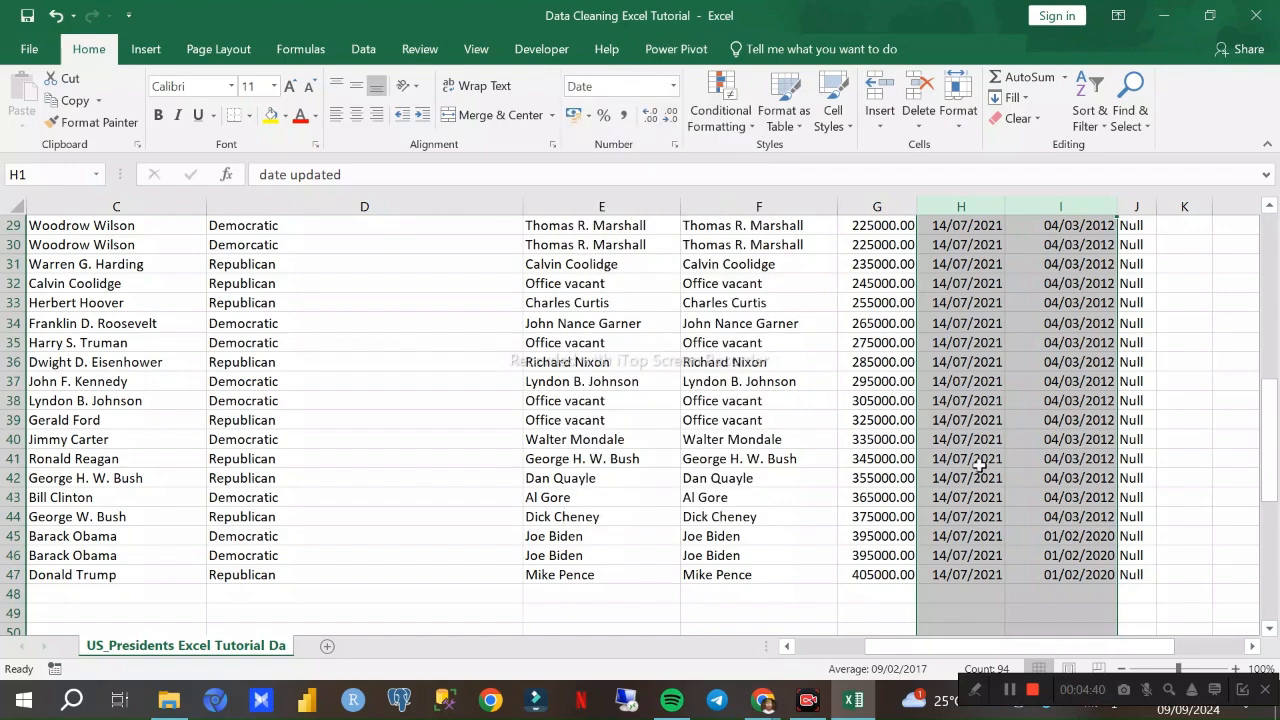
# - Examine the date updated and date created entries from the header row to the last data row for a consistent format
pyautogui.click(964, 513)
pyautogui.scroll(9, 968, 545)
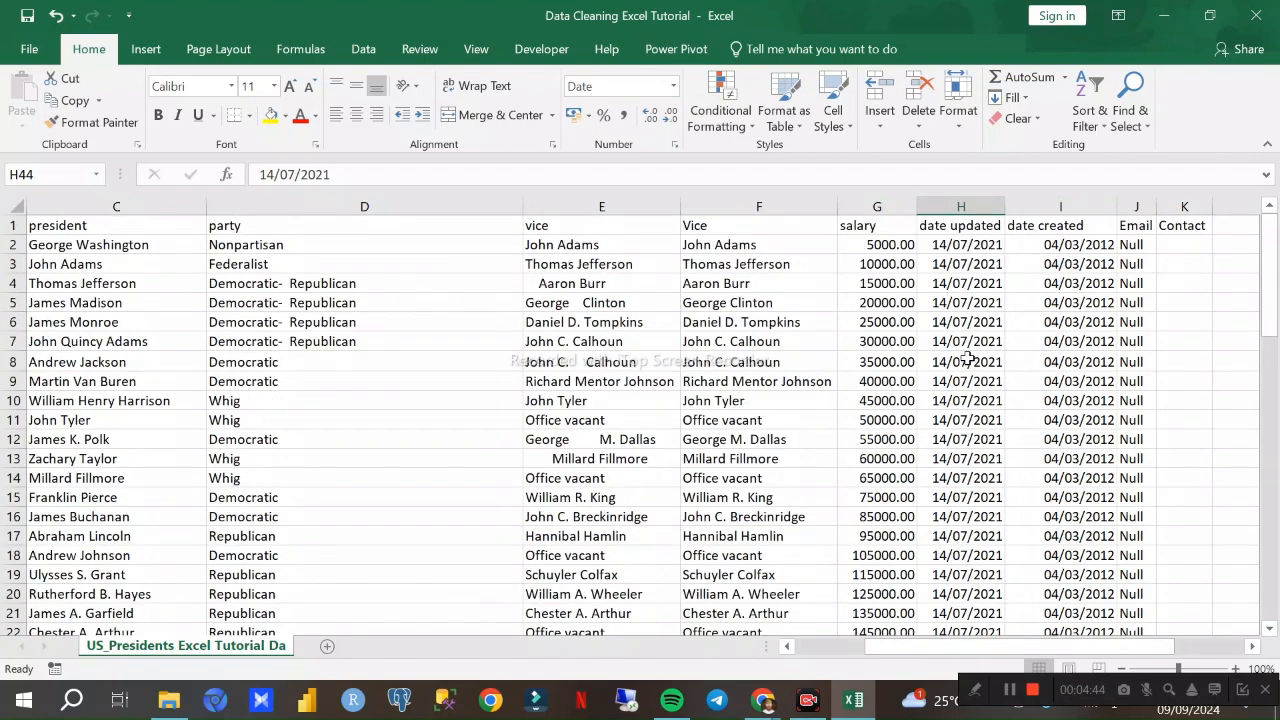
pyautogui.scroll(-15, 968, 360)
pyautogui.scroll(5, 977, 350)
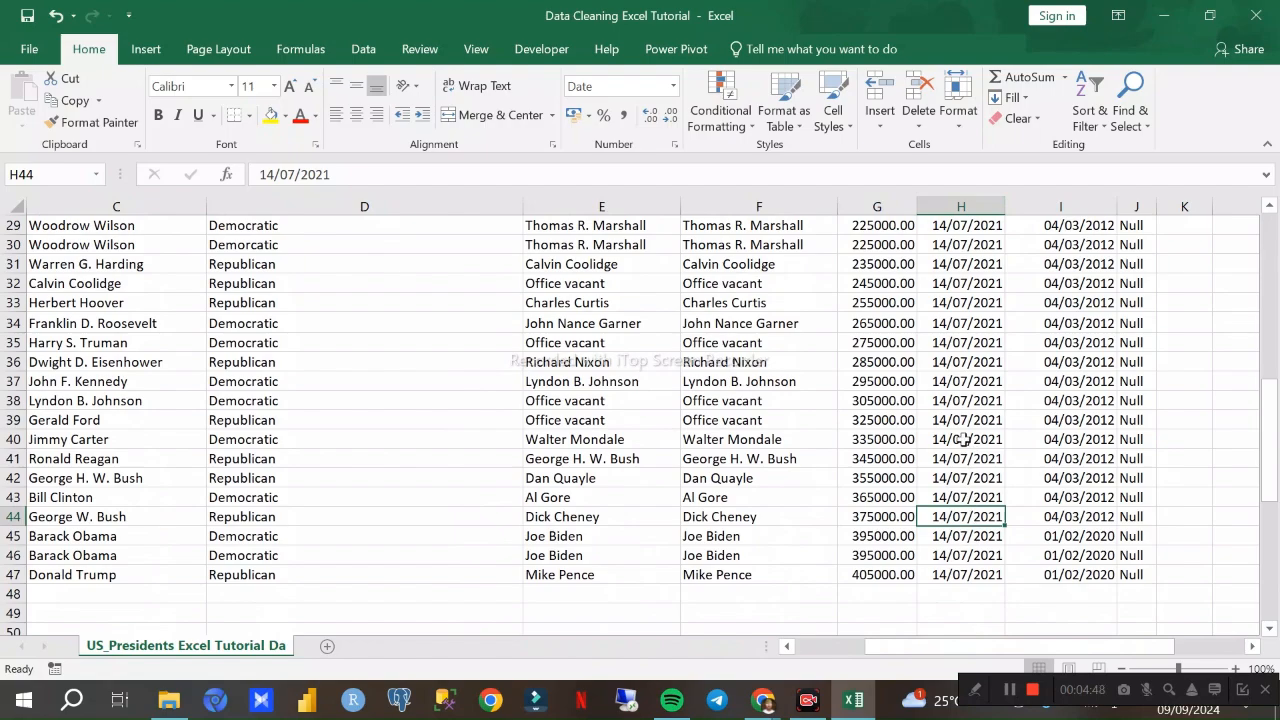
pyautogui.scroll(9, 970, 490)
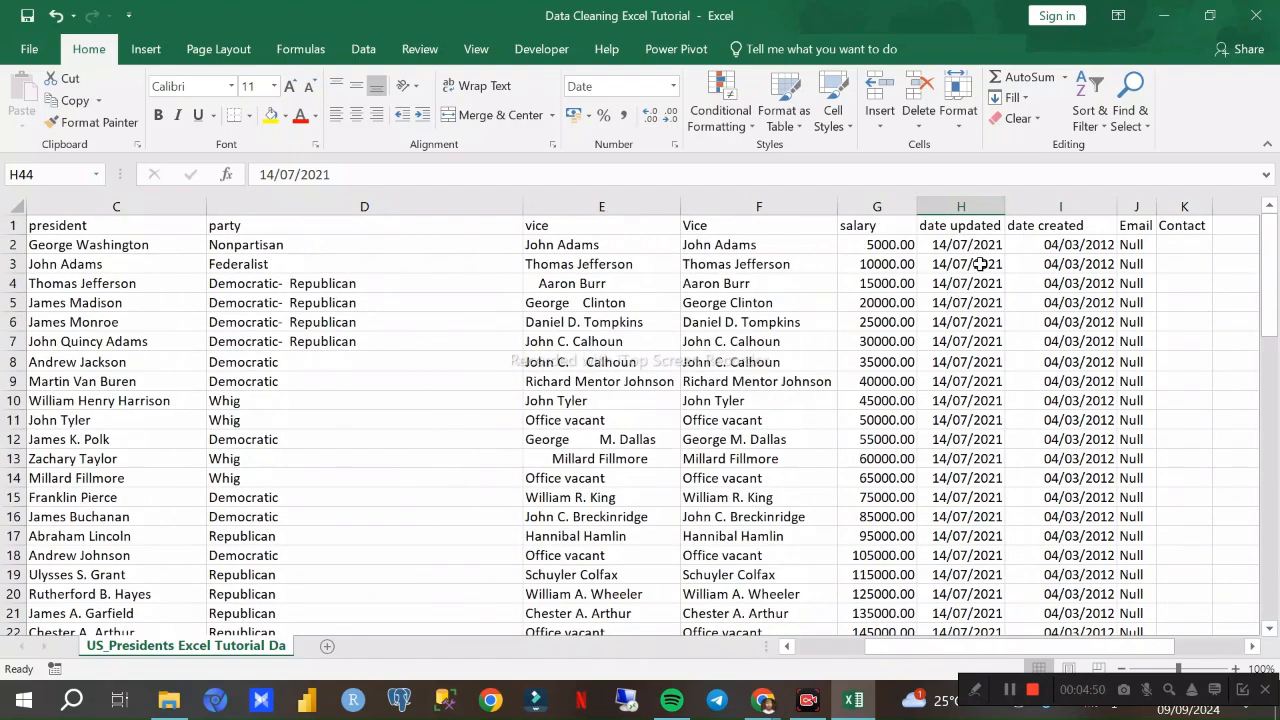
pyautogui.scroll(-12, 975, 244)
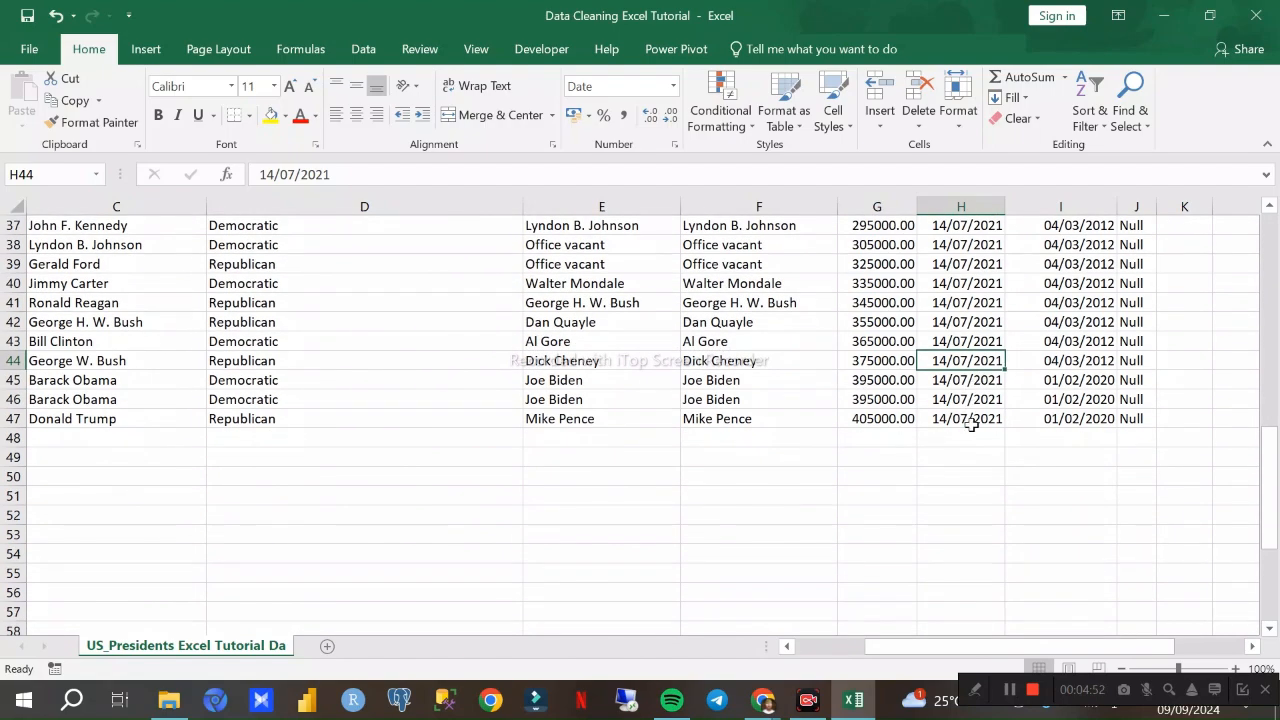
pyautogui.scroll(12, 963, 414)
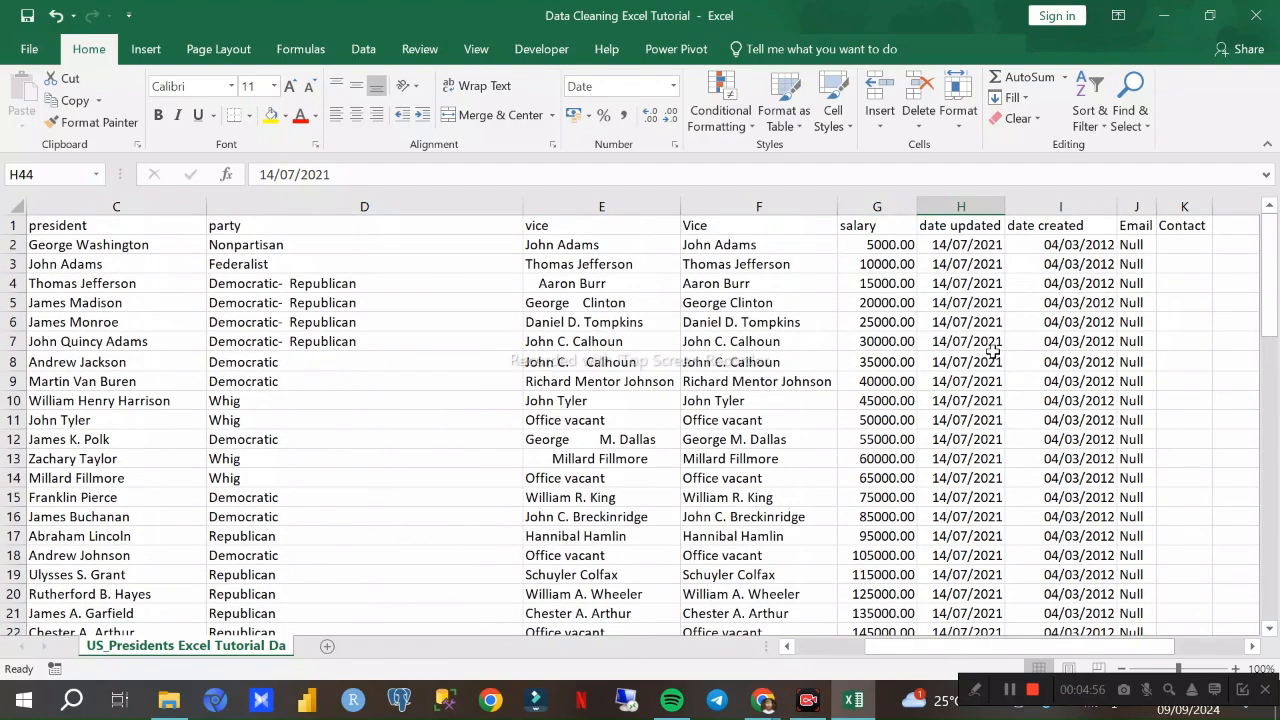
# - Select the Email column, look at the Google Meet call in Chrome, and return to the Excel workbook
pyautogui.click(1137, 206)
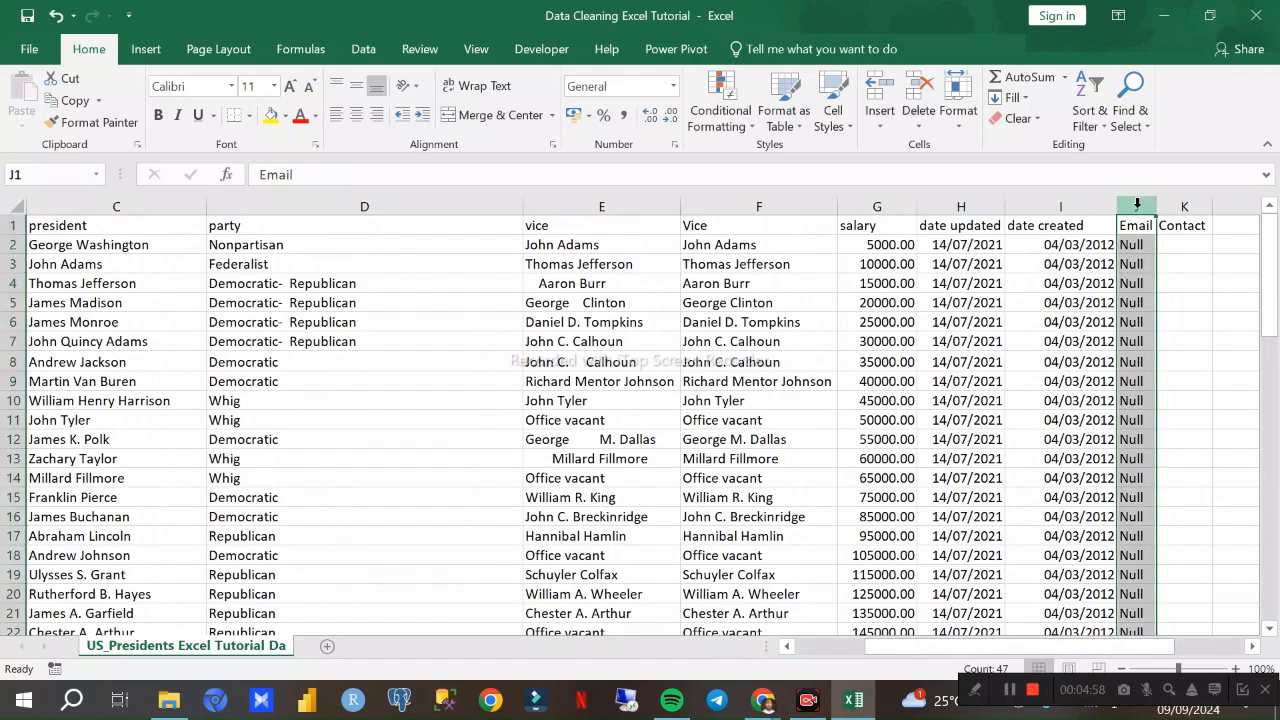
pyautogui.click(762, 700)
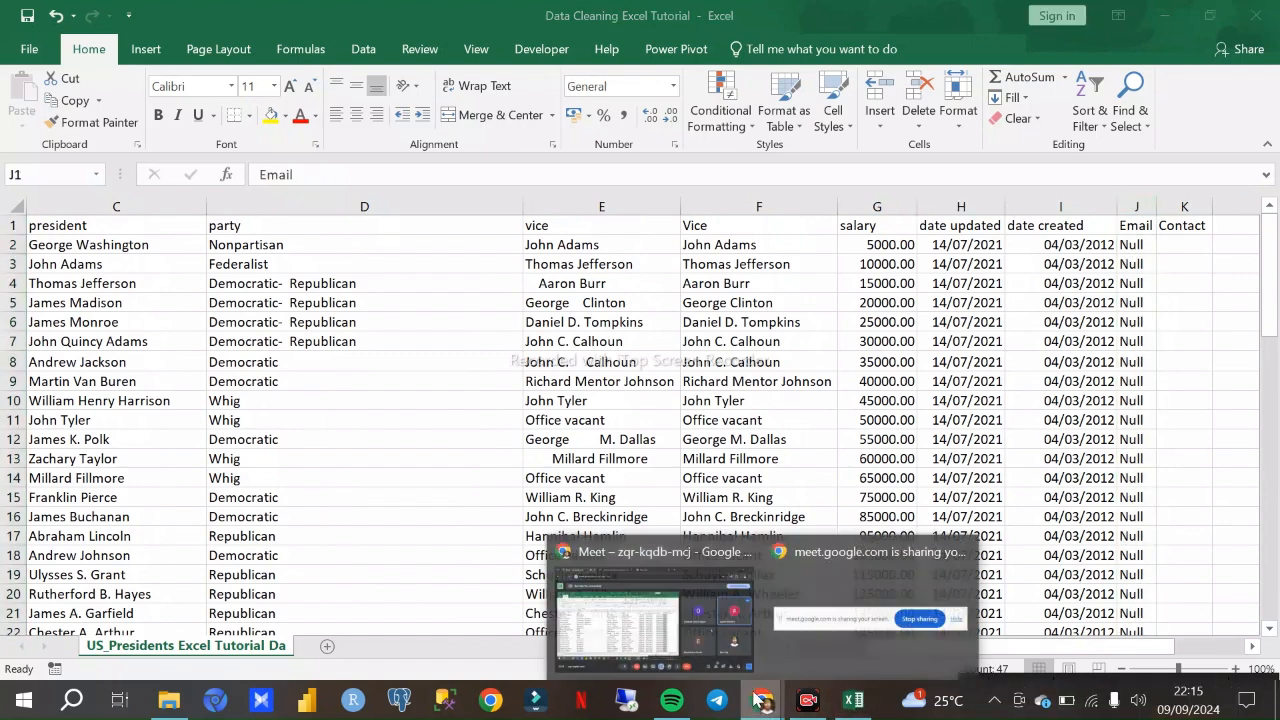
pyautogui.click(677, 612)
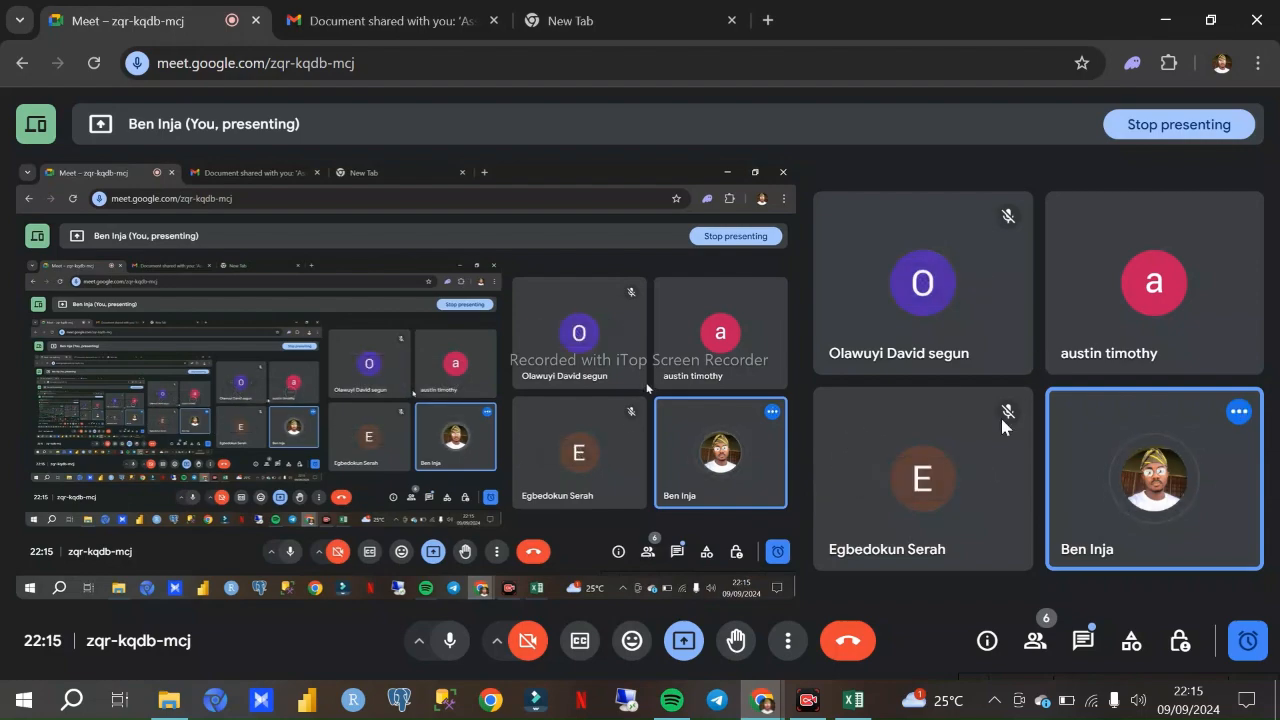
pyautogui.click(850, 699)
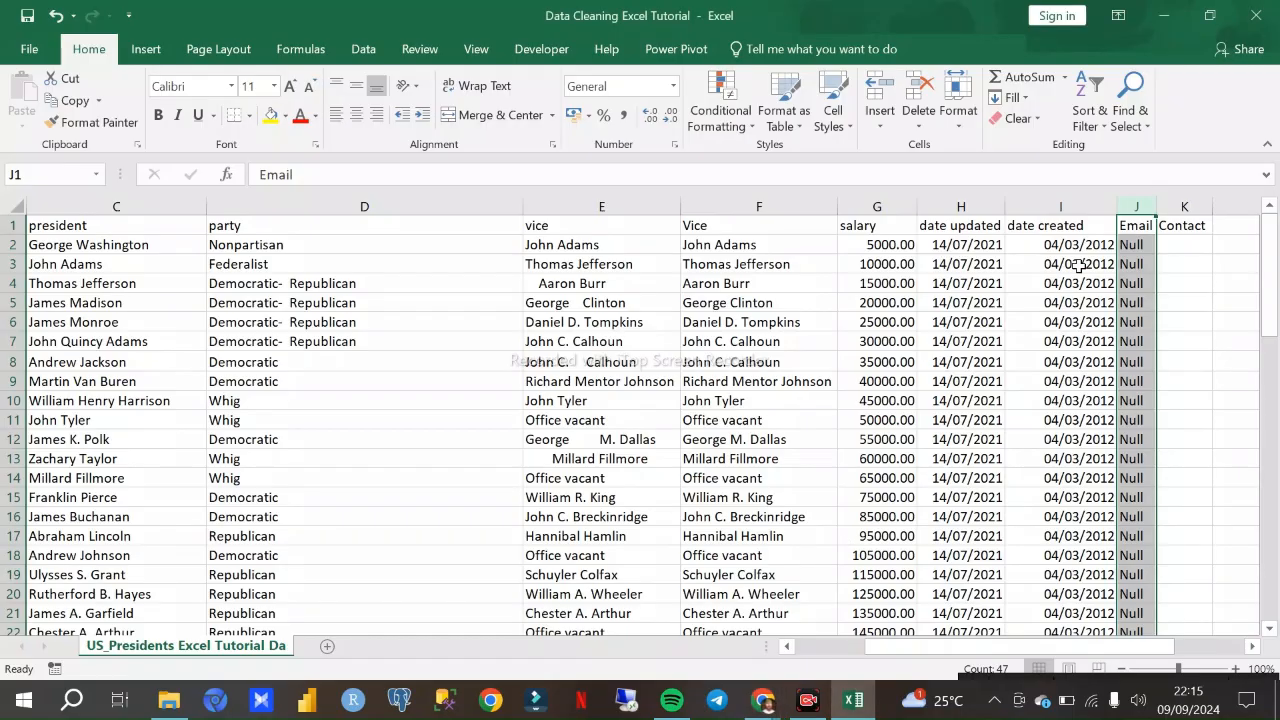
# - Widen the Email column slightly and examine its entries down to the last data row
pyautogui.moveTo(1156, 206); pyautogui.dragTo(1177, 208)
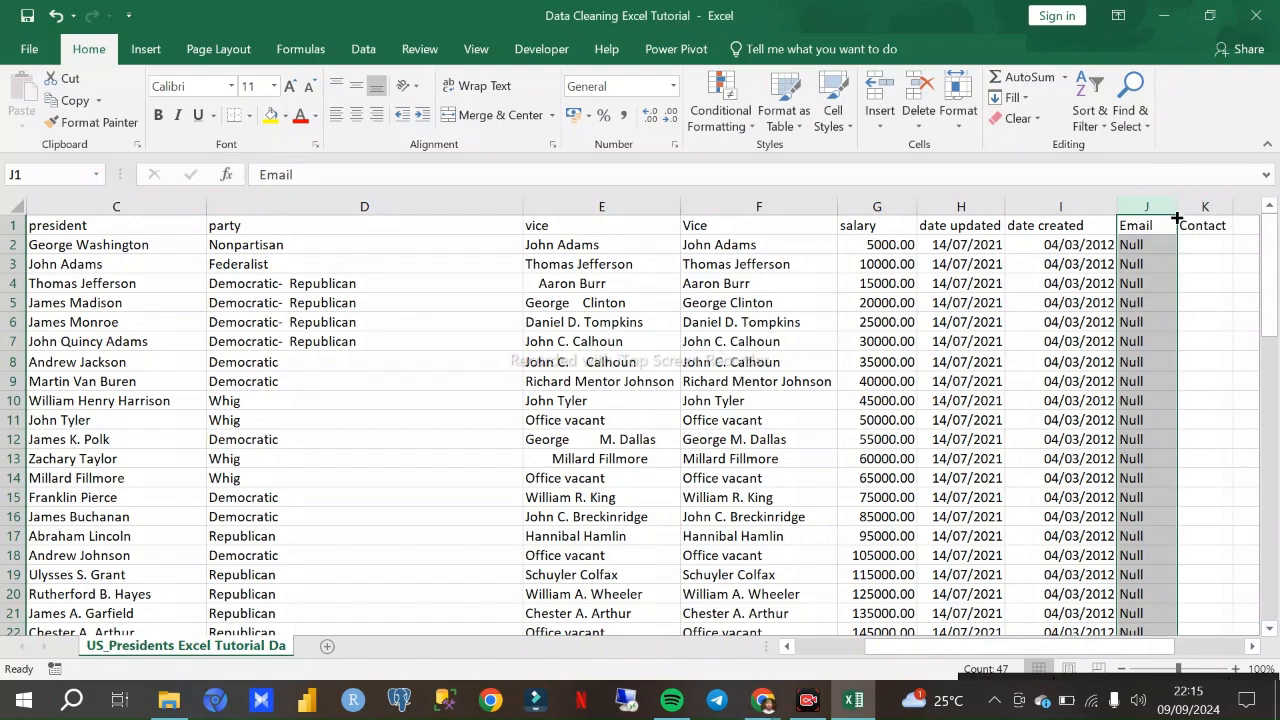
pyautogui.scroll(-9, 1160, 332)
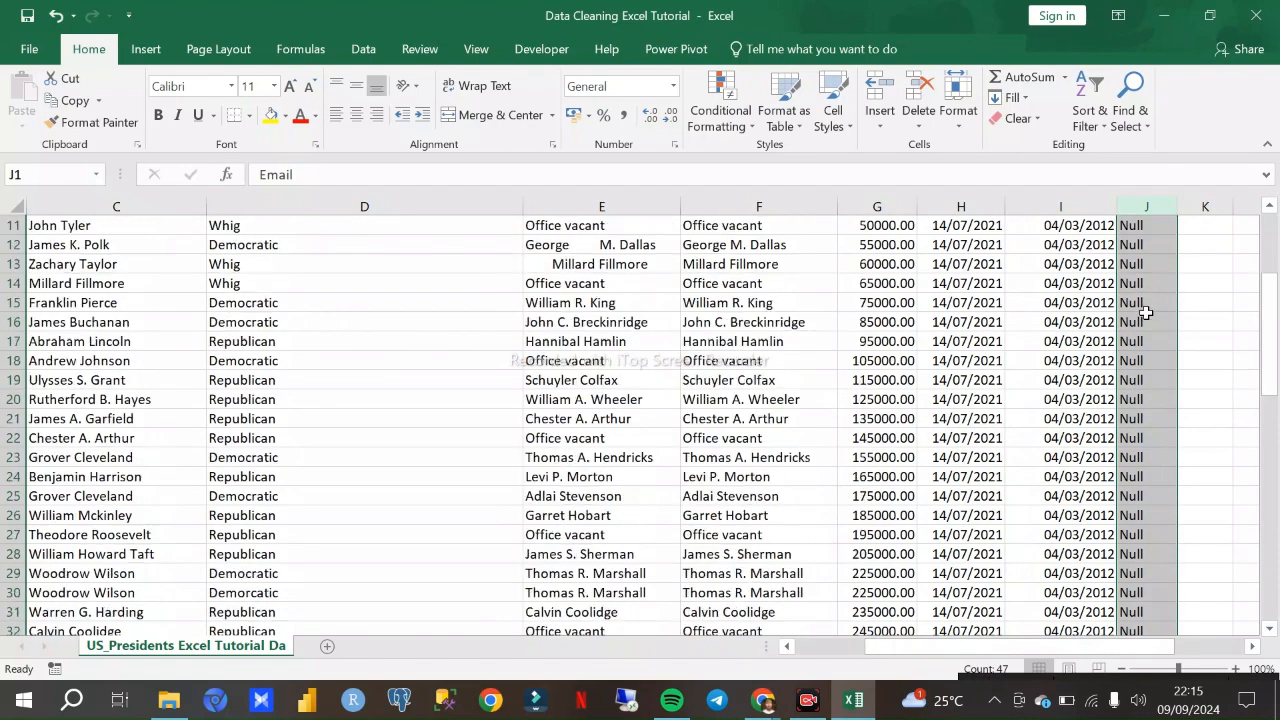
pyautogui.scroll(-2, 1150, 330)
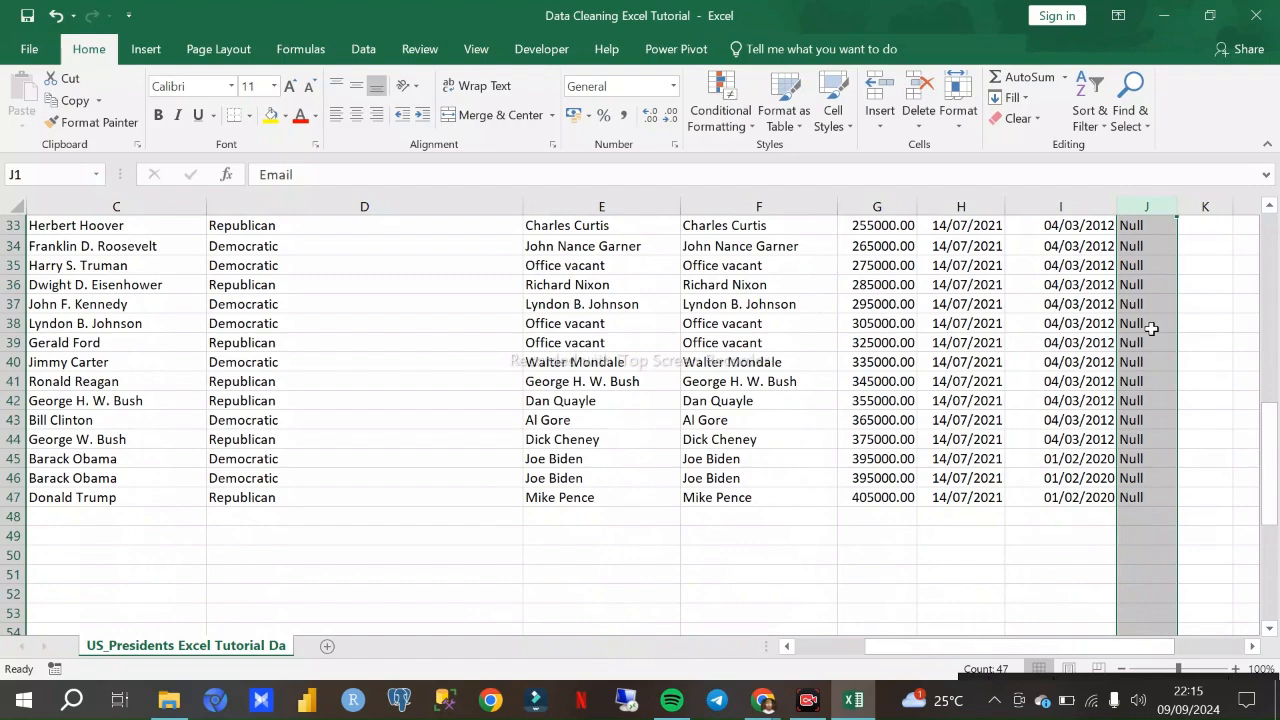
pyautogui.scroll(11, 1150, 313)
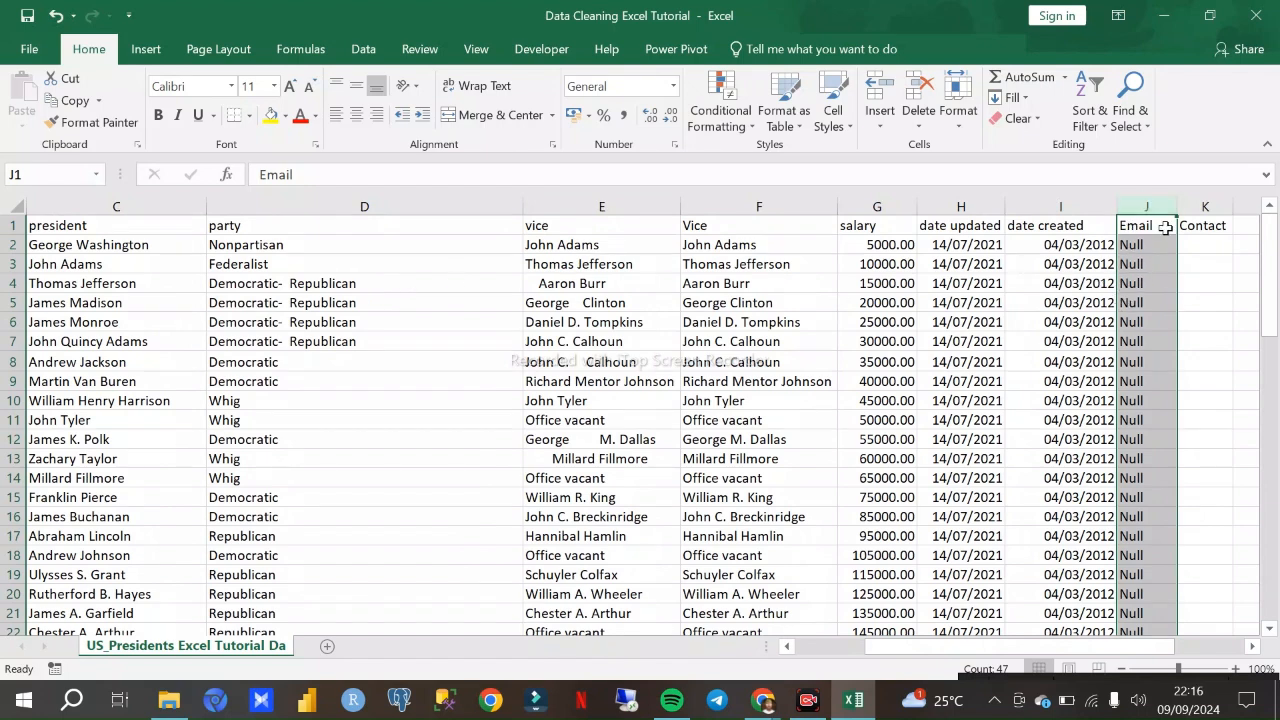
pyautogui.scroll(-3, 1208, 246)
pyautogui.scroll(3, 1206, 242)
# - Delete the Email and Contact columns from the worksheet
pyautogui.click(1206, 225)
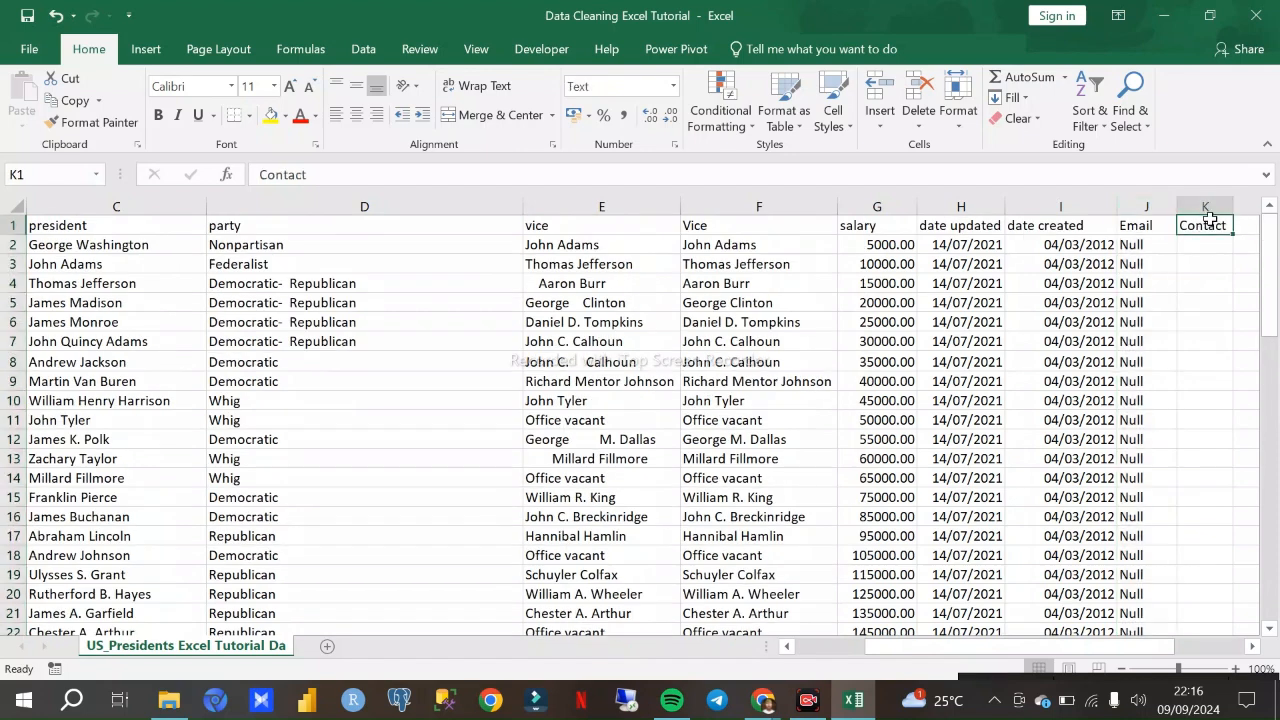
pyautogui.click(1202, 206)
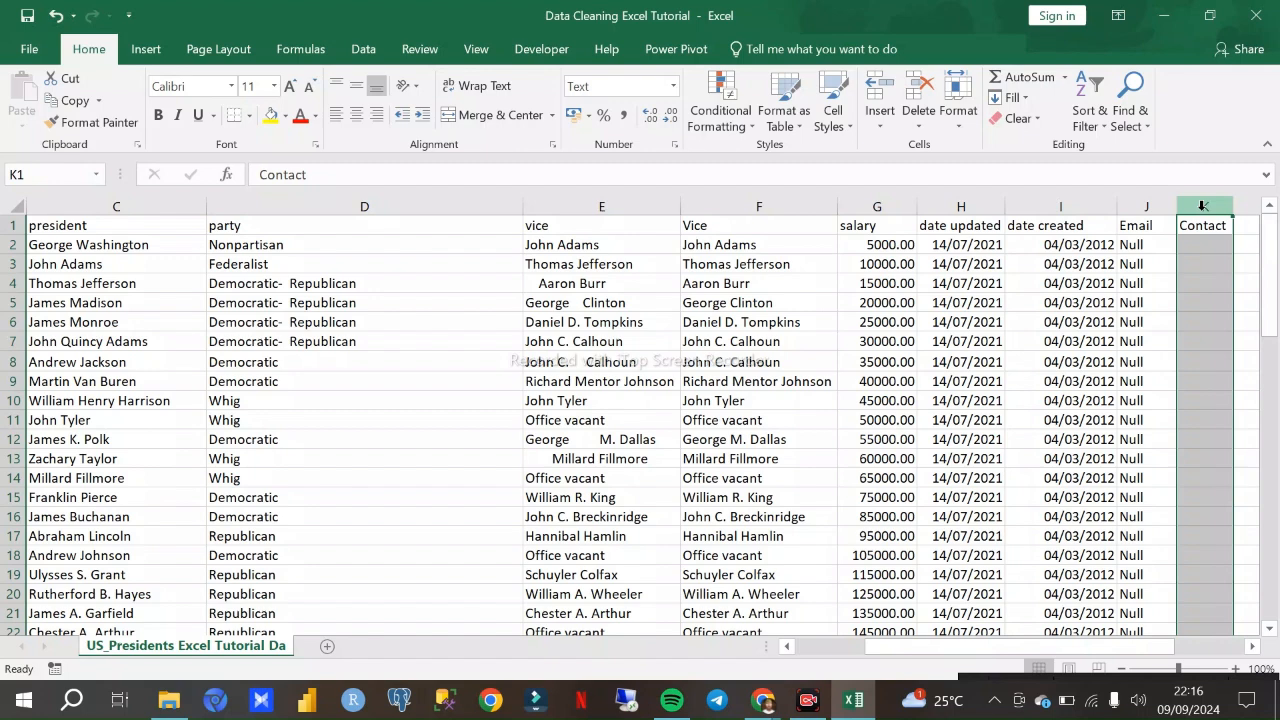
pyautogui.click(1149, 207)
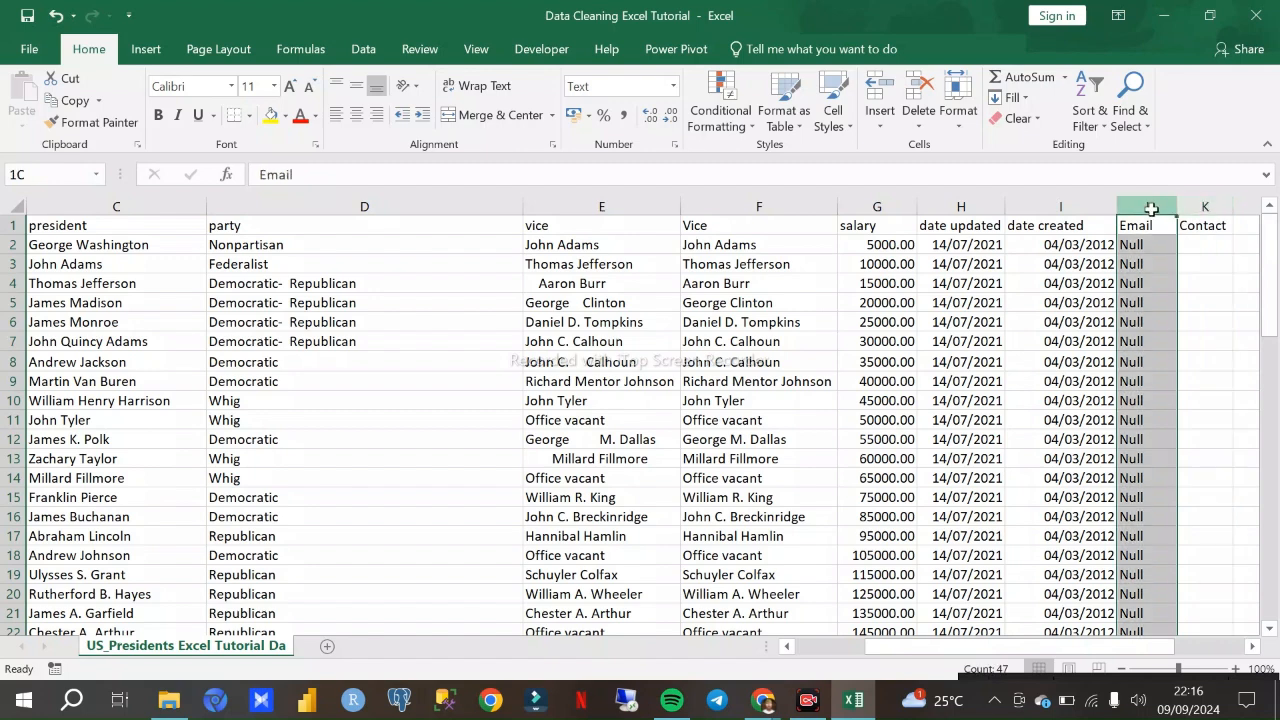
pyautogui.rightClick(1151, 209)
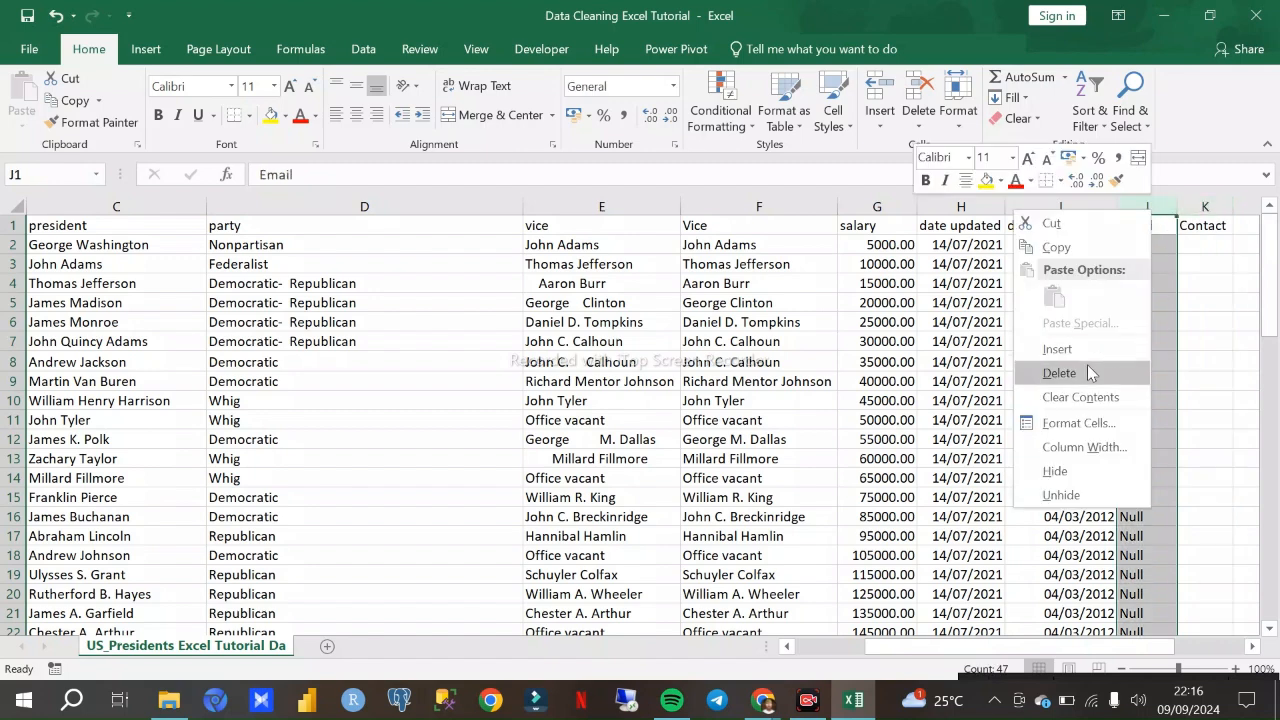
pyautogui.click(1087, 370)
pyautogui.rightClick(1132, 205)
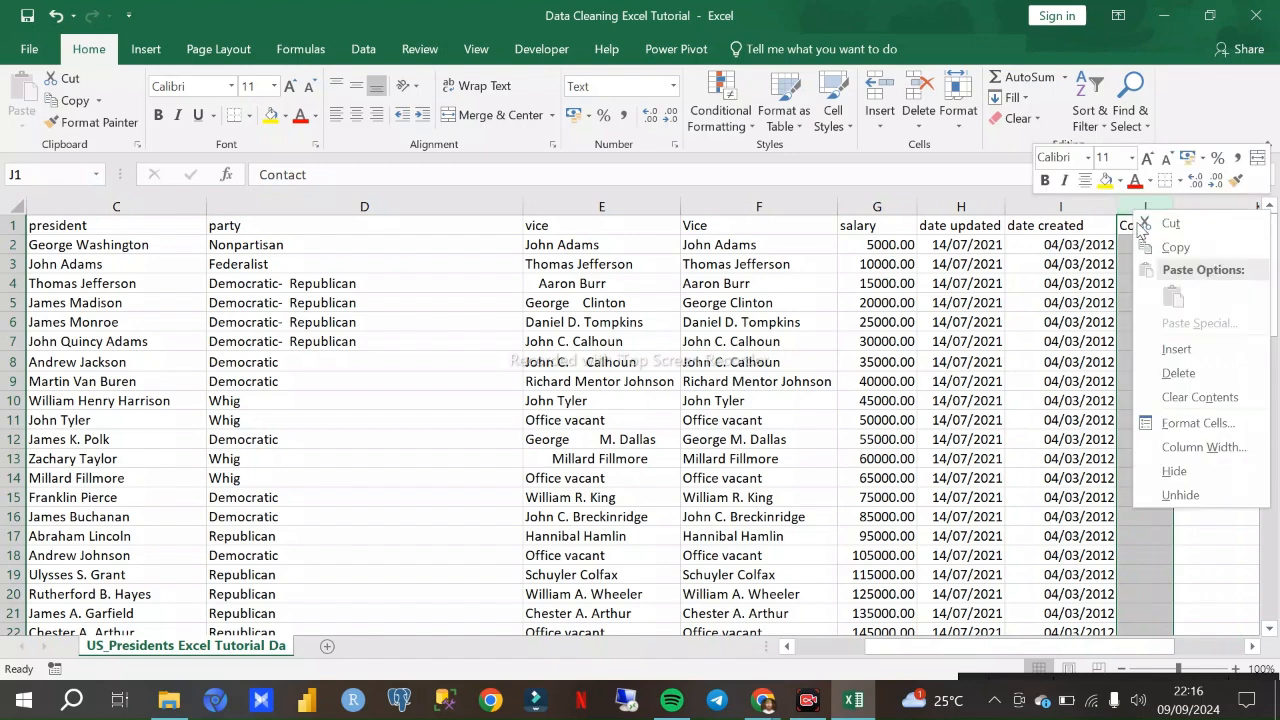
pyautogui.click(1179, 373)
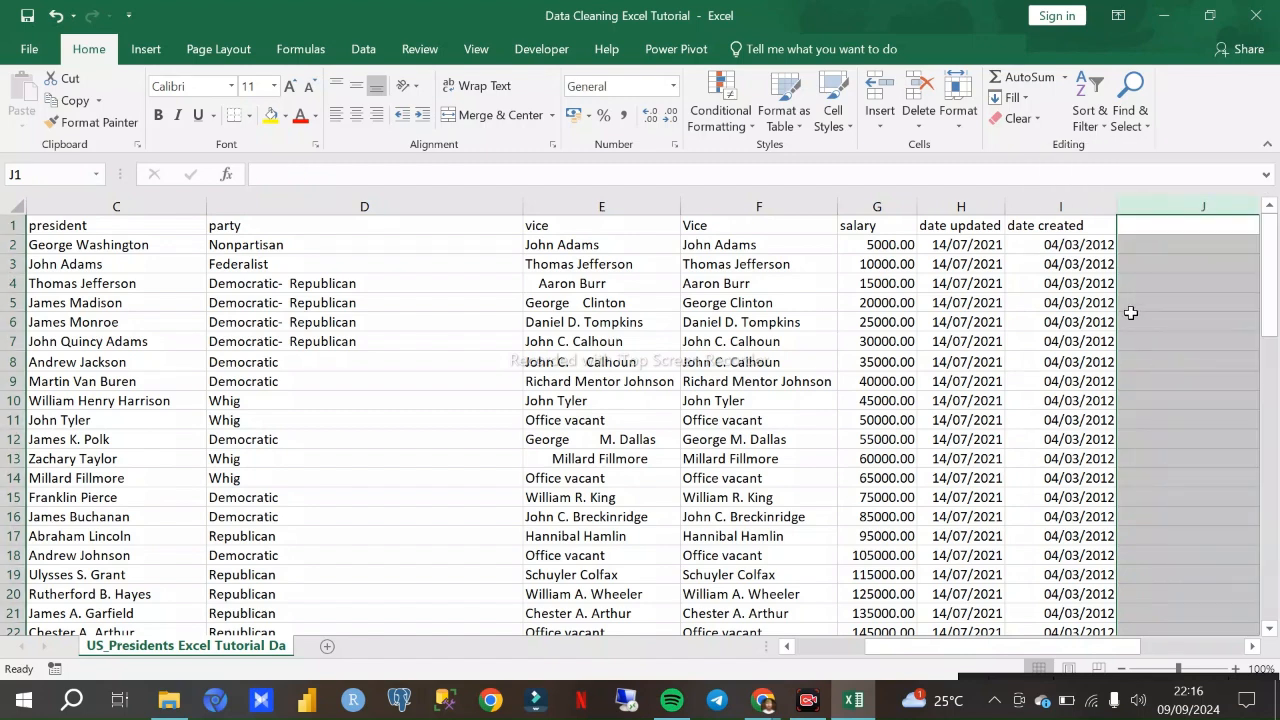
pyautogui.click(1151, 285)
# - Compare the original president column B with the proper-case president column C down the rows, including the formula in C6
pyautogui.scroll(-1, 976, 338)
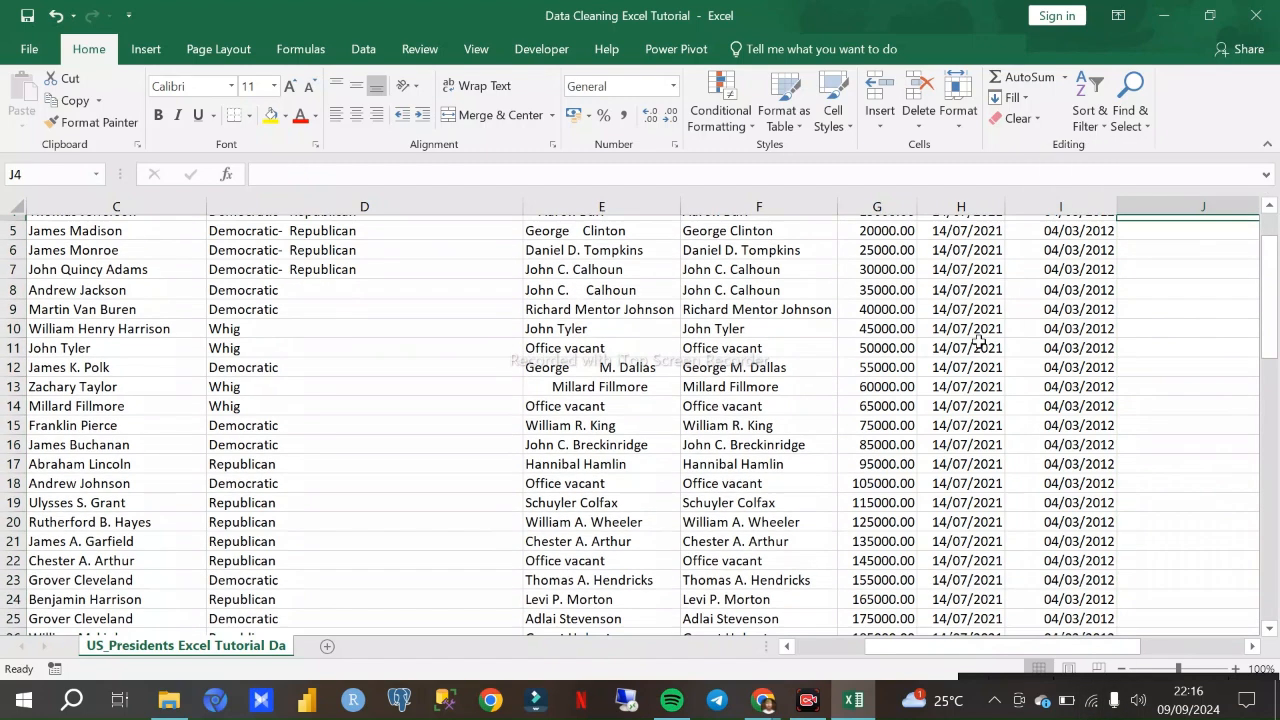
pyautogui.scroll(2, 873, 322)
pyautogui.moveTo(1040, 647); pyautogui.dragTo(912, 647)
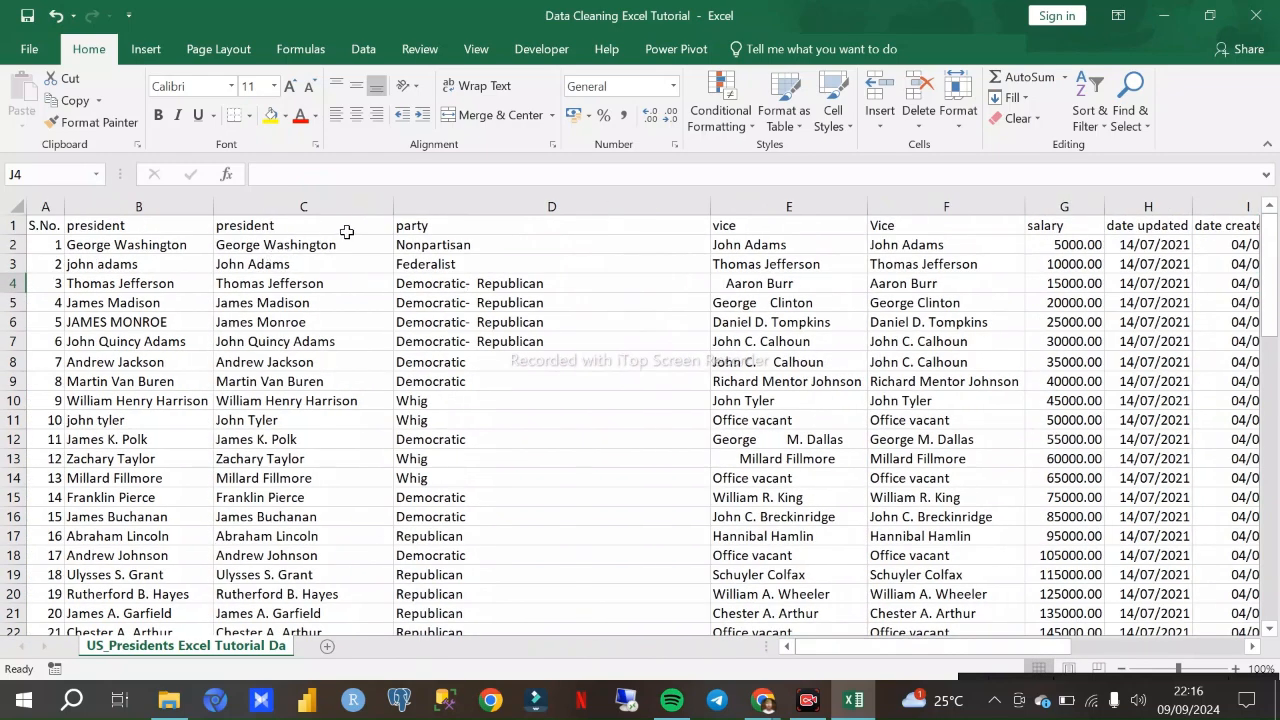
pyautogui.click(270, 225)
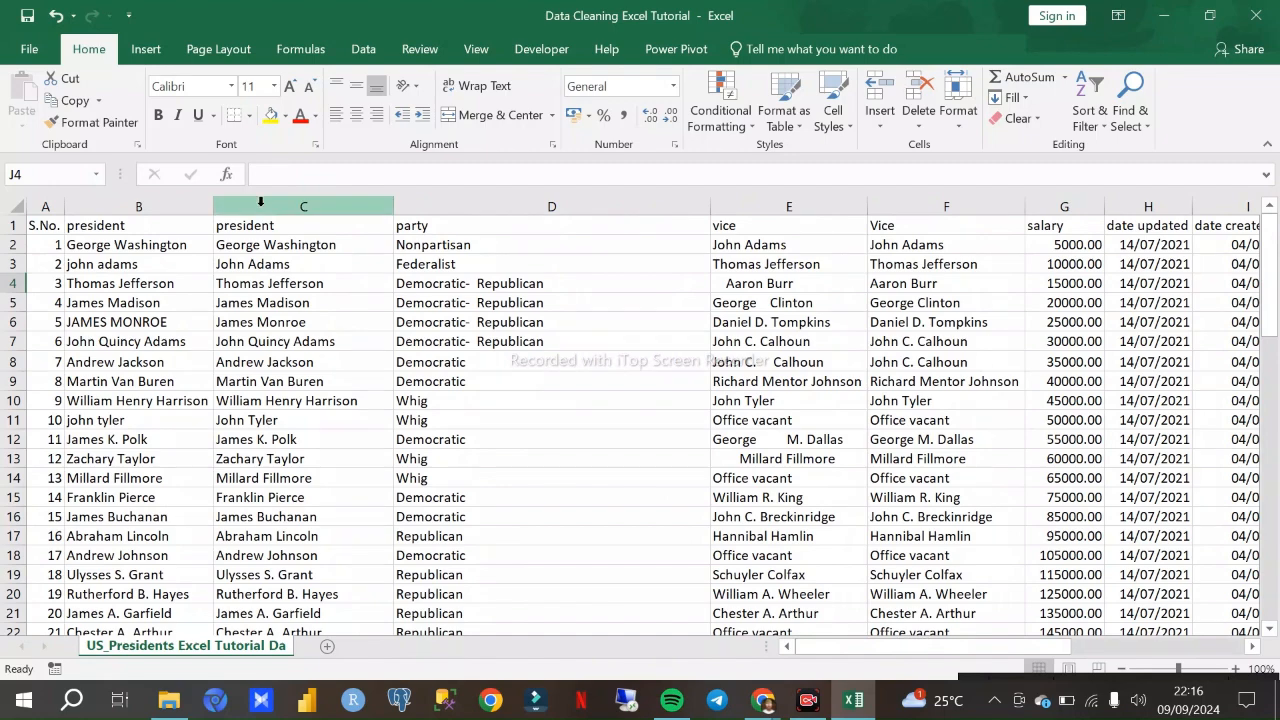
pyautogui.hotkey('ctrl', 'shift', 'Down')
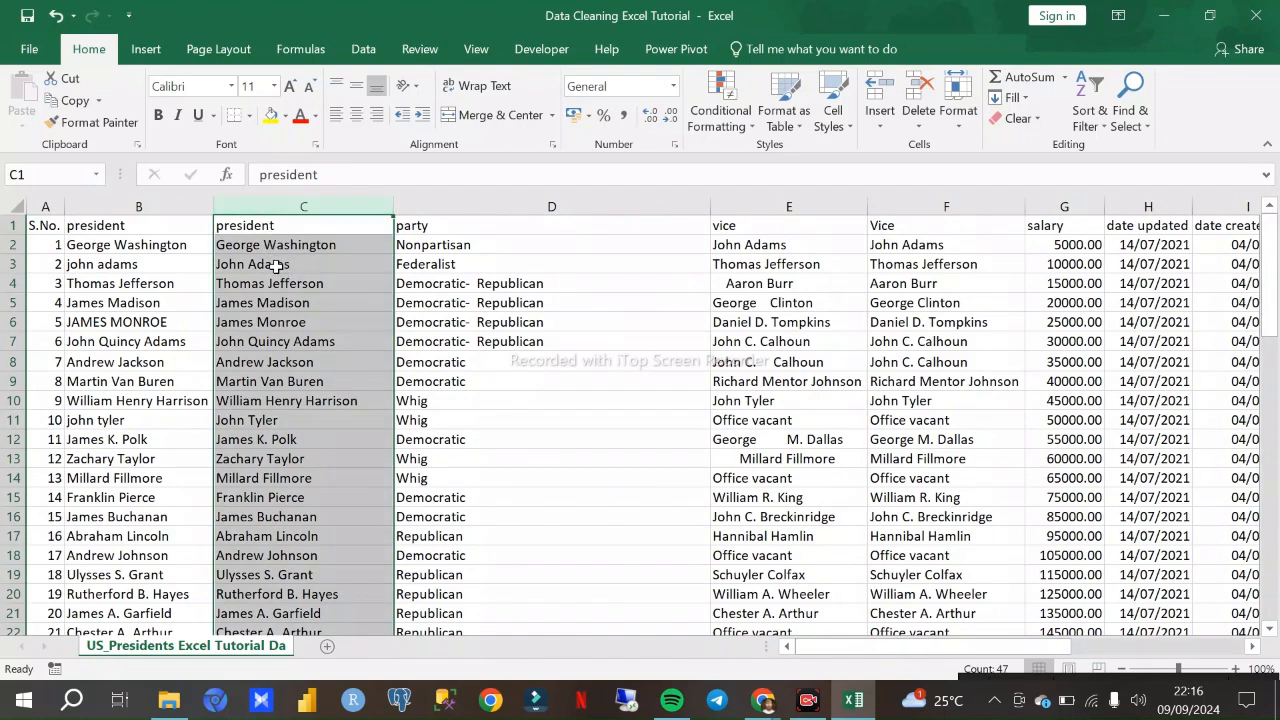
pyautogui.scroll(-4, 274, 263)
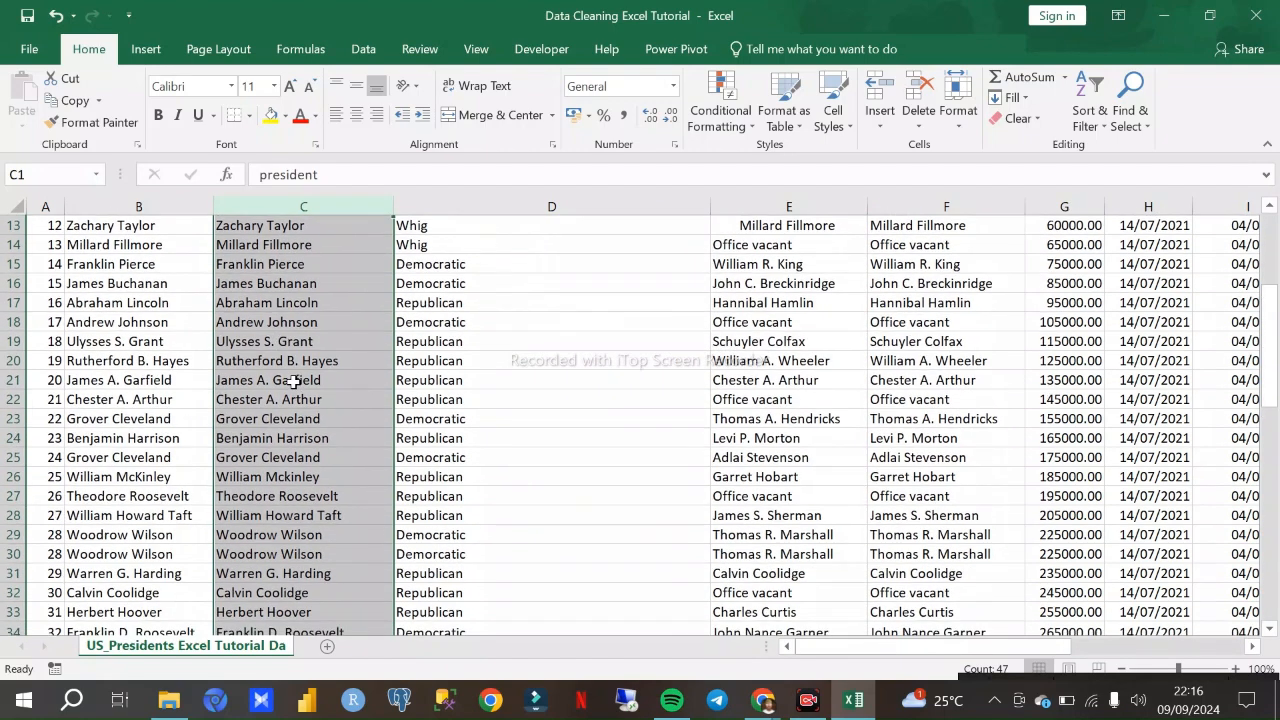
pyautogui.scroll(4, 293, 380)
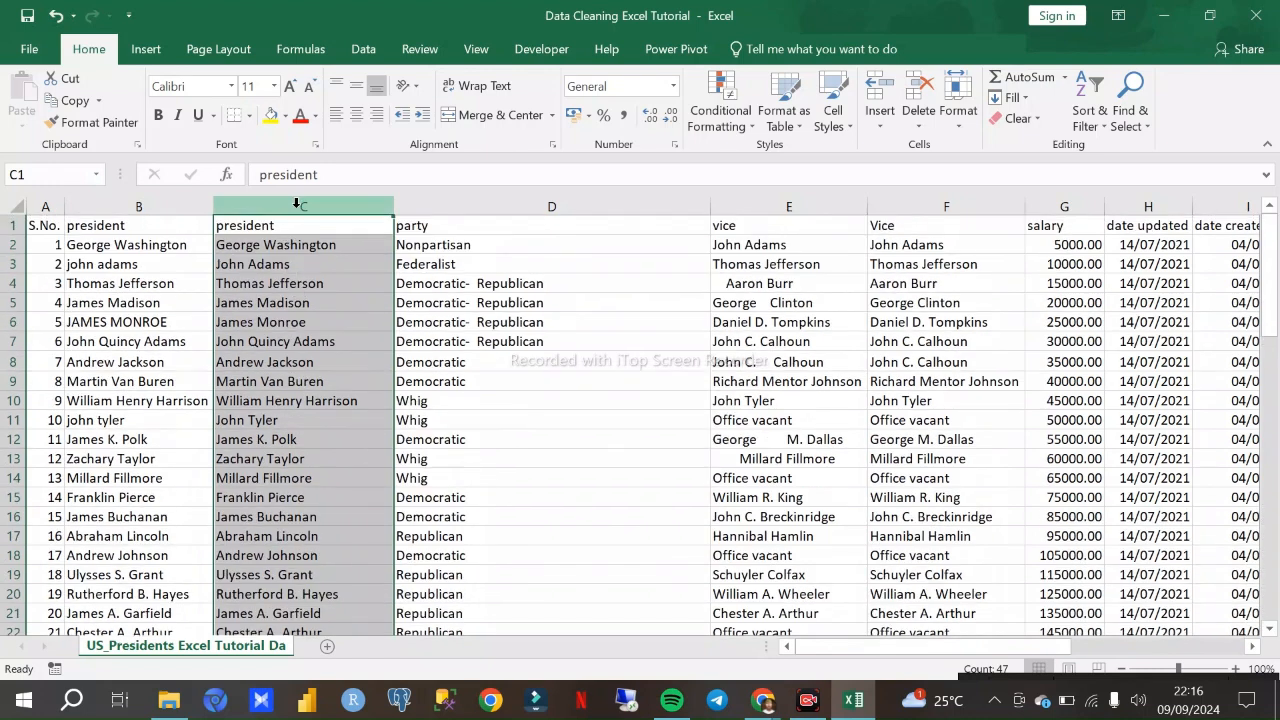
pyautogui.click(300, 320)
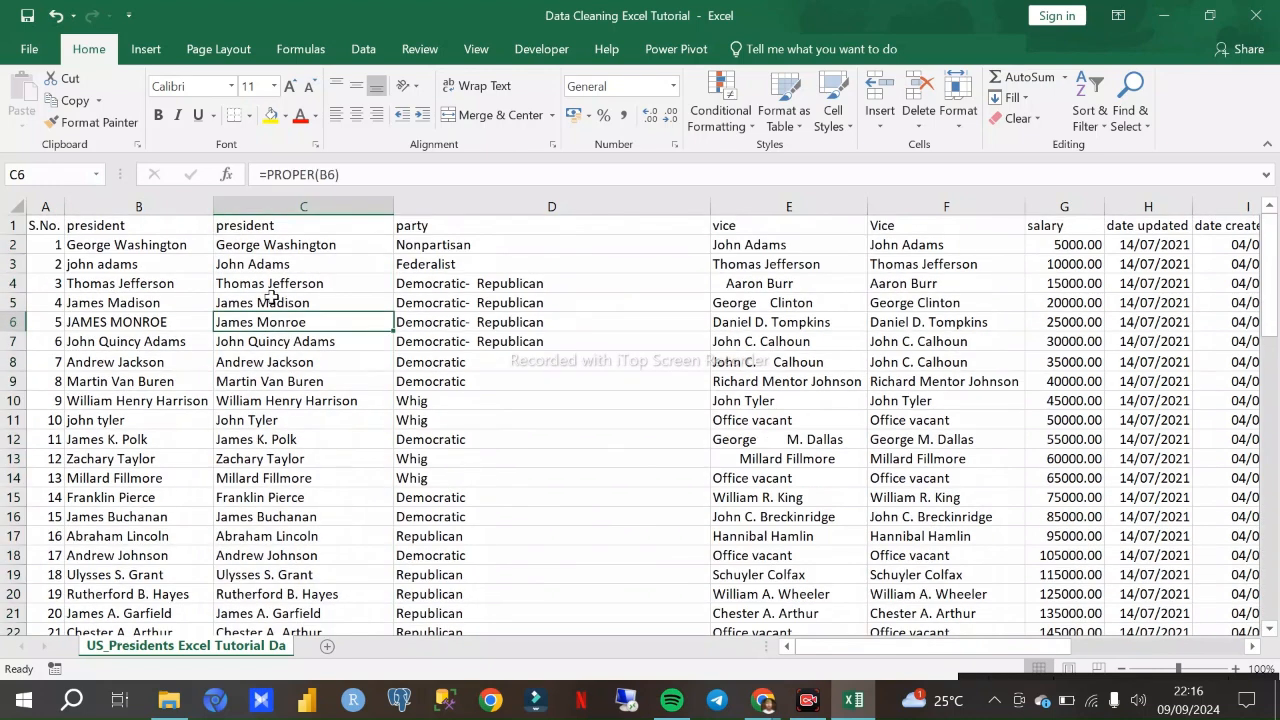
pyautogui.click(138, 206)
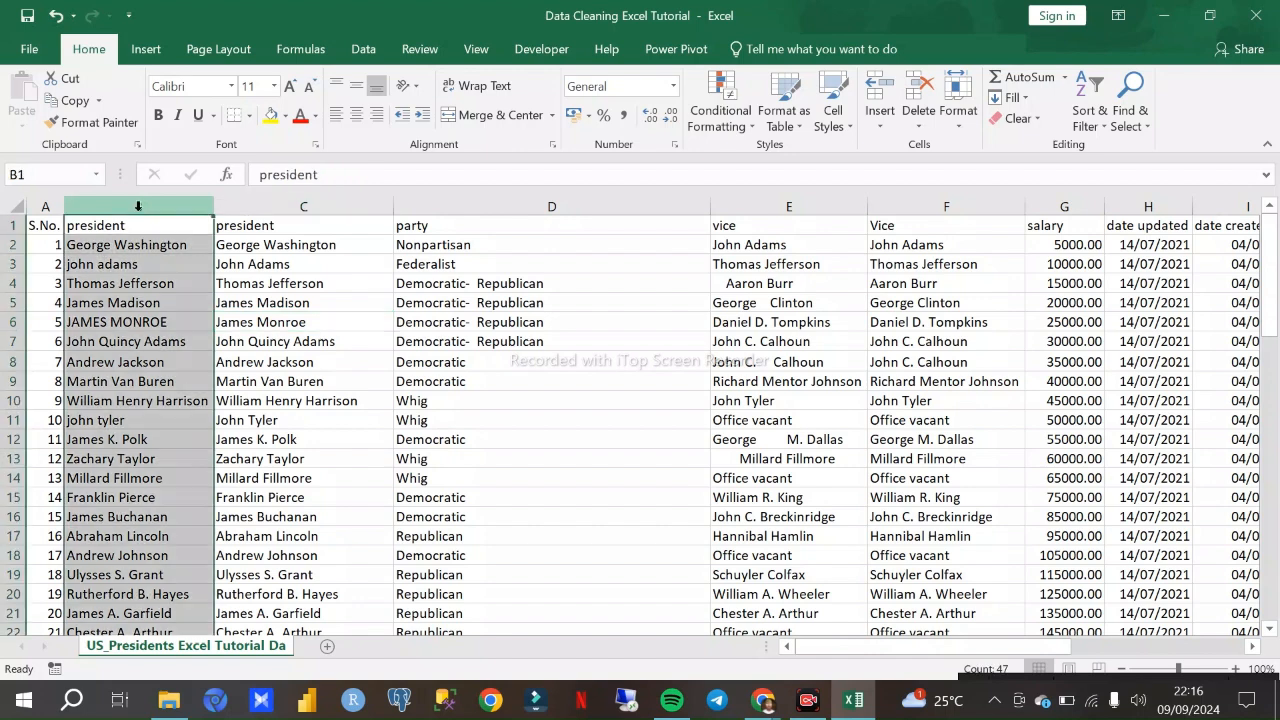
pyautogui.click(258, 203)
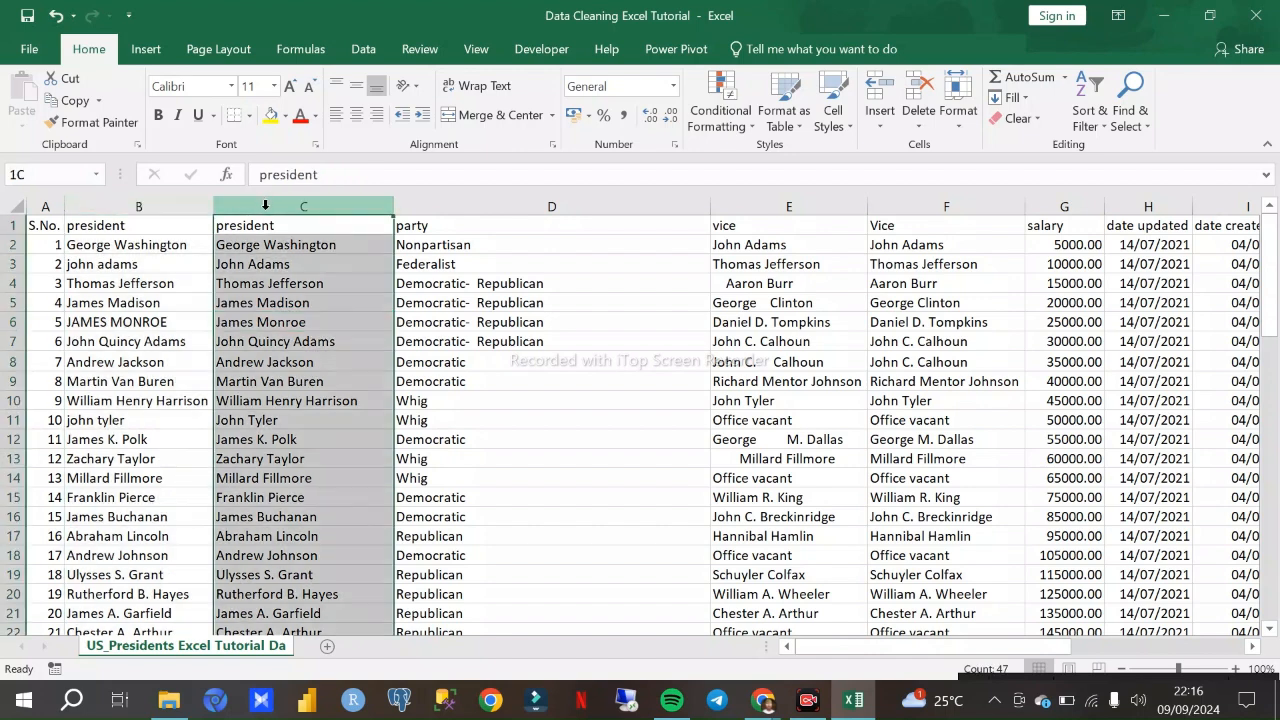
pyautogui.click(160, 206)
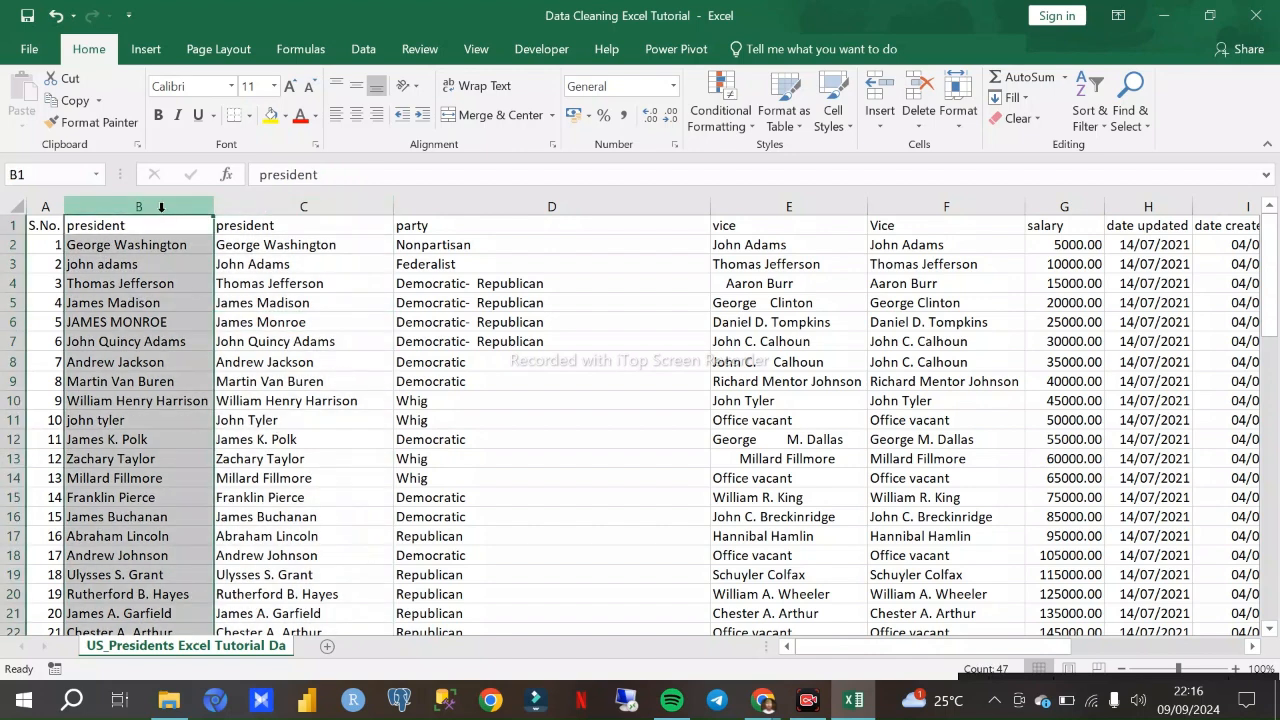
pyautogui.click(256, 206)
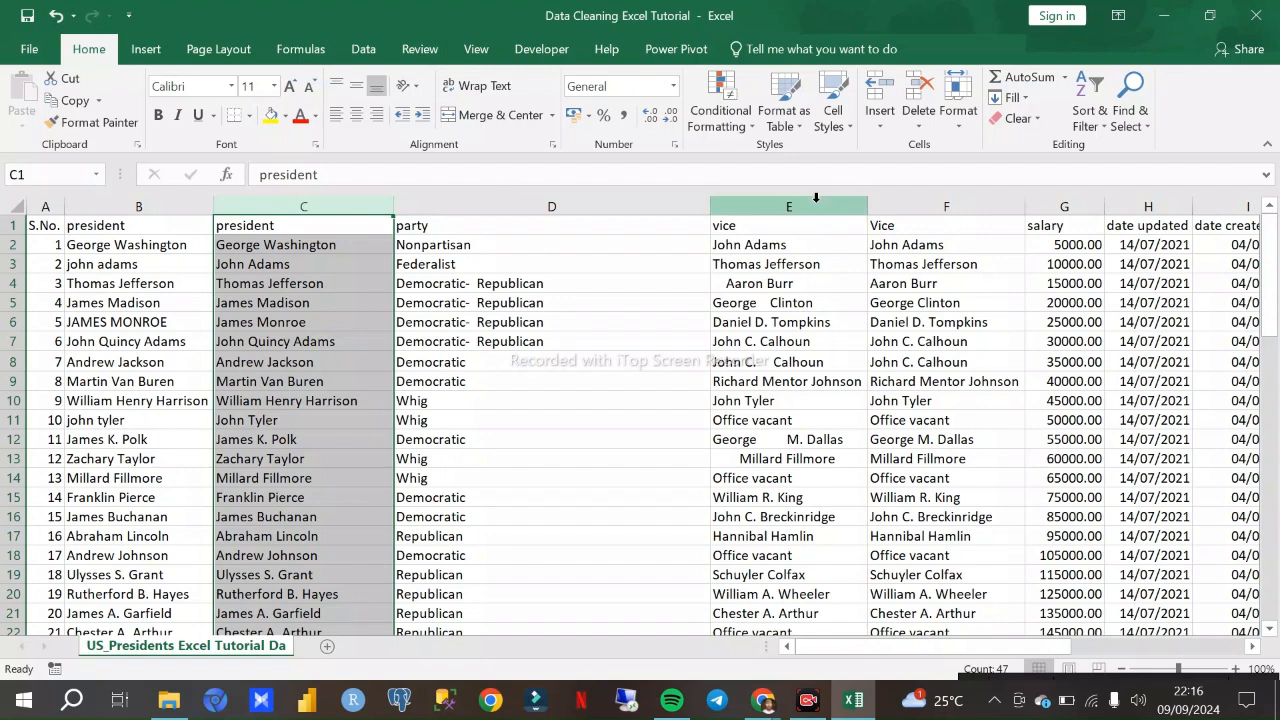
# - Compare the original vice column E with the cleaned Vice column F down the rows
pyautogui.click(816, 199)
pyautogui.click(933, 203)
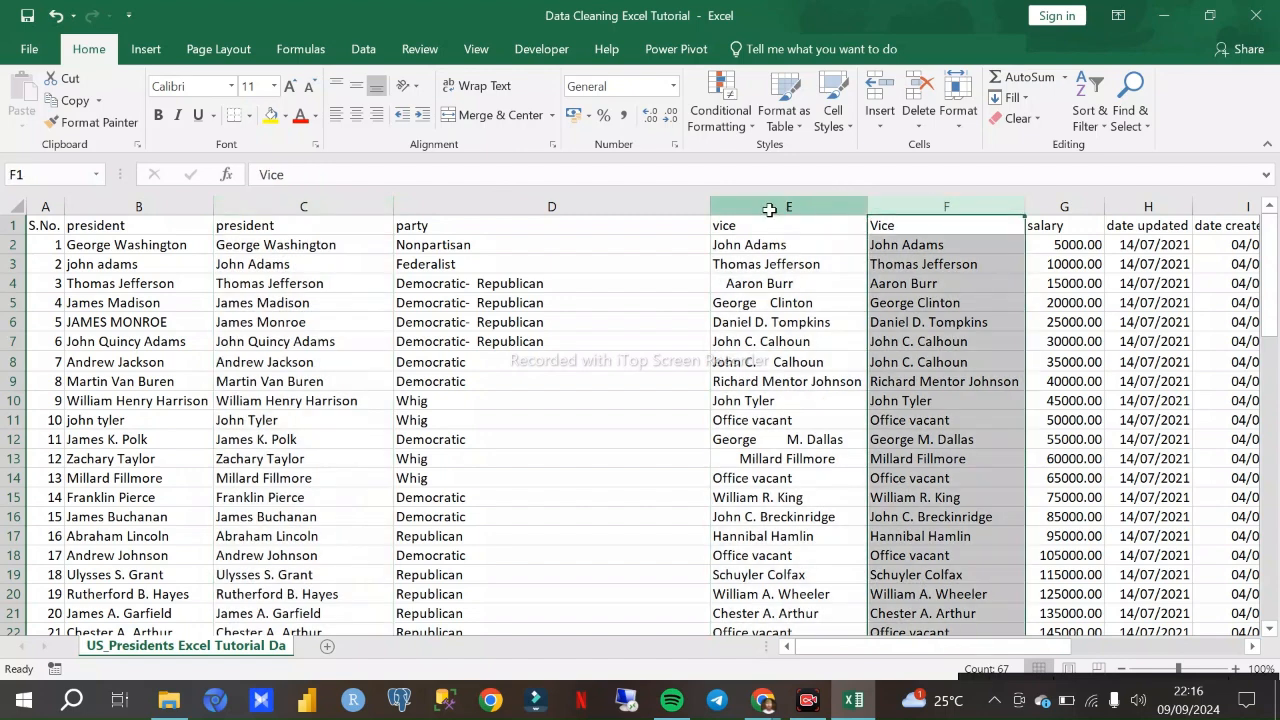
pyautogui.click(773, 206)
pyautogui.click(922, 207)
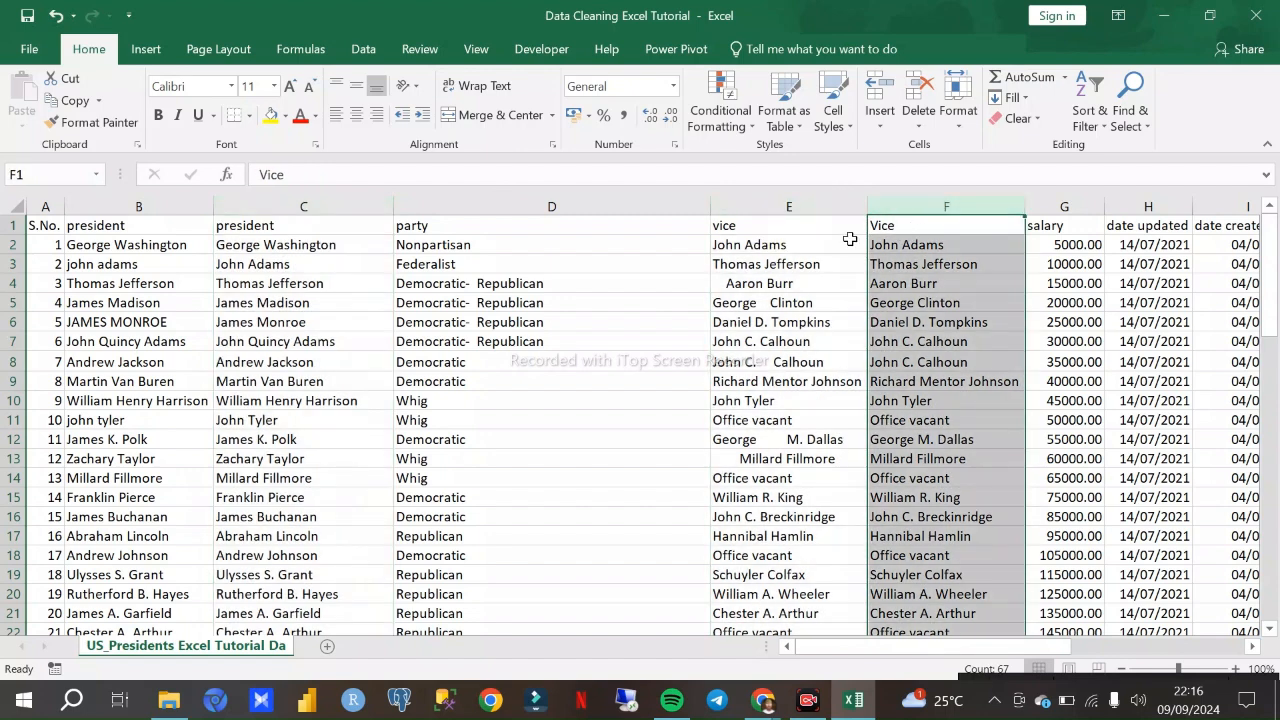
pyautogui.scroll(-4, 819, 259)
pyautogui.scroll(4, 815, 305)
# - Look at the Google Meet call in Chrome and return to the Excel workbook
pyautogui.click(762, 700)
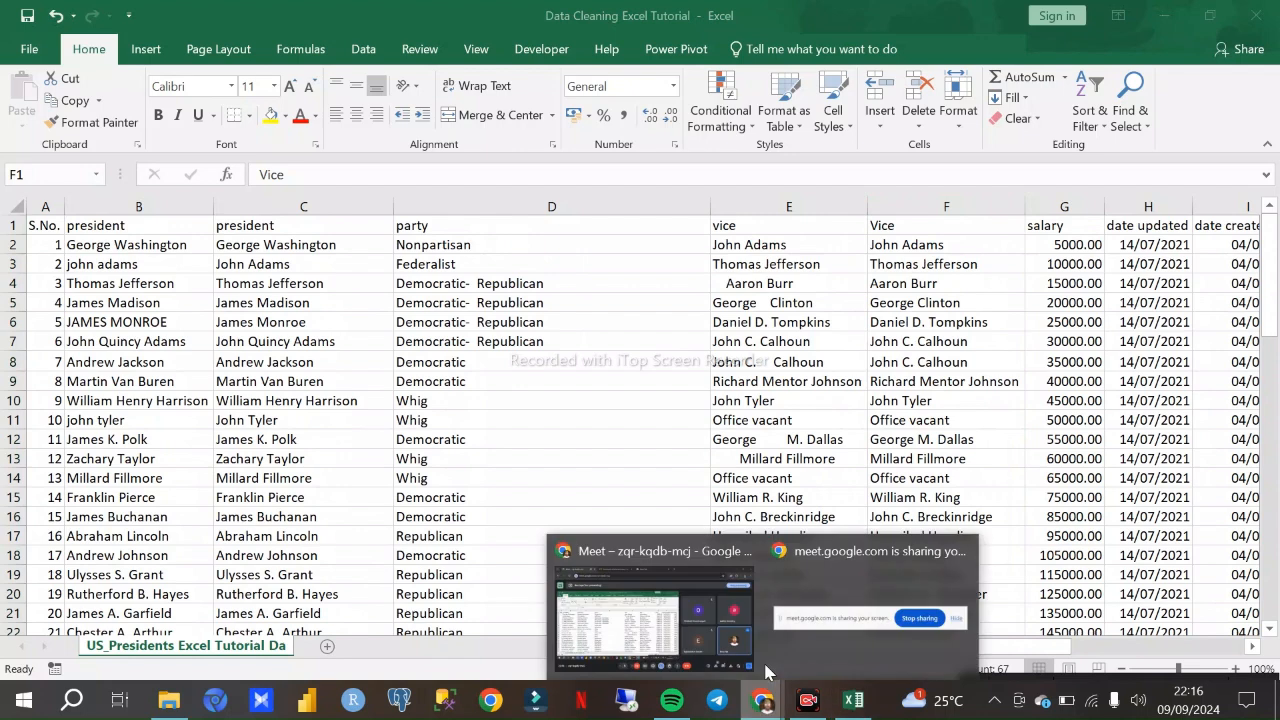
pyautogui.click(660, 620)
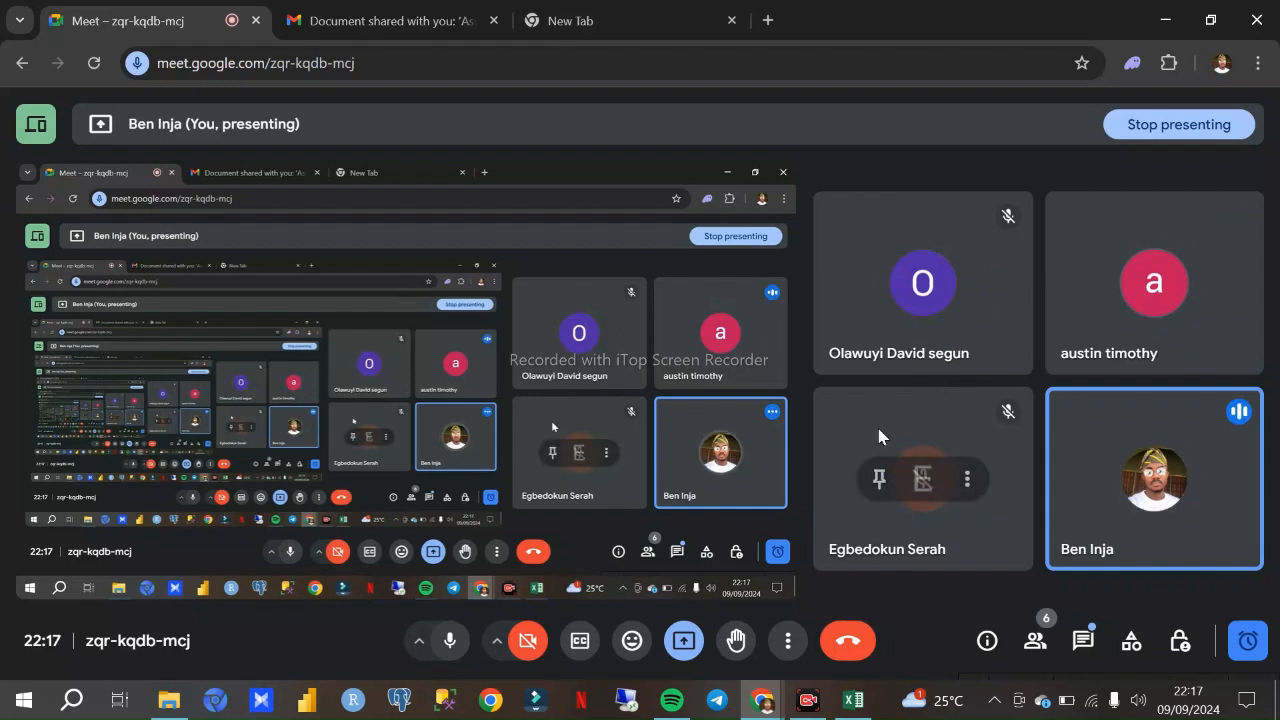
pyautogui.click(853, 706)
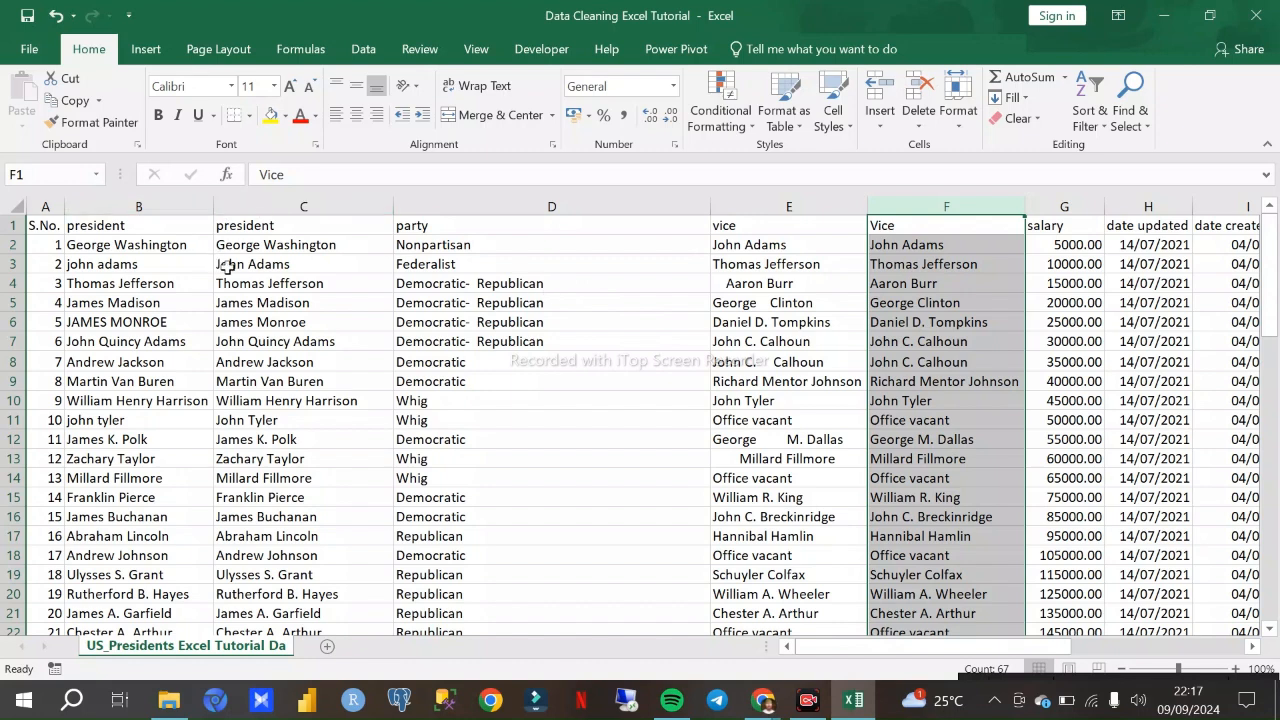
# - Inspect the PROPER formula in C2 and its source cell B2 to see how the two president columns depend on each other
pyautogui.click(281, 206)
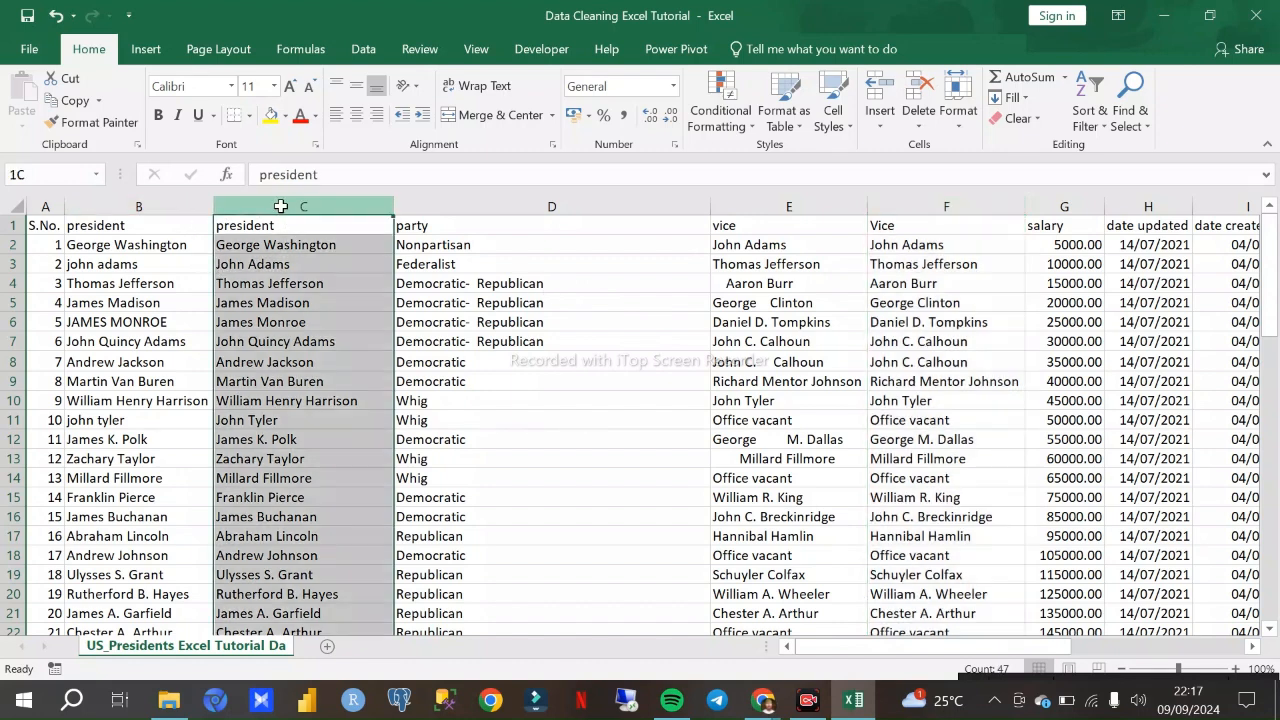
pyautogui.click(190, 206)
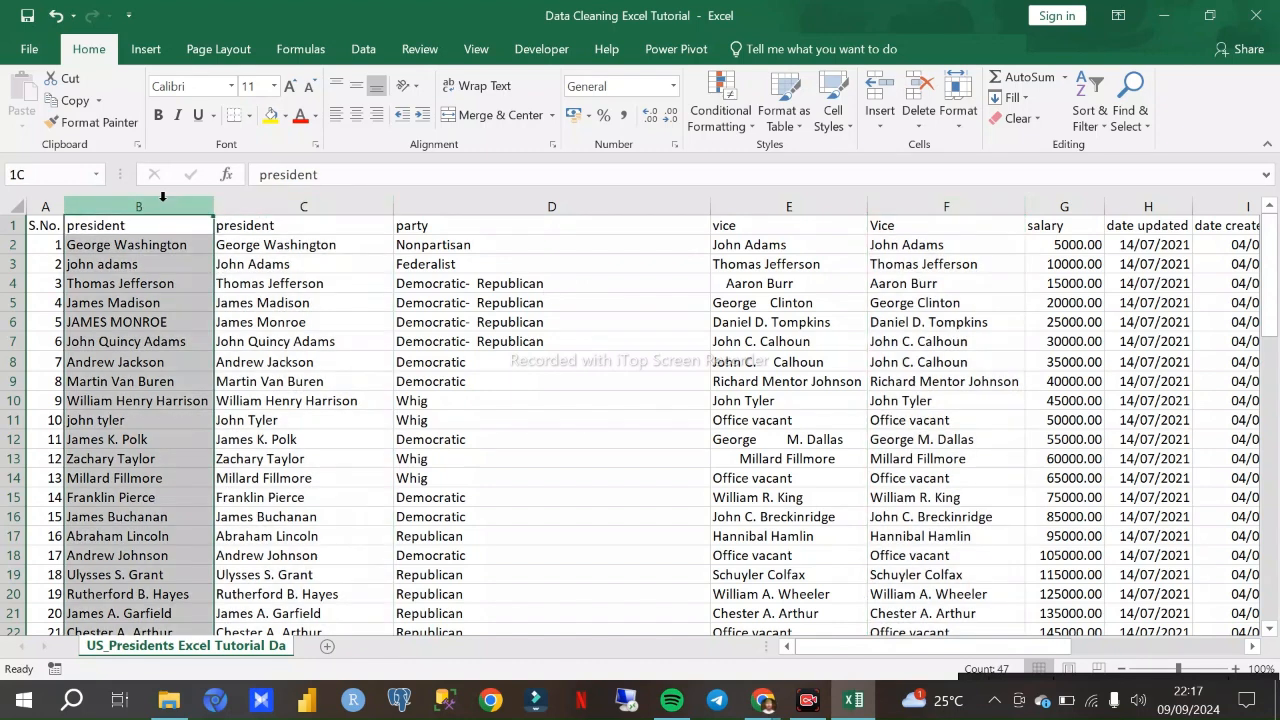
pyautogui.click(298, 206)
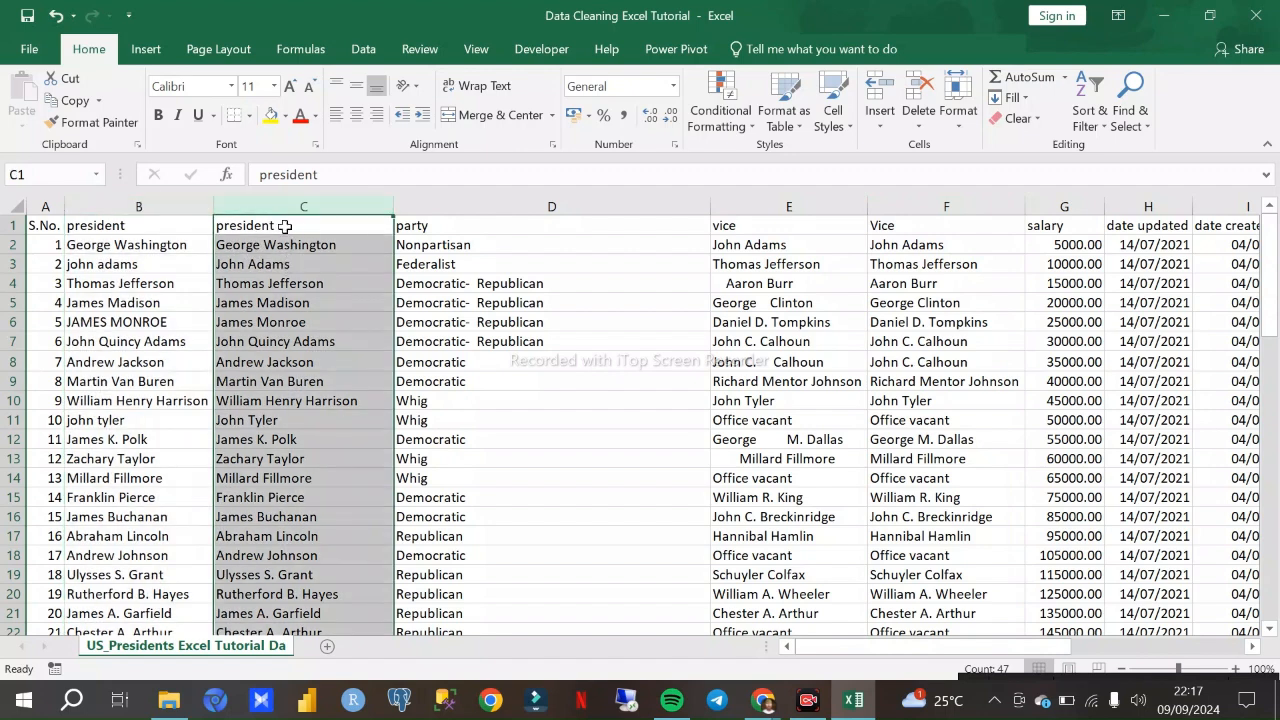
pyautogui.click(284, 250)
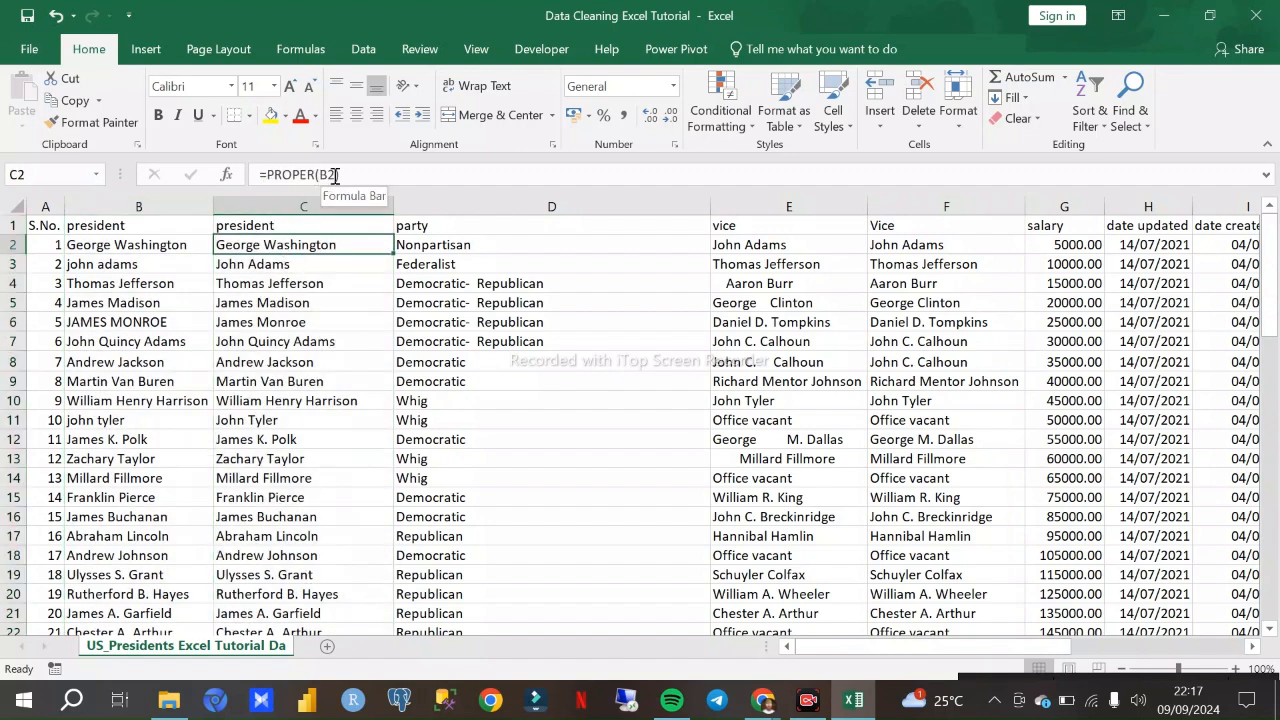
pyautogui.click(178, 243)
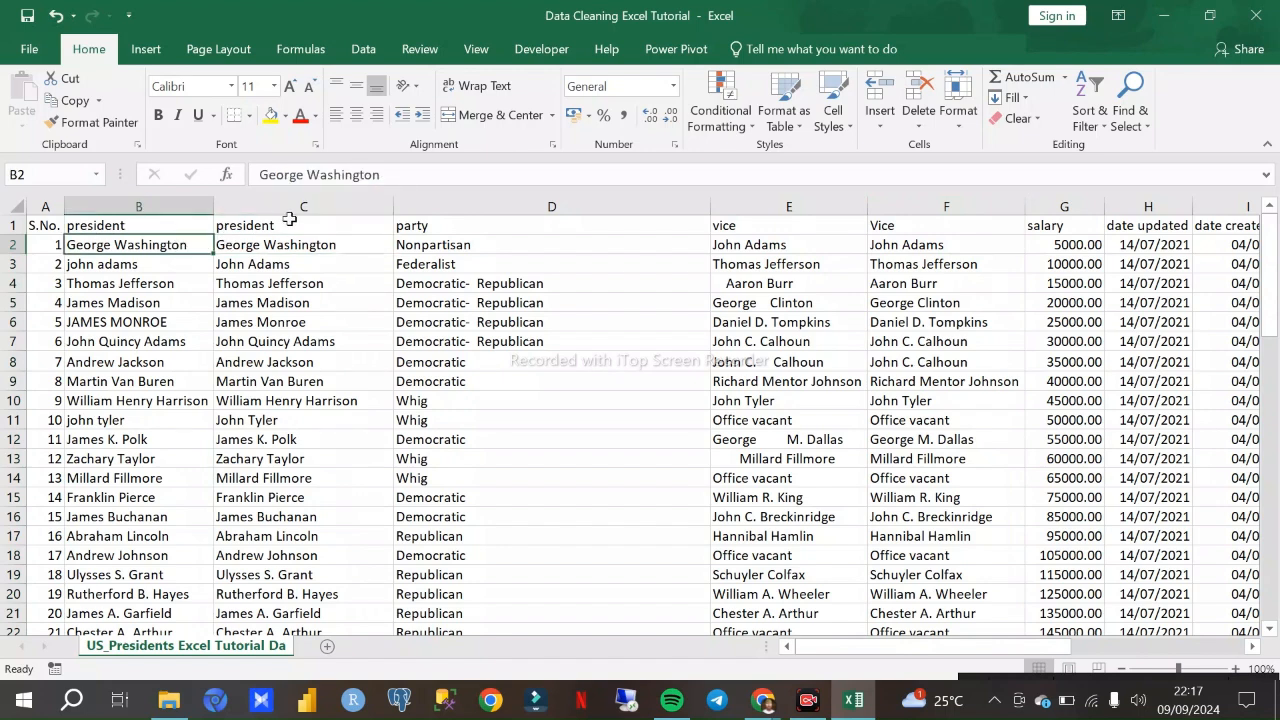
pyautogui.click(301, 249)
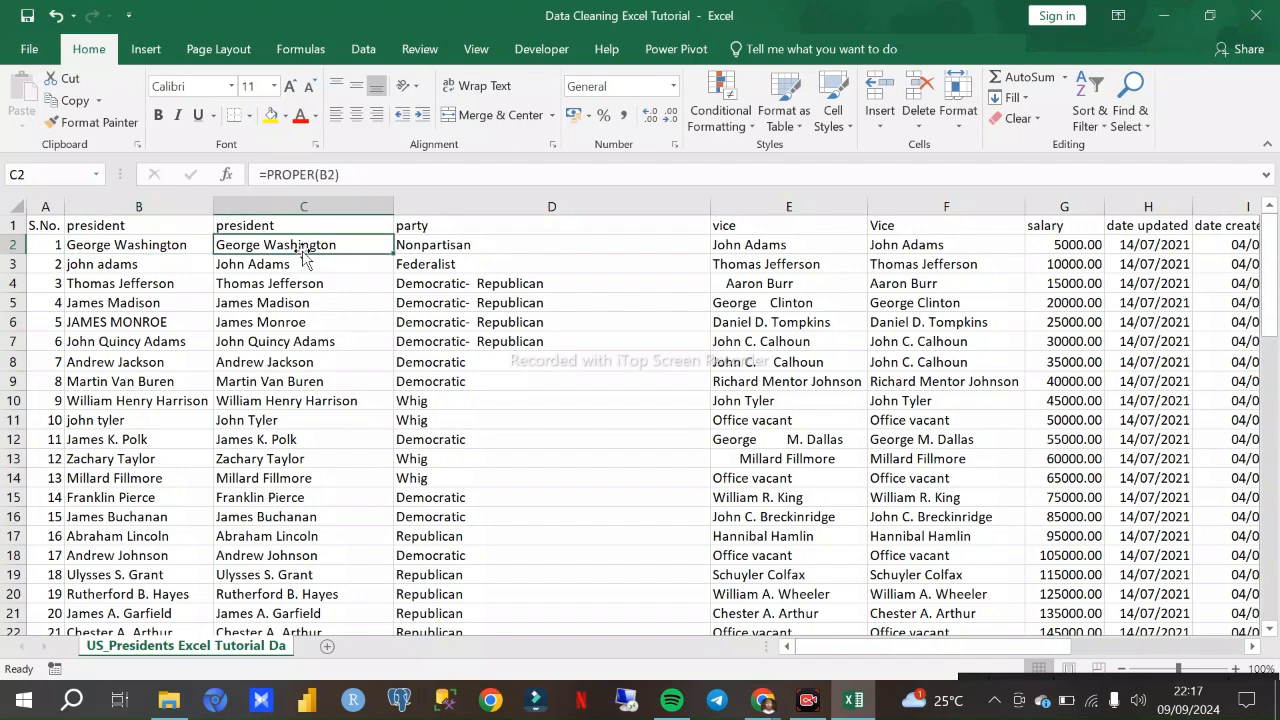
pyautogui.click(173, 263)
# - Try clearing all contents of the original president column B, and undo the clearing
pyautogui.click(166, 206)
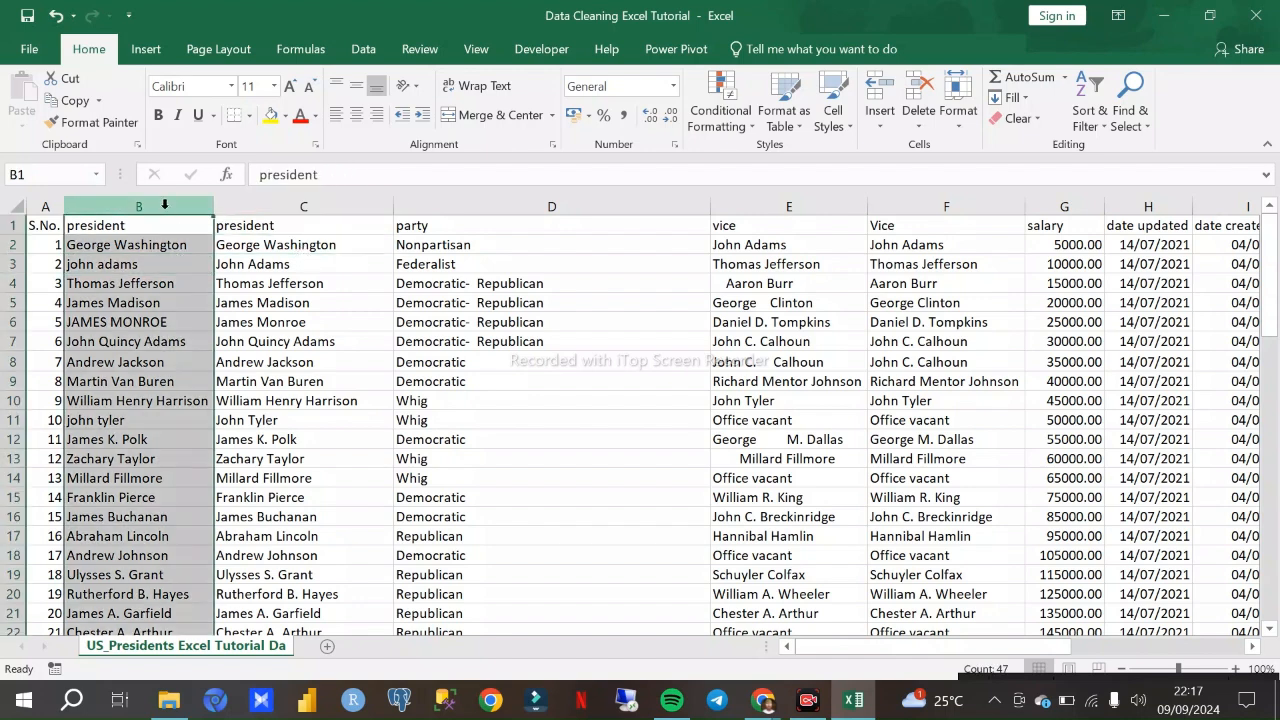
pyautogui.press('Delete')
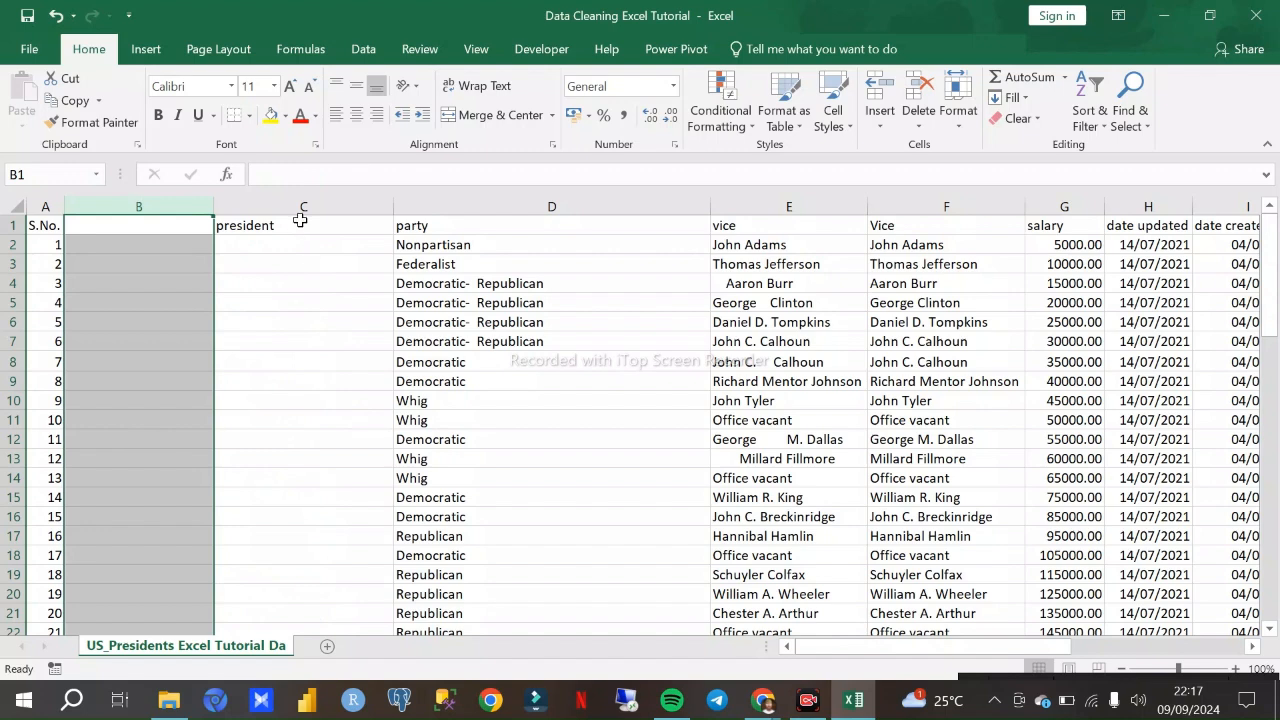
pyautogui.hotkey('ctrl', 'z')
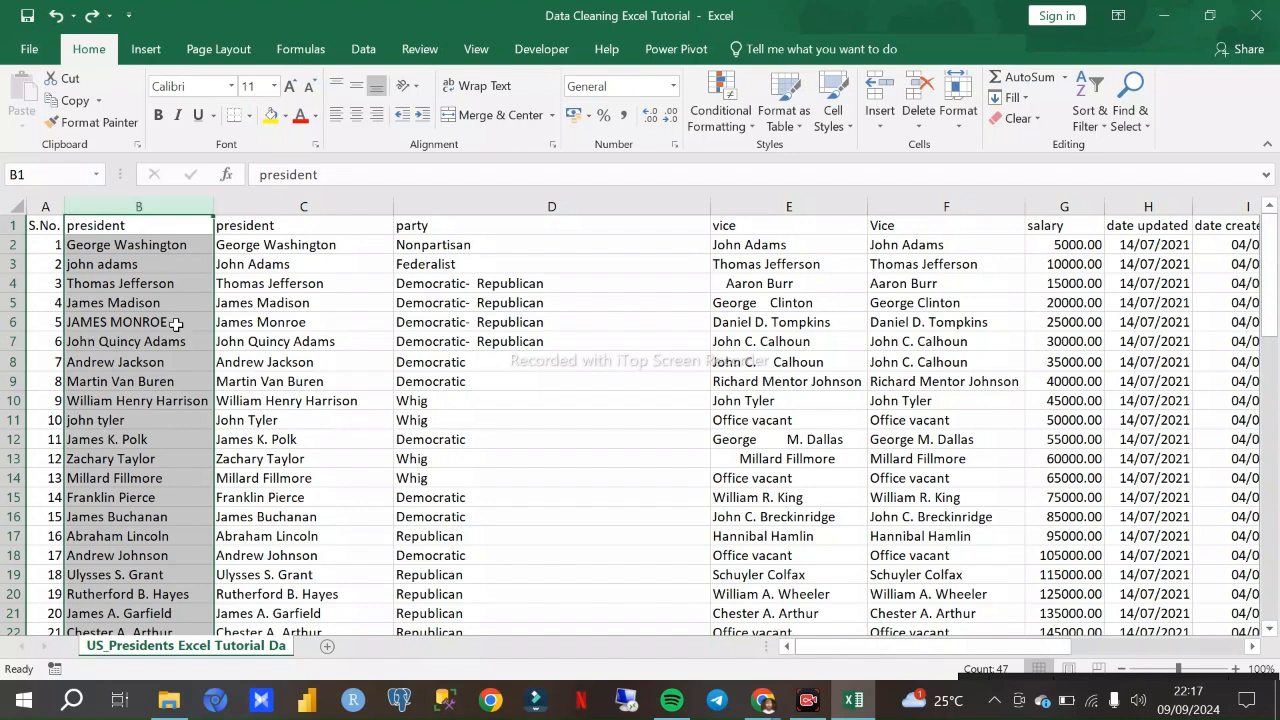
pyautogui.click(174, 317)
# - Try clearing all contents of the original vice column E, and undo the clearing
pyautogui.click(771, 205)
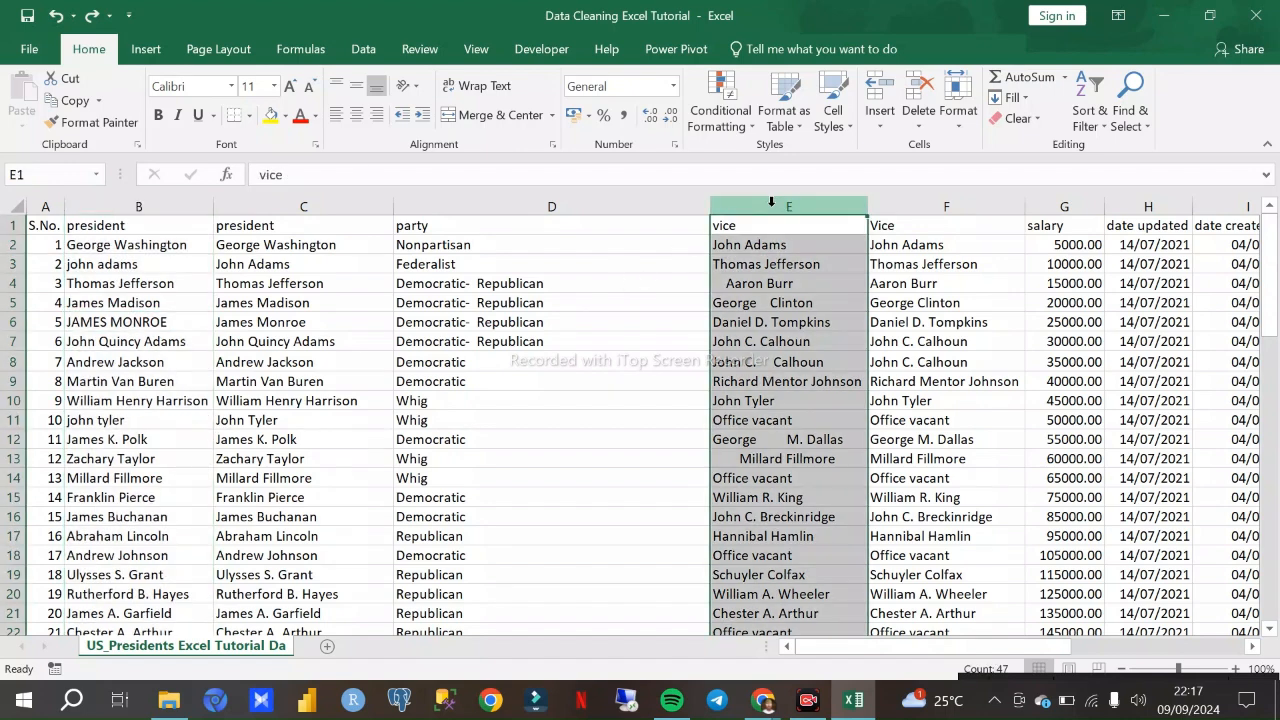
pyautogui.press('Delete')
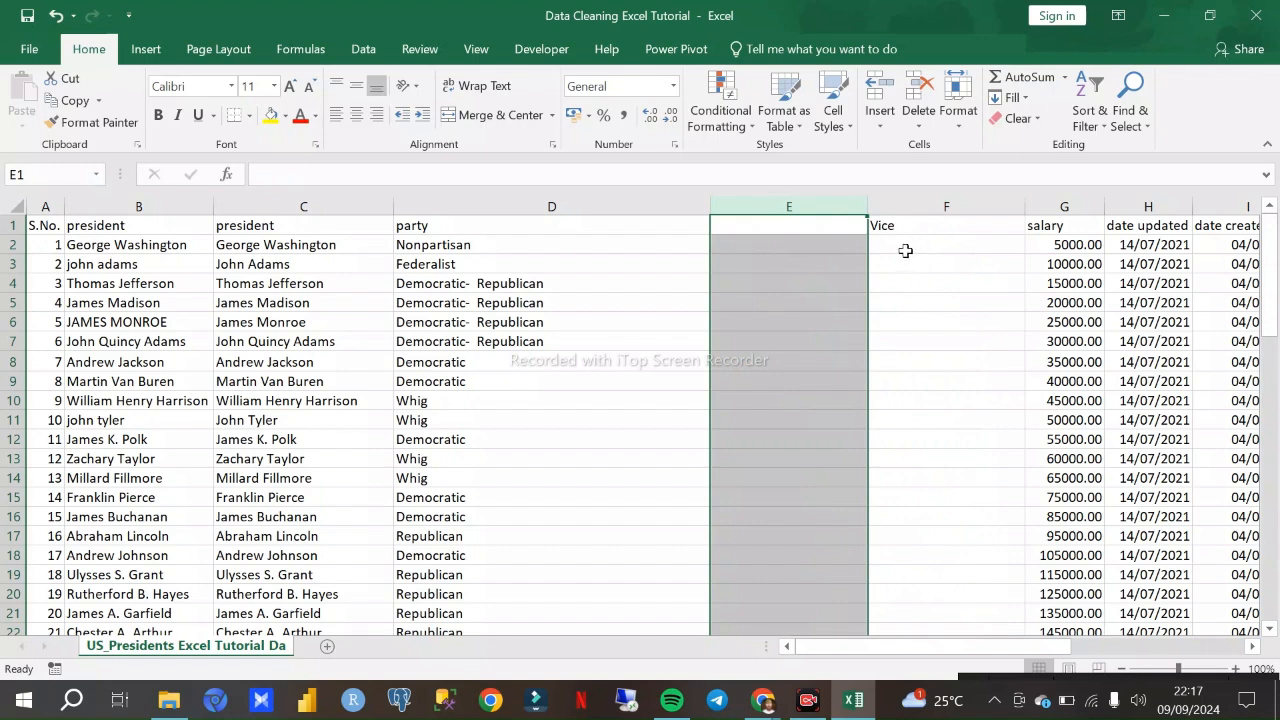
pyautogui.hotkey('ctrl', 'z')
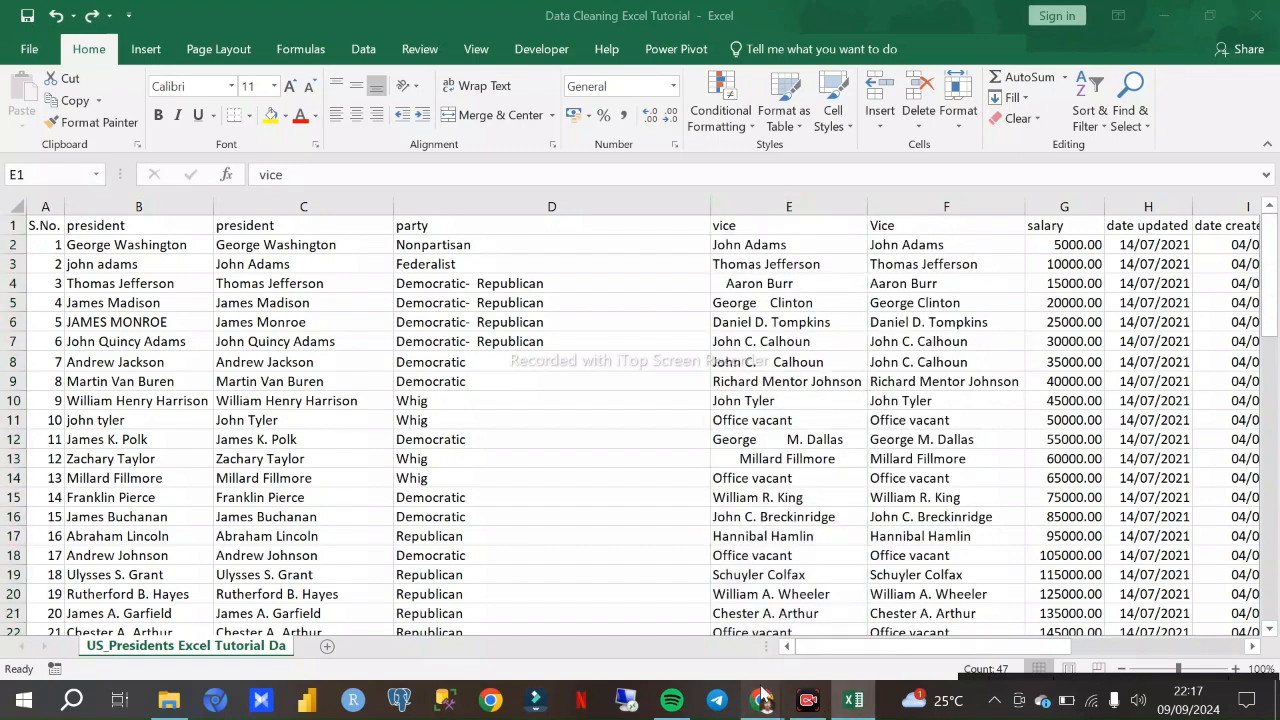
# - Check the Google Meet call in Chrome and return to the Excel workbook
pyautogui.click(675, 614)
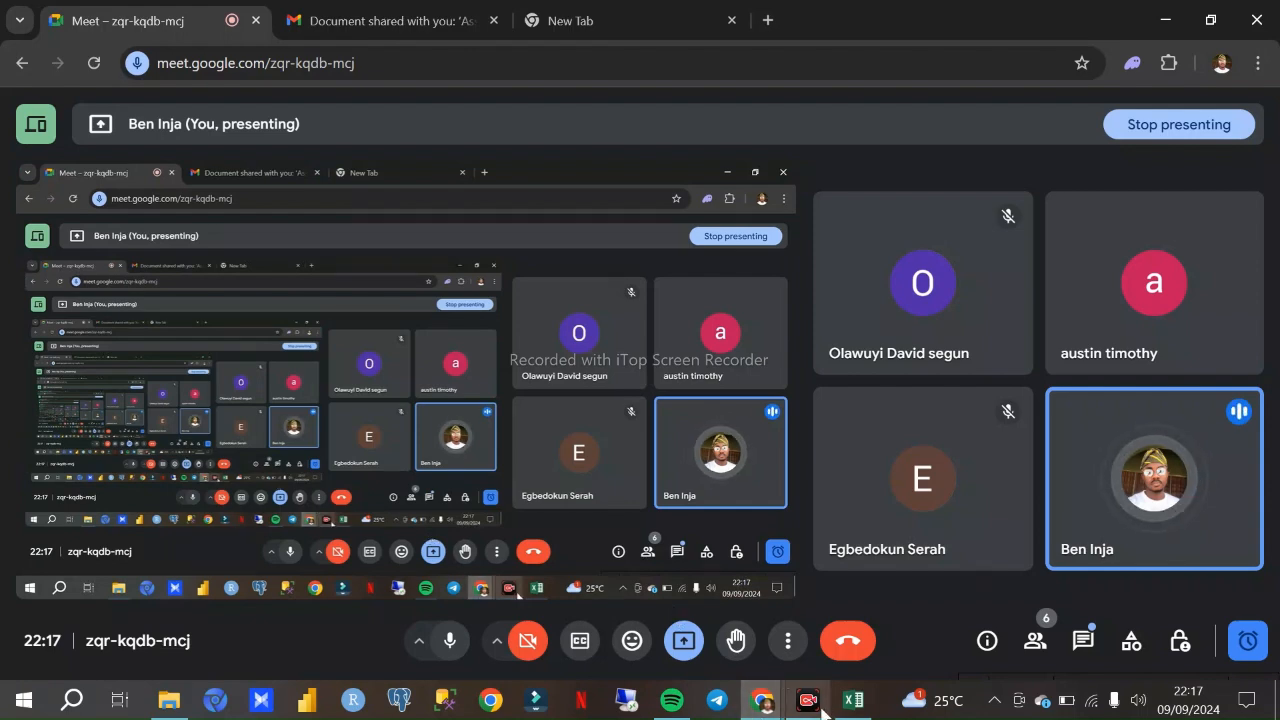
pyautogui.click(853, 701)
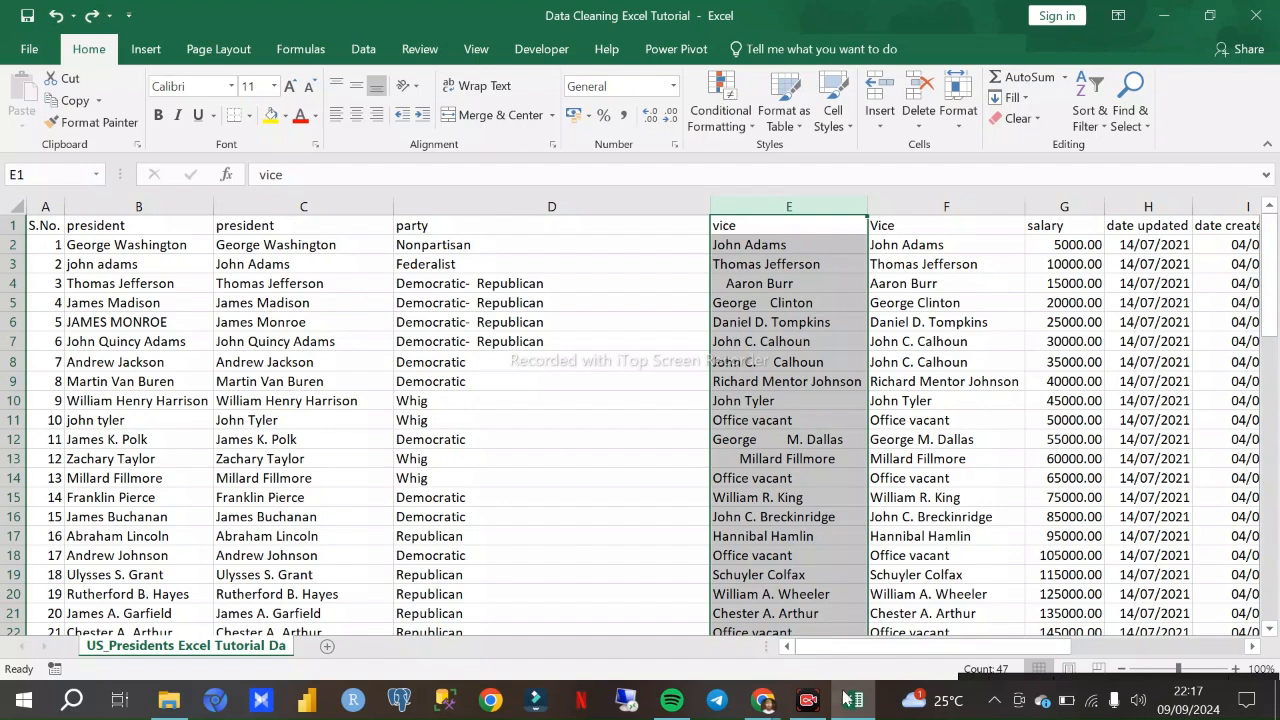
pyautogui.click(769, 705)
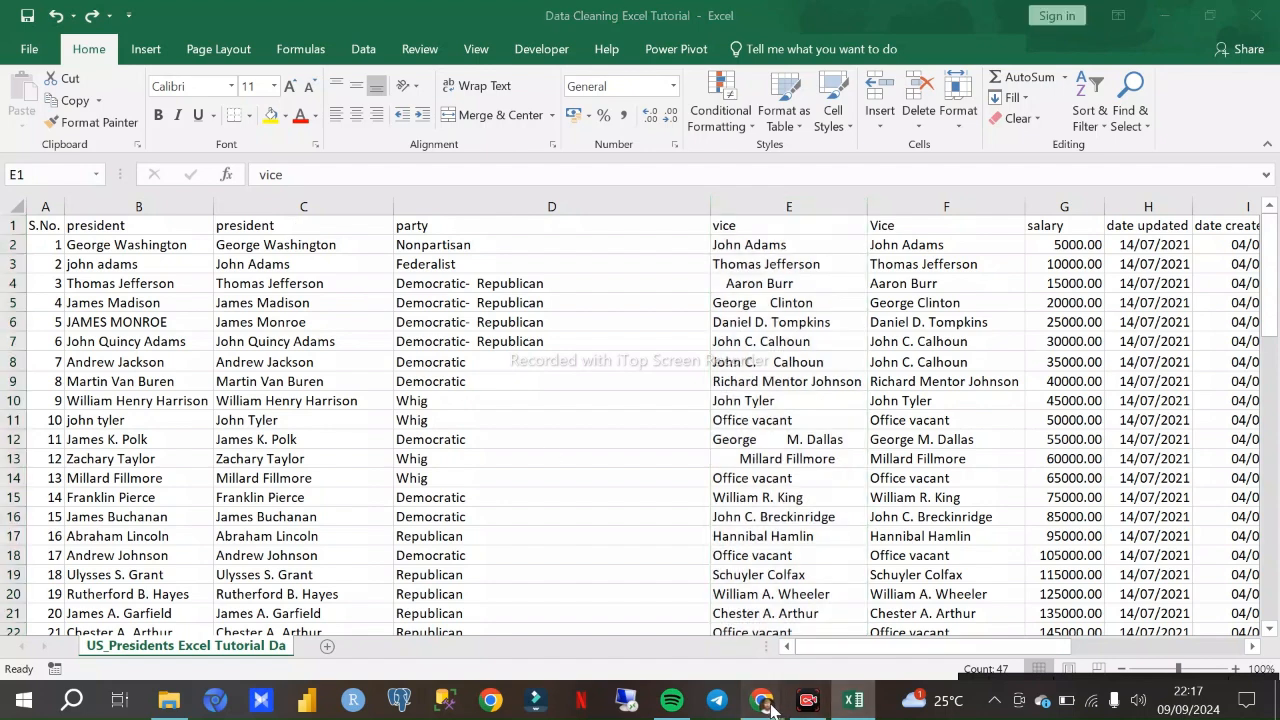
pyautogui.click(847, 703)
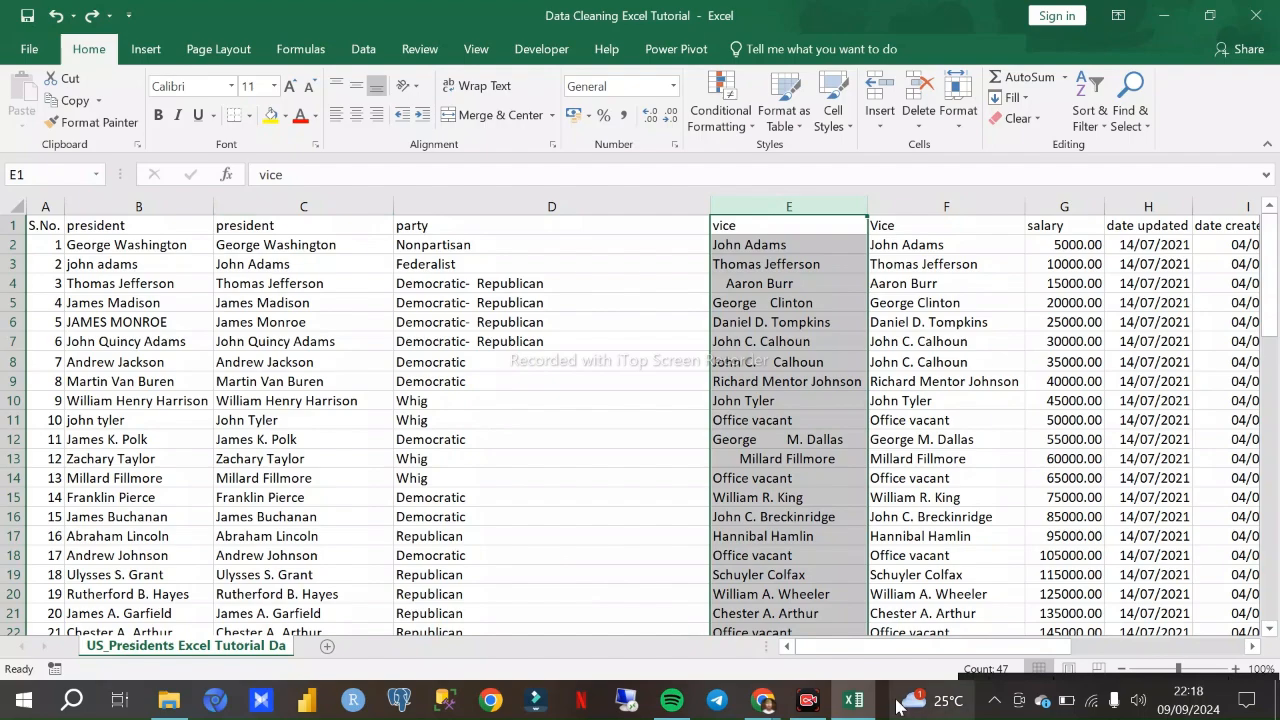
pyautogui.click(762, 700)
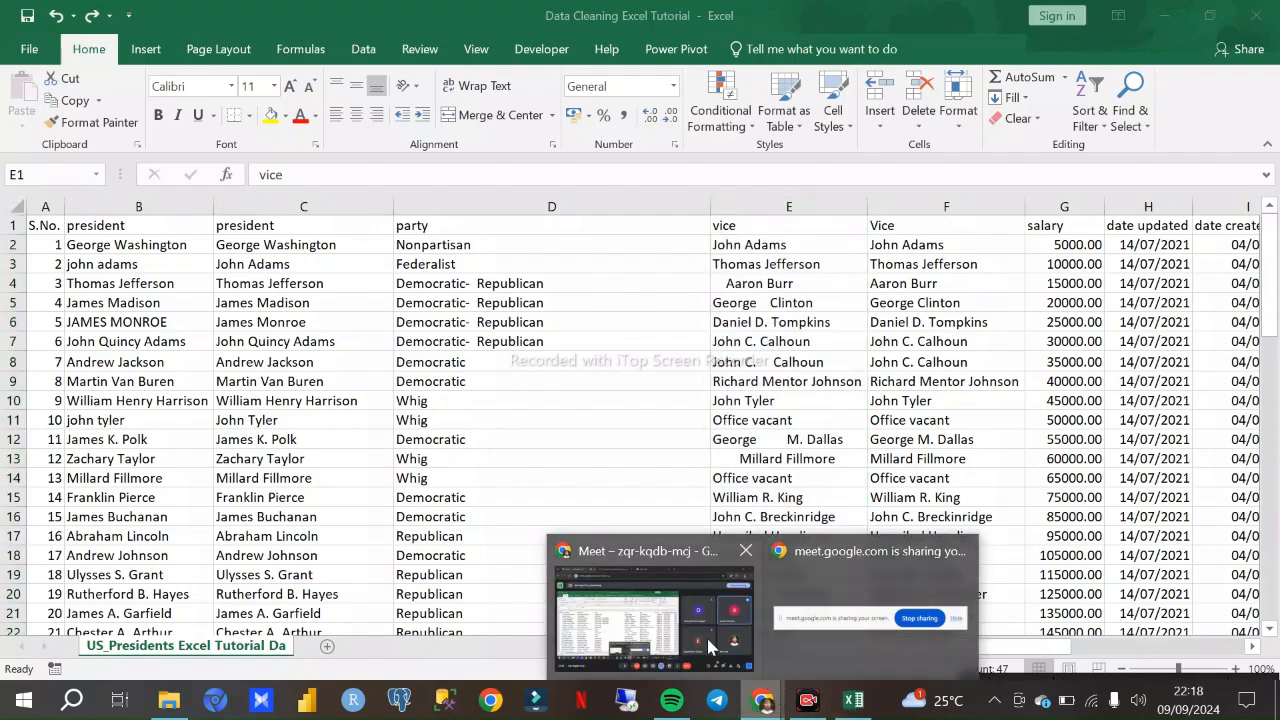
pyautogui.click(660, 620)
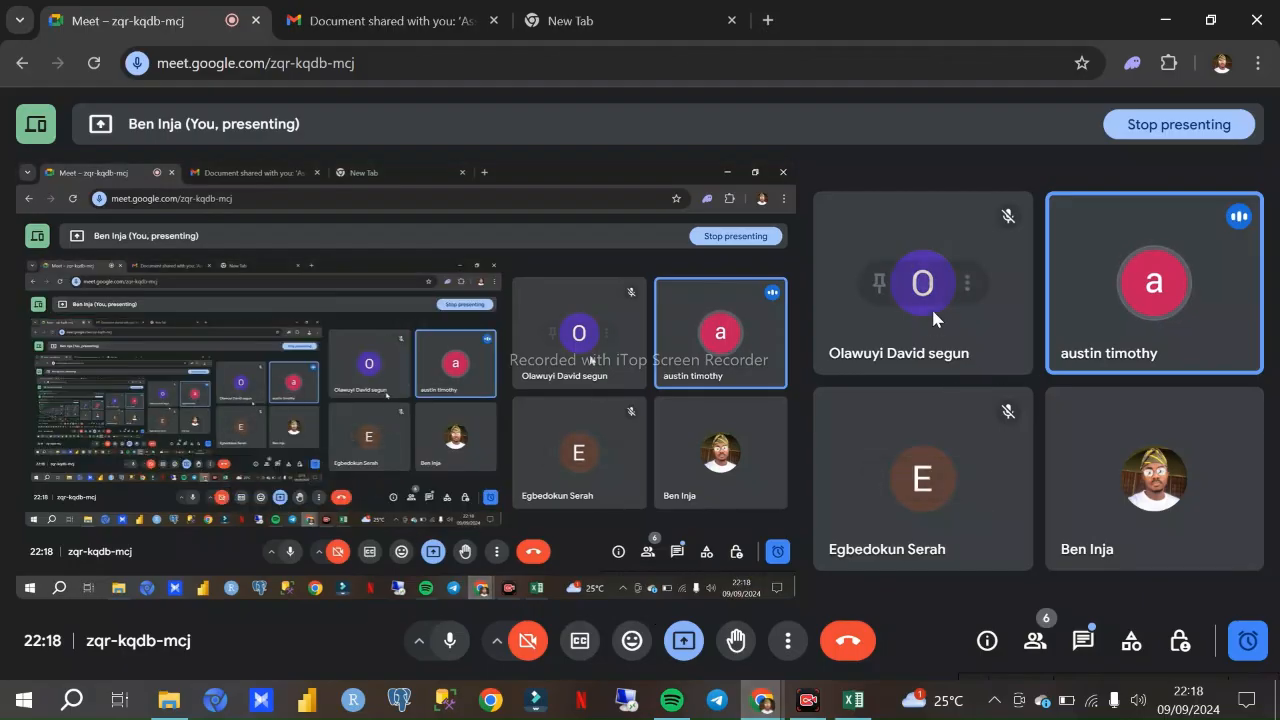
pyautogui.click(853, 700)
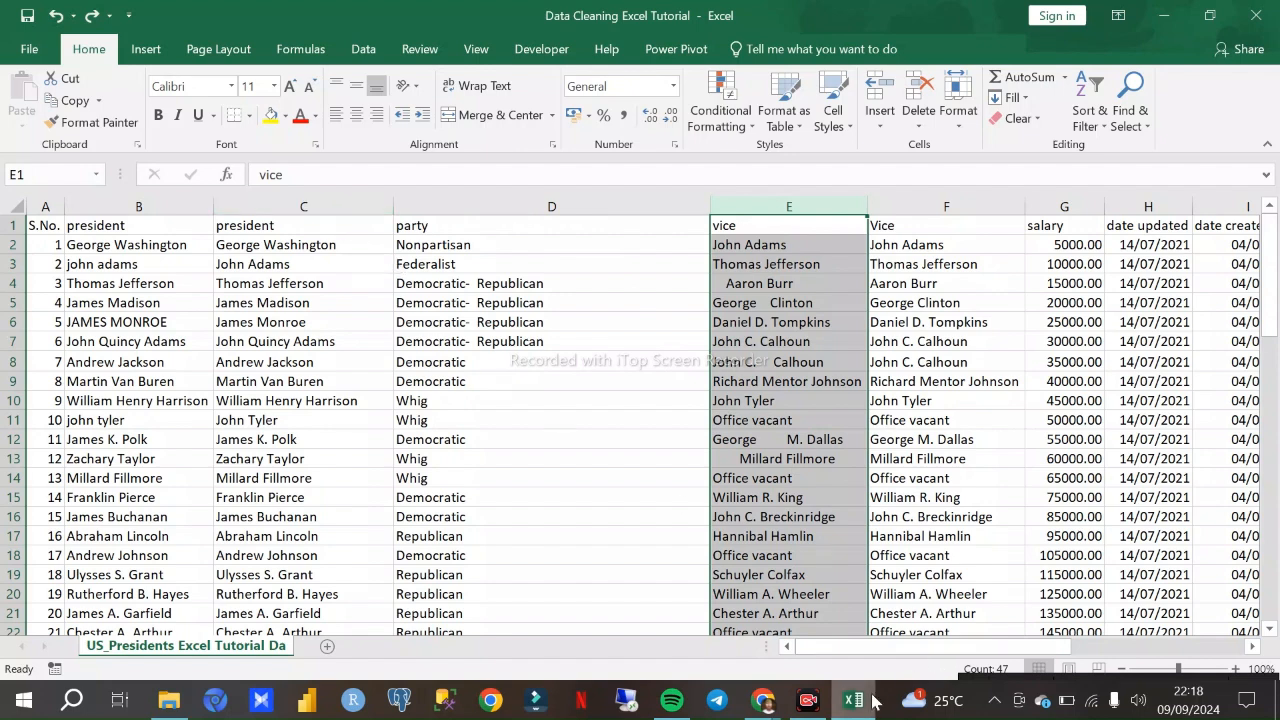
pyautogui.moveTo(862, 705)
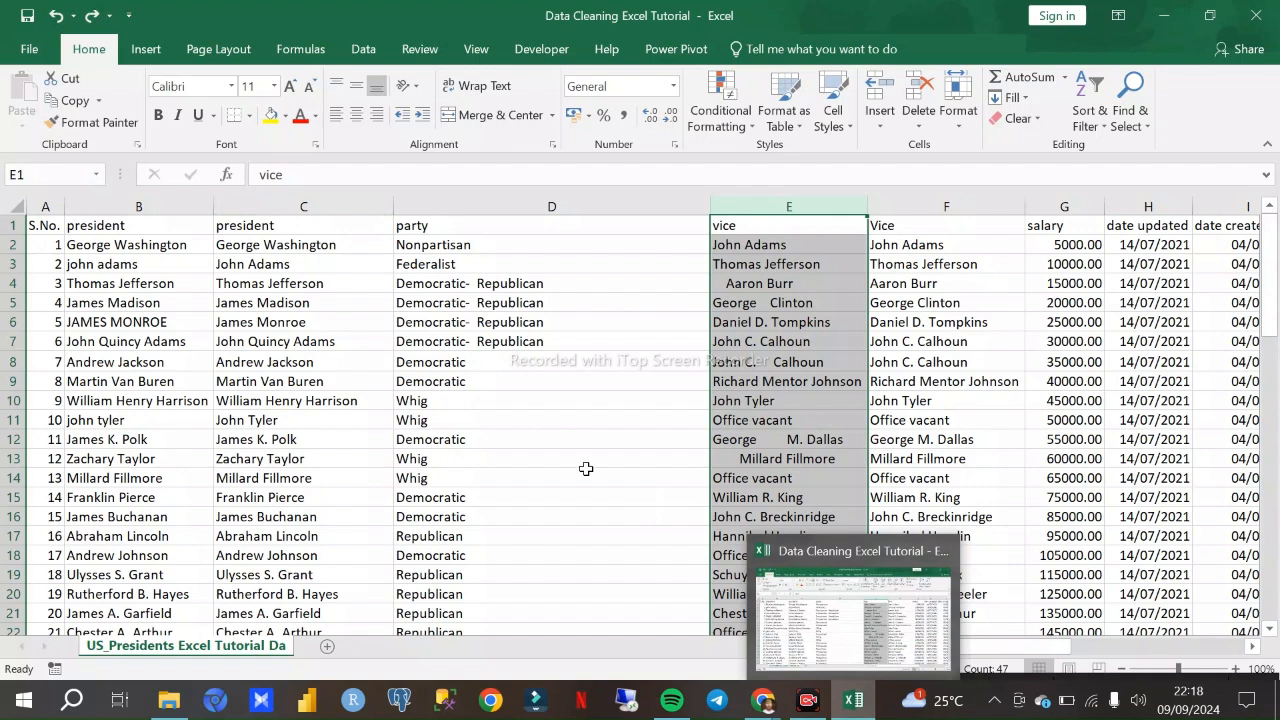
# - Try clearing all contents of the original vice column E, and undo the clearing
pyautogui.click(185, 205)
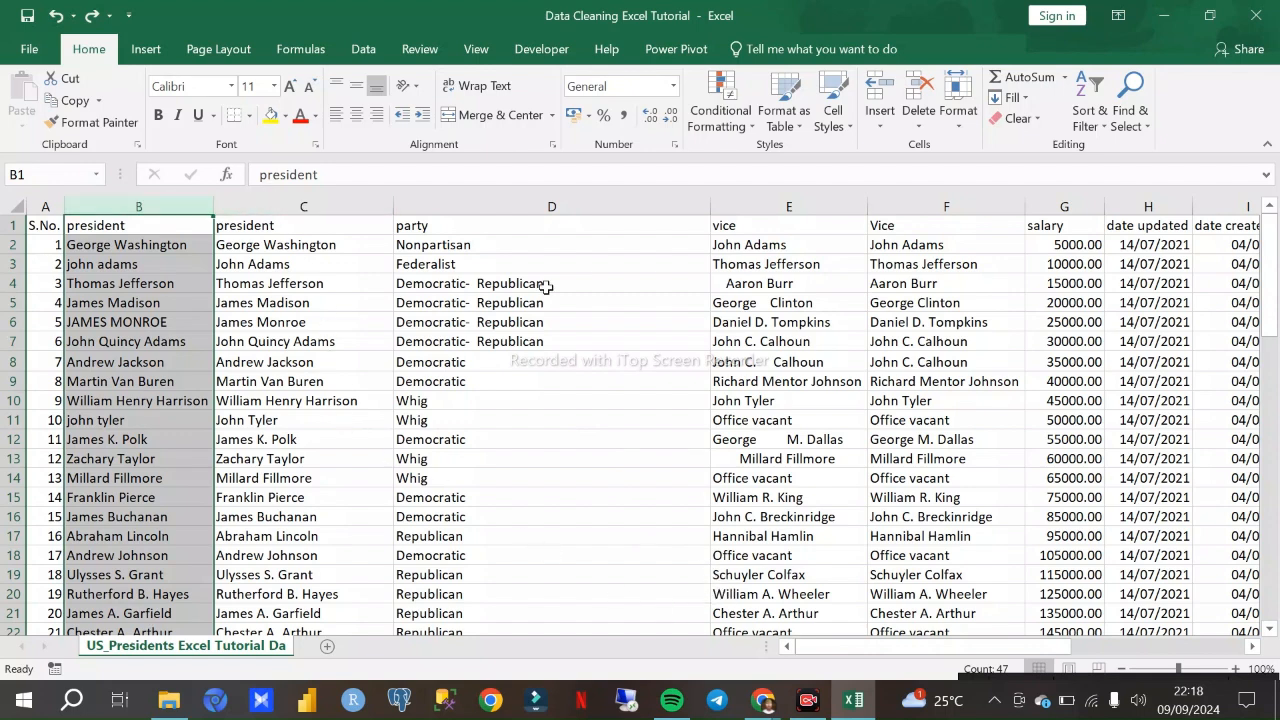
pyautogui.click(846, 199)
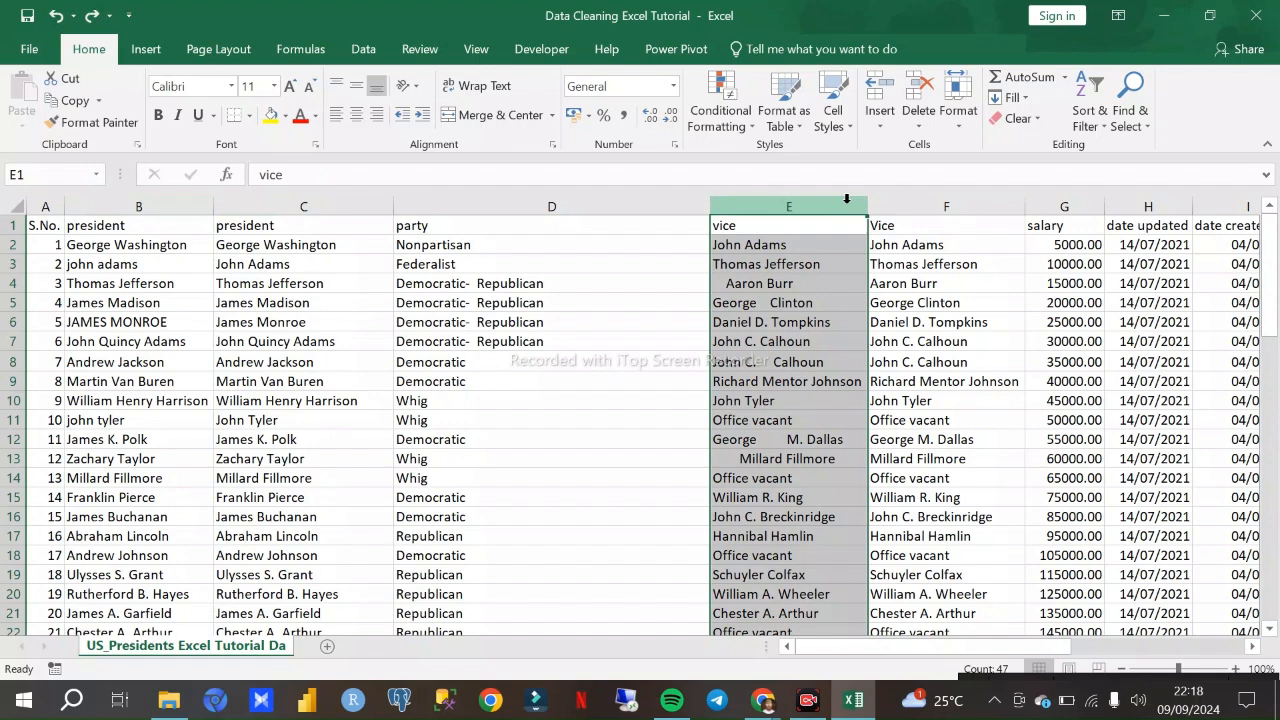
pyautogui.click(919, 208)
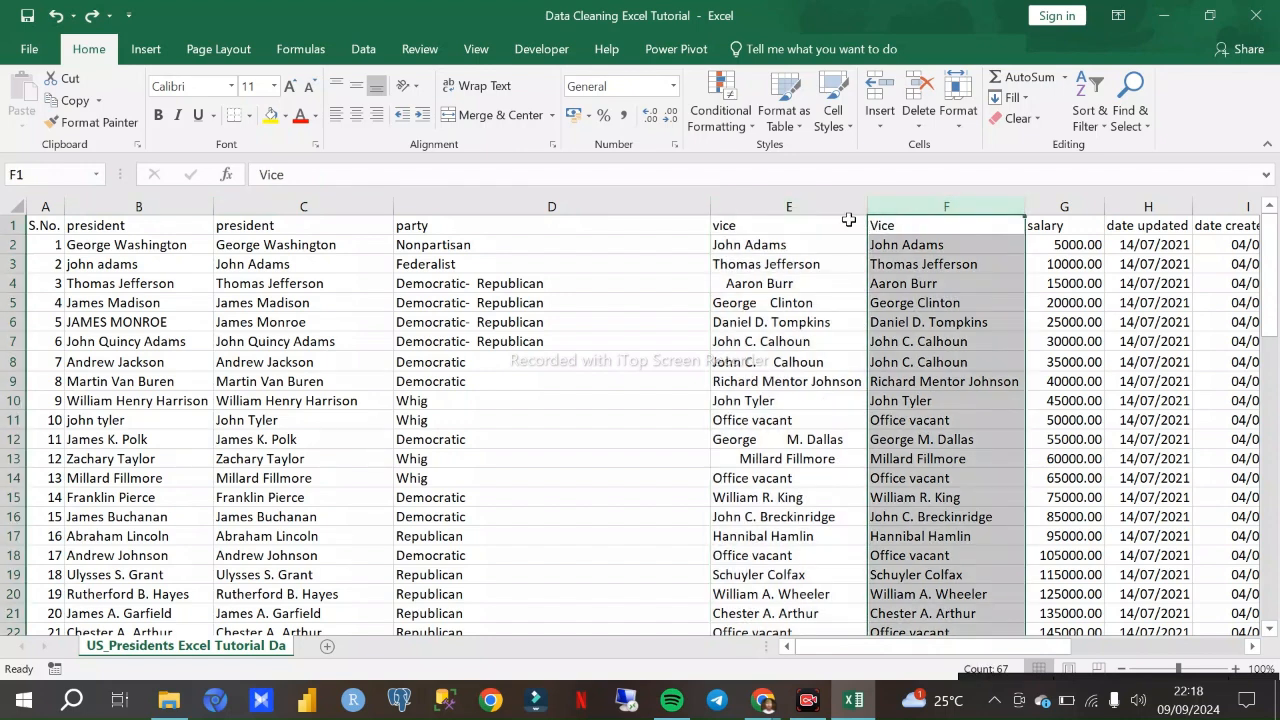
pyautogui.click(811, 205)
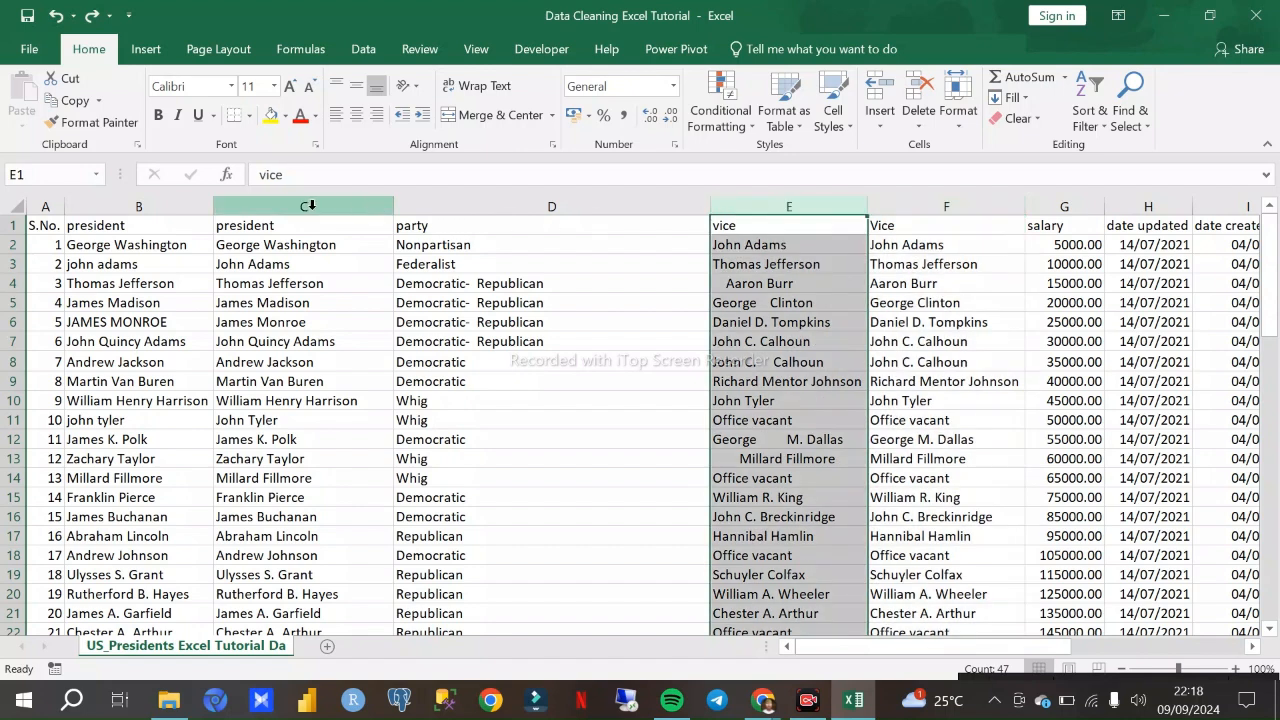
pyautogui.click(931, 205)
pyautogui.click(794, 204)
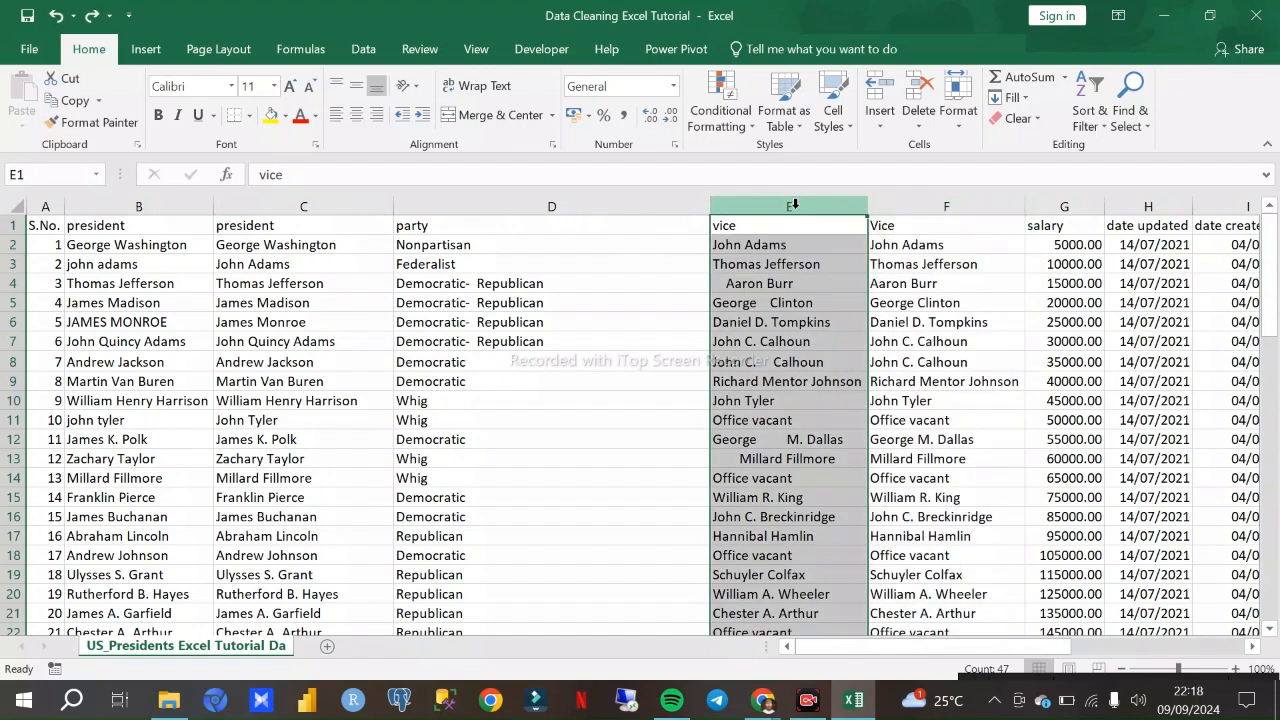
pyautogui.press('Delete')
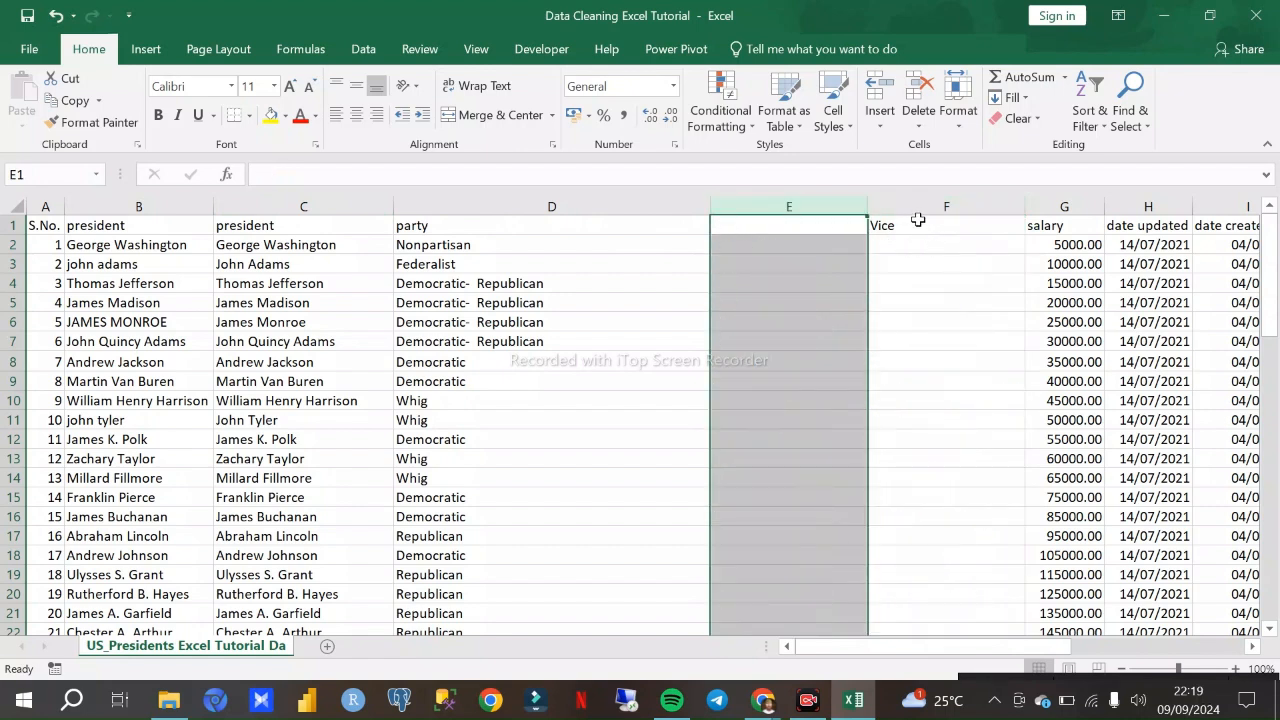
pyautogui.hotkey('ctrl', 'z')
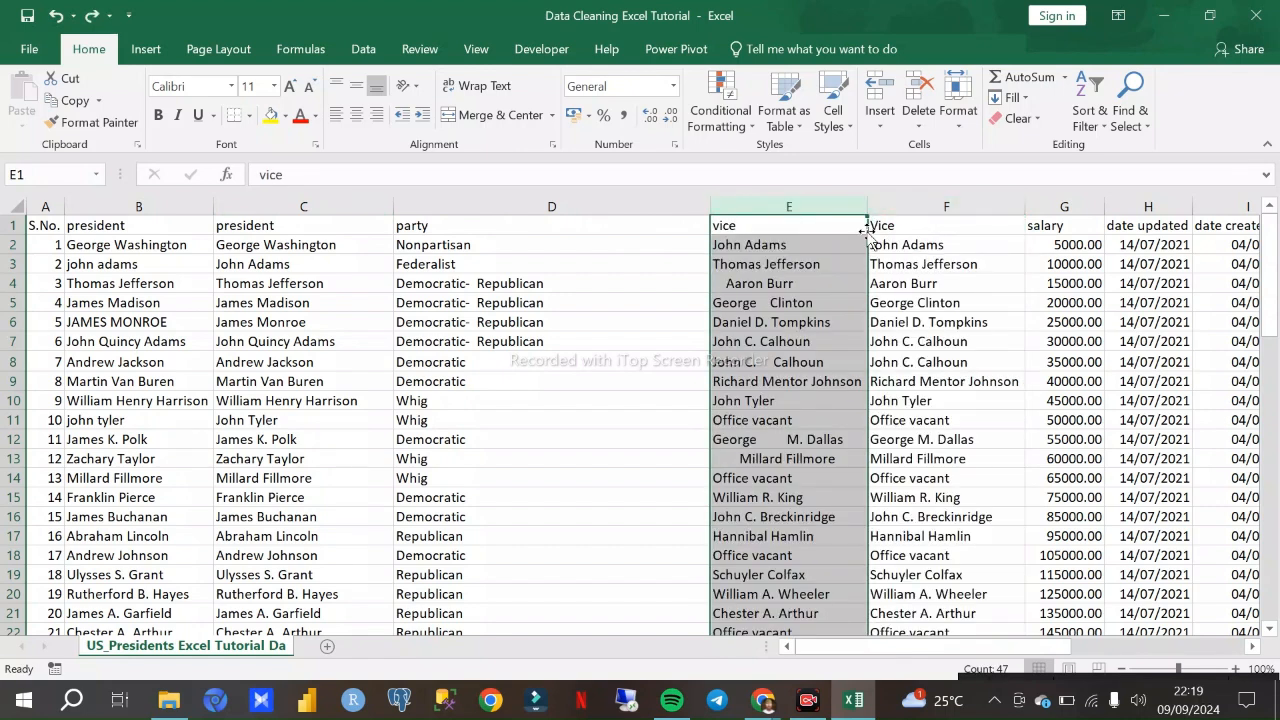
# - Inspect the TRIM formula in F2, try clearing the trimmed Vice column F, and undo the clearing
pyautogui.click(890, 225)
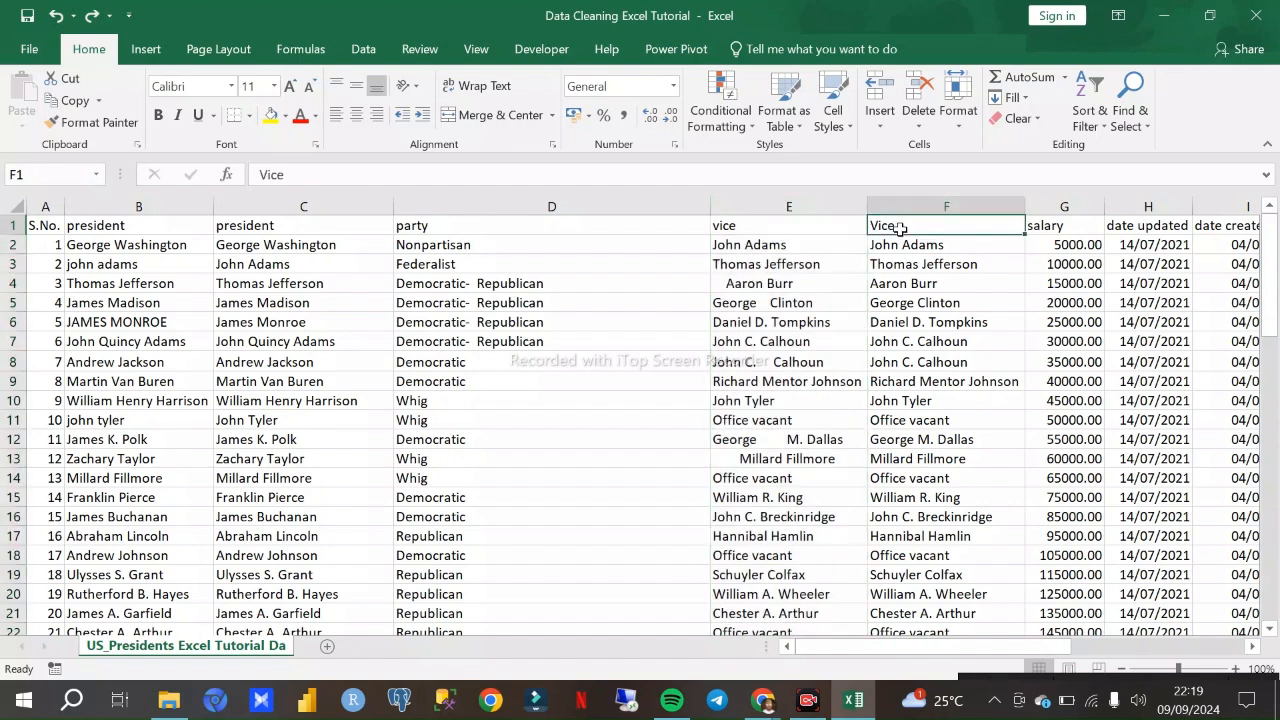
pyautogui.click(902, 246)
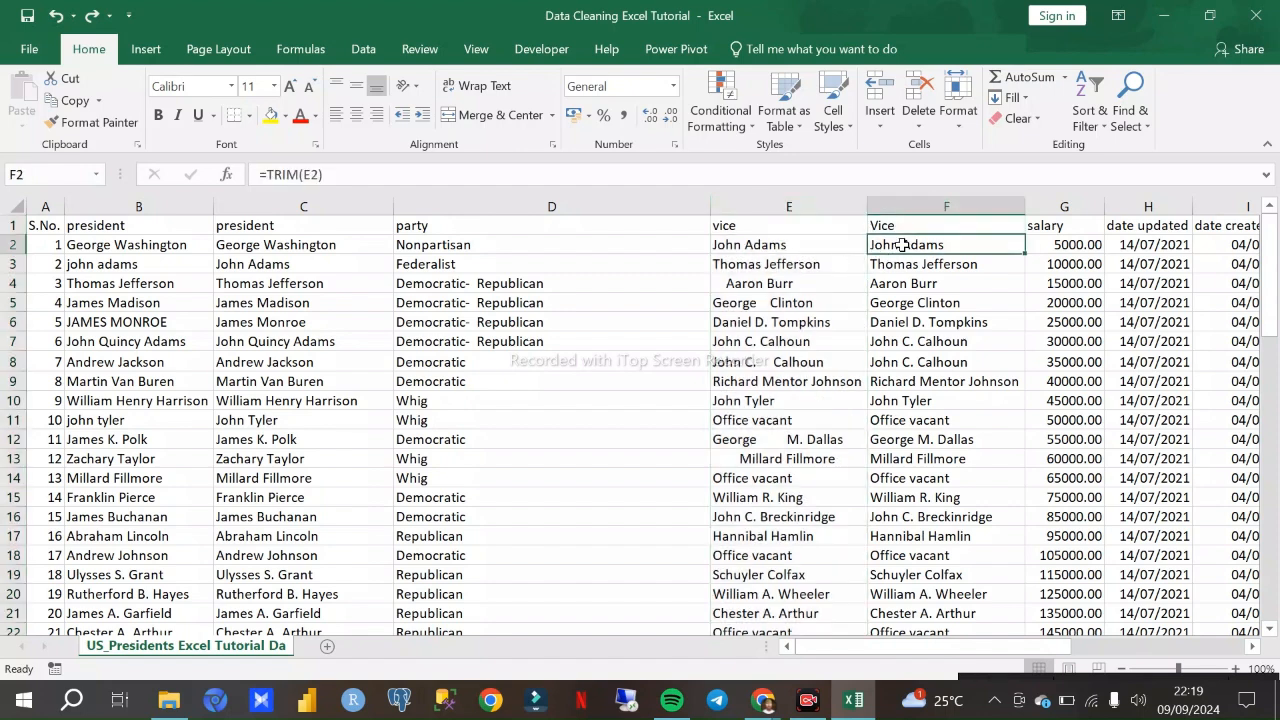
pyautogui.click(912, 202)
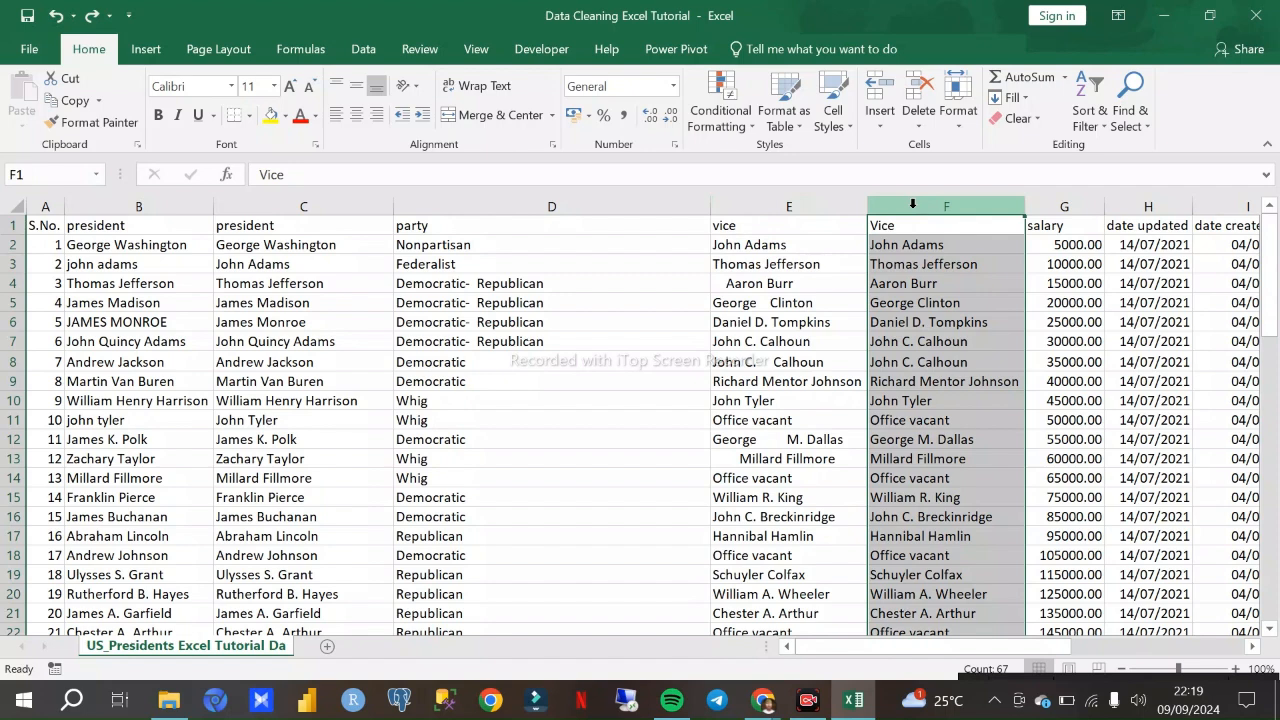
pyautogui.press('Delete')
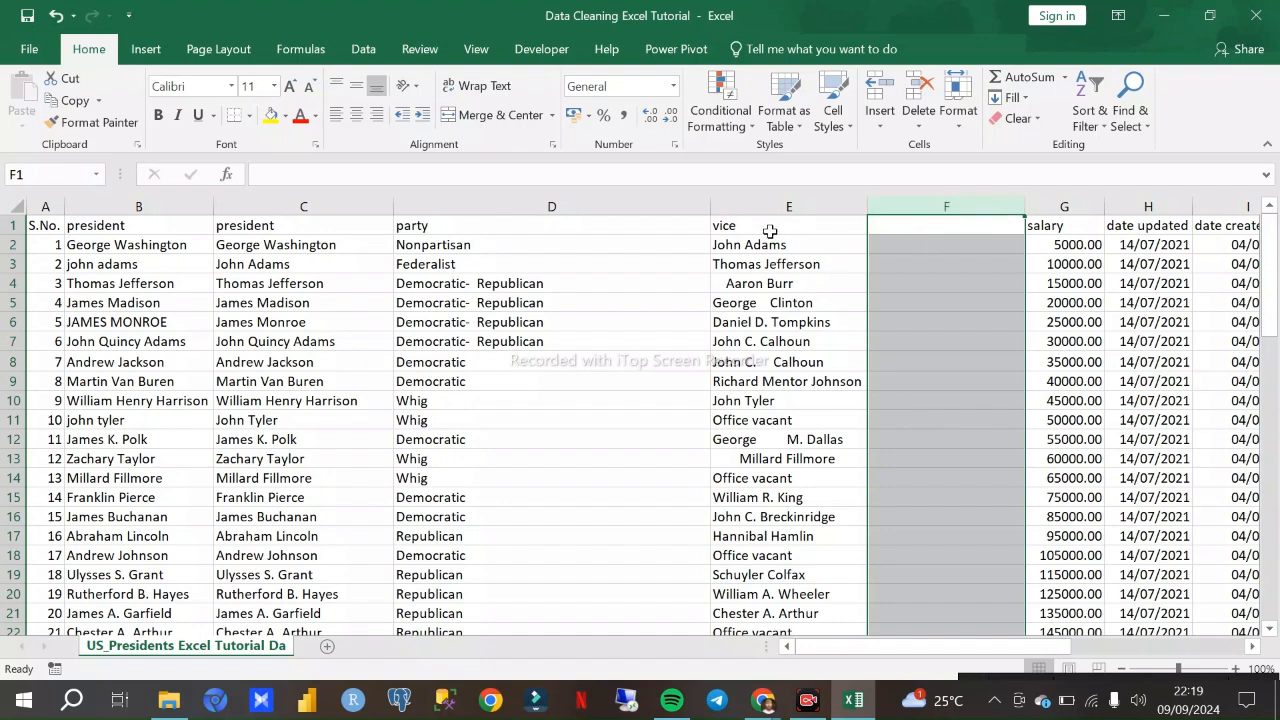
pyautogui.hotkey('ctrl', 'z')
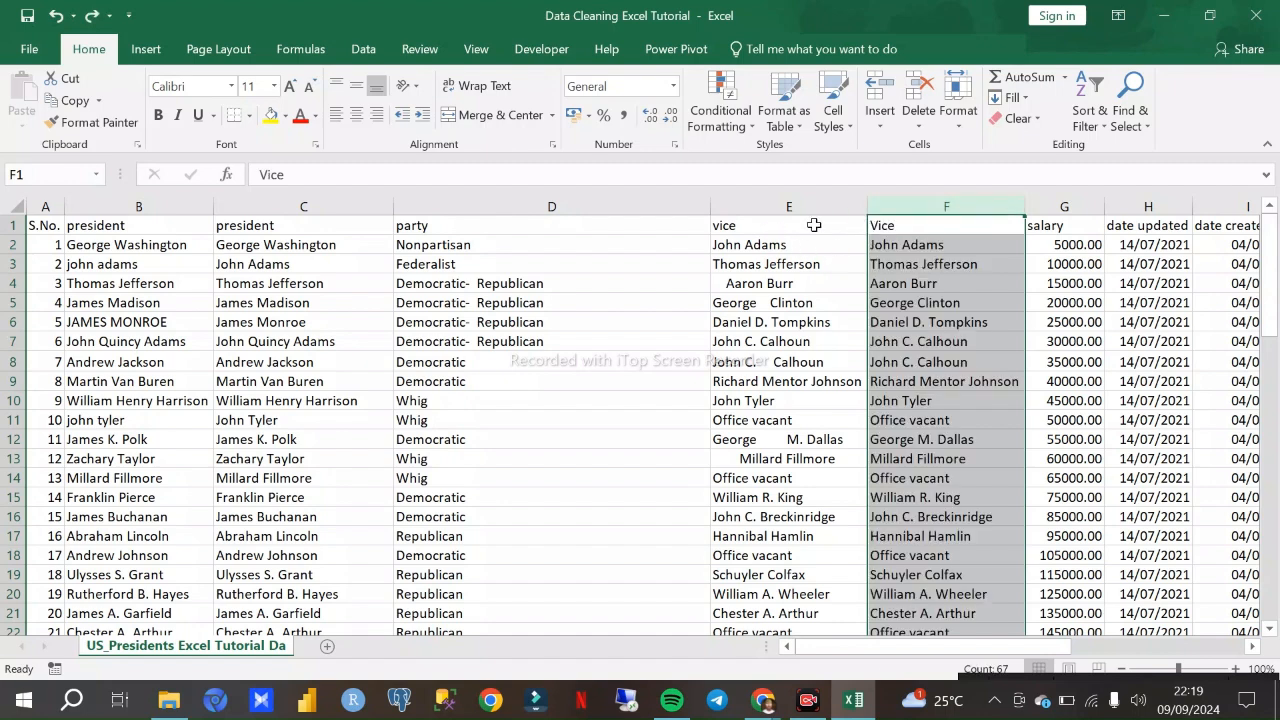
# - Try clearing the source vice column E once more, and undo the clearing
pyautogui.click(795, 205)
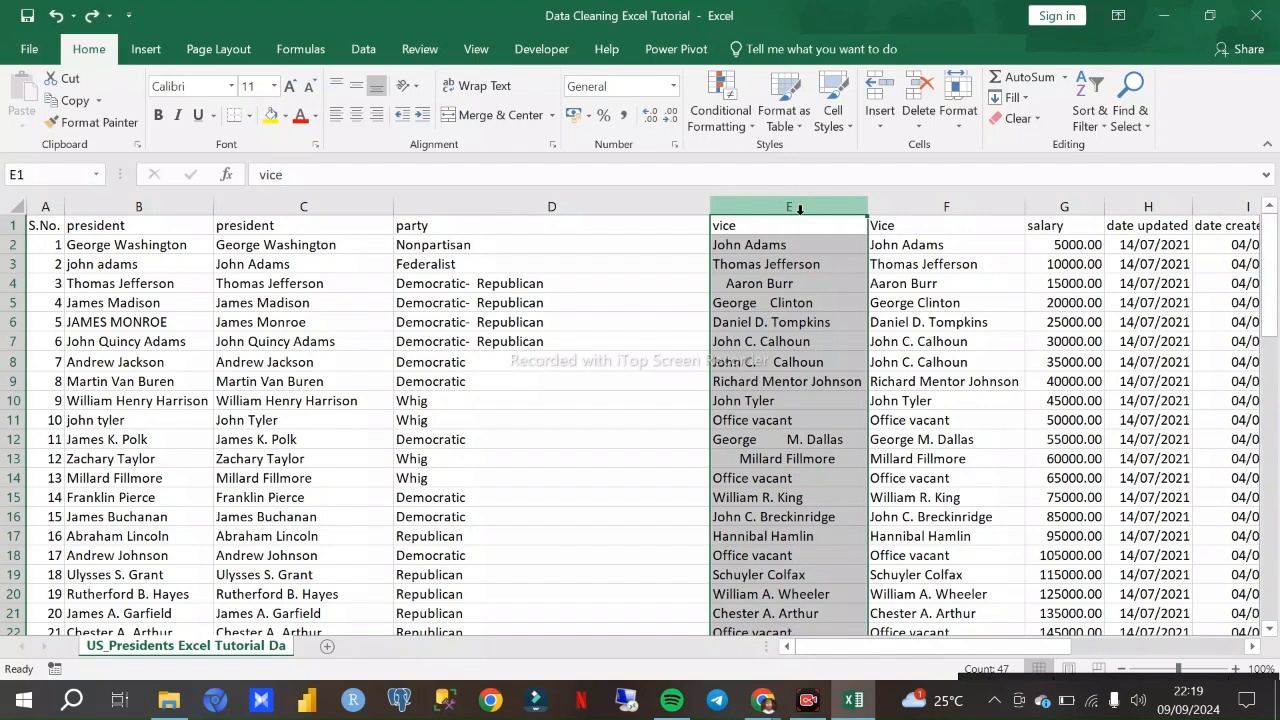
pyautogui.press('Delete')
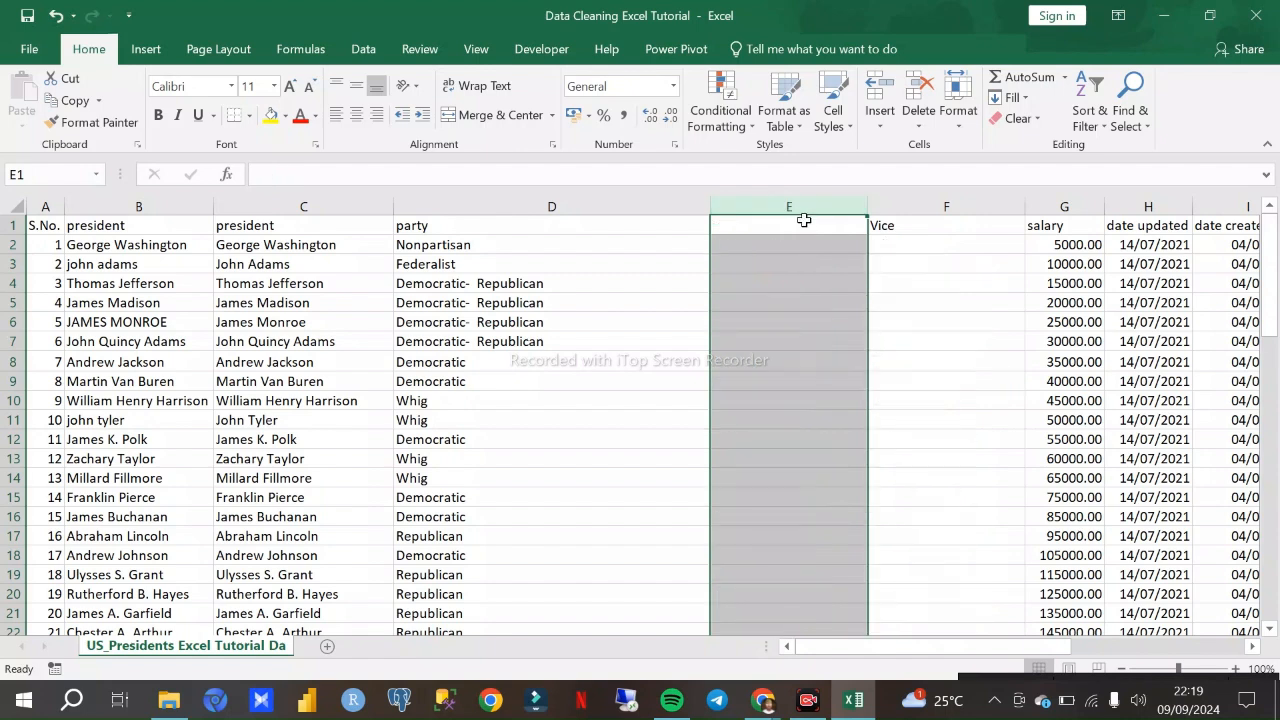
pyautogui.hotkey('ctrl', 'z')
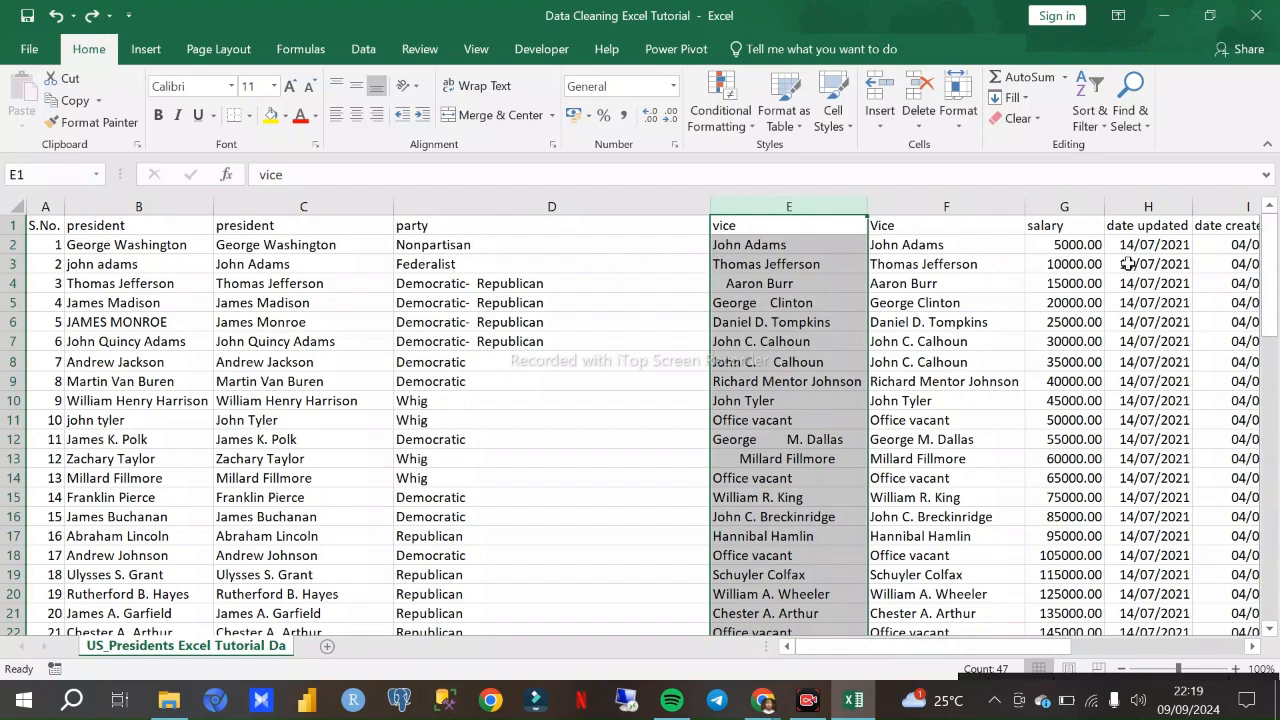
pyautogui.click(990, 205)
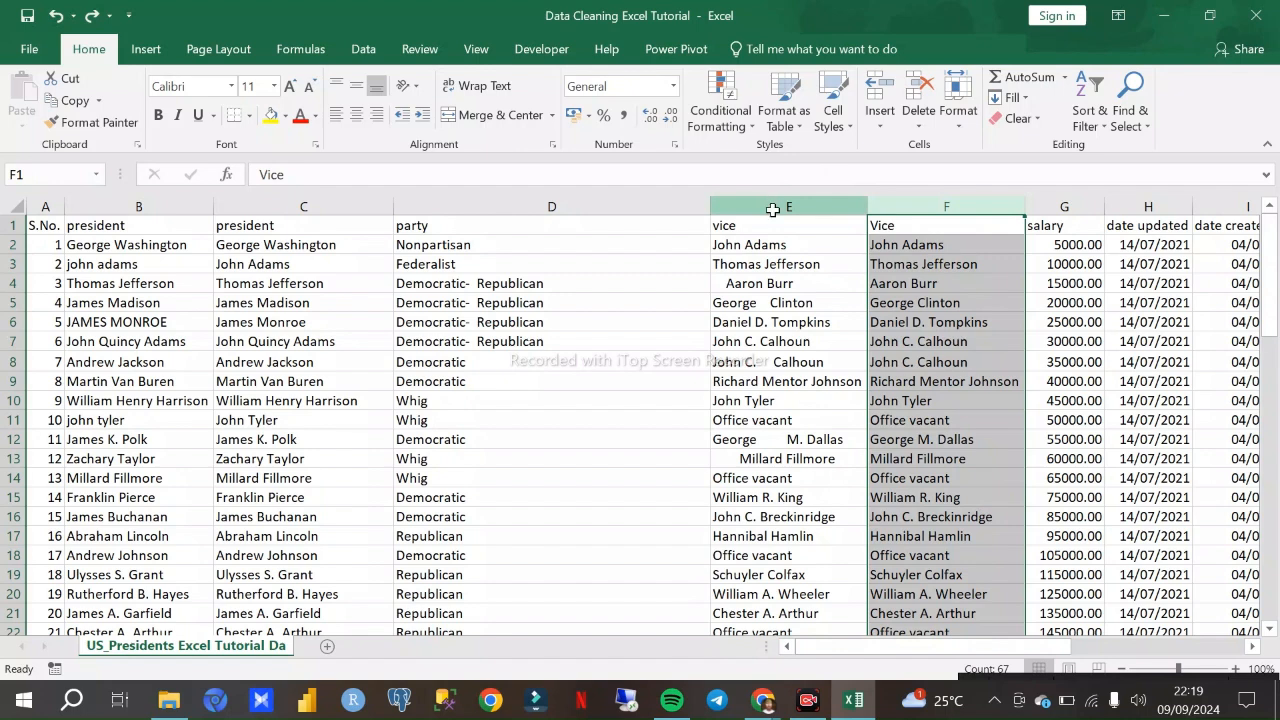
pyautogui.click(772, 205)
pyautogui.click(933, 205)
pyautogui.click(775, 229)
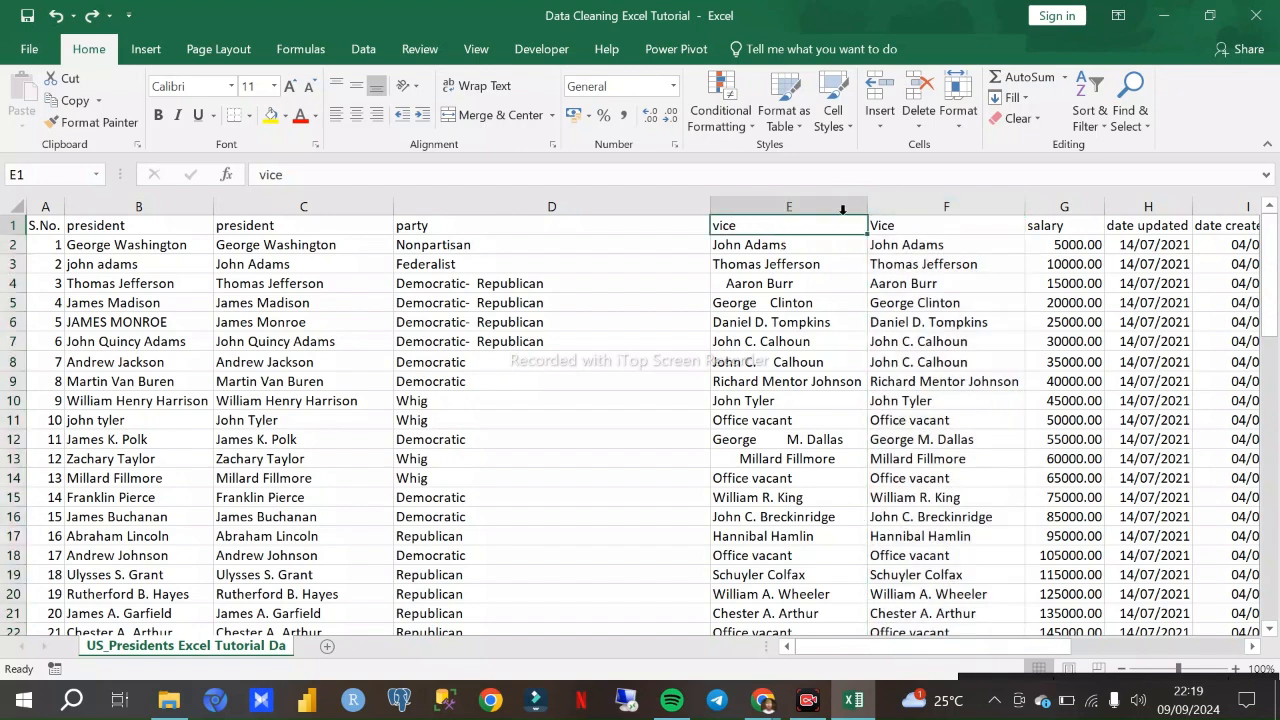
pyautogui.click(789, 207)
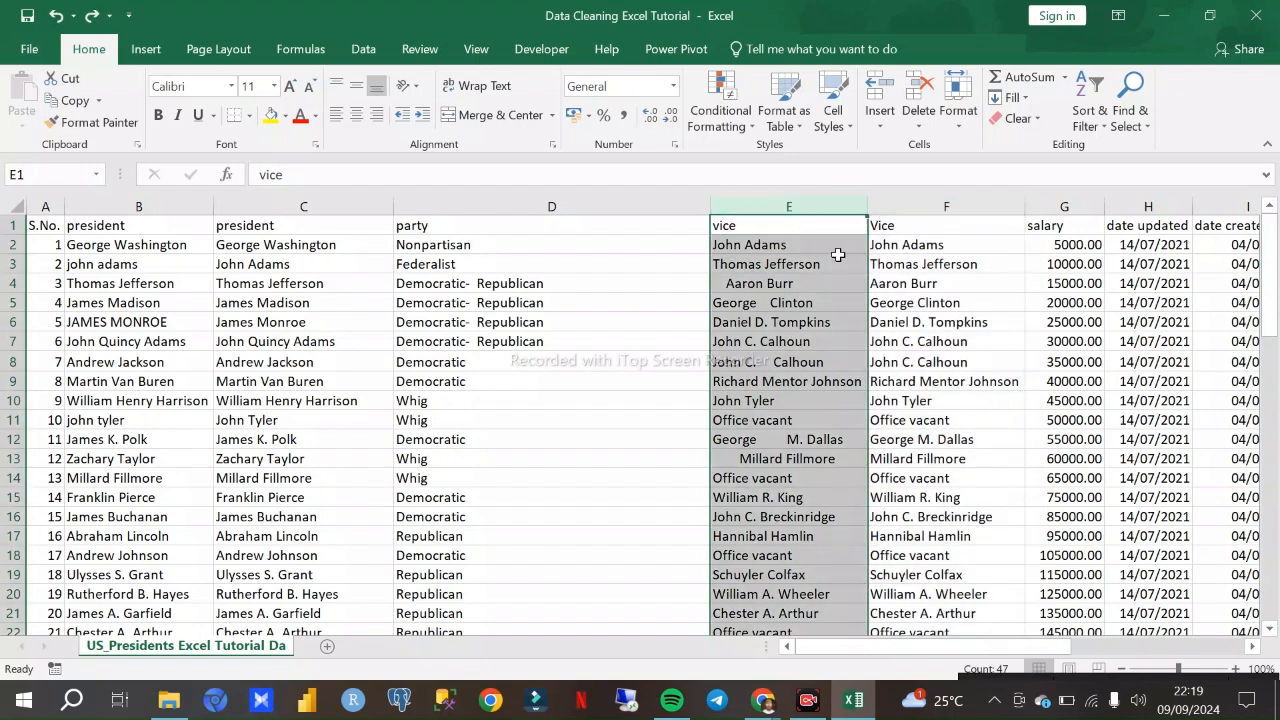
pyautogui.click(960, 207)
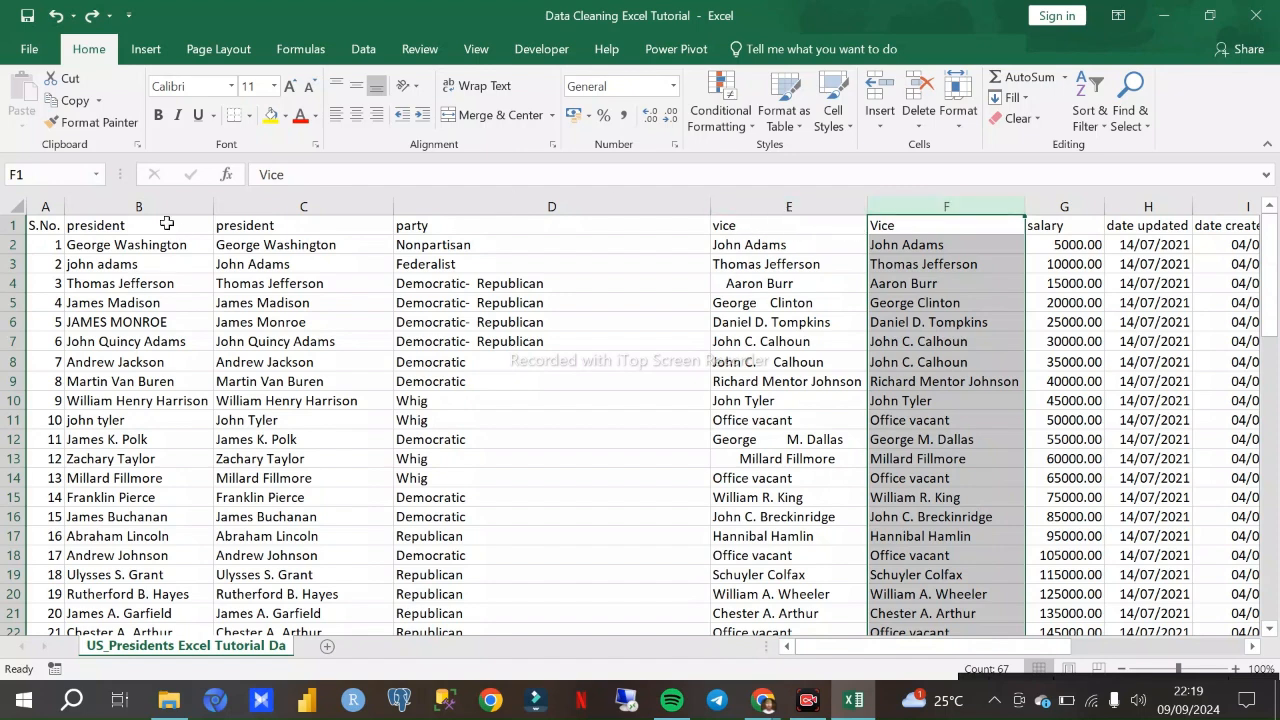
pyautogui.click(782, 206)
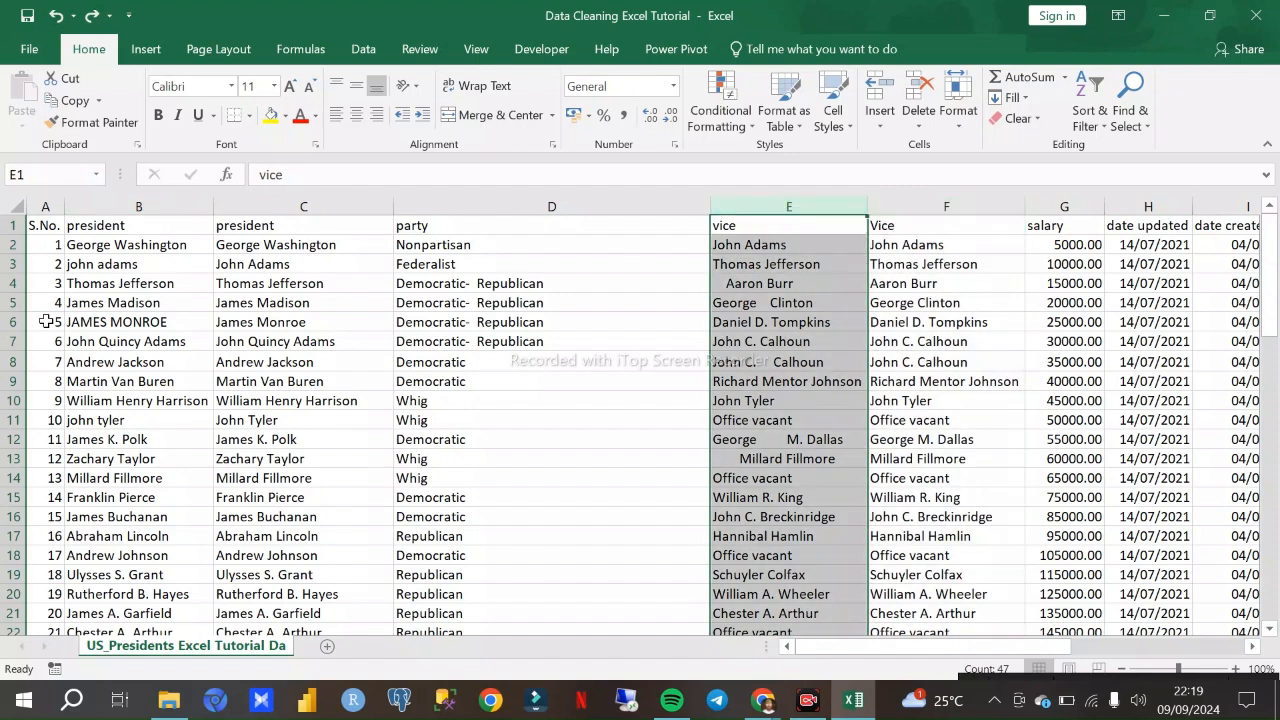
pyautogui.click(138, 206)
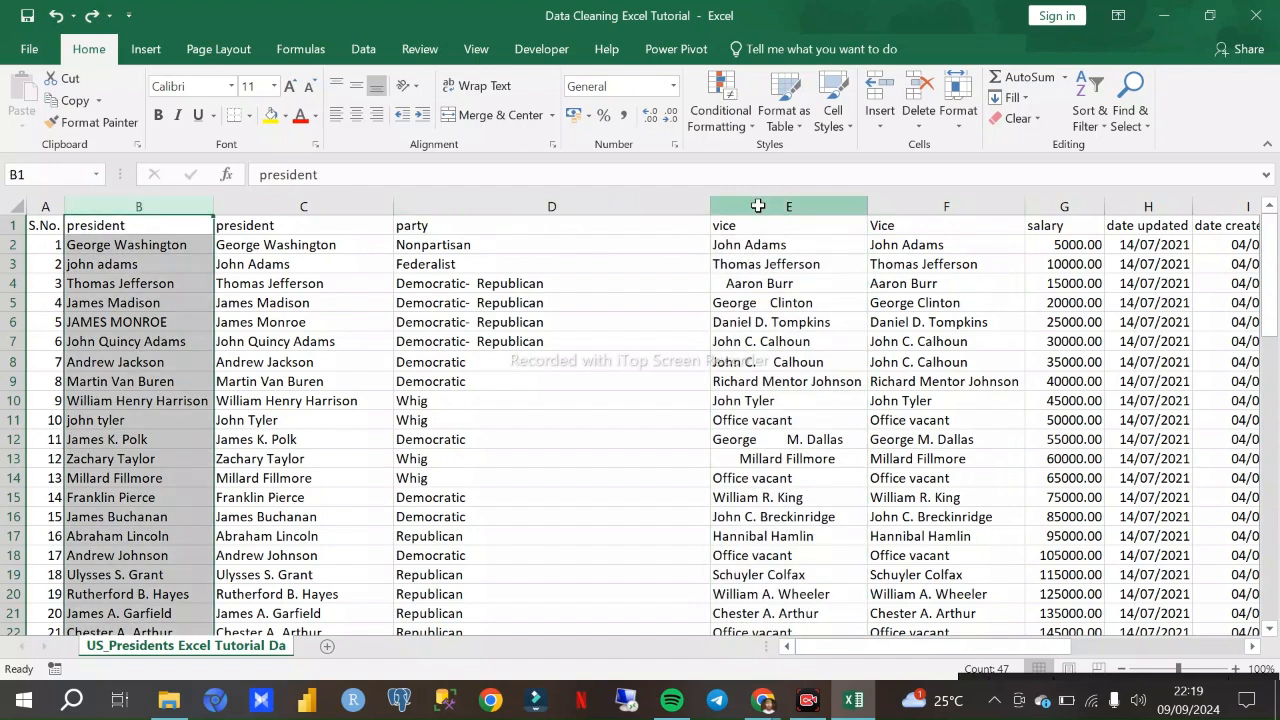
pyautogui.click(760, 206)
pyautogui.click(928, 206)
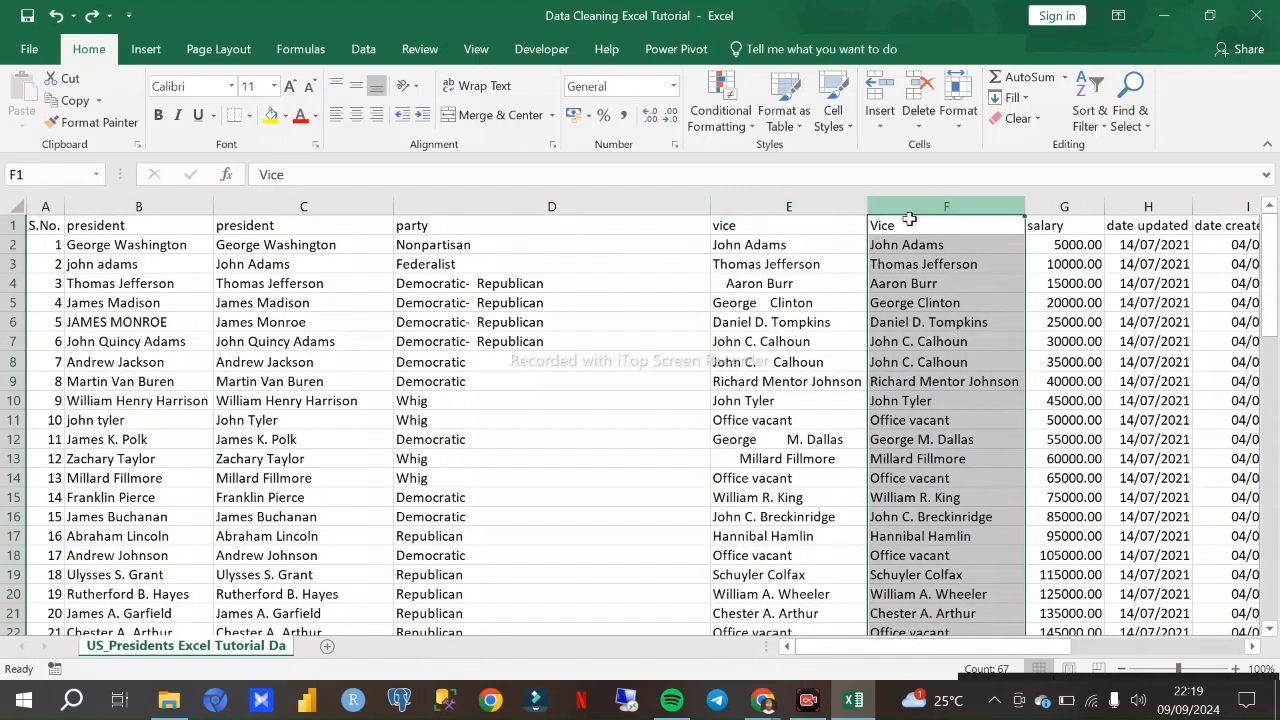
pyautogui.click(829, 206)
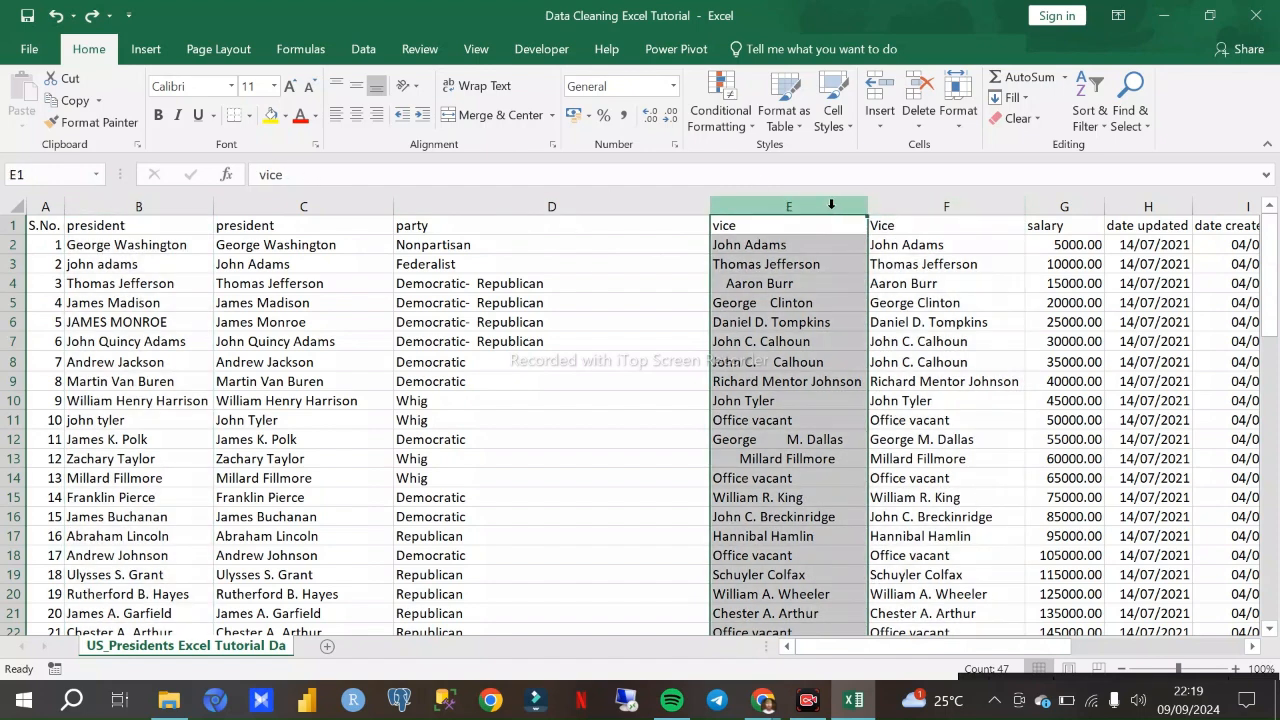
# - Copy the trimmed Vice column F and paste it as values over the original vice column E
pyautogui.click(912, 206)
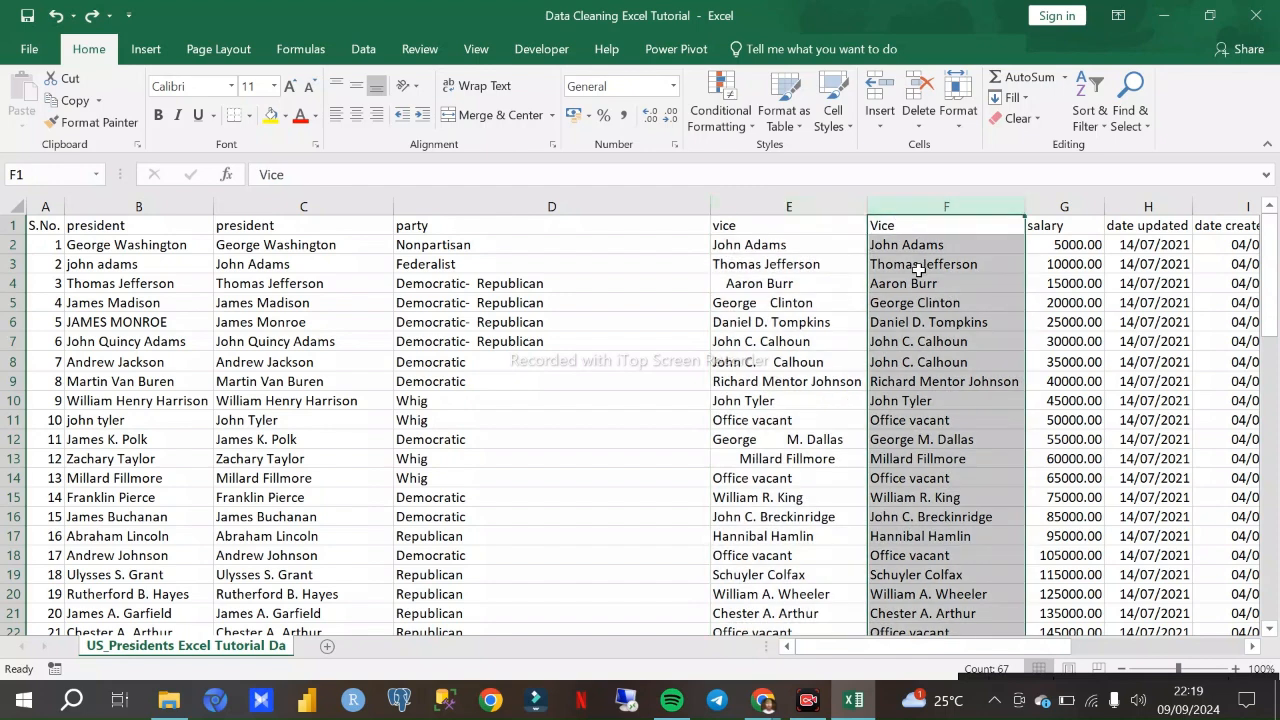
pyautogui.rightClick(924, 284)
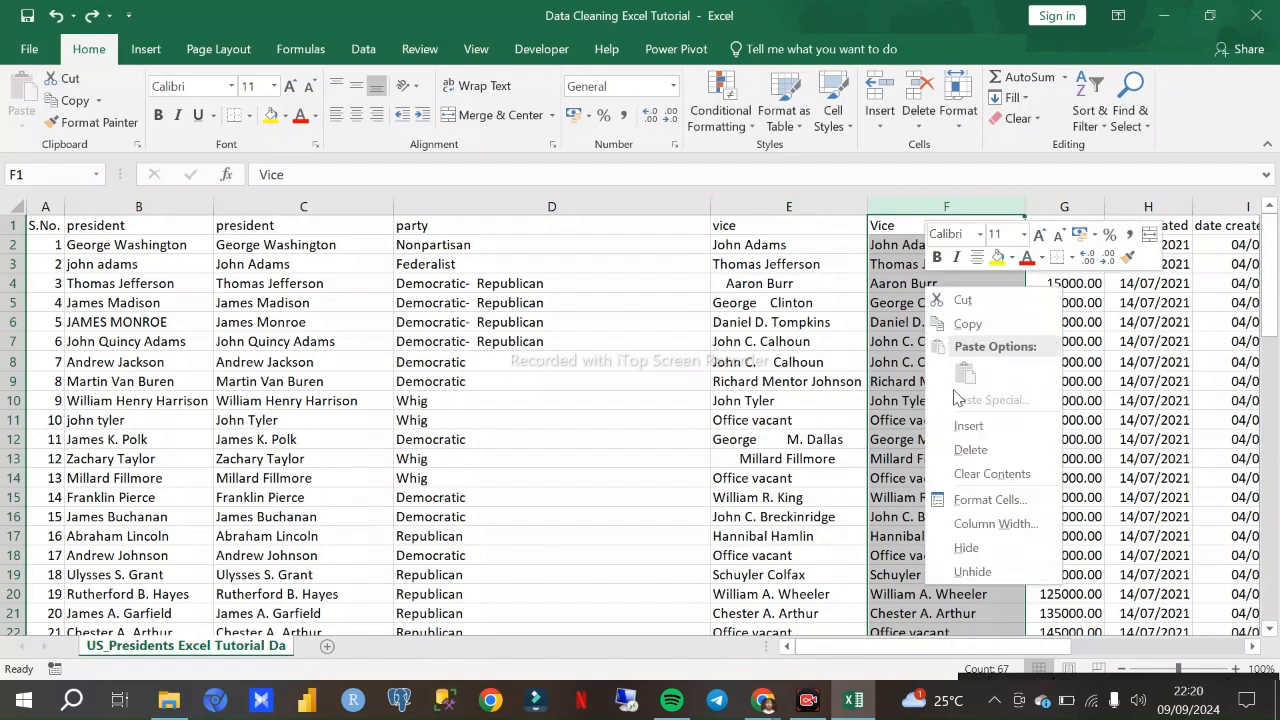
pyautogui.click(965, 325)
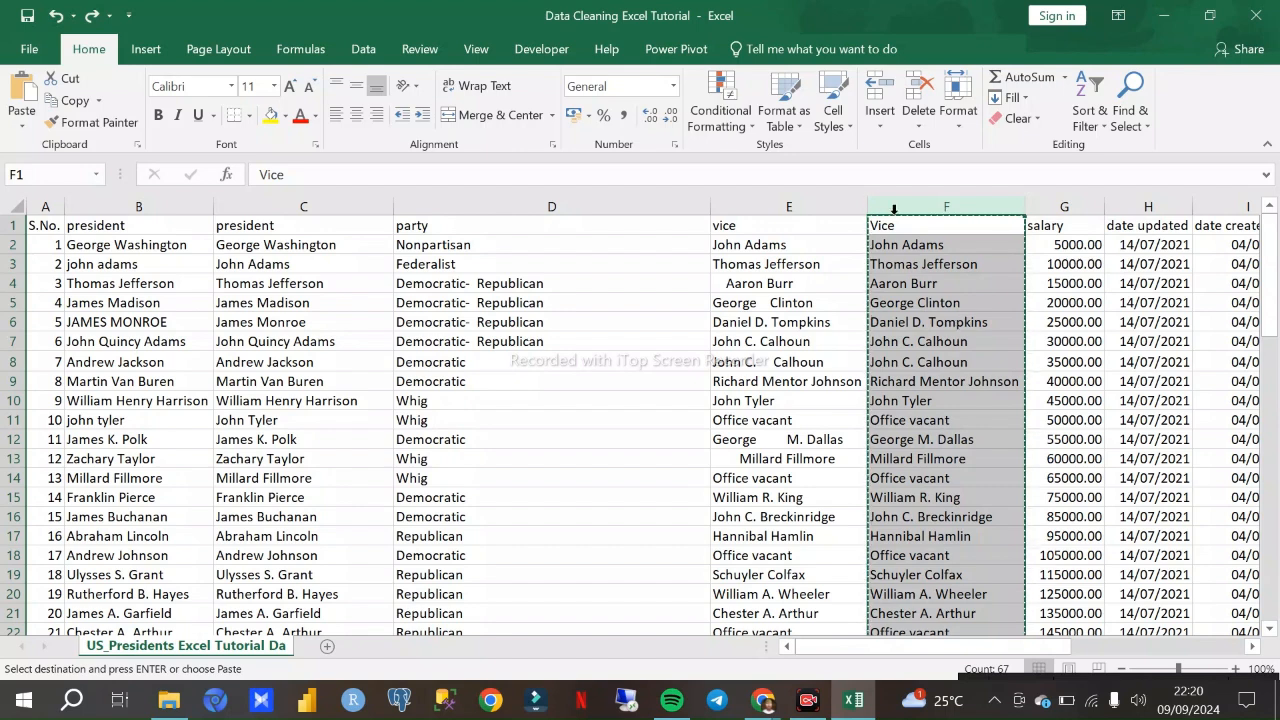
pyautogui.click(816, 208)
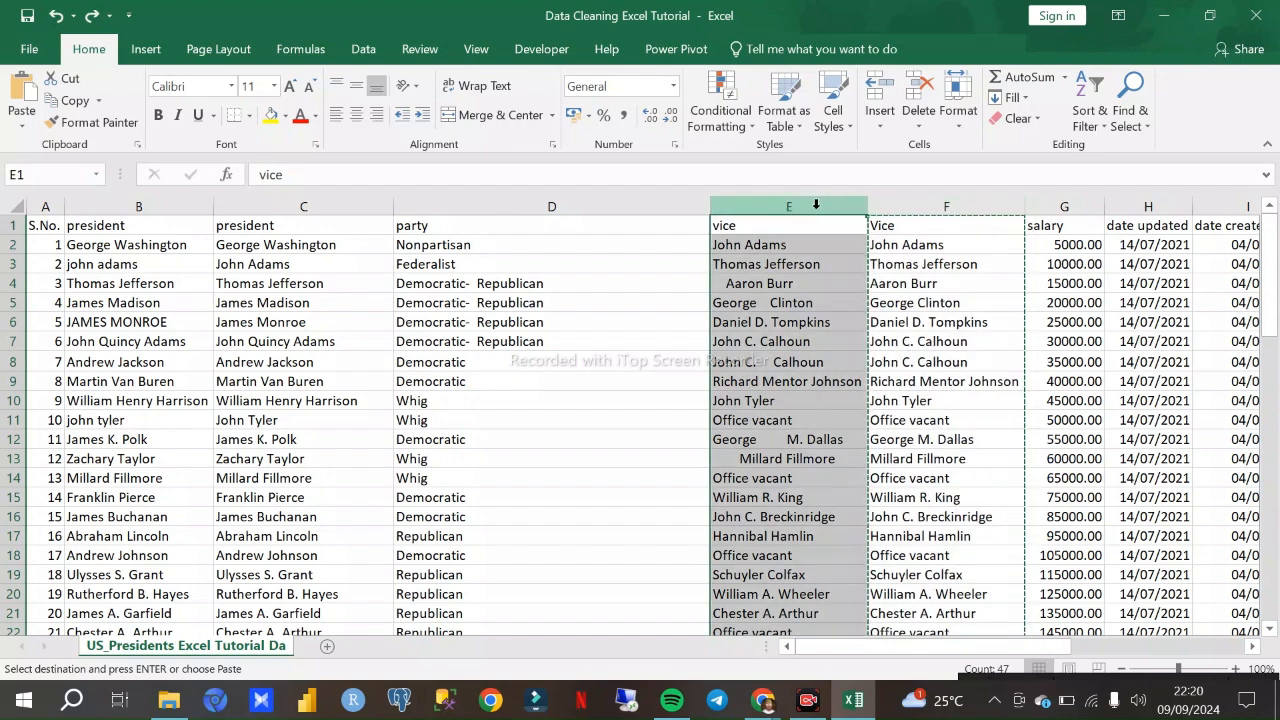
pyautogui.rightClick(795, 256)
pyautogui.click(866, 346)
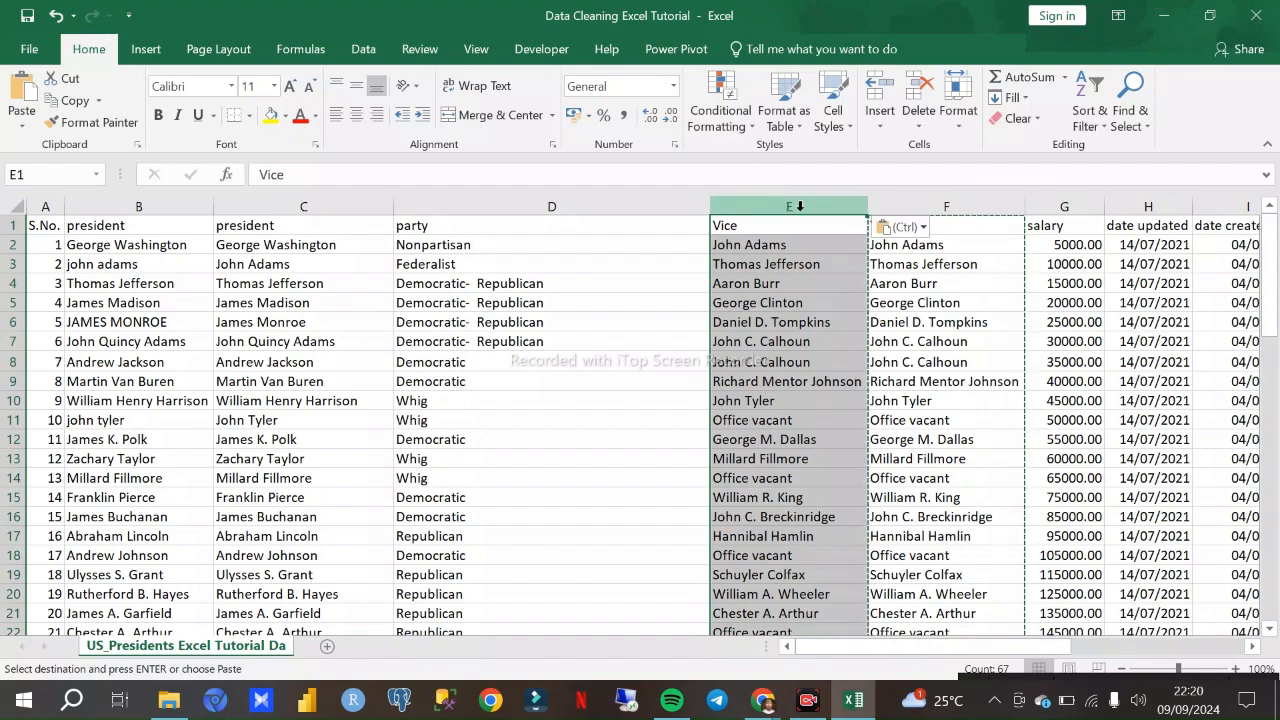
# - Check the TRIM formulas in F7 and F2, and clear all contents of the helper Vice column F
pyautogui.click(908, 341)
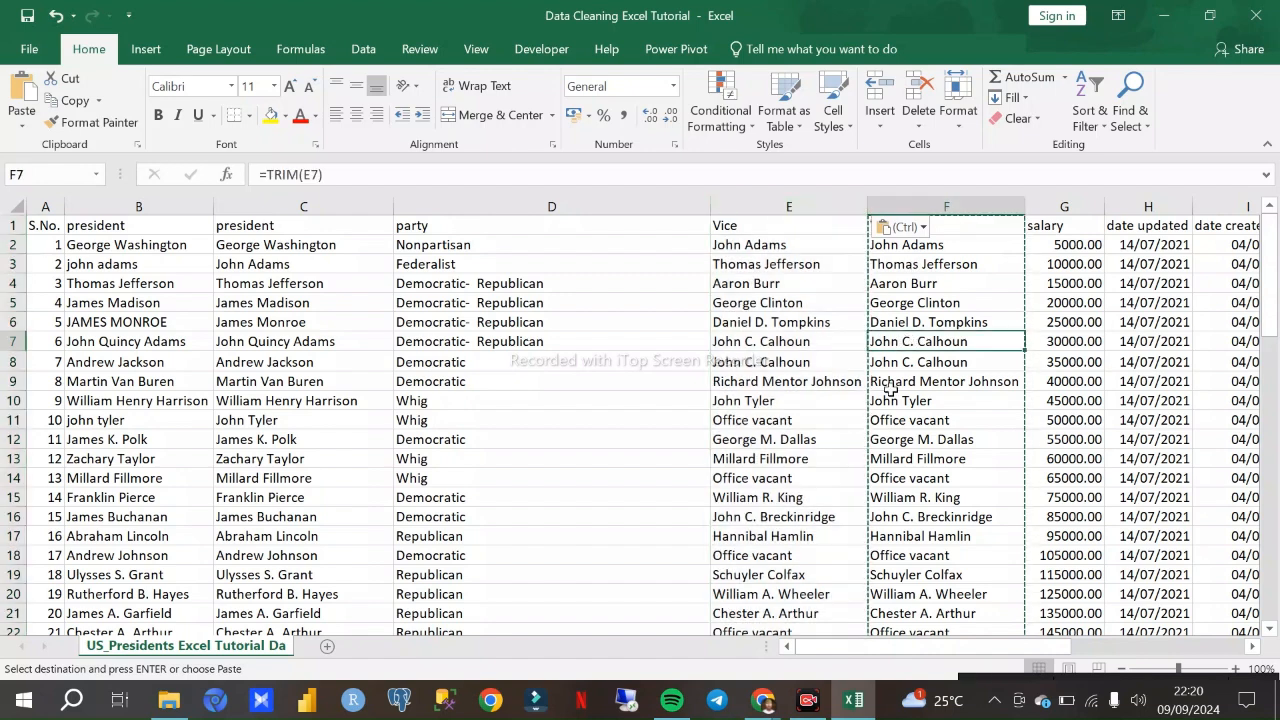
pyautogui.click(909, 248)
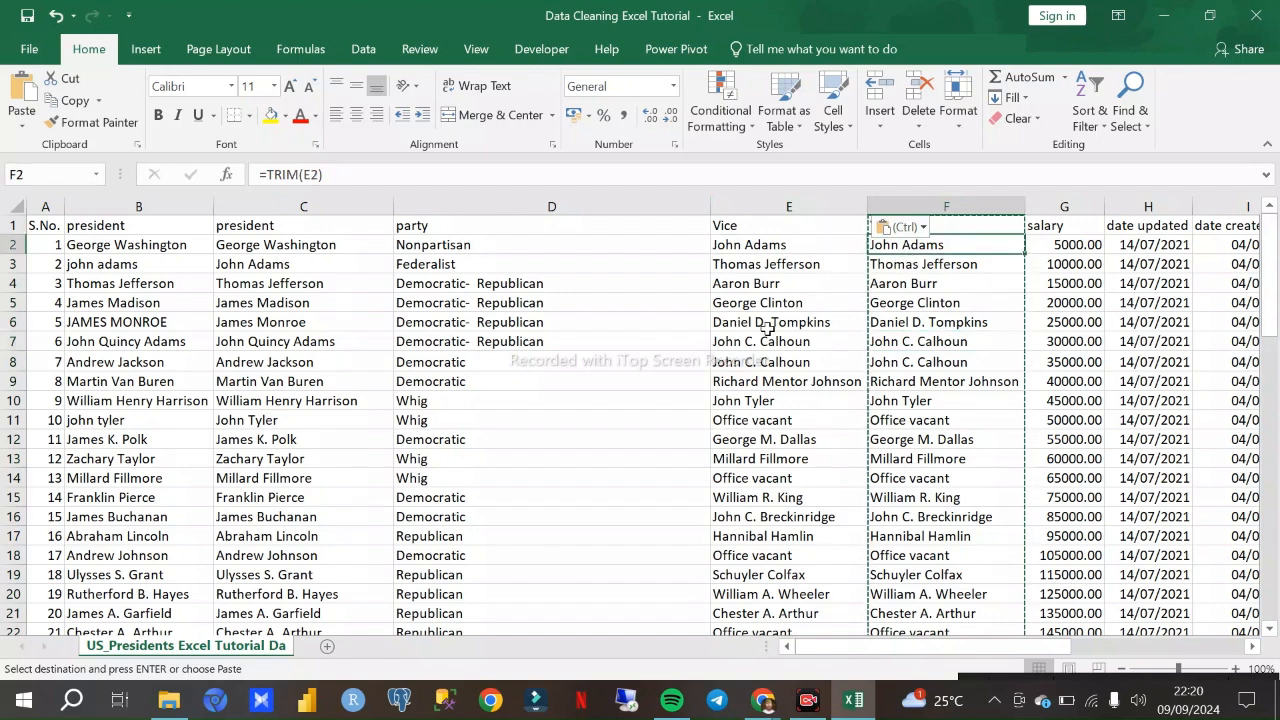
pyautogui.scroll(-7, 830, 275)
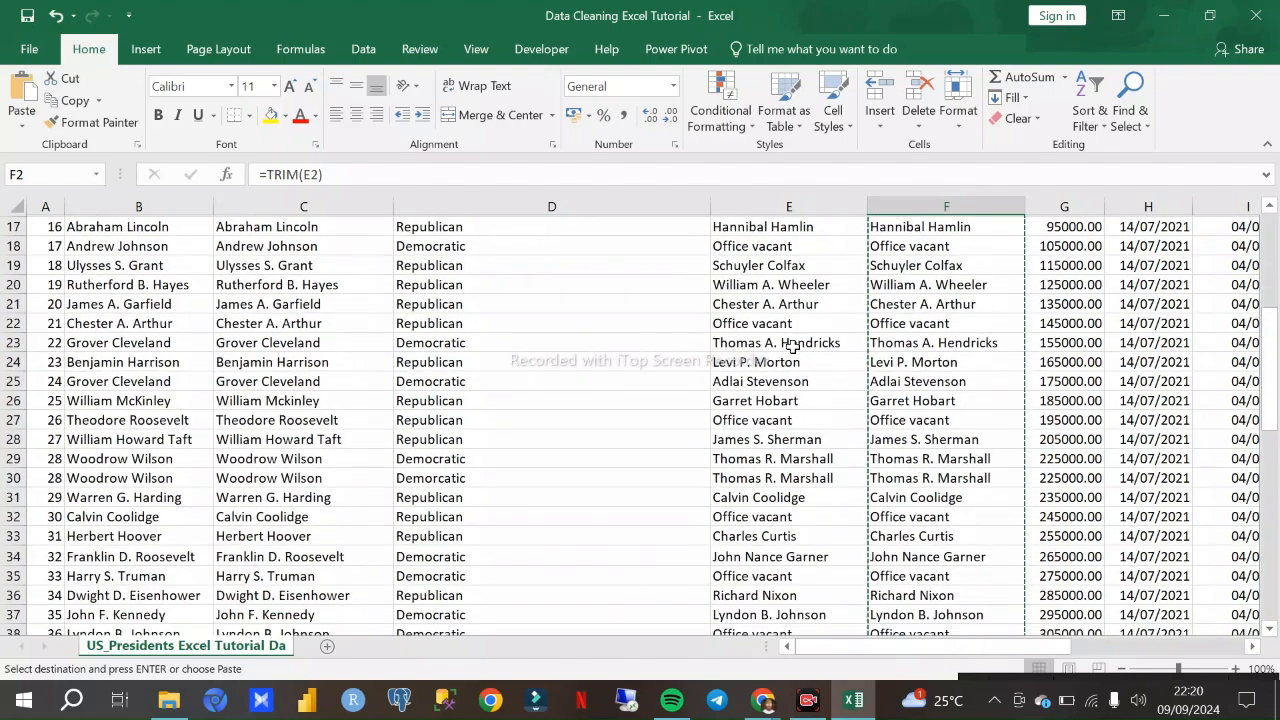
pyautogui.scroll(7, 855, 285)
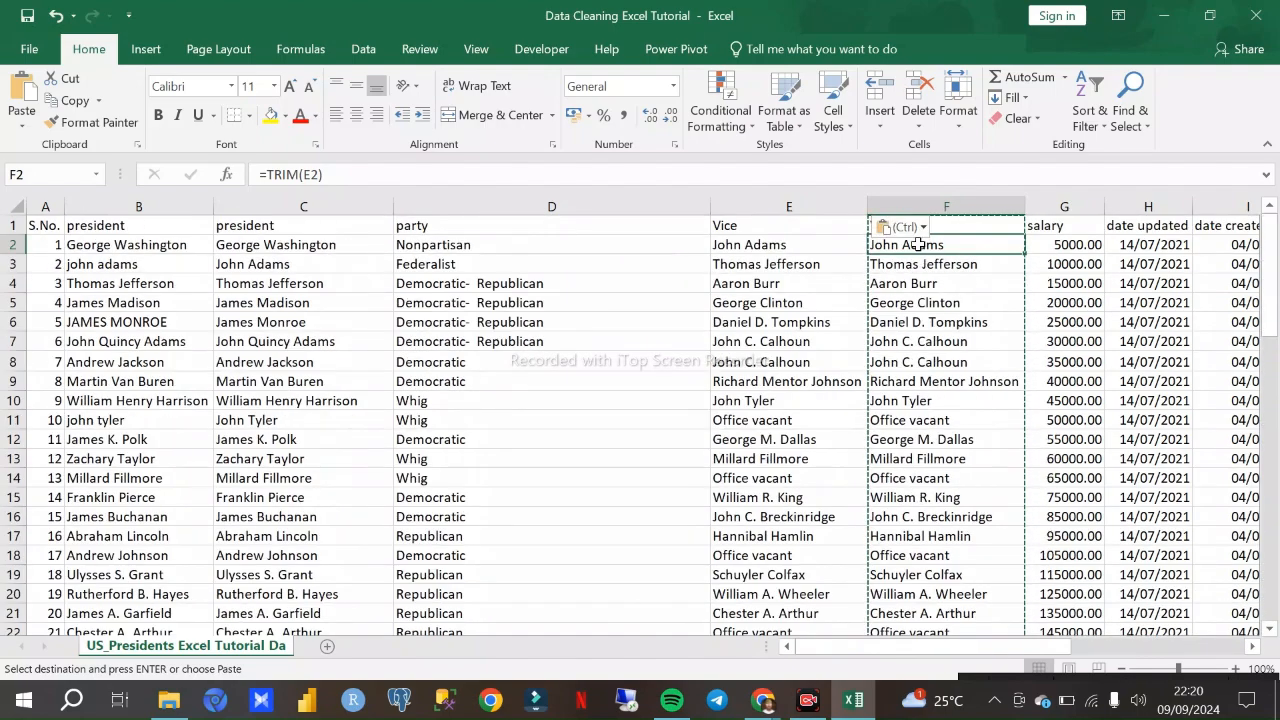
pyautogui.click(920, 204)
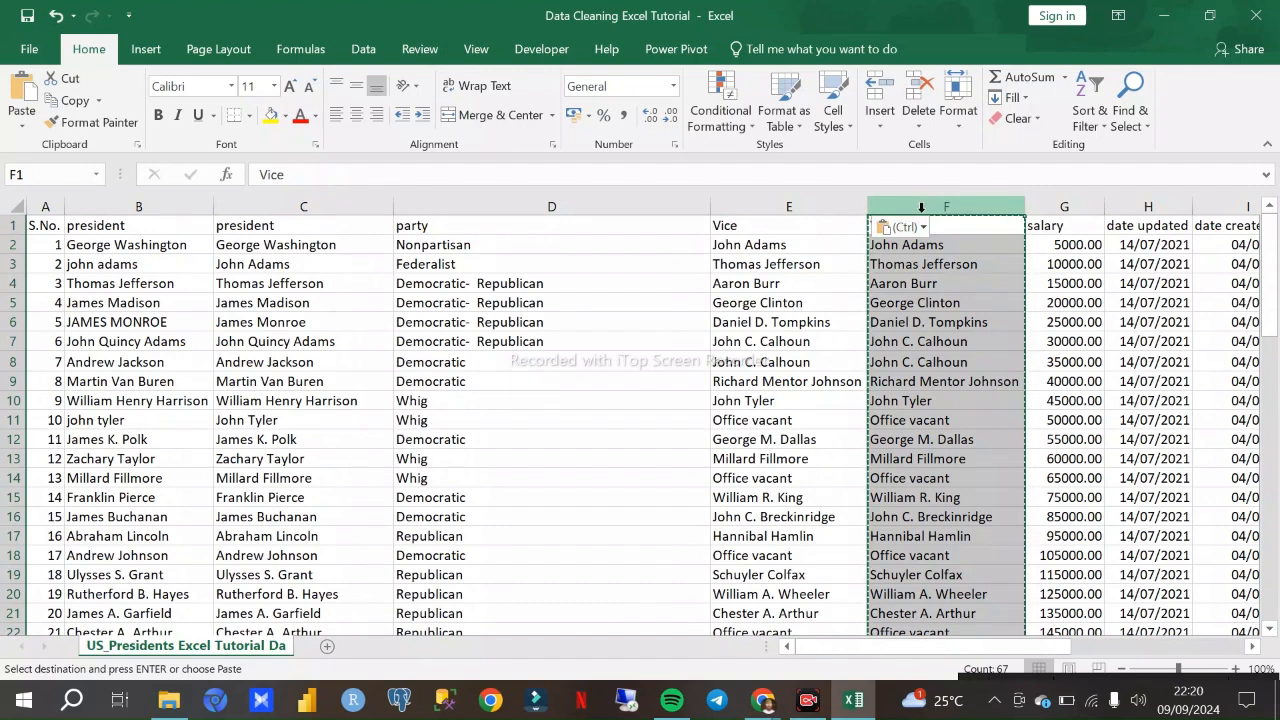
pyautogui.press('Delete')
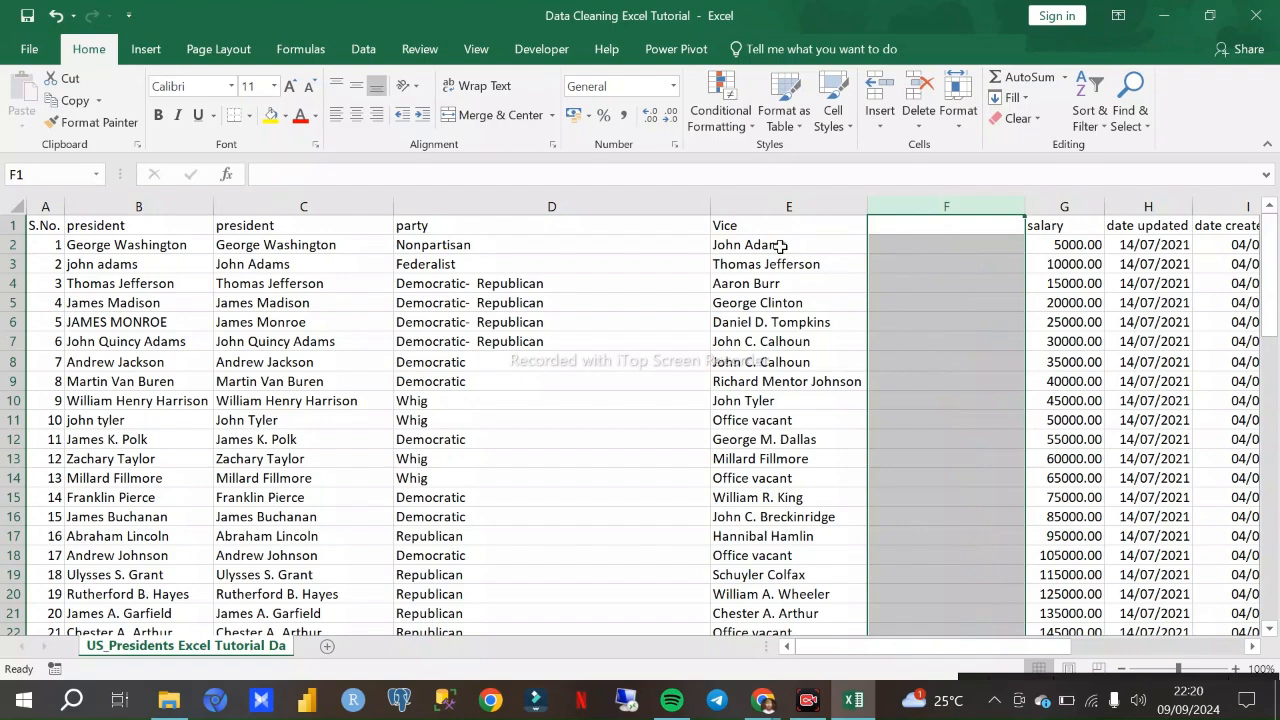
# - Review the cleaned Vice column E down the sheet and delete the emptied column F
pyautogui.scroll(-5, 794, 281)
pyautogui.scroll(5, 780, 350)
pyautogui.scroll(-9, 780, 280)
pyautogui.scroll(-4, 760, 375)
pyautogui.scroll(13, 765, 330)
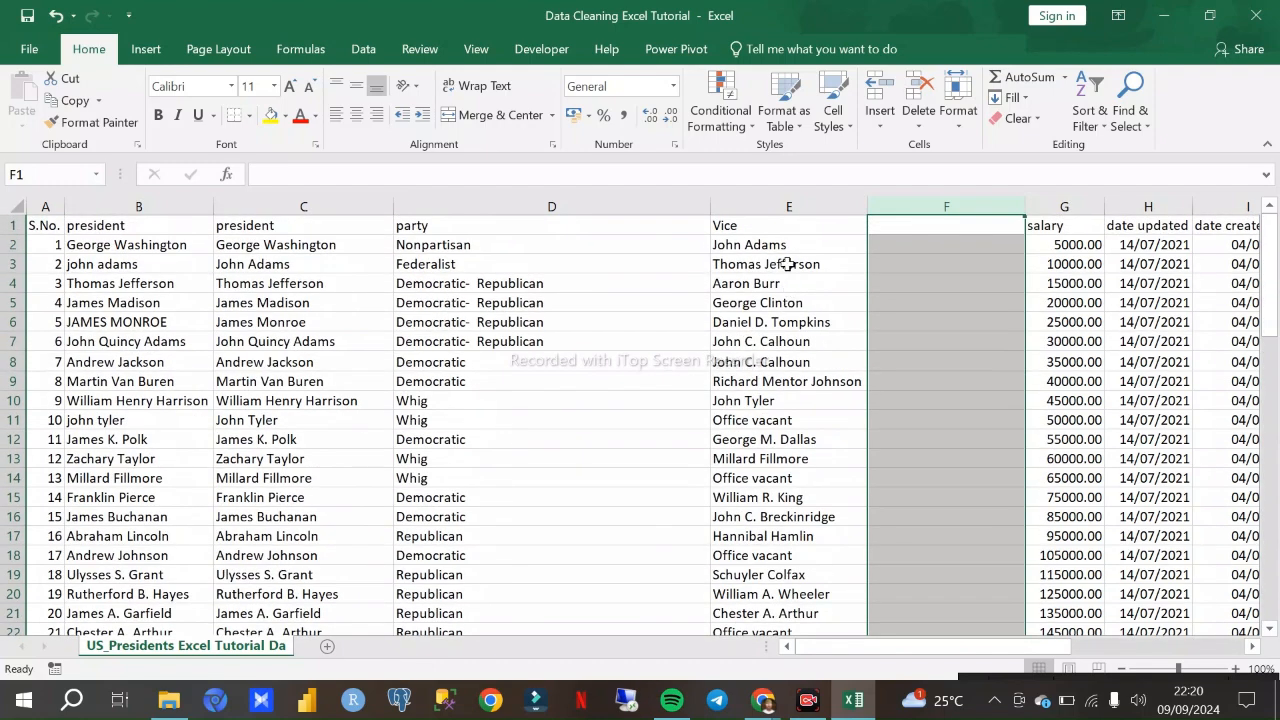
pyautogui.rightClick(935, 205)
pyautogui.click(1001, 373)
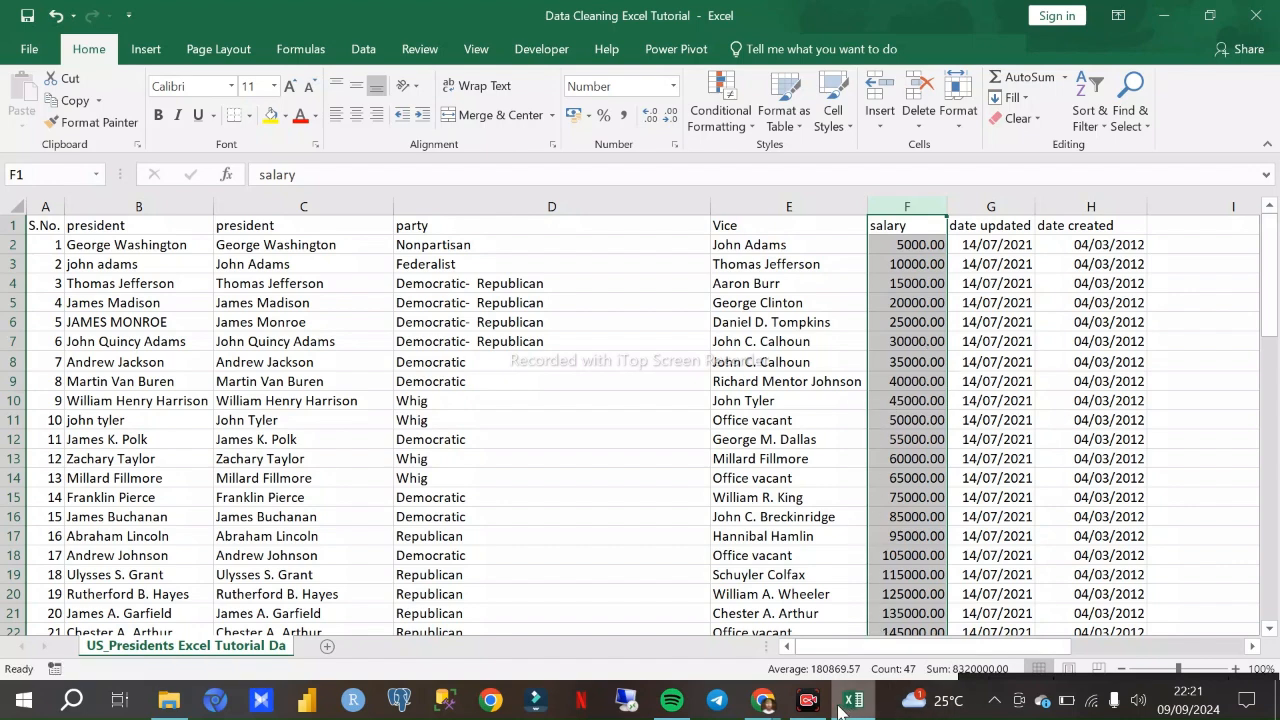
# - Check the Google Meet call in Chrome and return to the Excel workbook
pyautogui.click(762, 700)
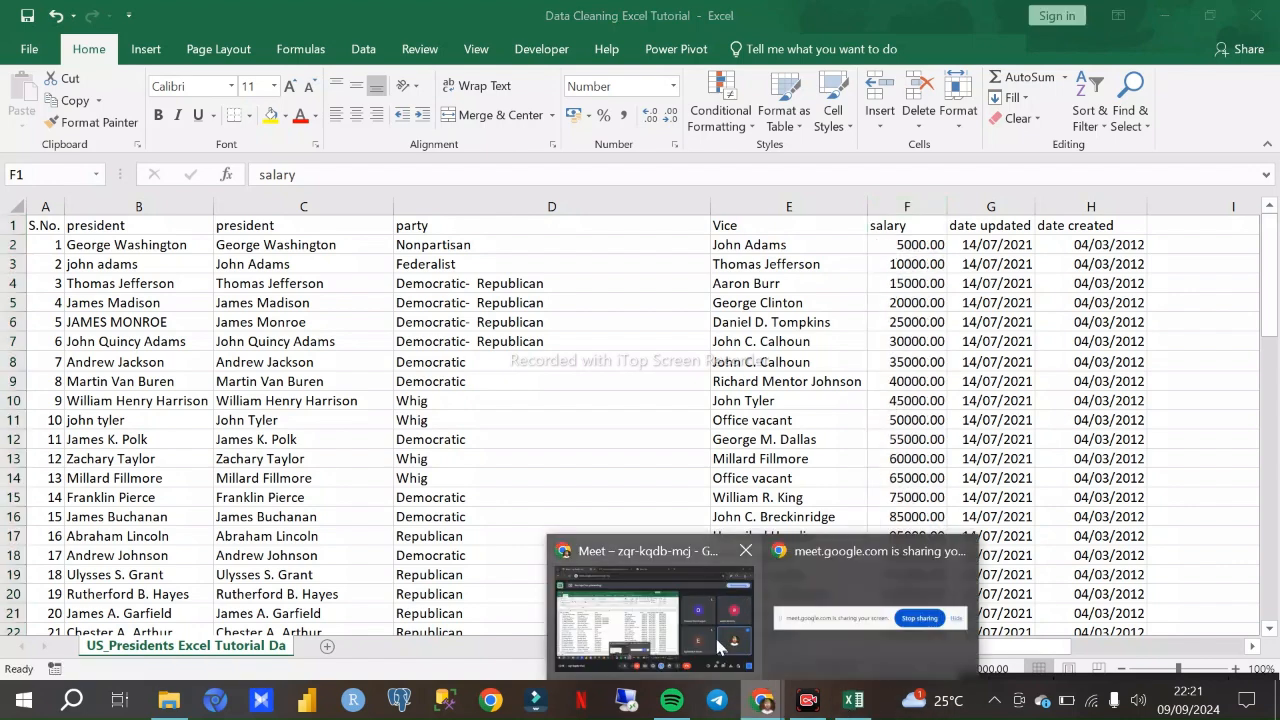
pyautogui.click(636, 604)
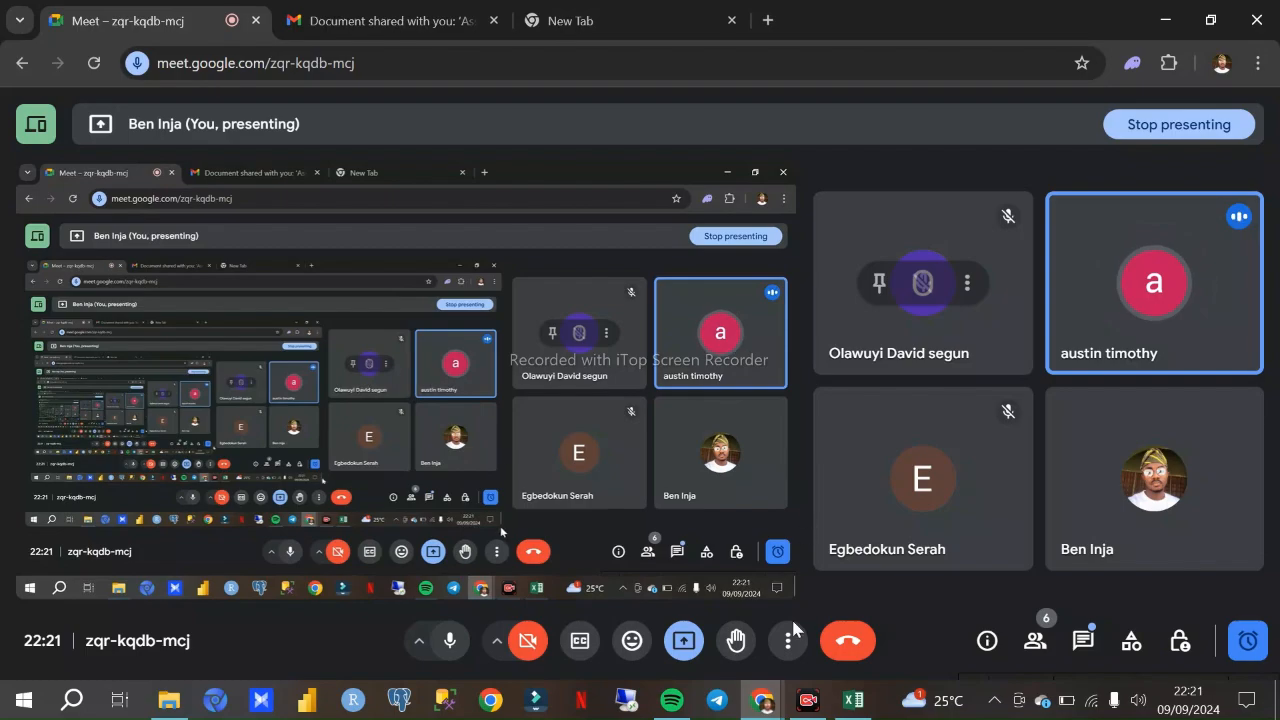
pyautogui.click(852, 697)
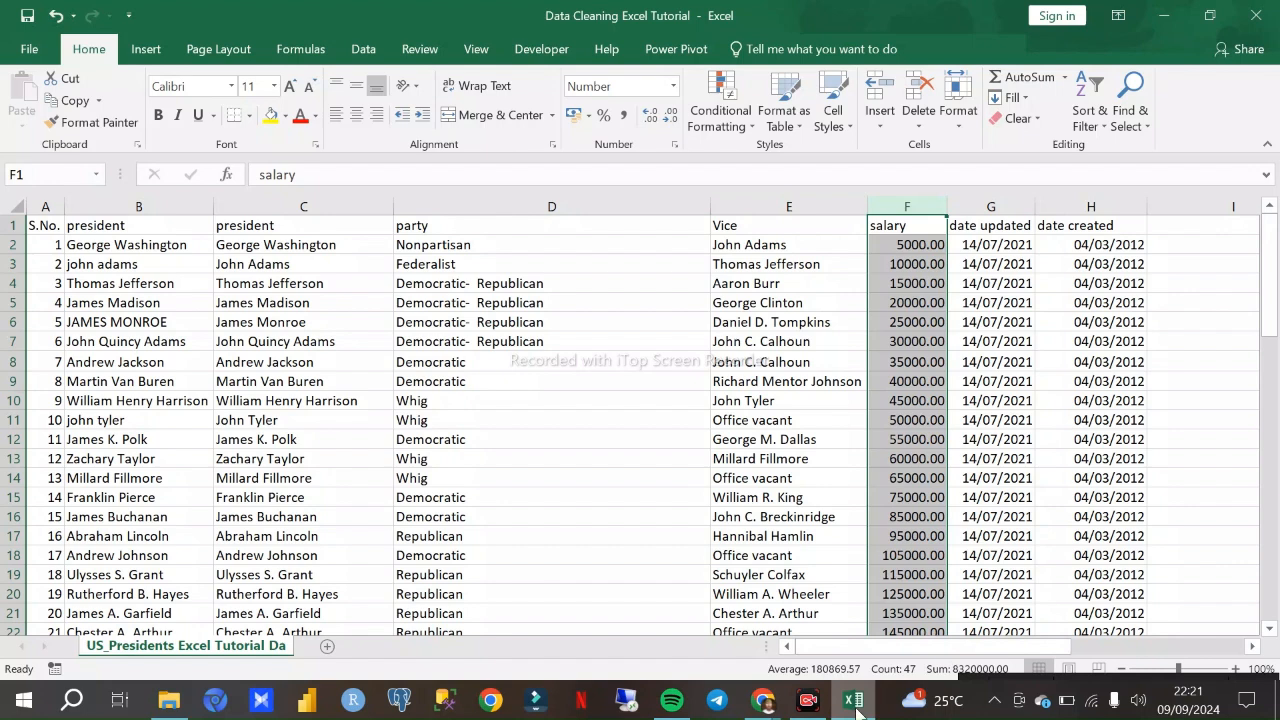
pyautogui.moveTo(857, 707)
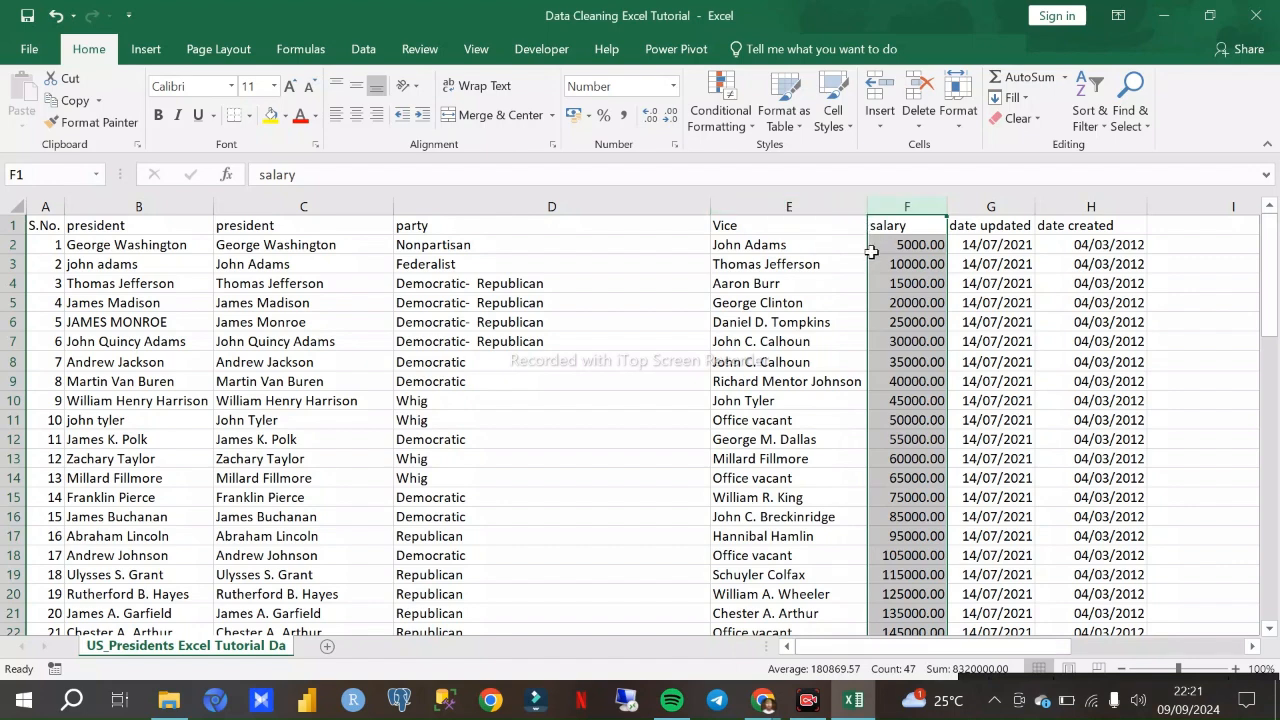
# - Undo the deletion of the empty column F and compare it with the Vice column E
pyautogui.hotkey('ctrl', 'shift', '+')
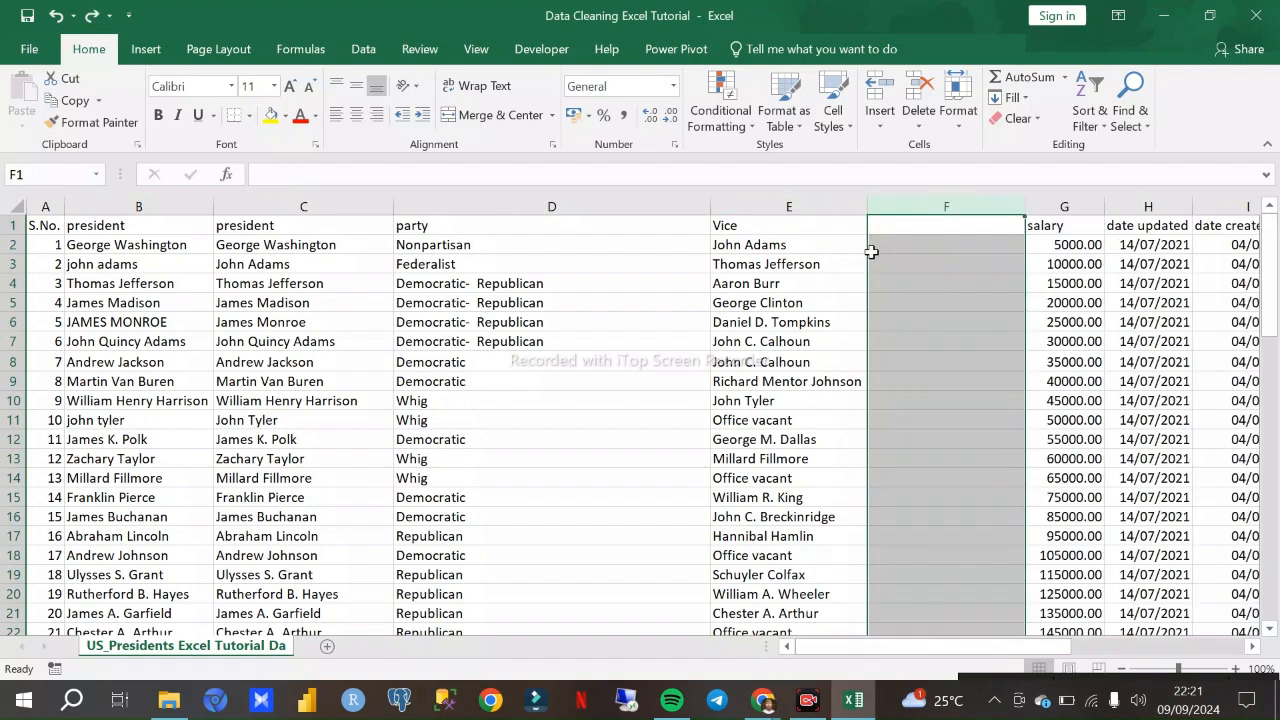
pyautogui.click(834, 206)
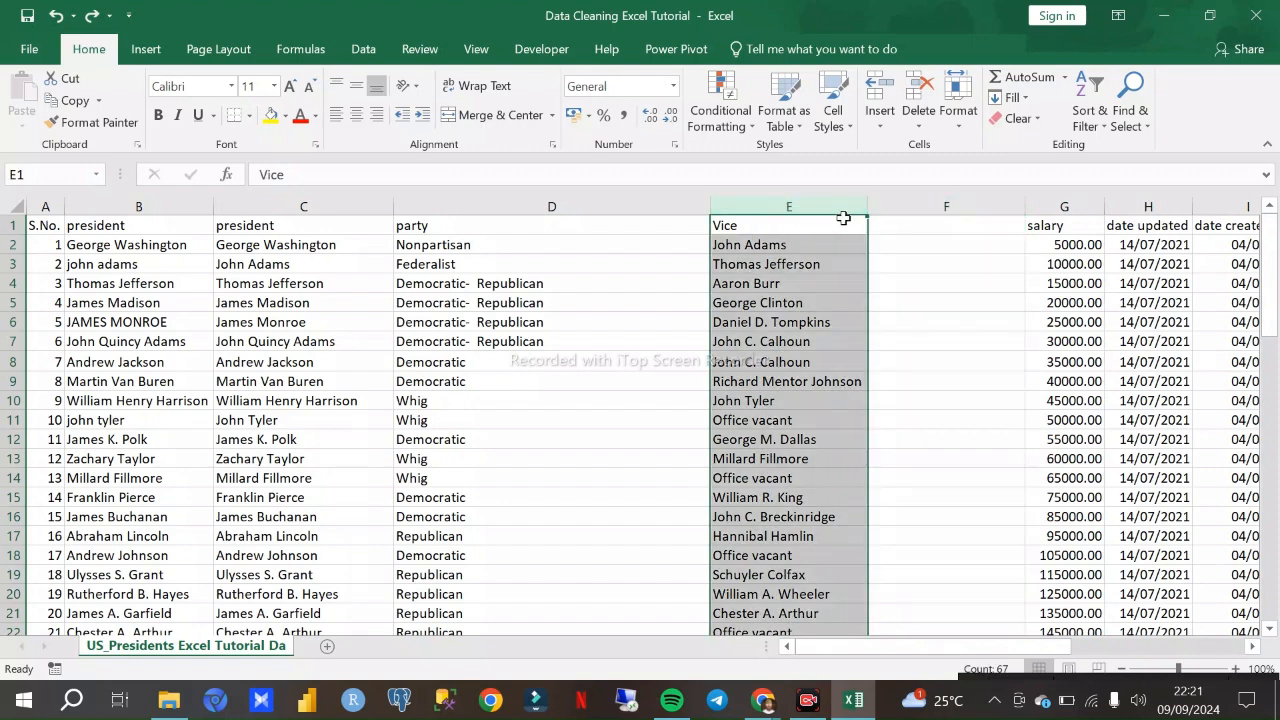
pyautogui.click(914, 206)
pyautogui.click(889, 226)
pyautogui.click(908, 205)
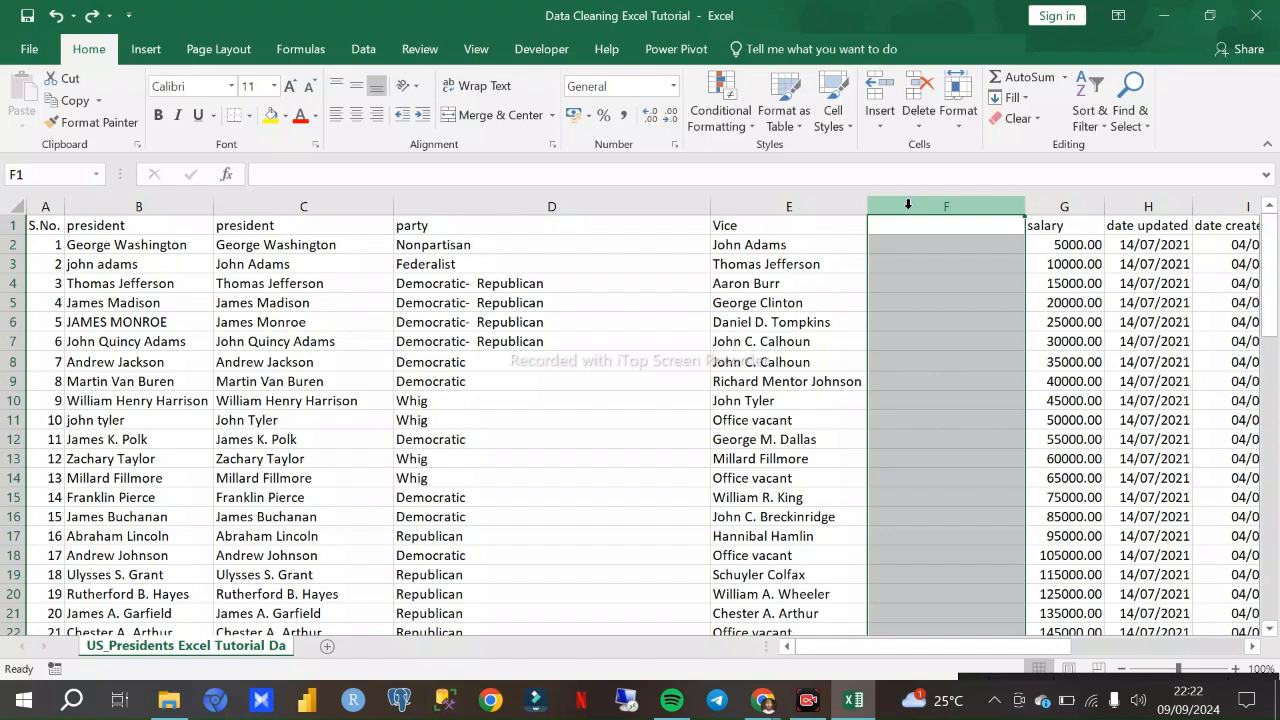
pyautogui.click(814, 205)
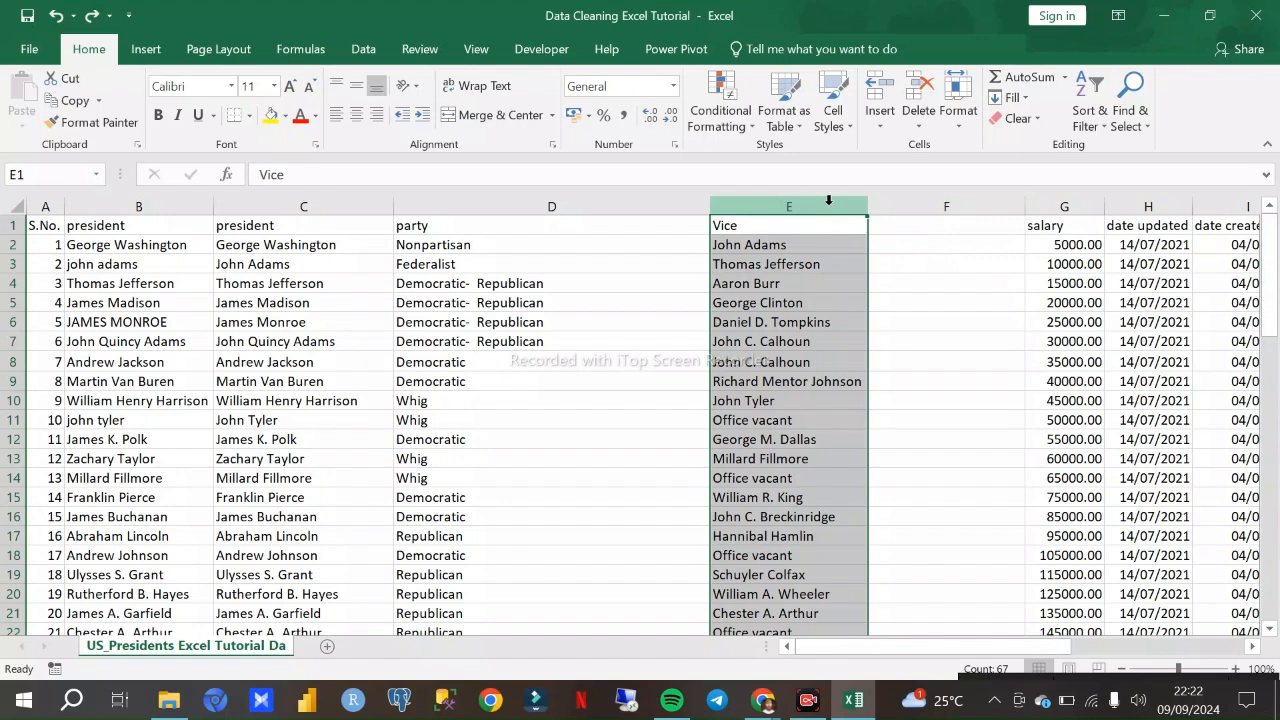
pyautogui.click(929, 201)
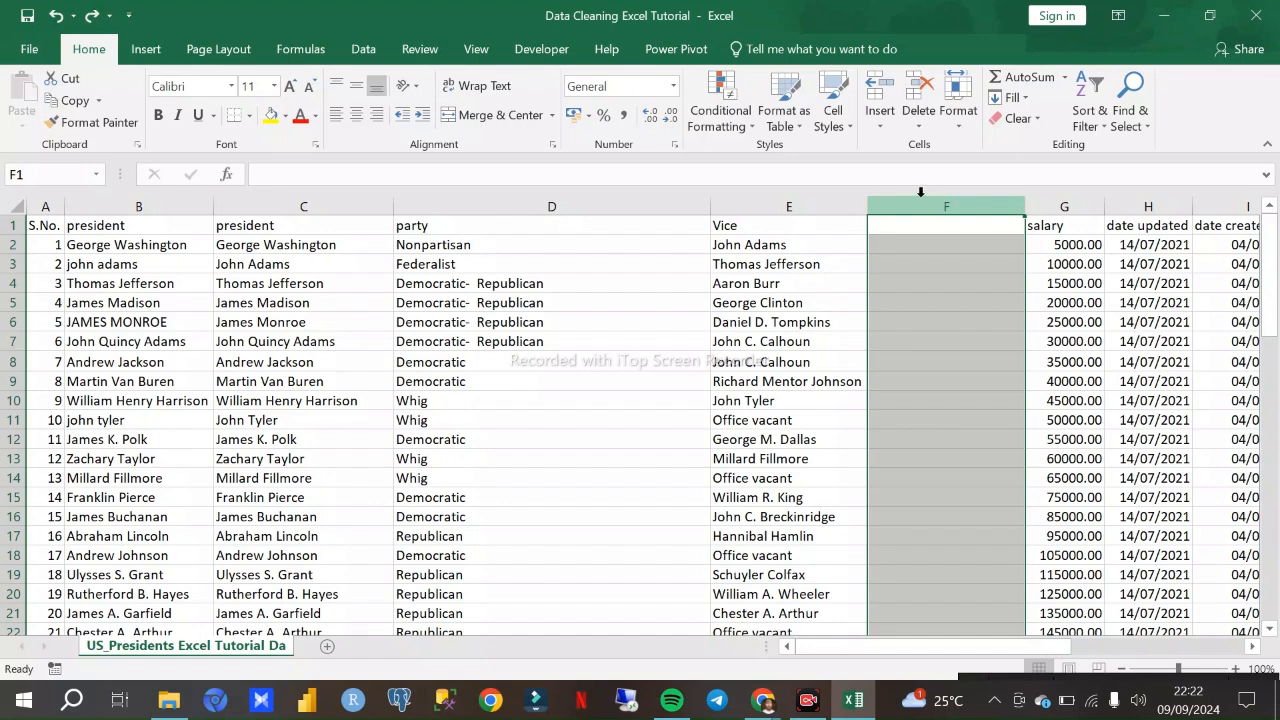
pyautogui.click(855, 209)
pyautogui.click(943, 208)
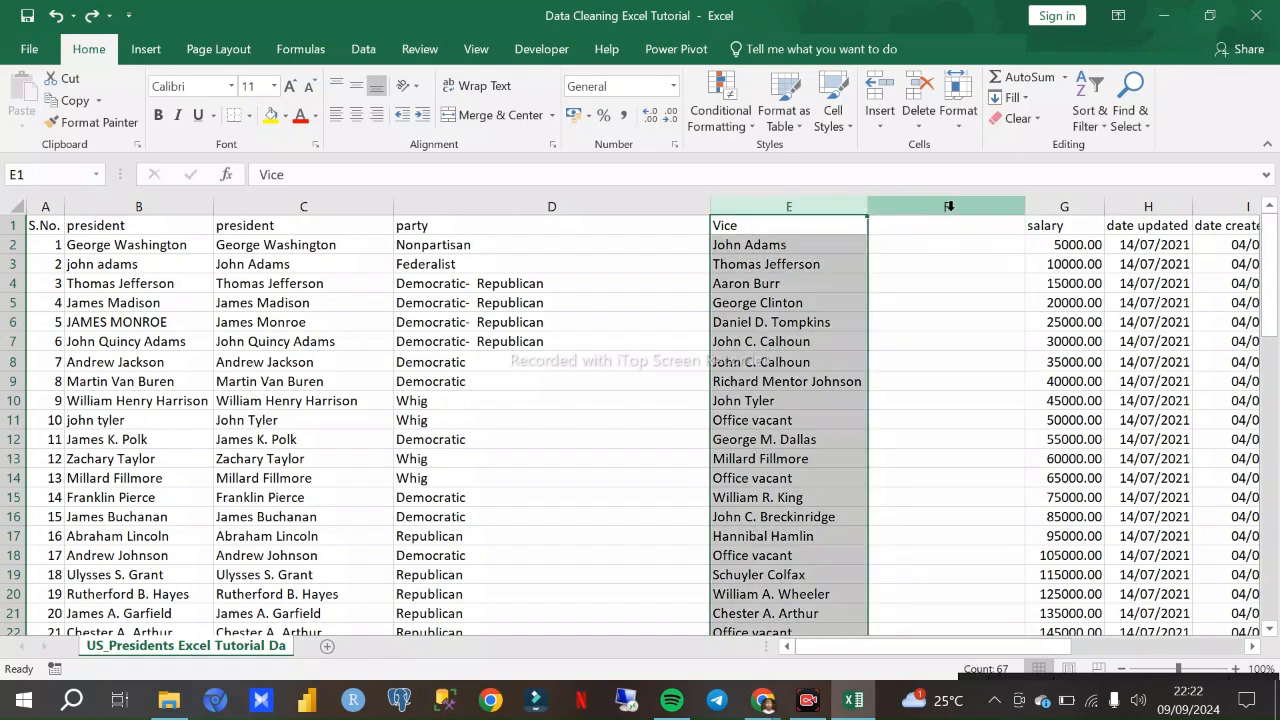
pyautogui.click(847, 204)
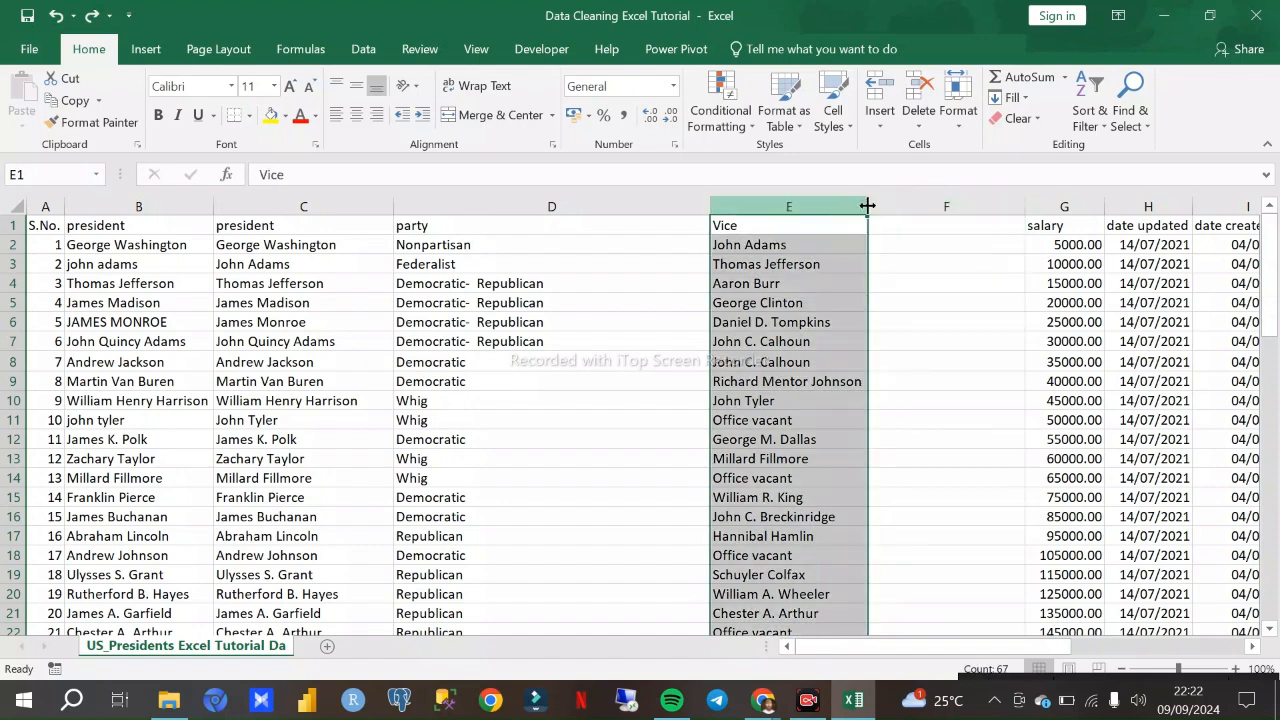
# - Delete the empty column F between the Vice and salary columns
pyautogui.click(904, 204)
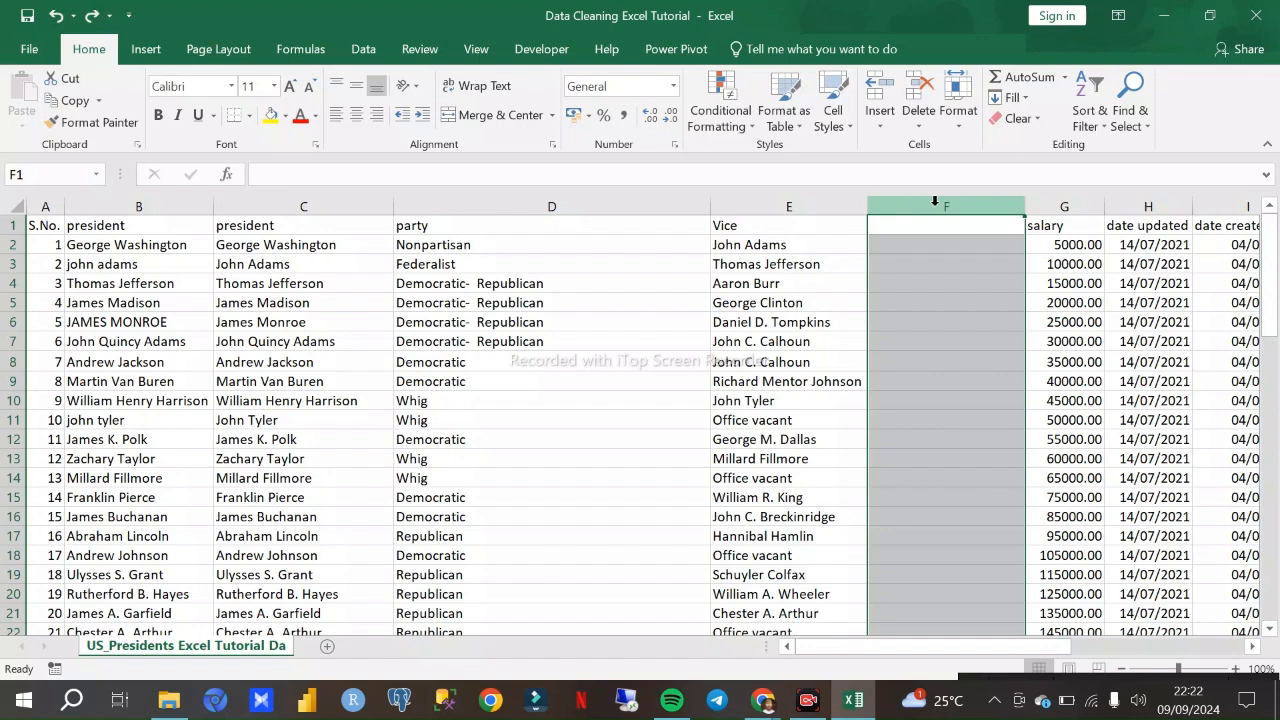
pyautogui.rightClick(934, 208)
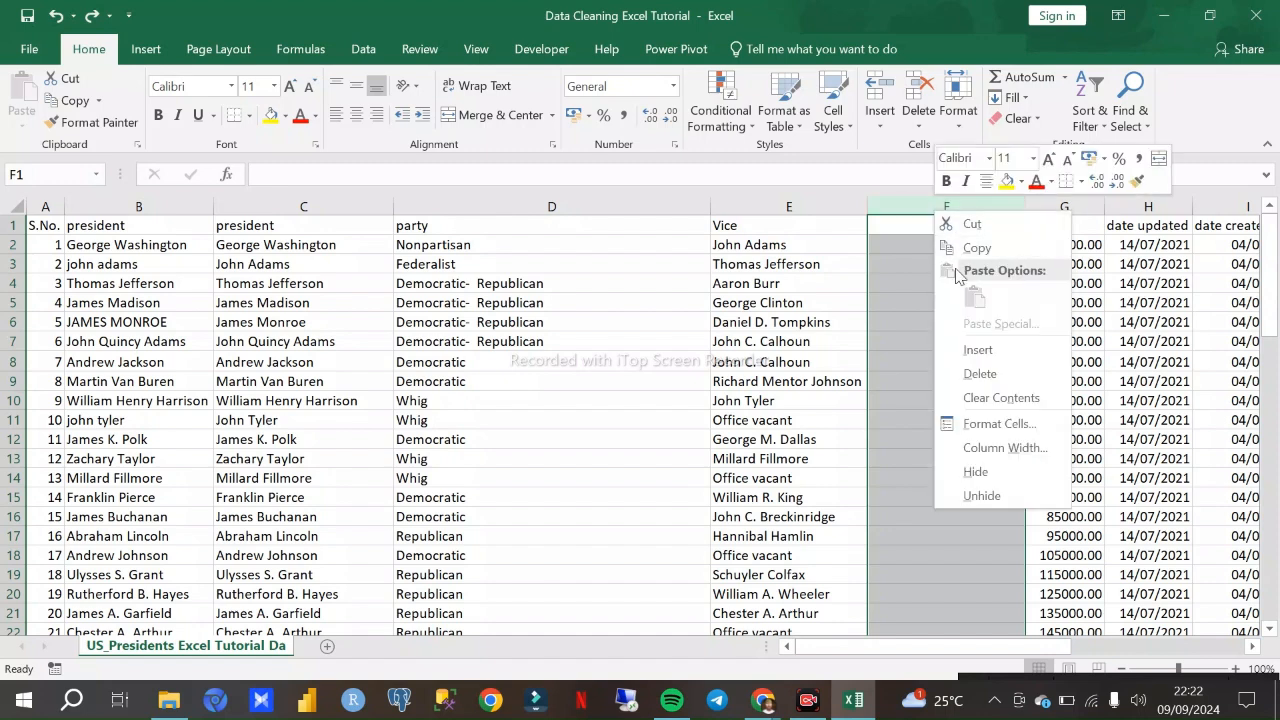
pyautogui.click(980, 374)
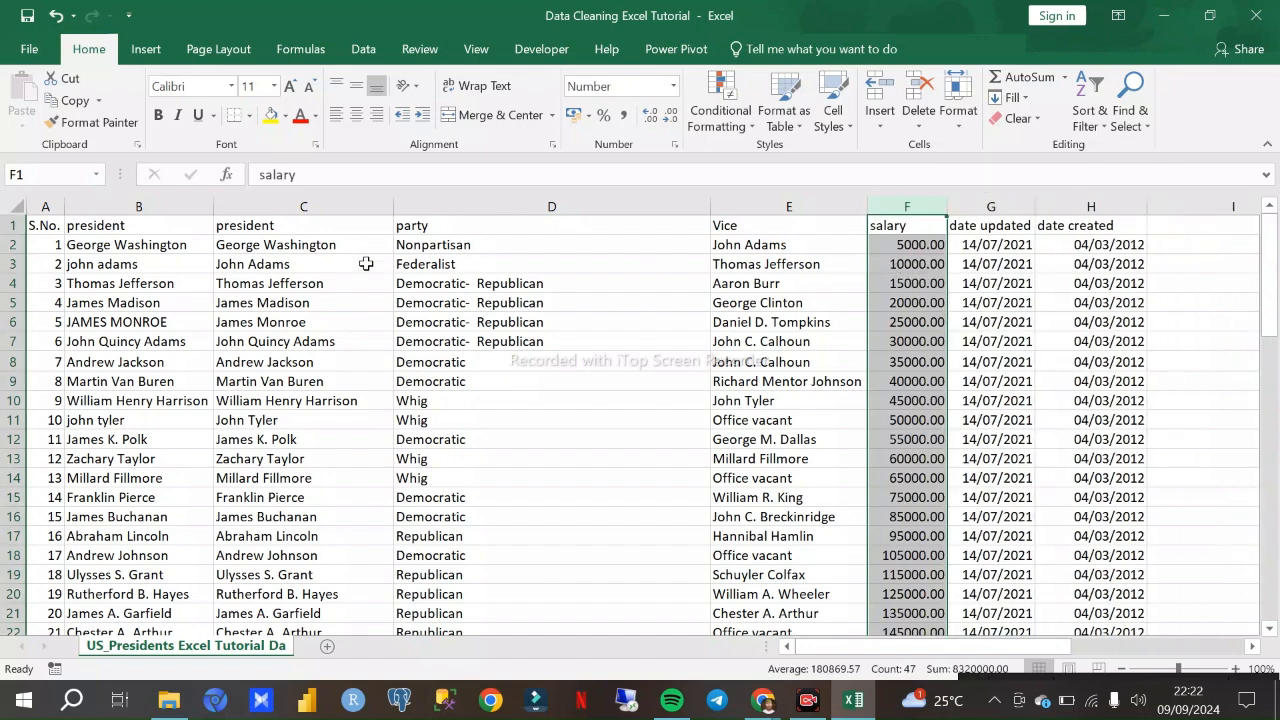
# - Compare the original president column B with the cleaned president column C
pyautogui.click(281, 208)
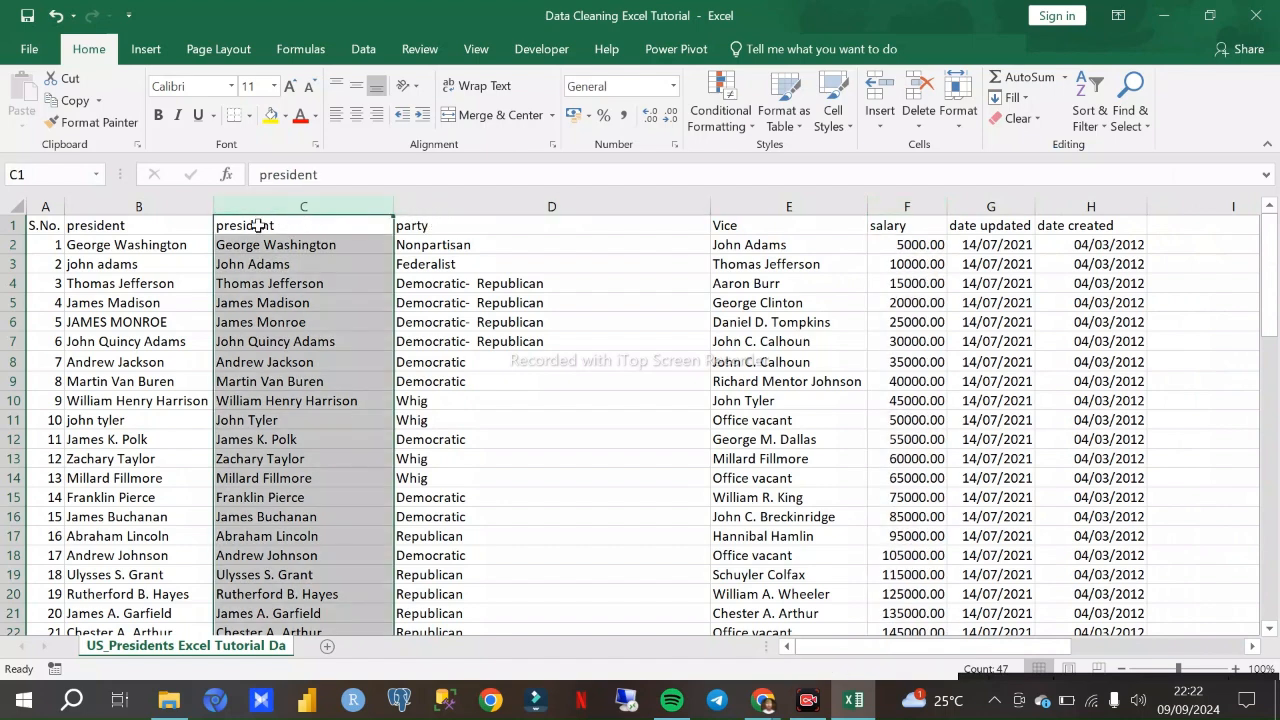
pyautogui.click(166, 207)
pyautogui.click(303, 205)
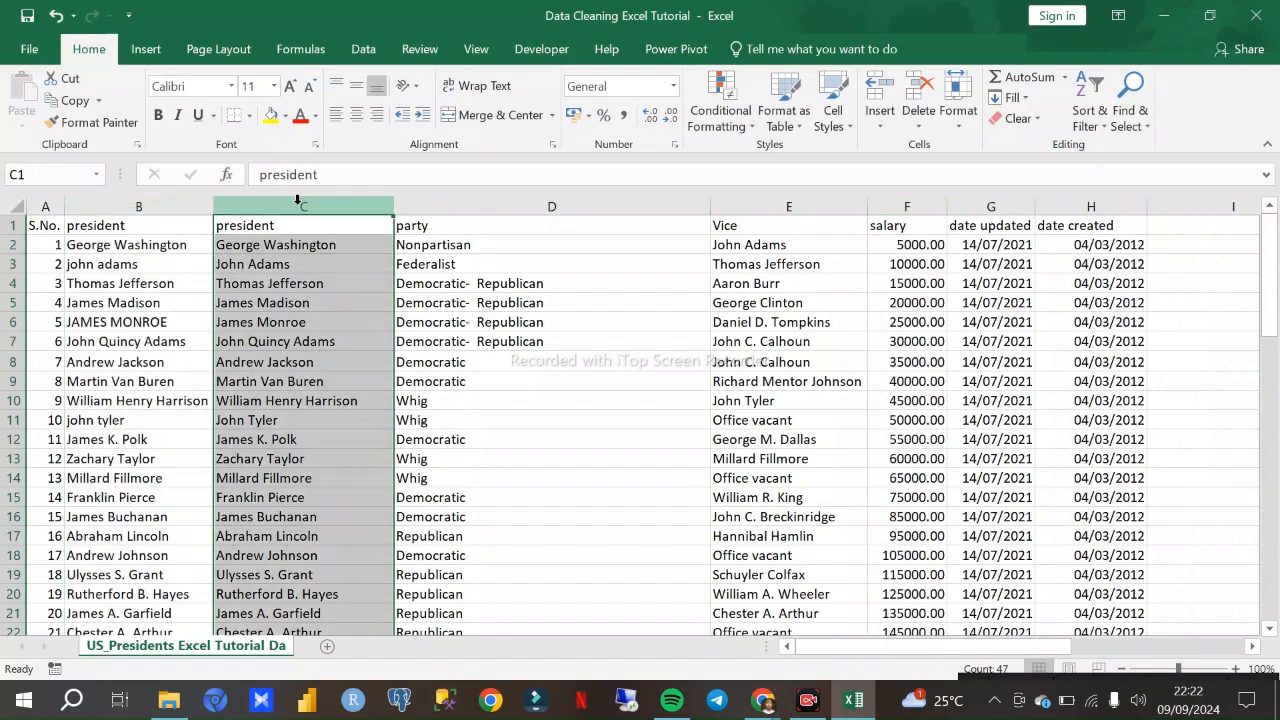
pyautogui.click(184, 206)
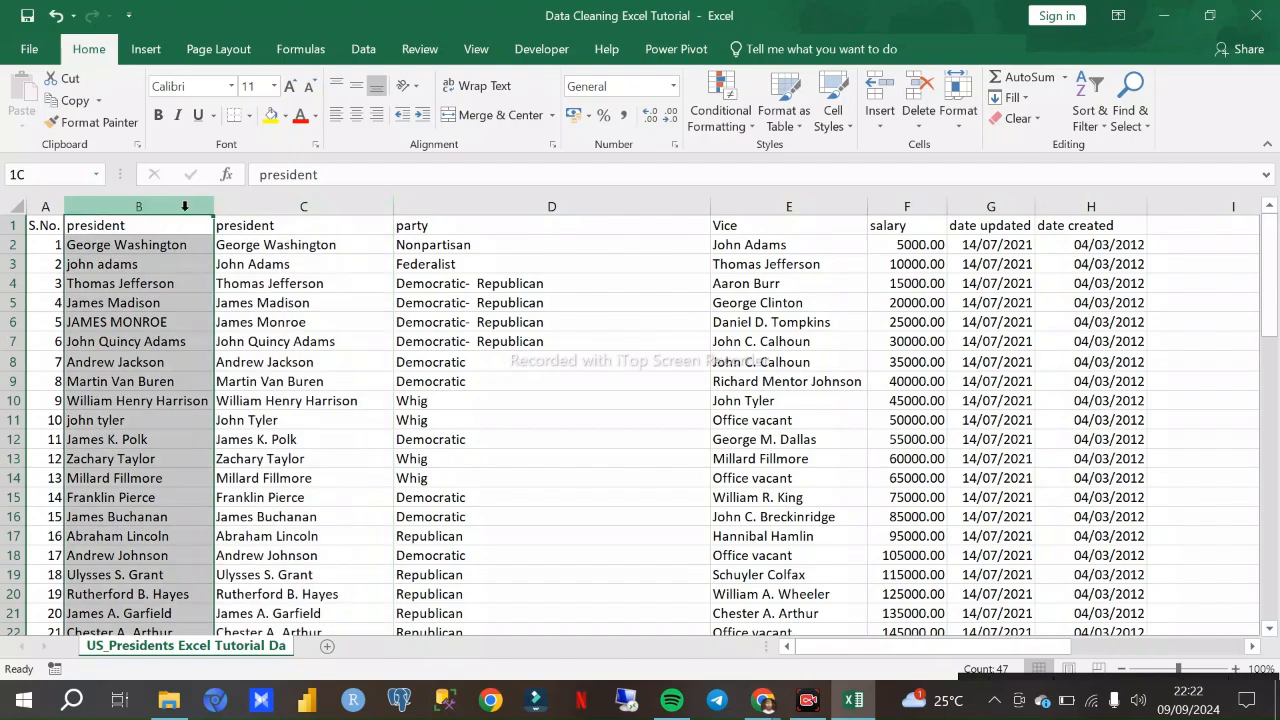
# - Look in on the Google Meet call in Chrome, and go back to the Excel workbook
pyautogui.click(762, 700)
pyautogui.click(676, 622)
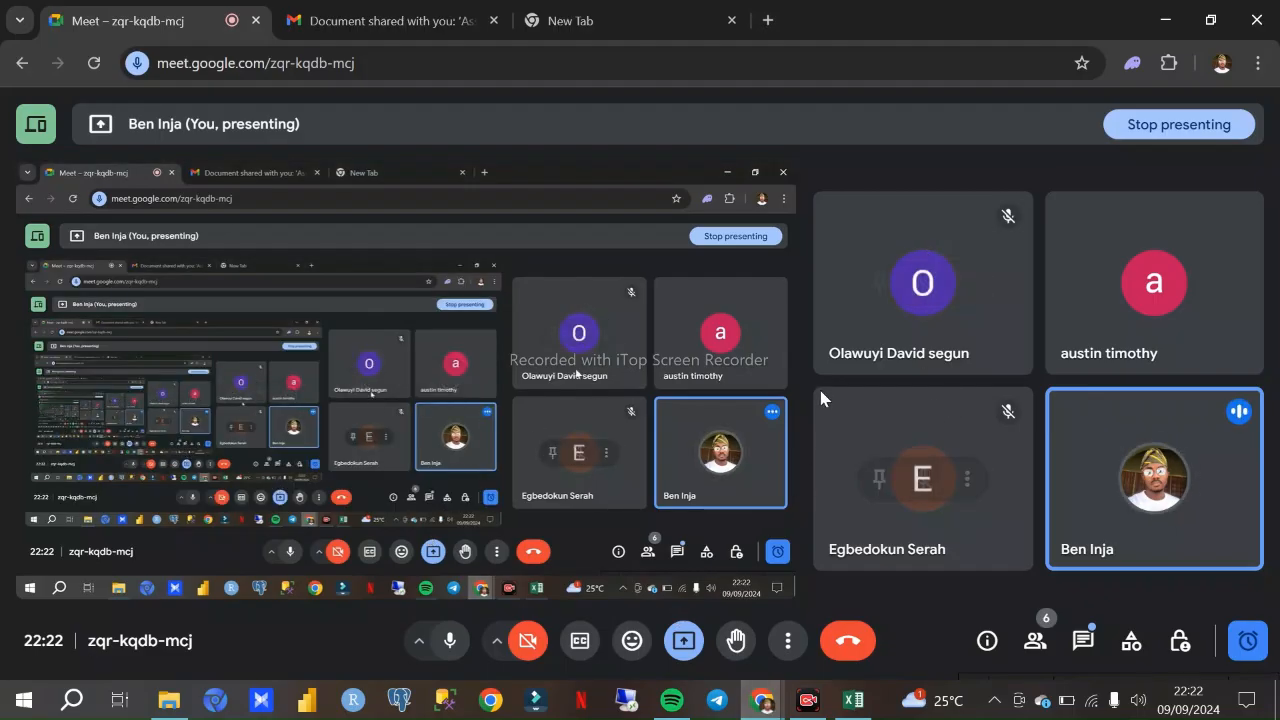
pyautogui.click(847, 712)
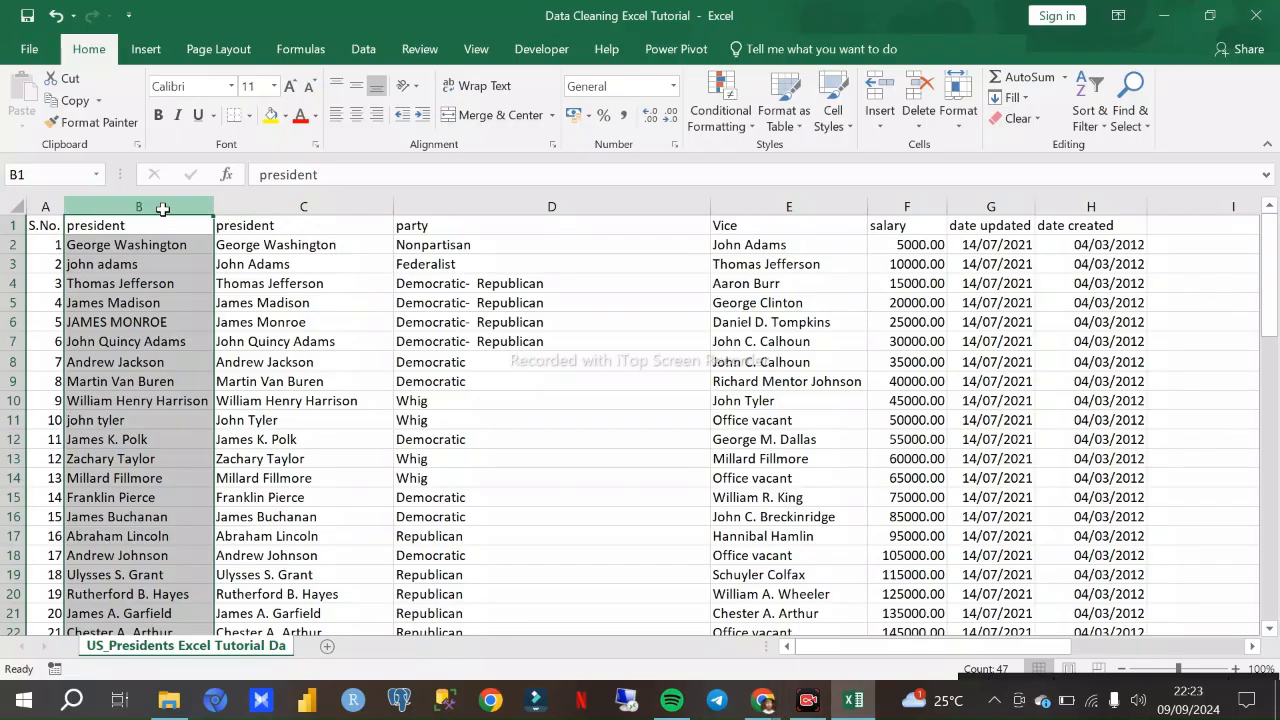
# - Select president columns C and B in turn, and switch to the Google Meet call in Chrome
pyautogui.click(230, 207)
pyautogui.click(185, 208)
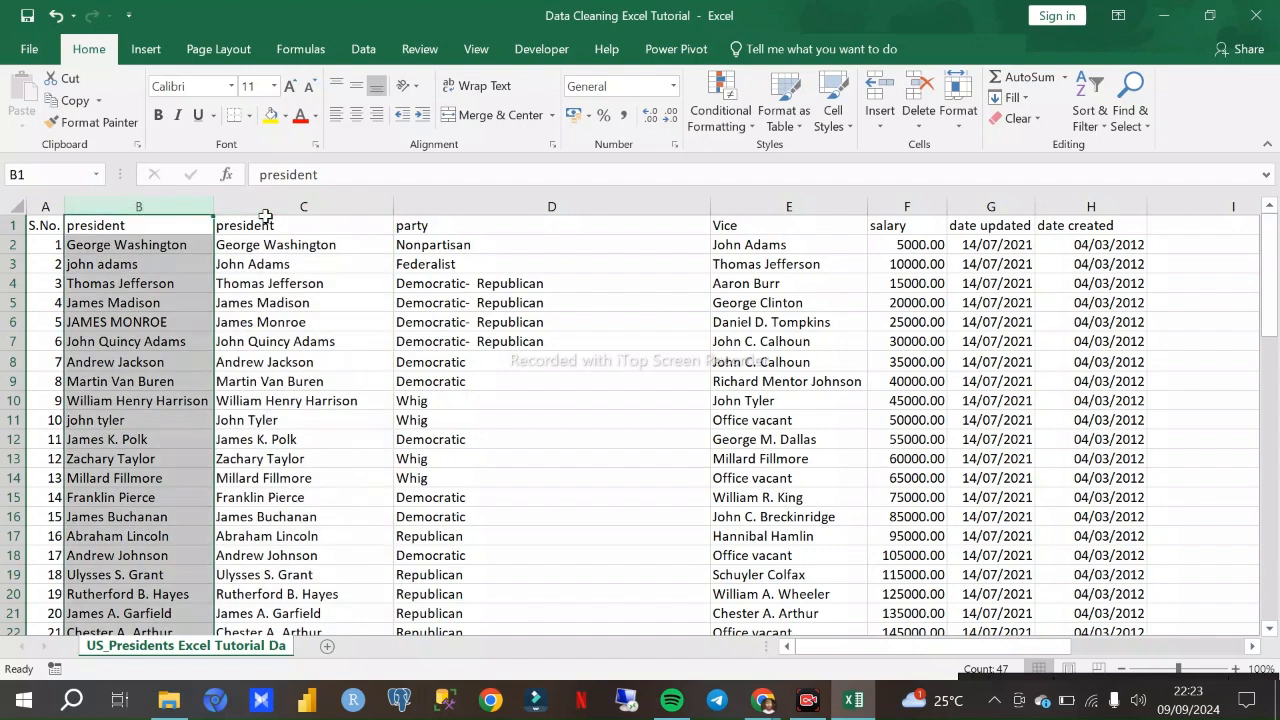
pyautogui.moveTo(768, 703)
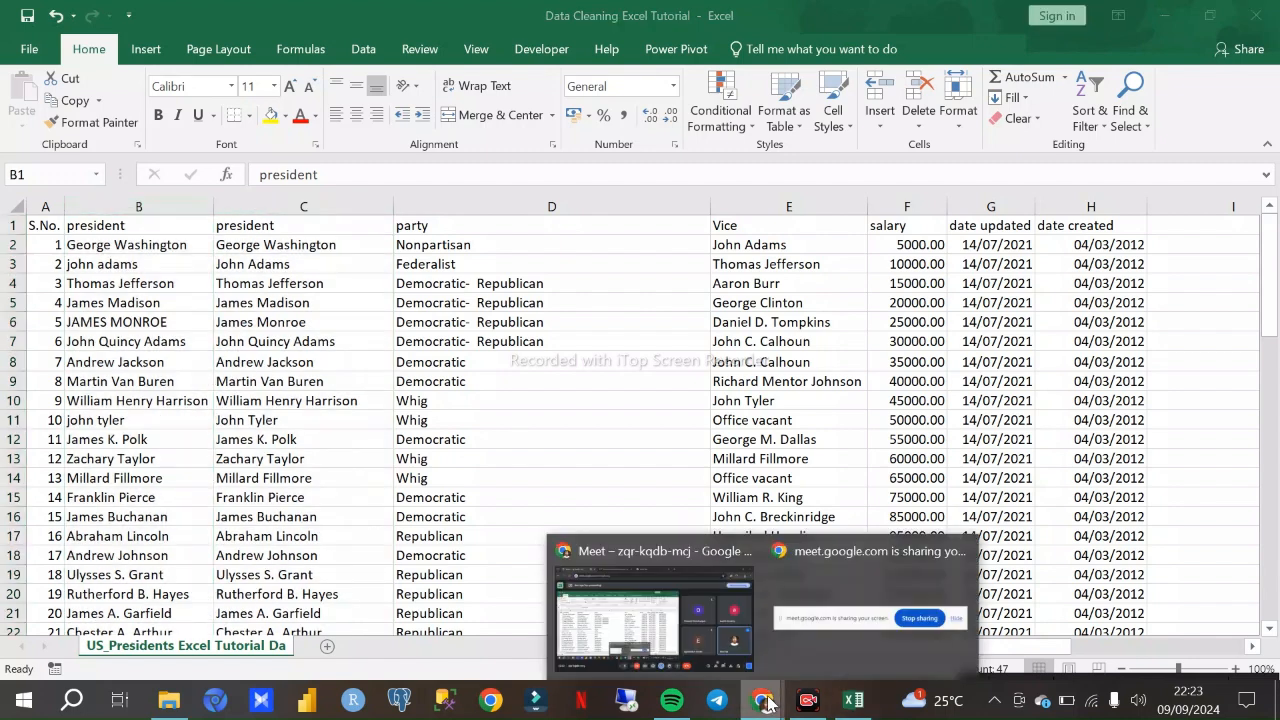
pyautogui.click(672, 642)
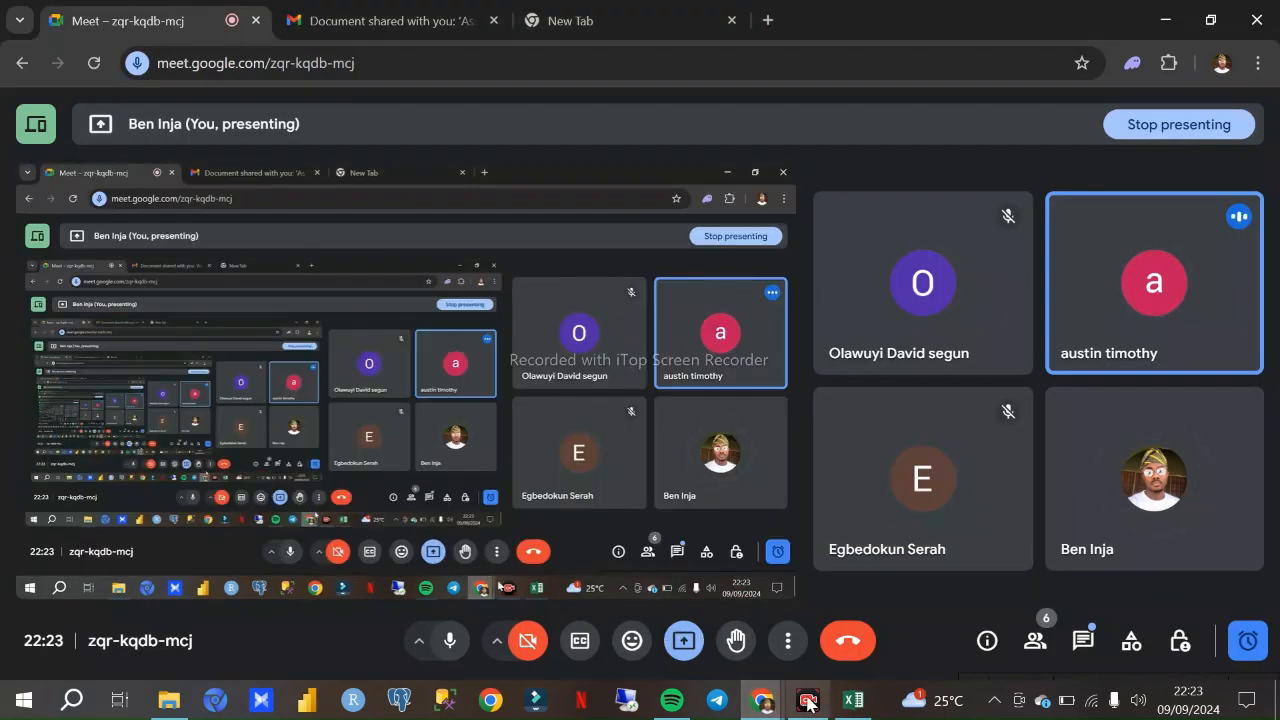
# - Switch back to the Excel workbook and paste the cleaned president column C over column B as values only
pyautogui.click(853, 700)
pyautogui.click(298, 204)
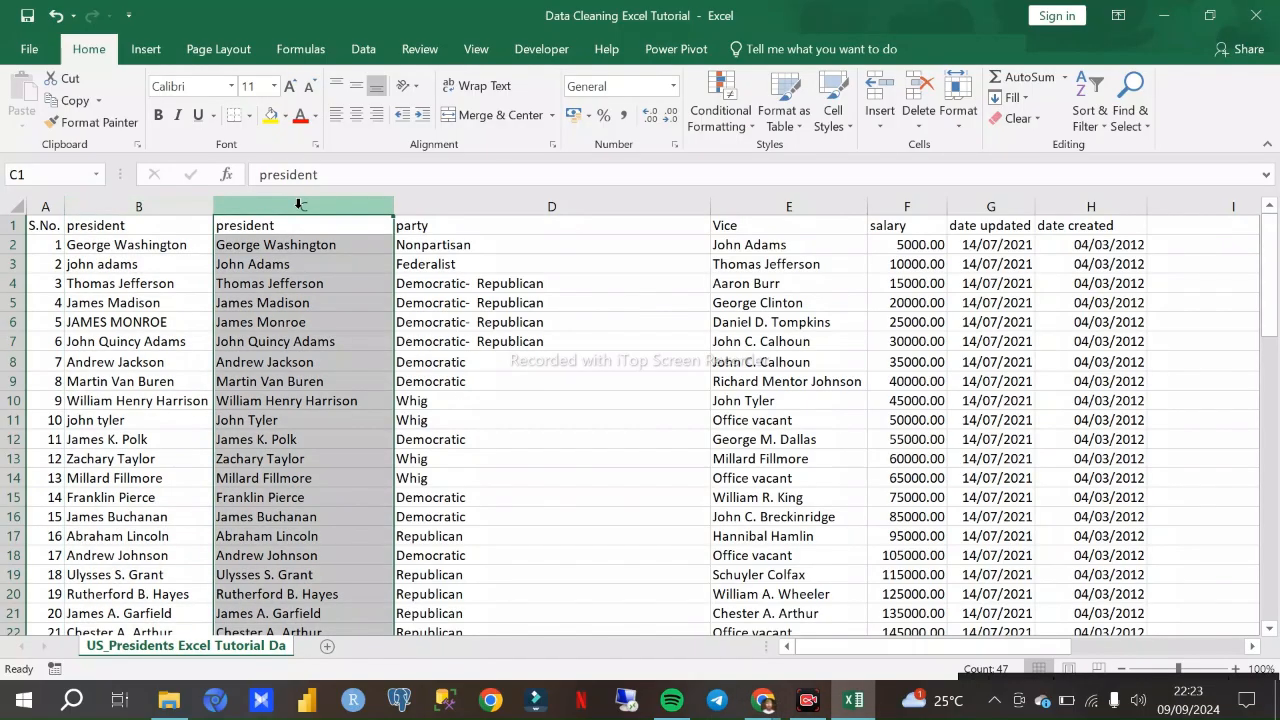
pyautogui.rightClick(341, 286)
pyautogui.click(385, 325)
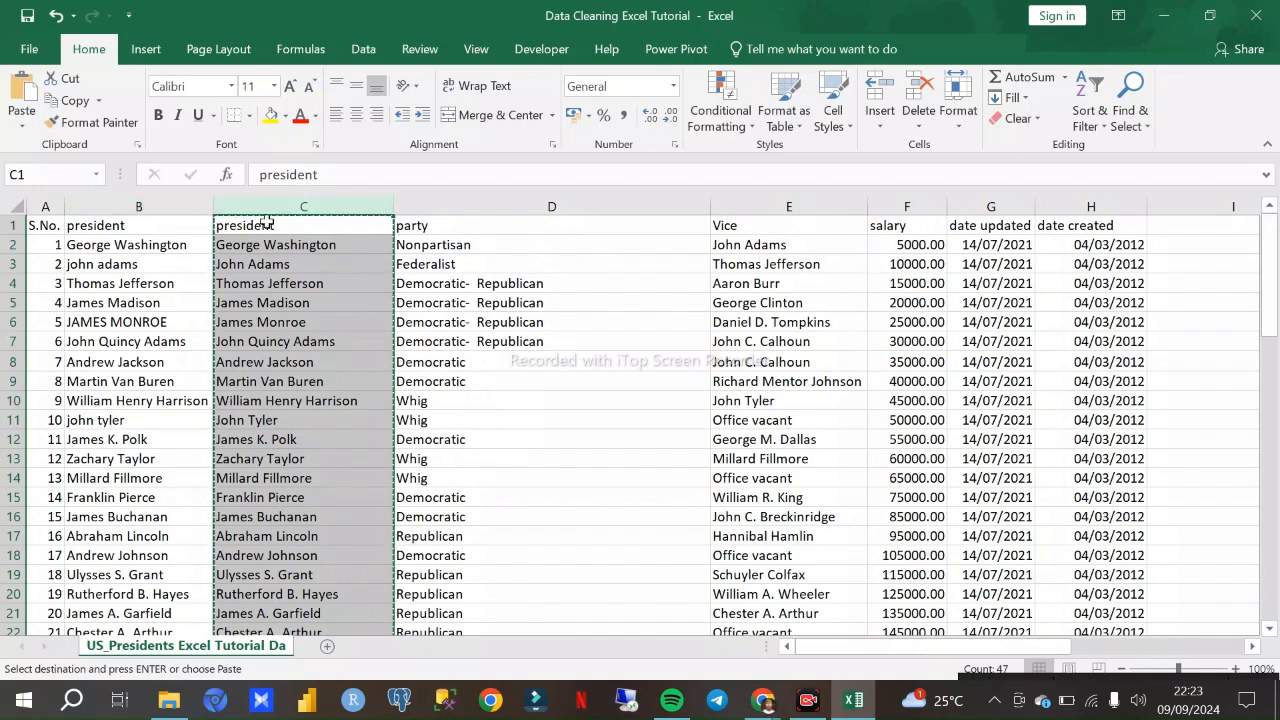
pyautogui.click(195, 204)
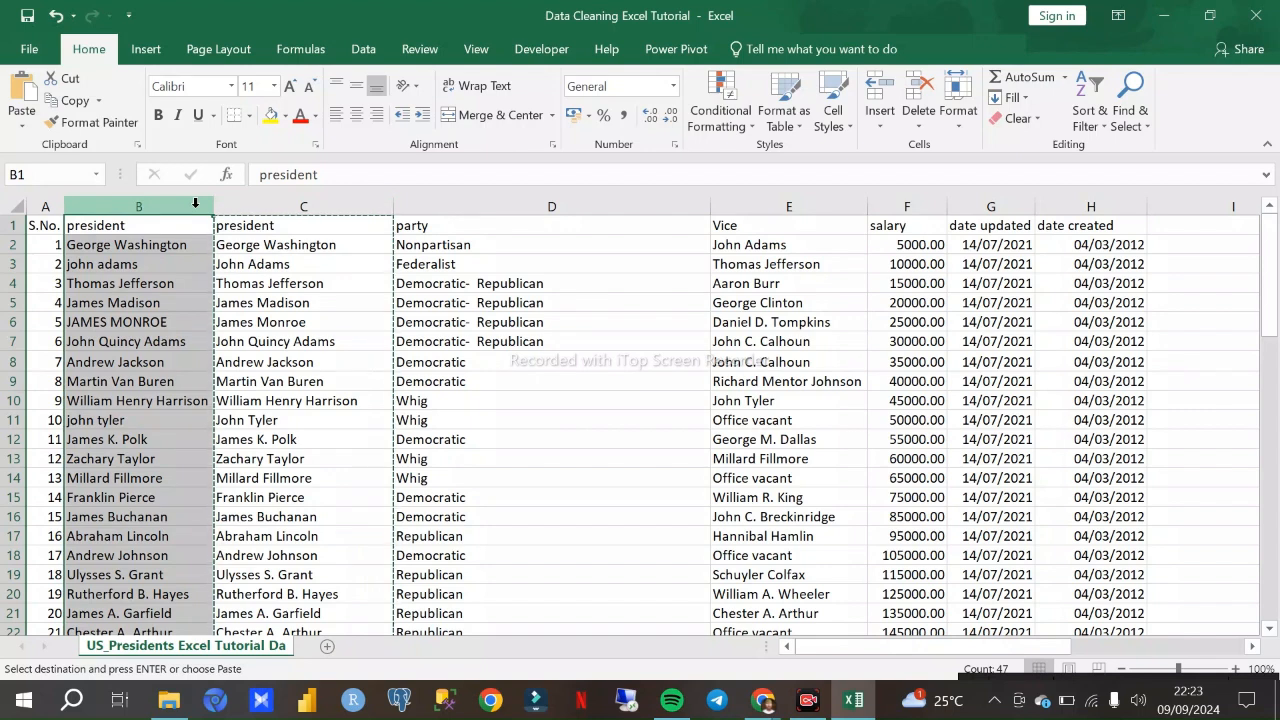
pyautogui.rightClick(177, 274)
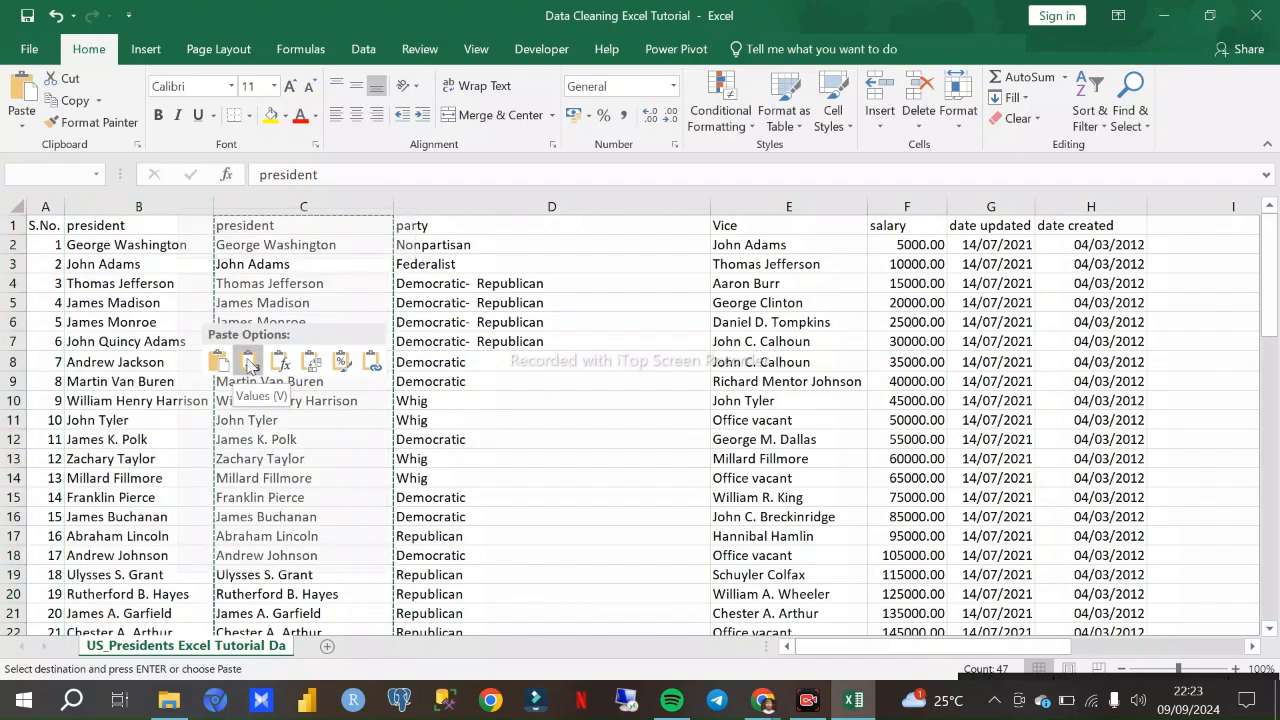
pyautogui.click(250, 362)
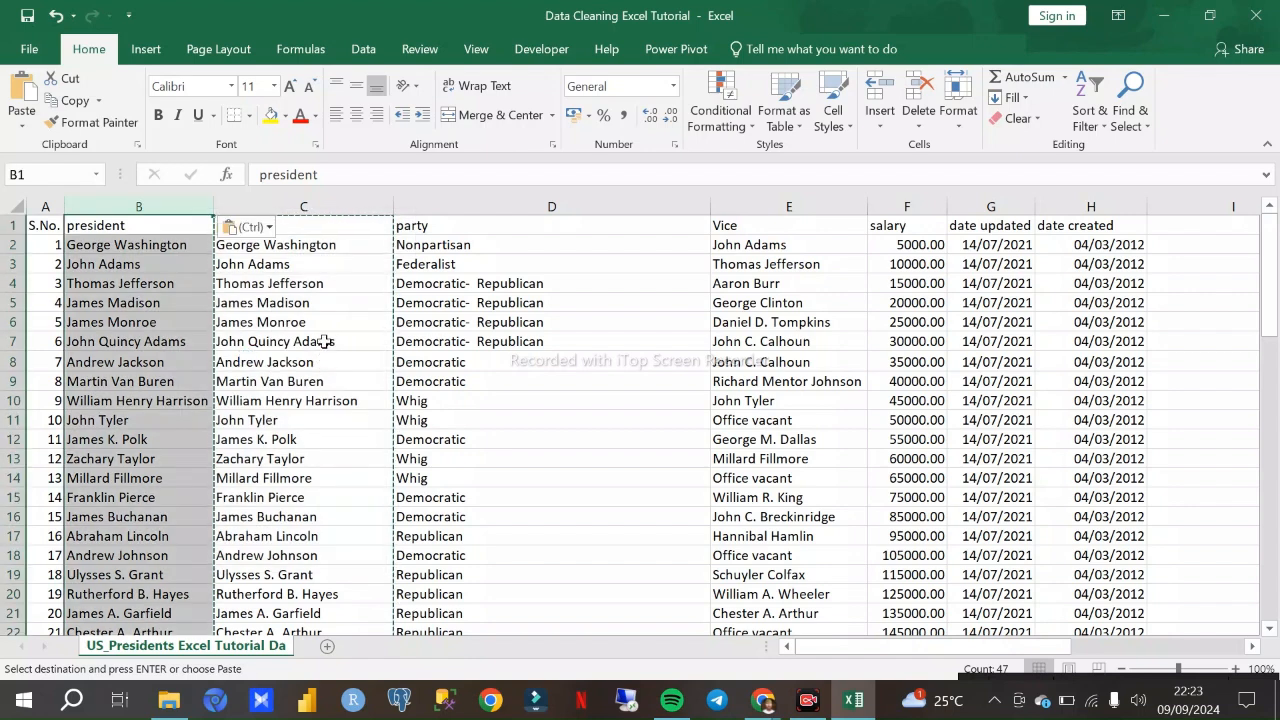
# - Delete the helper president column C entirely so no empty column is left before the party column
pyautogui.click(298, 362)
pyautogui.click(308, 300)
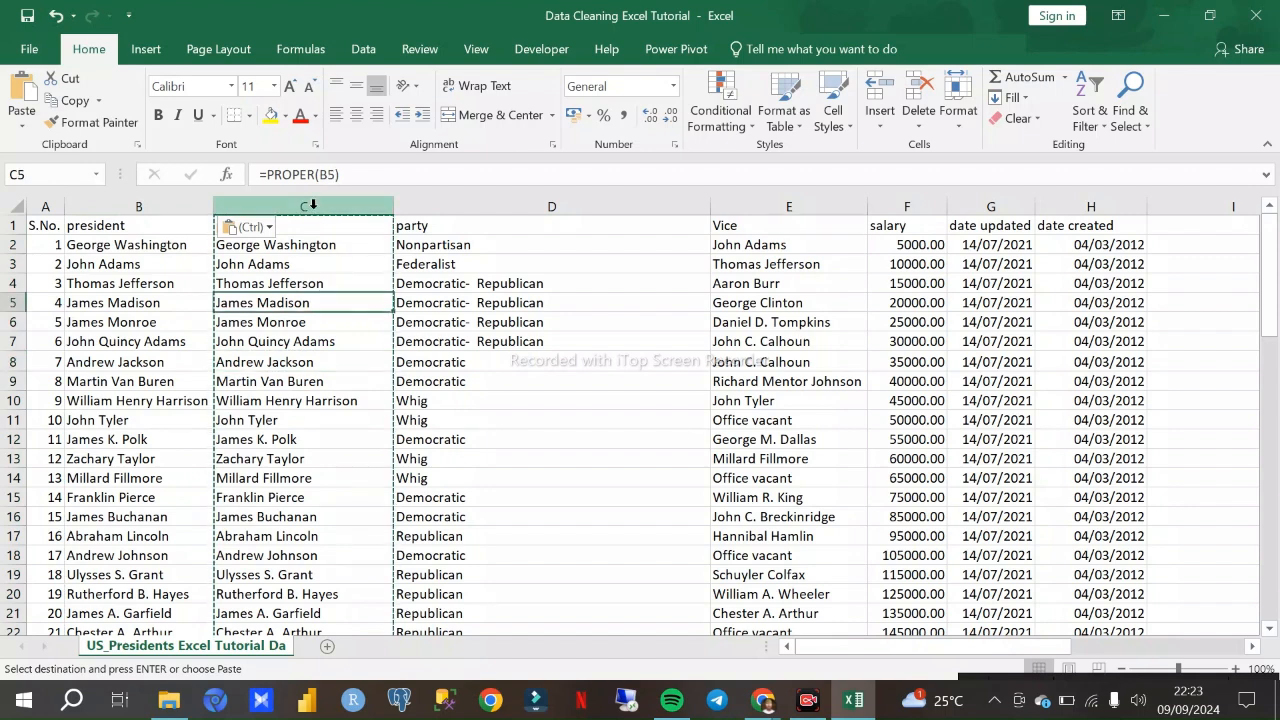
pyautogui.click(312, 204)
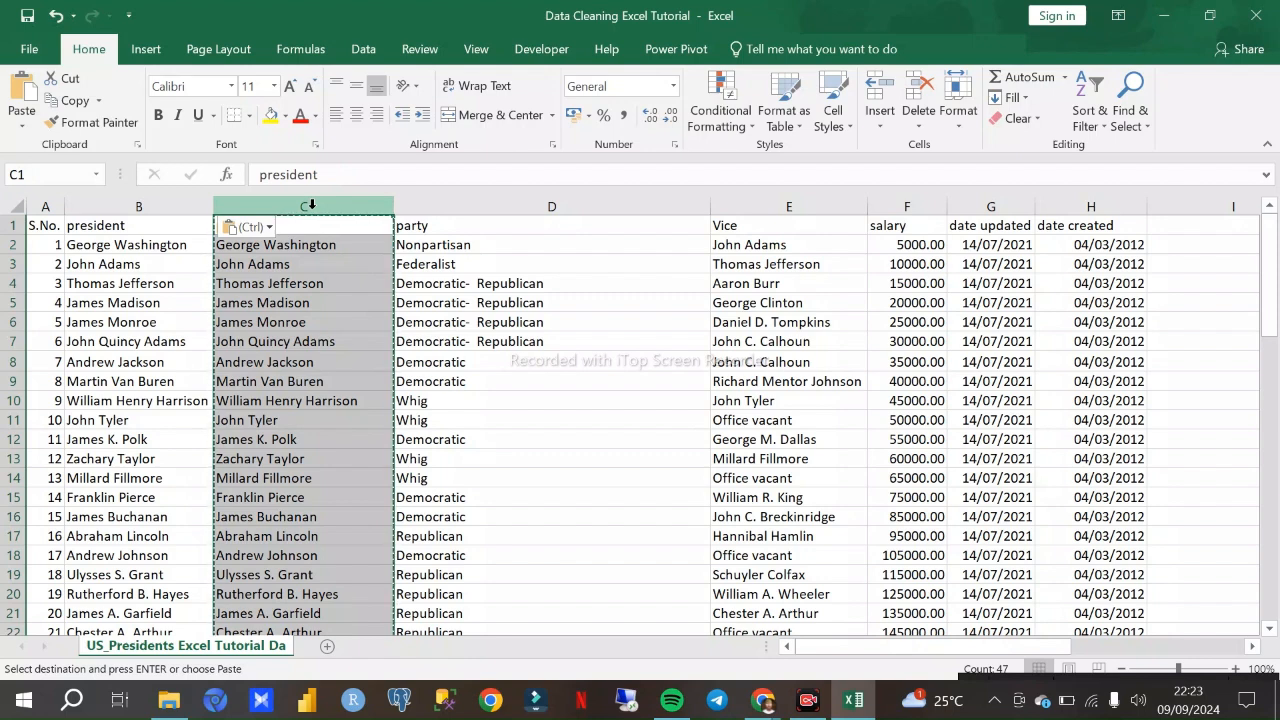
pyautogui.press('Delete')
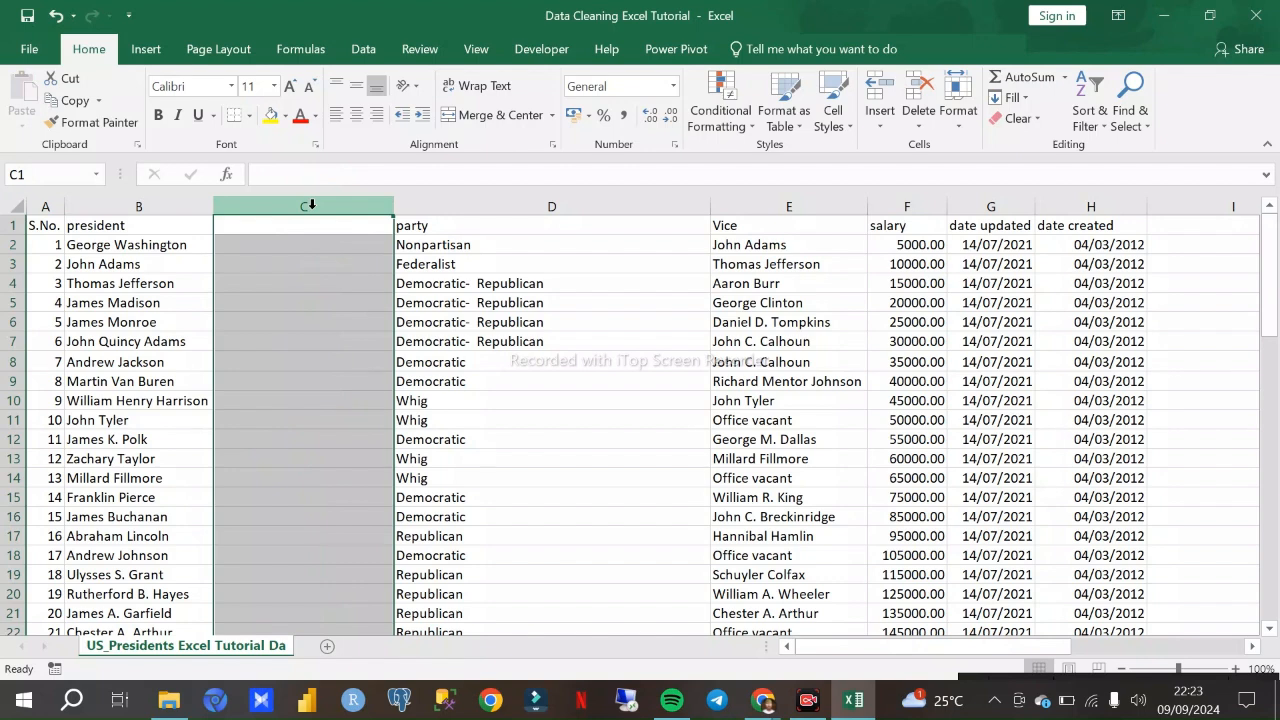
pyautogui.hotkey('ctrl', 'z')
pyautogui.hotkey('ctrl', 'c')
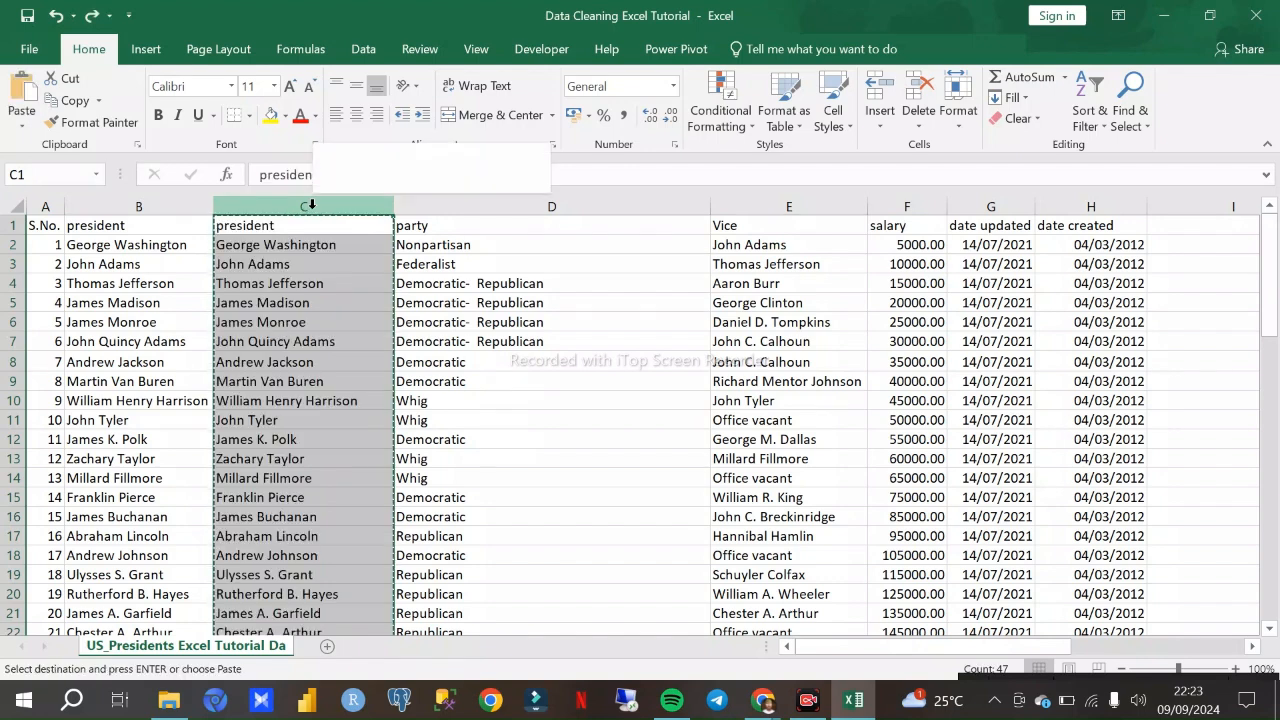
pyautogui.rightClick(311, 204)
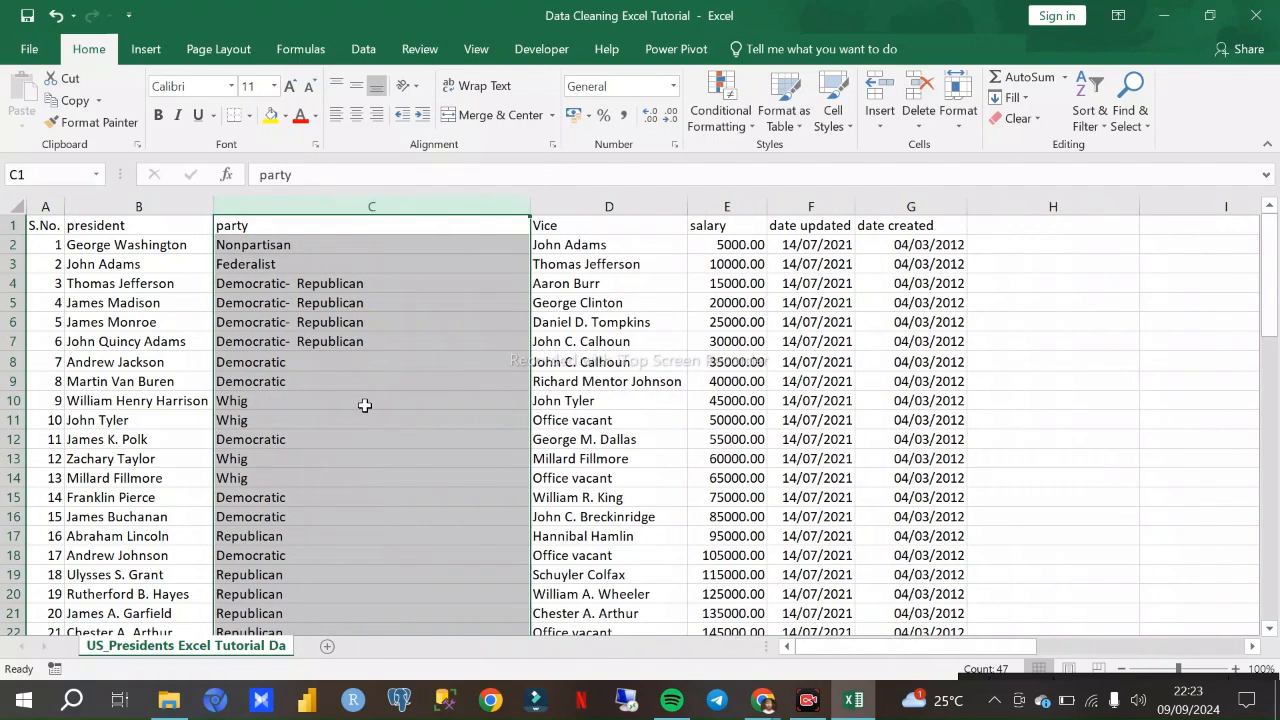
pyautogui.click(1113, 396)
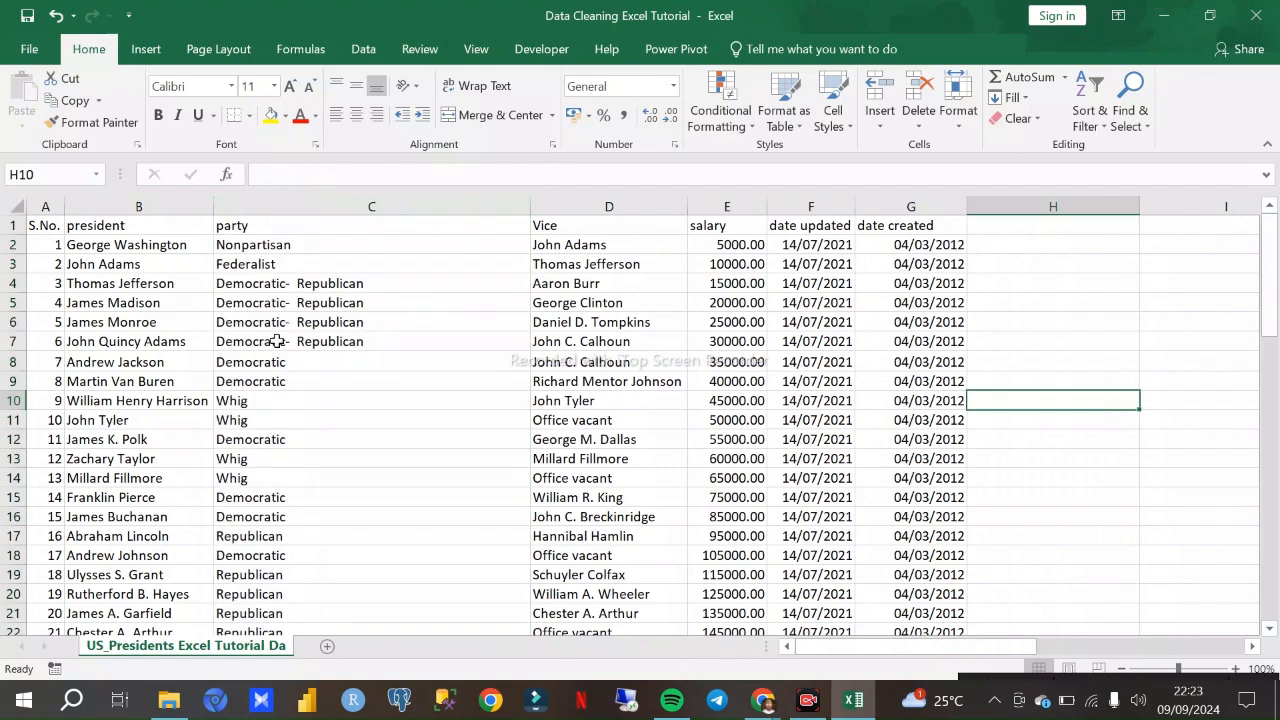
# - Review the president, party and Vice columns from the first to the last rows for remaining problems
pyautogui.scroll(-8, 295, 325)
pyautogui.scroll(8, 297, 321)
pyautogui.scroll(-13, 543, 383)
pyautogui.scroll(9, 543, 370)
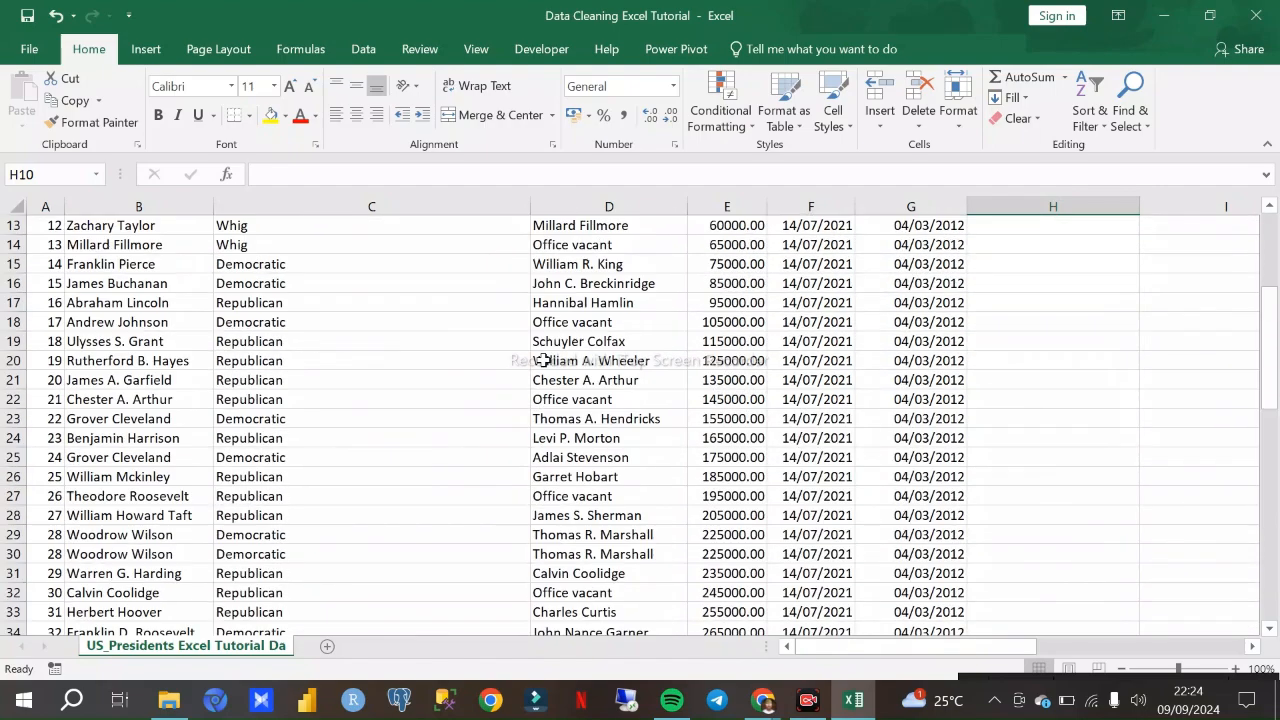
pyautogui.scroll(4, 543, 360)
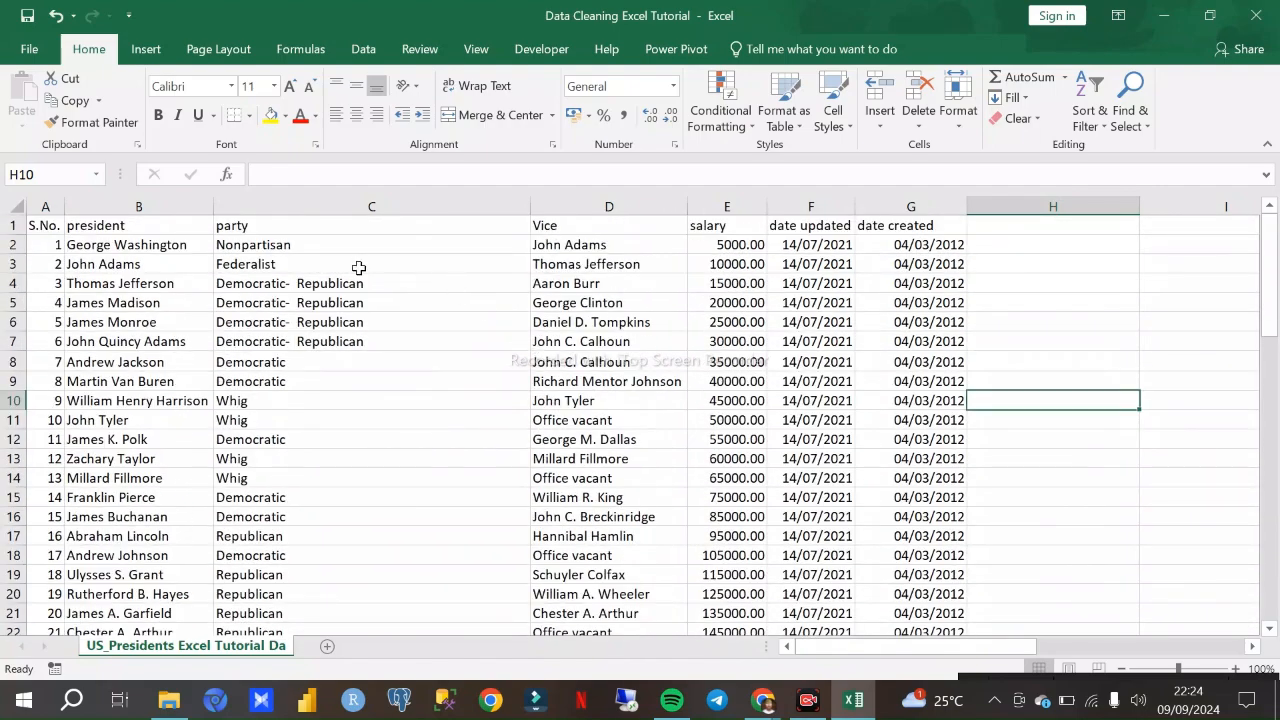
pyautogui.scroll(-9, 384, 320)
pyautogui.scroll(3, 388, 322)
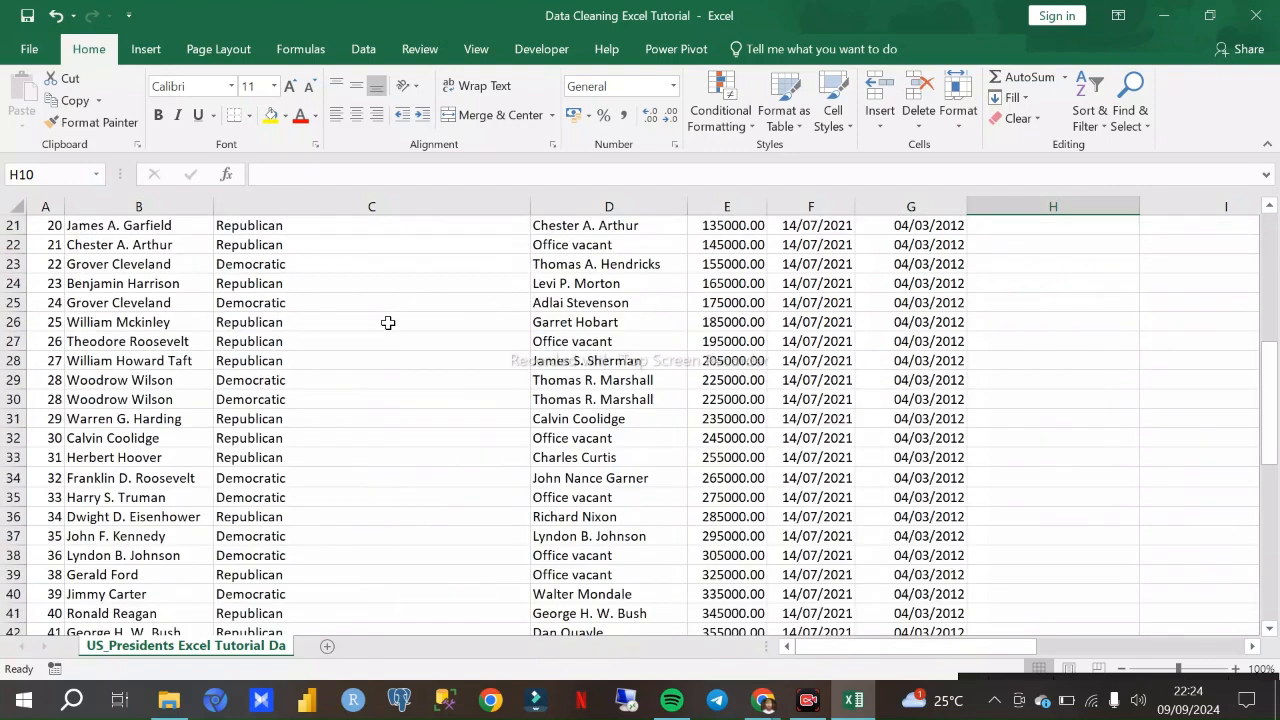
pyautogui.scroll(7, 388, 322)
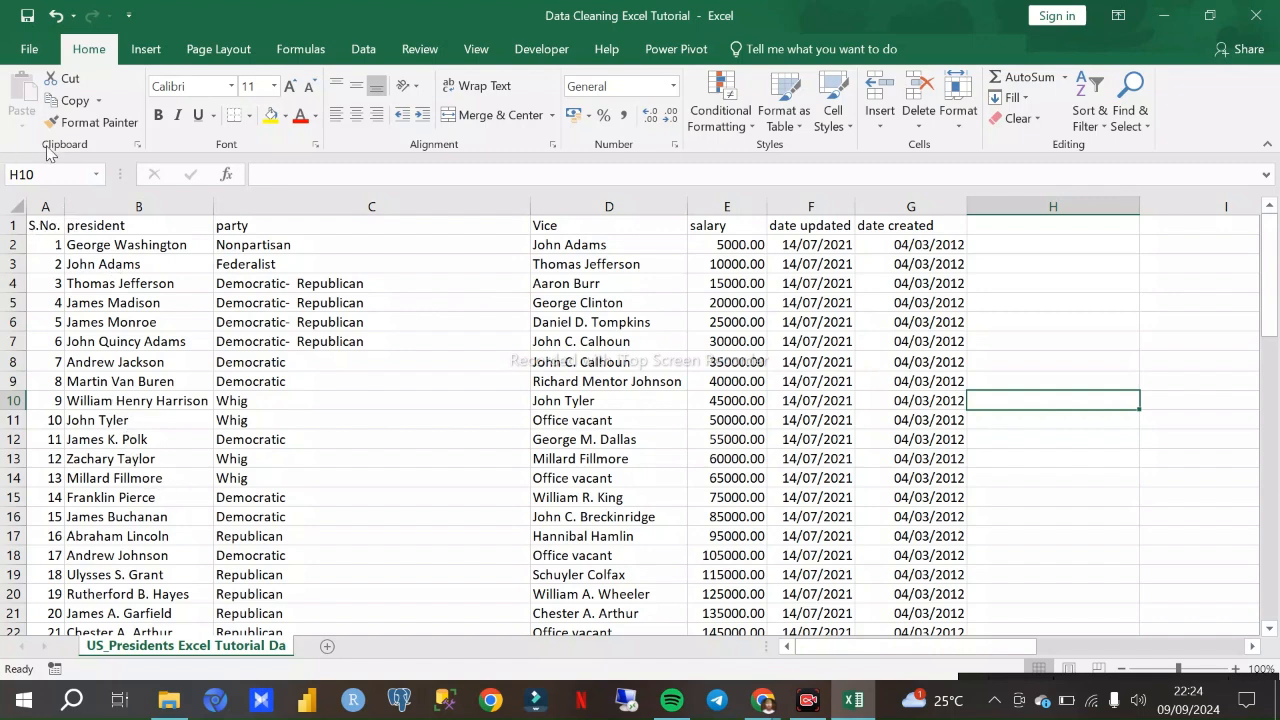
# - AutoFit the width of every column on the sheet to its contents
pyautogui.click(18, 204)
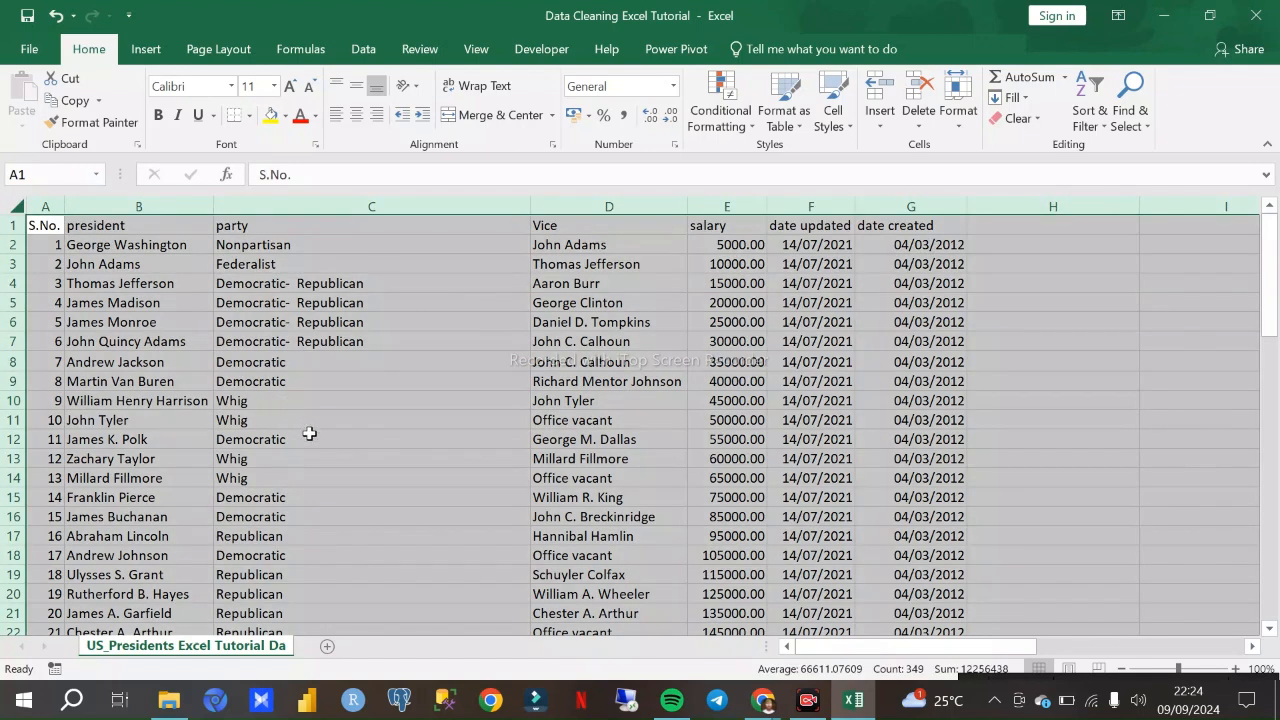
pyautogui.hotkey('alt', 'h')
pyautogui.press('o')
pyautogui.press('i')
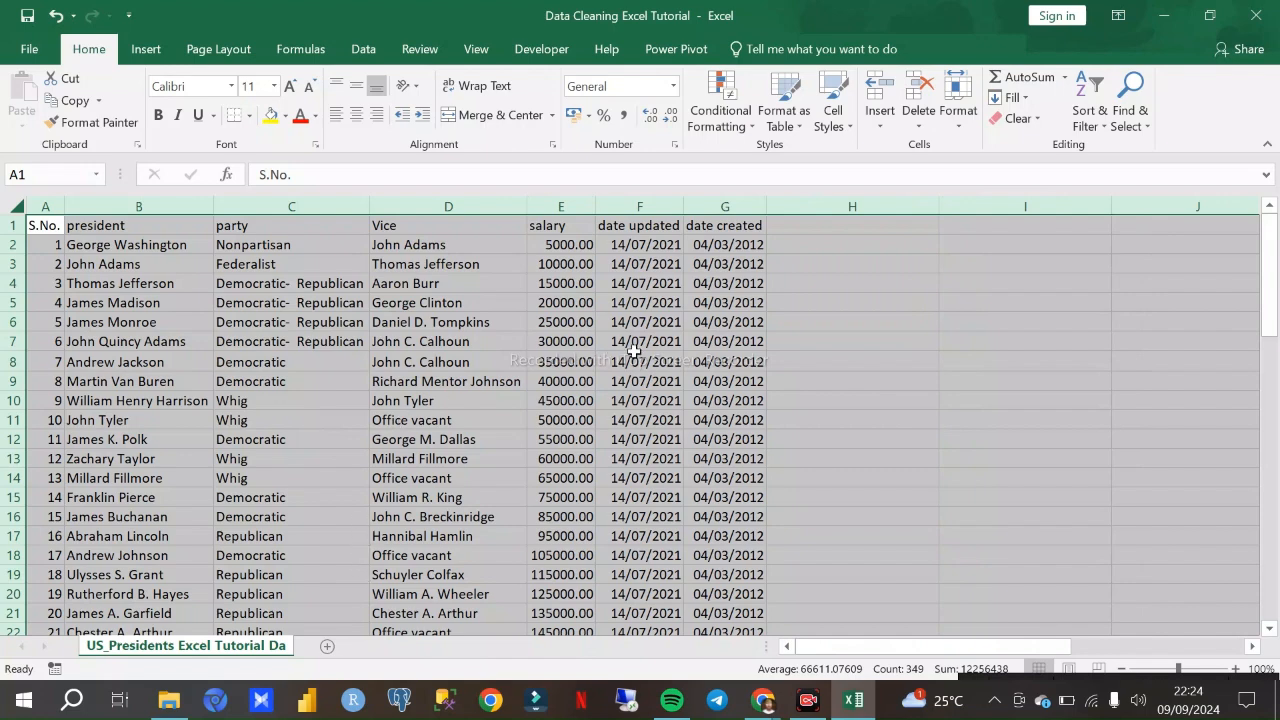
pyautogui.click(804, 286)
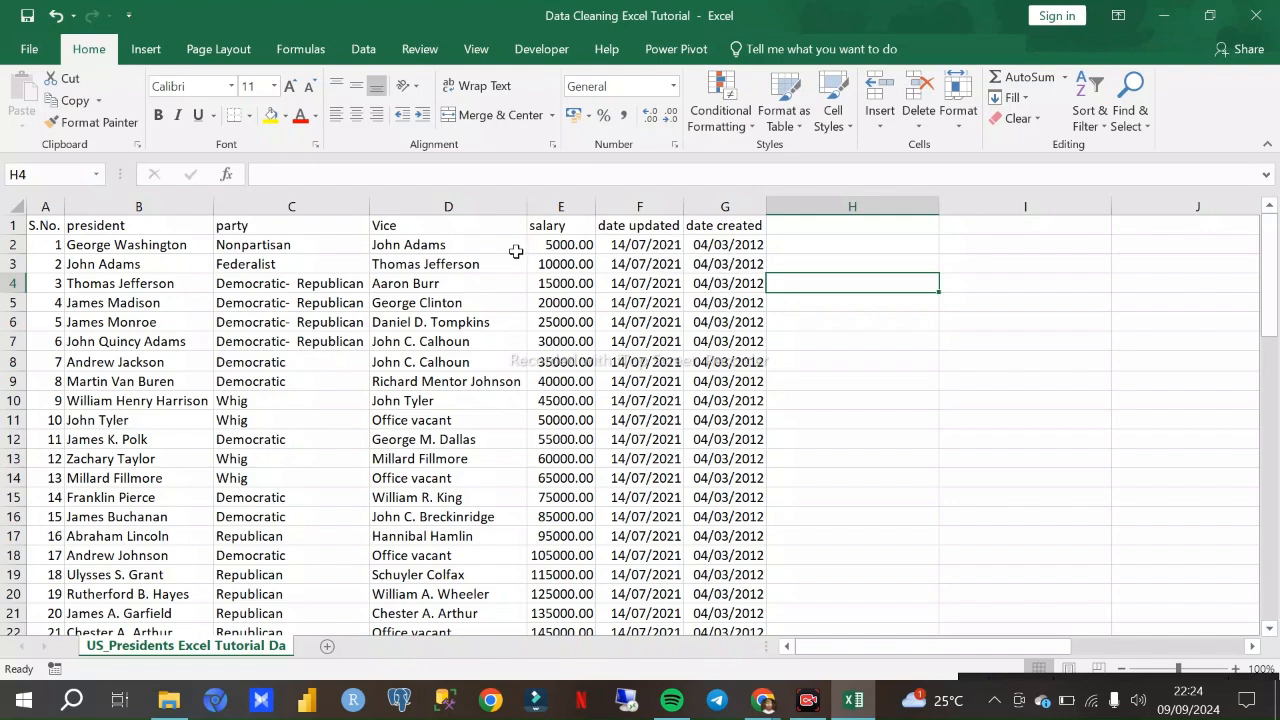
# - Examine the cleaned rows down to the end of the data, checking names, salaries and dates
pyautogui.scroll(-9, 516, 298)
pyautogui.scroll(7, 520, 305)
pyautogui.scroll(3, 520, 302)
pyautogui.scroll(-15, 520, 287)
pyautogui.scroll(2, 525, 293)
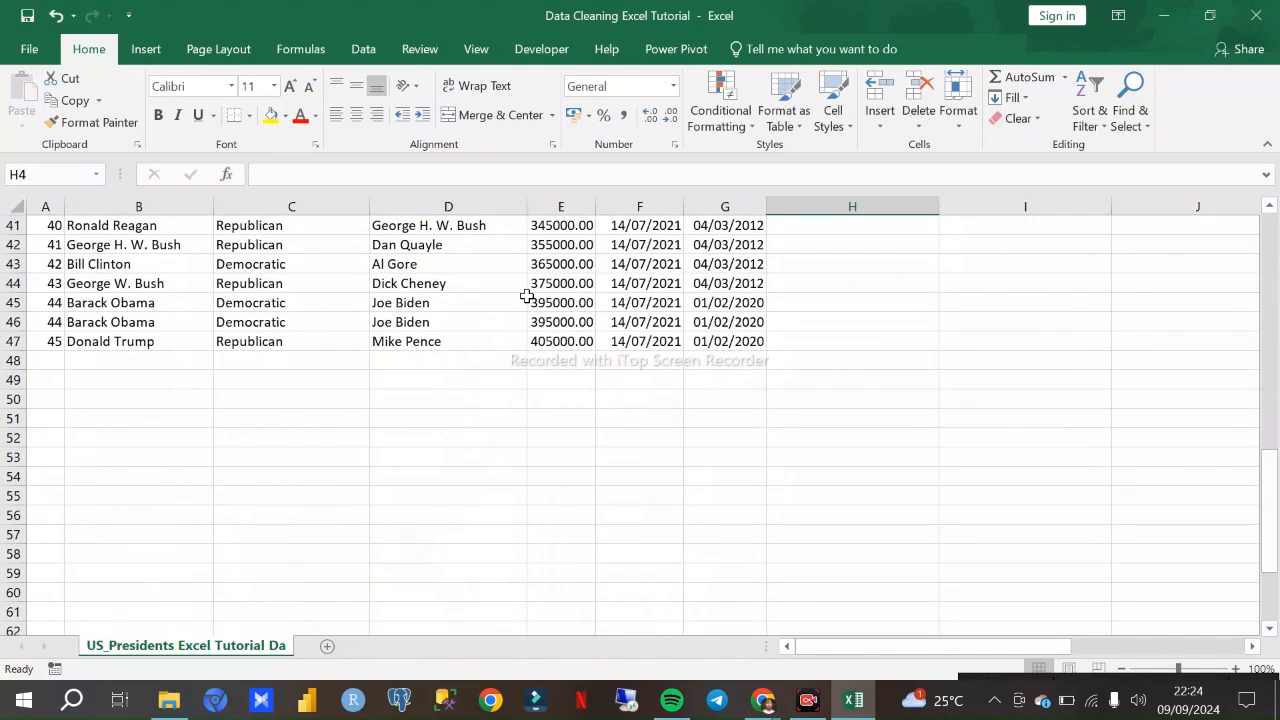
pyautogui.scroll(3, 525, 250)
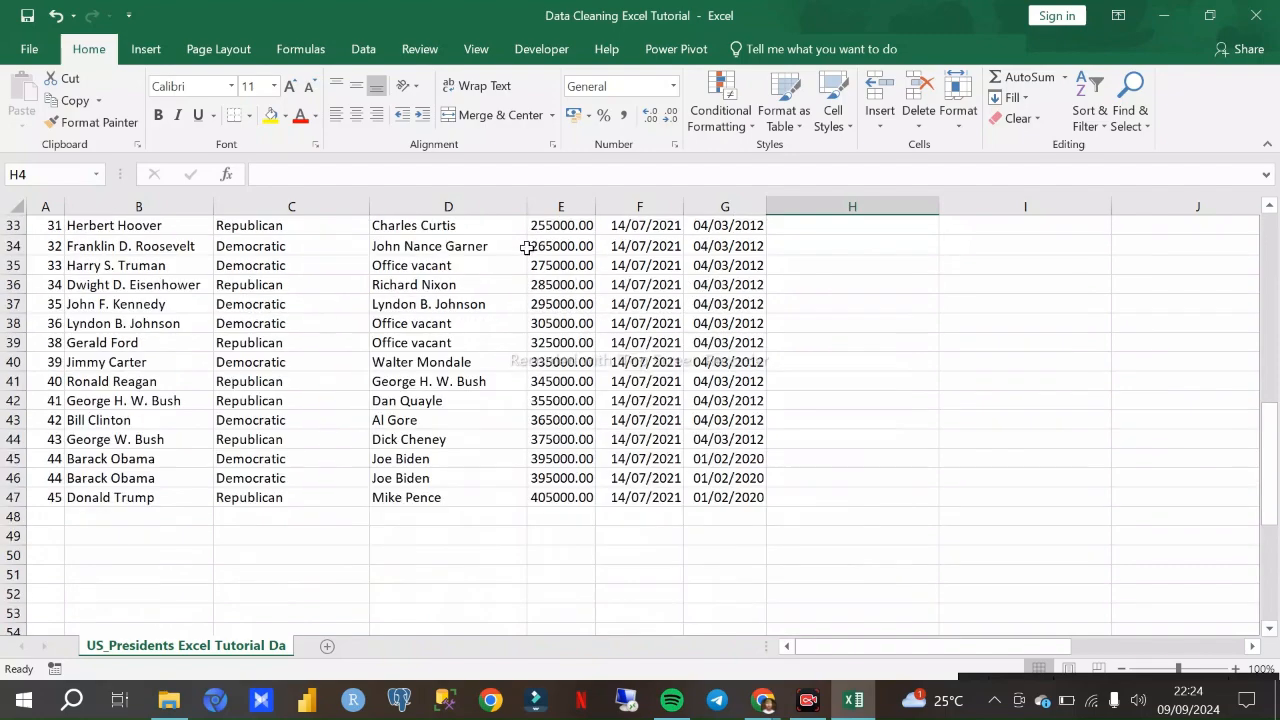
pyautogui.scroll(11, 537, 245)
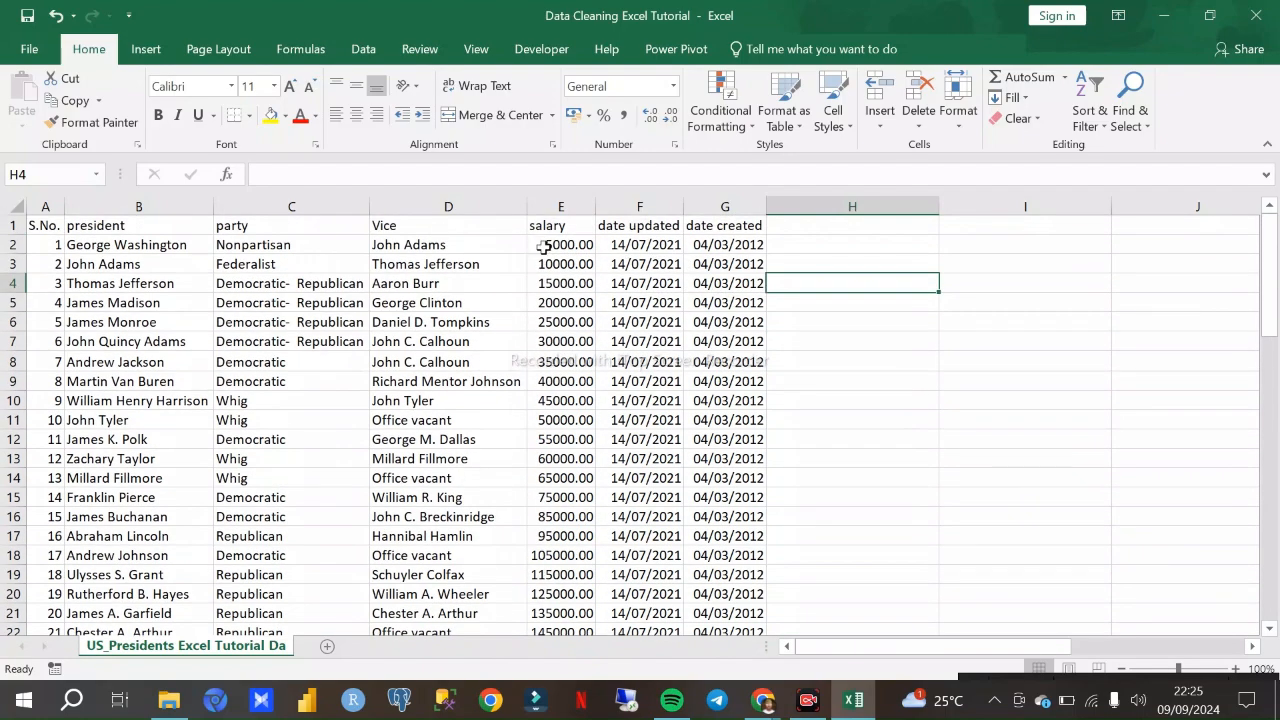
pyautogui.scroll(-2, 537, 283)
pyautogui.scroll(2, 538, 283)
pyautogui.scroll(-8, 562, 312)
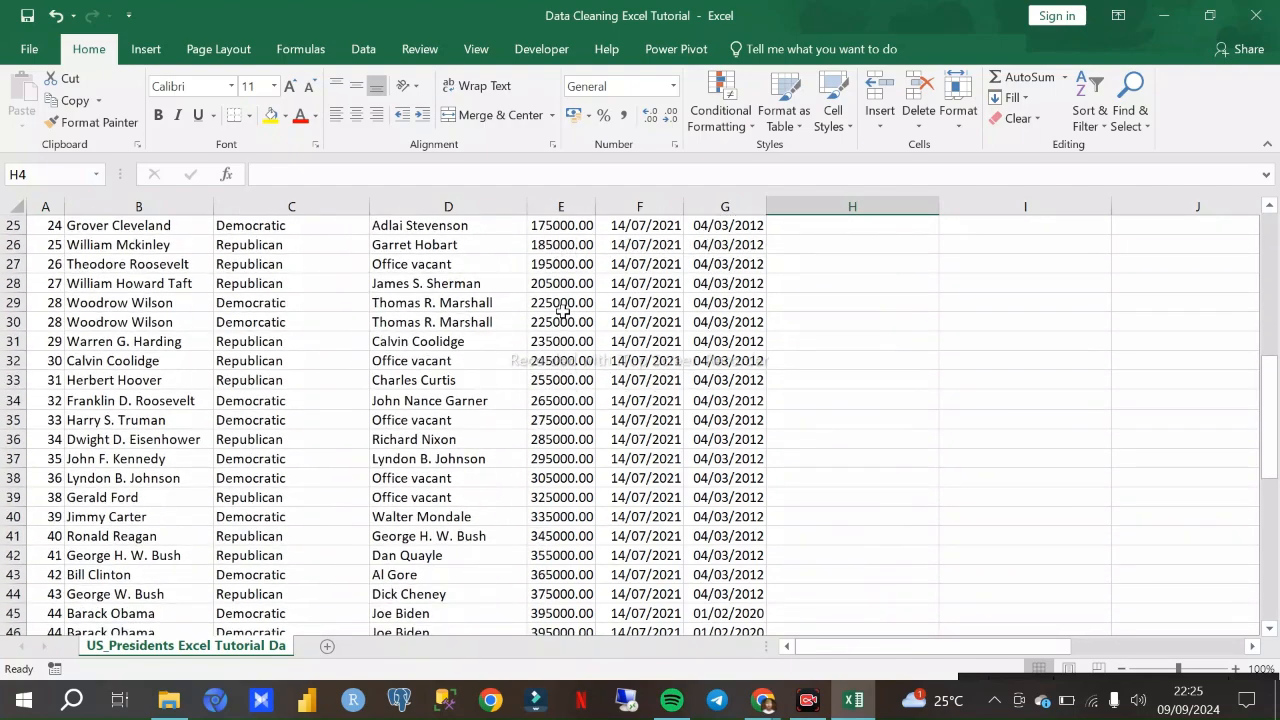
pyautogui.scroll(8, 562, 312)
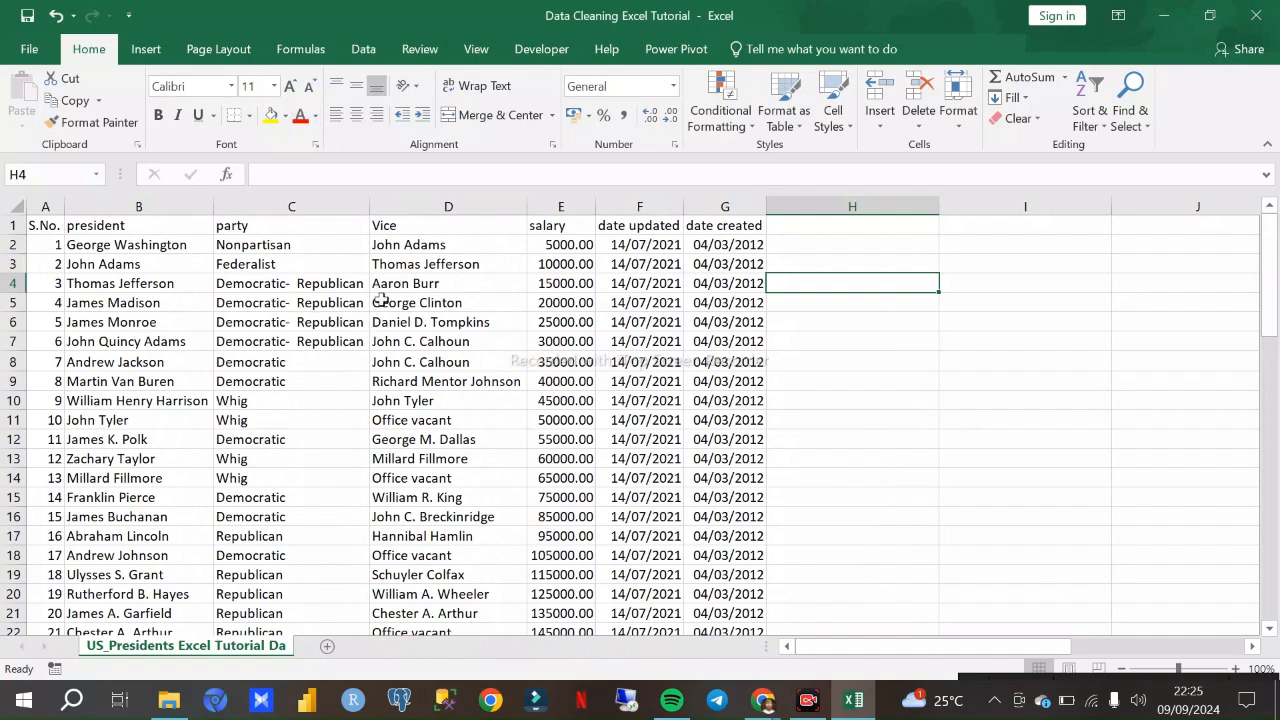
pyautogui.click(668, 362)
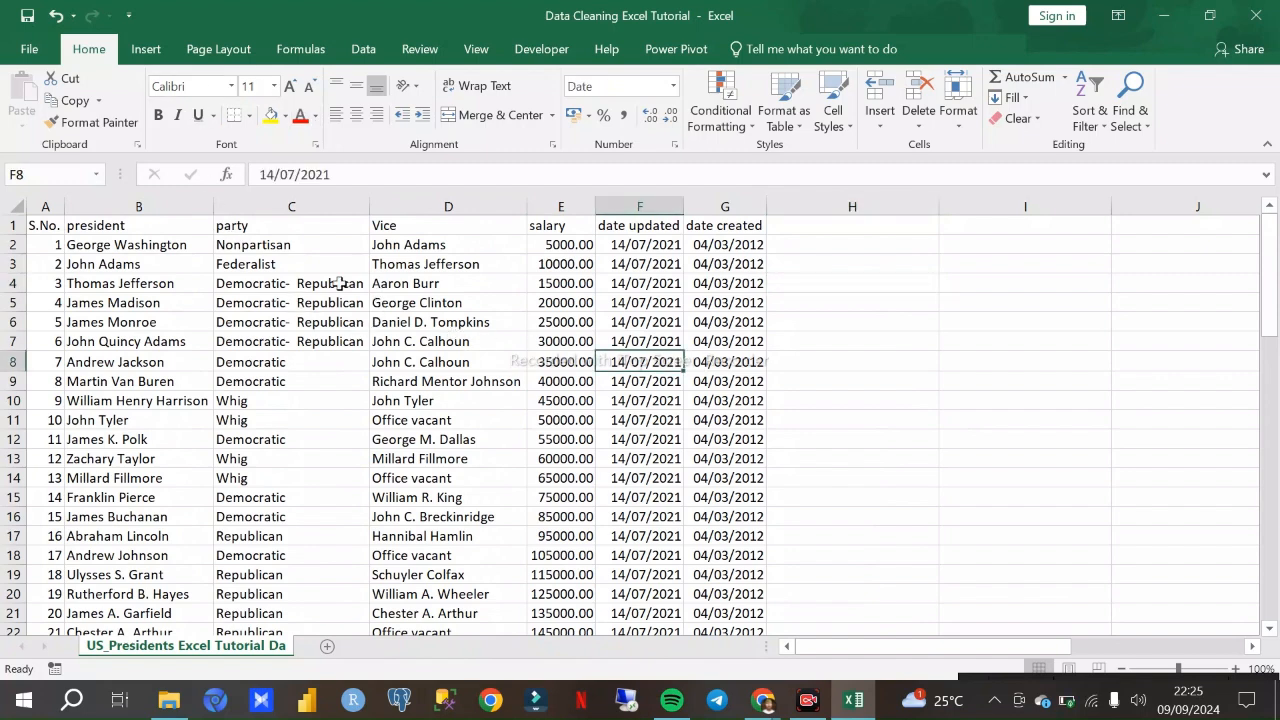
pyautogui.click(14, 207)
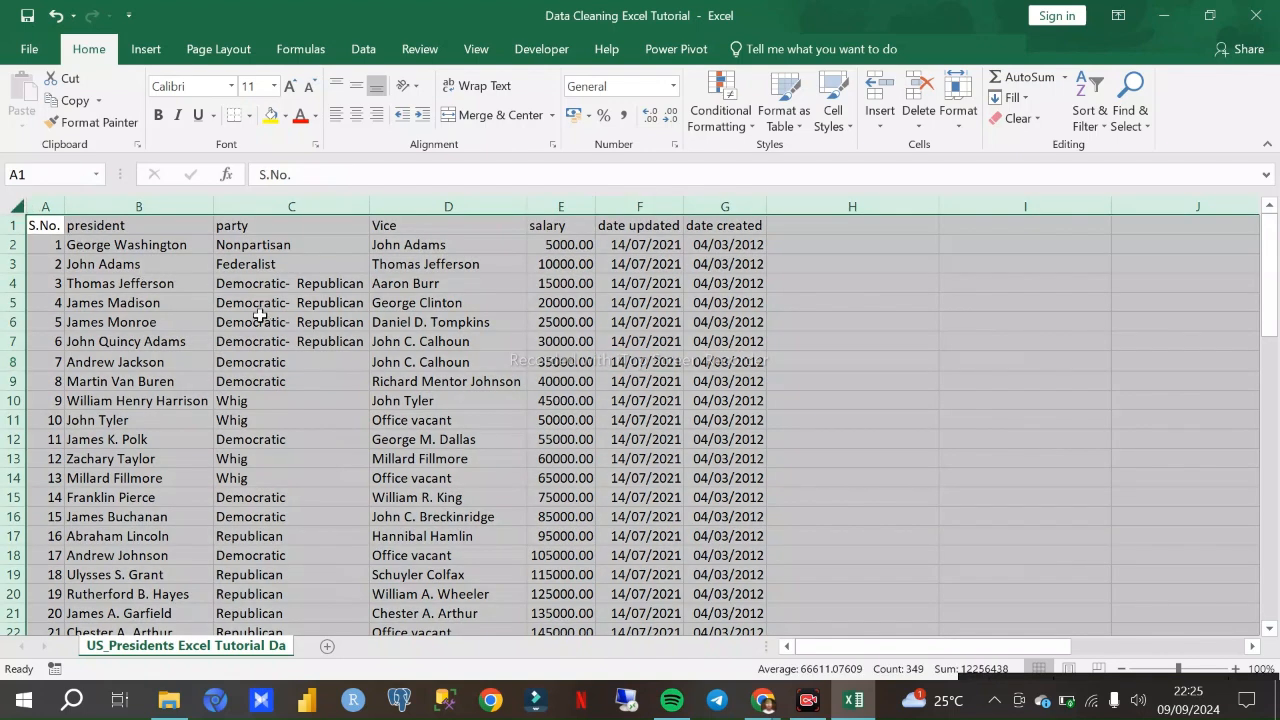
pyautogui.hotkey('ctrl', 't')
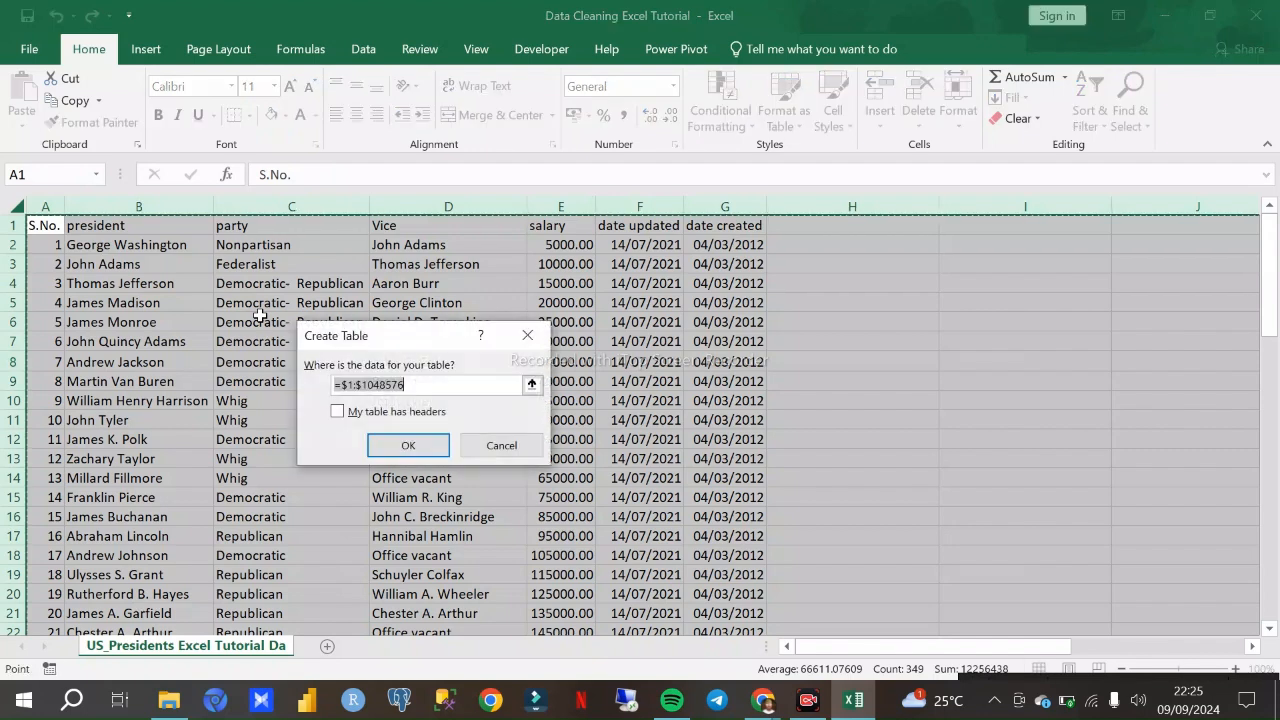
pyautogui.click(408, 446)
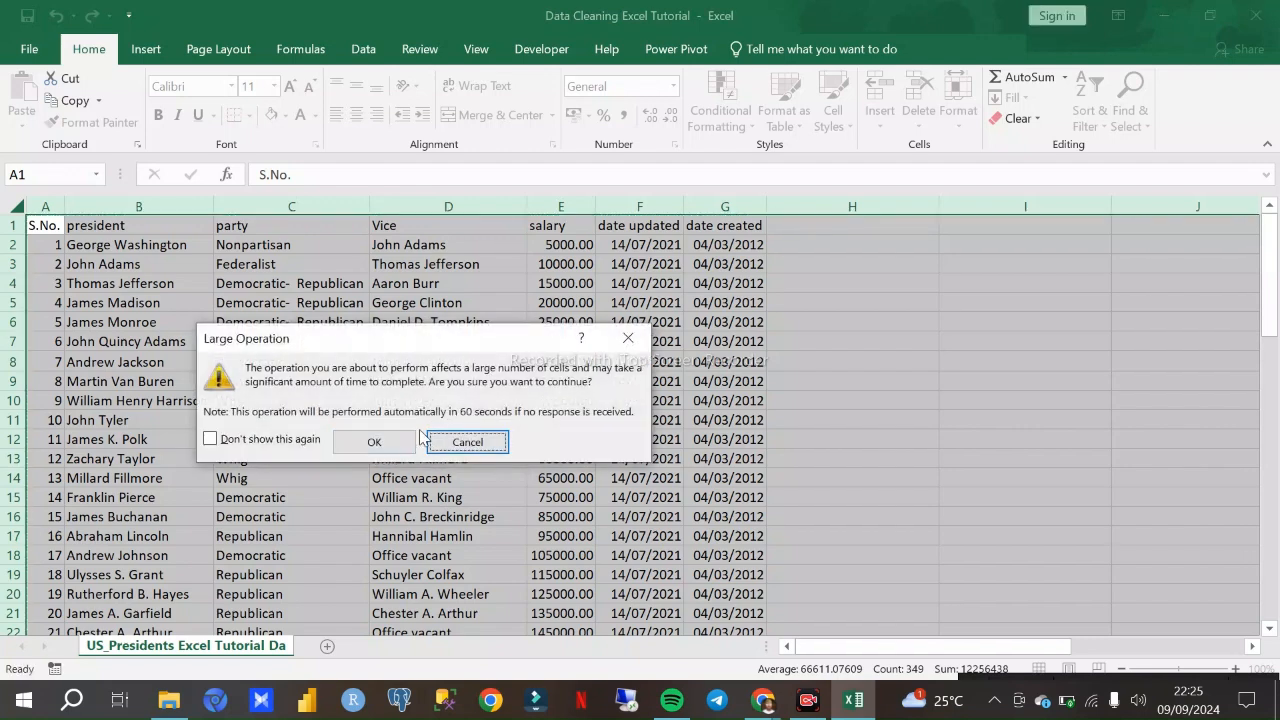
pyautogui.click(630, 342)
pyautogui.click(872, 408)
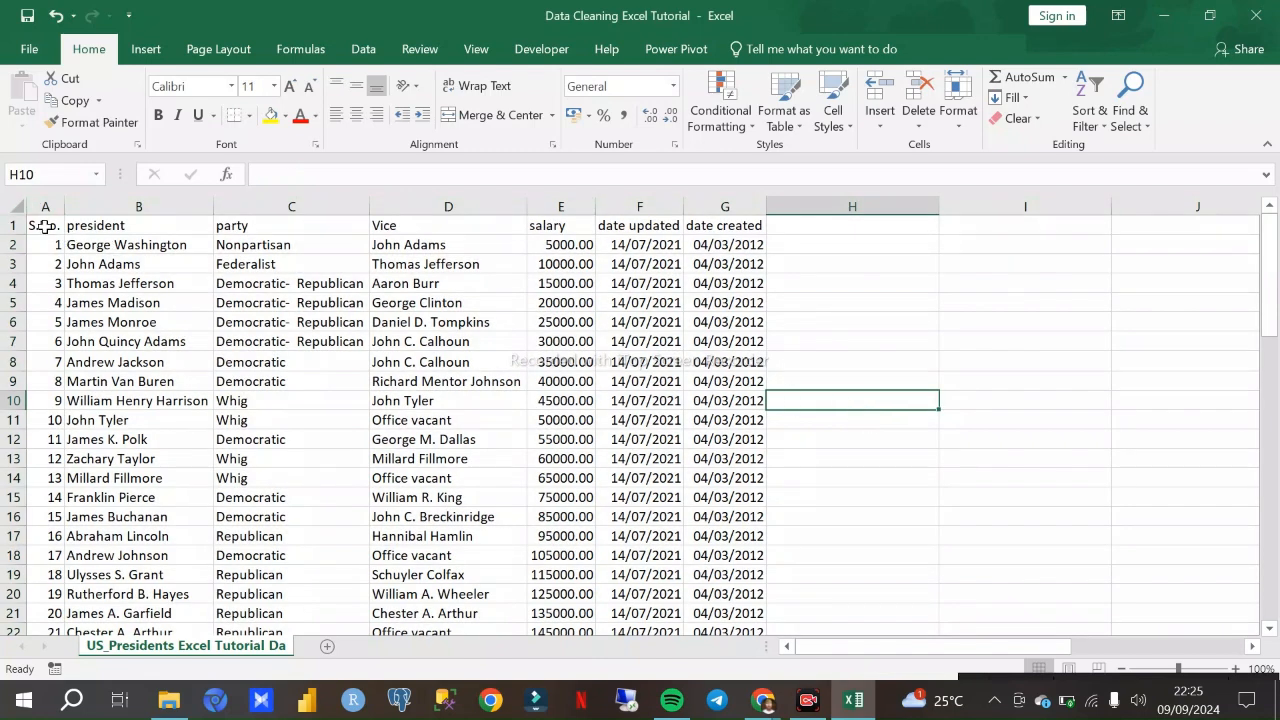
pyautogui.hotkey('ctrl', 'a')
pyautogui.click(240, 266)
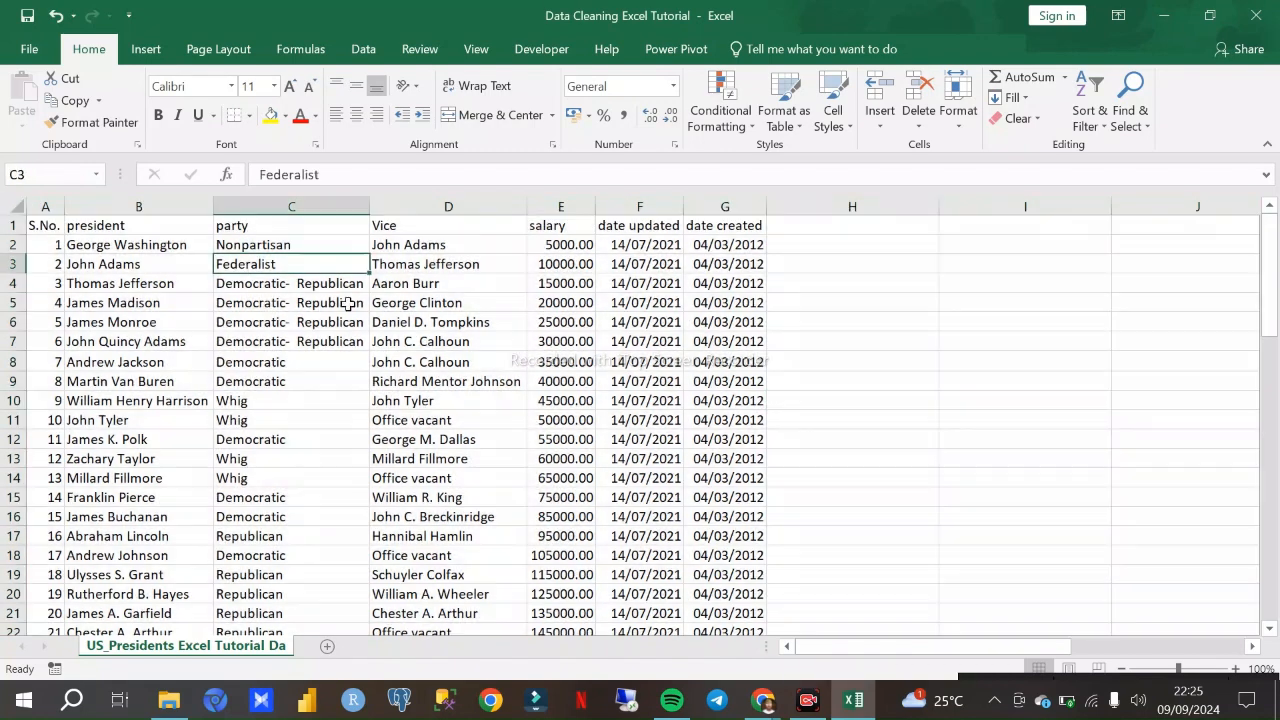
# - Try converting columns A through G into a table with headers, and undo the conversion
pyautogui.click(45, 206)
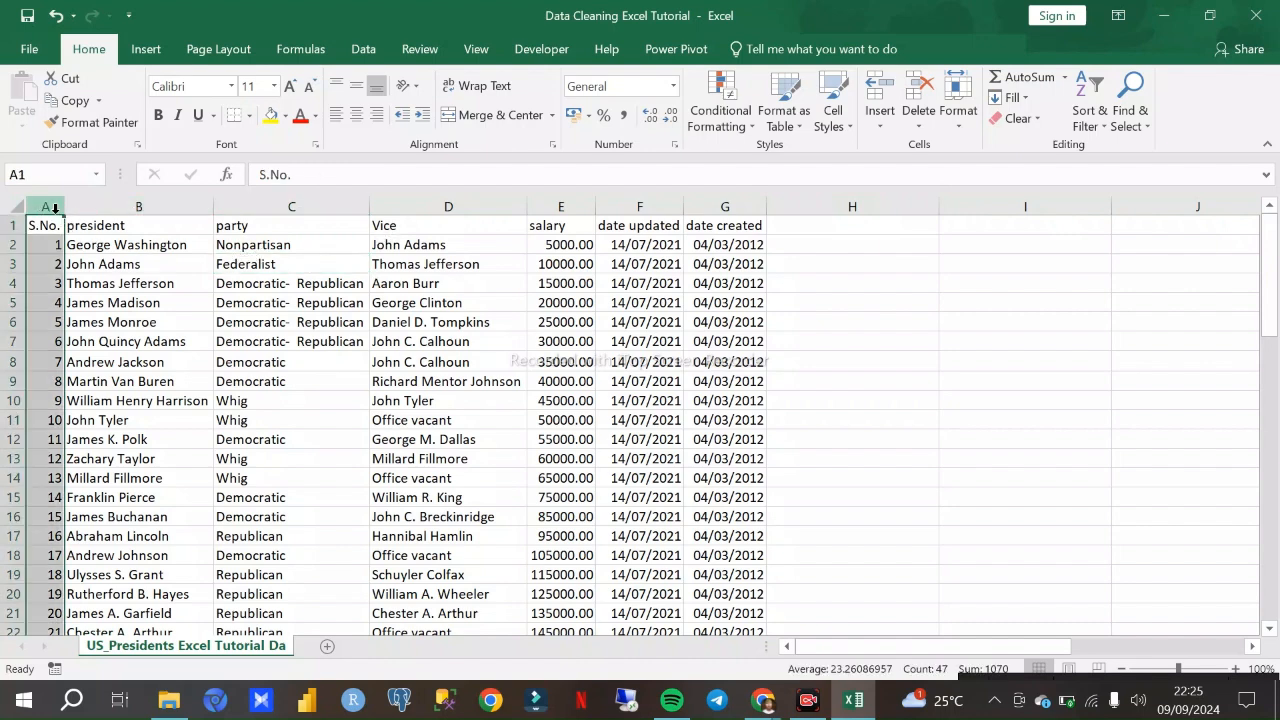
pyautogui.keyDown('shift'); pyautogui.click(715, 207); pyautogui.keyUp('shift')
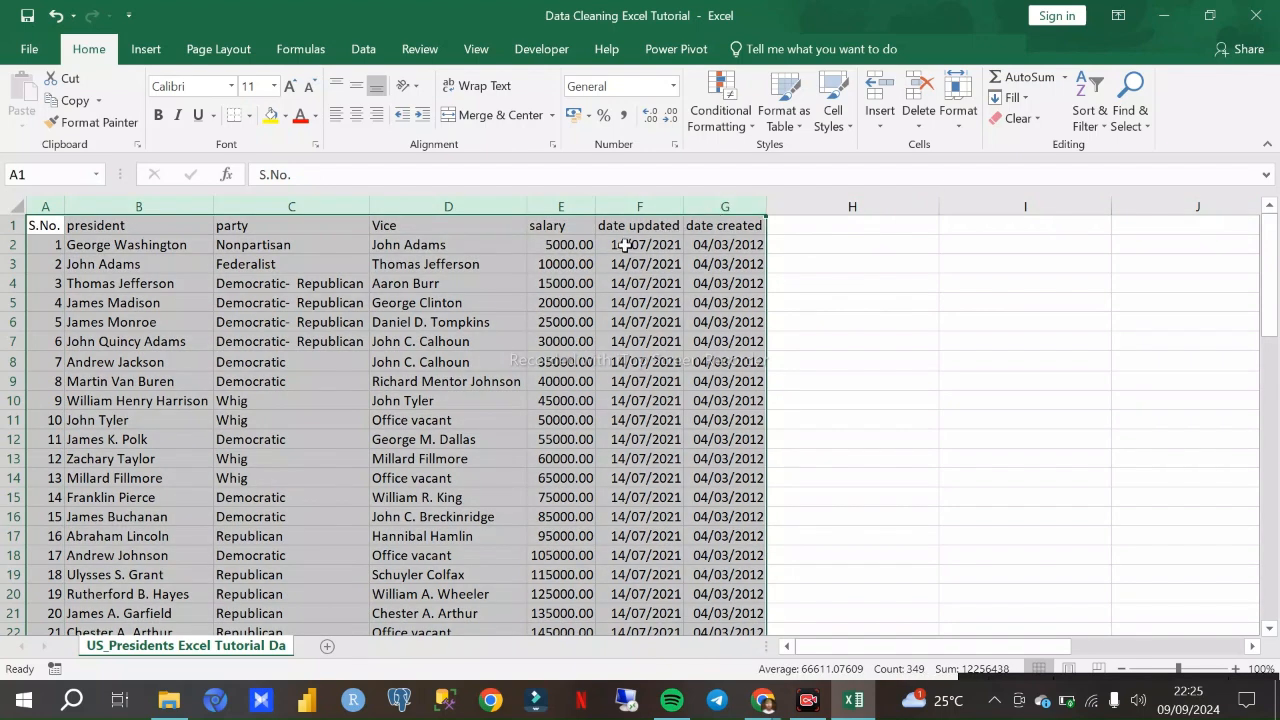
pyautogui.hotkey('ctrl', 't')
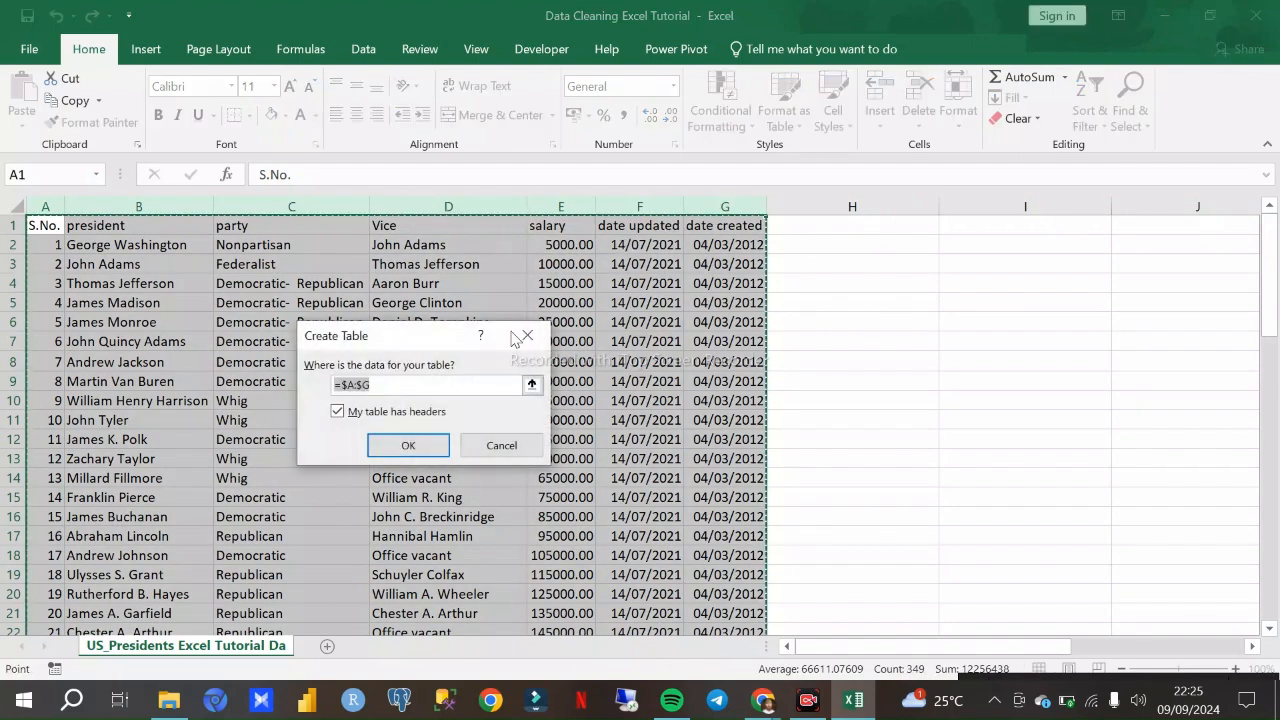
pyautogui.click(418, 444)
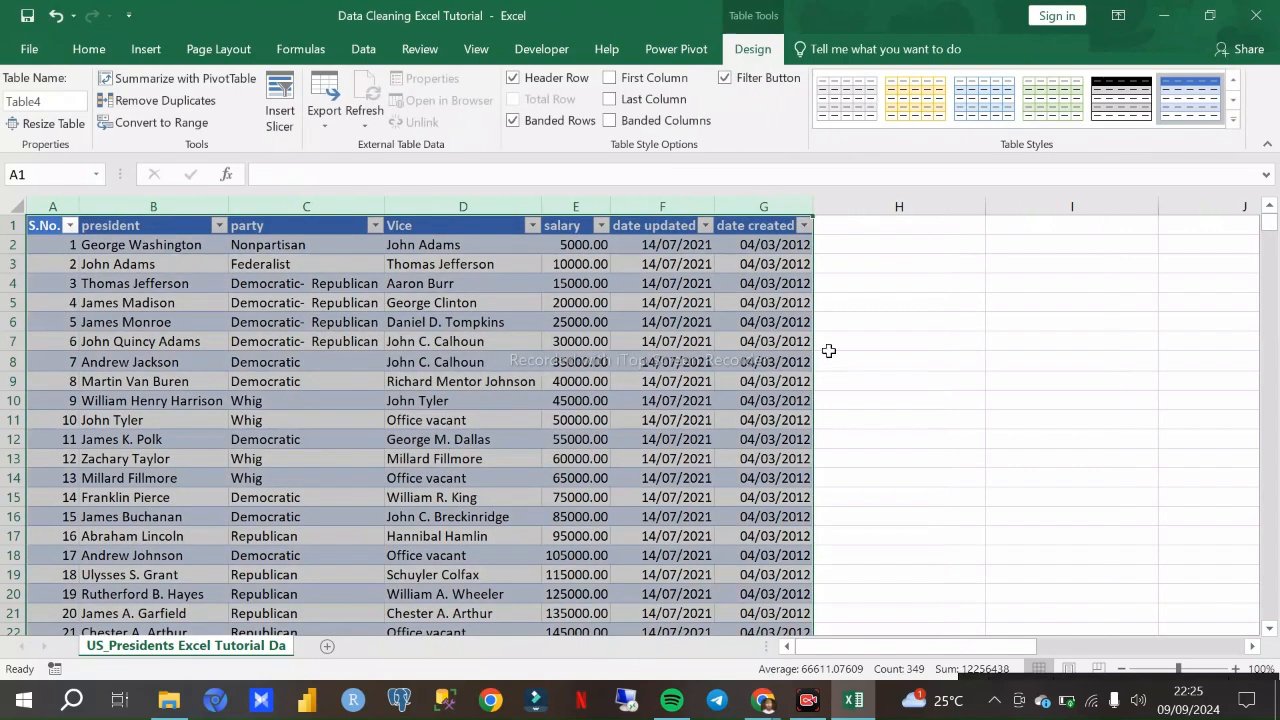
pyautogui.click(738, 360)
pyautogui.hotkey('ctrl', 'z')
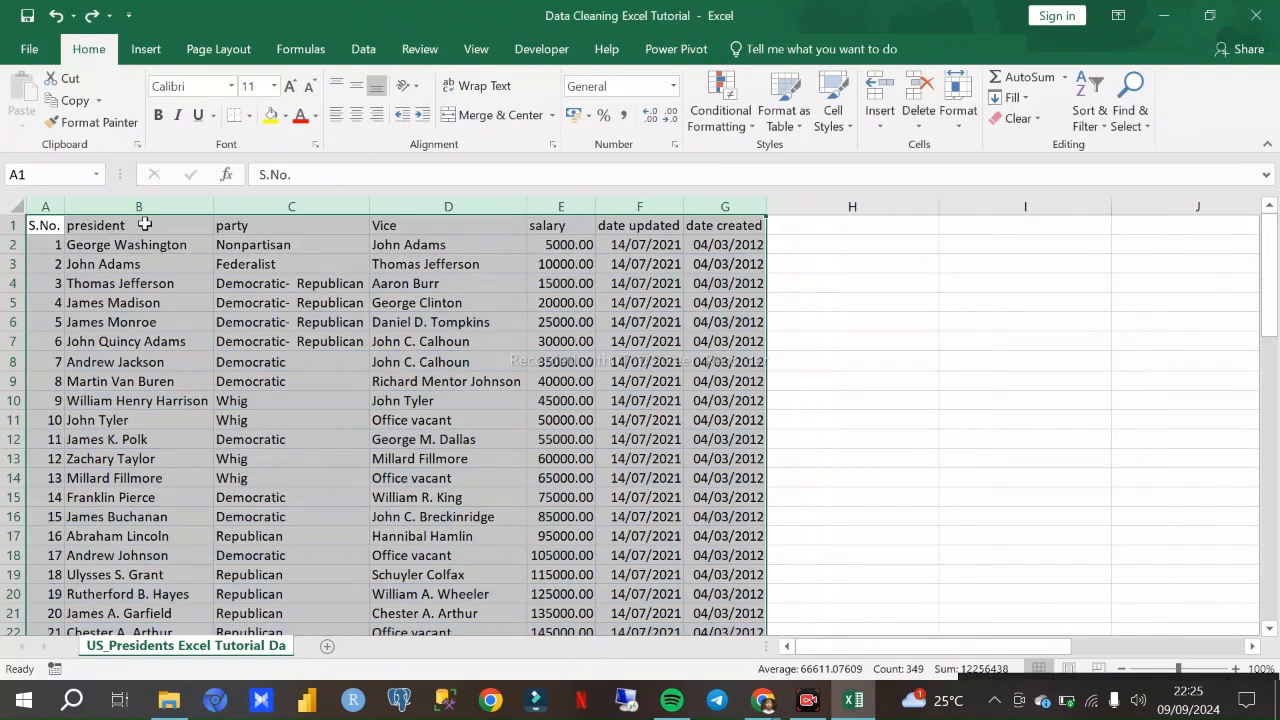
# - Convert columns A through G into a table with headers
pyautogui.click(41, 207)
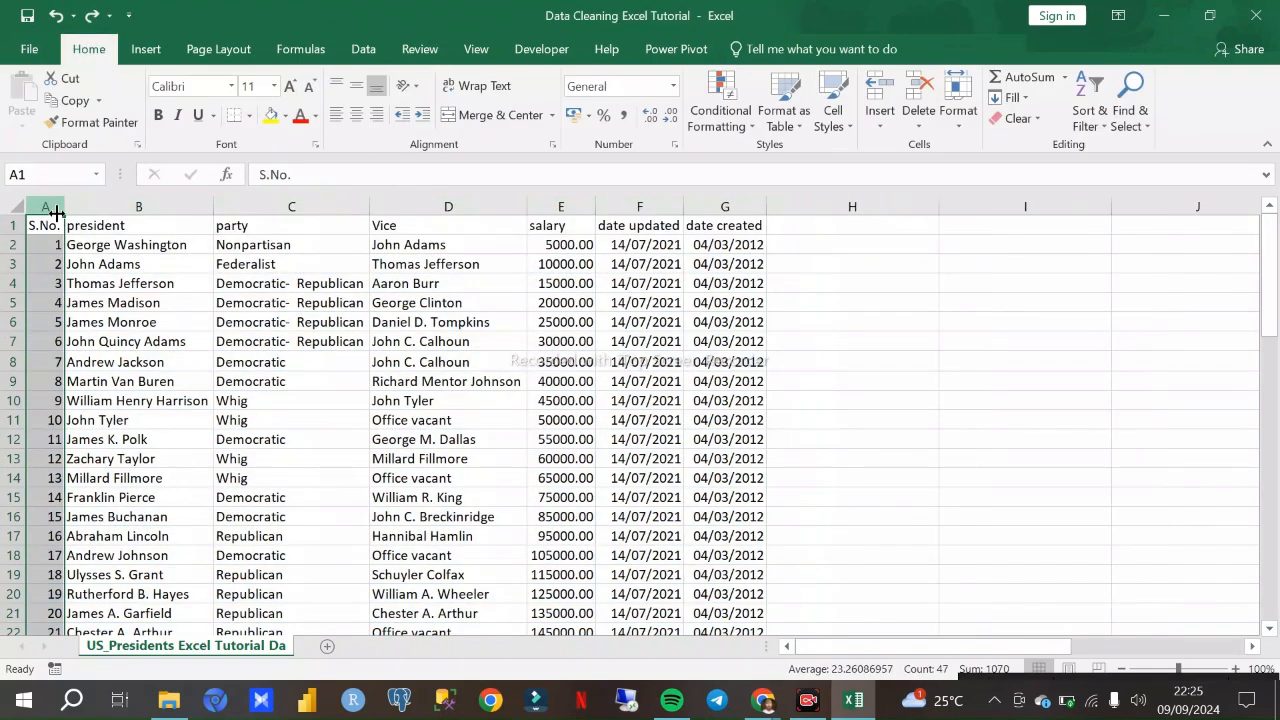
pyautogui.keyDown('shift'); pyautogui.click(726, 206); pyautogui.keyUp('shift')
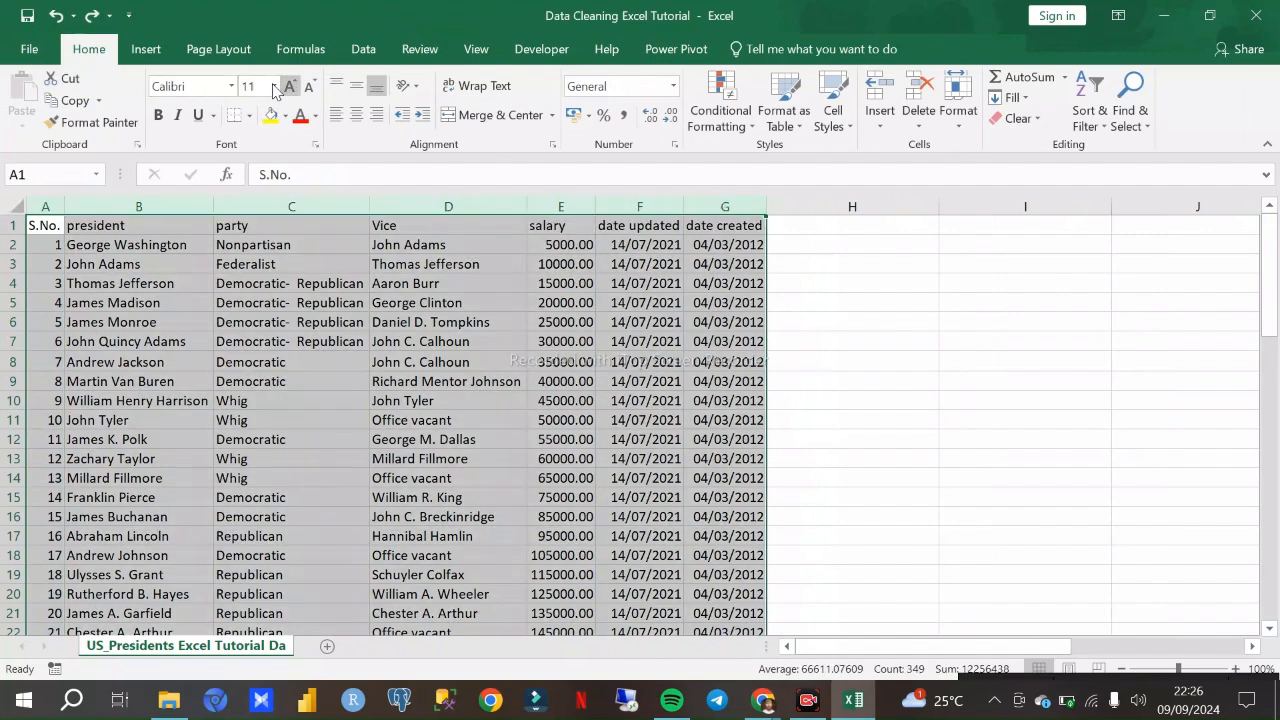
pyautogui.click(146, 49)
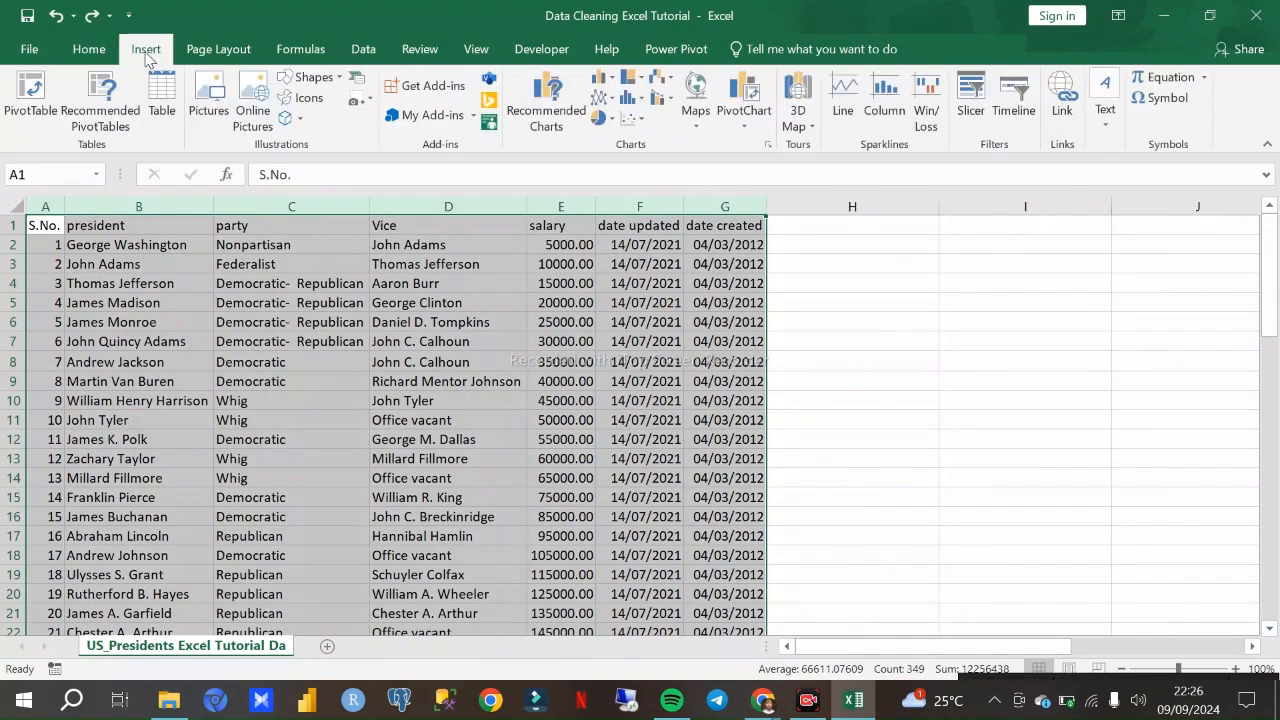
pyautogui.click(162, 104)
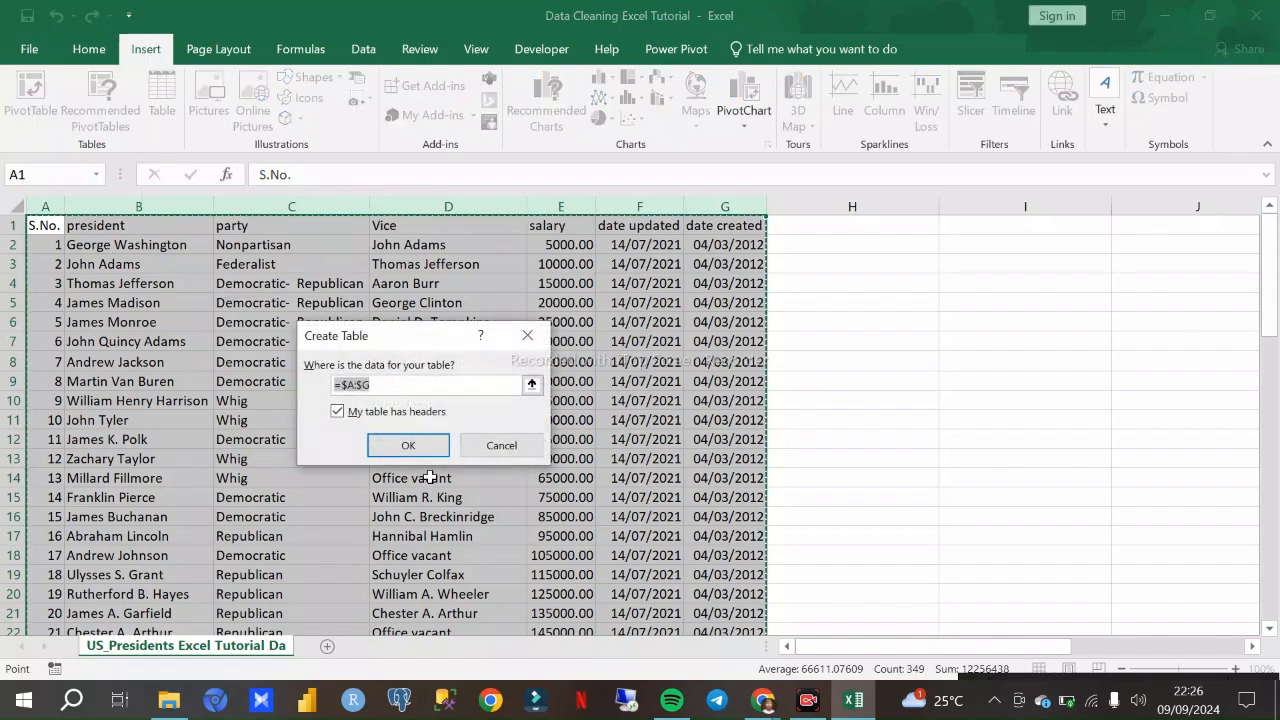
pyautogui.click(409, 446)
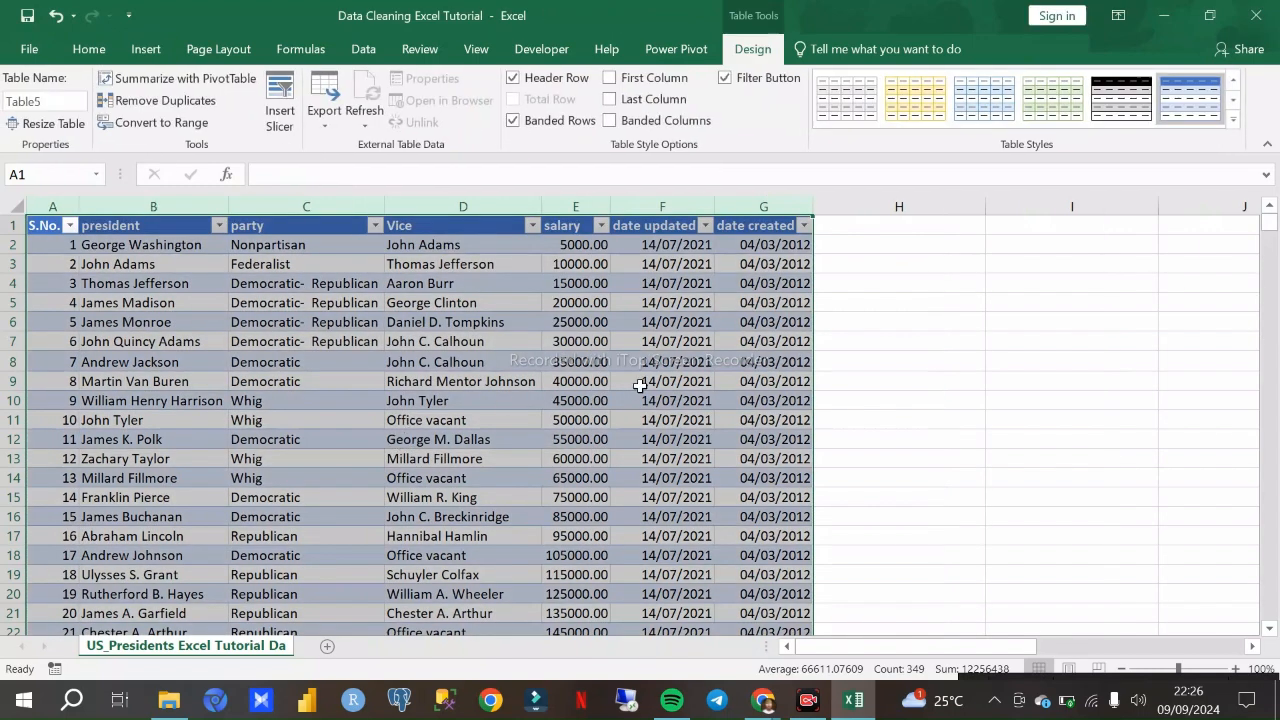
pyautogui.click(697, 362)
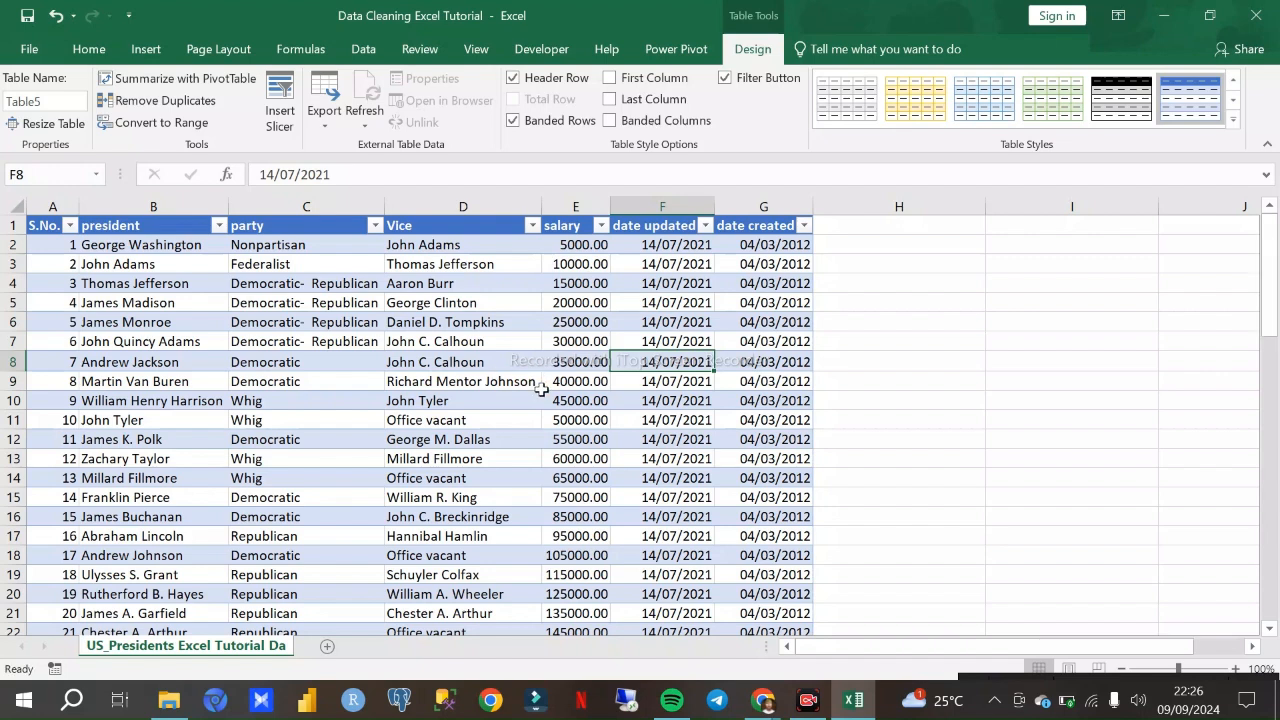
# - Examine the formatted table from the header row down to the last data rows
pyautogui.click(840, 326)
pyautogui.scroll(-4, 631, 376)
pyautogui.scroll(4, 631, 376)
pyautogui.scroll(-11, 577, 394)
pyautogui.scroll(3, 577, 394)
pyautogui.scroll(-8, 580, 377)
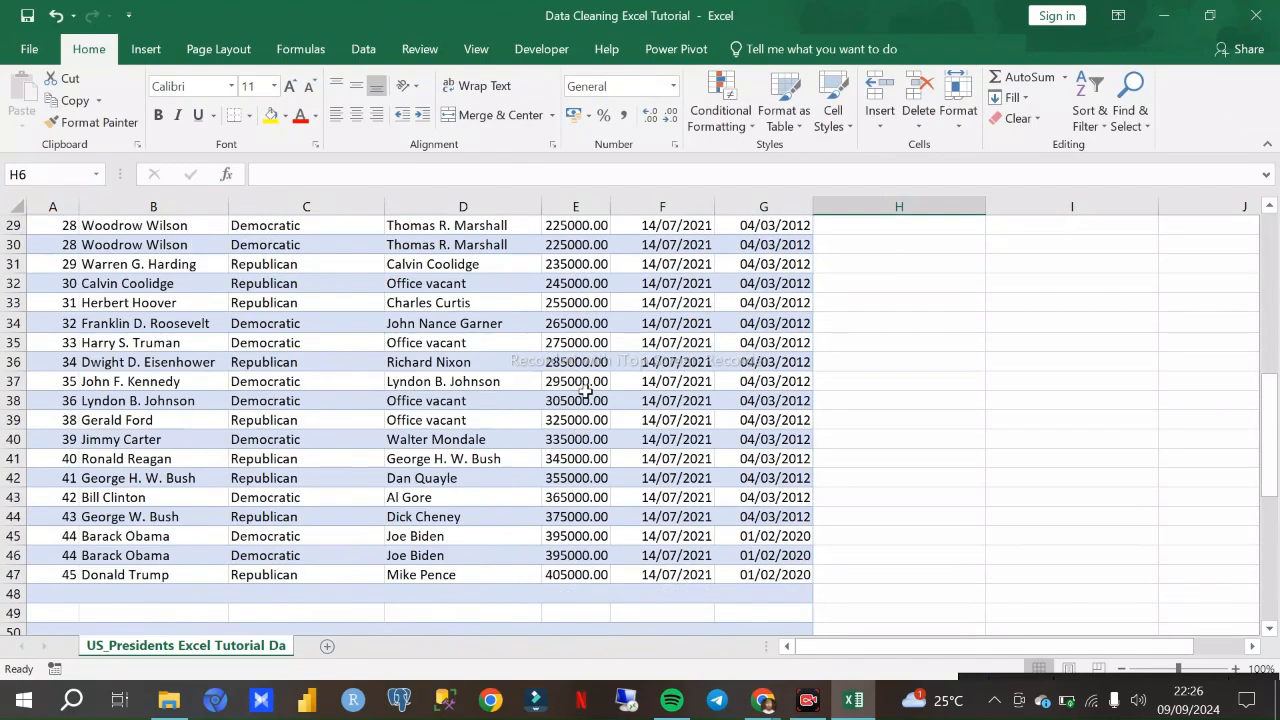
pyautogui.scroll(3, 591, 389)
pyautogui.scroll(12, 600, 377)
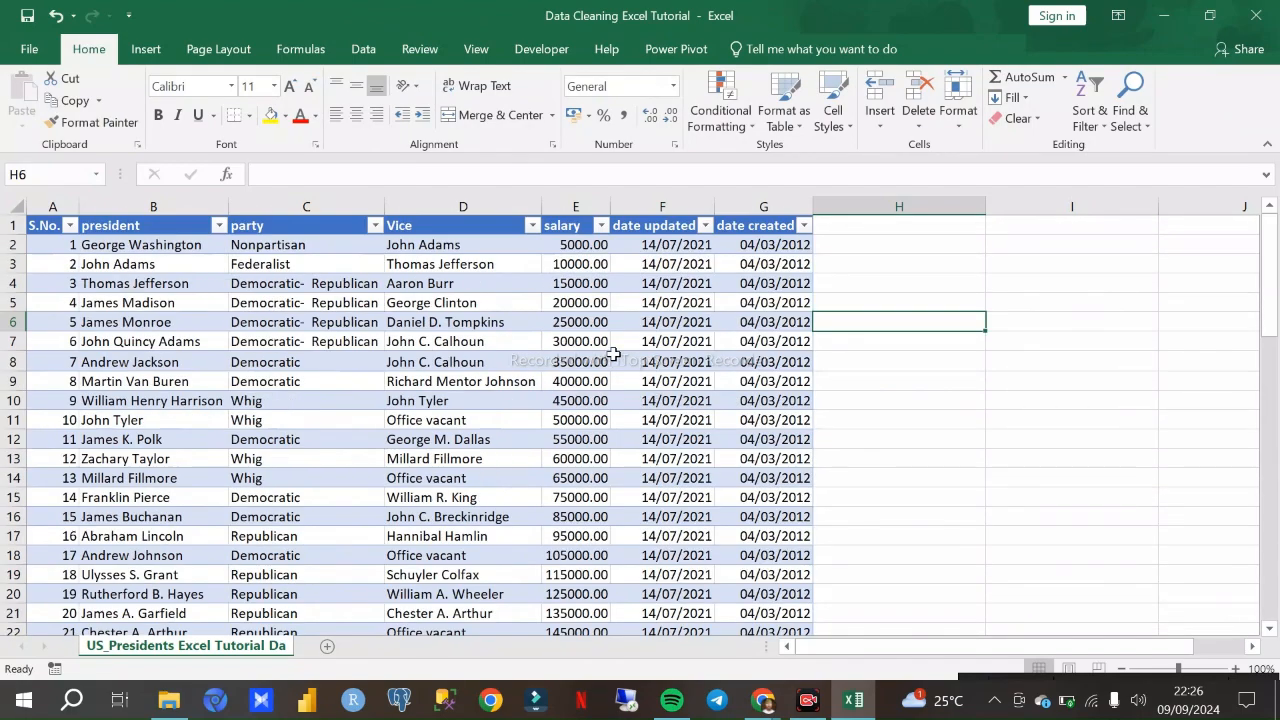
pyautogui.click(833, 289)
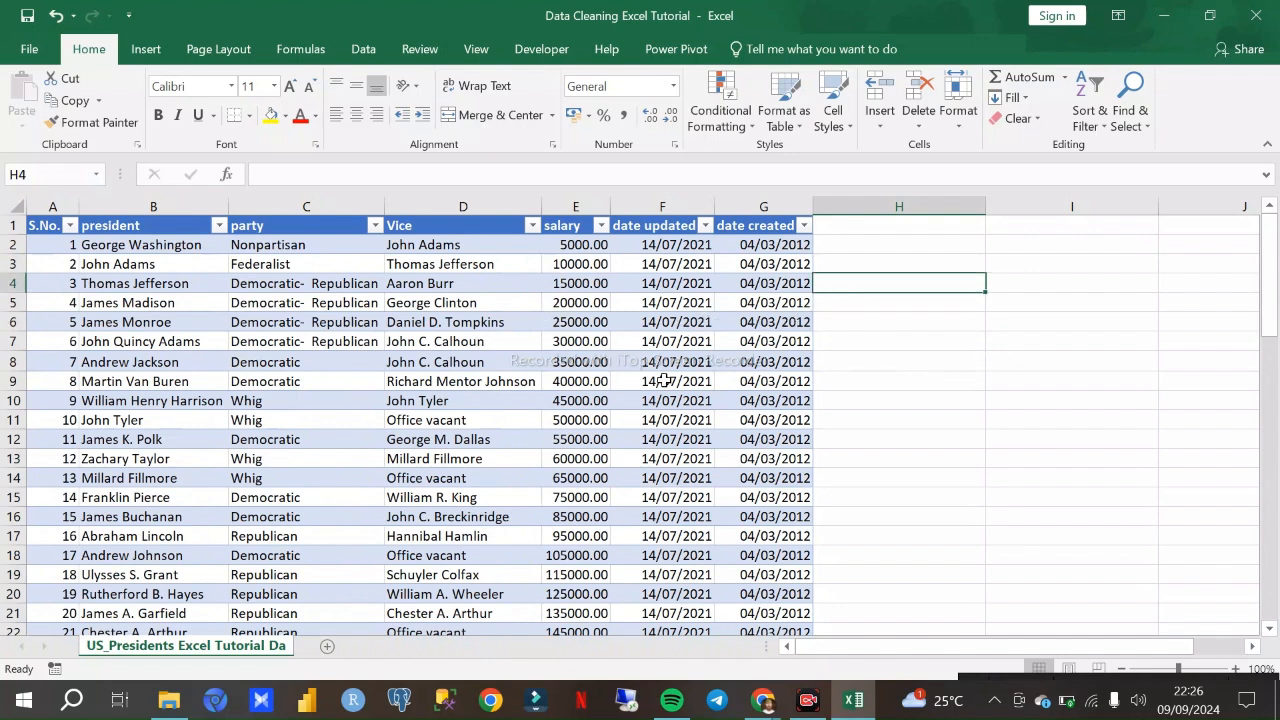
pyautogui.scroll(-9, 80, 283)
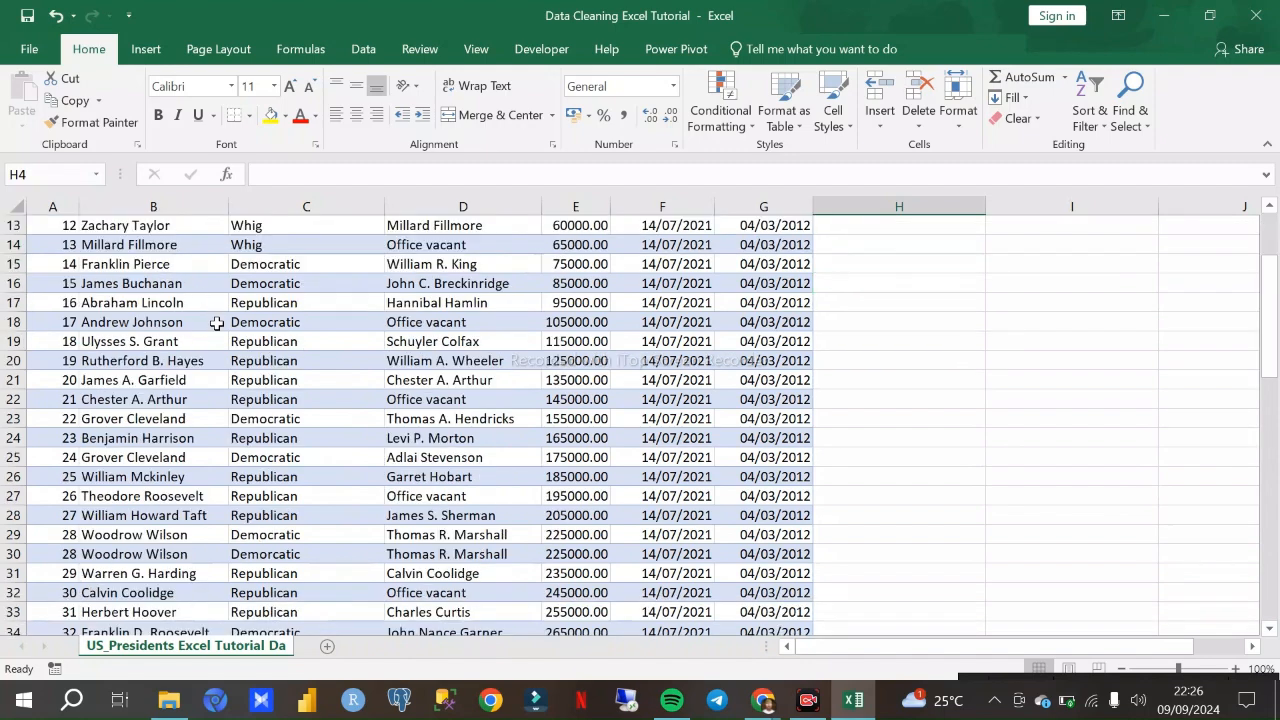
pyautogui.scroll(9, 266, 363)
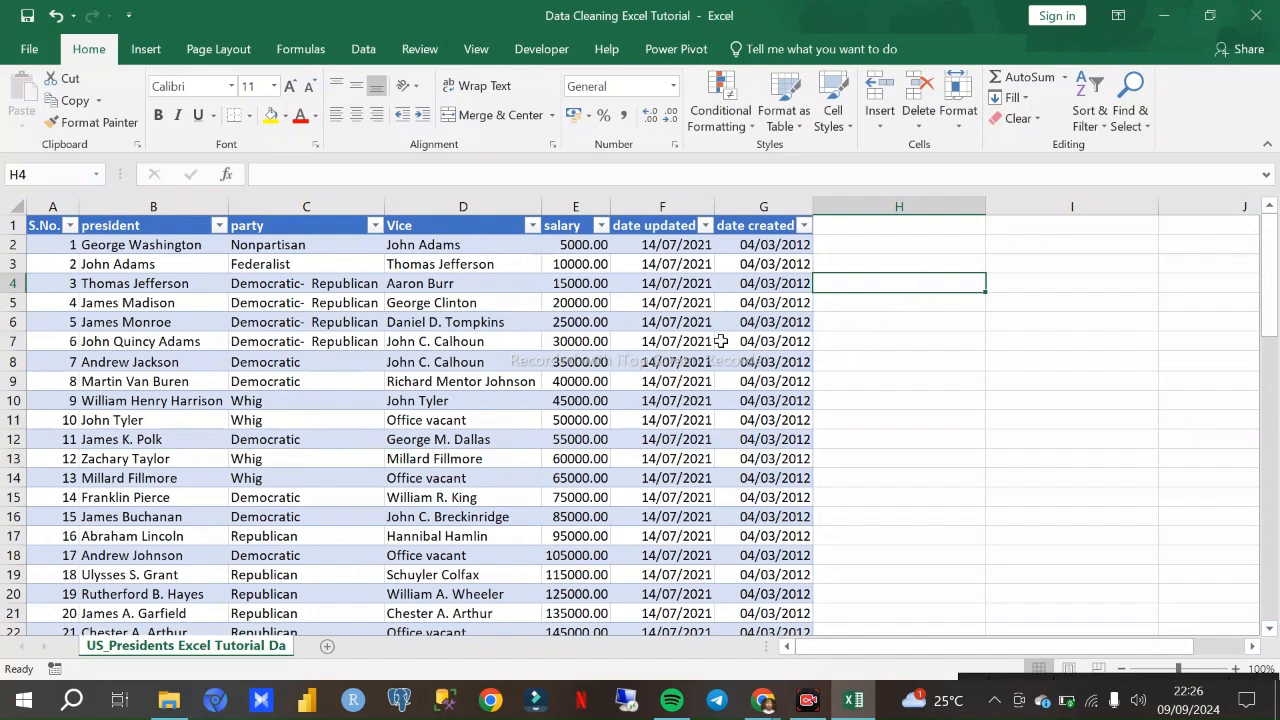
pyautogui.click(923, 325)
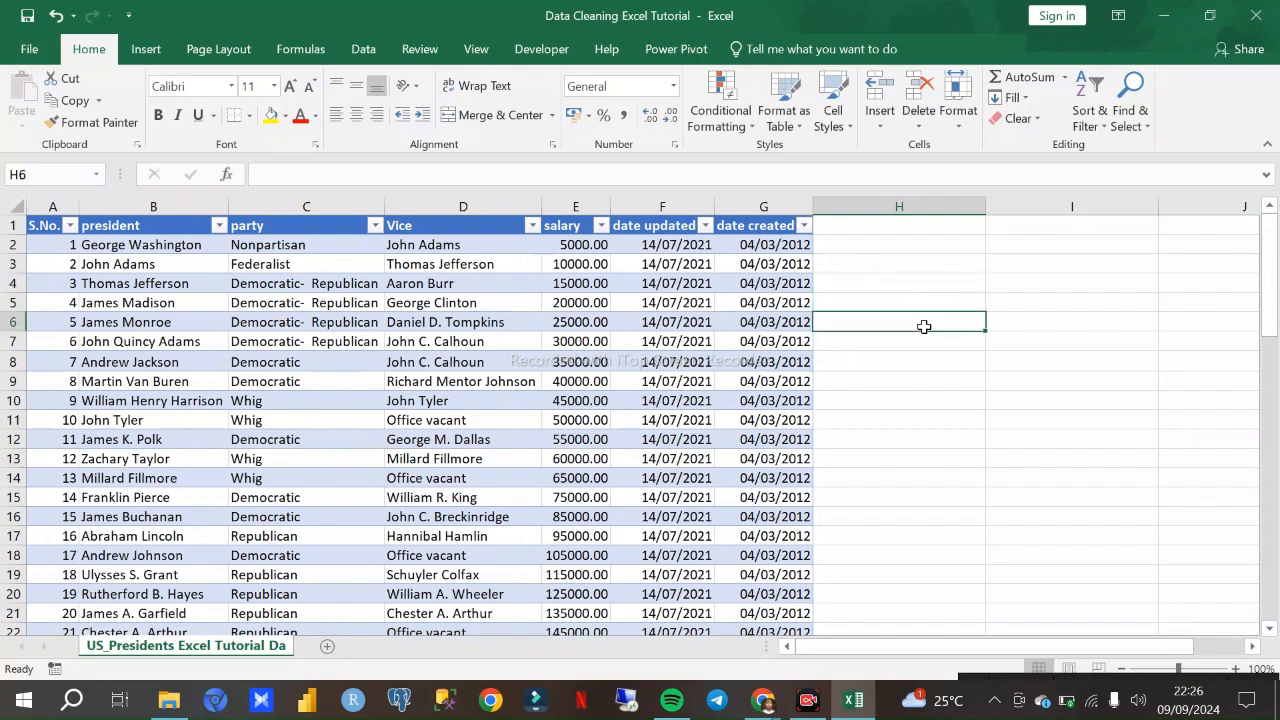
# - Start a list of cleaning tasks beside the table with "Blanks" in I6 and "duplicates" in I7
pyautogui.click(1010, 328)
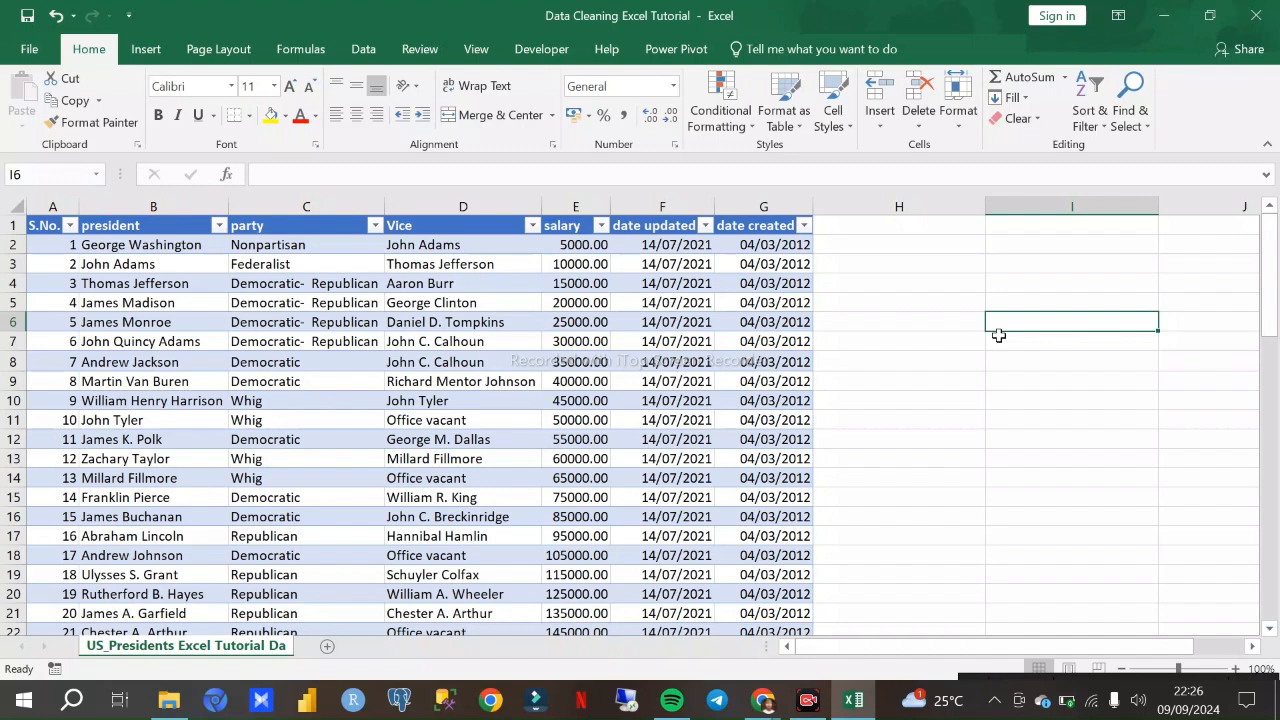
pyautogui.write('bLANKS')
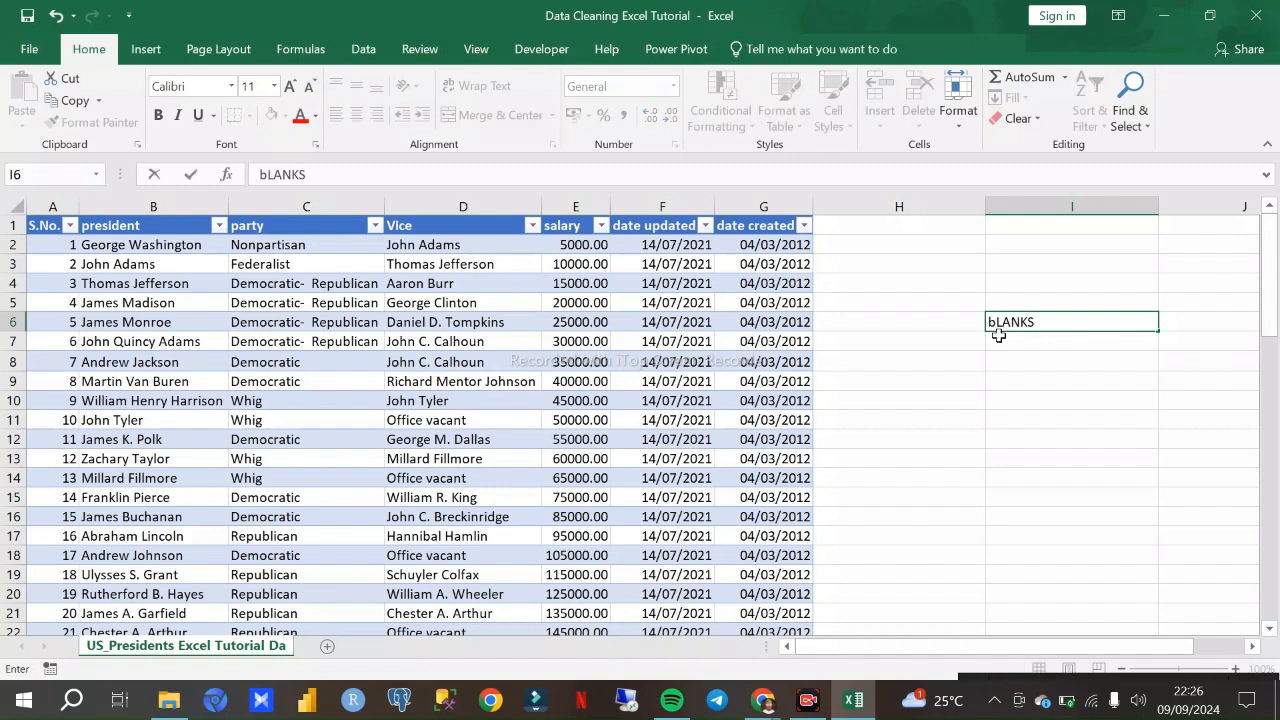
pyautogui.press('Return')
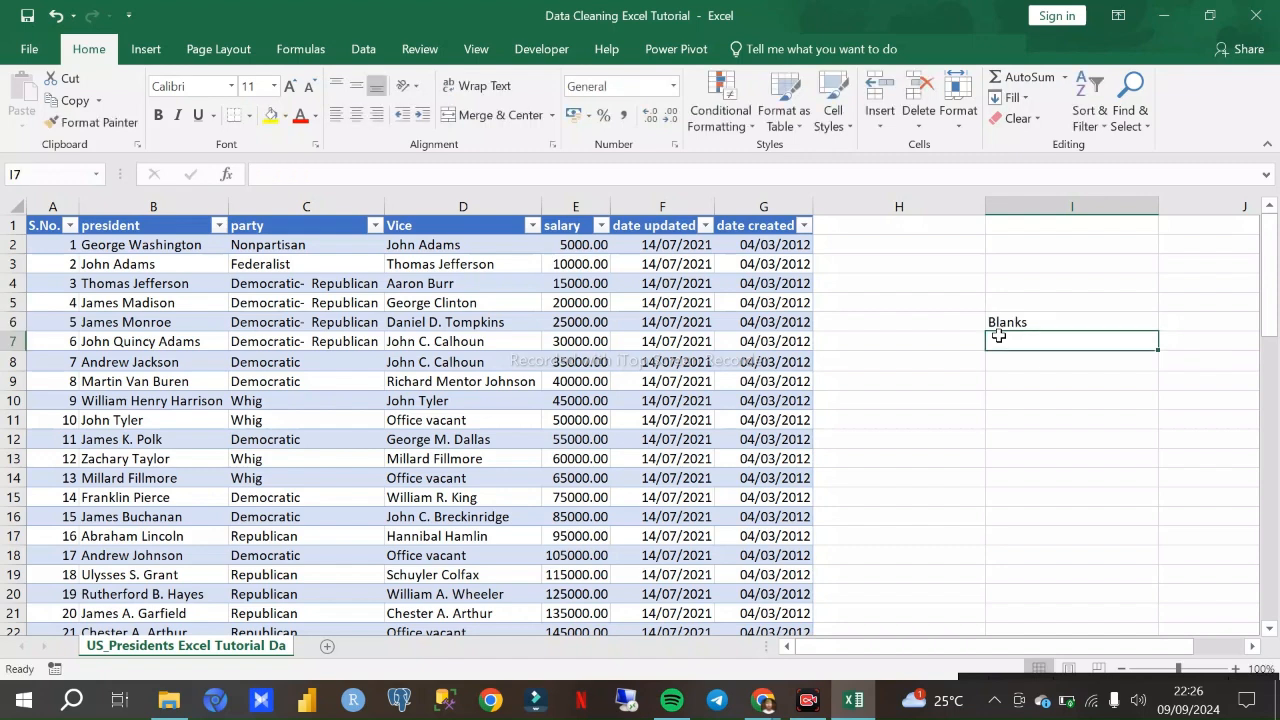
pyautogui.write('duplicates')
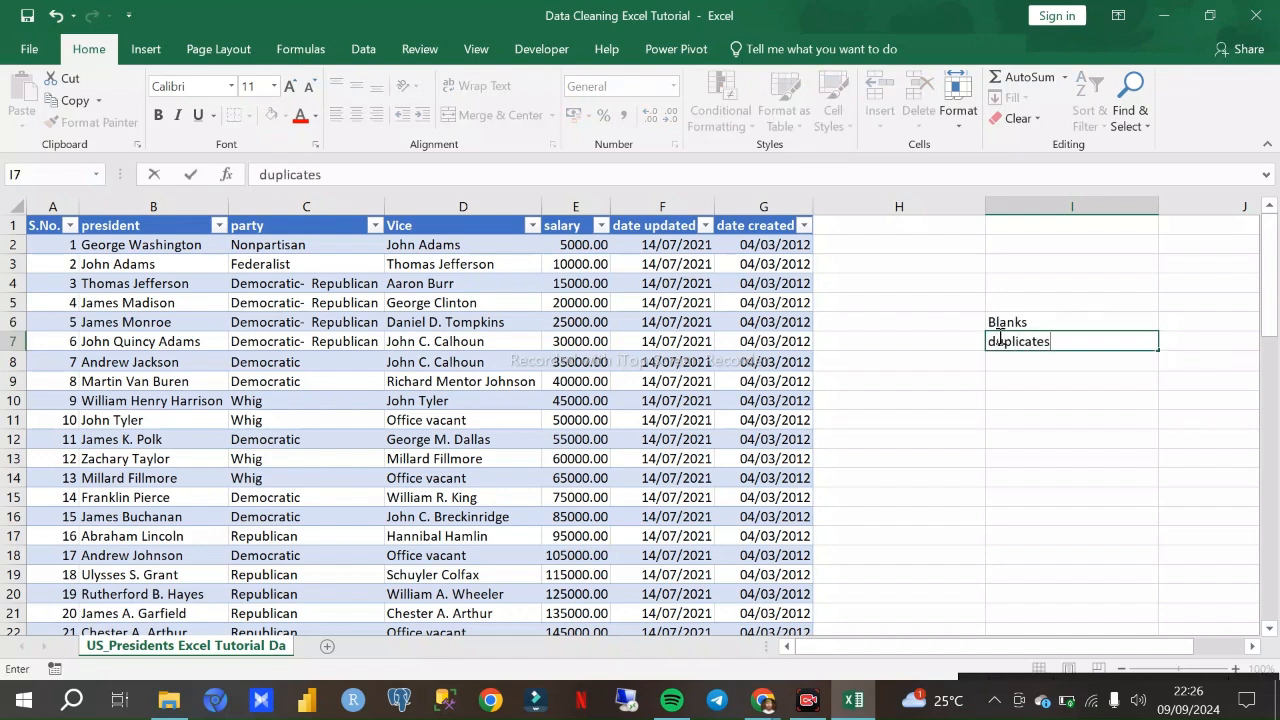
pyautogui.press('Return')
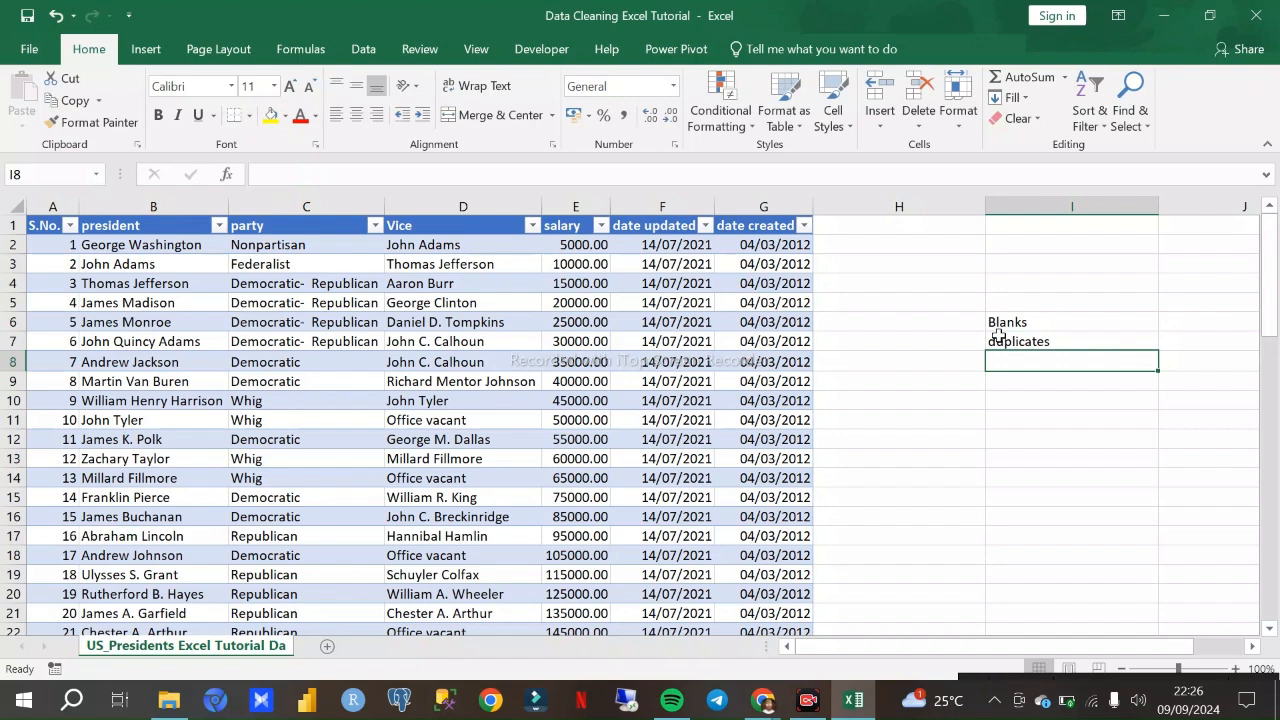
# - Add "unecessary" to the cleaning list in cell I8
pyautogui.write('unessa')
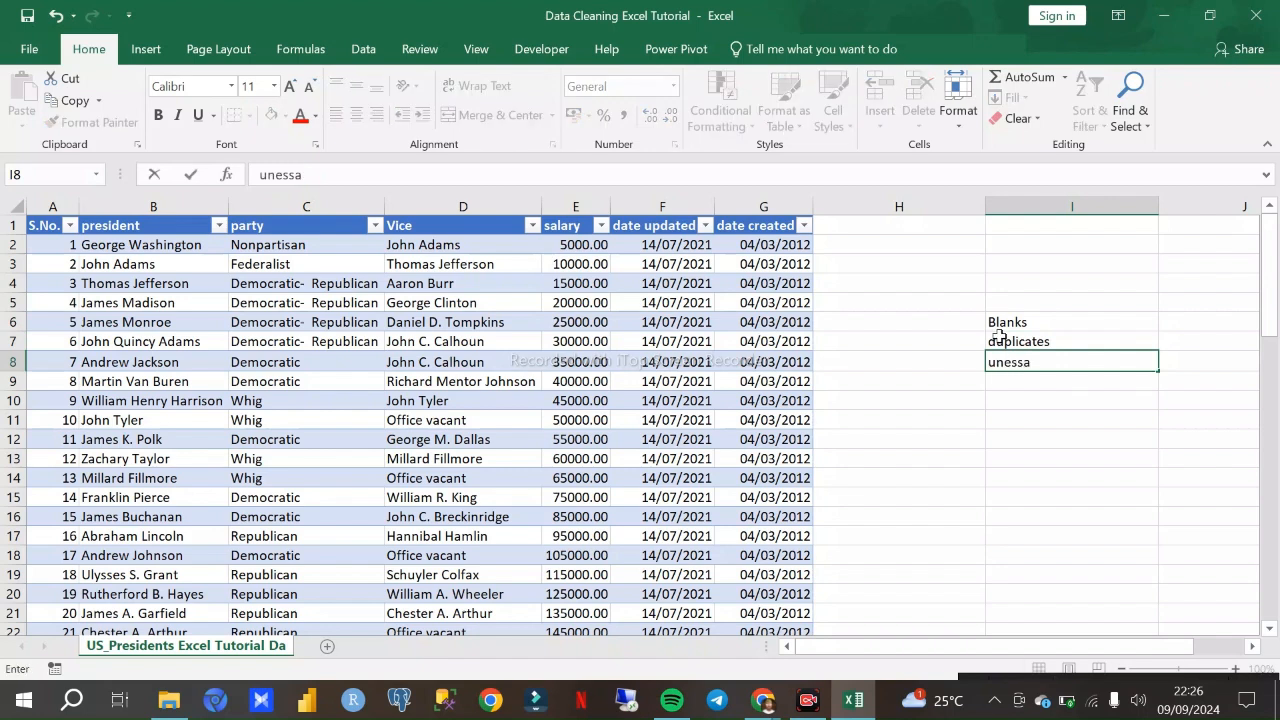
pyautogui.press('BackSpace')
pyautogui.press('BackSpace')
pyautogui.press('BackSpace')
pyautogui.press('BackSpace')
pyautogui.write('sar')
pyautogui.press('Return')
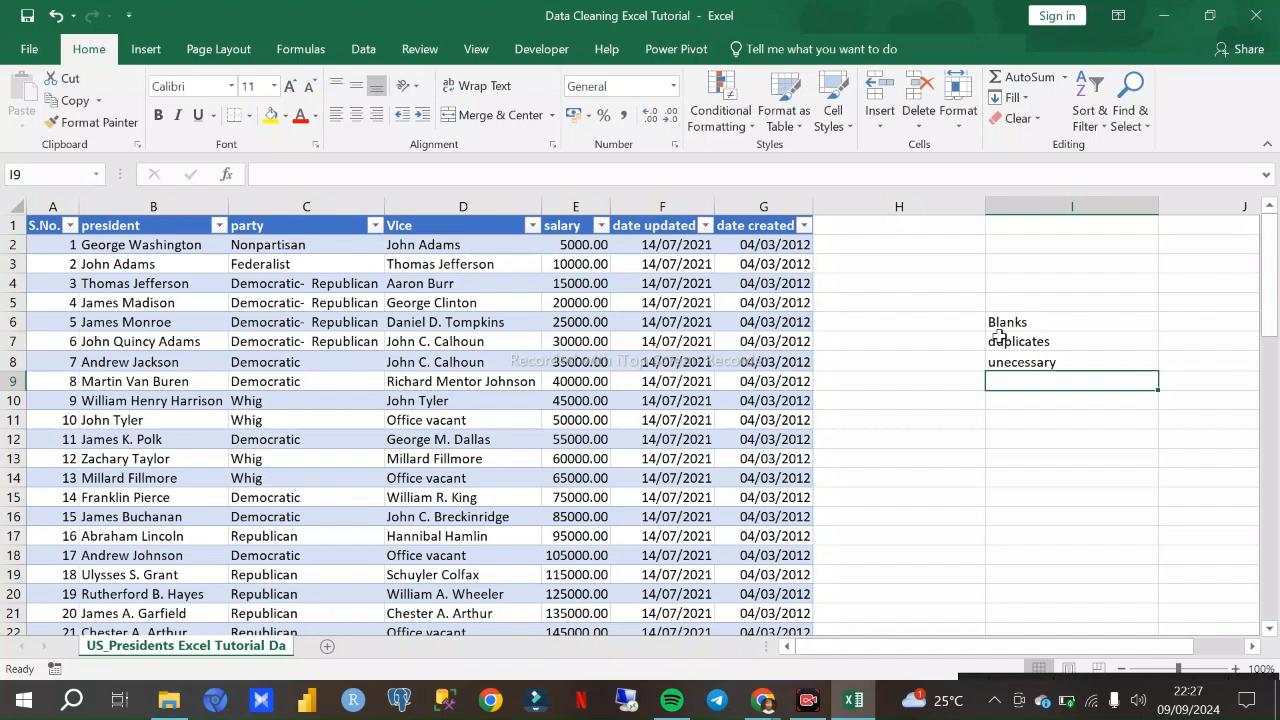
# - Add "Proper" in I9 and "Trim" in I10 to the cleaning list
pyautogui.write('P')
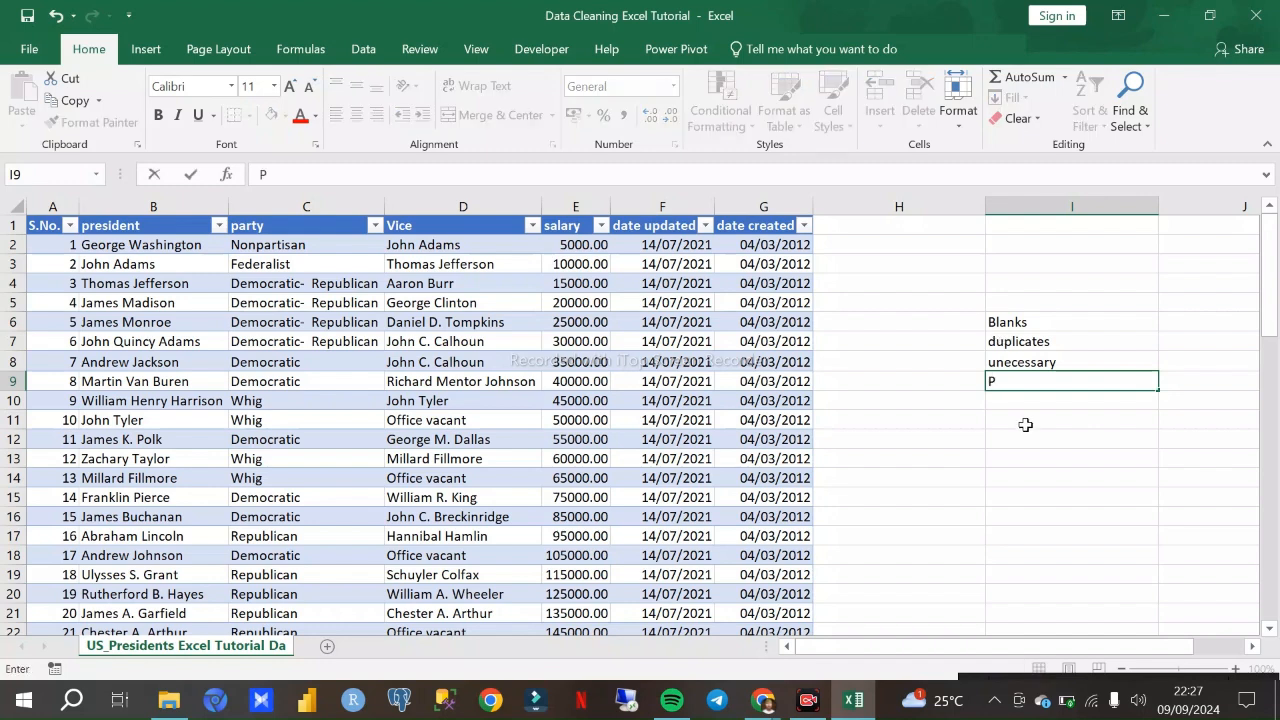
pyautogui.write('roper')
pyautogui.press('Return')
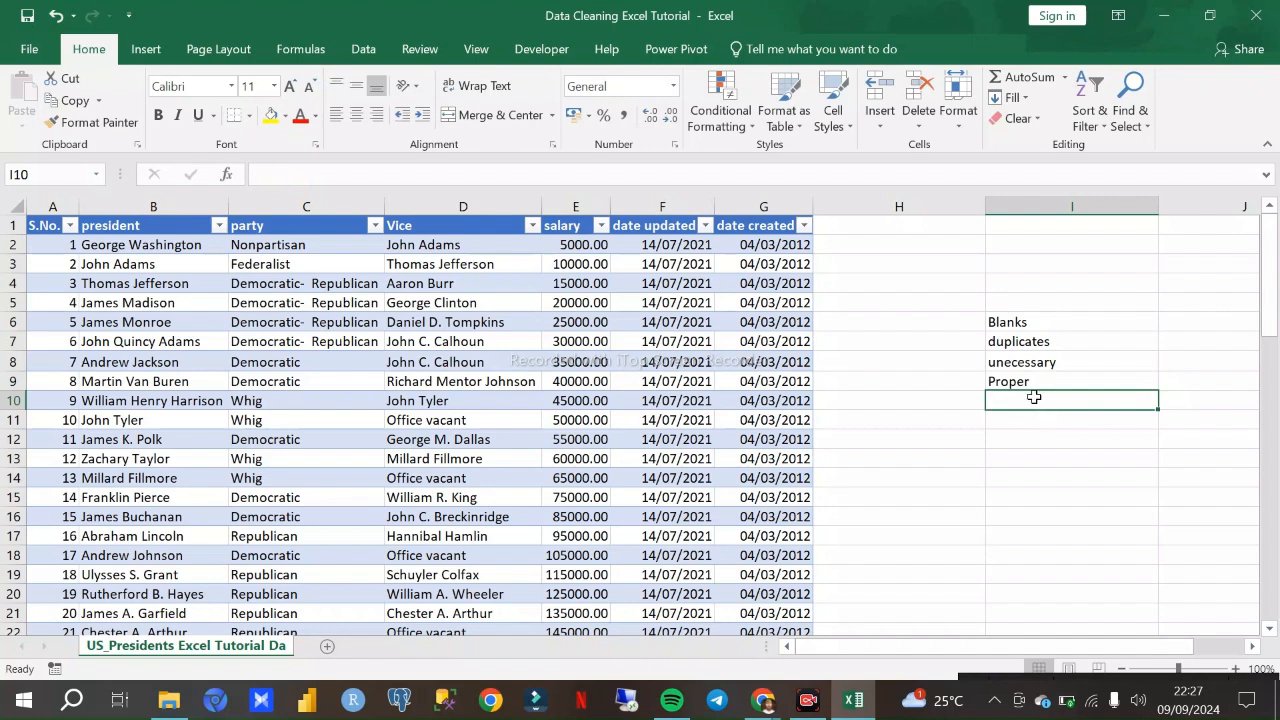
pyautogui.write('t')
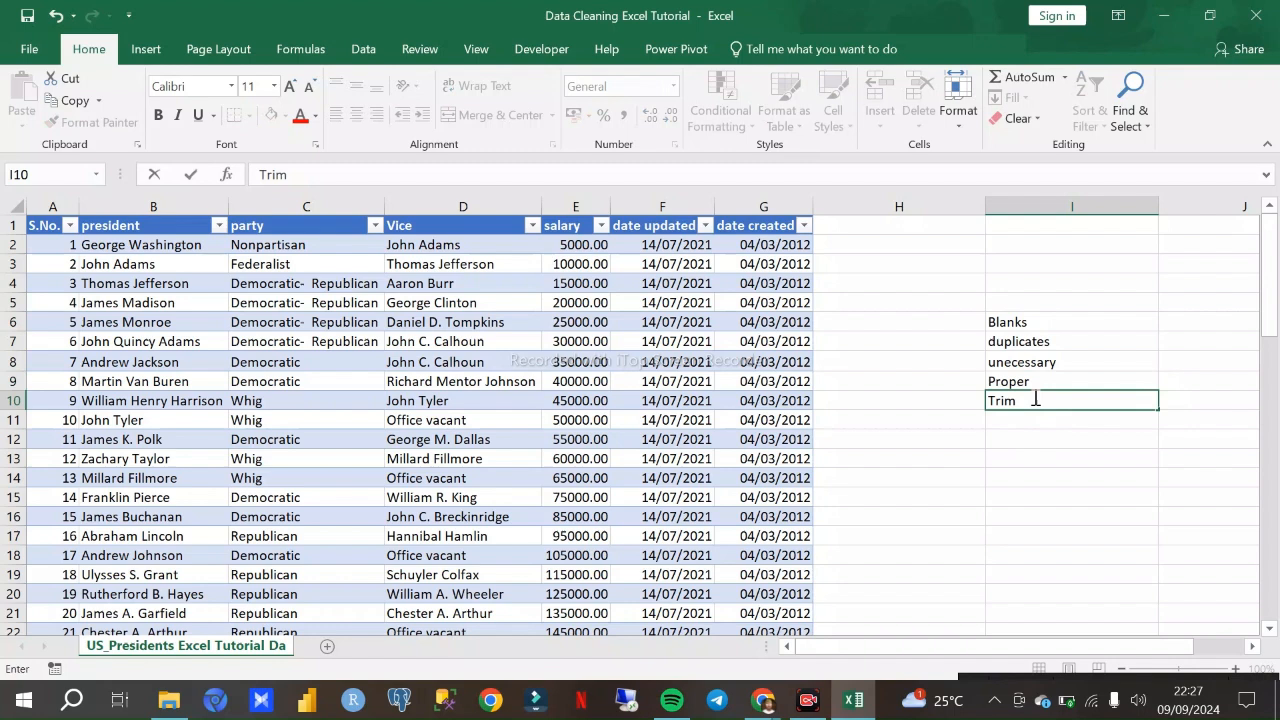
pyautogui.write('rim')
pyautogui.press('Return')
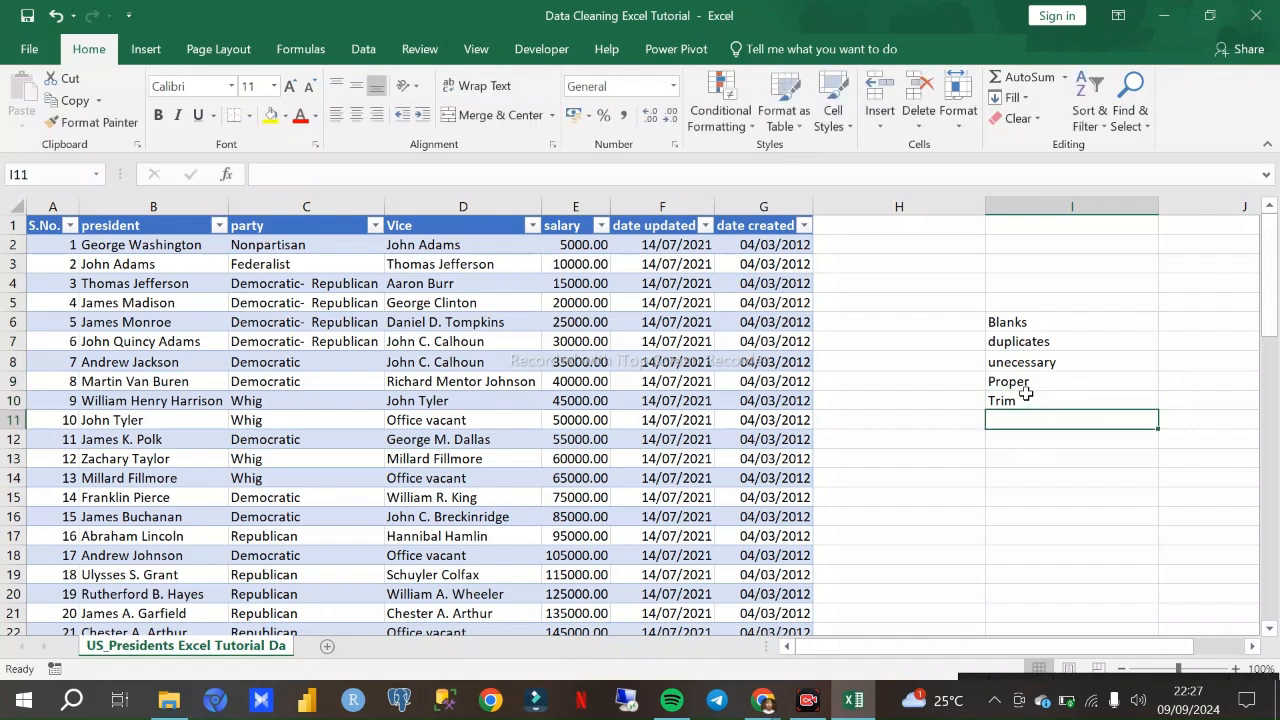
# - Enter the heading "steps" in cell I5 above the cleaning list
pyautogui.click(1001, 303)
pyautogui.write('ste')
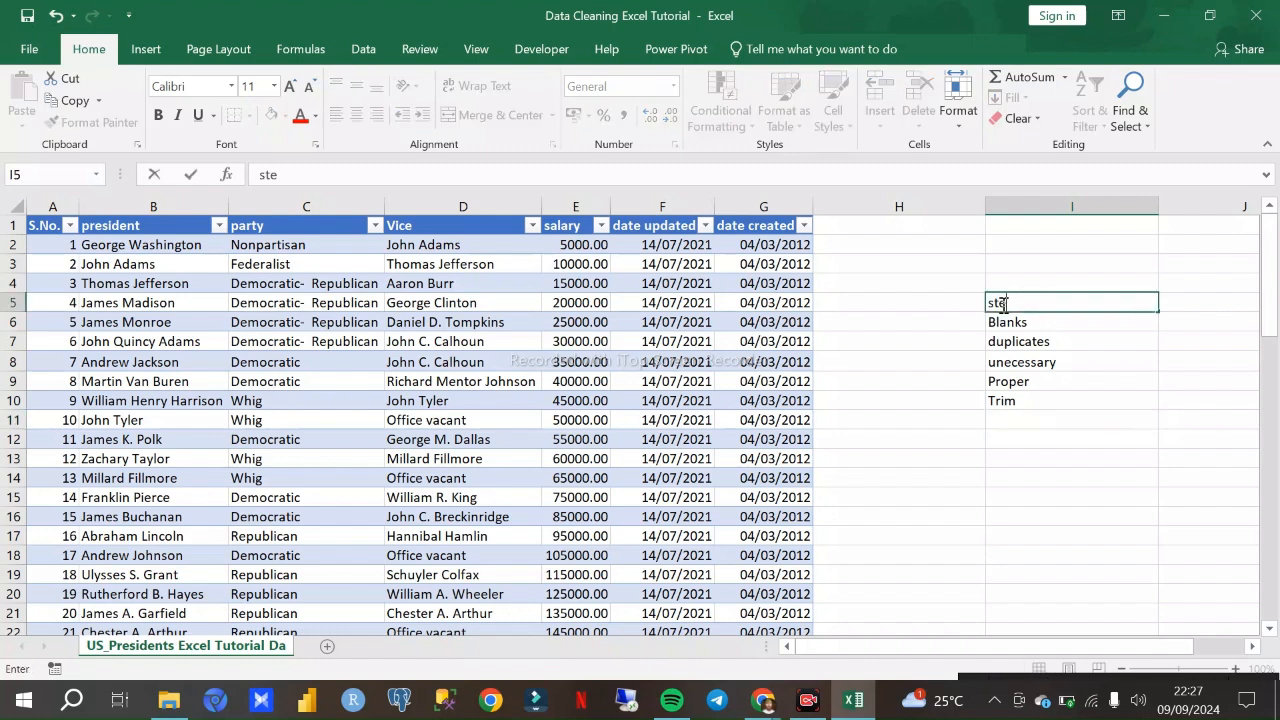
pyautogui.press('Return')
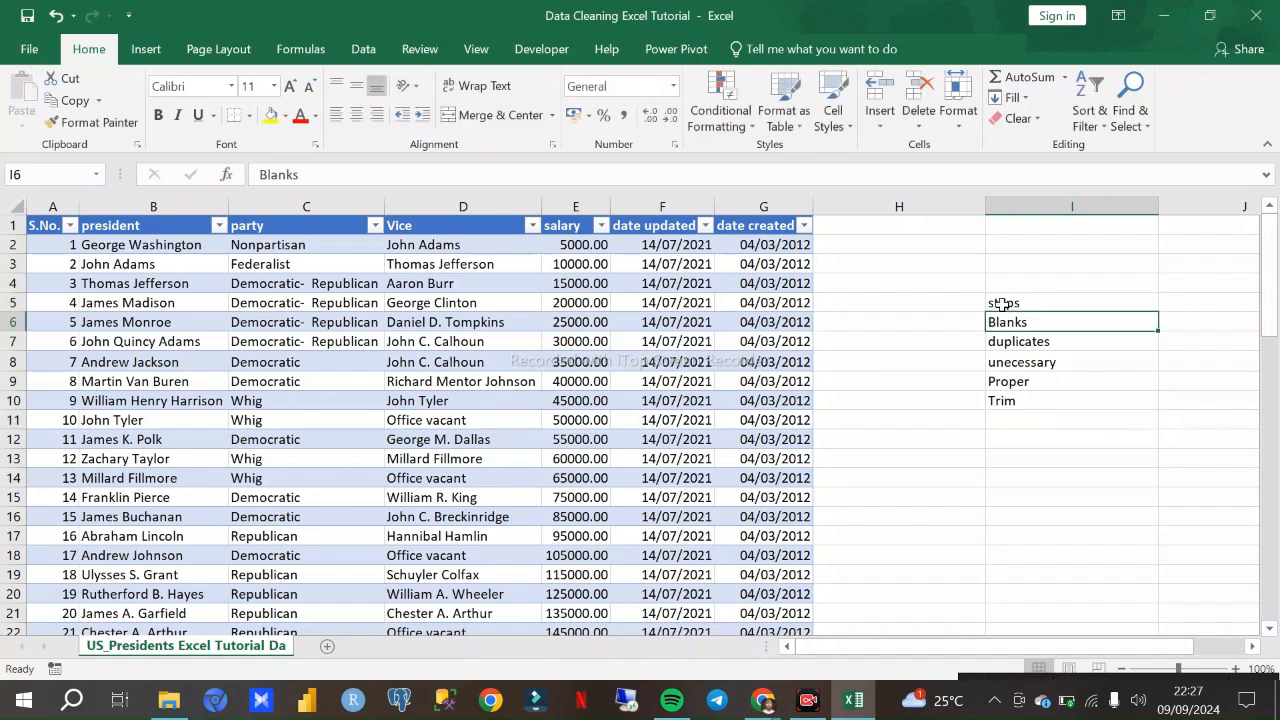
# - Give the "steps" heading cell a dark blue fill and white text
pyautogui.click(1001, 303)
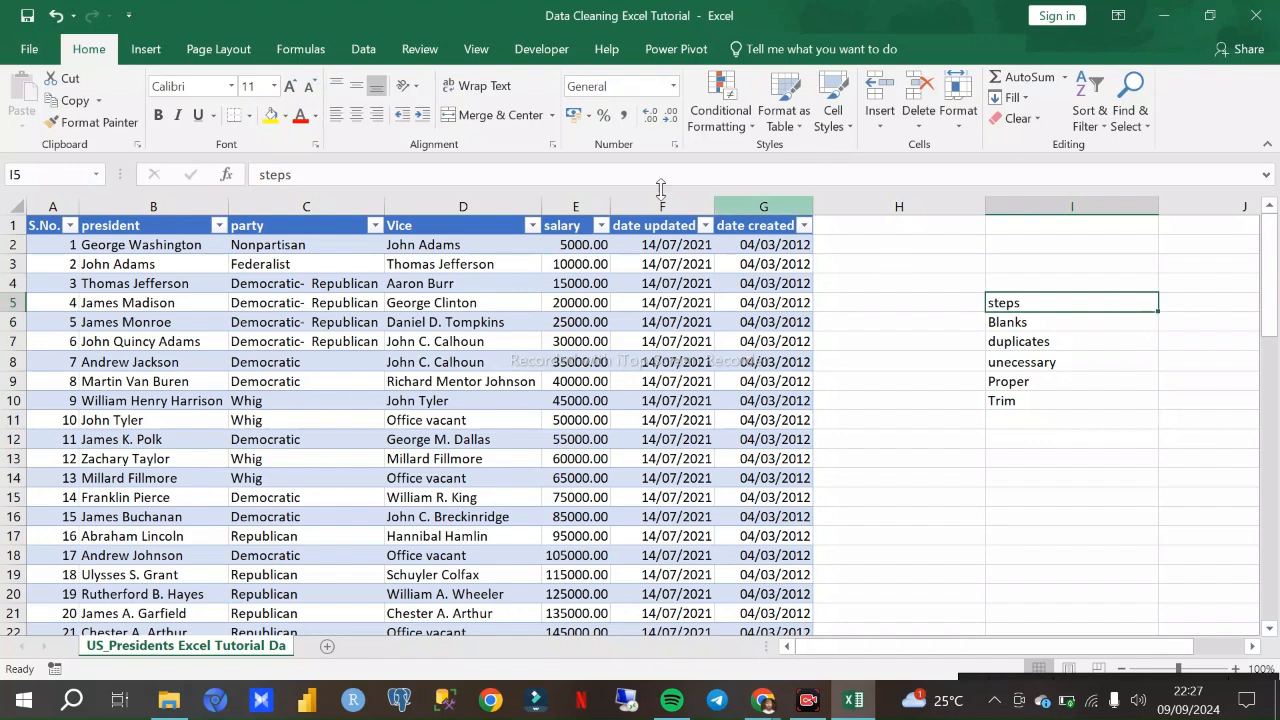
pyautogui.click(271, 117)
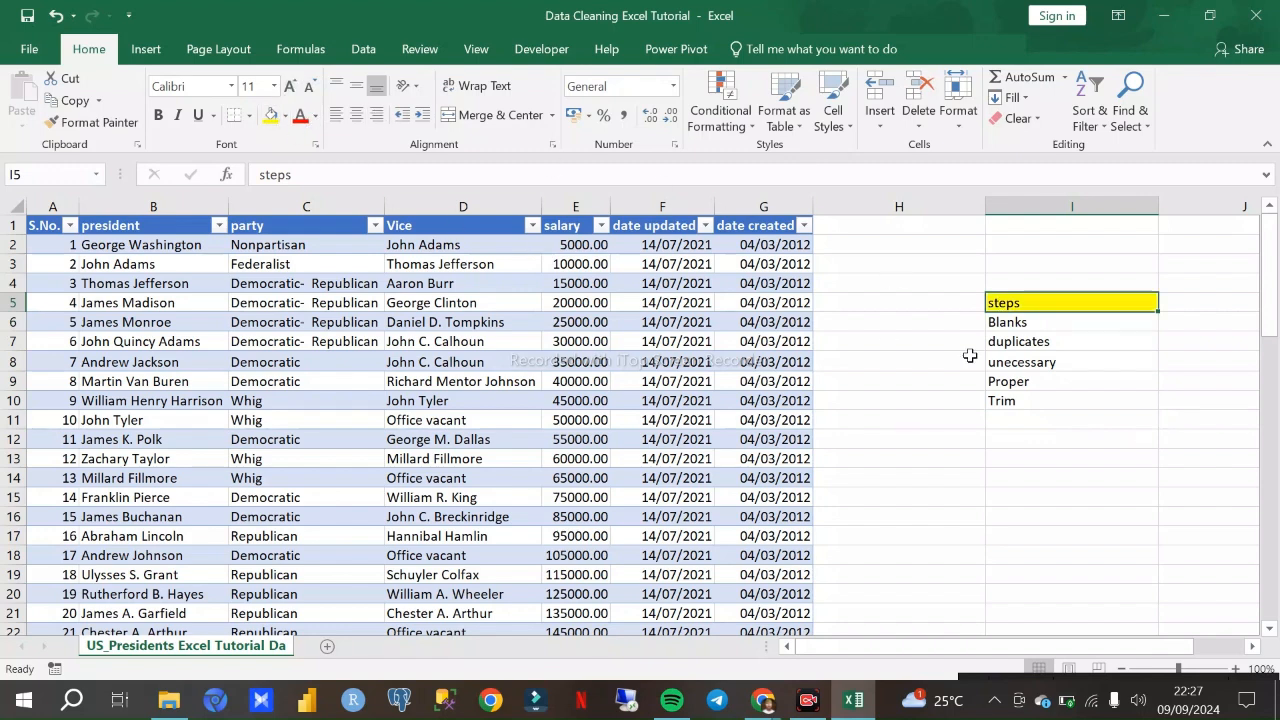
pyautogui.click(284, 117)
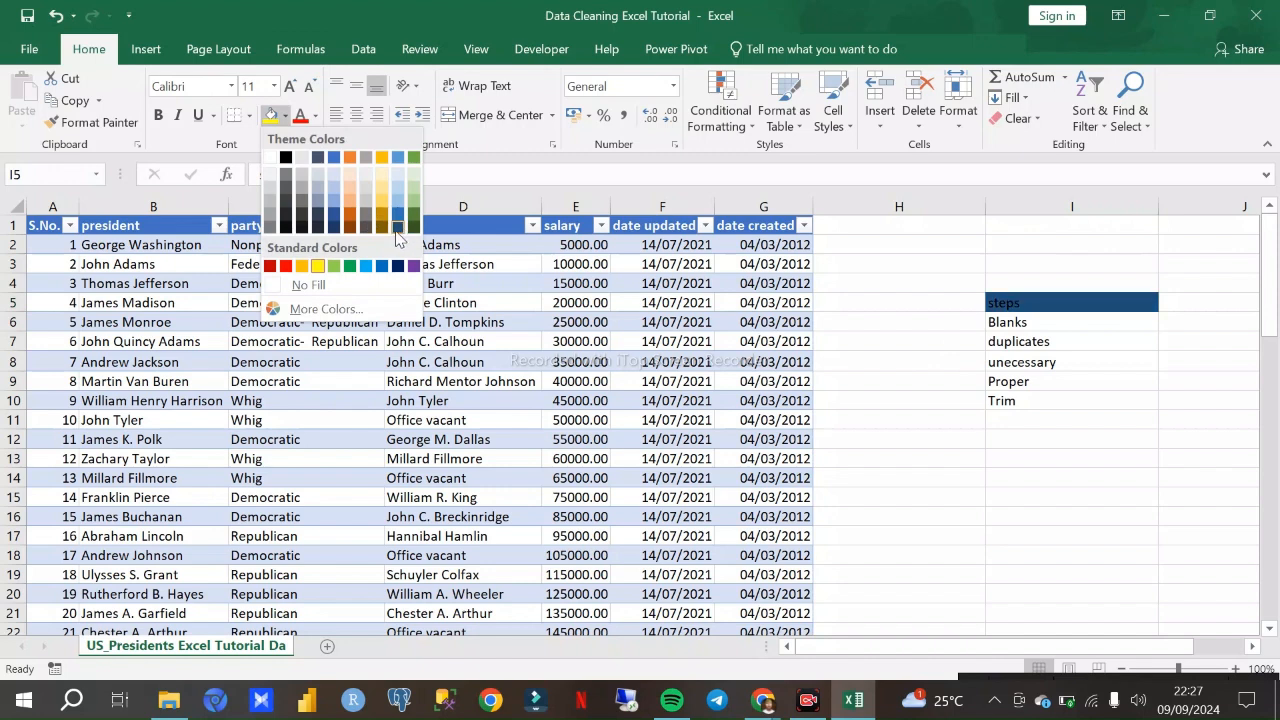
pyautogui.click(396, 229)
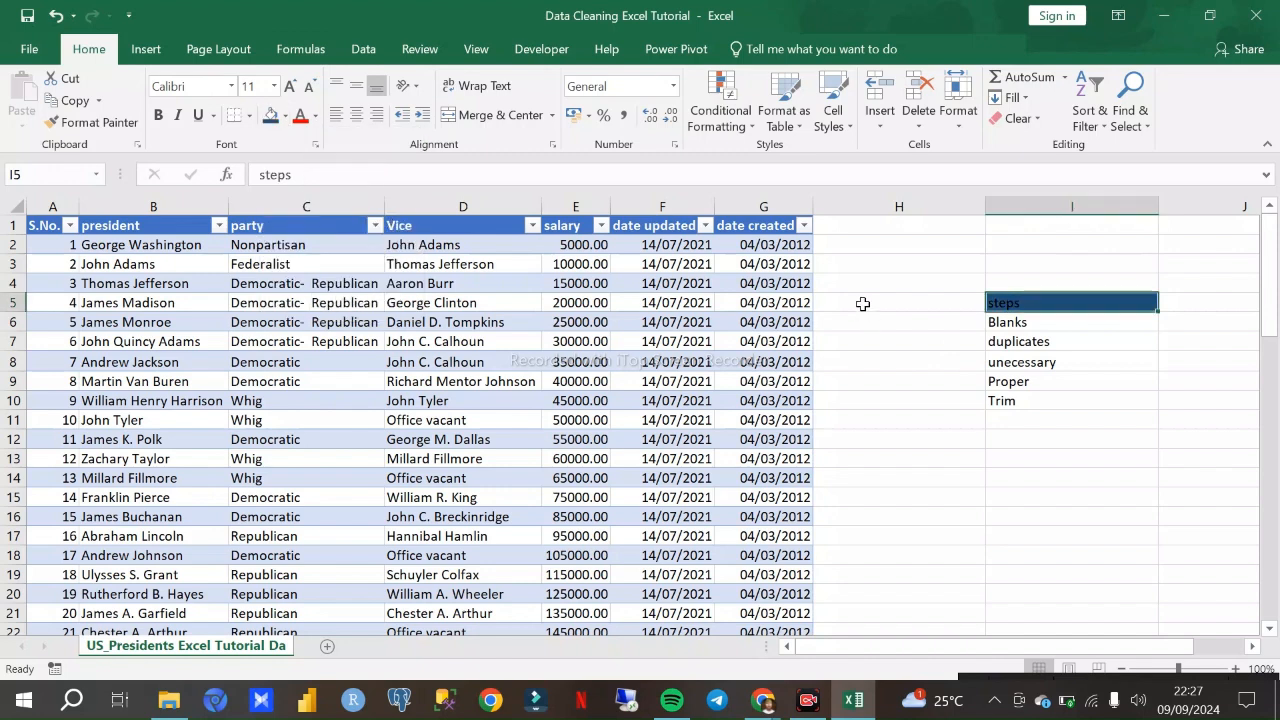
pyautogui.click(316, 119)
pyautogui.click(301, 168)
# - Add "Missing values" to the cleaning list in cell I11
pyautogui.click(953, 290)
pyautogui.scroll(-1, 1006, 362)
pyautogui.scroll(1, 950, 358)
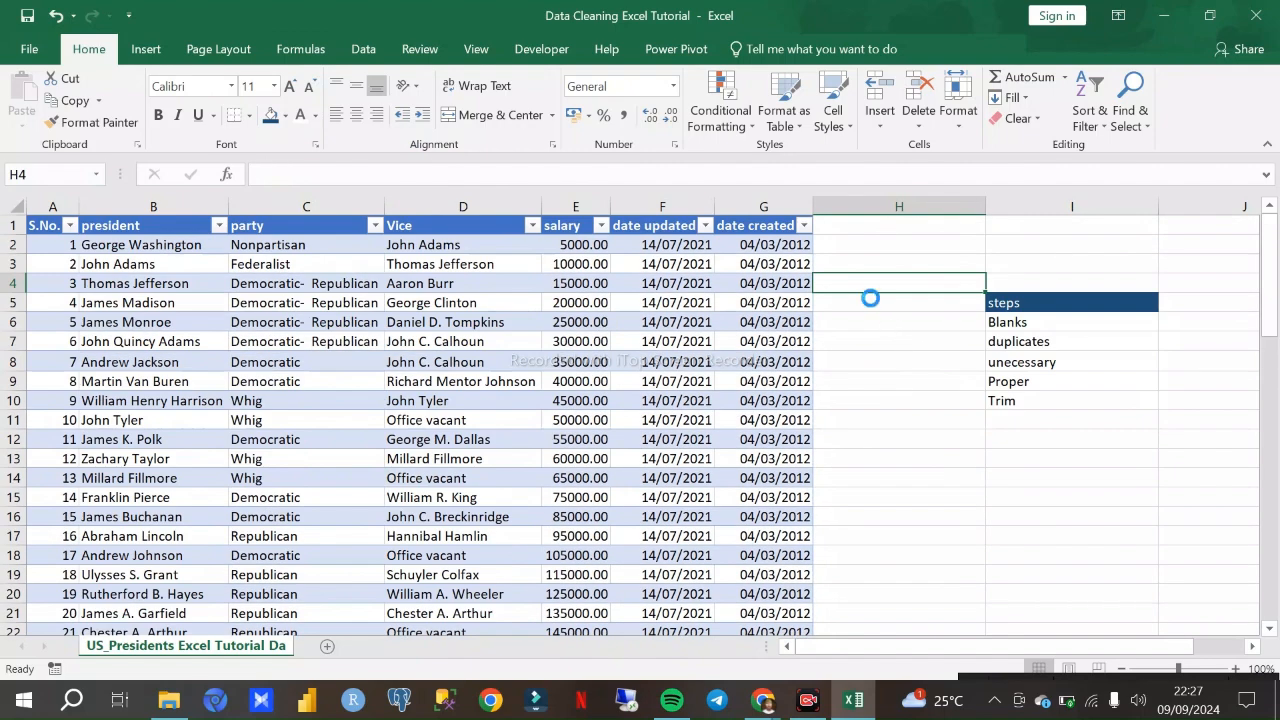
pyautogui.click(888, 320)
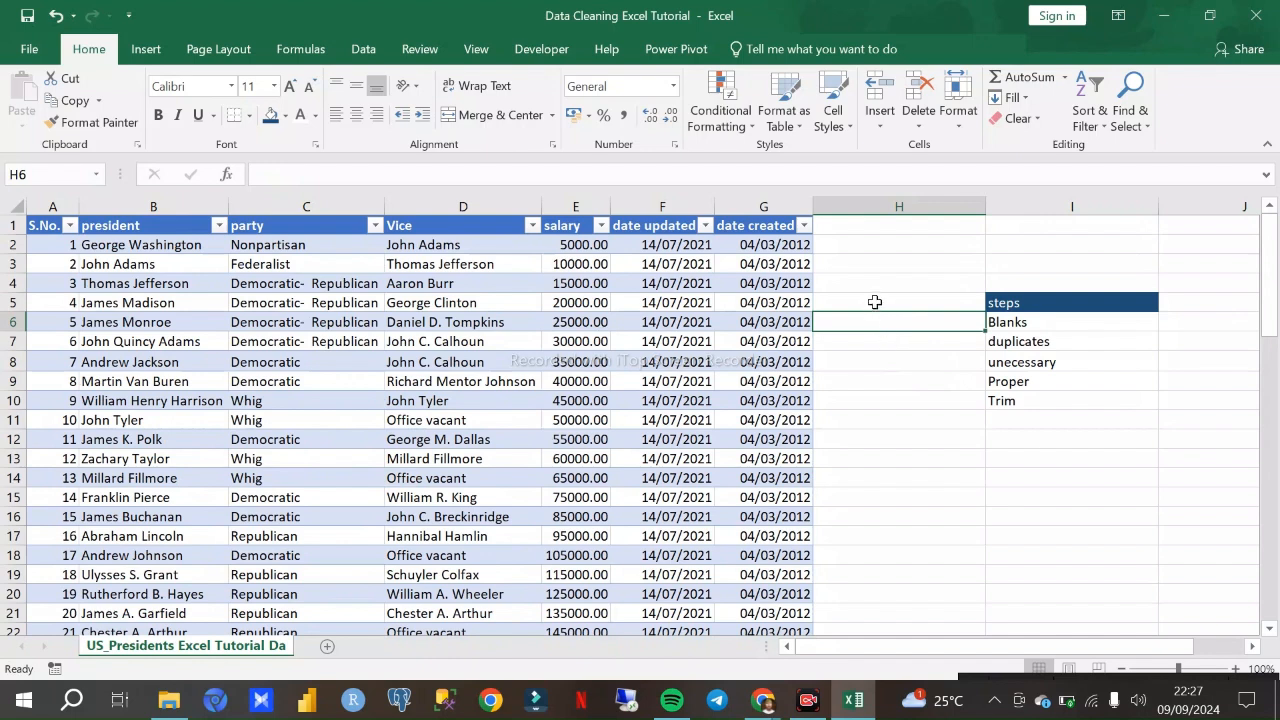
pyautogui.click(1013, 419)
pyautogui.write('Missing values')
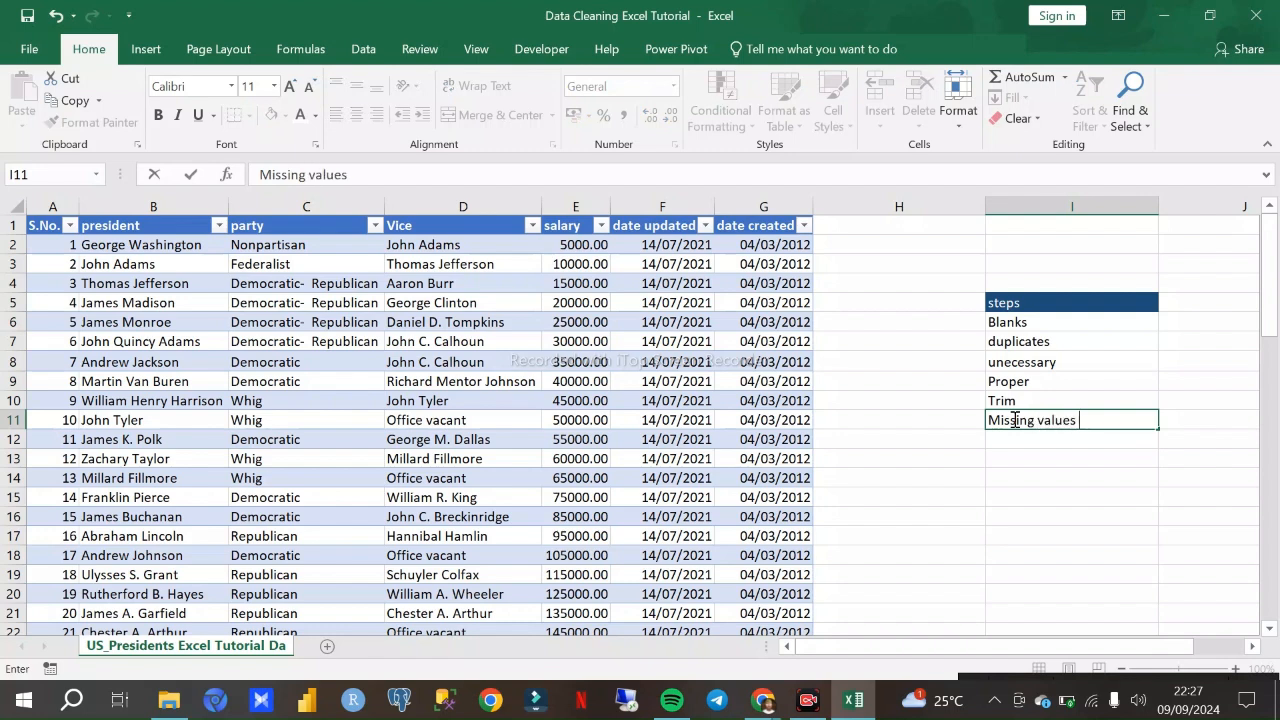
pyautogui.press('Return')
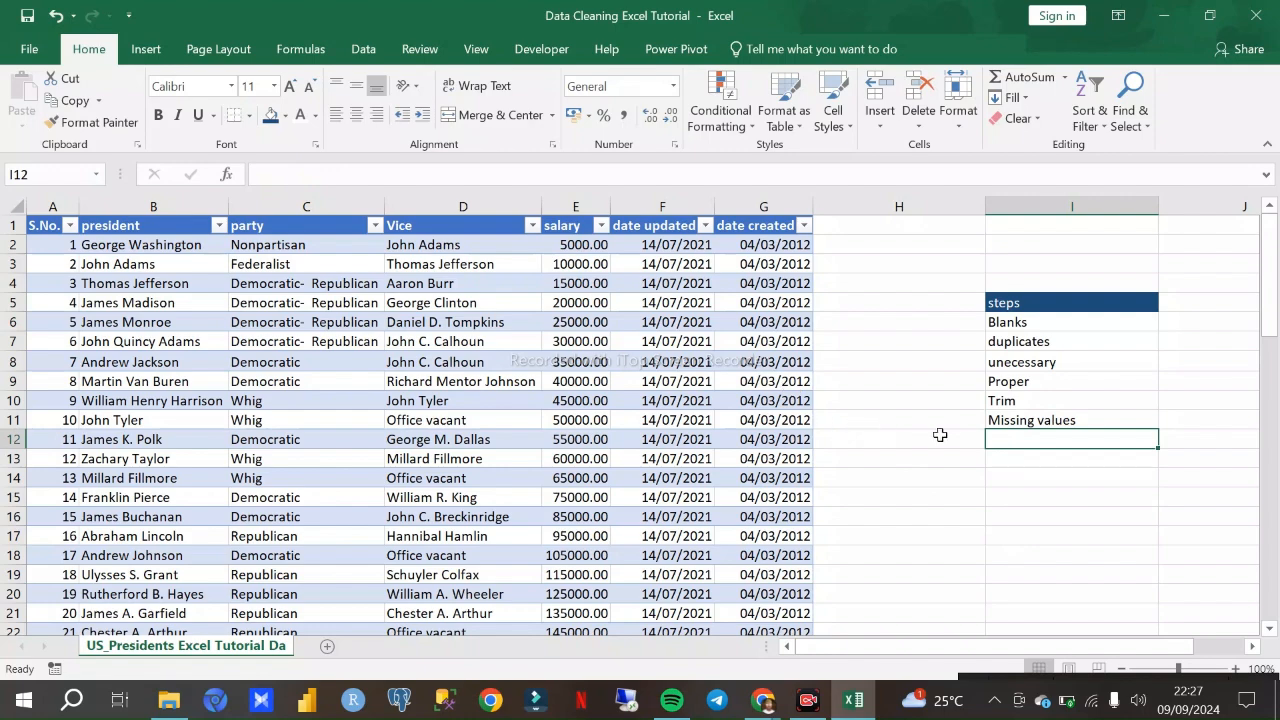
pyautogui.scroll(-11, 946, 418)
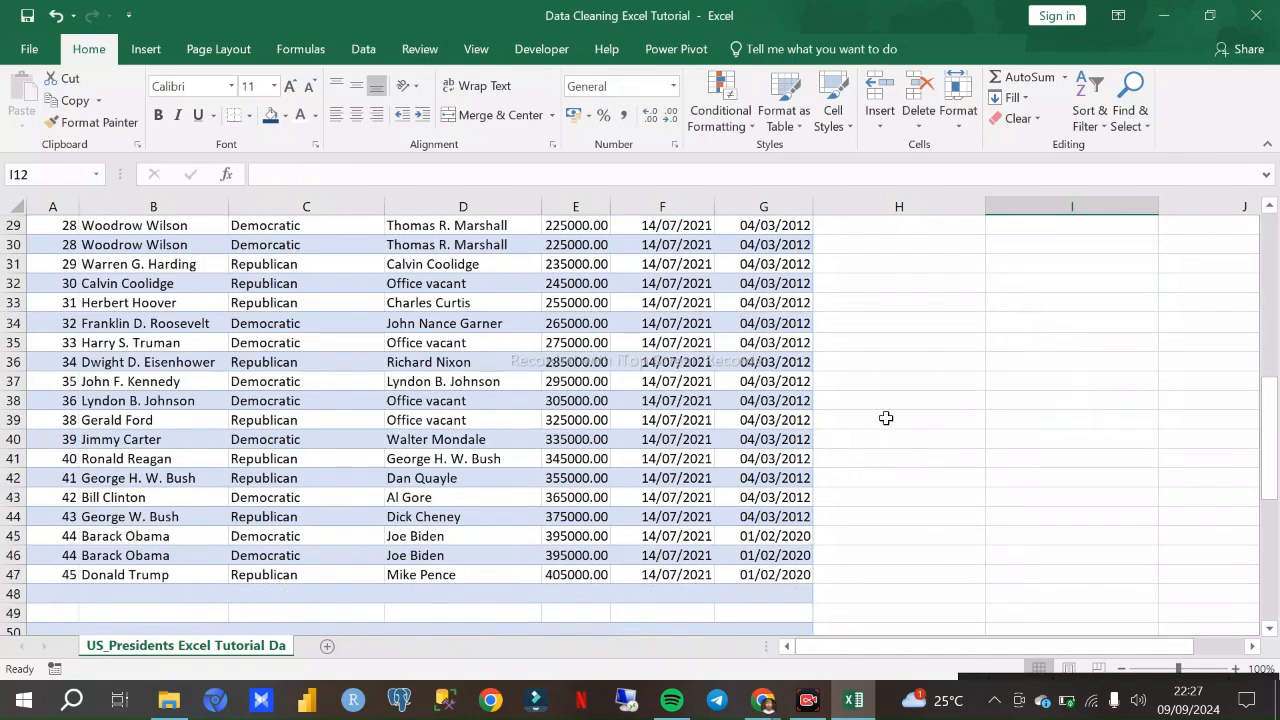
pyautogui.scroll(-1, 886, 418)
pyautogui.scroll(3, 886, 418)
pyautogui.scroll(-3, 886, 418)
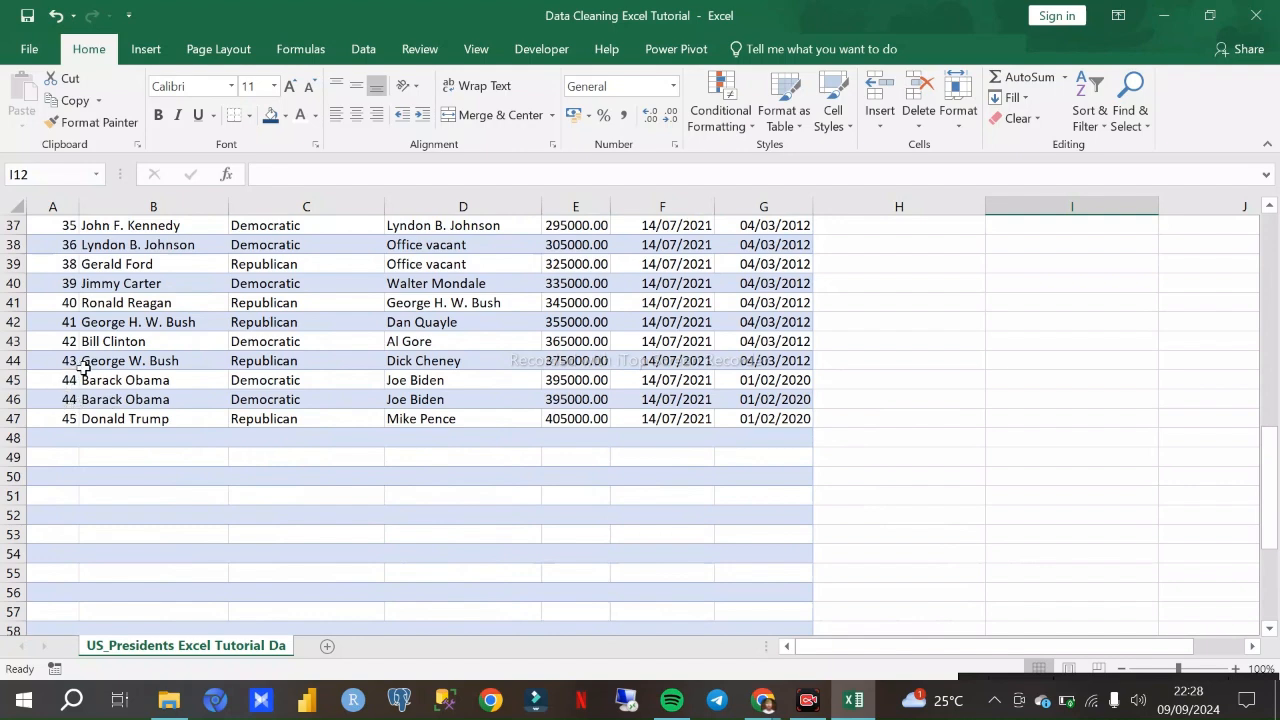
pyautogui.scroll(2, 84, 368)
pyautogui.scroll(3, 90, 420)
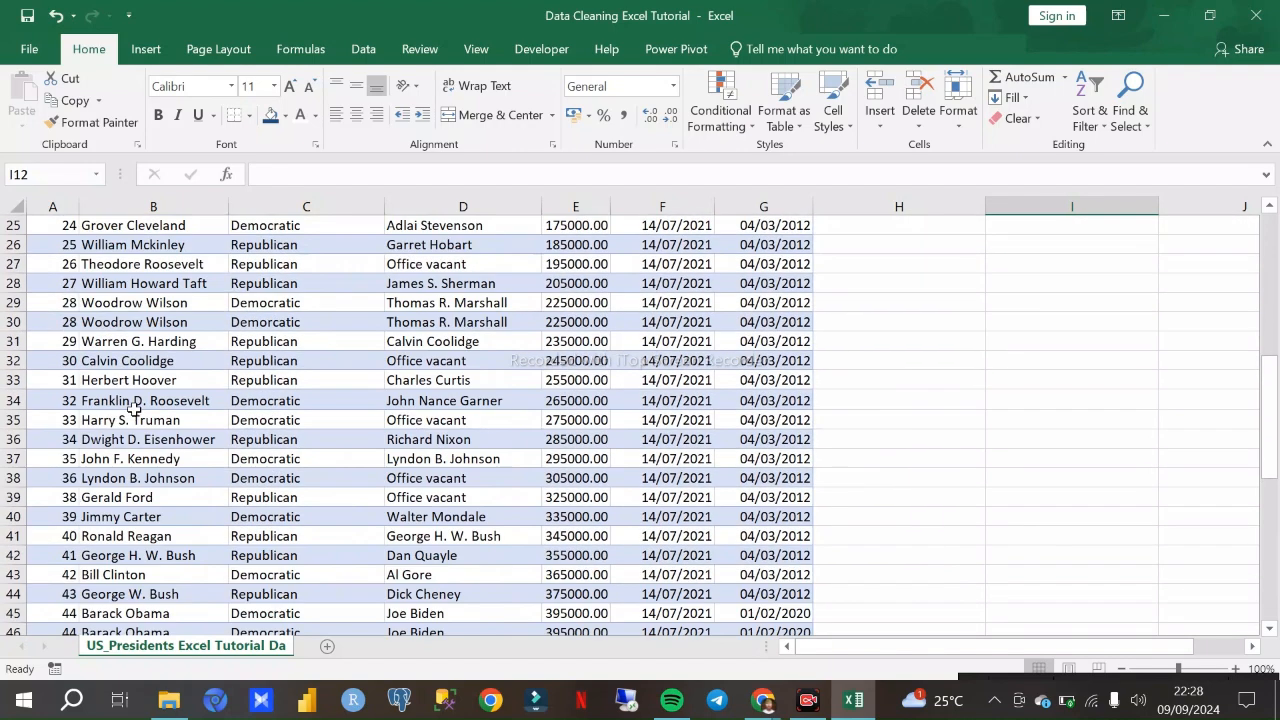
pyautogui.scroll(4, 134, 410)
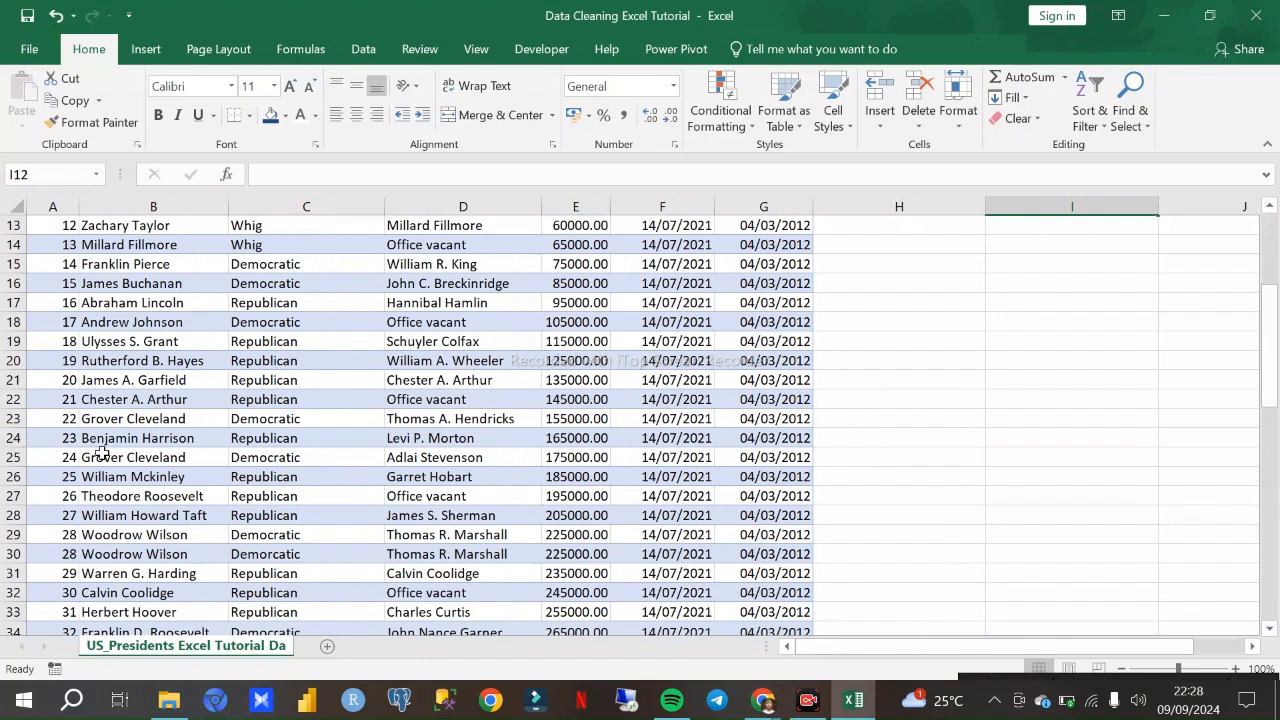
pyautogui.click(9, 457)
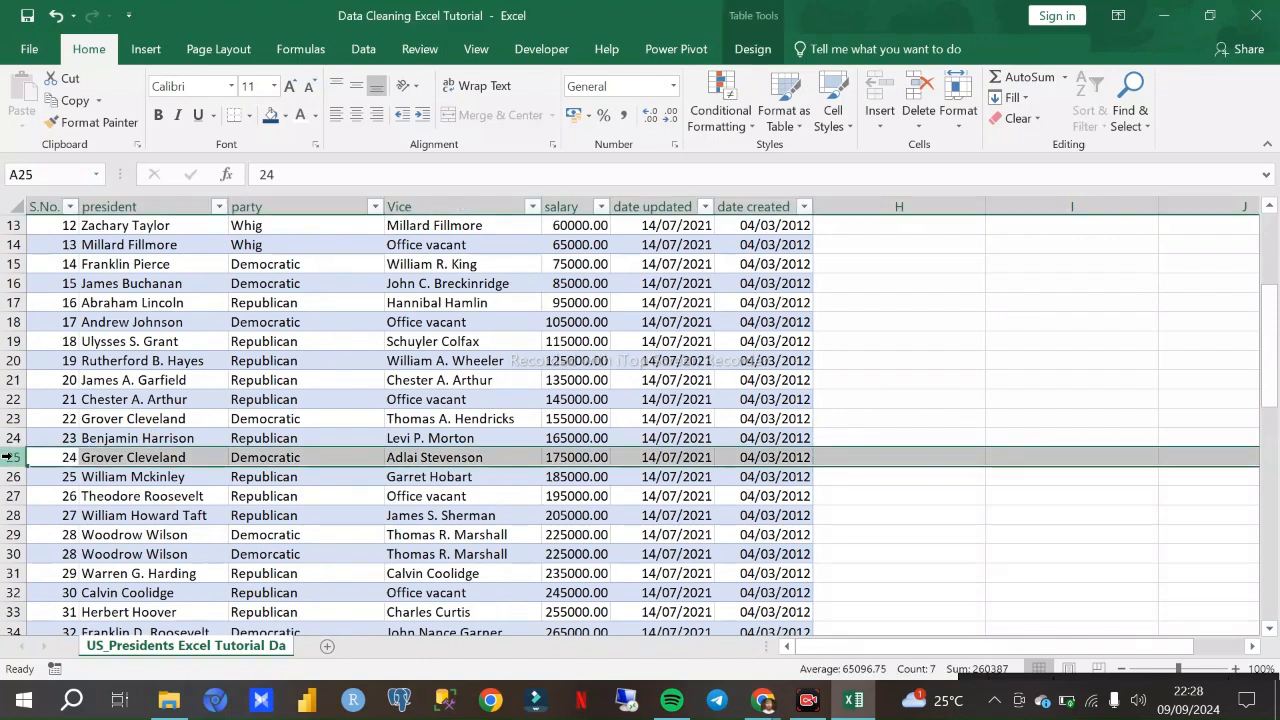
pyautogui.rightClick(9, 457)
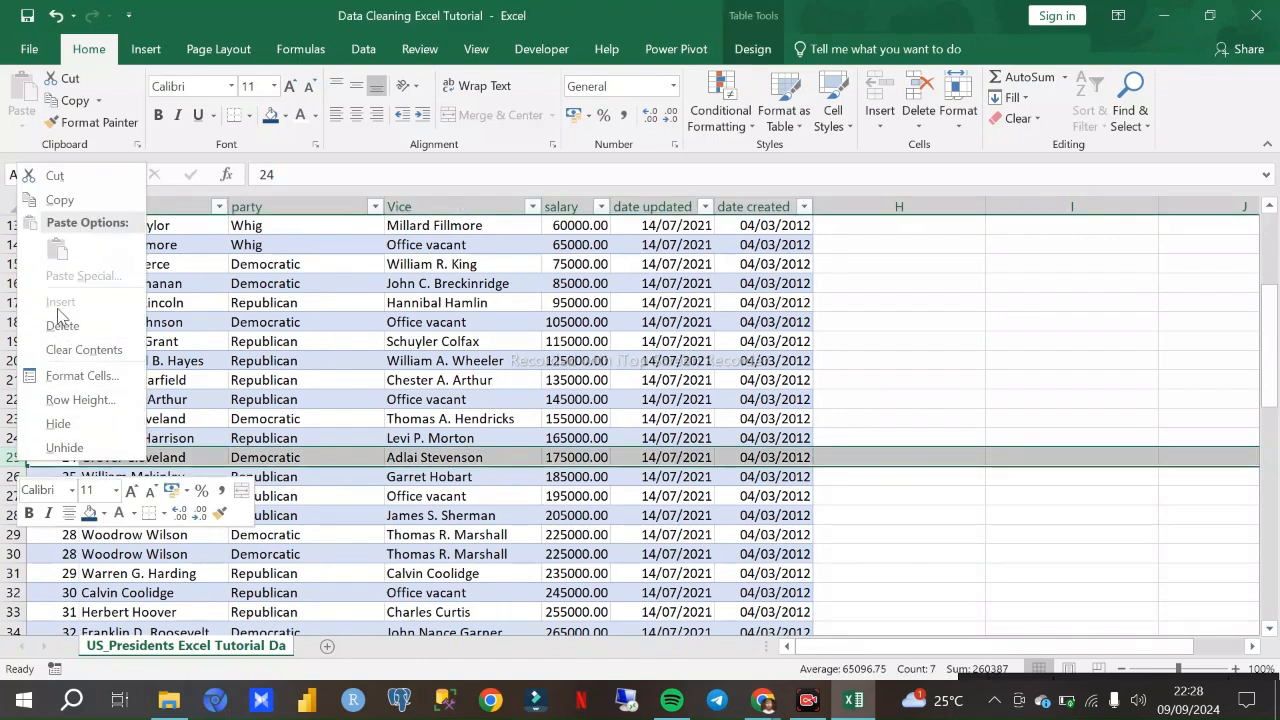
pyautogui.click(848, 424)
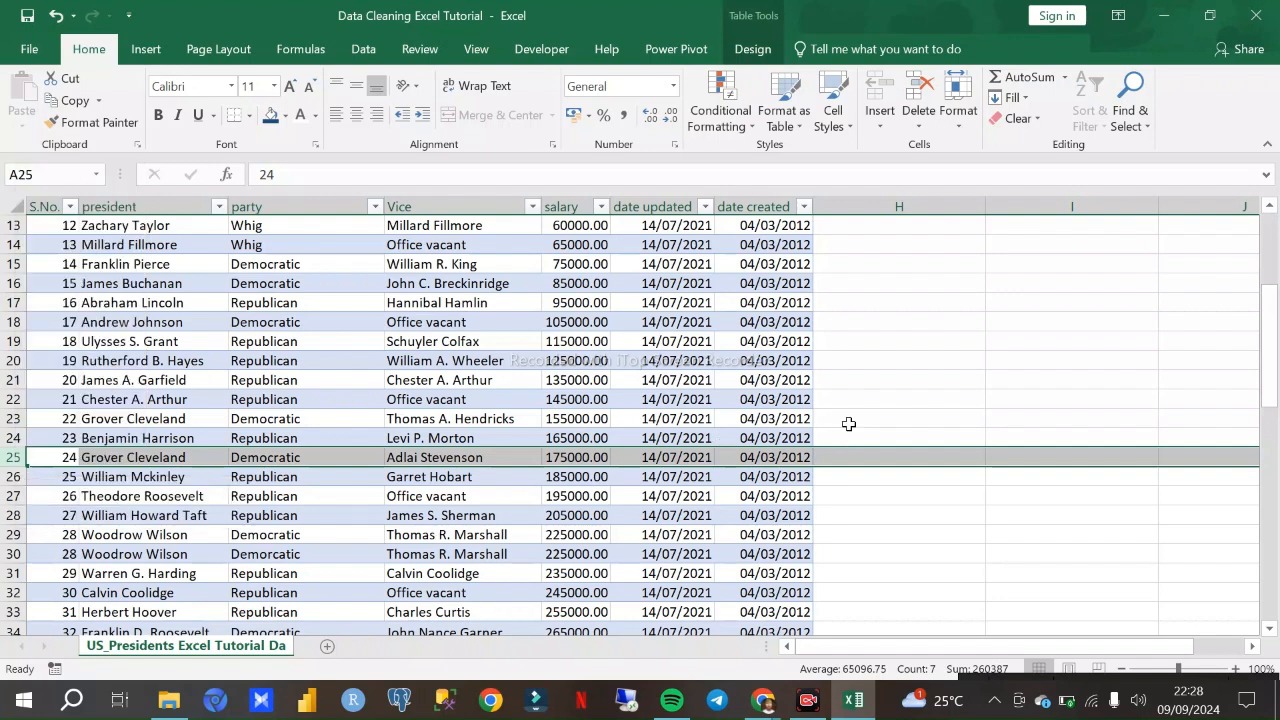
pyautogui.rightClick(9, 457)
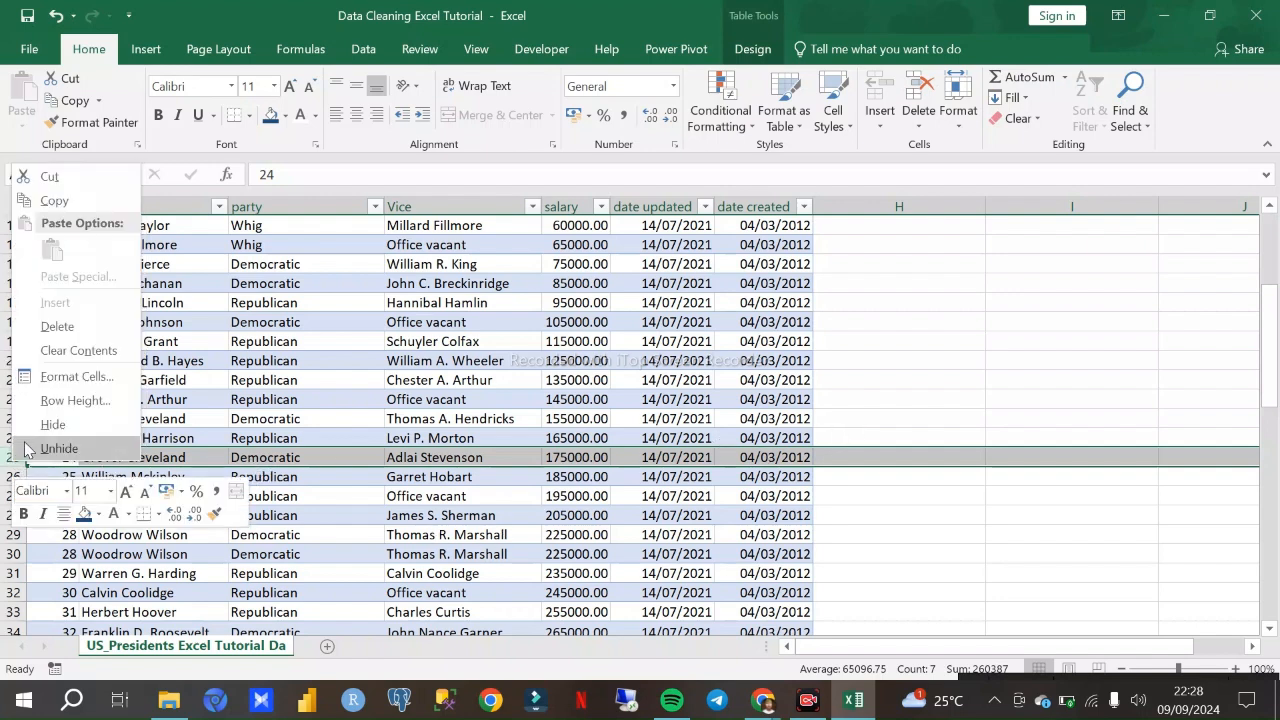
pyautogui.press('Escape')
pyautogui.scroll(4, 623, 317)
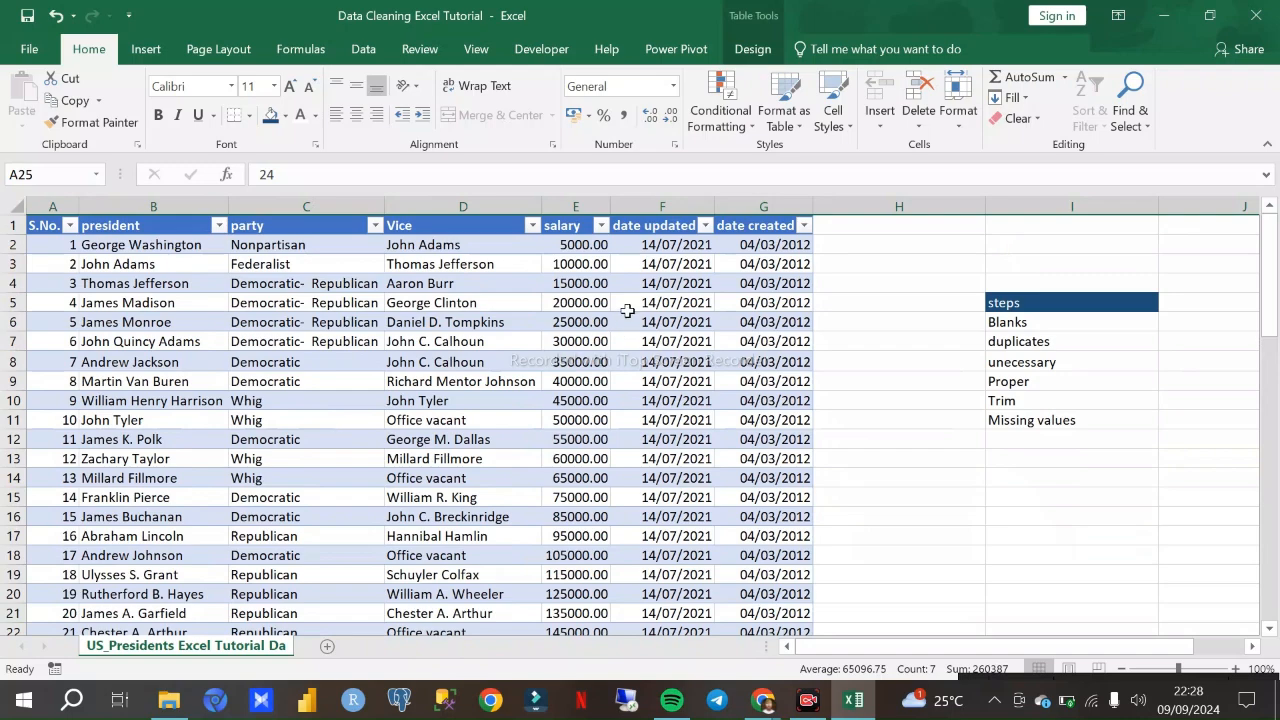
pyautogui.click(892, 324)
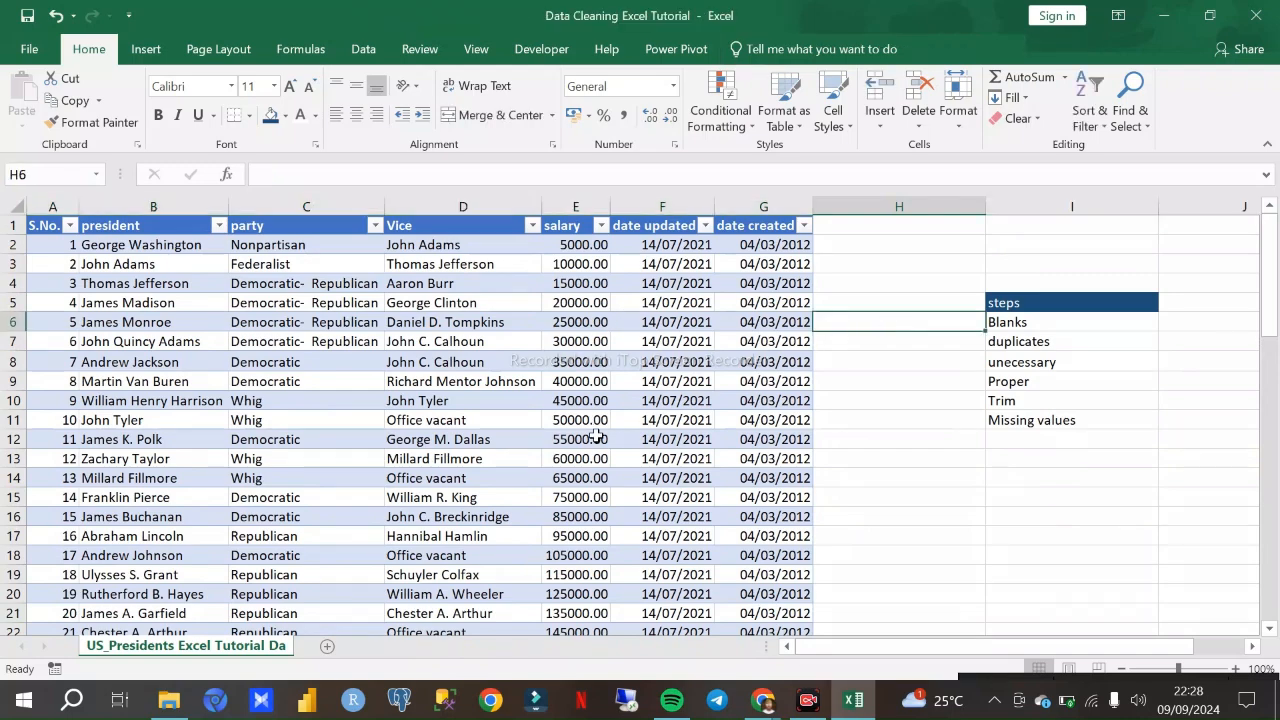
# - Start a new record in row 48 with serial number 46 and a first name in the president column
pyautogui.scroll(-4, 586, 506)
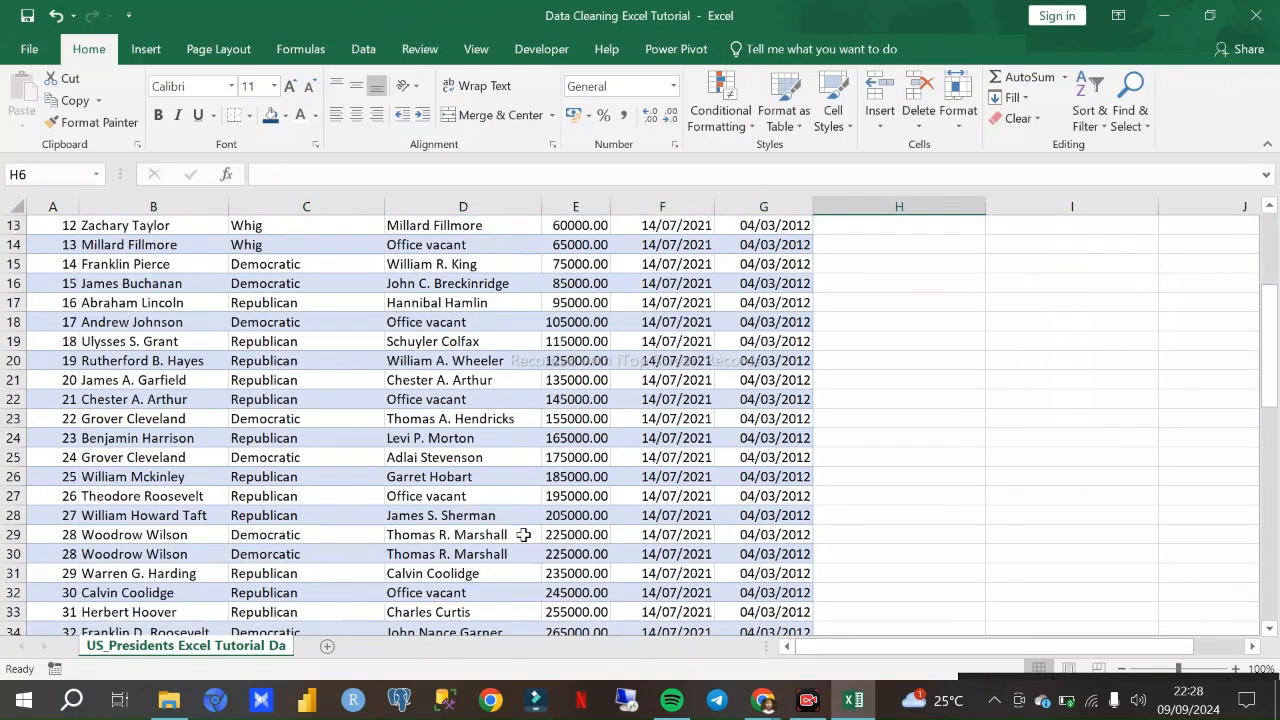
pyautogui.scroll(-9, 523, 525)
pyautogui.click(95, 363)
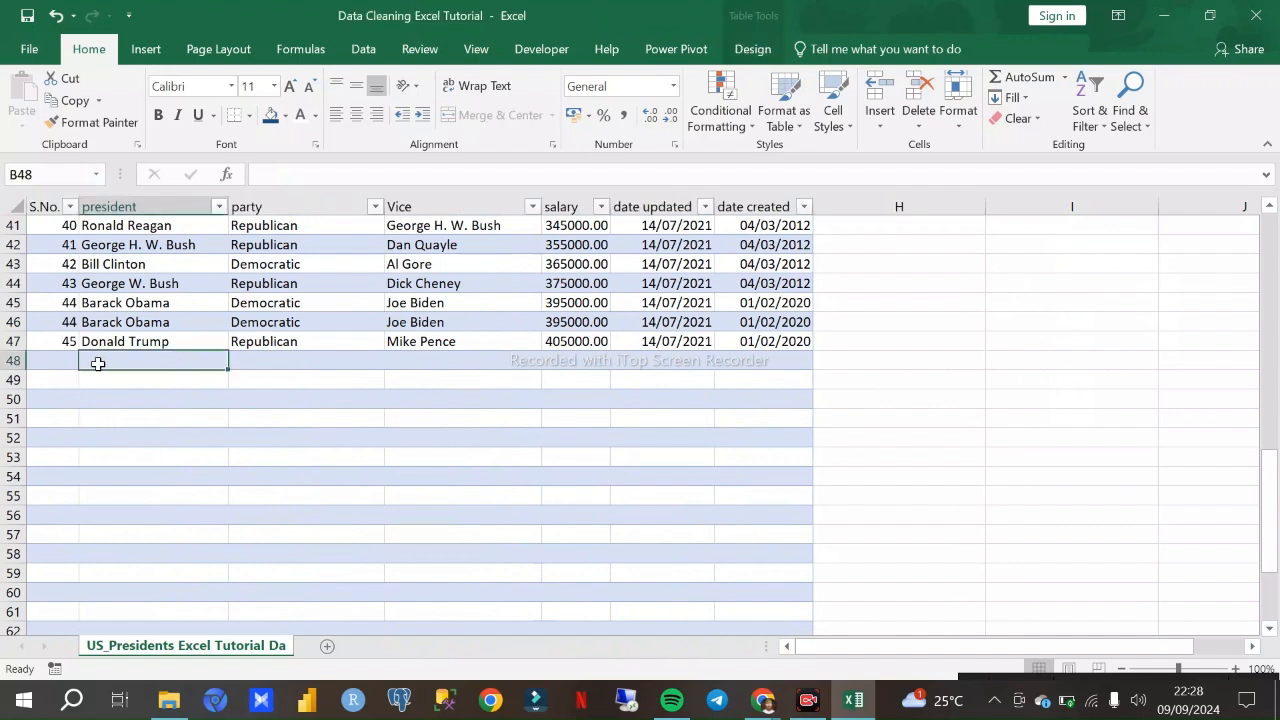
pyautogui.click(101, 387)
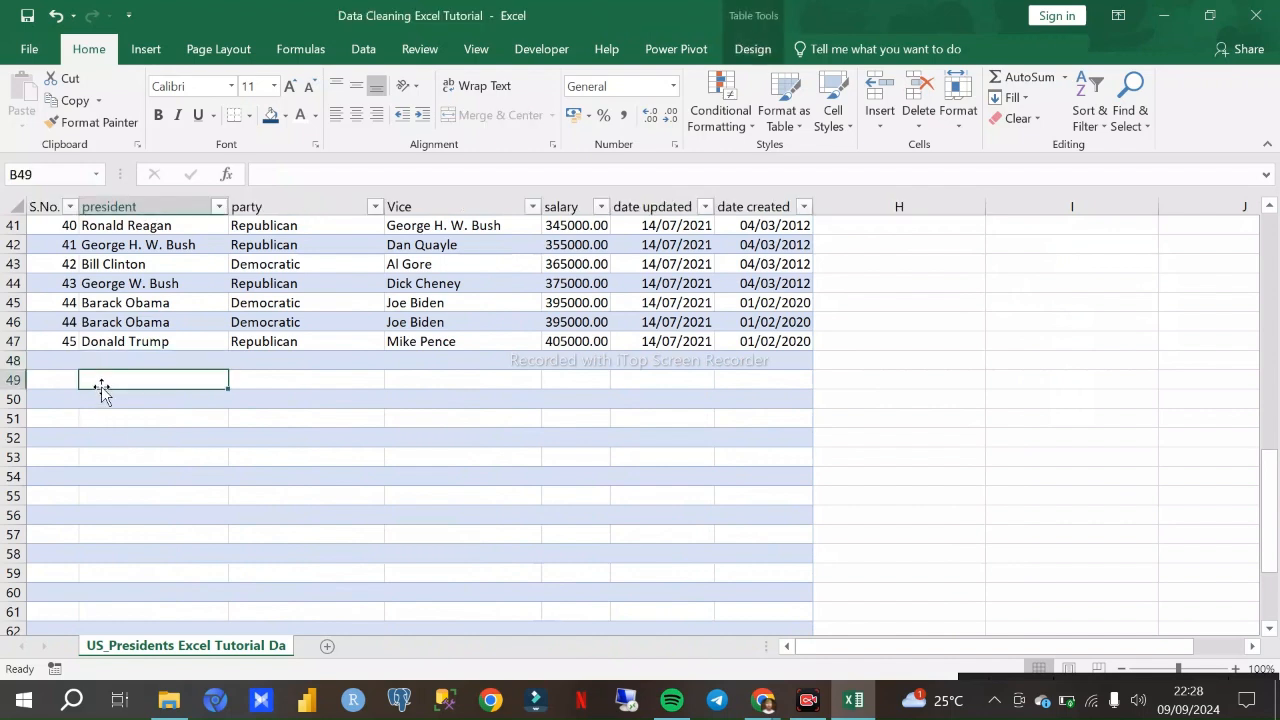
pyautogui.click(68, 379)
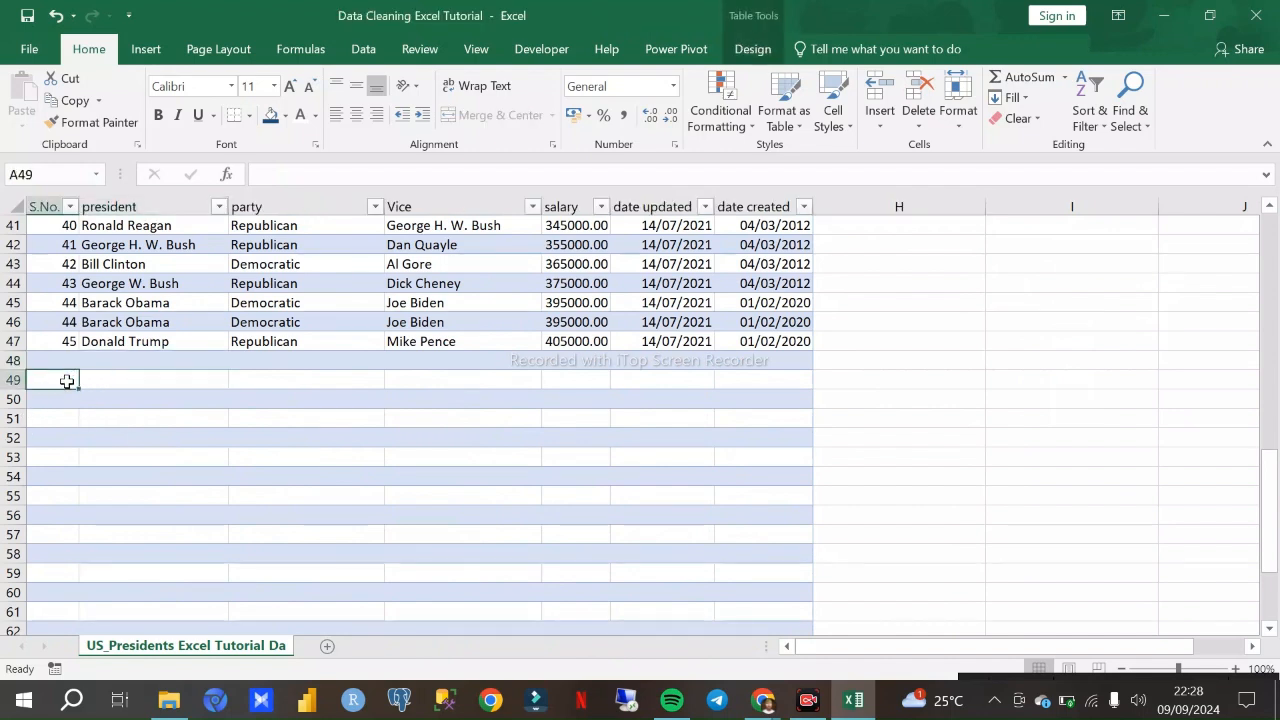
pyautogui.click(65, 355)
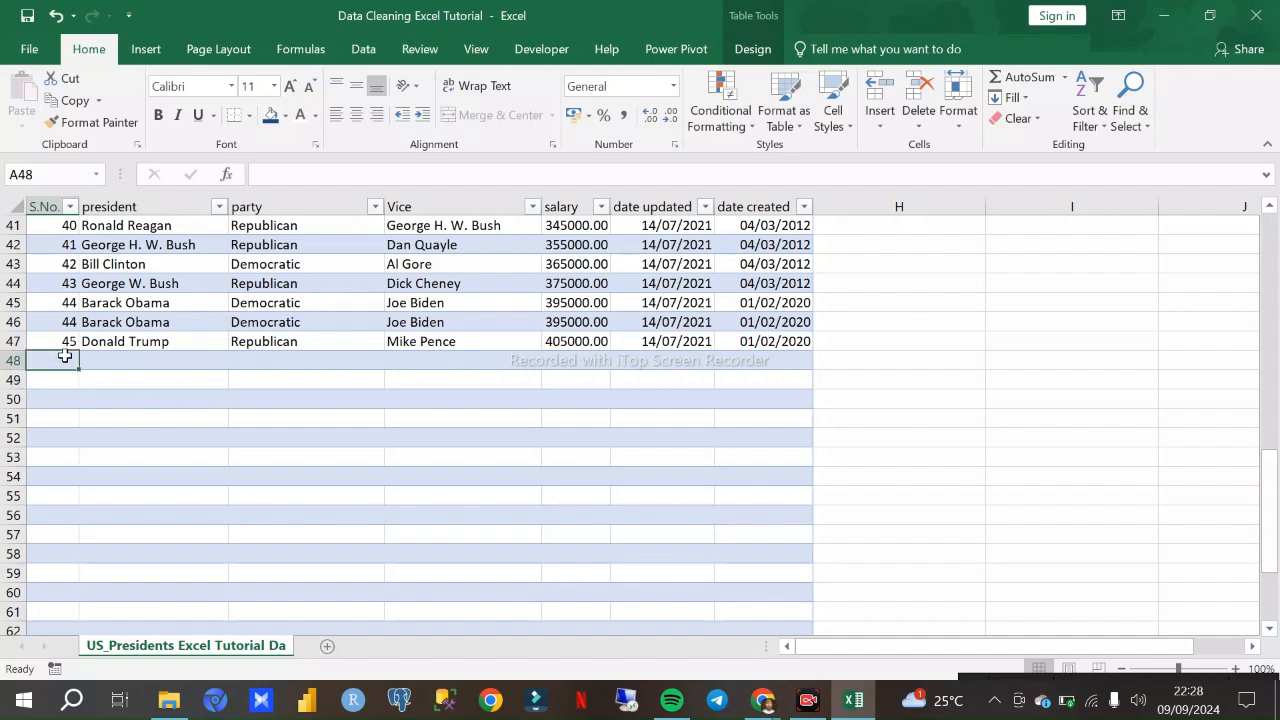
pyautogui.write('46')
pyautogui.click(116, 363)
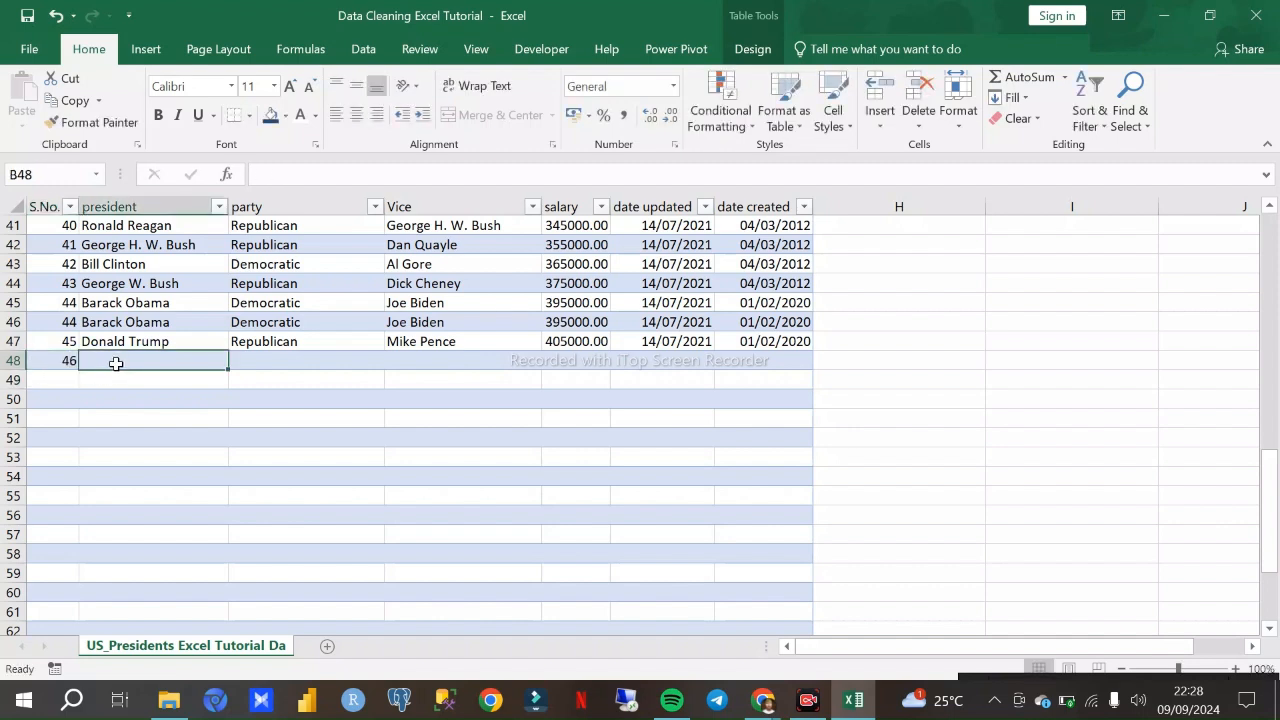
pyautogui.write('Serah')
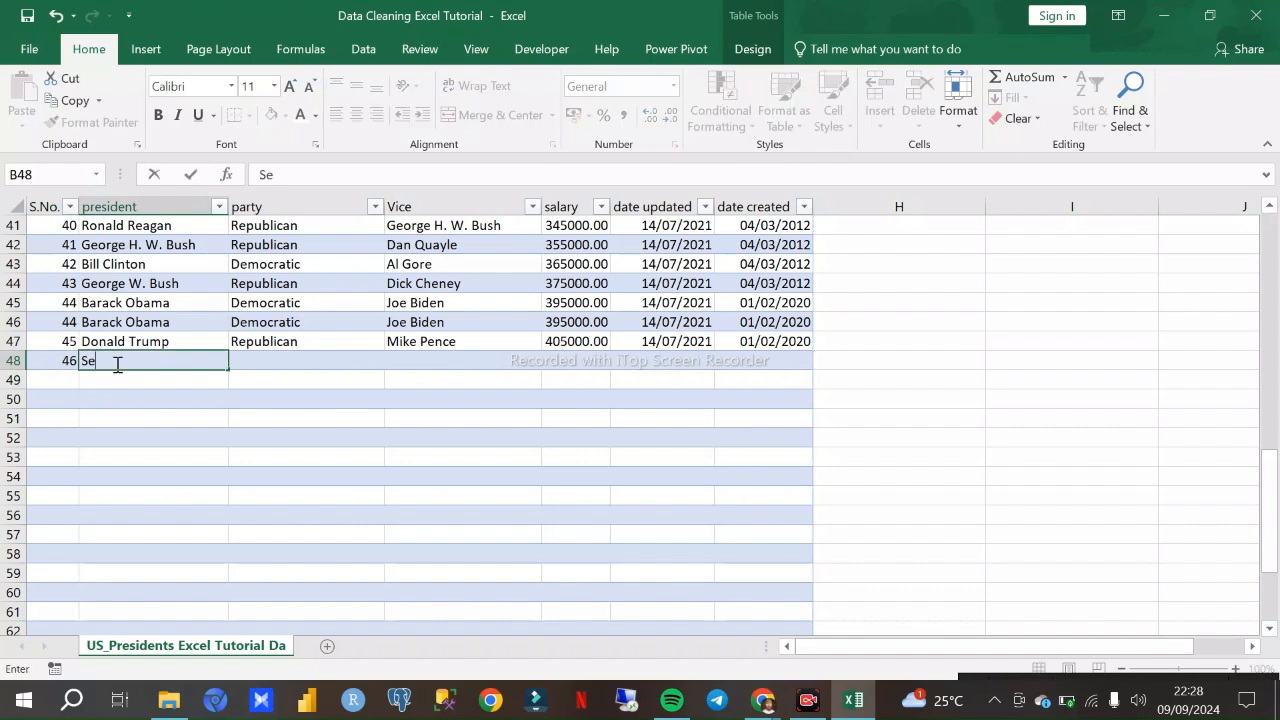
# - Enter "Republican" as the party in C48 of the new record
pyautogui.click(330, 365)
pyautogui.write('PDP')
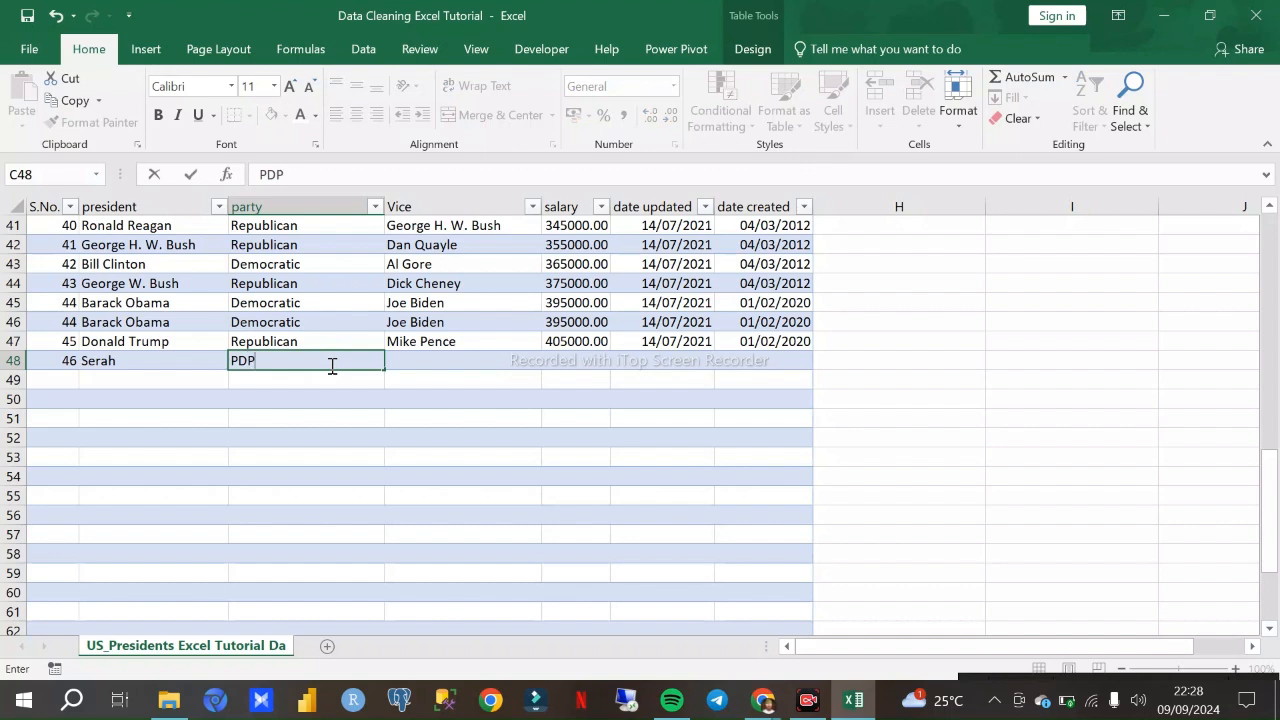
pyautogui.write('Republican')
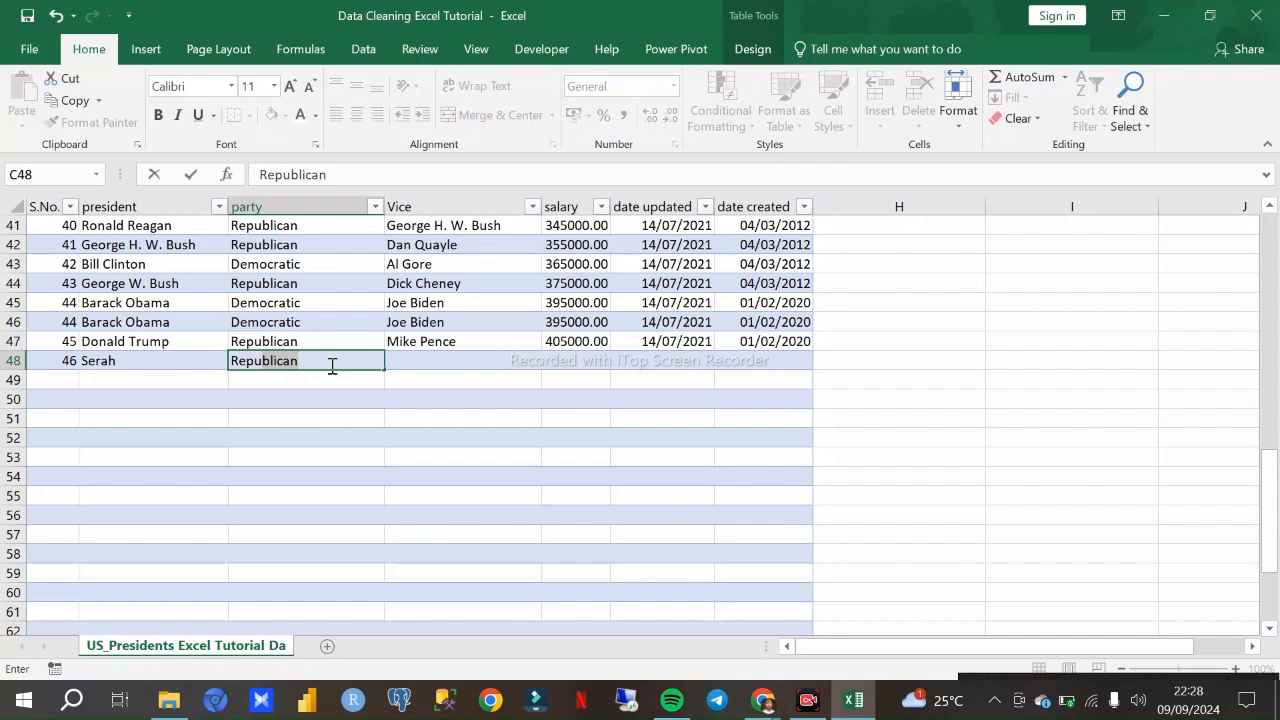
pyautogui.press('Return')
pyautogui.click(425, 364)
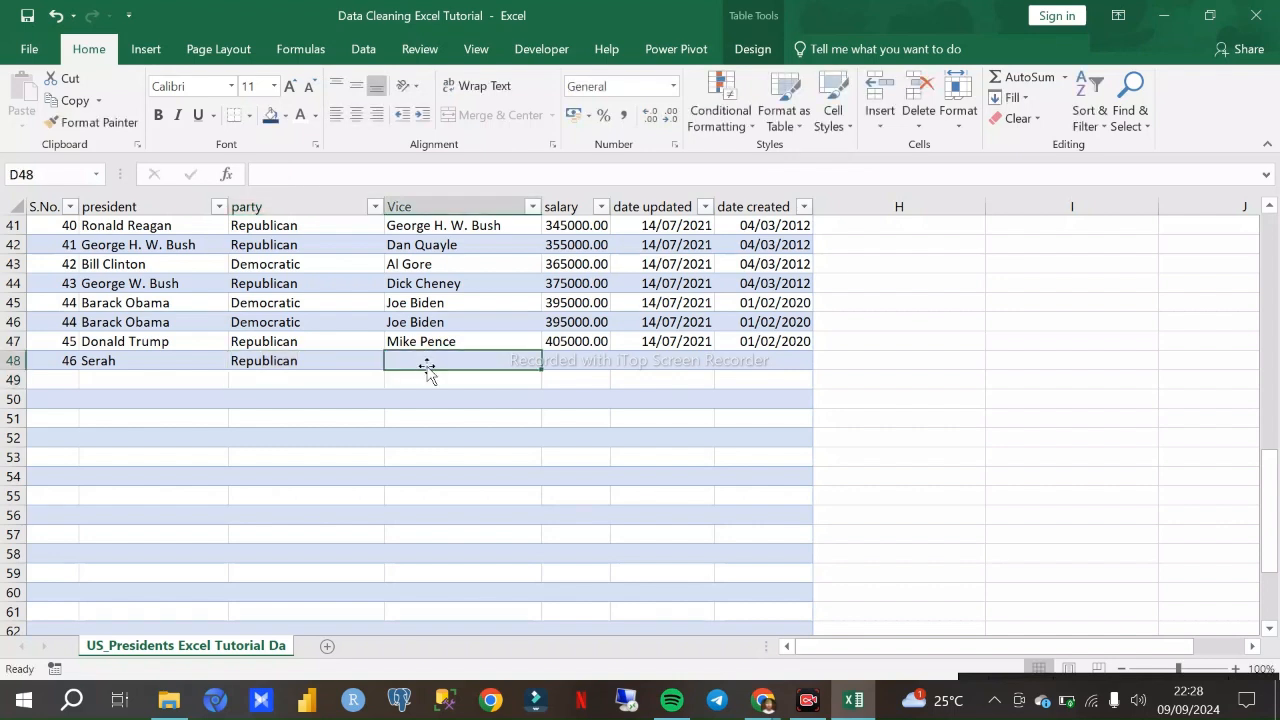
pyautogui.write('Tee')
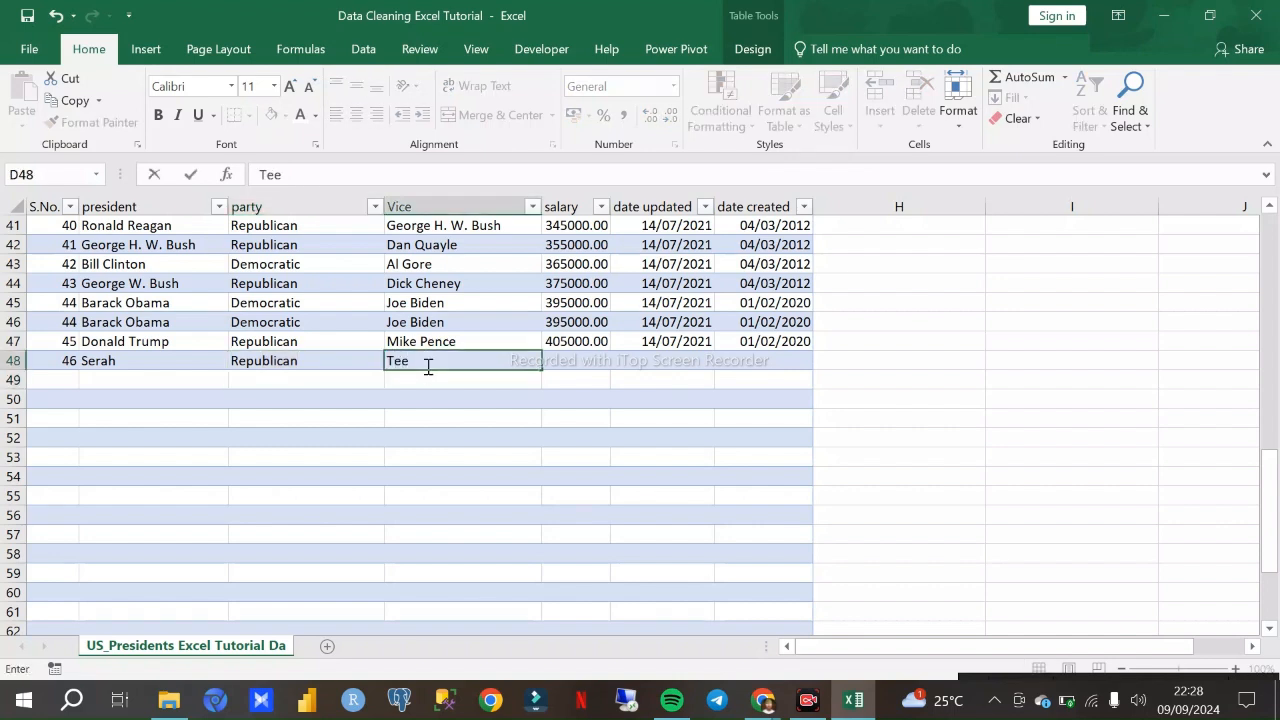
pyautogui.press('BackSpace')
pyautogui.press('BackSpace')
pyautogui.press('BackSpace')
pyautogui.click(565, 364)
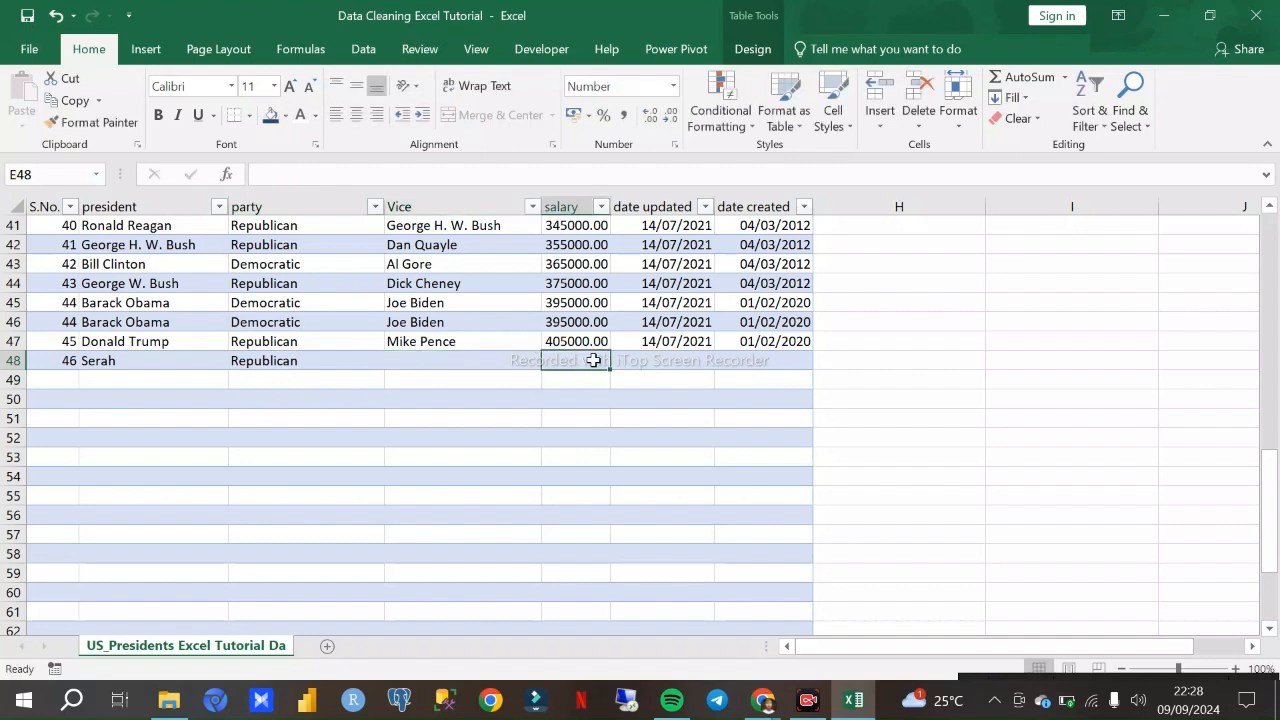
pyautogui.click(660, 362)
# - Fill the date updated and date created values from row 47 down into row 48, giving 15/07/2021 and 02/02/2020
pyautogui.click(690, 345)
pyautogui.moveTo(713, 351); pyautogui.dragTo(713, 369)
pyautogui.click(774, 338)
pyautogui.moveTo(812, 354); pyautogui.dragTo(815, 369)
pyautogui.click(857, 366)
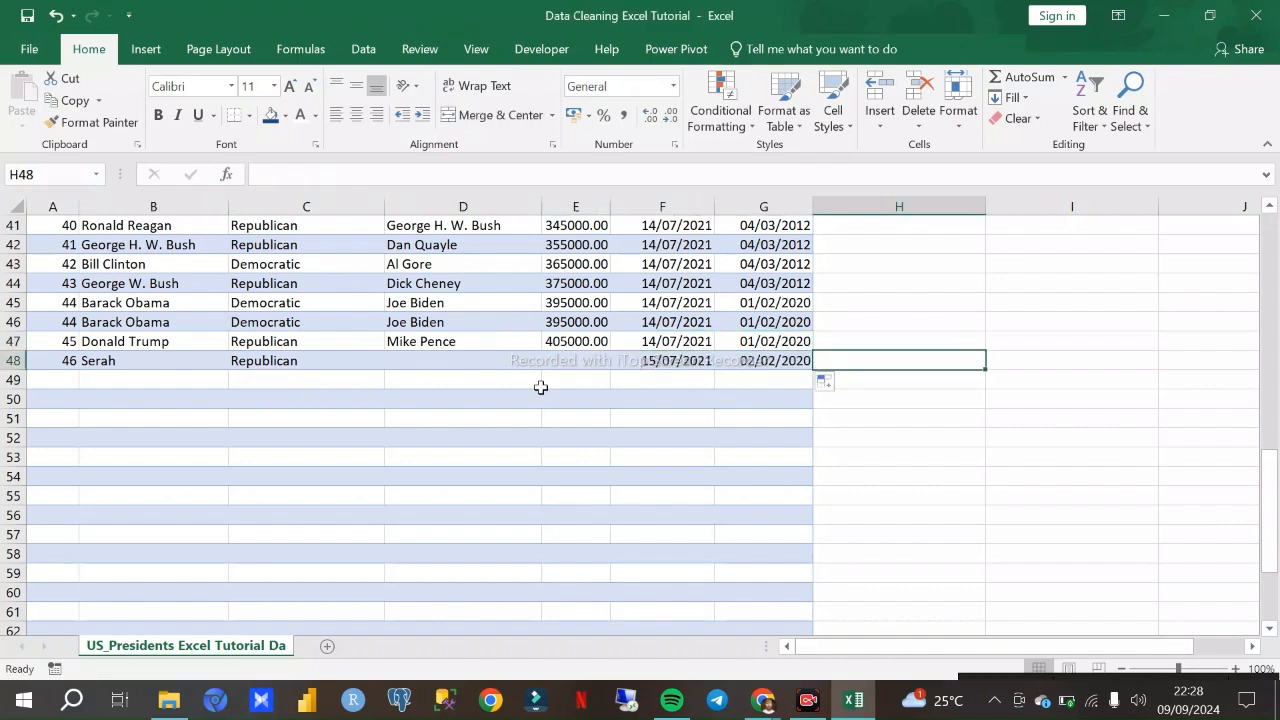
# - Fill the whole record in row 48, columns A to G, down through row 50
pyautogui.click(399, 364)
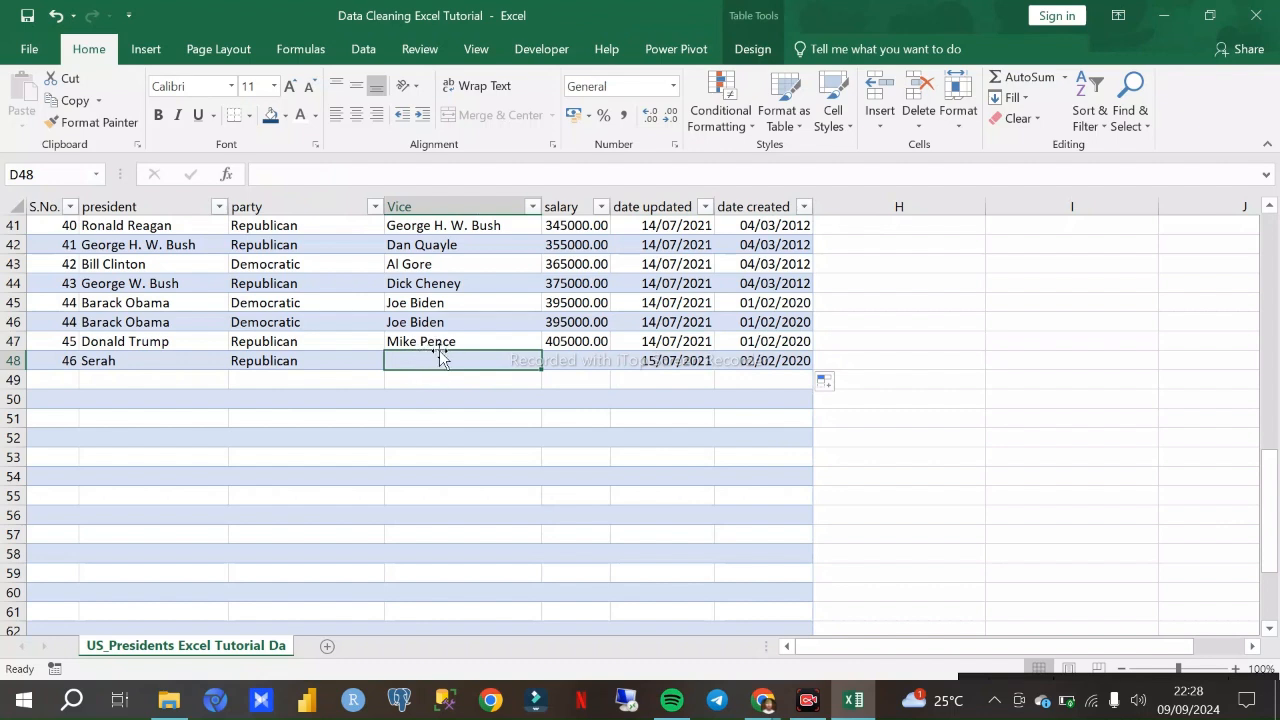
pyautogui.click(68, 365)
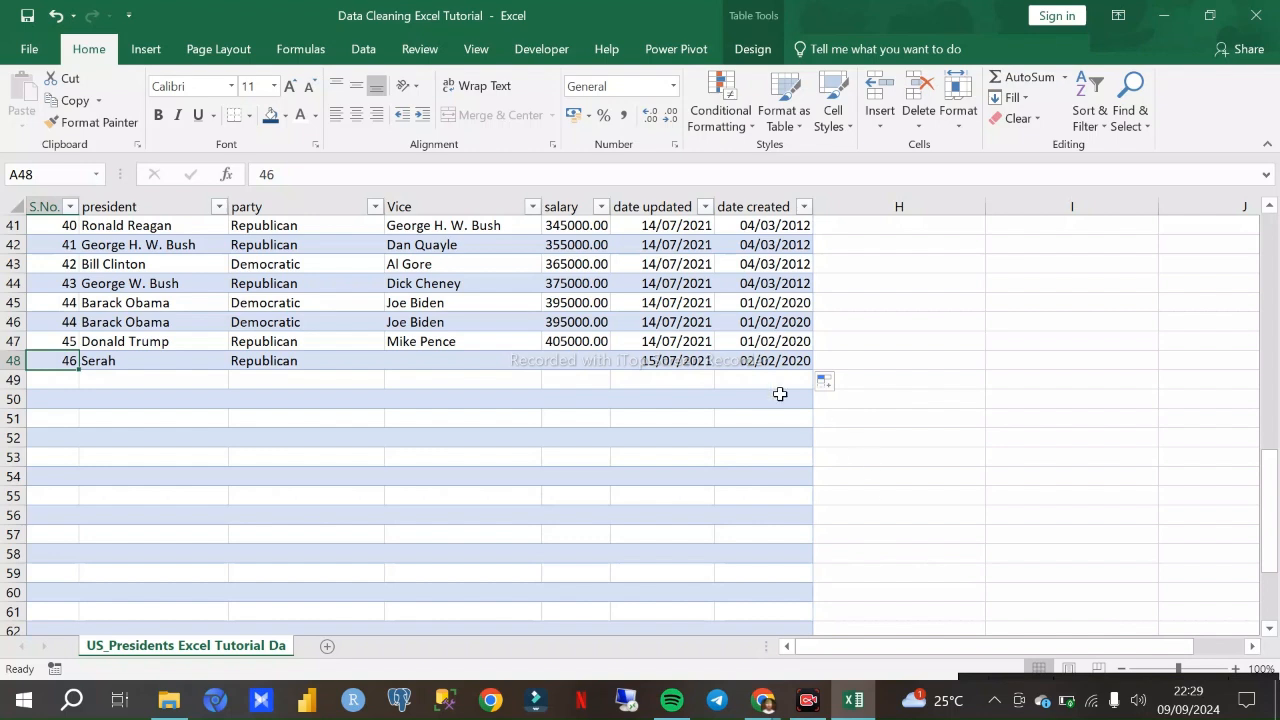
pyautogui.click(13, 361)
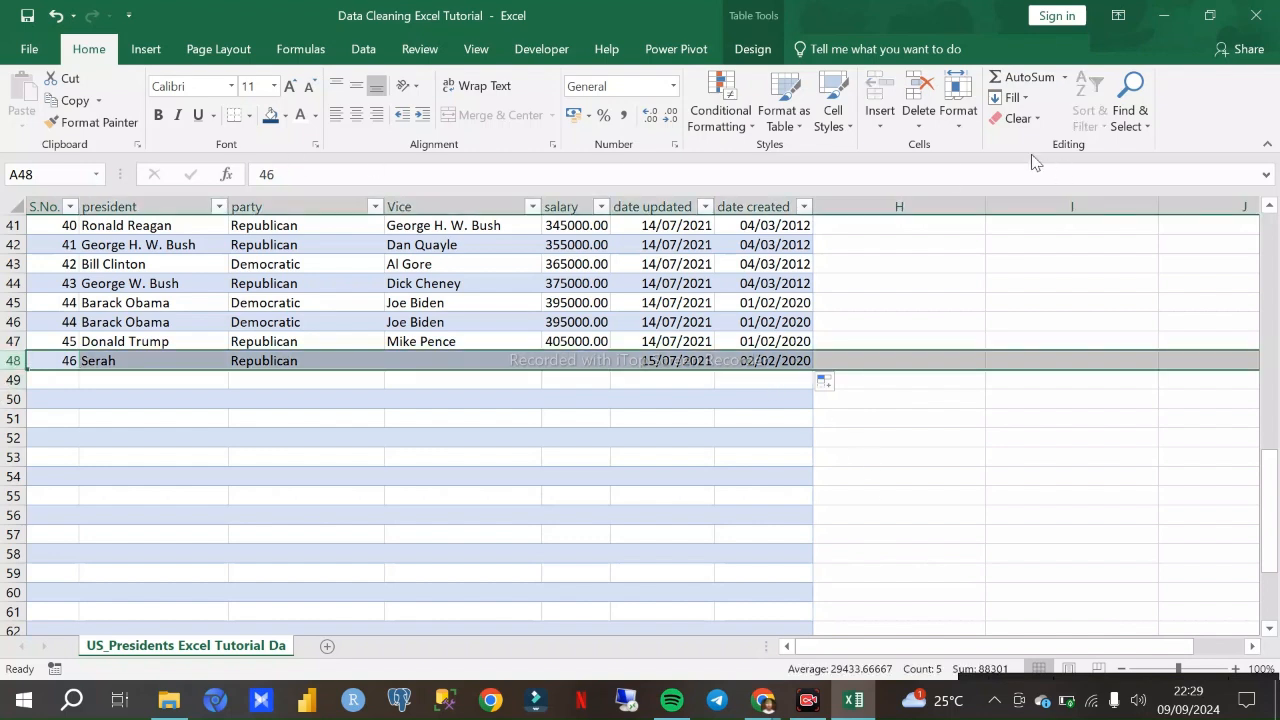
pyautogui.click(900, 437)
pyautogui.moveTo(785, 360); pyautogui.dragTo(48, 364)
pyautogui.moveTo(813, 371); pyautogui.dragTo(818, 405)
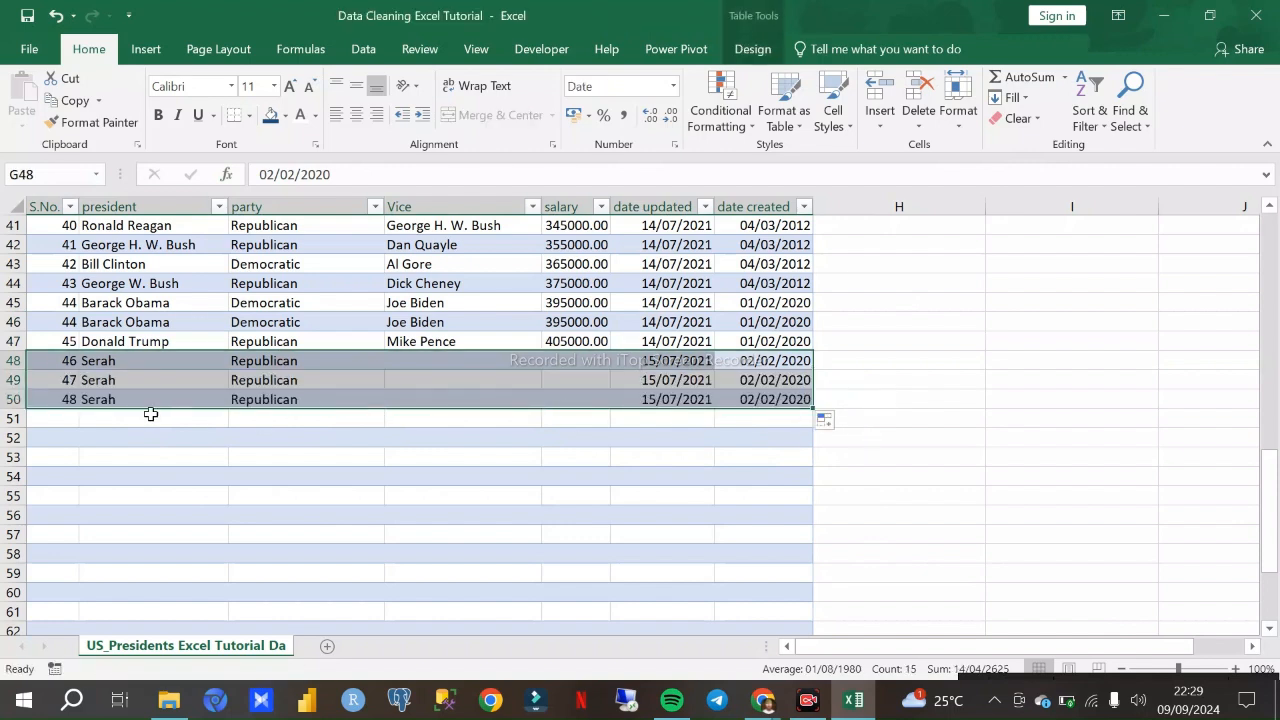
# - Replace the president name in B49 with a different first name
pyautogui.click(127, 384)
pyautogui.press('BackSpace')
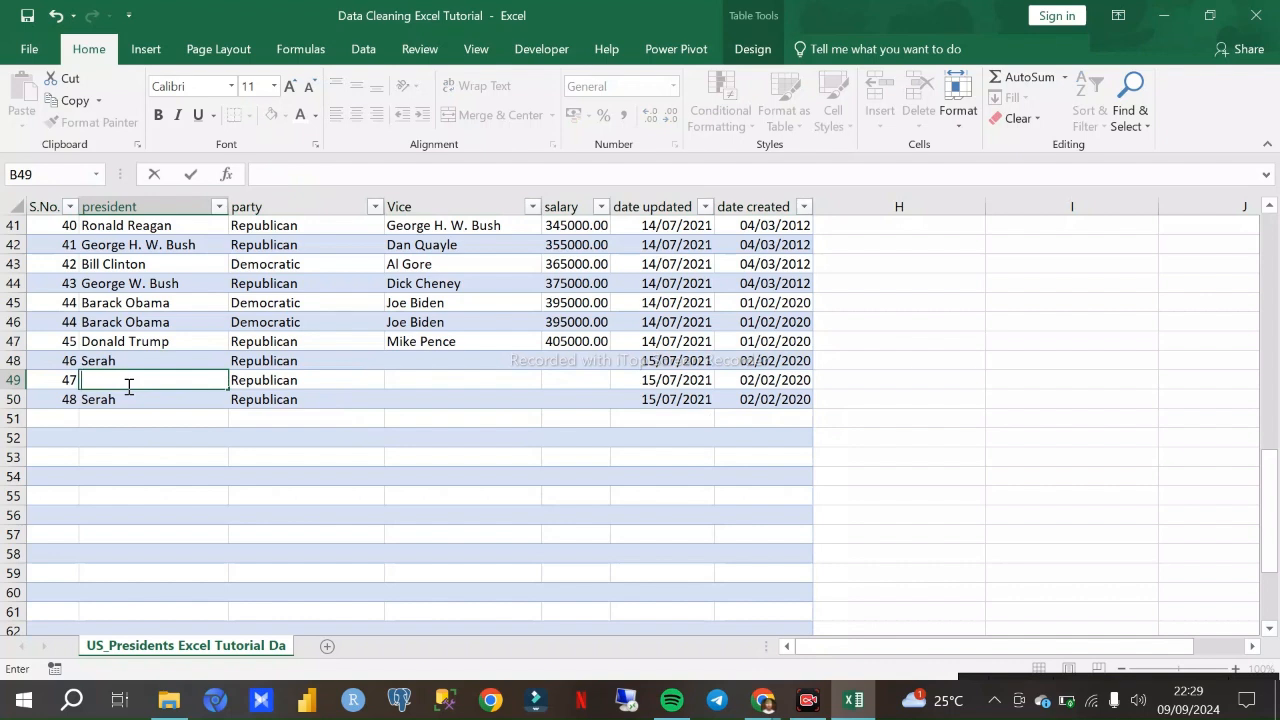
pyautogui.write('Timothy')
pyautogui.click(240, 385)
# - Look up the participants in the Google Meet call, return to Excel and replace the president name in B50 with a participant's first name
pyautogui.click(113, 403)
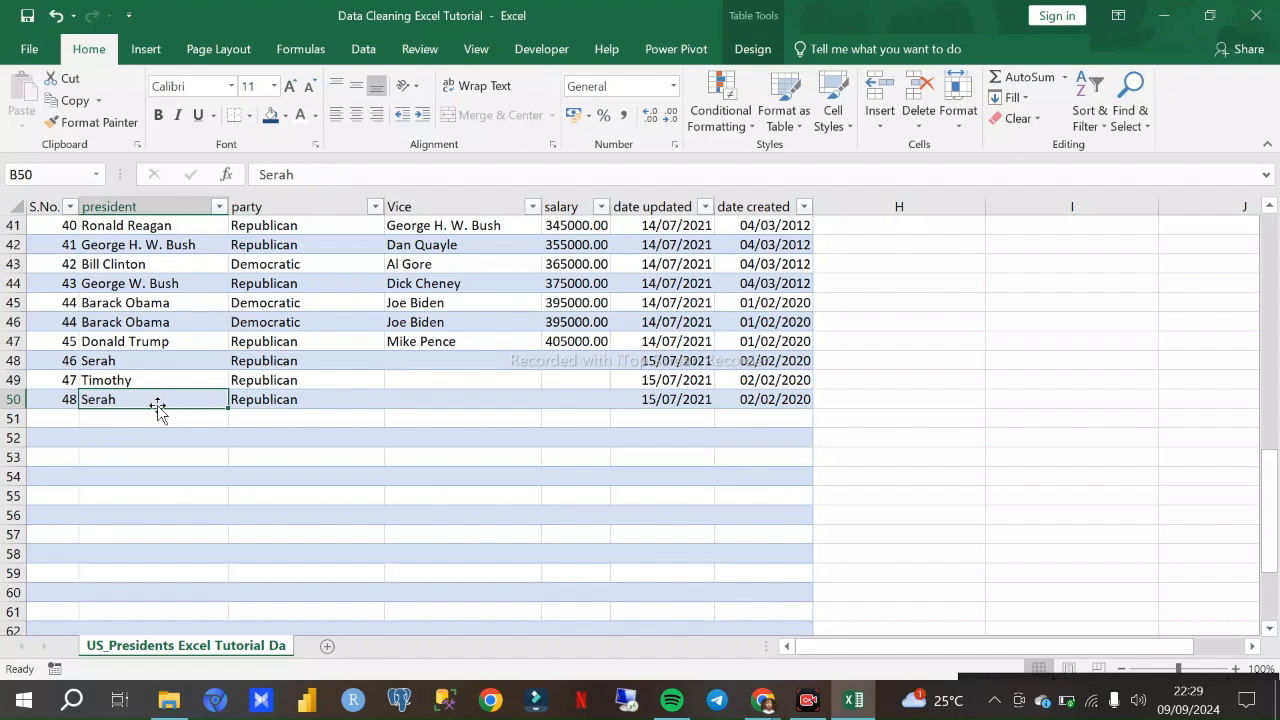
pyautogui.moveTo(766, 705)
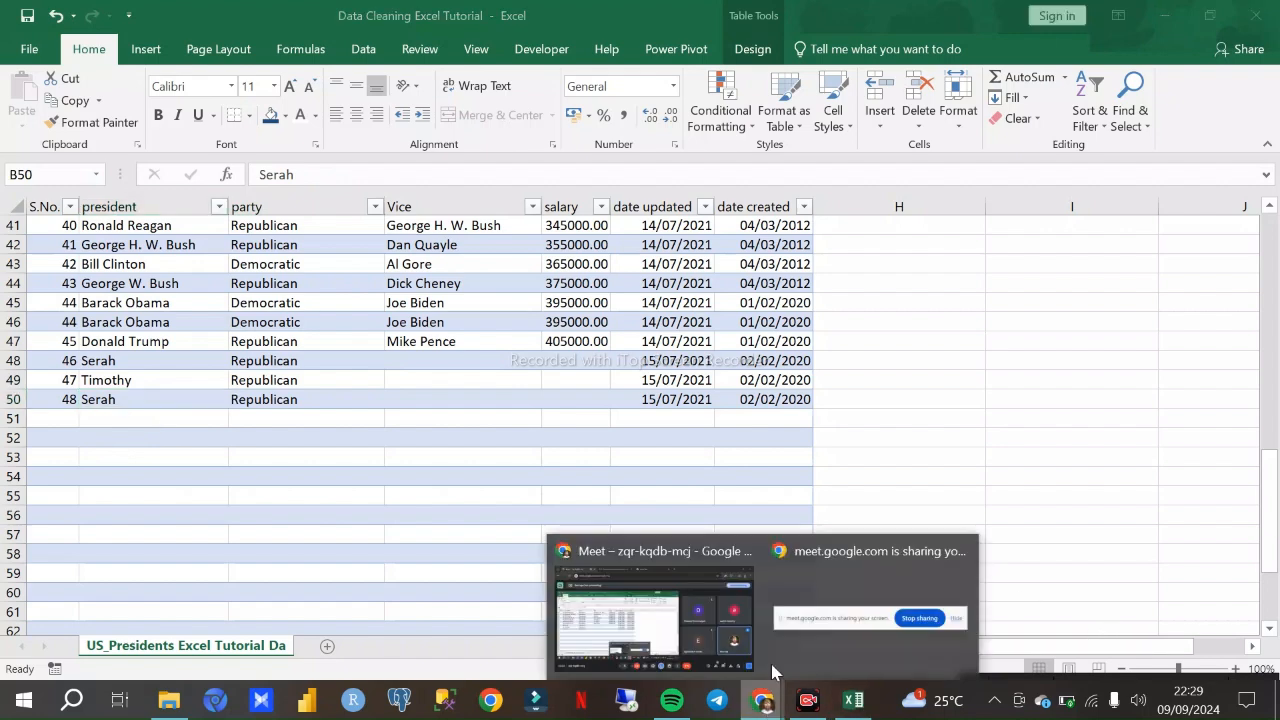
pyautogui.click(692, 614)
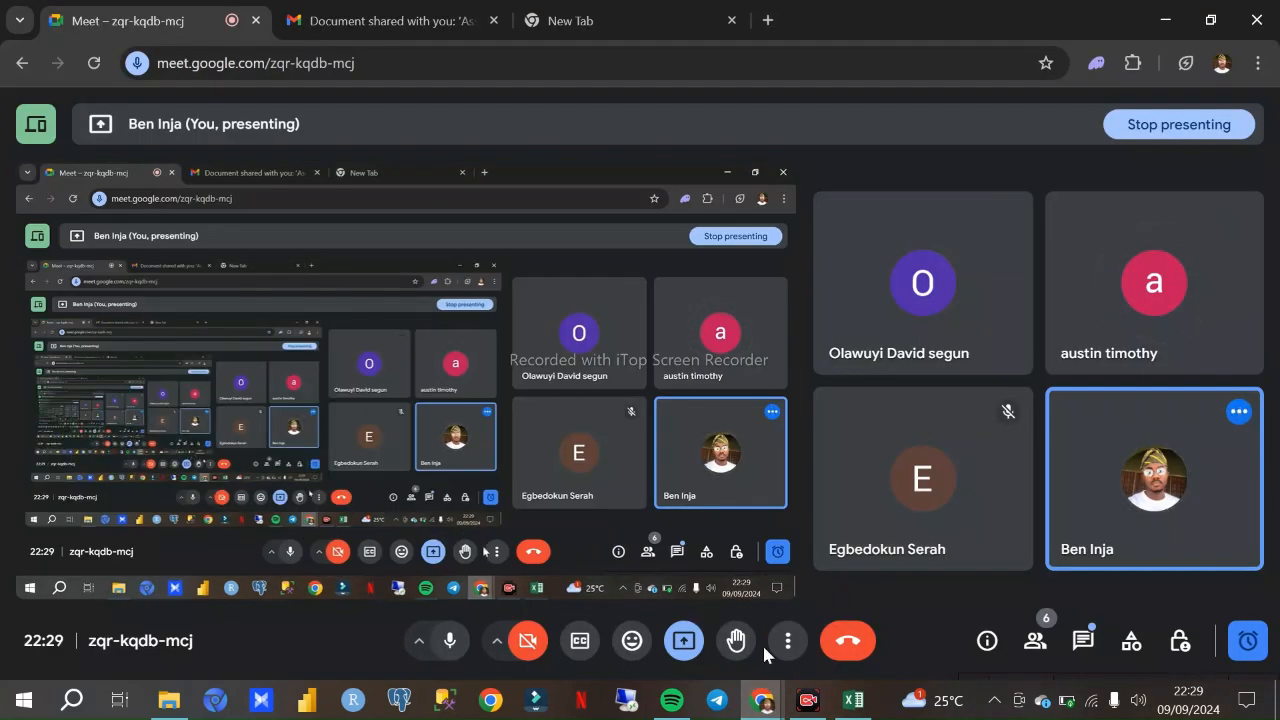
pyautogui.click(853, 700)
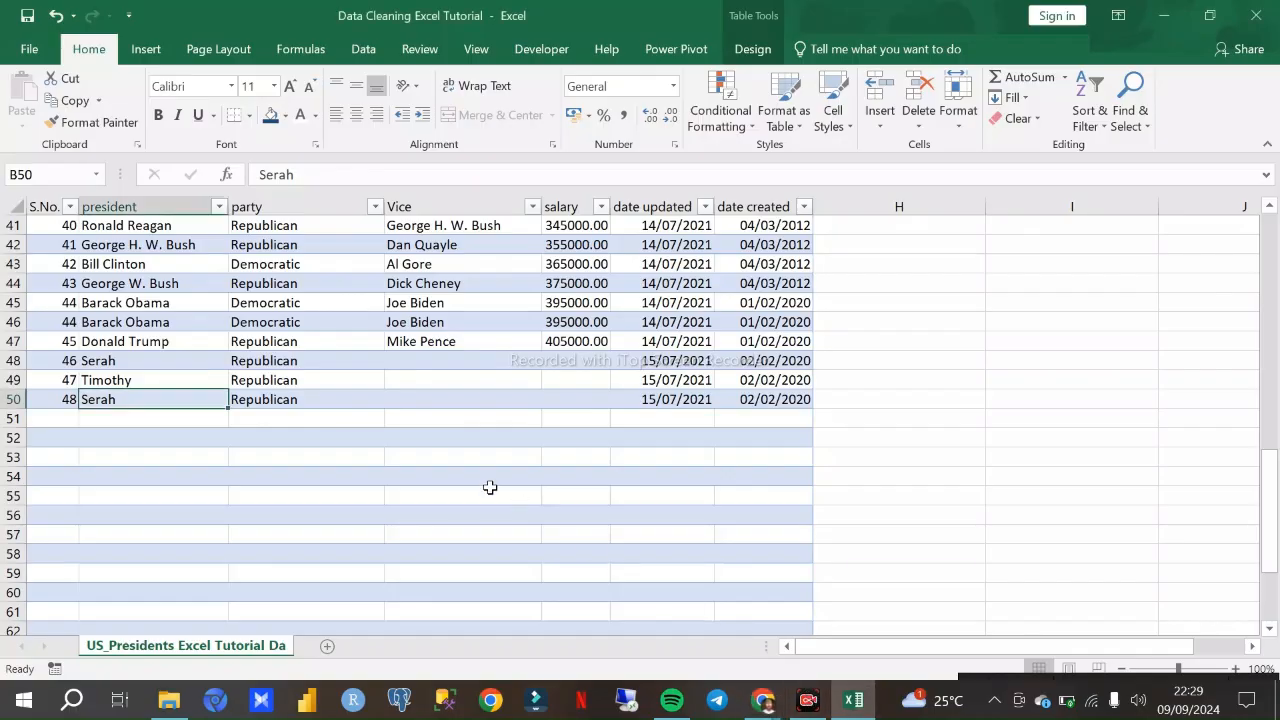
pyautogui.write('Davi')
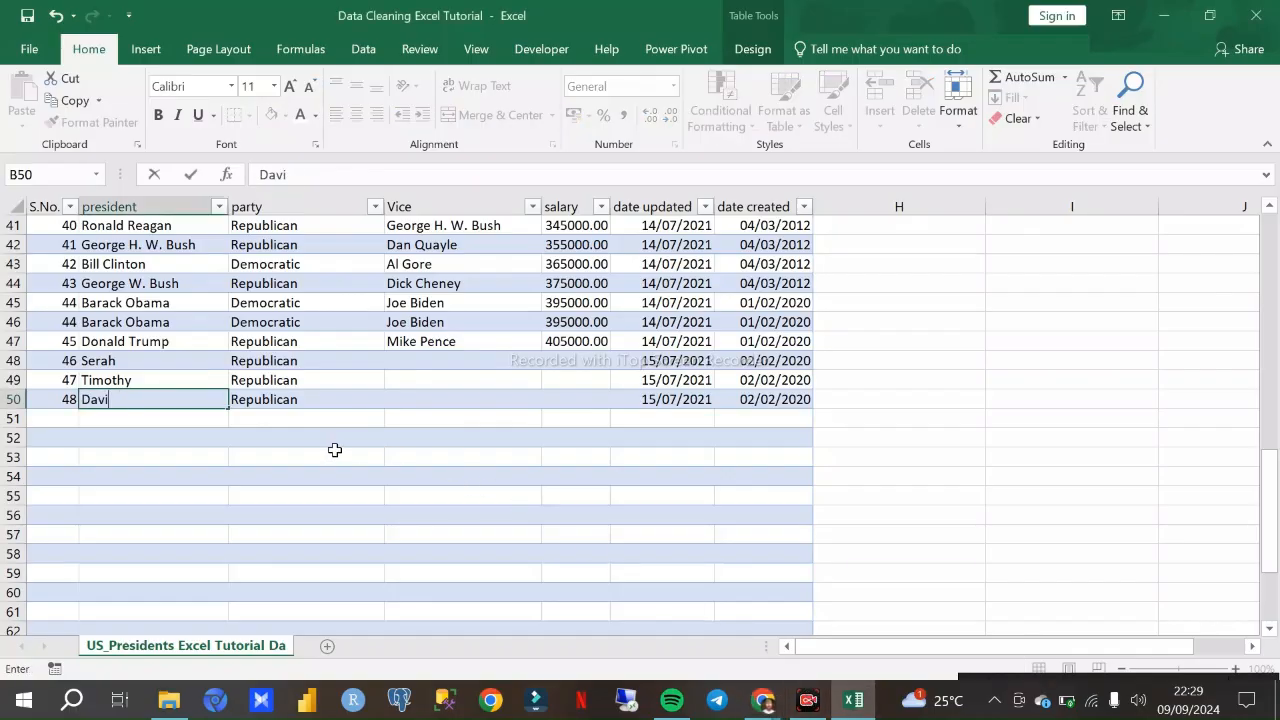
pyautogui.write('d')
pyautogui.click(337, 376)
# - Select the empty Vice and salary cells in rows 48 to 50
pyautogui.click(417, 360)
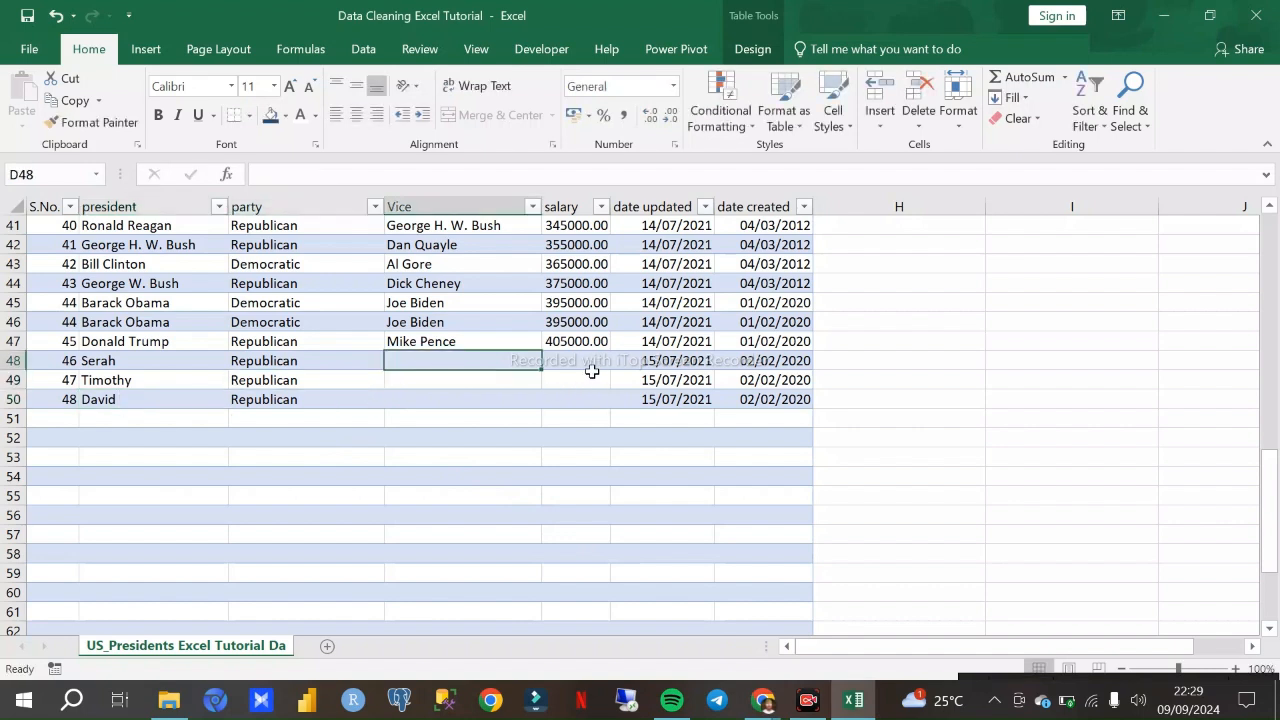
pyautogui.moveTo(563, 363); pyautogui.dragTo(433, 418)
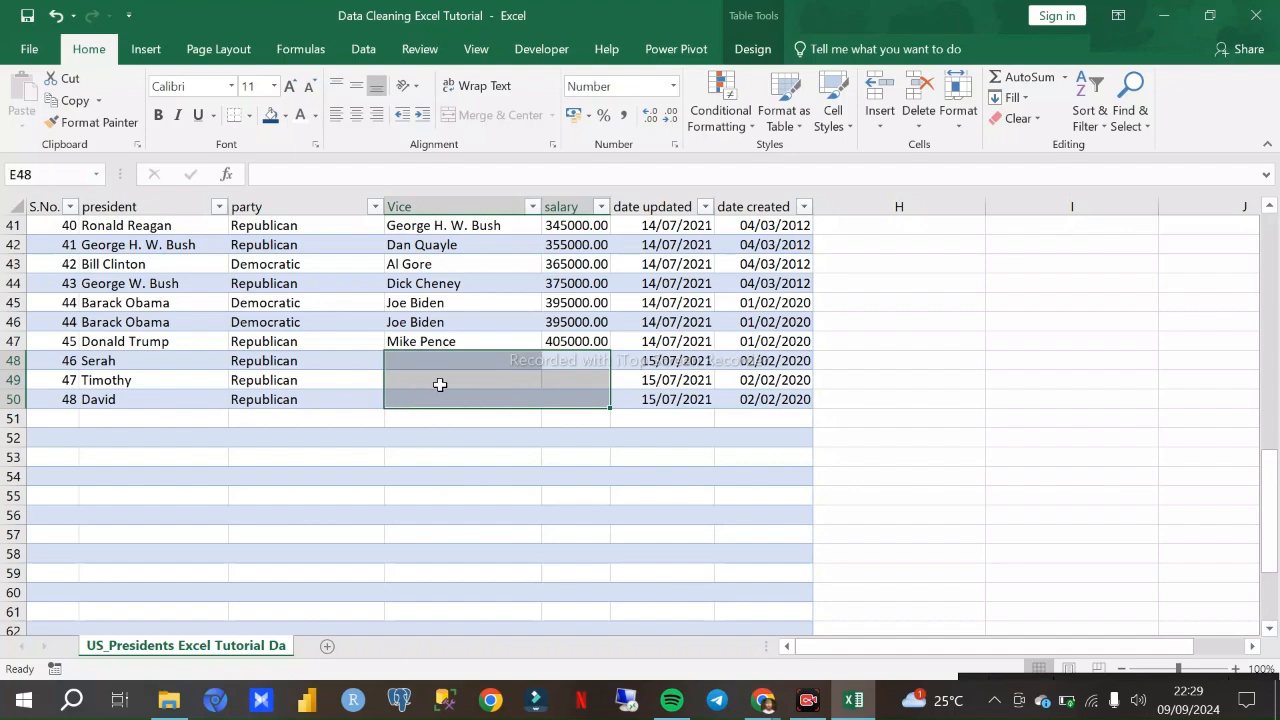
pyautogui.scroll(13, 450, 380)
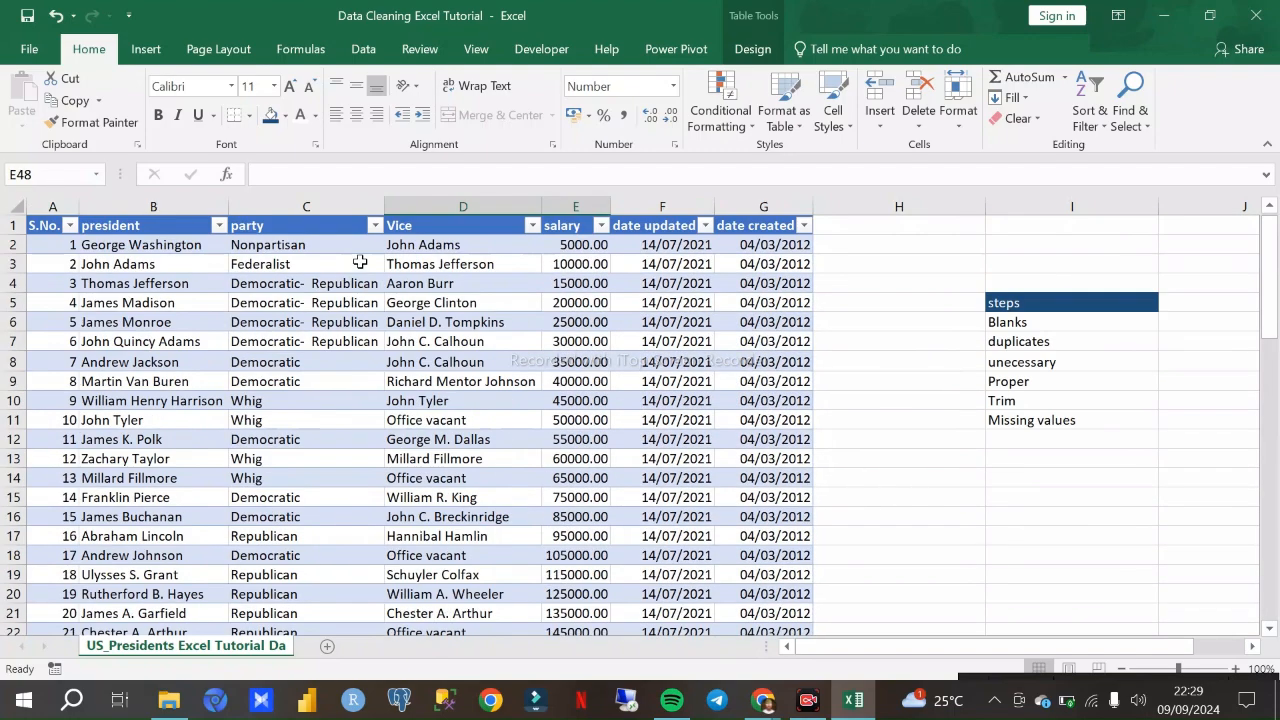
# - Enter the placeholder text "hsbsdd" as the Vice value for the record in row 48
pyautogui.scroll(-15, 395, 285)
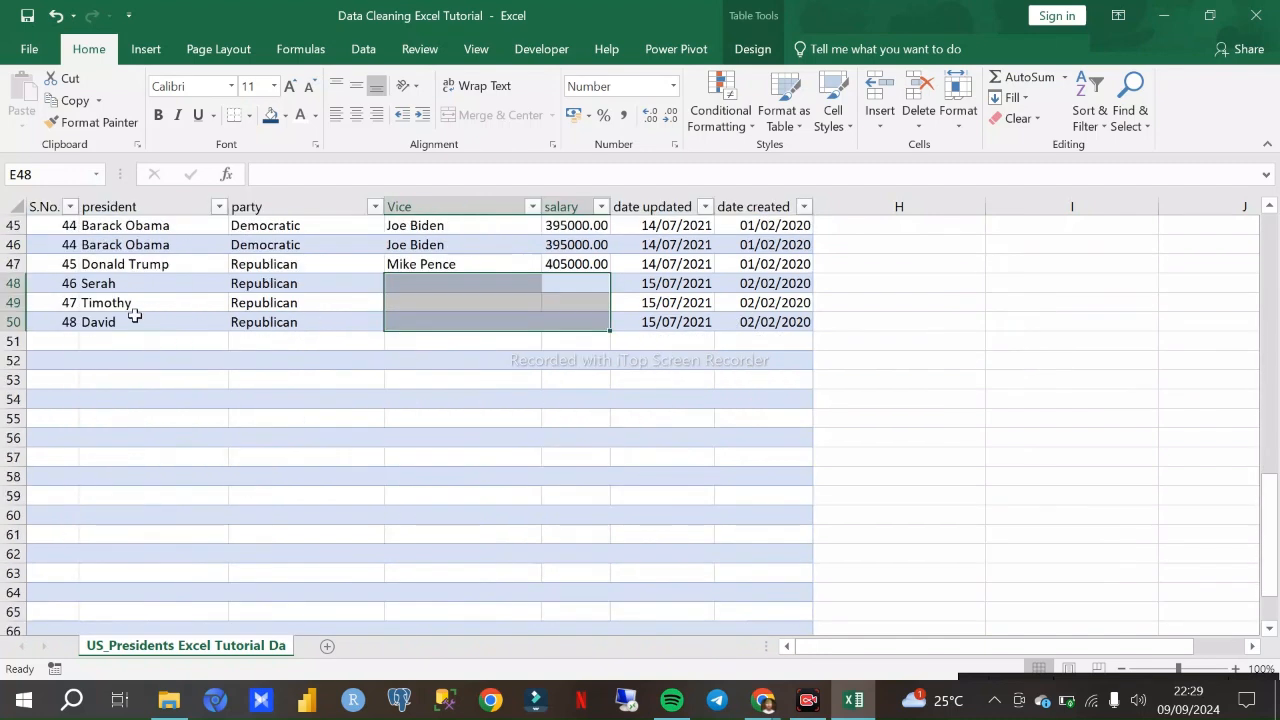
pyautogui.click(478, 292)
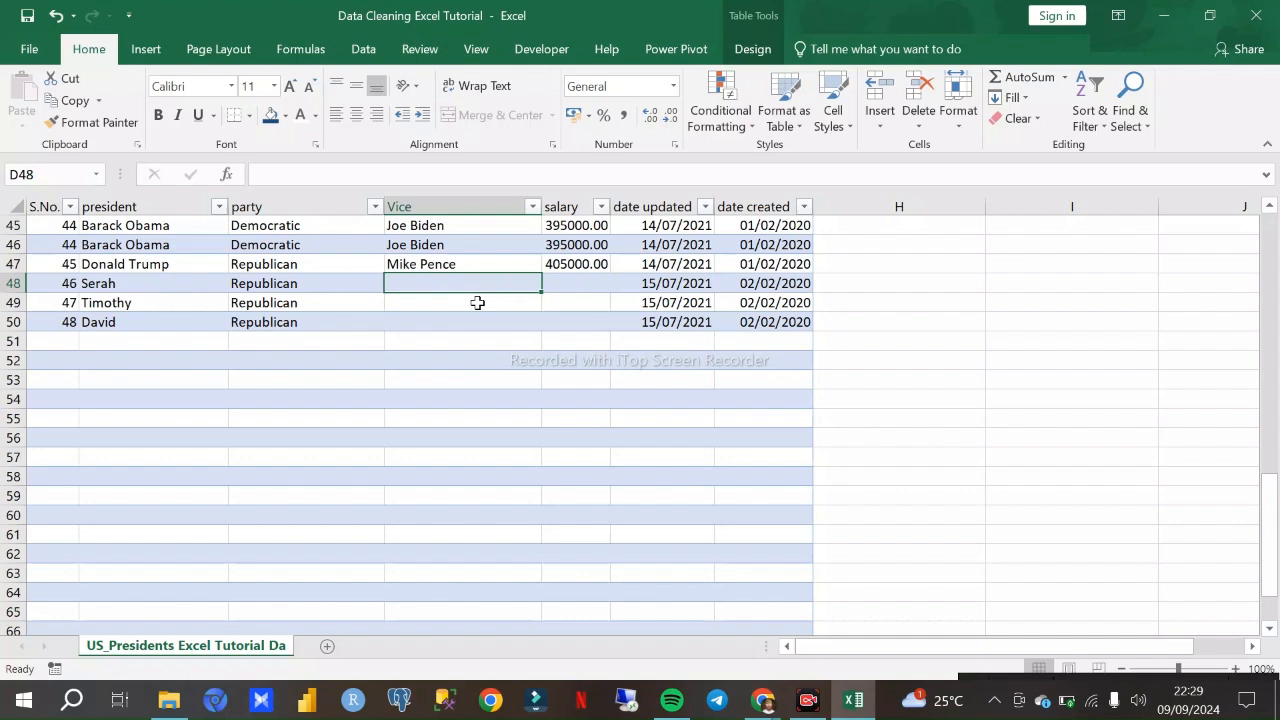
pyautogui.click(594, 281)
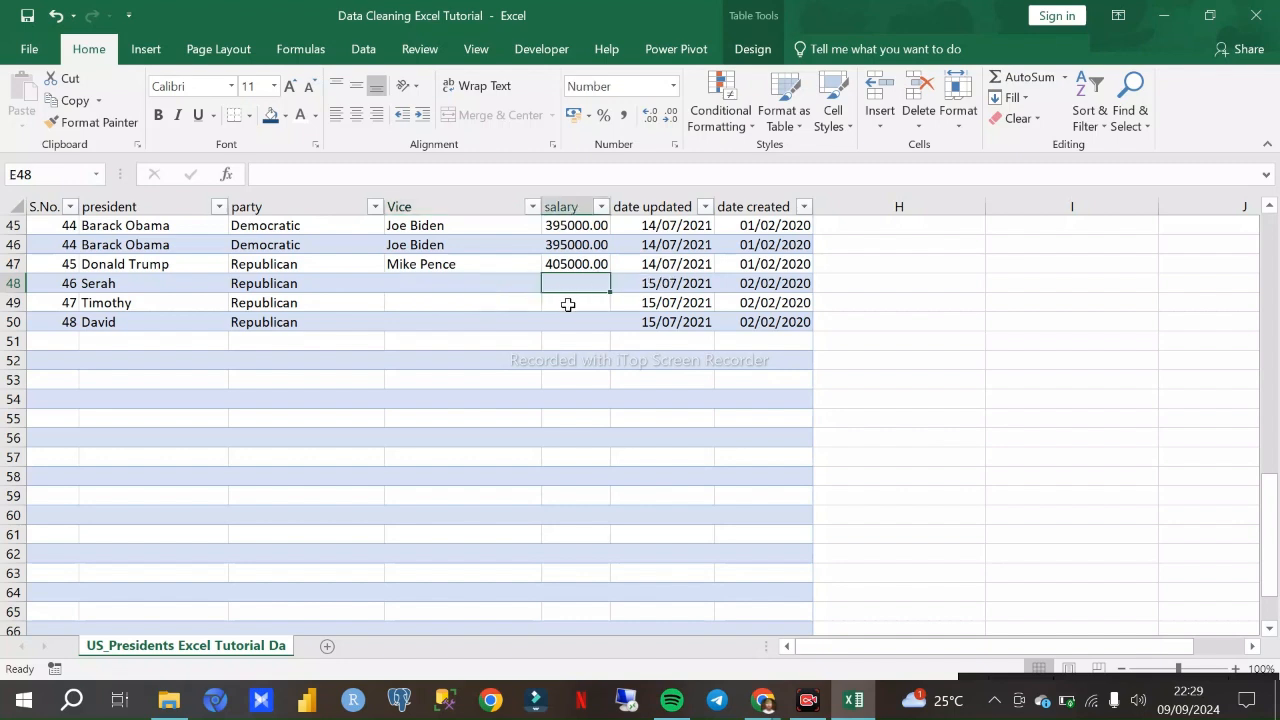
pyautogui.click(467, 288)
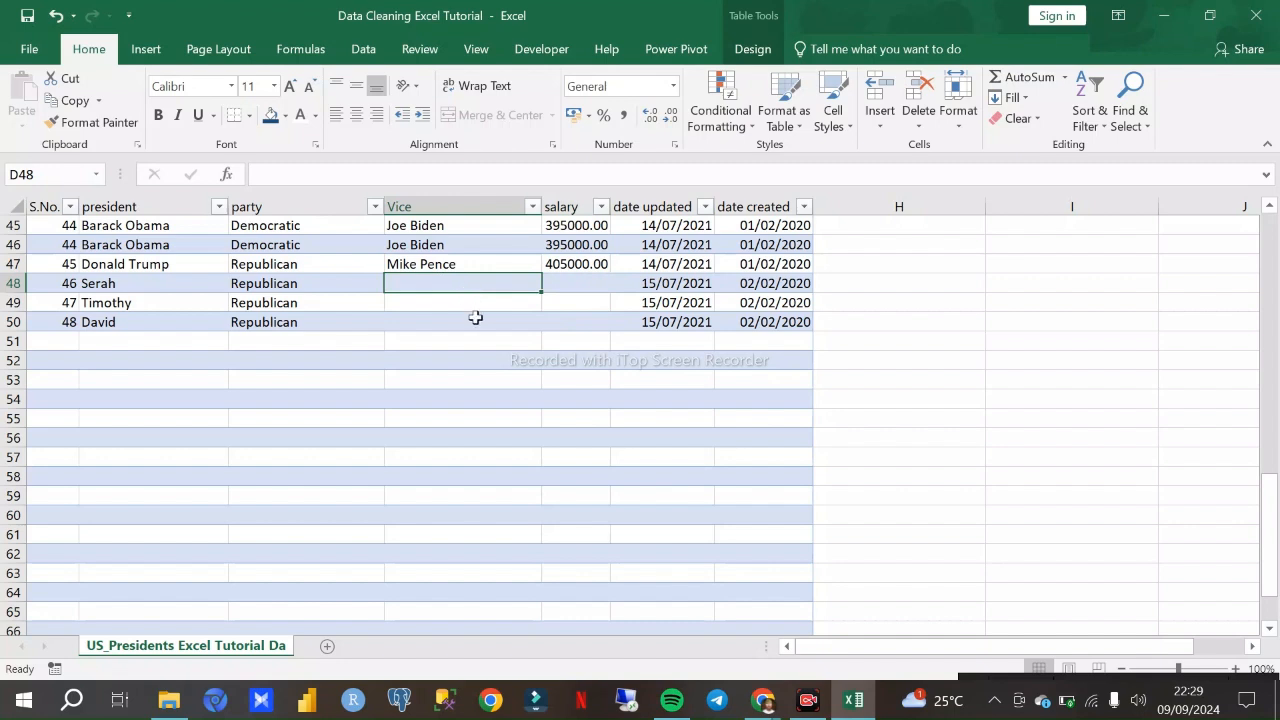
pyautogui.write('hsbsdd')
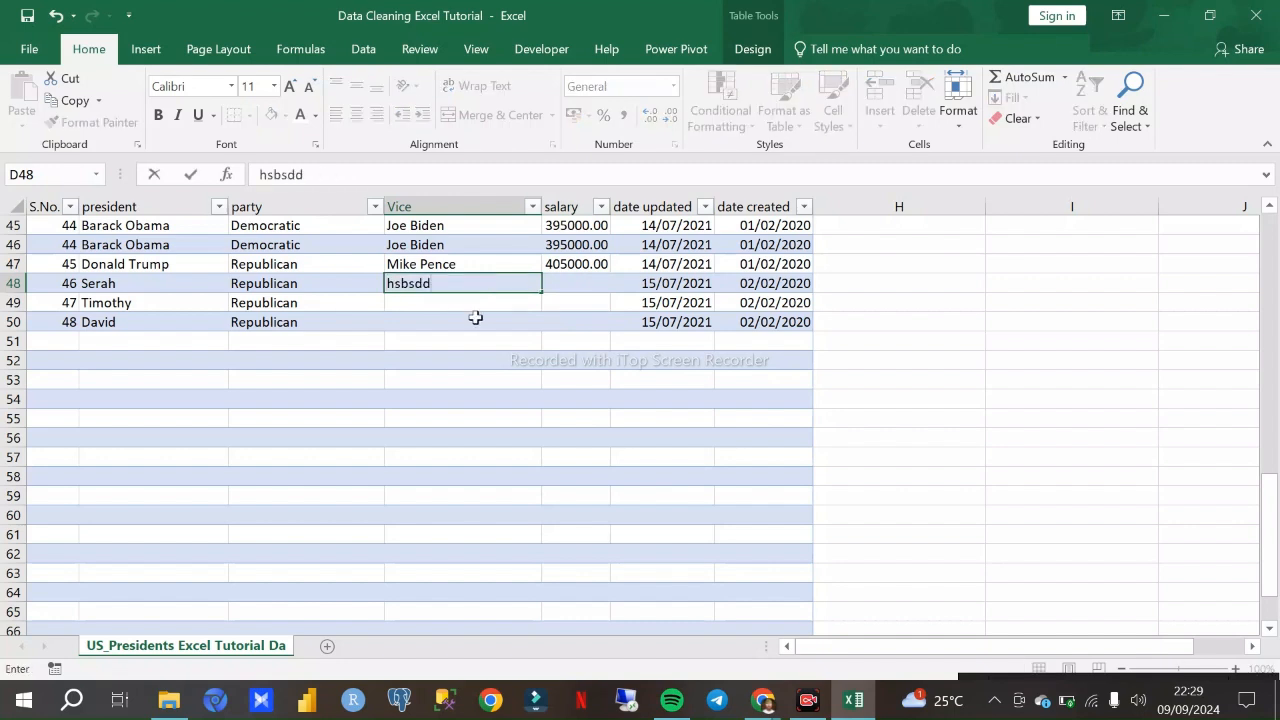
pyautogui.press('Return')
pyautogui.write('dfbfj')
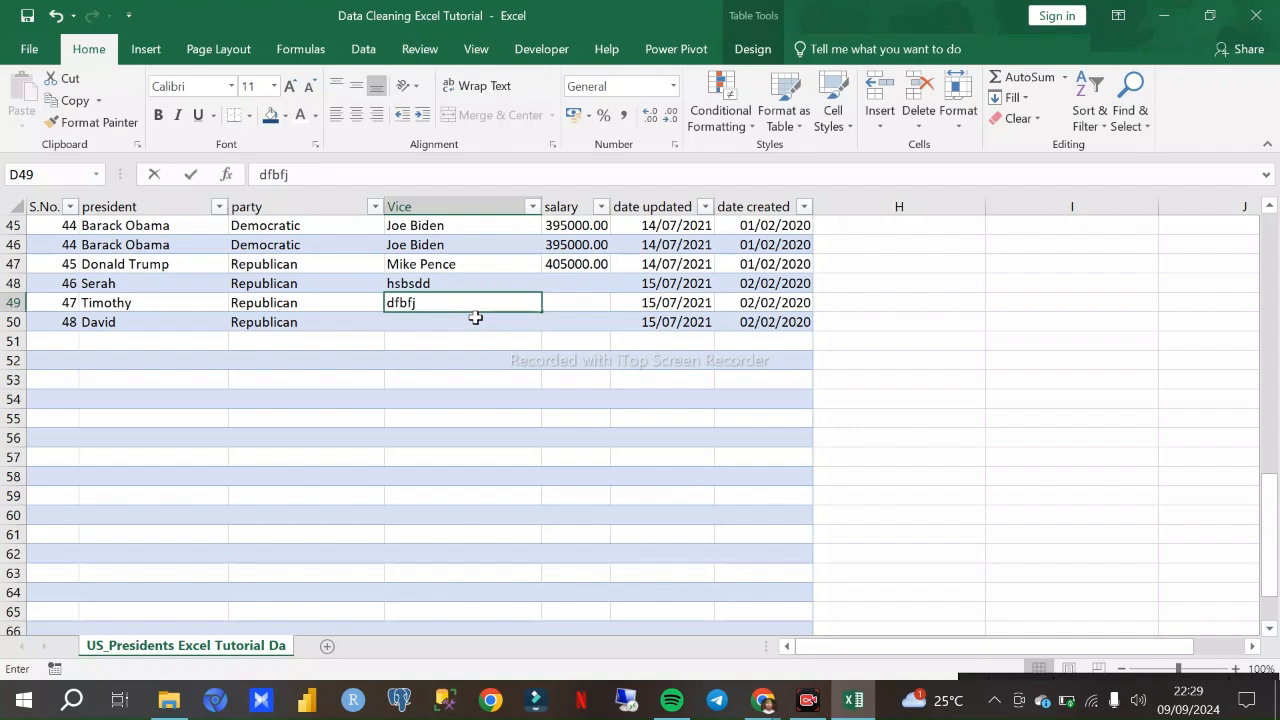
pyautogui.press('BackSpace')
pyautogui.press('BackSpace')
pyautogui.press('BackSpace')
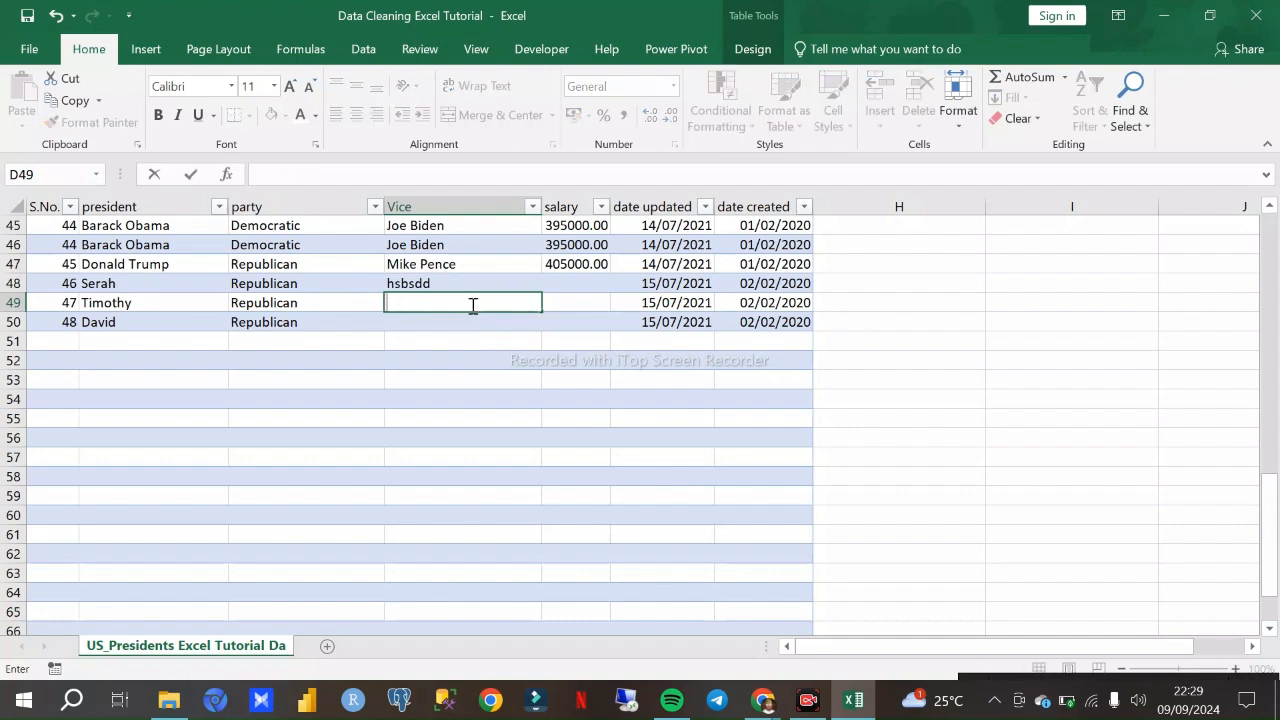
# - Set the salary of the record in row 48 to 6
pyautogui.click(549, 283)
pyautogui.write('6')
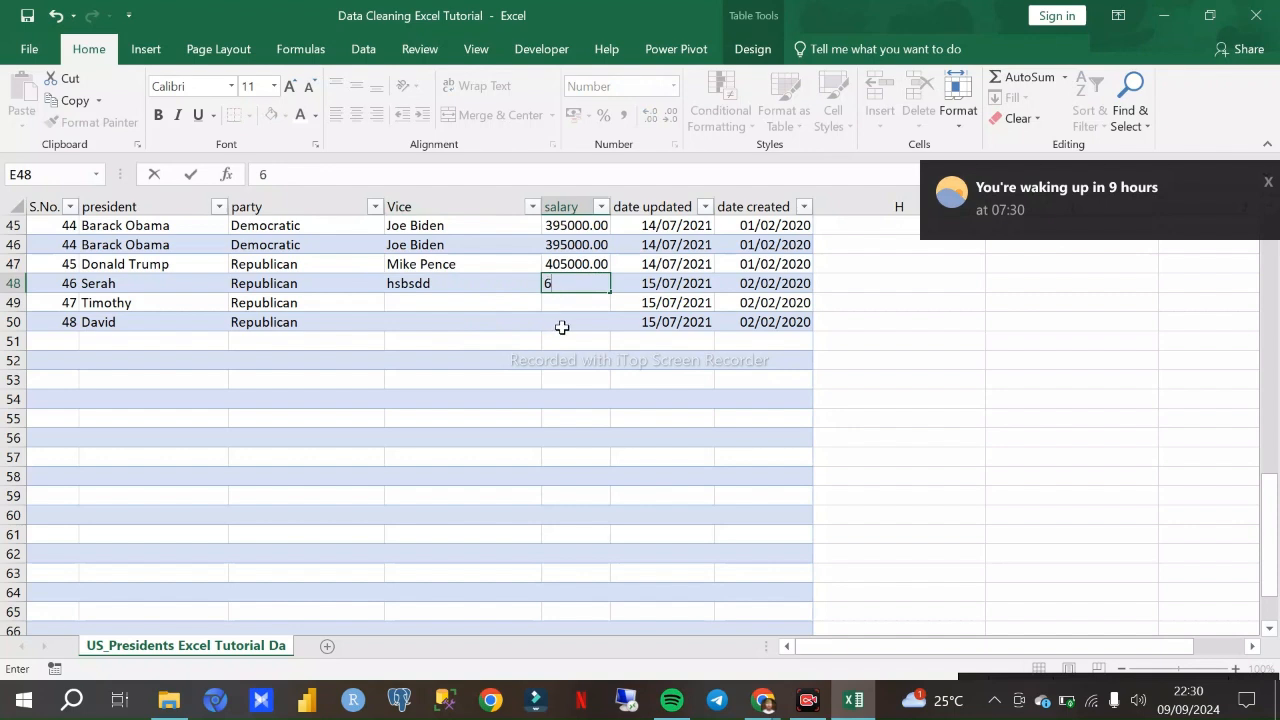
pyautogui.click(534, 319)
# - Select the three added sample records in rows 48 to 50, columns A to G
pyautogui.hotkey('ctrl', 'a')
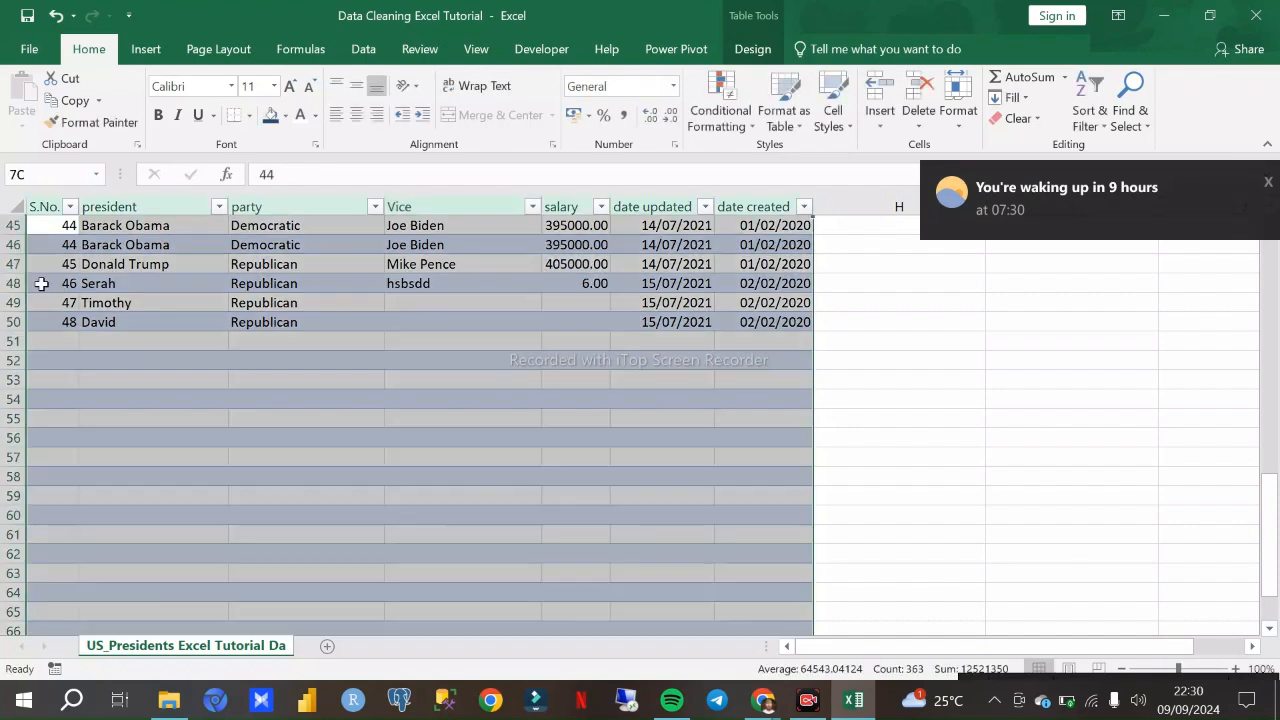
pyautogui.click(105, 321)
pyautogui.moveTo(30, 285); pyautogui.dragTo(146, 324)
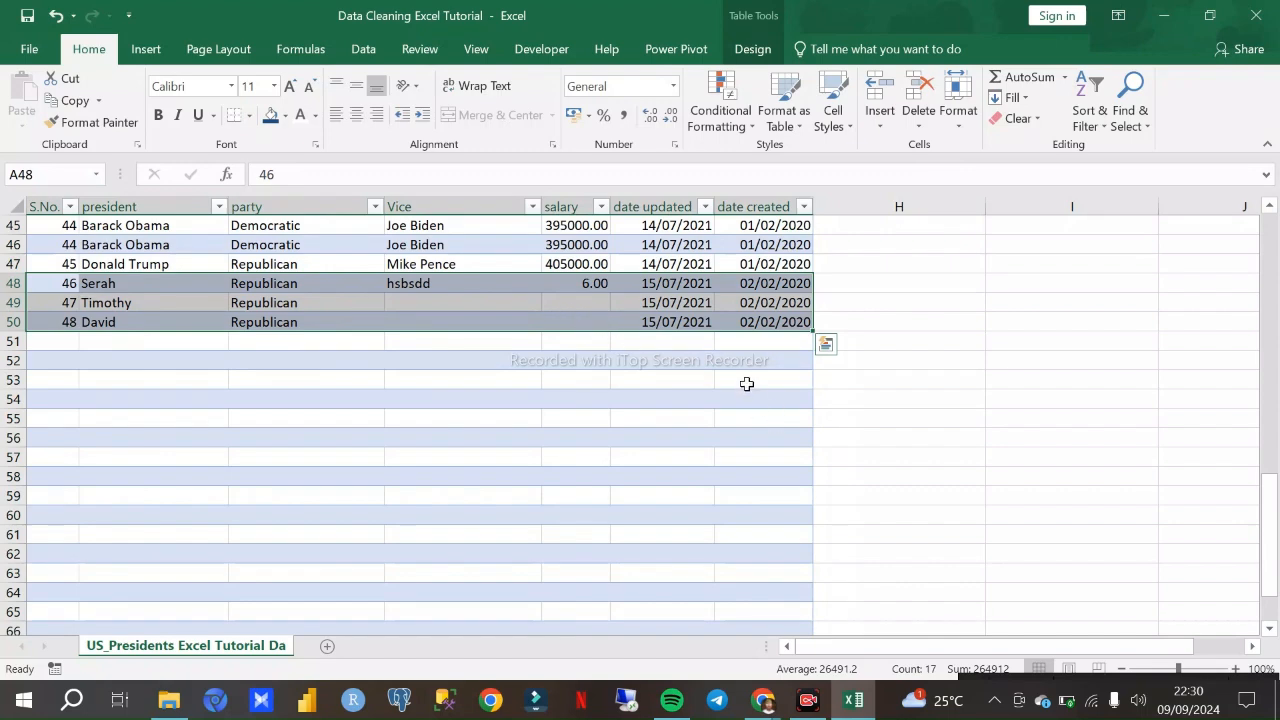
pyautogui.scroll(3, 745, 386)
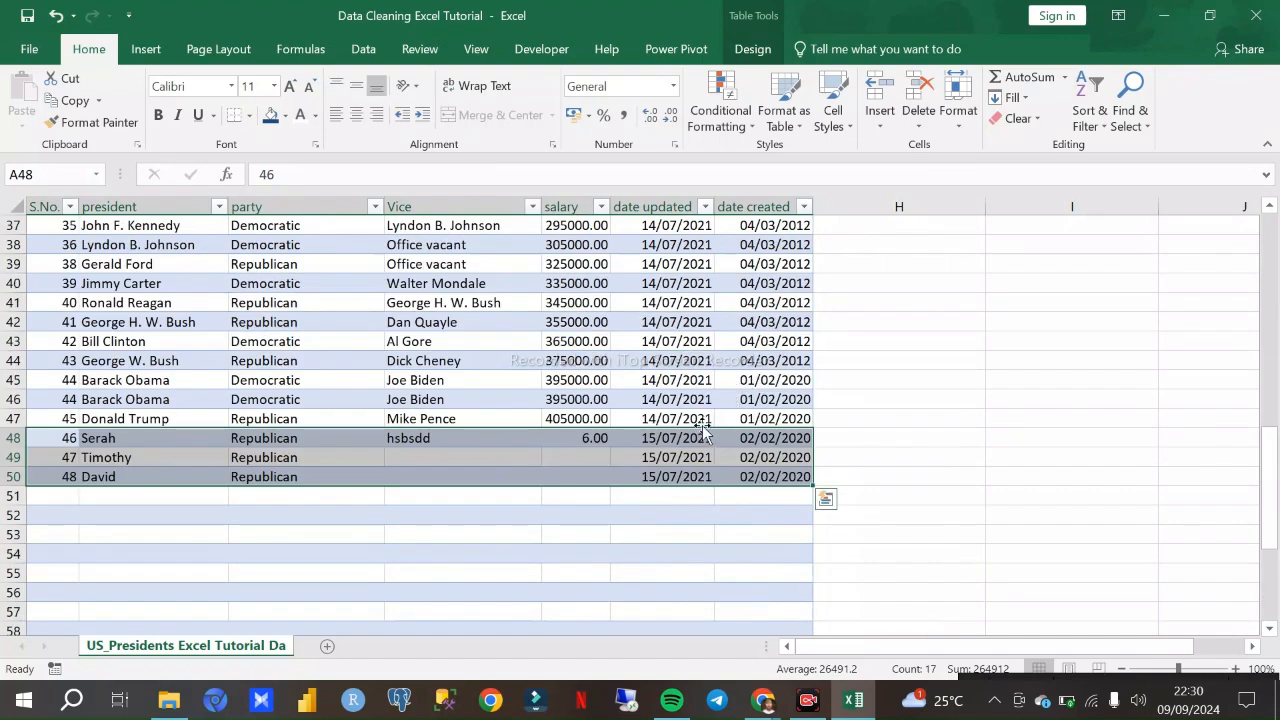
pyautogui.scroll(10, 703, 420)
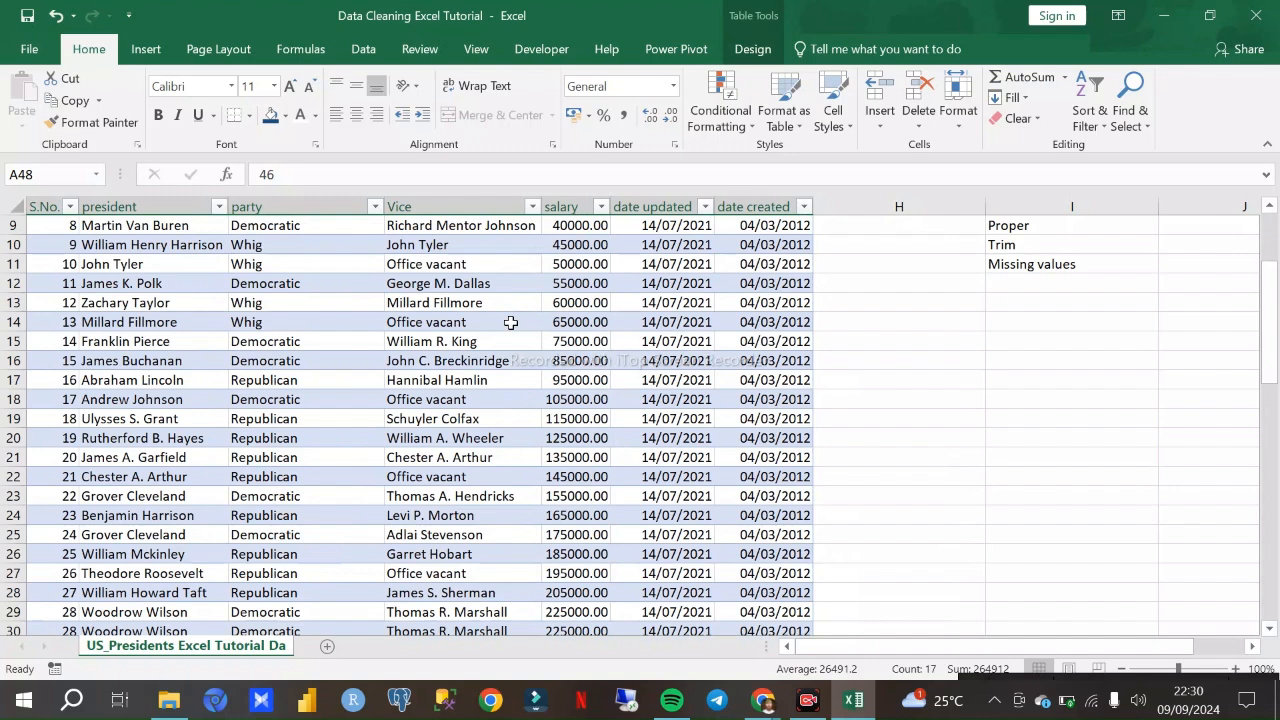
pyautogui.scroll(-11, 510, 340)
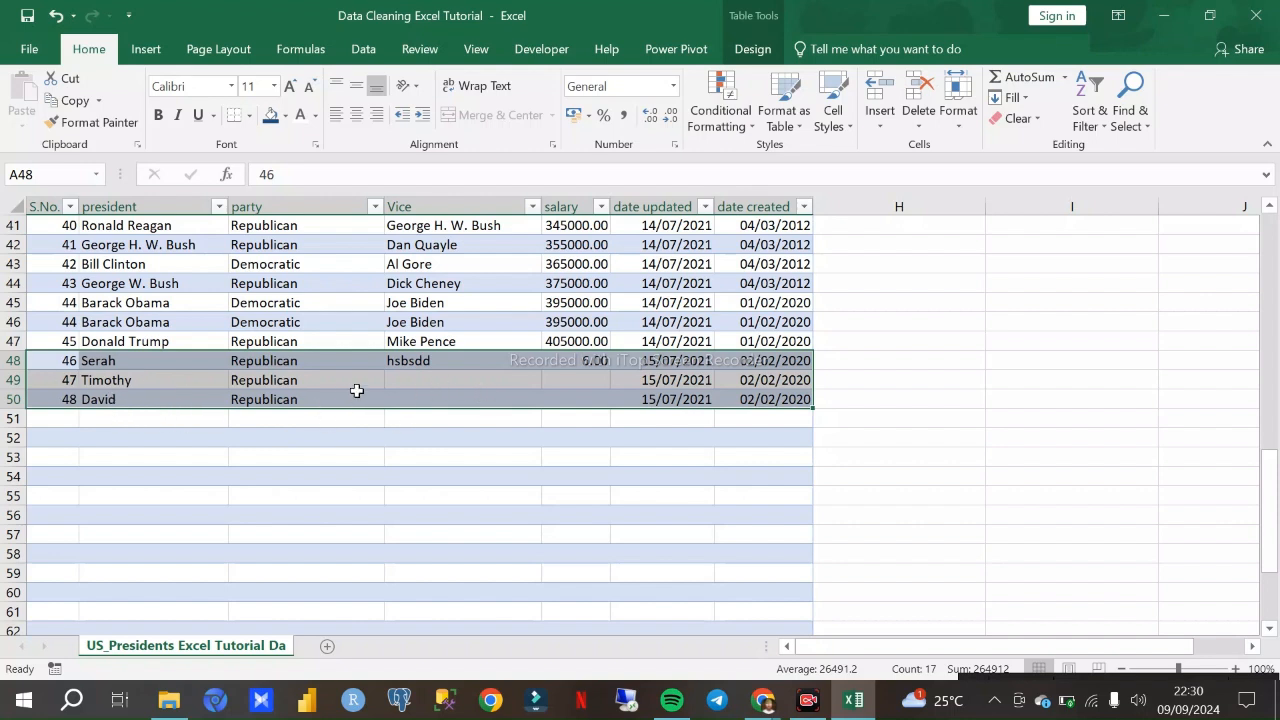
pyautogui.click(403, 379)
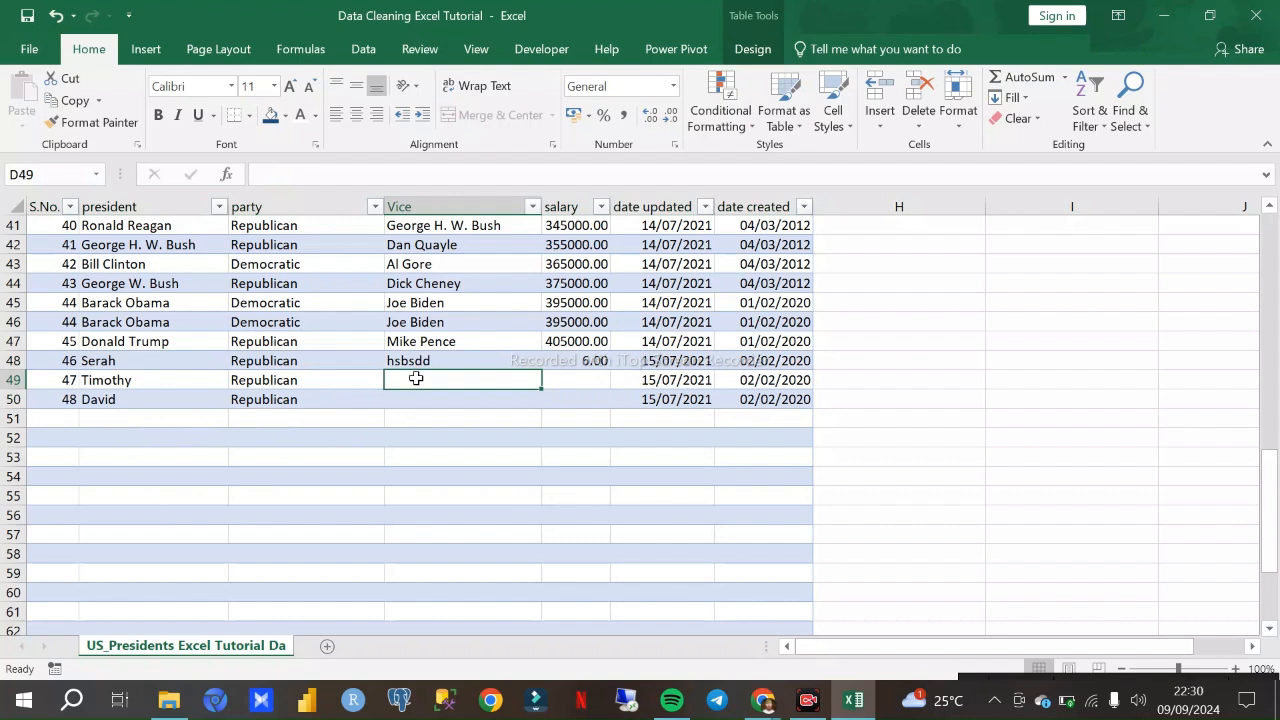
pyautogui.write('gf')
pyautogui.press('BackSpace')
pyautogui.press('BackSpace')
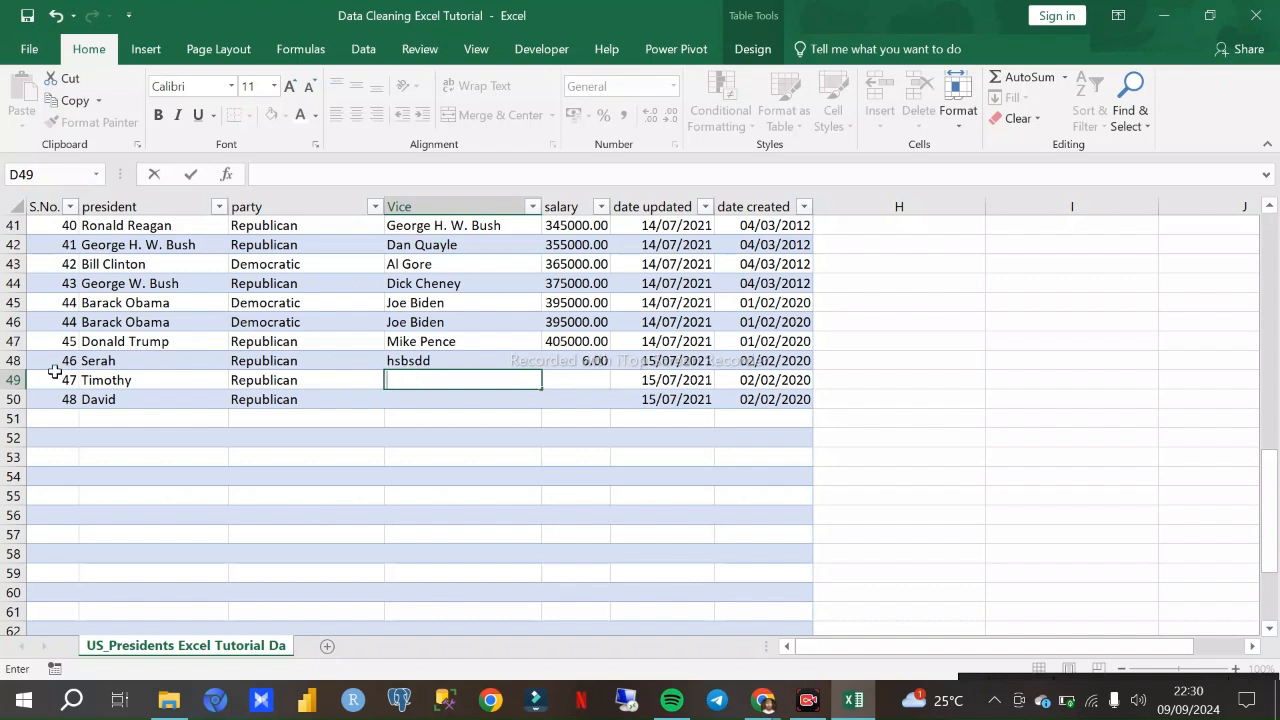
# - Delete the table rows holding the three sample records in rows 48 to 50, and undo the deletion
pyautogui.moveTo(54, 361); pyautogui.dragTo(219, 379)
pyautogui.moveTo(514, 399); pyautogui.dragTo(765, 398)
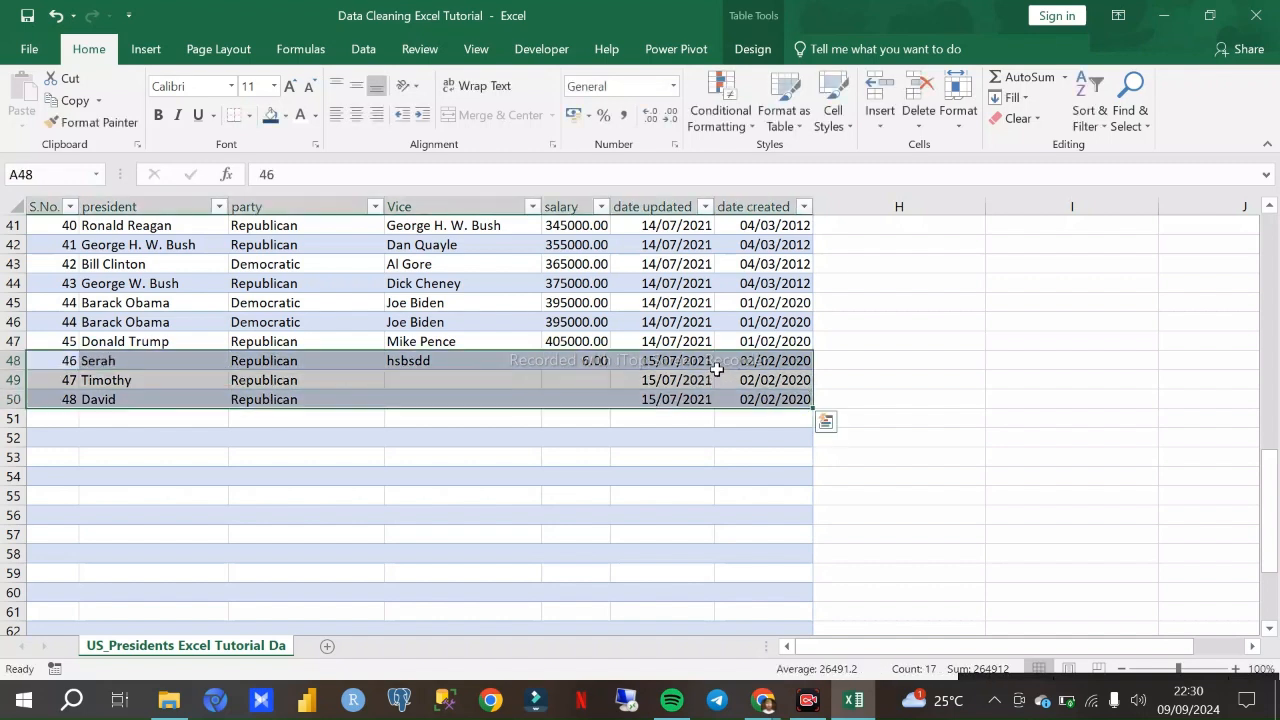
pyautogui.rightClick(716, 368)
pyautogui.moveTo(762, 424)
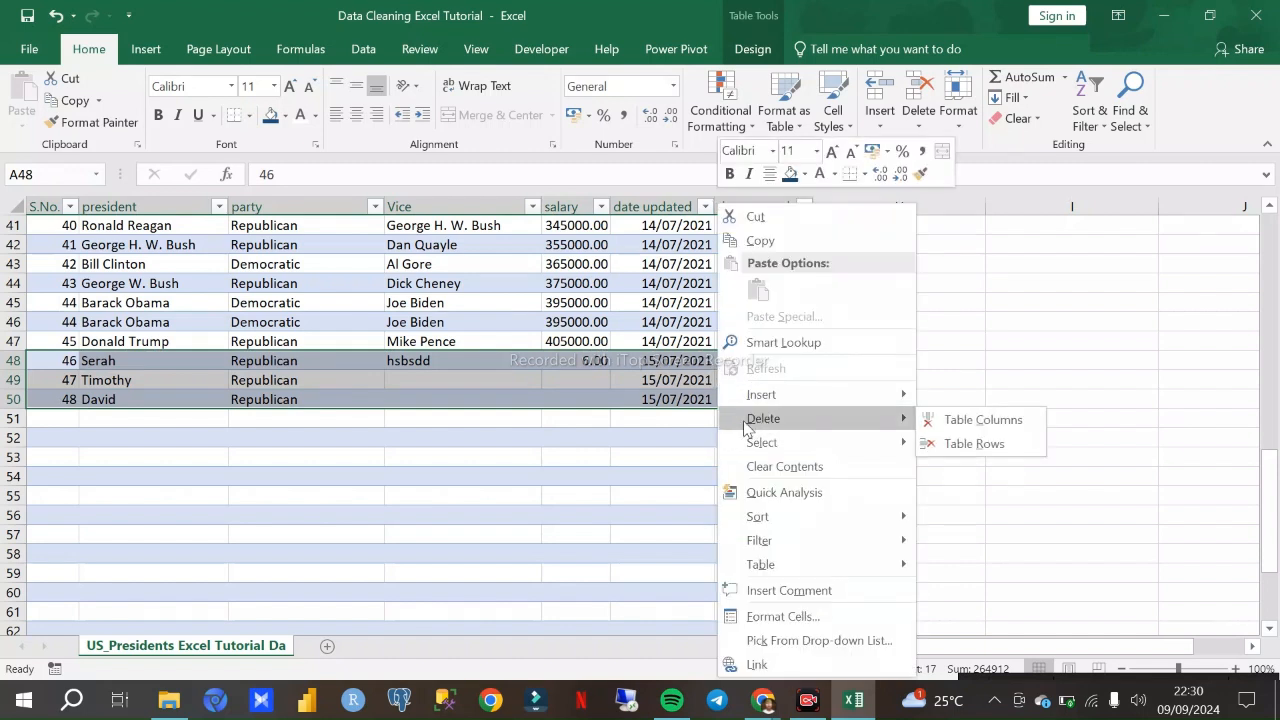
pyautogui.click(974, 443)
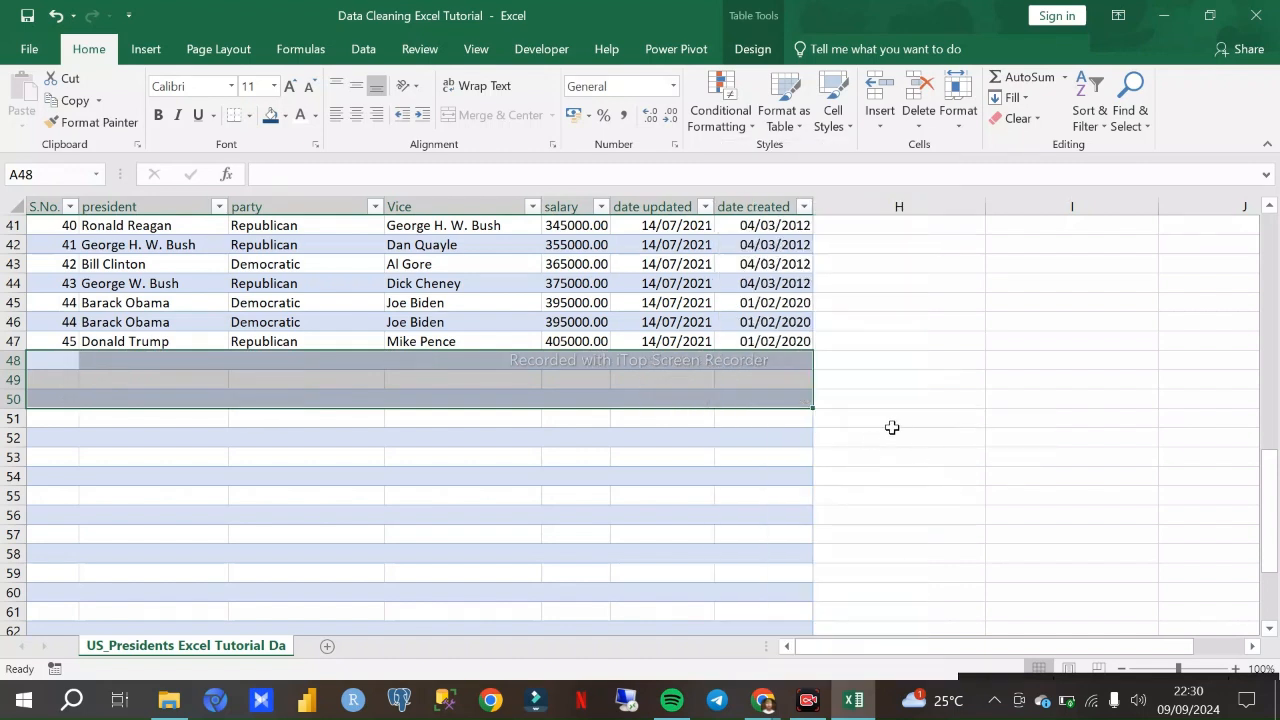
pyautogui.click(888, 425)
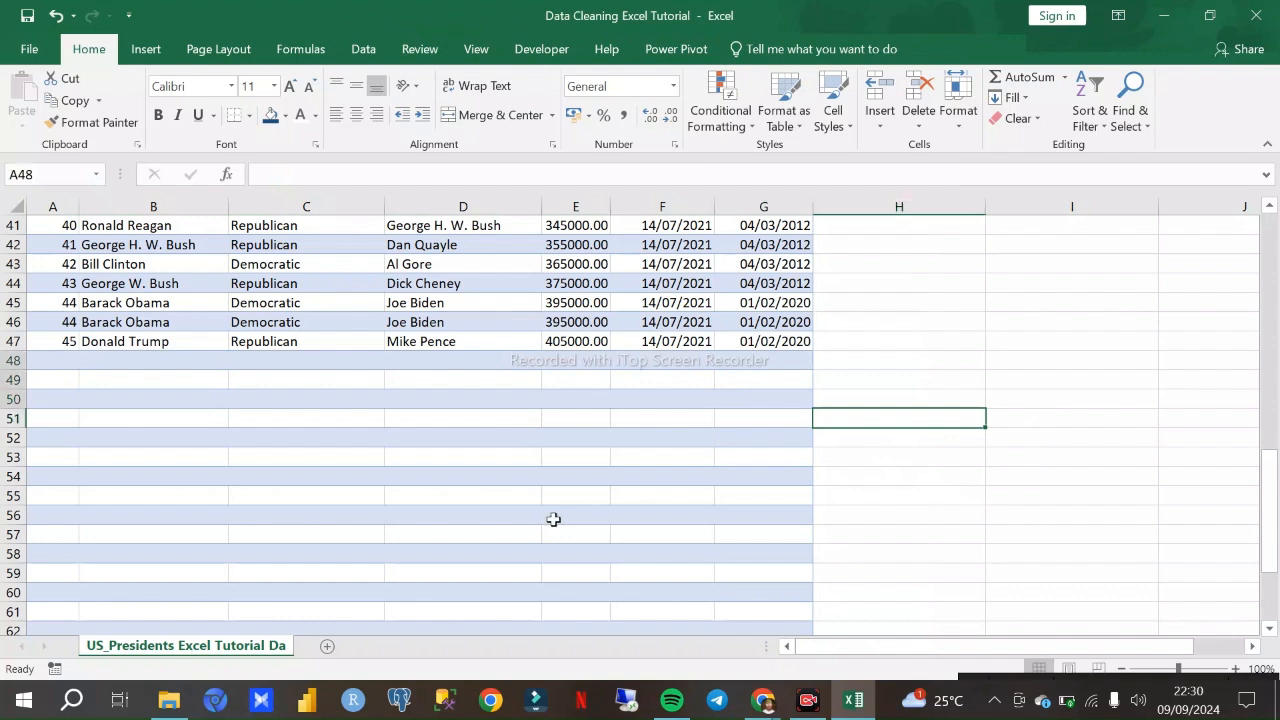
pyautogui.hotkey('ctrl', 'z')
# - Clear the placeholder Vice value of the sample record in row 48
pyautogui.click(418, 368)
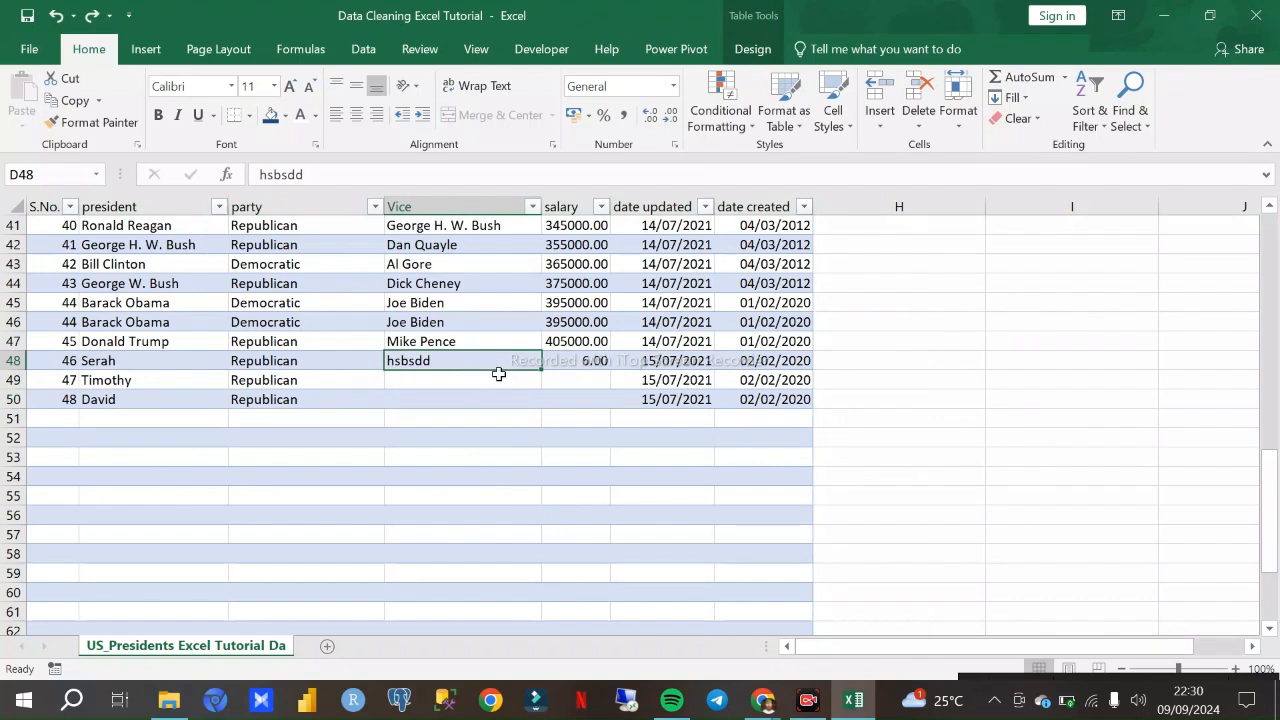
pyautogui.press('Delete')
pyautogui.press('Down')
pyautogui.press('Down')
pyautogui.click(444, 374)
pyautogui.click(437, 364)
pyautogui.write('335')
pyautogui.press('BackSpace')
pyautogui.press('BackSpace')
pyautogui.press('BackSpace')
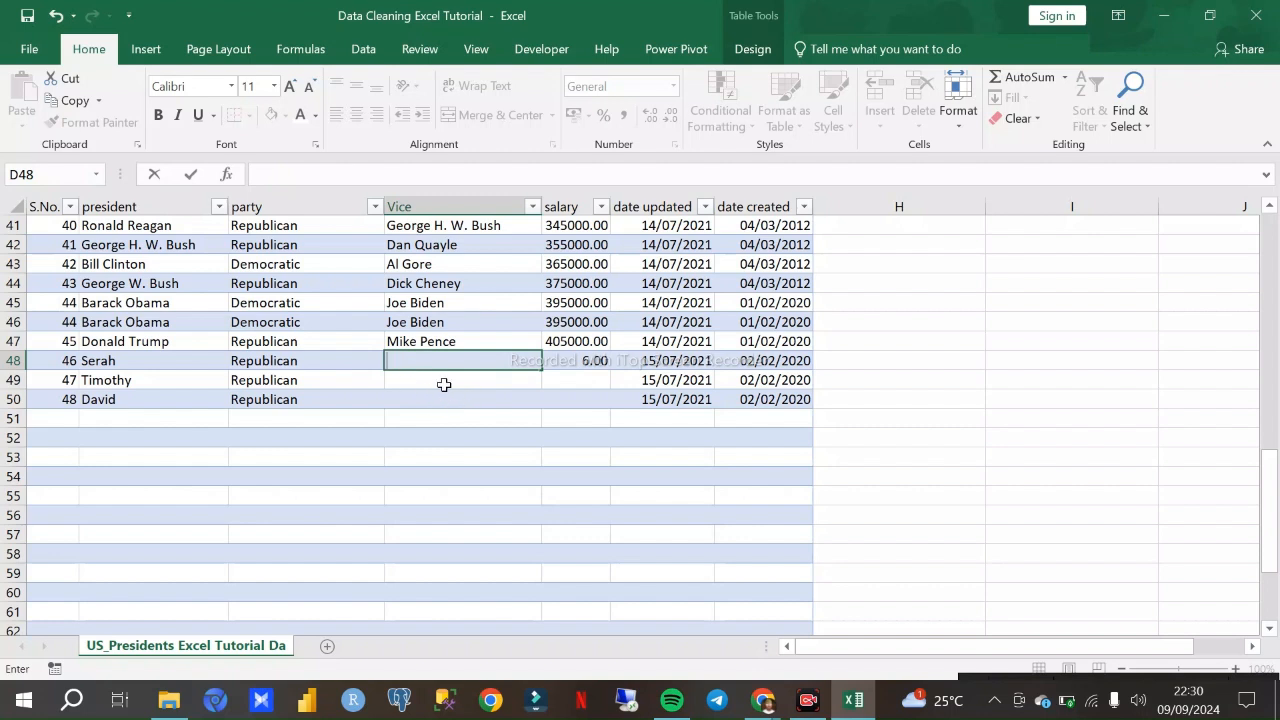
pyautogui.write('the d')
pyautogui.press('BackSpace')
pyautogui.press('BackSpace')
pyautogui.press('BackSpace')
# - Enter "peace" as the Vice value for the sample record in row 48
pyautogui.write('pea')
pyautogui.press('Return')
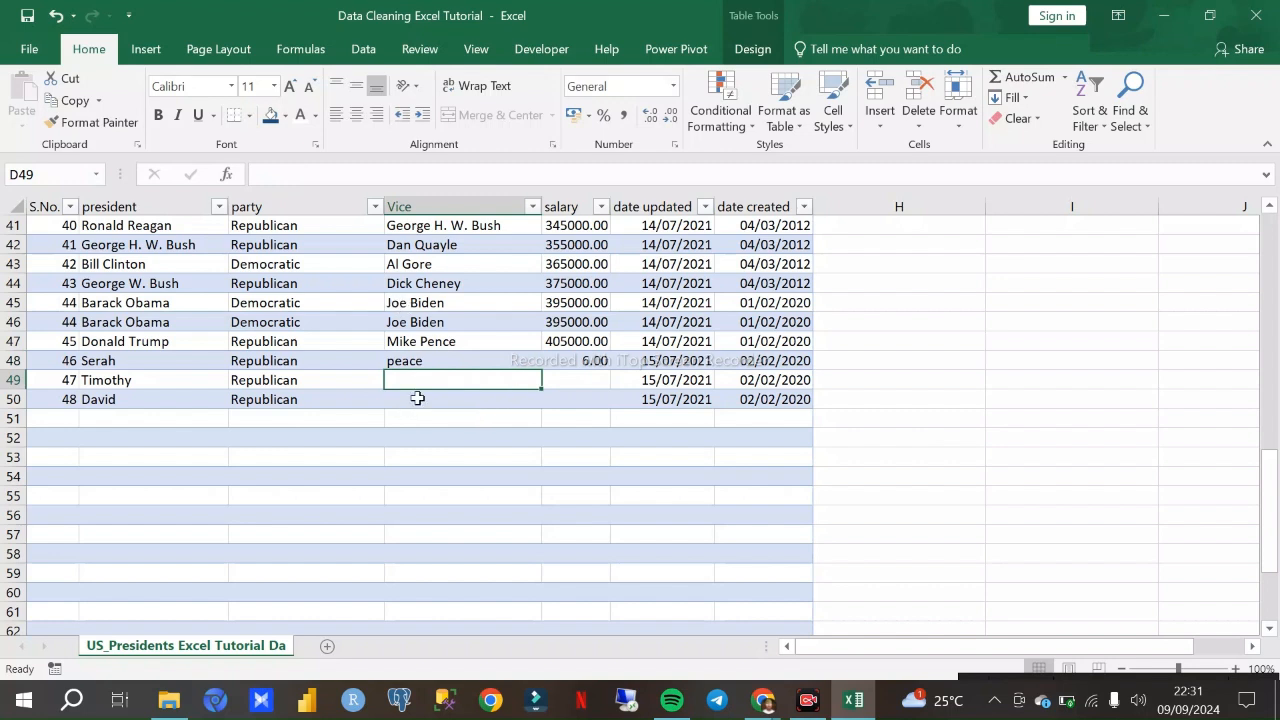
pyautogui.click(410, 362)
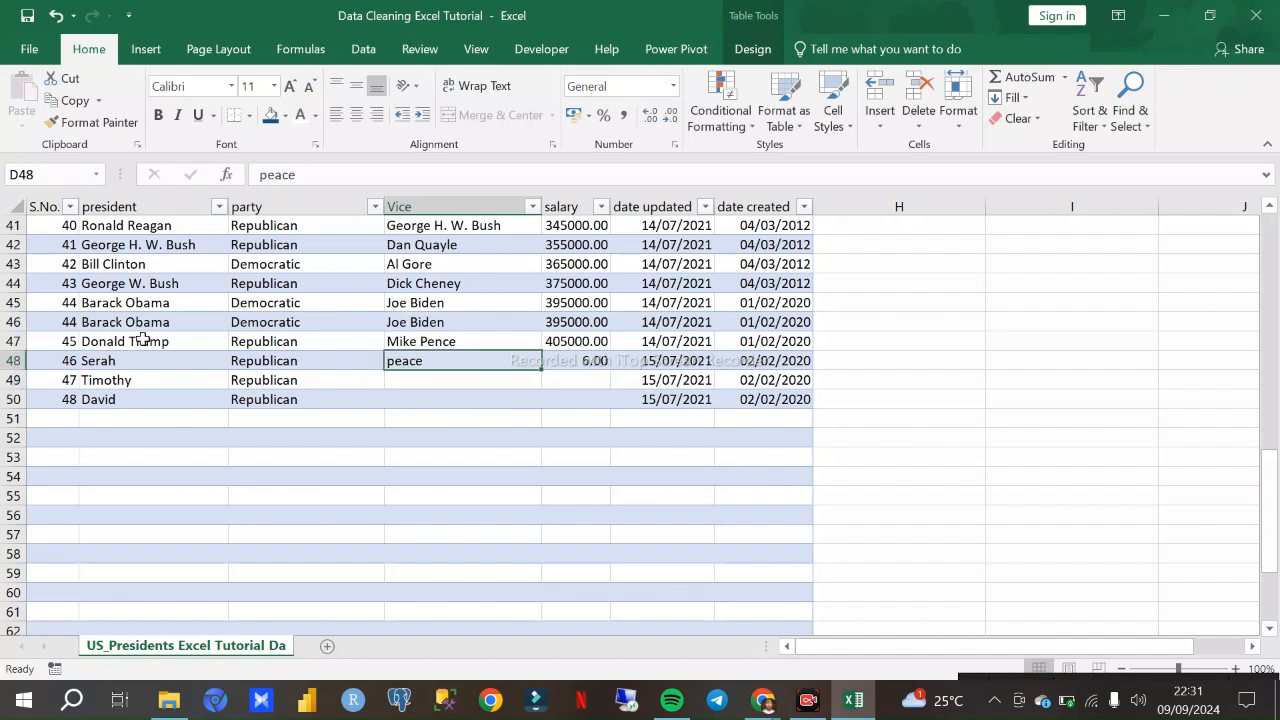
# - Delete the three sample records in rows 48 to 50 from the table as table rows
pyautogui.moveTo(45, 360); pyautogui.dragTo(790, 399)
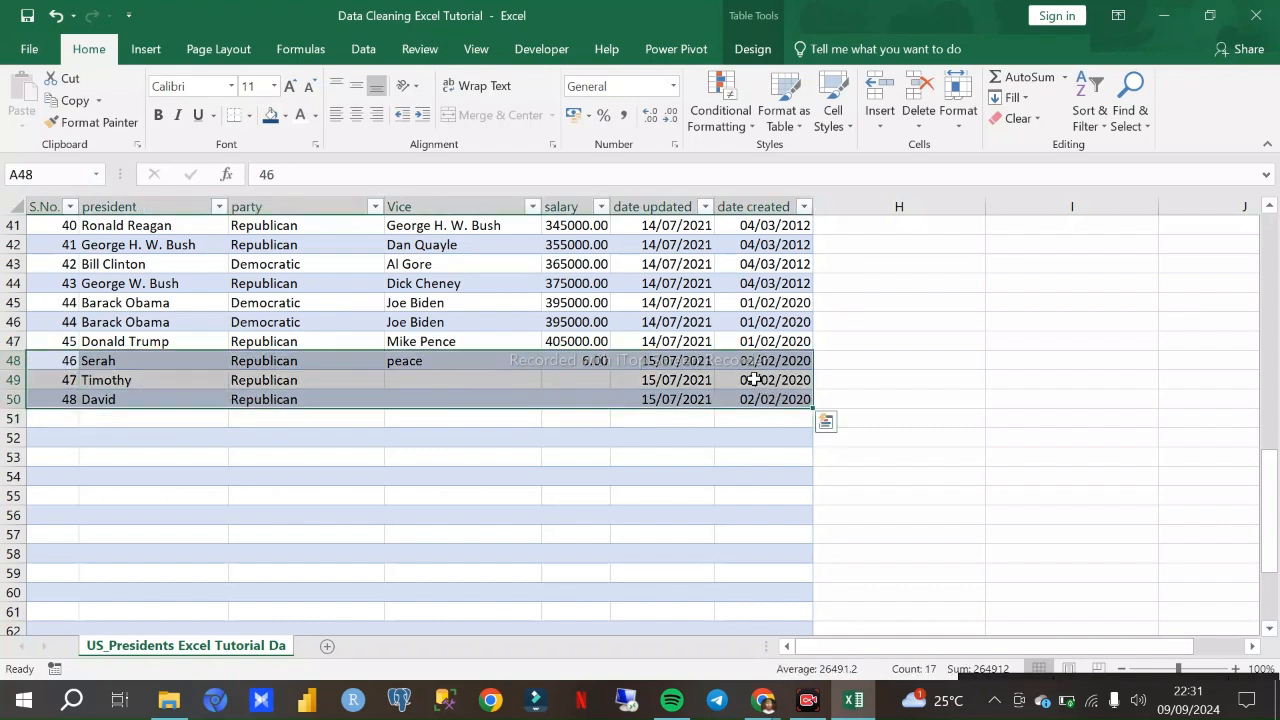
pyautogui.rightClick(757, 382)
pyautogui.moveTo(810, 420)
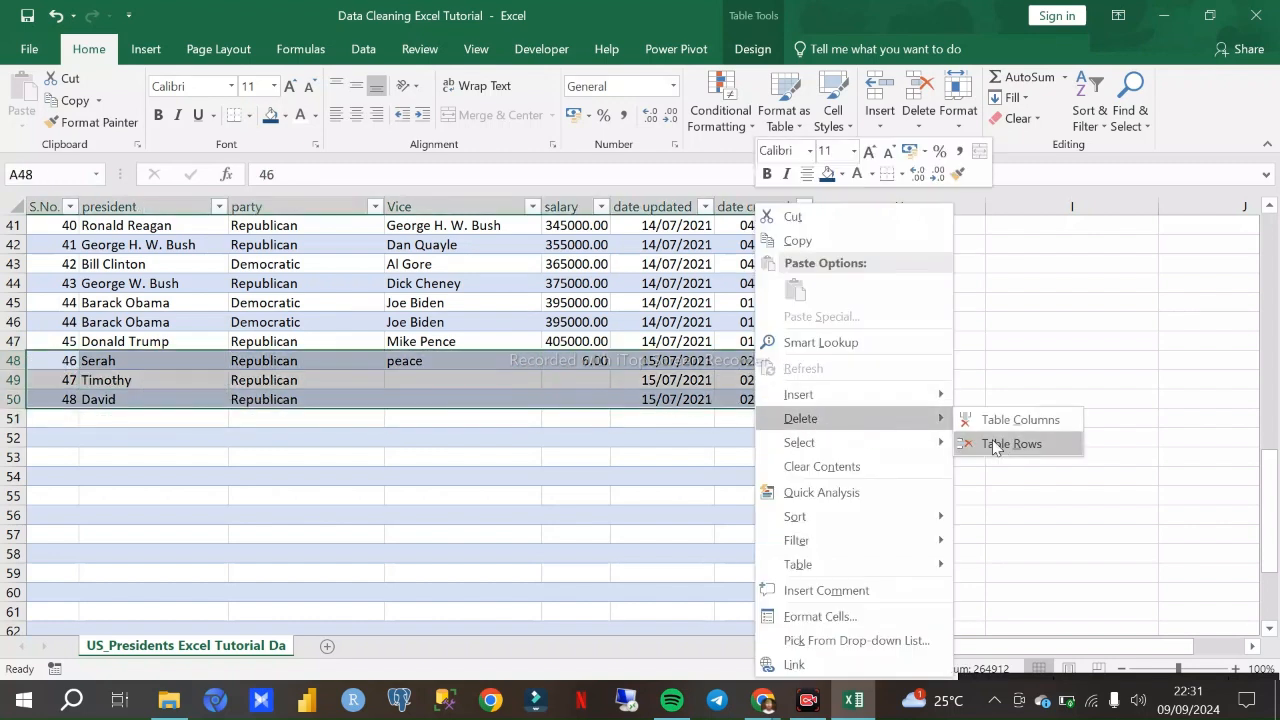
pyautogui.click(985, 443)
pyautogui.click(845, 396)
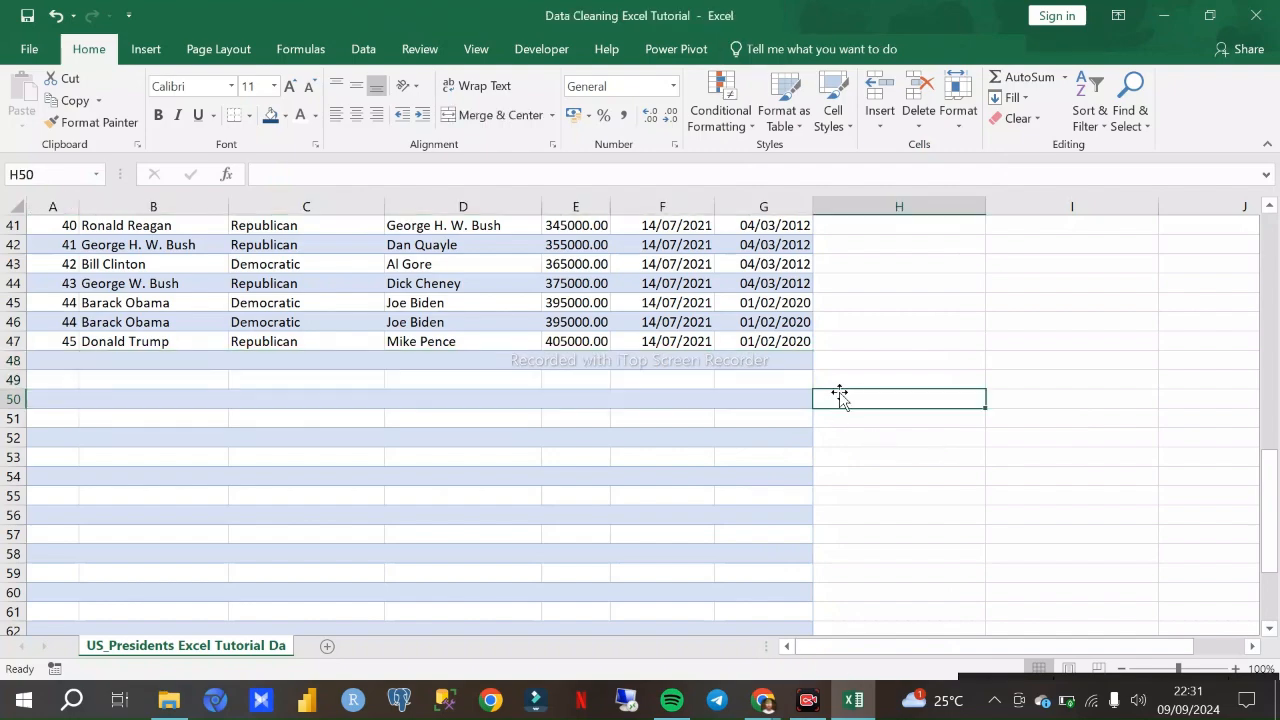
pyautogui.scroll(13, 835, 390)
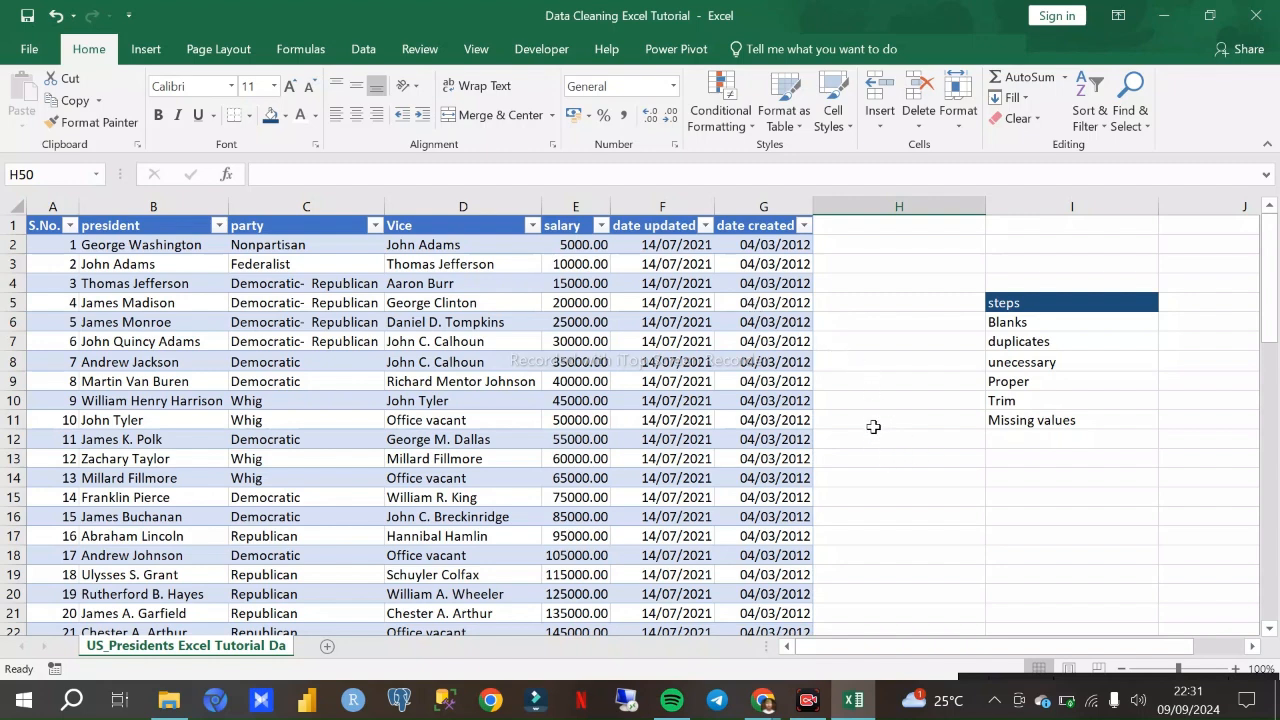
pyautogui.scroll(-3, 912, 468)
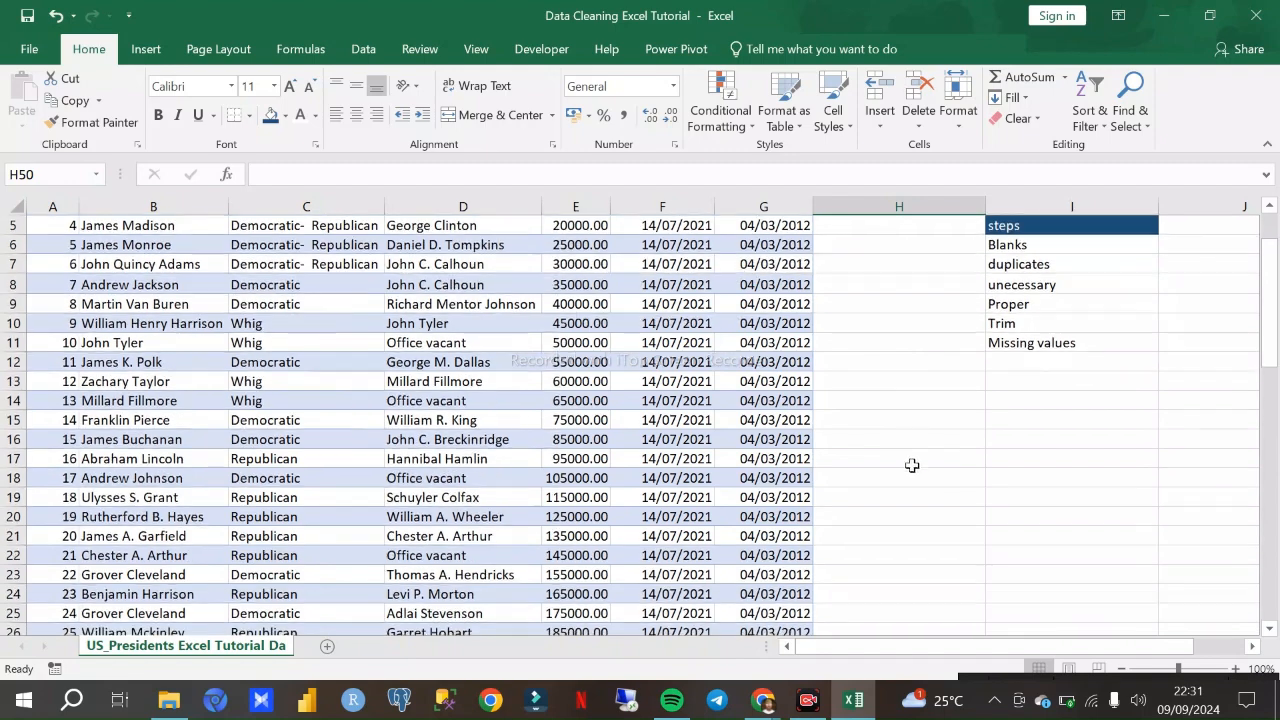
pyautogui.scroll(3, 912, 466)
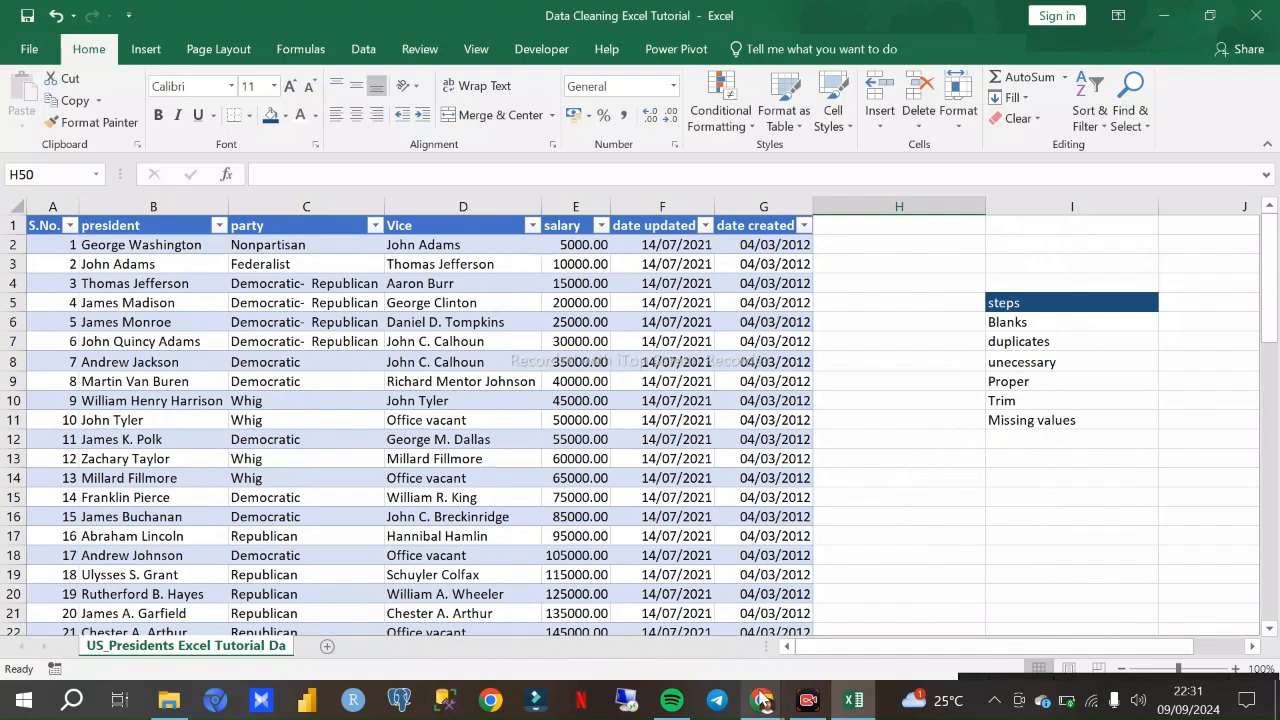
# - Switch to the Google Meet call in Chrome to check it, and return to the Excel workbook
pyautogui.moveTo(763, 700)
pyautogui.click(680, 583)
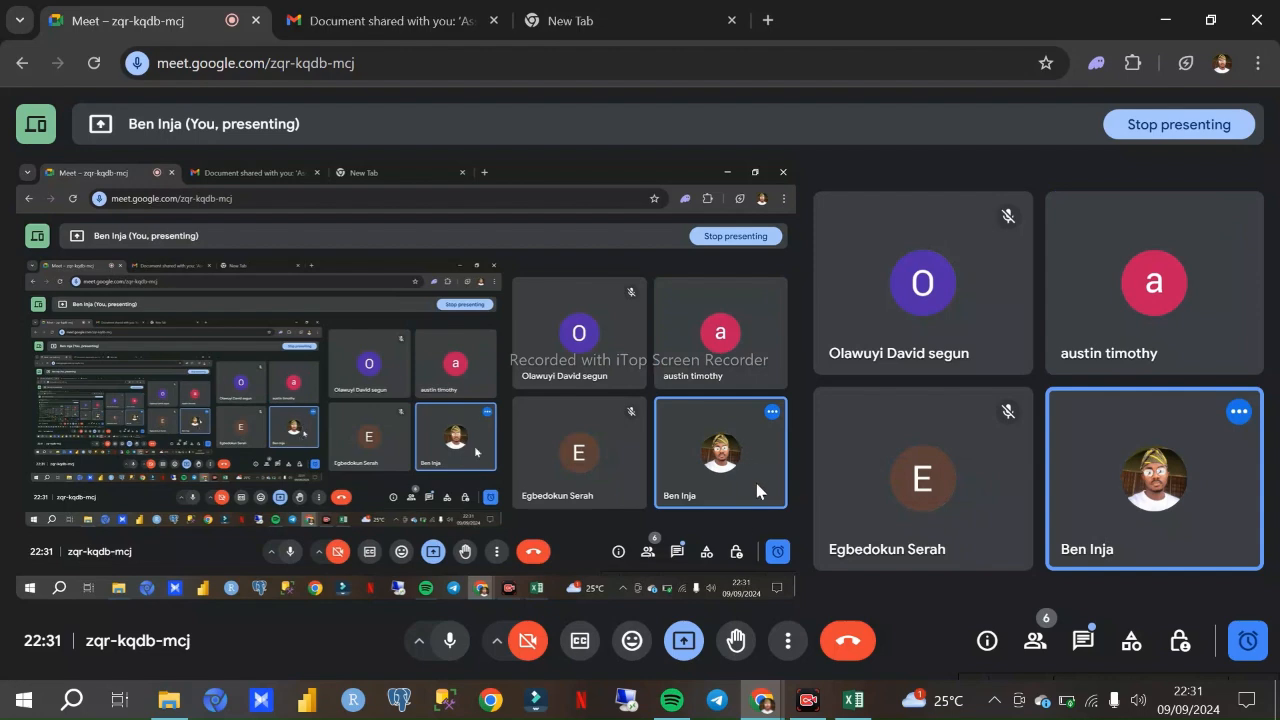
pyautogui.click(853, 700)
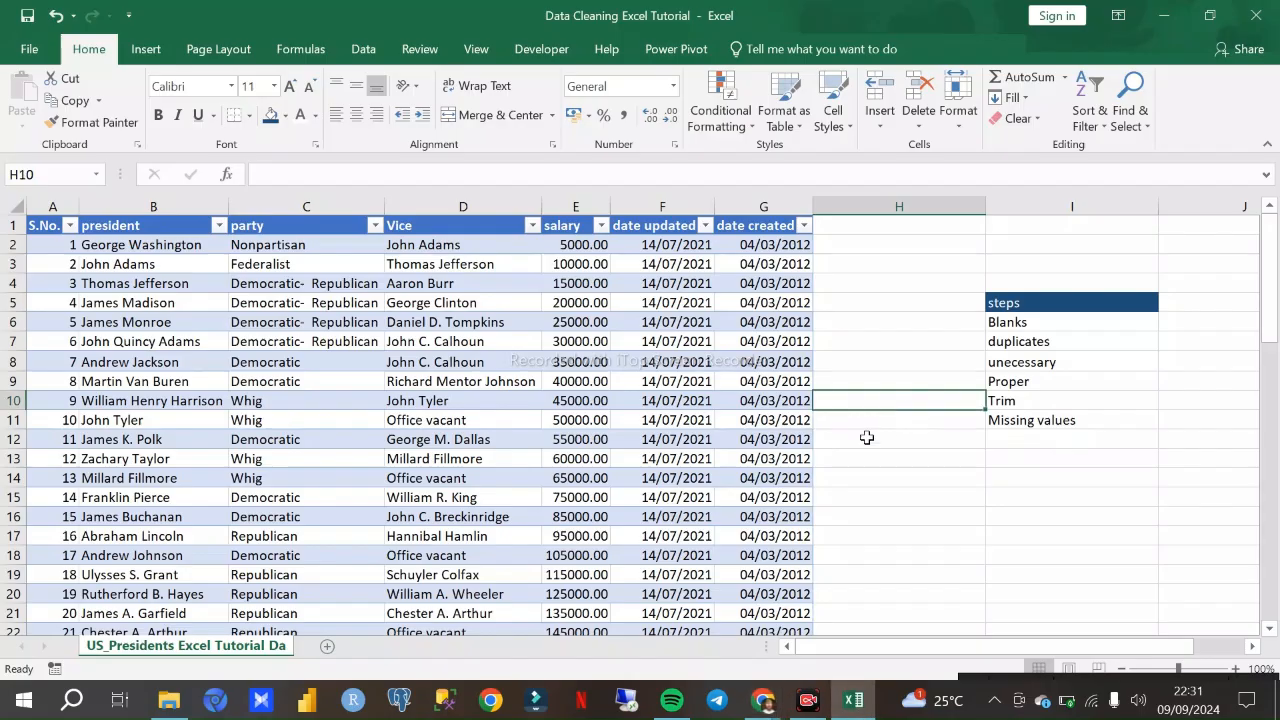
# - Examine the cleaned presidents table from its header to the last record, selecting A1 to G51 to check its extent
pyautogui.scroll(-7, 869, 435)
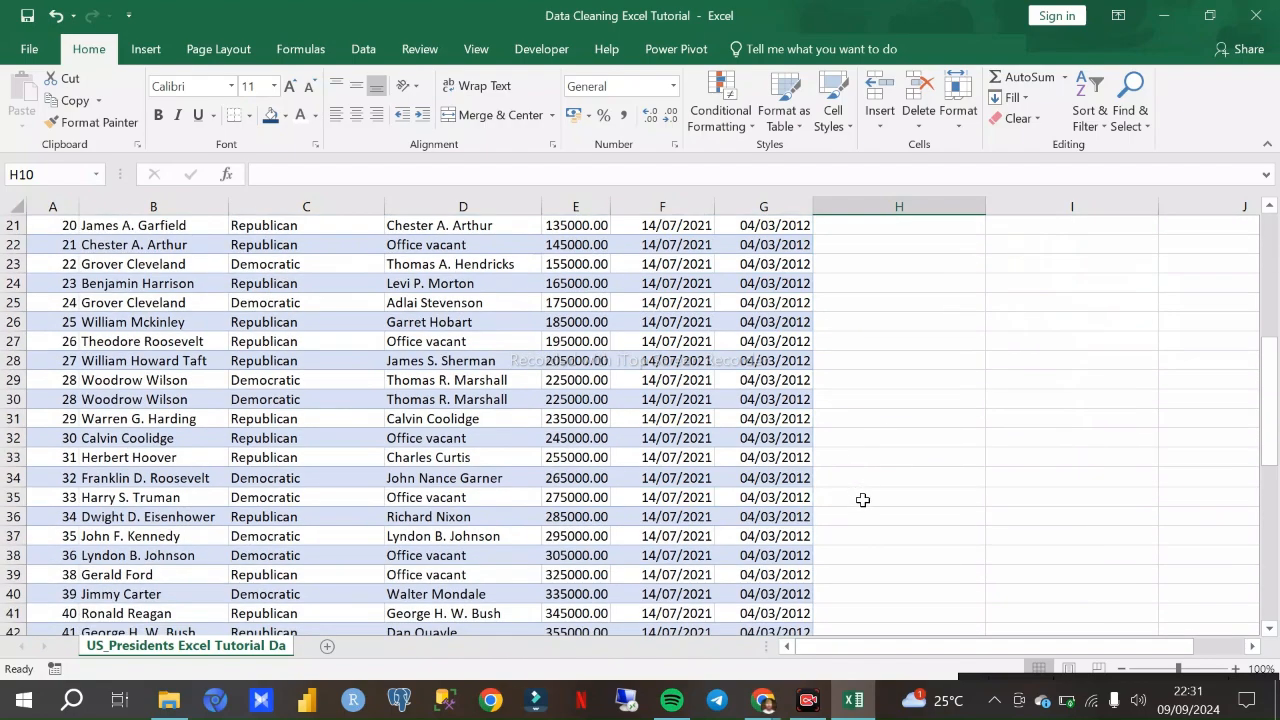
pyautogui.scroll(-4, 861, 497)
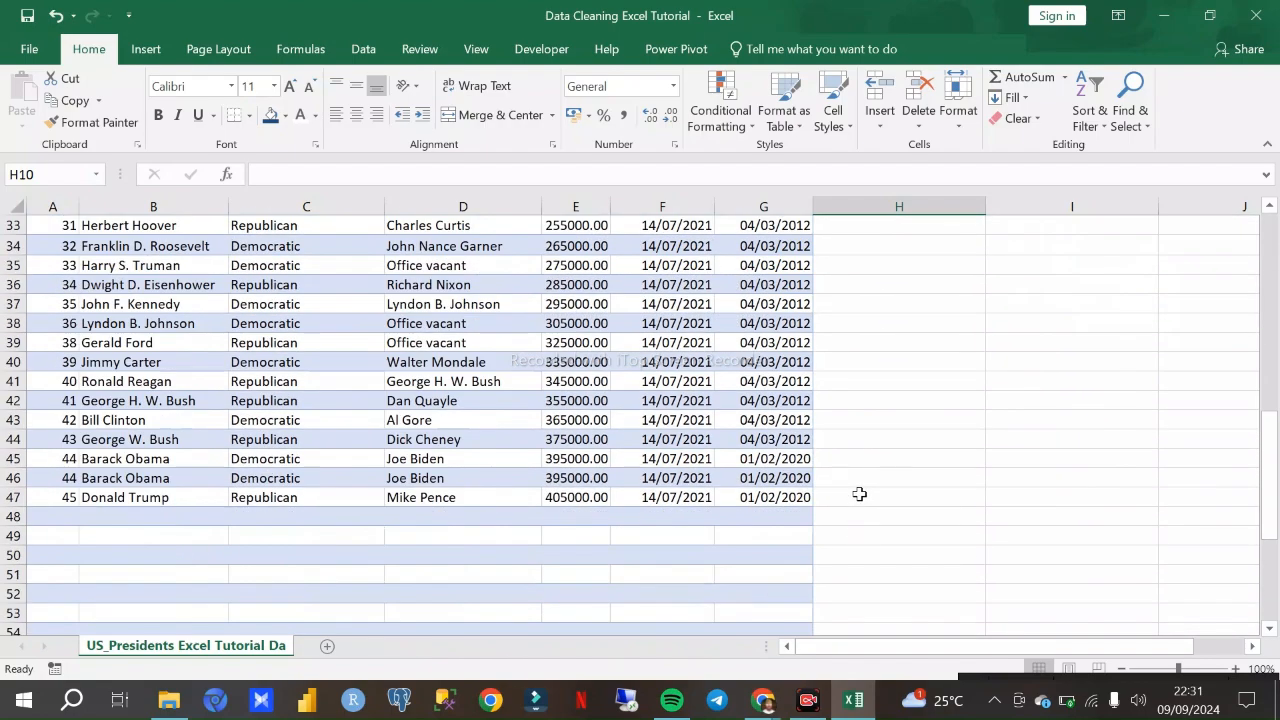
pyautogui.scroll(11, 861, 496)
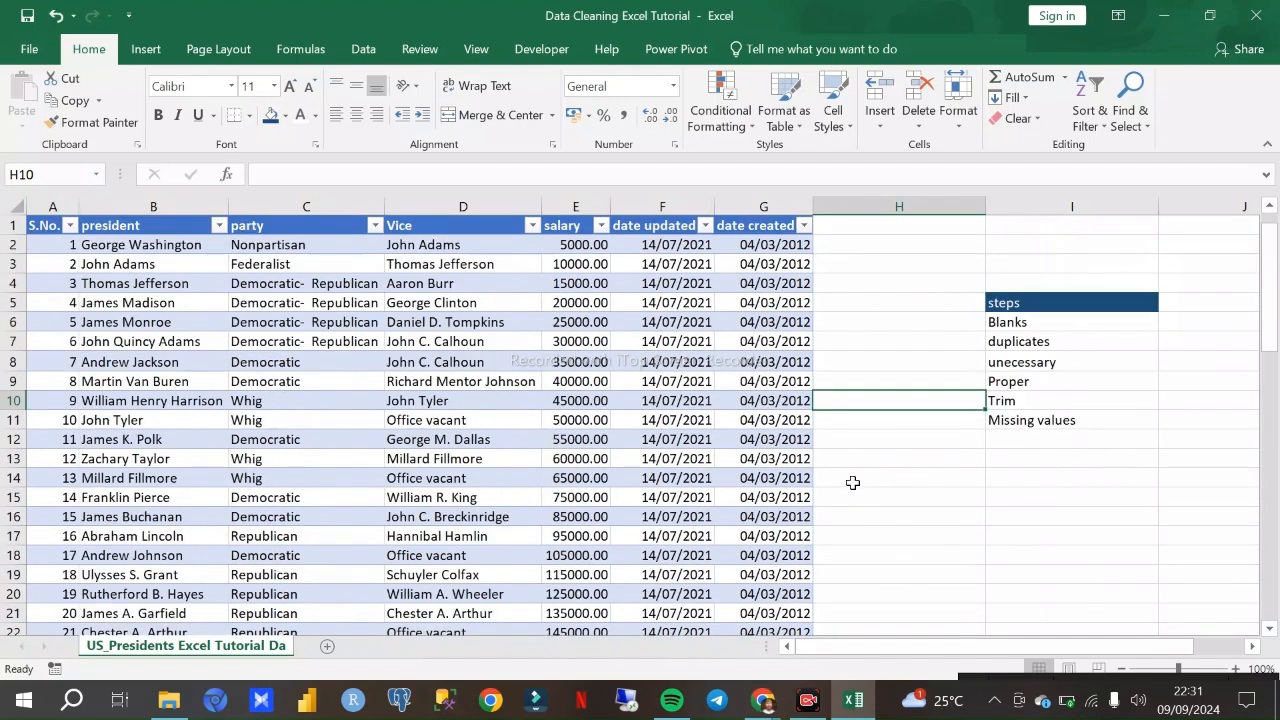
pyautogui.click(864, 423)
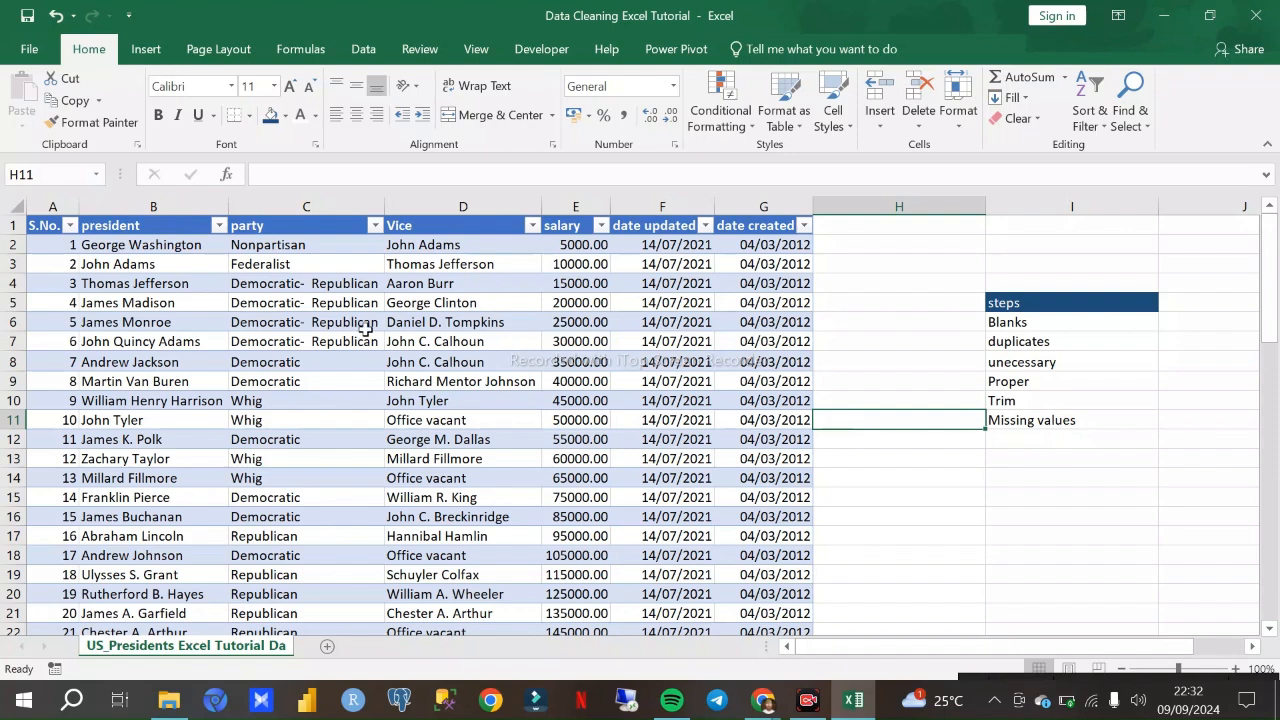
pyautogui.moveTo(52, 224); pyautogui.dragTo(800, 308)
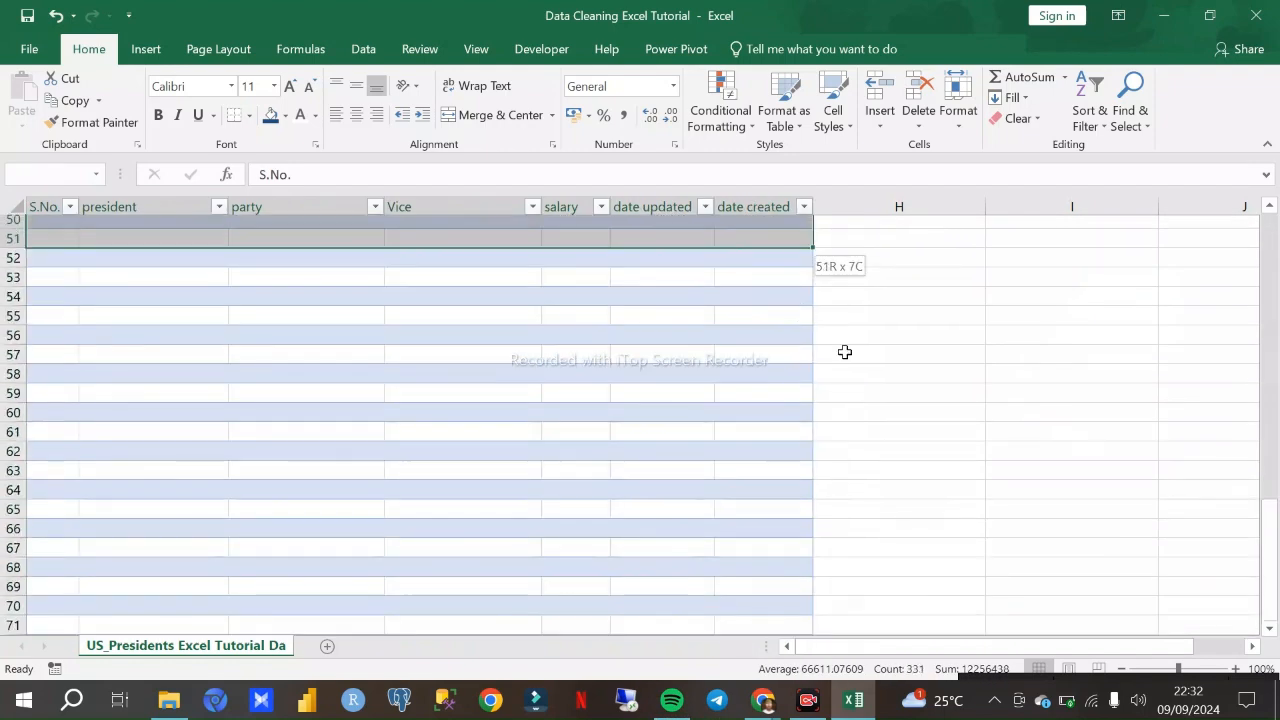
pyautogui.scroll(15, 890, 380)
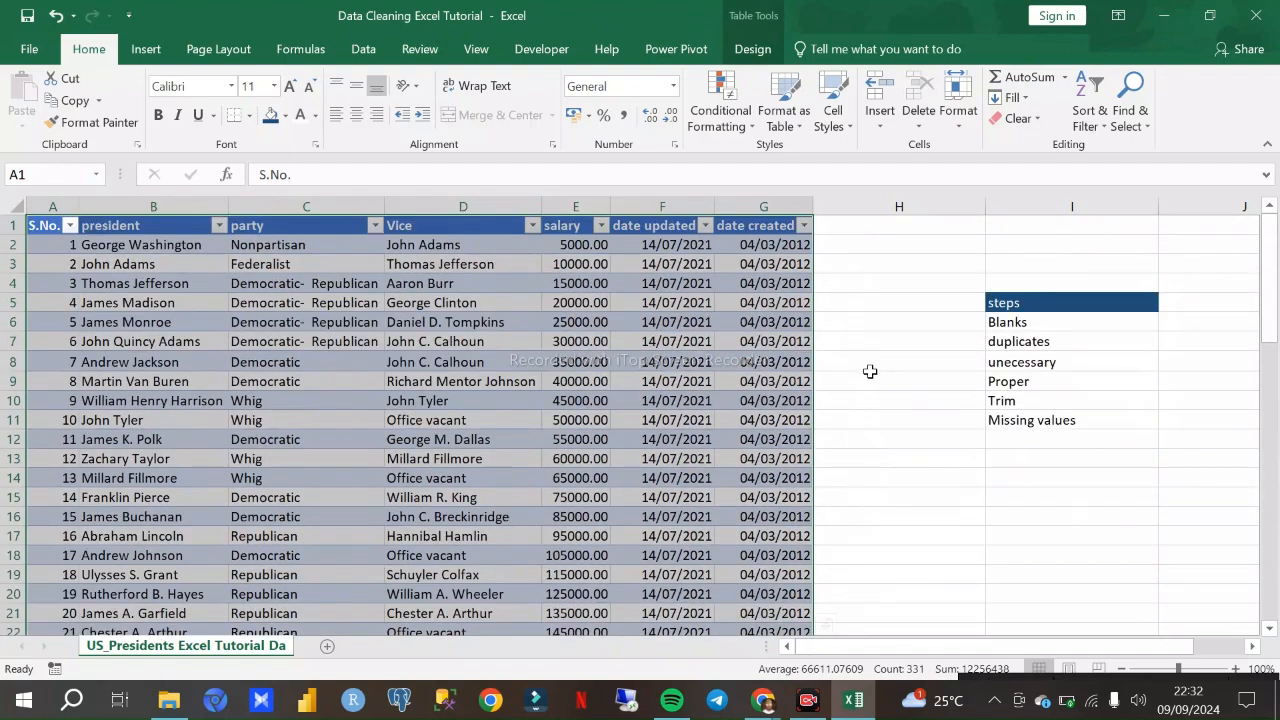
pyautogui.scroll(-9, 917, 515)
pyautogui.scroll(-4, 836, 460)
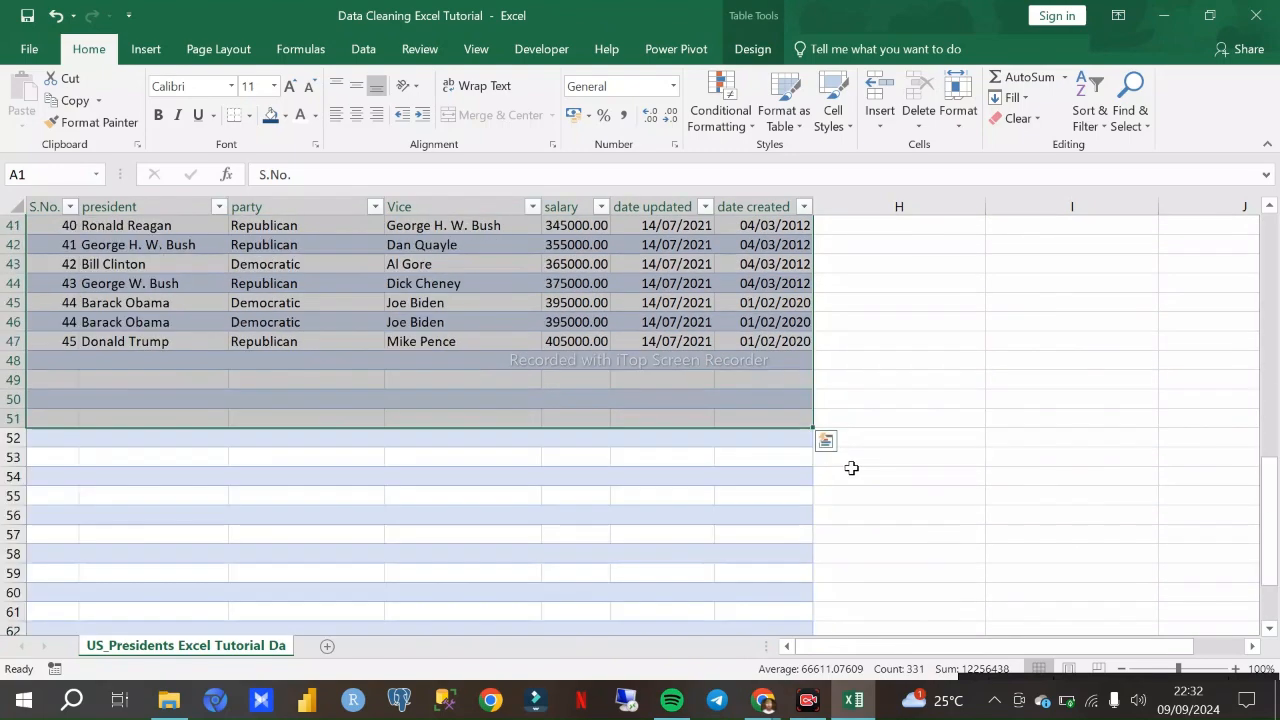
pyautogui.click(889, 337)
pyautogui.scroll(3, 955, 320)
pyautogui.scroll(-1, 963, 410)
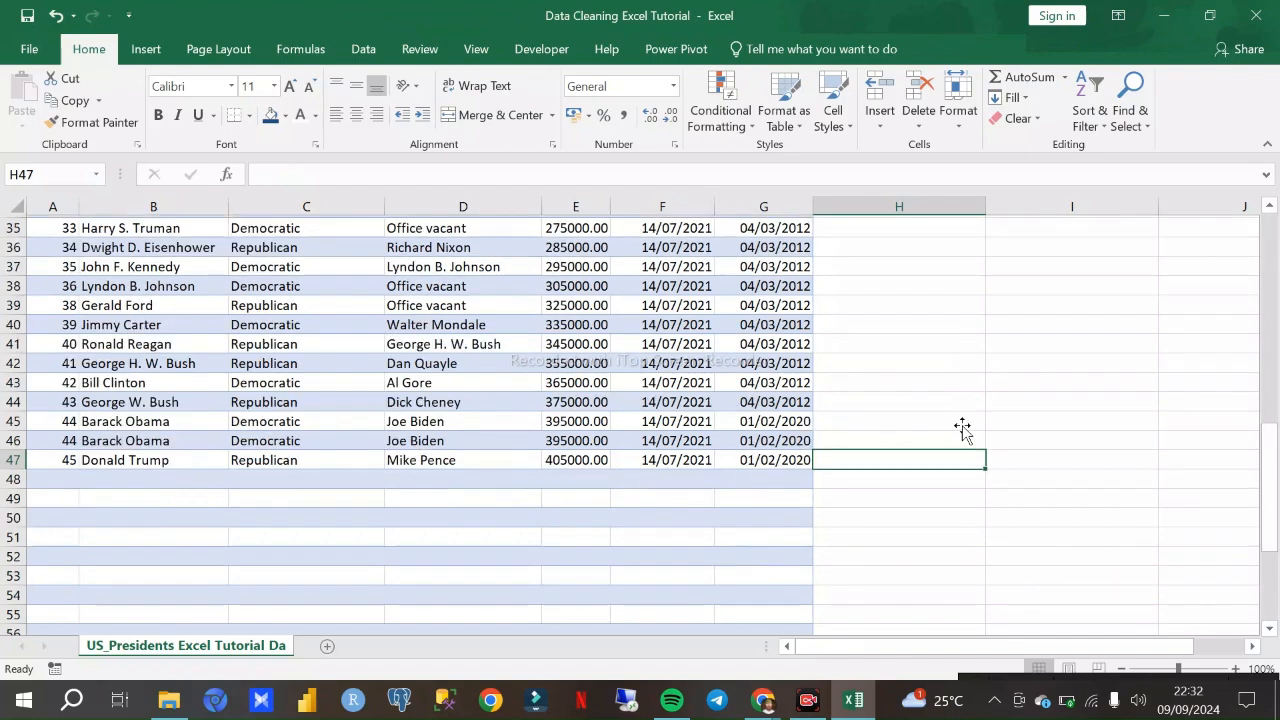
pyautogui.scroll(12, 997, 374)
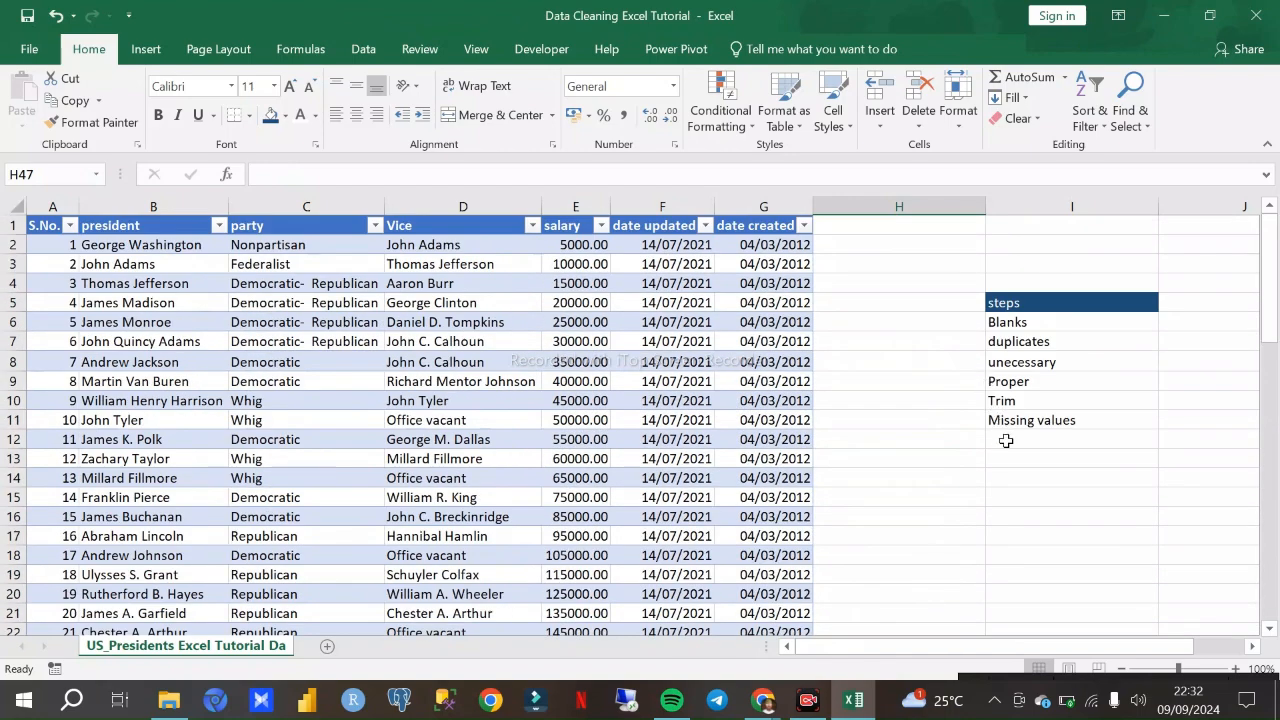
pyautogui.click(1003, 463)
pyautogui.scroll(-4, 860, 494)
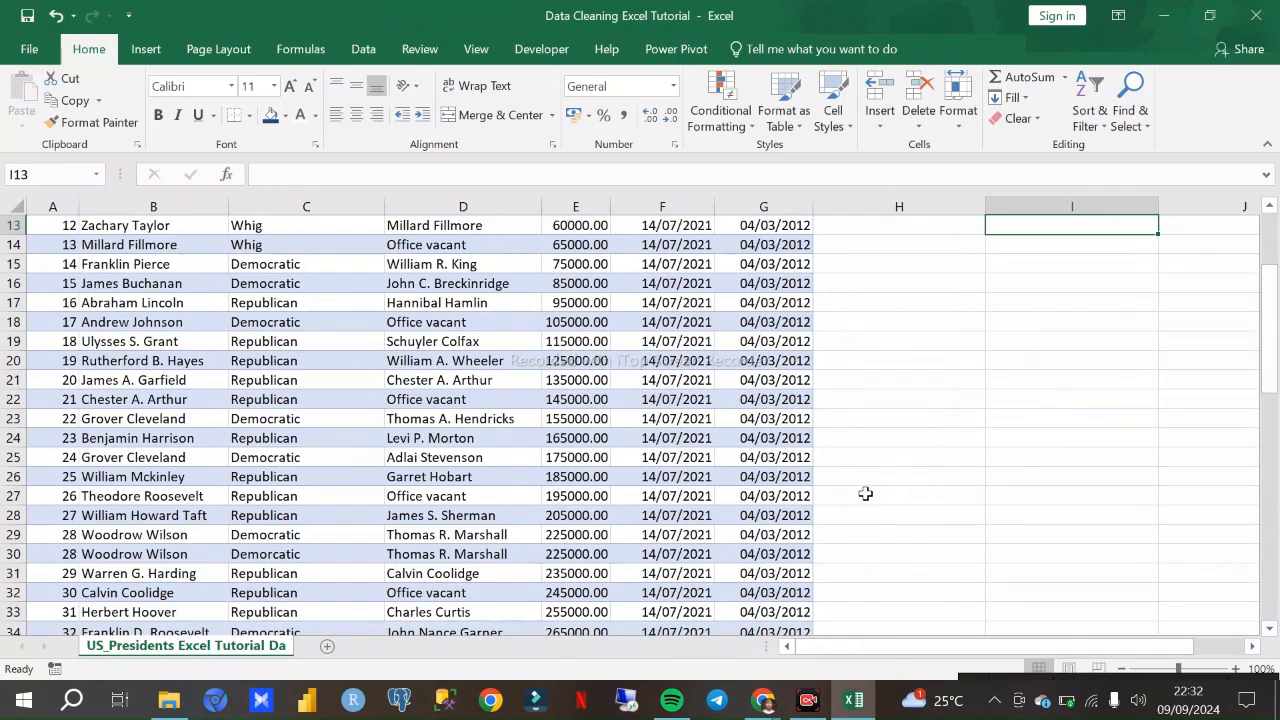
pyautogui.scroll(4, 852, 468)
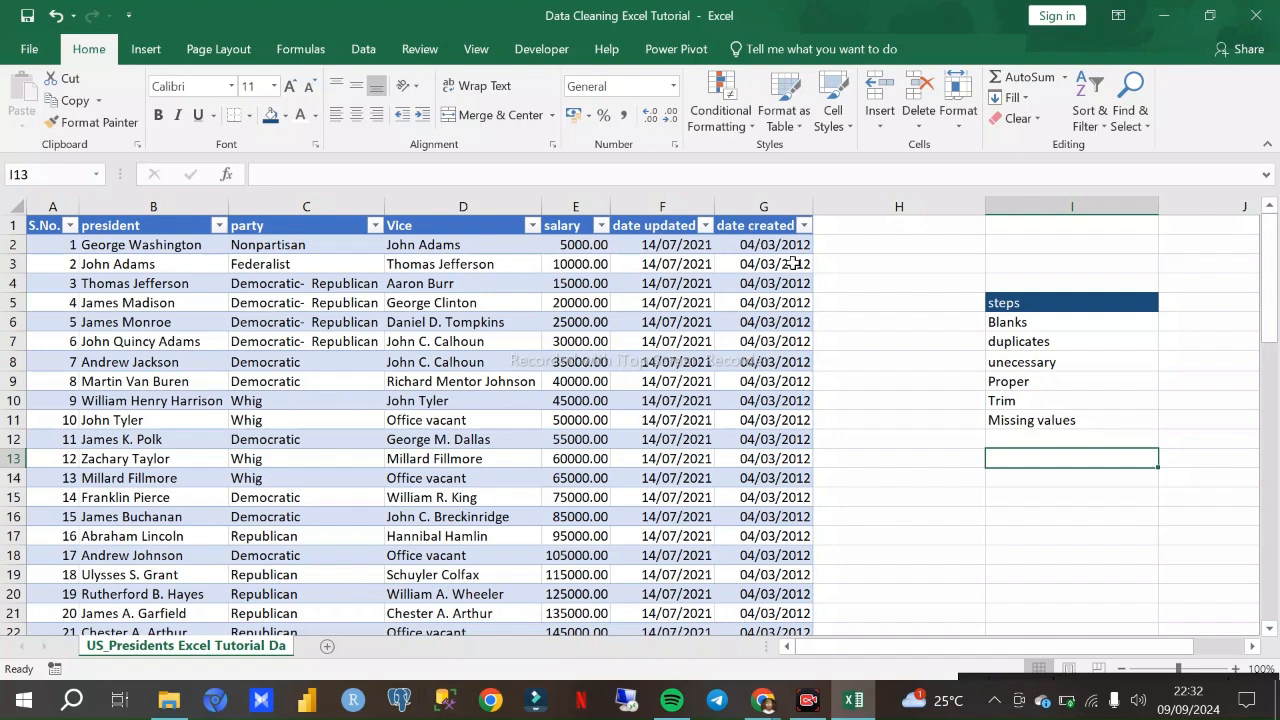
# - Enter the screenshot shortcut note "win,shift, S" in cell I18 below the list of cleaning steps
pyautogui.click(1015, 560)
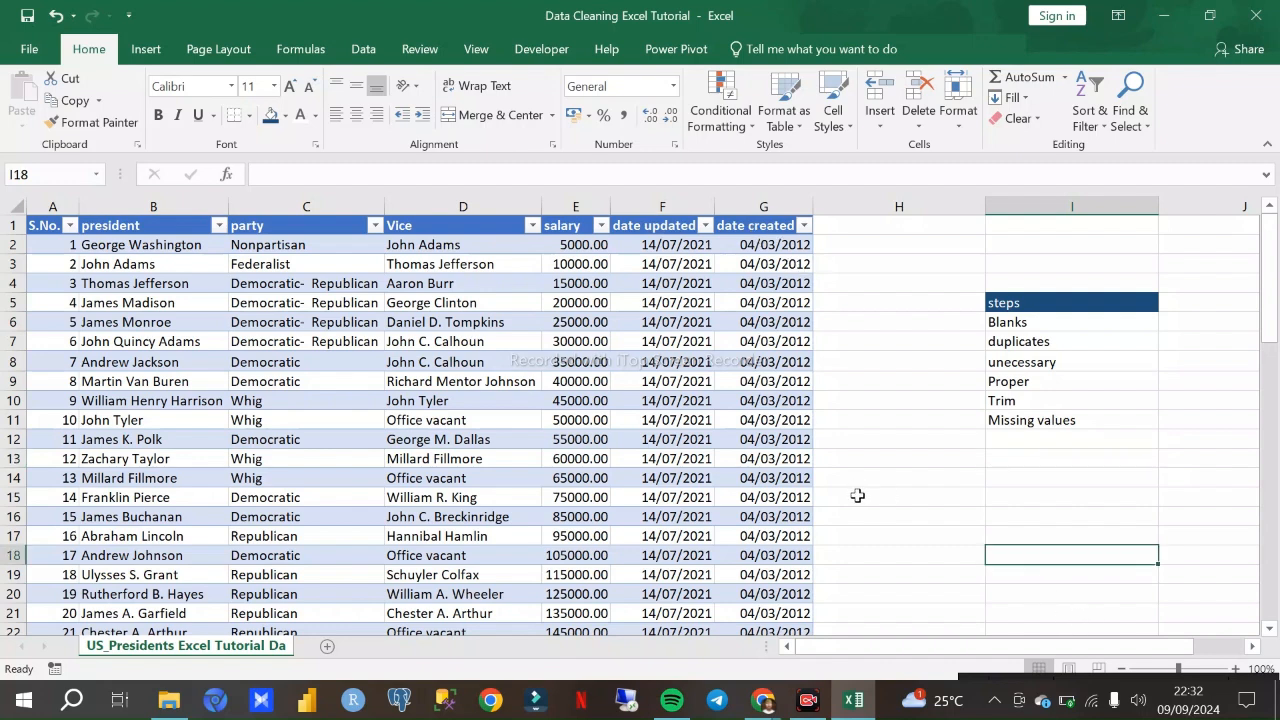
pyautogui.scroll(-2, 857, 495)
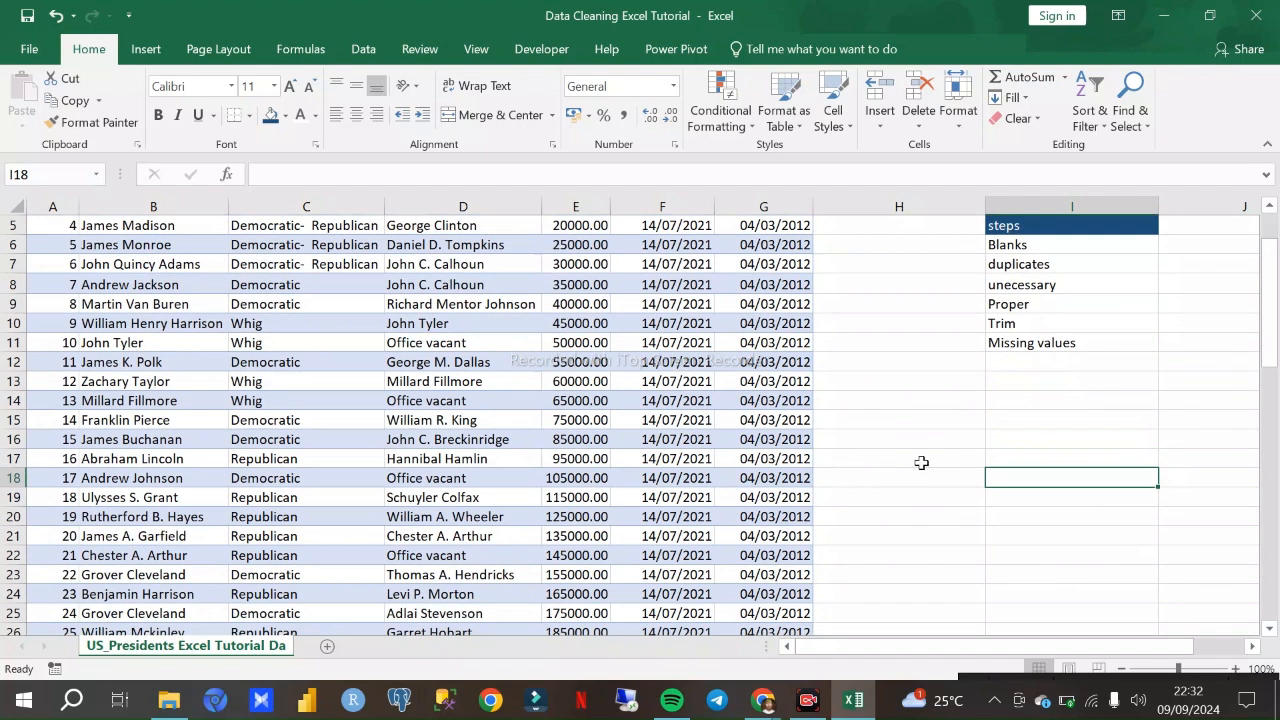
pyautogui.write('a')
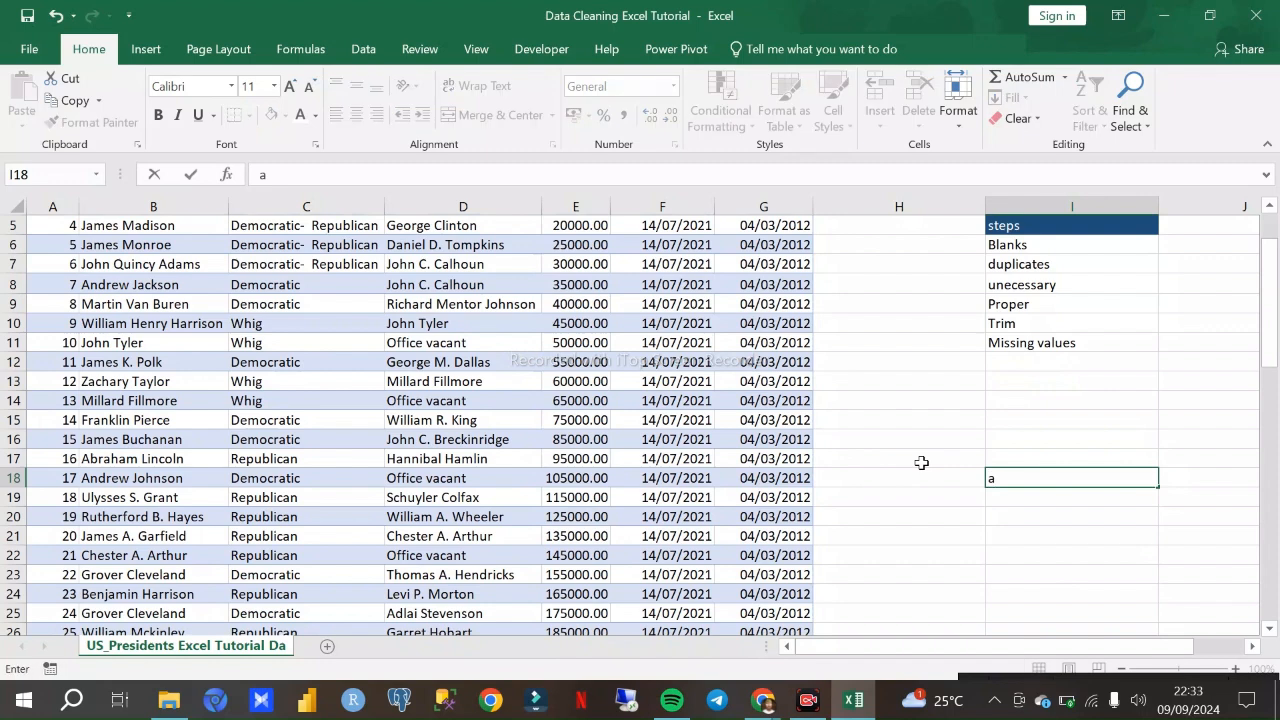
pyautogui.write('shift, S')
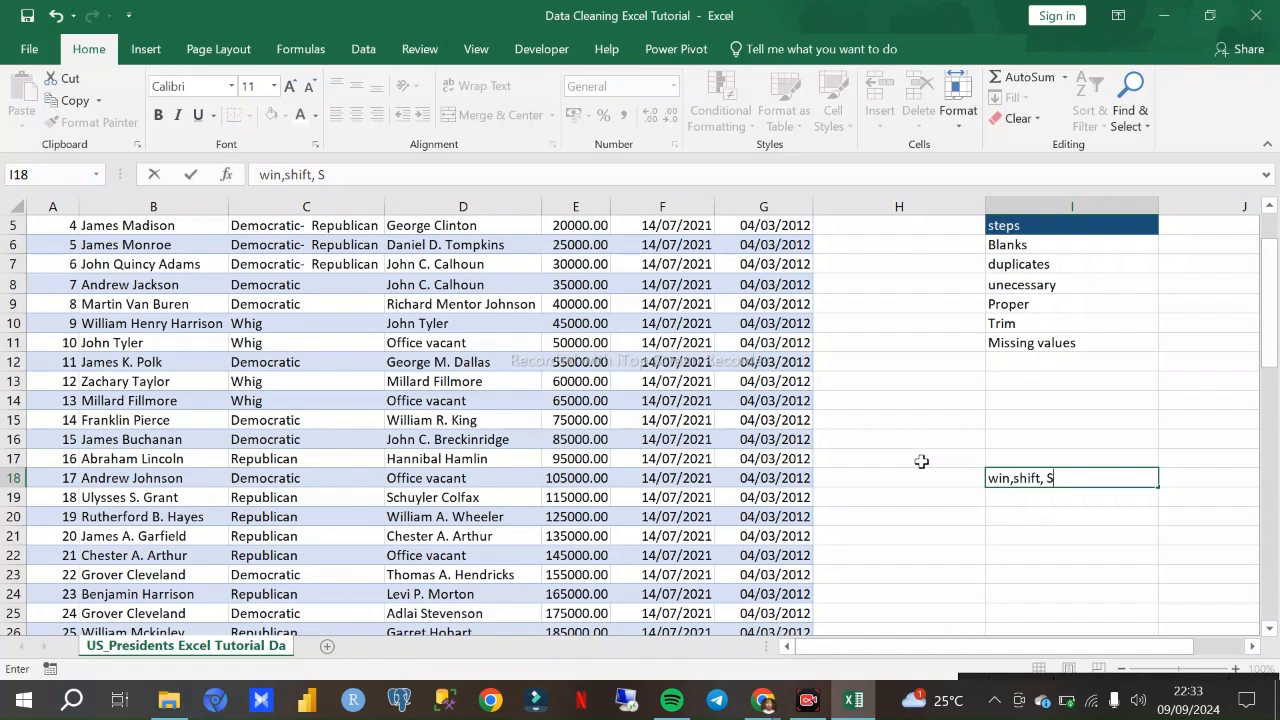
pyautogui.click(1054, 530)
# - Clear the screenshot shortcut note from cell I18 below the list of cleaning steps
pyautogui.click(1034, 482)
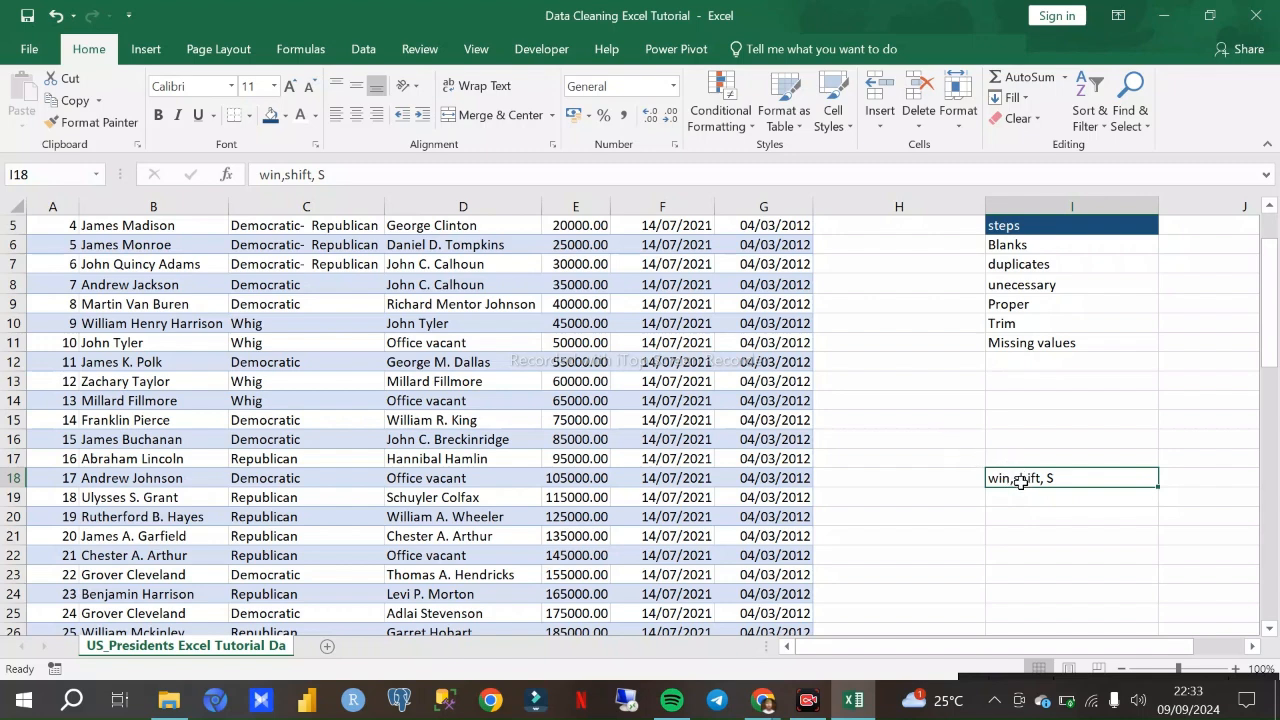
pyautogui.press('BackSpace')
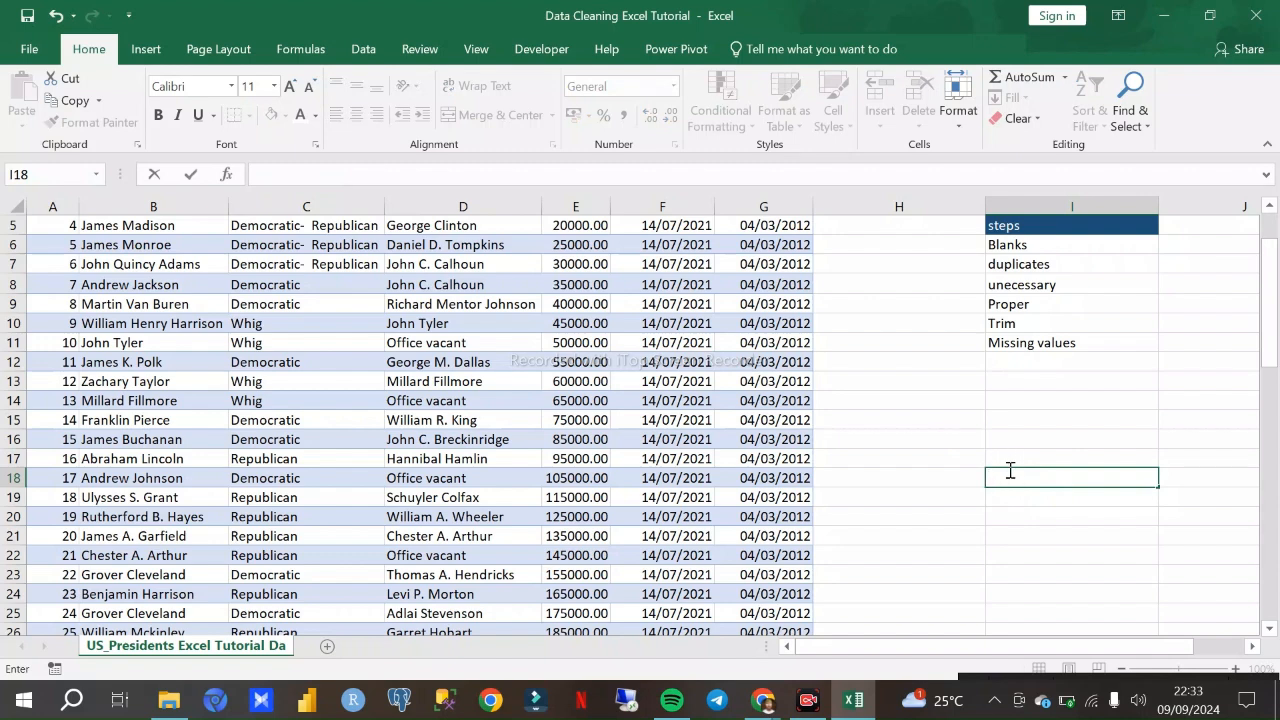
pyautogui.click(1010, 502)
pyautogui.click(1003, 481)
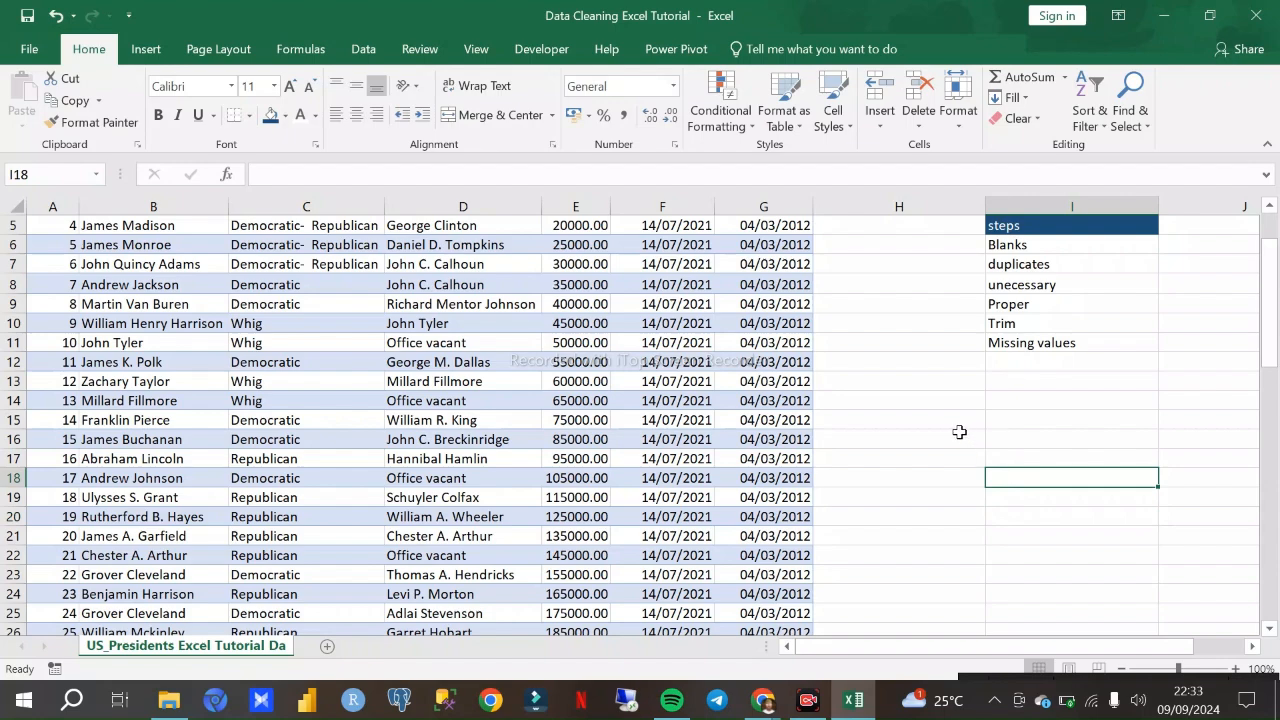
# - Review the cleaned presidents table from the header row to the last record, and return to its beginning beside the steps list
pyautogui.scroll(2, 868, 422)
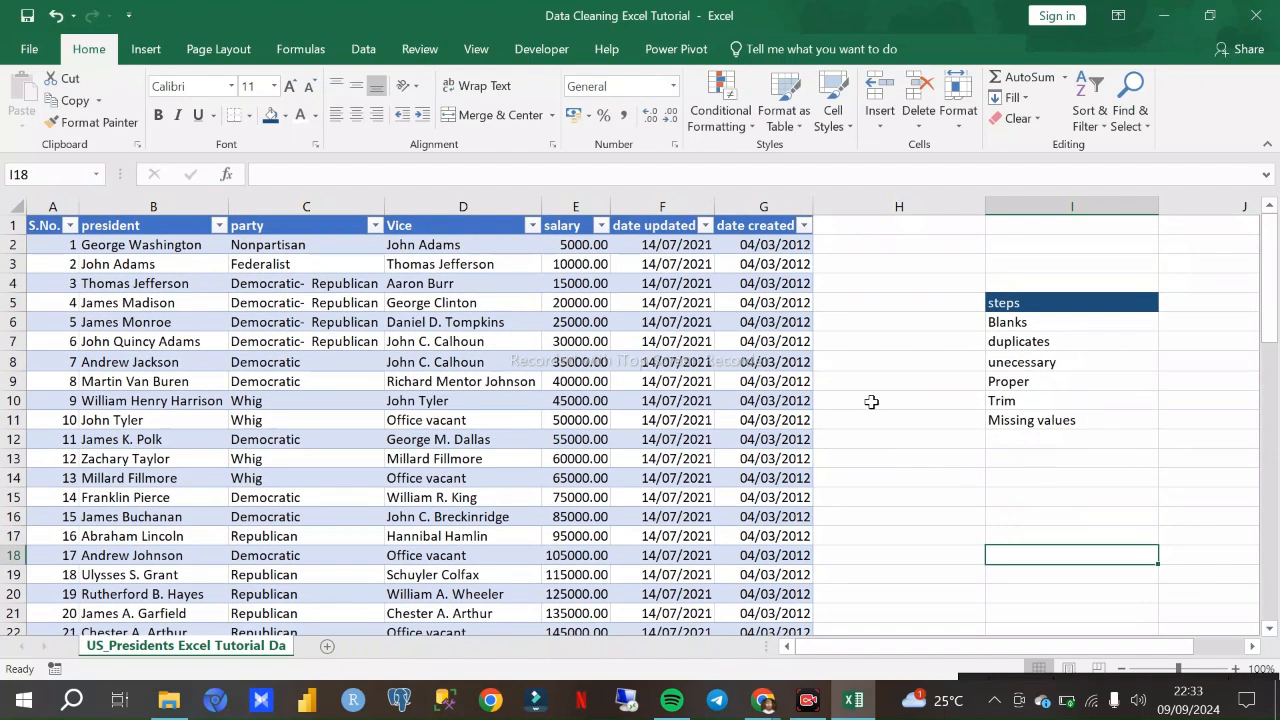
pyautogui.scroll(-1, 879, 420)
pyautogui.scroll(-3, 879, 420)
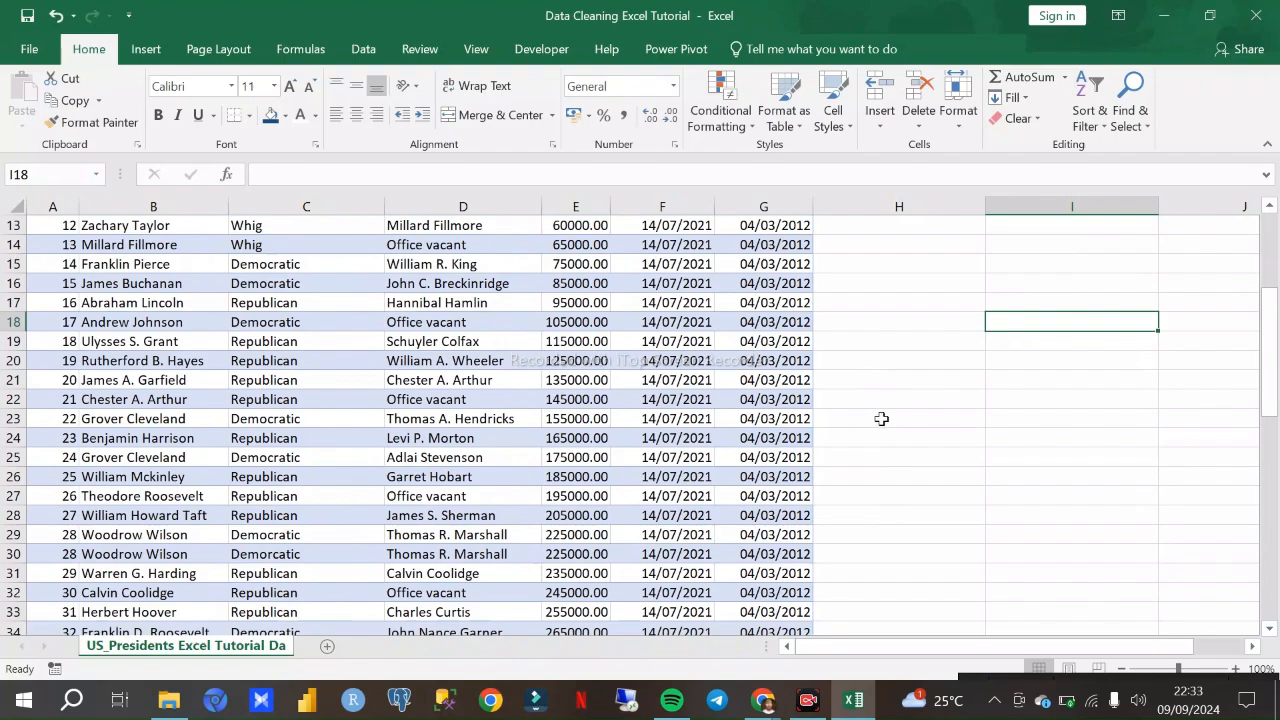
pyautogui.scroll(-3, 885, 420)
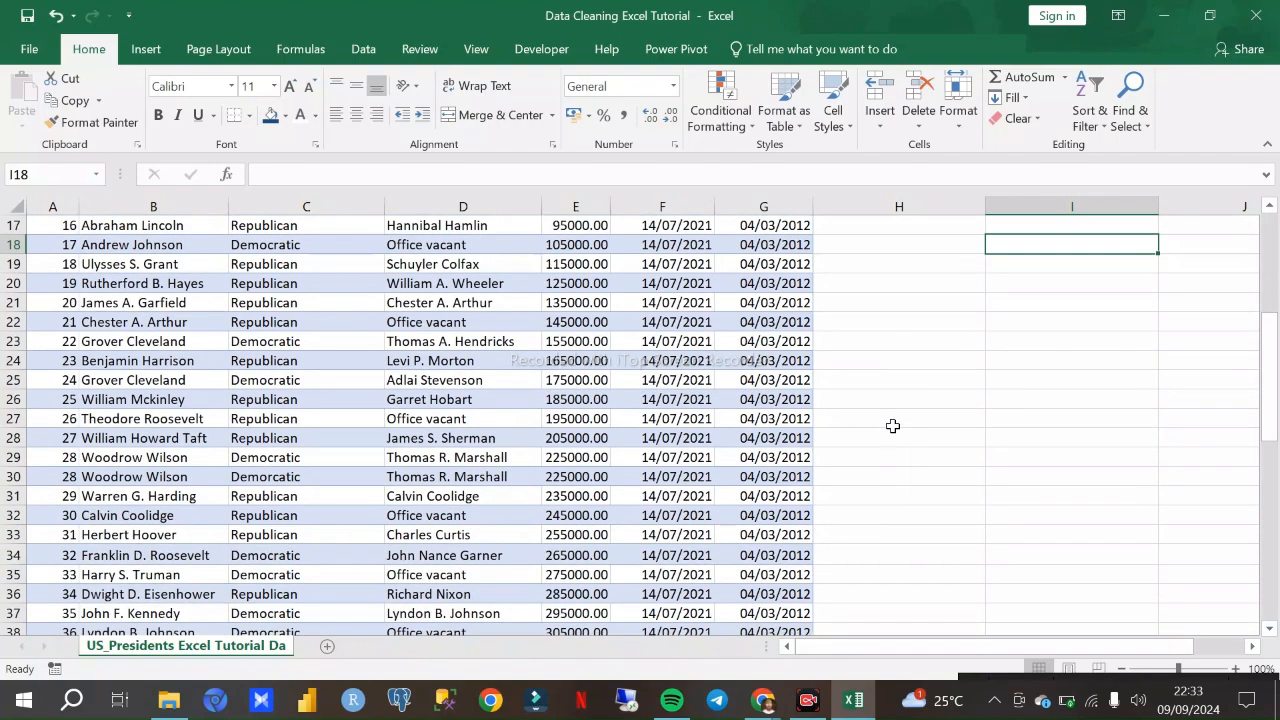
pyautogui.scroll(-4, 903, 422)
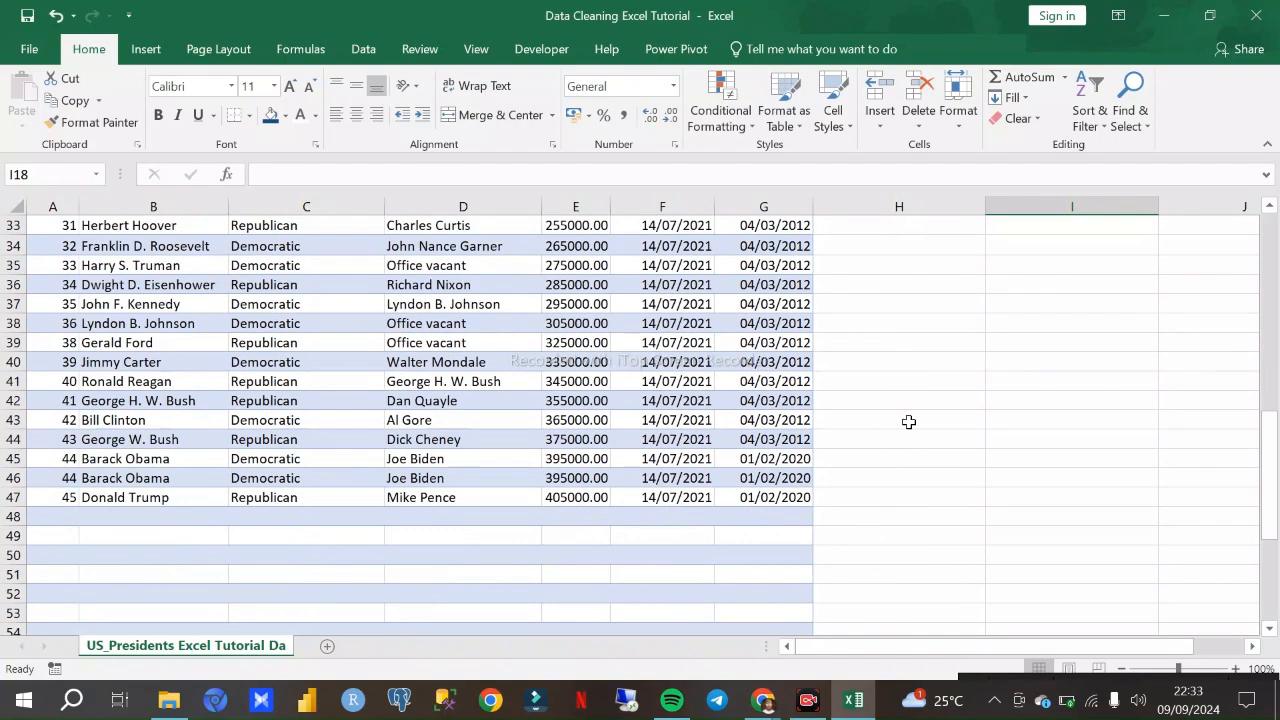
pyautogui.scroll(10, 907, 418)
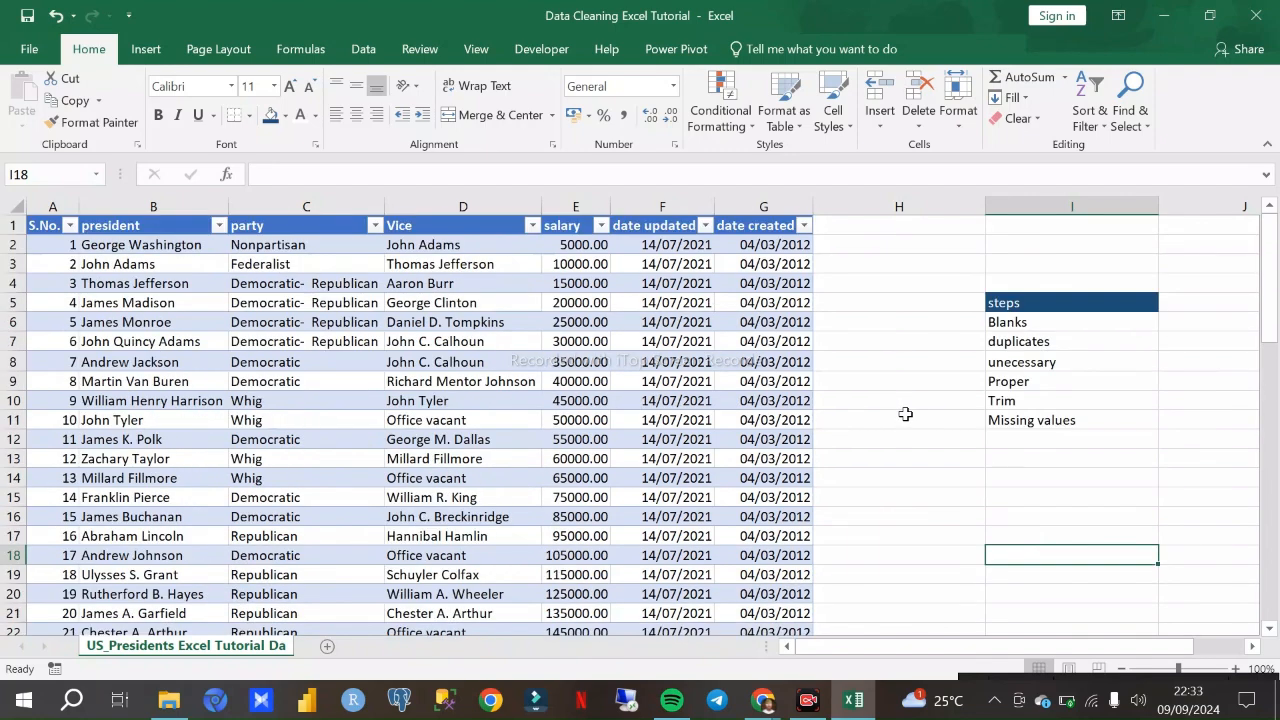
pyautogui.scroll(-4, 905, 418)
pyautogui.scroll(4, 905, 420)
pyautogui.click(901, 436)
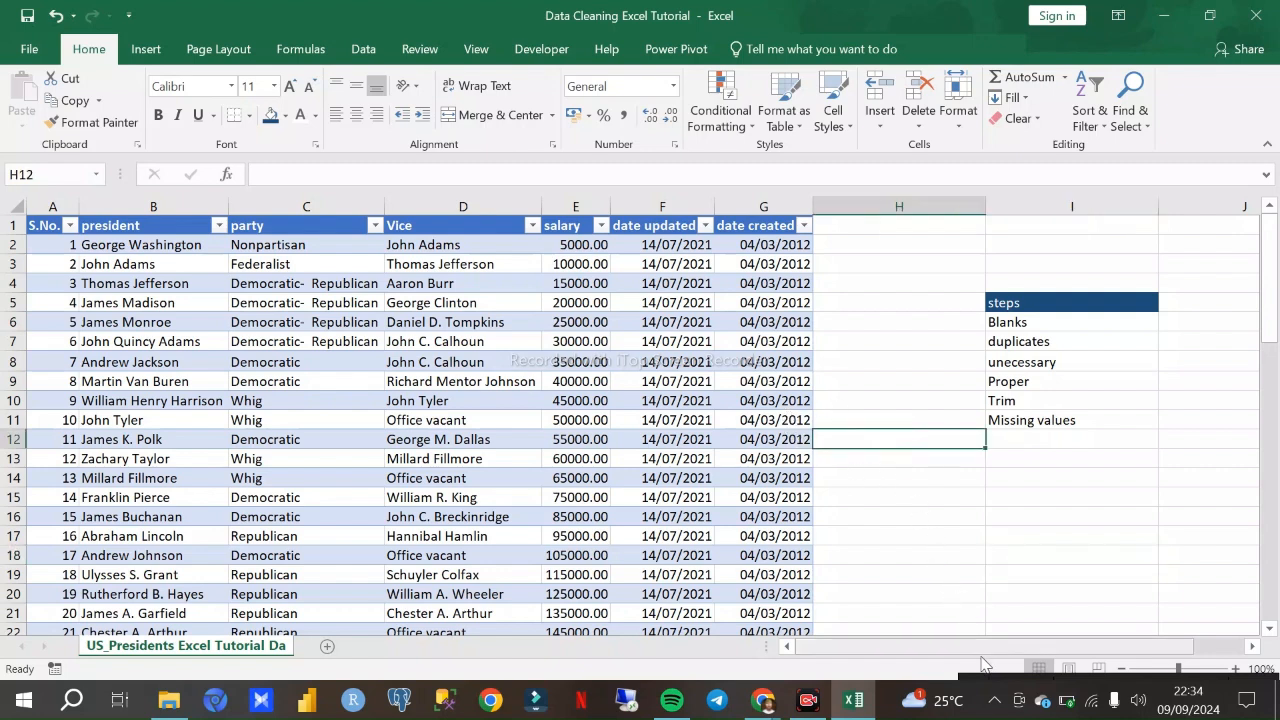
pyautogui.moveTo(970, 648)
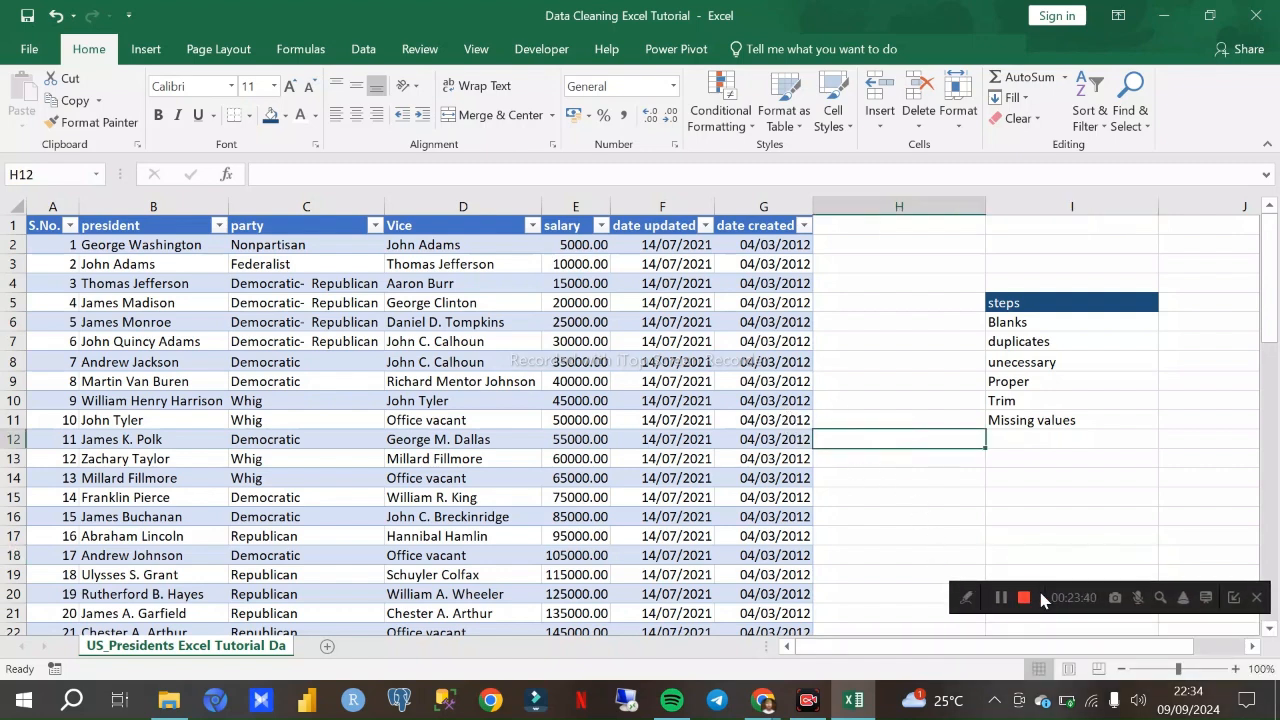